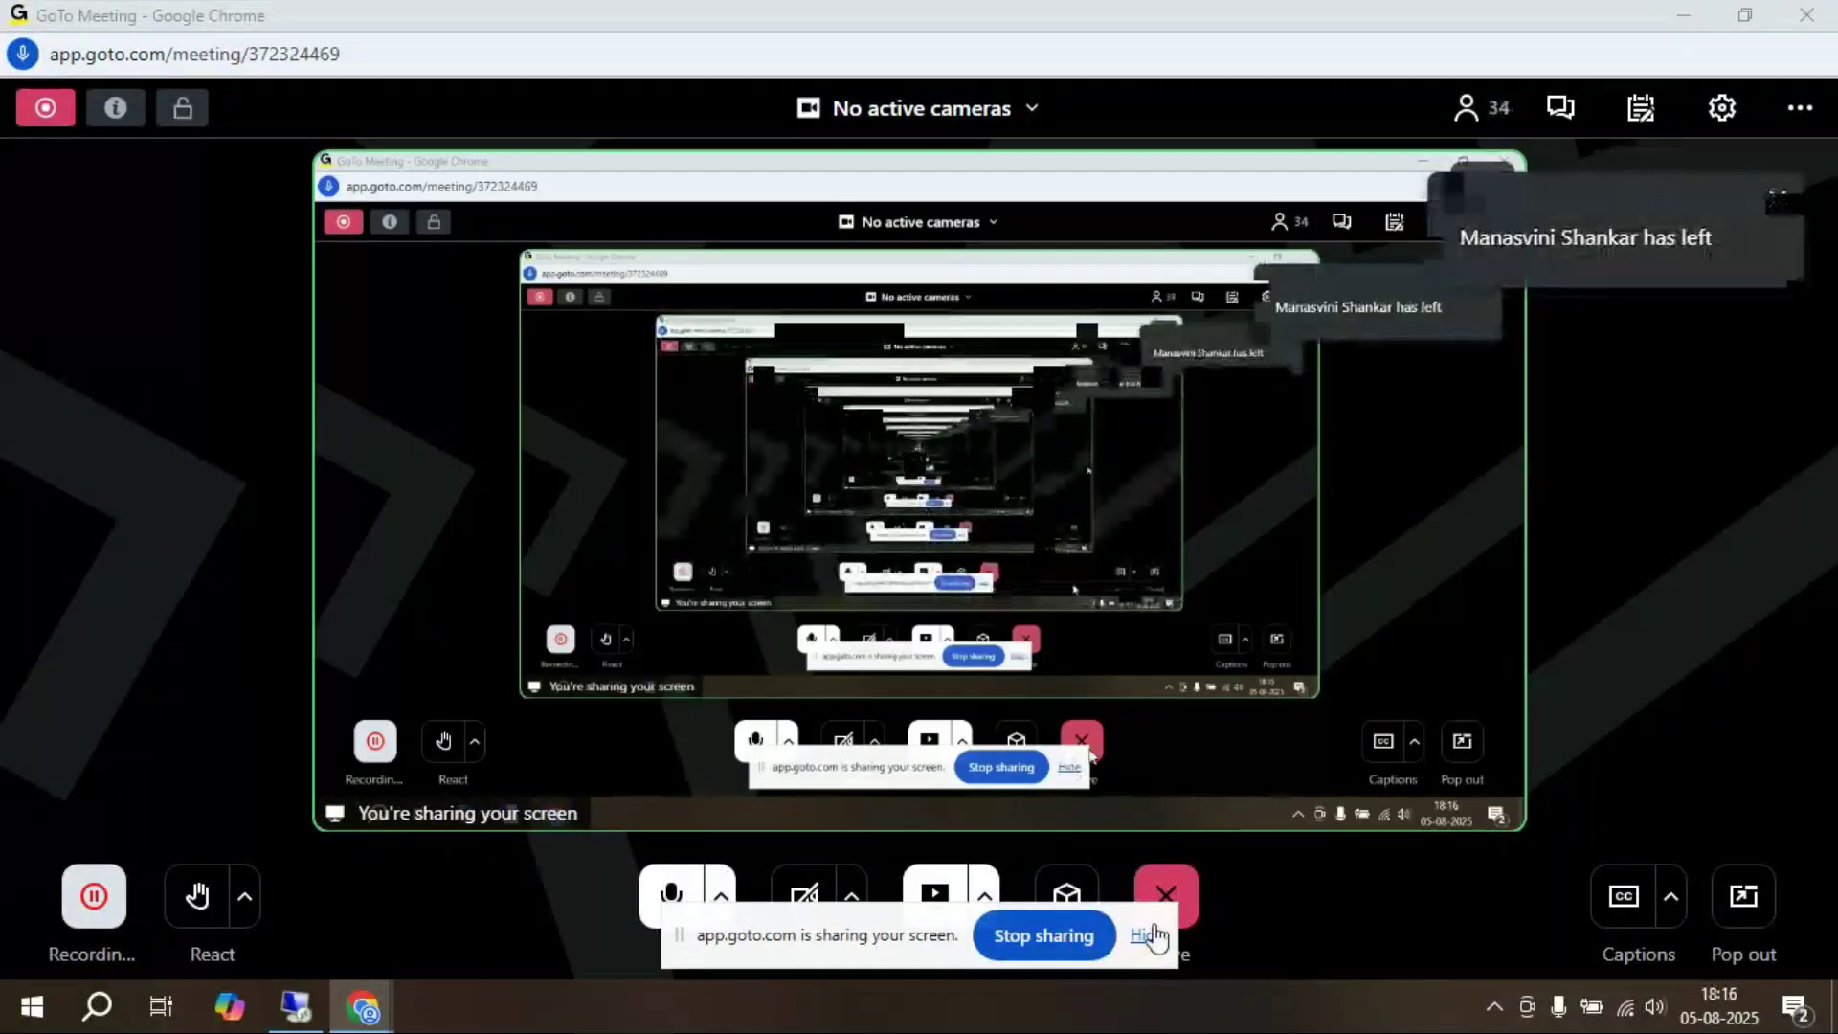
Step: Minimize the meeting windows, switch to the remote desktop and open the mcc tableau.twb workbook
click(1147, 935)
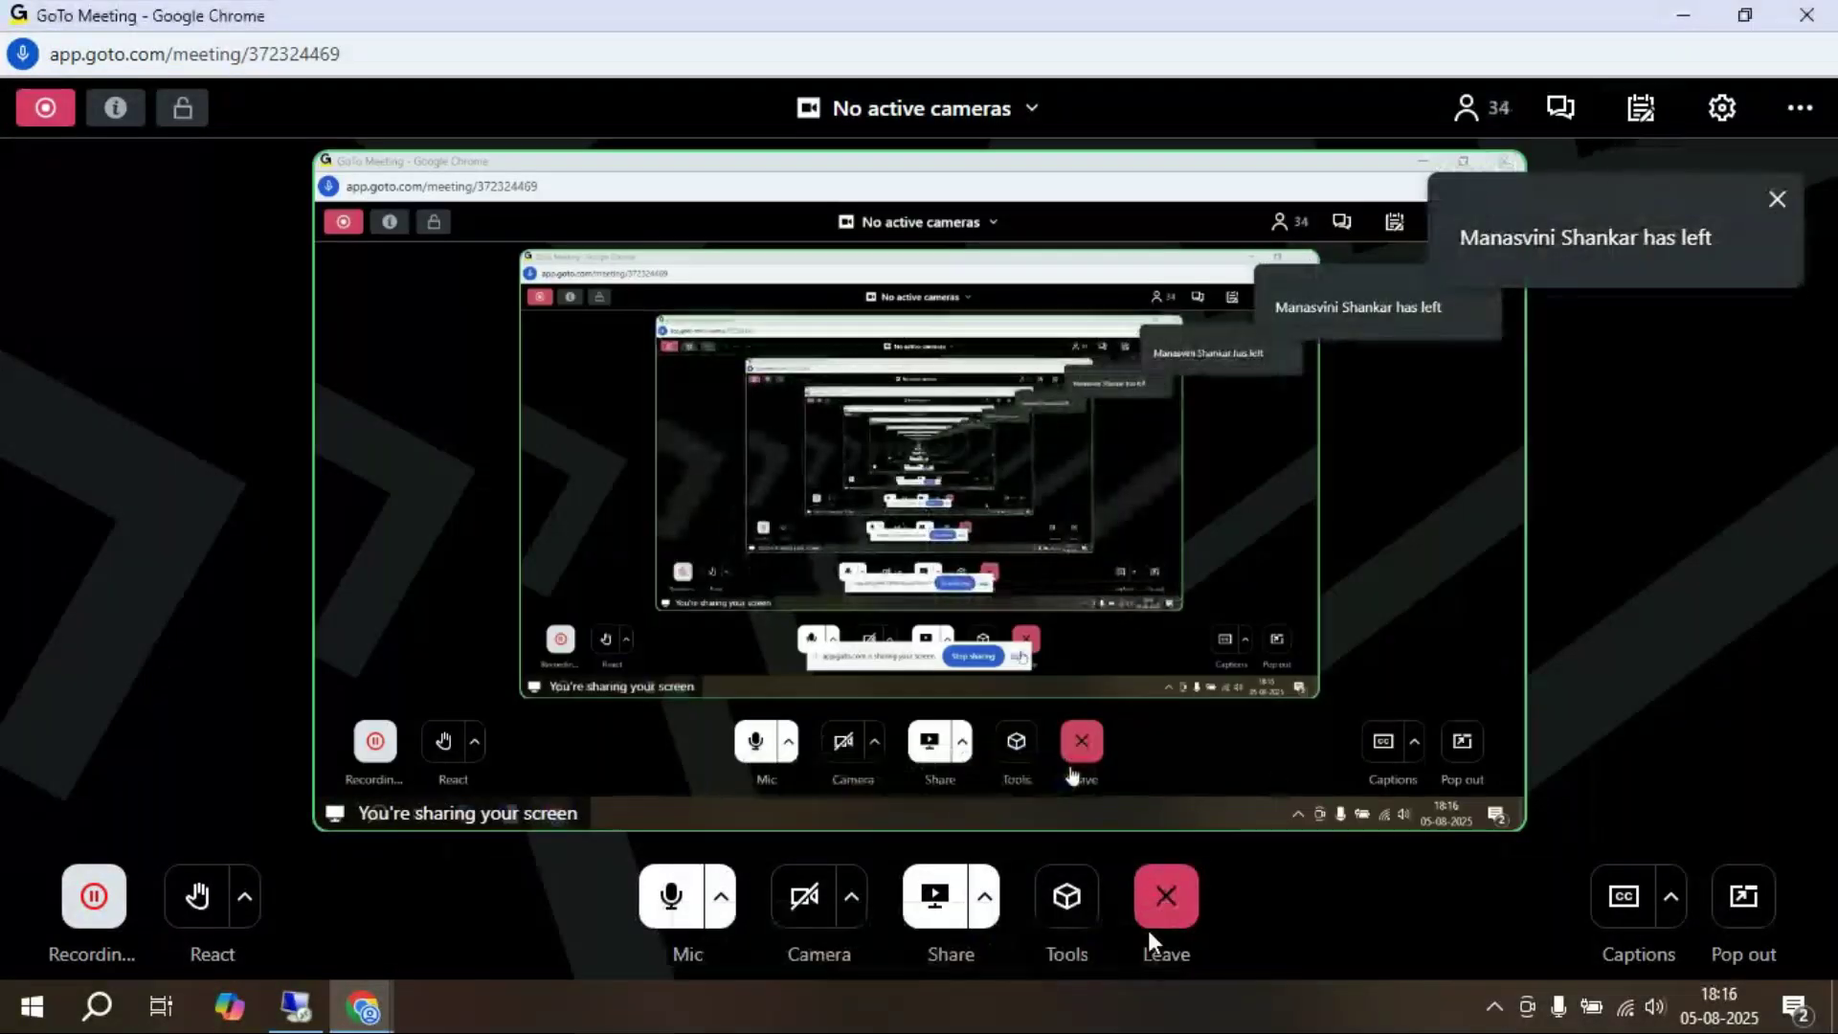
click(1689, 17)
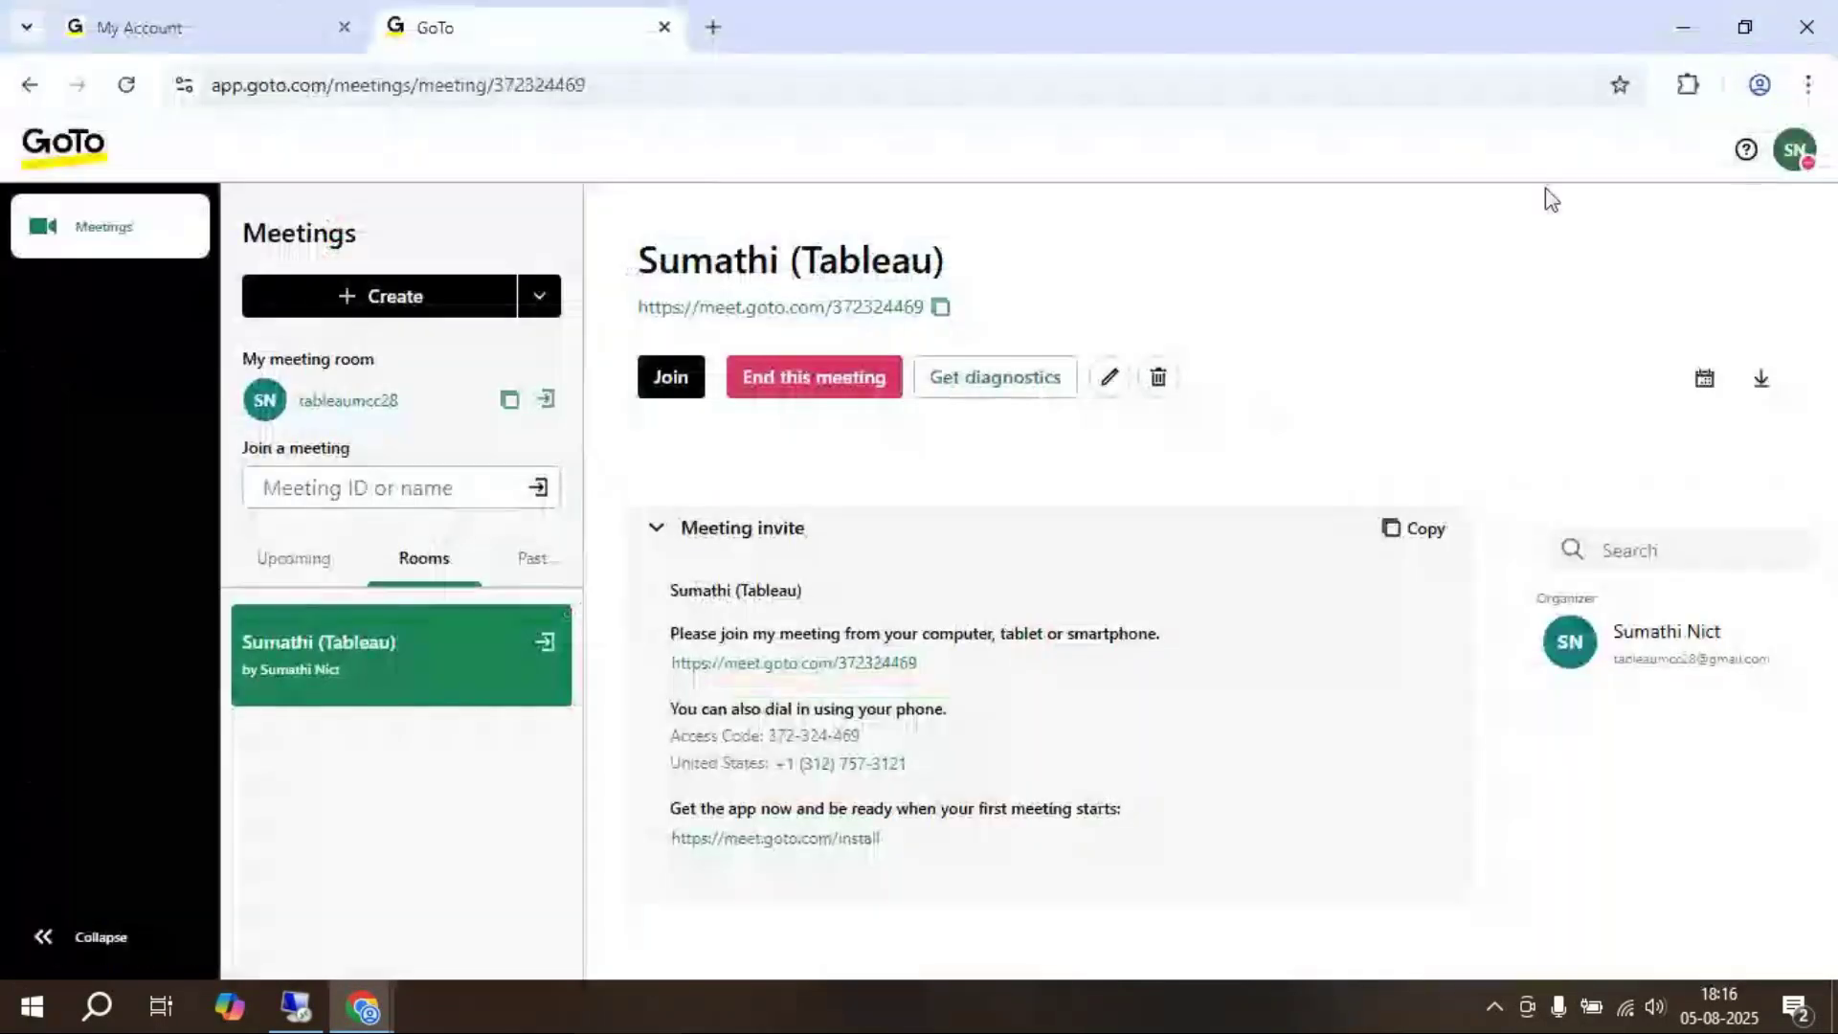
click(1685, 39)
right_click(658, 421)
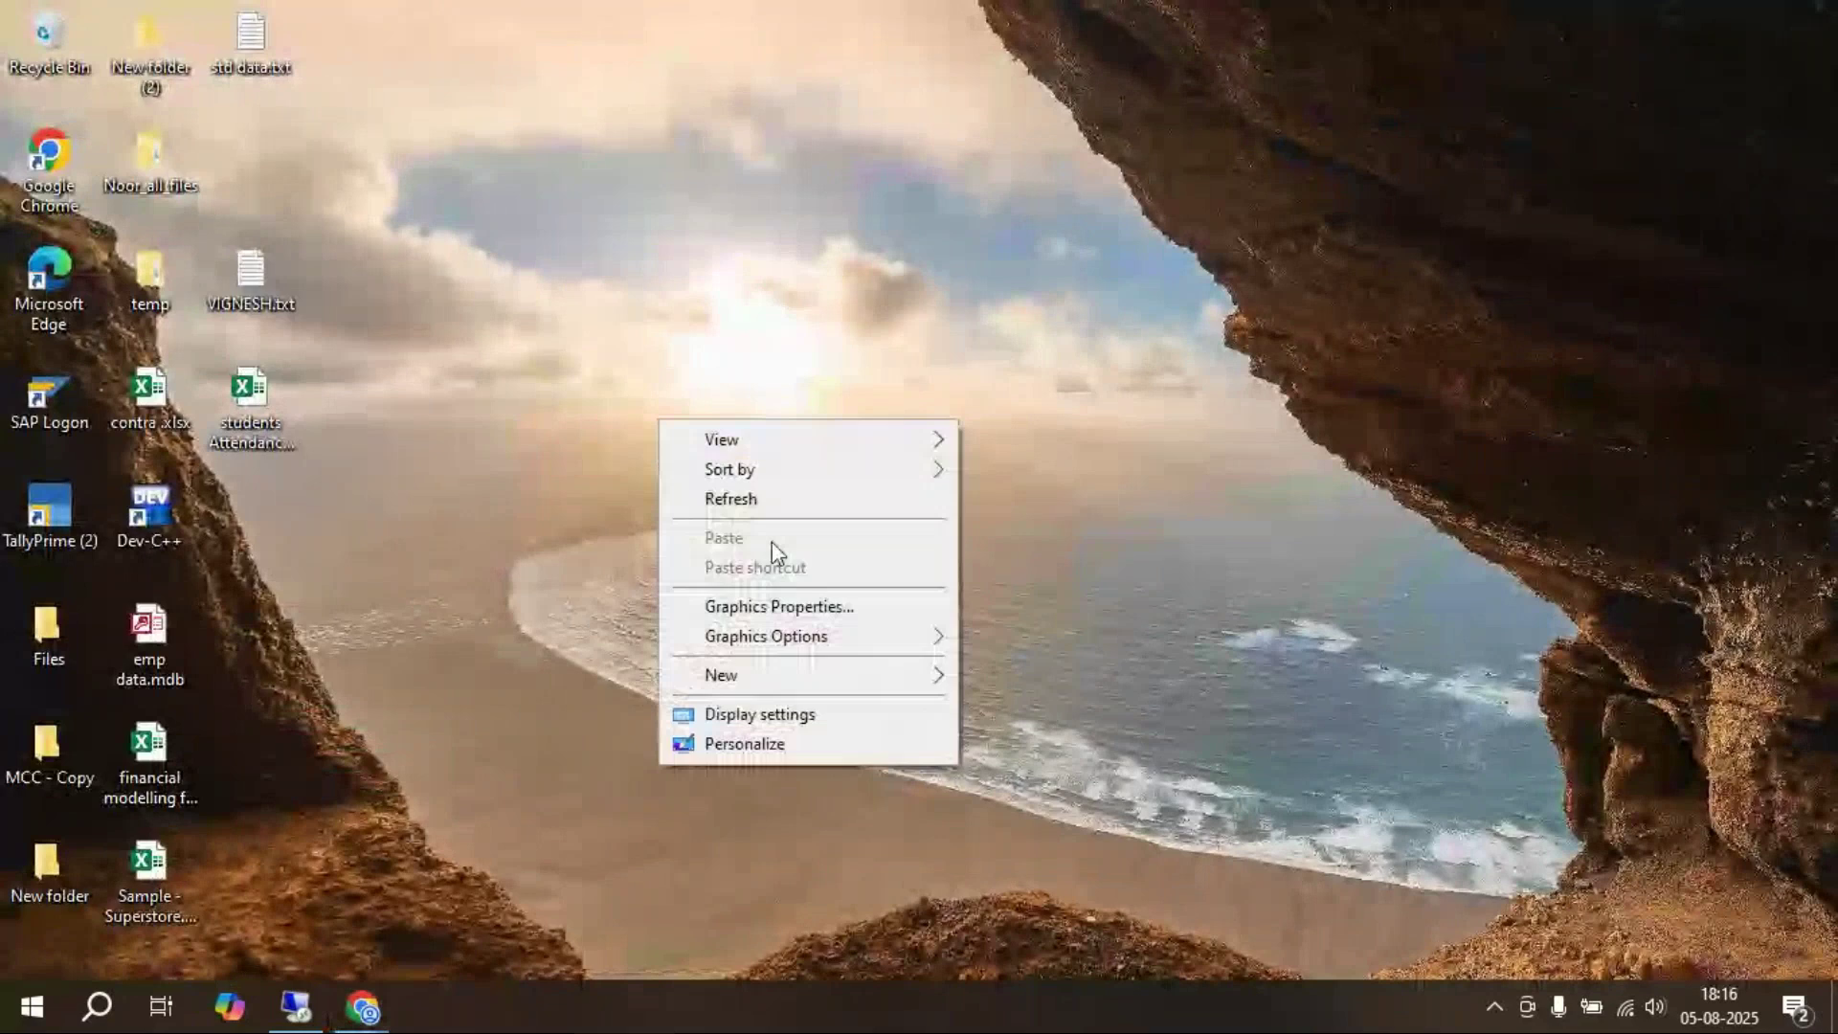
click(296, 1005)
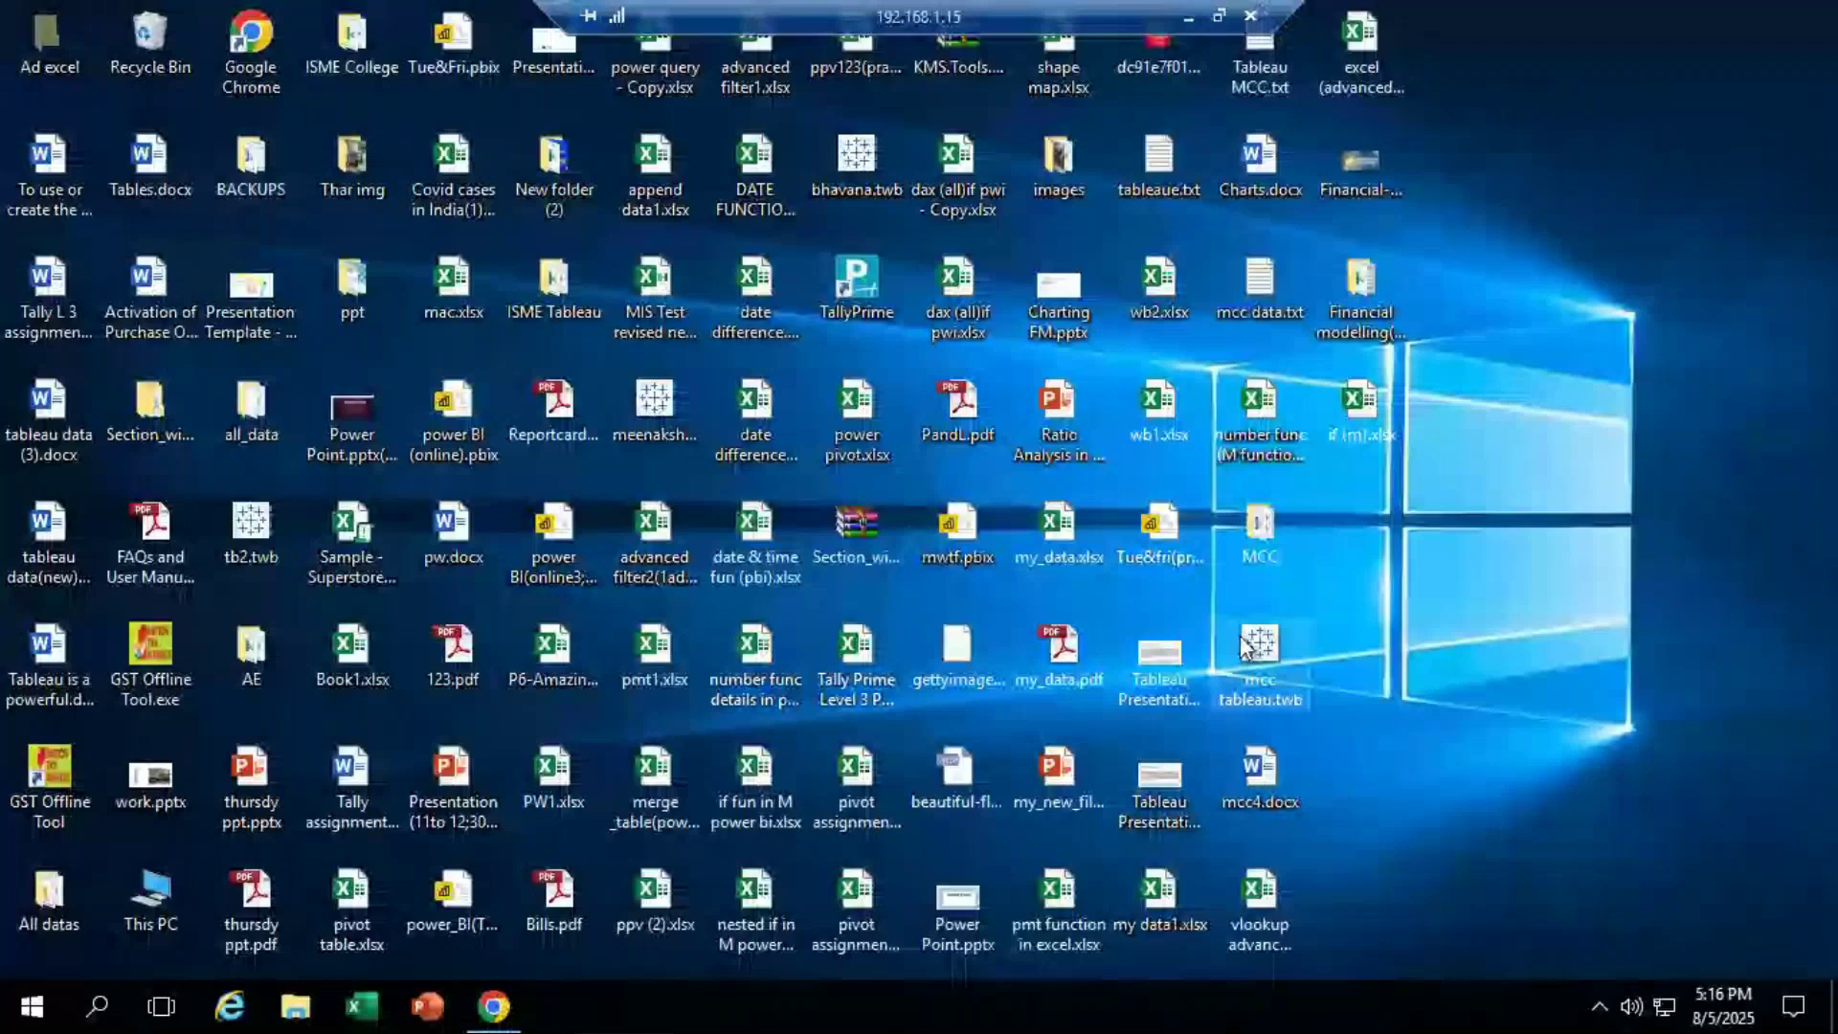
click(1246, 647)
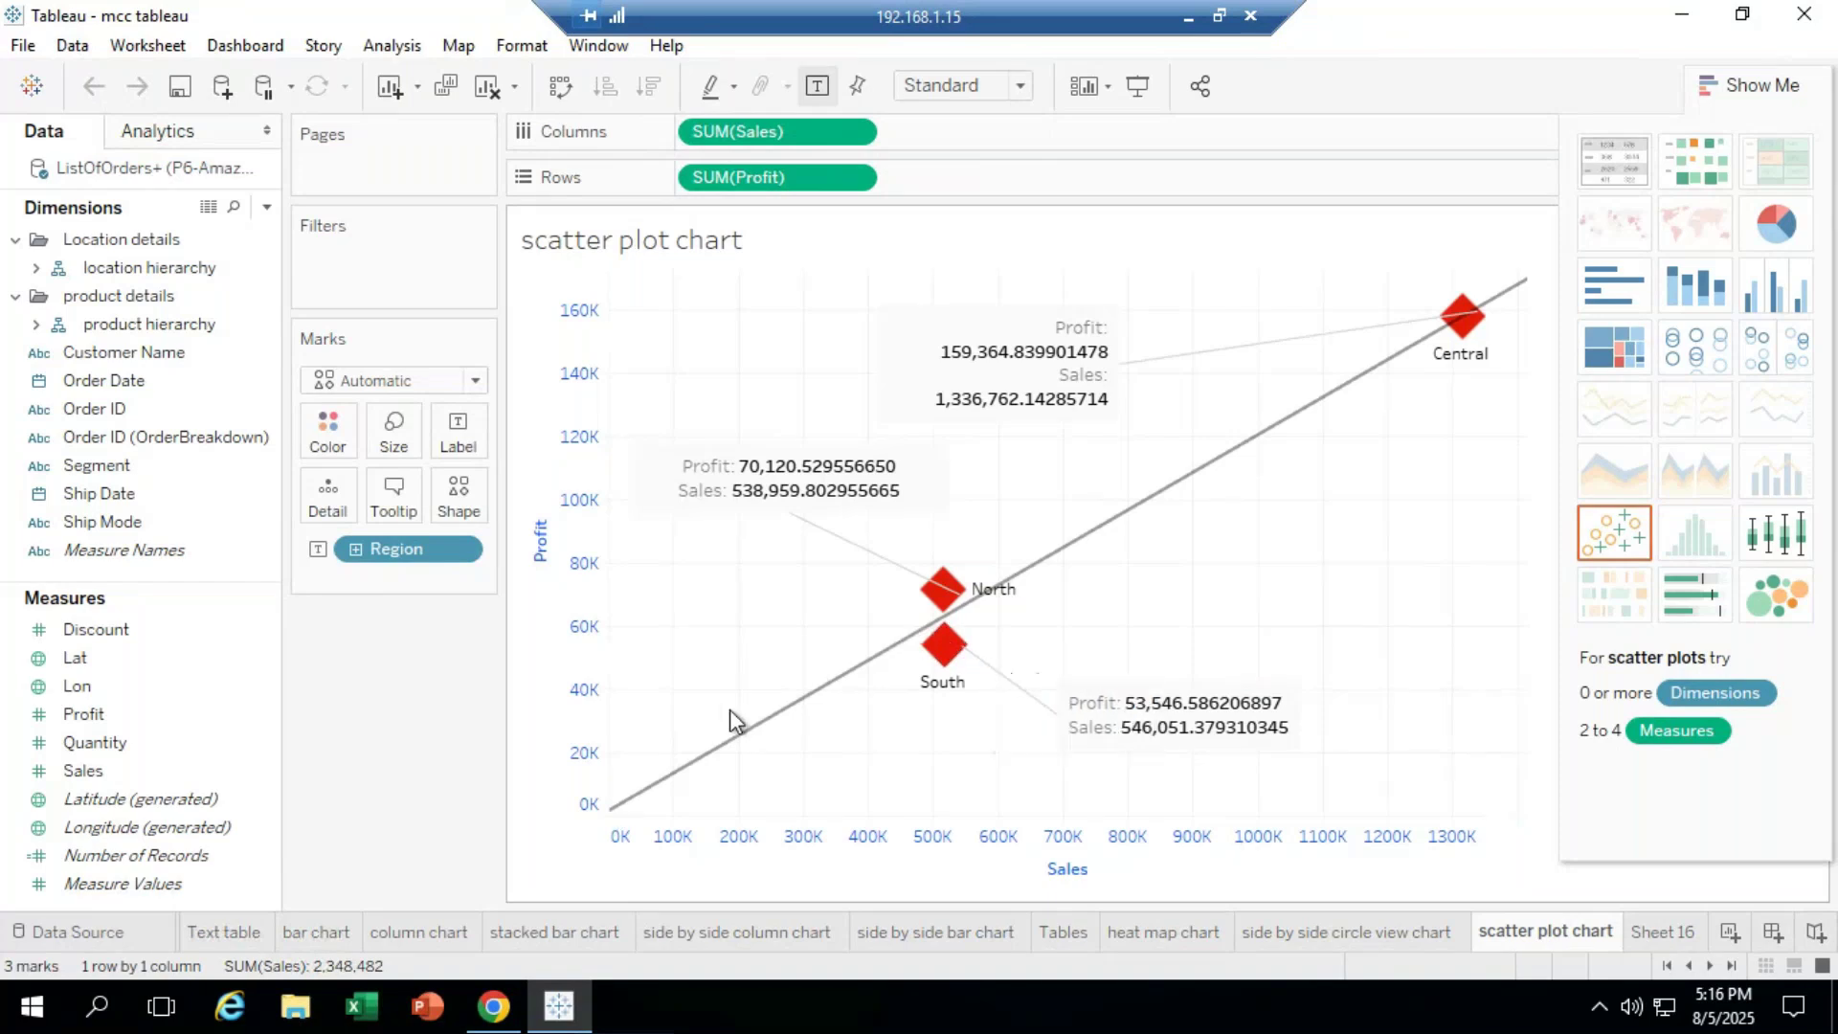
Step: Go to the empty Sheet 16, expand the product hierarchy and place Sub-Category on the rows
mouse_move(1379, 391)
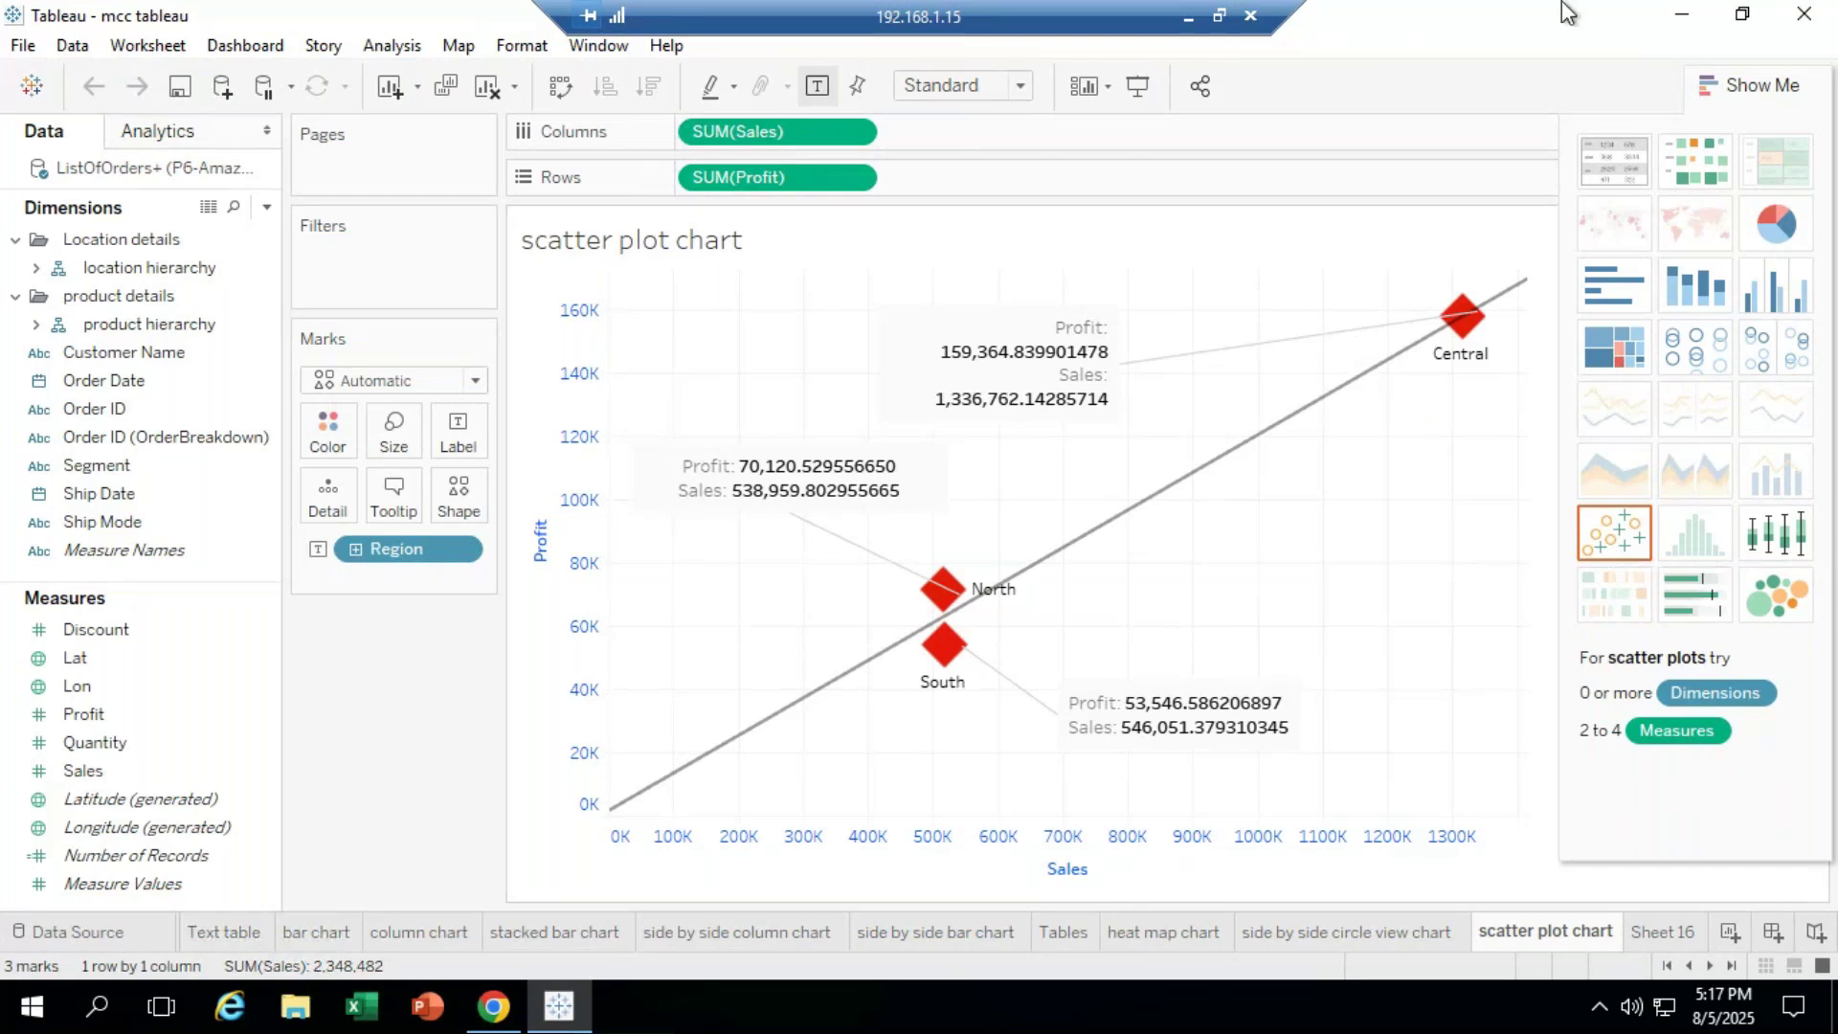
click(1666, 932)
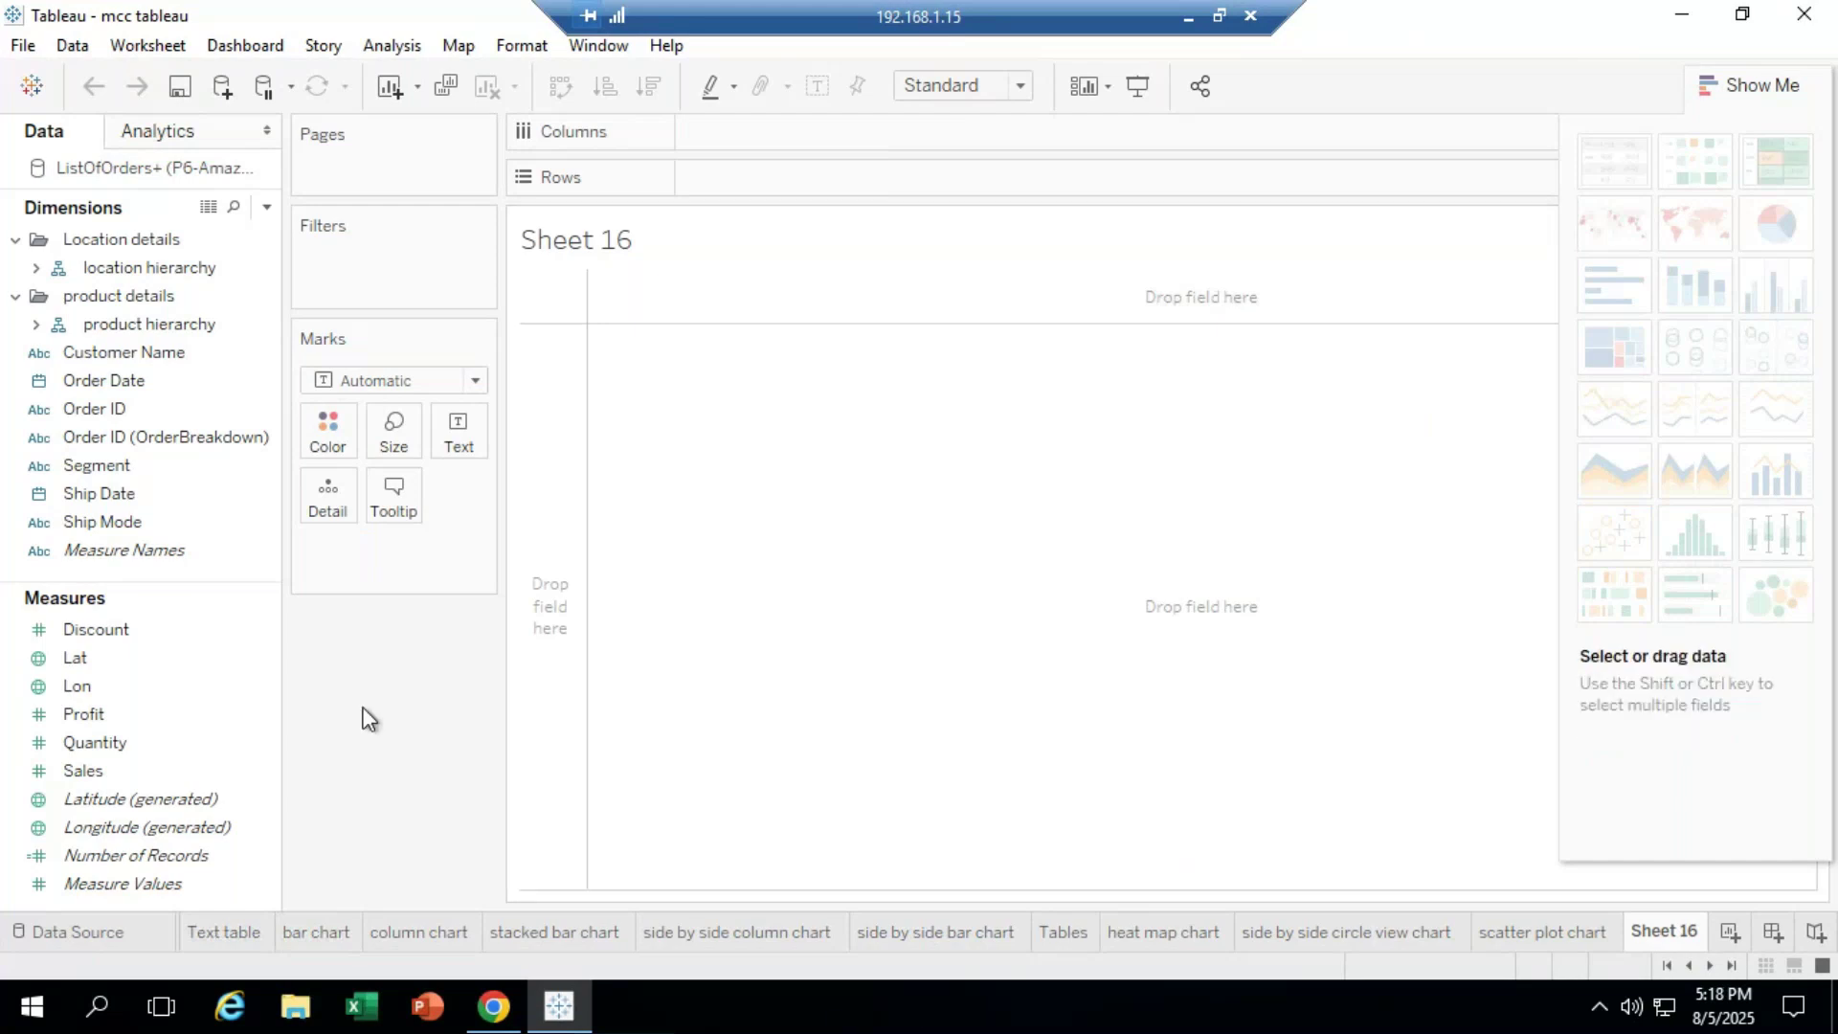
click(146, 392)
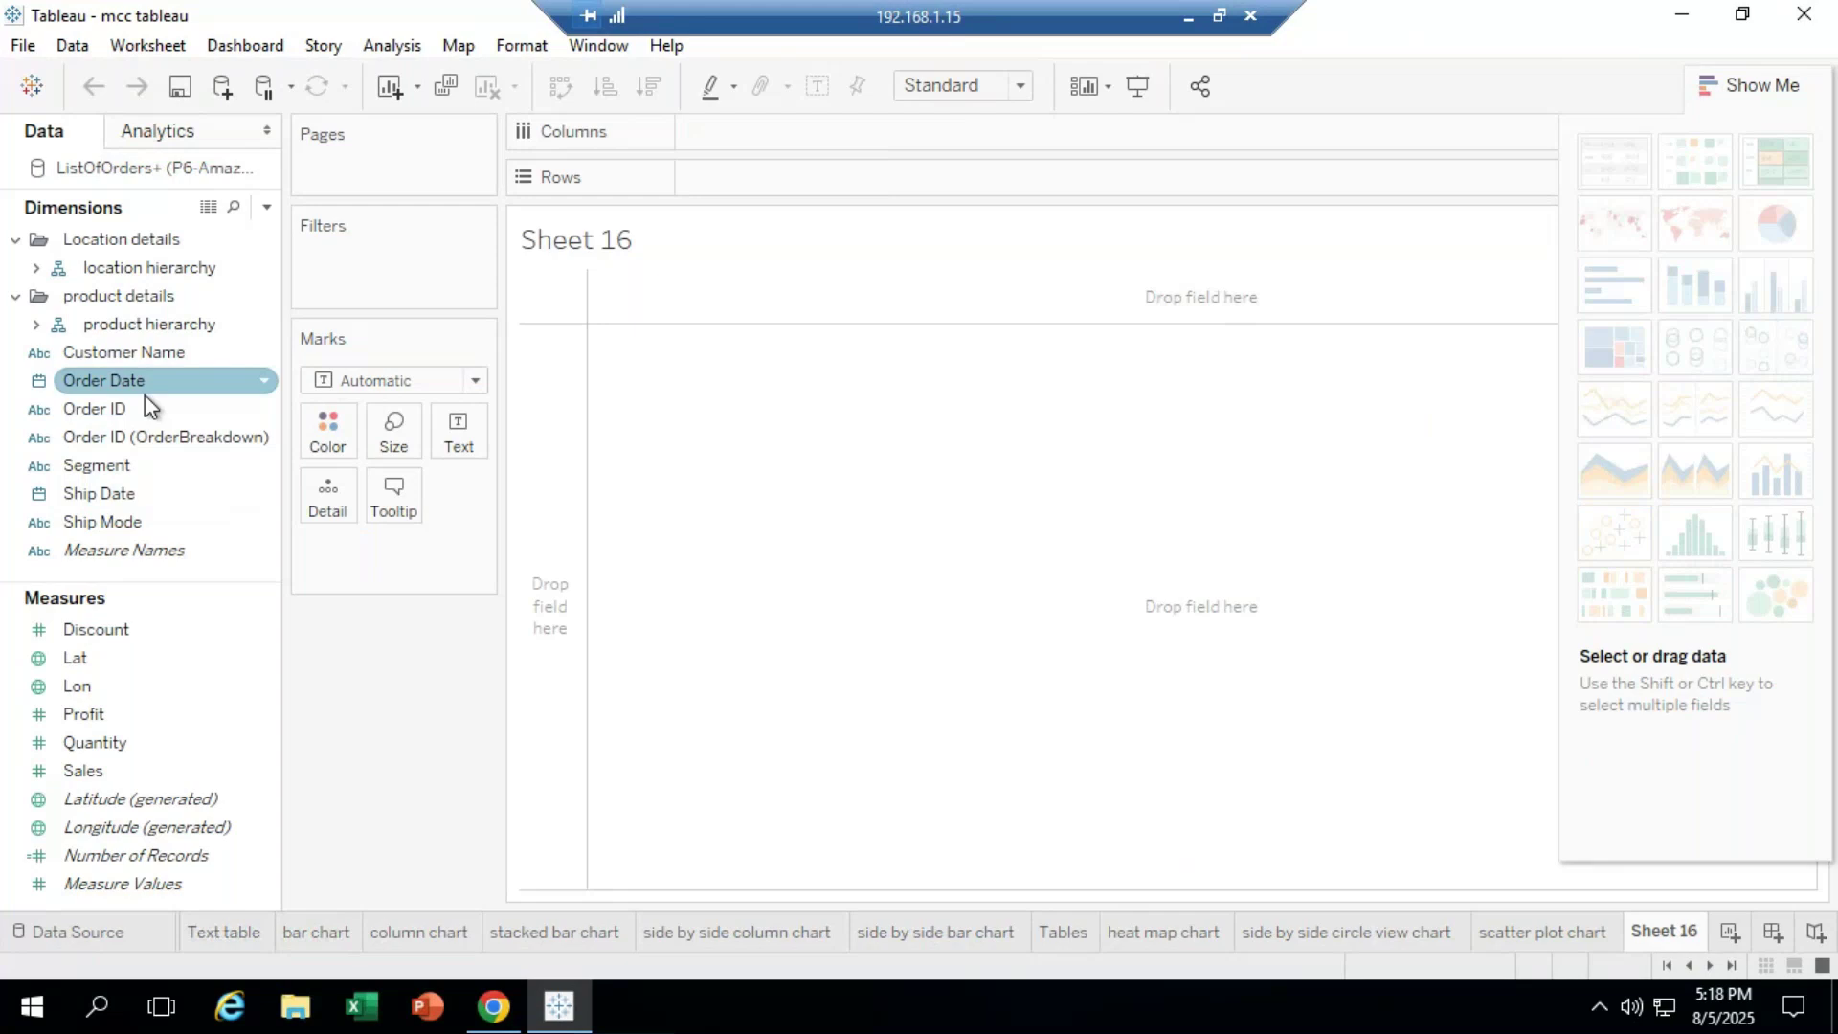
click(203, 178)
click(145, 388)
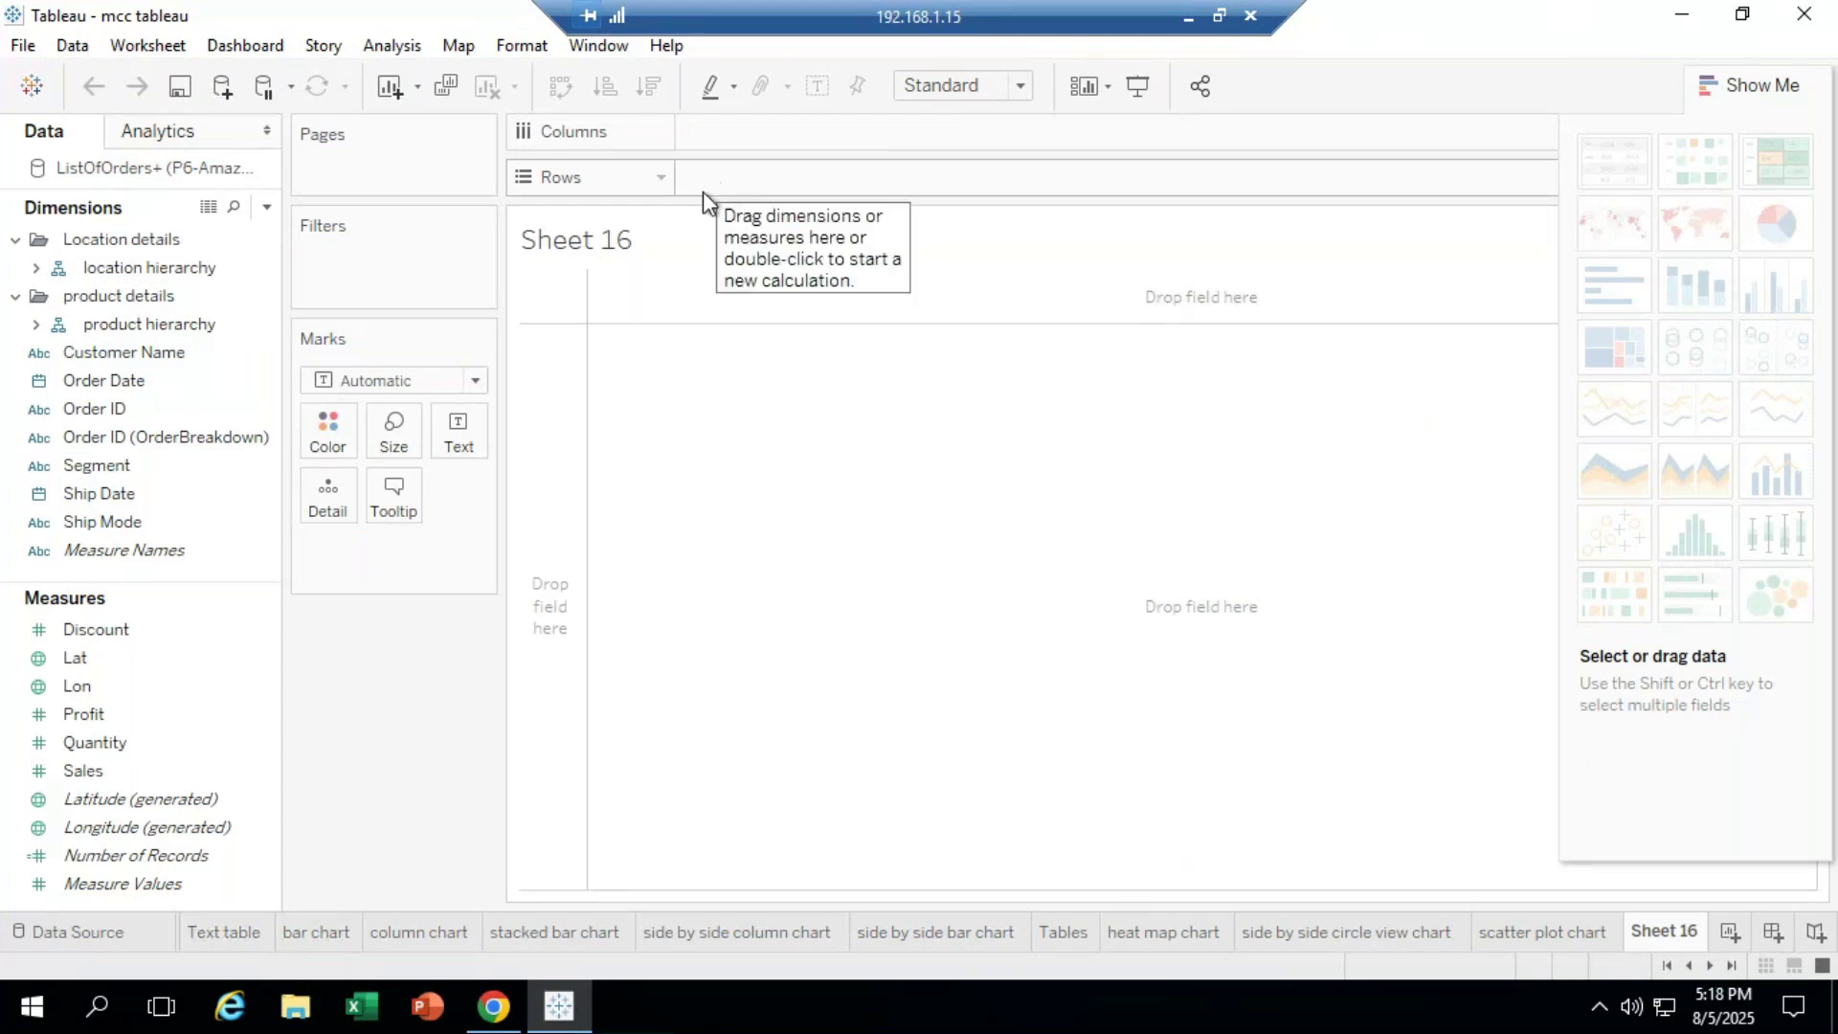
click(36, 326)
drag(145, 385, 754, 179)
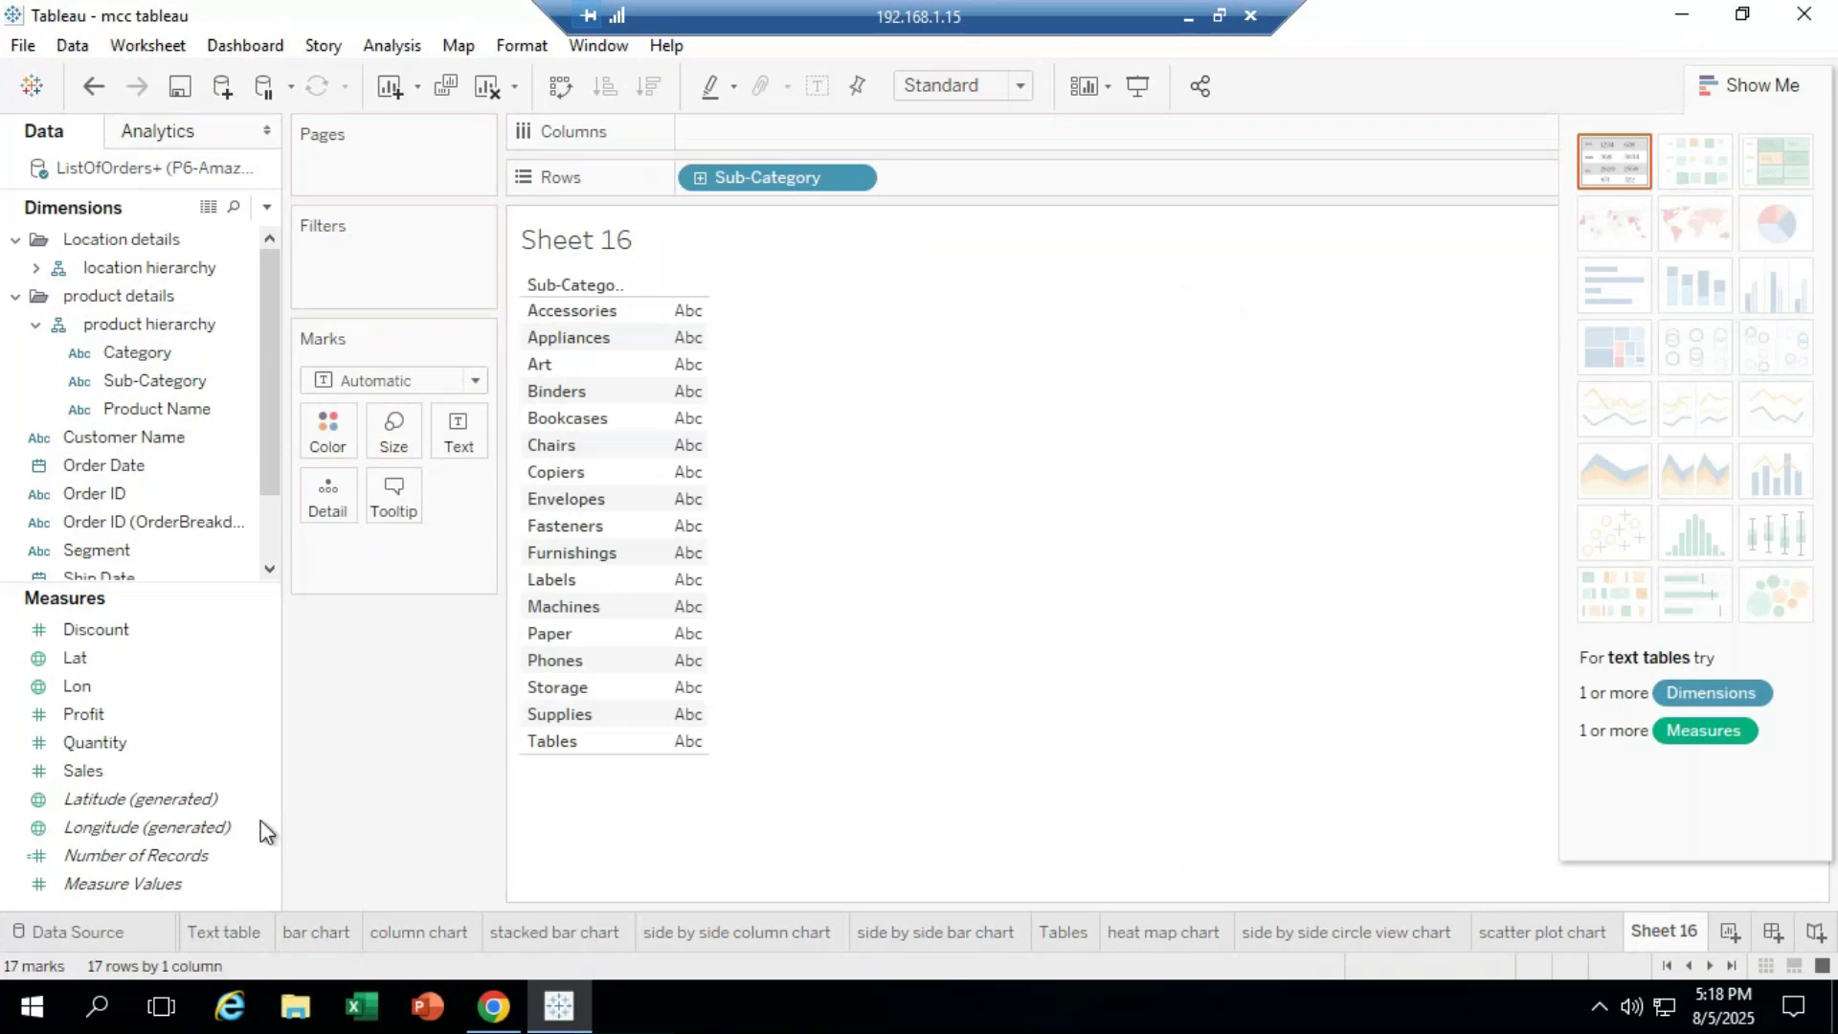
click(124, 774)
drag(125, 777, 692, 532)
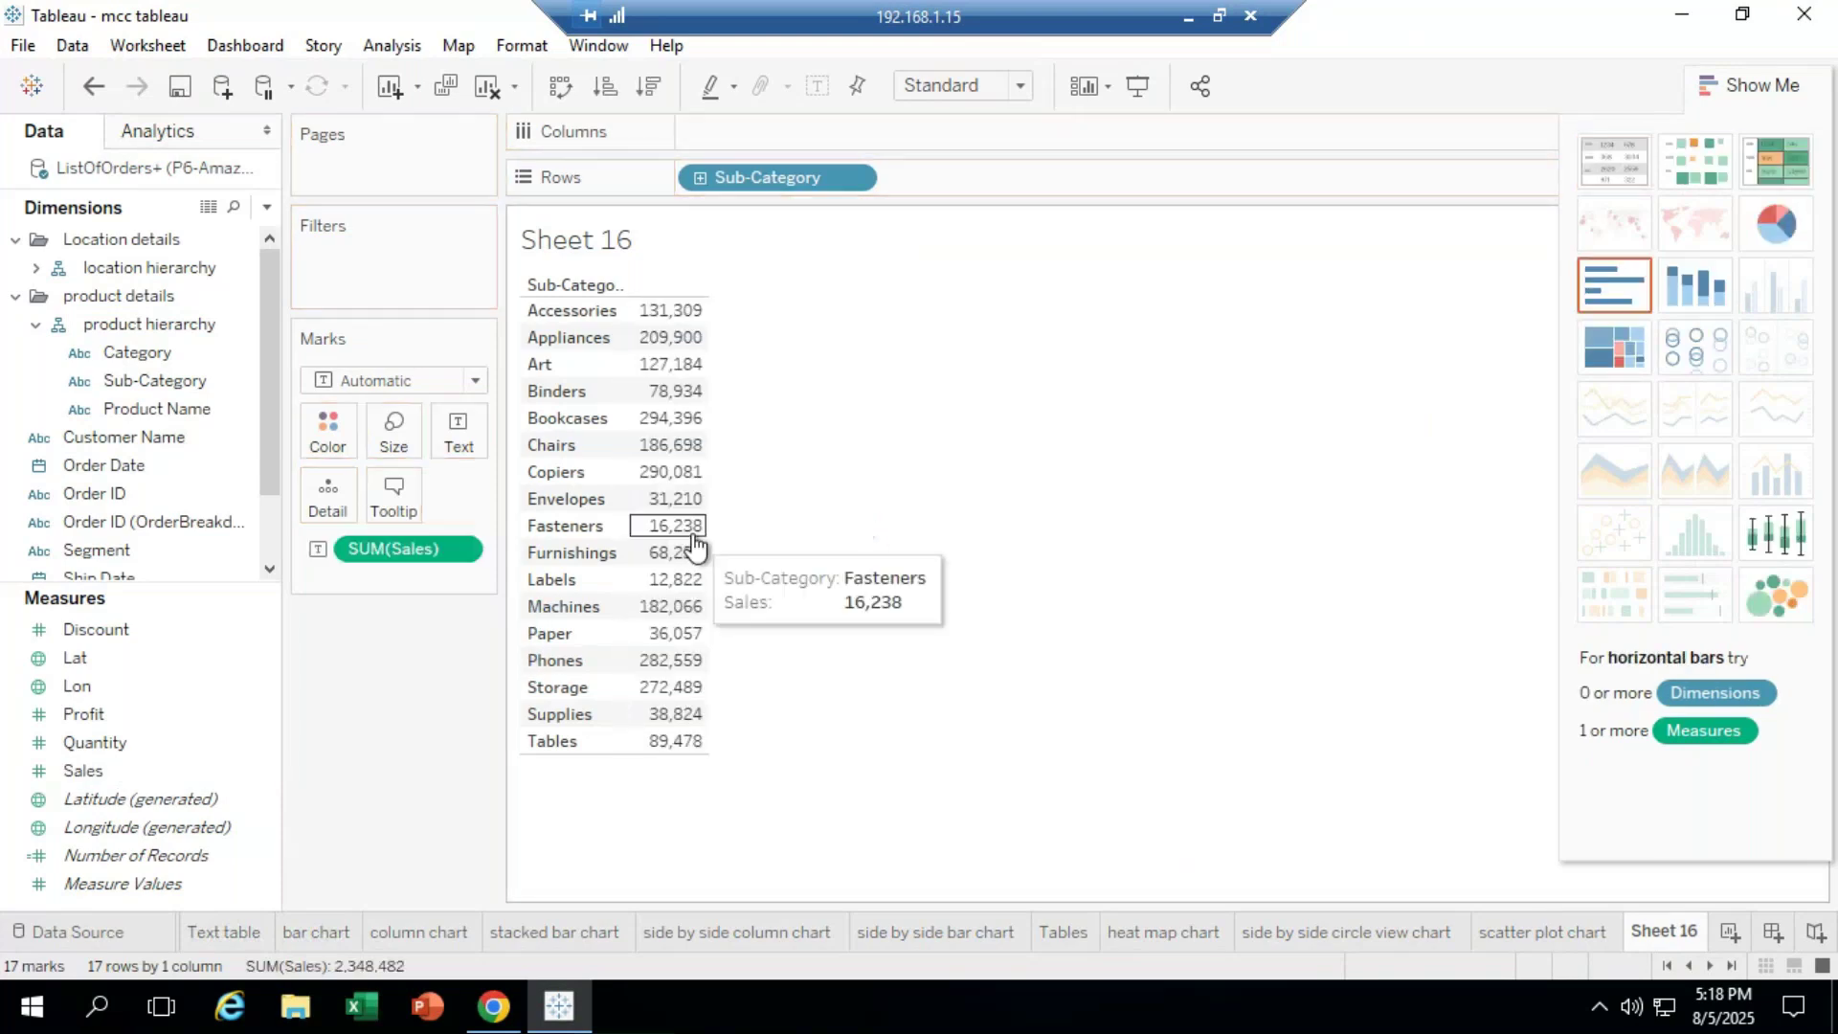
drag(400, 550, 373, 756)
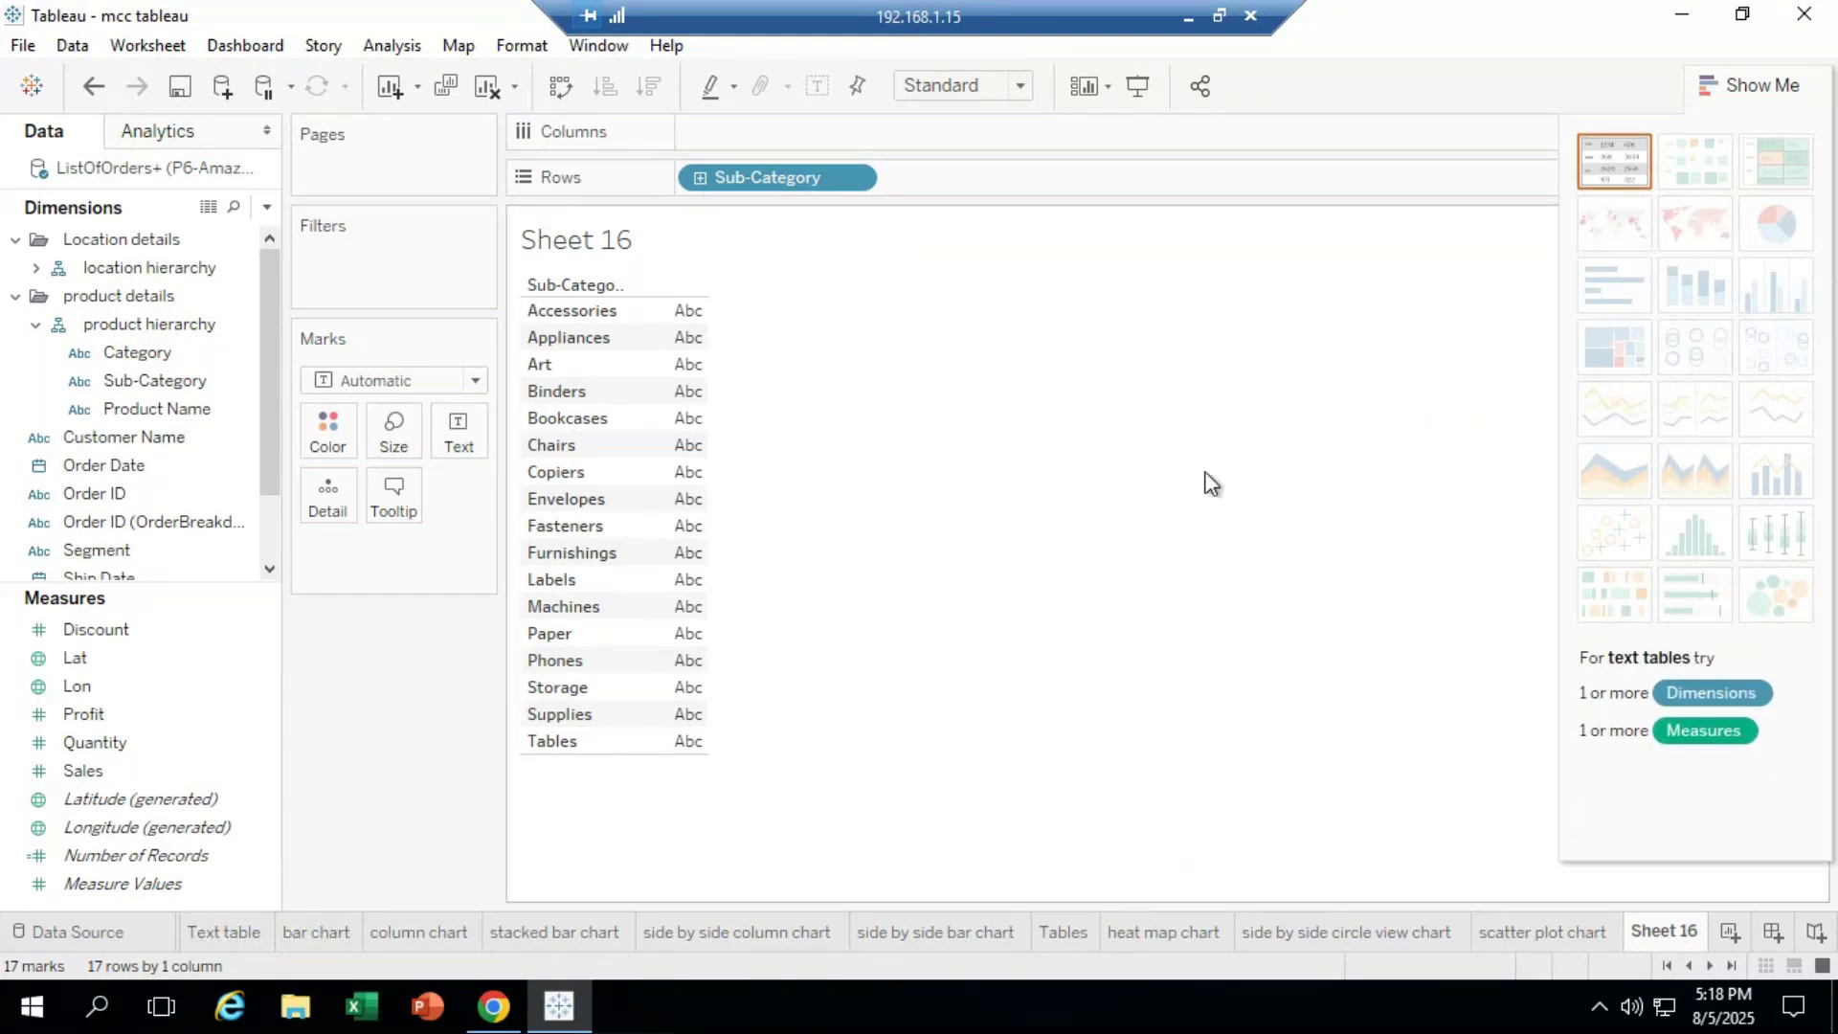
Step: Add Sales as the values for each sub-category and convert the text table to a highlight table
click(266, 629)
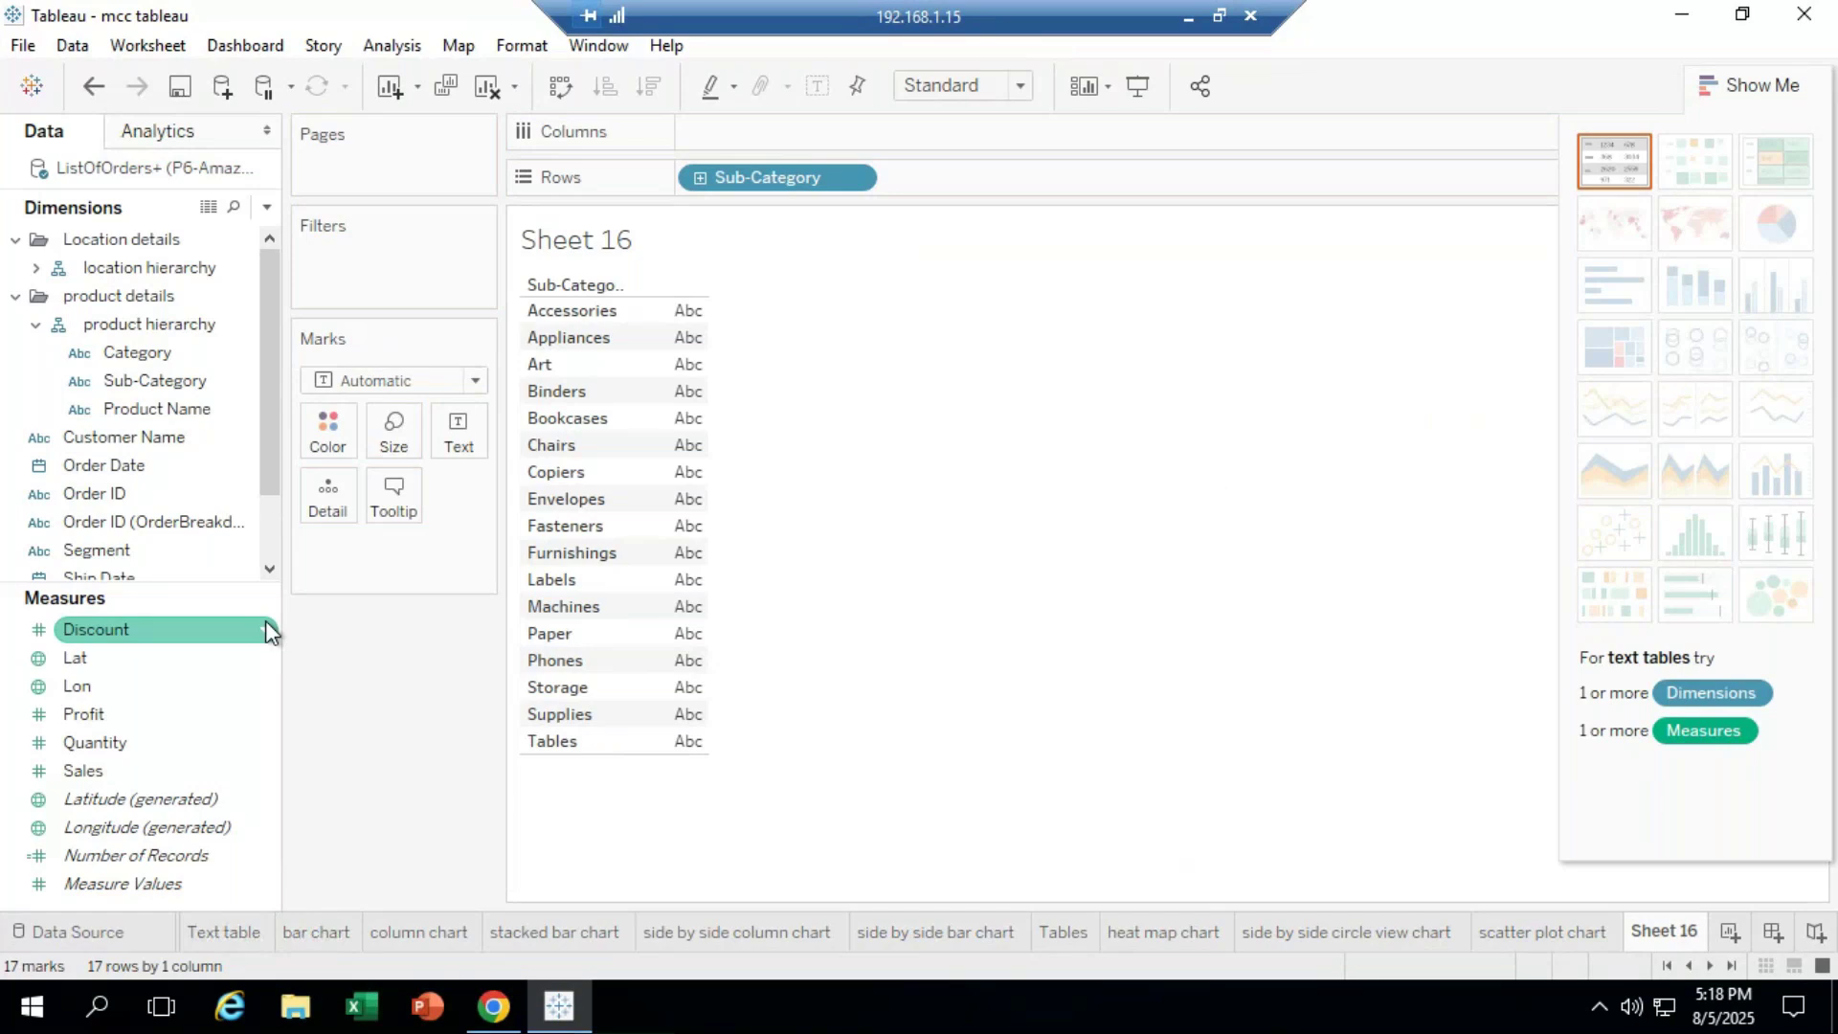
drag(78, 771, 785, 419)
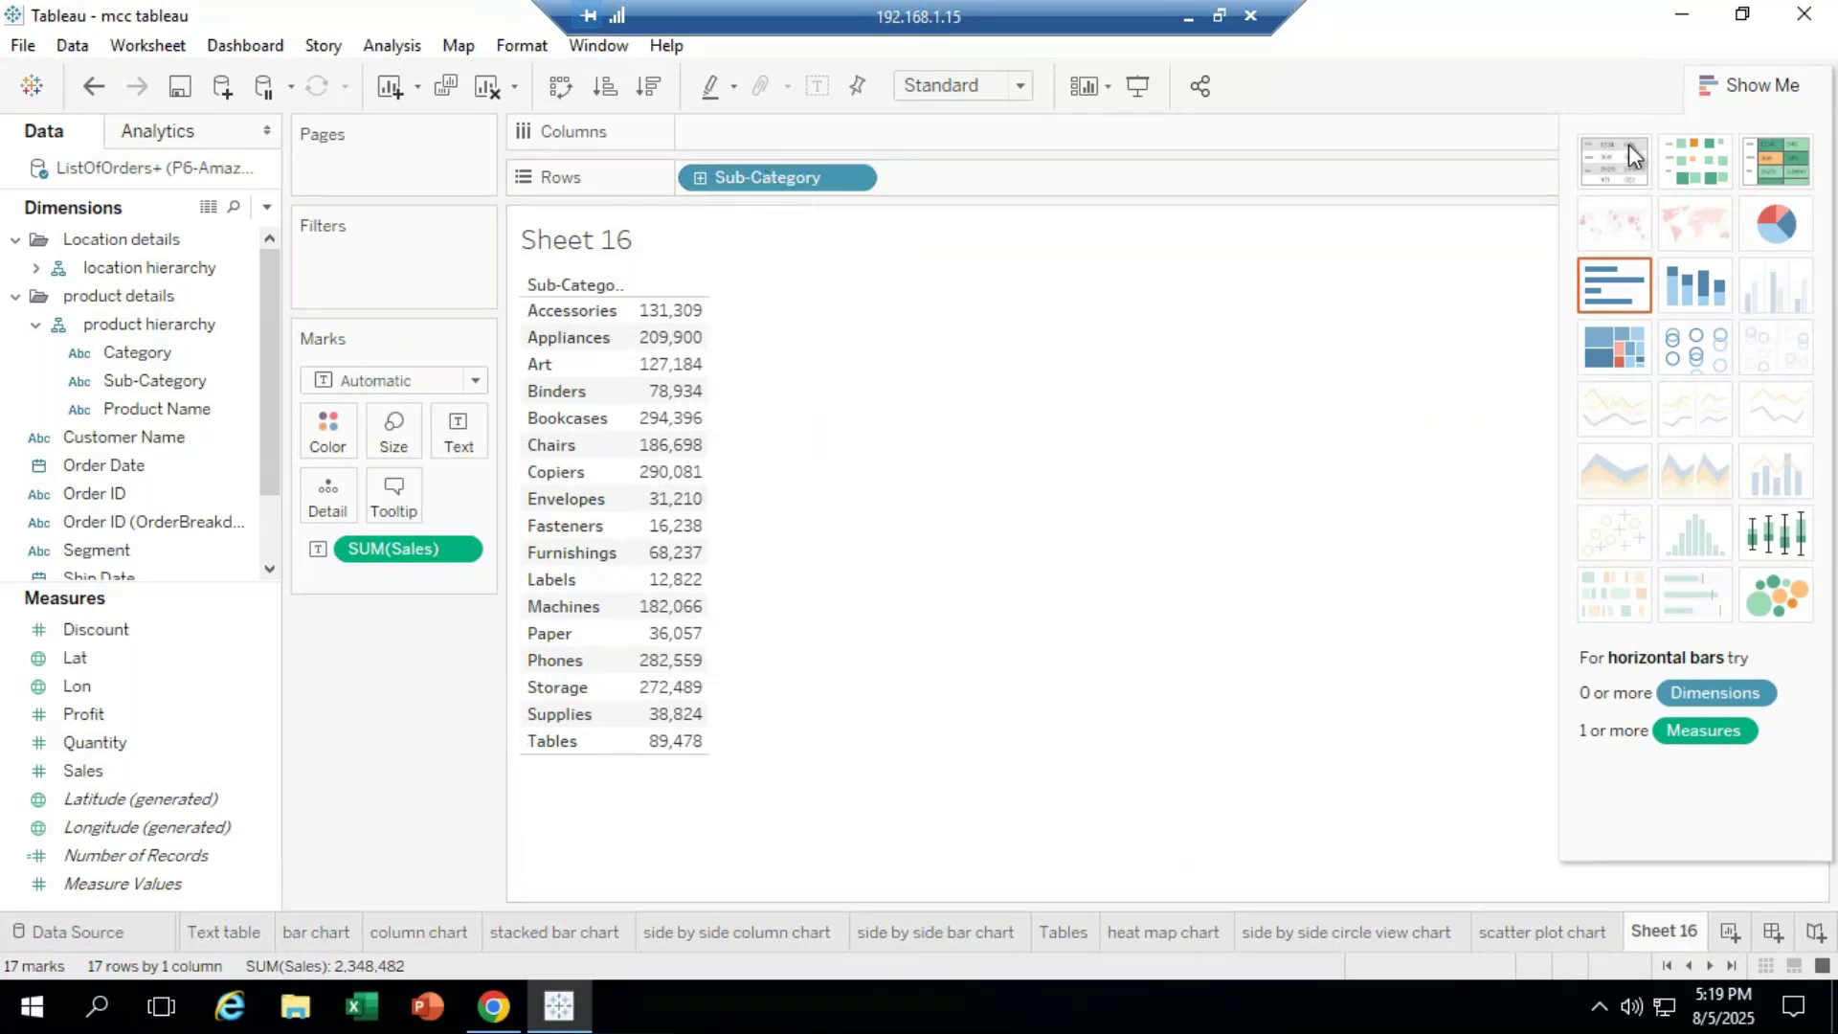
click(1779, 163)
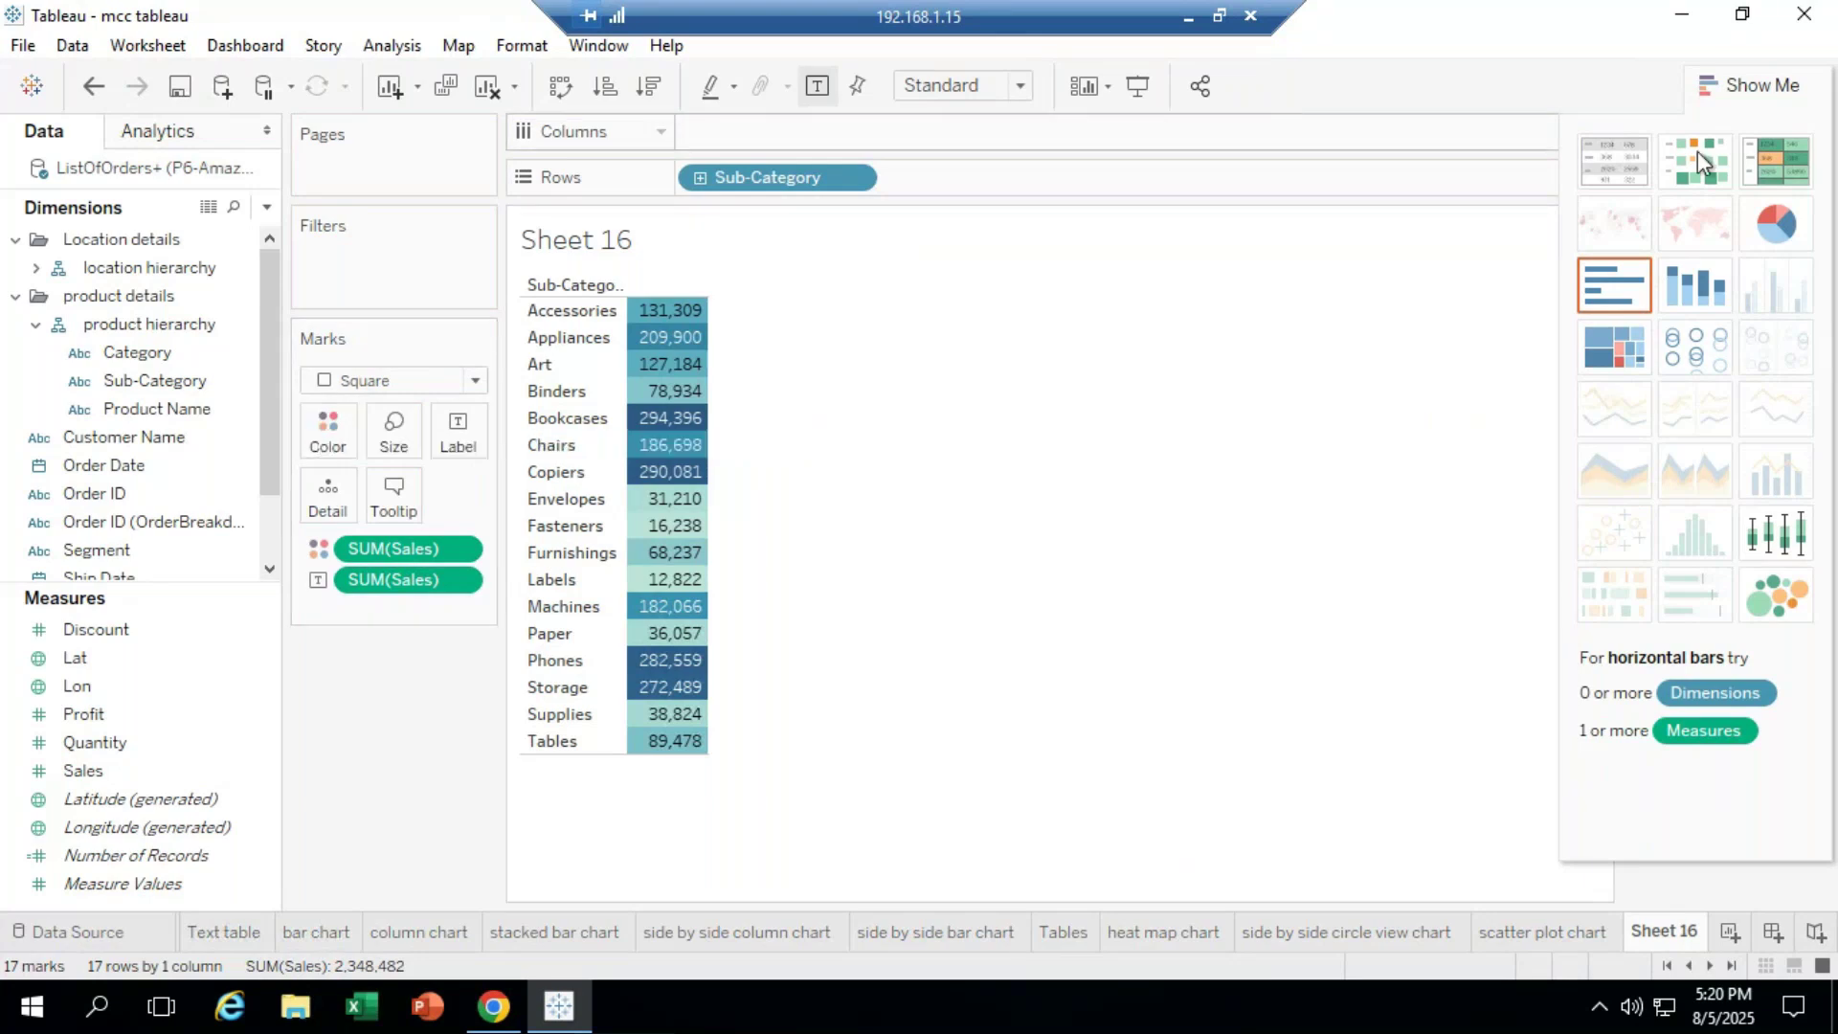
mouse_move(691, 345)
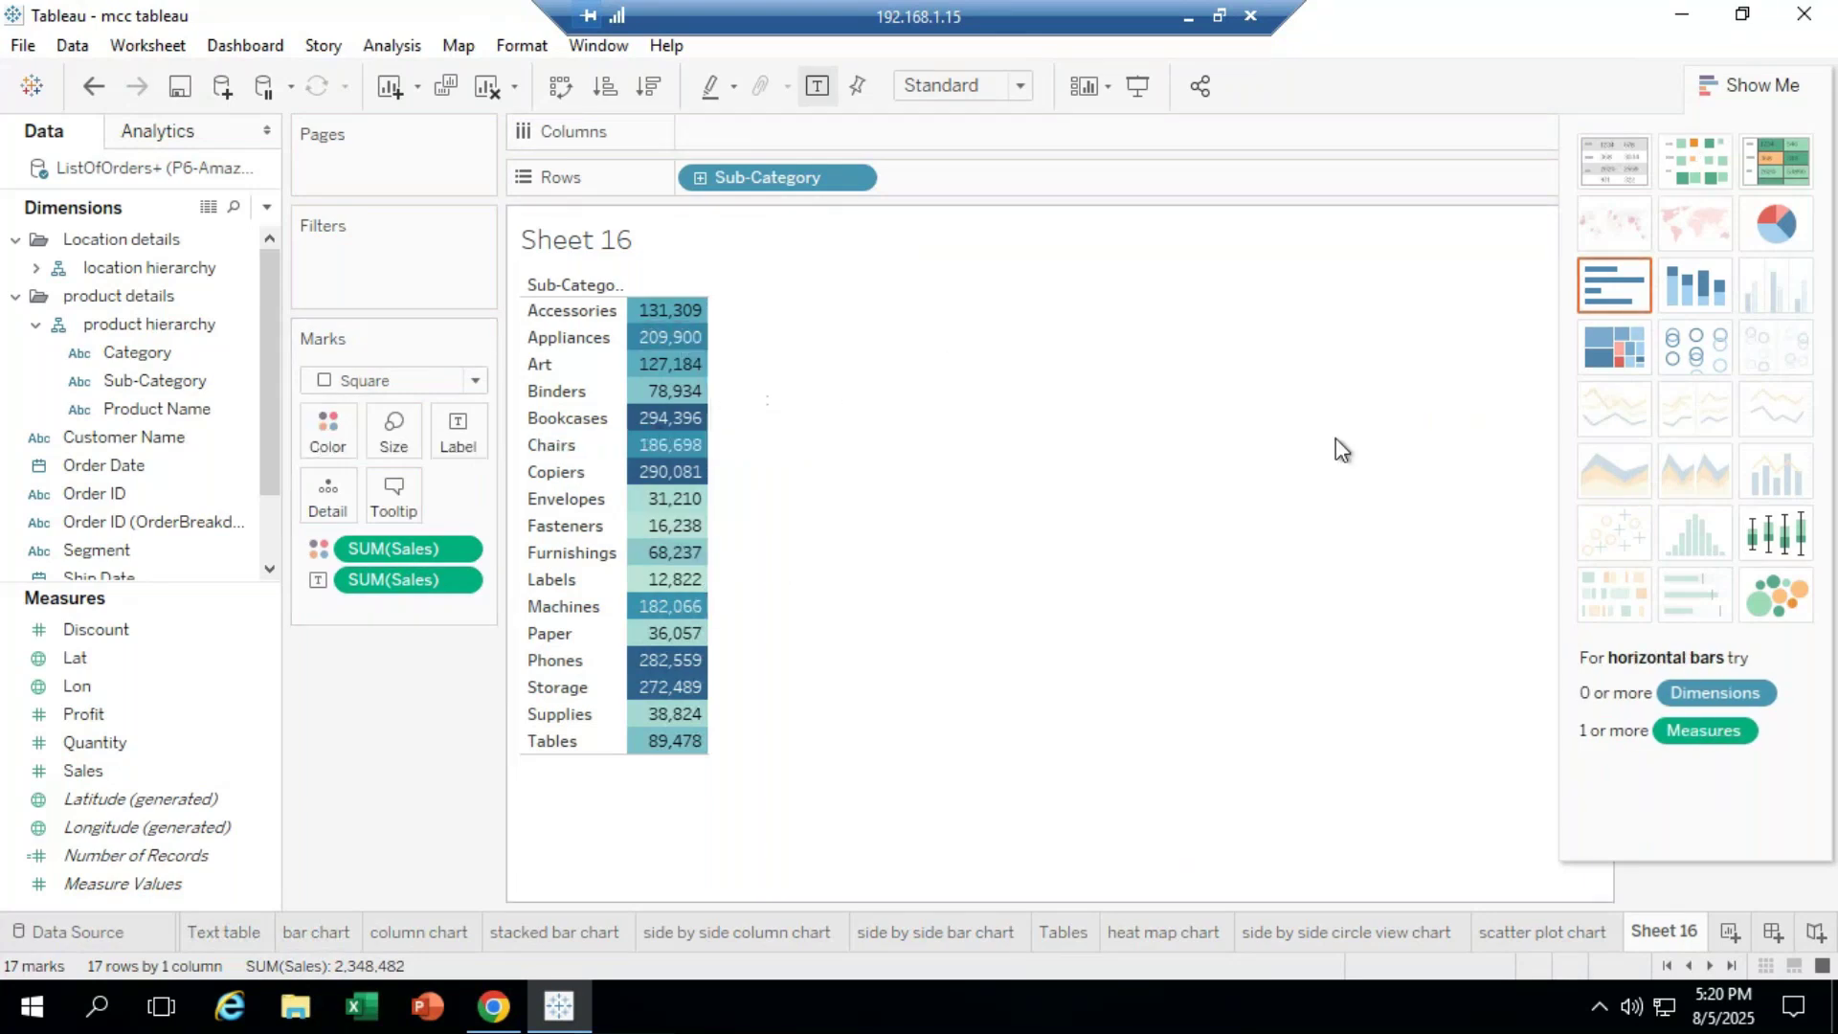
Step: Uncover the Sales color legend, choose the Green-Gold palette for it and enable stepped color with 5 steps
drag(1741, 106, 1782, 621)
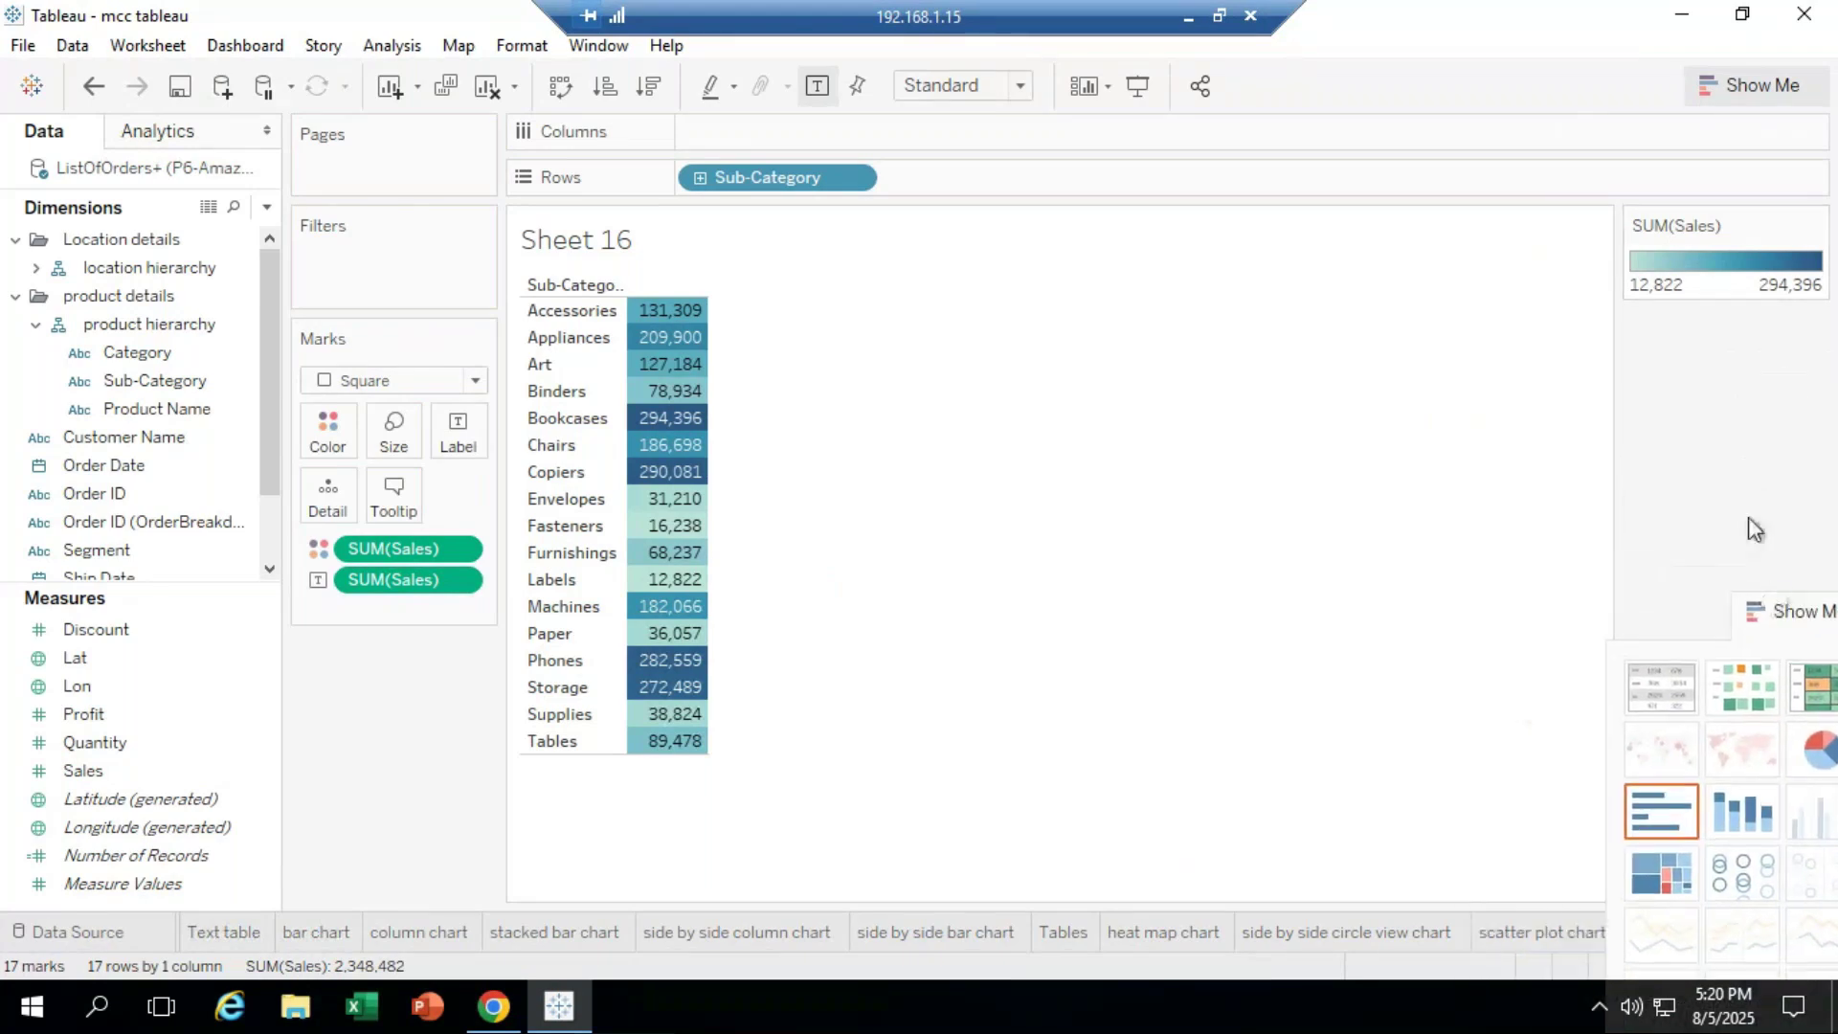
click(1819, 228)
click(1737, 251)
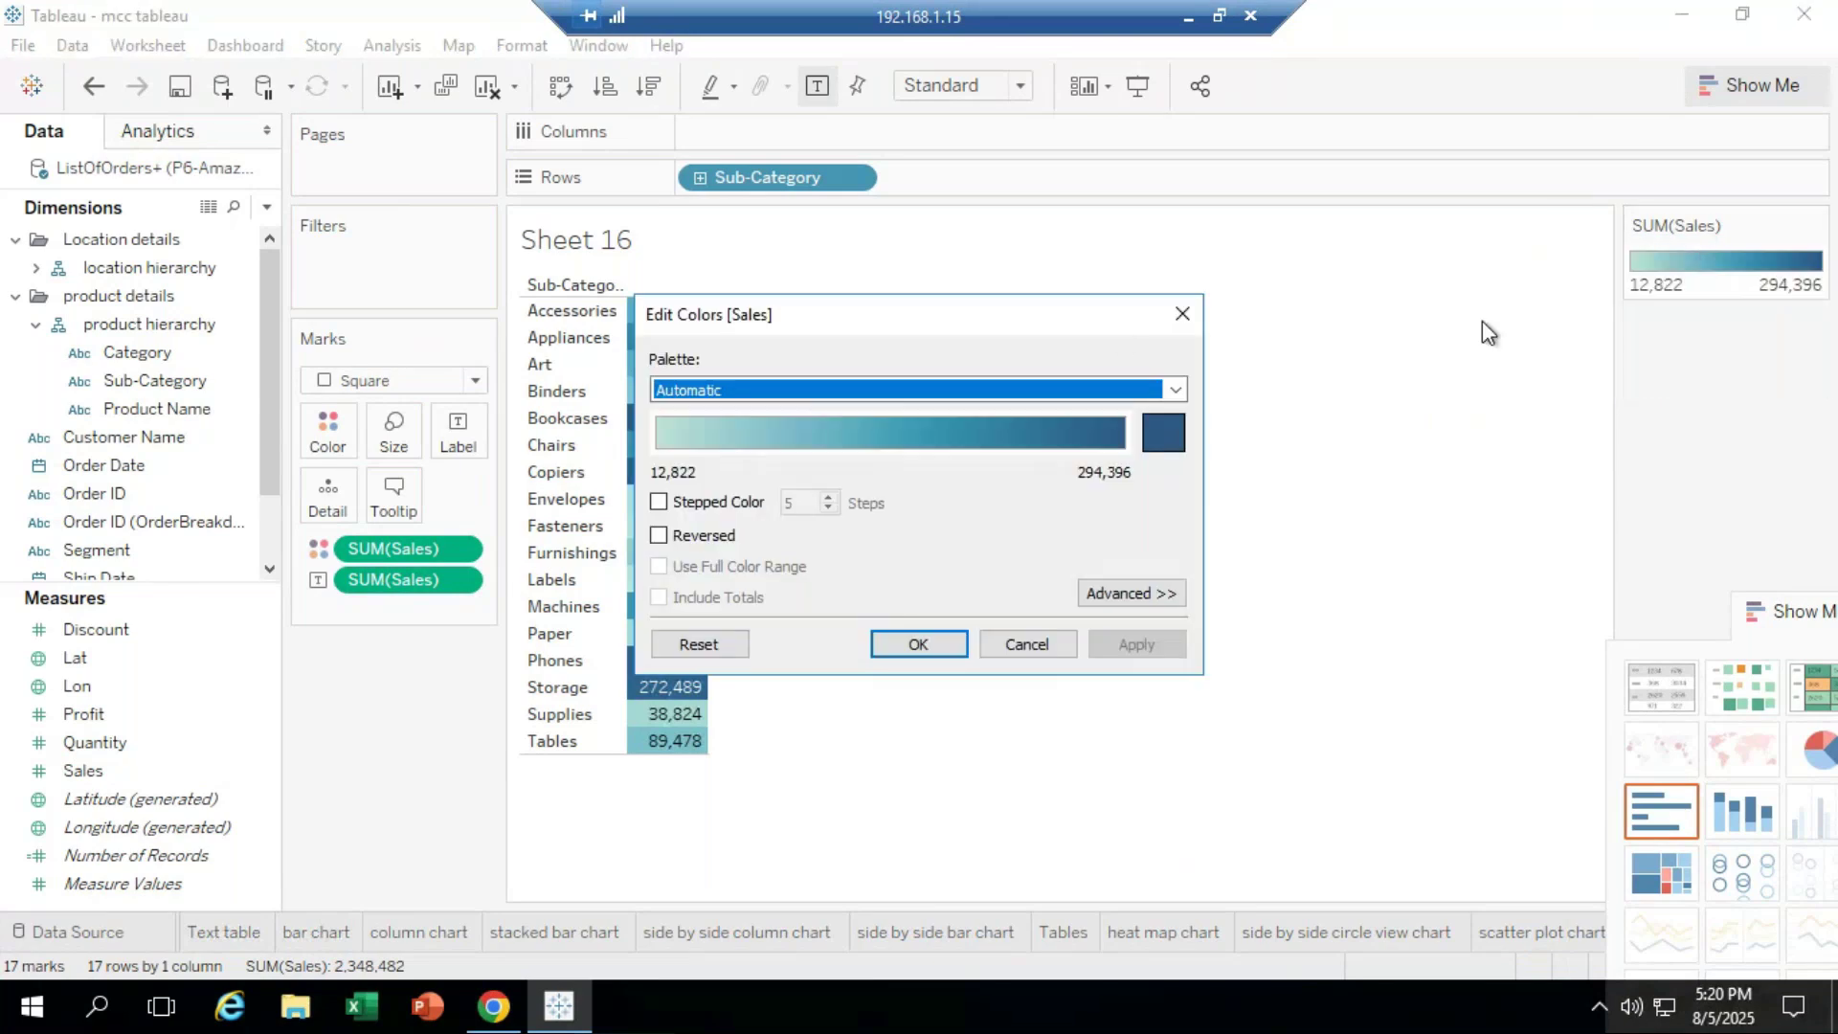
drag(962, 322, 1213, 207)
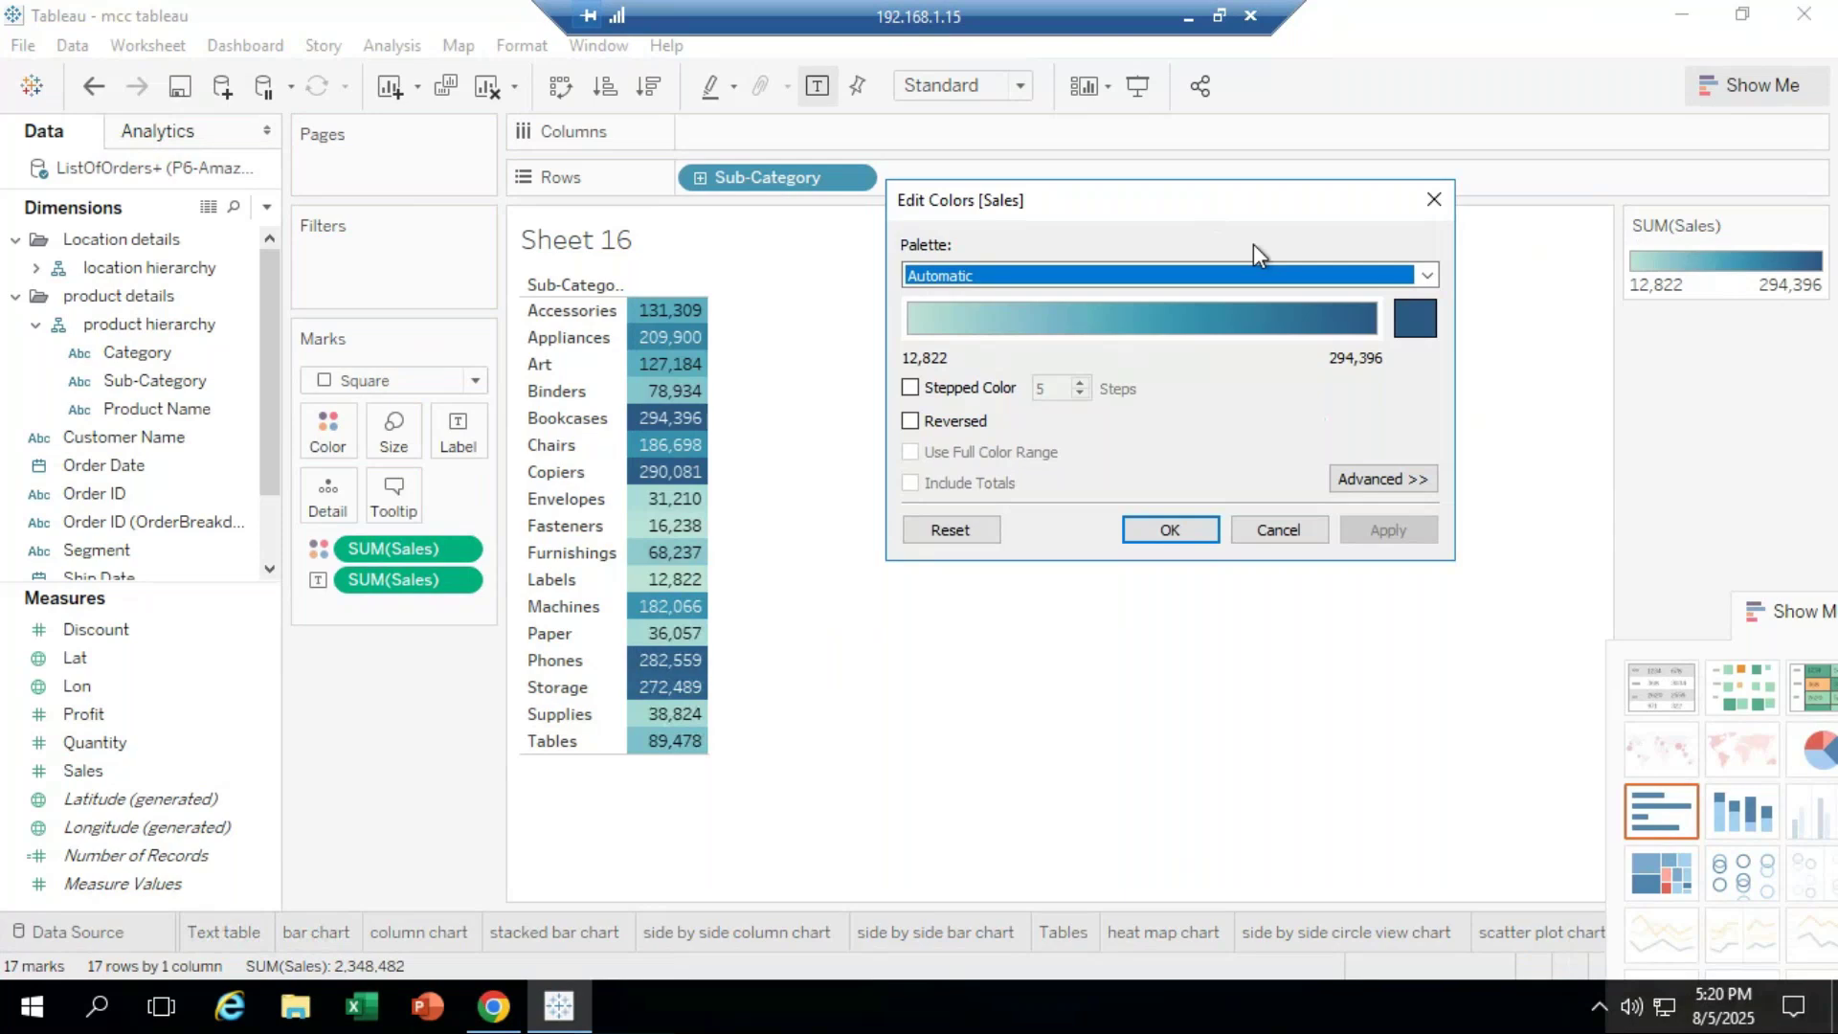
click(1426, 277)
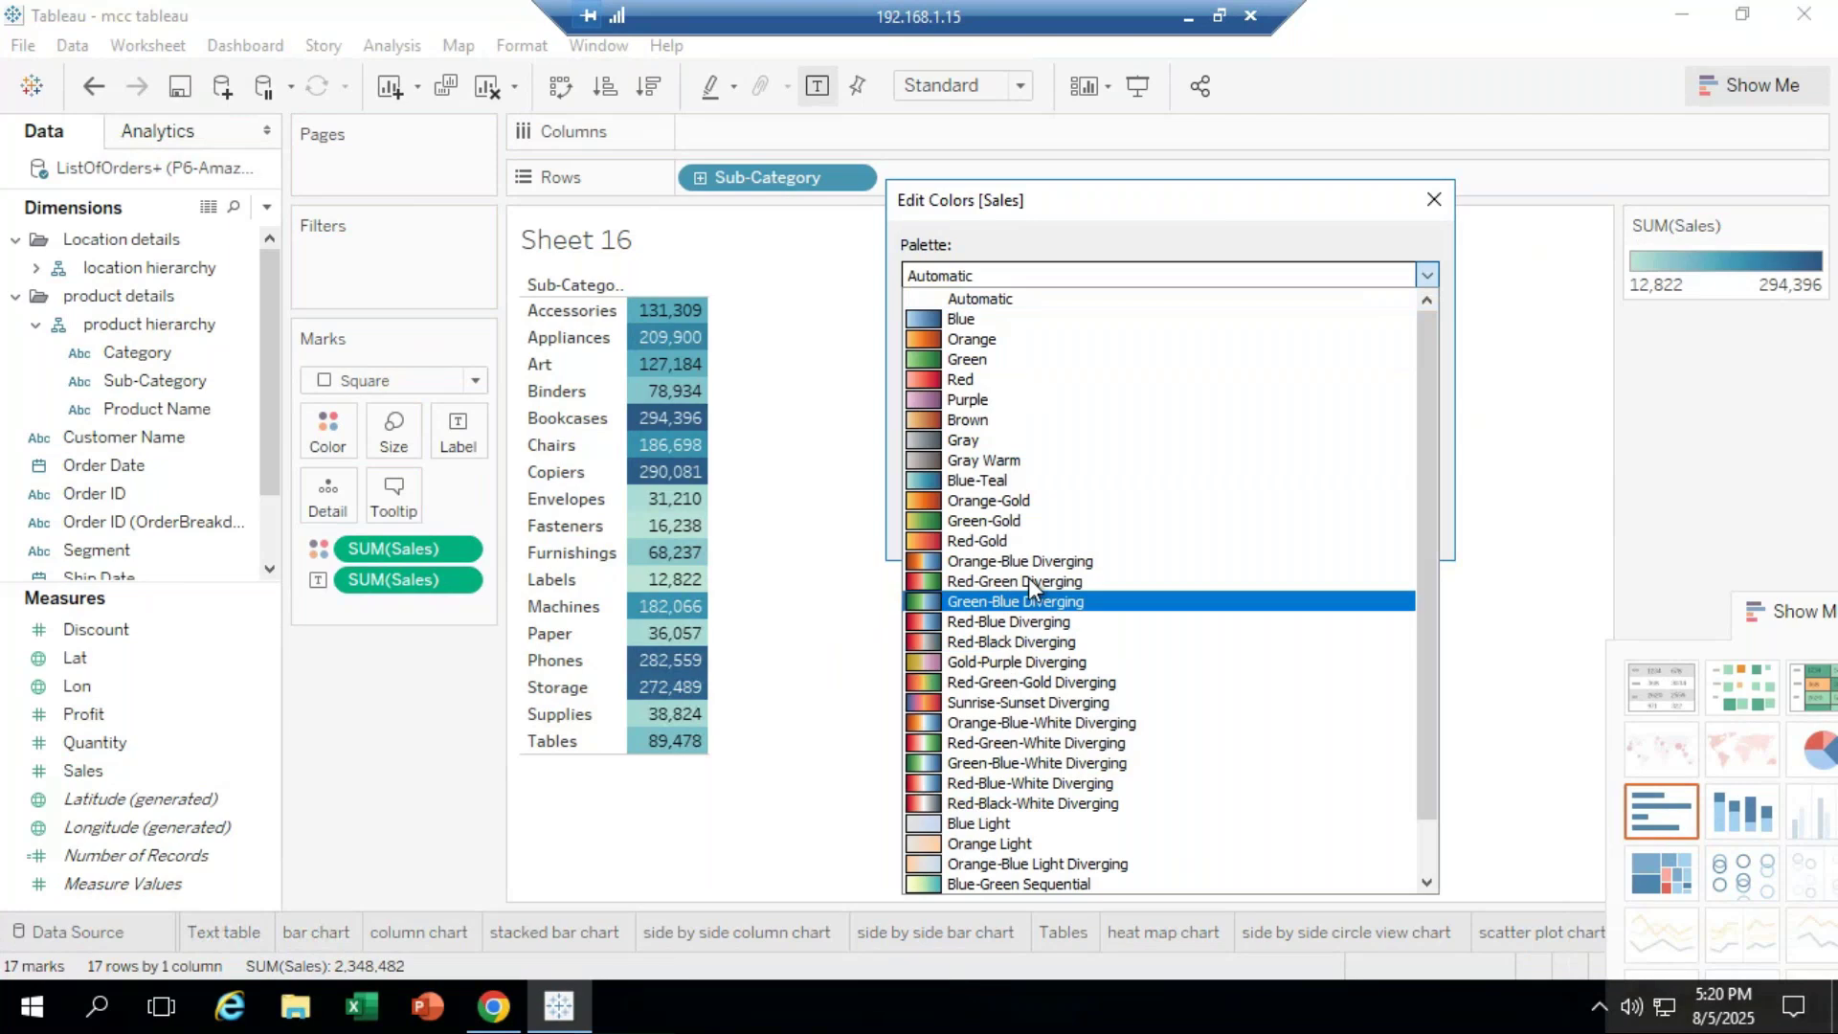
click(1013, 519)
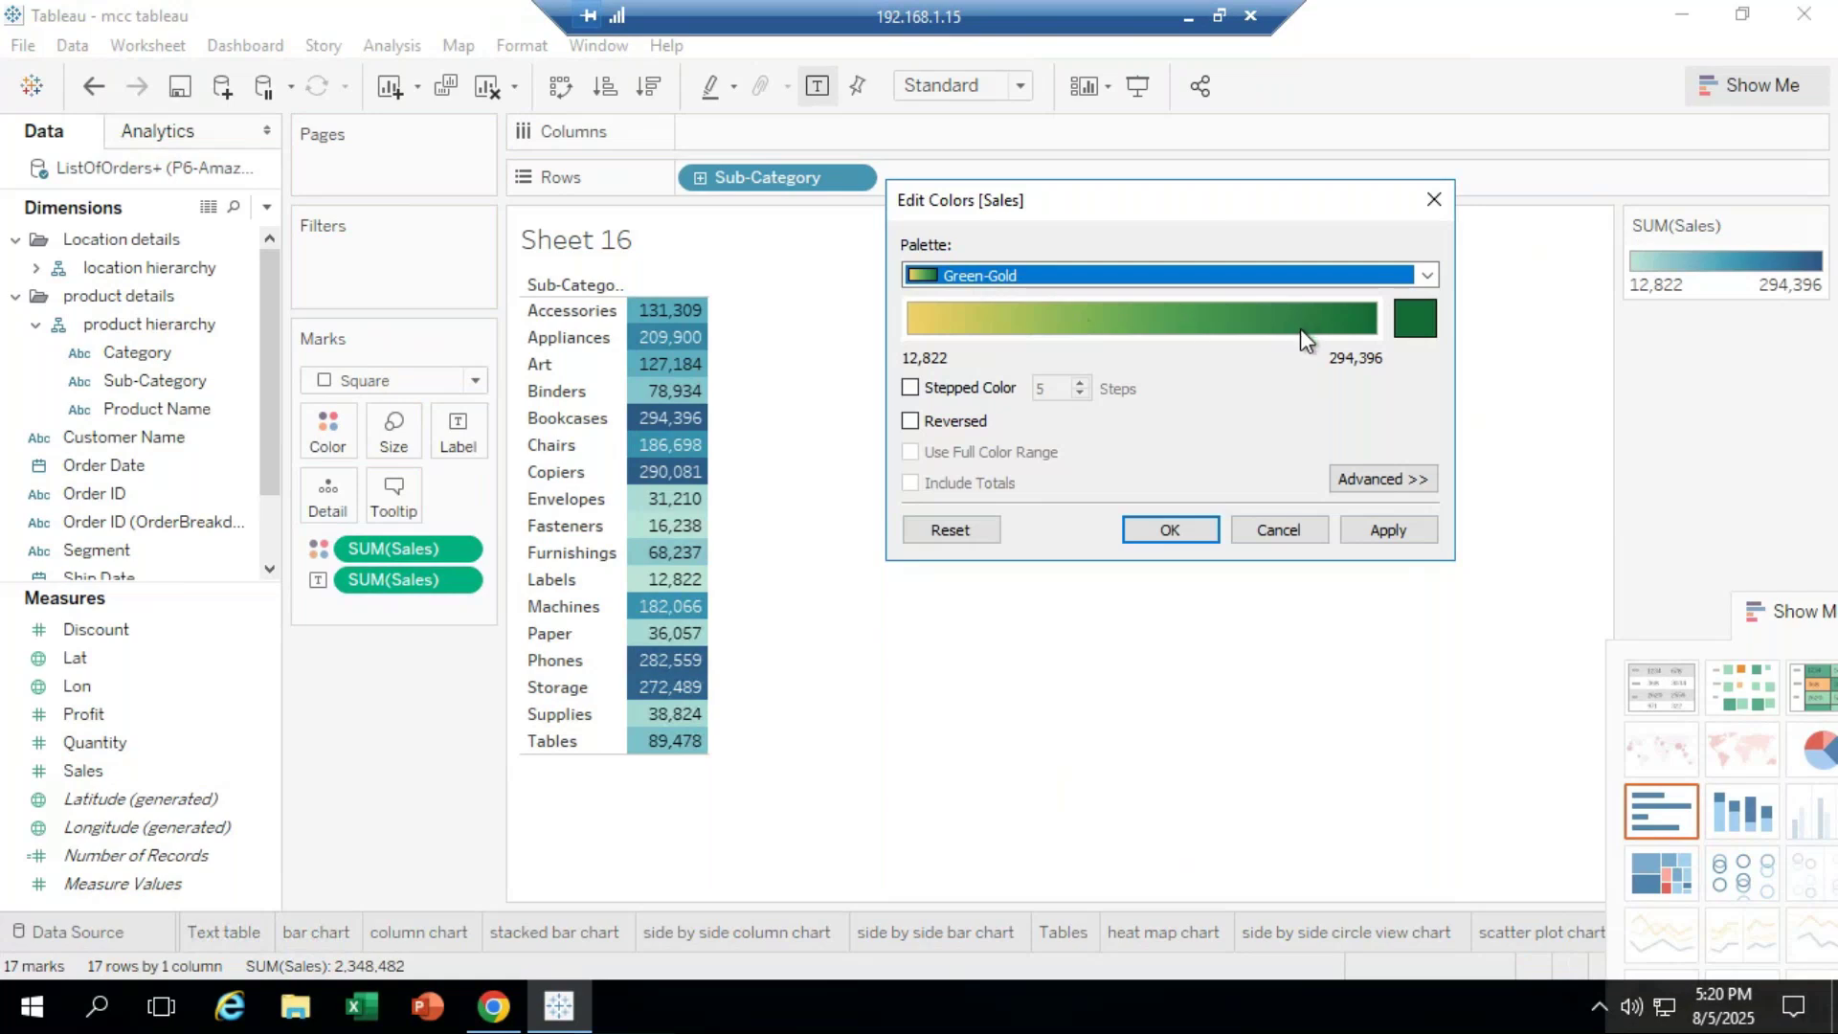
click(951, 391)
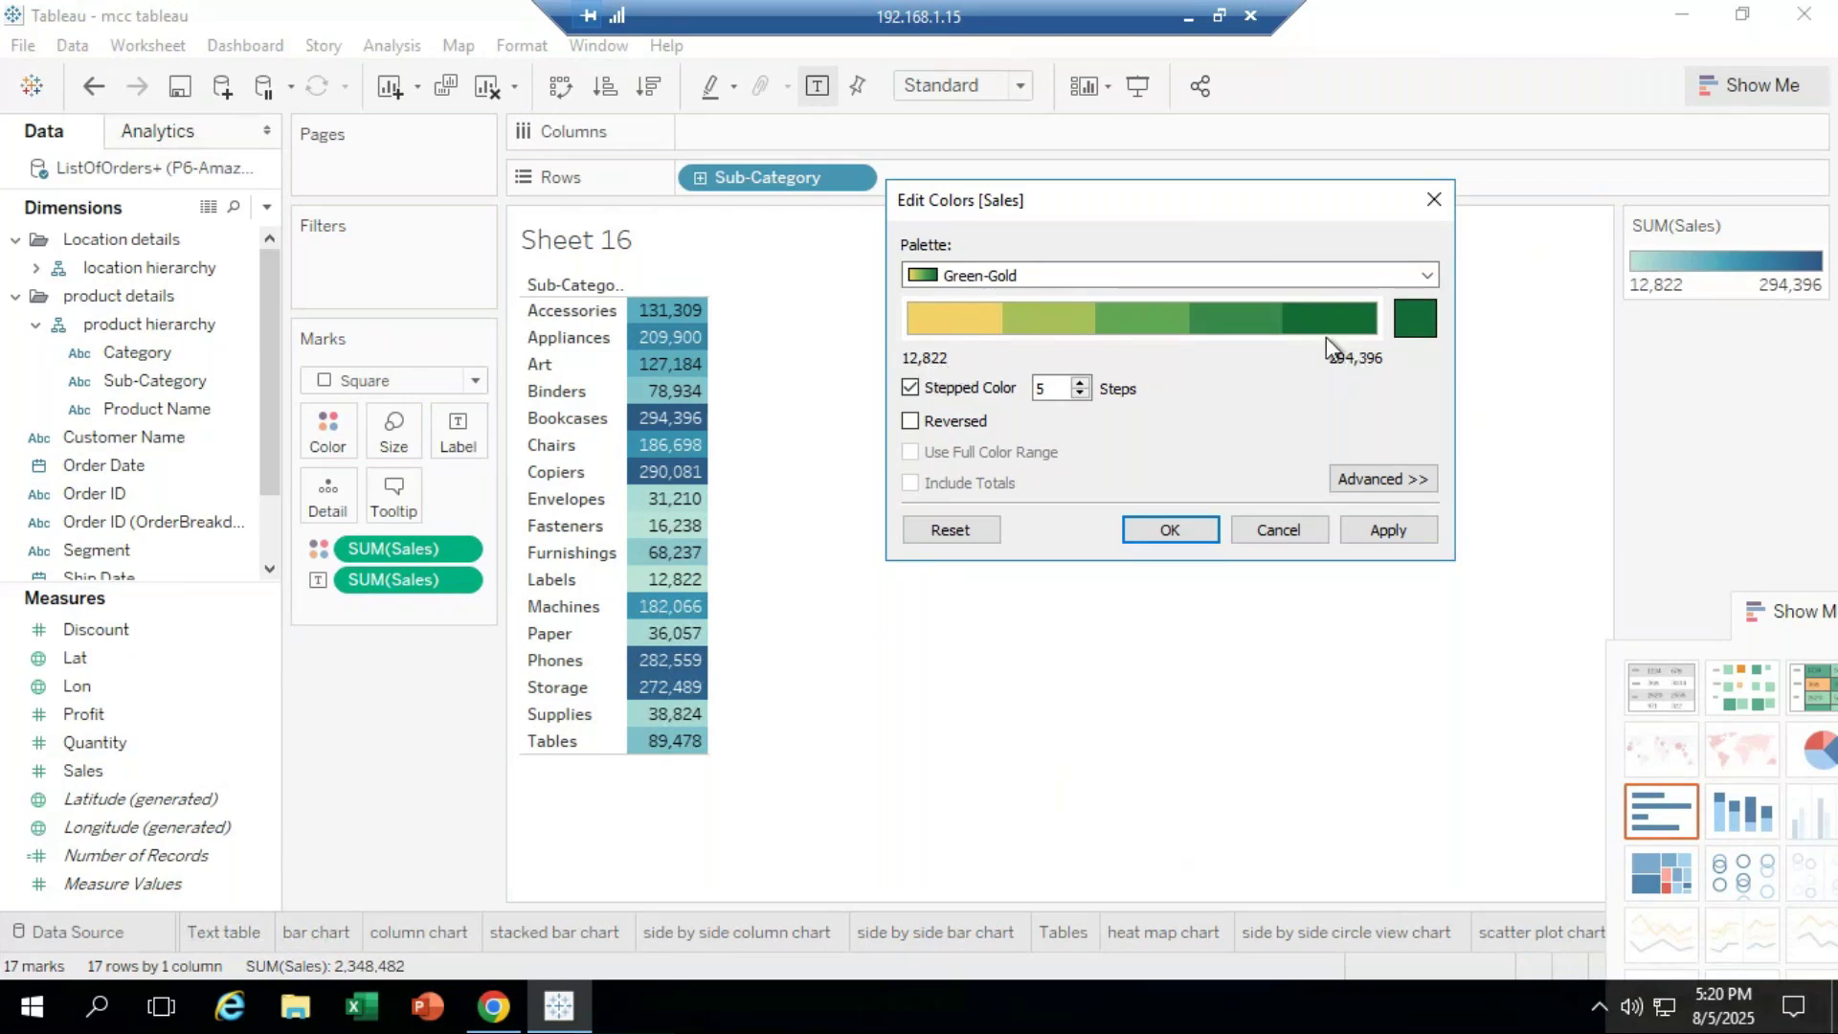
Step: Replace the end color of the Sales palette with a custom bright orange
click(1403, 324)
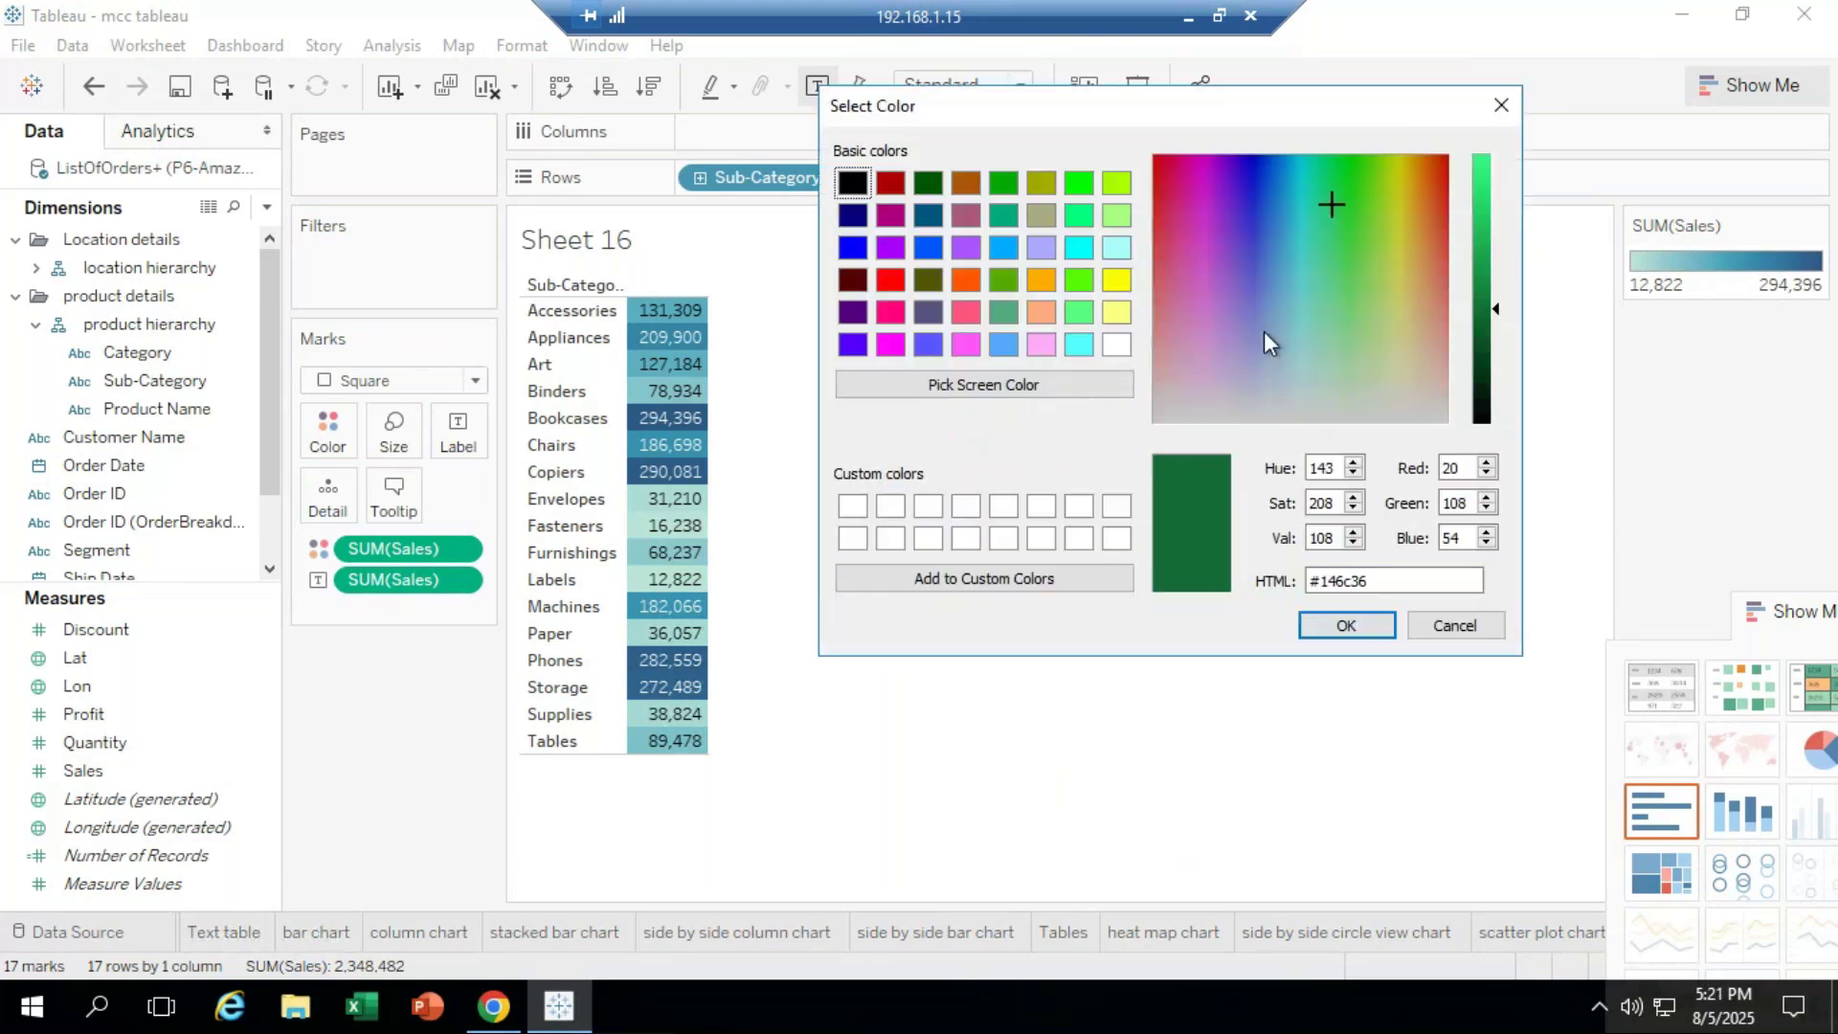
click(967, 279)
click(1350, 624)
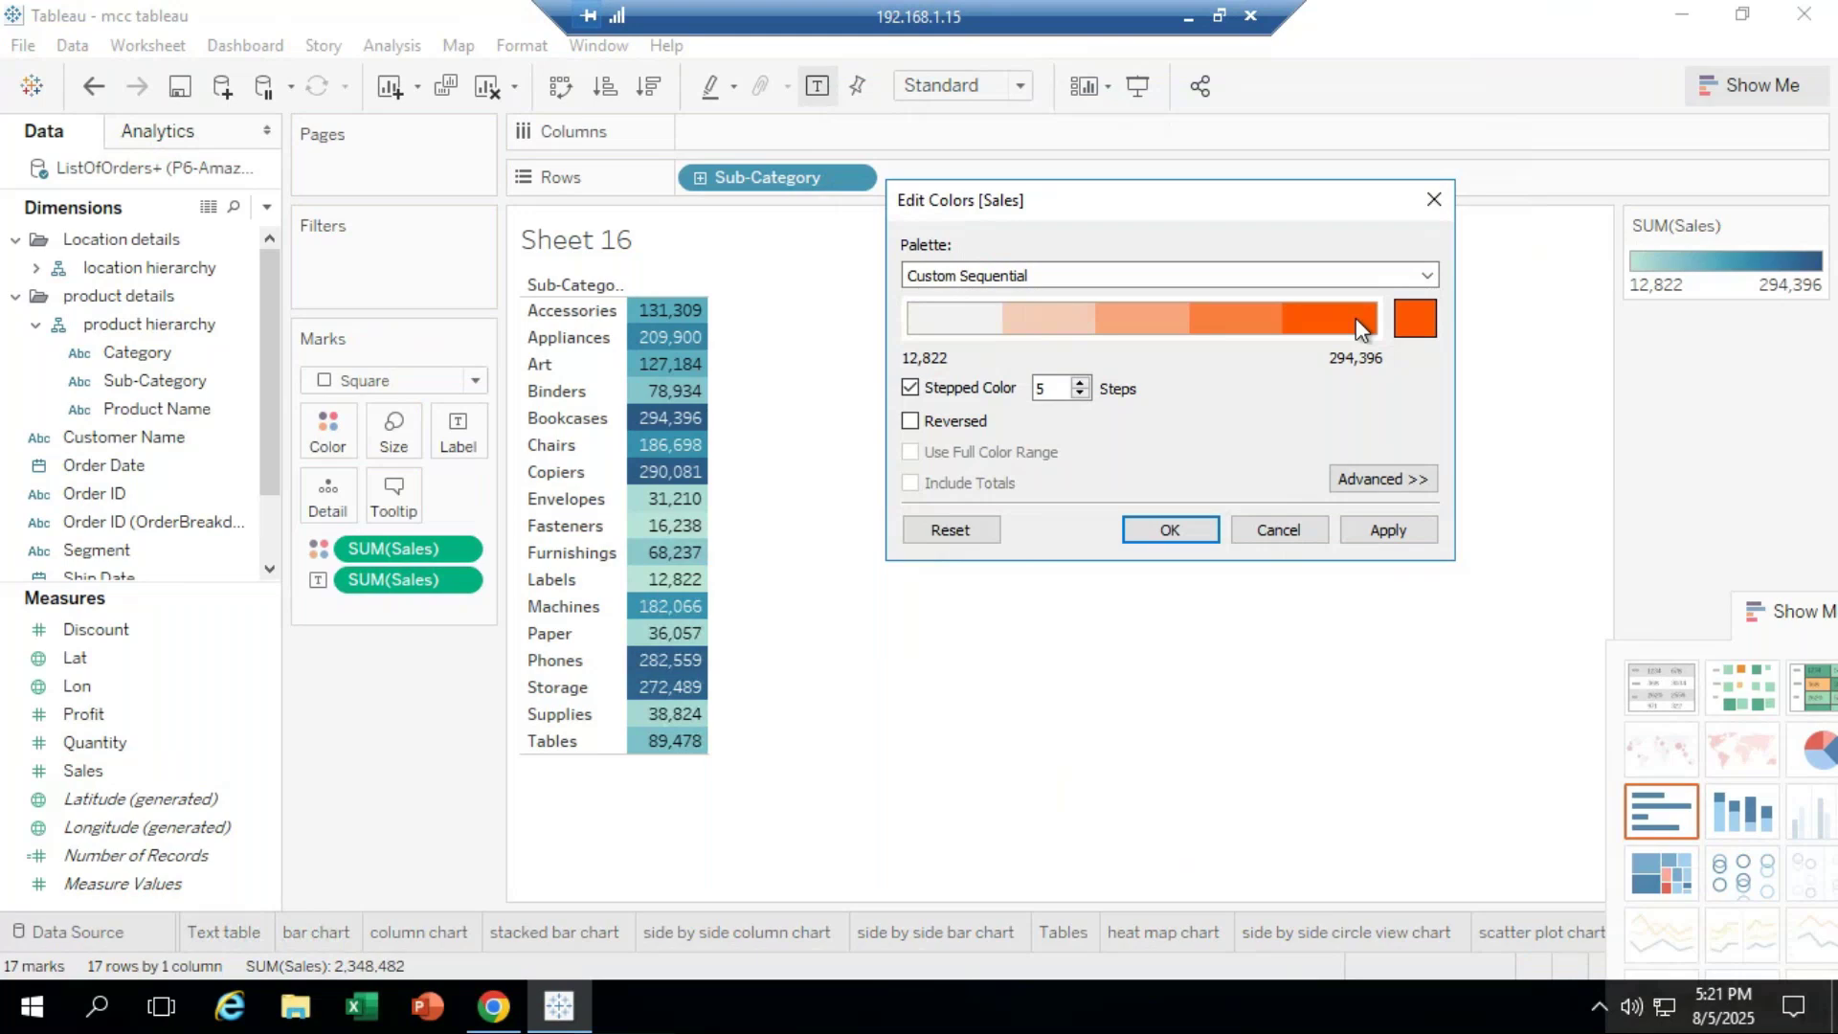
Step: Change the end color of the Sales palette to a custom pinkish red, keep it unreversed and apply the stepped colors
click(1416, 319)
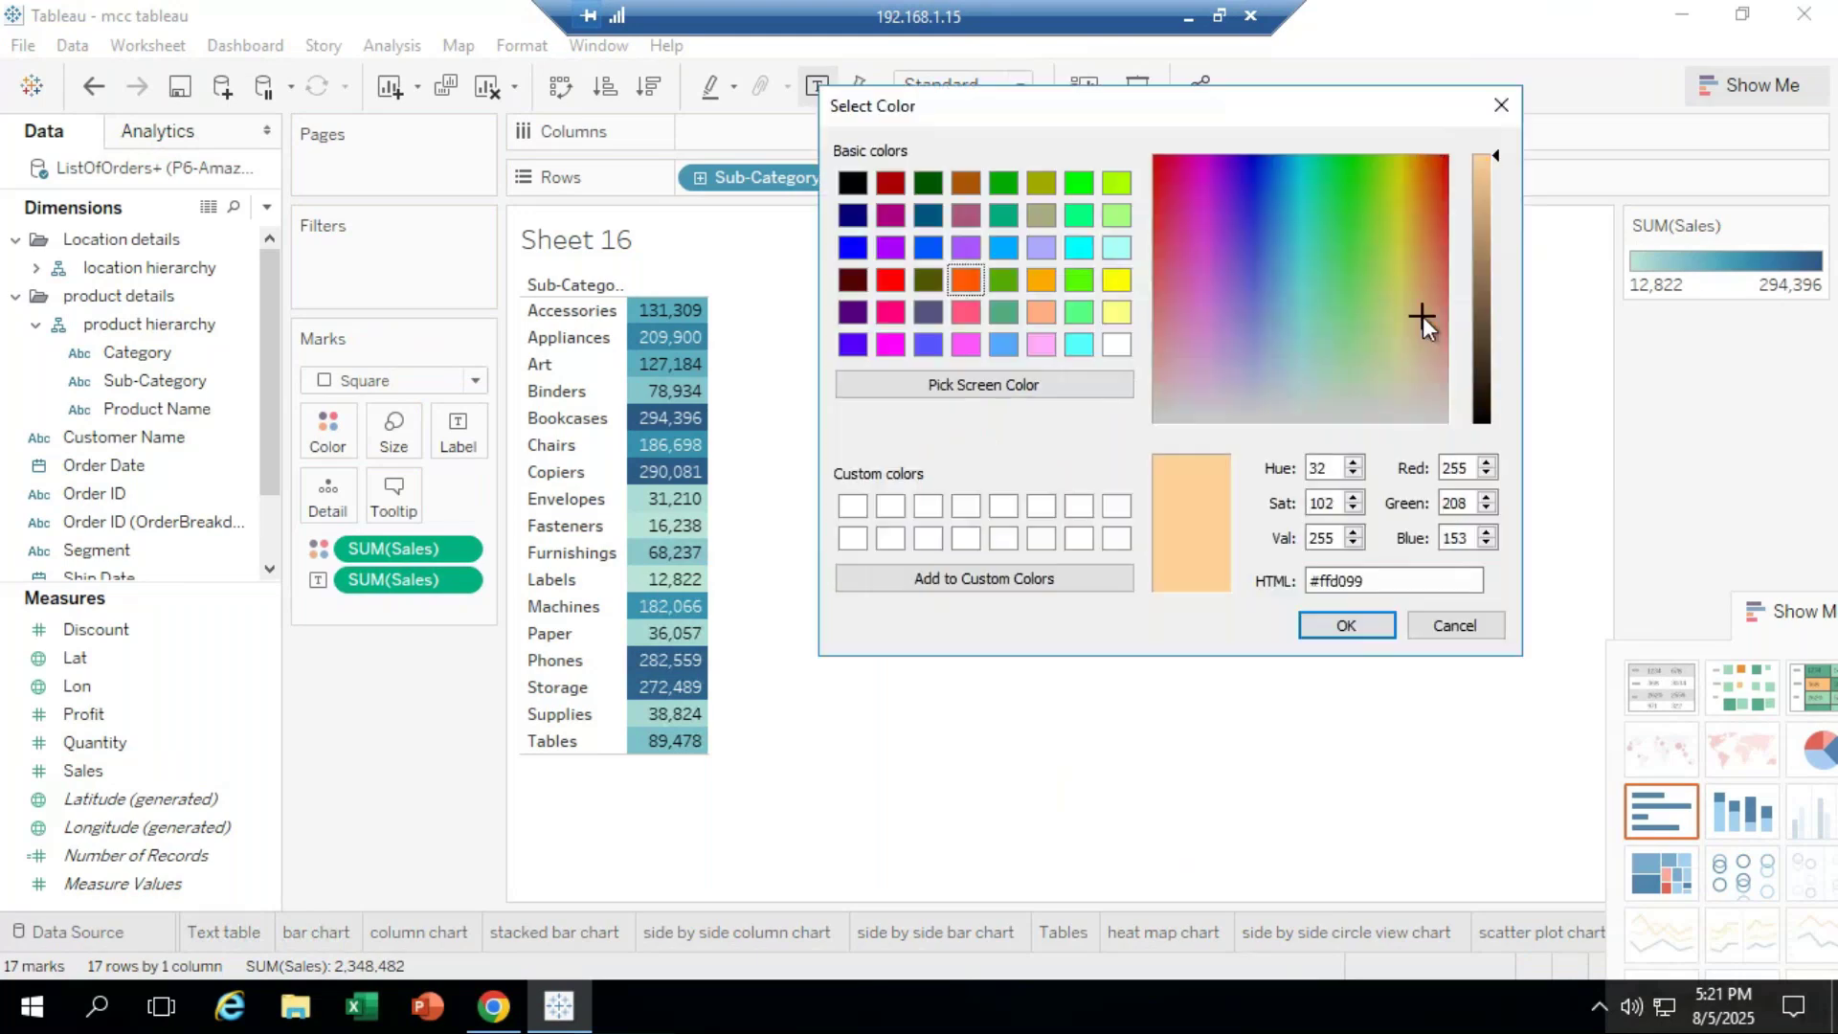
click(1187, 175)
click(1350, 625)
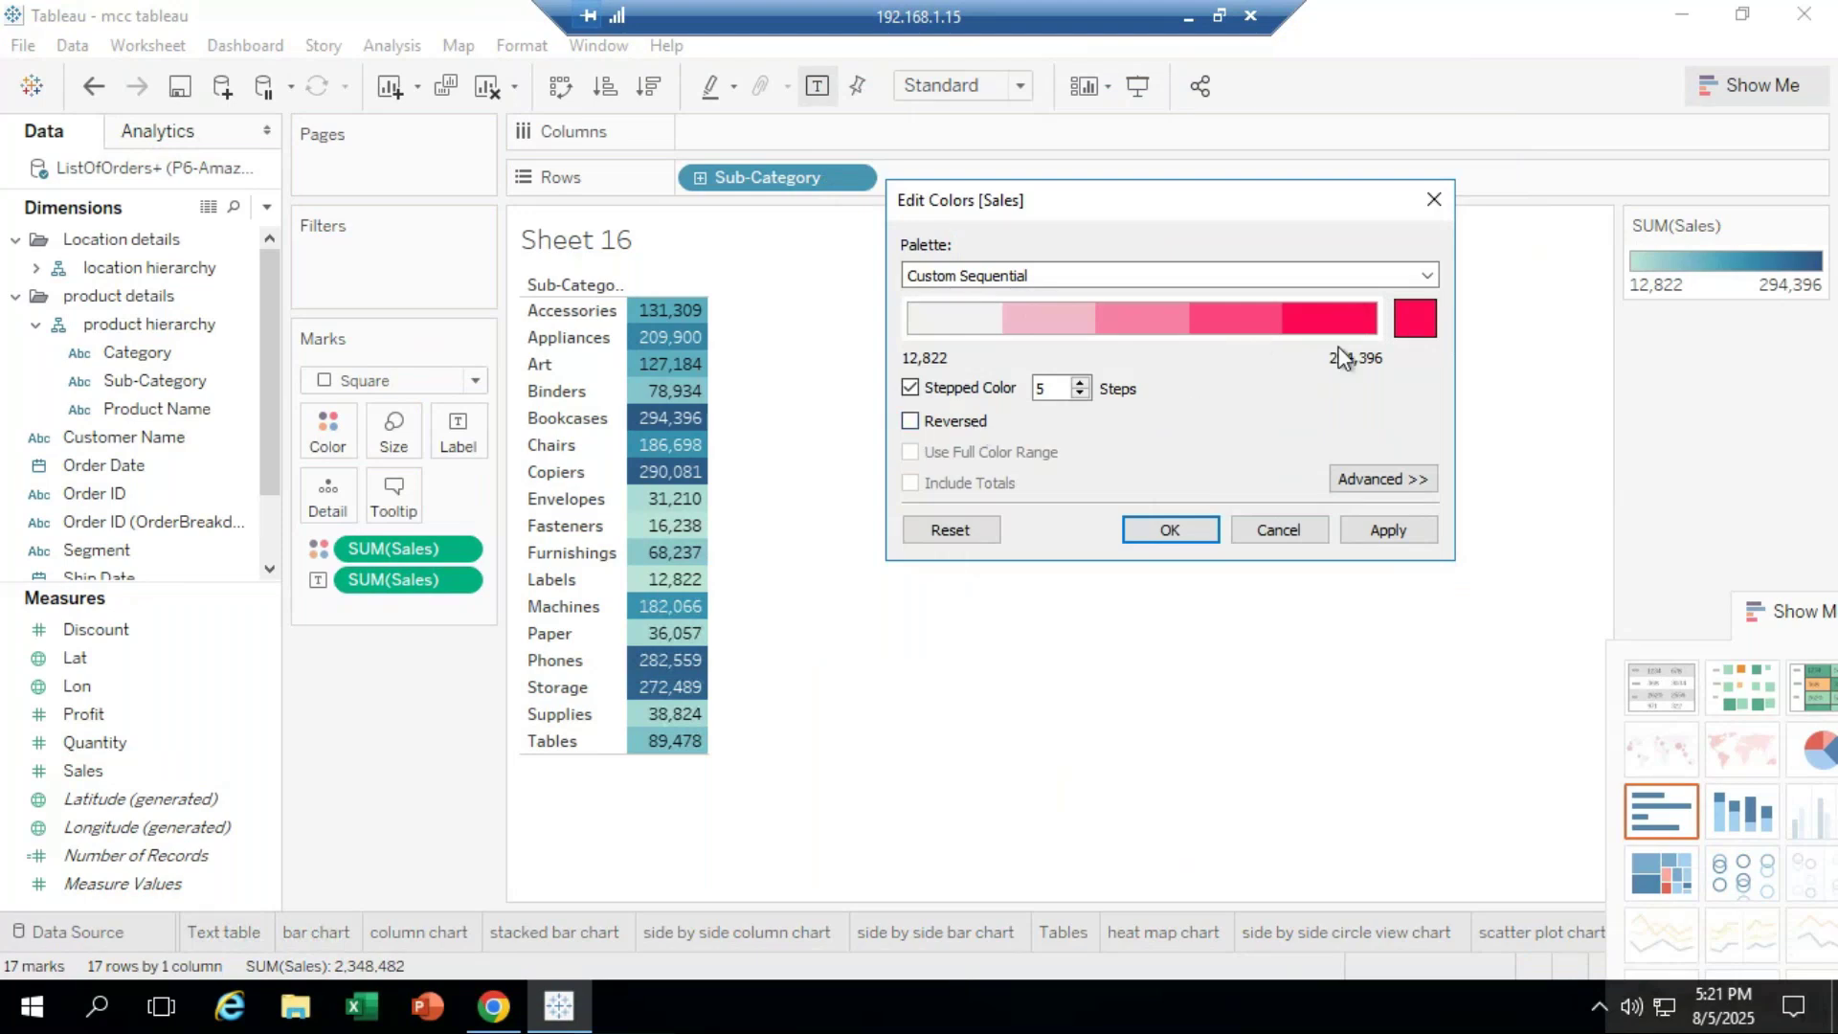
click(911, 421)
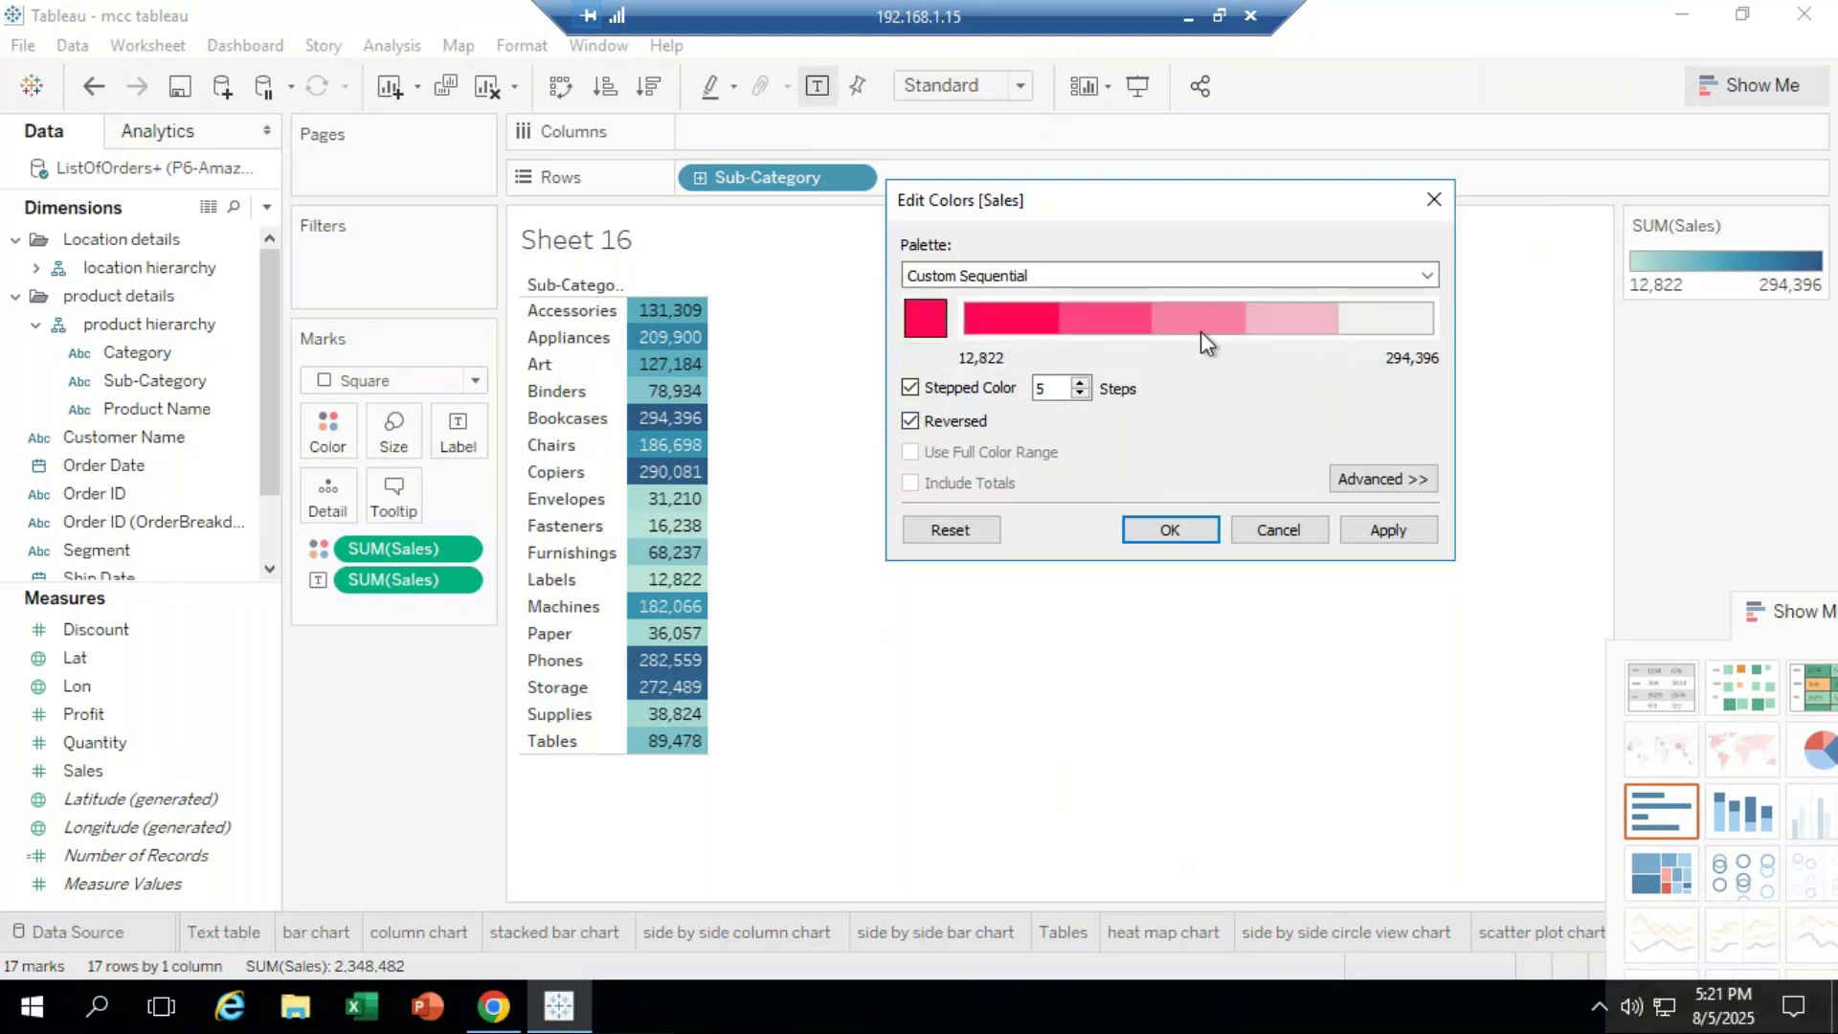
click(911, 421)
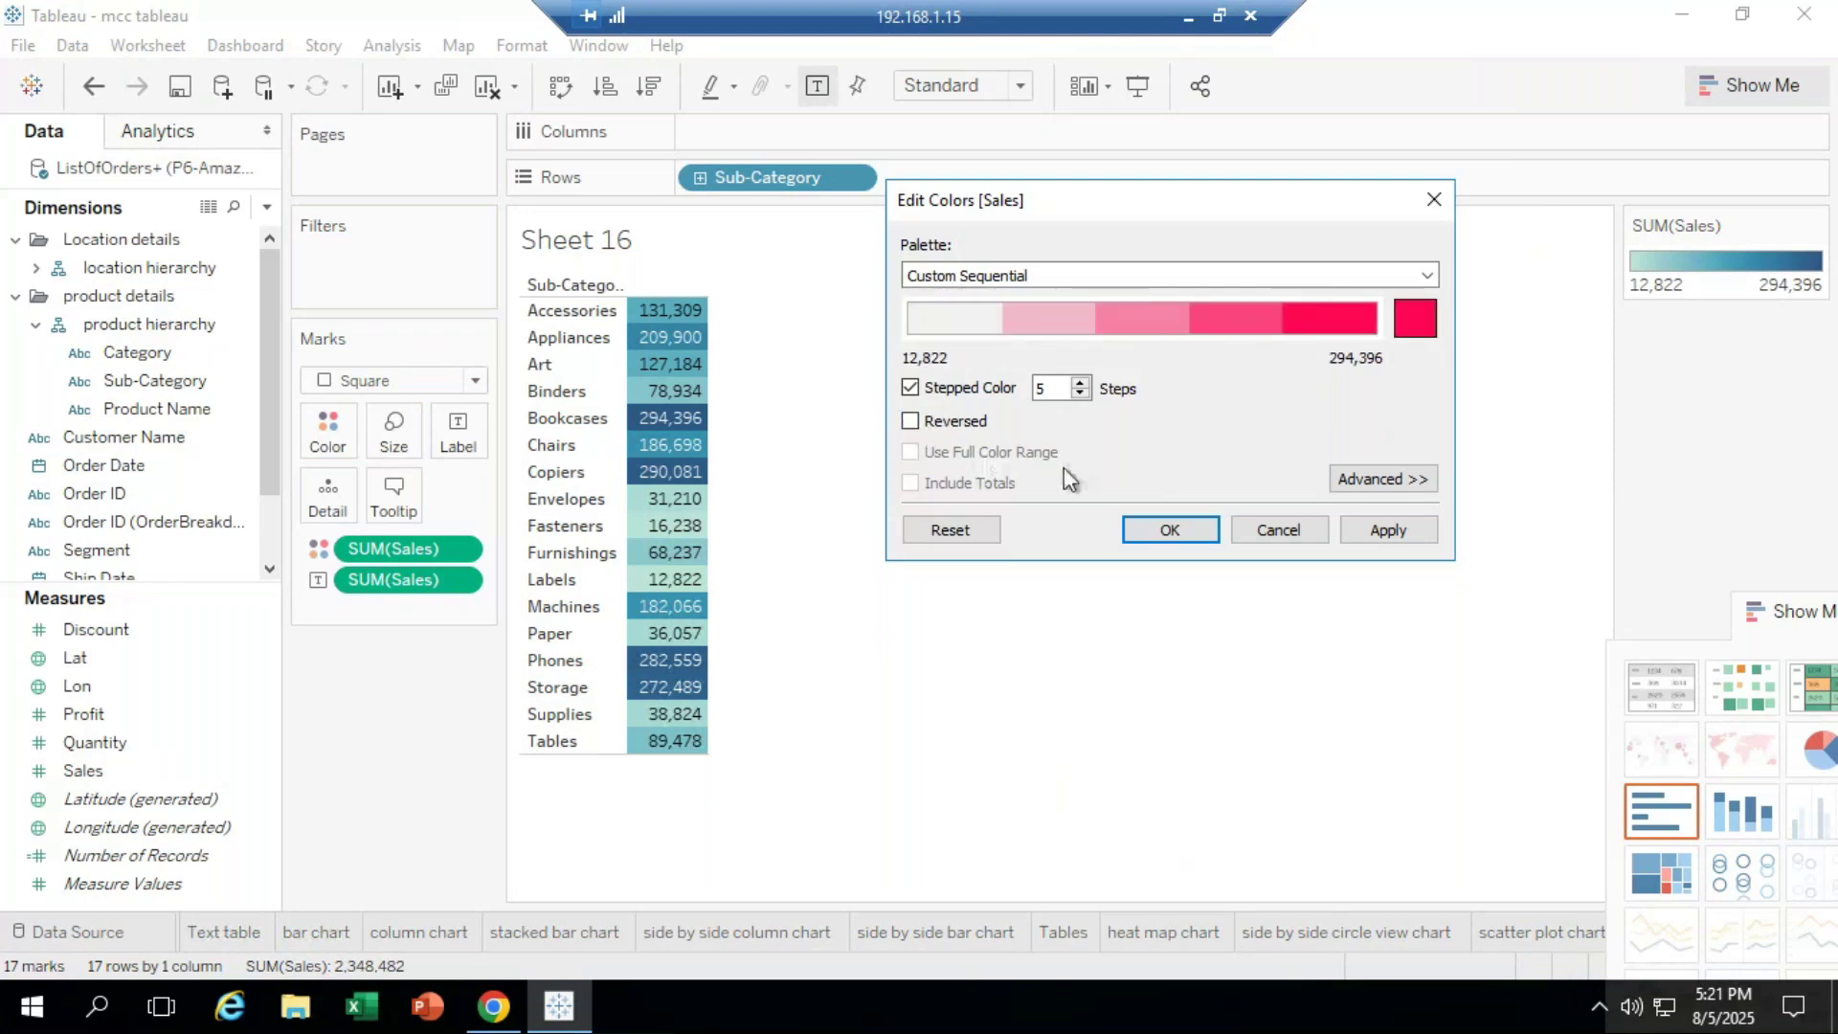
click(1170, 530)
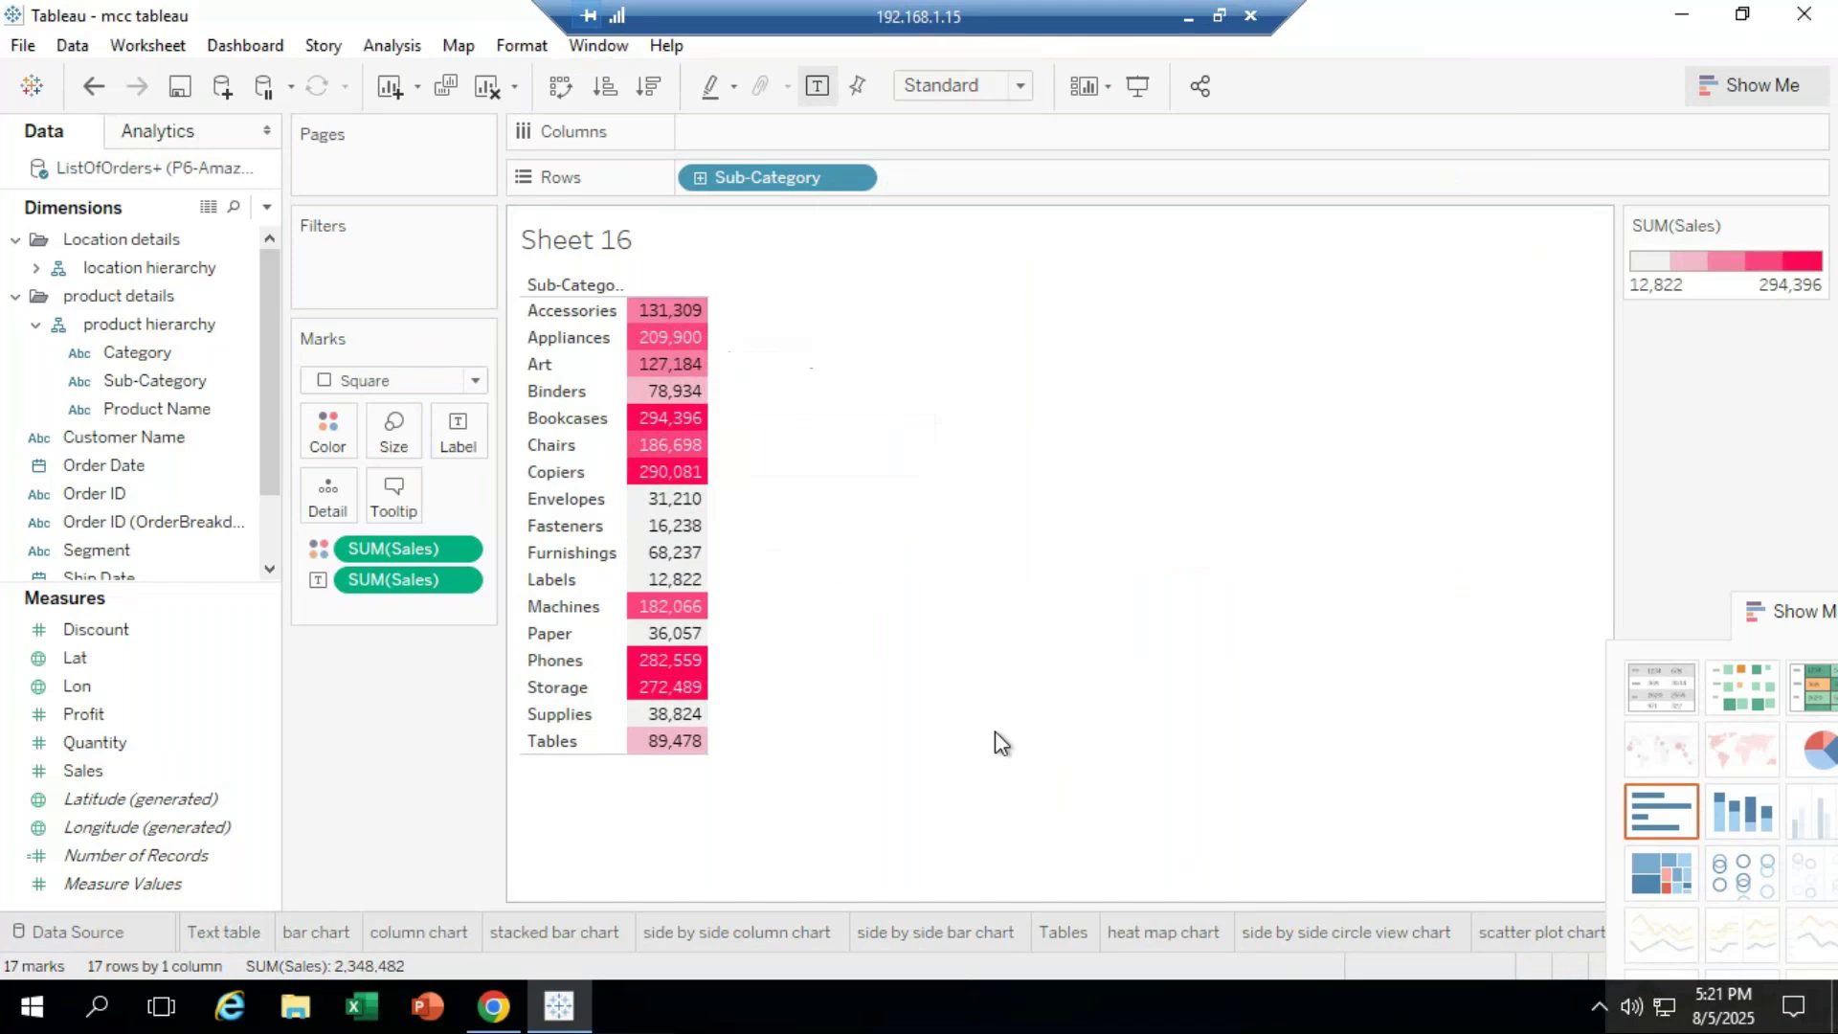
Step: Sort the sub-categories in descending order of Sales
click(645, 94)
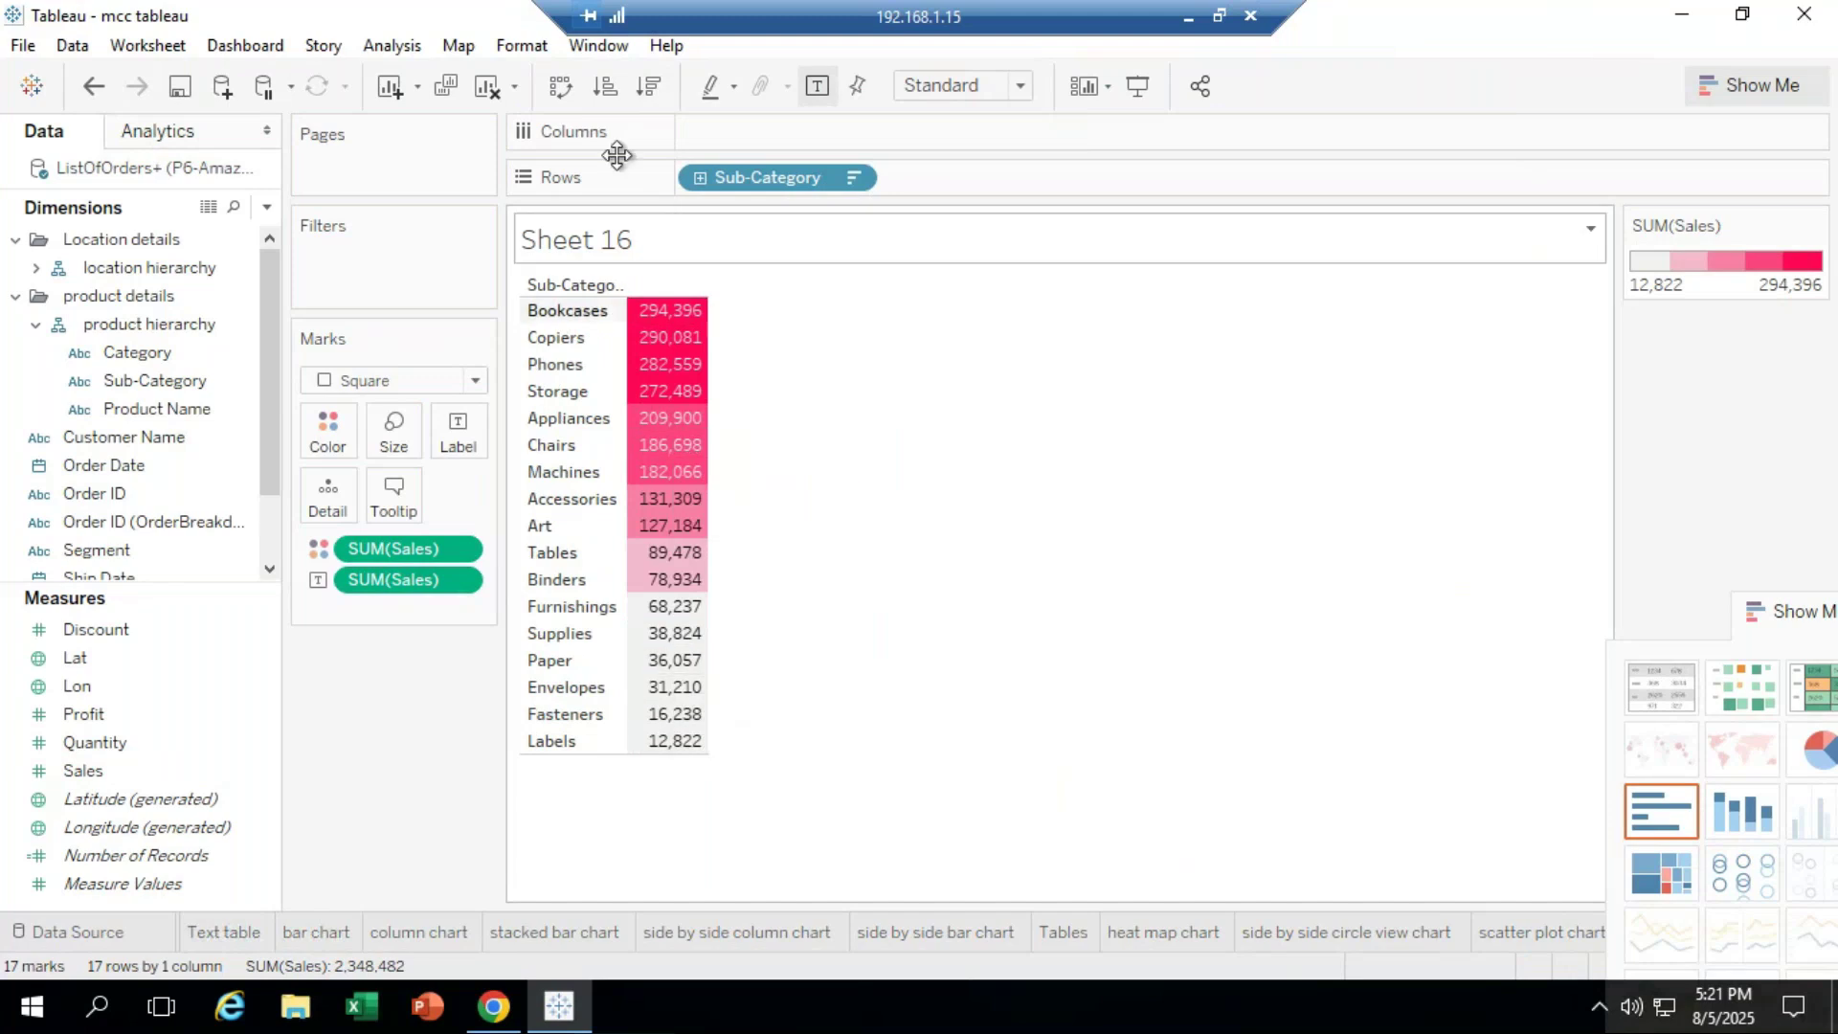
click(617, 92)
click(651, 90)
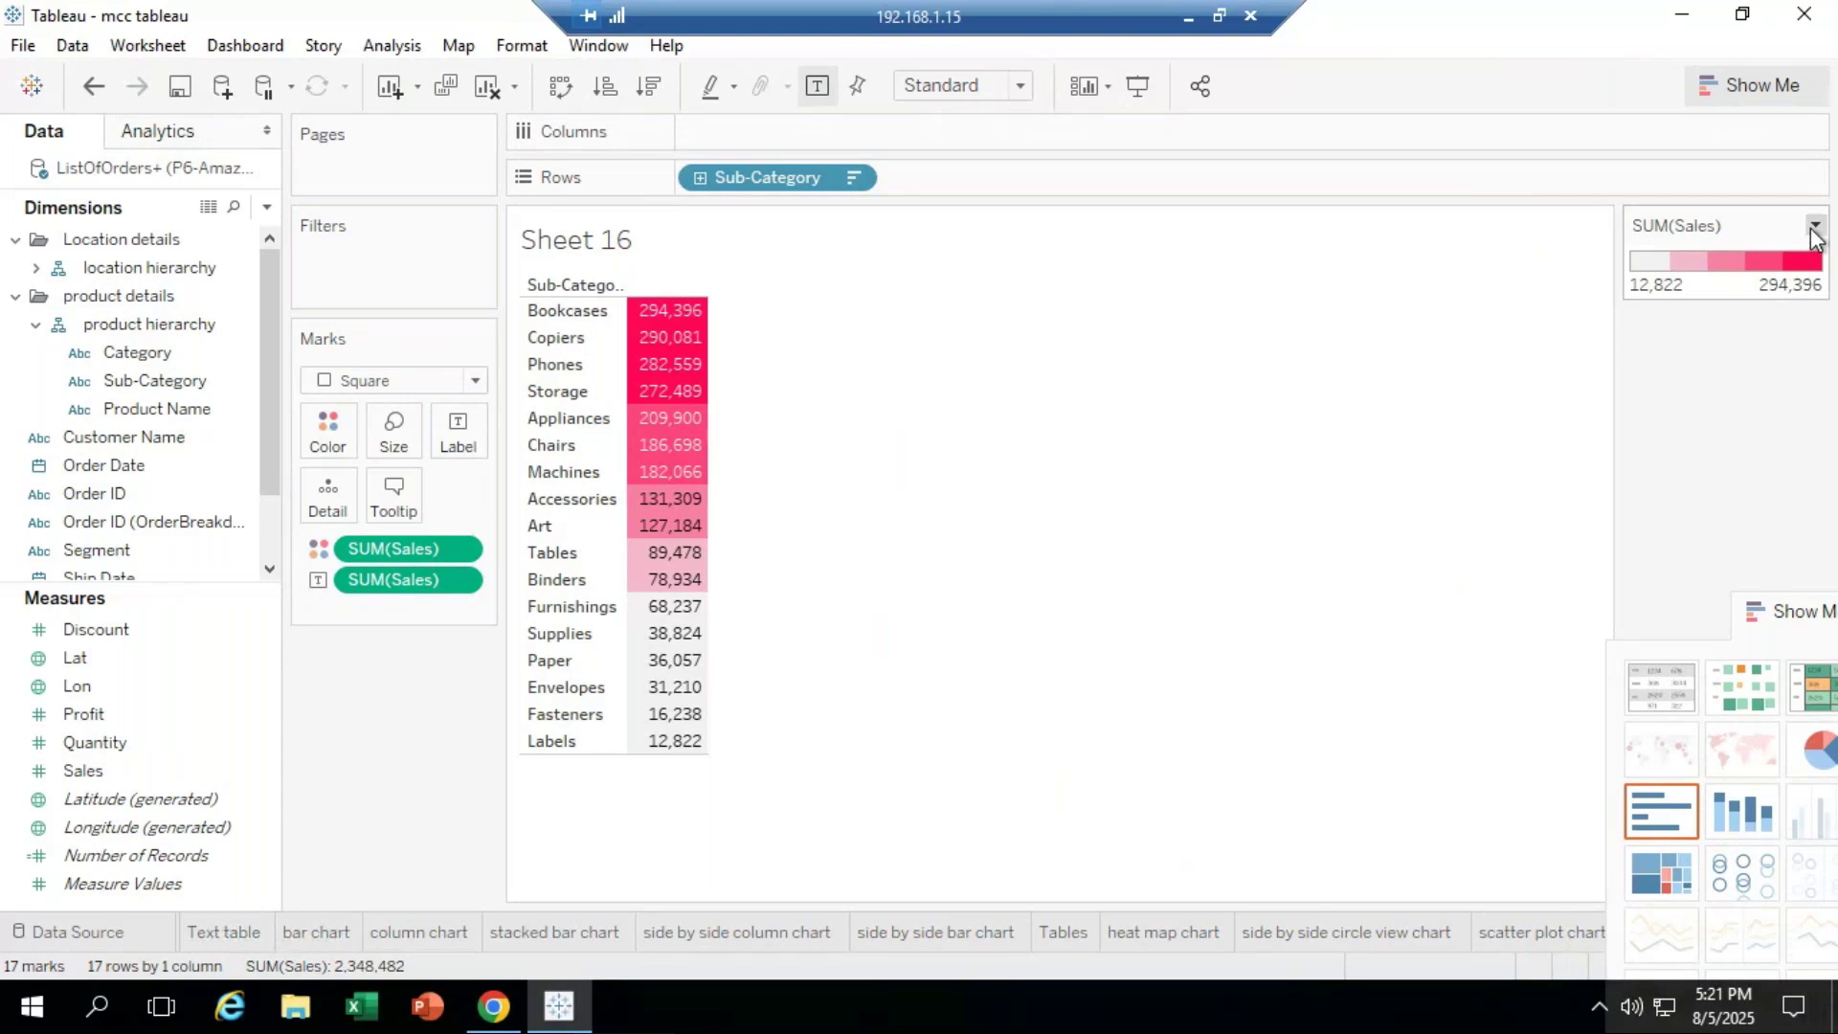
Step: Recolor the Sales highlight table with the Orange-Gold palette
click(1814, 226)
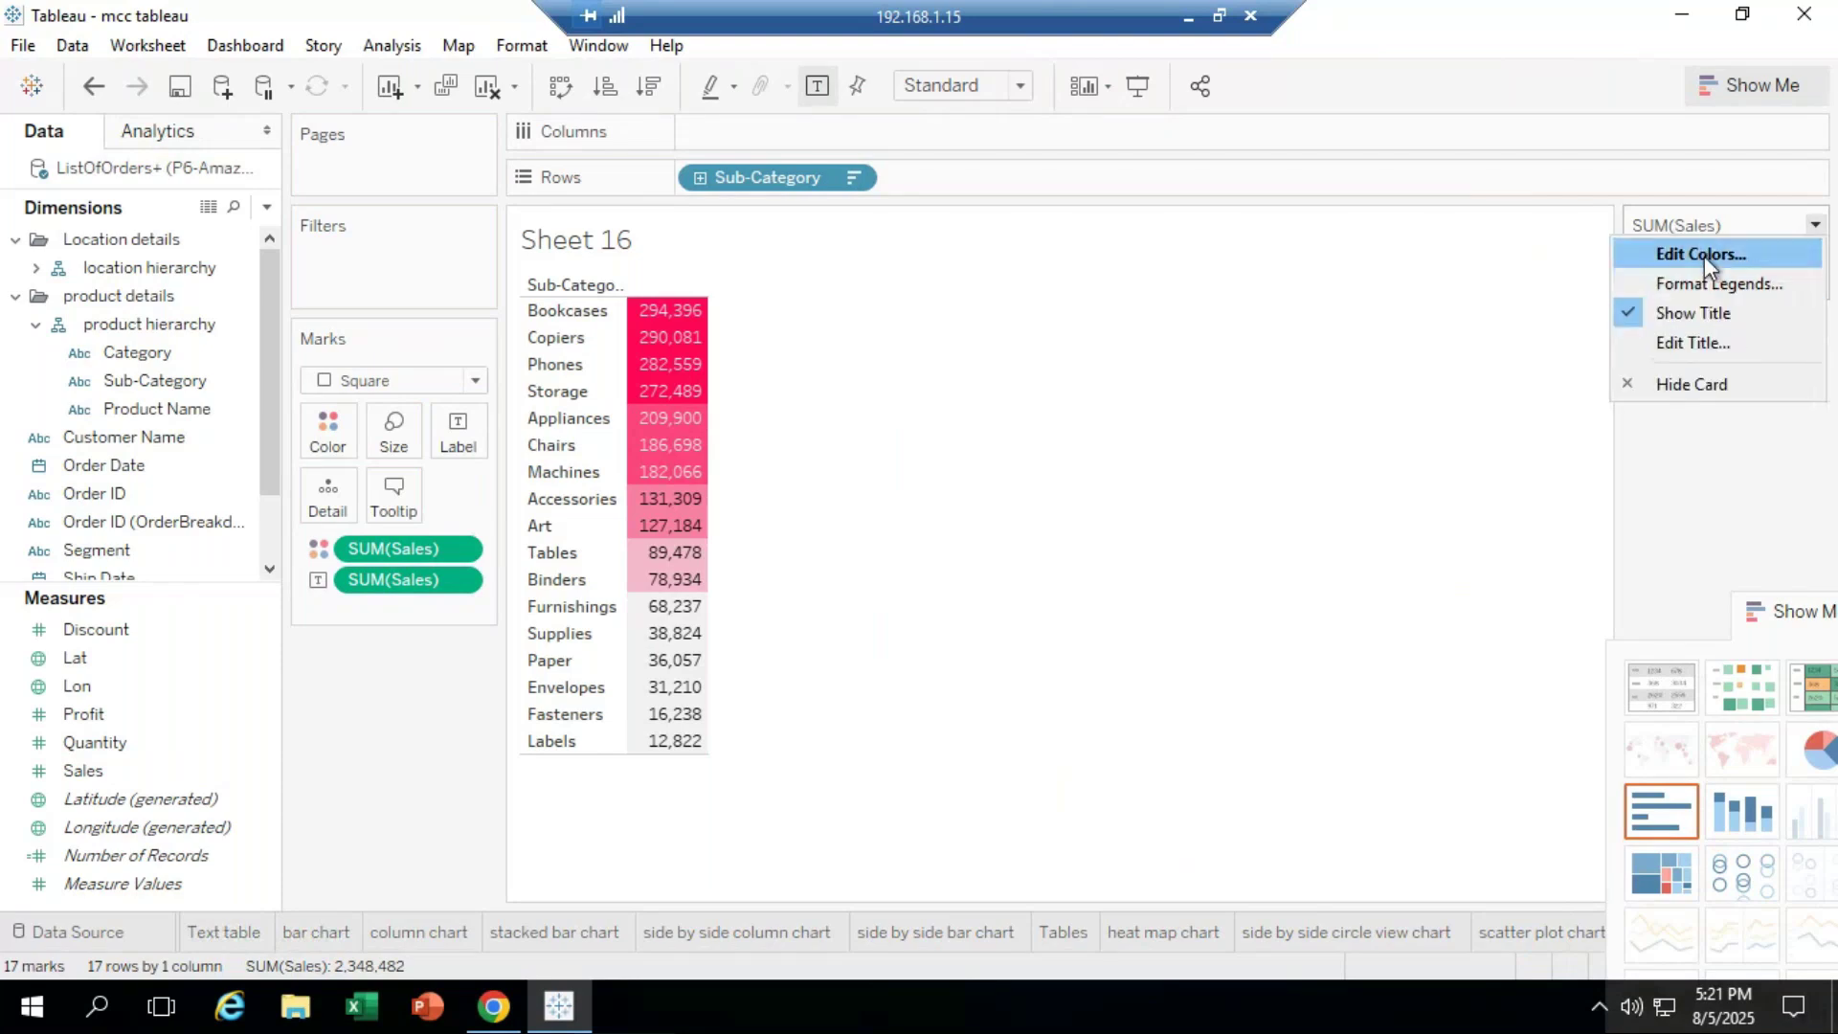
click(1704, 256)
click(1186, 392)
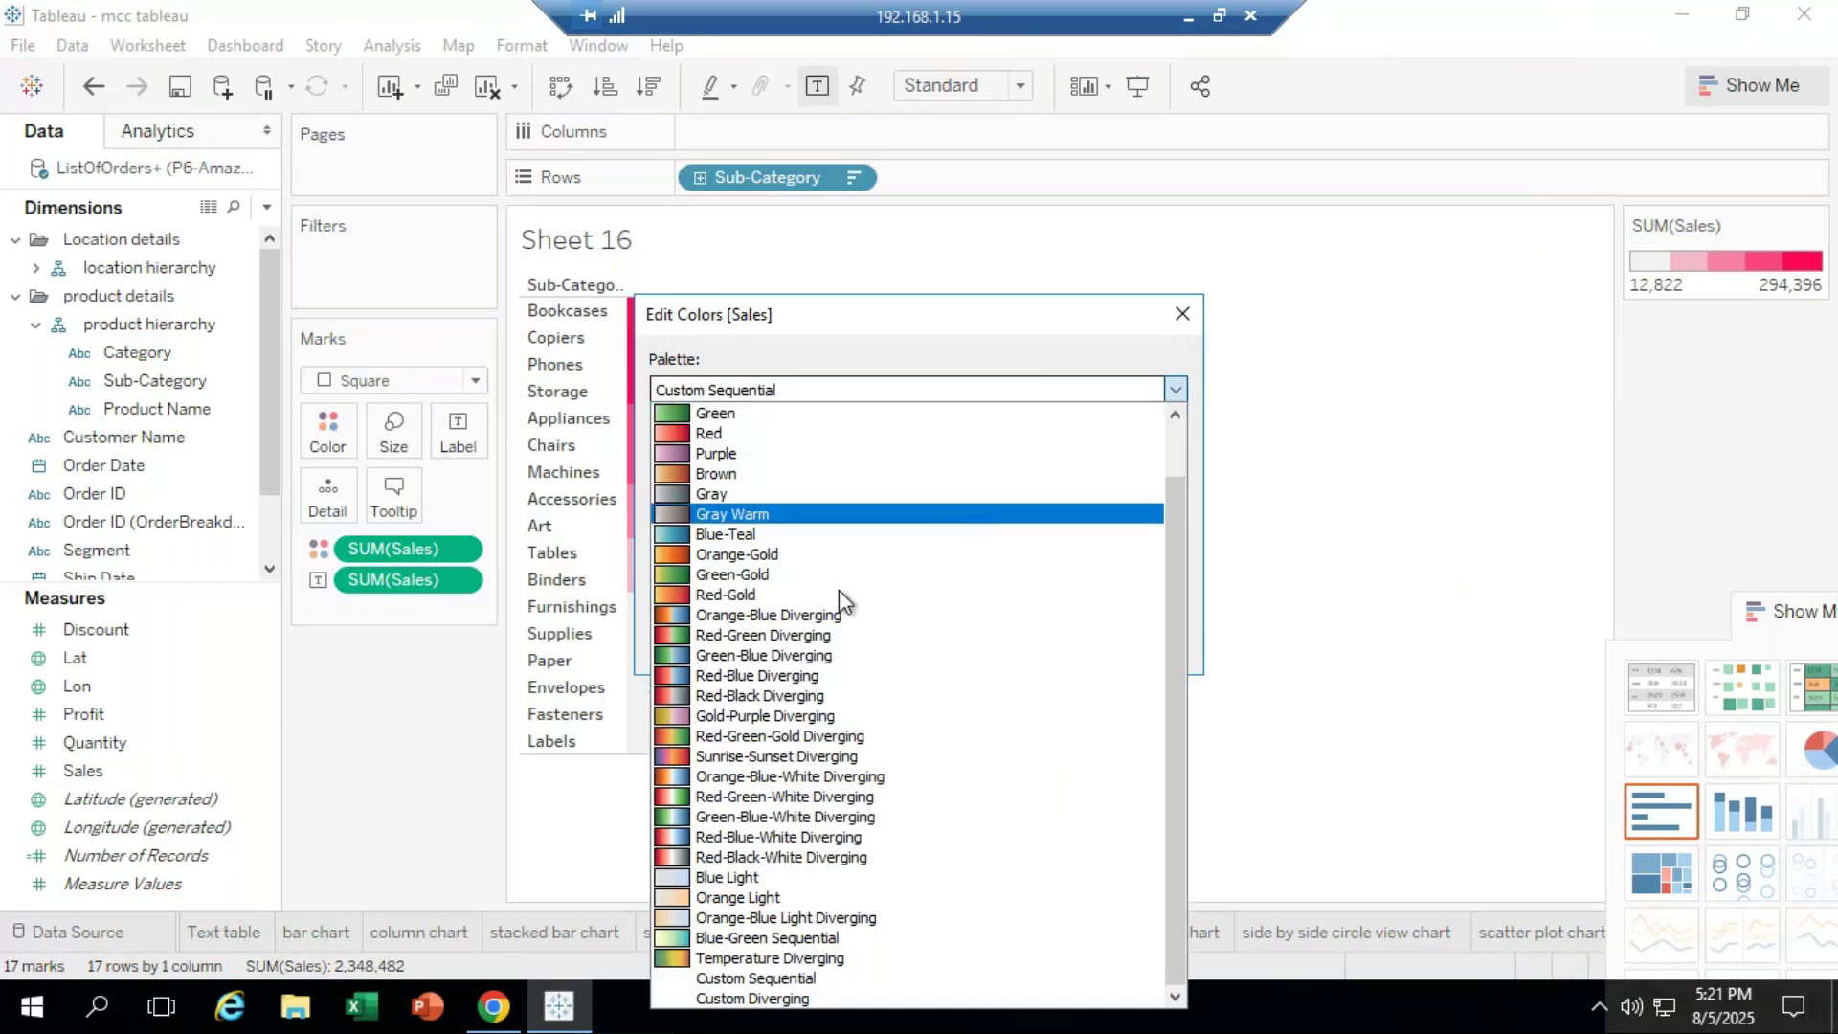
click(737, 555)
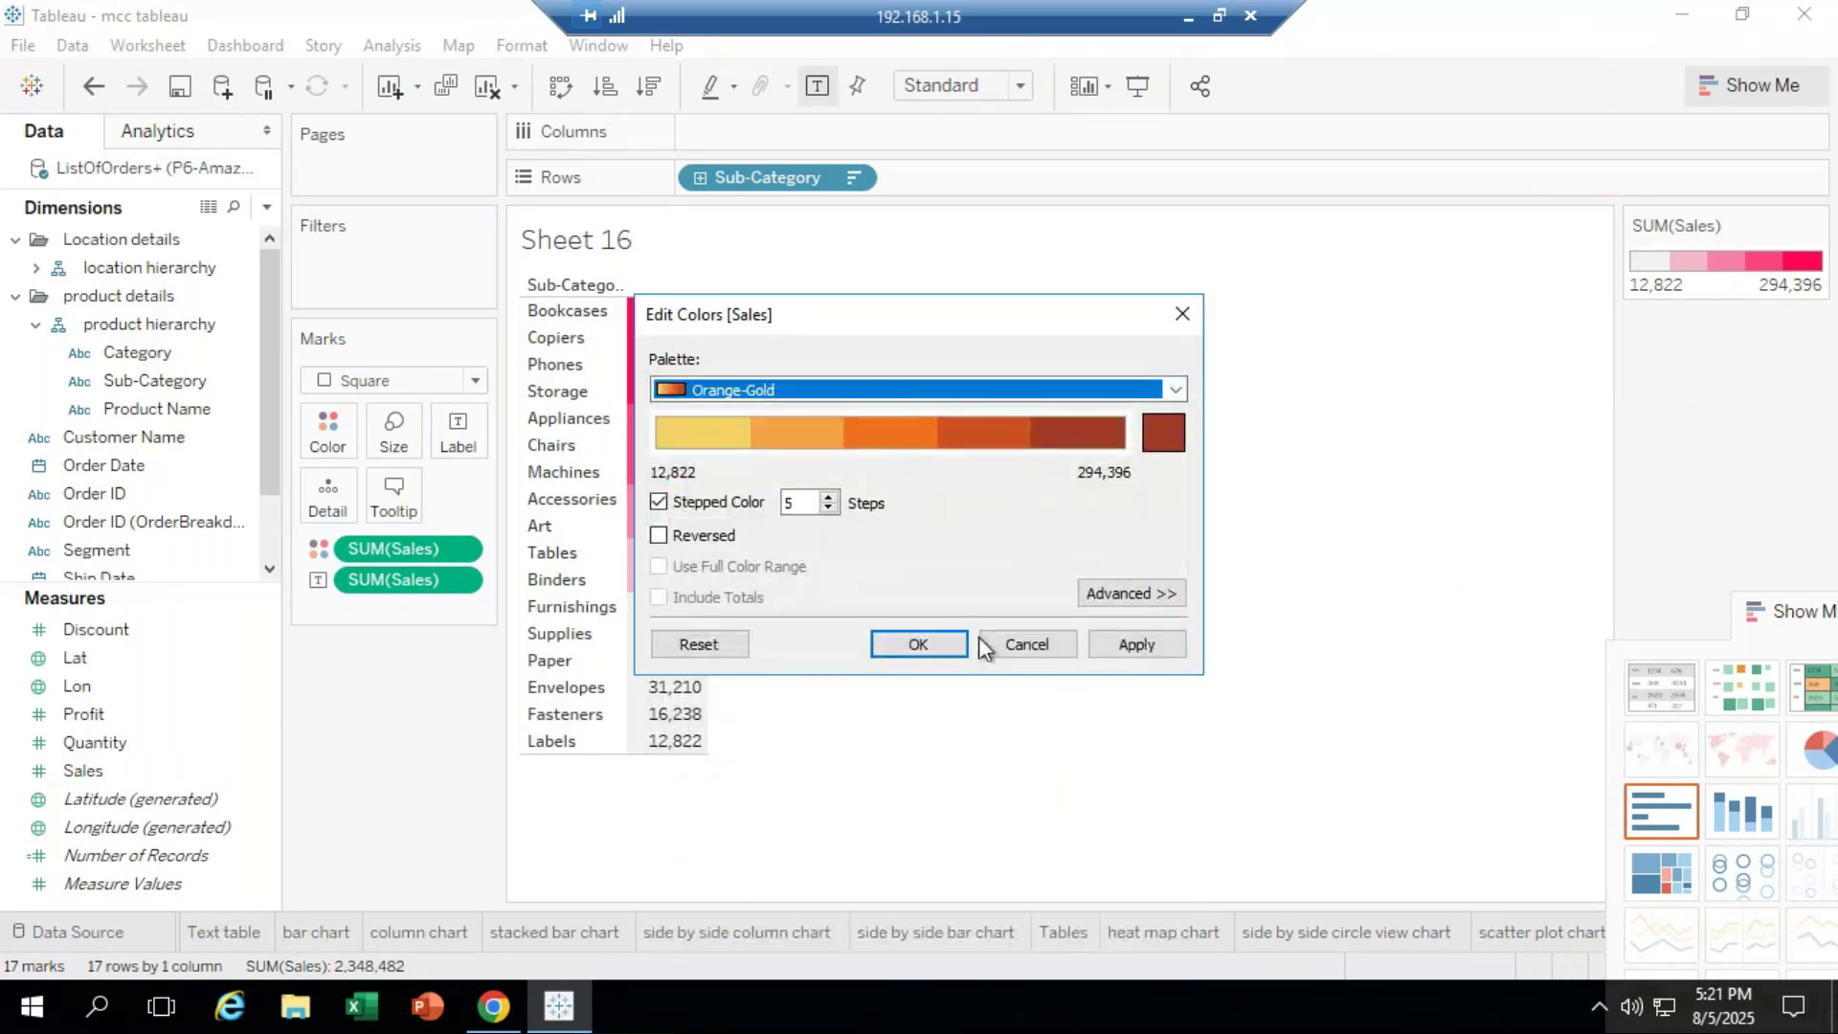
click(933, 647)
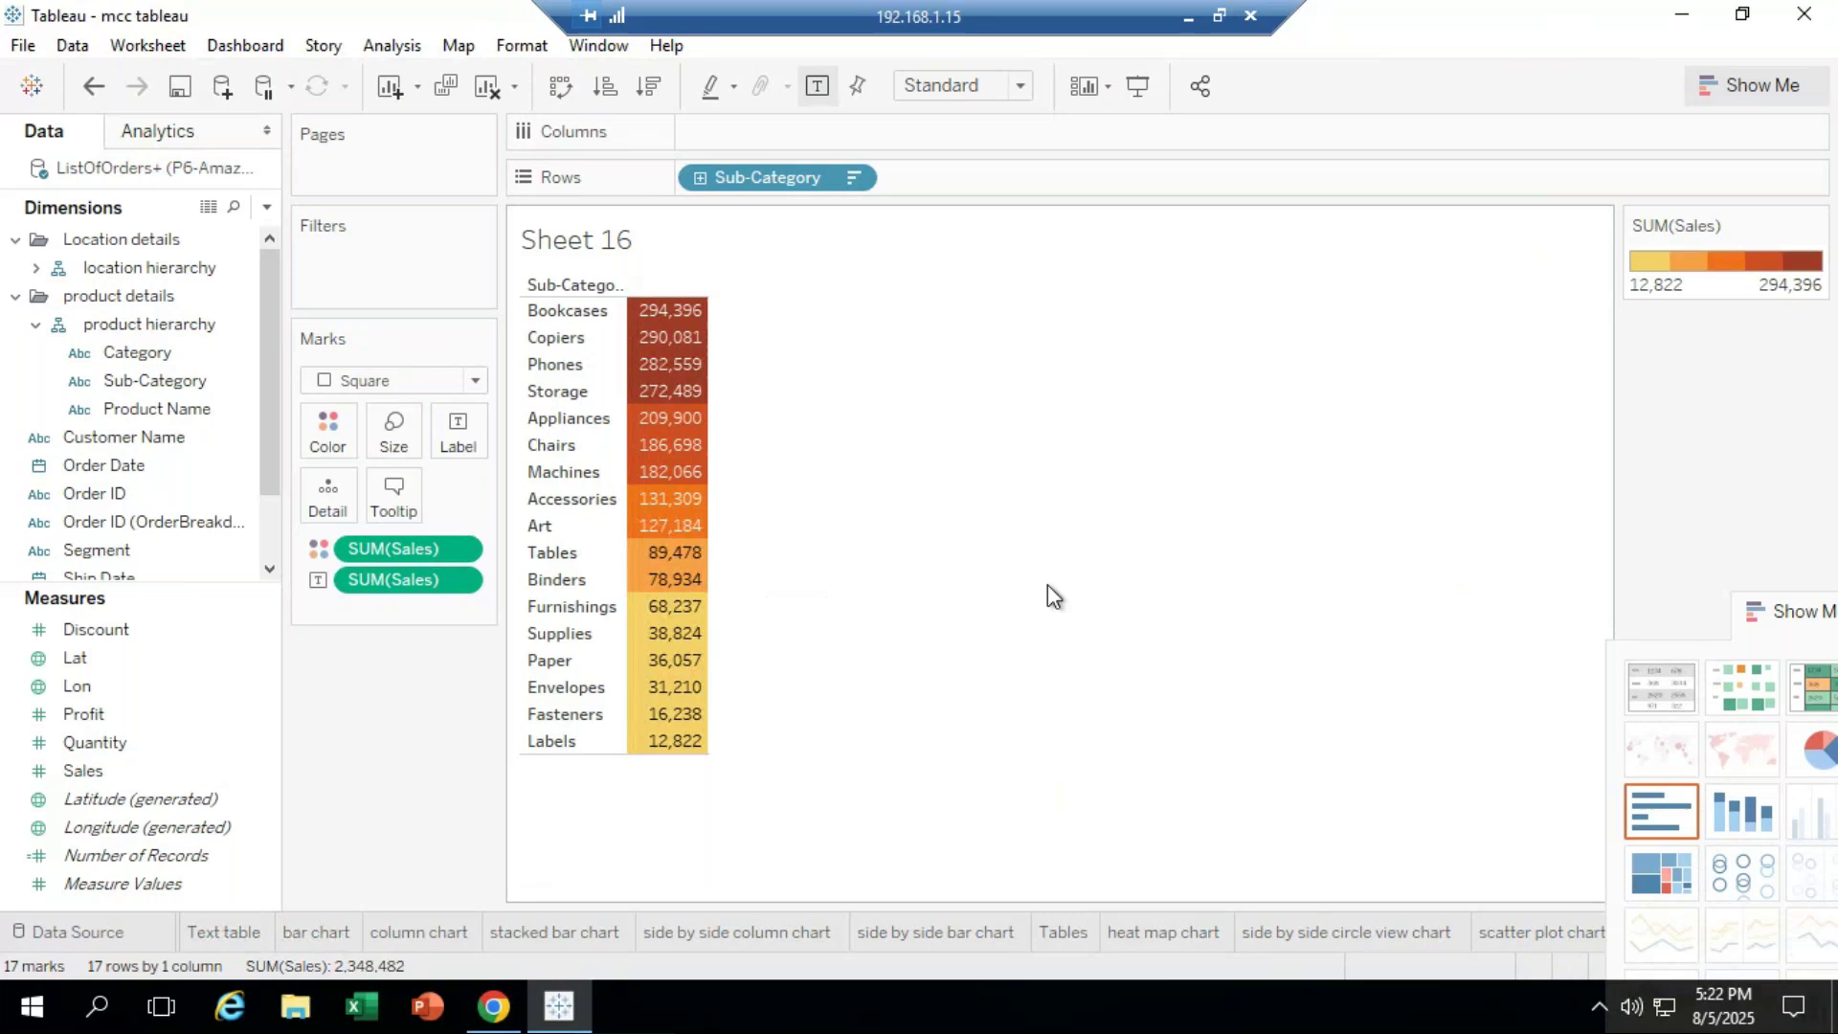
drag(1793, 611, 1783, 204)
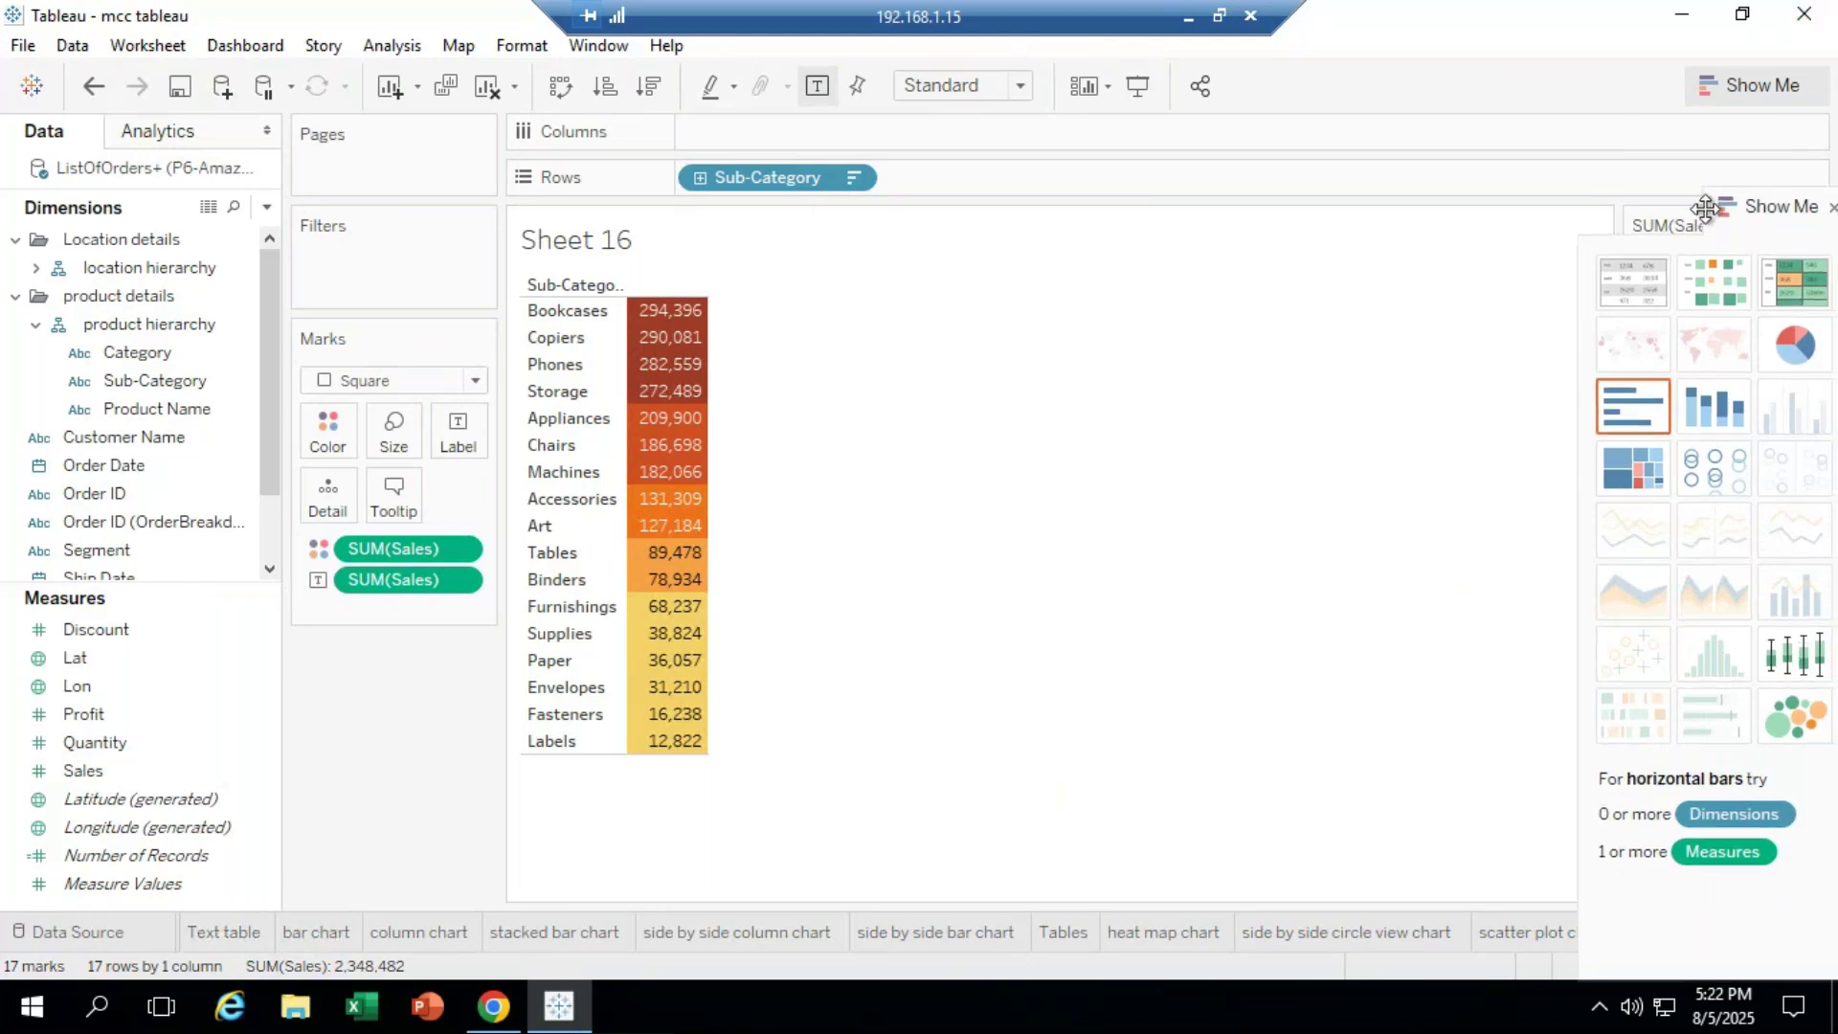
drag(1774, 205, 1690, 205)
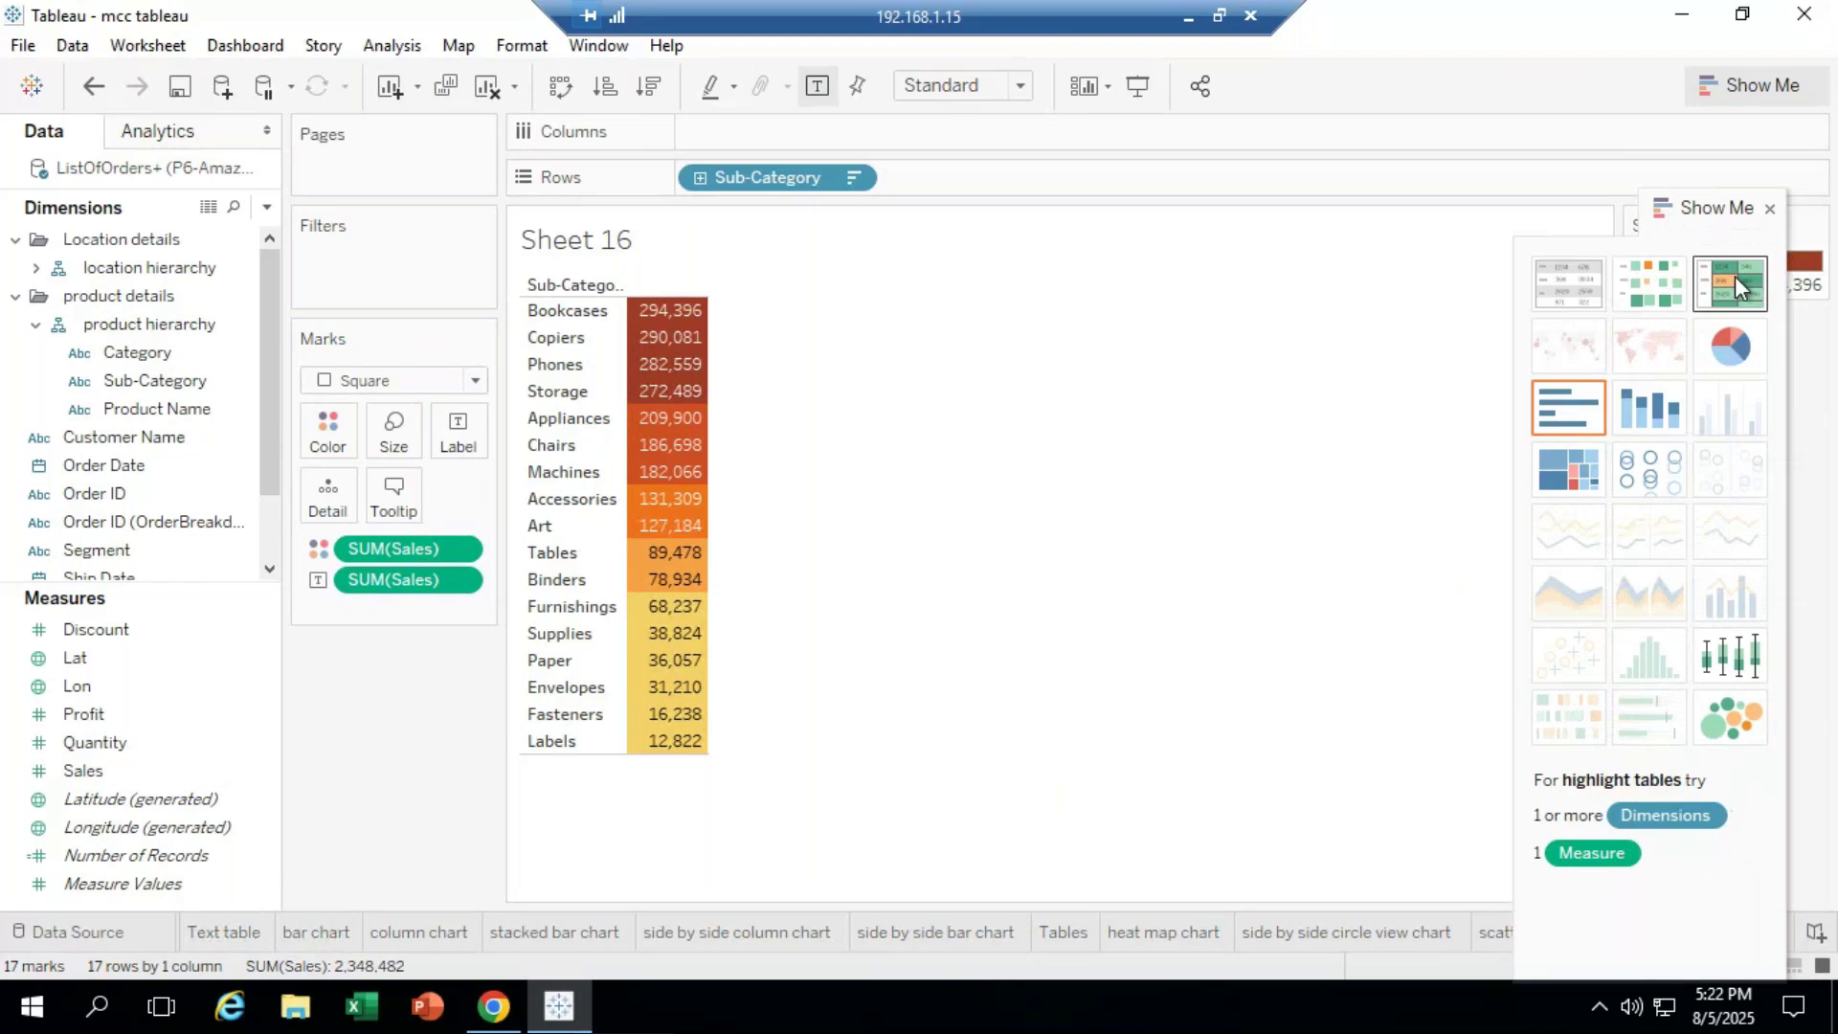
drag(1718, 206, 352, 157)
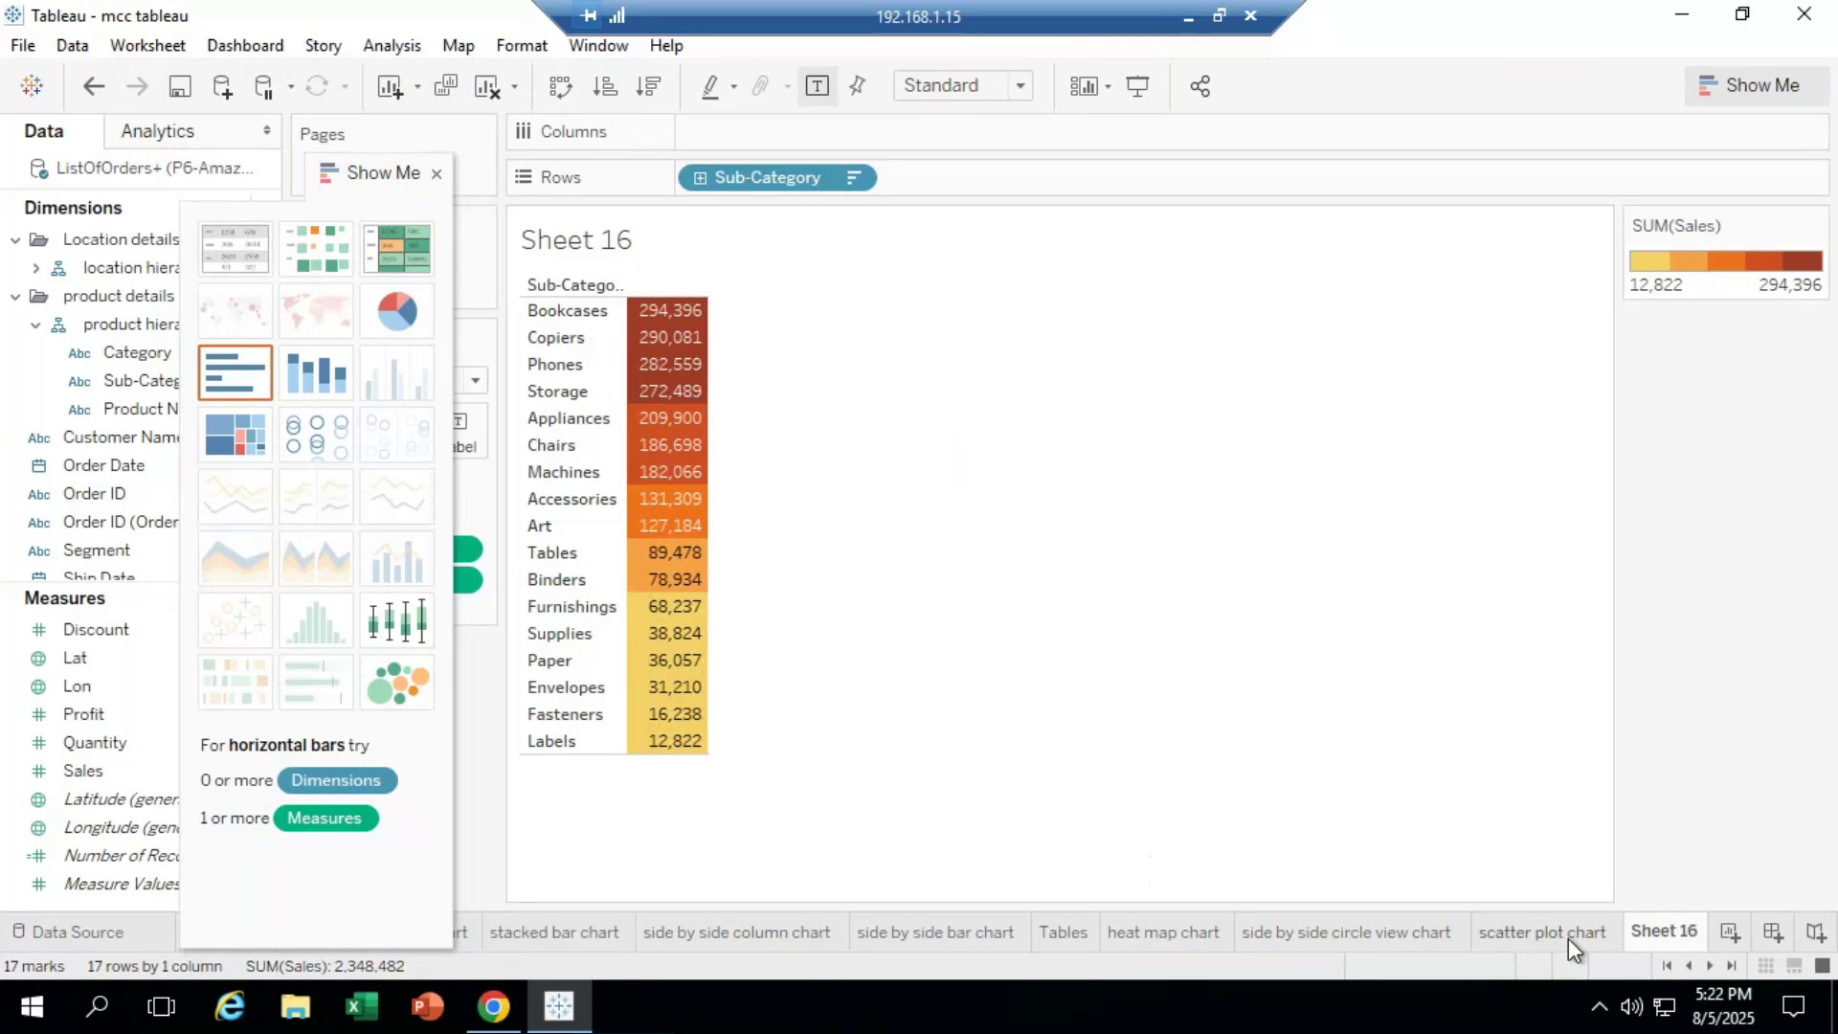
Step: Rename the Sheet 16 worksheet as highlight table and duplicate it
right_click(1671, 933)
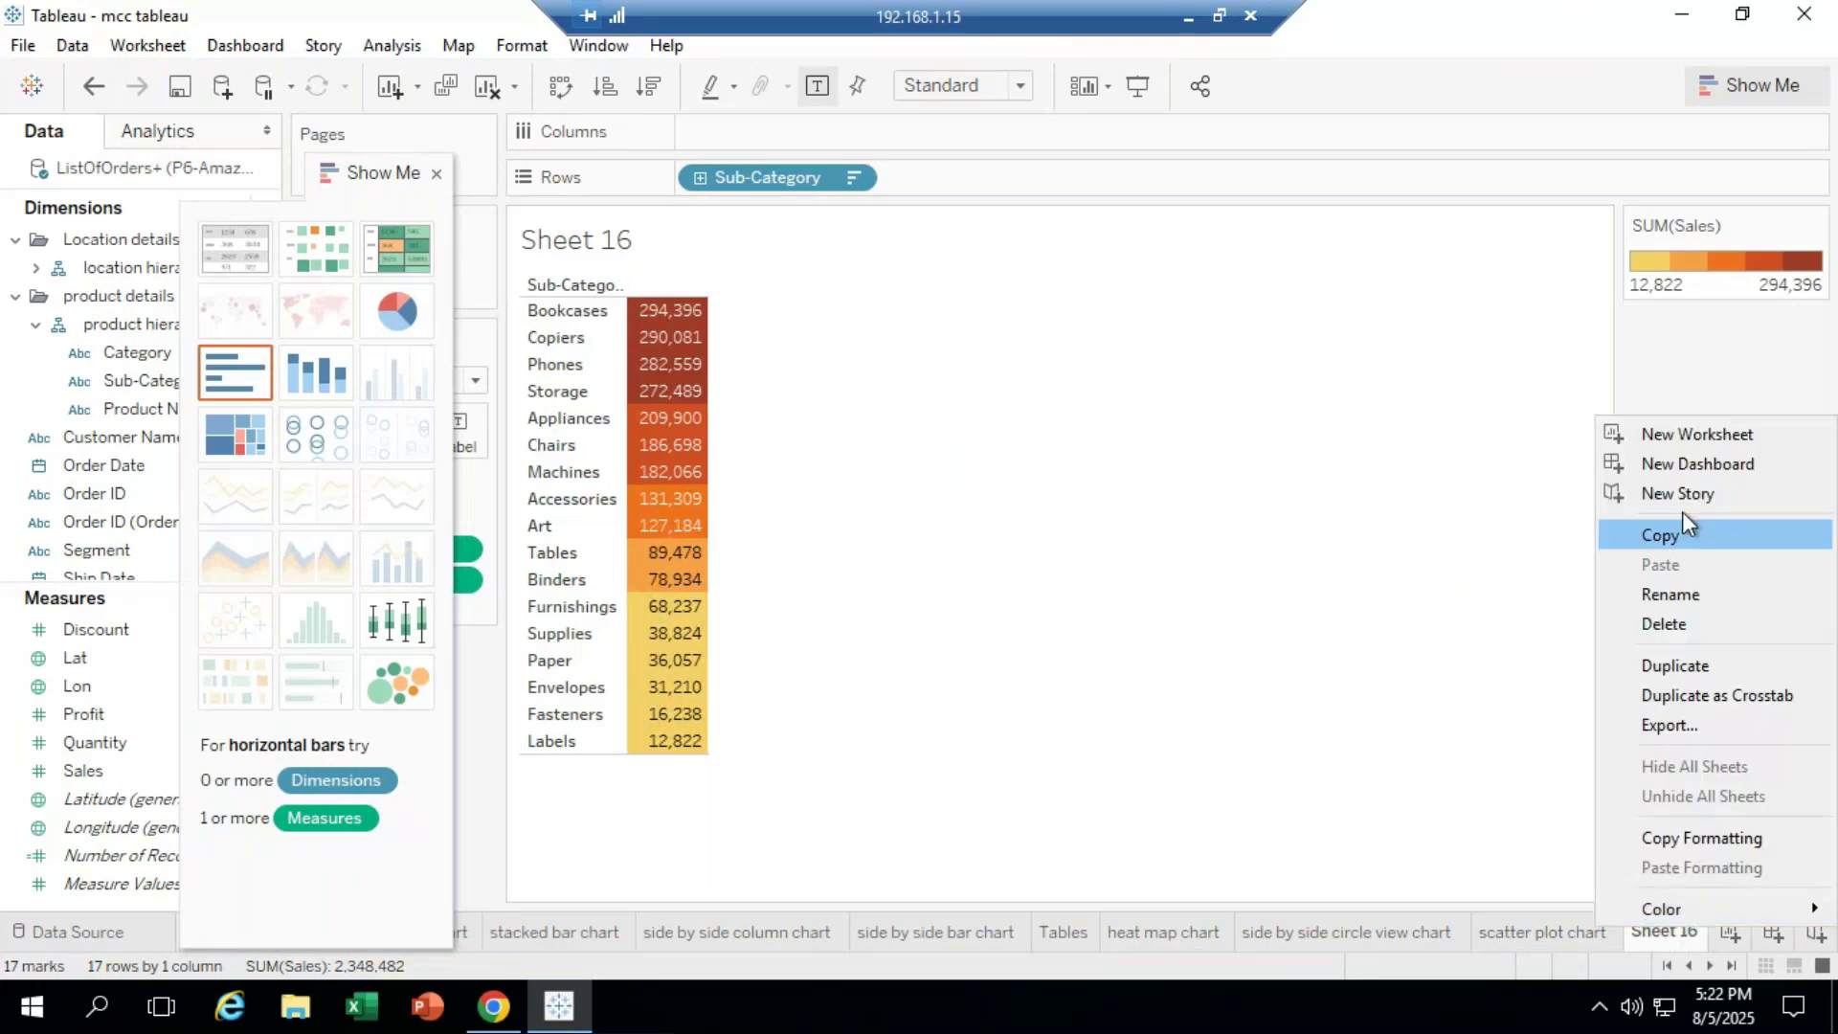
click(1675, 596)
text(h)
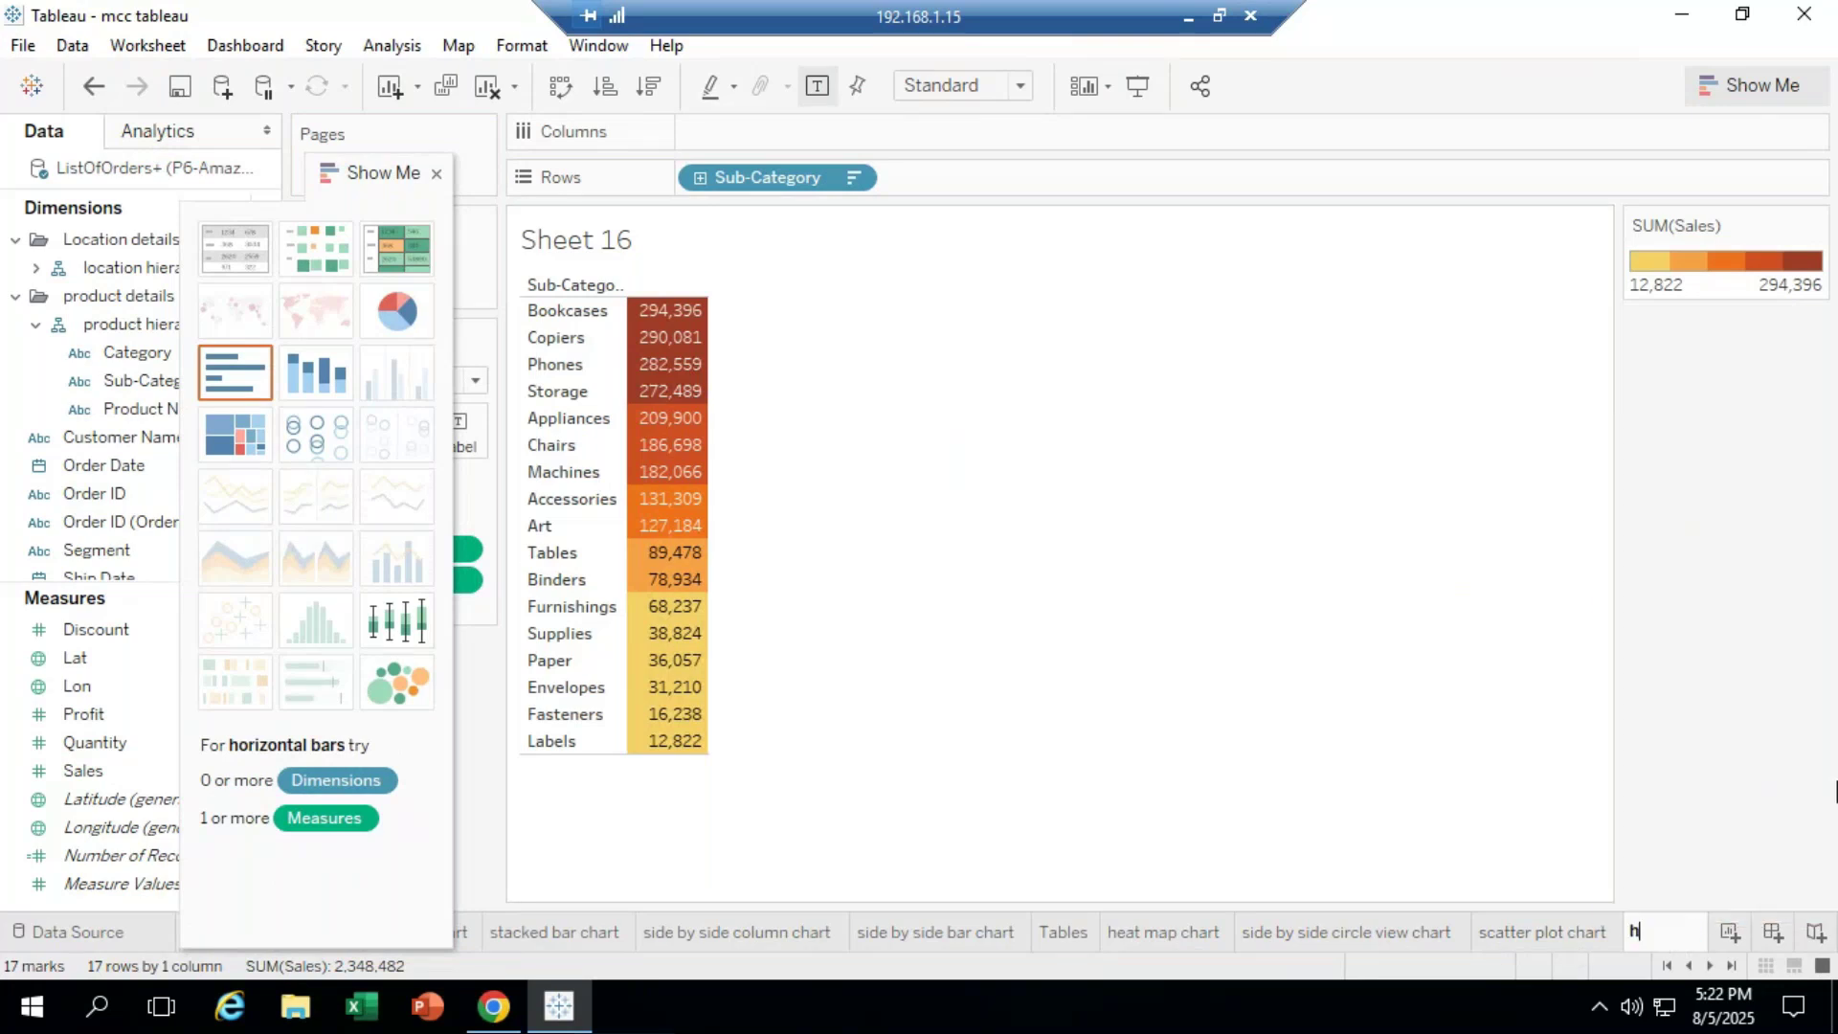
text(ighlight table)
key(Return)
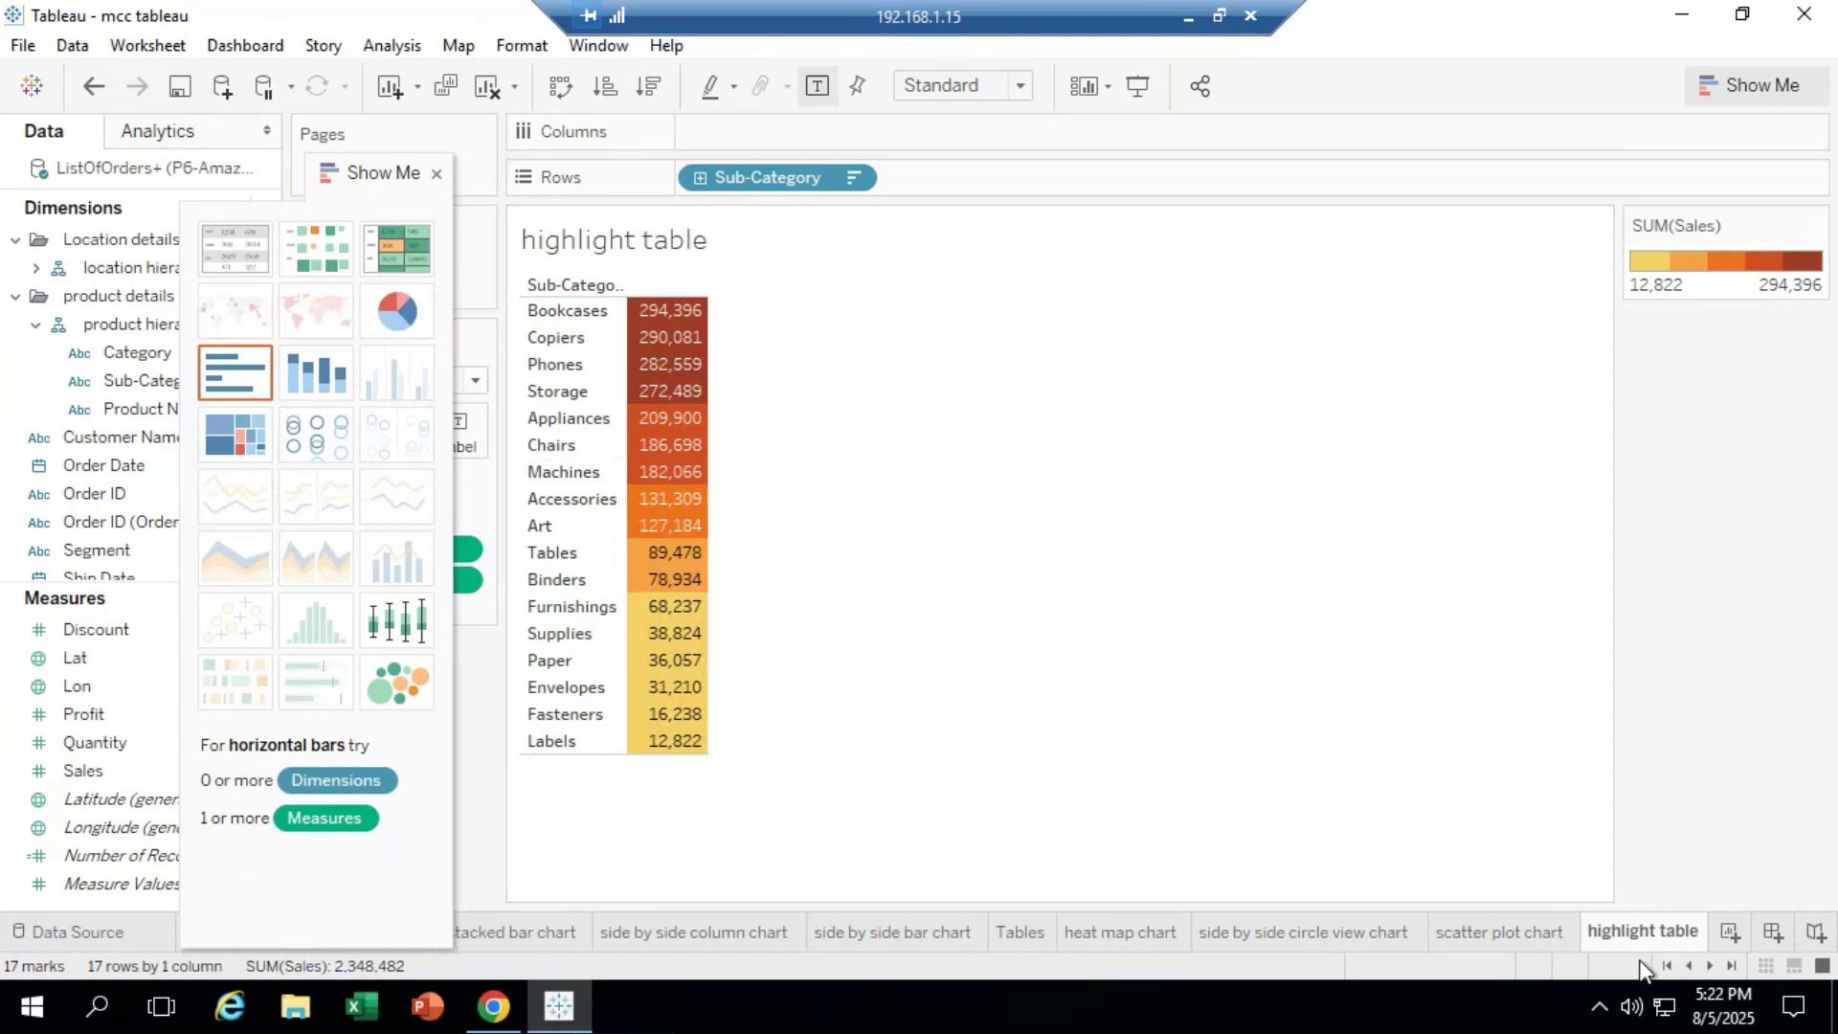
right_click(1641, 931)
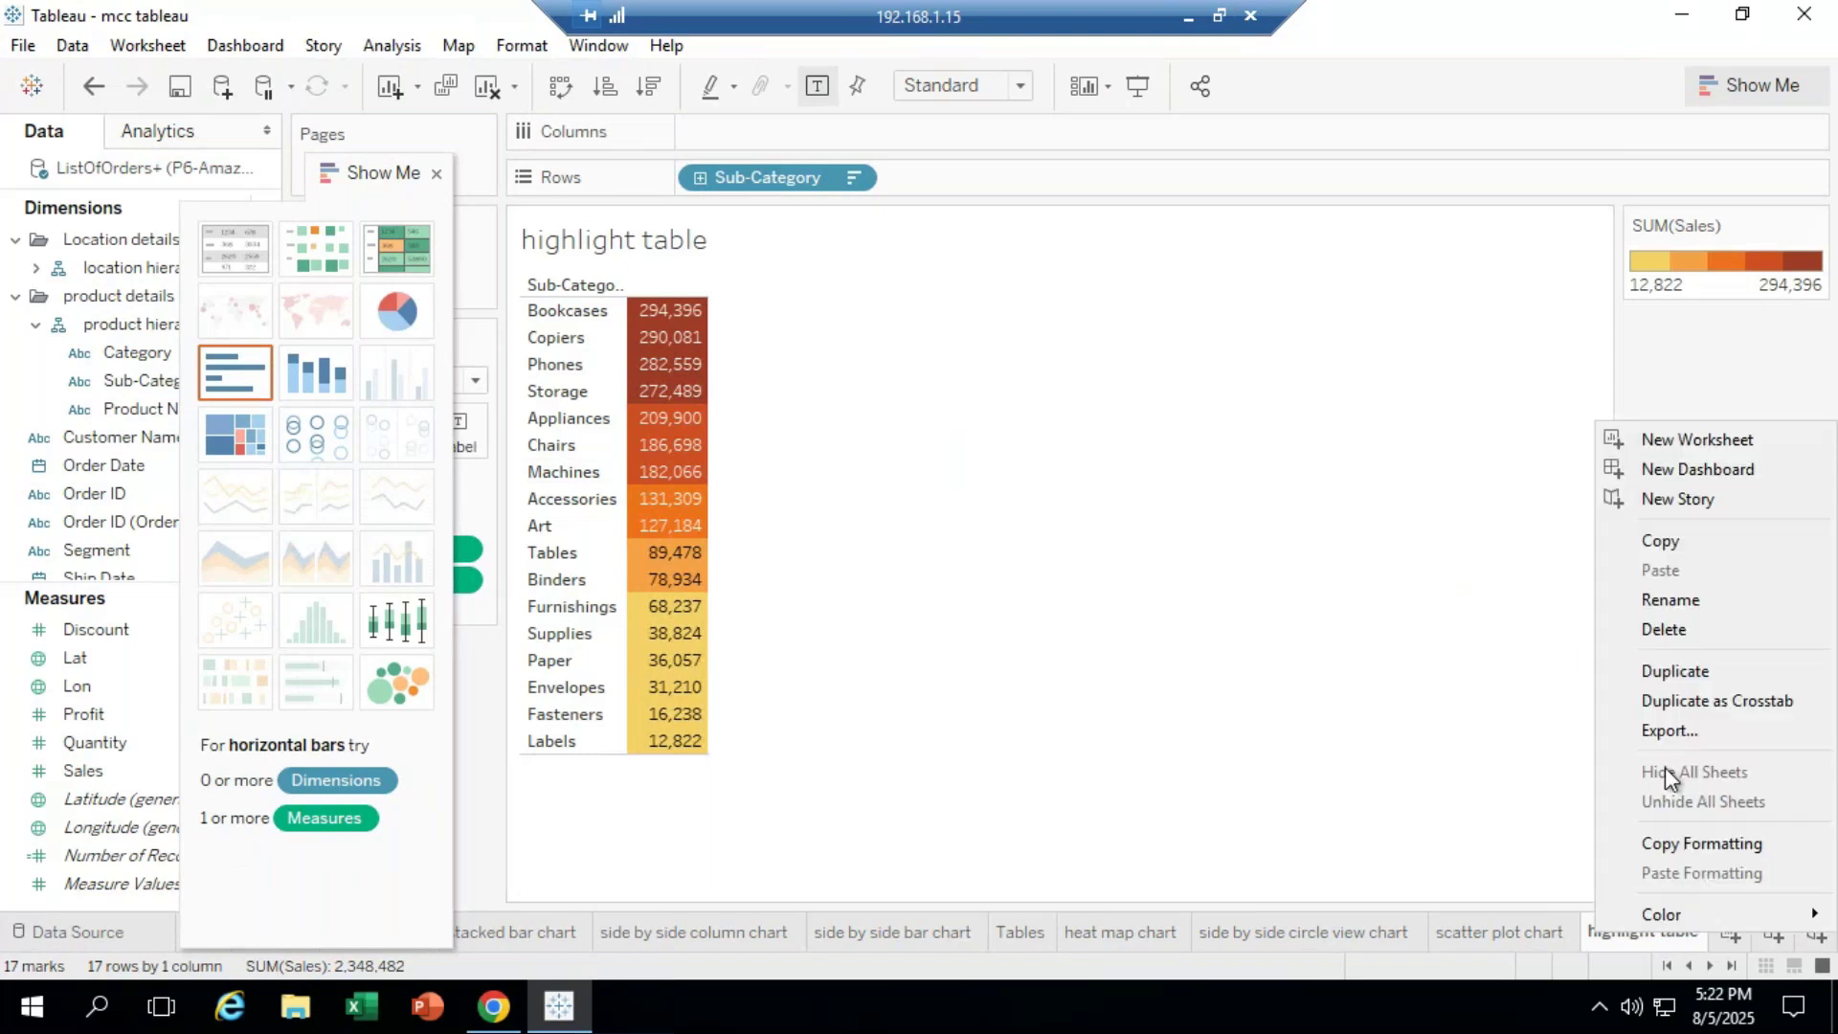
click(1687, 674)
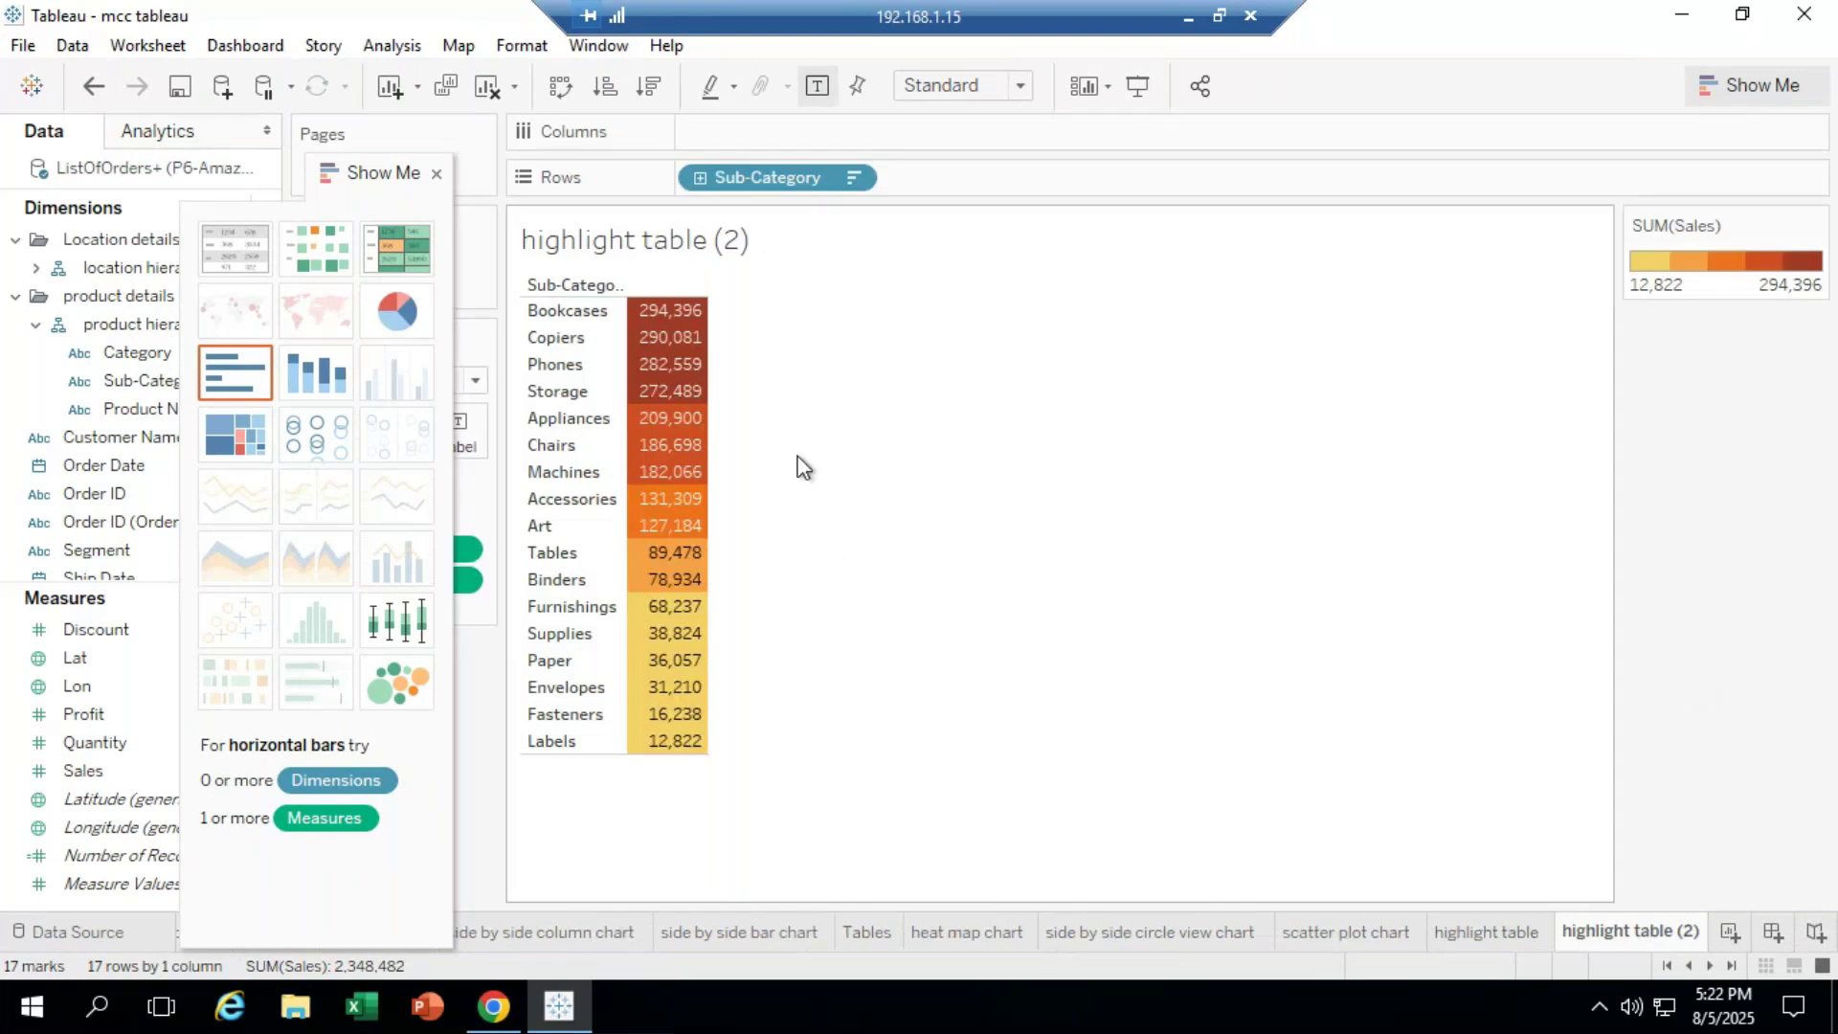
Step: In the duplicated sheet, clear the row fields and break Sales down by Category instead
drag(363, 173, 1799, 287)
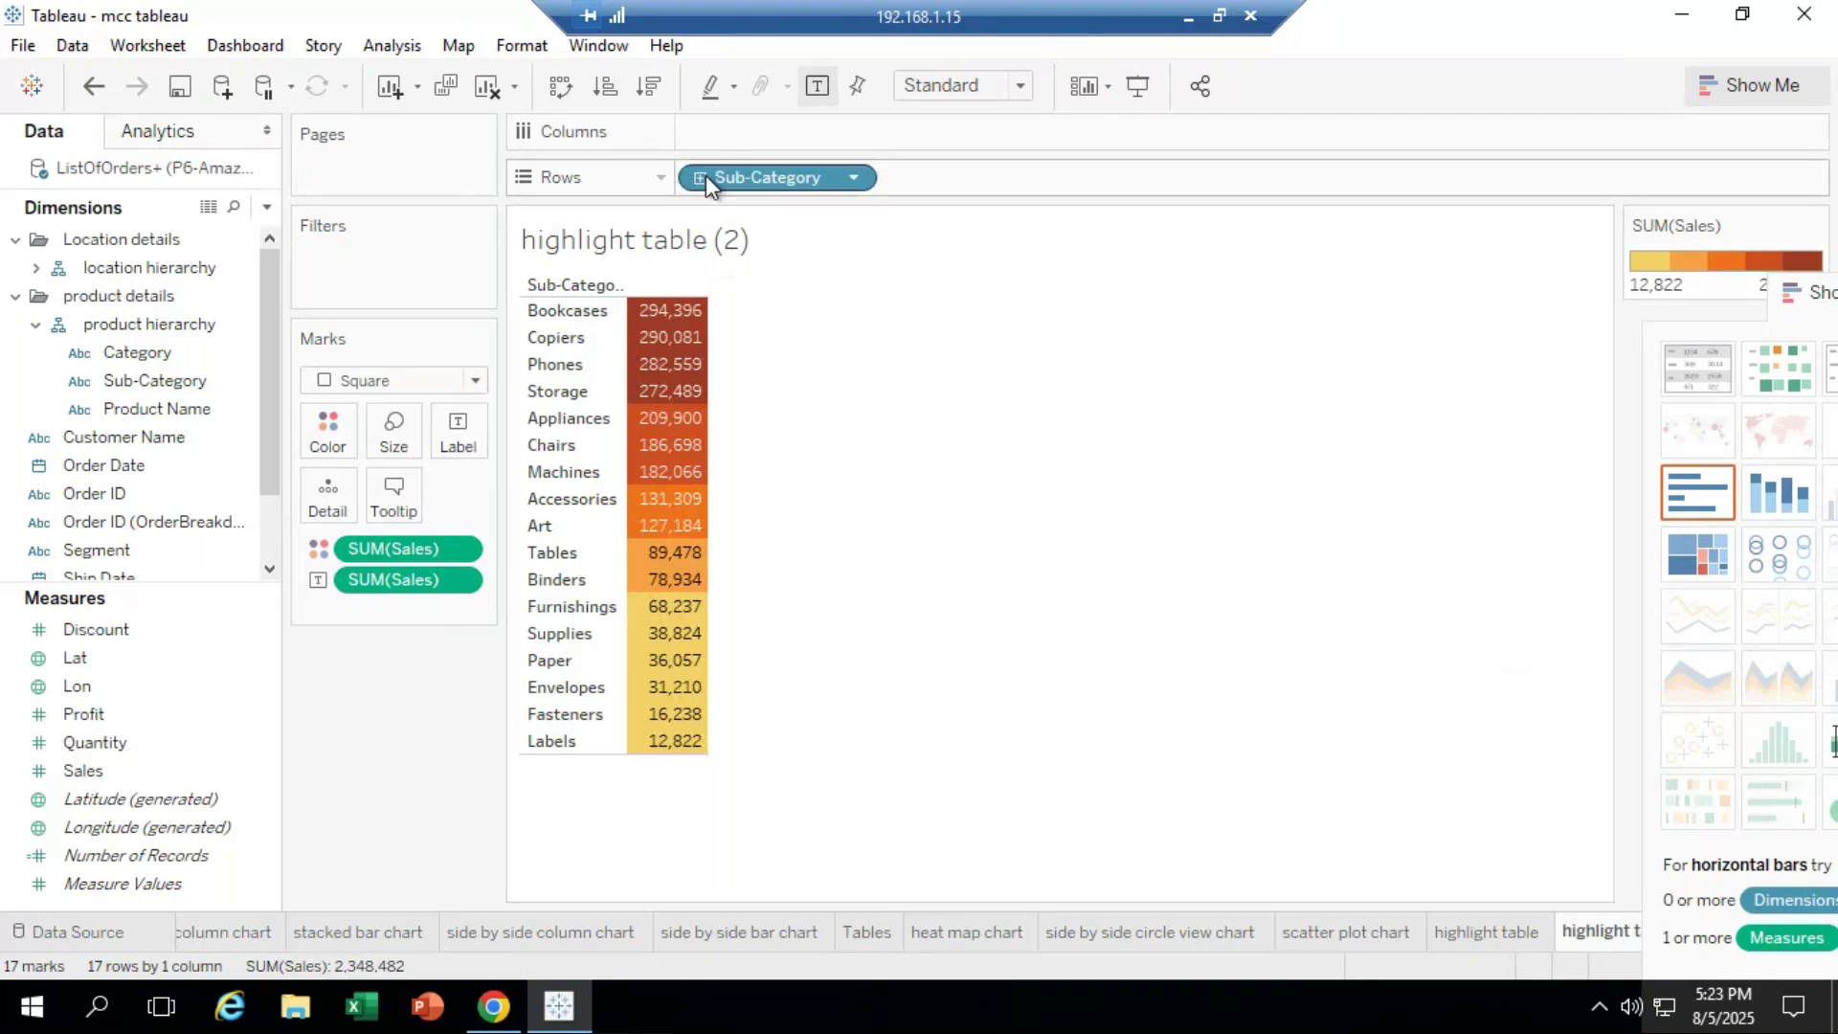
click(701, 177)
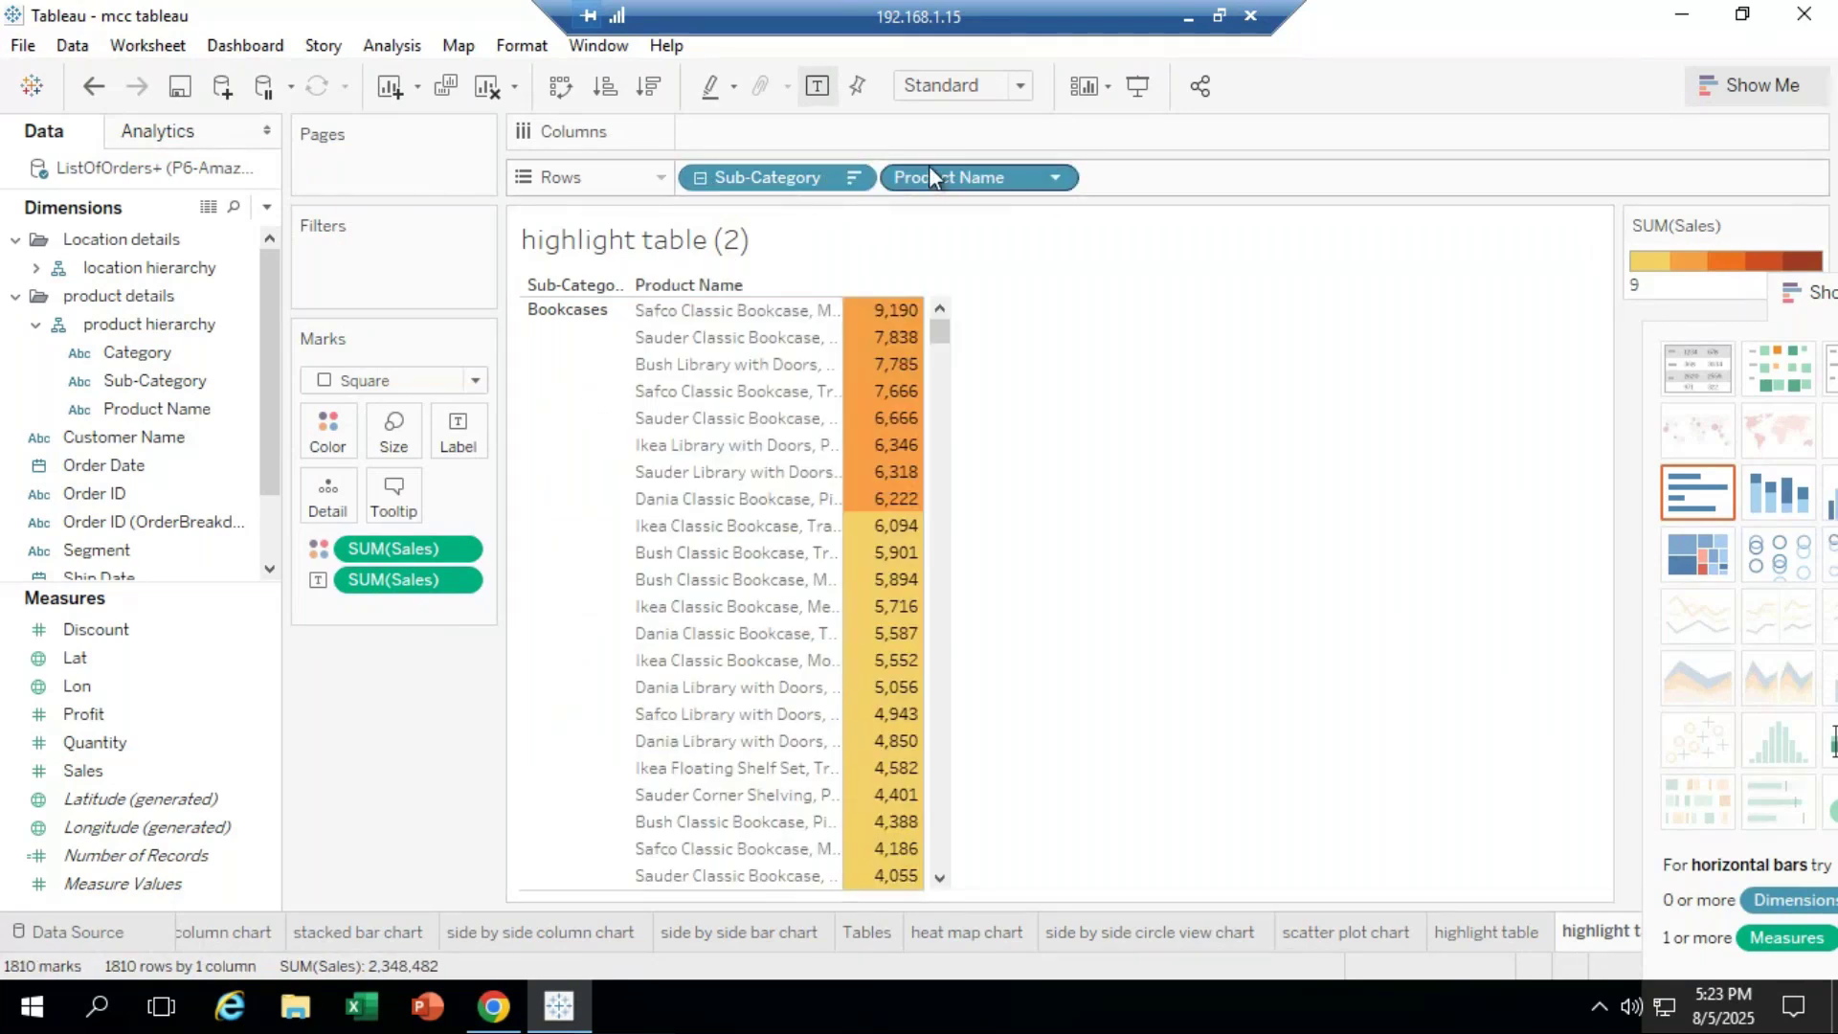
drag(929, 172, 478, 766)
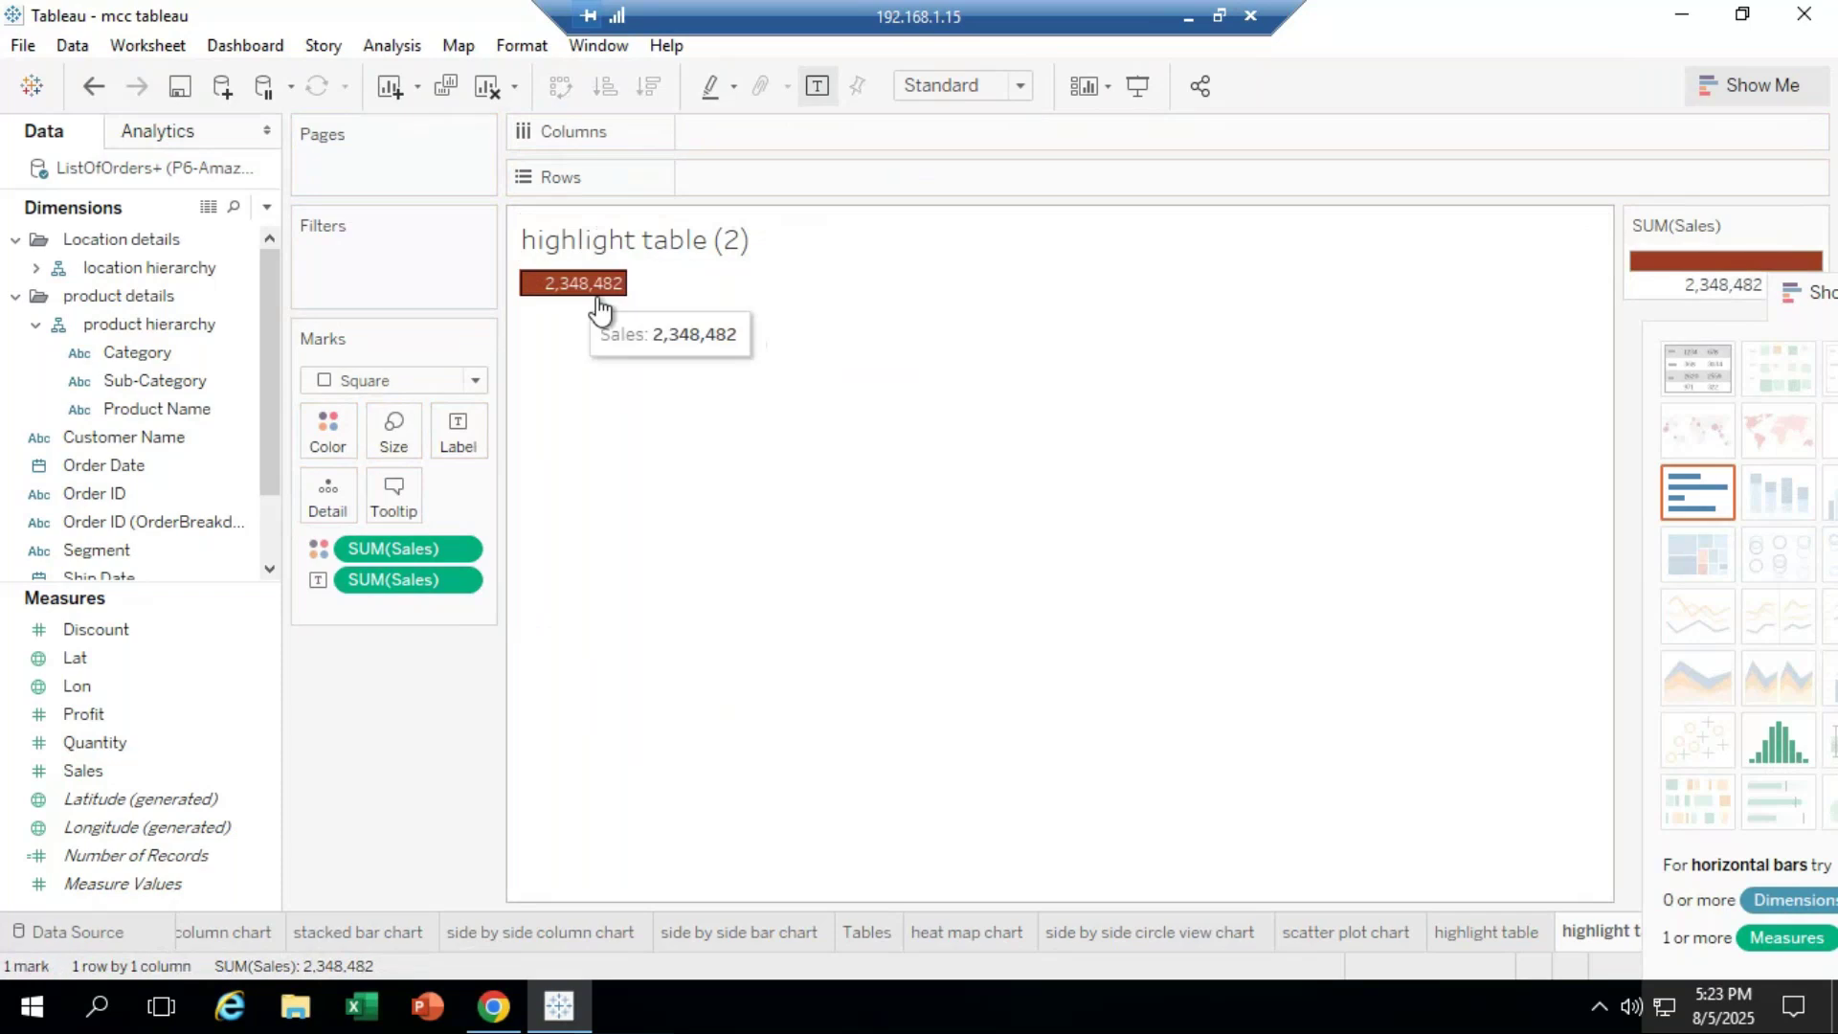
mouse_move(580, 287)
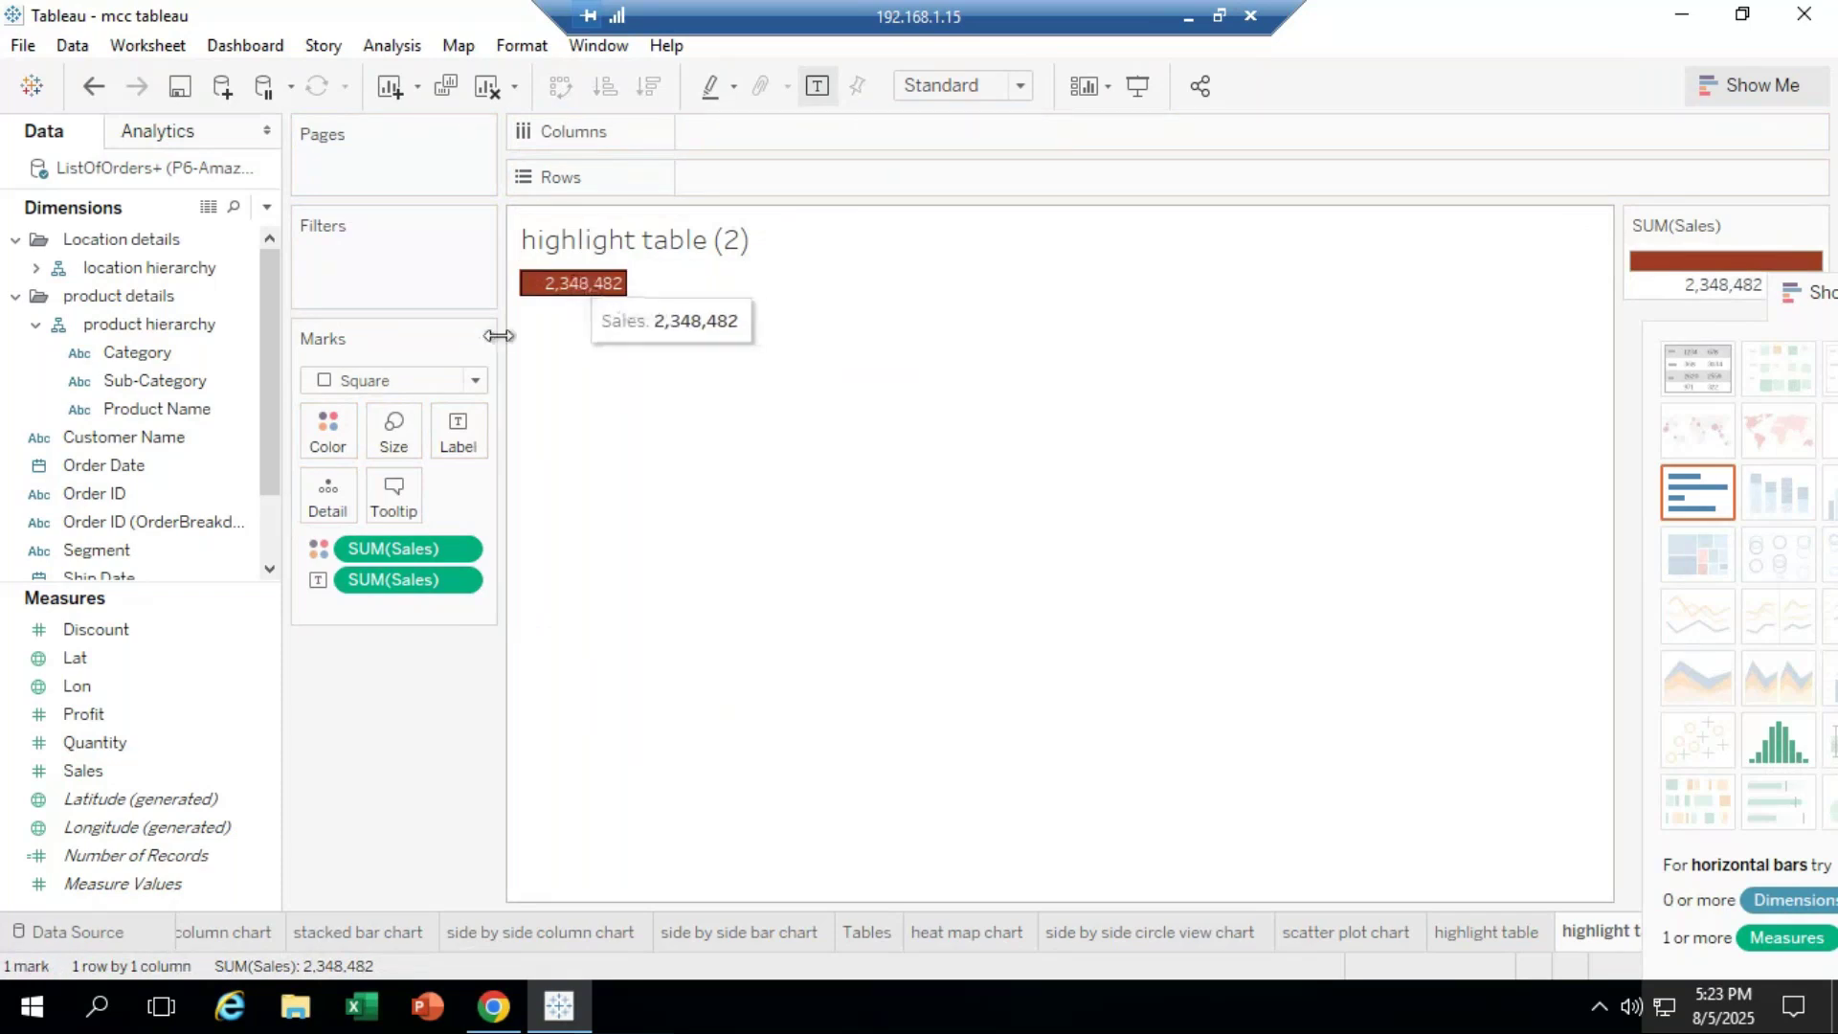
drag(101, 358, 720, 172)
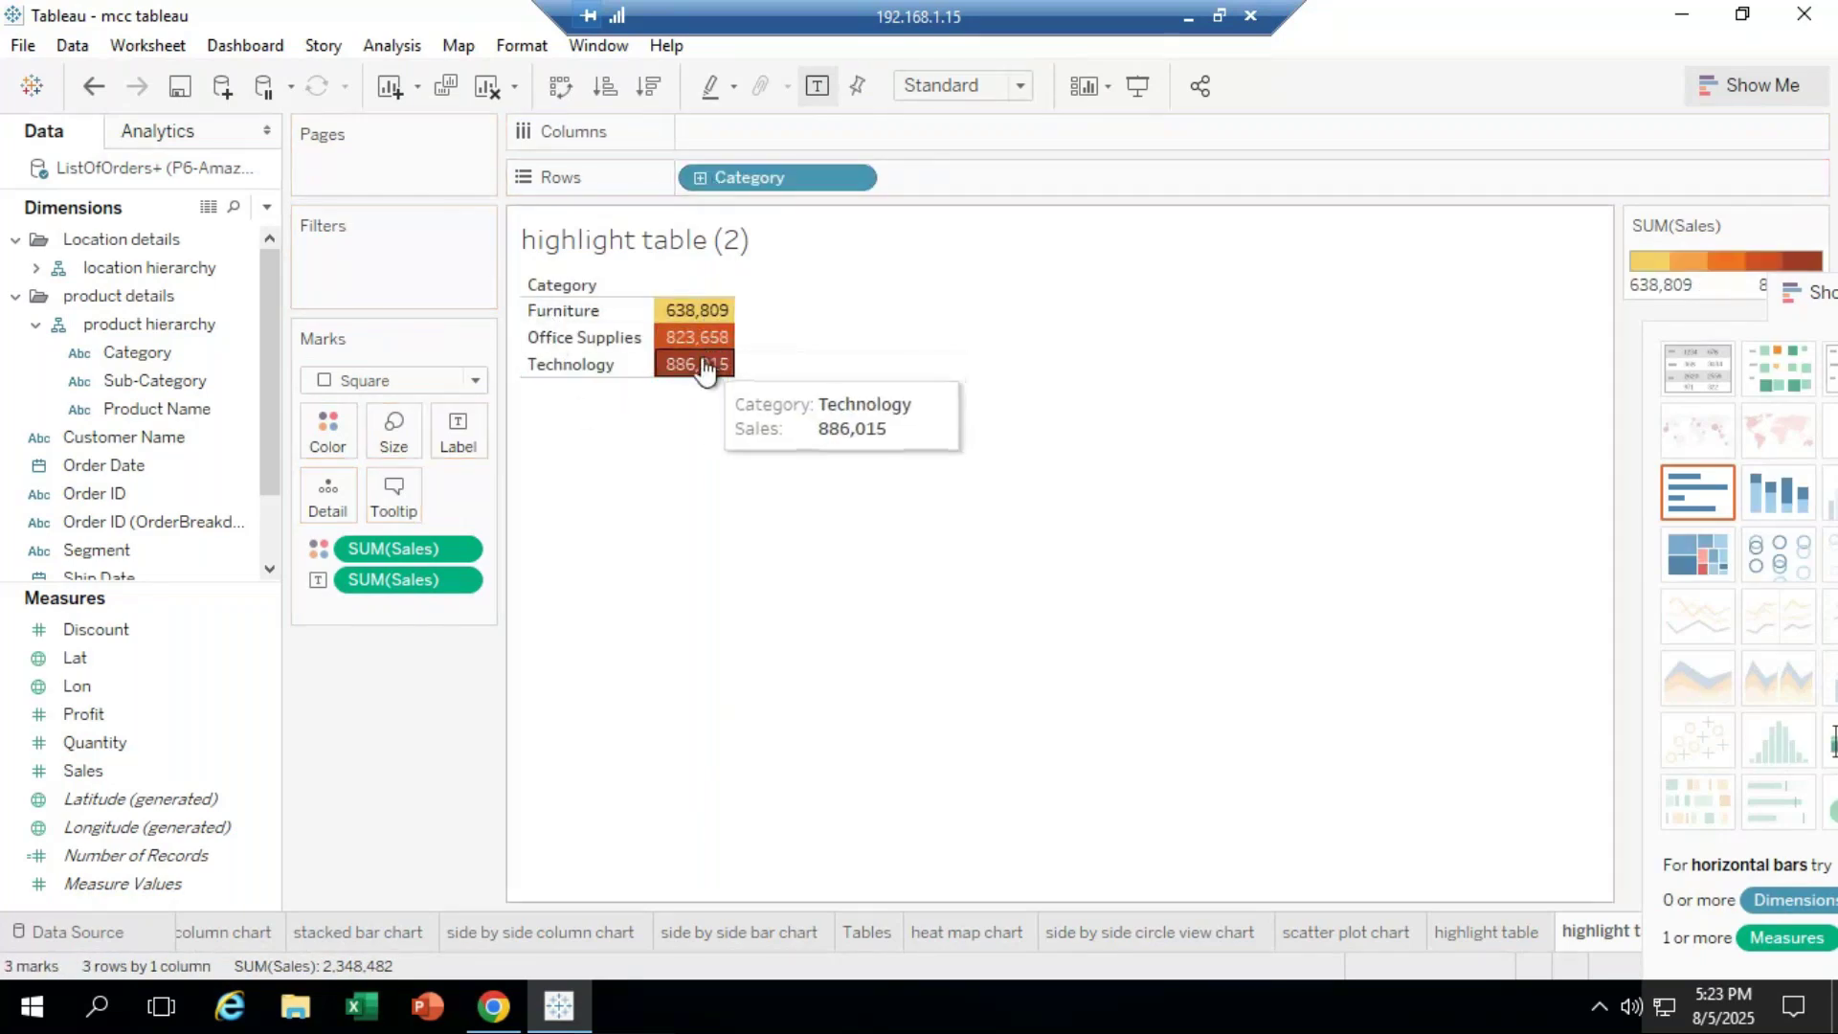
Step: Drill the Category rows down through Sub-Category to Product Name
click(701, 180)
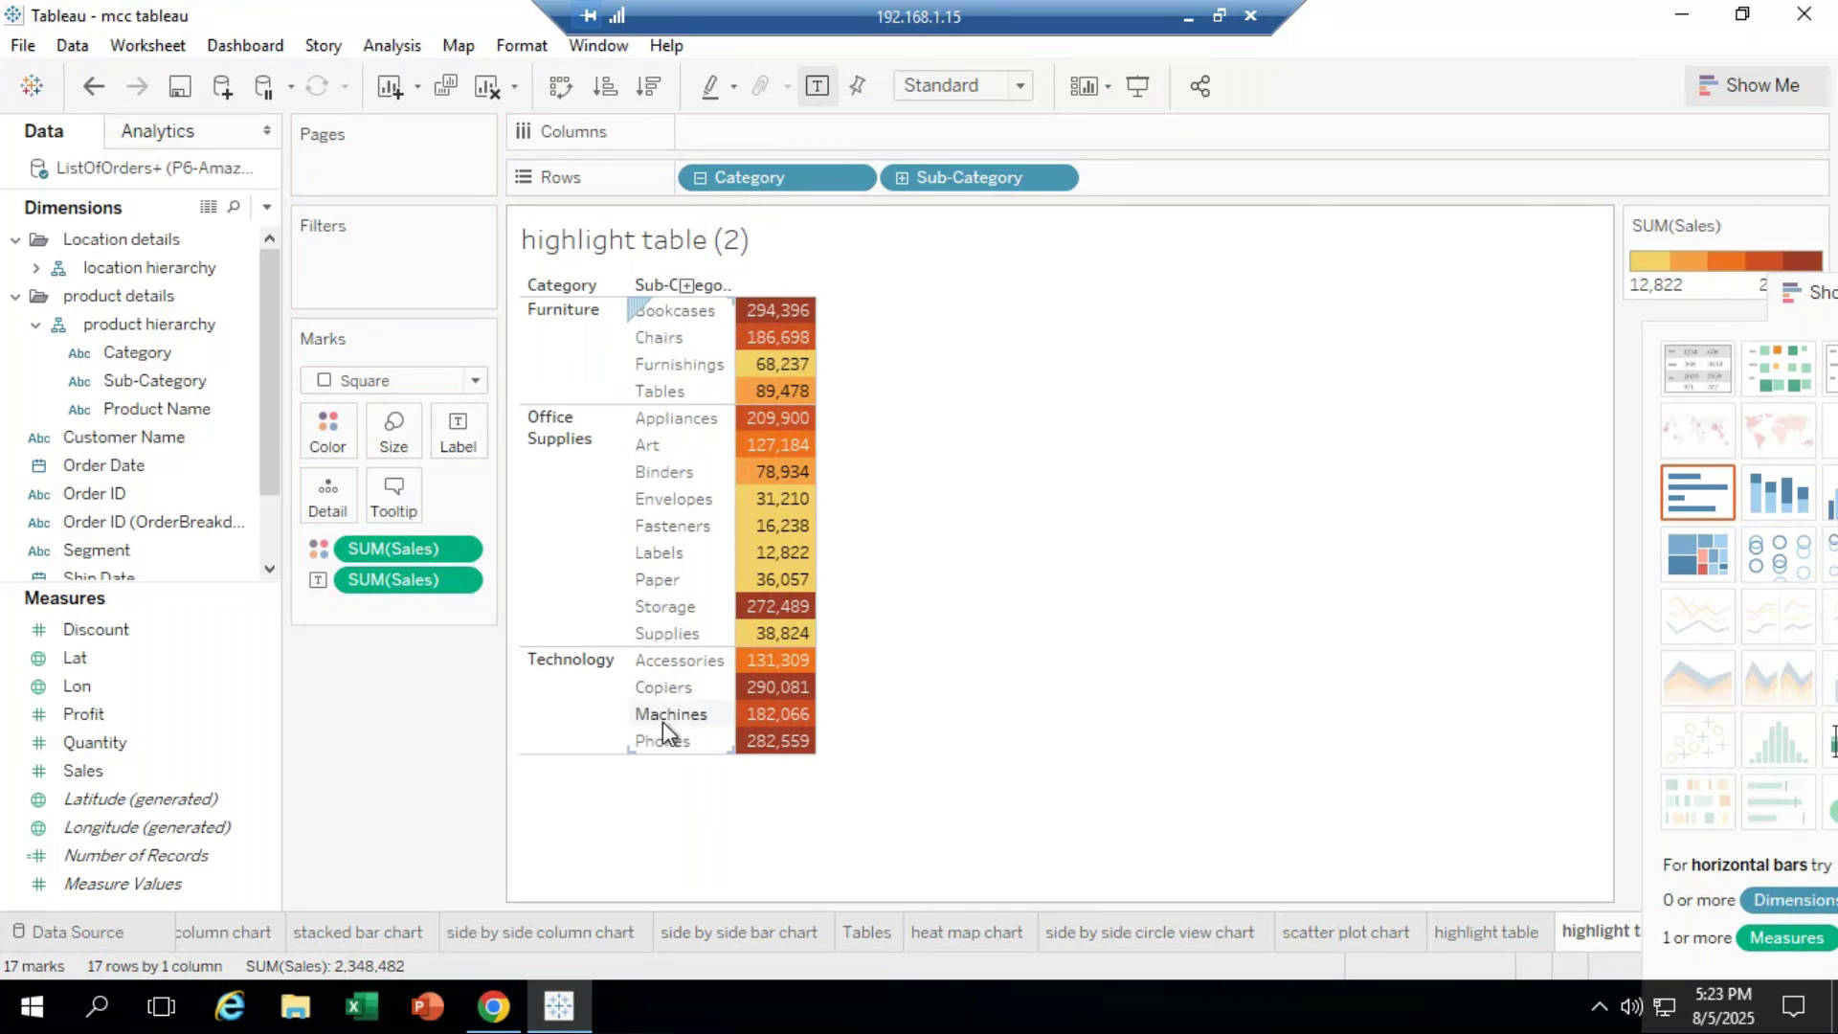
click(906, 177)
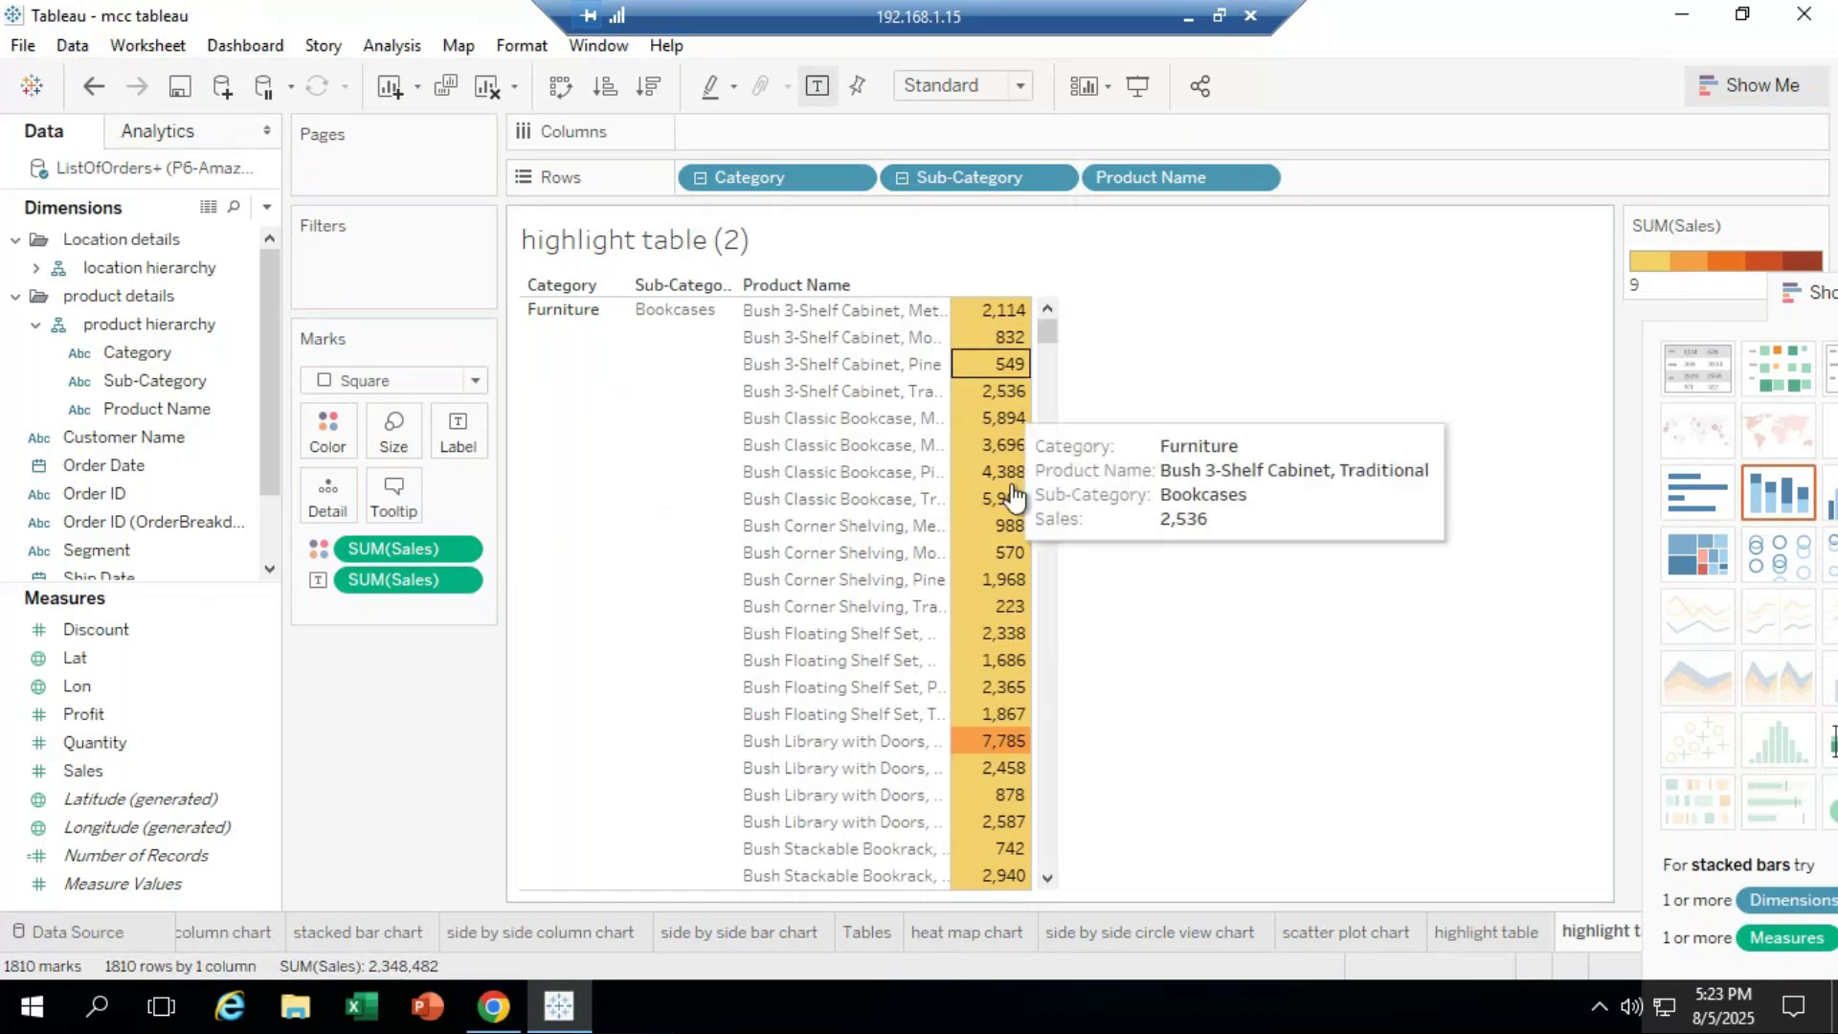
mouse_move(1048, 329)
mouse_down()
mouse_move(1053, 356)
mouse_move(1046, 316)
mouse_up()
Step: Convert the view to a text table and collapse the rows back to the Sub-Category level
drag(1812, 295, 1667, 21)
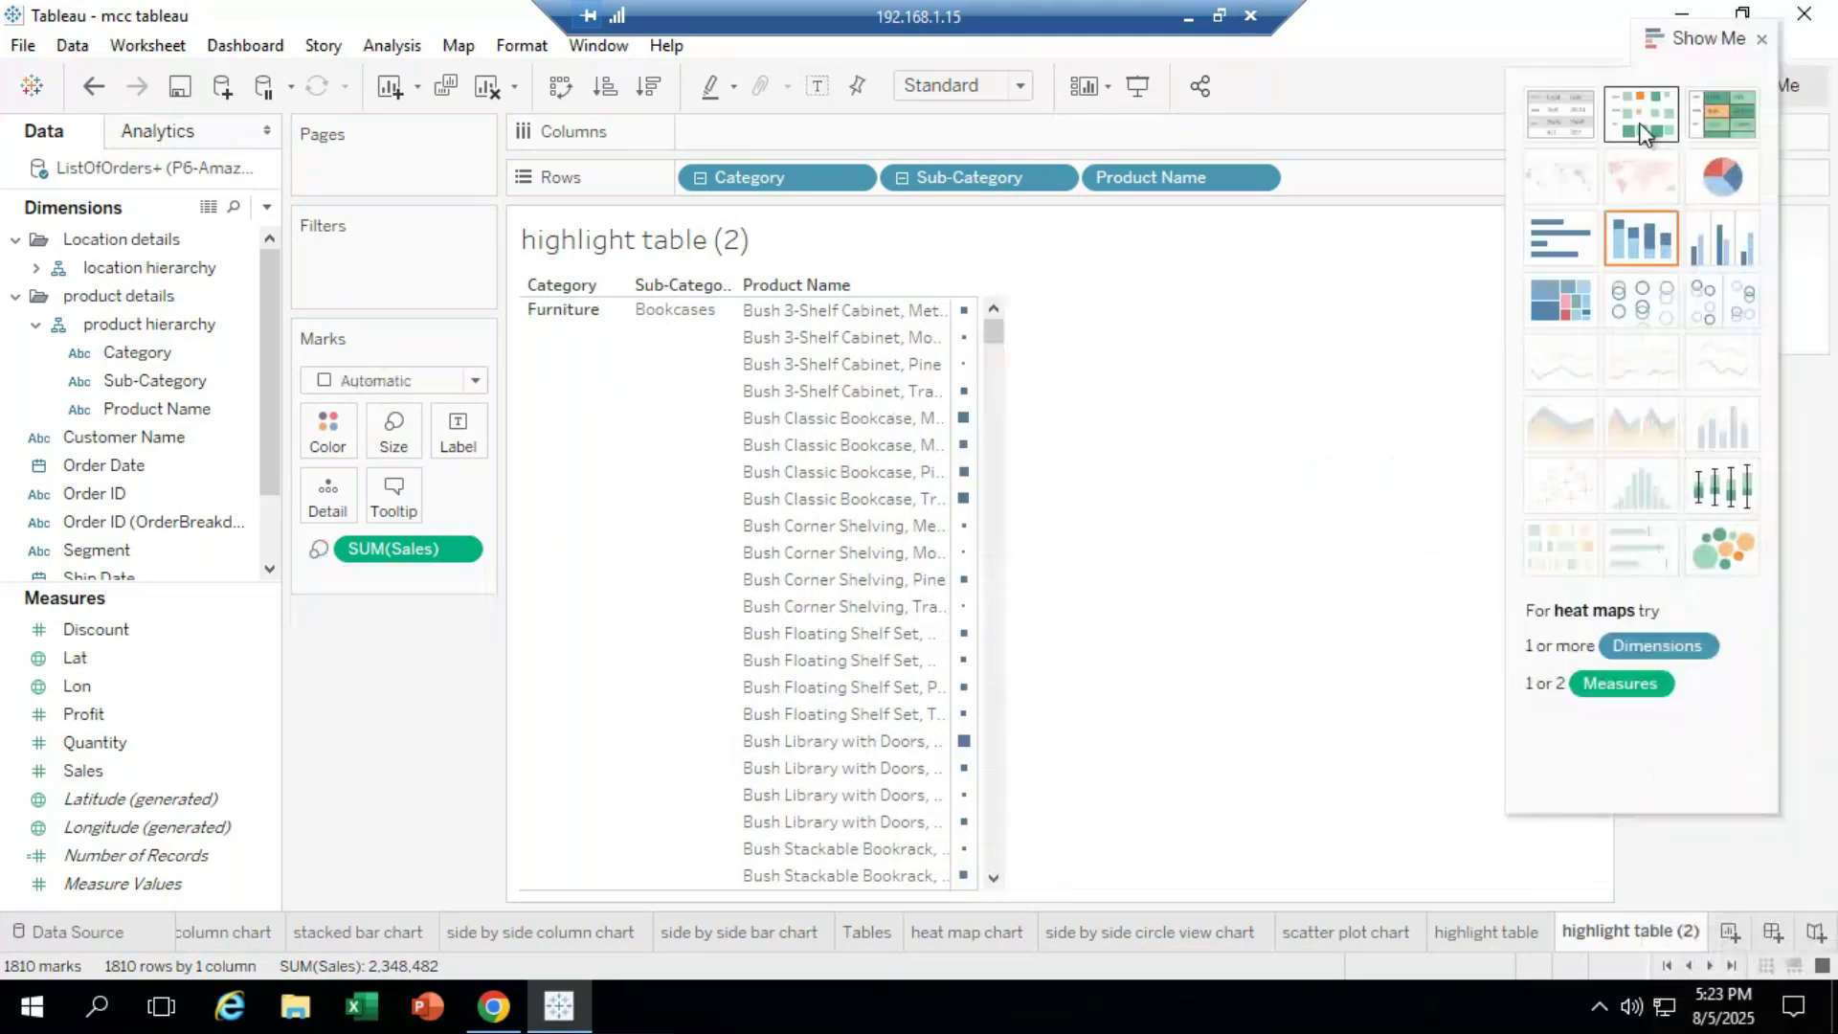
click(1560, 115)
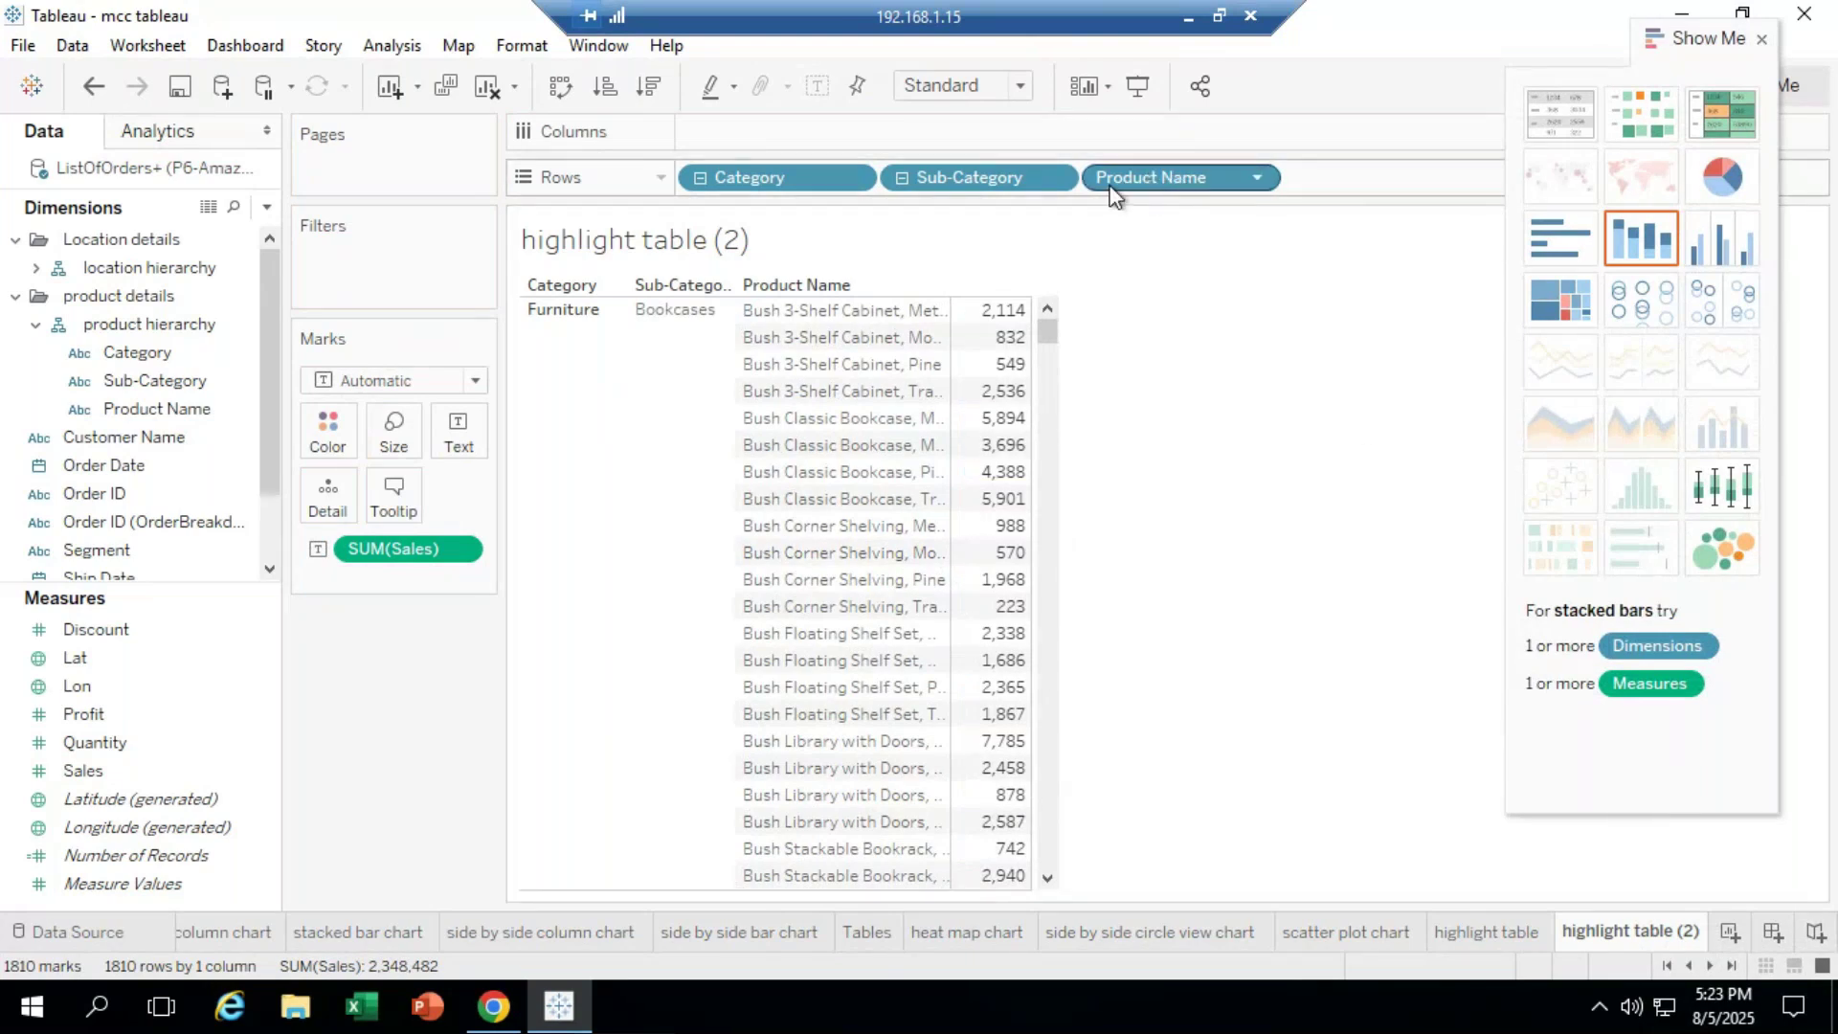
click(901, 179)
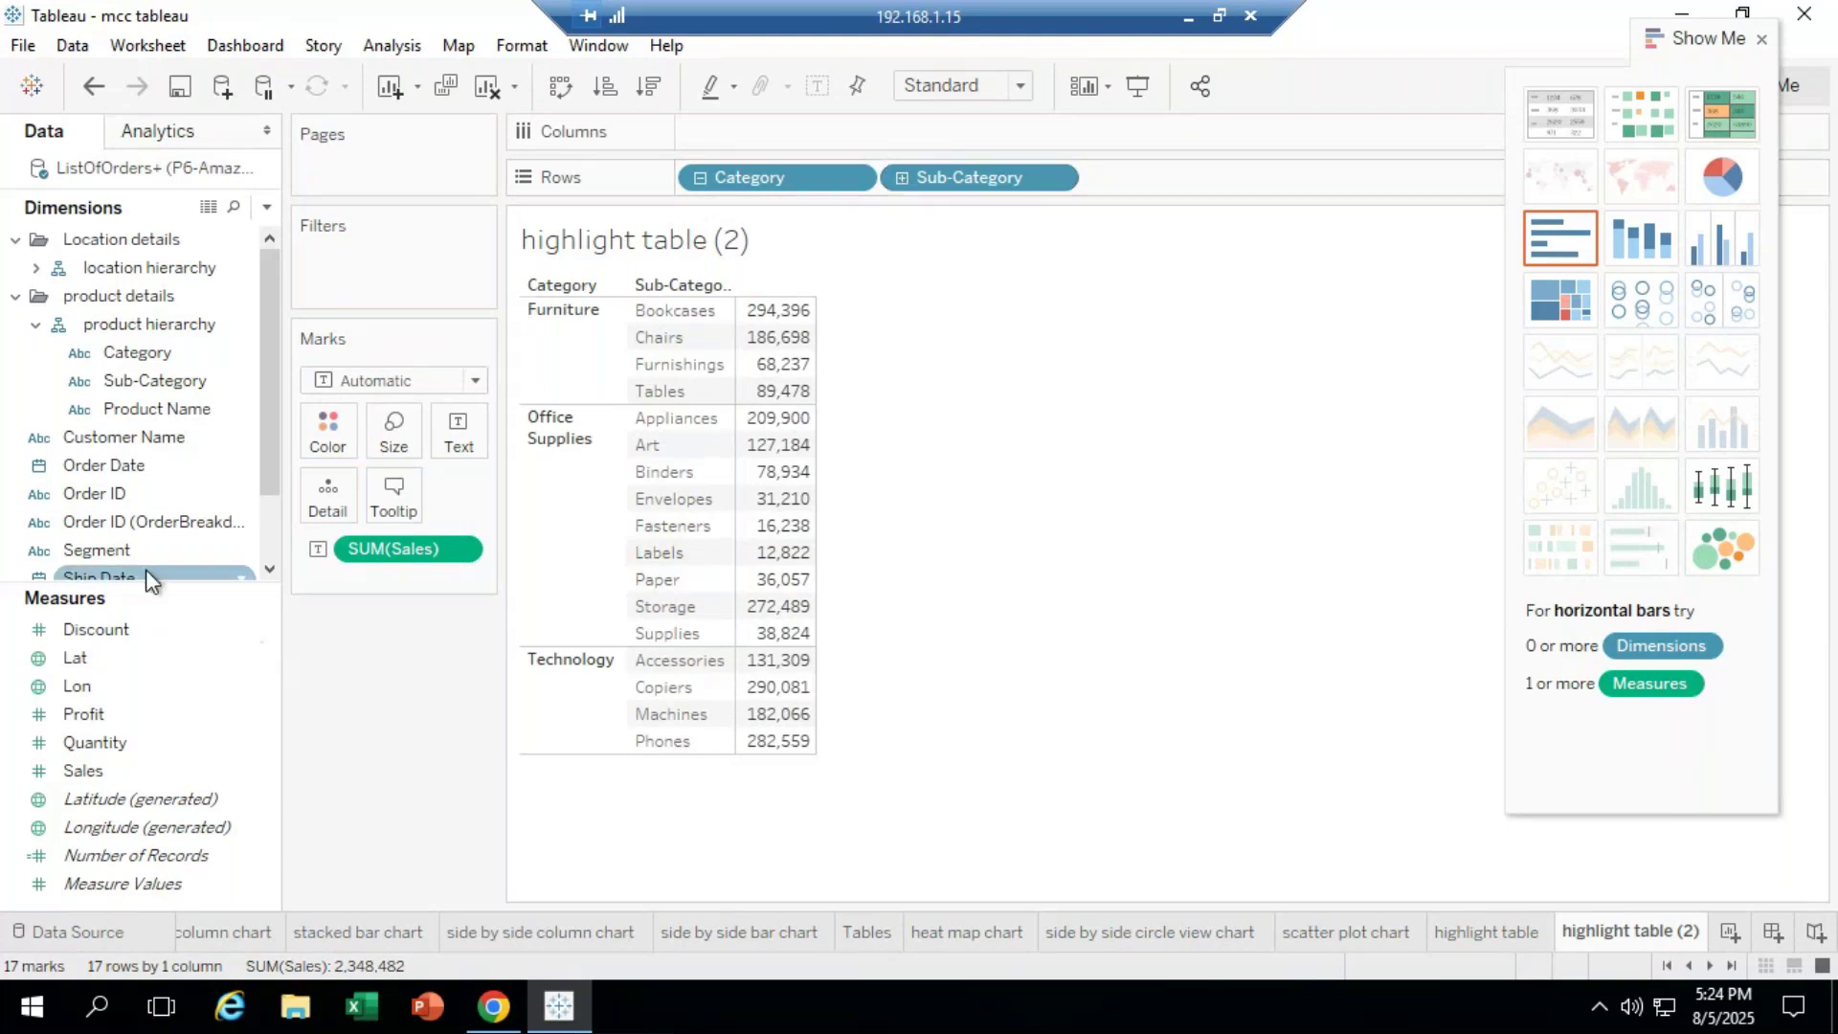
Step: Add Segment to the breakdown beside Sub-Category and convert the view to a highlight table
mouse_move(145, 550)
mouse_down()
mouse_move(196, 512)
mouse_move(1014, 249)
mouse_move(1175, 170)
mouse_move(1176, 189)
mouse_up()
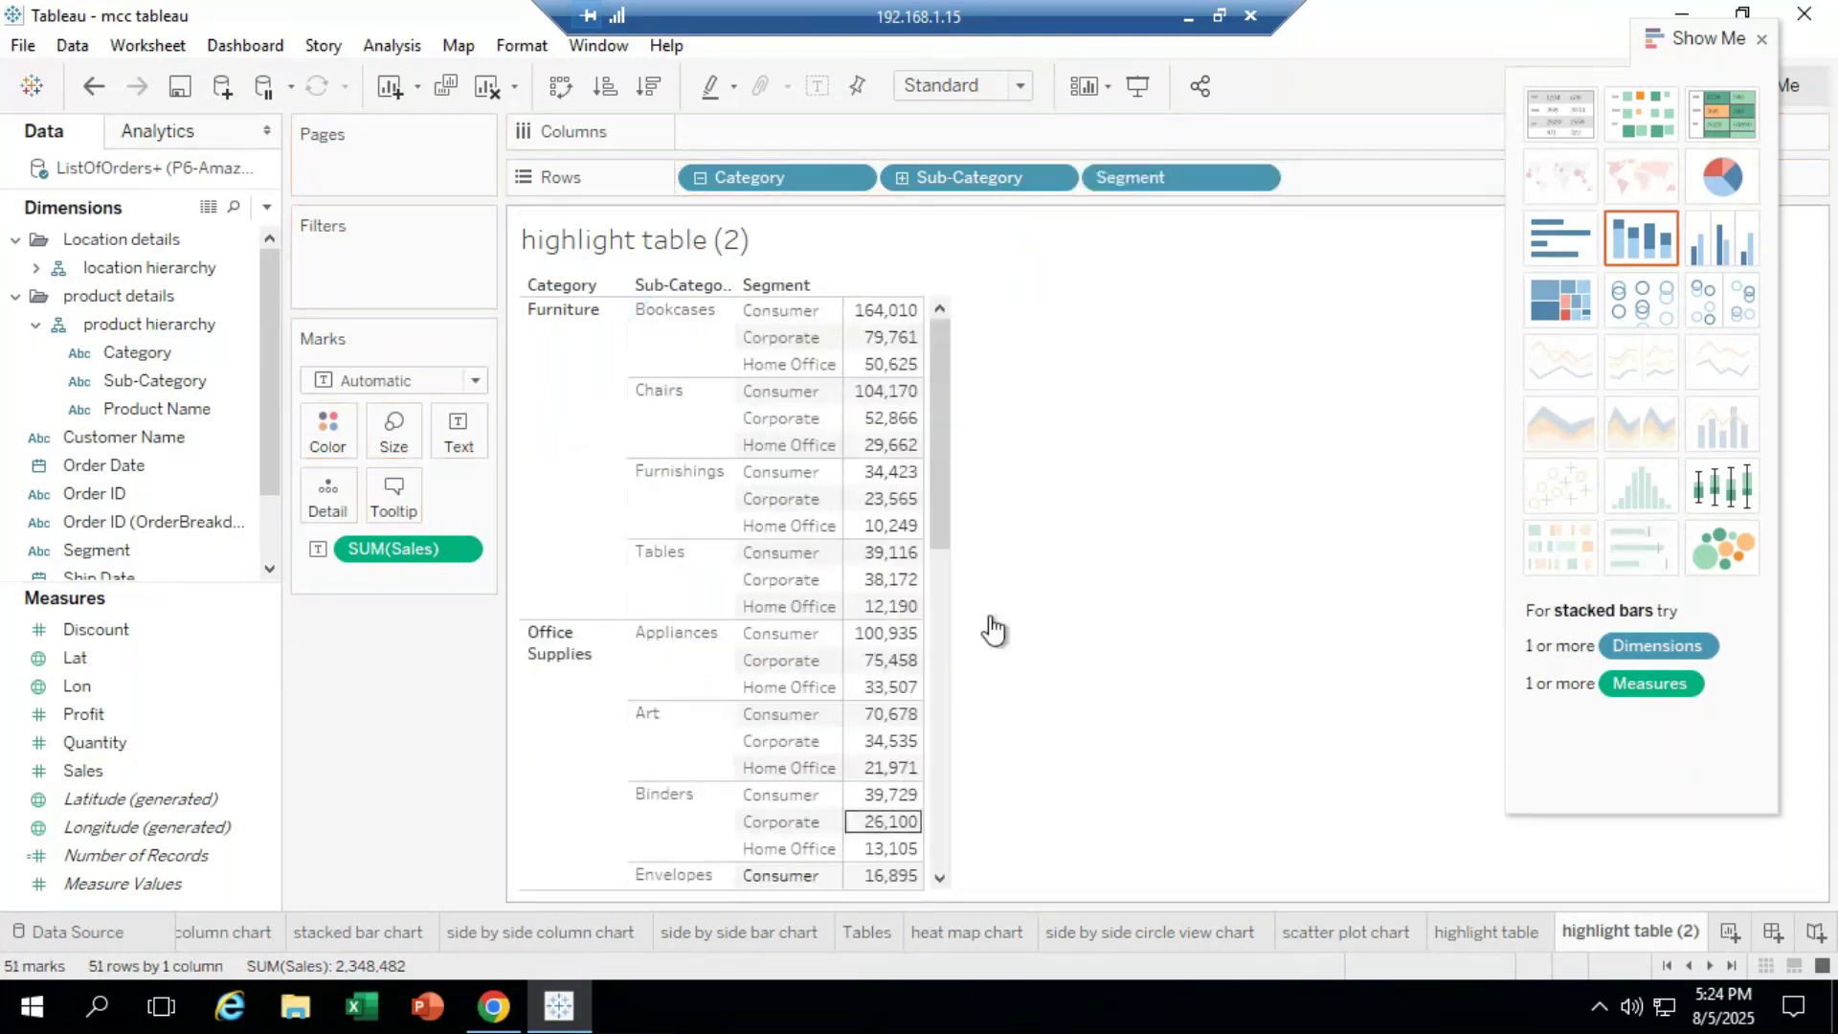
drag(948, 517, 947, 864)
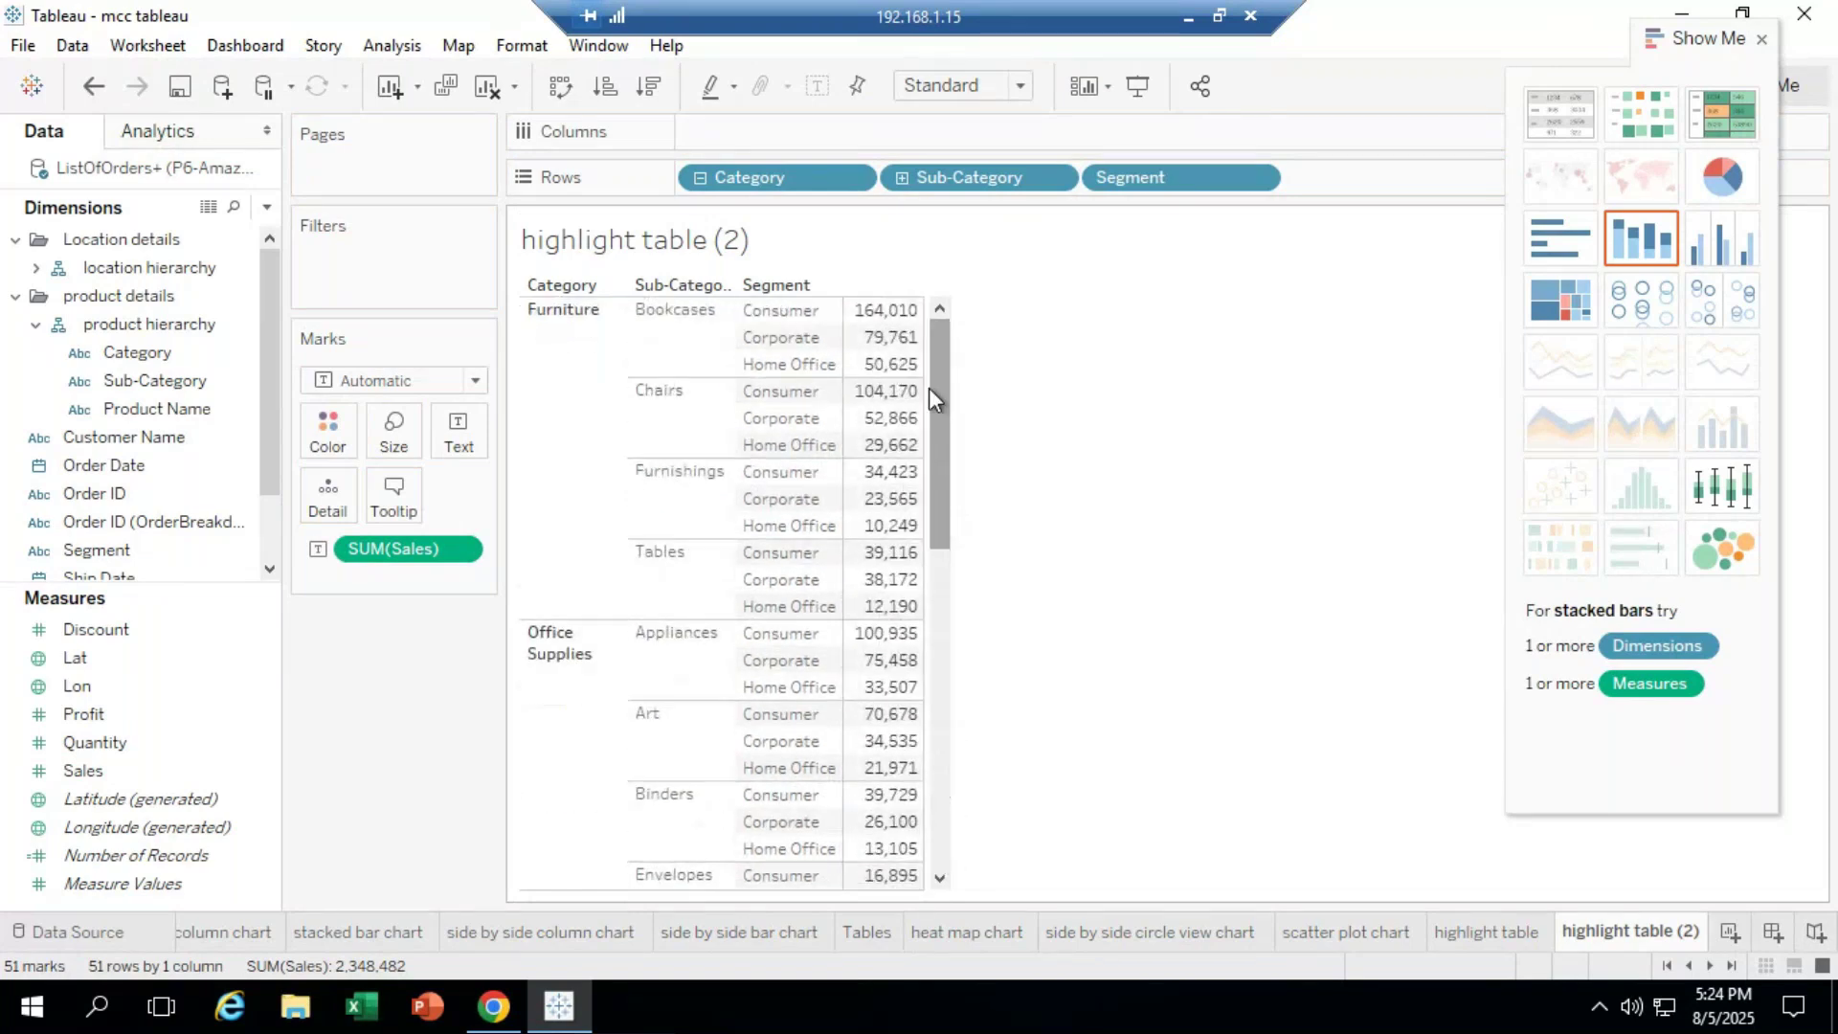
click(1687, 123)
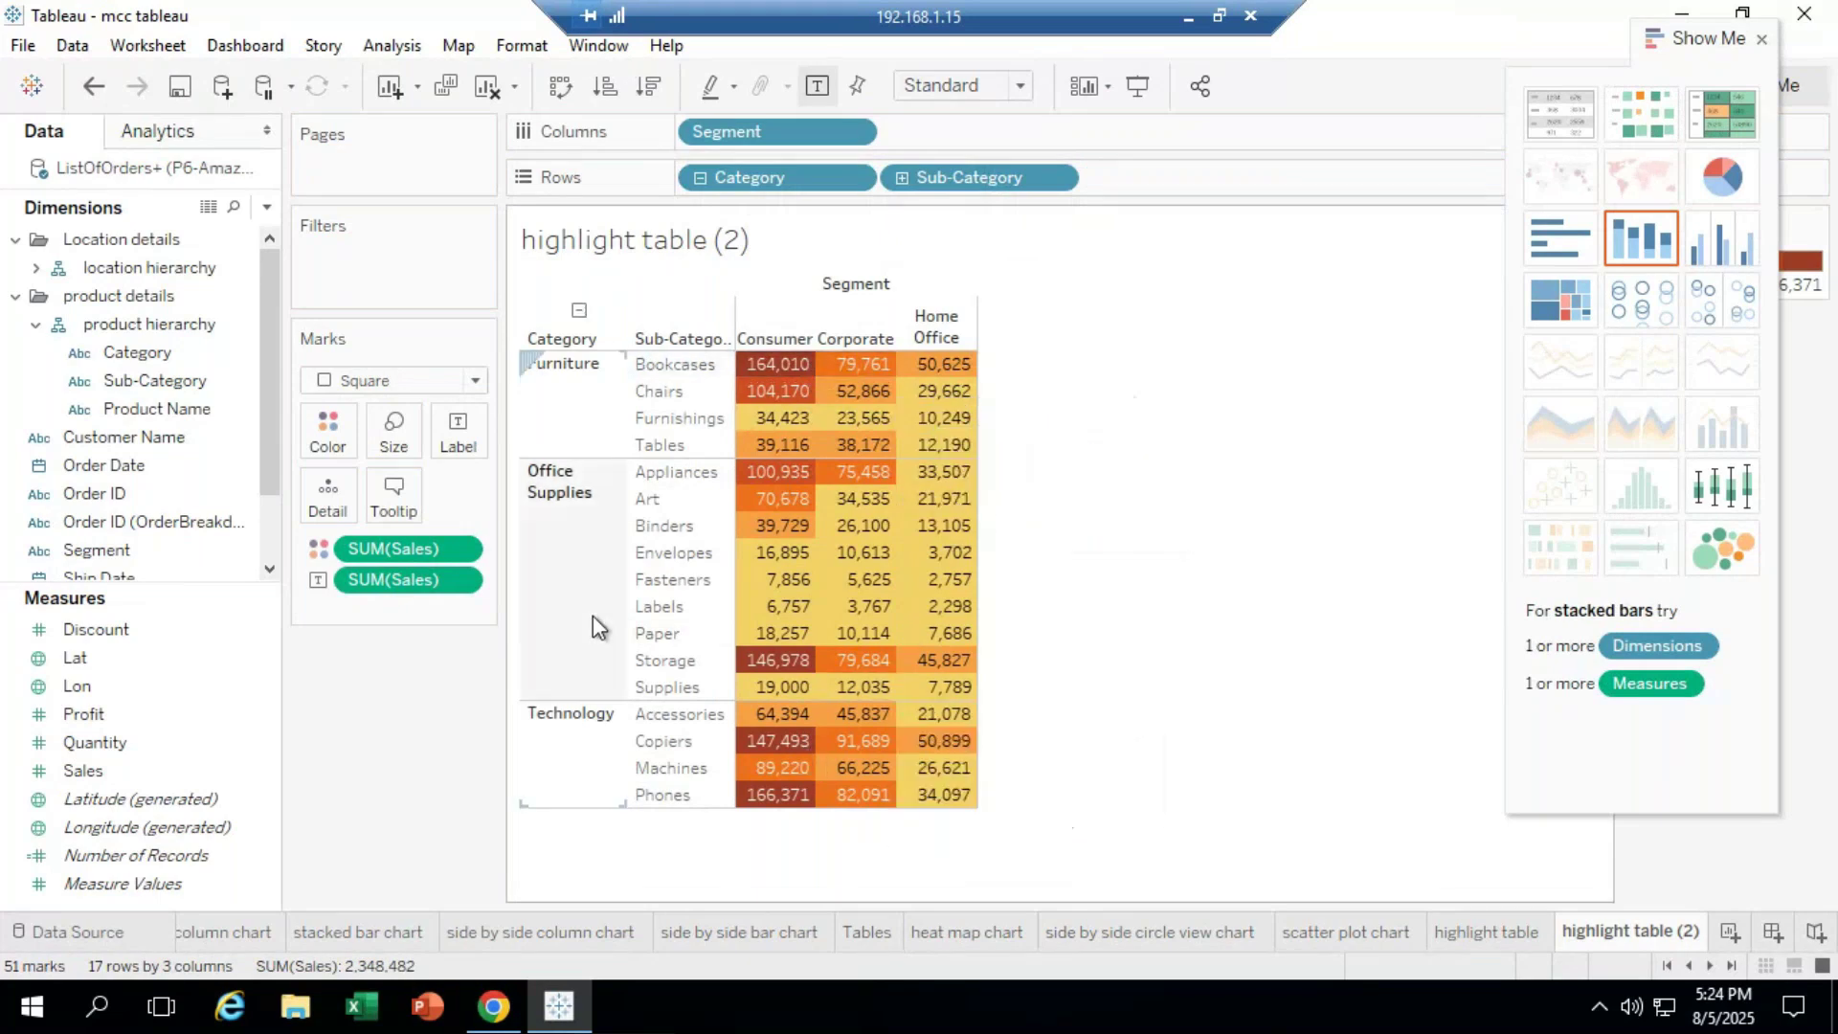
Step: Try the Fit Width, Fit Height and Entire View sizes on the highlight table and return it to Standard
click(963, 86)
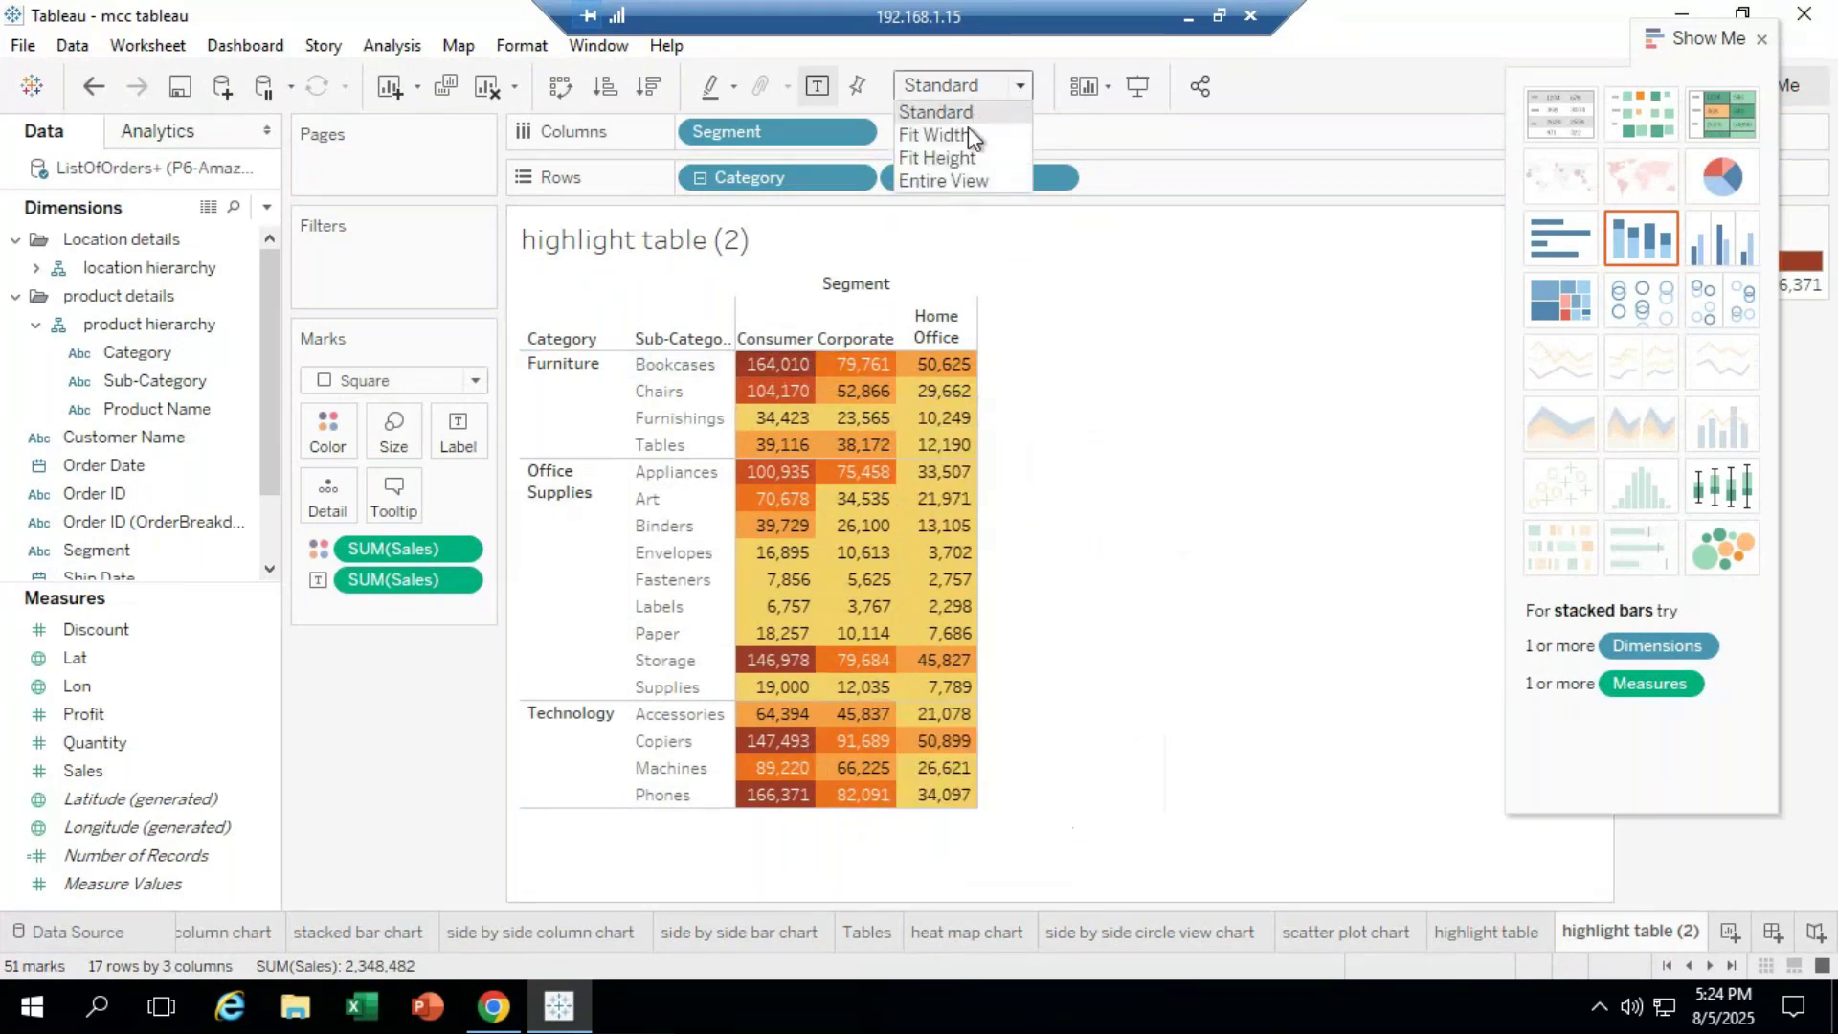
click(968, 134)
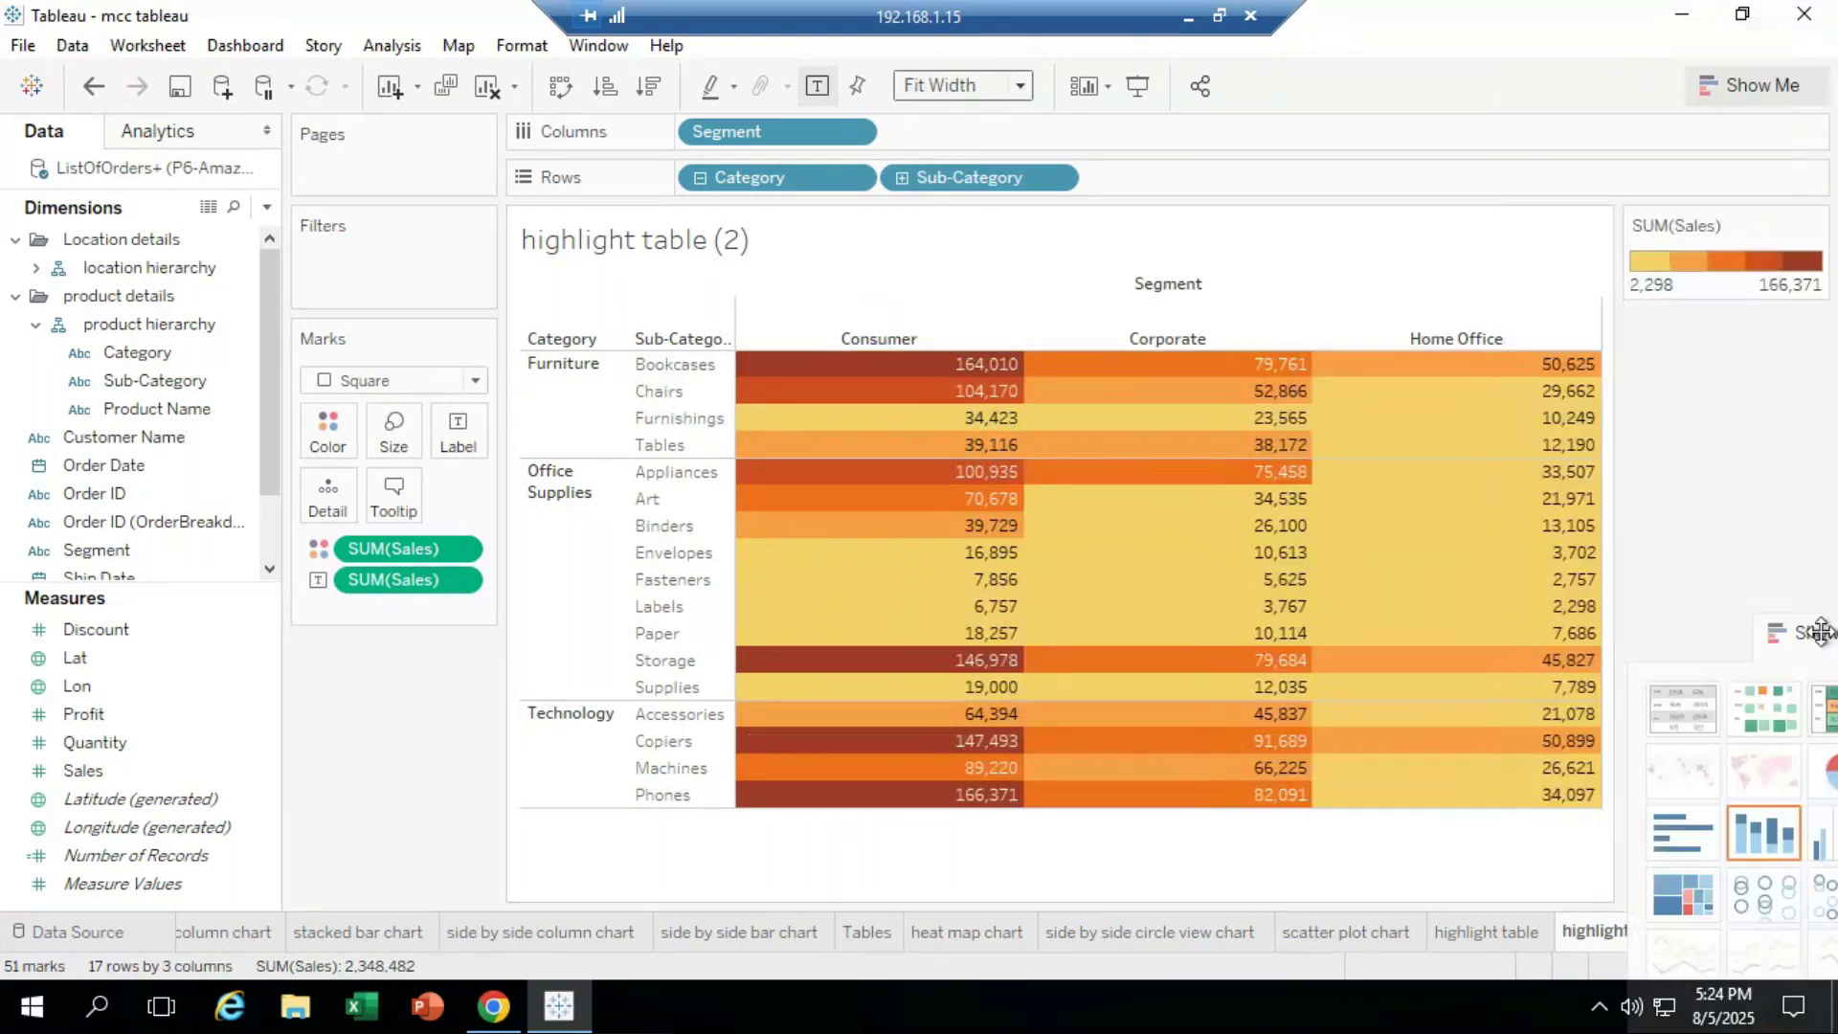
click(1018, 87)
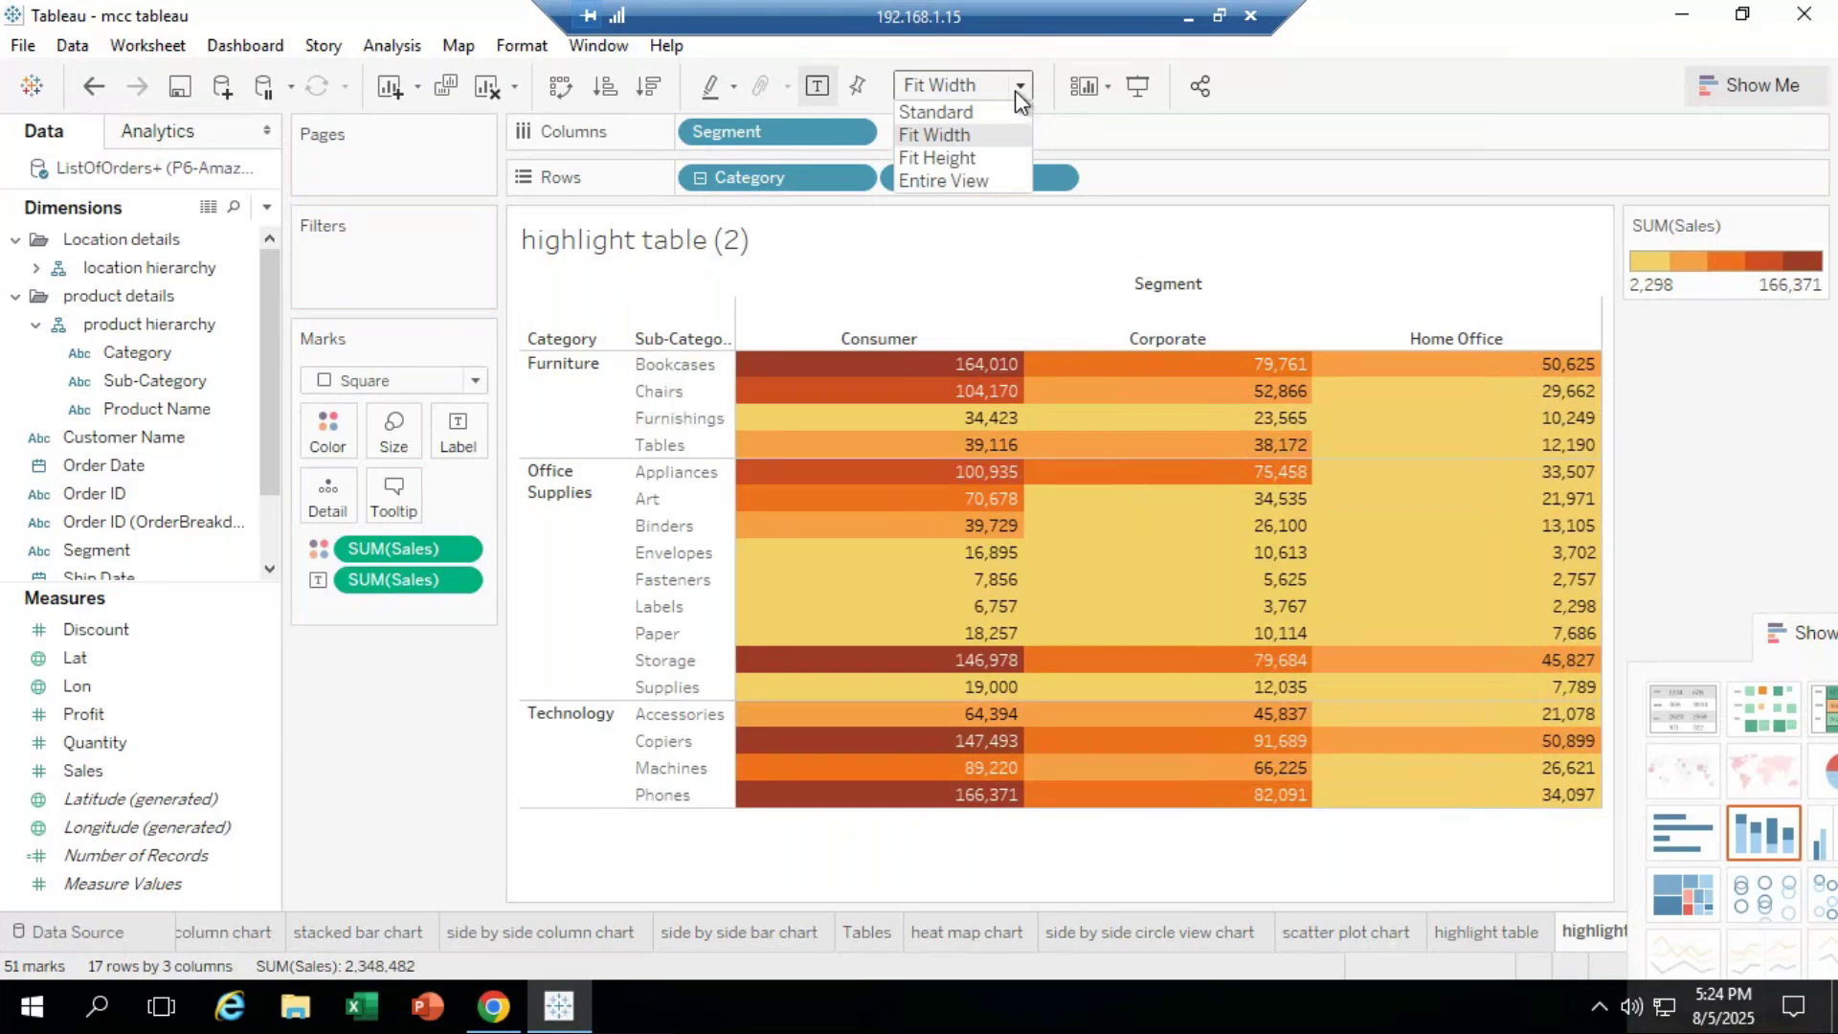
click(938, 157)
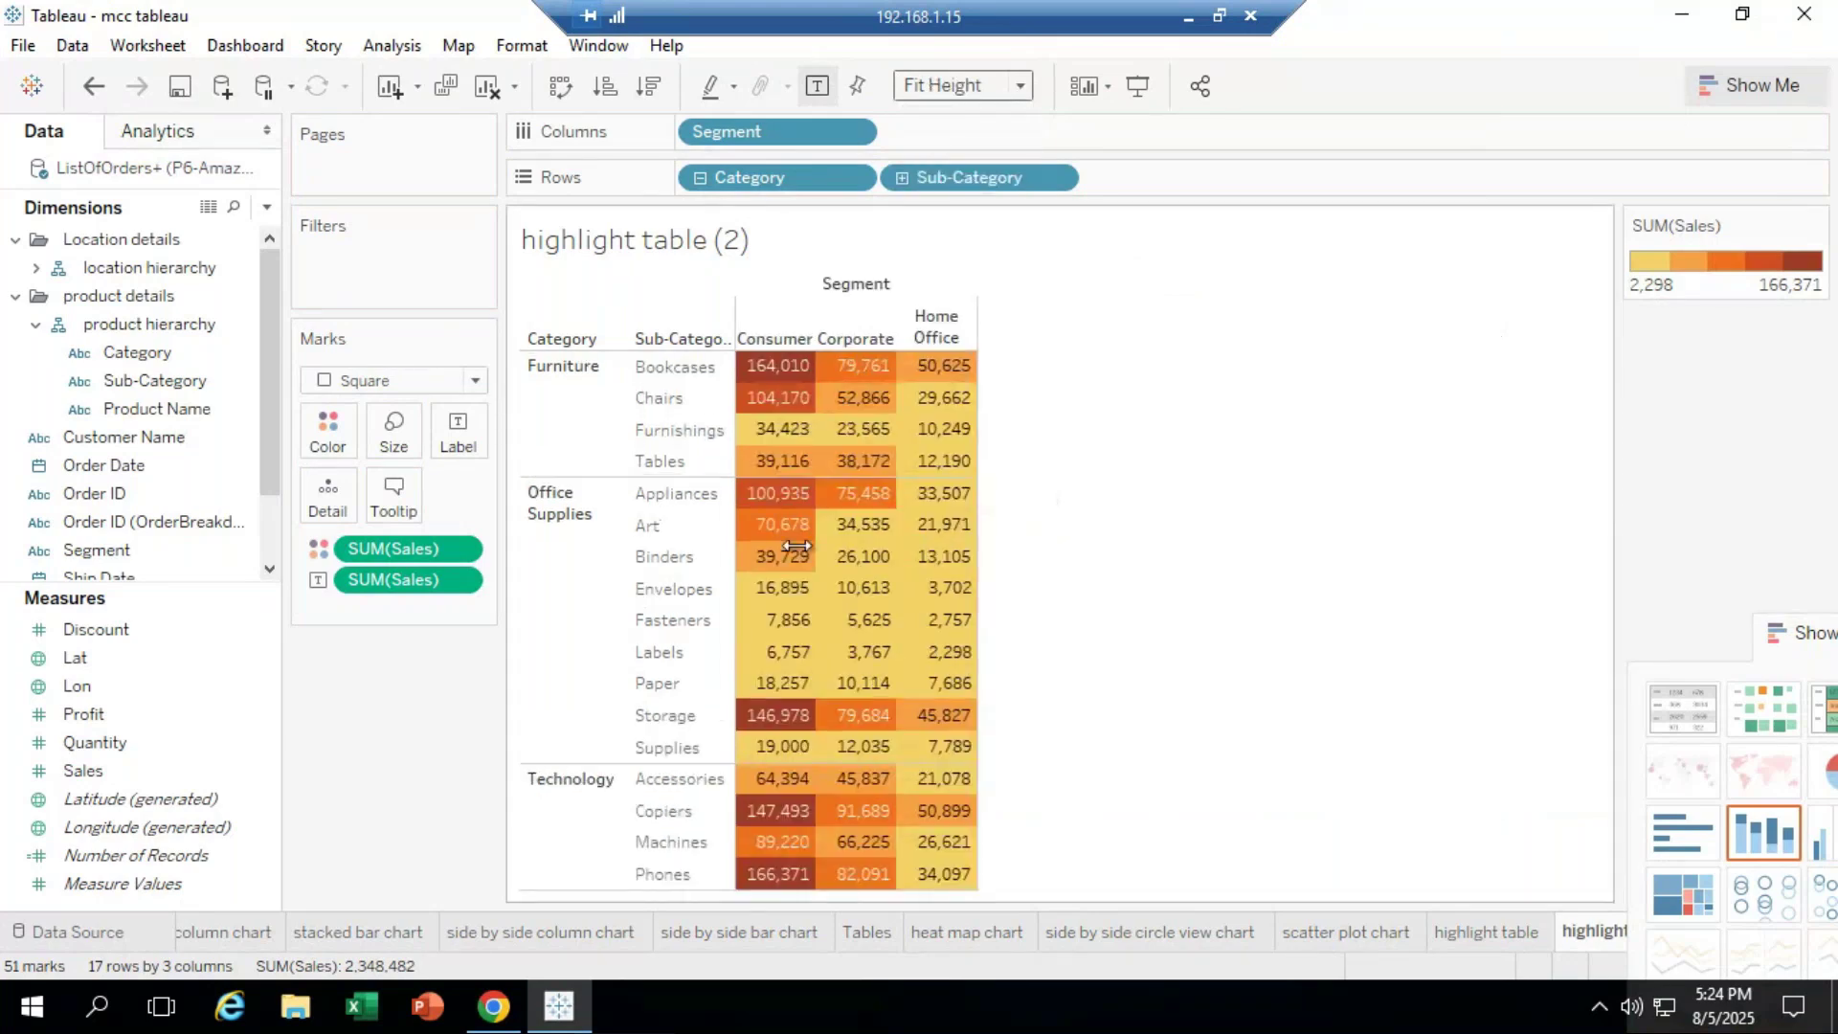
click(1023, 91)
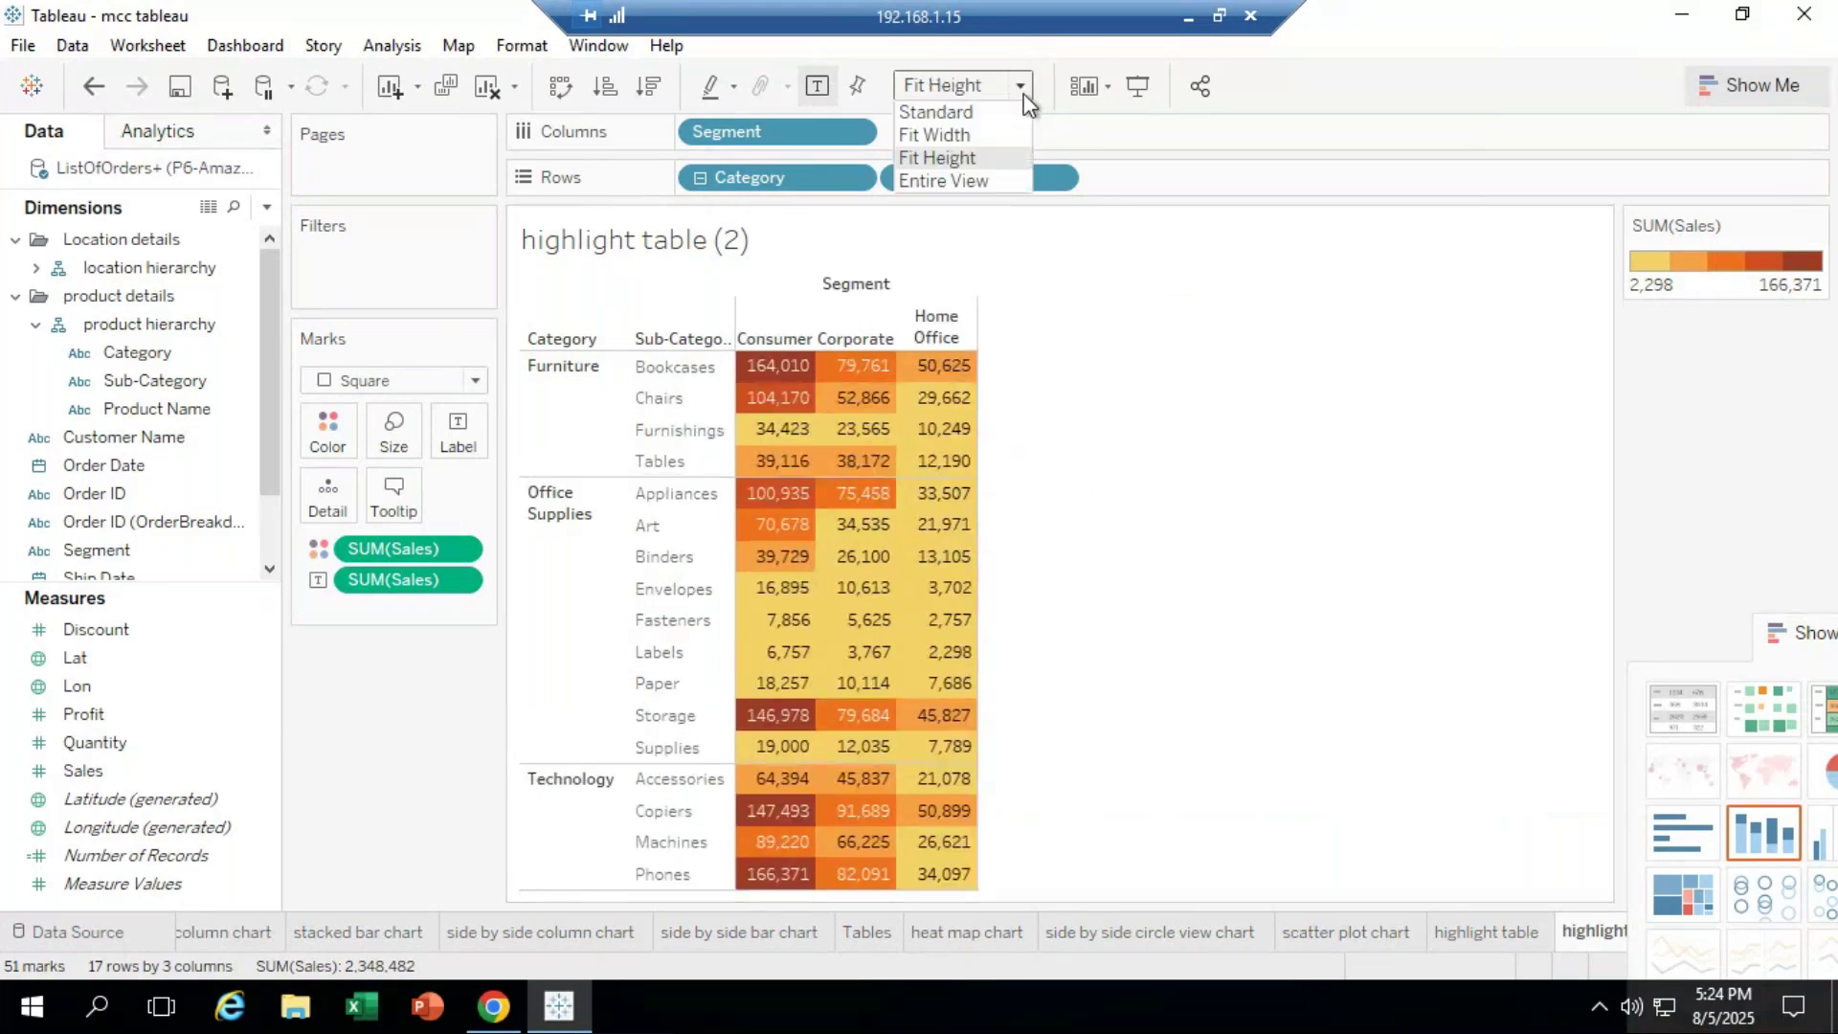
click(957, 181)
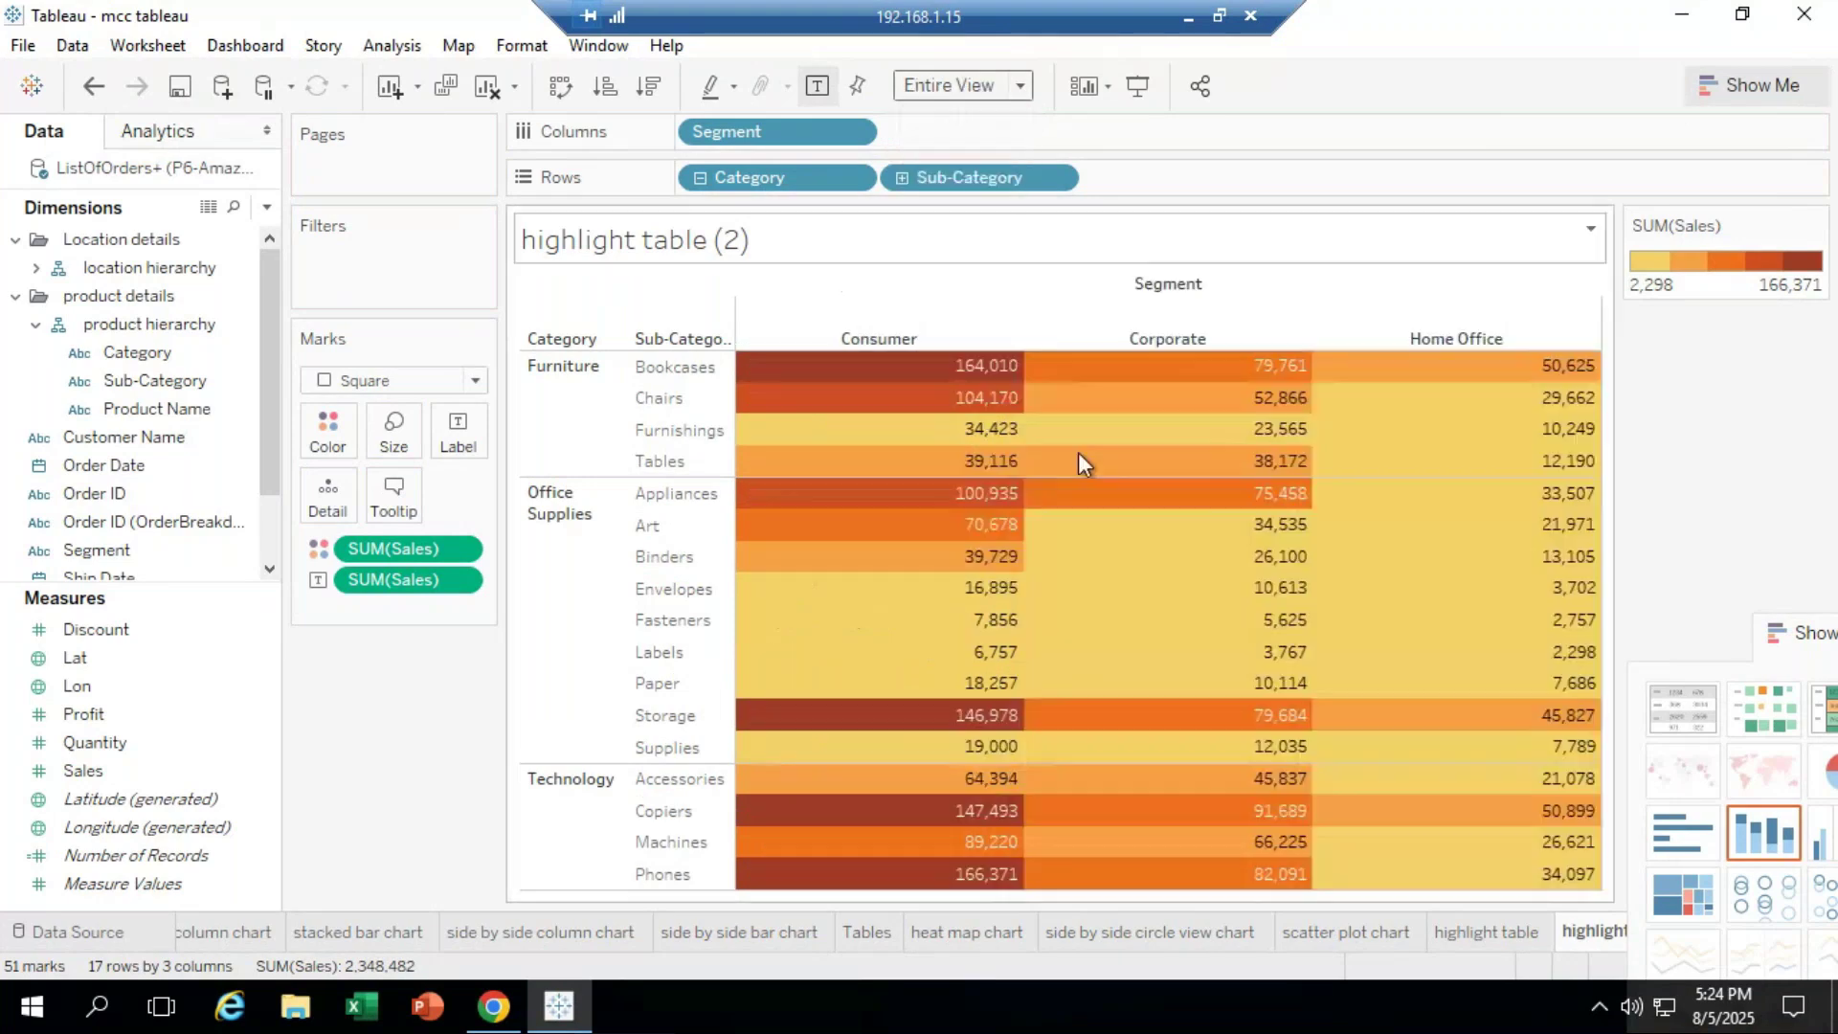
click(1023, 91)
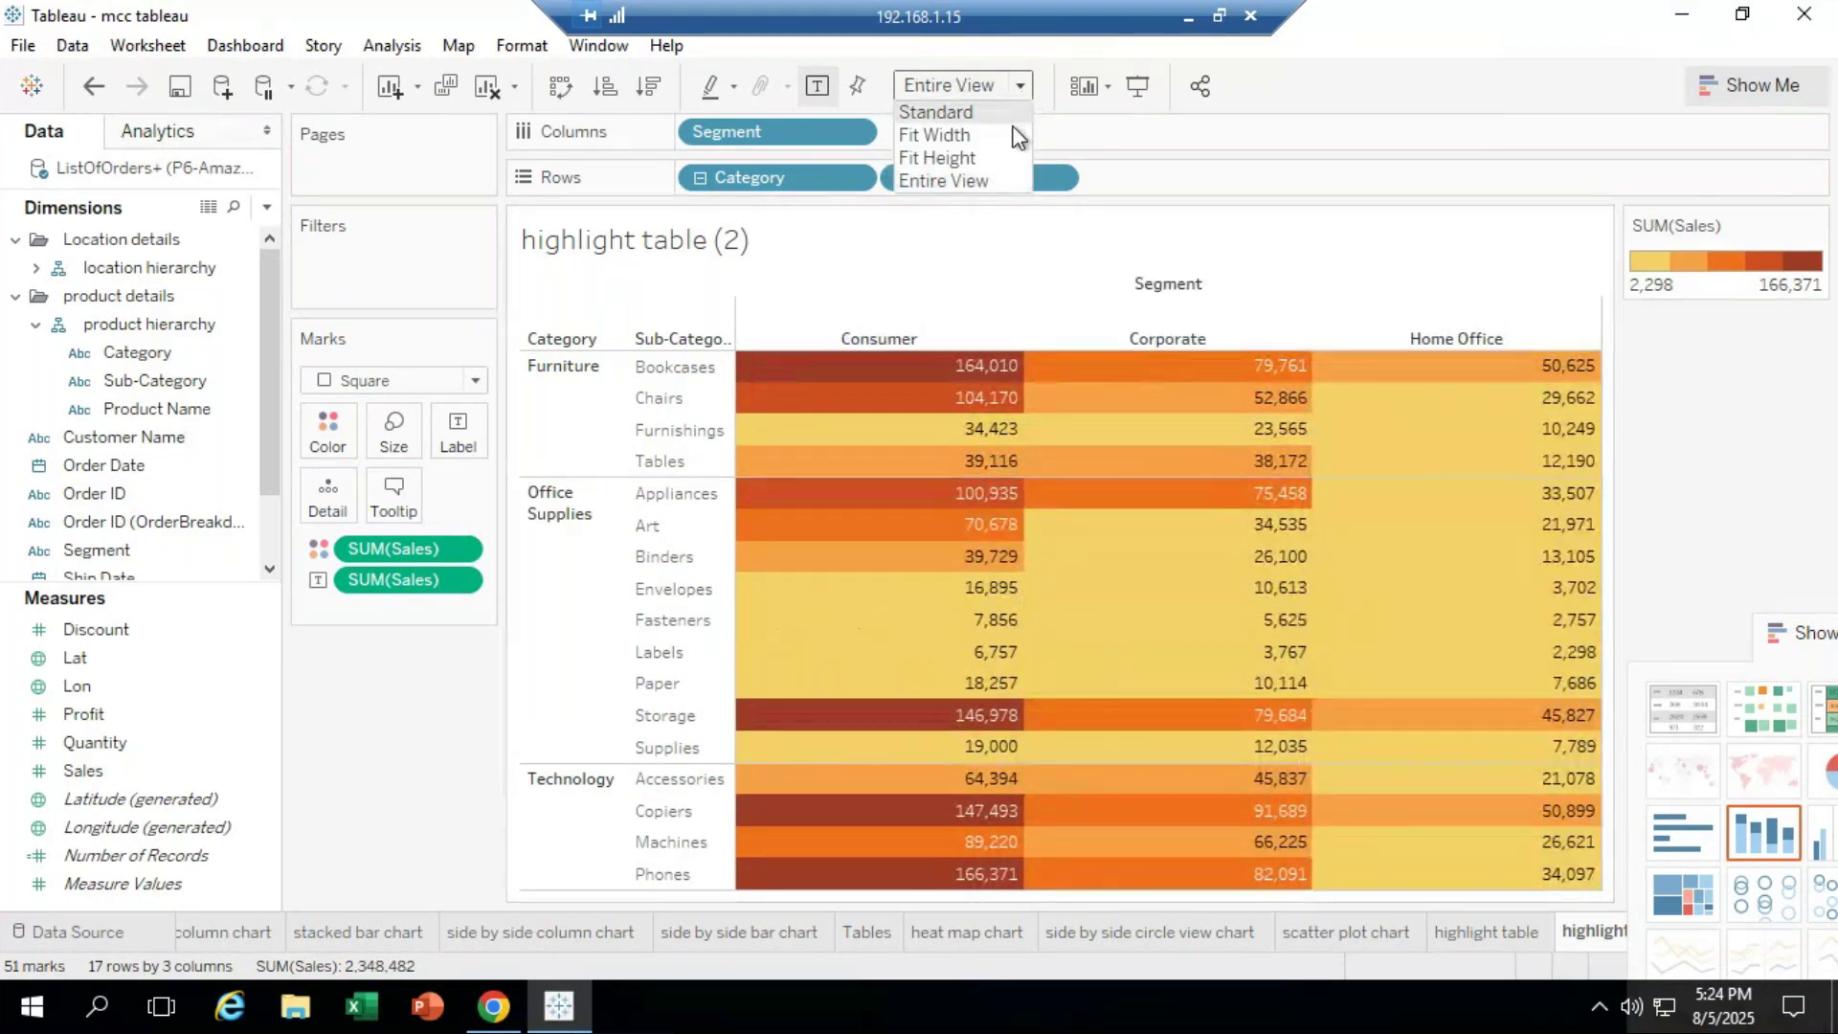
click(998, 181)
click(1022, 85)
click(1015, 156)
click(976, 88)
click(974, 111)
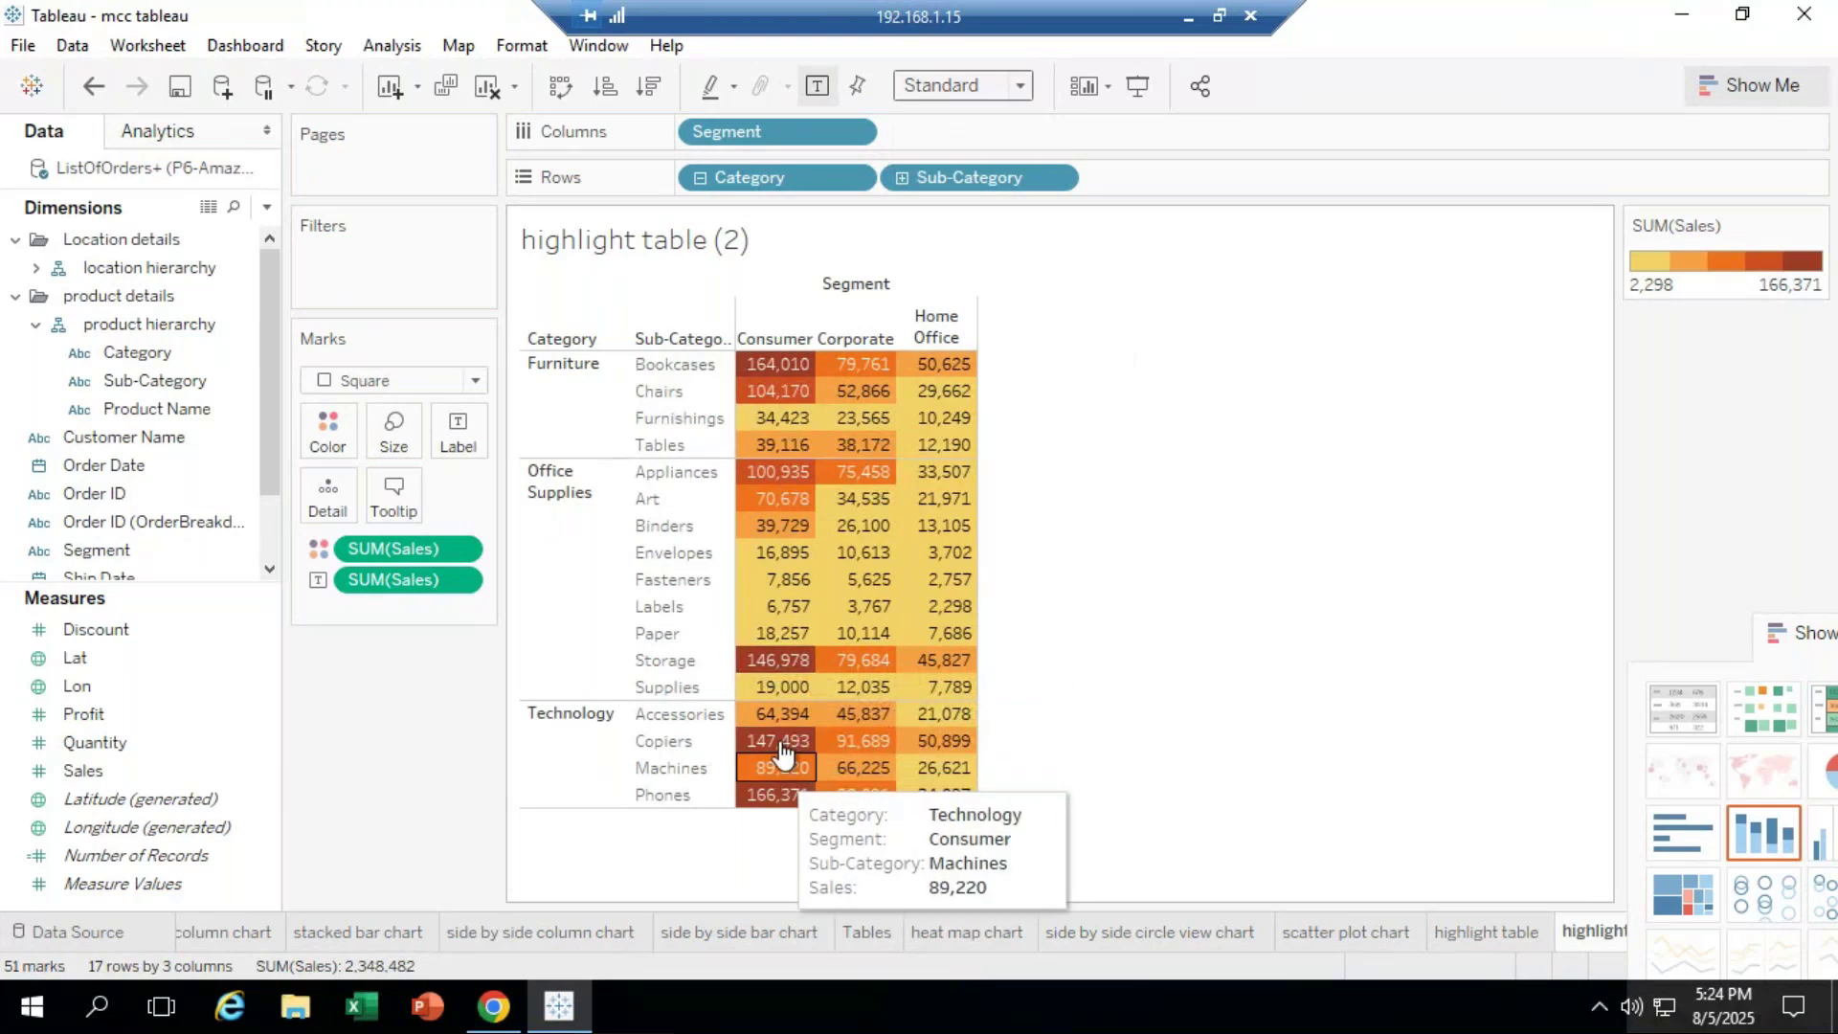
Step: Cycle the sub-category sort on Consumer sales through descending and ascending and clear it, magnifying the screen to 200%
mouse_move(789, 713)
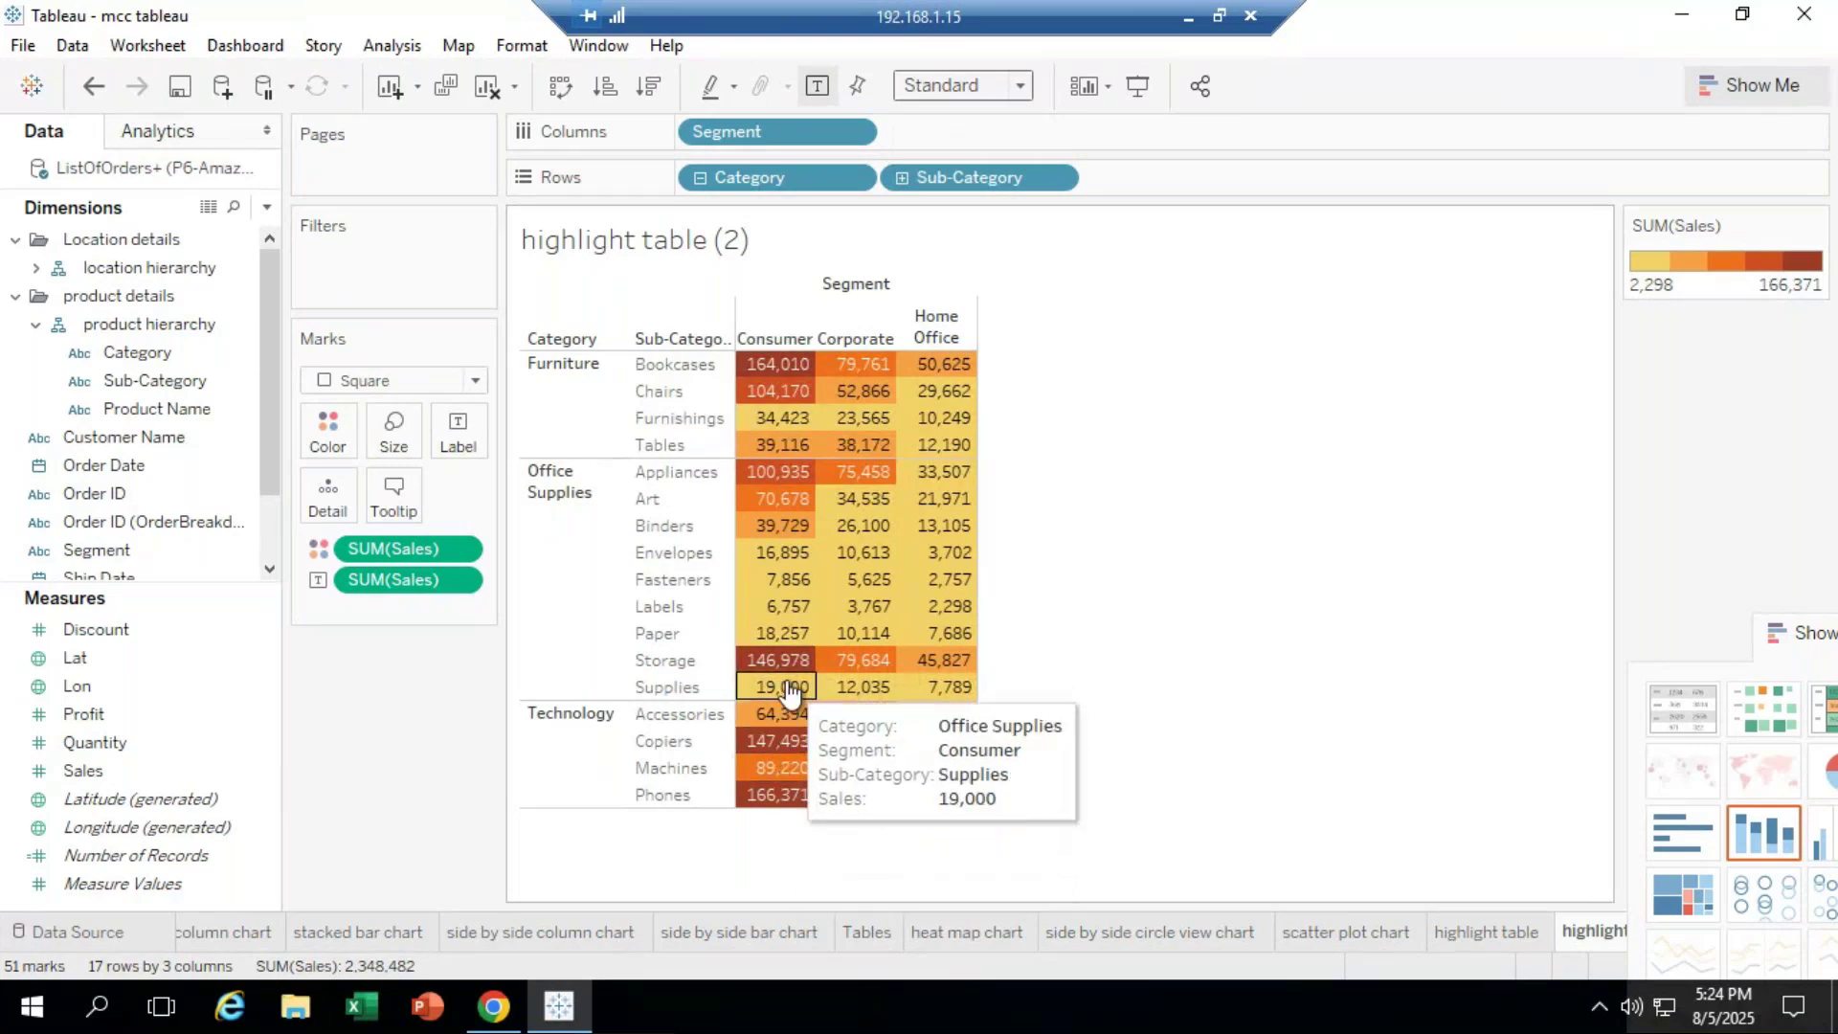
mouse_move(829, 663)
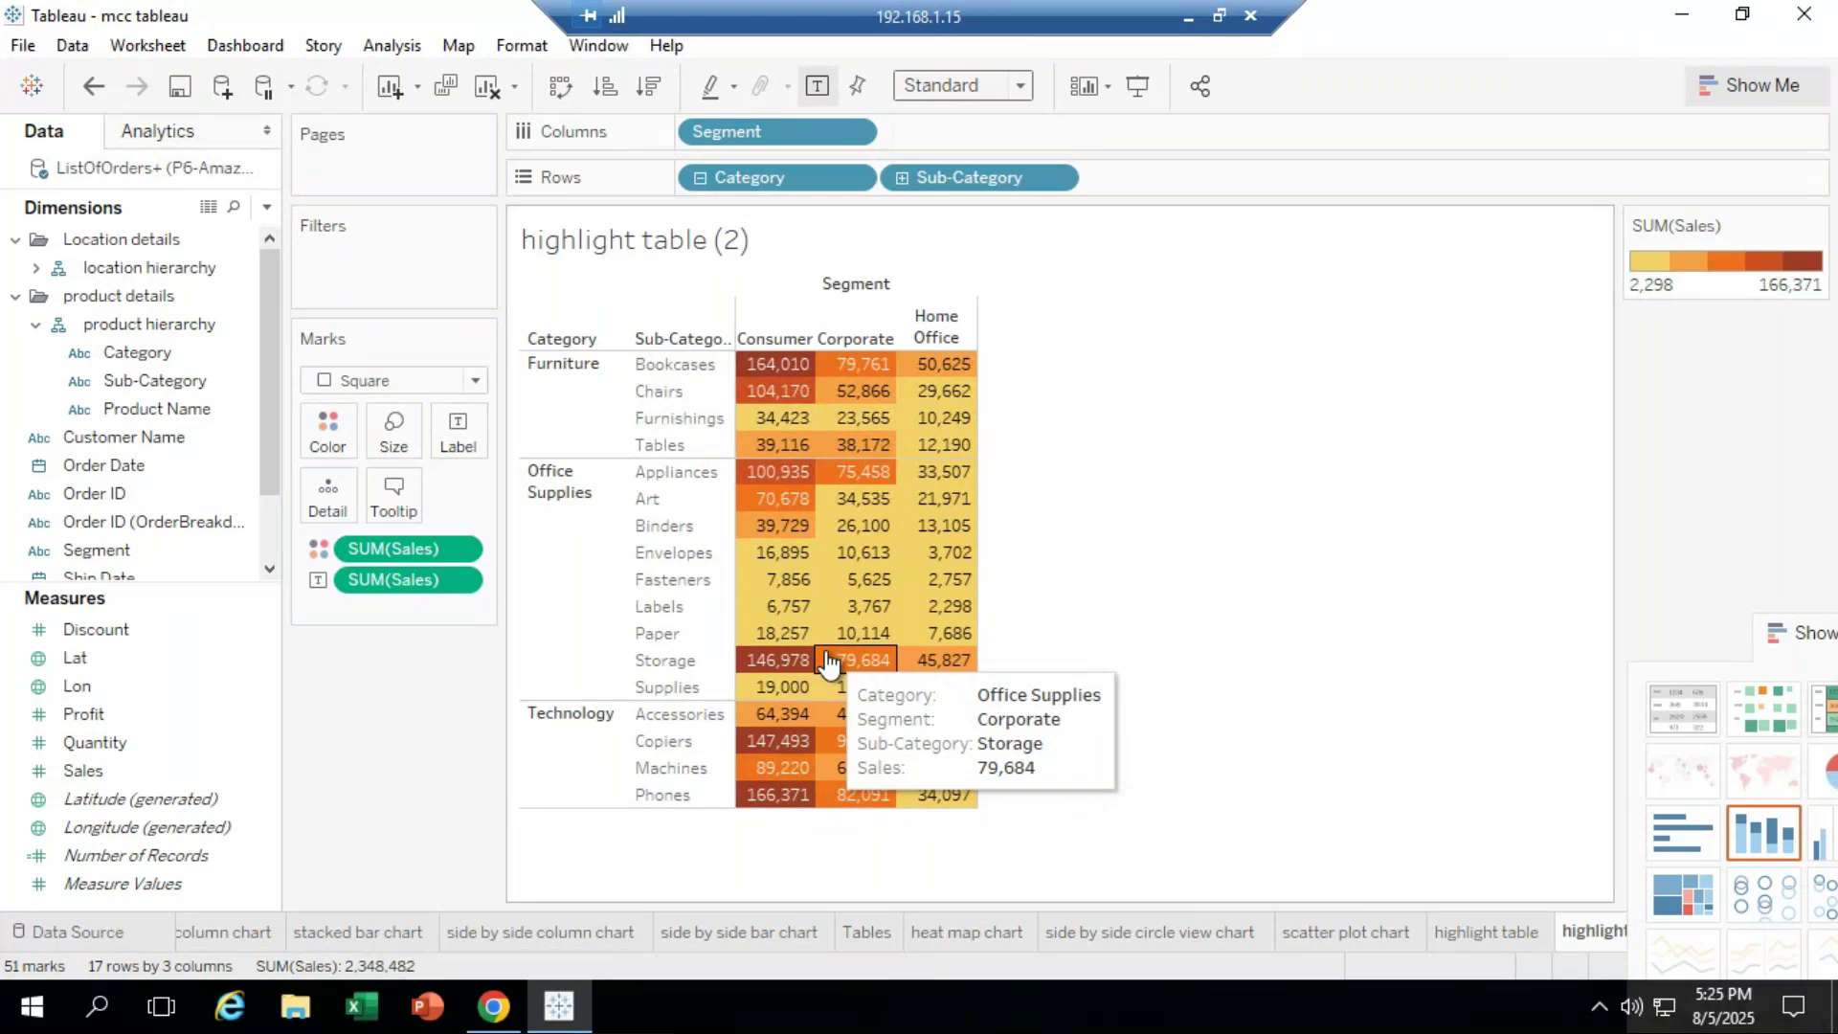
click(802, 339)
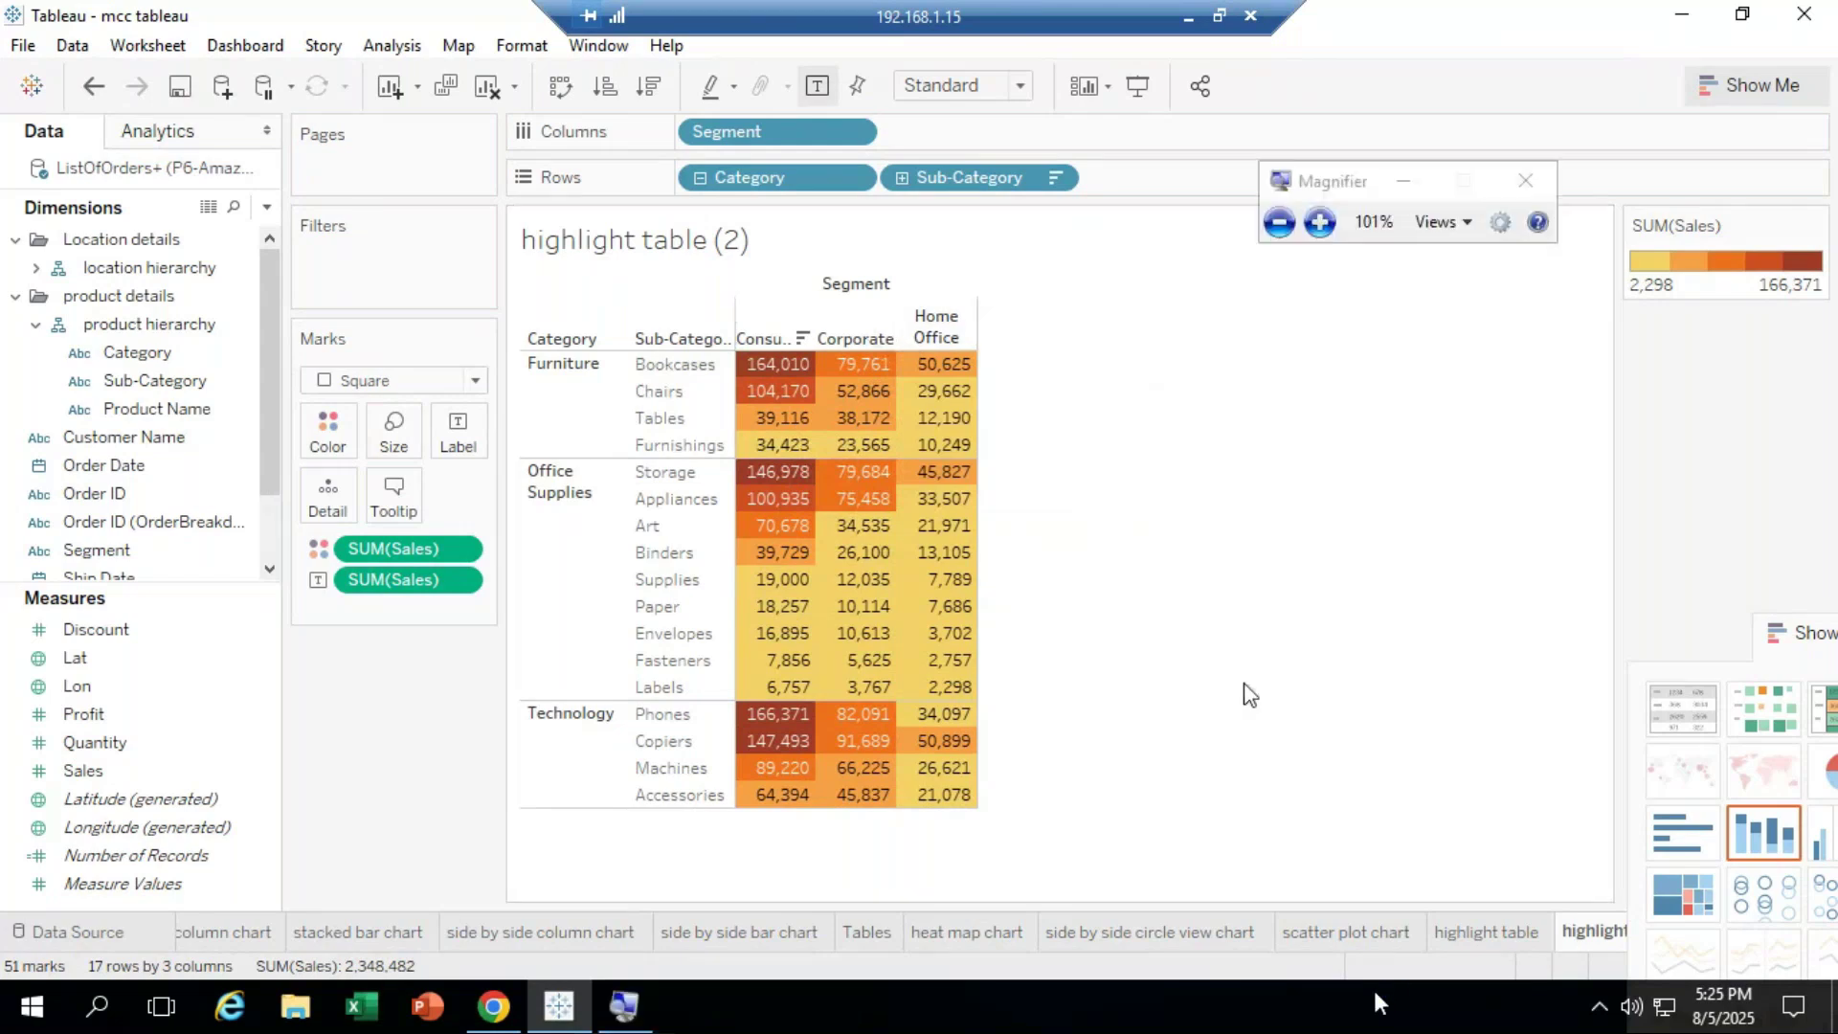
click(1319, 222)
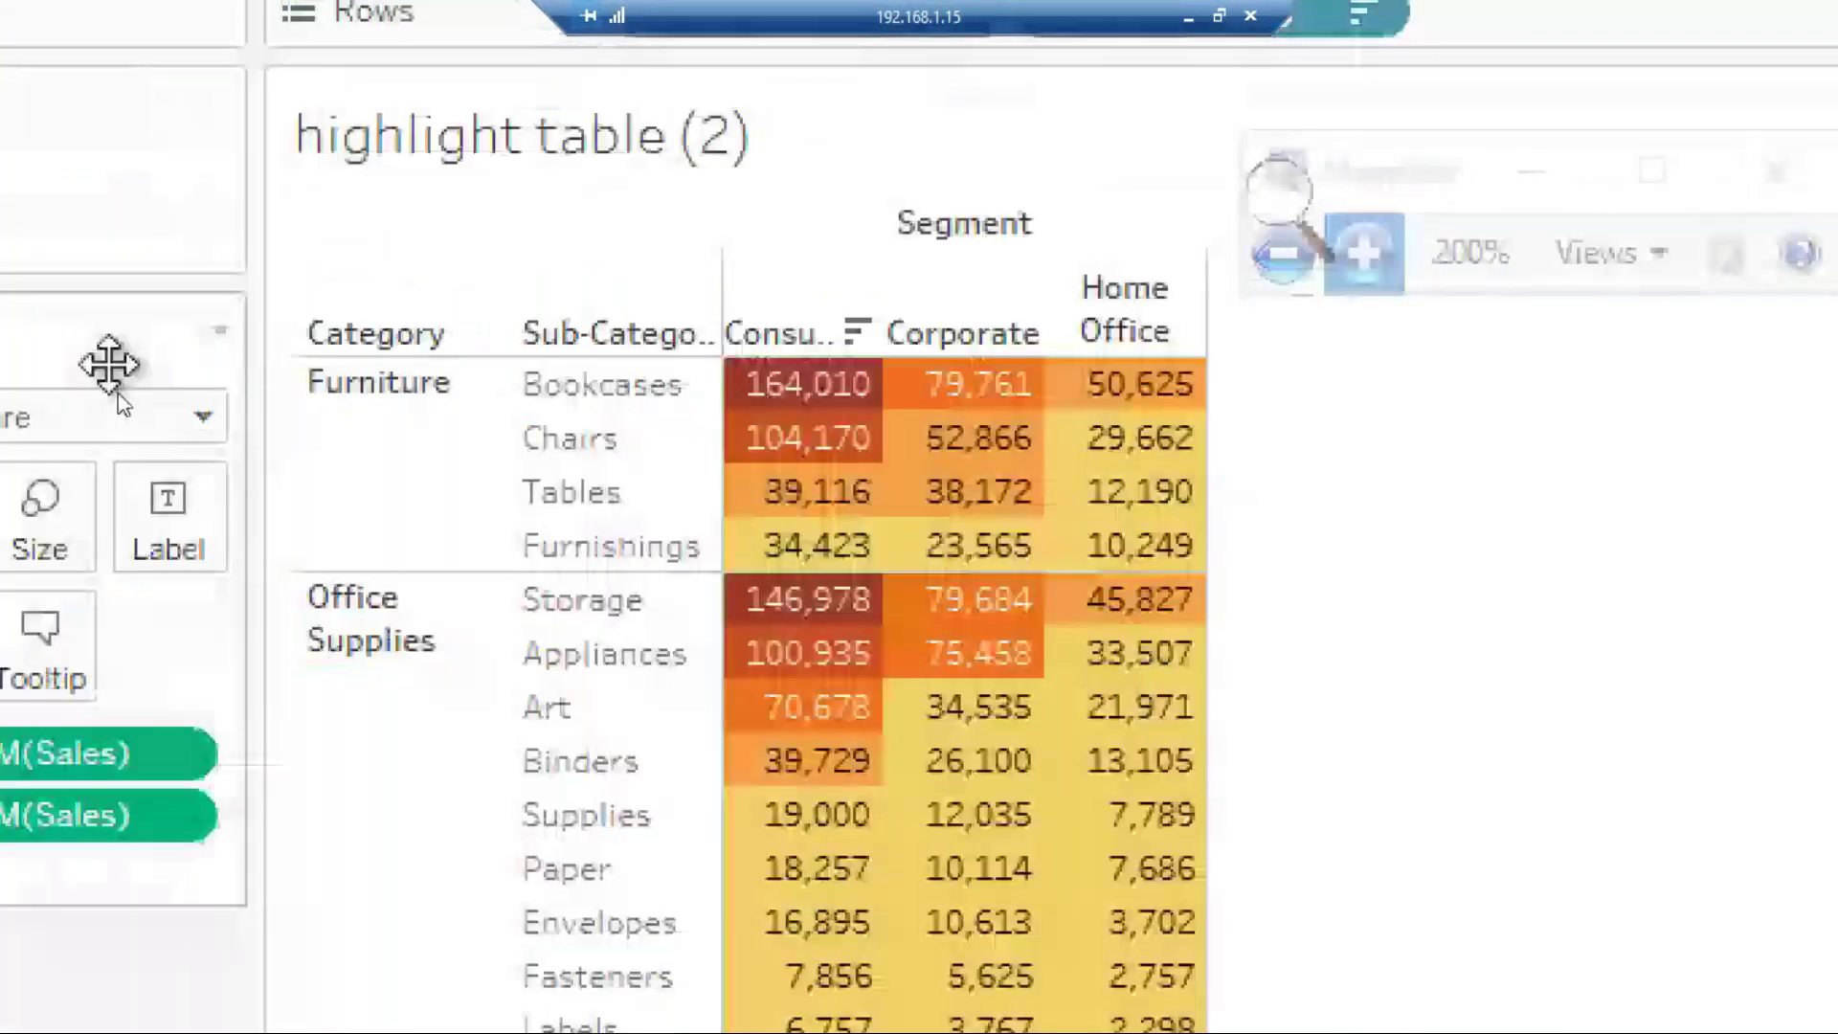
click(859, 337)
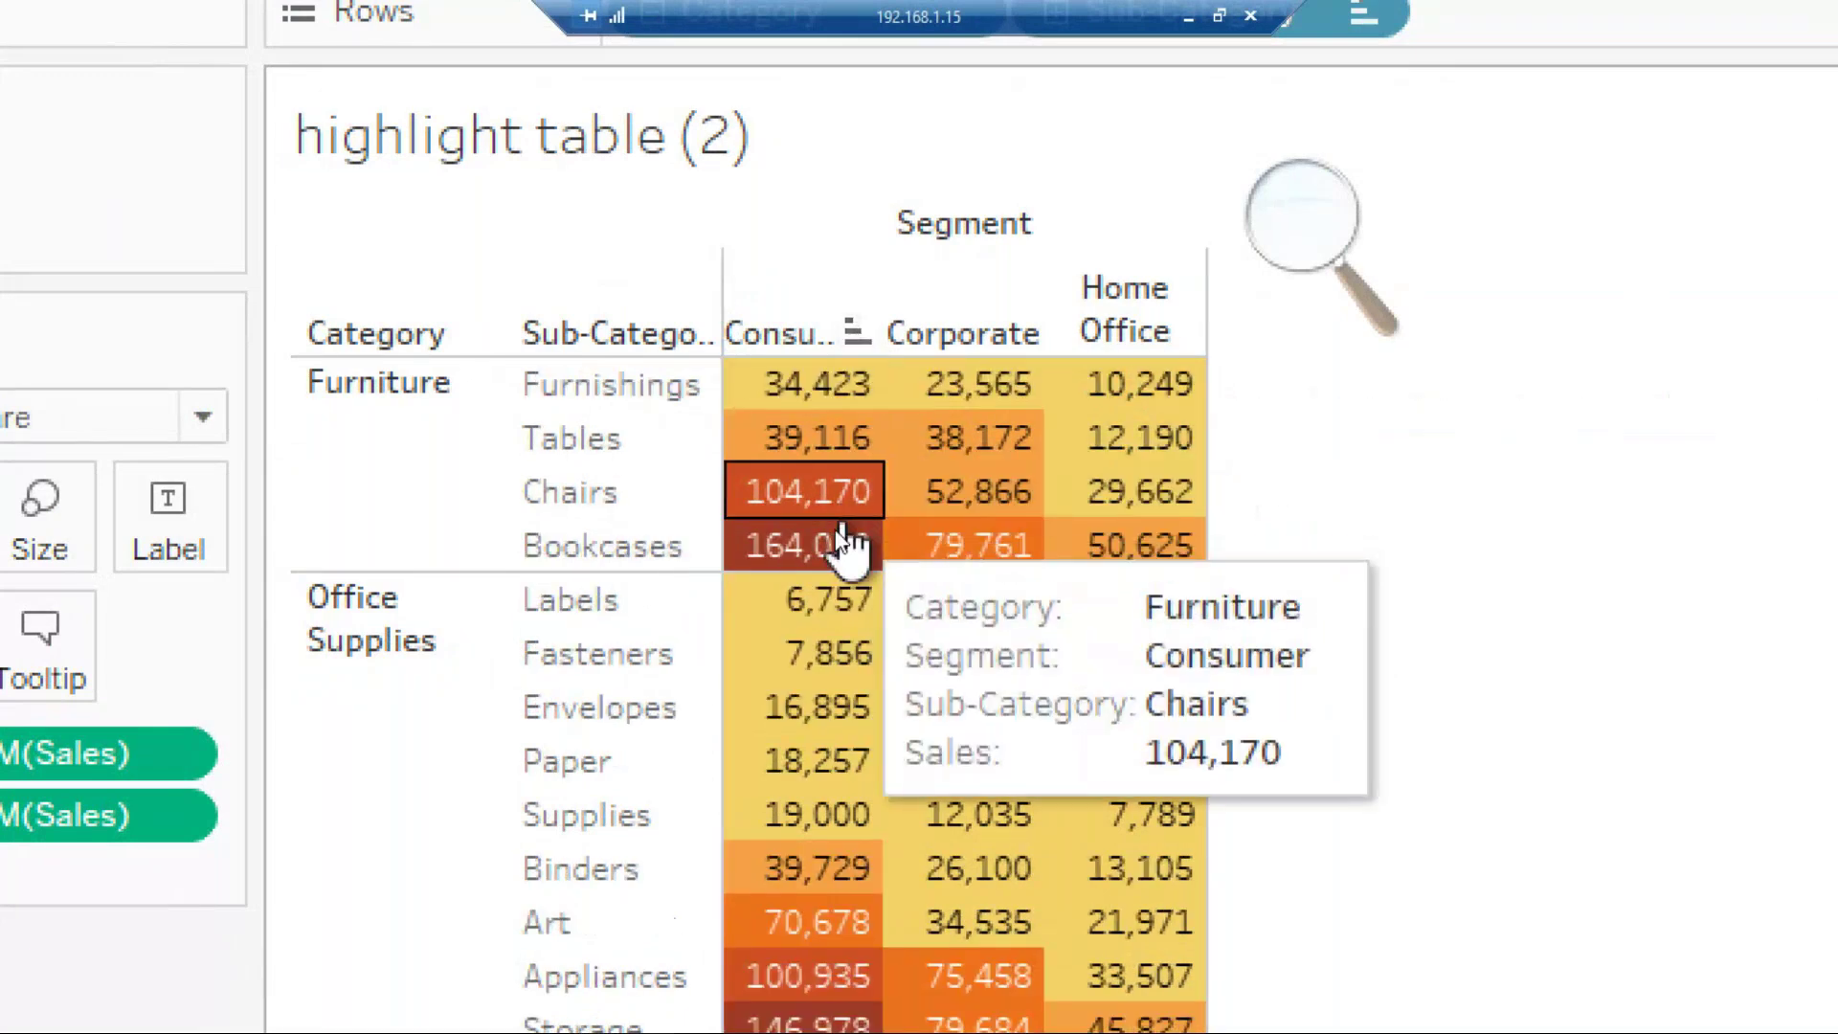
click(858, 336)
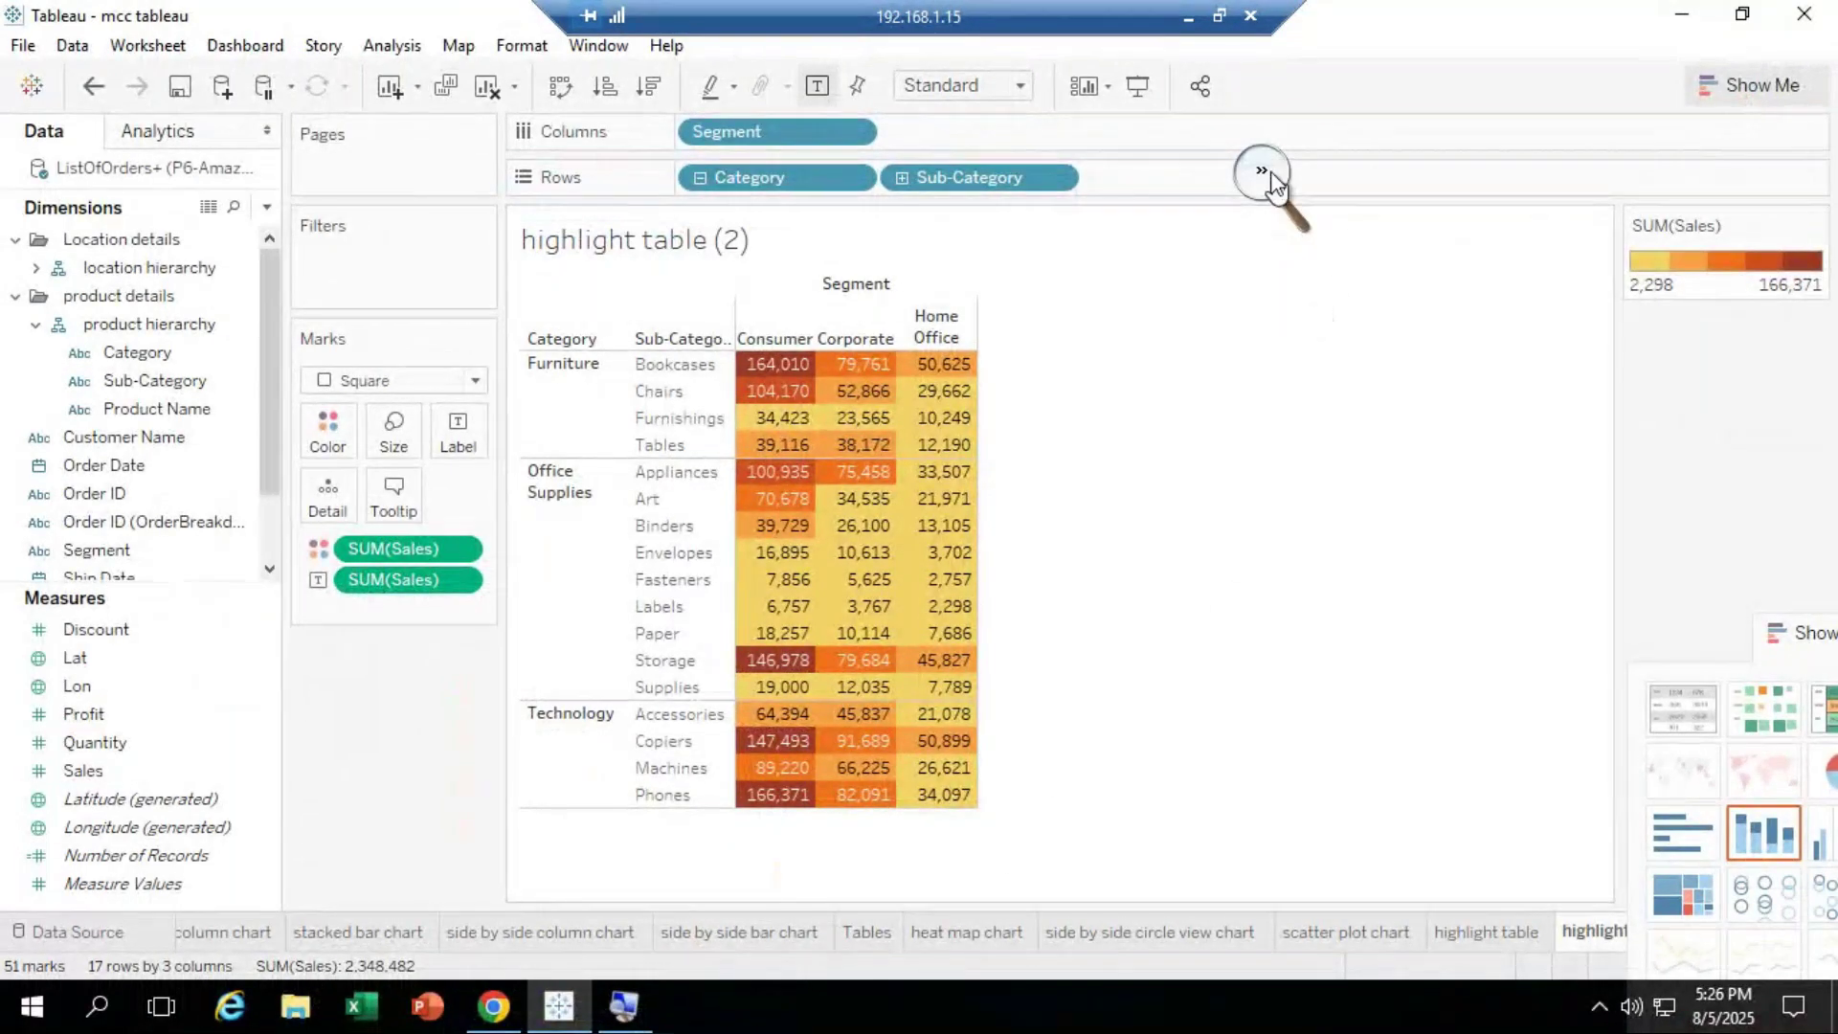
Step: Minimise the Magnifier and compare the highlight table sheet with highlight table (2), moving the Show Me chart list out of the way
click(1265, 174)
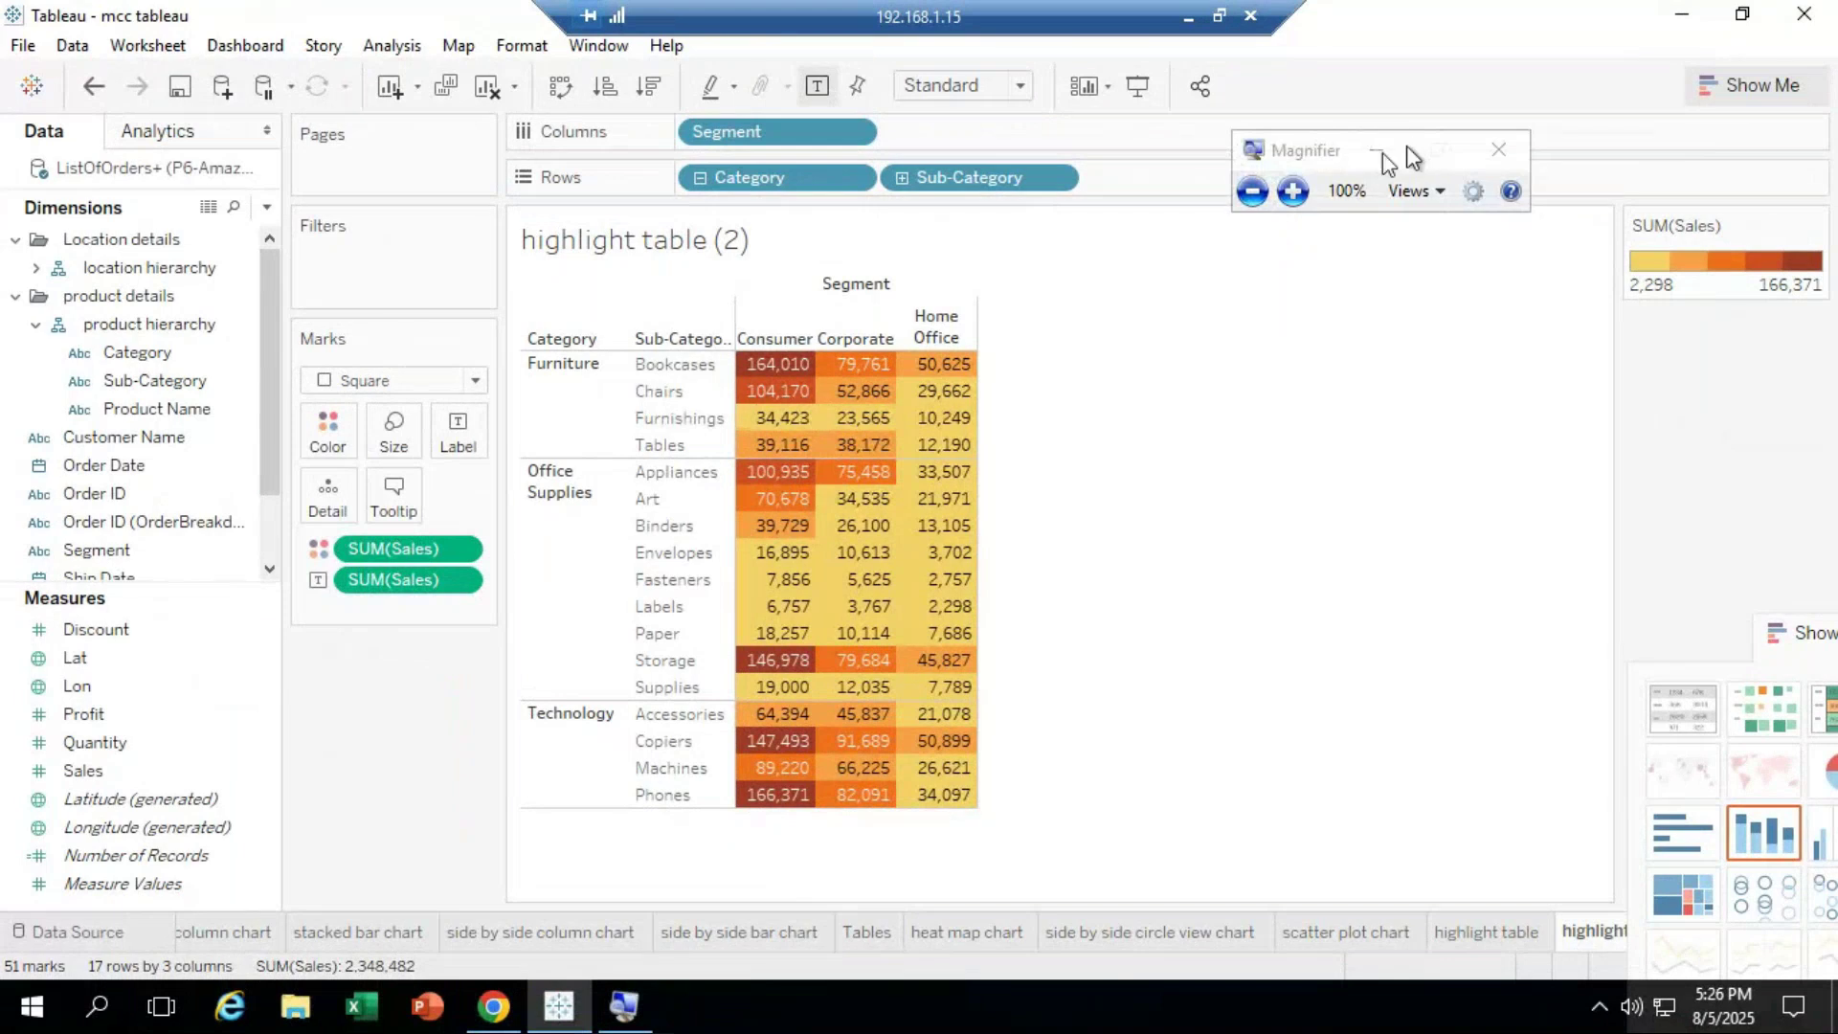
click(1365, 155)
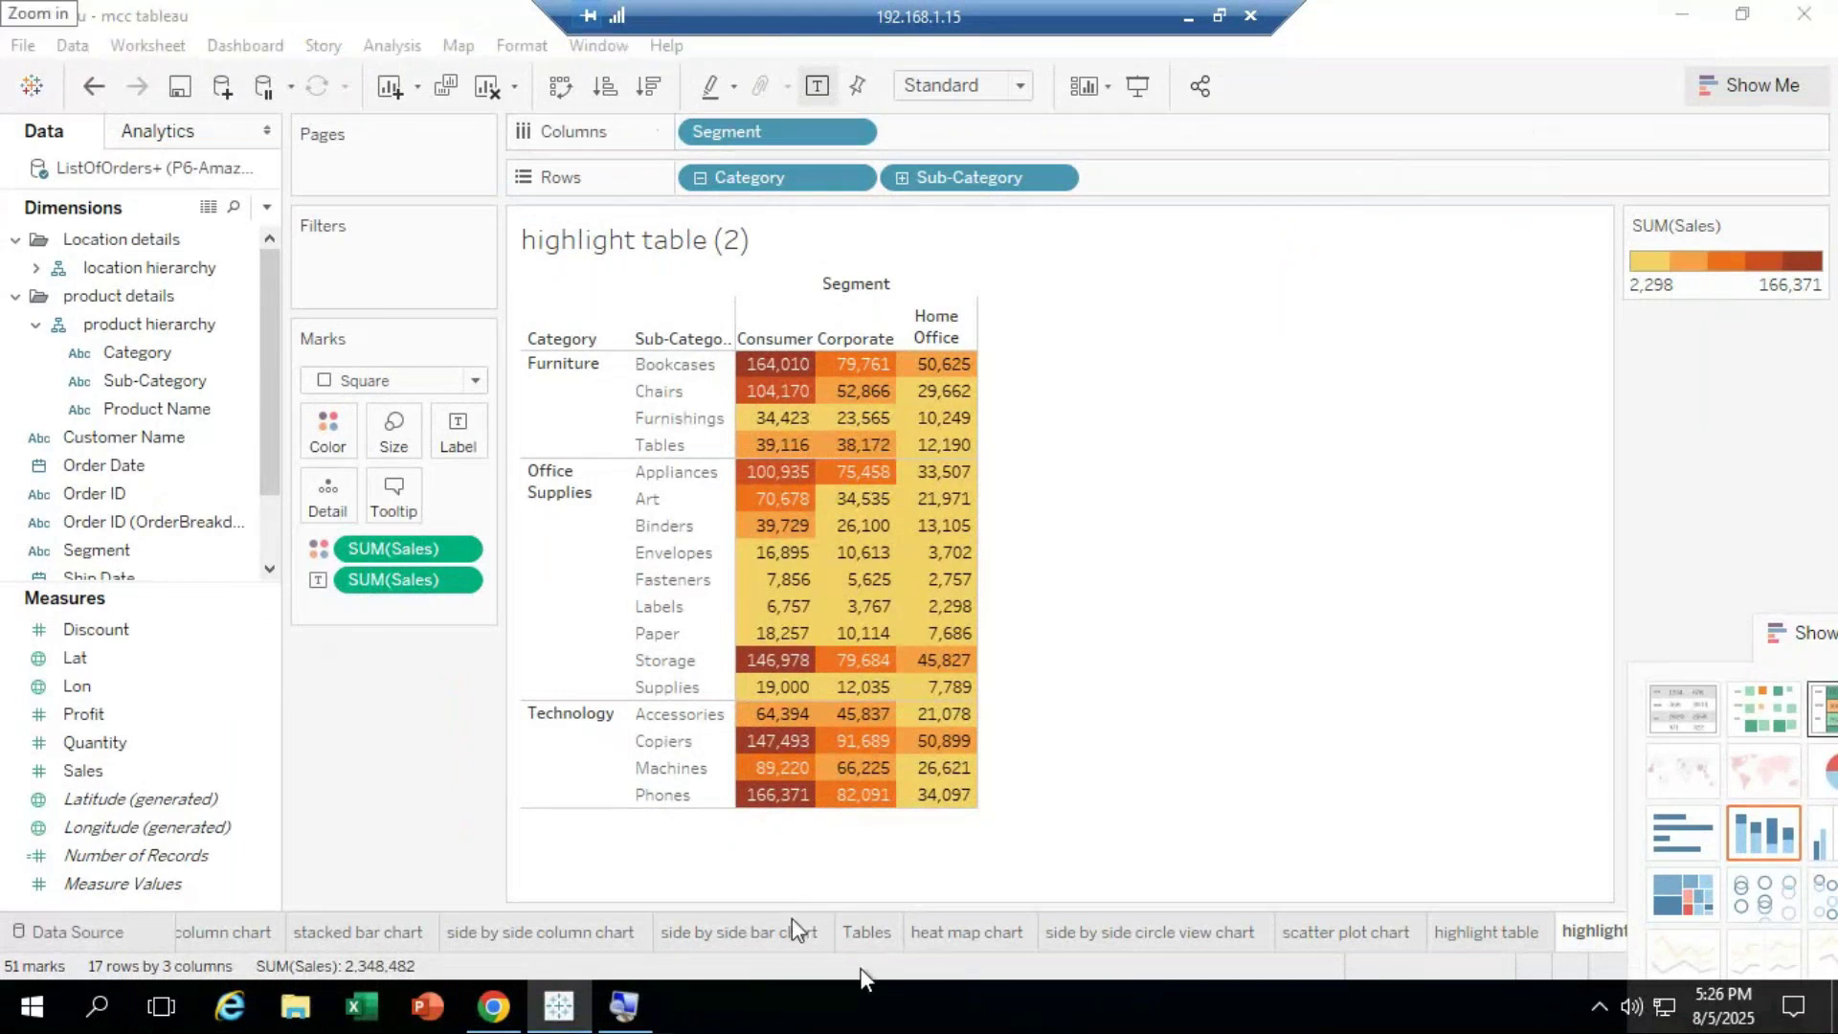
drag(1806, 636, 1675, 65)
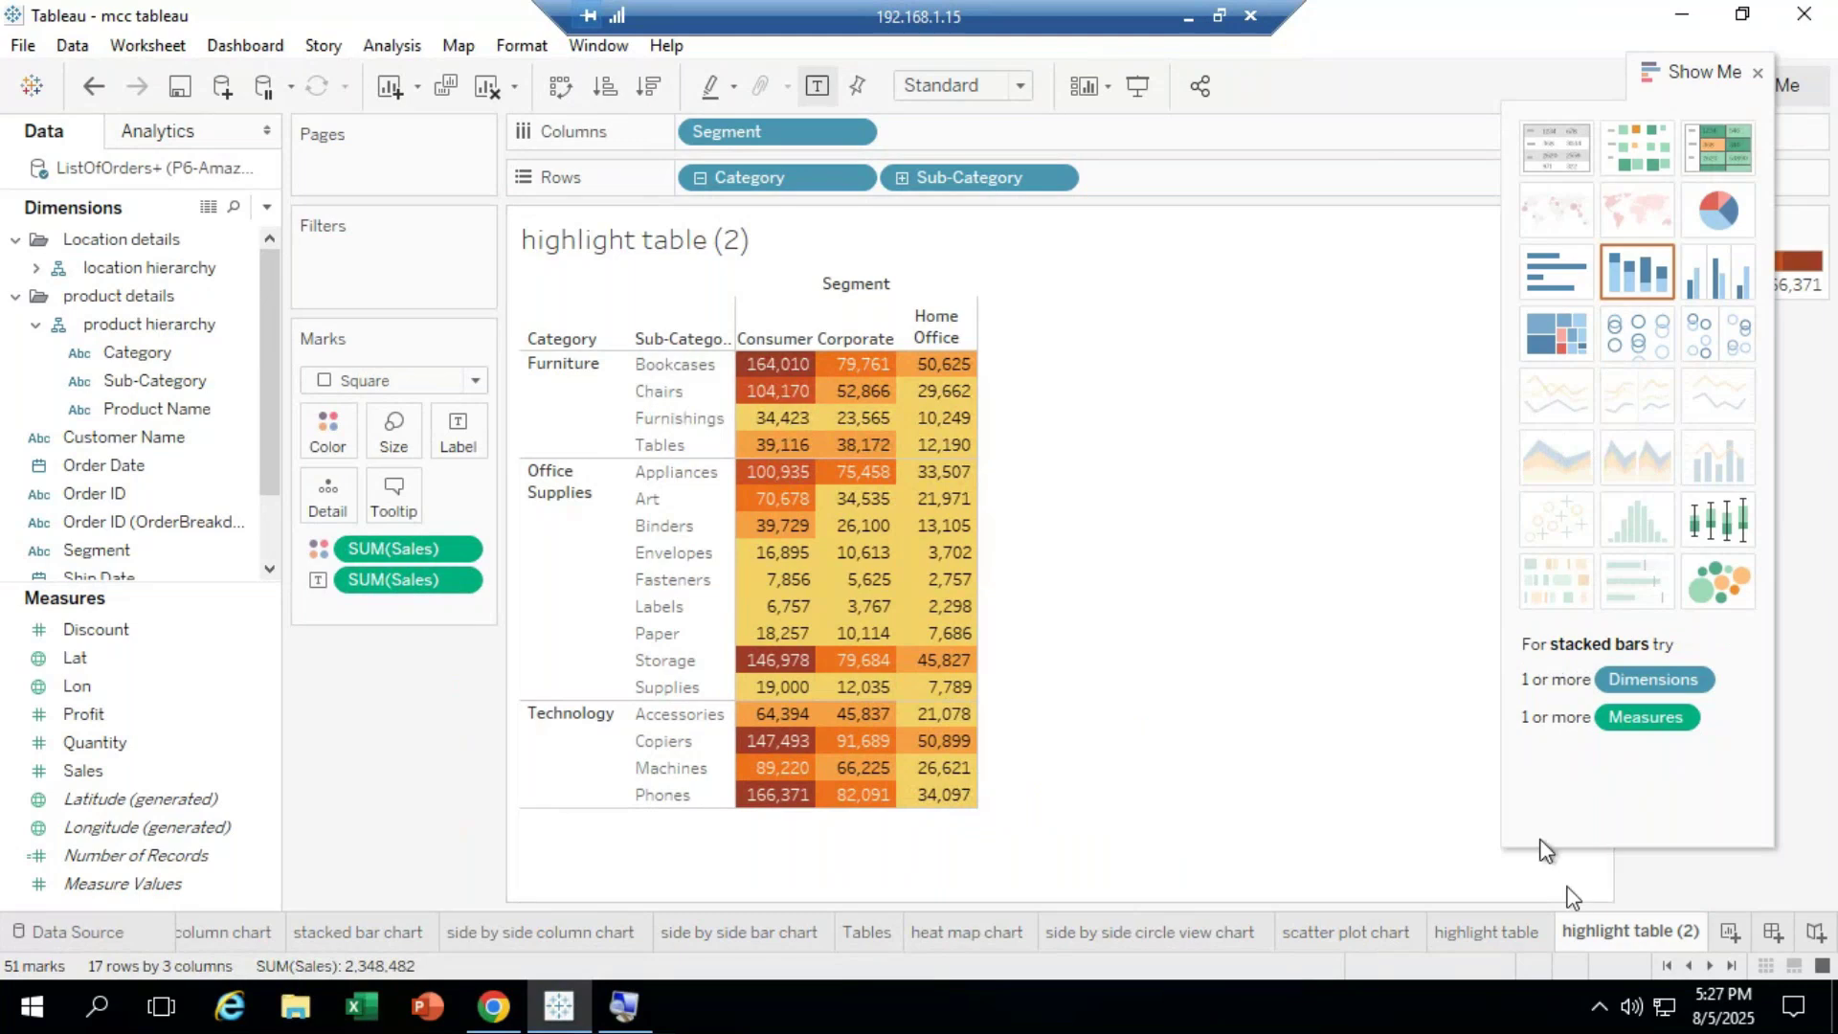
click(1513, 928)
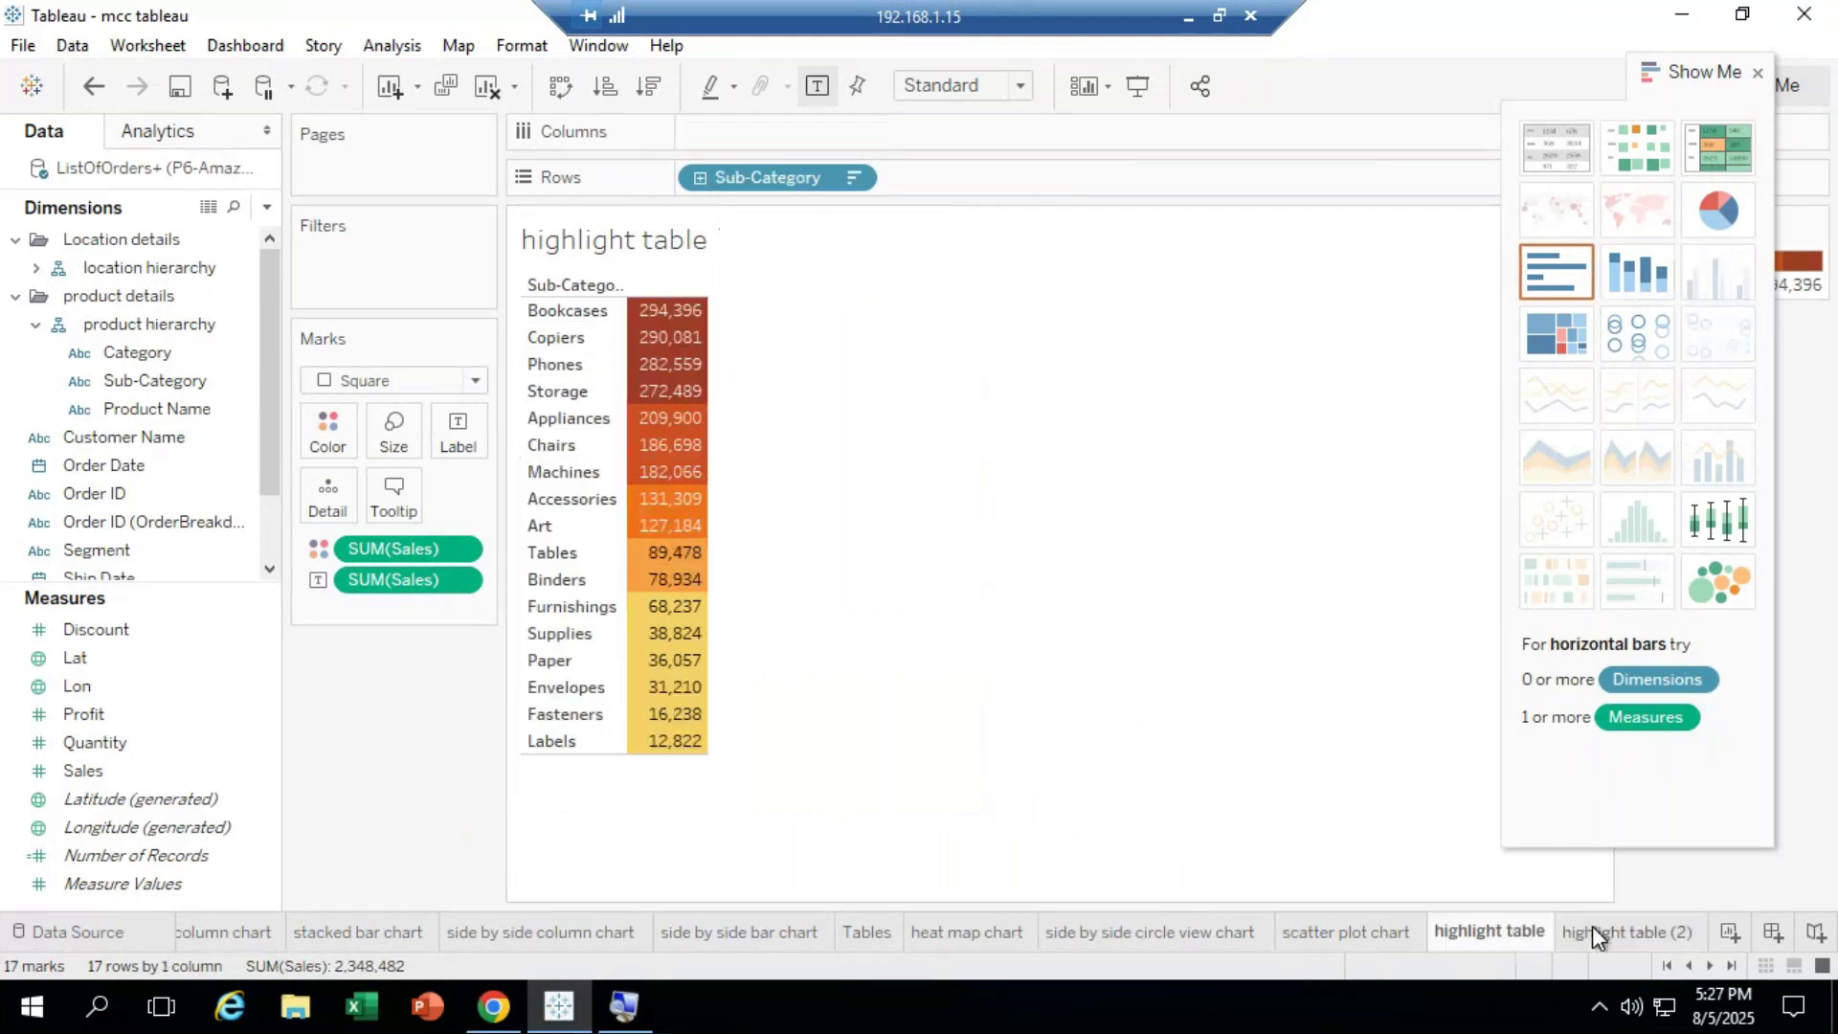
click(1605, 928)
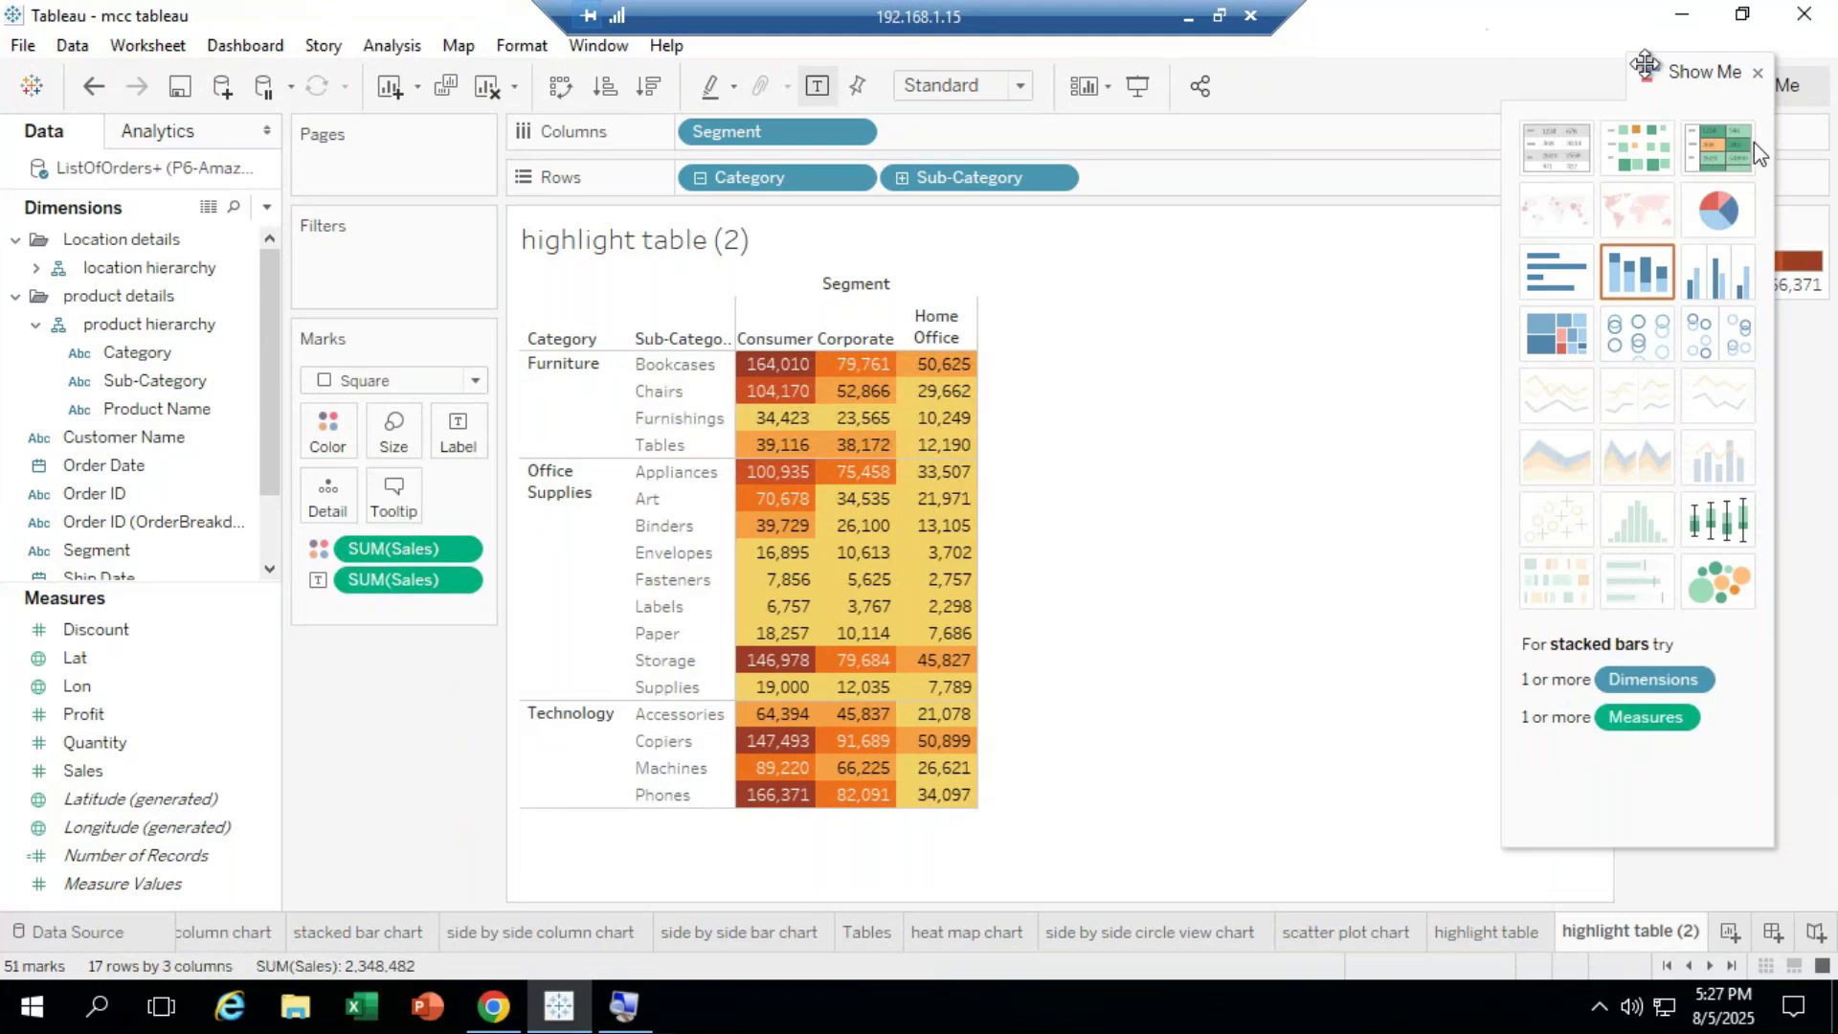
drag(1641, 61, 1784, 20)
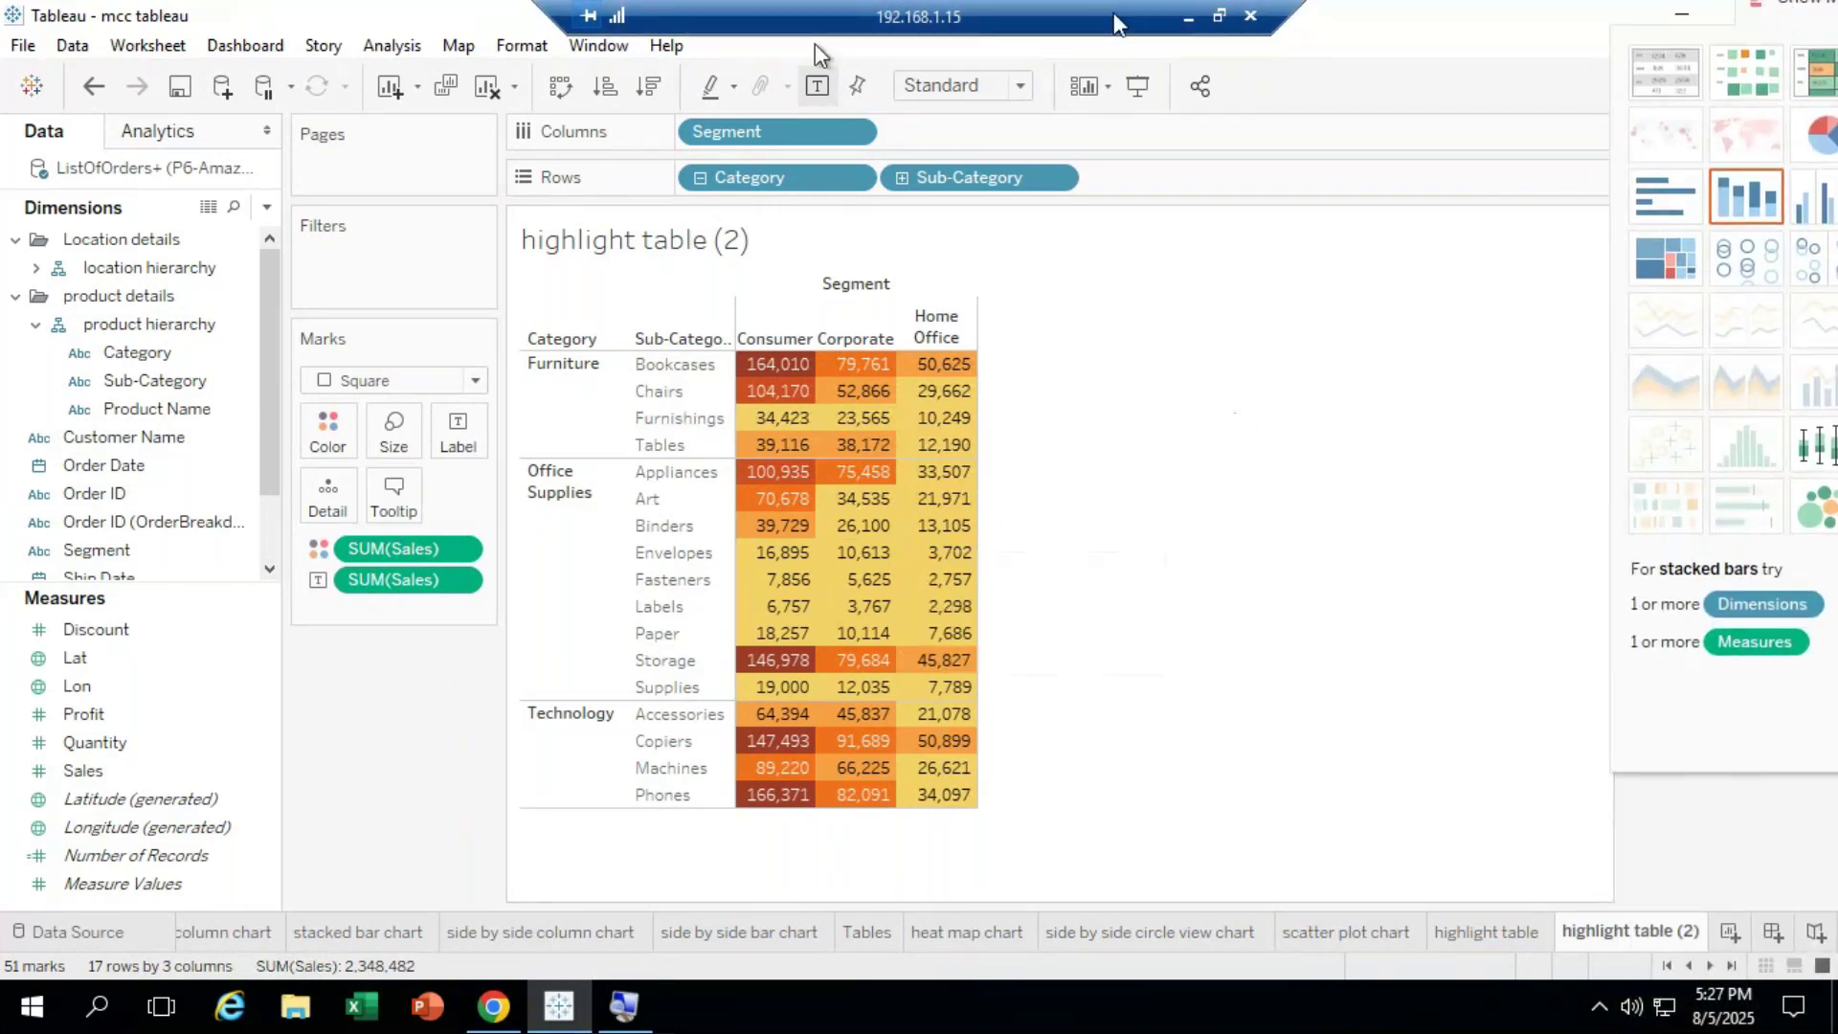
Step: Switch to the GoTo Meeting window, open its chat to check for messages, and return to the remote Tableau session
click(1188, 23)
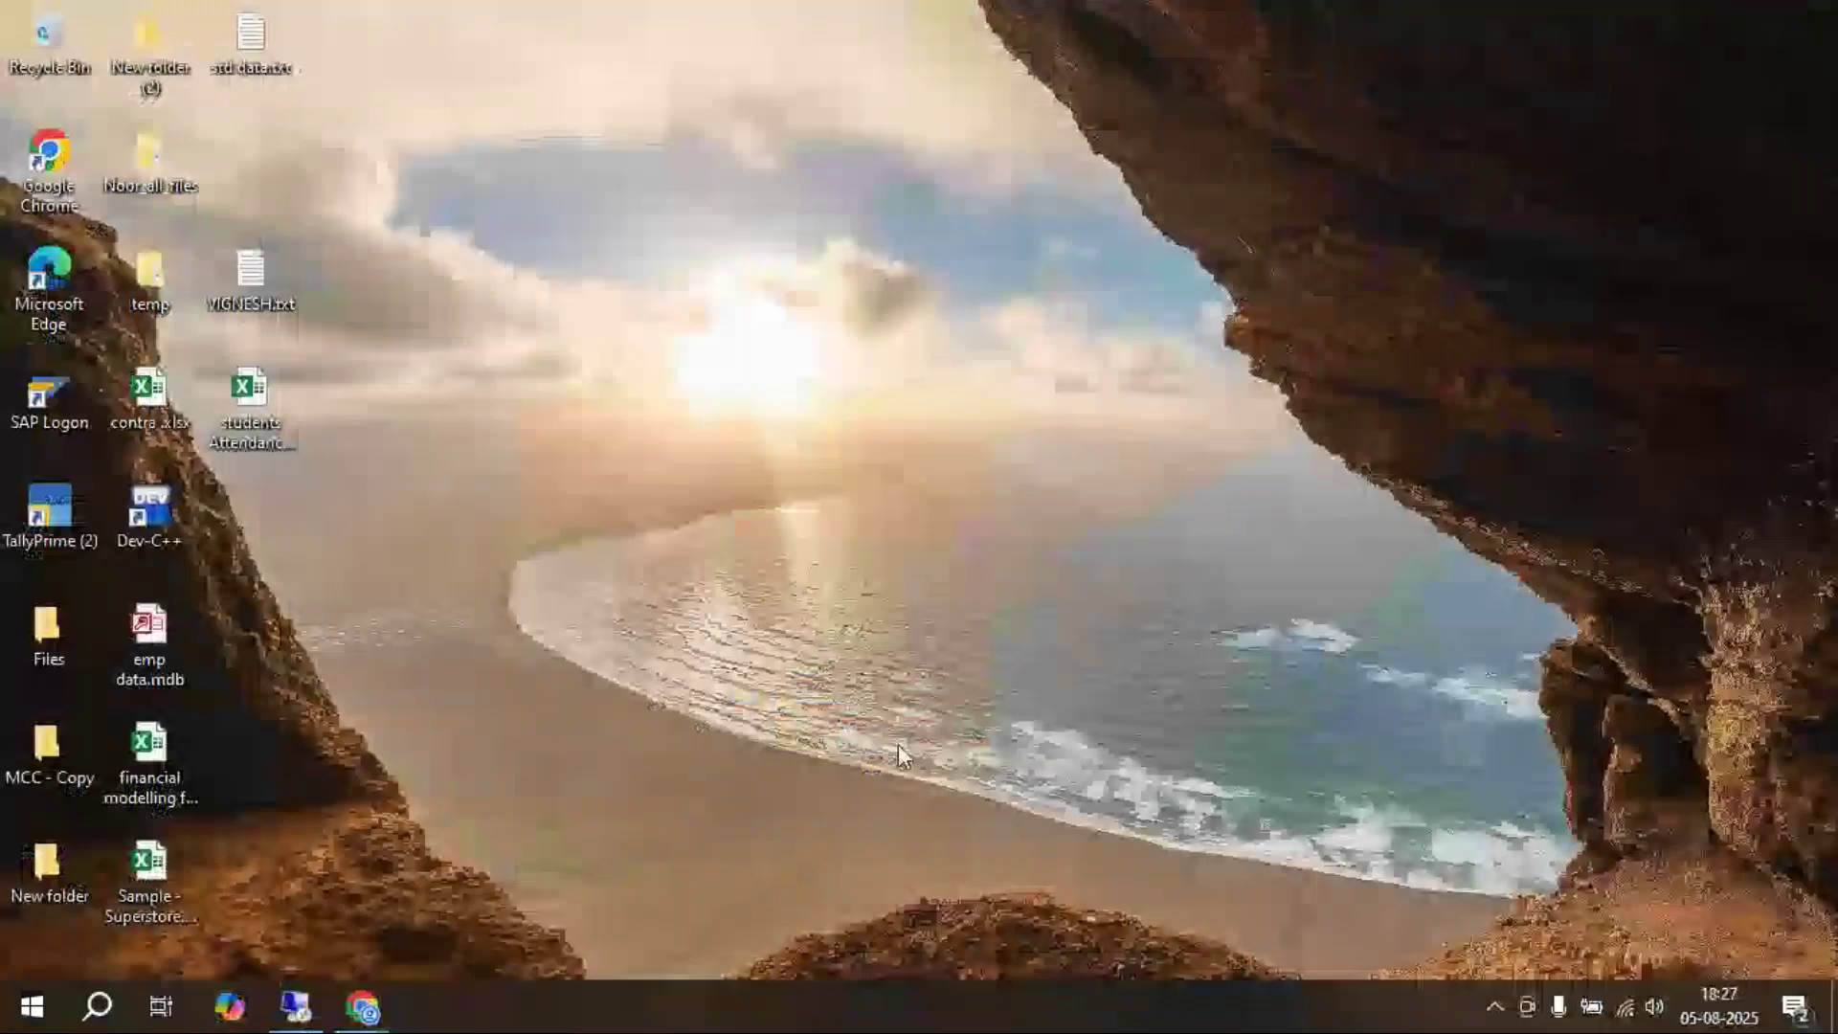
click(361, 1007)
click(1556, 110)
click(1461, 843)
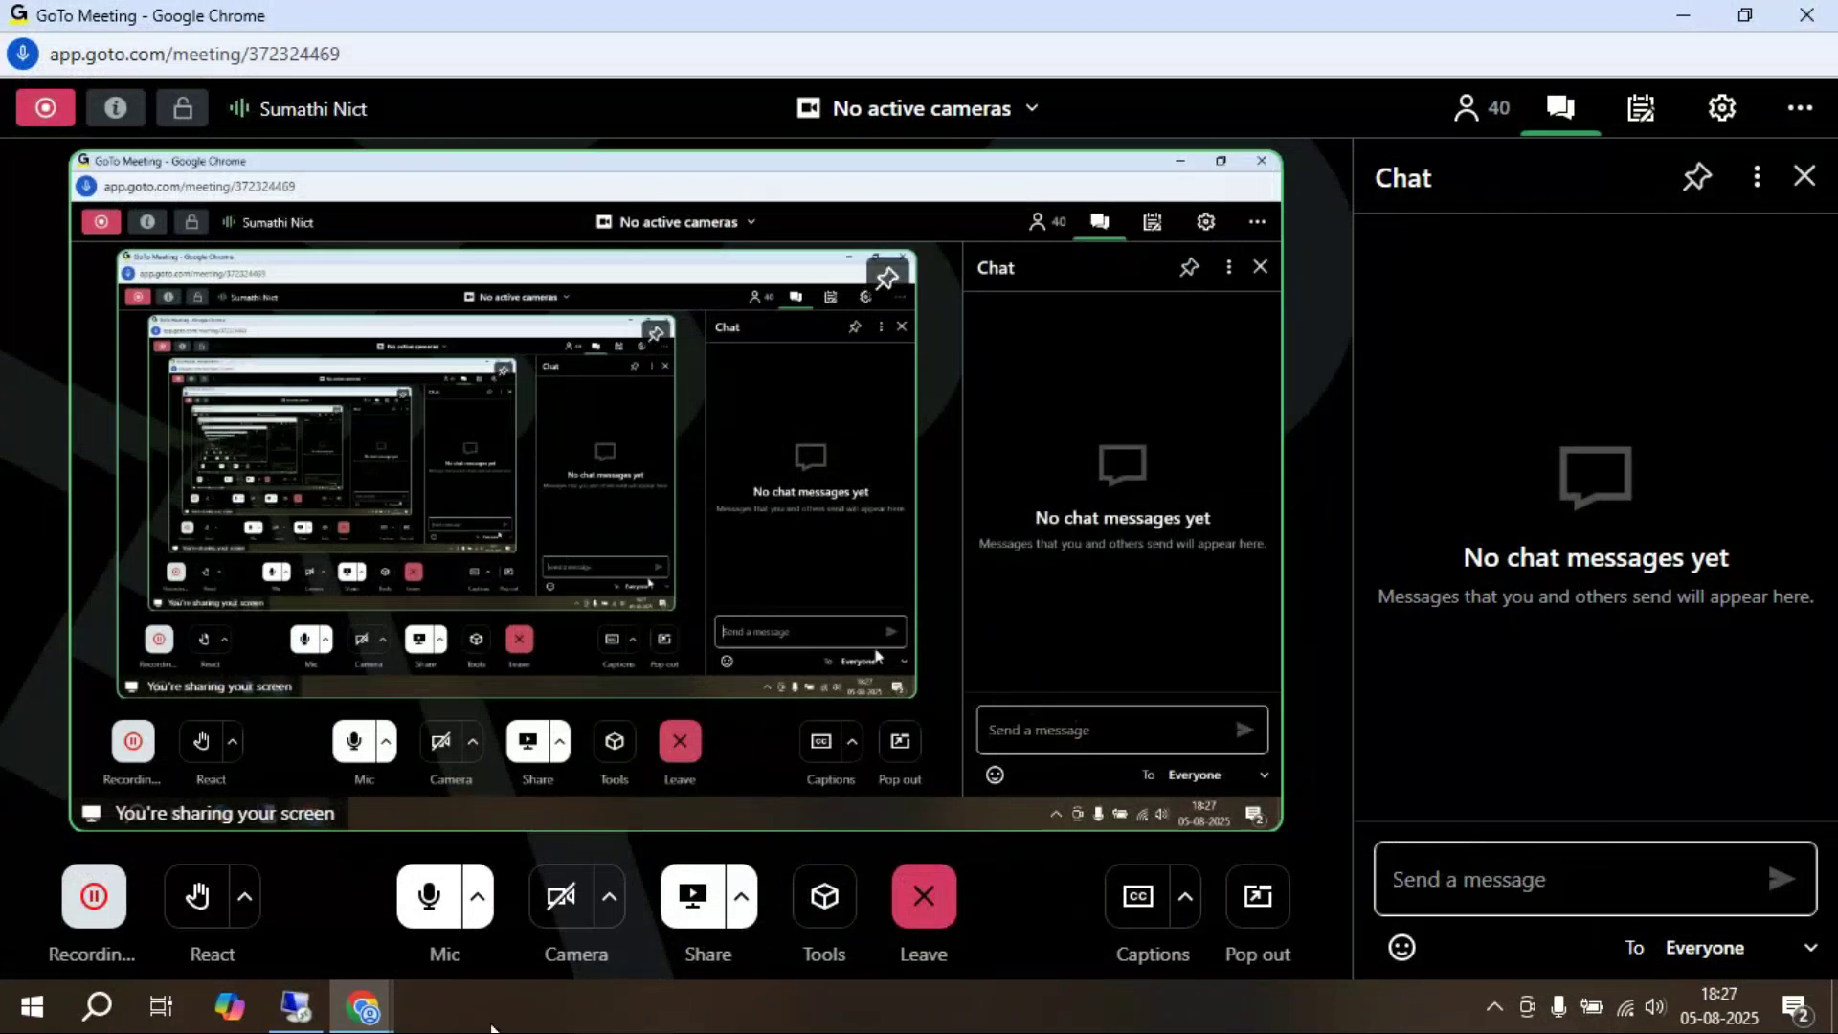
click(307, 1020)
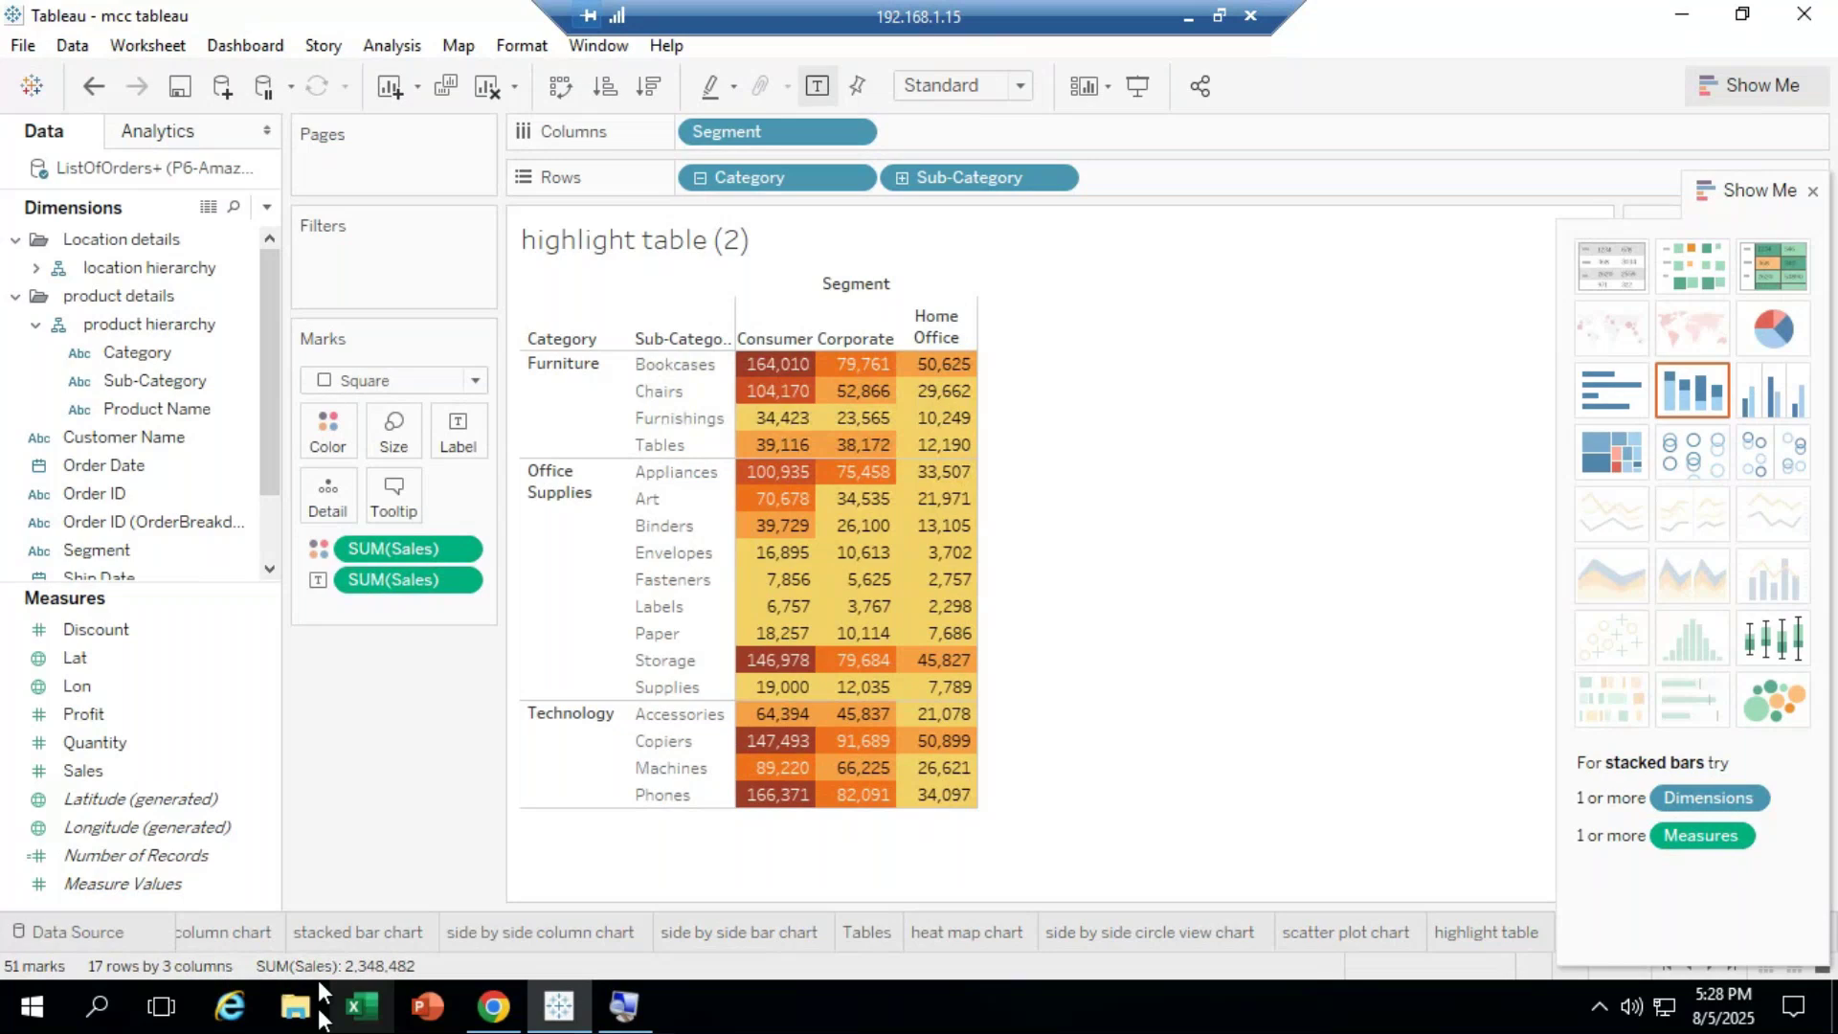
Step: Switch to GoTo Meeting, open the list of participants, and return to the remote Tableau session
click(493, 1005)
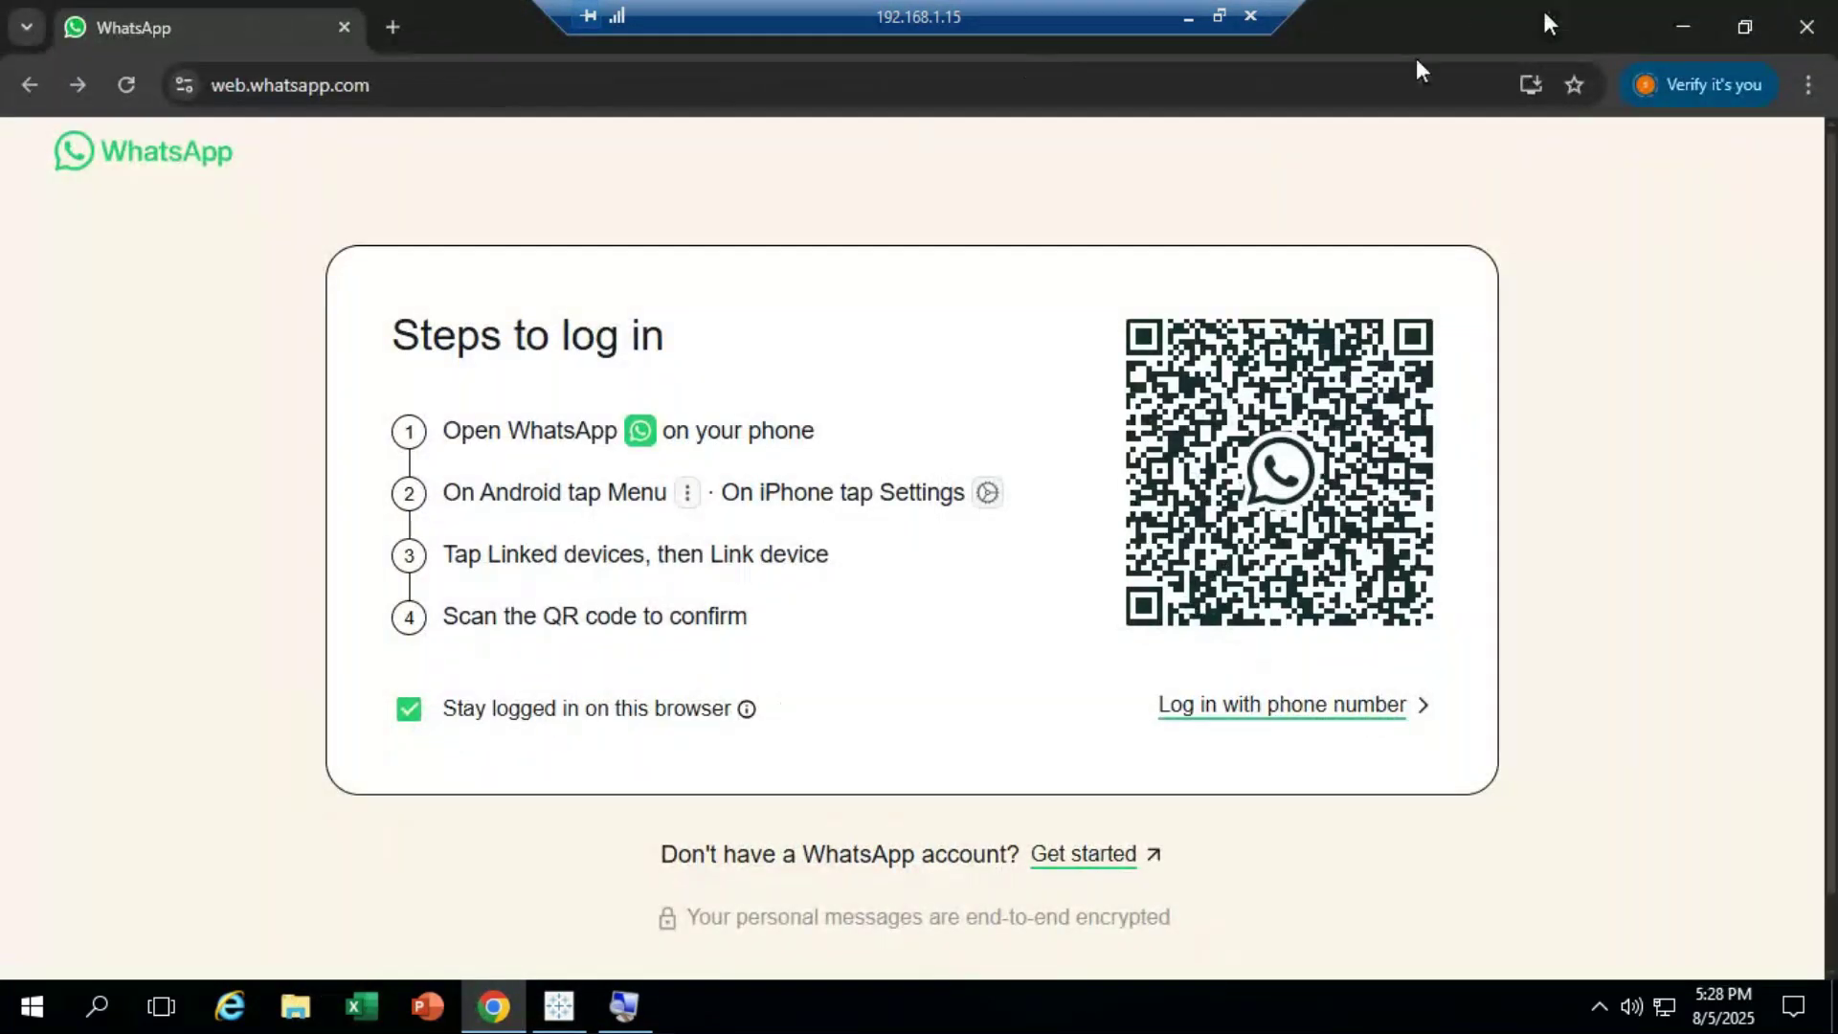
click(559, 1007)
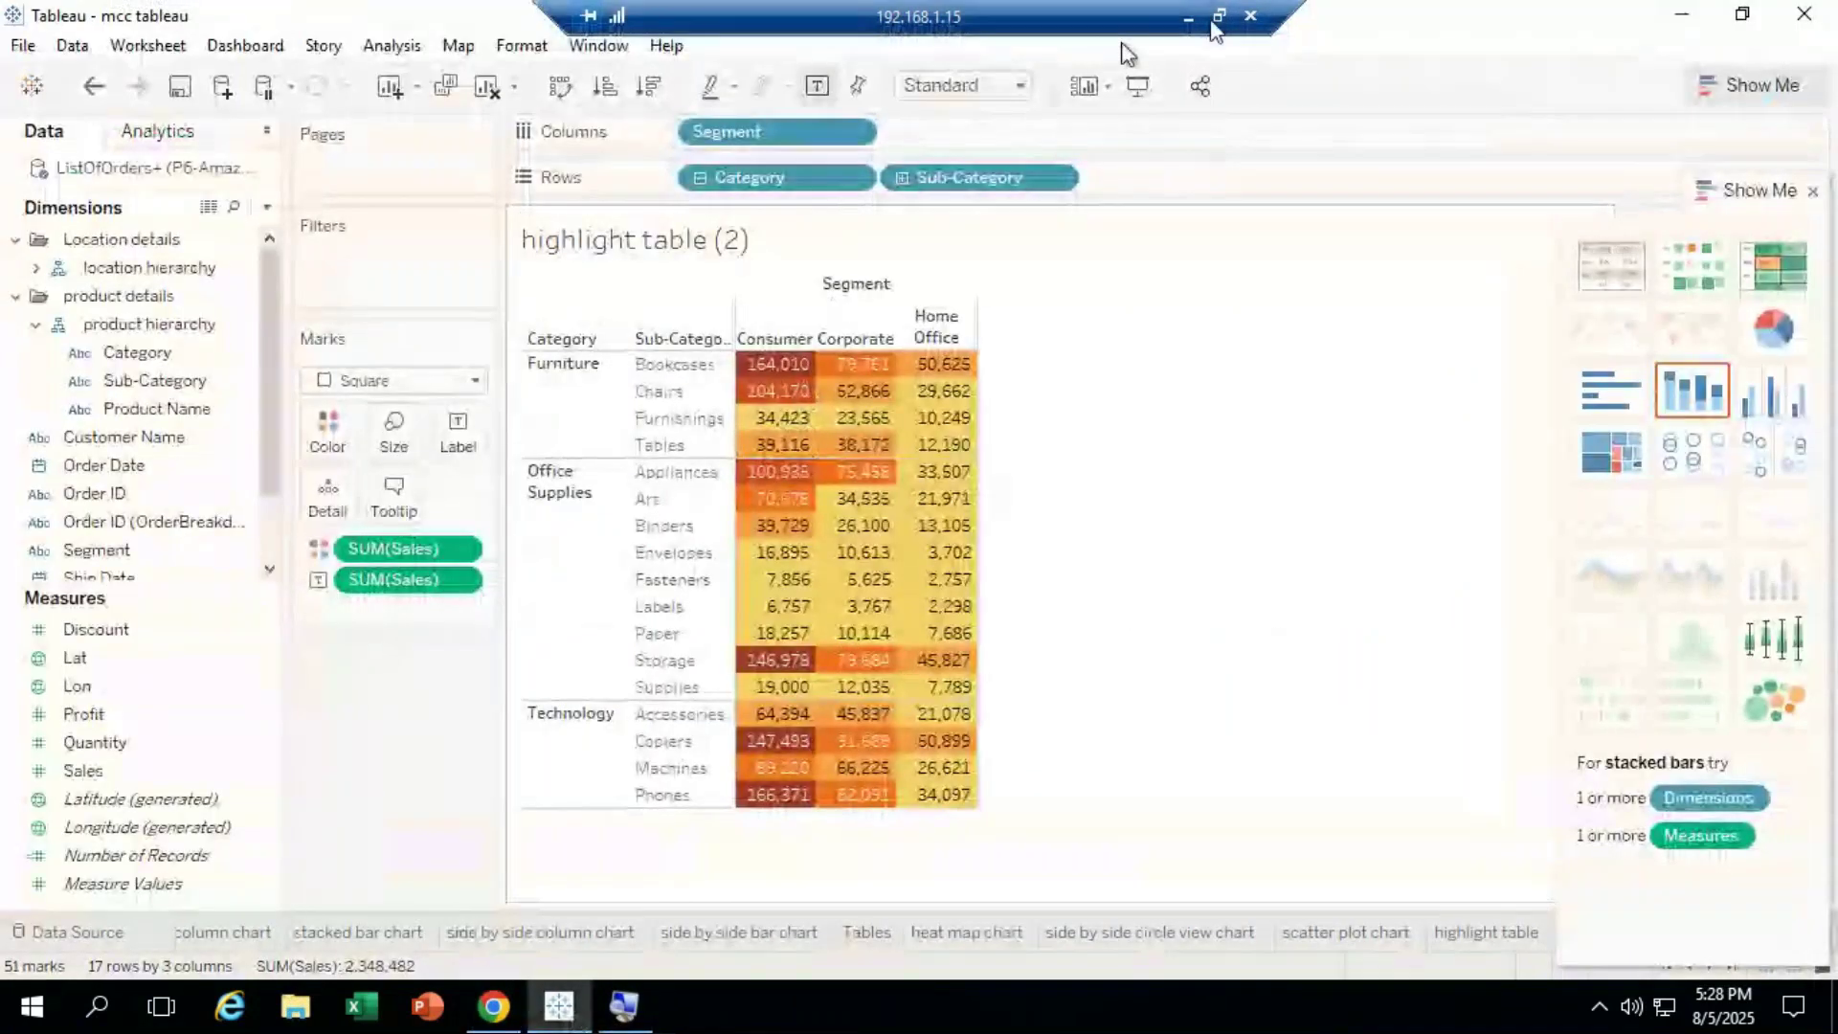
click(1188, 19)
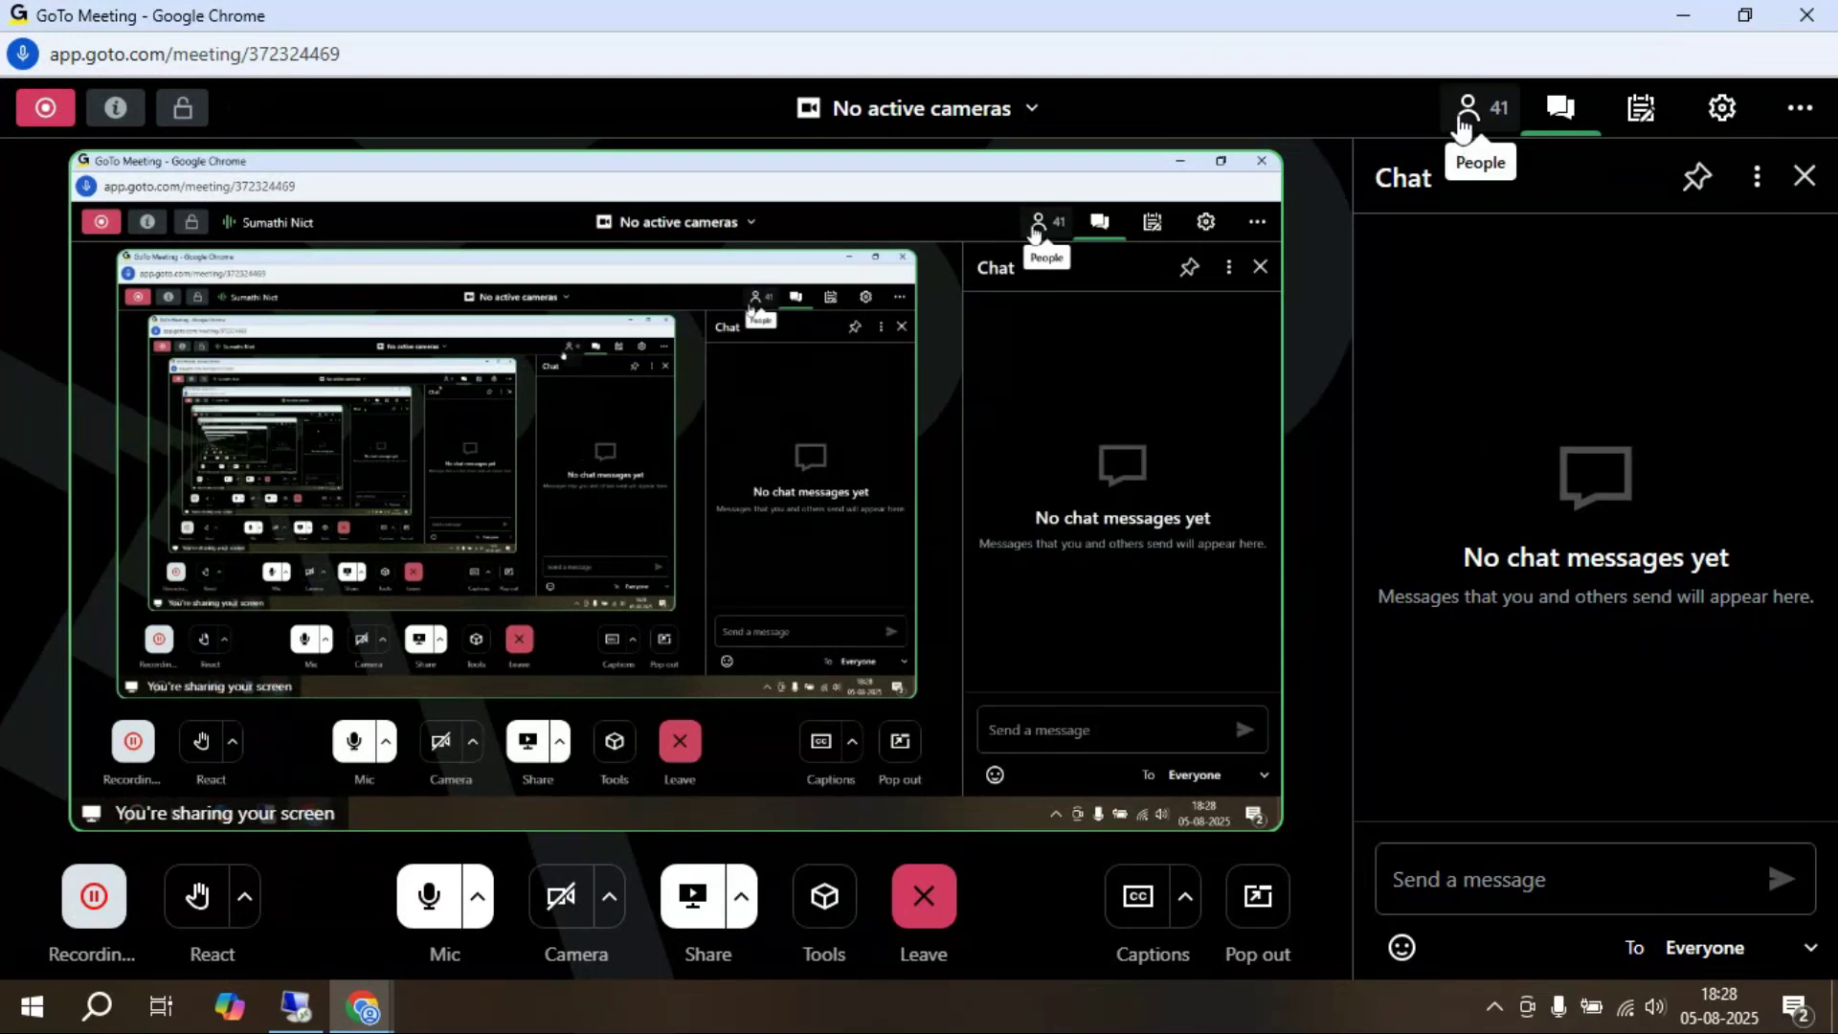
click(1465, 107)
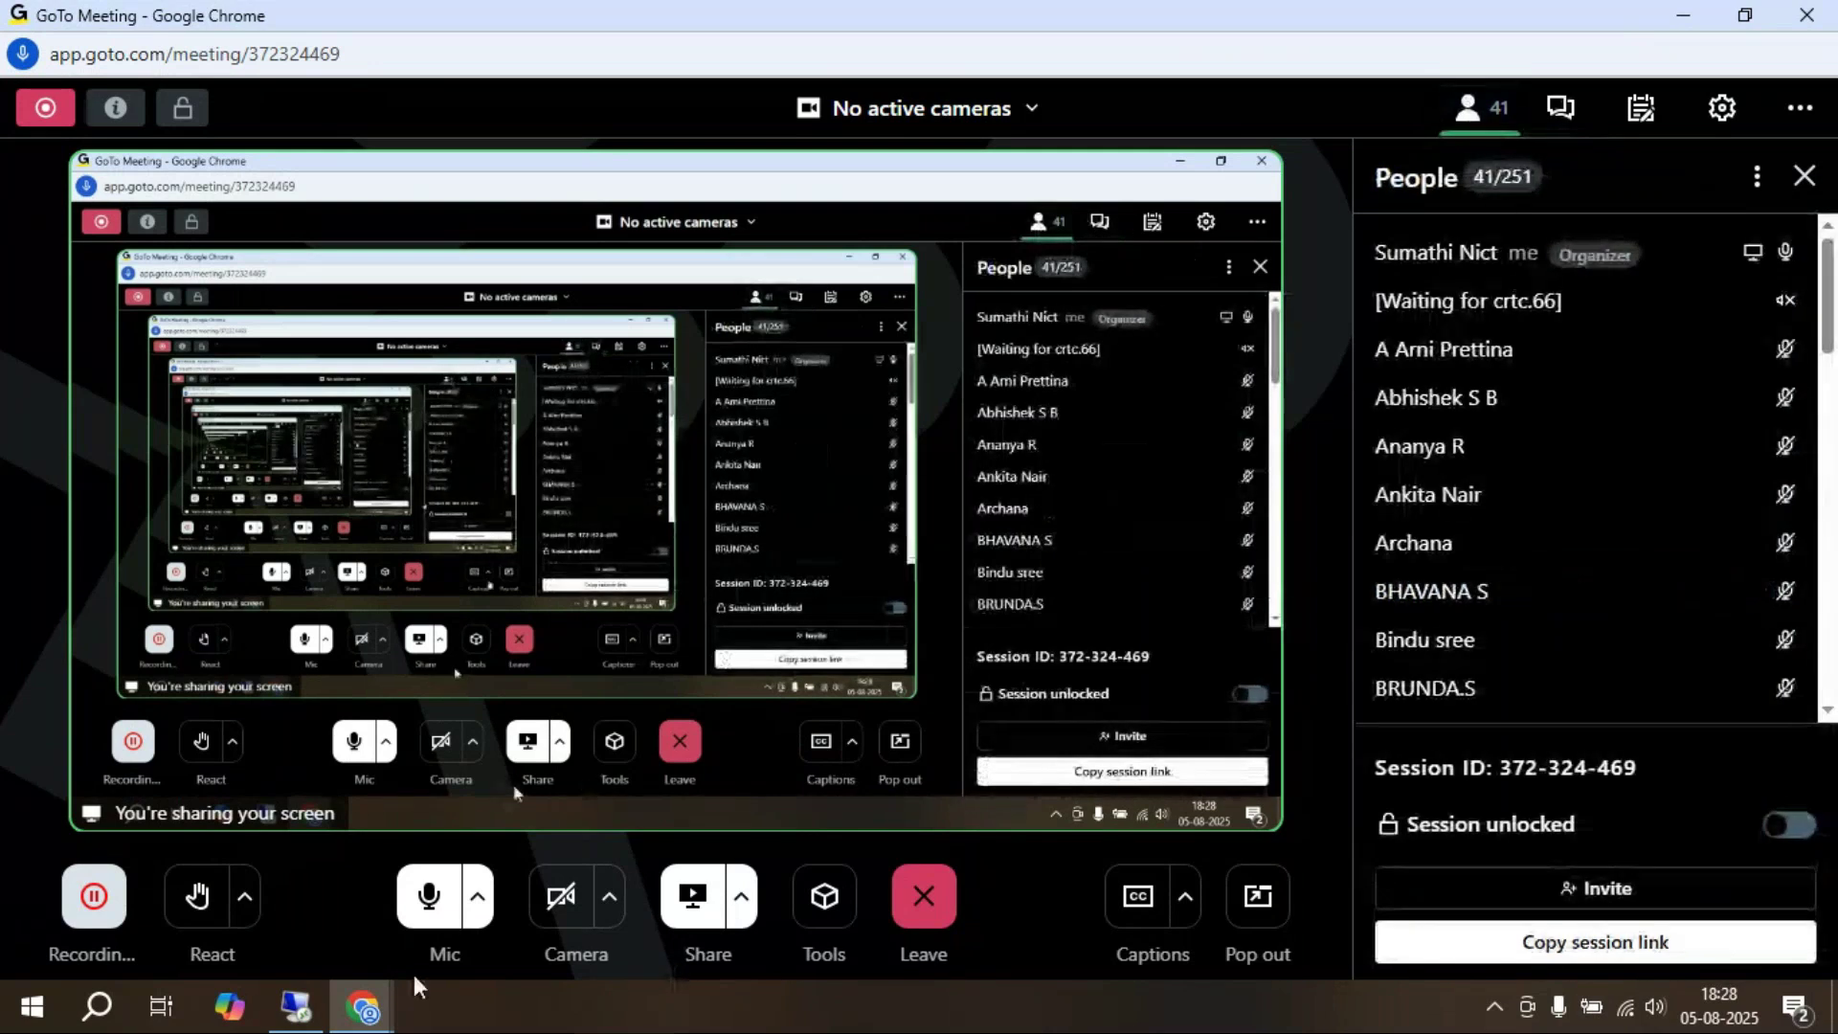
click(297, 1005)
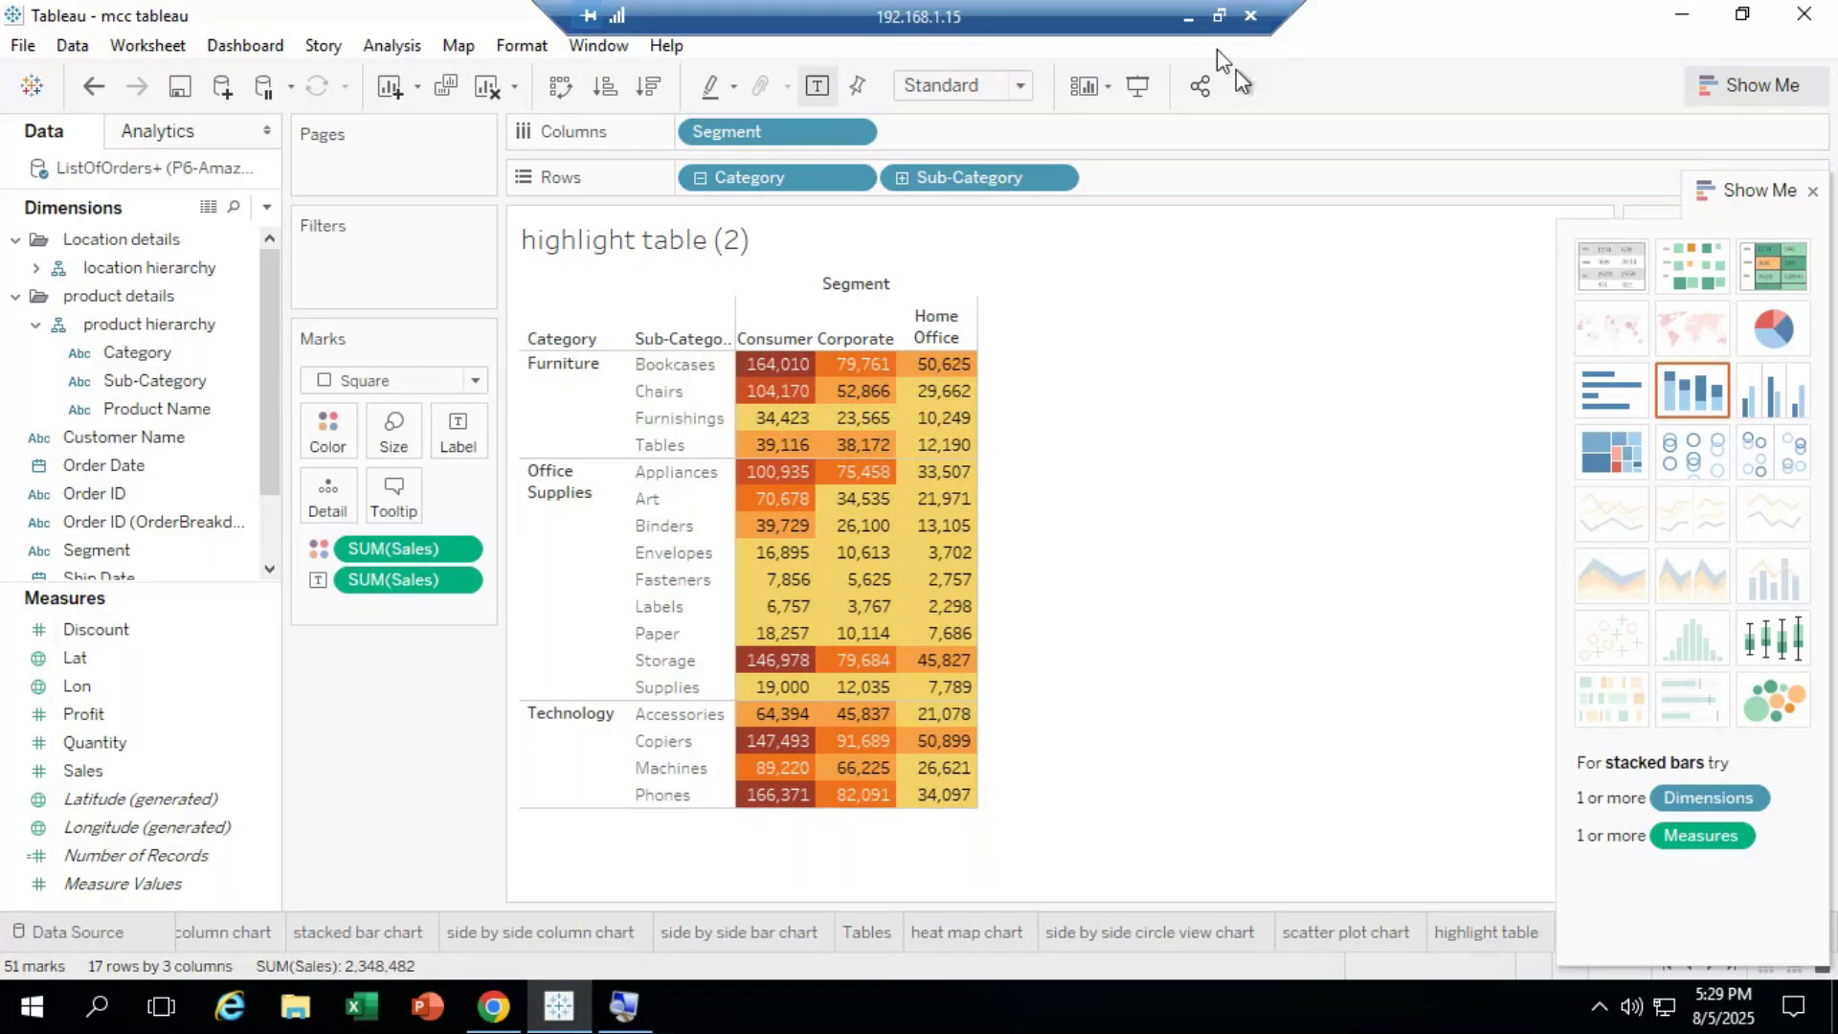
Step: Switch to GoTo Meeting, read the new chat message, and return to the remote Tableau session
click(1188, 16)
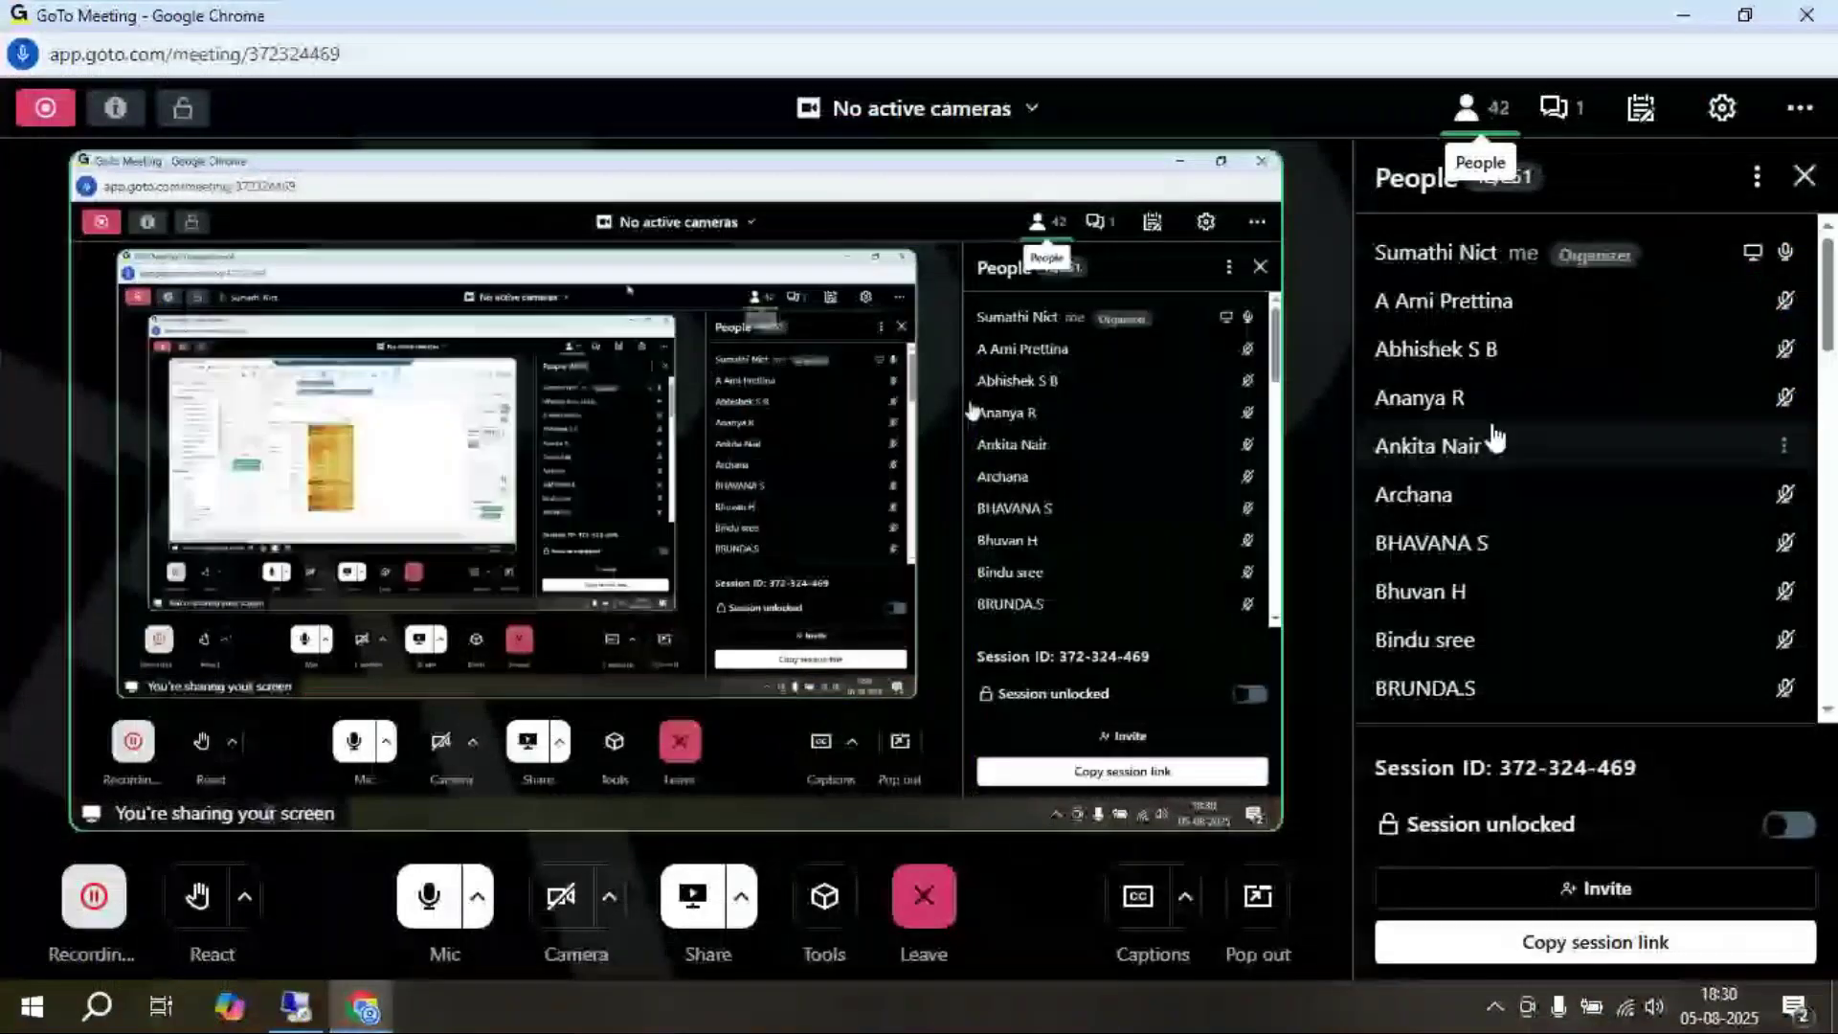
click(1556, 114)
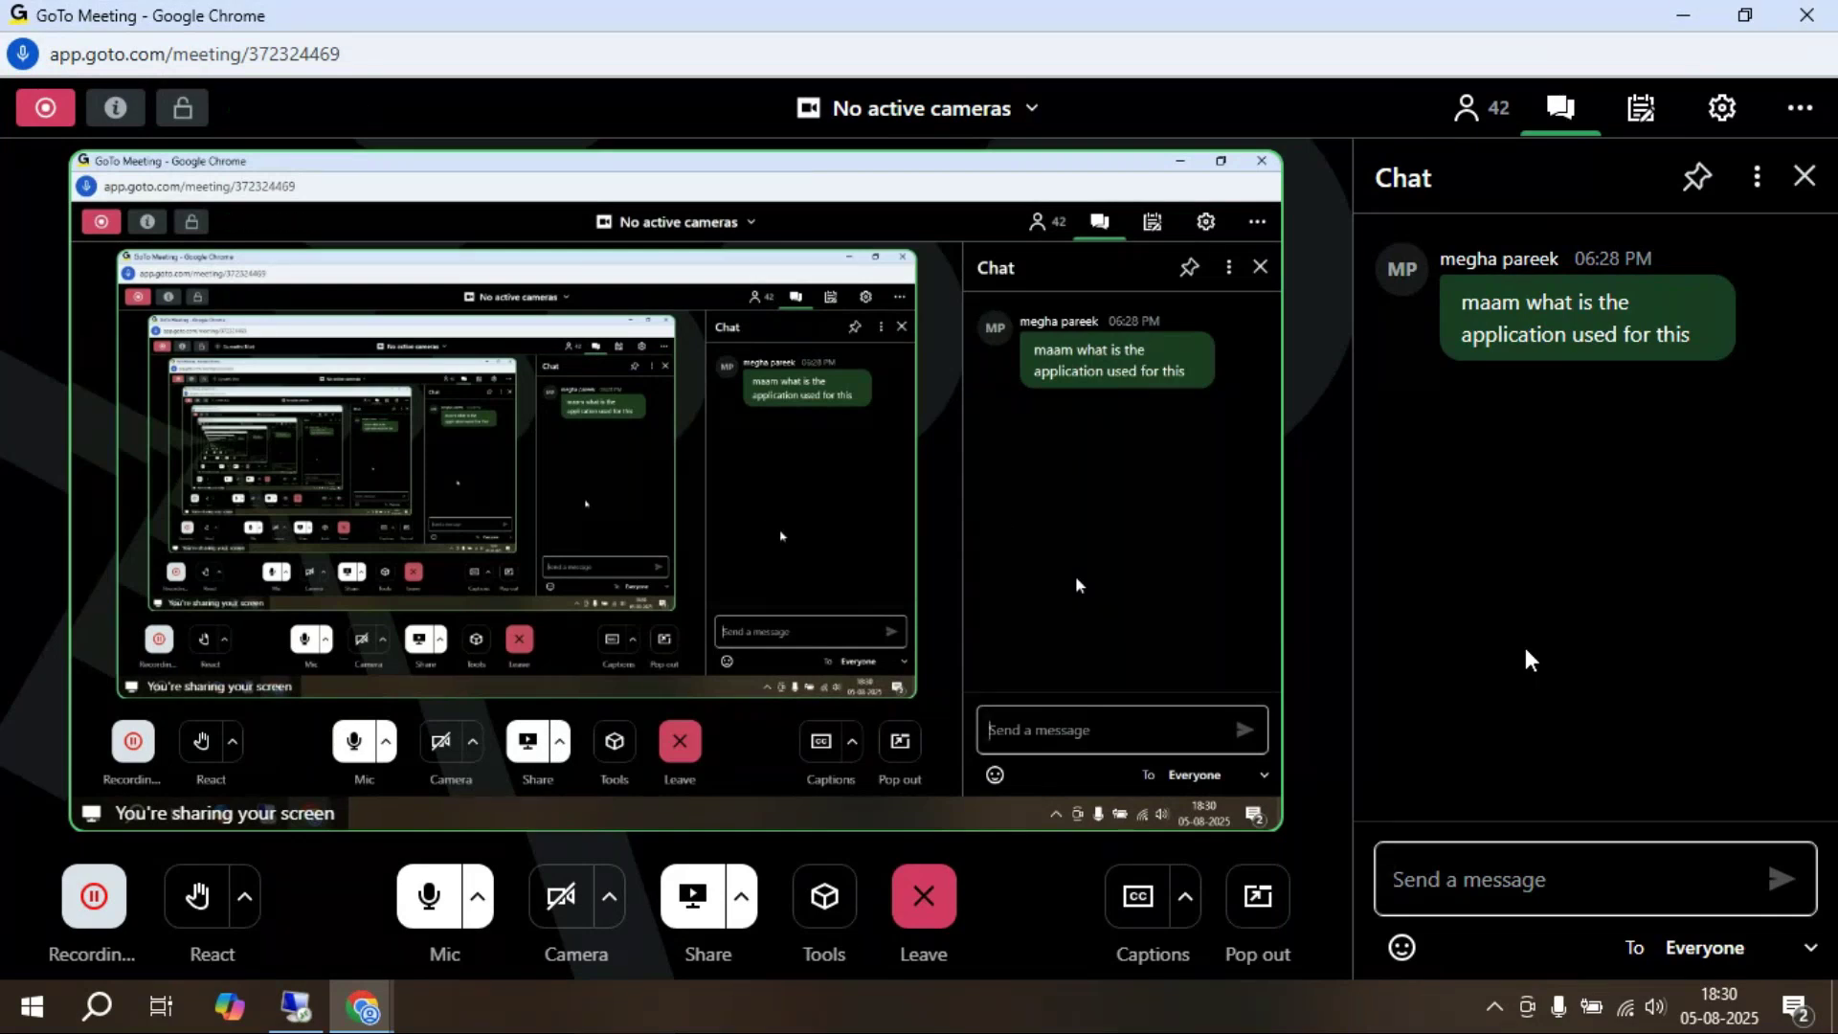
click(297, 1018)
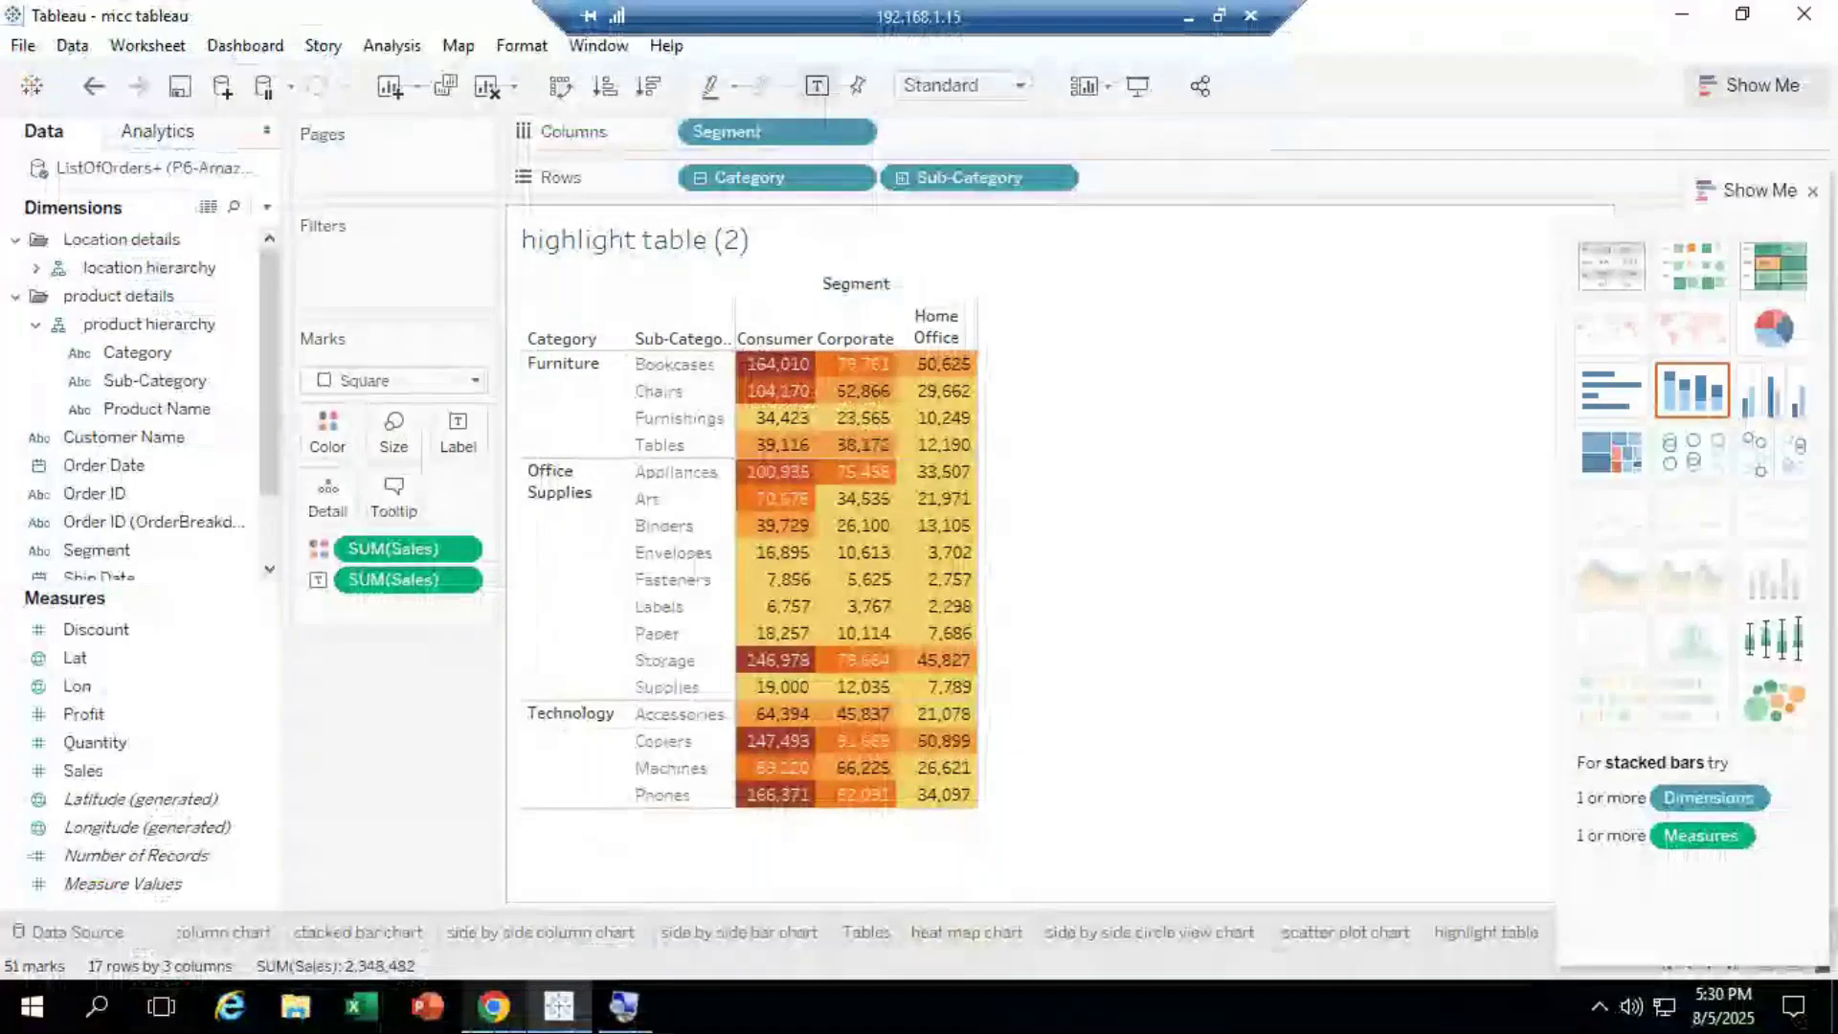
click(1187, 16)
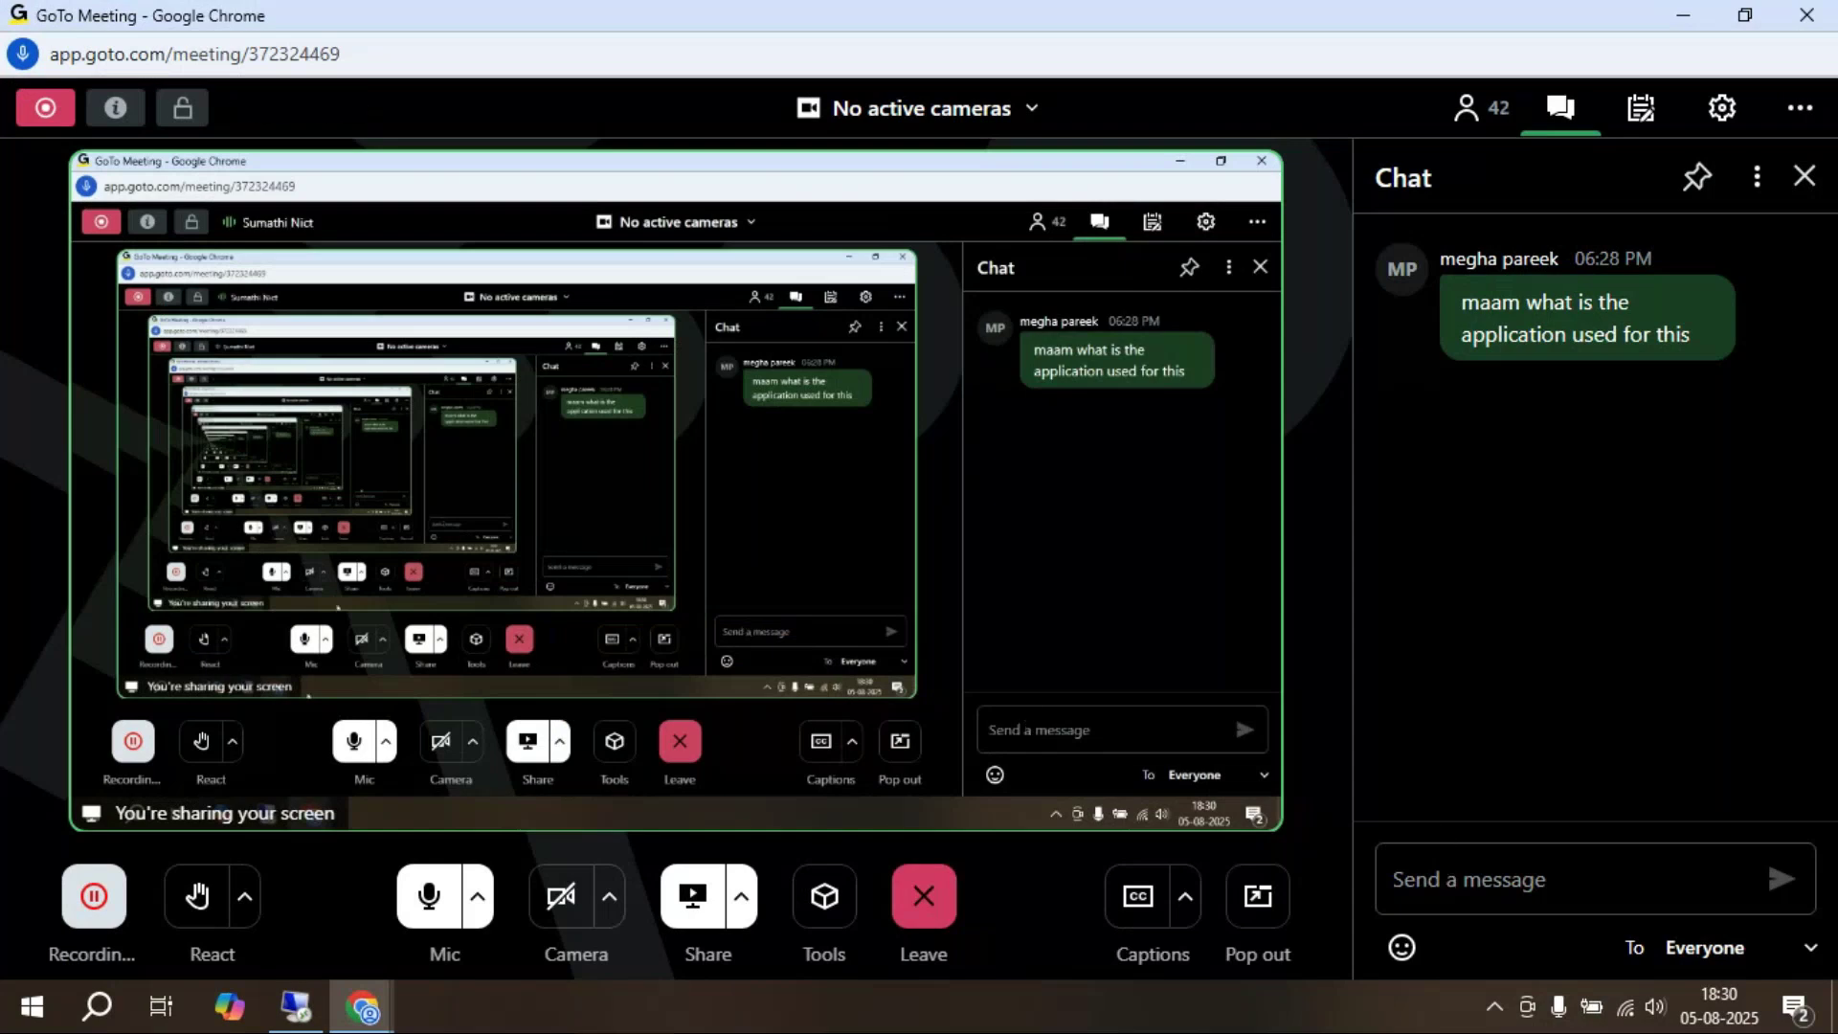
click(298, 1017)
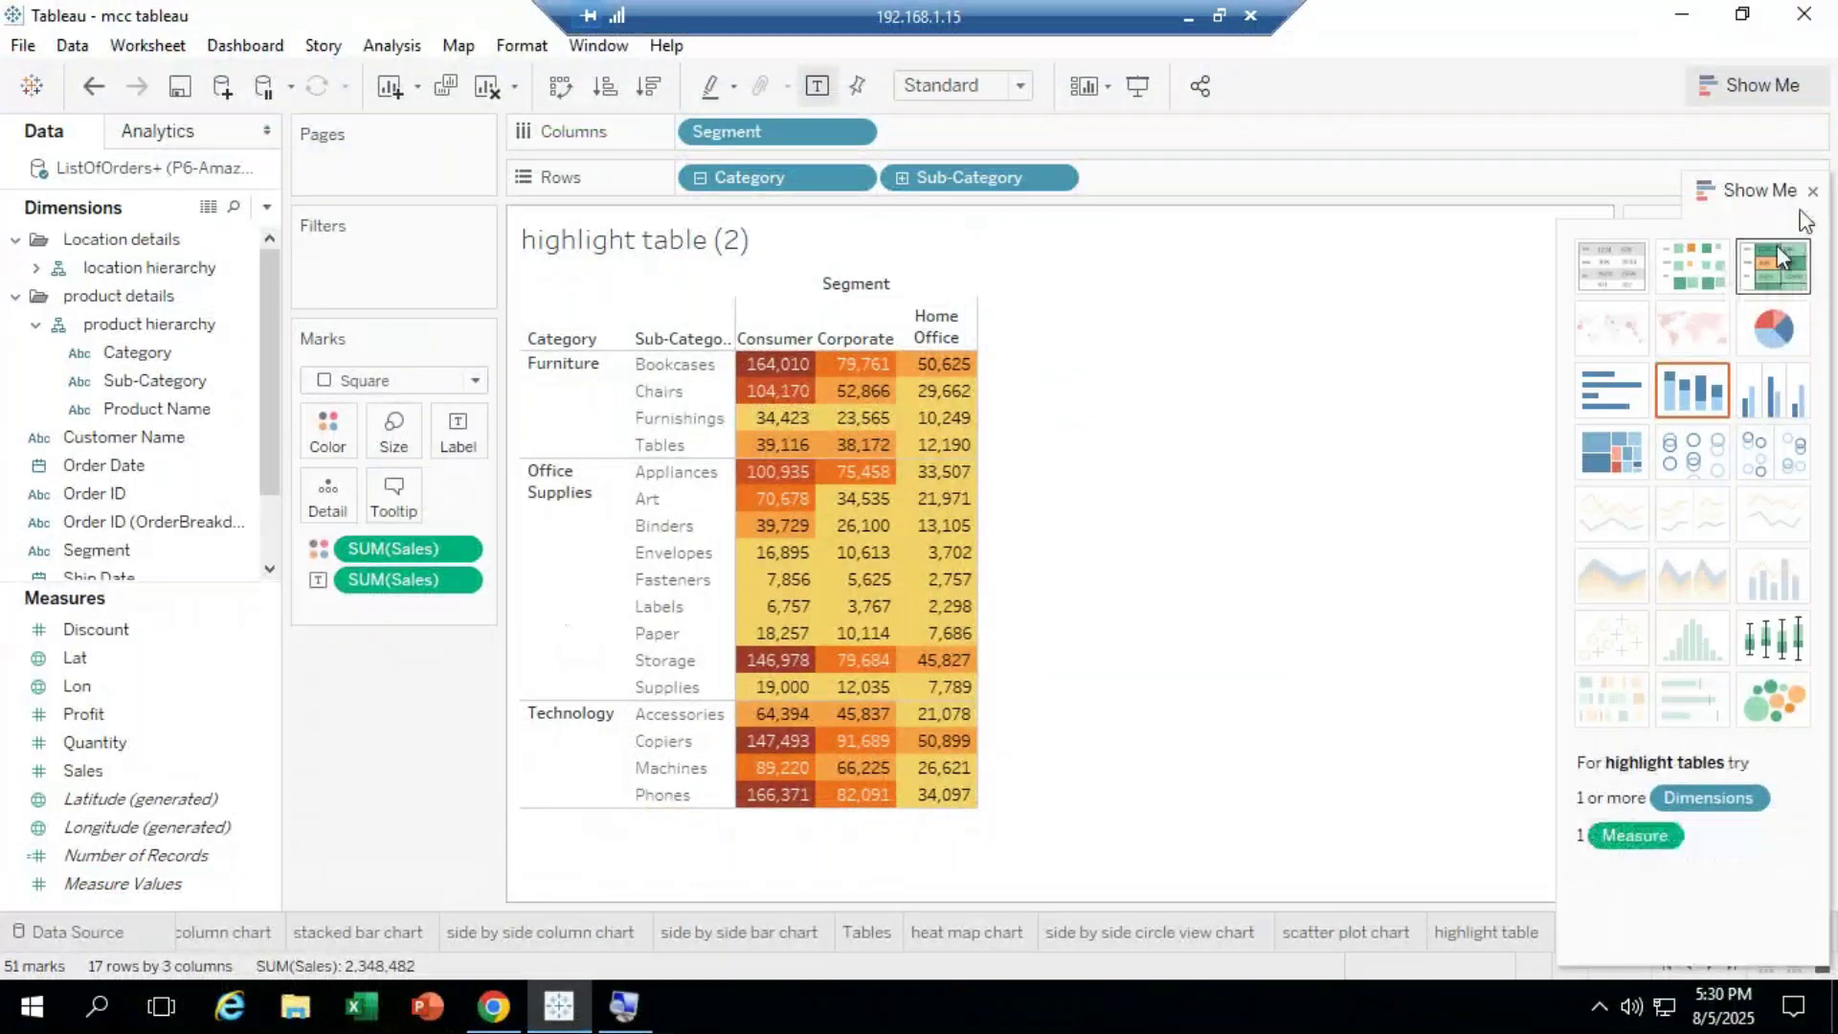
Step: Add a new worksheet after highlight table (2) and bring the Show Me chart list fully into view
drag(1772, 191, 568, 1015)
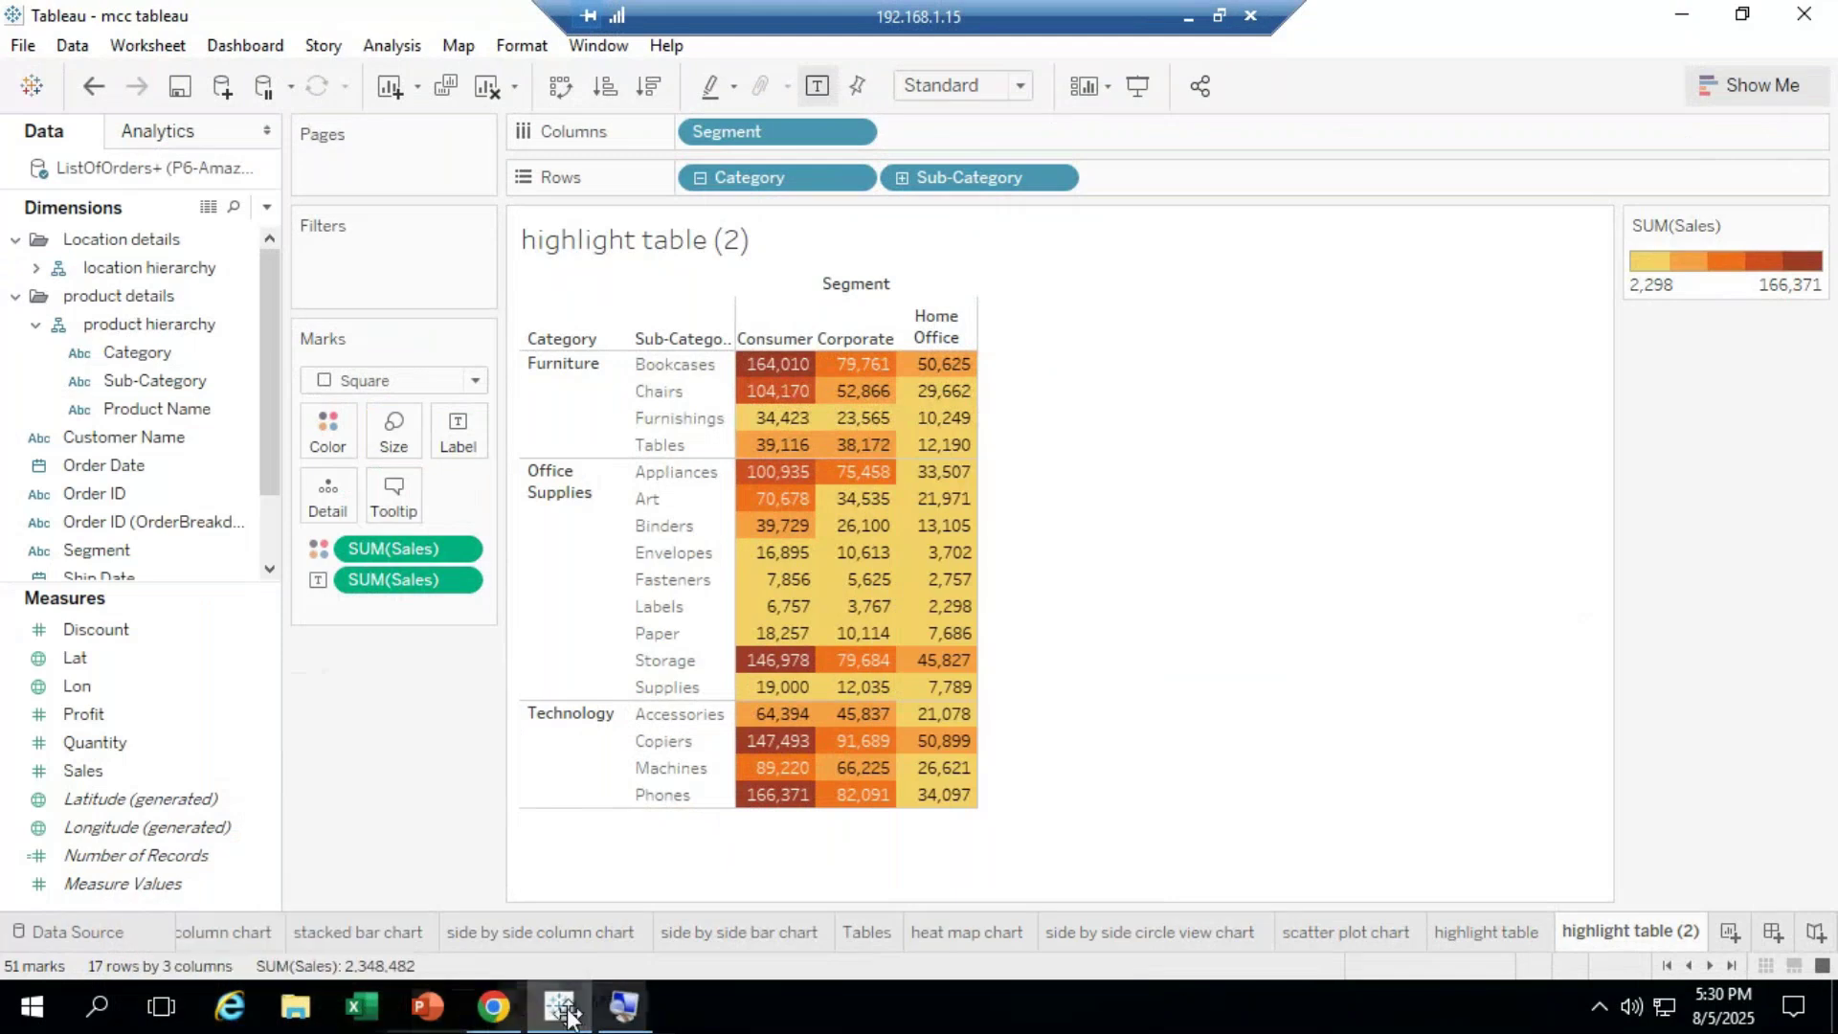
click(1729, 931)
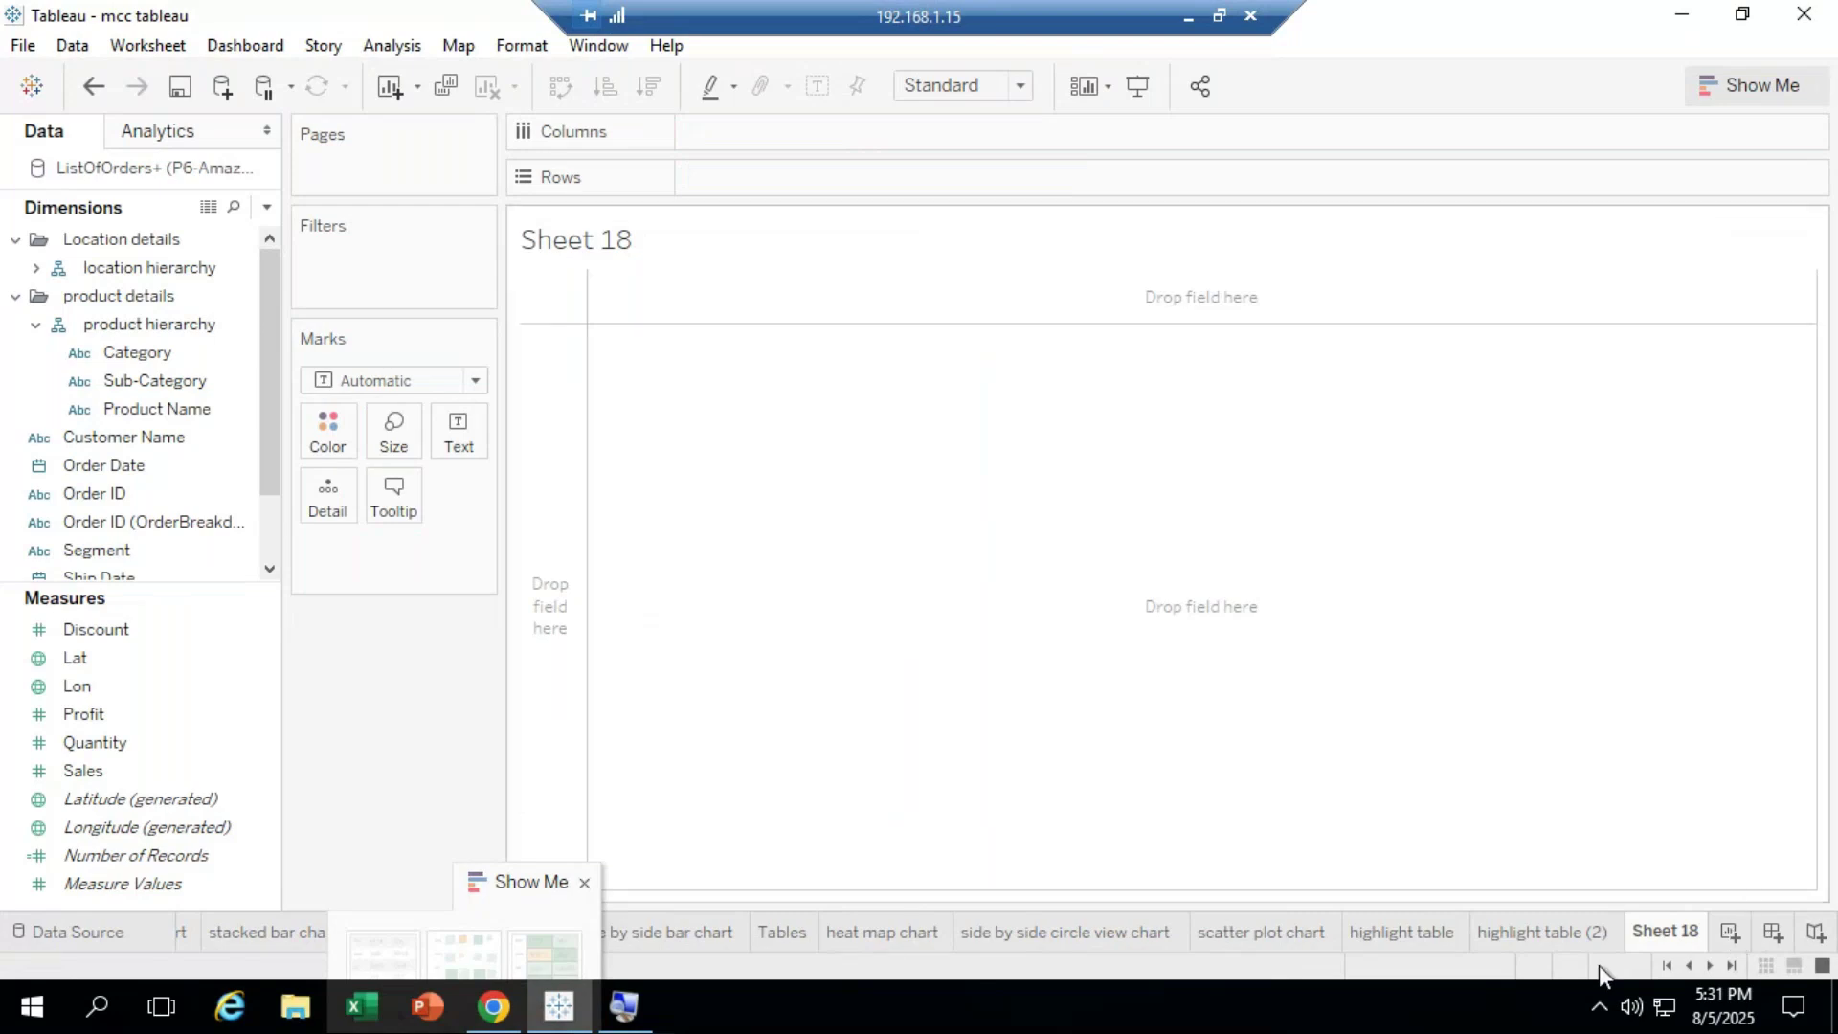
drag(478, 883, 1745, 134)
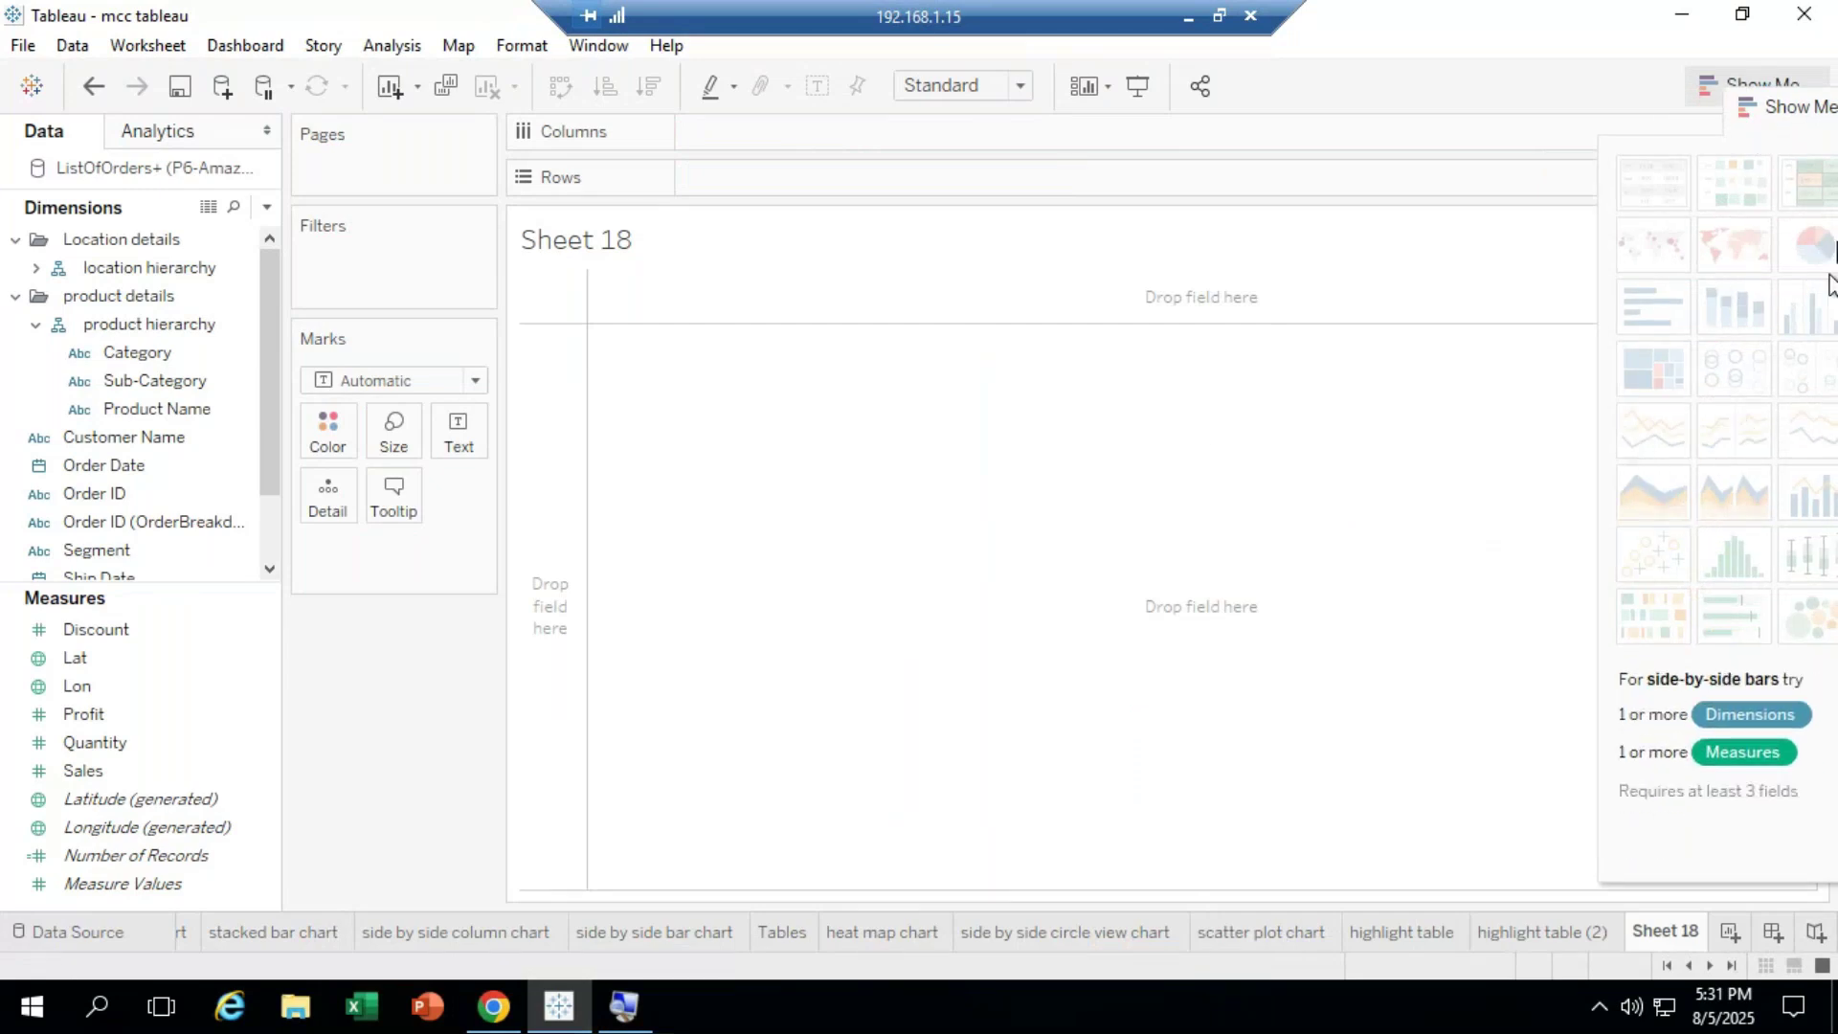
drag(1780, 115, 330, 895)
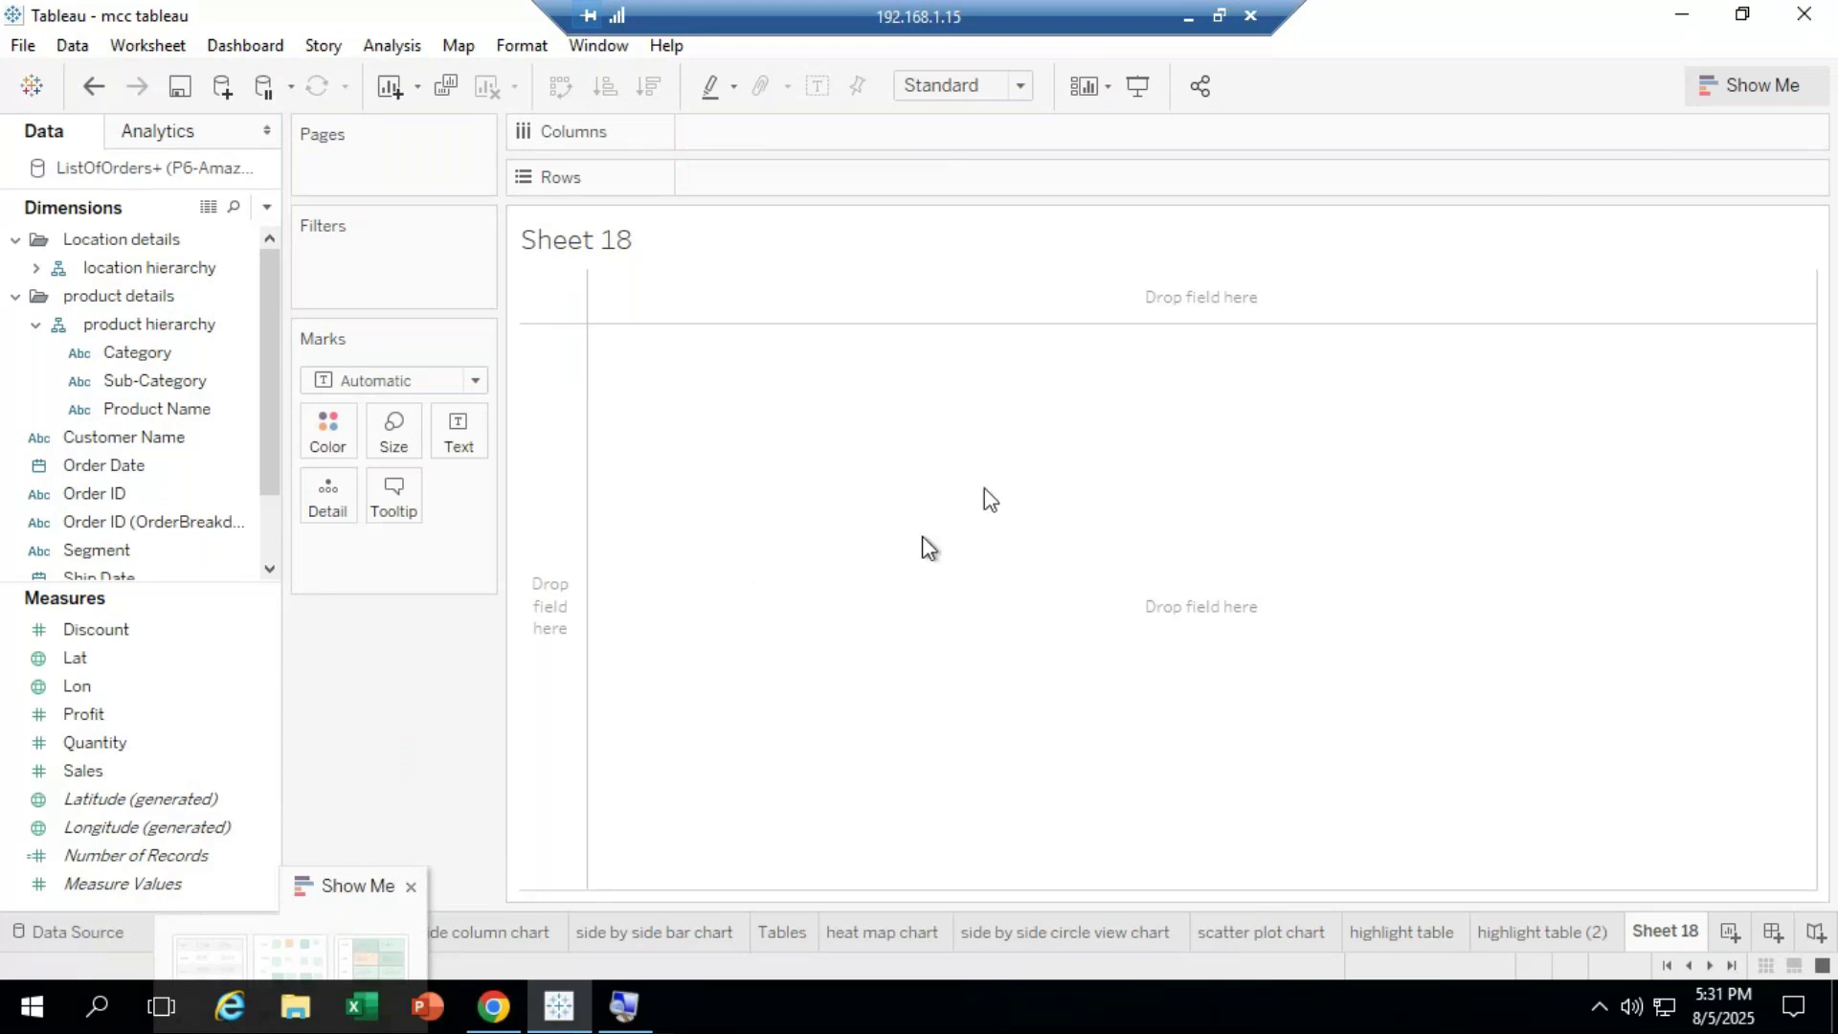
drag(322, 904, 1729, 149)
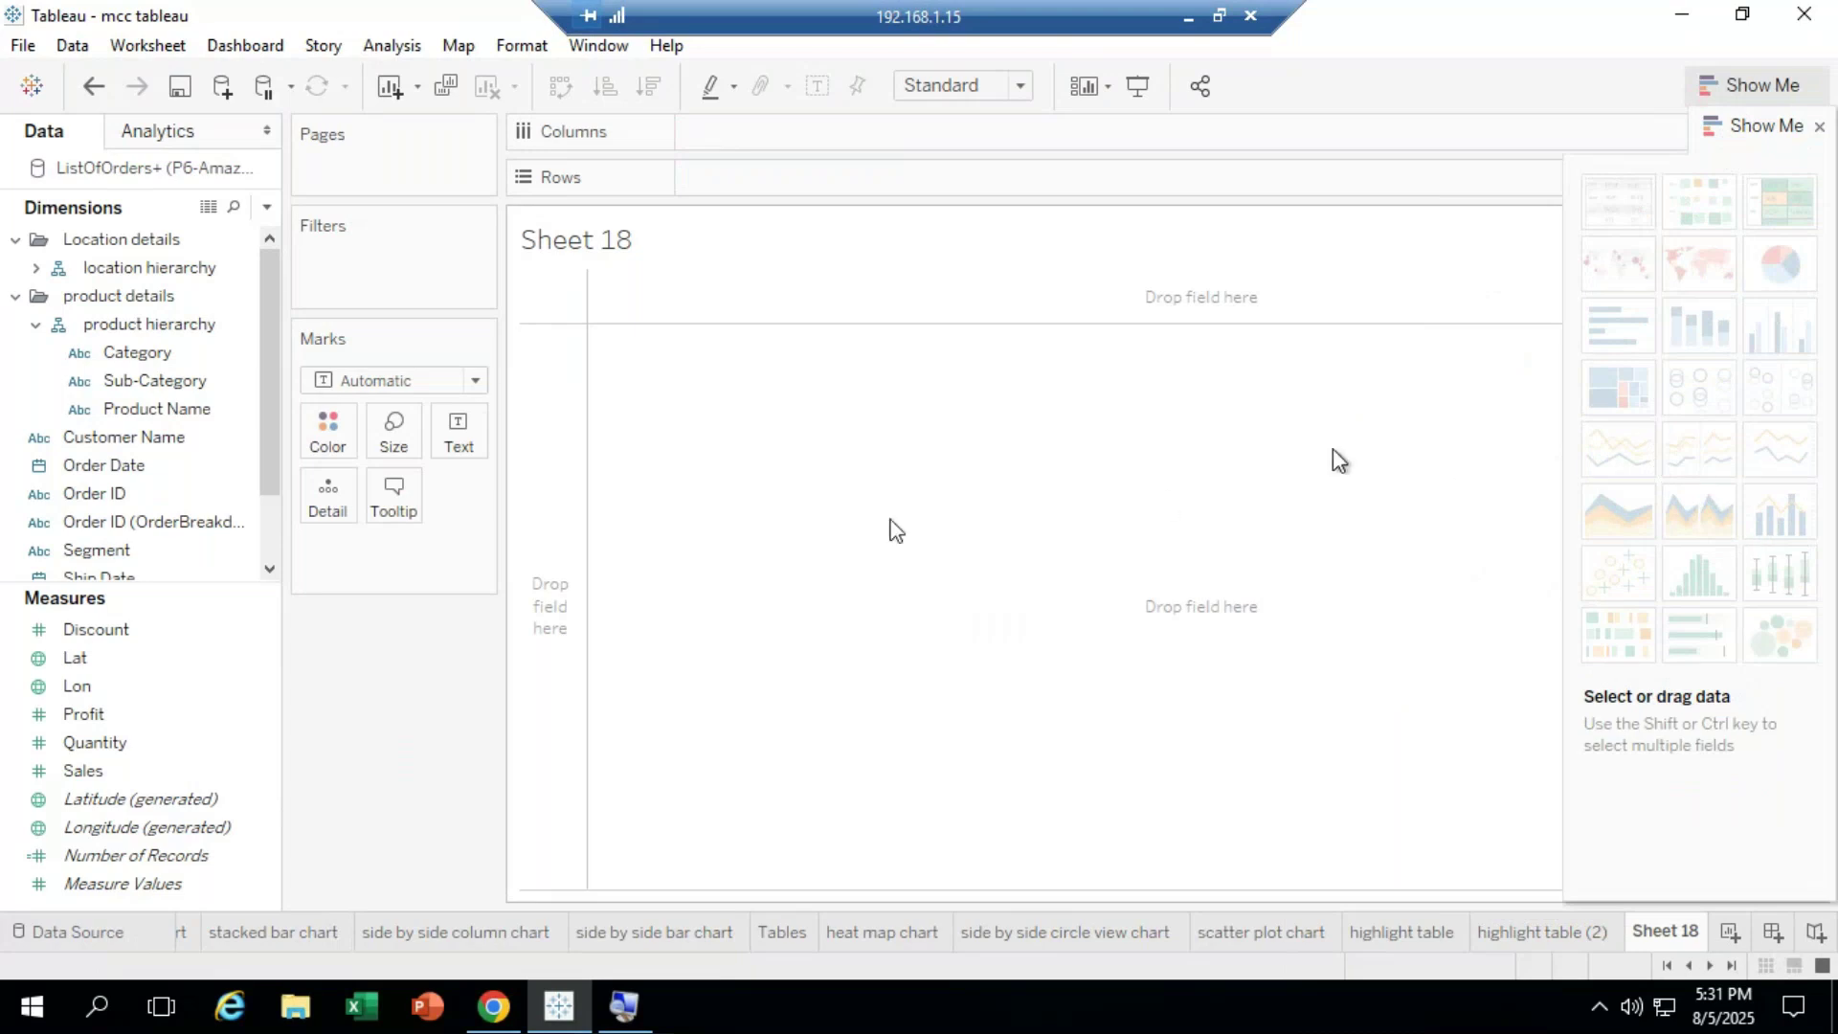
Step: Try a bar chart with Category on rows and Sales on columns, and remove both fields from the sheet
click(142, 356)
drag(142, 360, 771, 165)
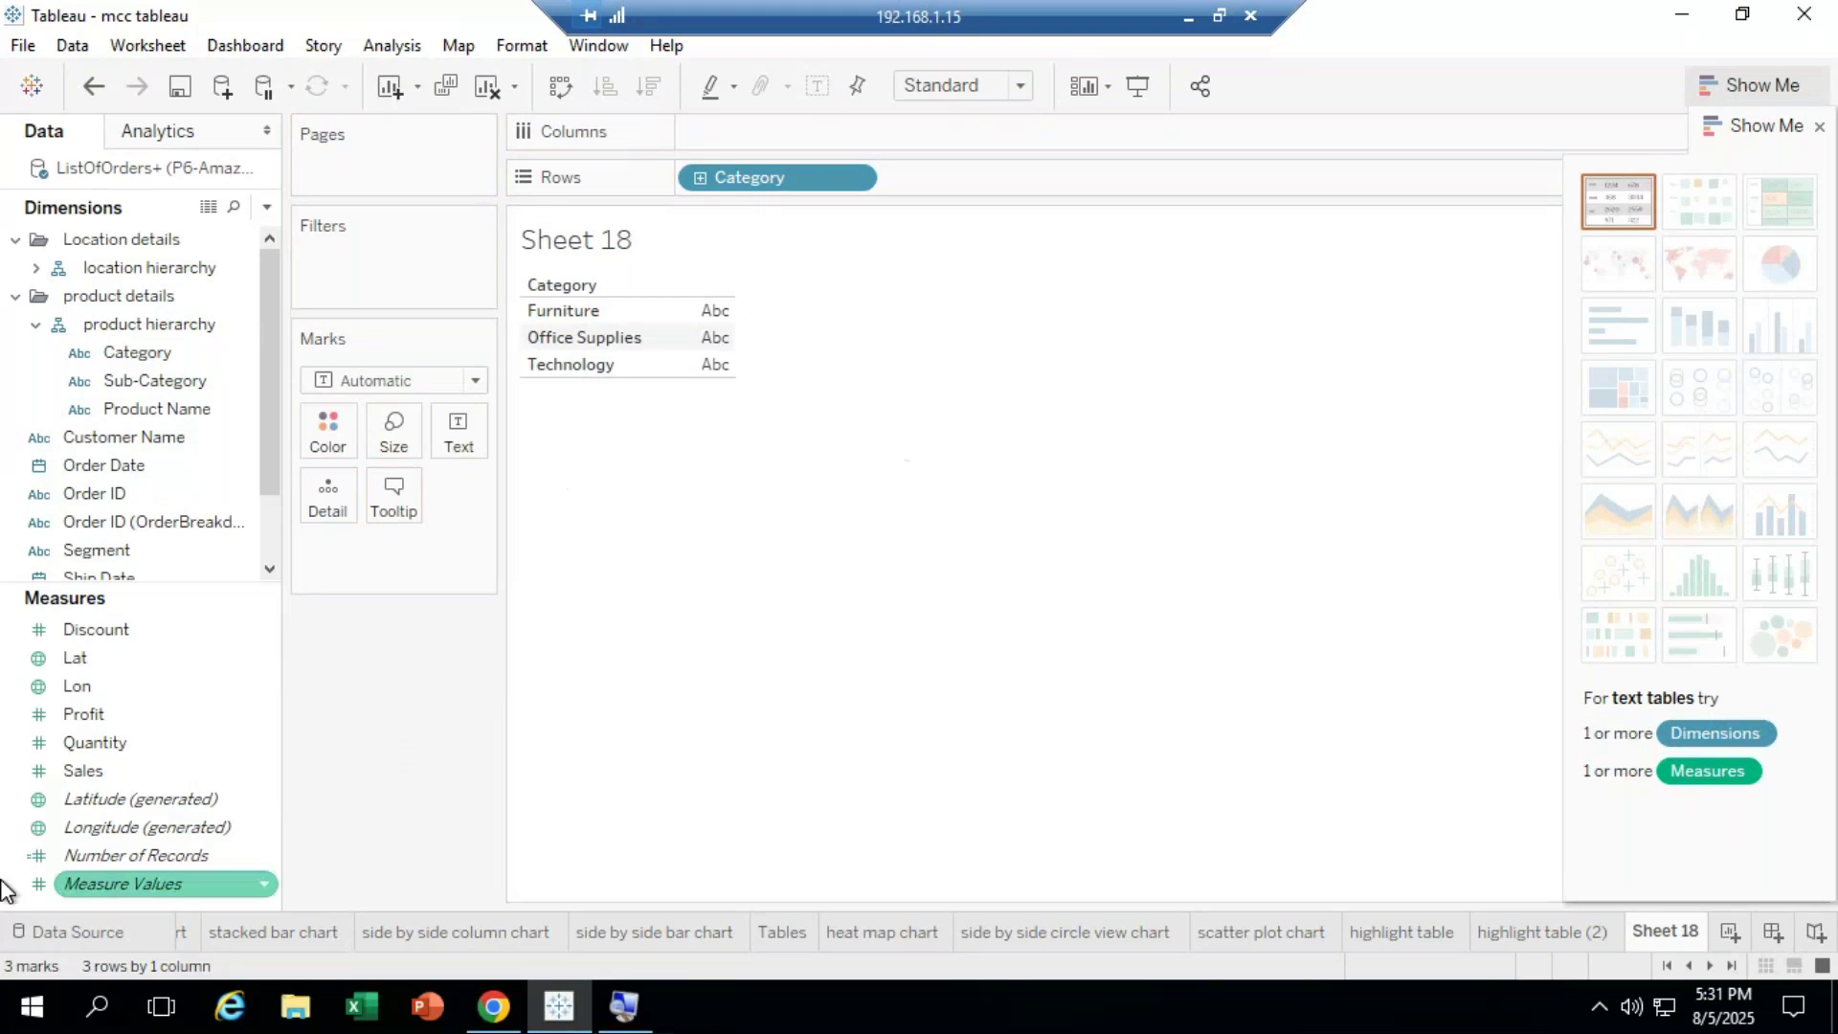
drag(101, 787, 743, 140)
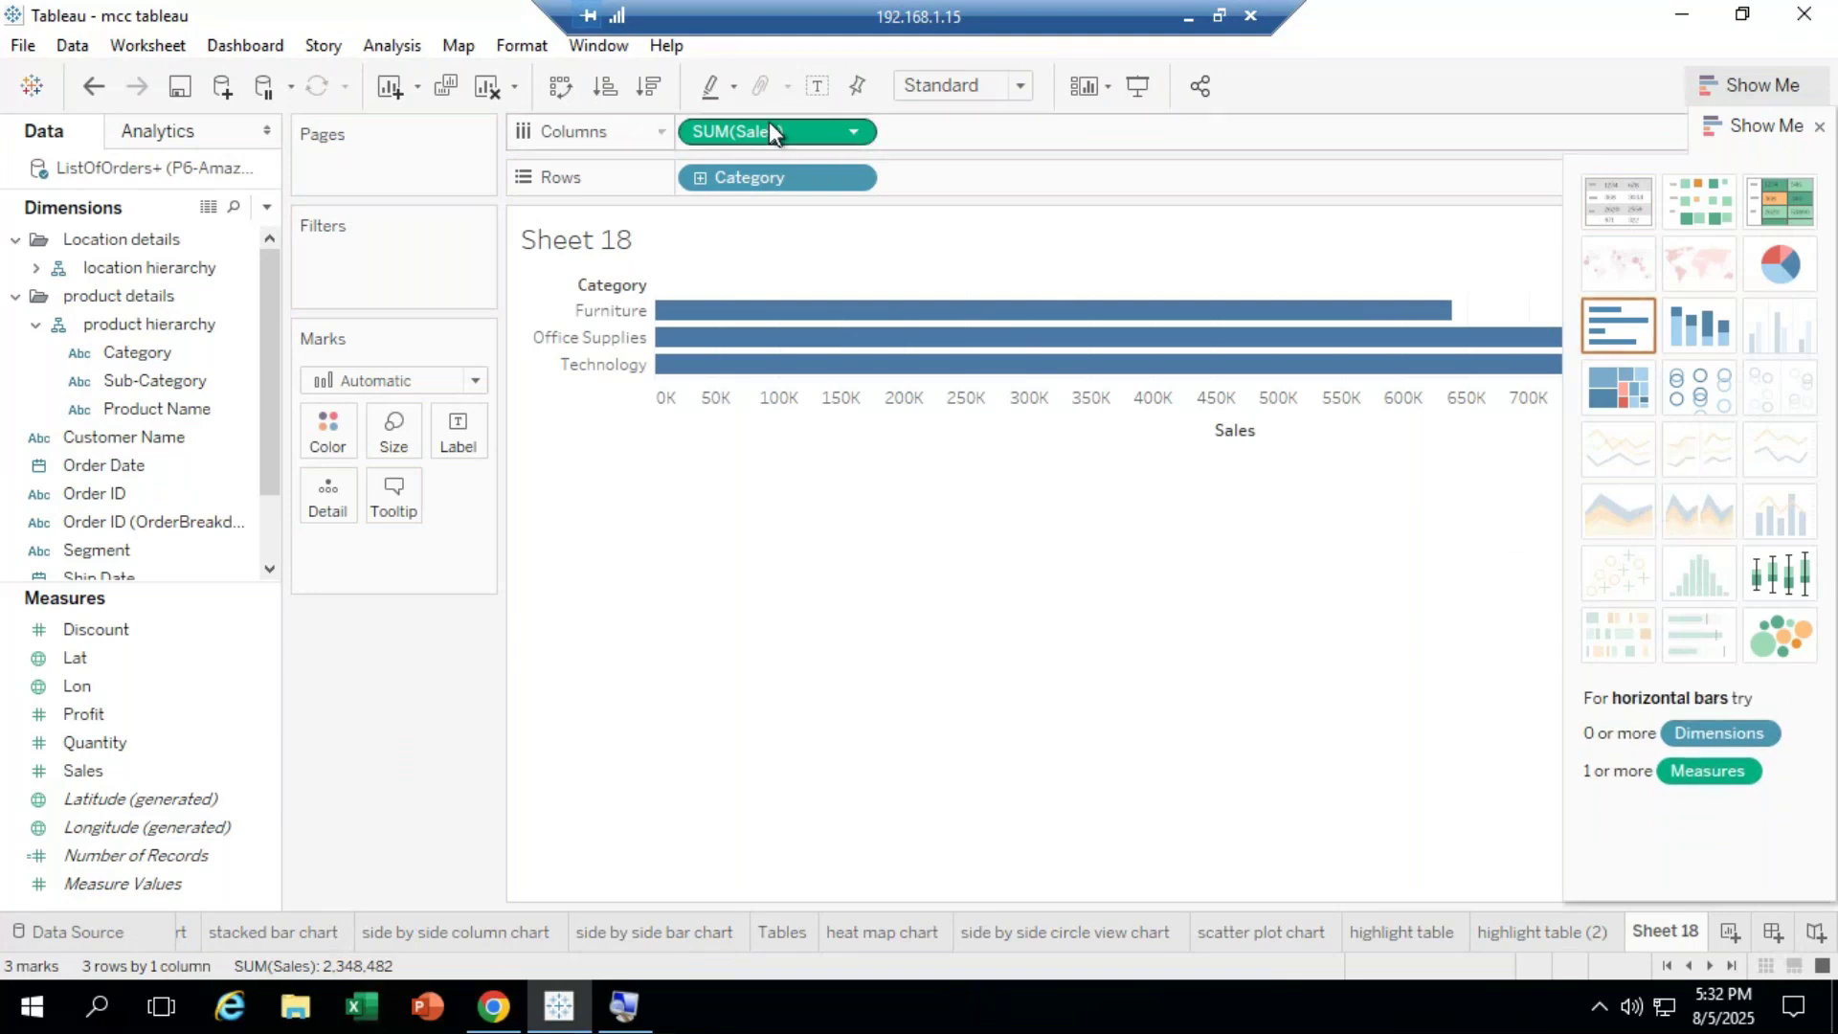
drag(771, 131, 344, 817)
drag(774, 189, 411, 751)
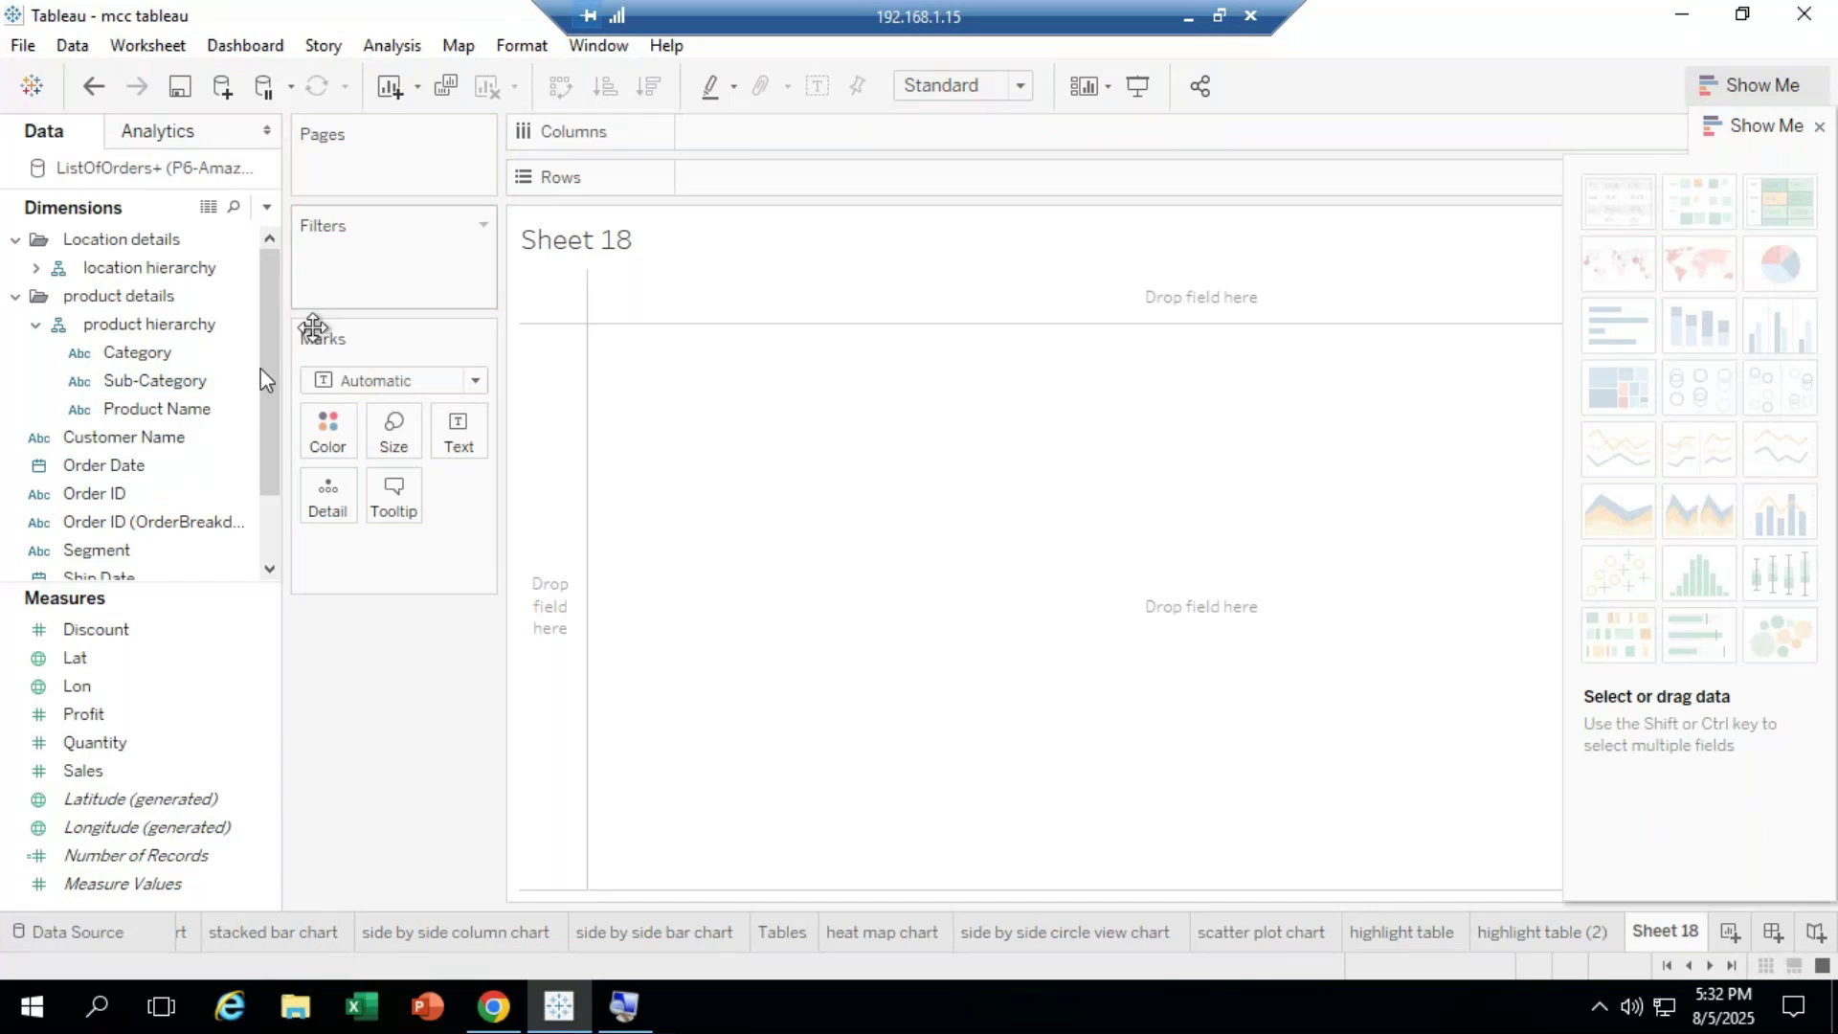
Step: Build a line chart with Order Date on columns and Sales on rows, and expand the years to quarters
click(129, 471)
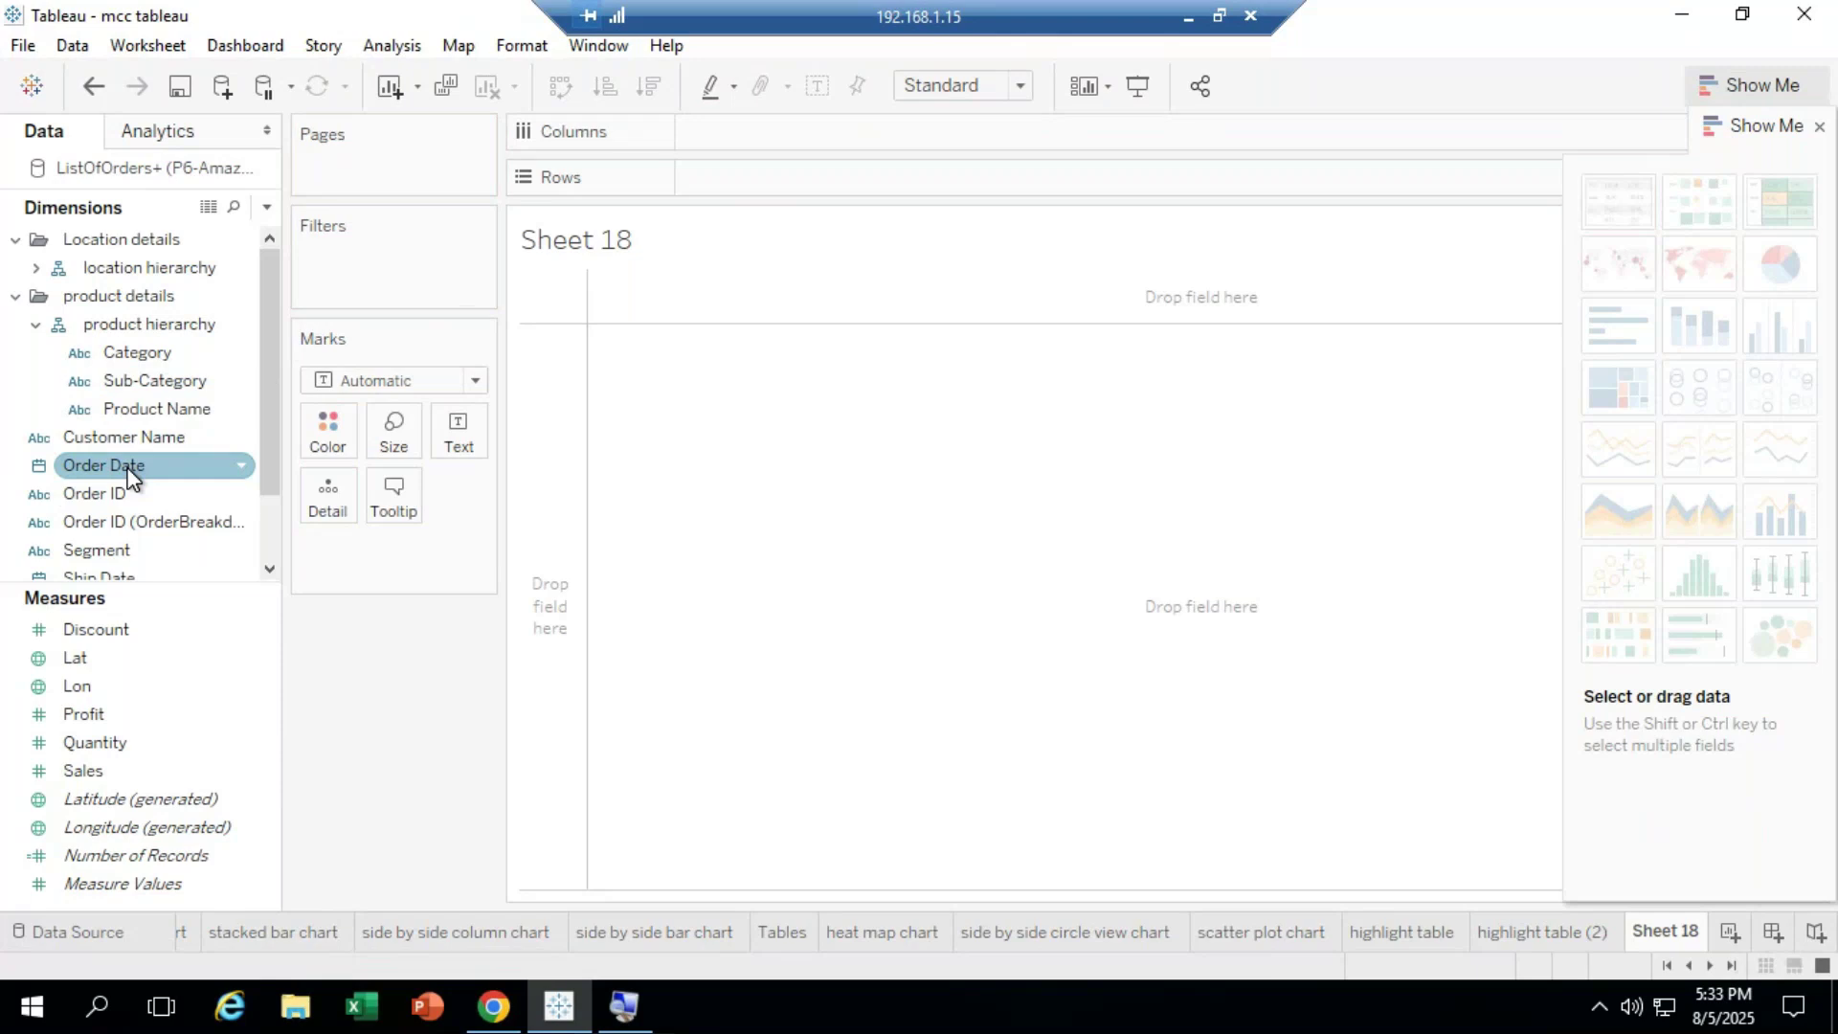
drag(115, 468, 759, 152)
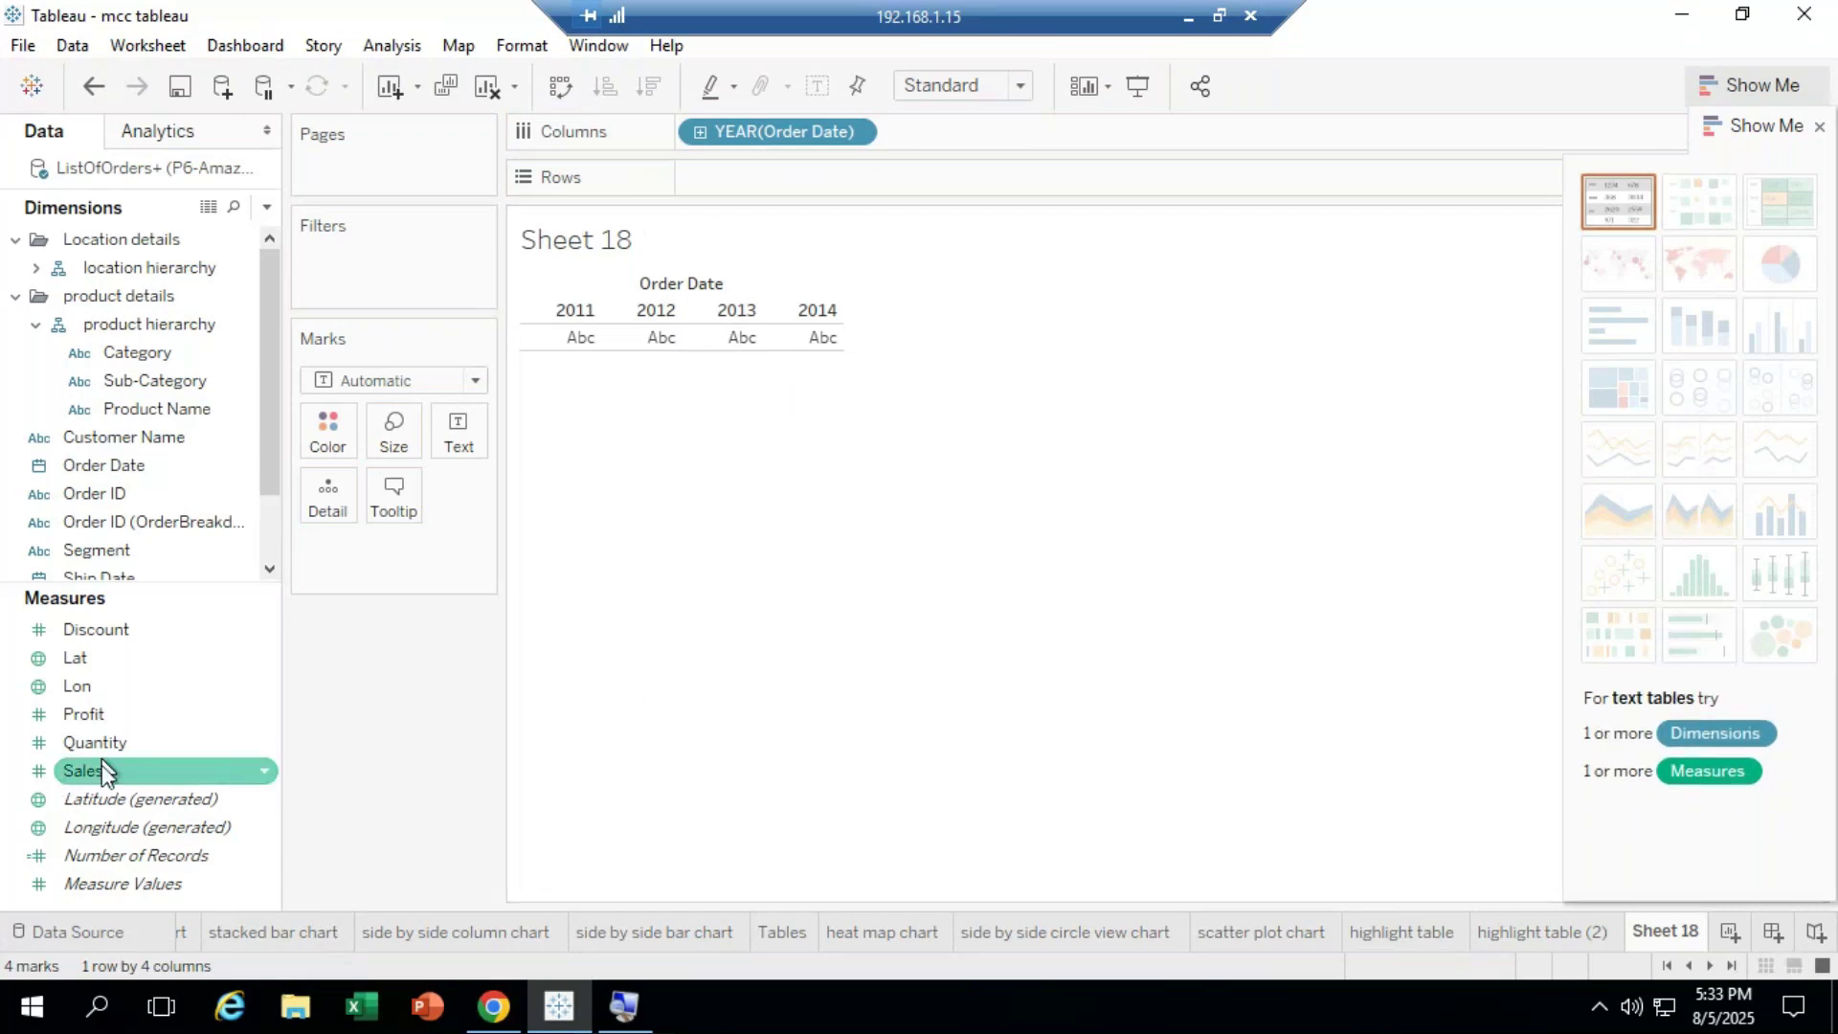
drag(96, 767, 752, 175)
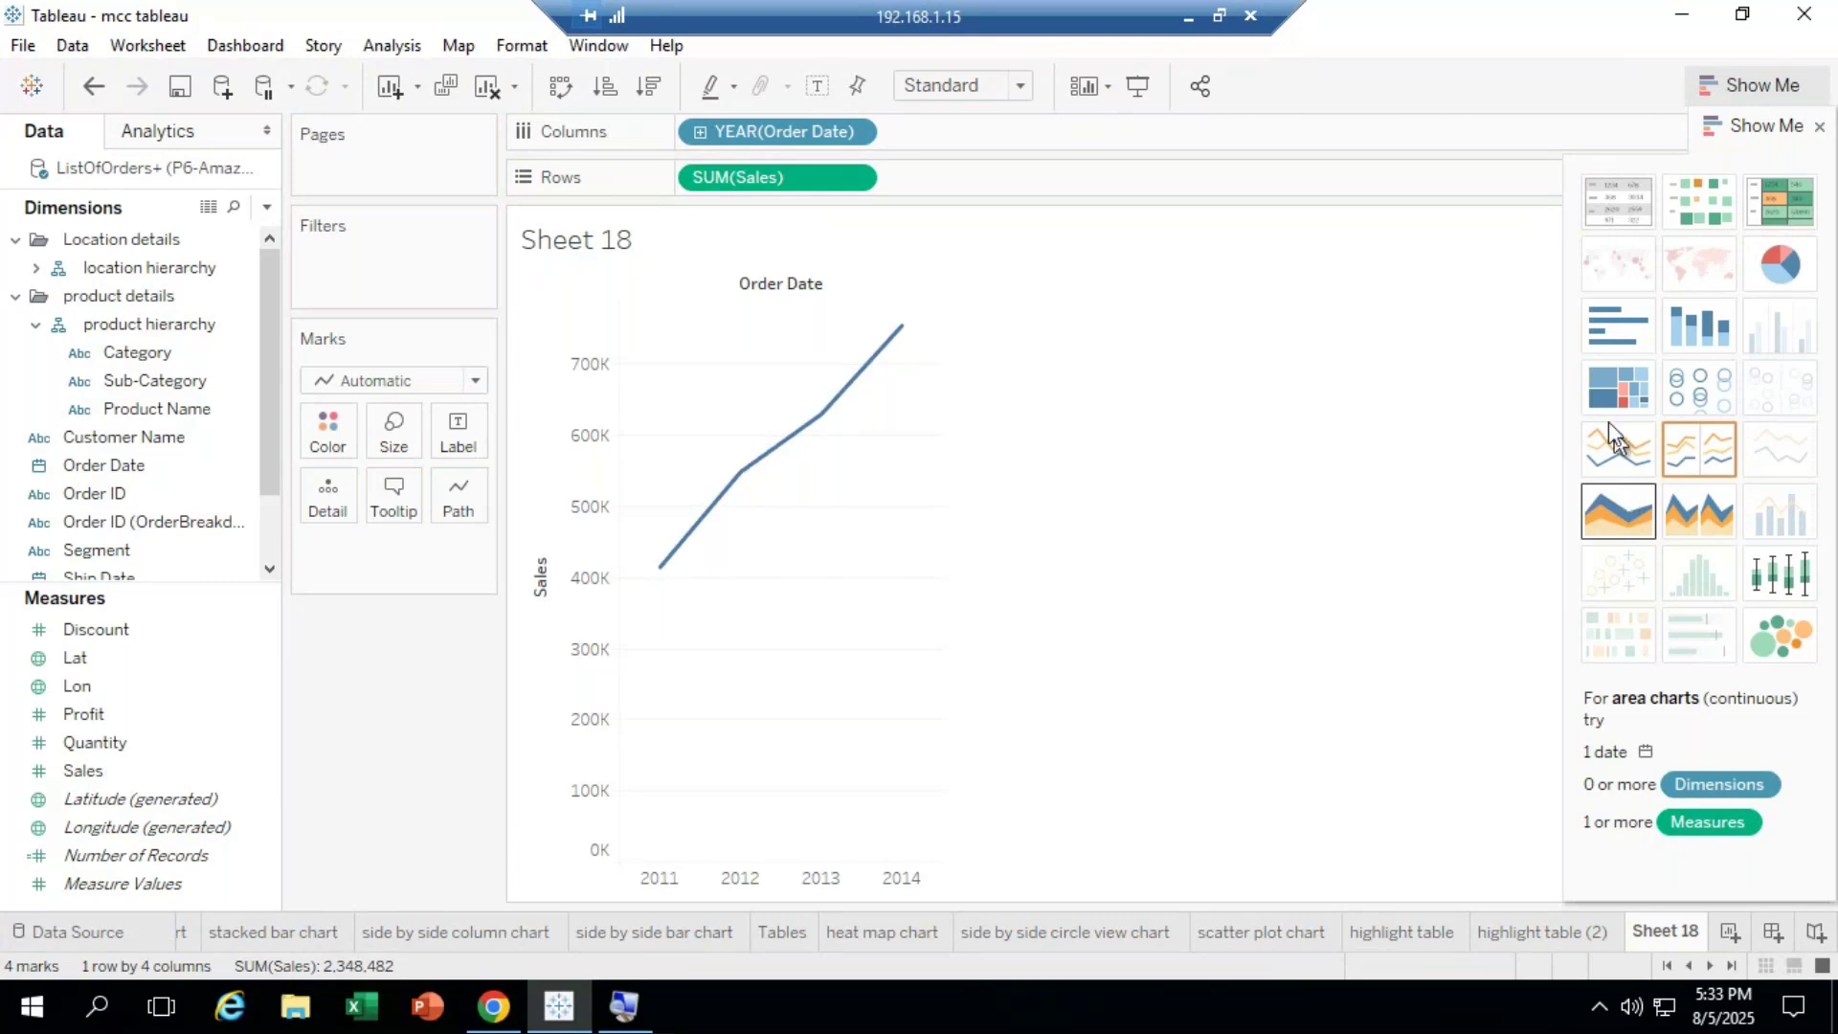
click(700, 131)
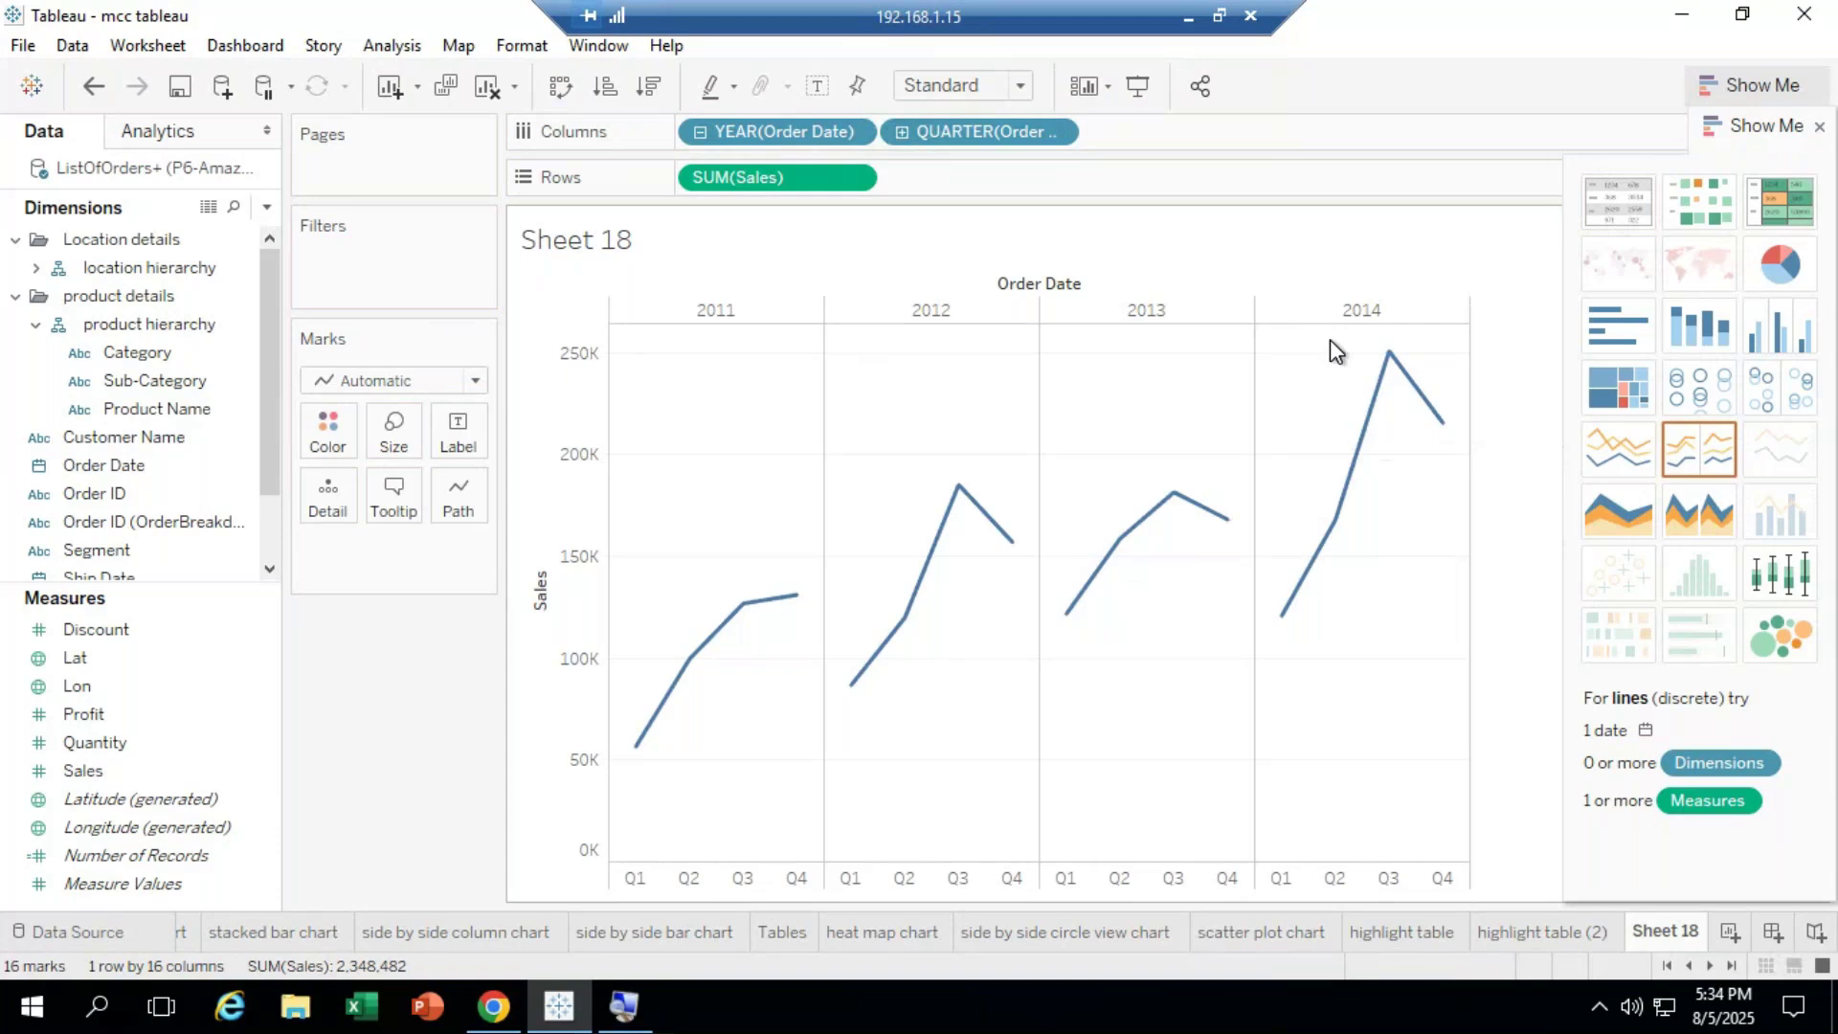
Step: Colour the lines of the quarterly Sales chart red
click(96, 493)
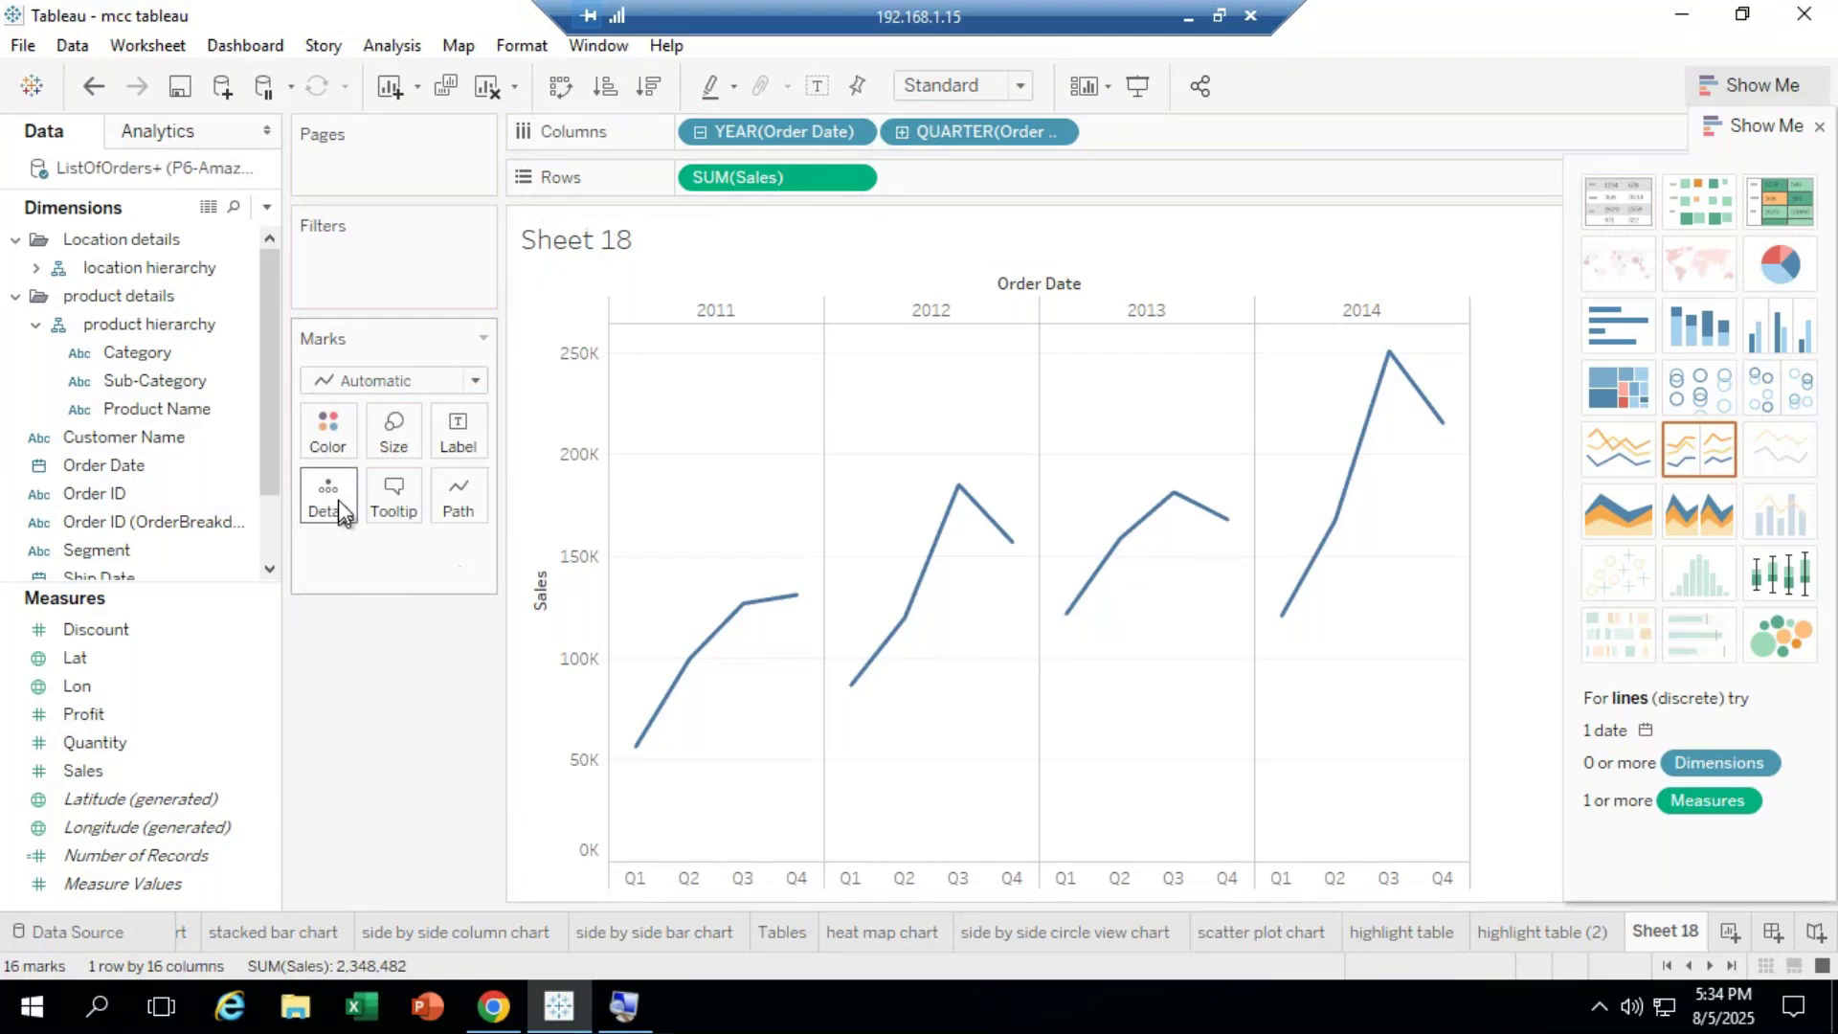
click(335, 421)
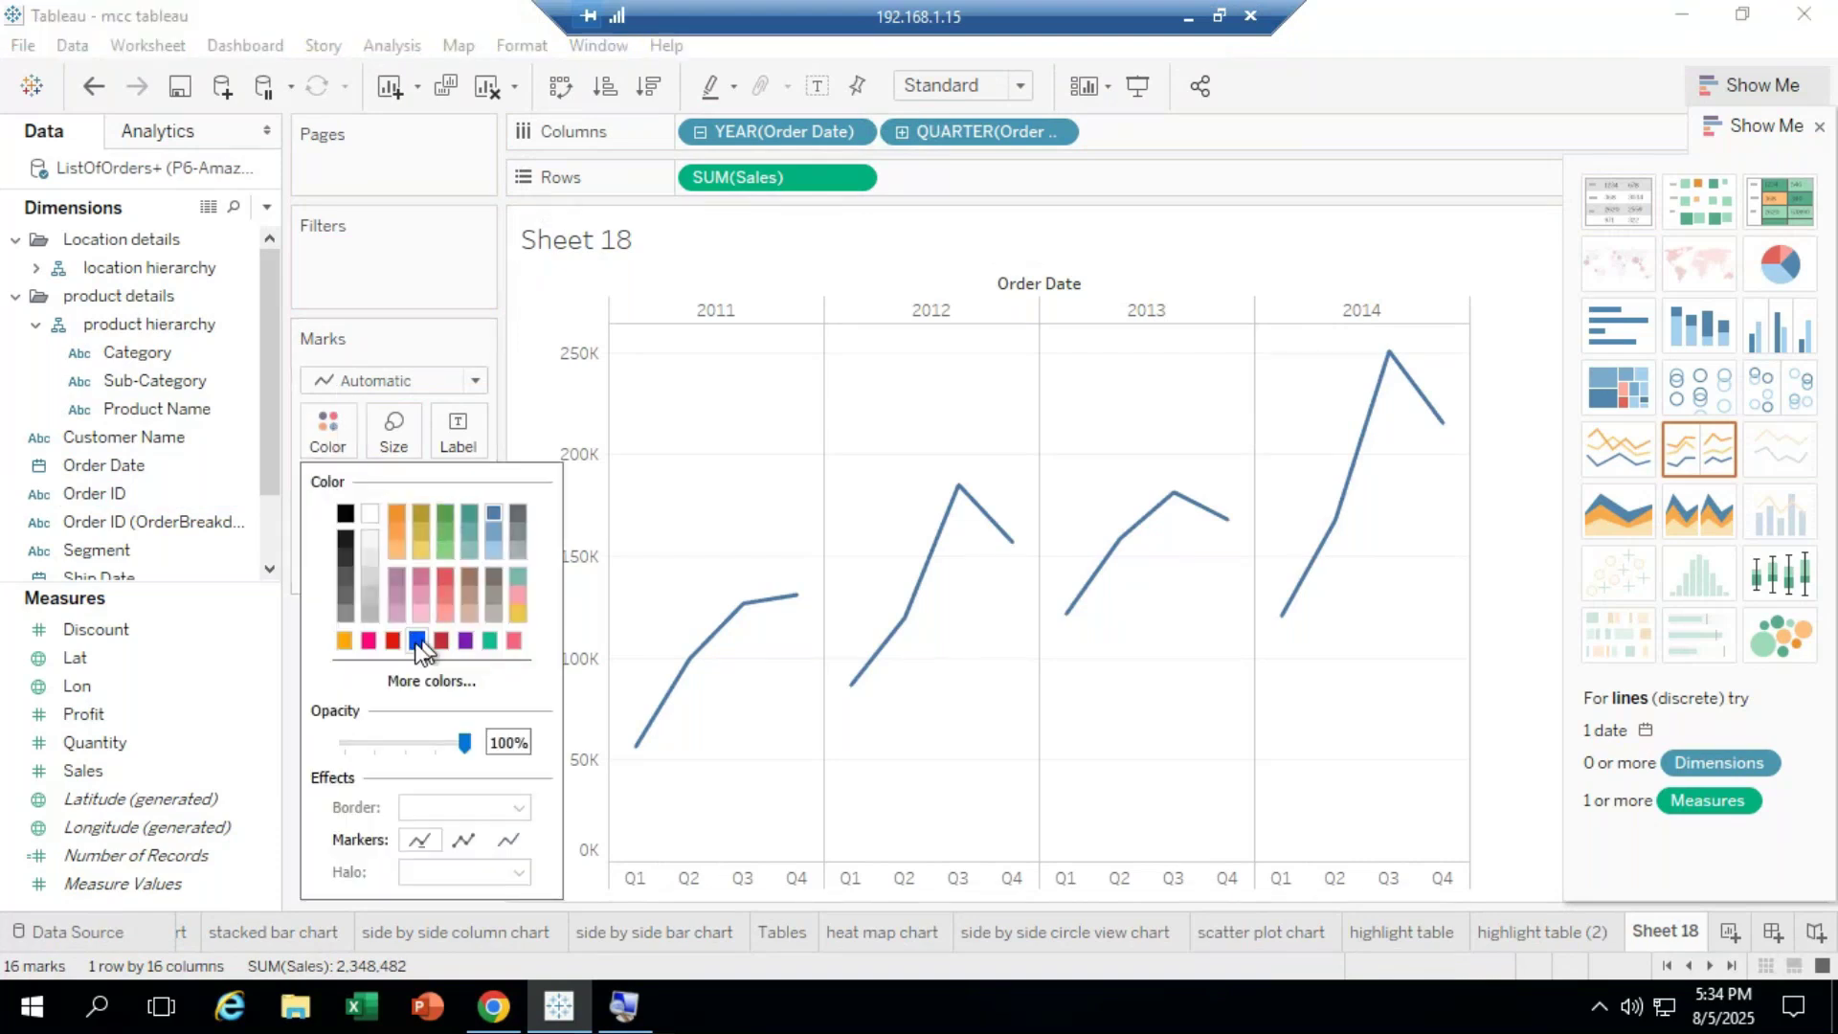
click(393, 640)
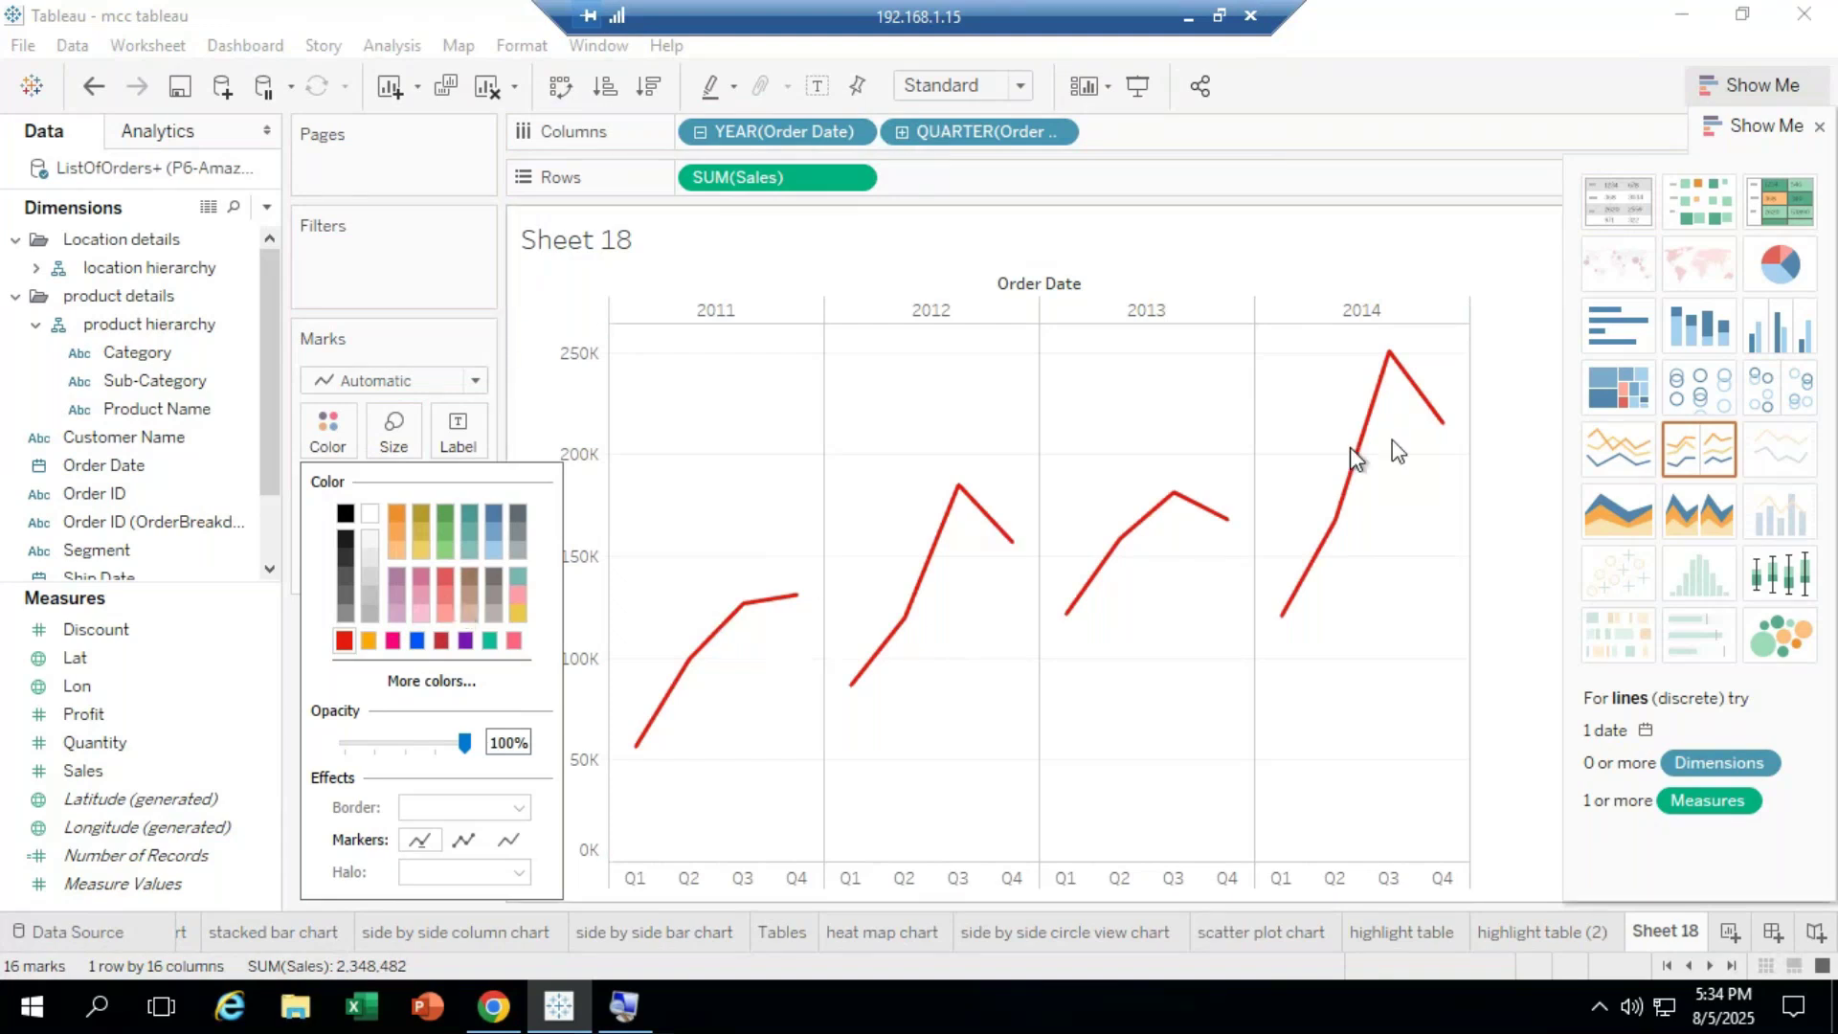
Step: Convert the discrete quarterly Sales view to a continuous line chart
click(1631, 450)
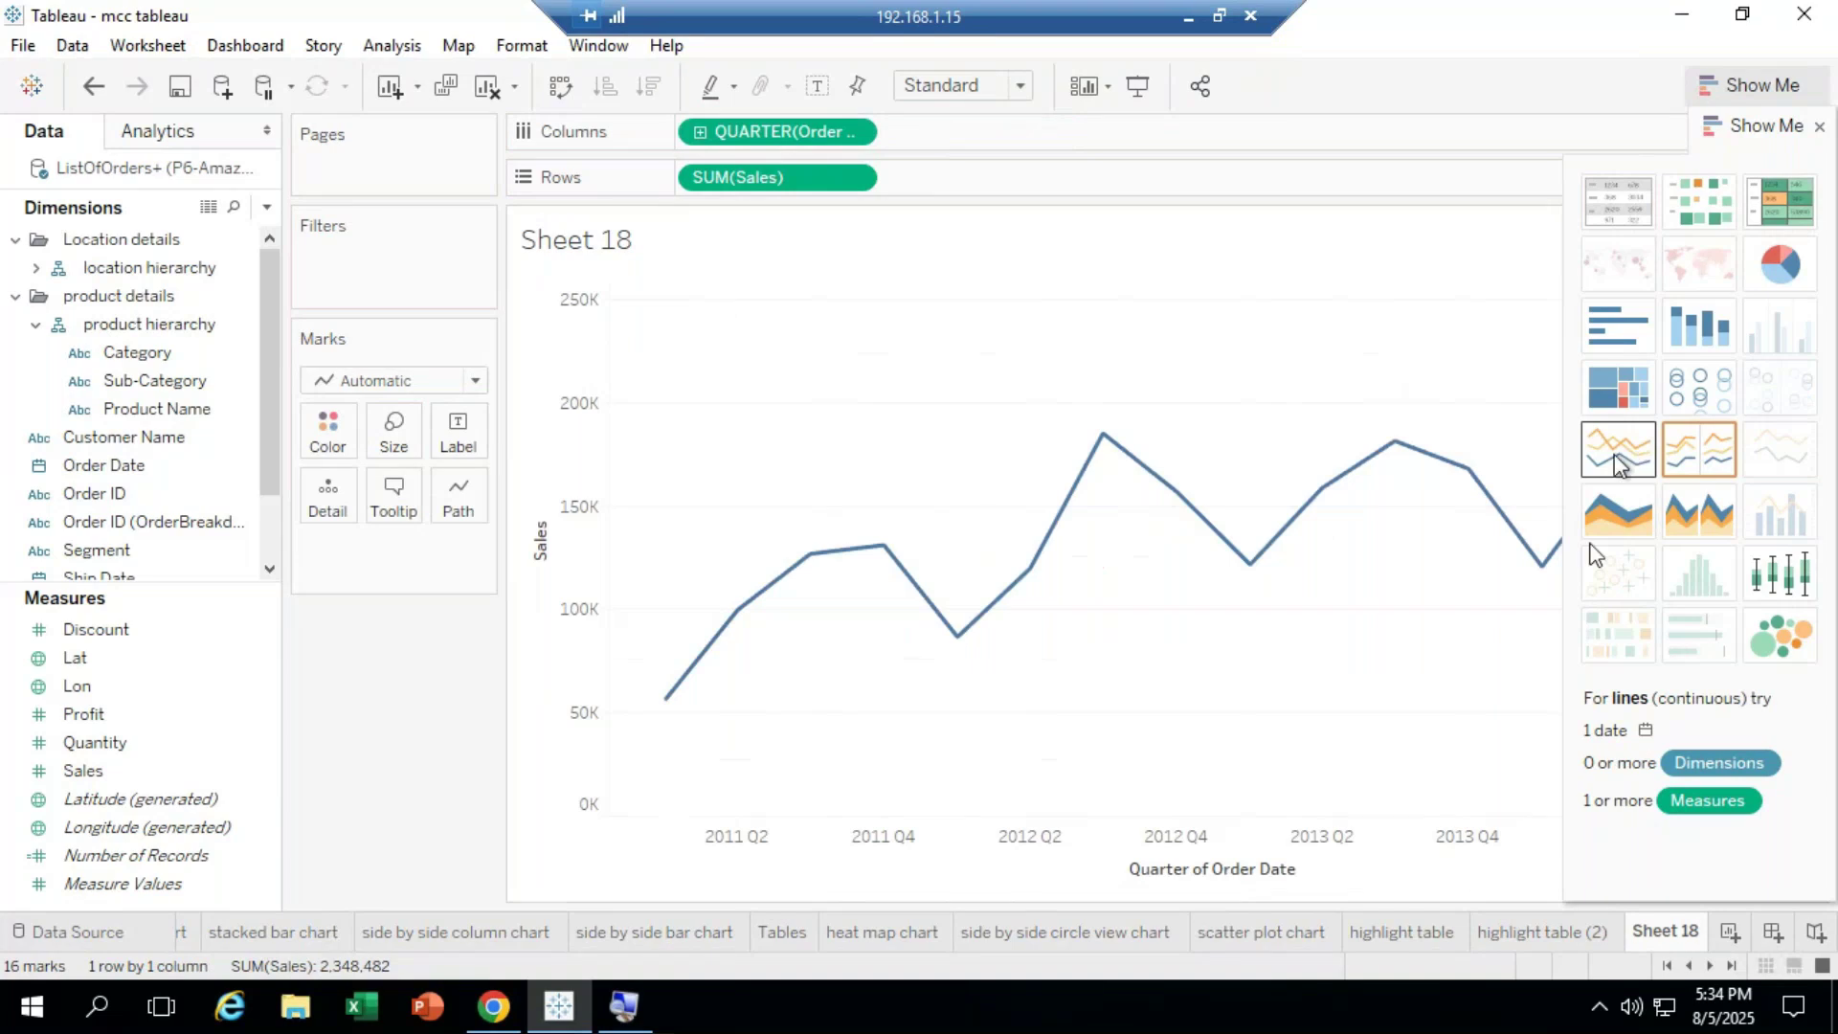
Step: Try drilling the continuous Sales line down to months, and undo back to the discrete quarterly view
click(705, 139)
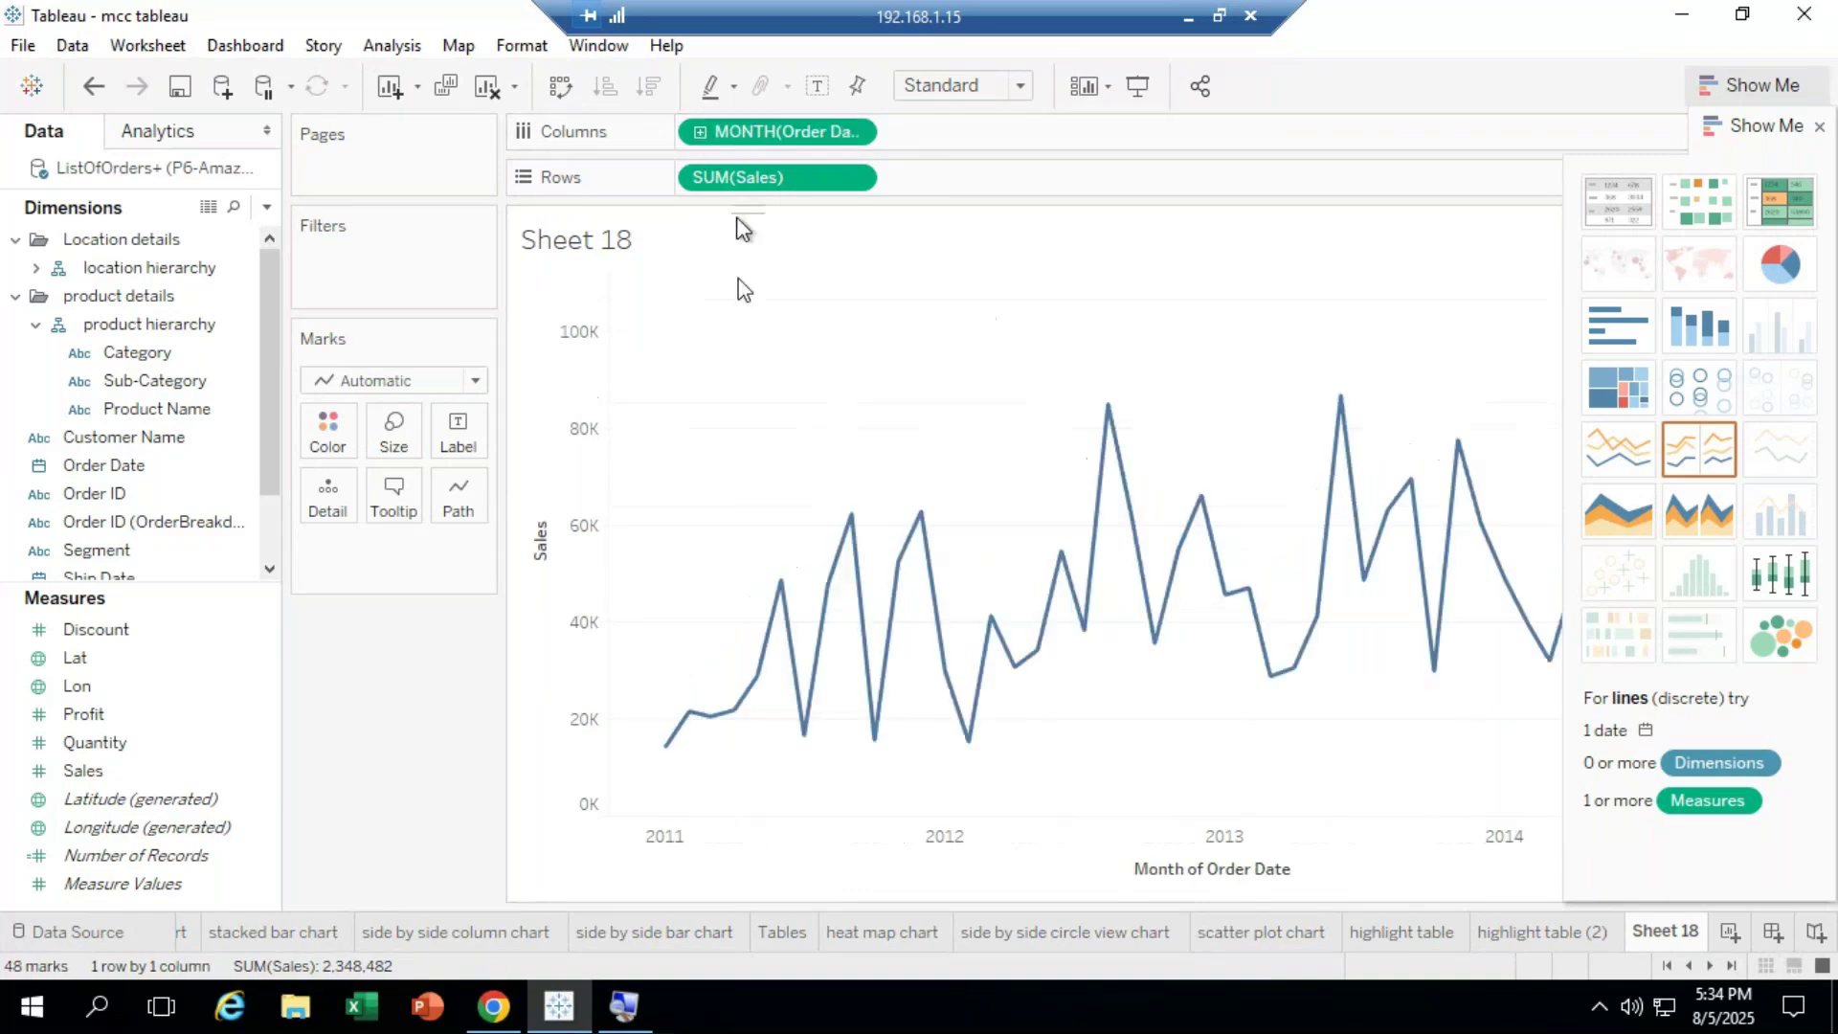
mouse_move(675, 836)
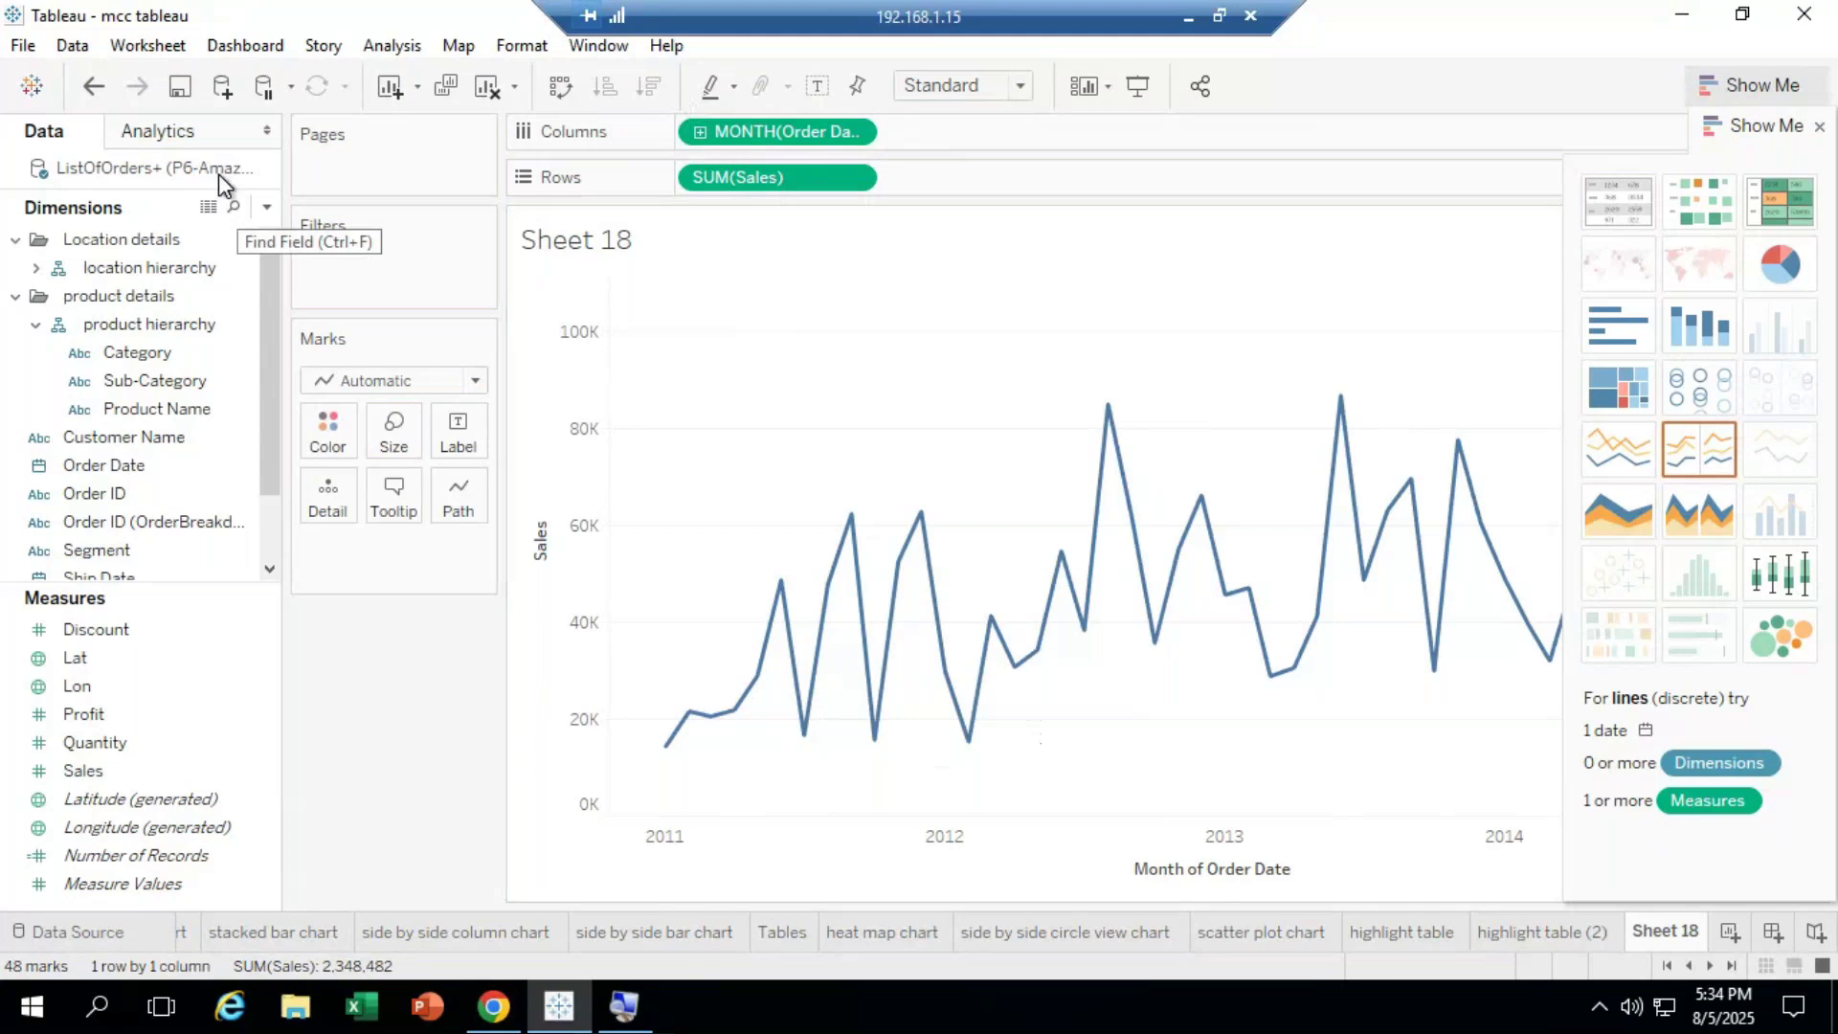
key(ctrl+z)
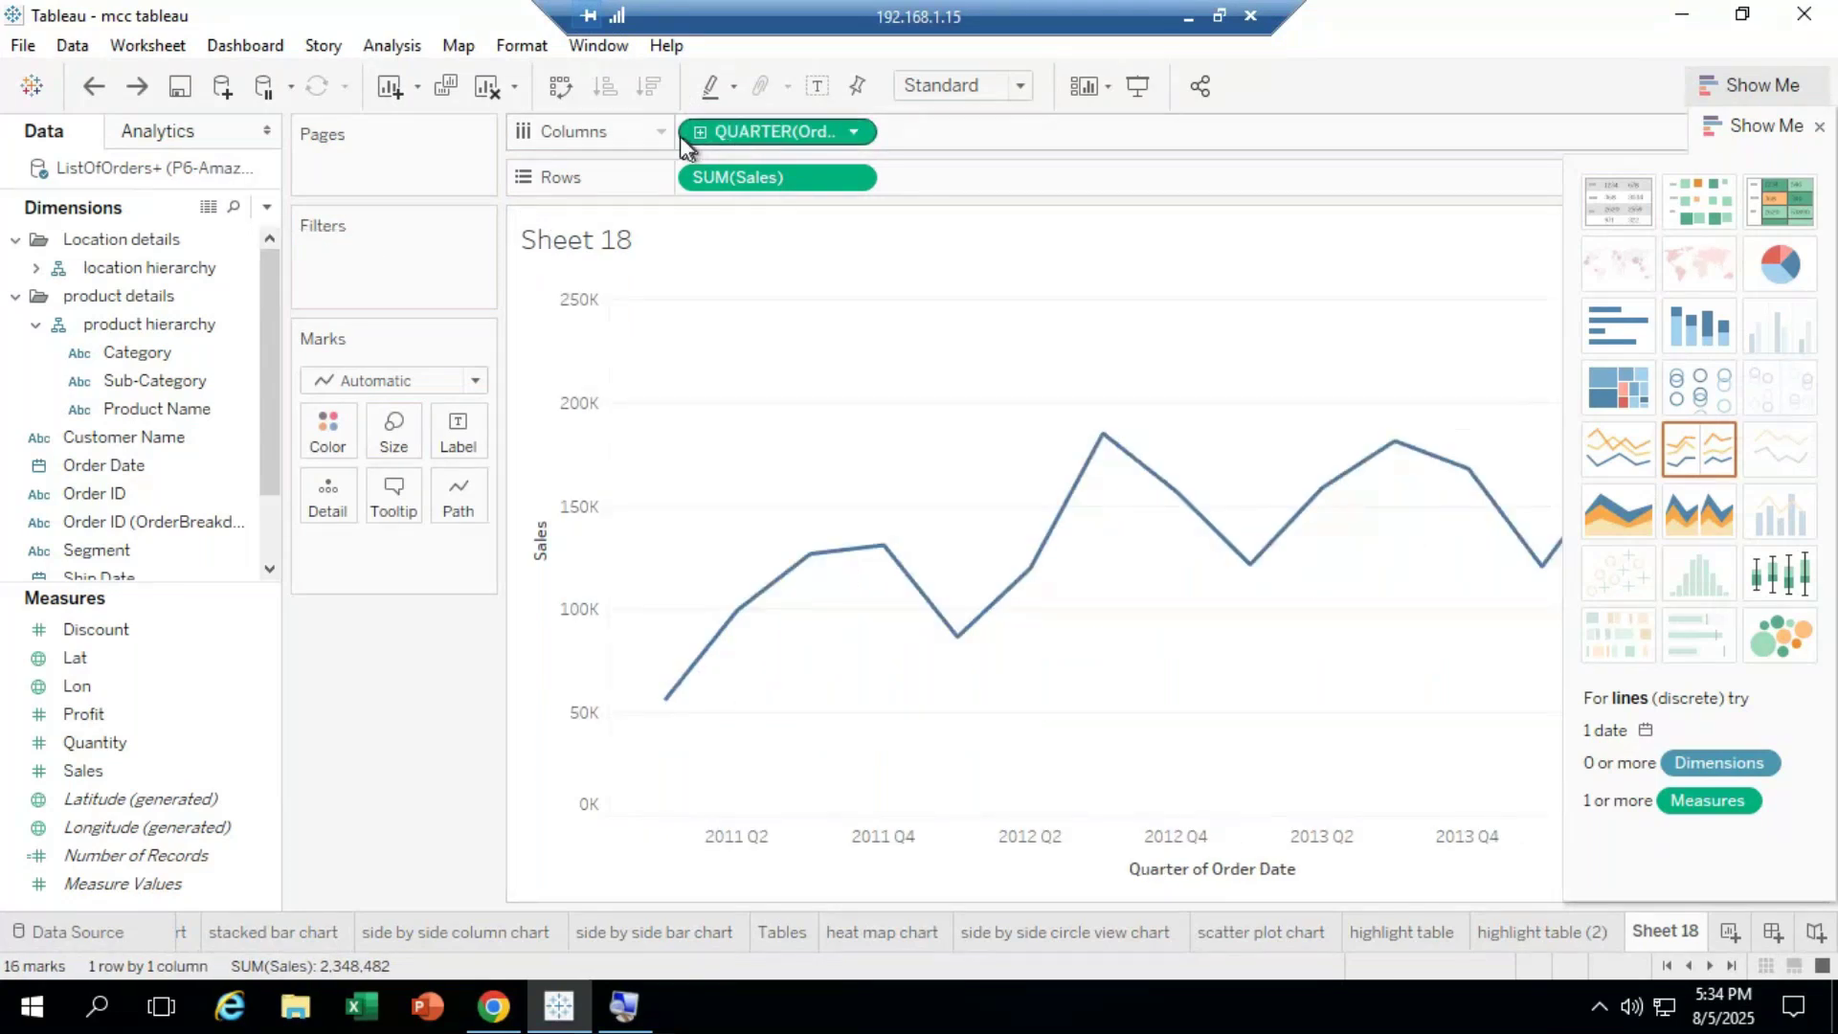
key(ctrl+z)
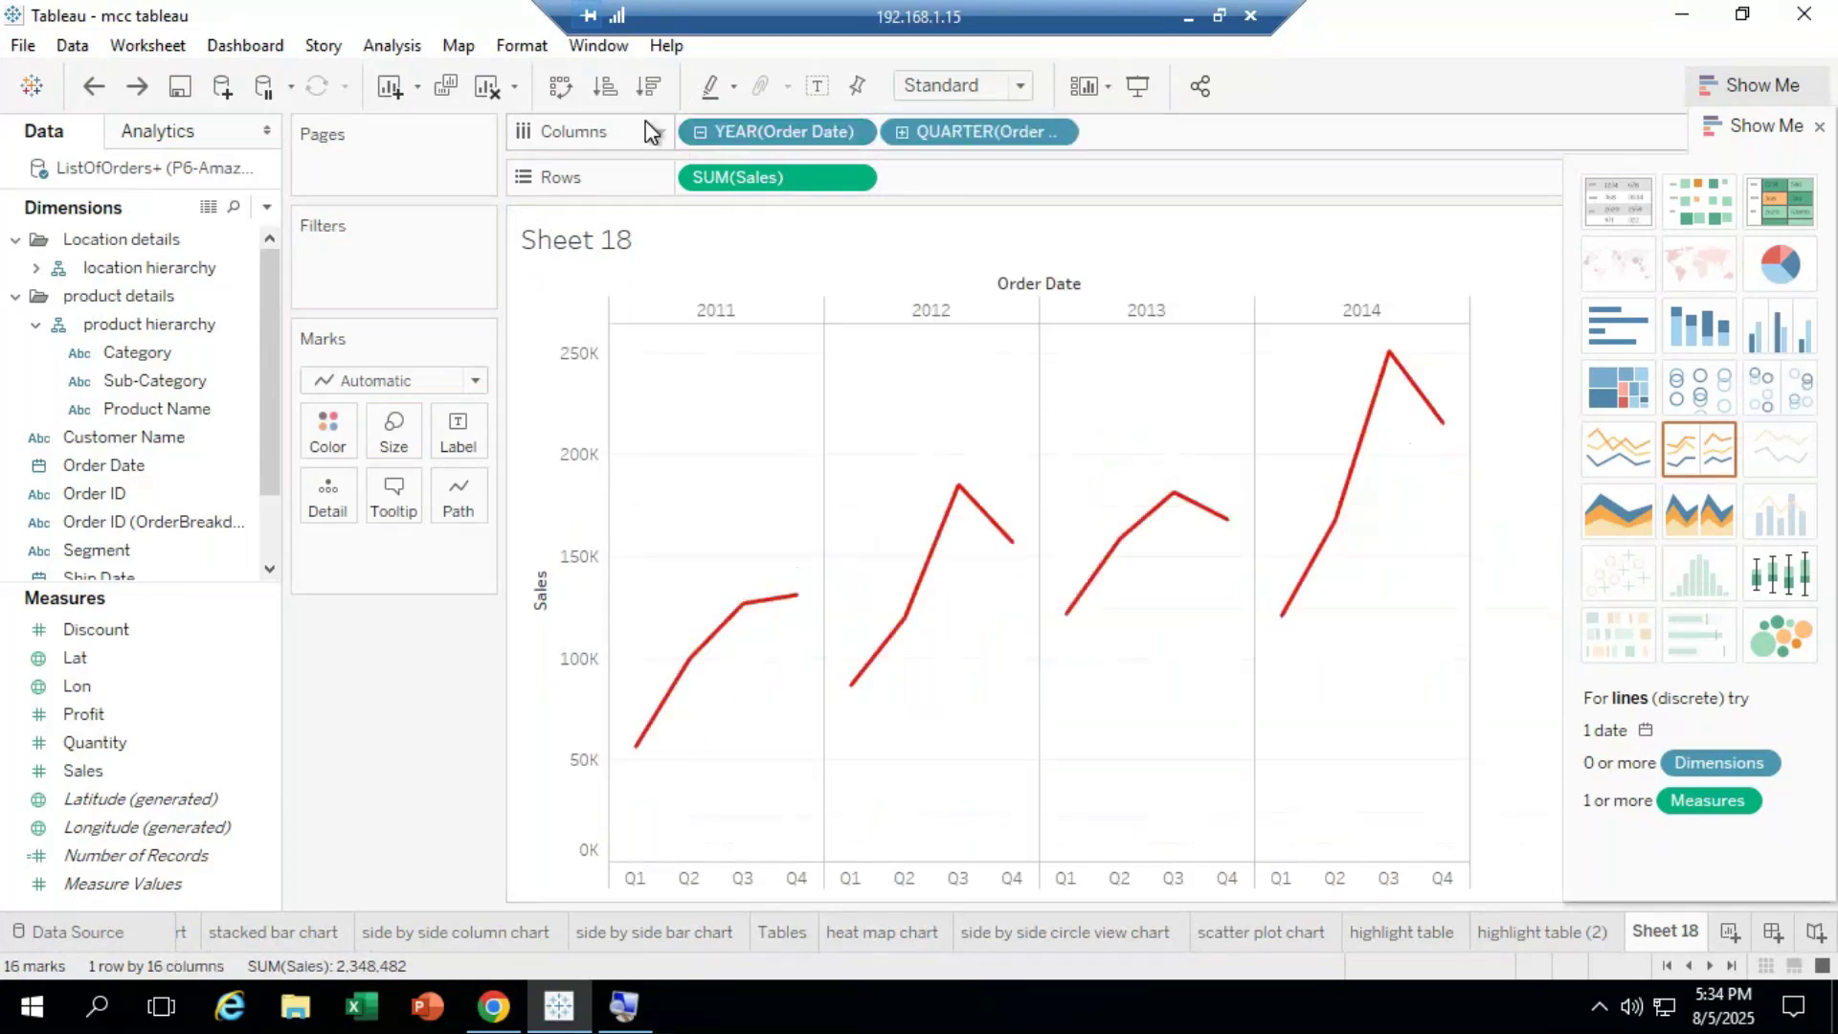
Step: Expand the quarters to months, try the continuous area and continuous line charts, and return to discrete lines
click(902, 132)
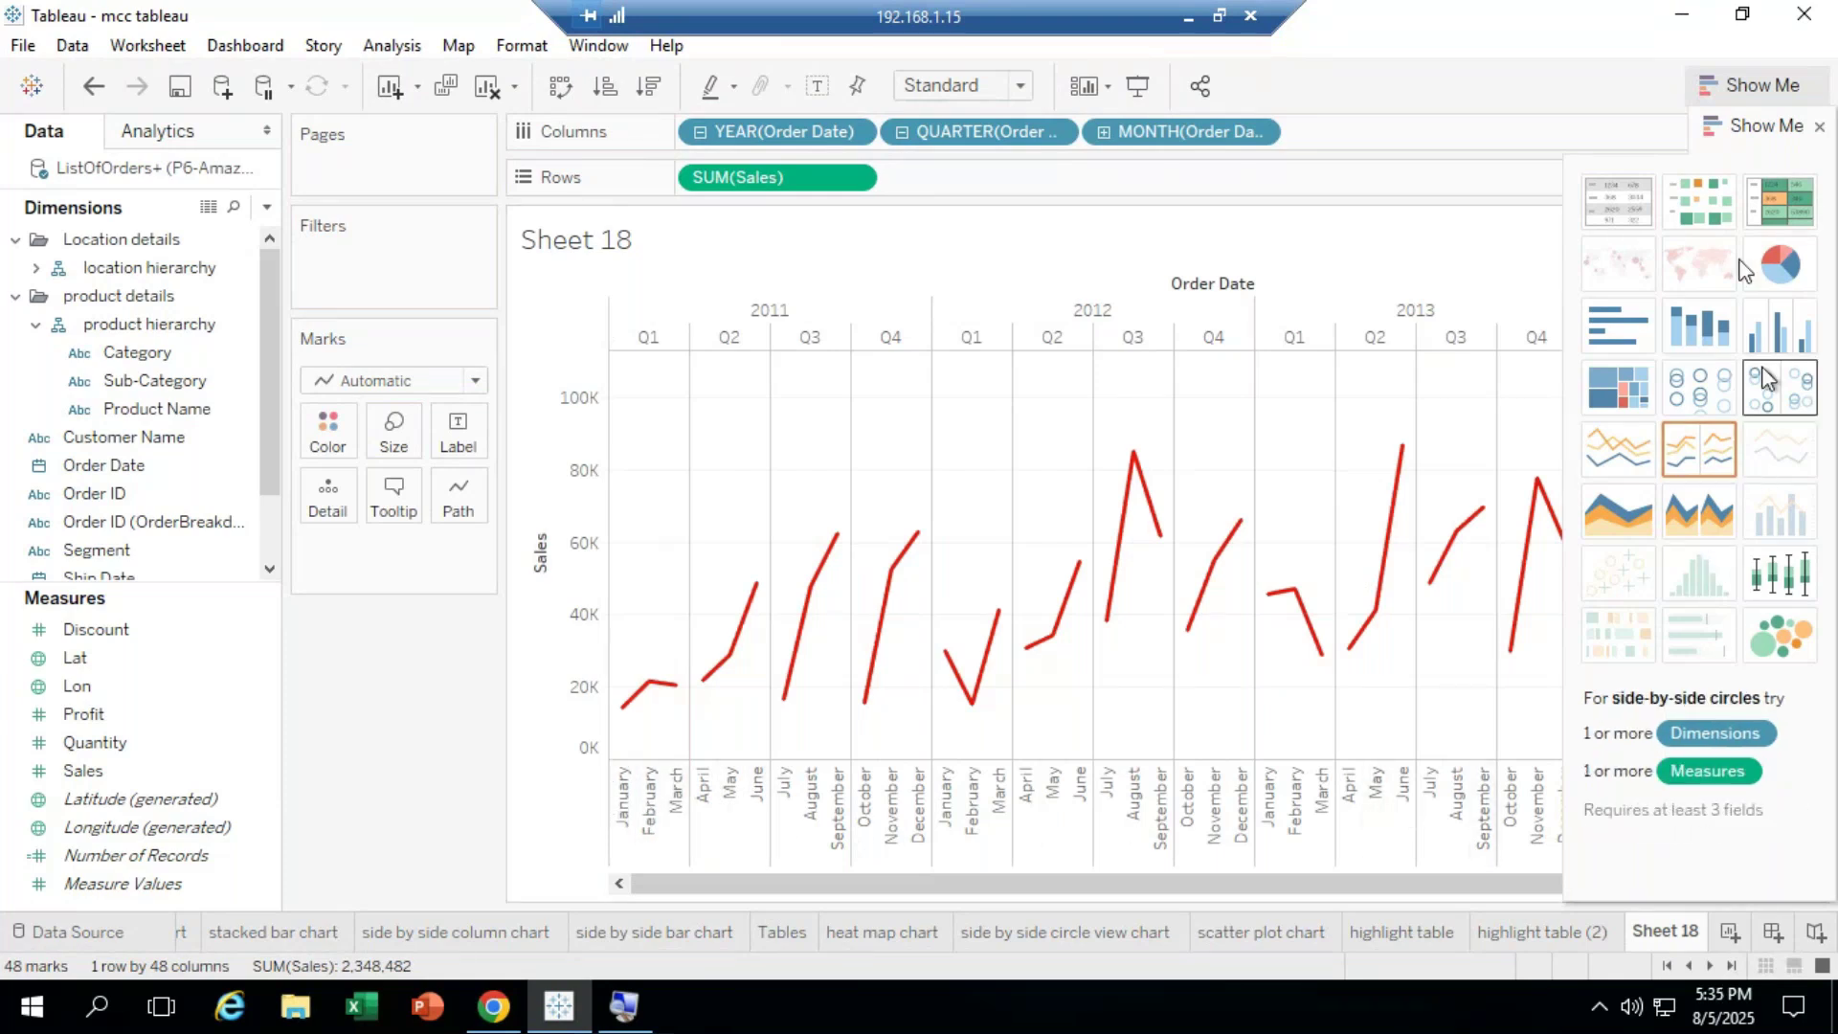
click(1618, 507)
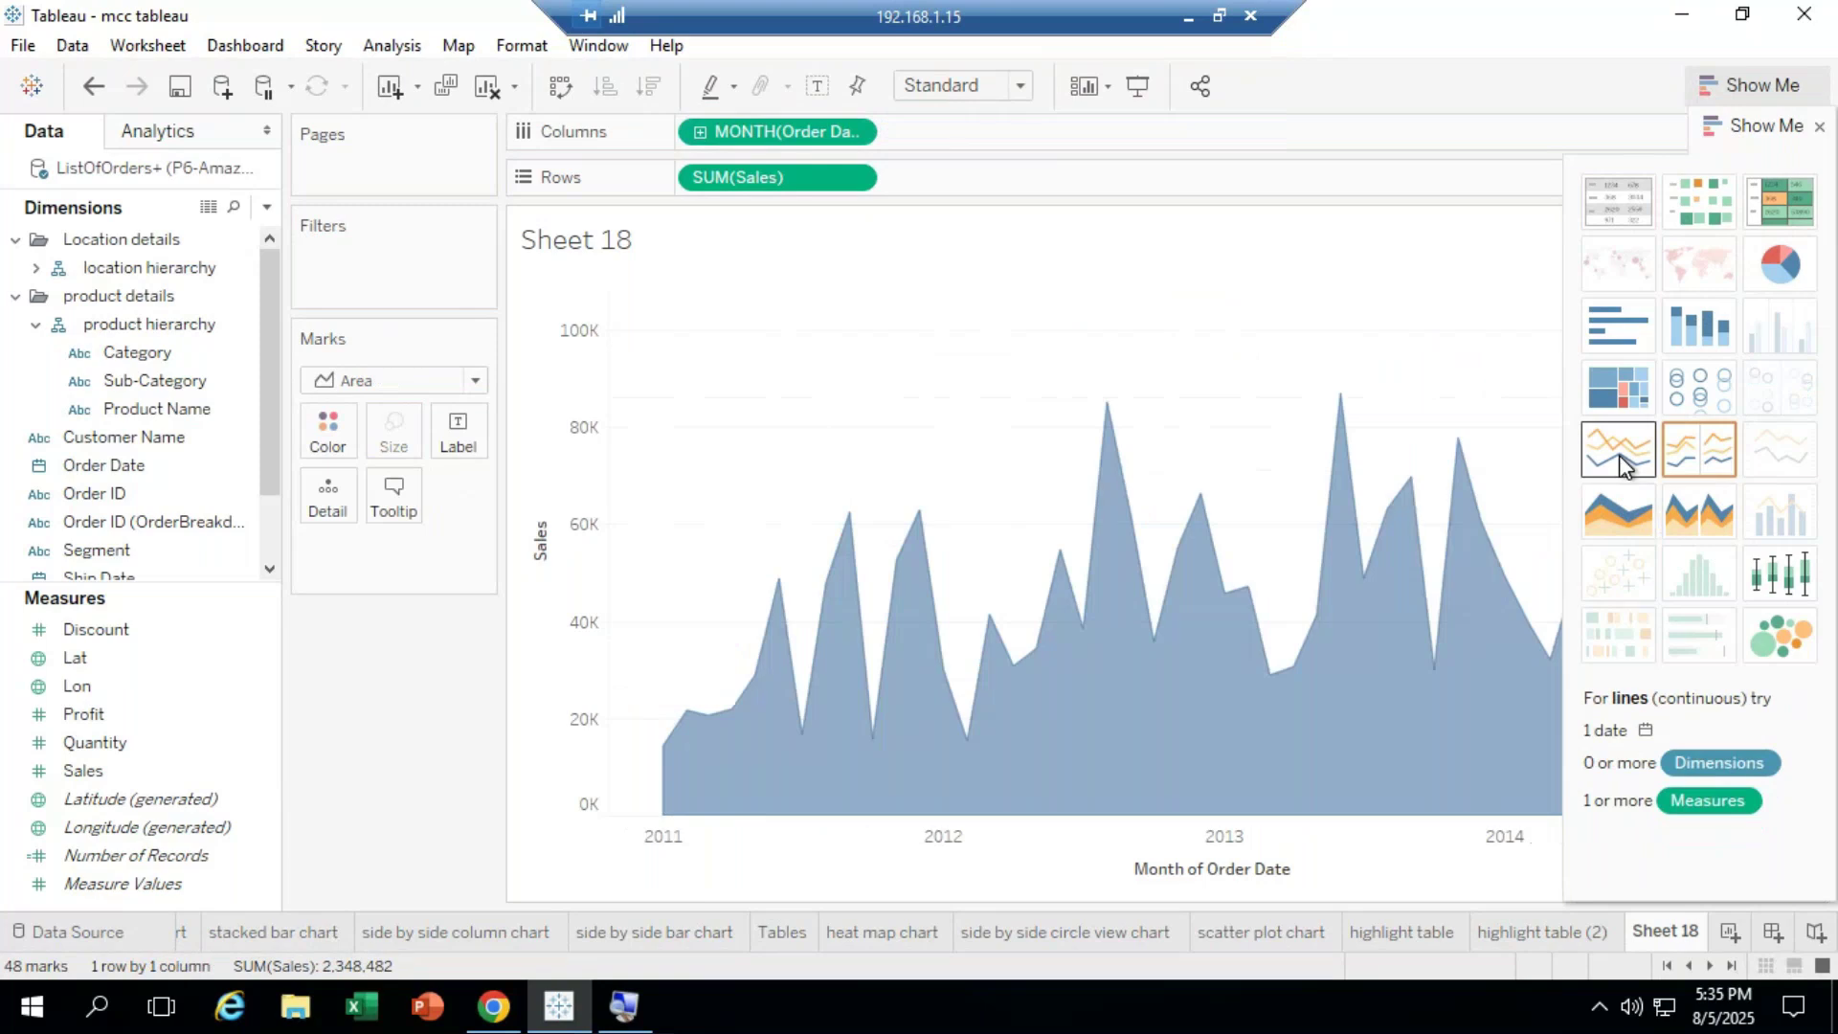
click(1618, 456)
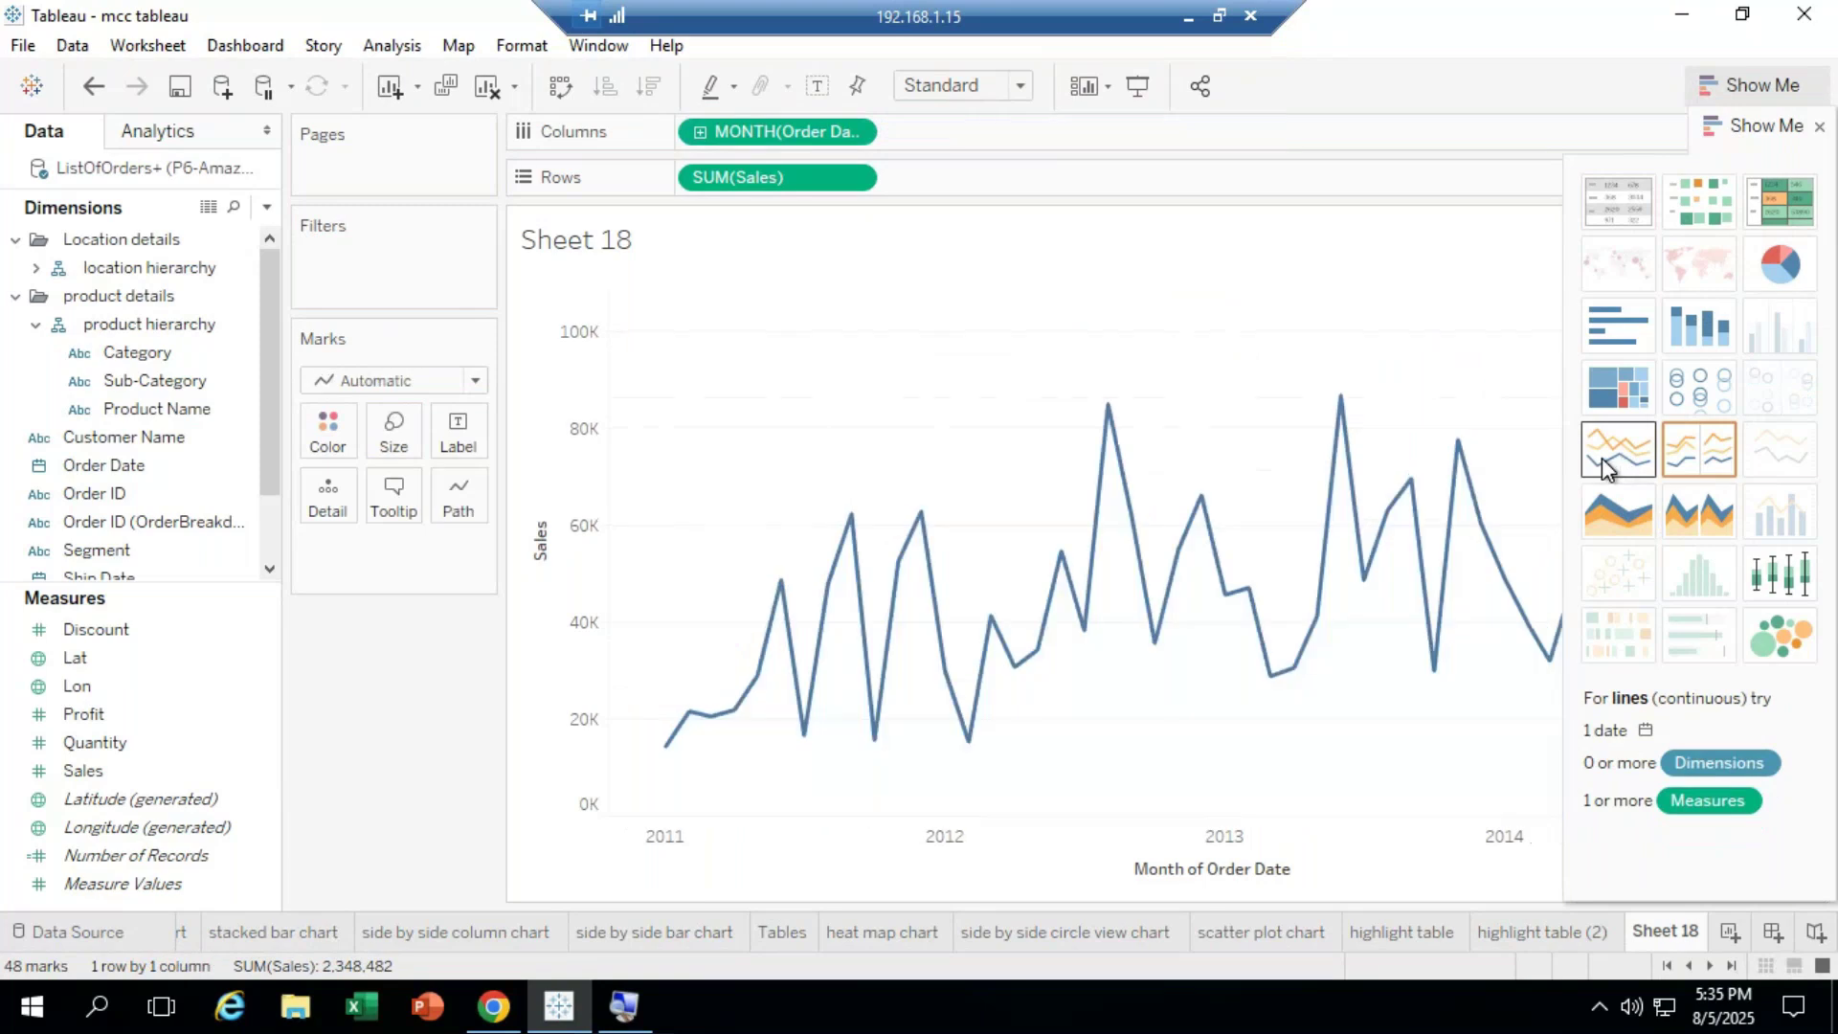
click(1698, 457)
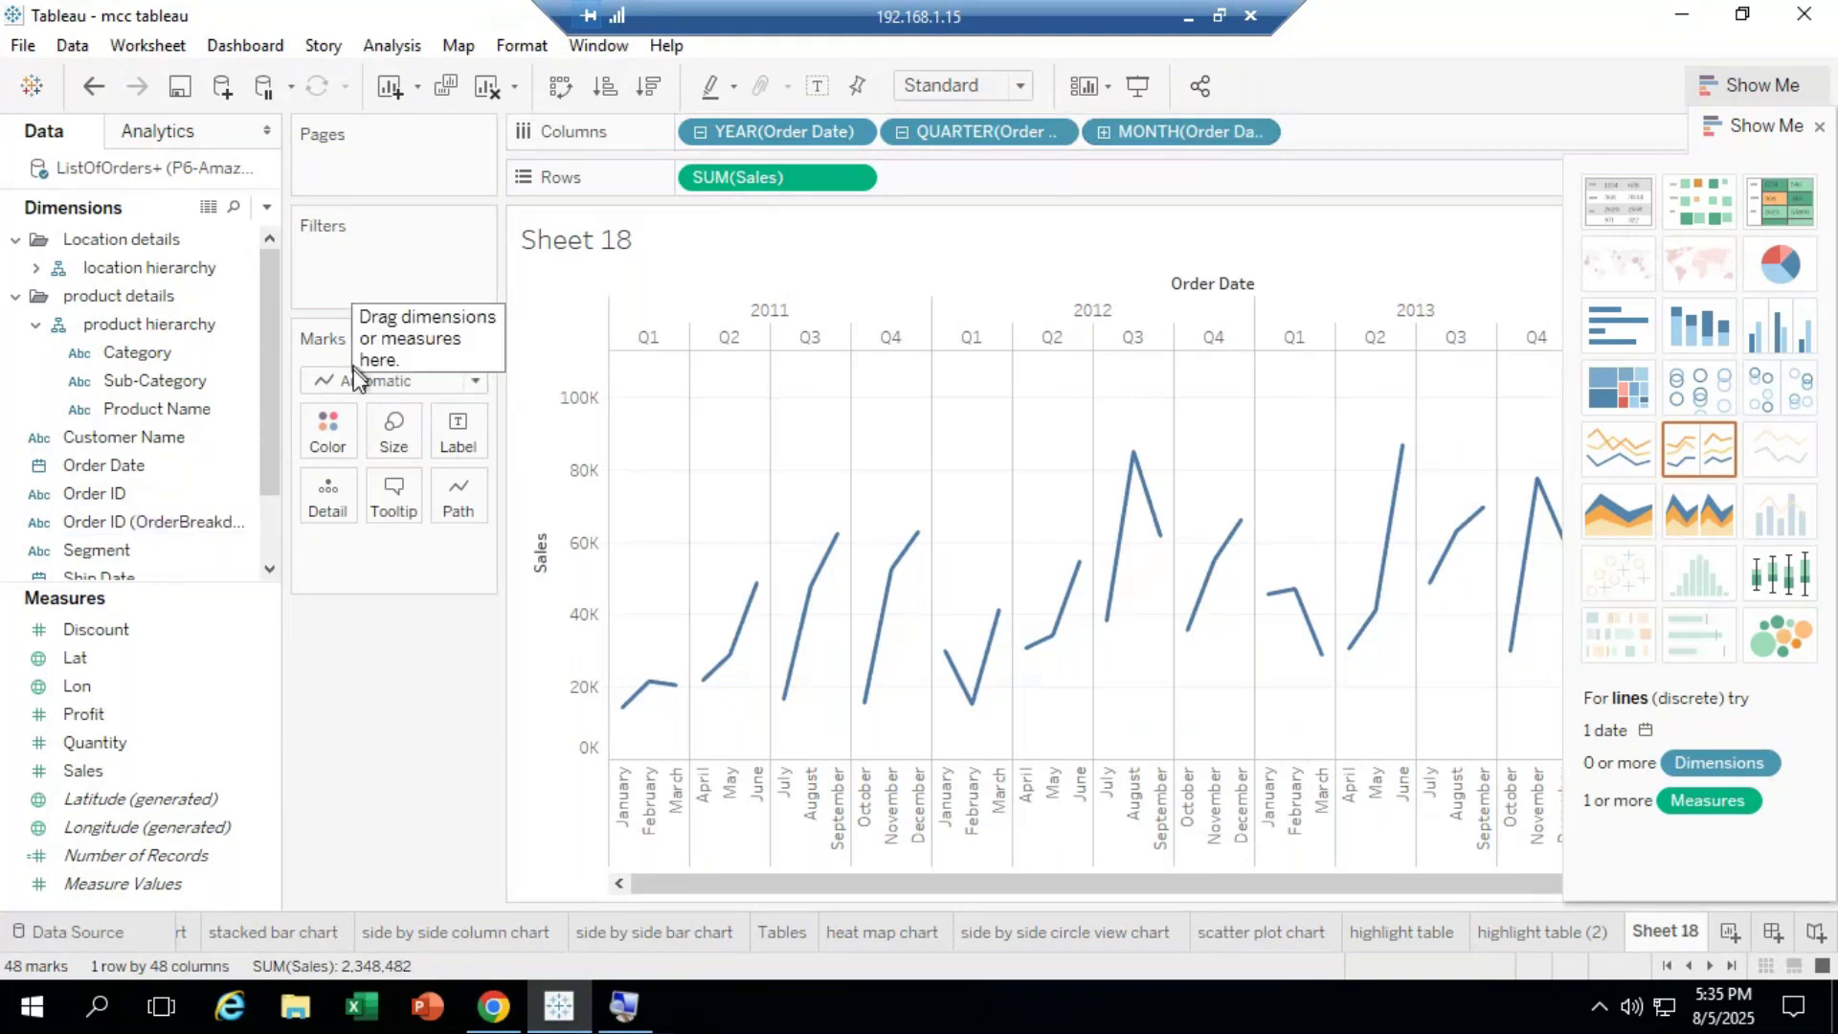
Step: Try red and blue for the monthly Sales lines, and colour them green
click(328, 433)
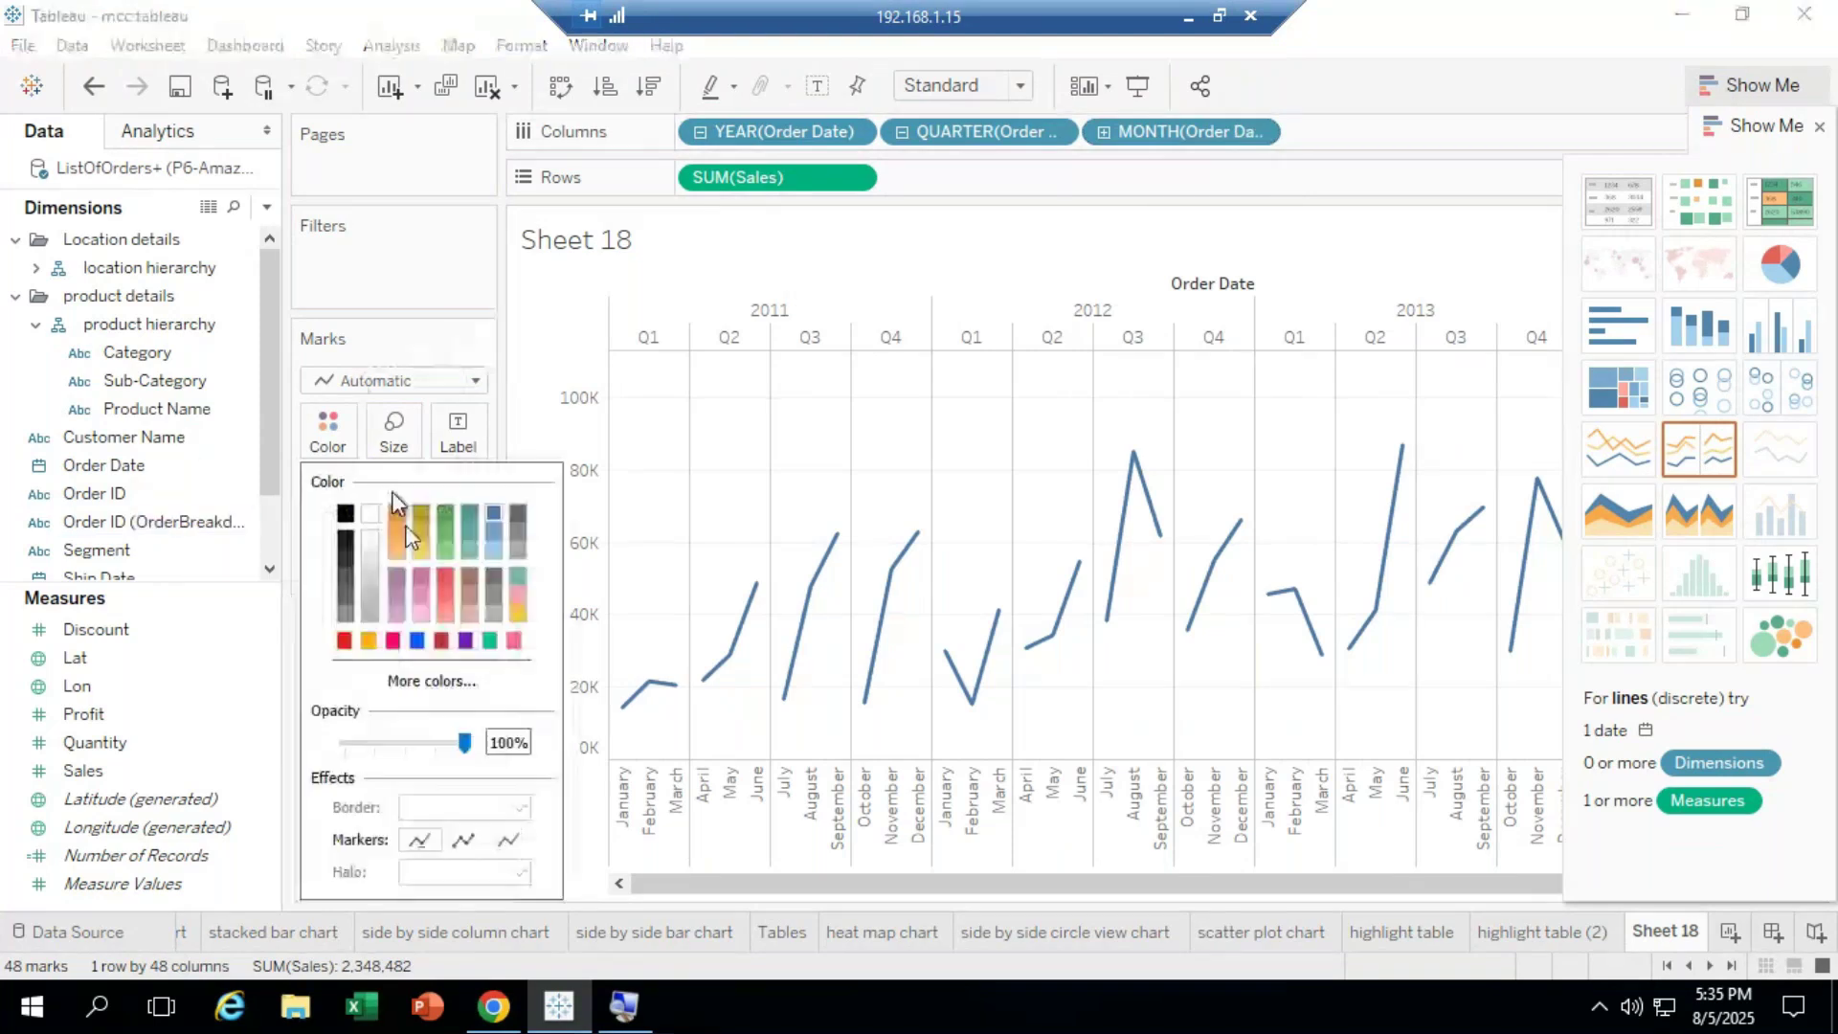
click(446, 584)
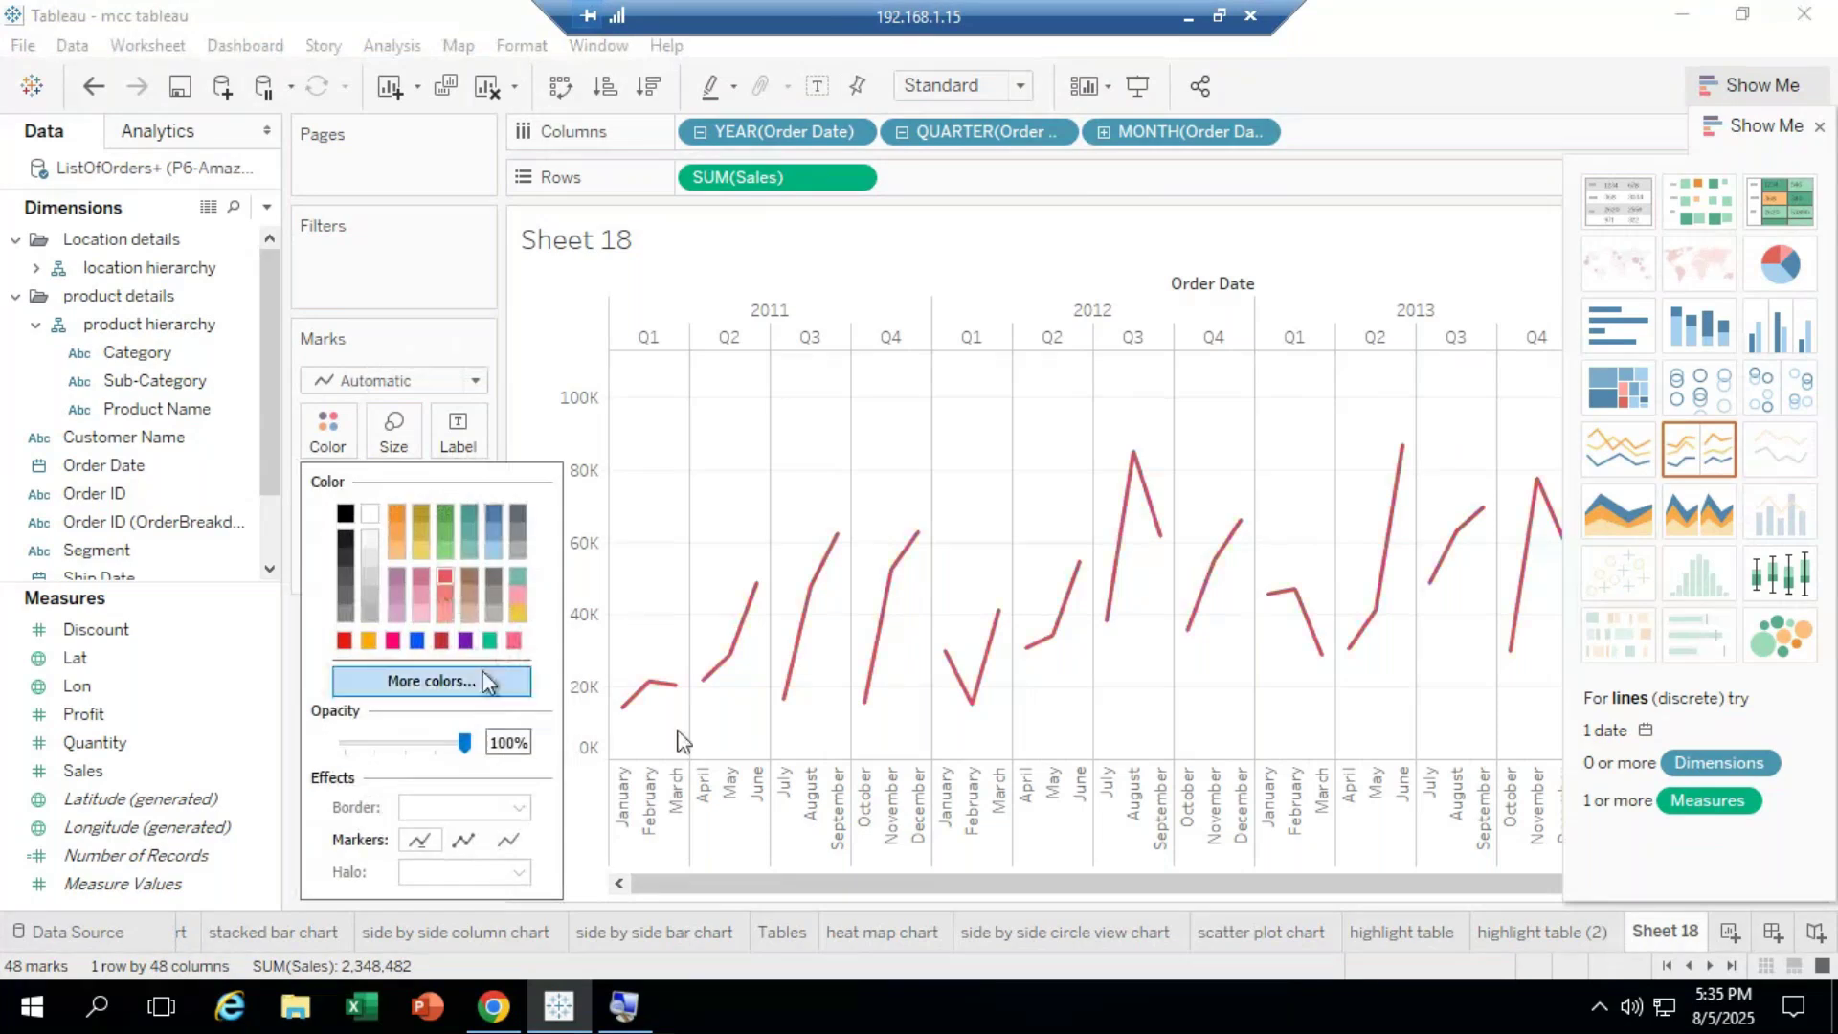
click(491, 514)
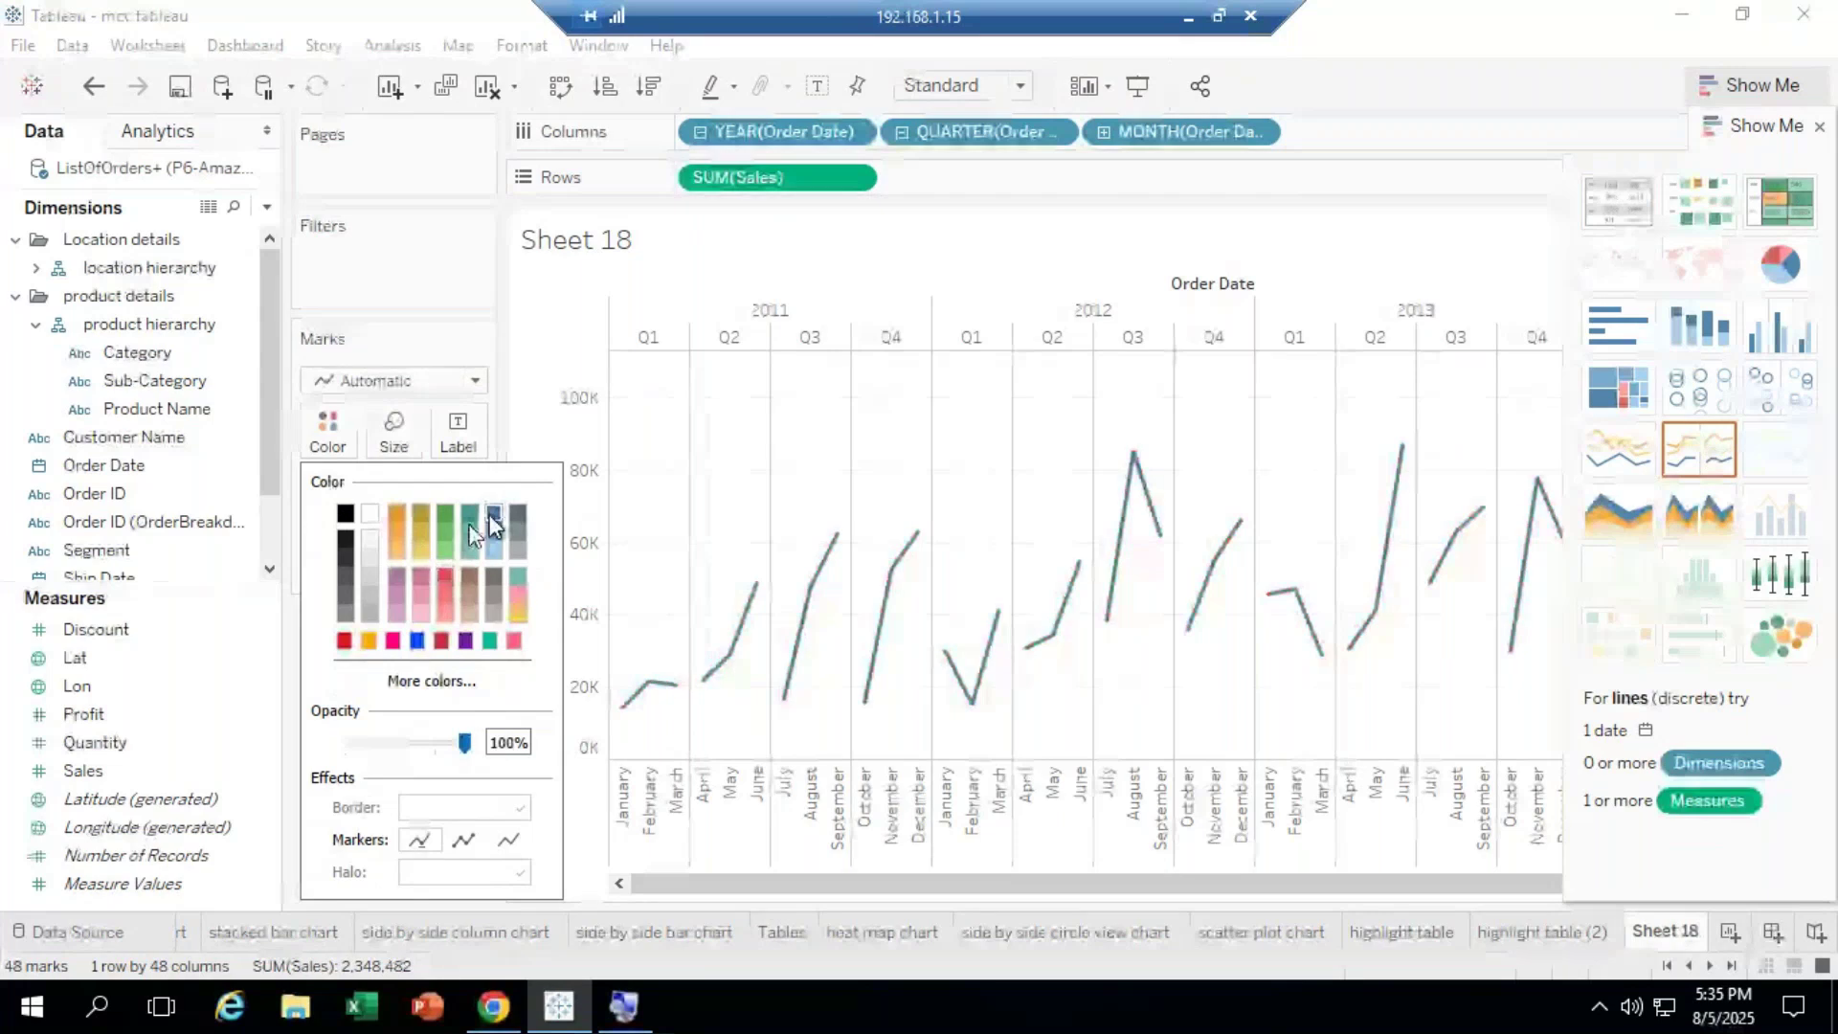
click(452, 515)
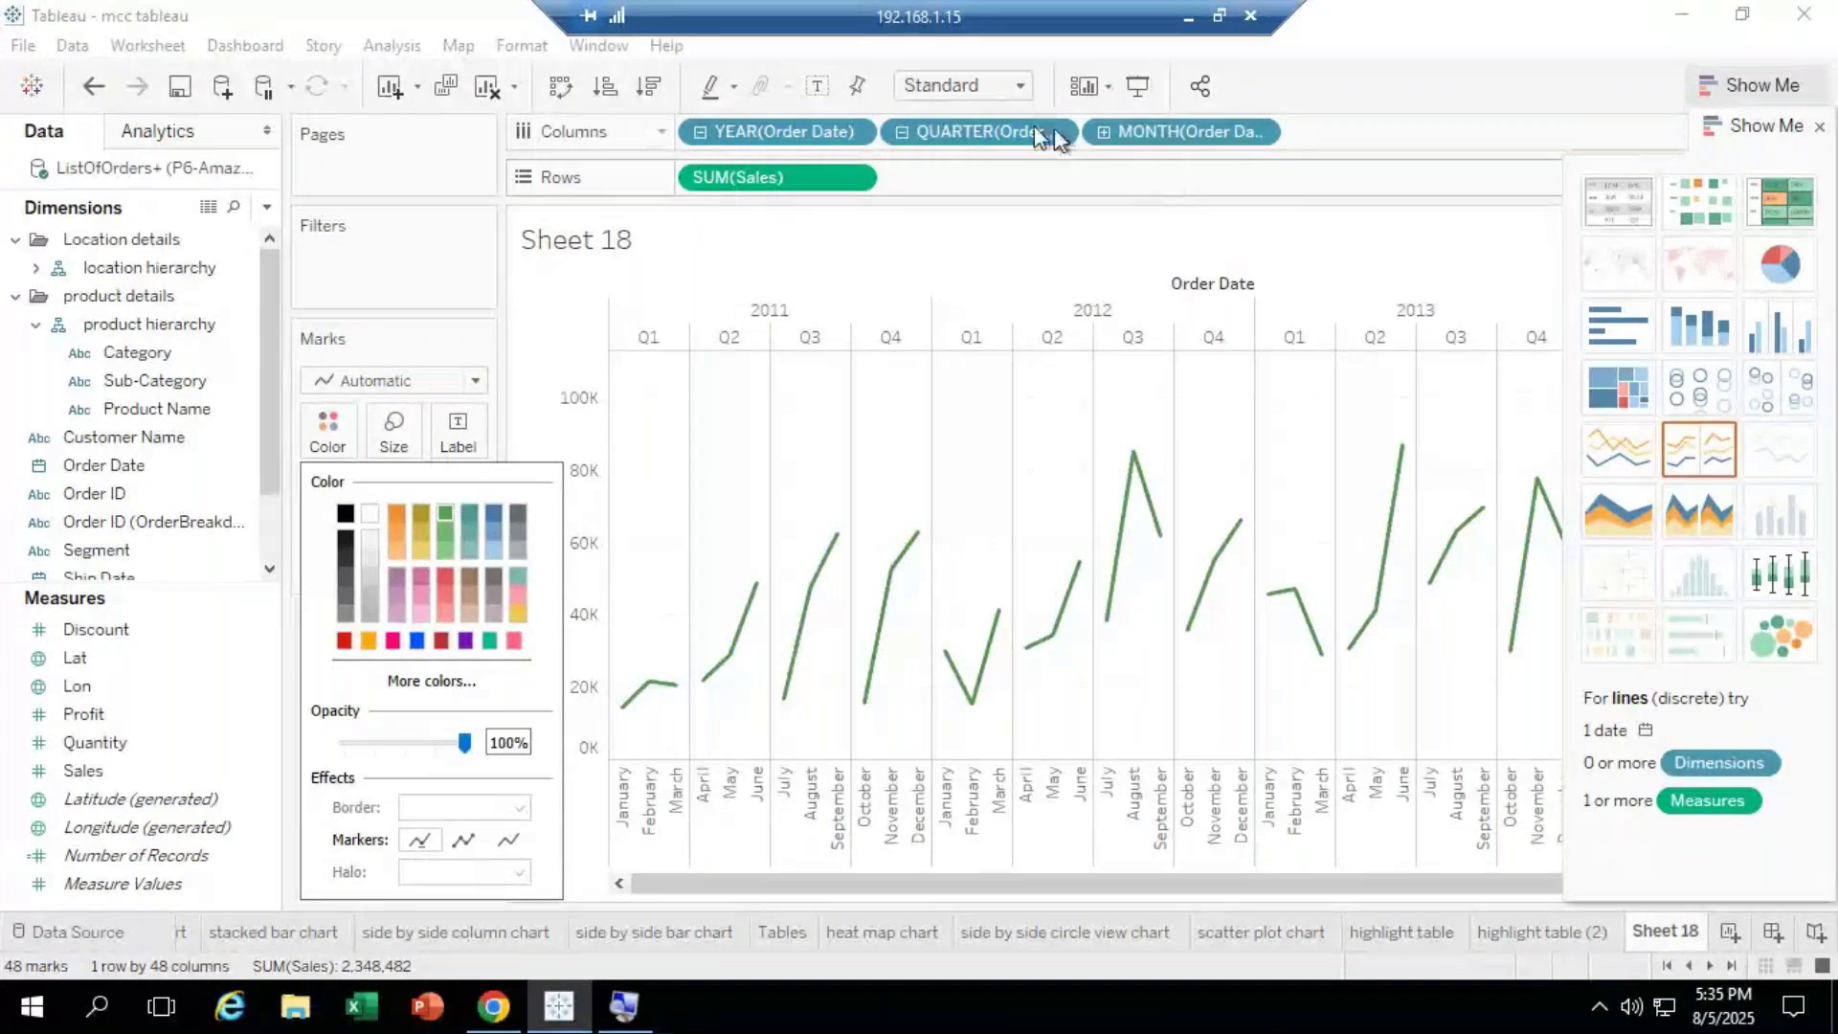
Step: Collapse Order Date to the year level and convert the Sales view to a continuous line chart
click(900, 142)
click(902, 134)
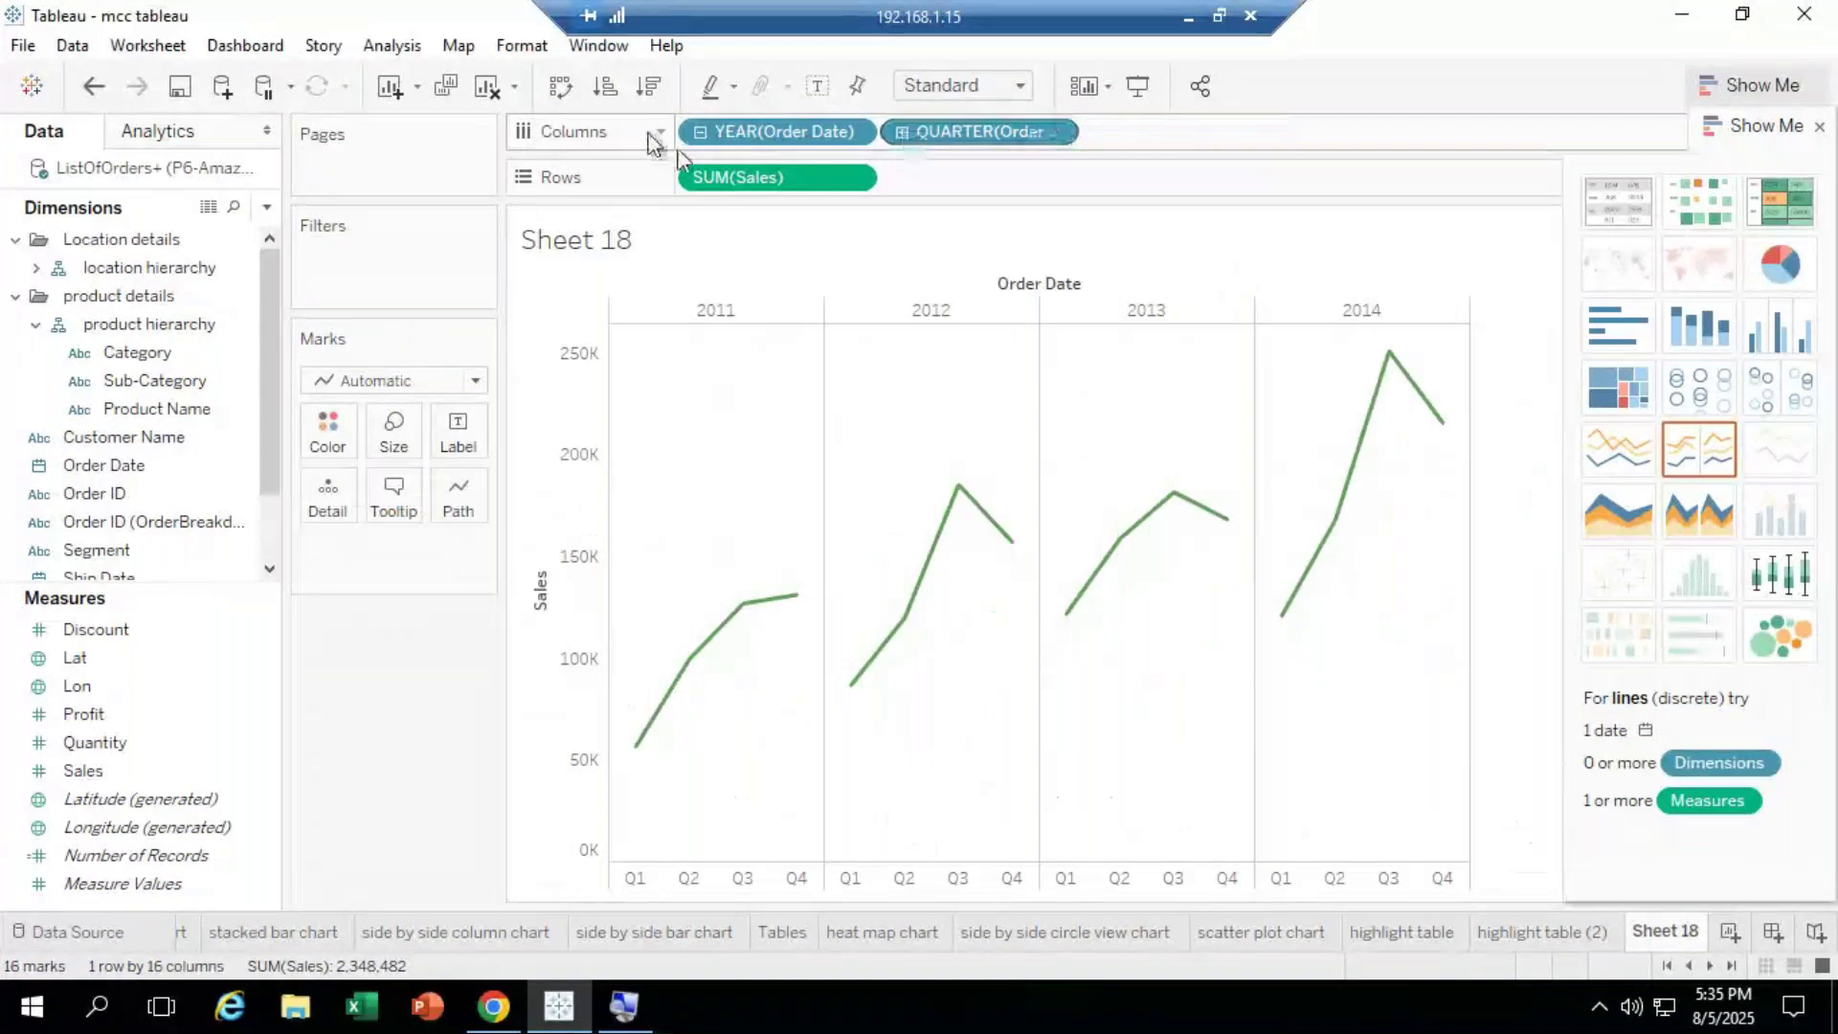
click(701, 133)
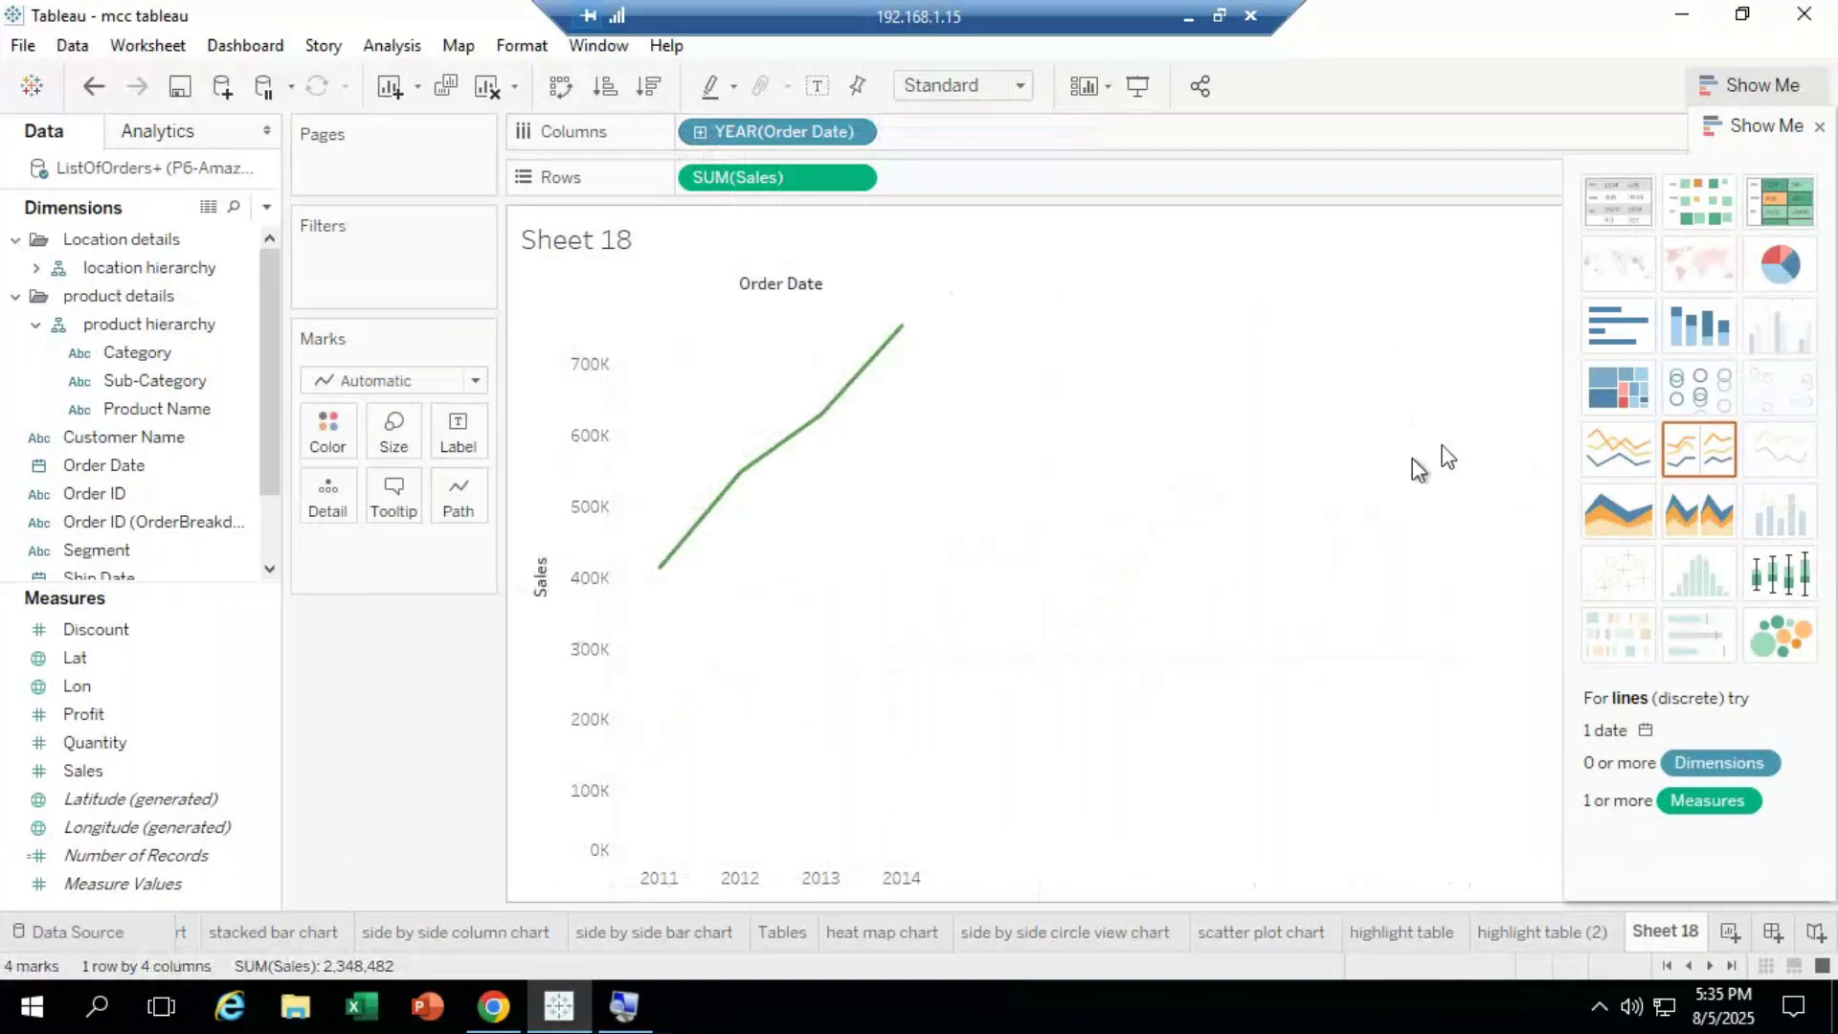
click(1609, 469)
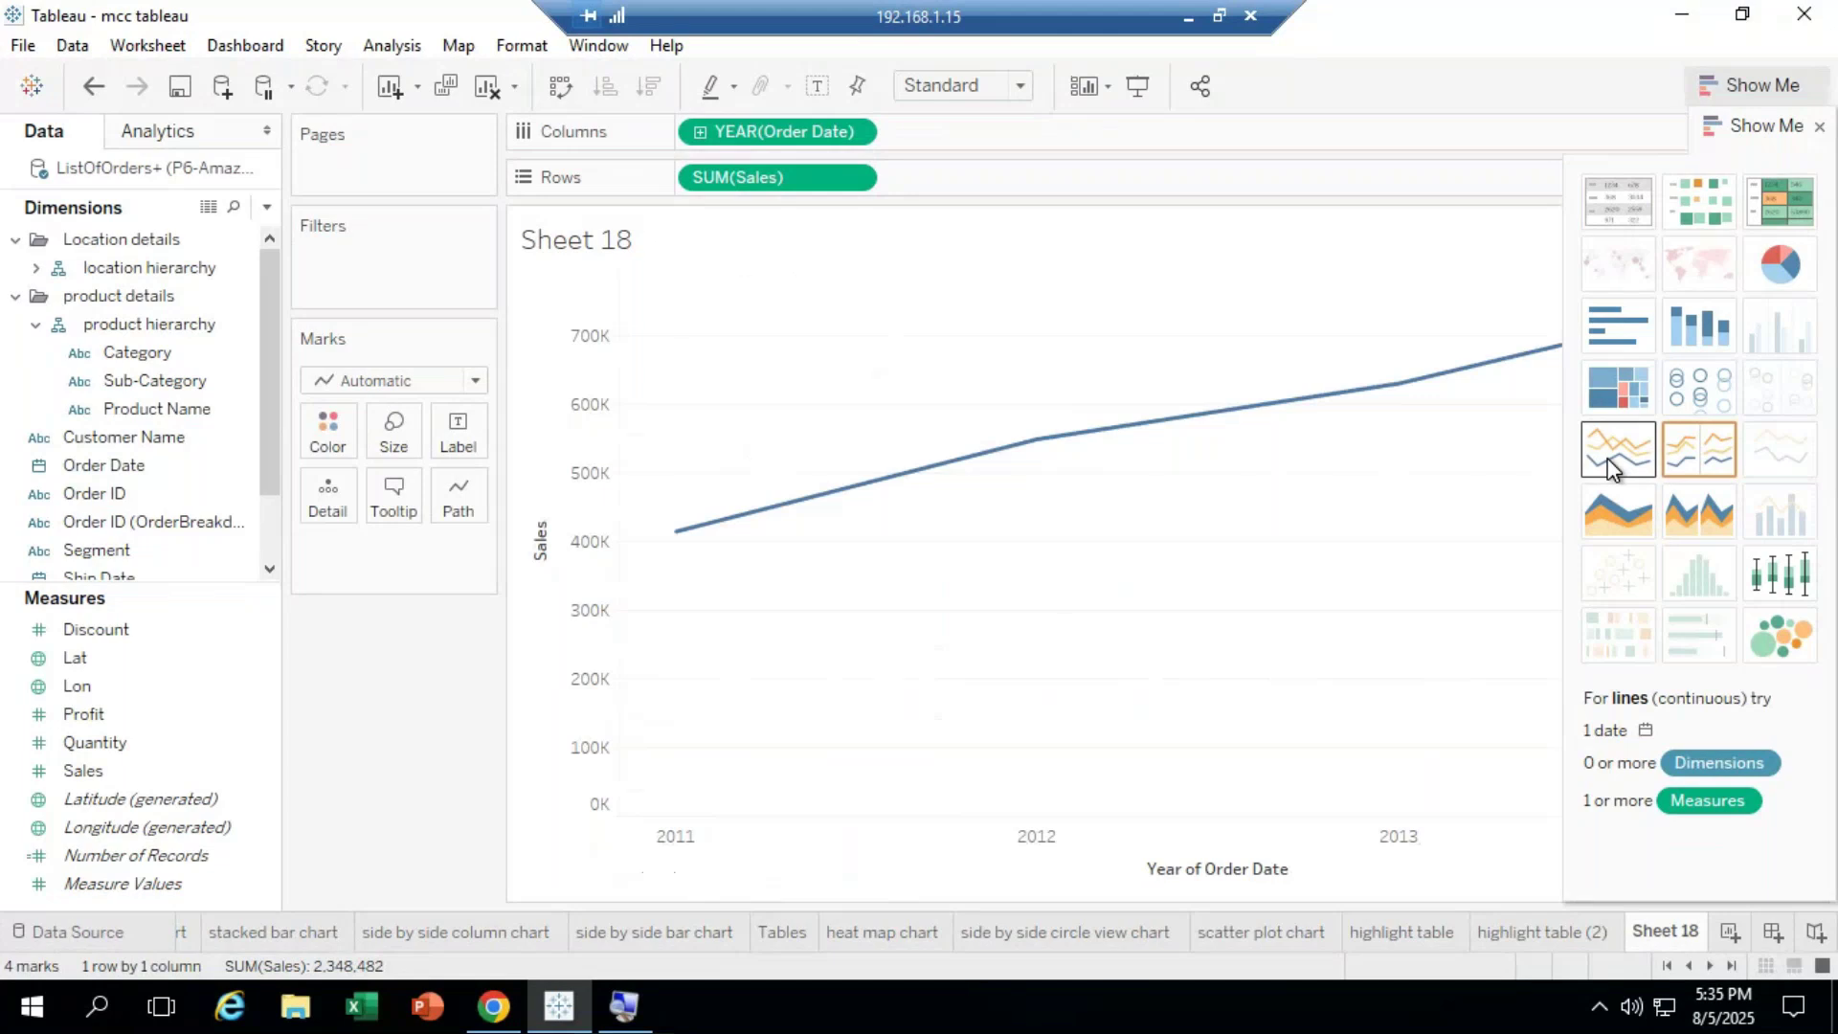
Step: Expand the location hierarchy and colour the yearly Sales lines by Region
click(39, 523)
click(148, 325)
click(136, 353)
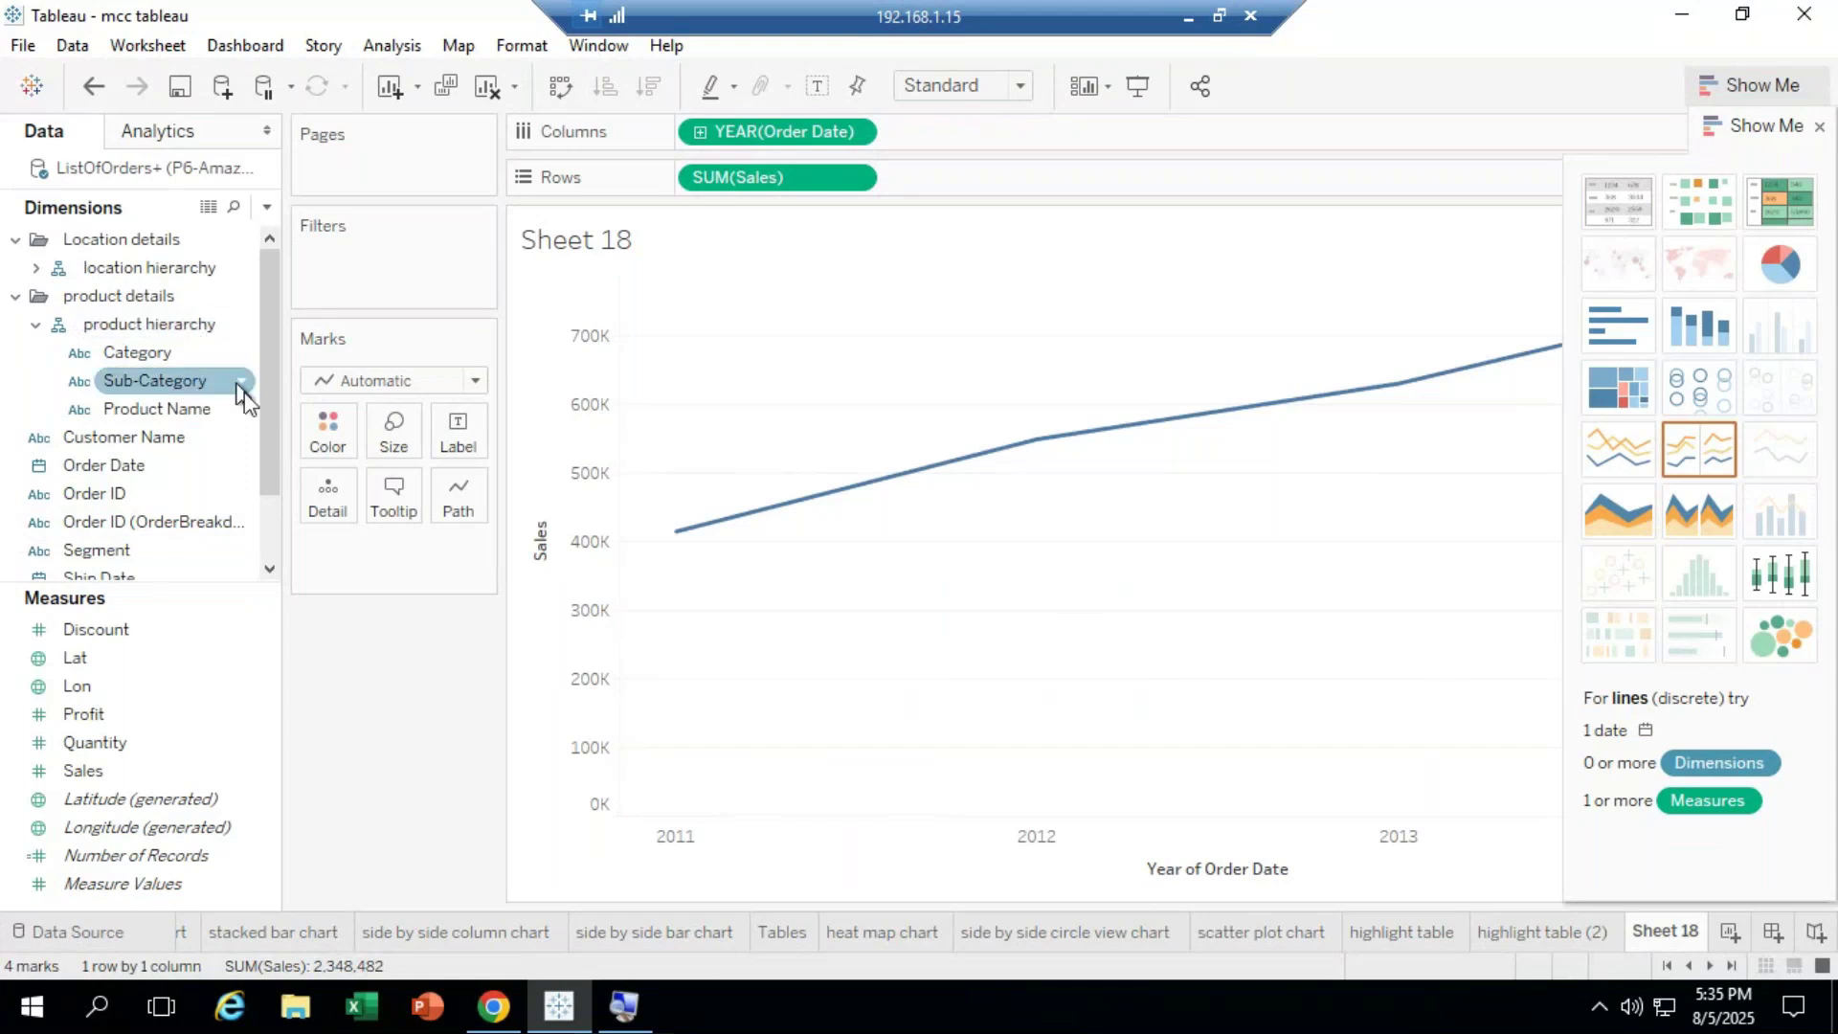
click(144, 268)
click(36, 268)
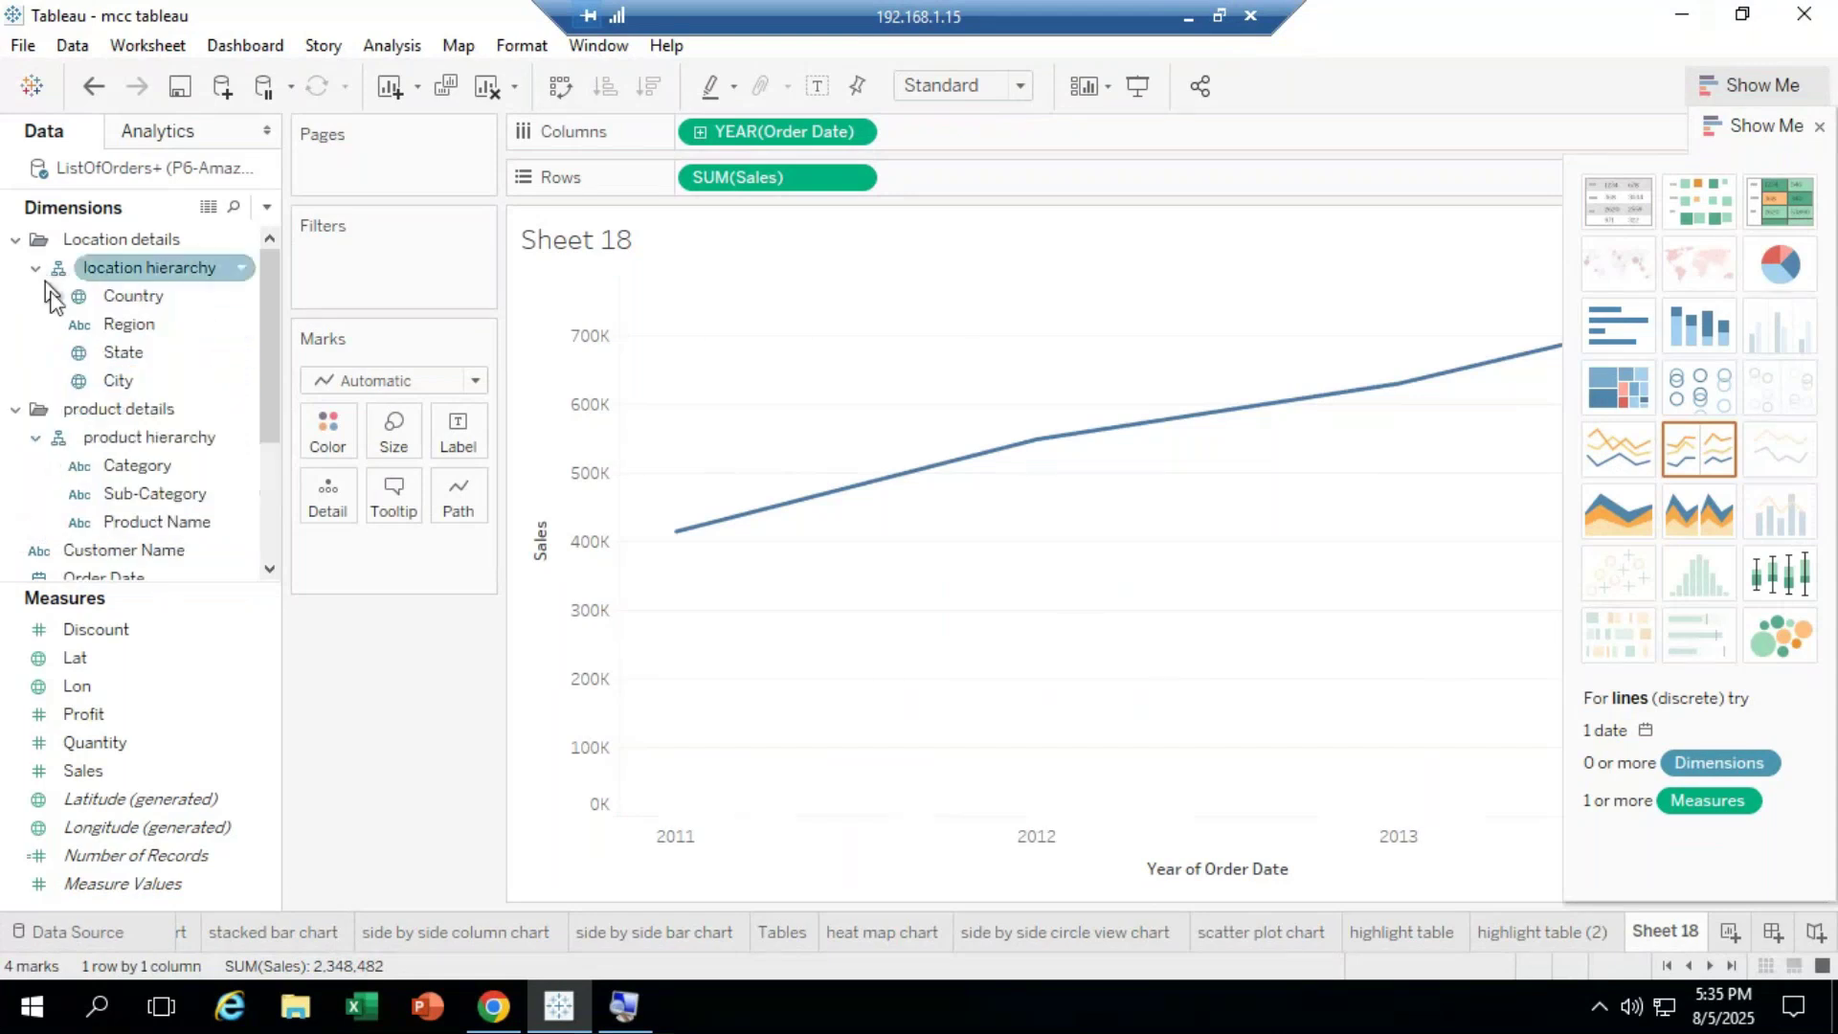
drag(84, 320, 330, 435)
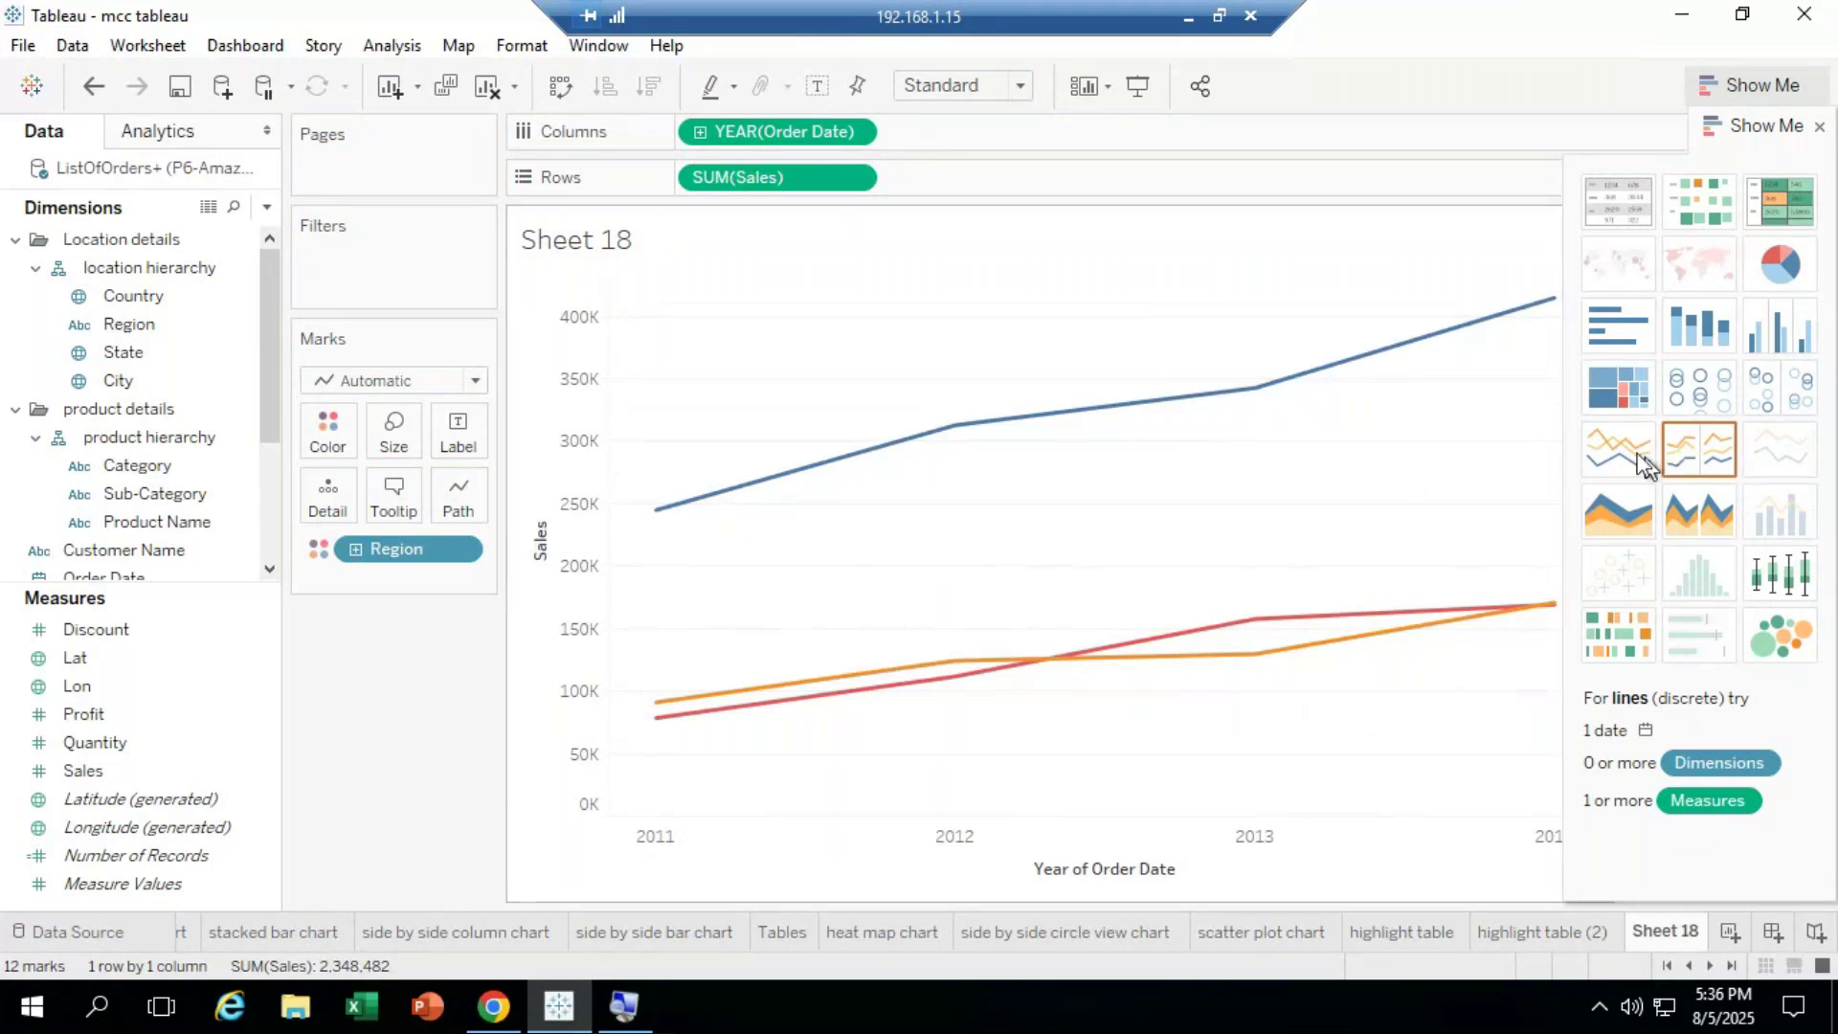
Step: Switch the Region-coloured chart to discrete lines and expand Order Date to quarters and months
click(1702, 448)
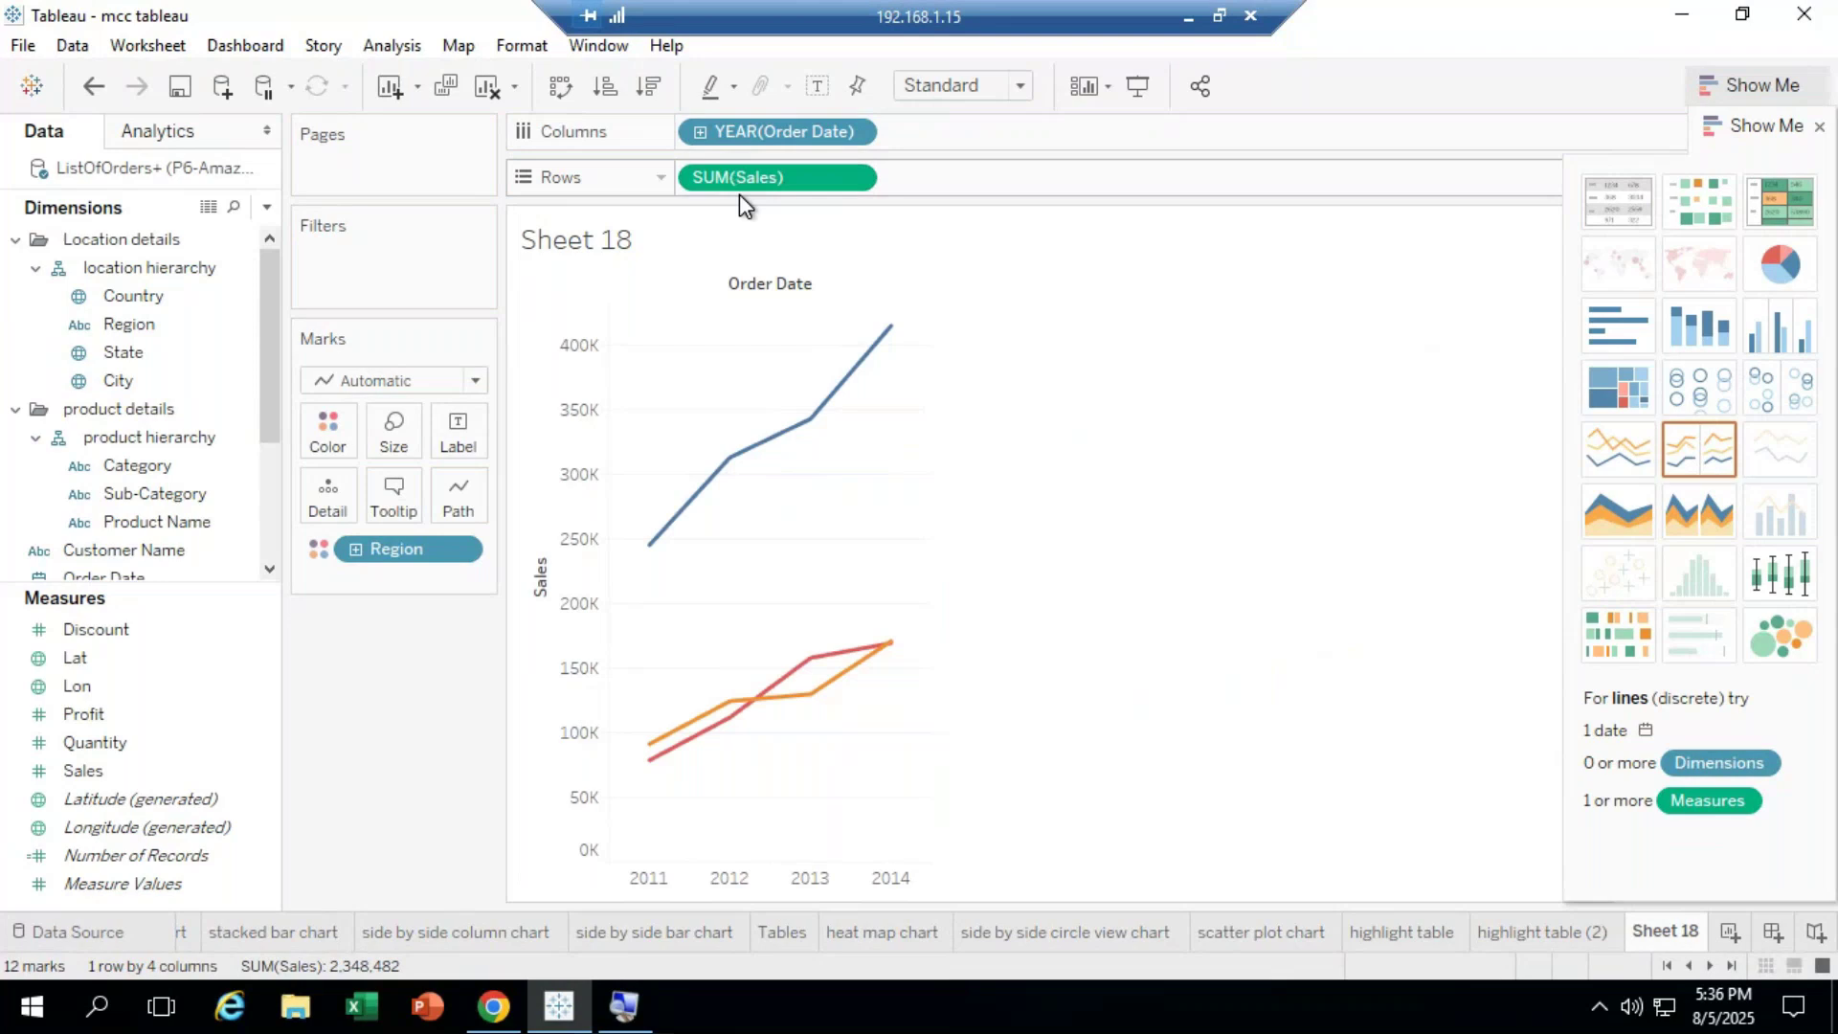
click(700, 131)
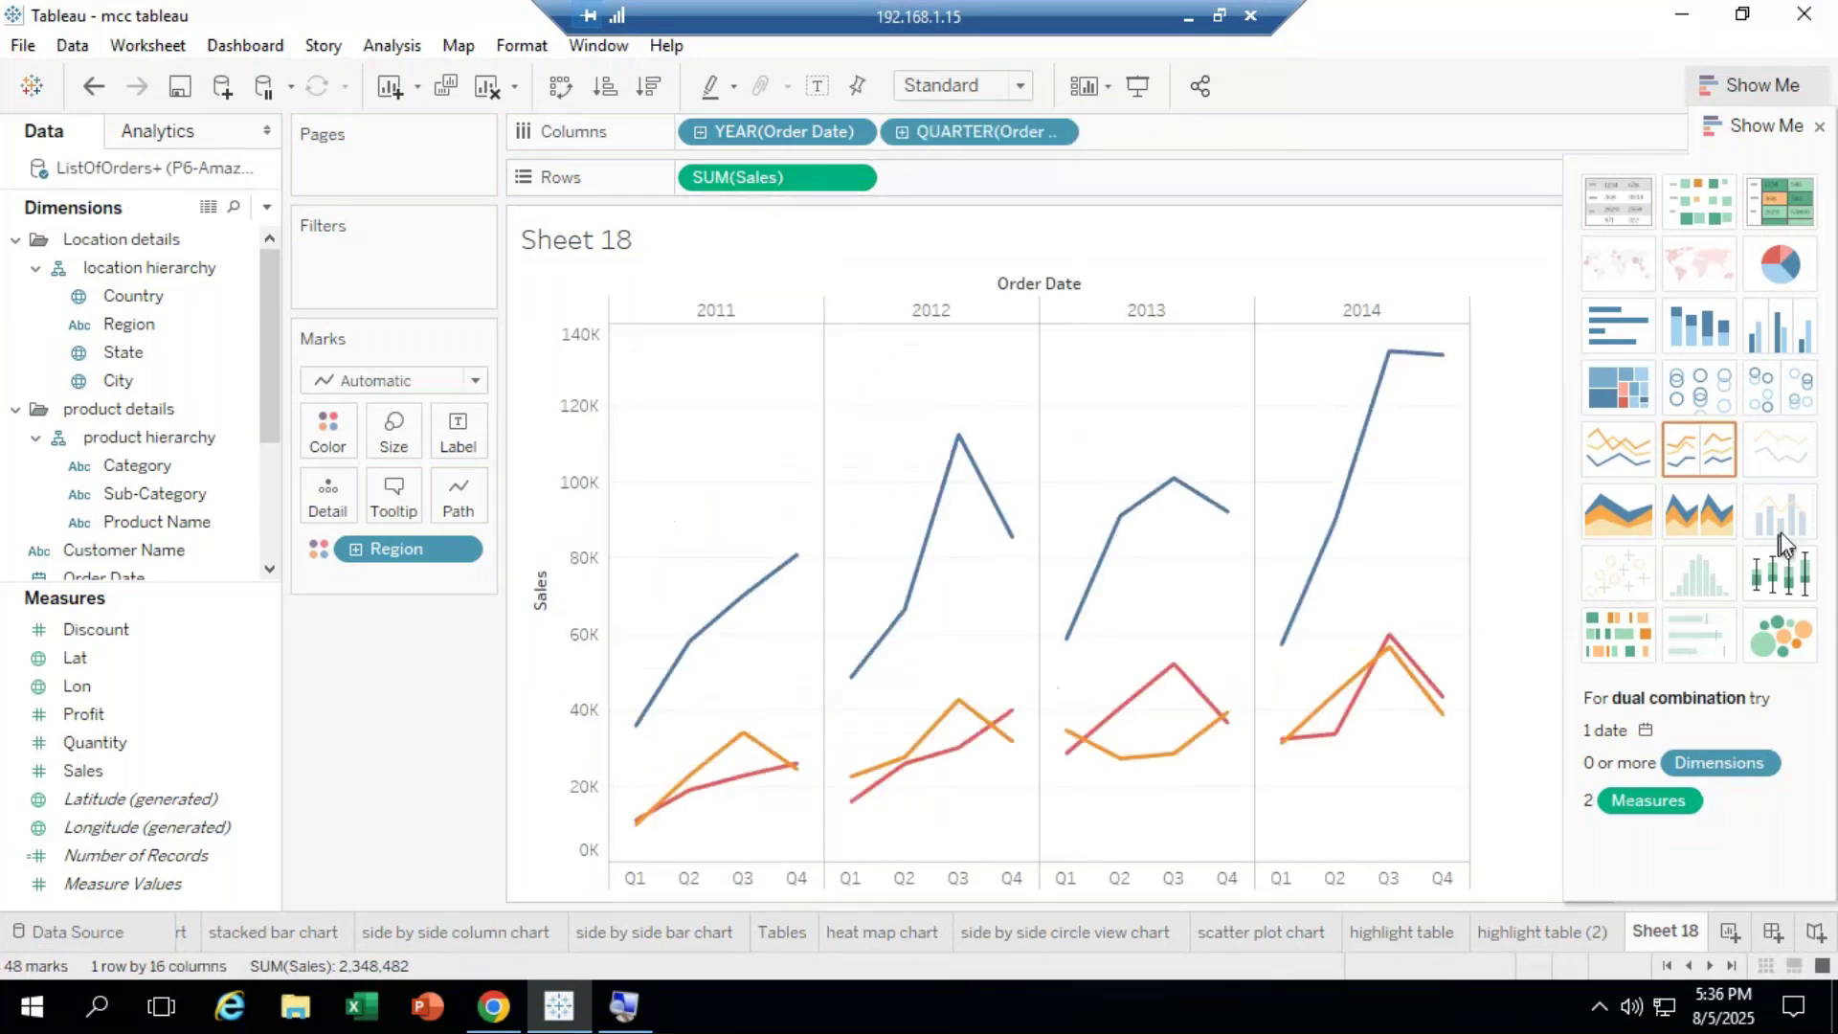
click(901, 131)
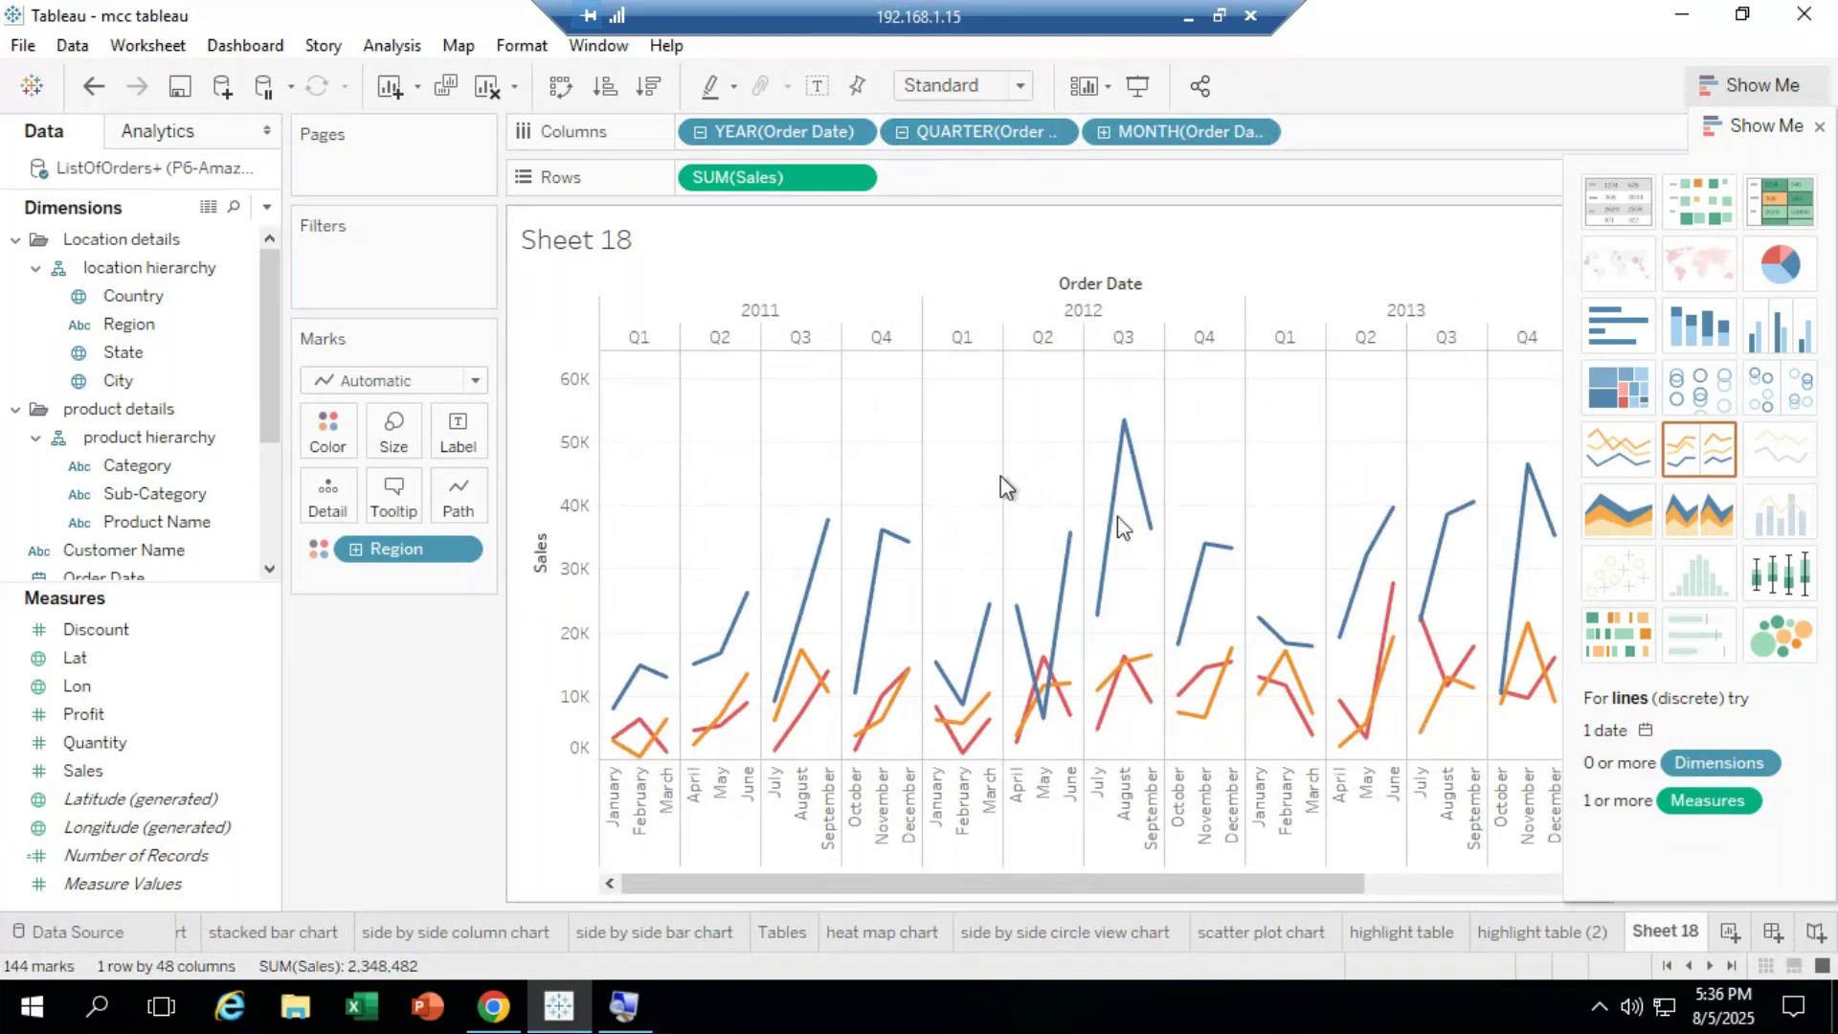
Step: Try the discrete area and continuous line charts on the monthly data, and remove Region from the colour encoding
click(1692, 521)
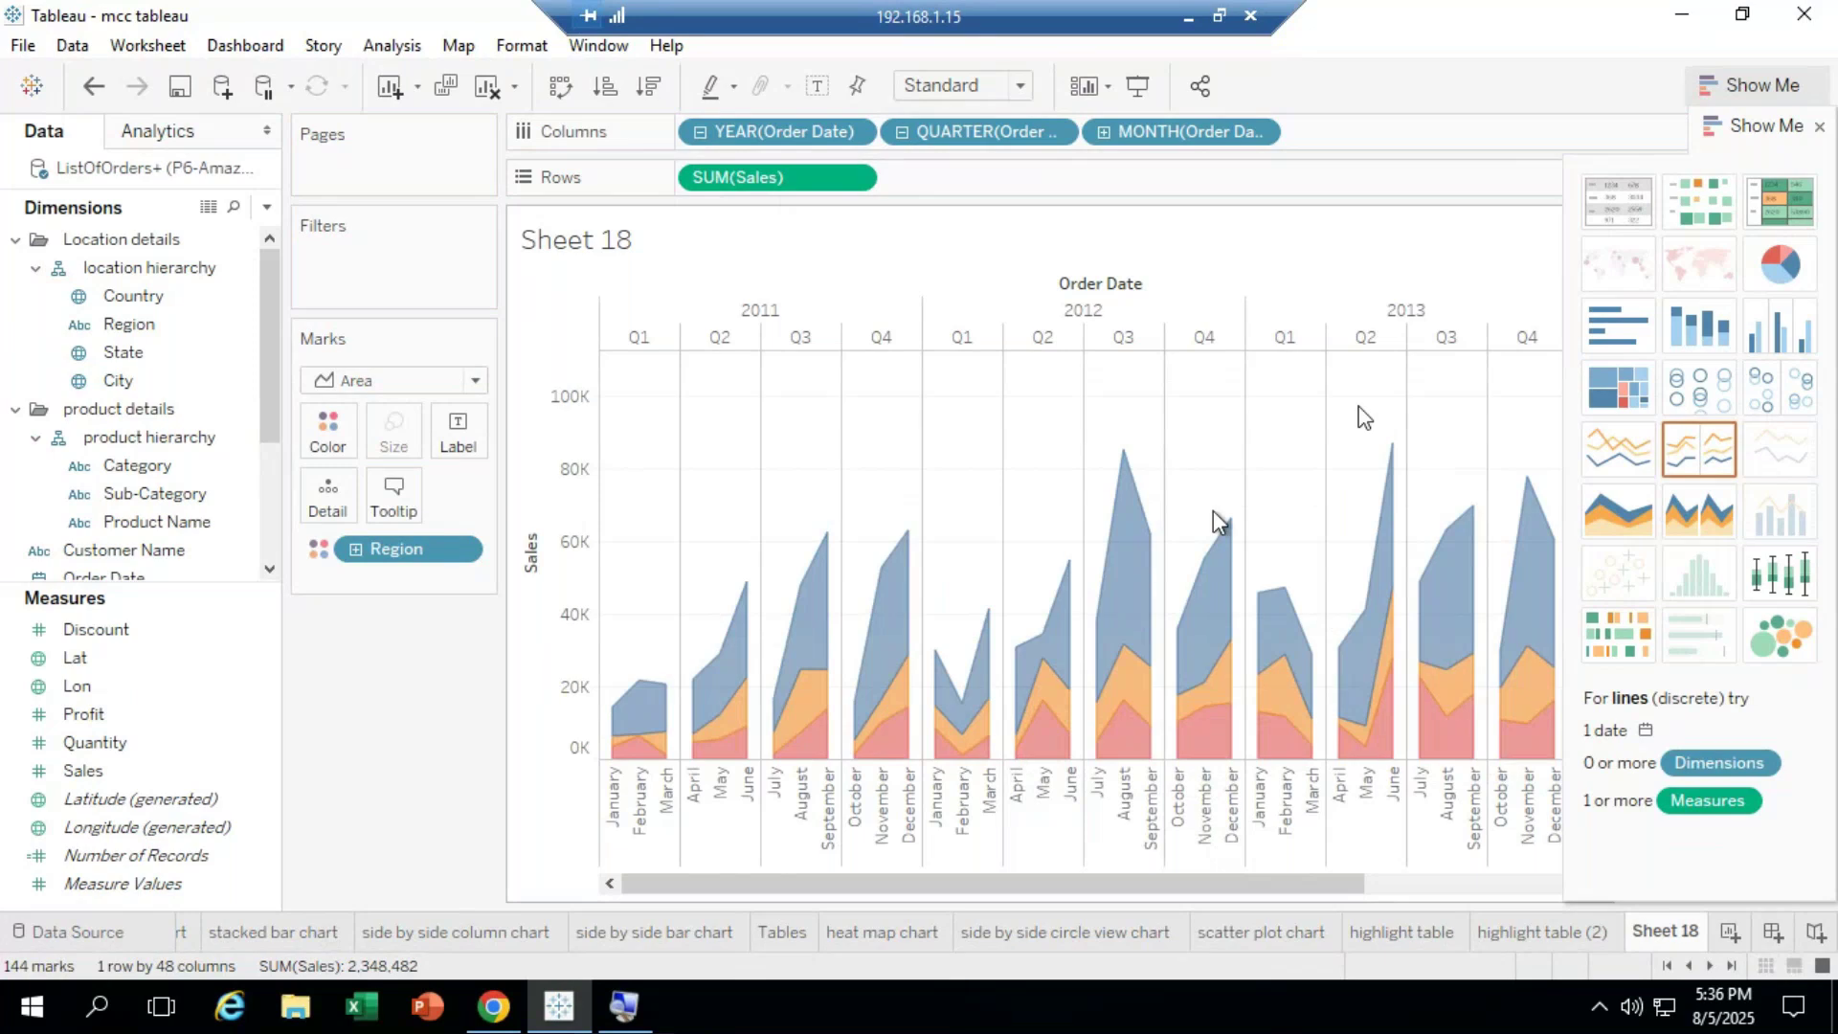
click(1608, 463)
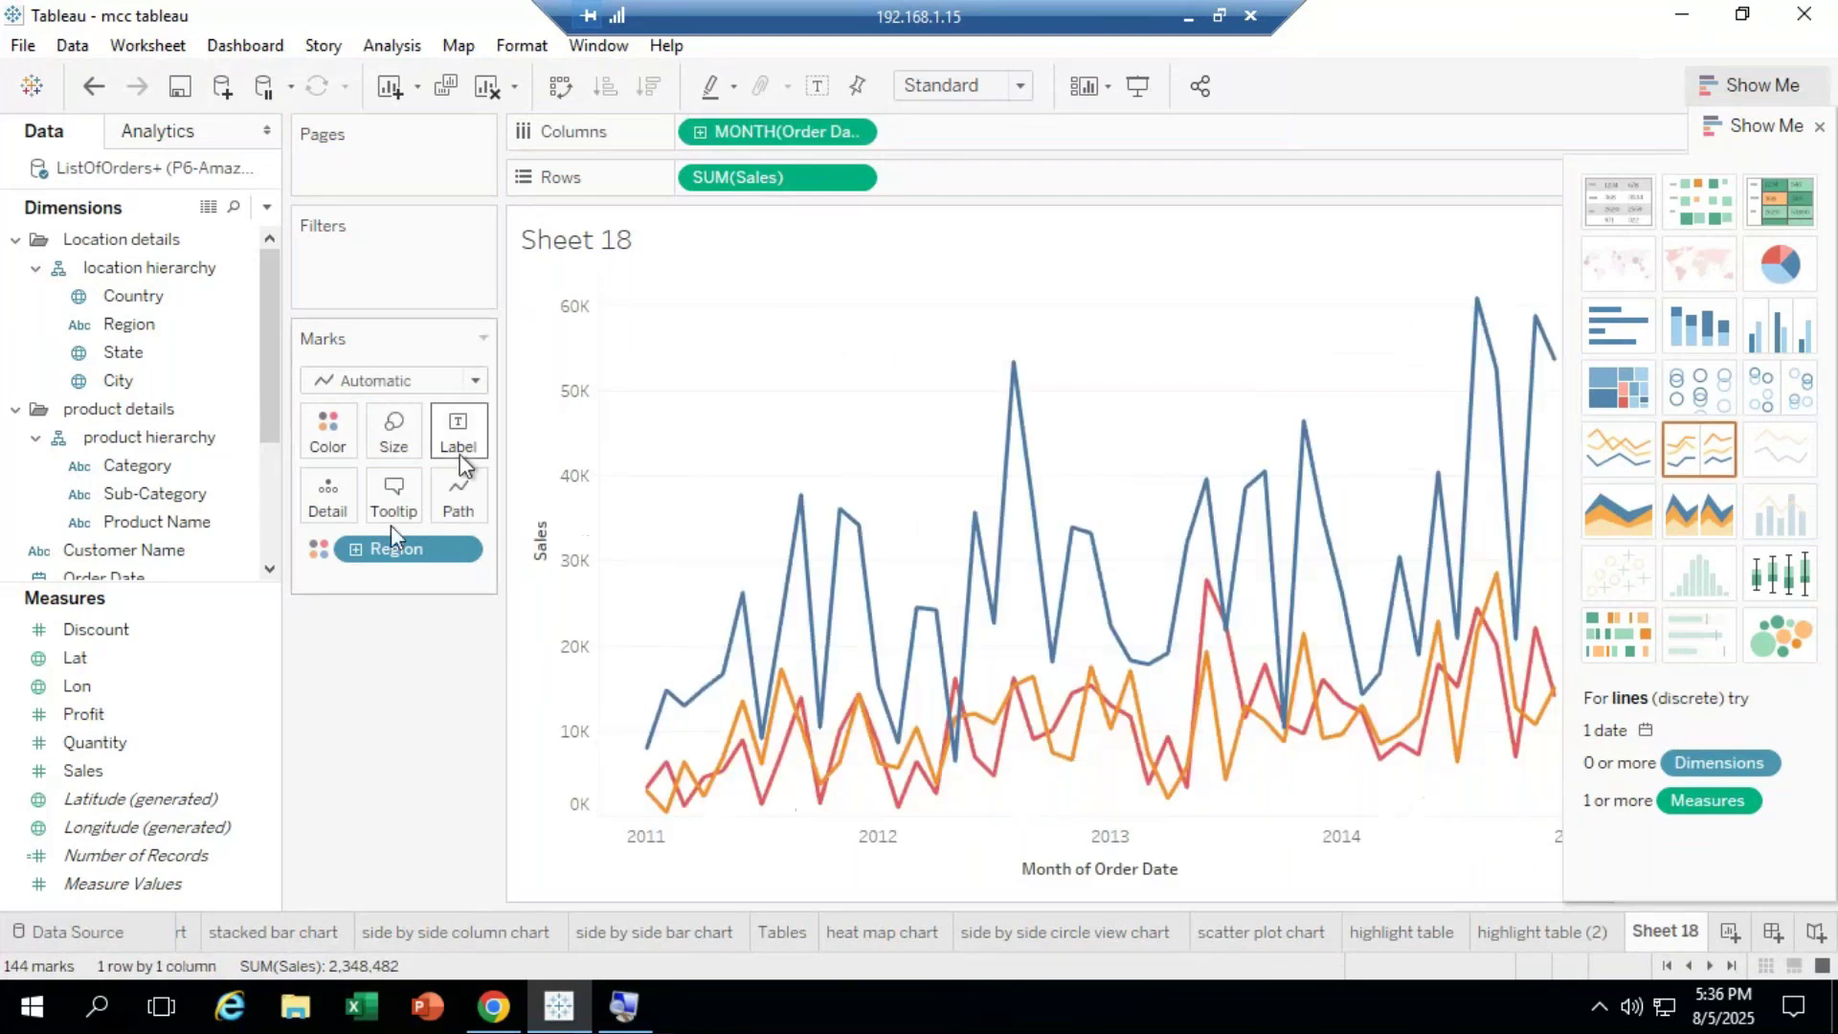
drag(397, 549, 377, 894)
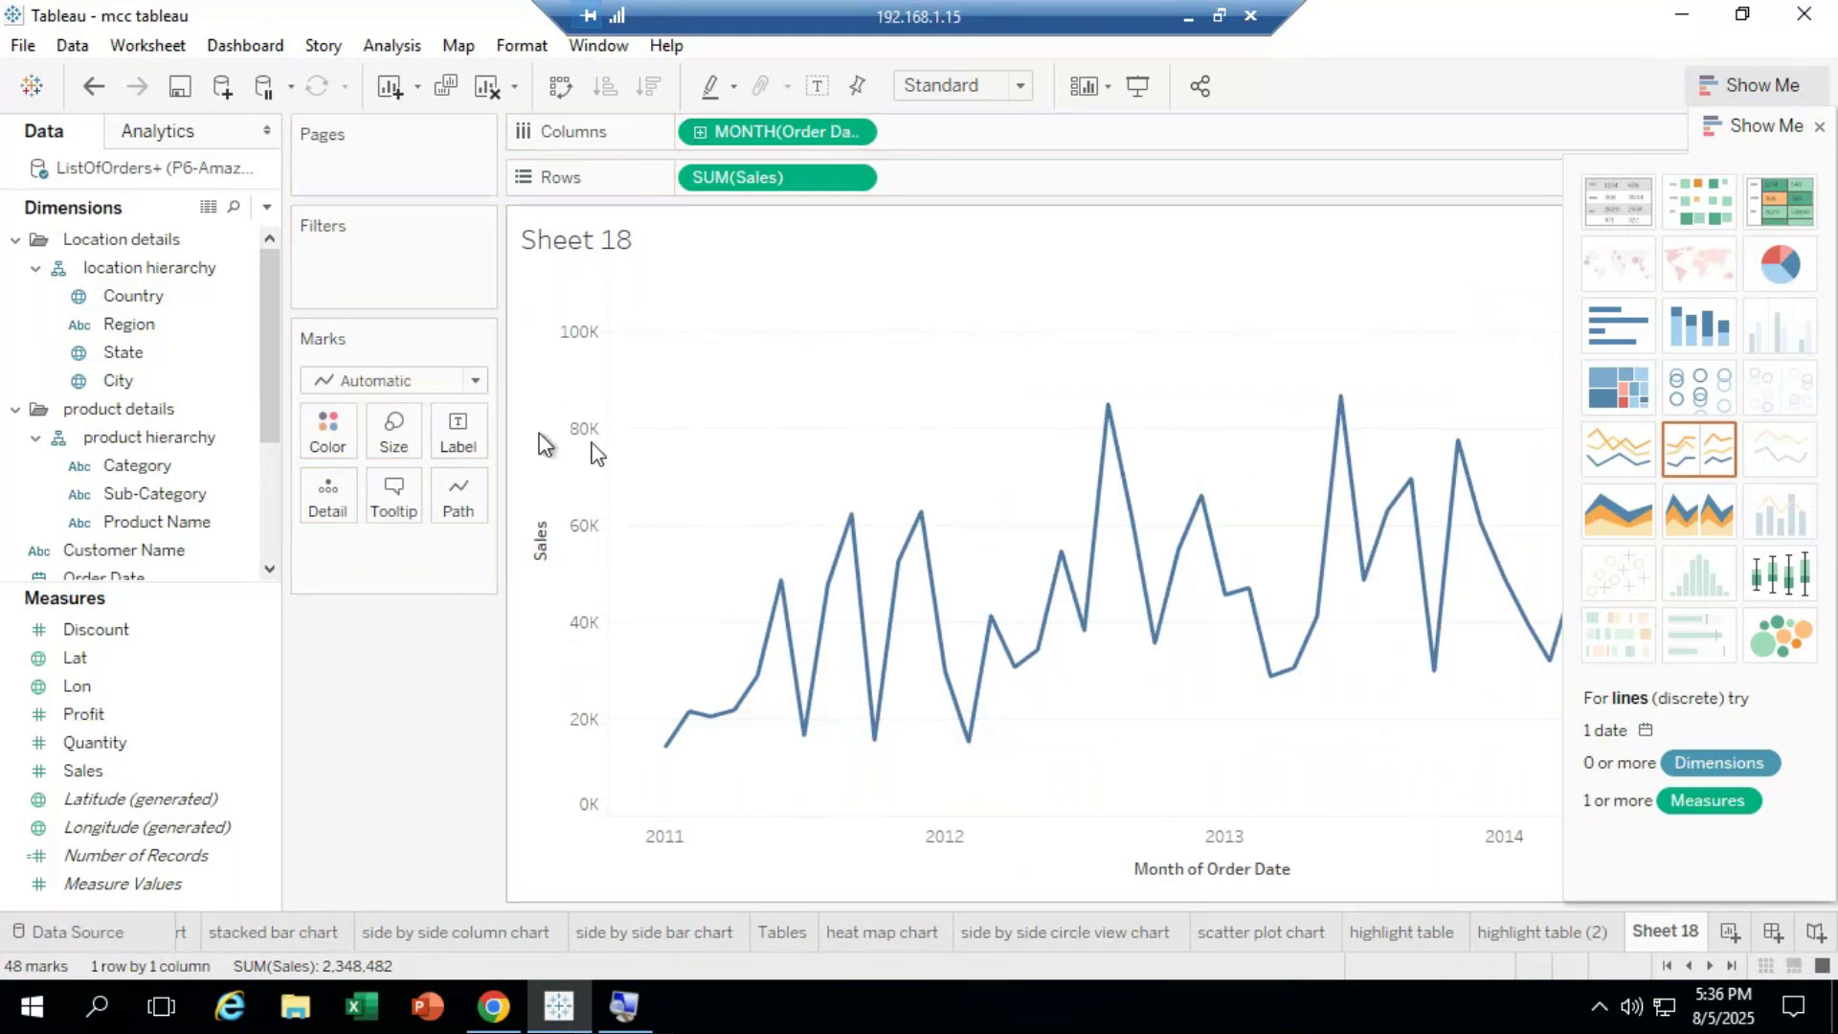
Step: Undo the Region removal, chart type changes and date expansions back to the discrete yearly lines by Region
key(ctrl+z)
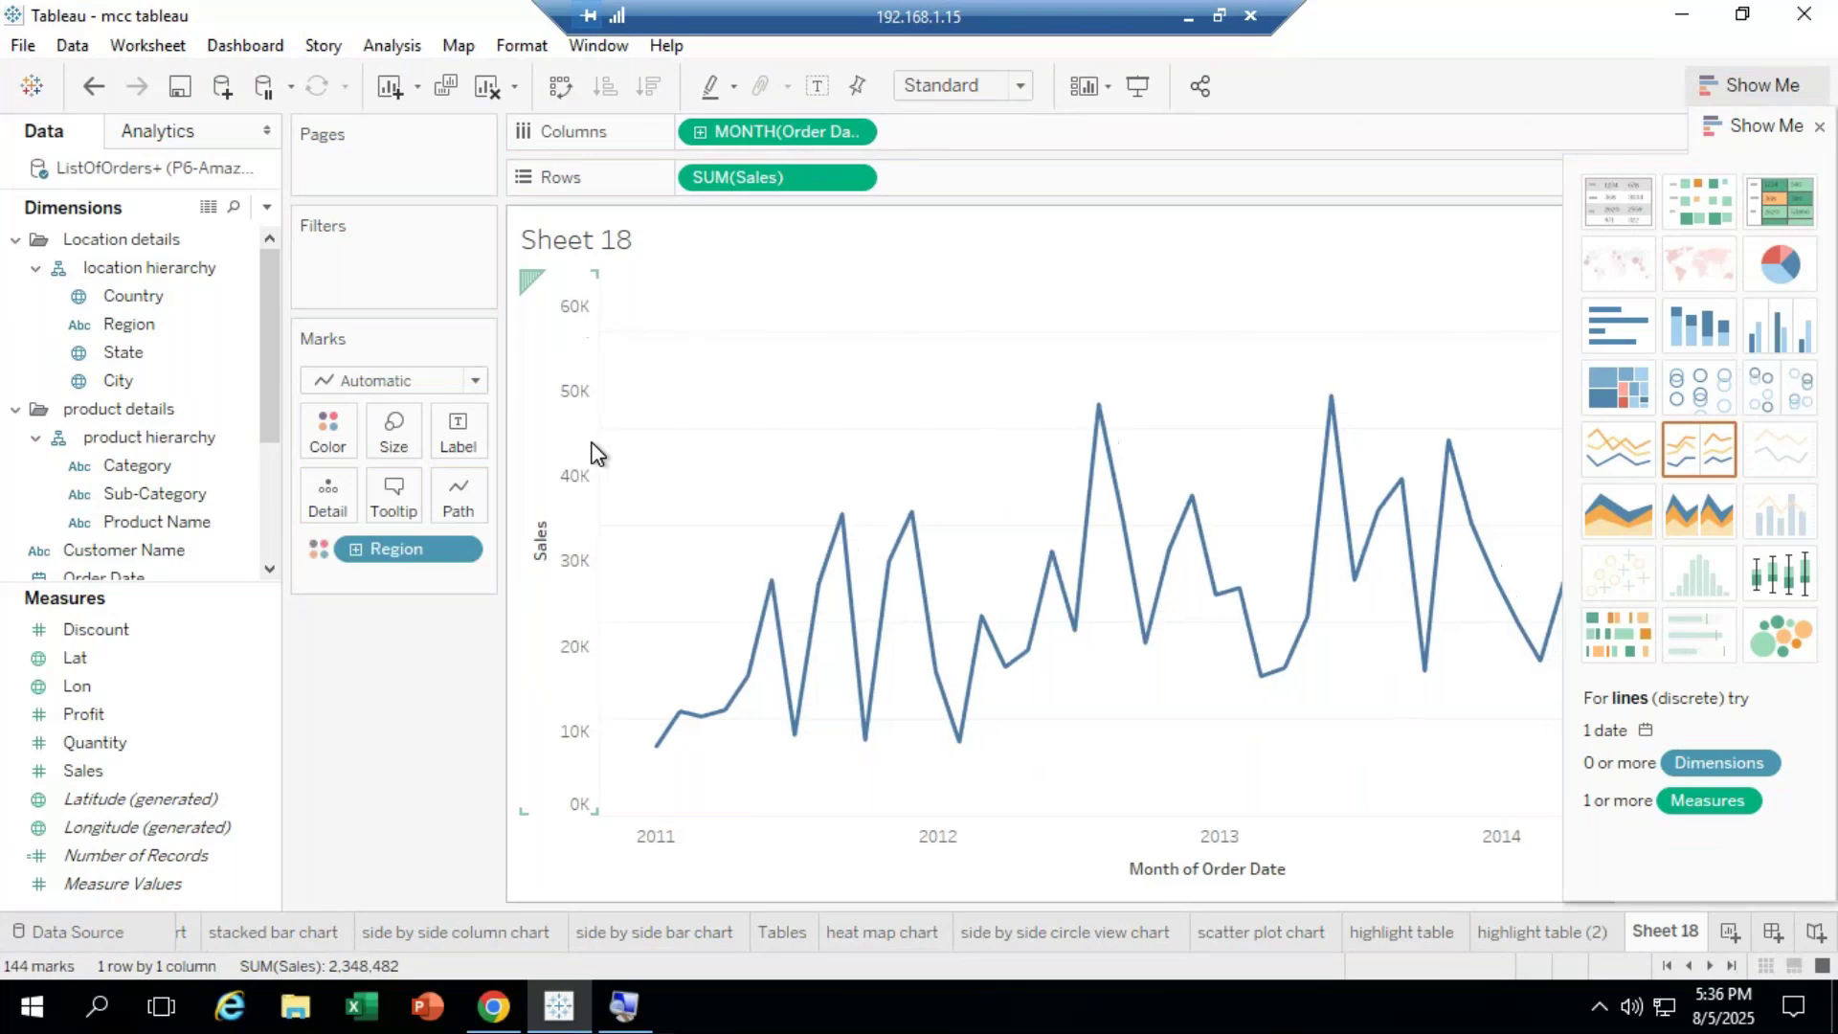
key(ctrl+z)
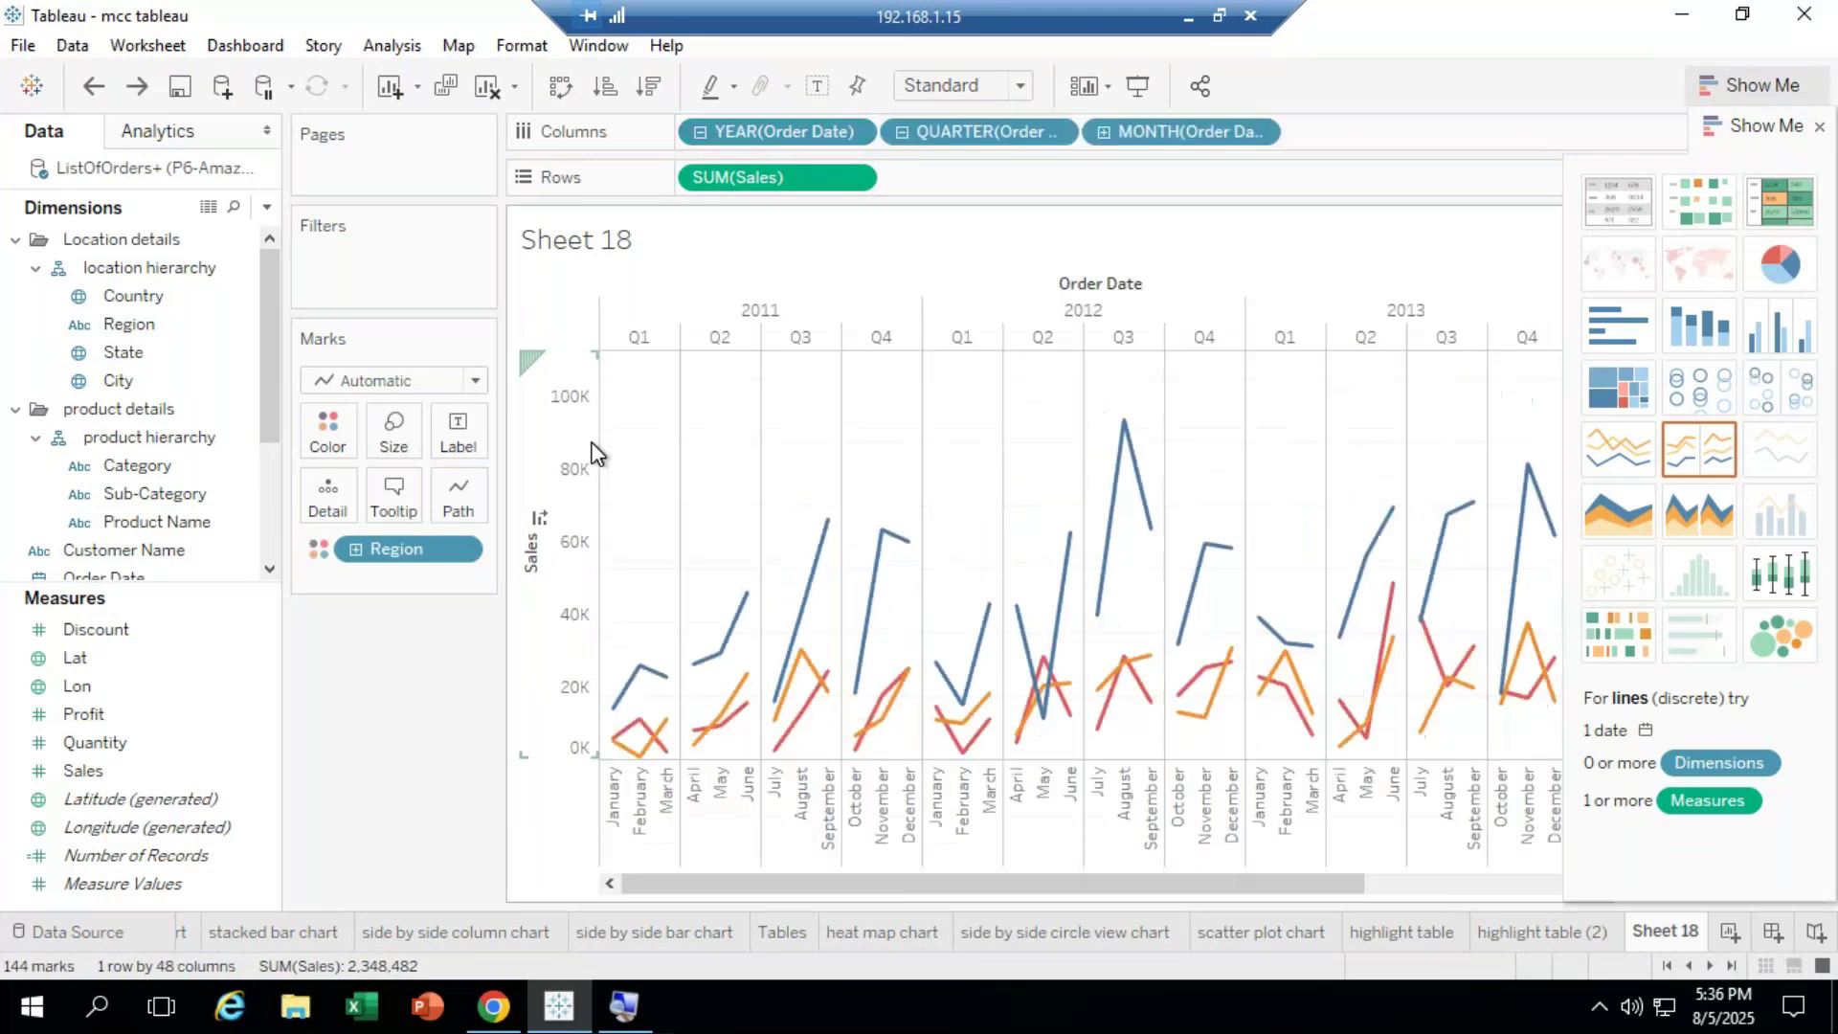
key(ctrl+z)
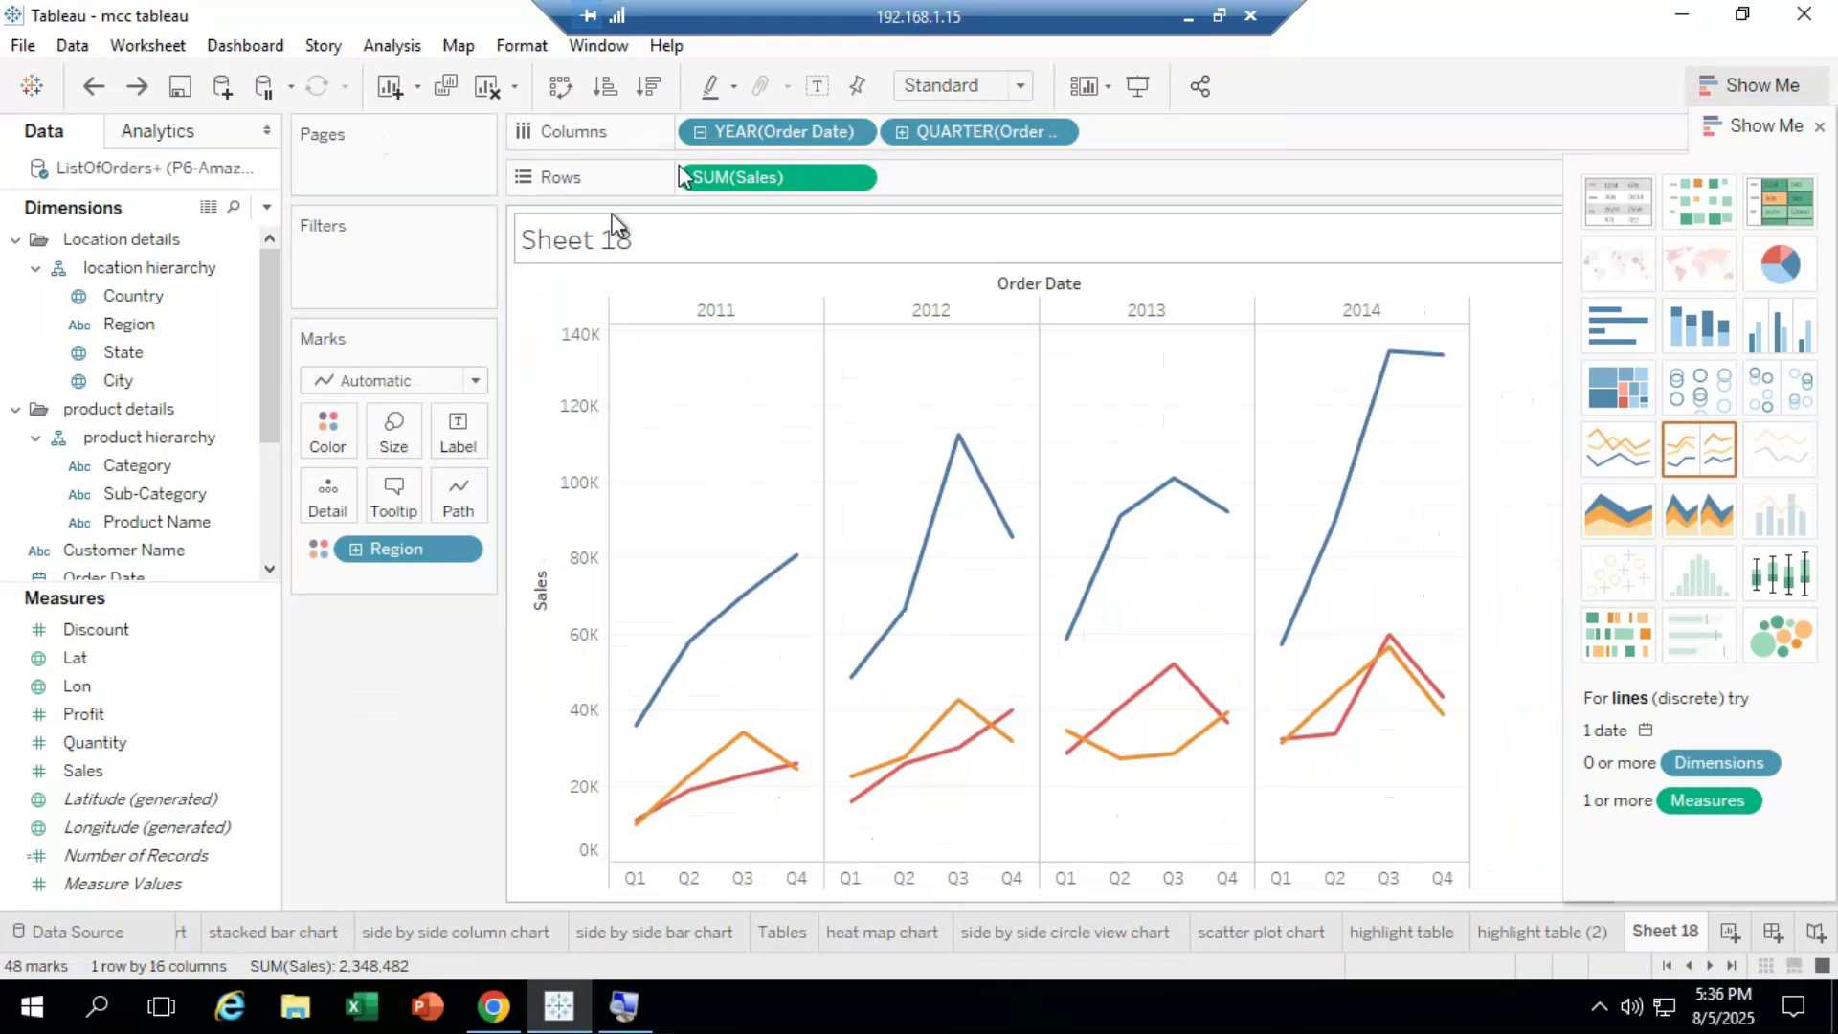
key(ctrl+z)
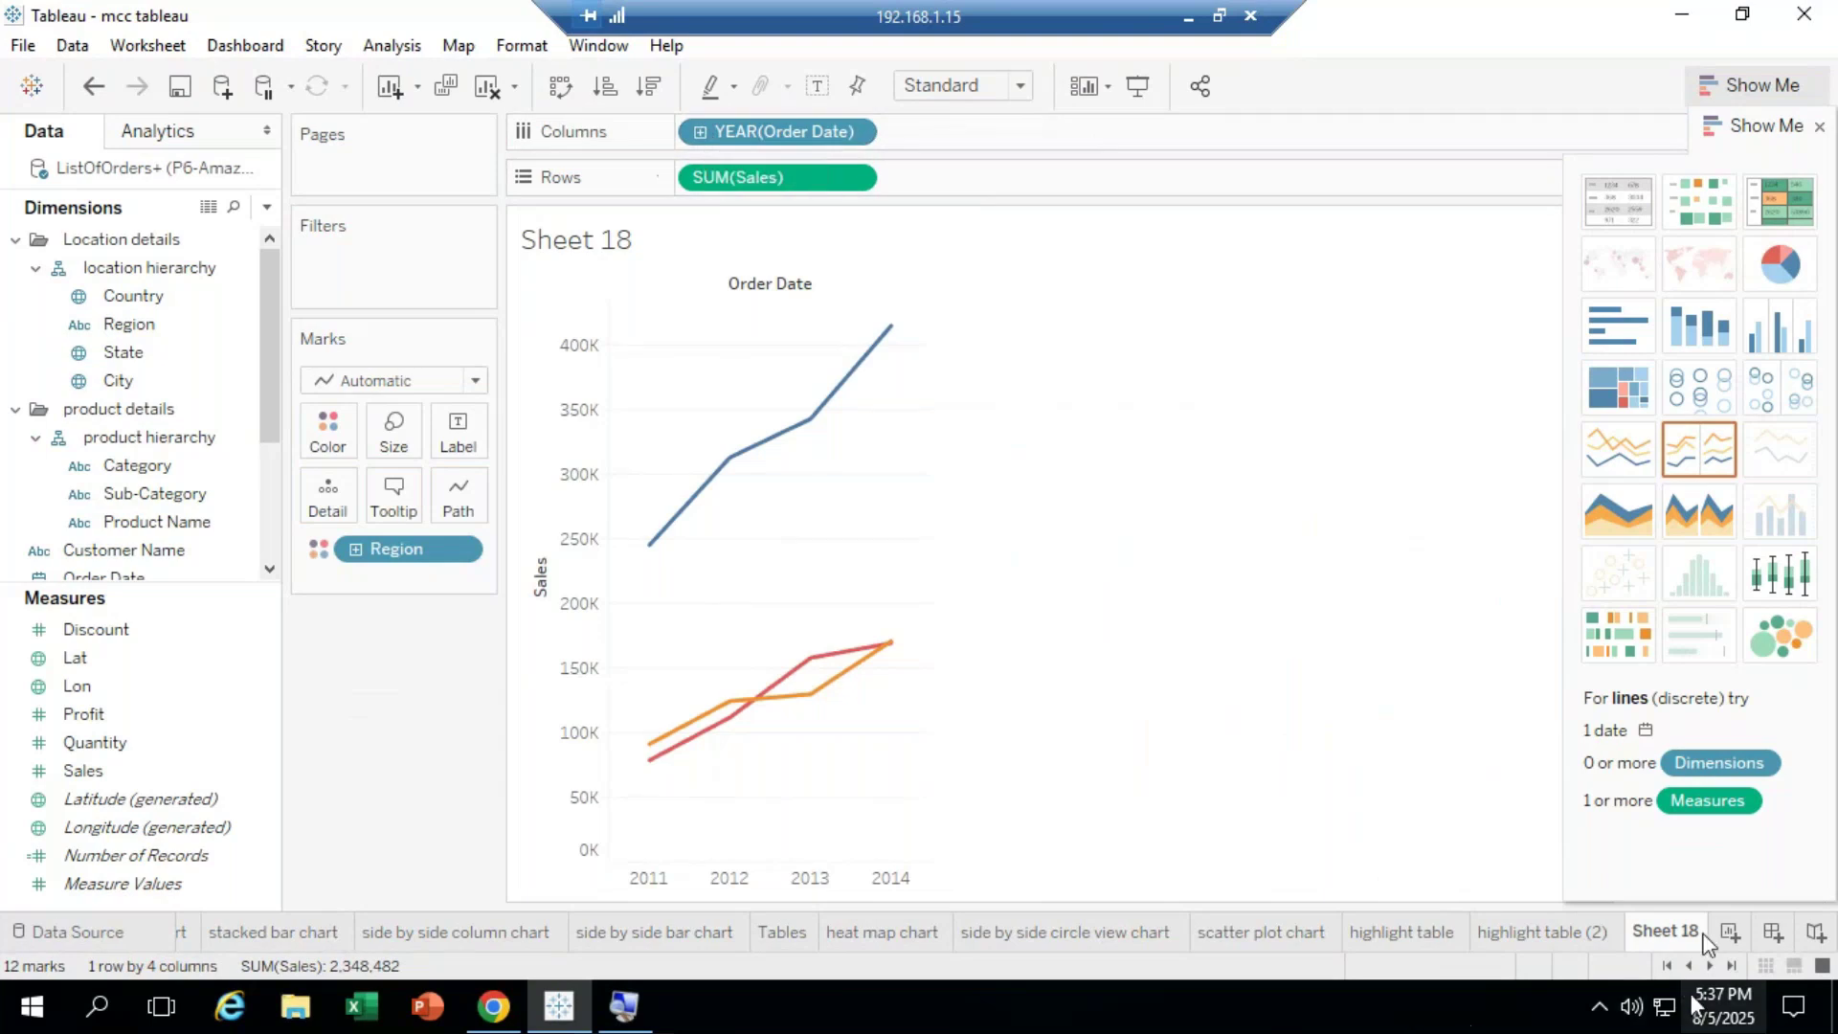
Step: Try a treemap and continuous lines for yearly Sales by Region, and convert the view to a continuous area chart
click(1614, 407)
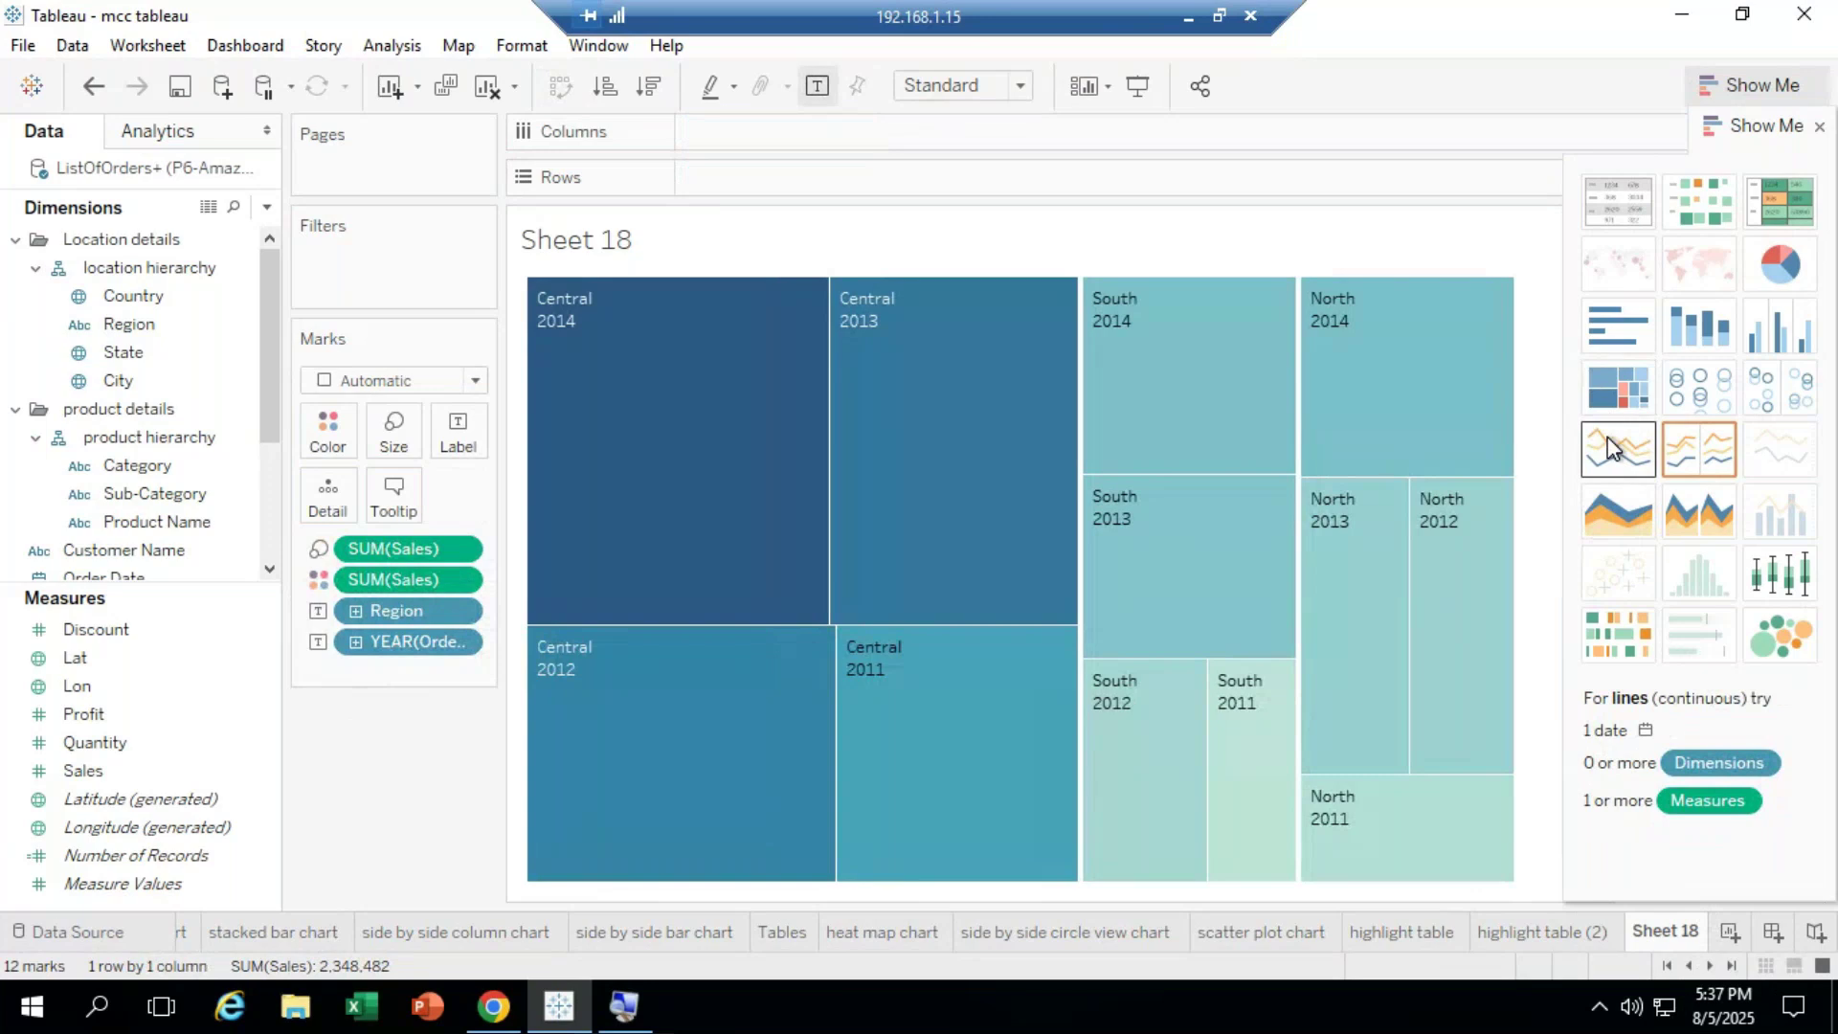
click(1604, 440)
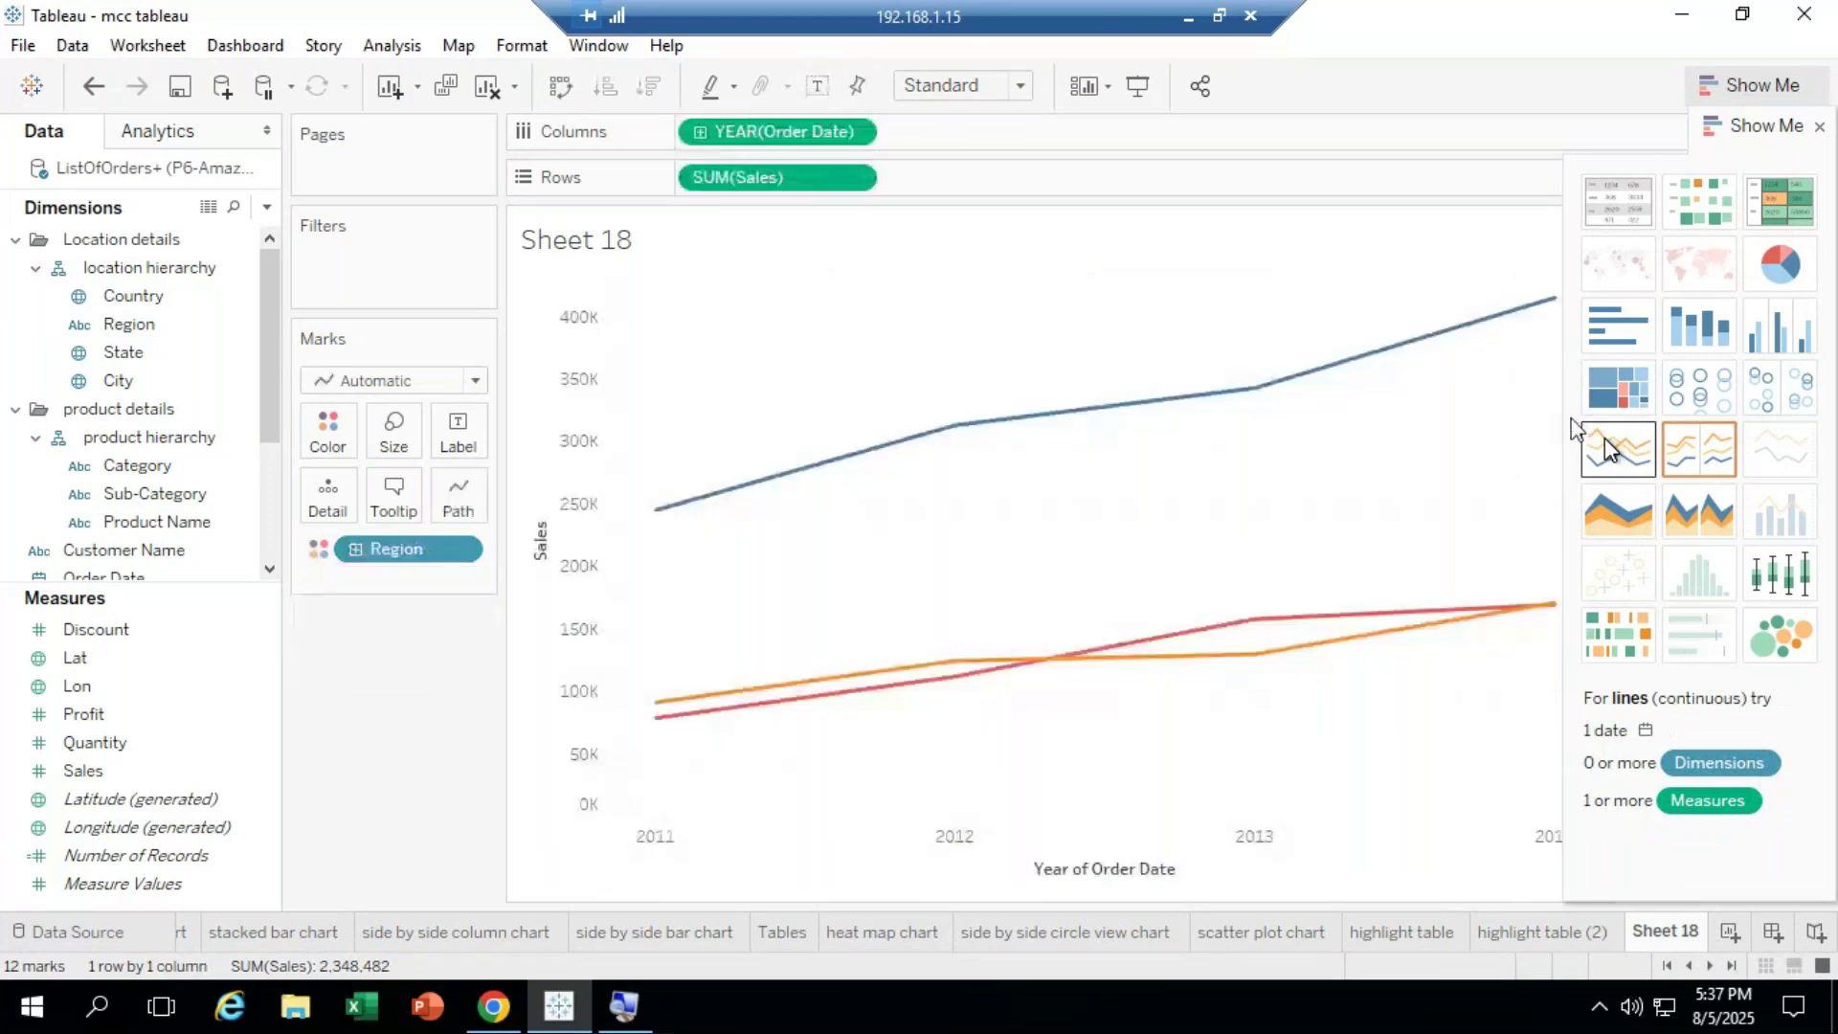
click(1639, 513)
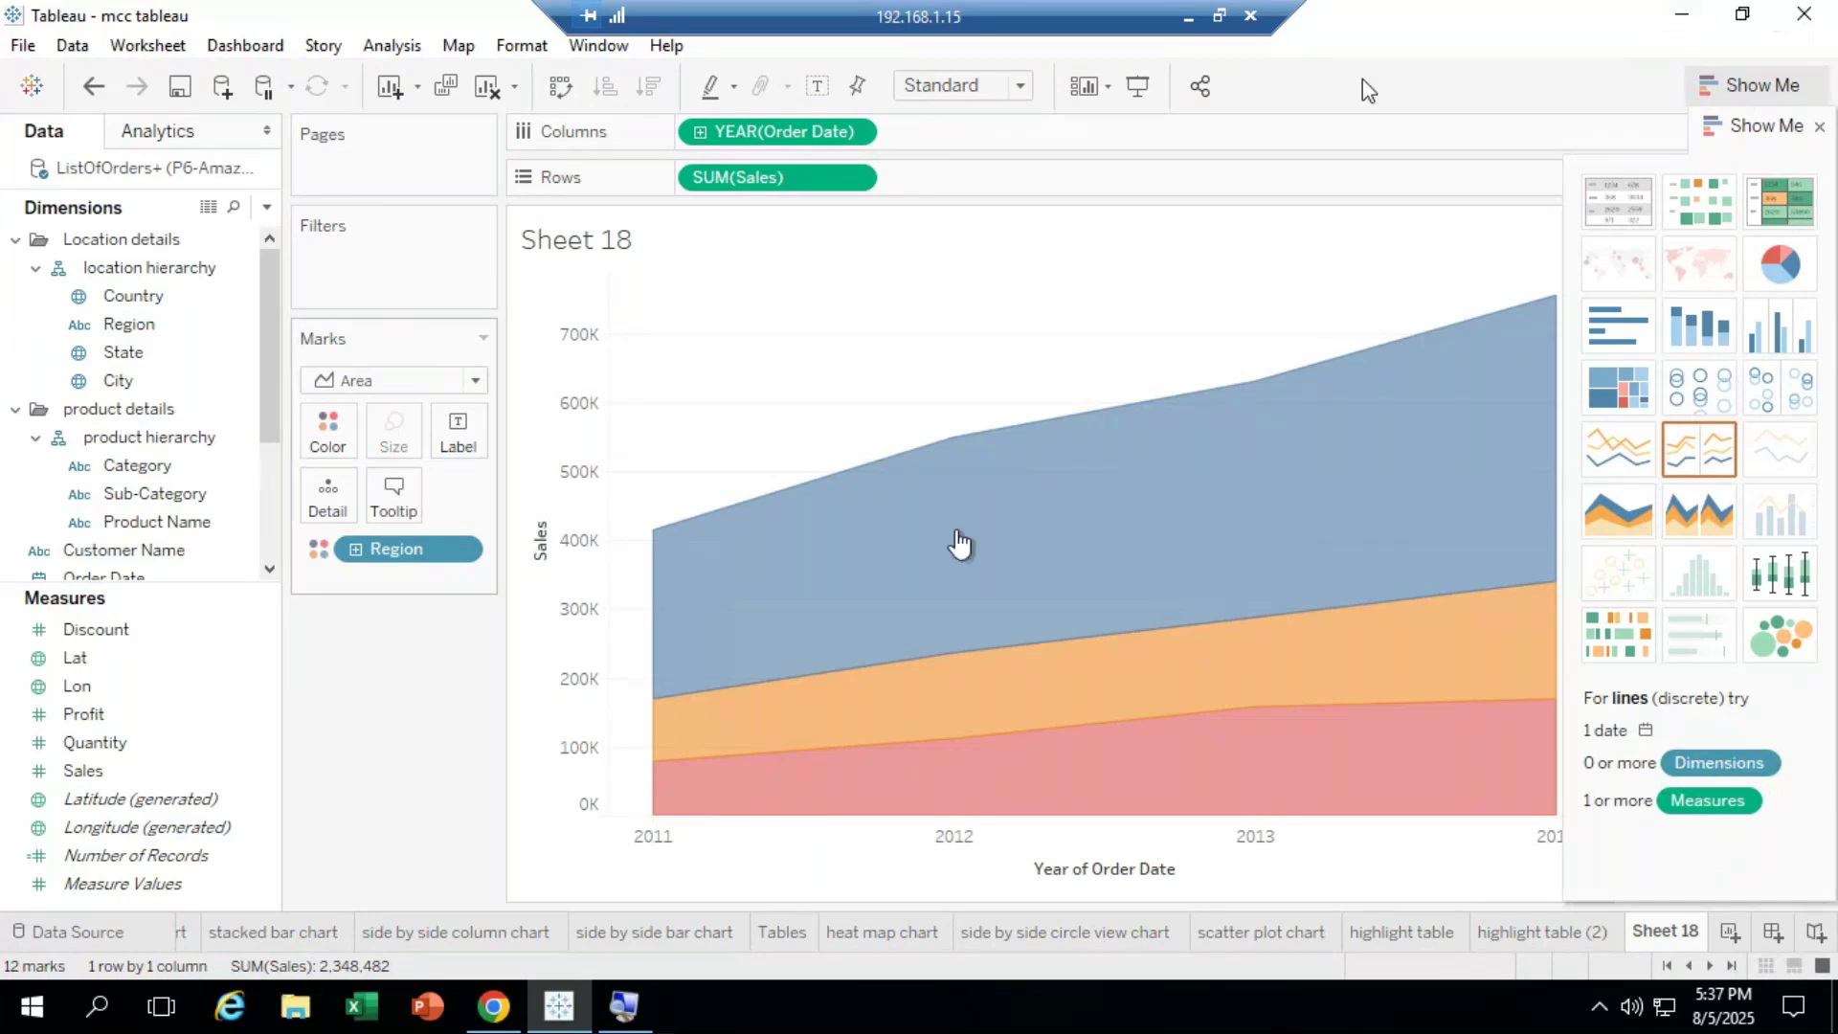
Step: Uncover the Region colour legend to examine its entries and options, and move the Show Me palette back
drag(1766, 125, 1812, 565)
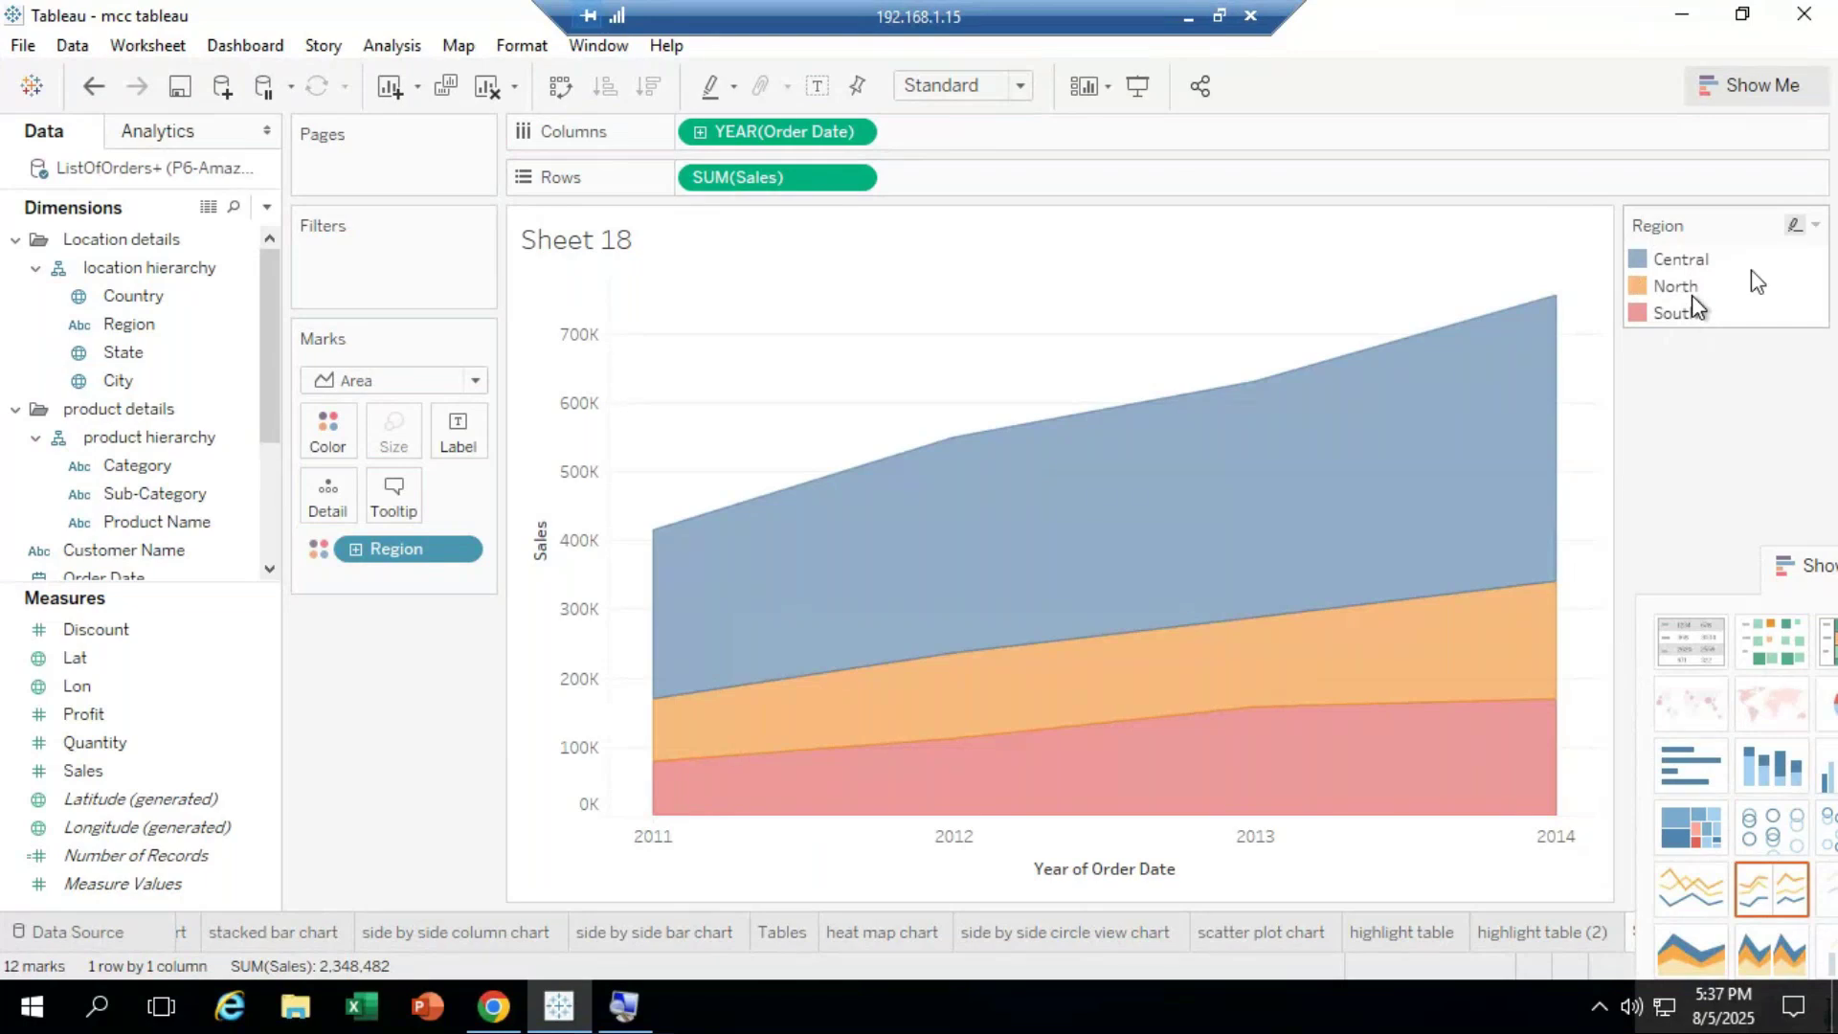
click(1816, 225)
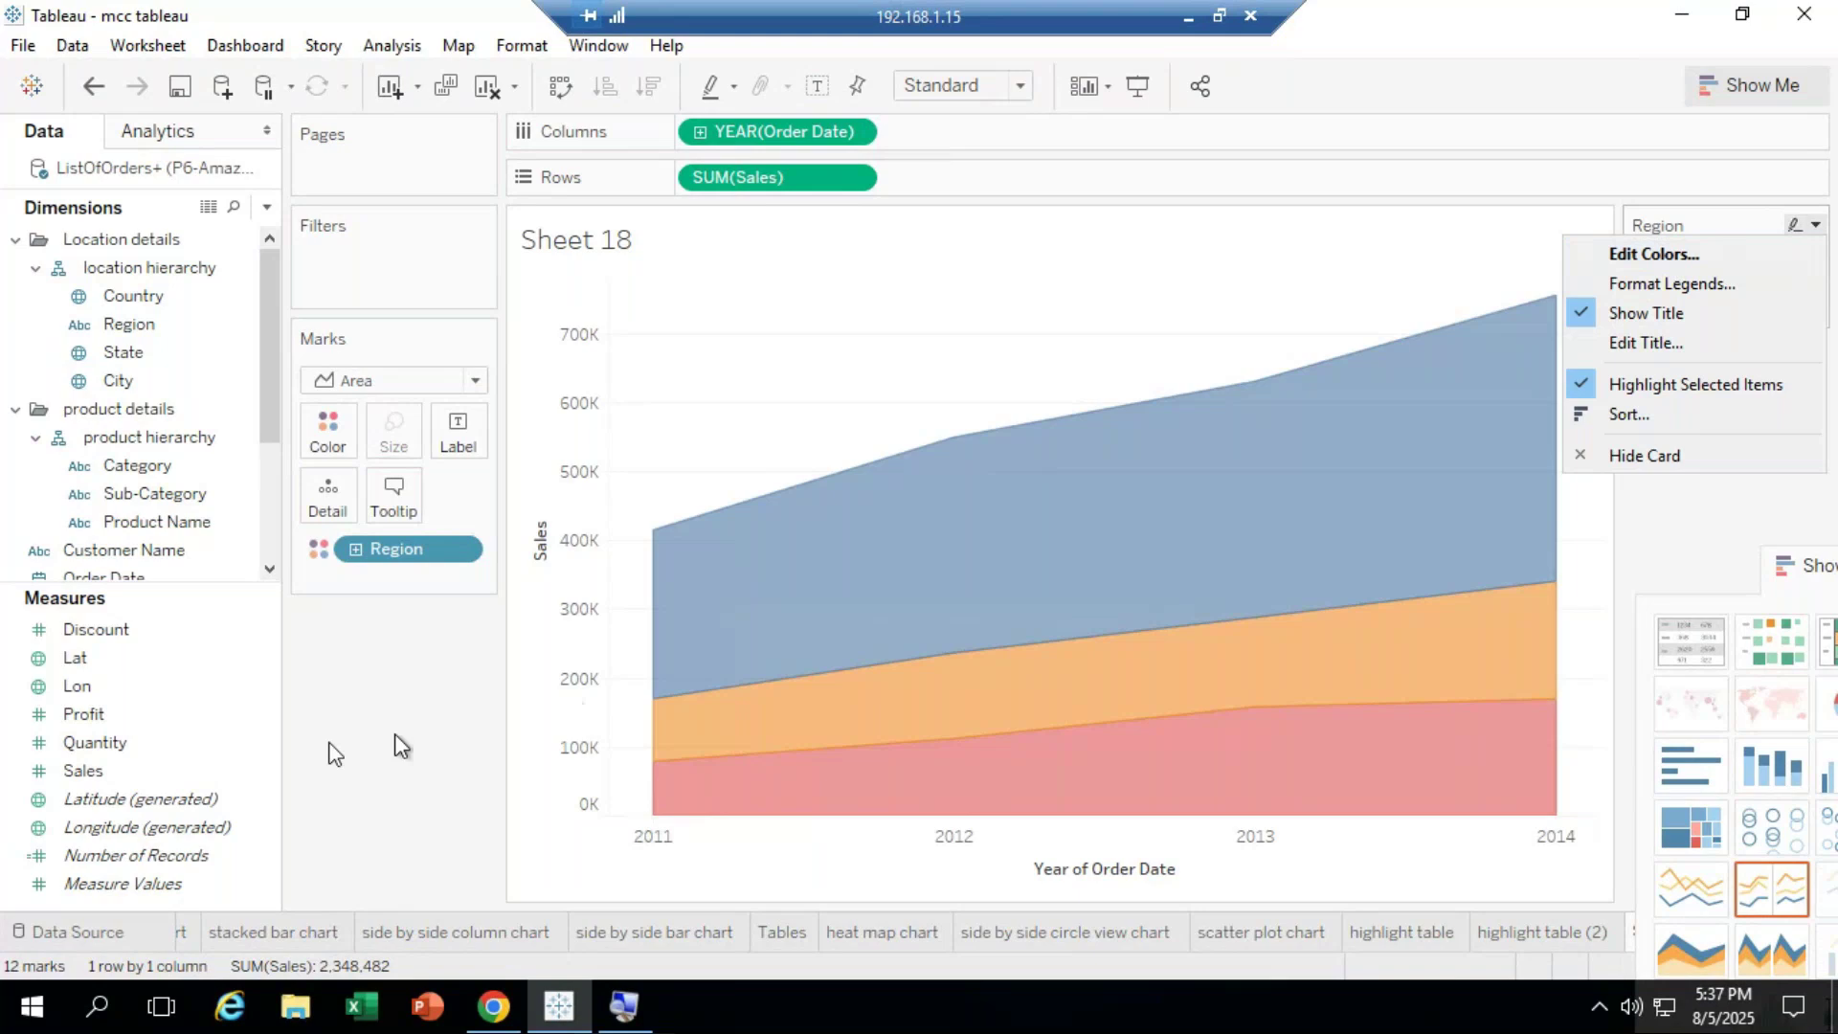
click(324, 739)
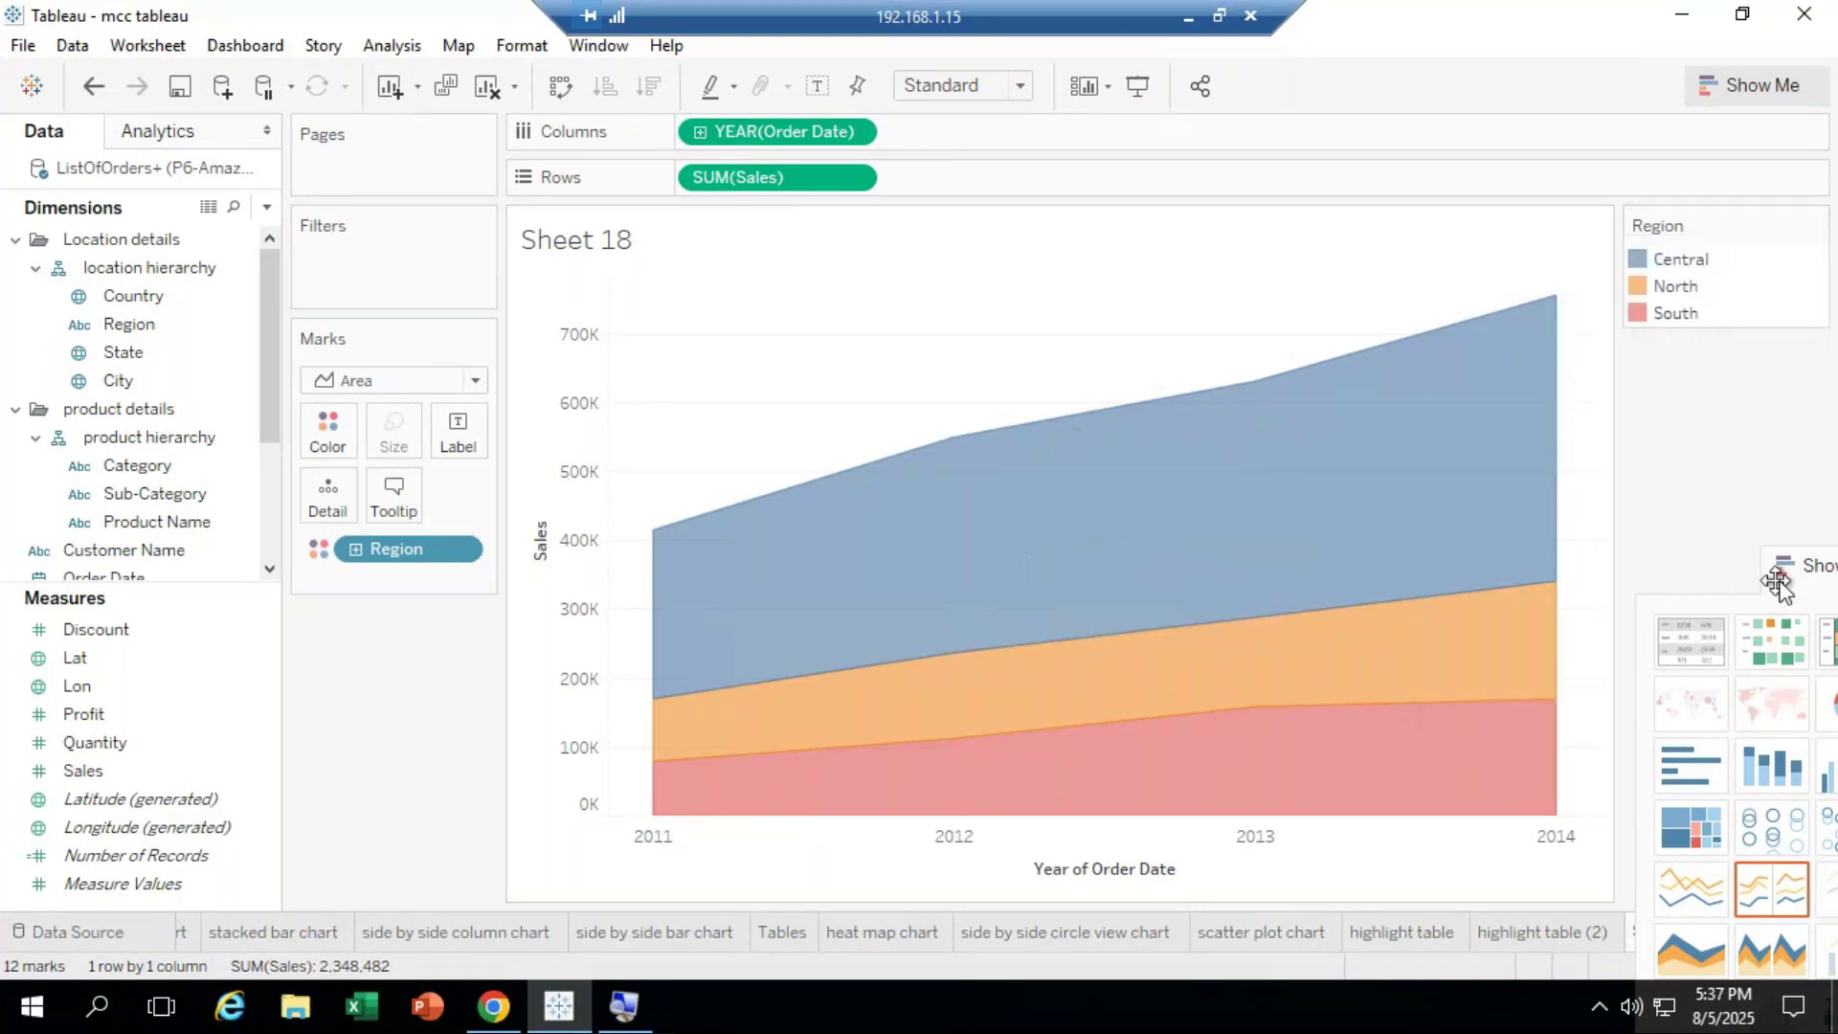
drag(1756, 325, 1764, 111)
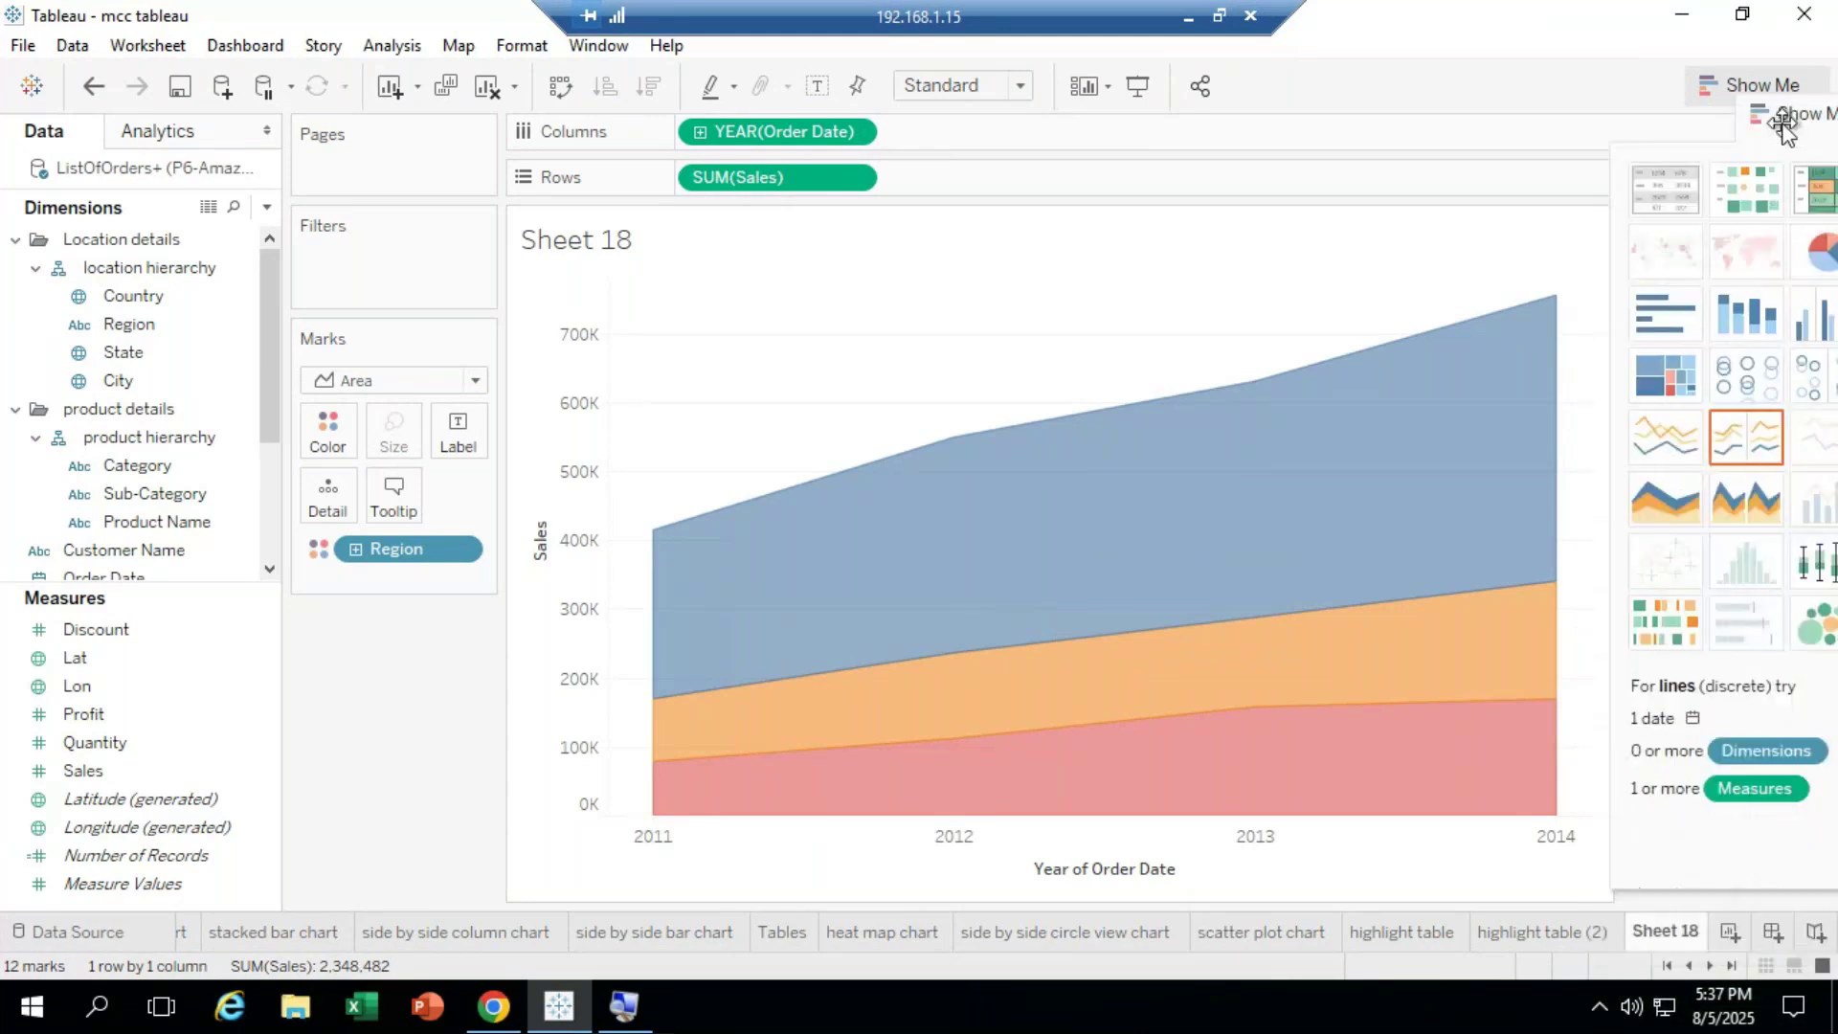
Step: Rename the Sheet 18 worksheet as "line chart"
right_click(1661, 929)
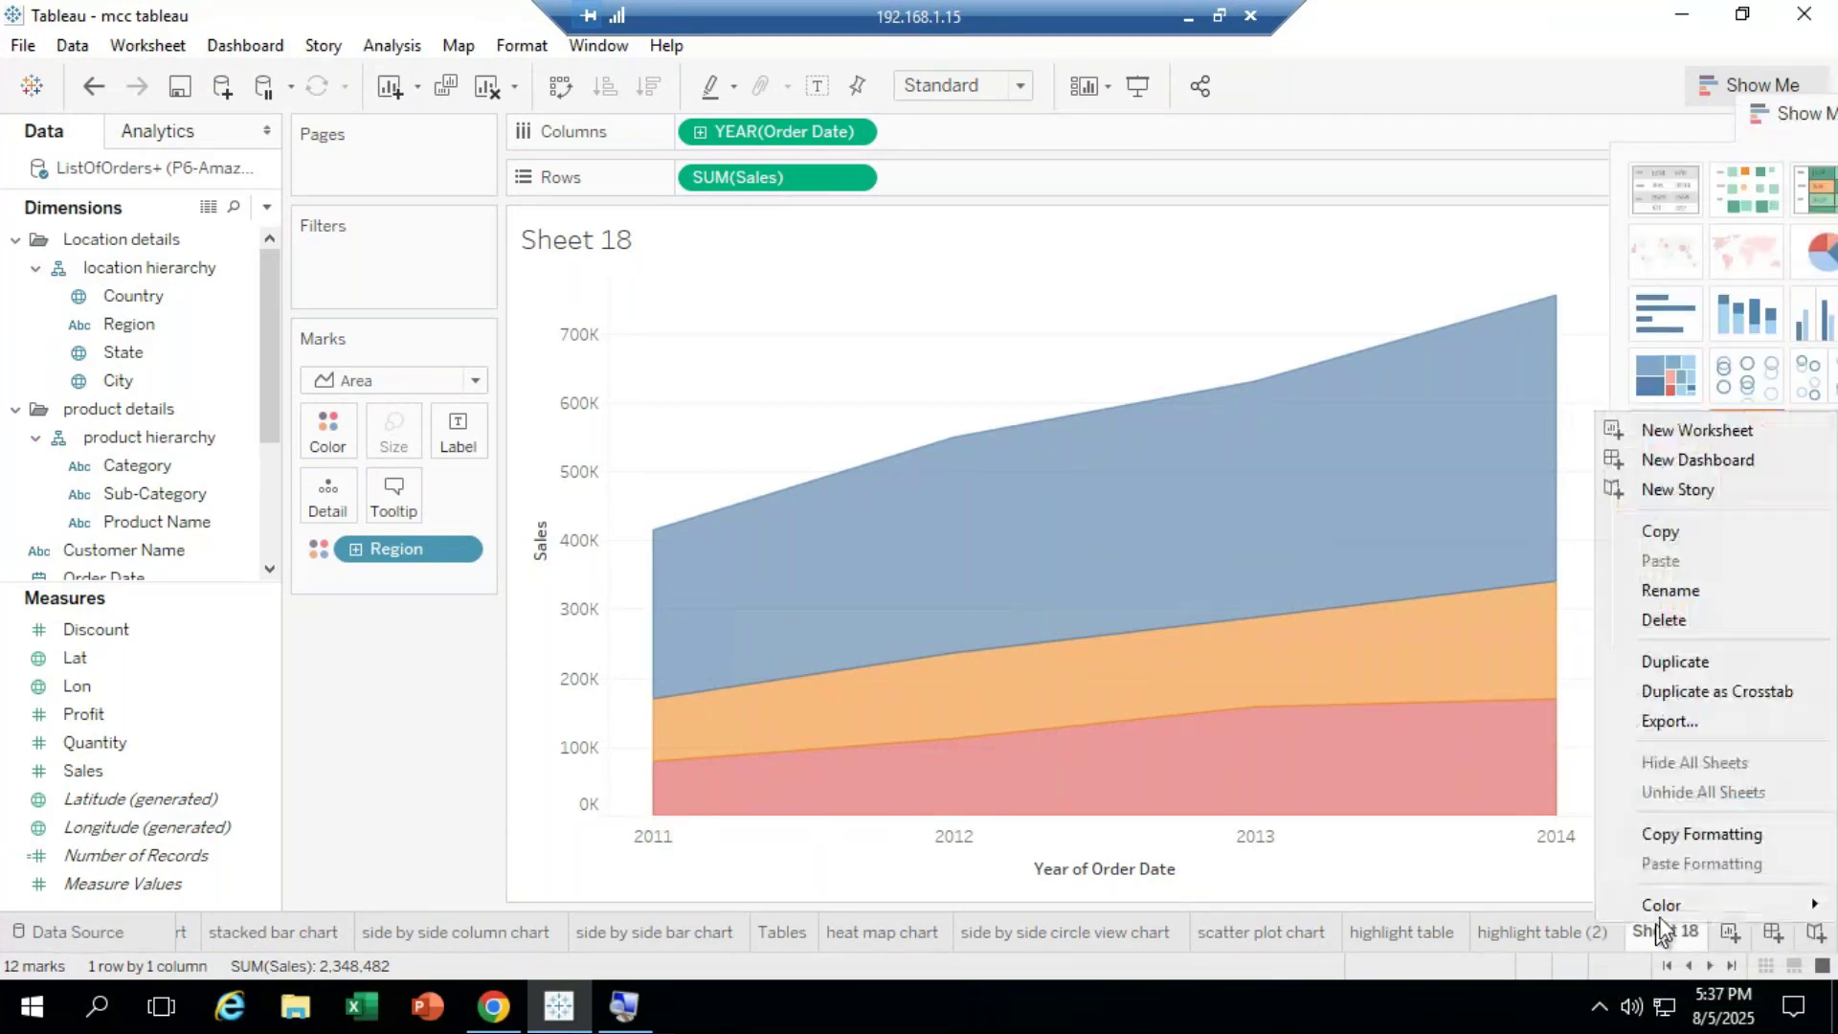
click(1670, 590)
key(BackSpace)
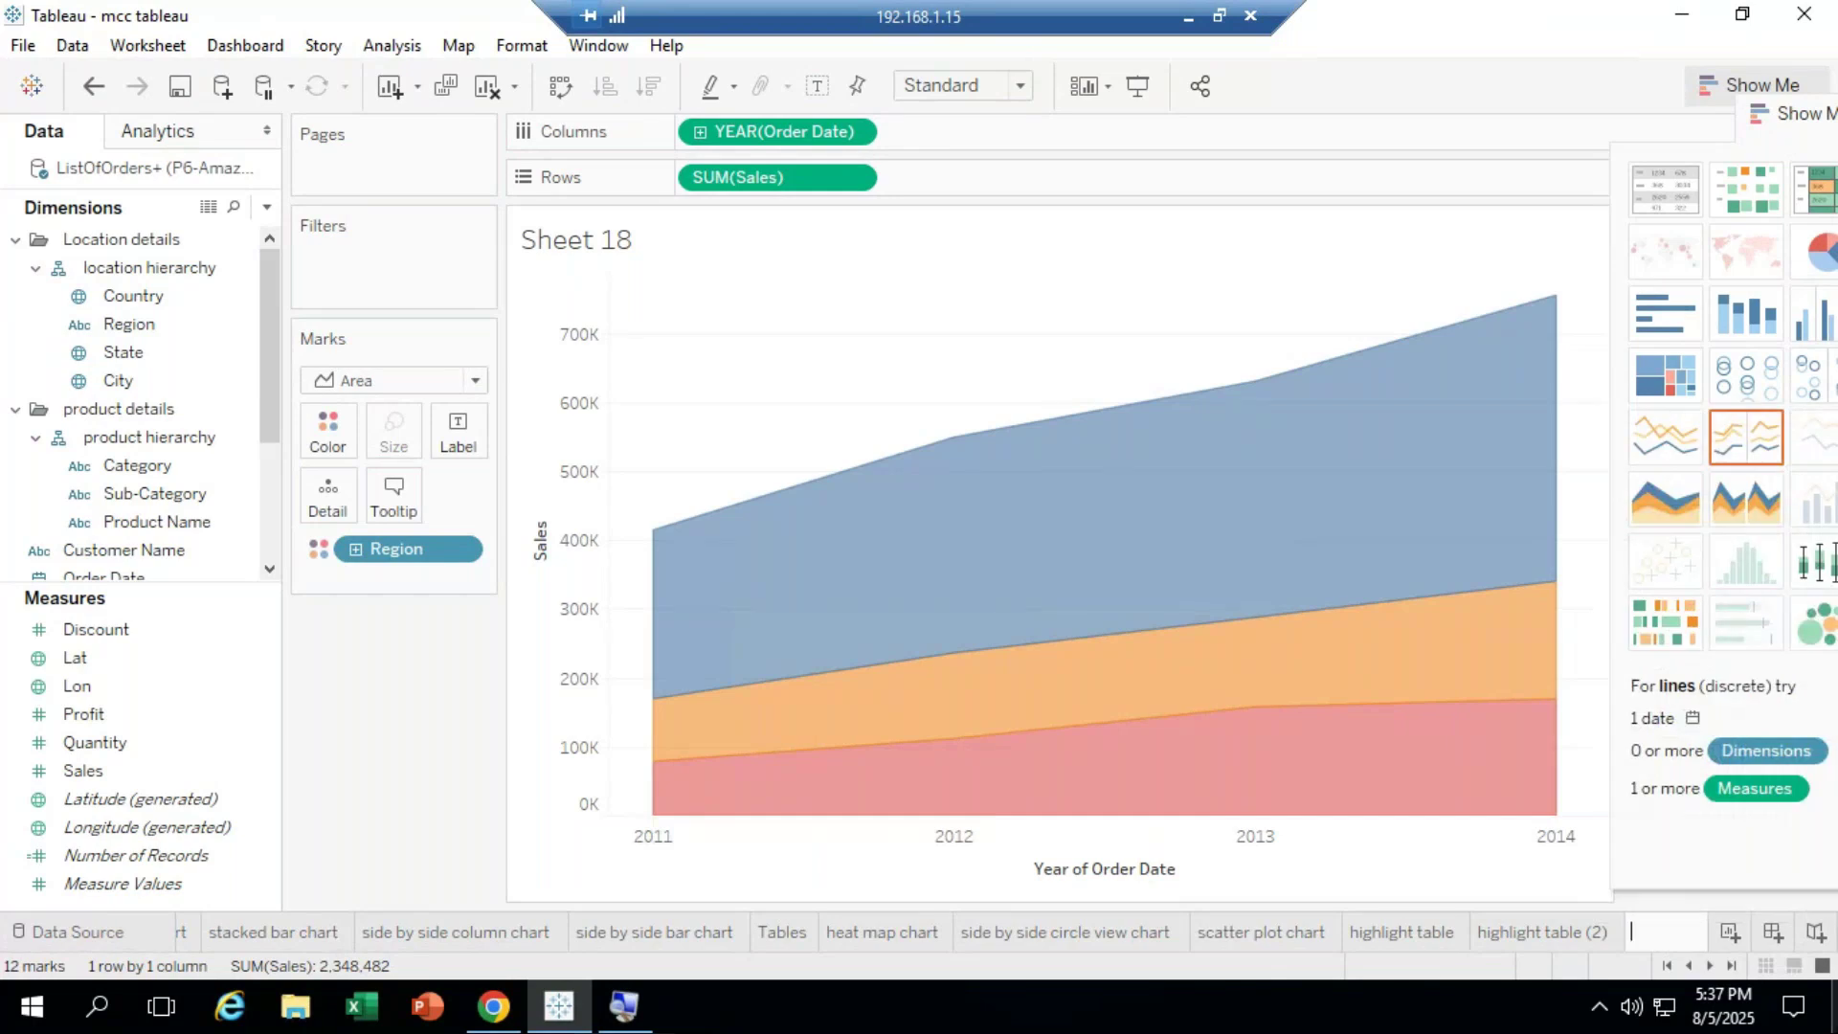
text(line chart)
key(Return)
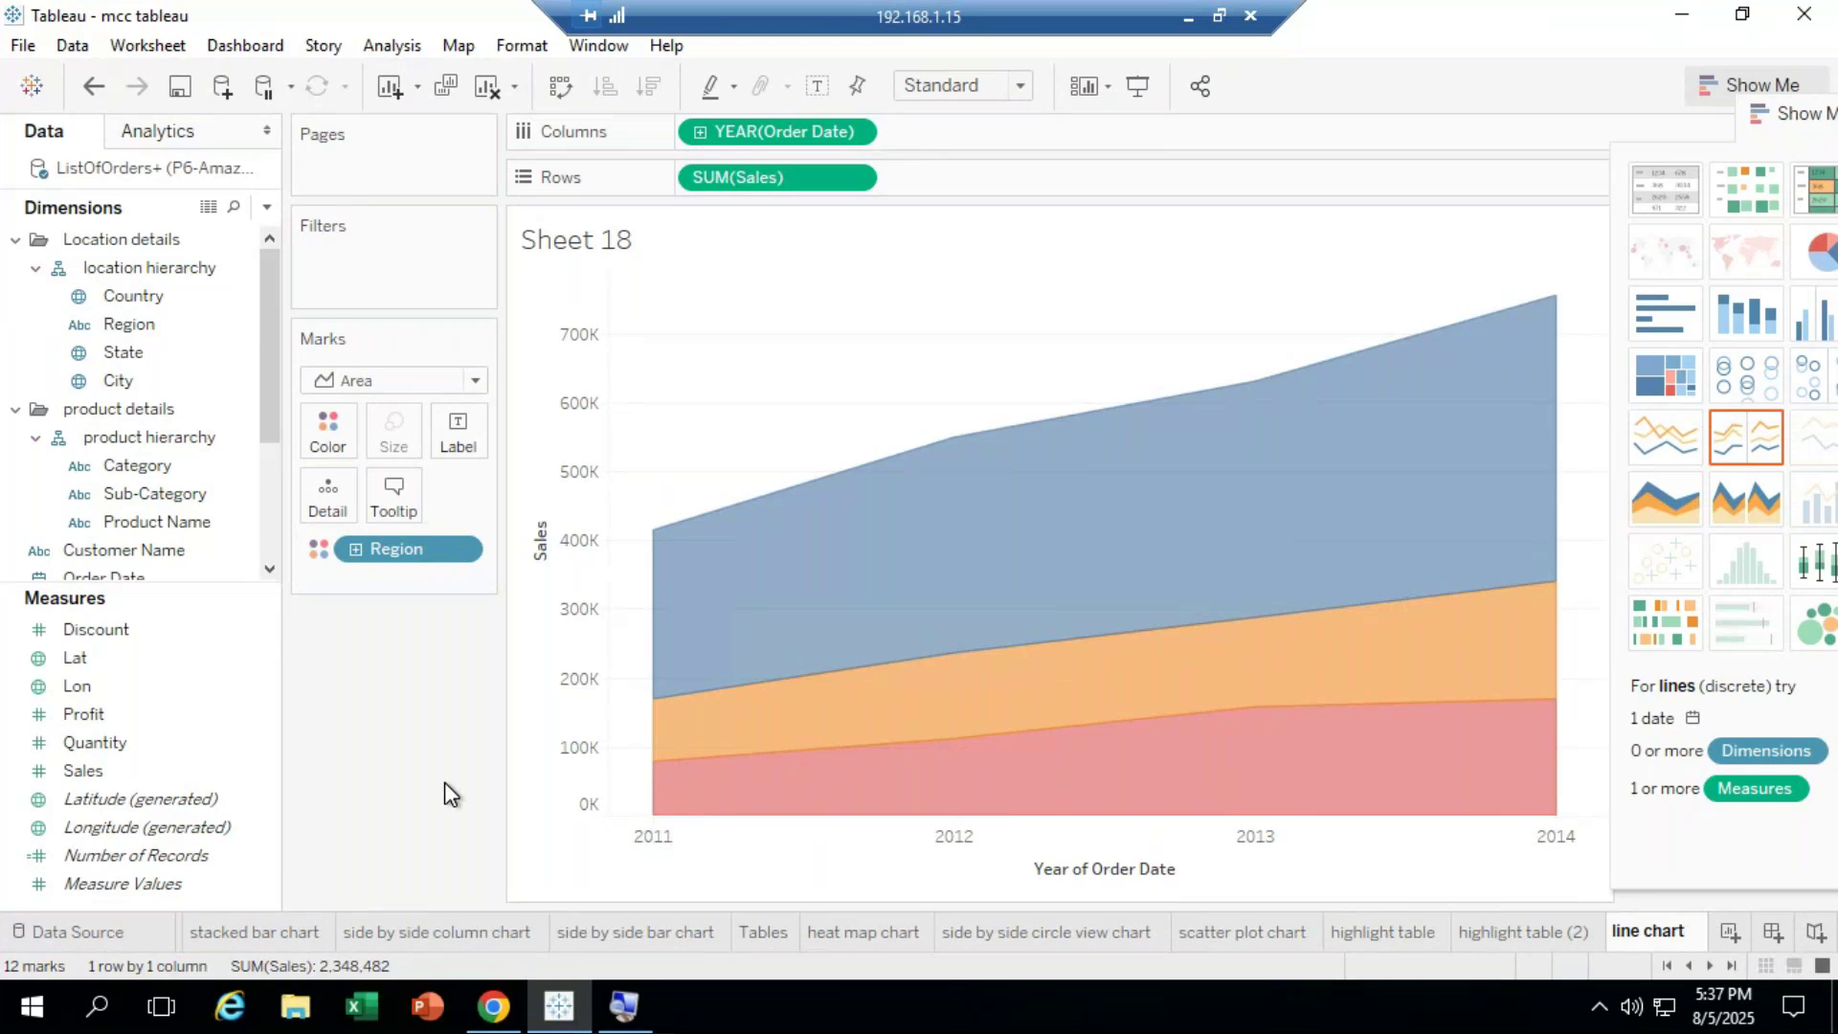
click(580, 728)
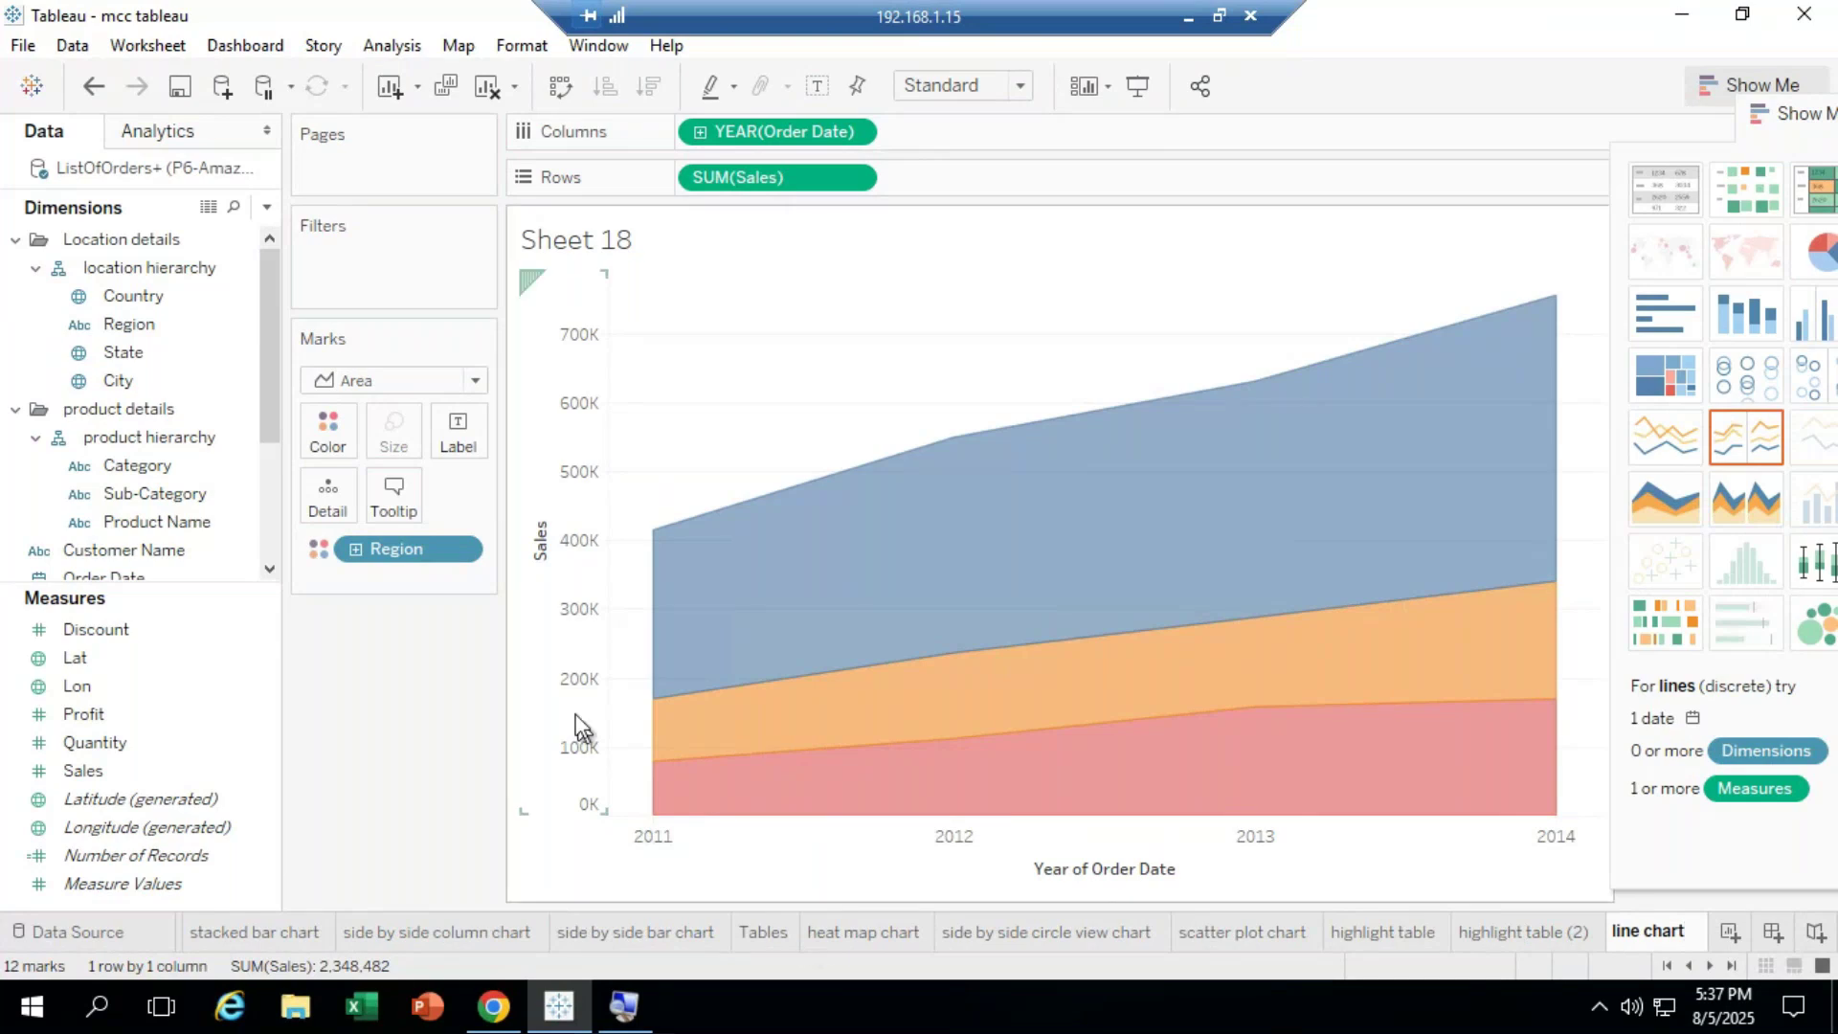
Step: Duplicate the line chart worksheet
click(1674, 935)
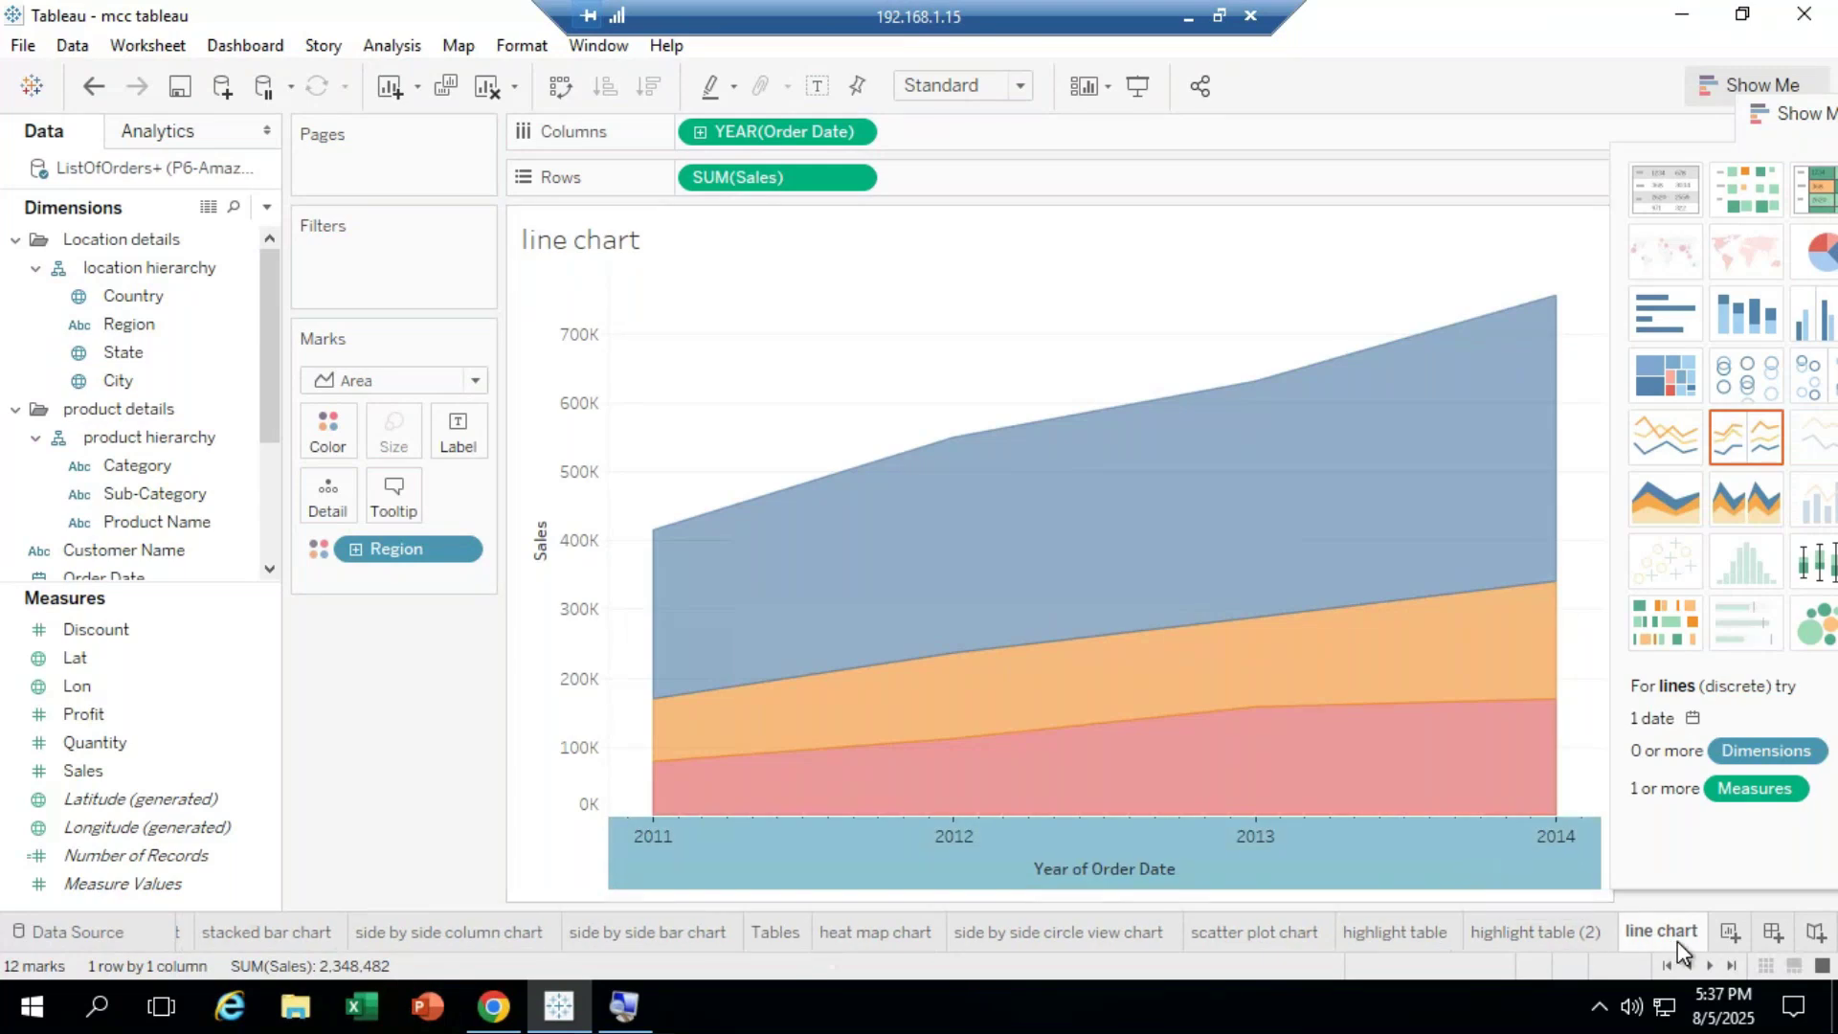
right_click(1677, 940)
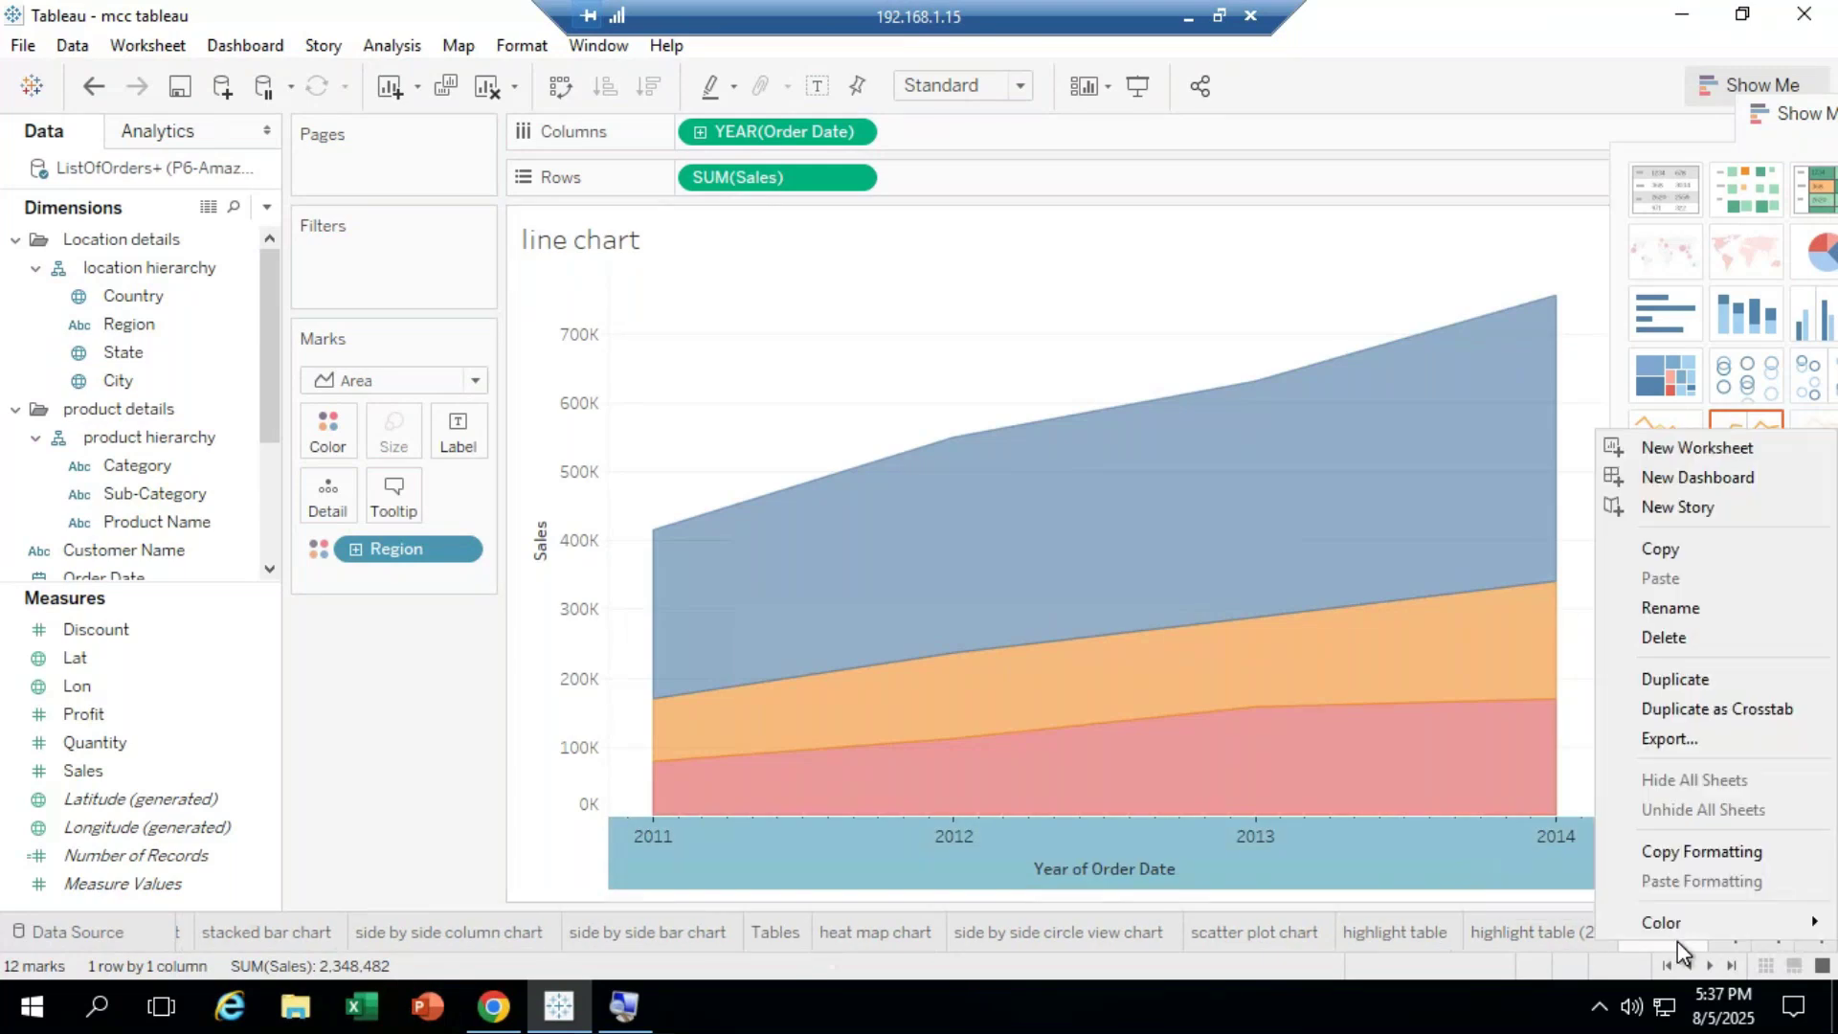
click(579, 852)
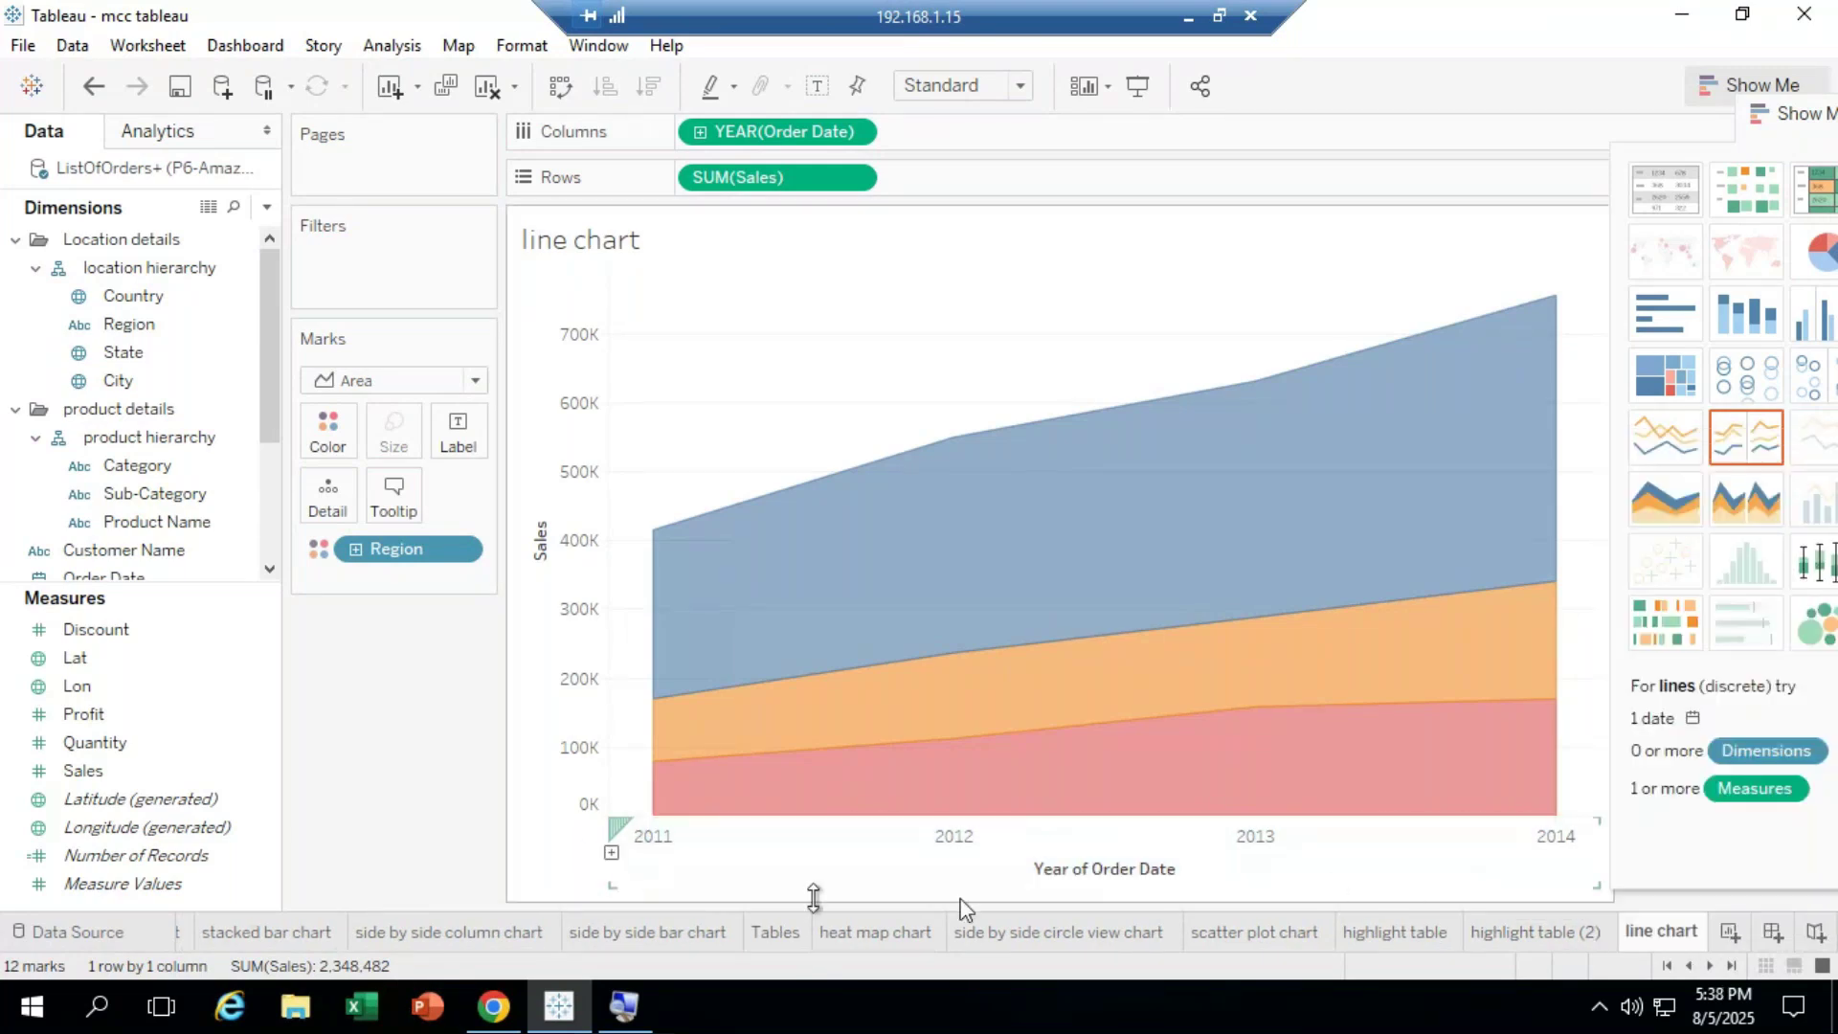
right_click(1634, 931)
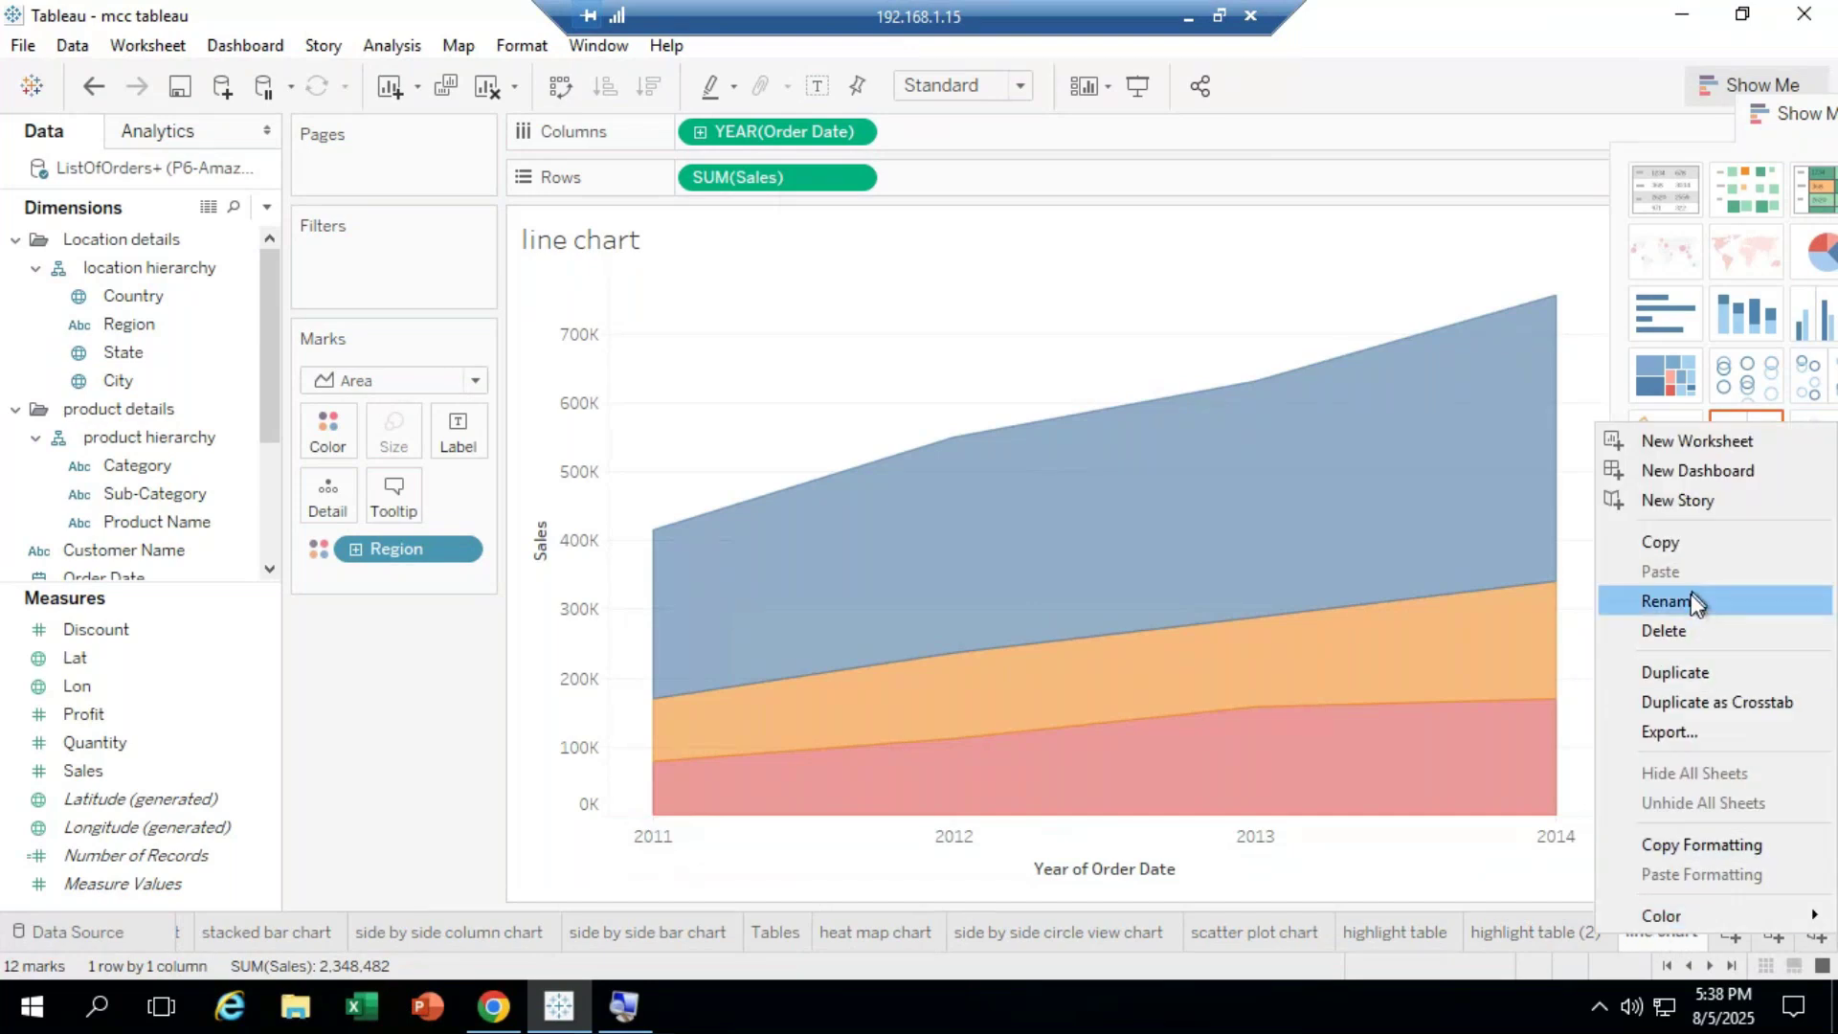
click(1685, 676)
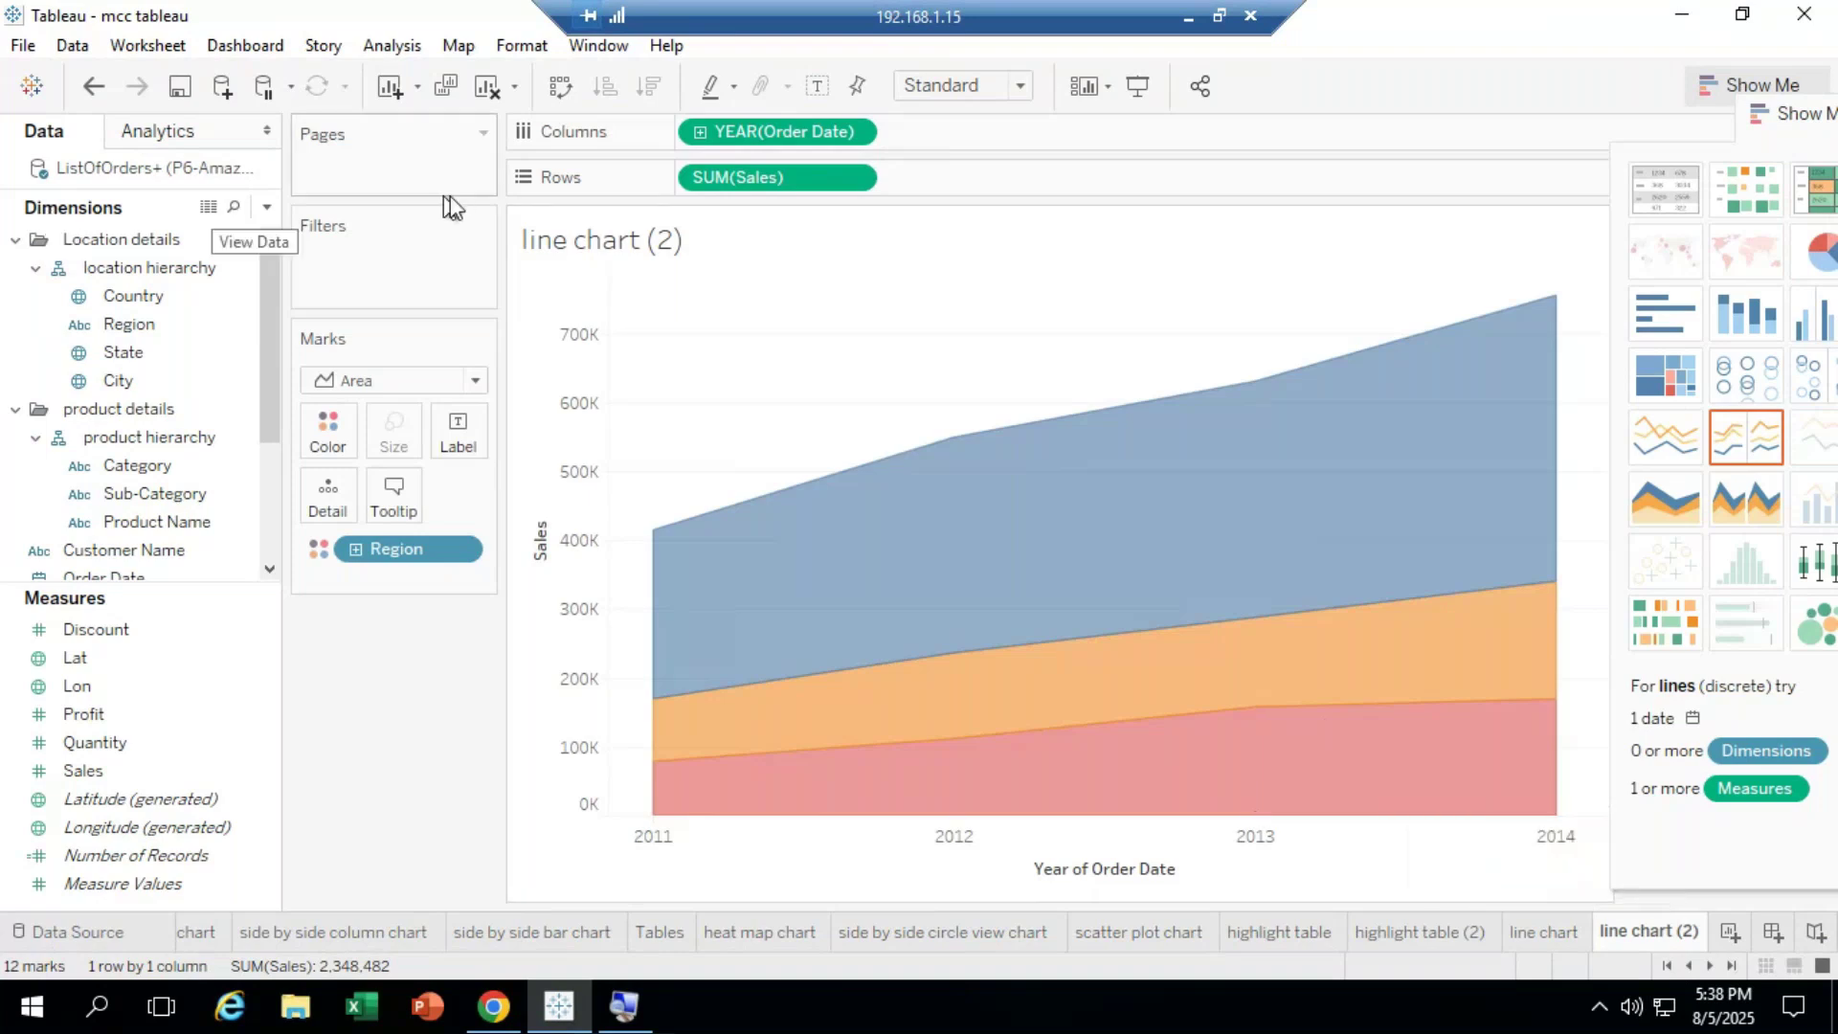
Step: Drill the continuous Order Date down to quarter and month in the duplicated area chart, and undo the last drill
click(699, 132)
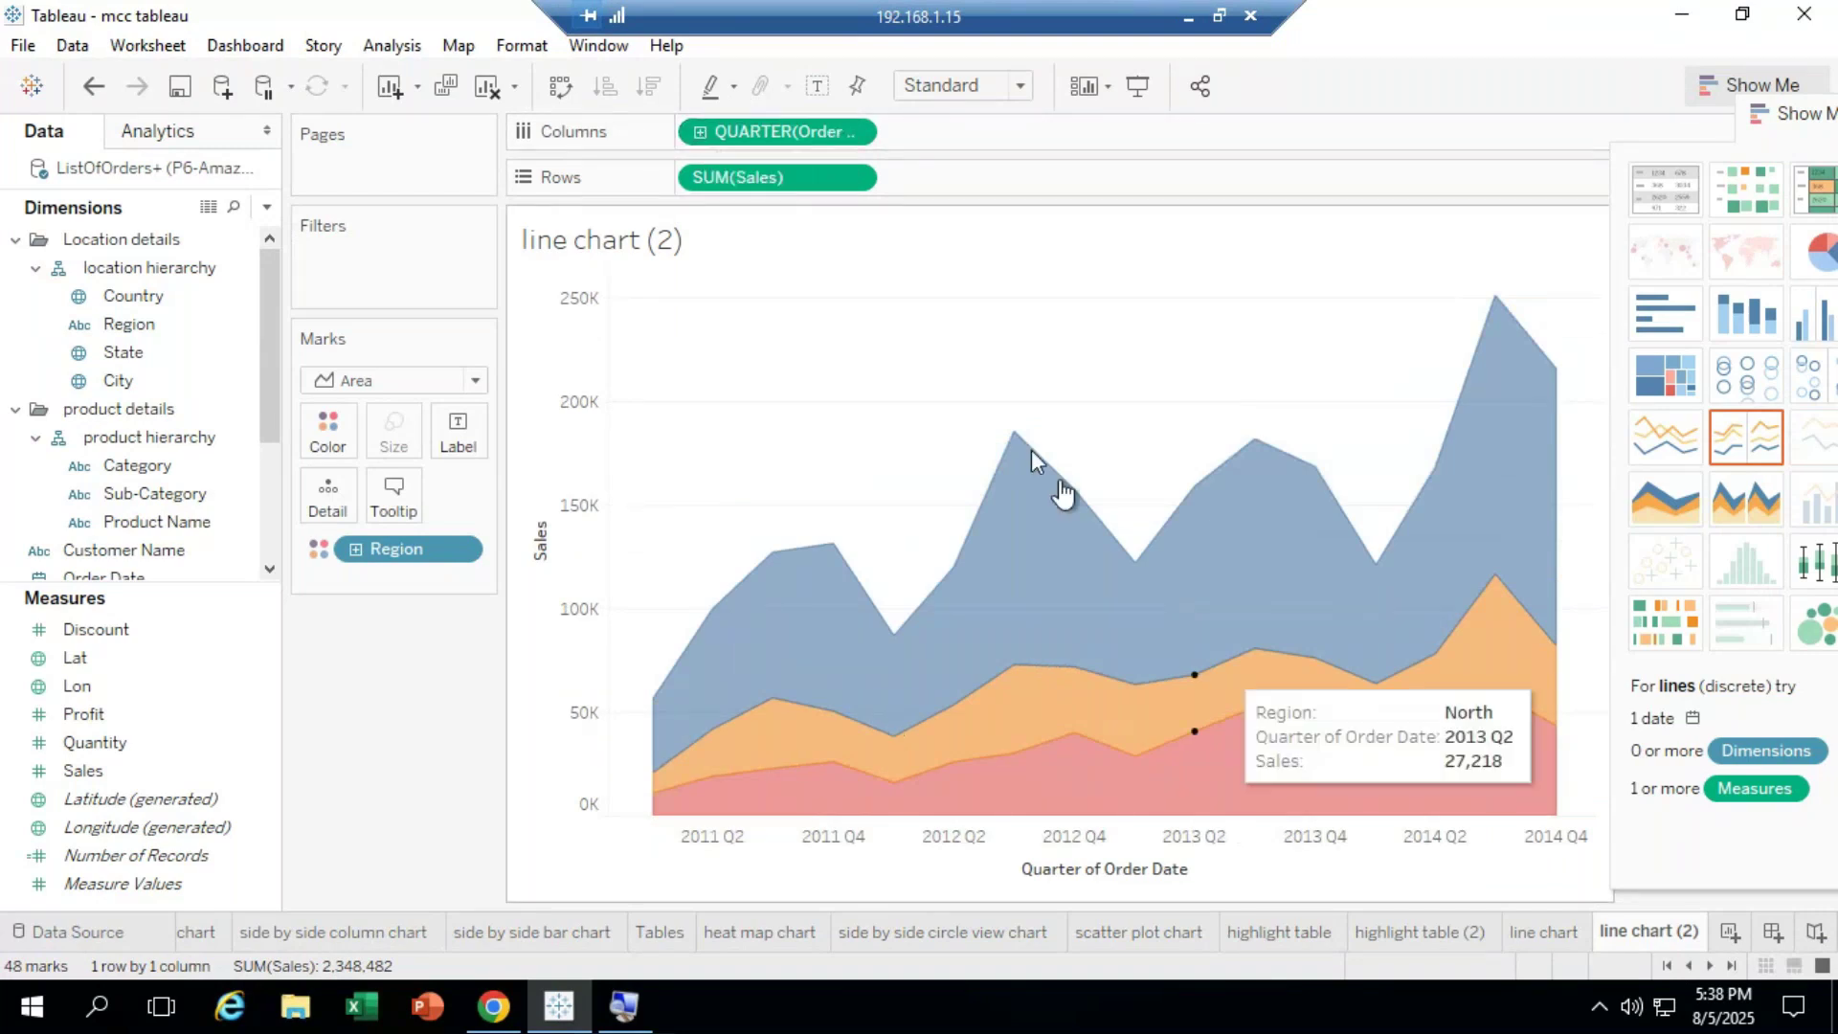
click(700, 132)
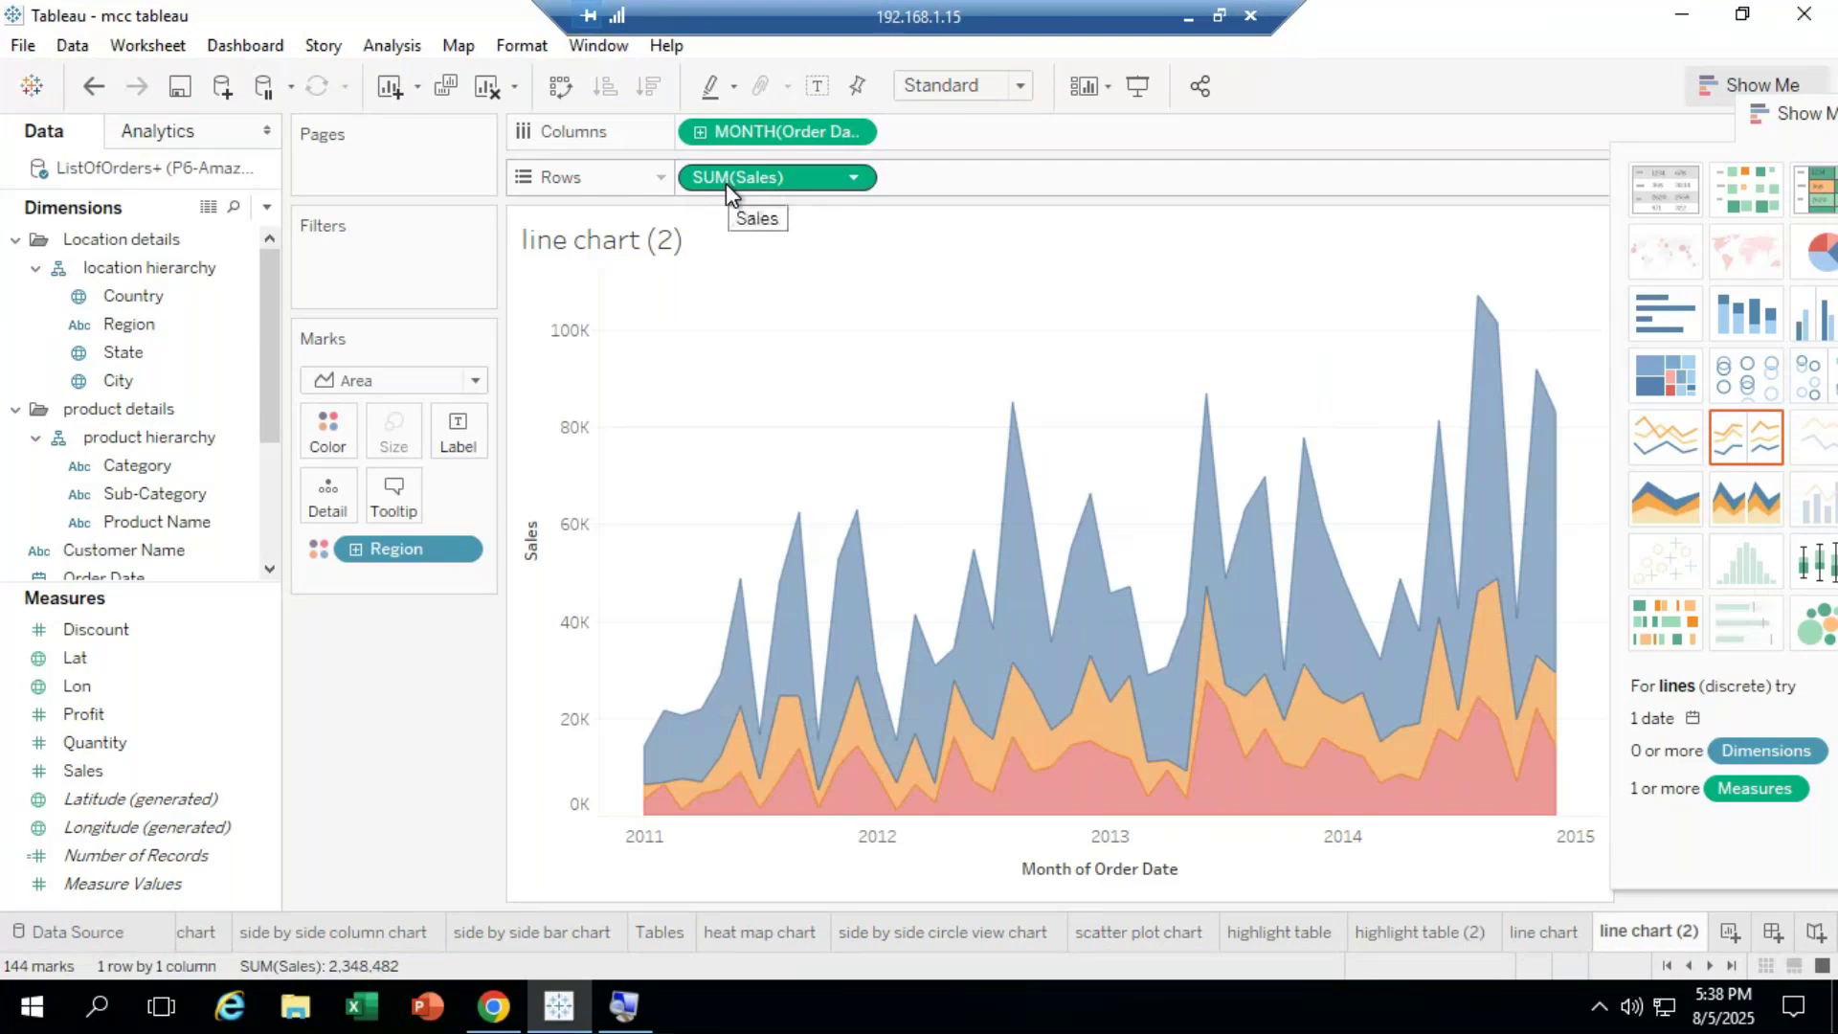
key(ctrl+z)
Step: Clear the duplicated sheet and plot Sales as rows against the discrete year of Order Date as columns
drag(776, 132, 441, 91)
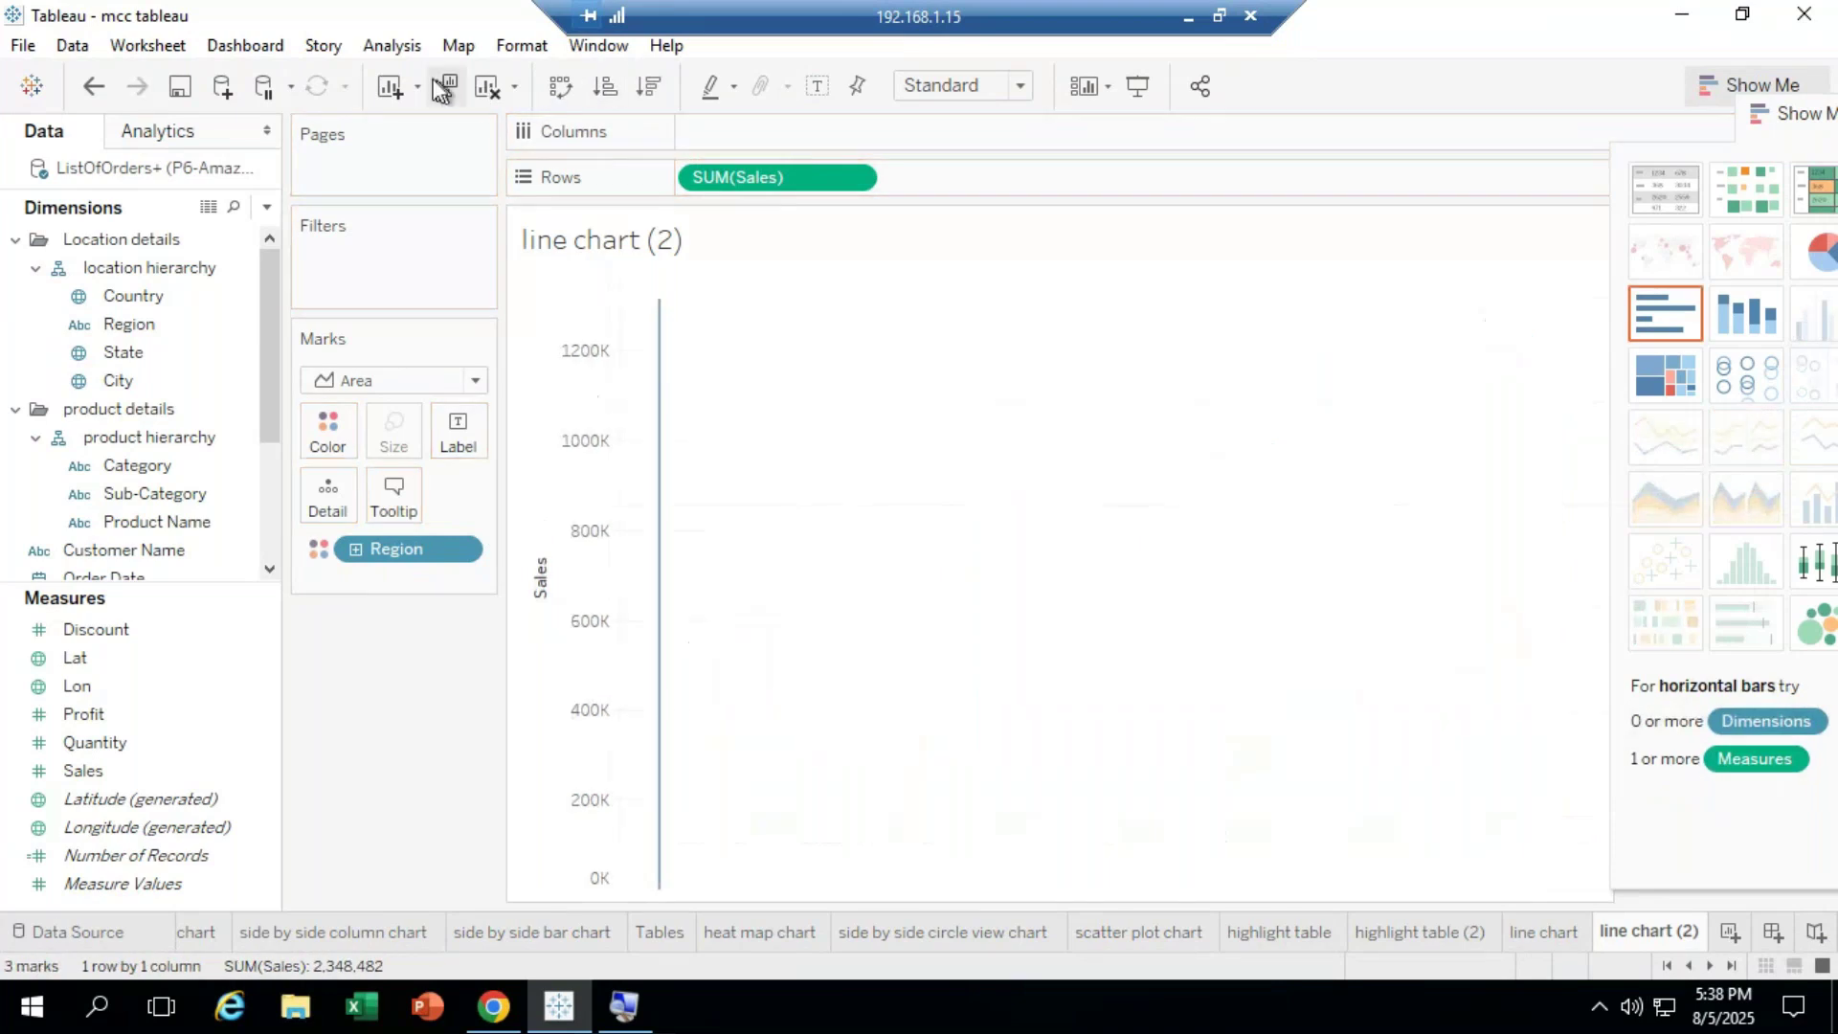
click(490, 91)
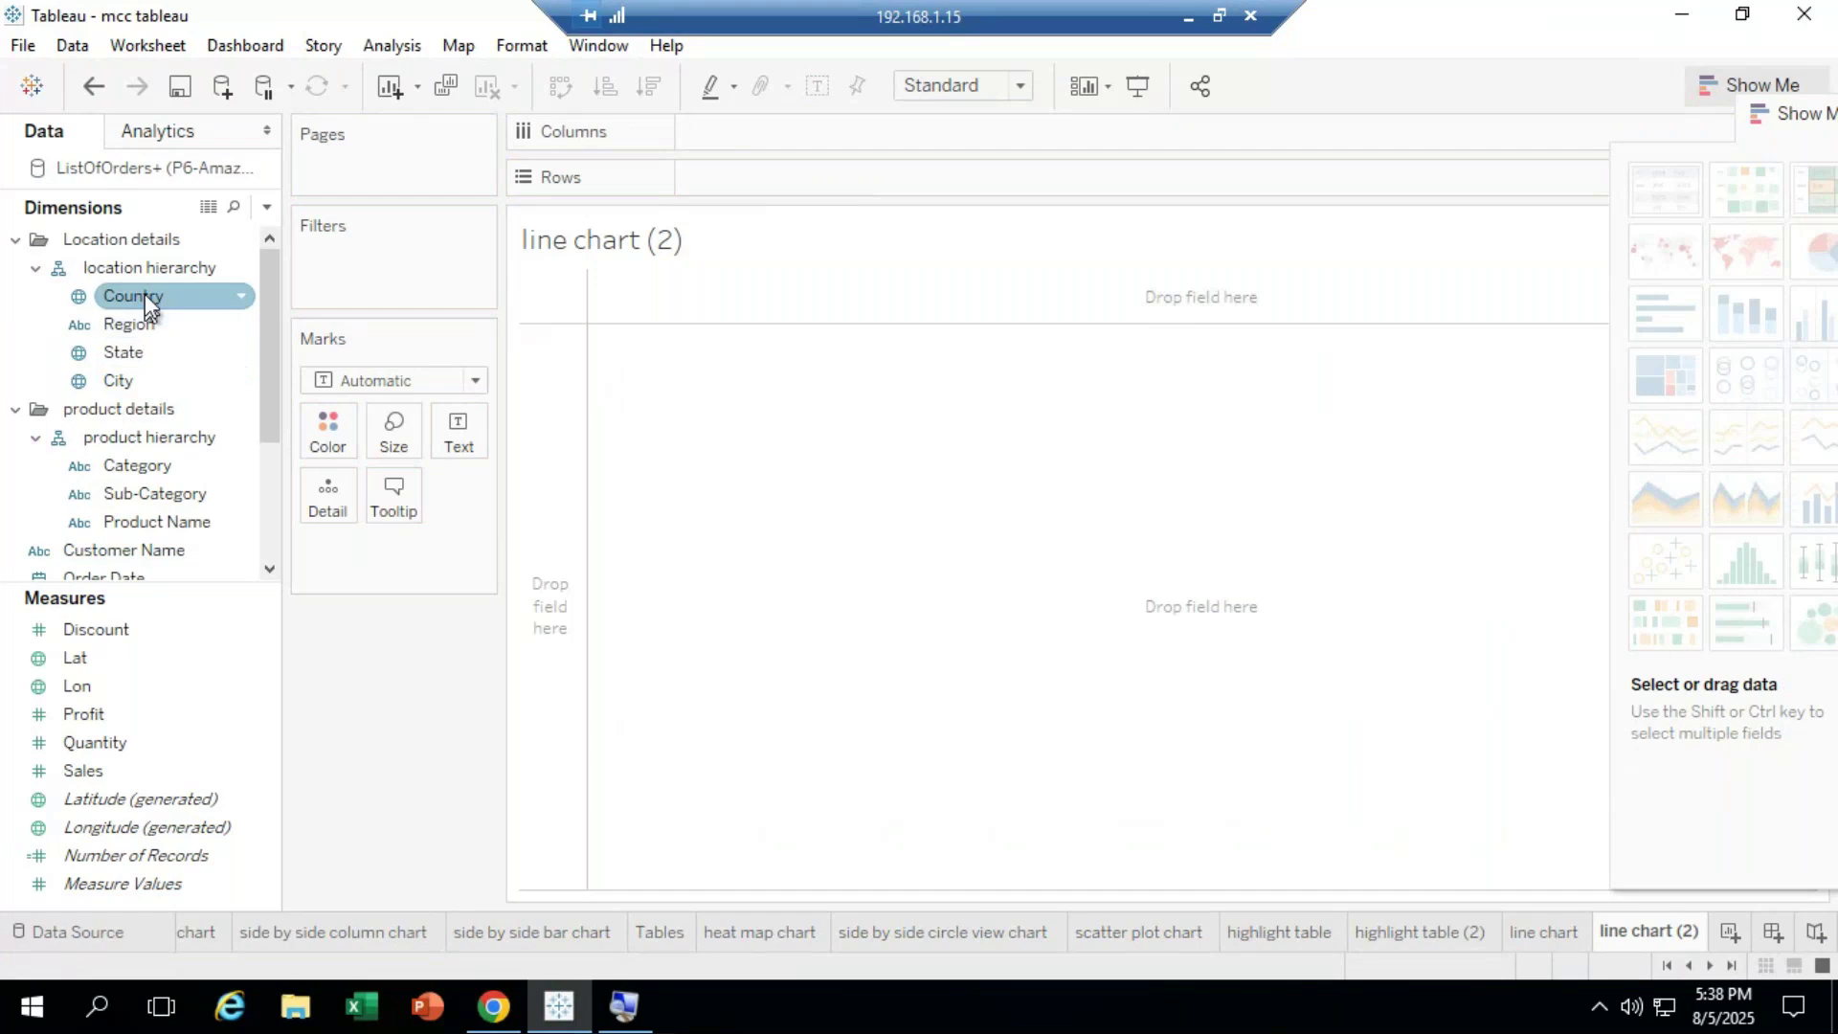
scroll(269, 412, down, 1)
drag(269, 421, 271, 460)
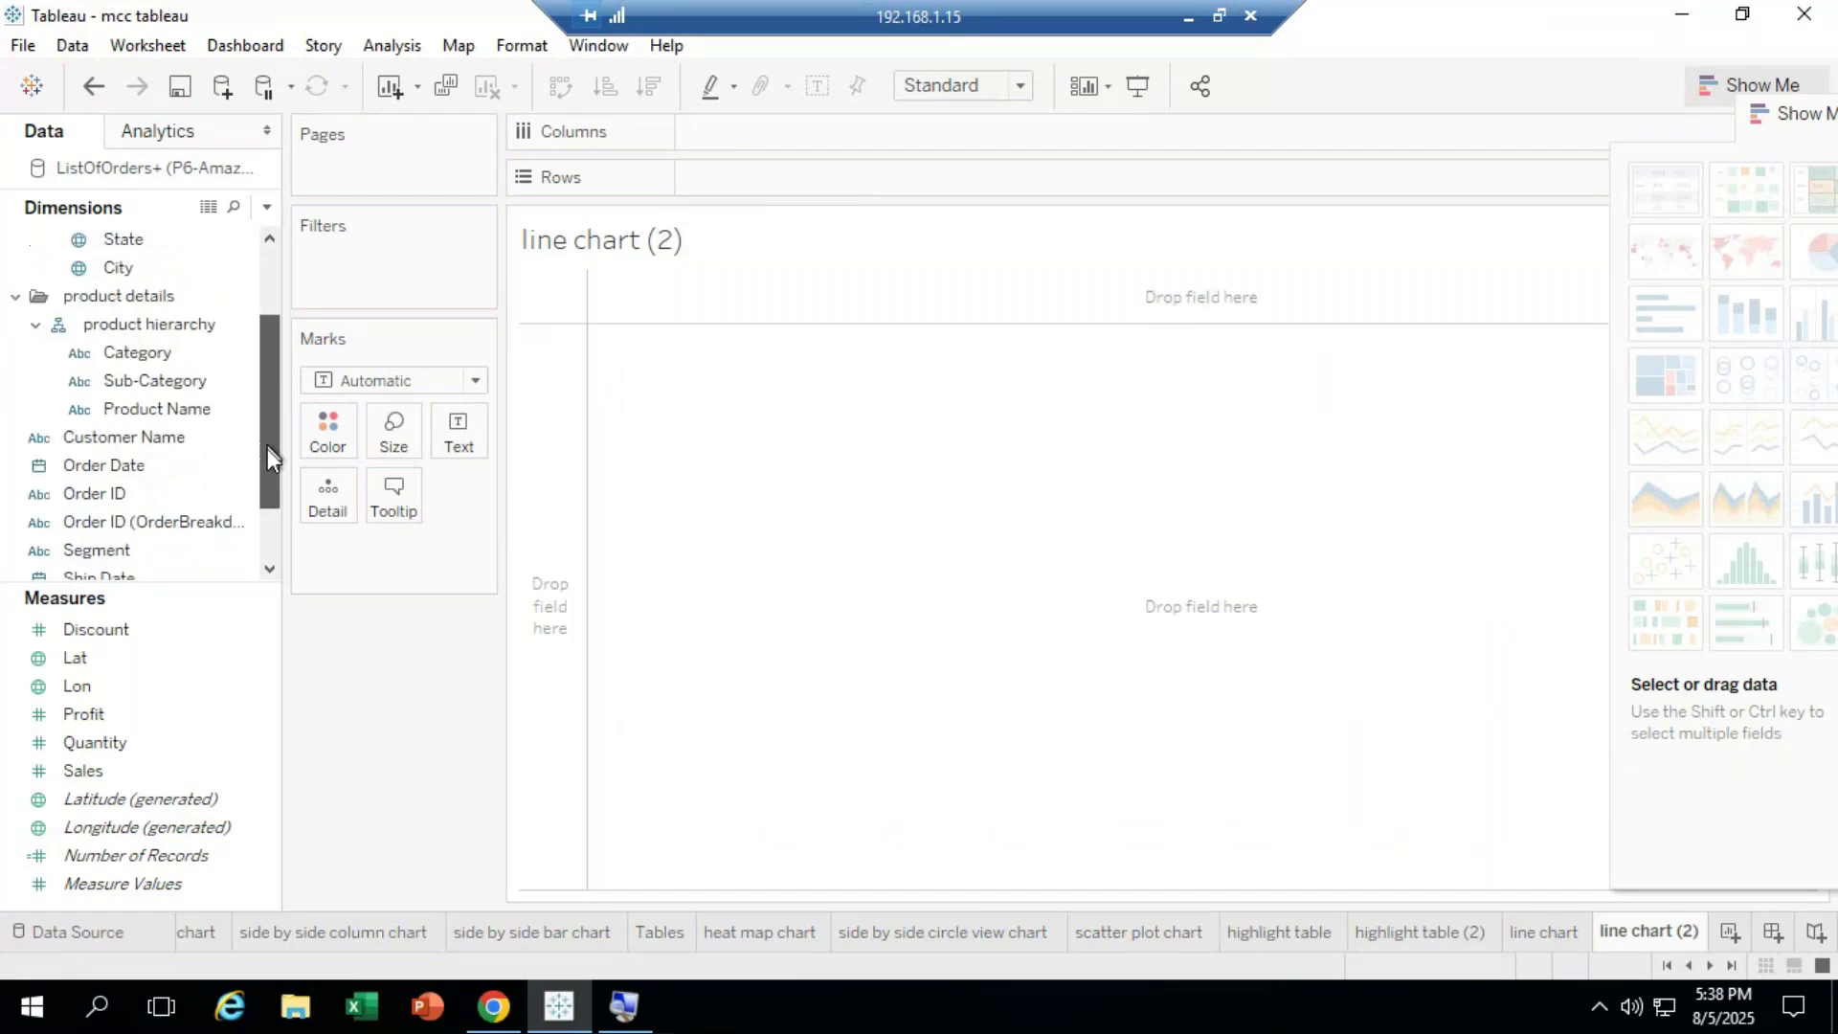
click(129, 471)
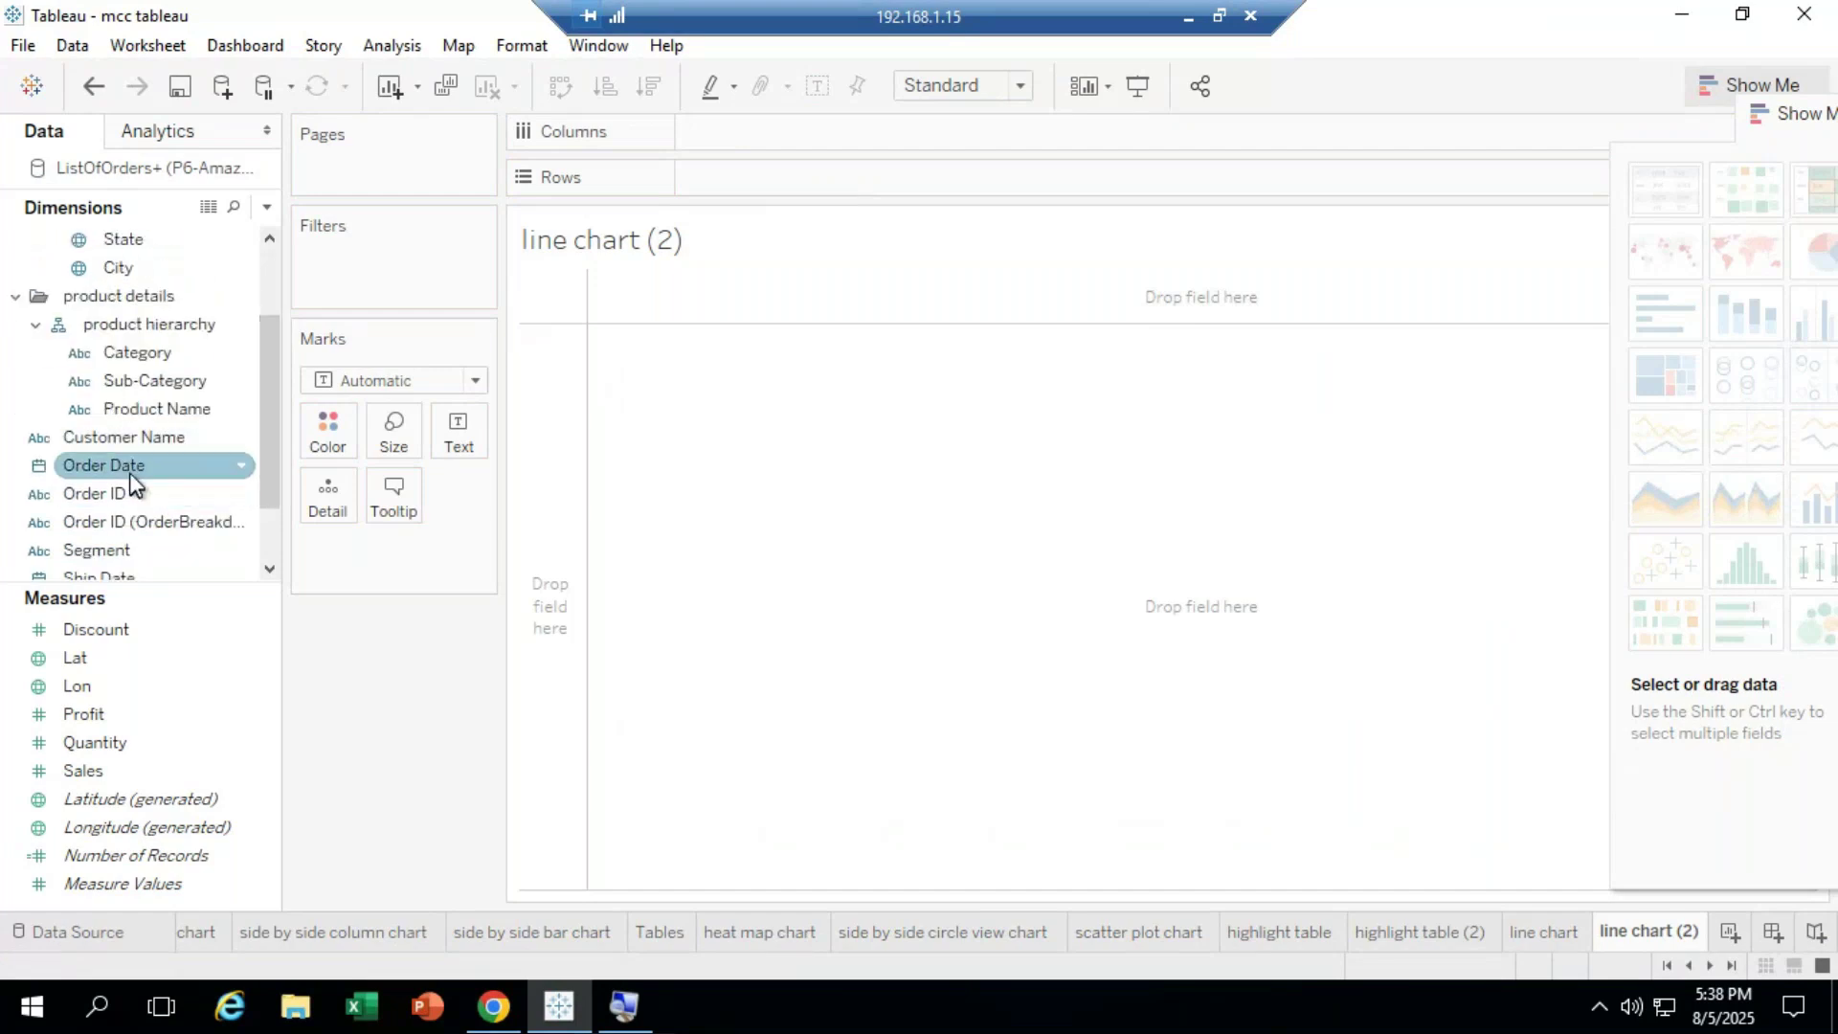
drag(142, 471, 766, 143)
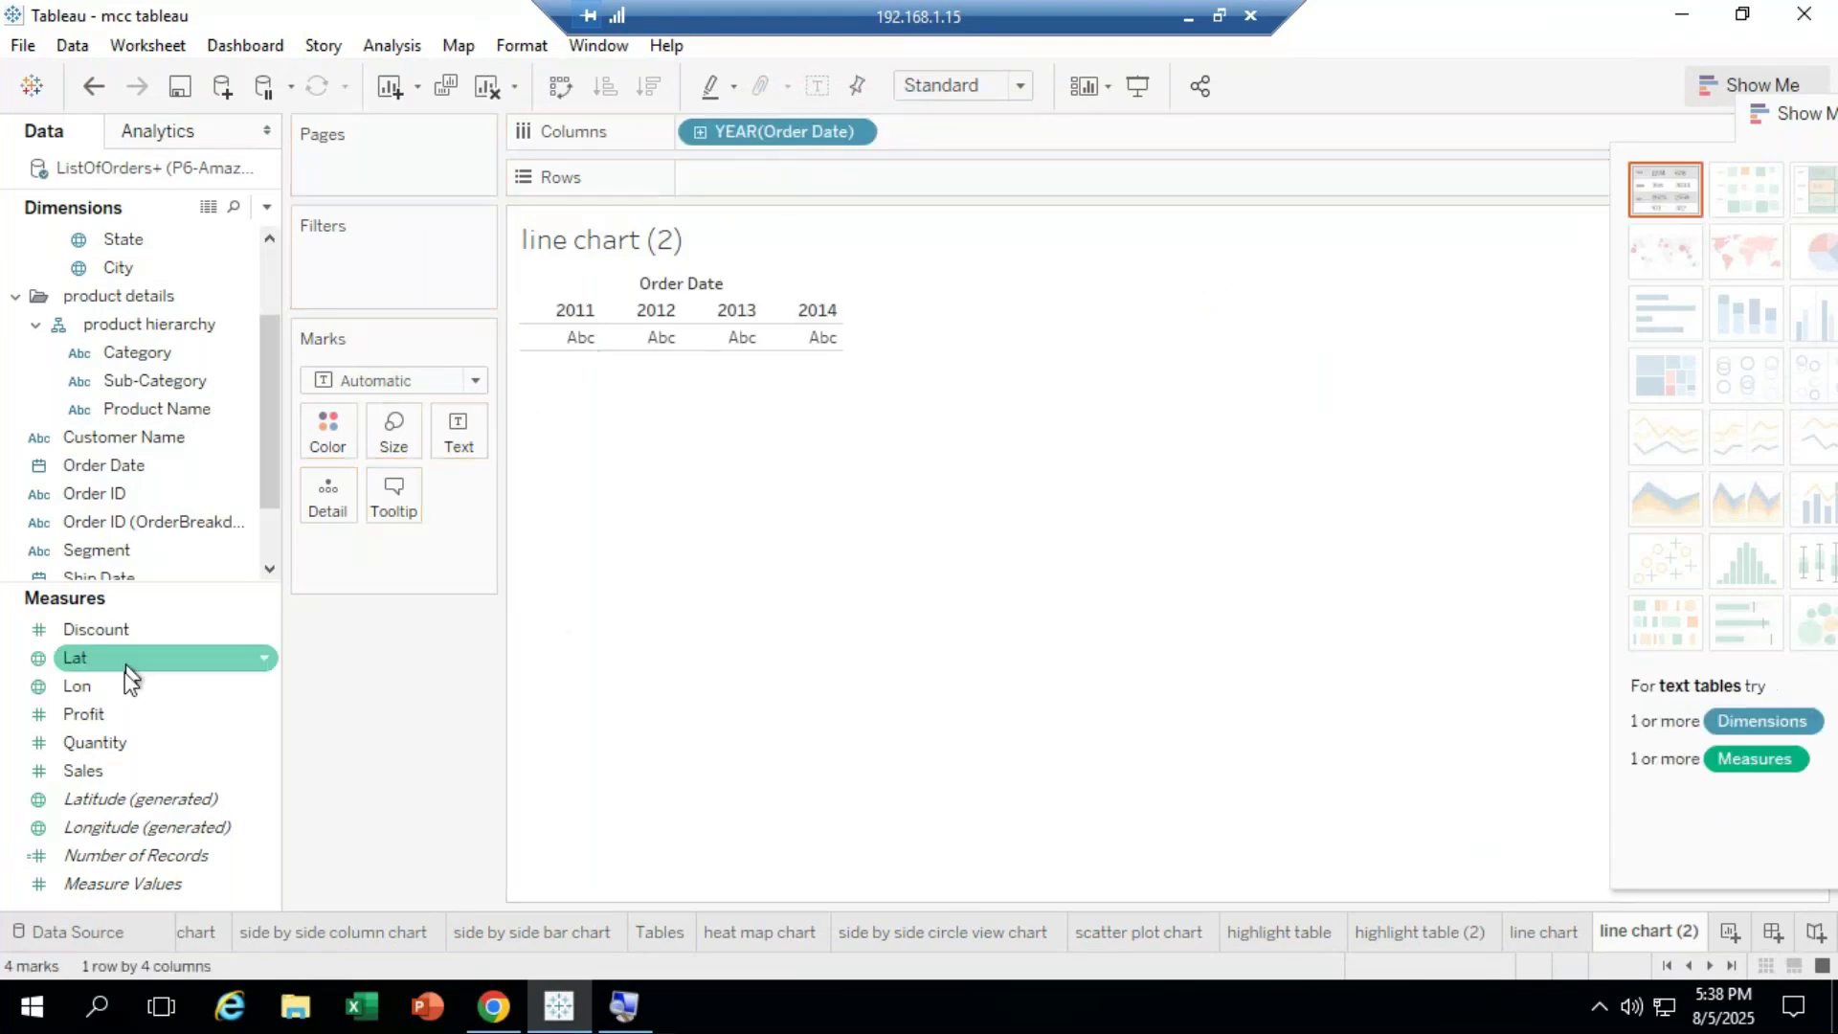
drag(123, 770, 756, 178)
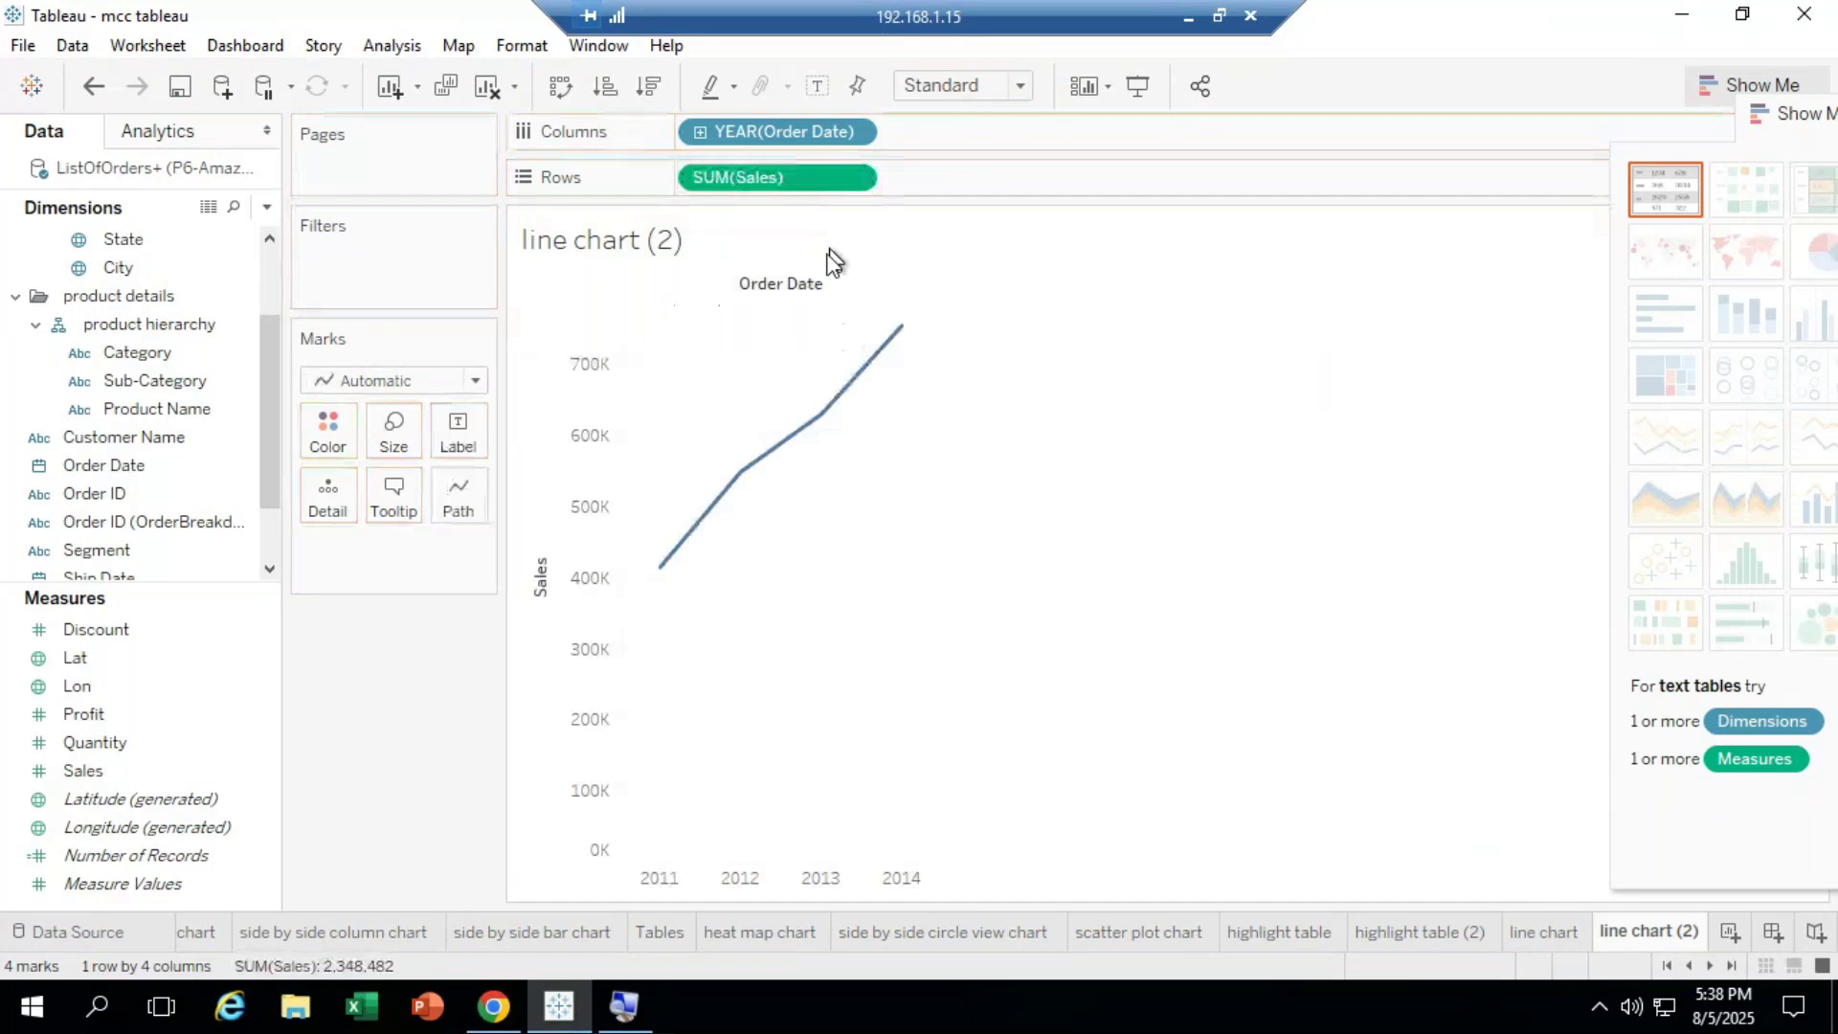
Step: Expand Order Date to quarters and months, and try the discrete area, continuous area and continuous line charts
click(700, 132)
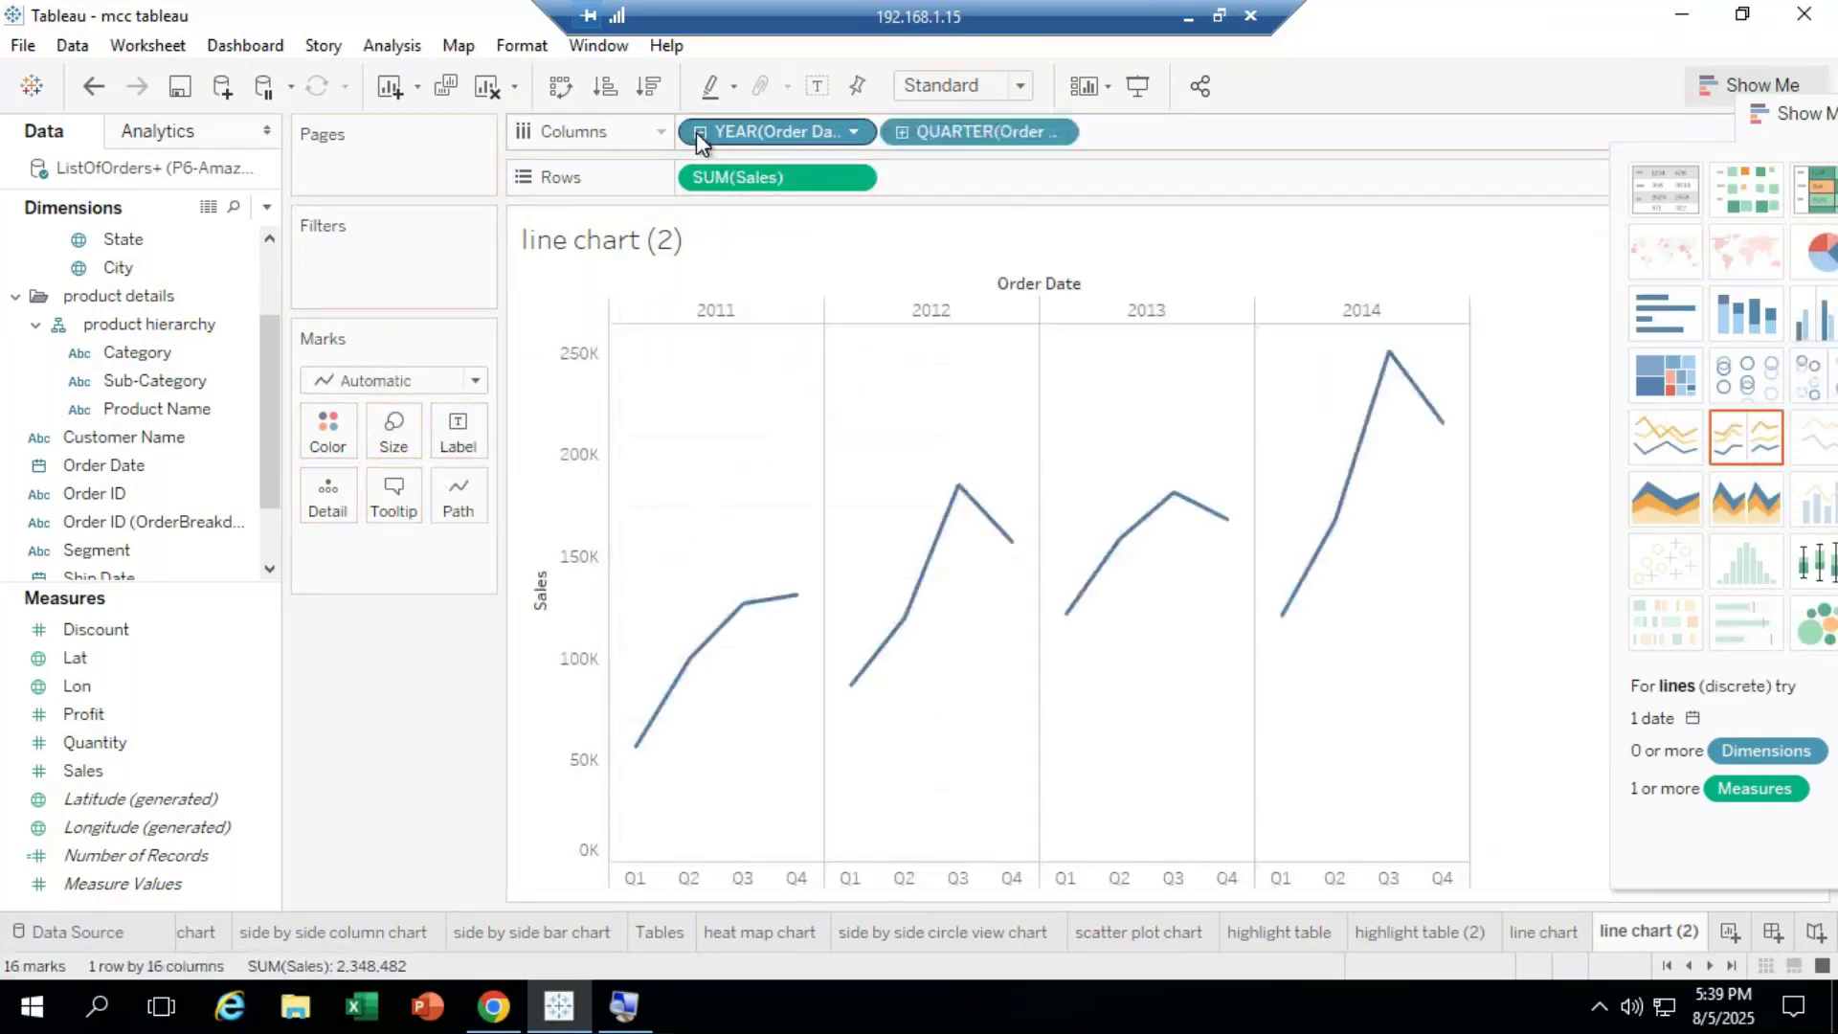
click(906, 132)
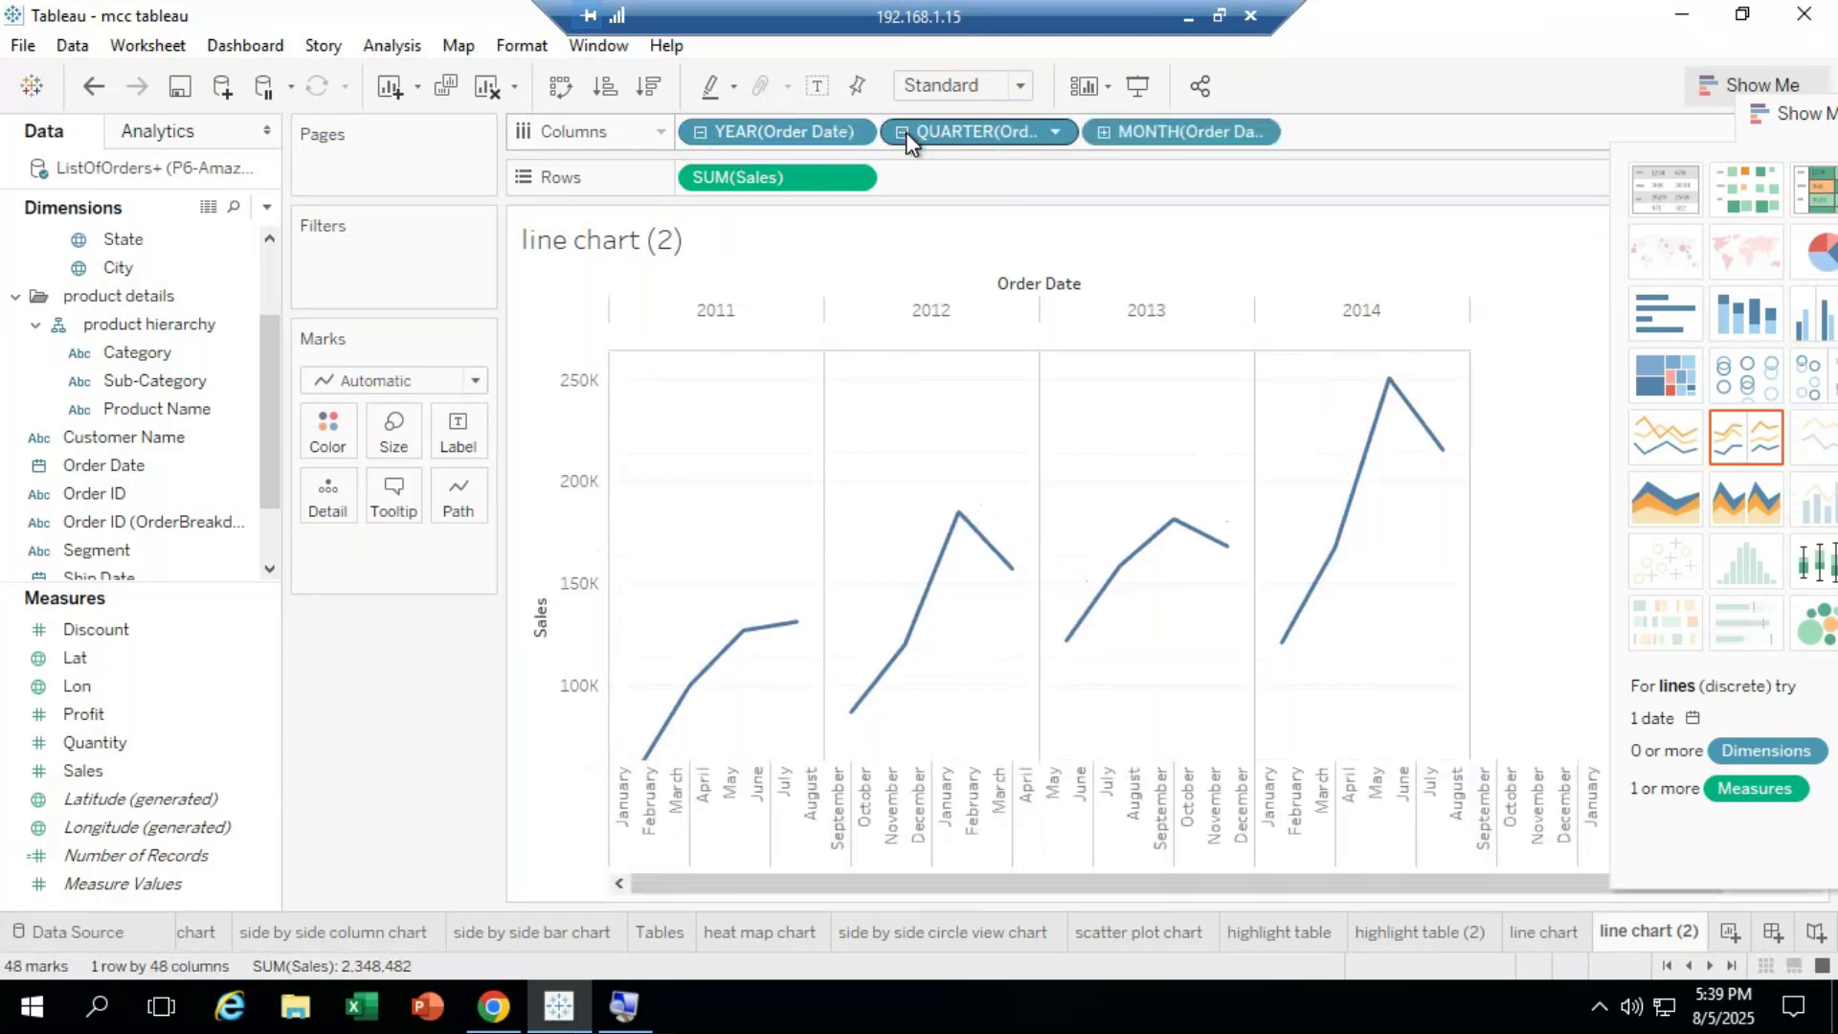
click(1738, 500)
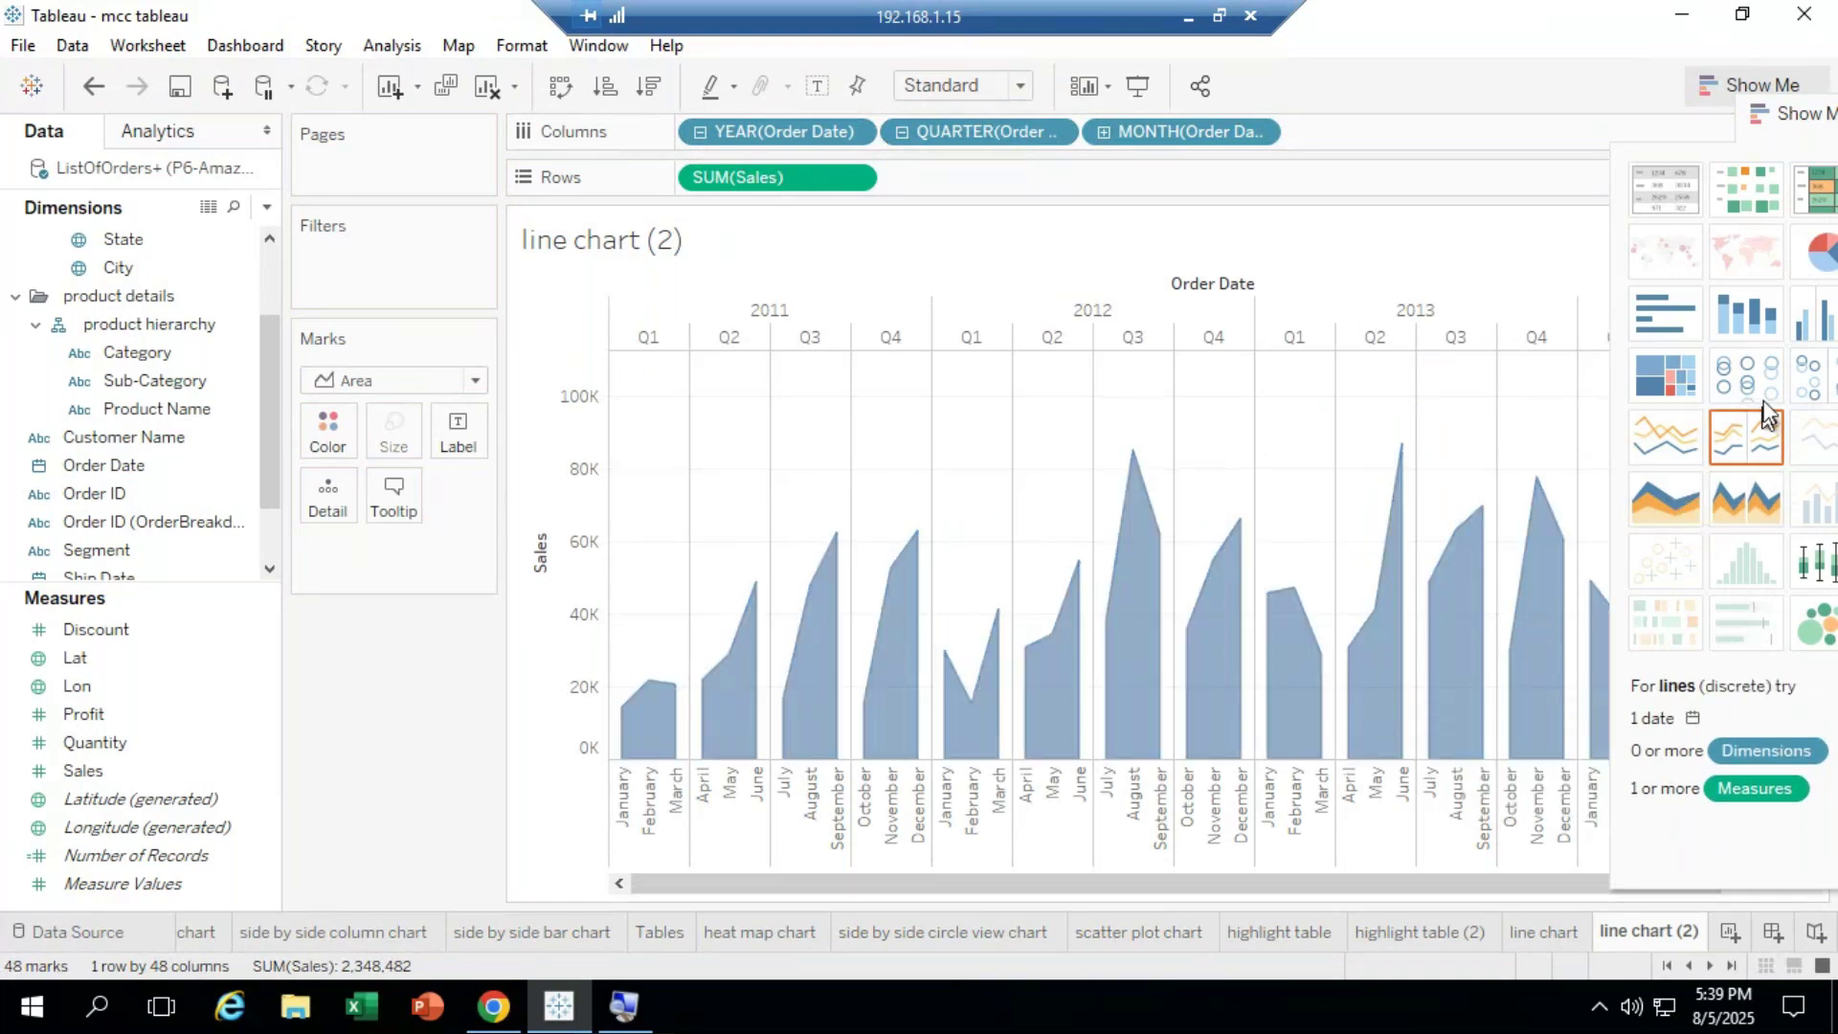
click(1690, 510)
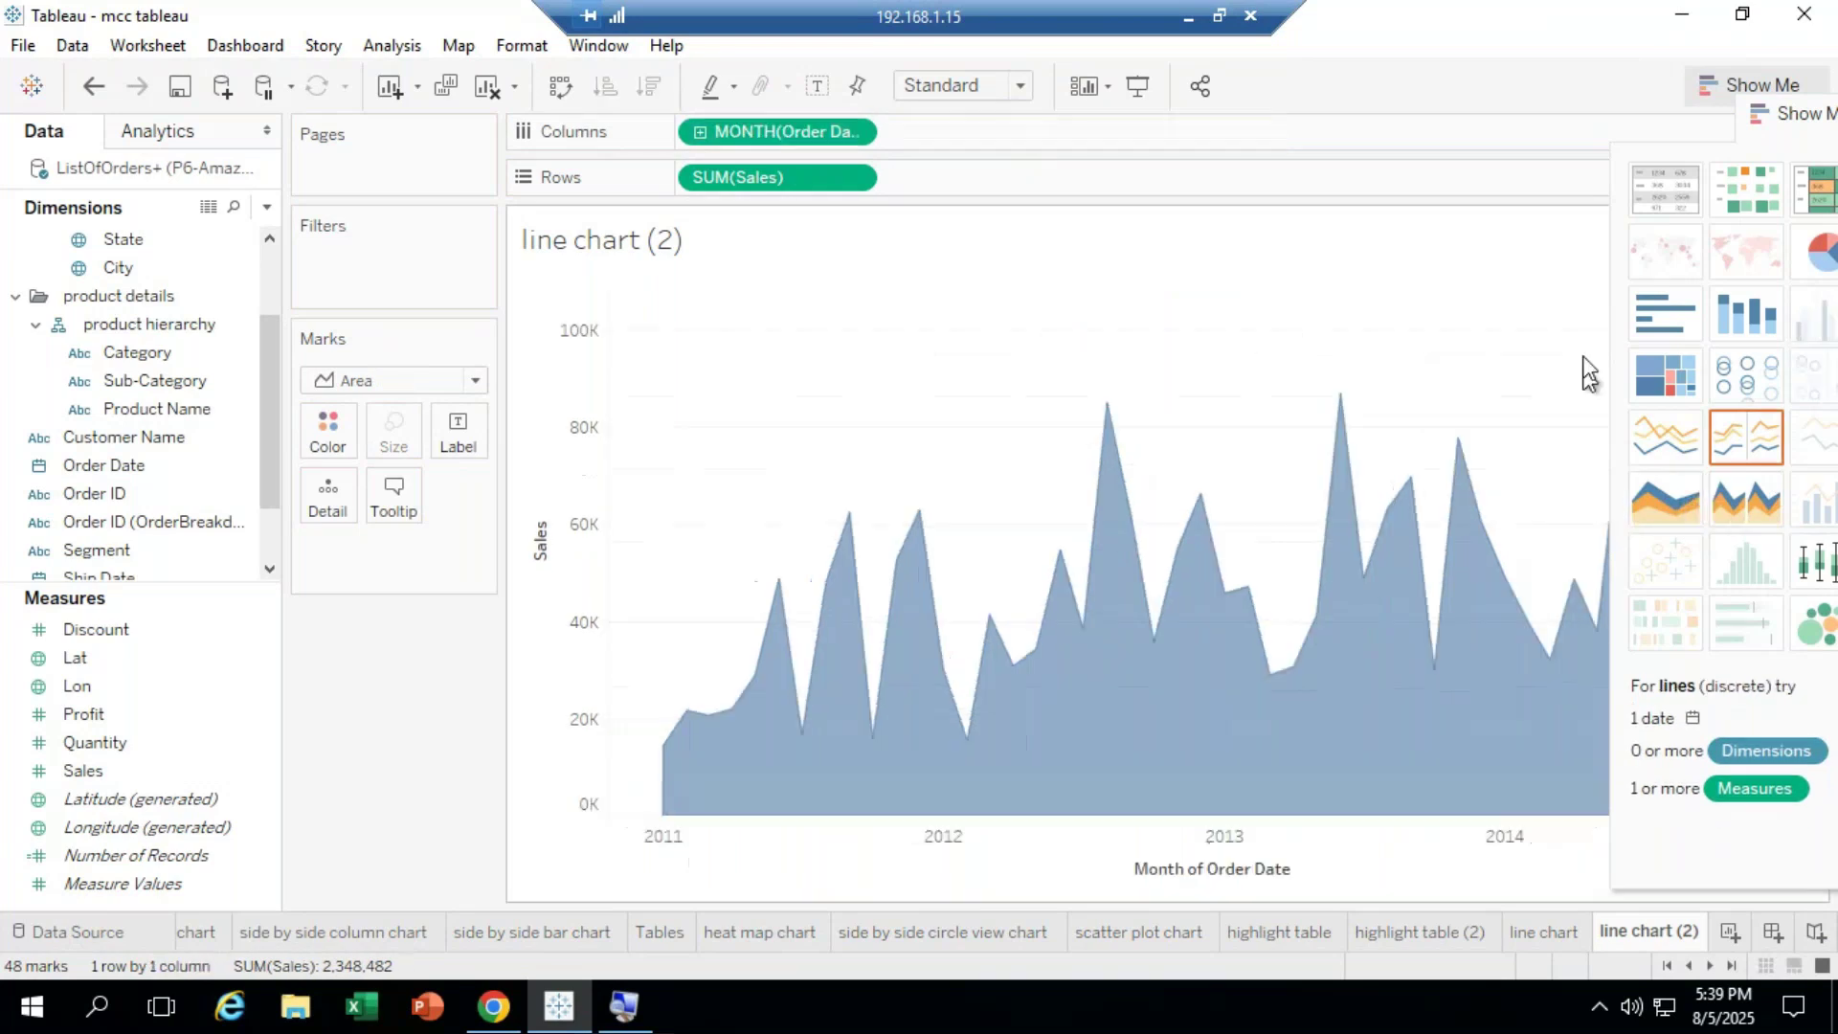
click(1645, 457)
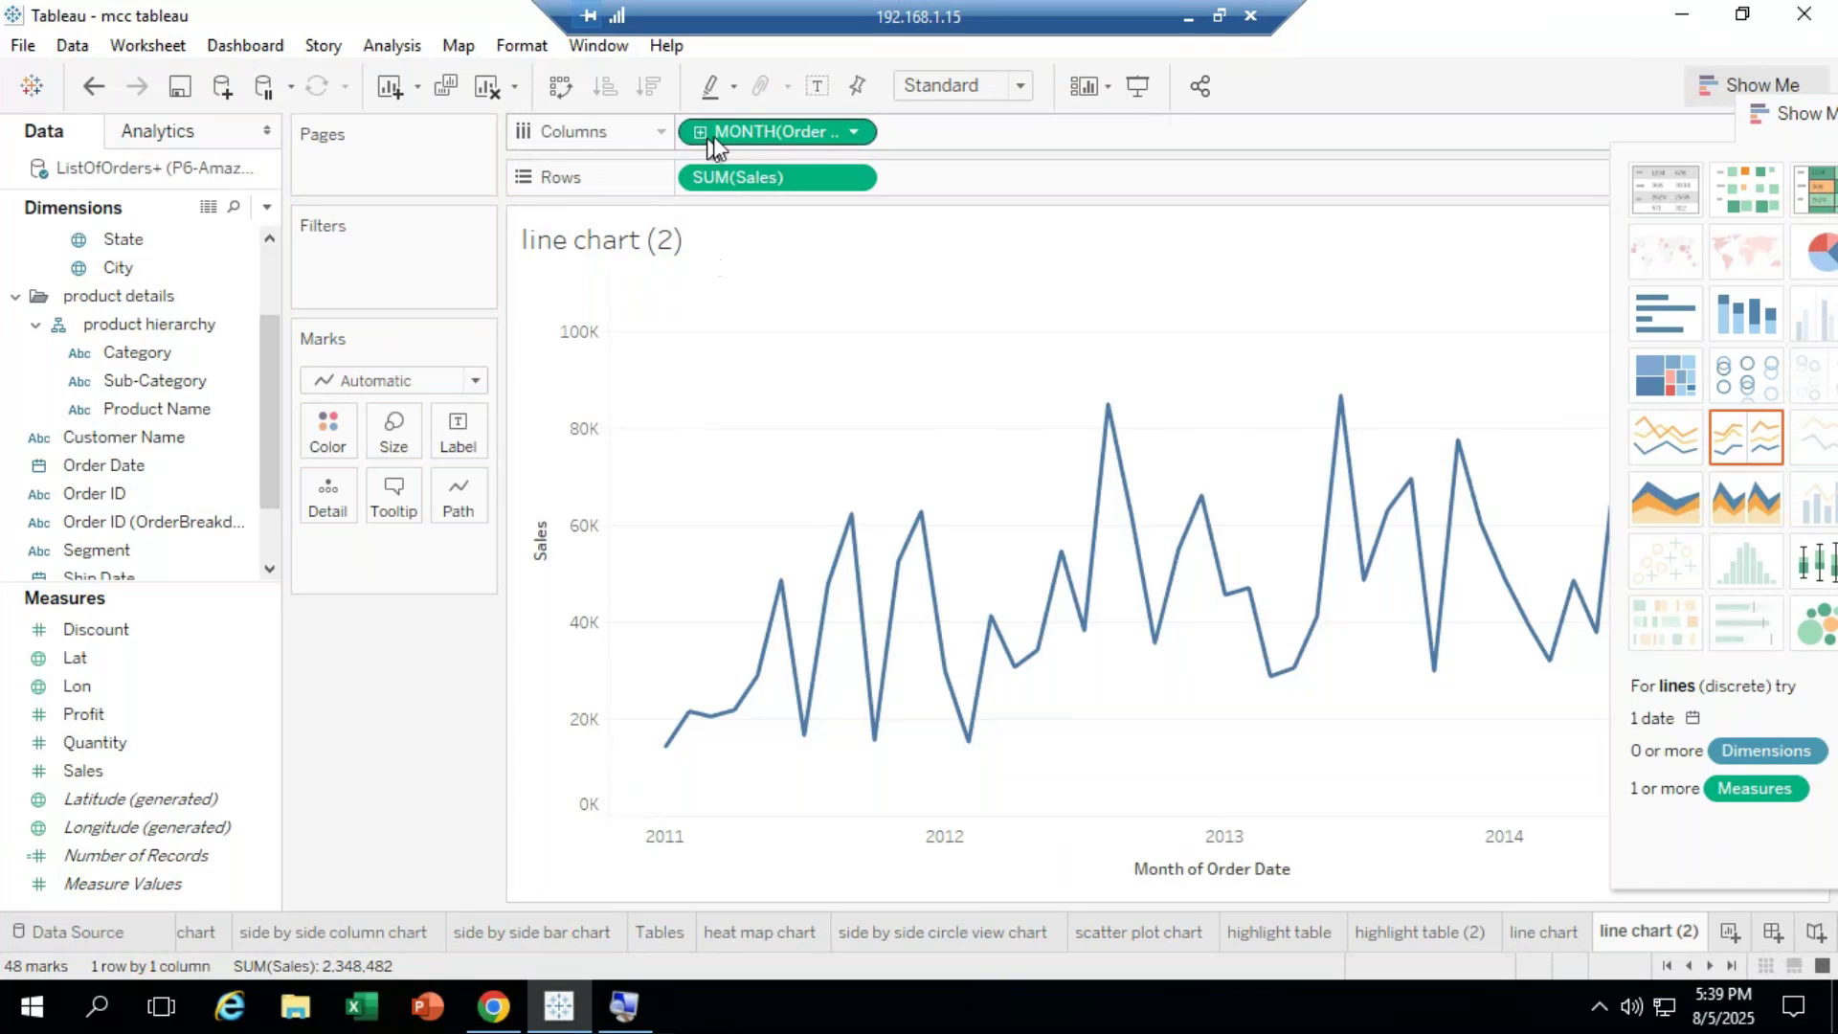
Step: Switch Order Date through discrete Year, Quarter and Month, and set it to the continuous Week Number level
click(853, 133)
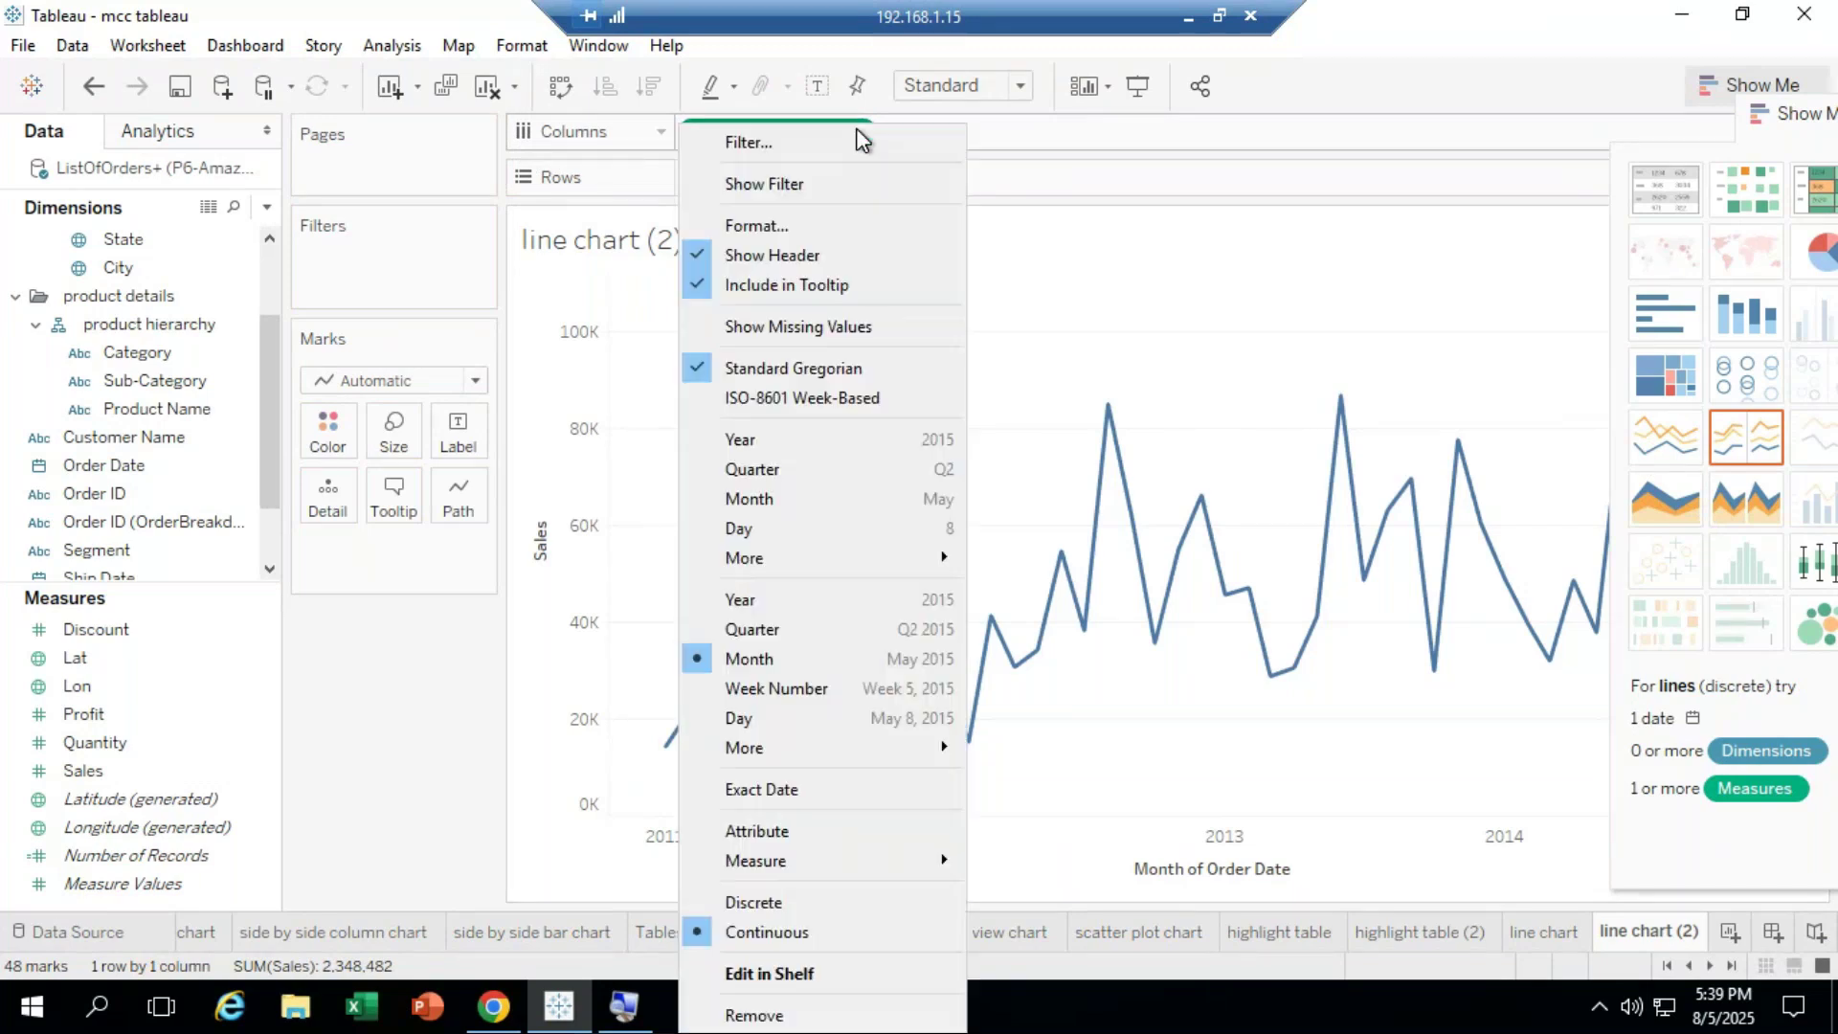
click(820, 438)
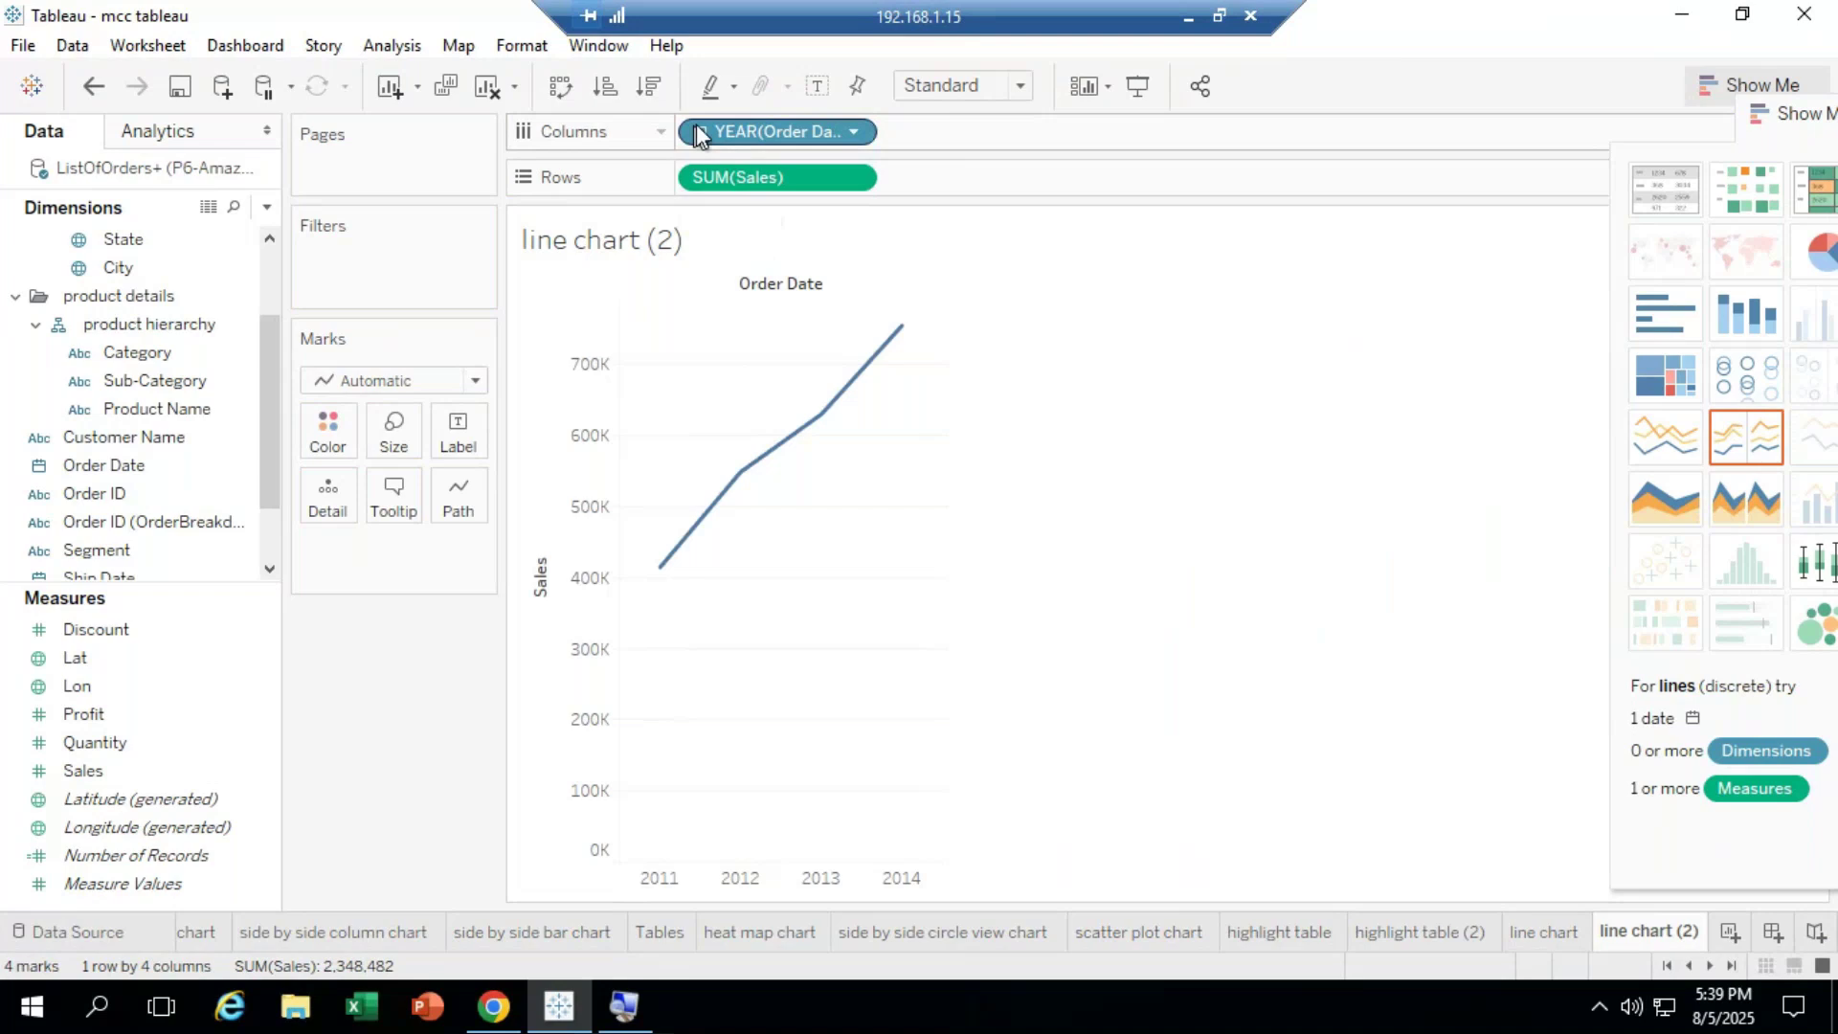
click(853, 131)
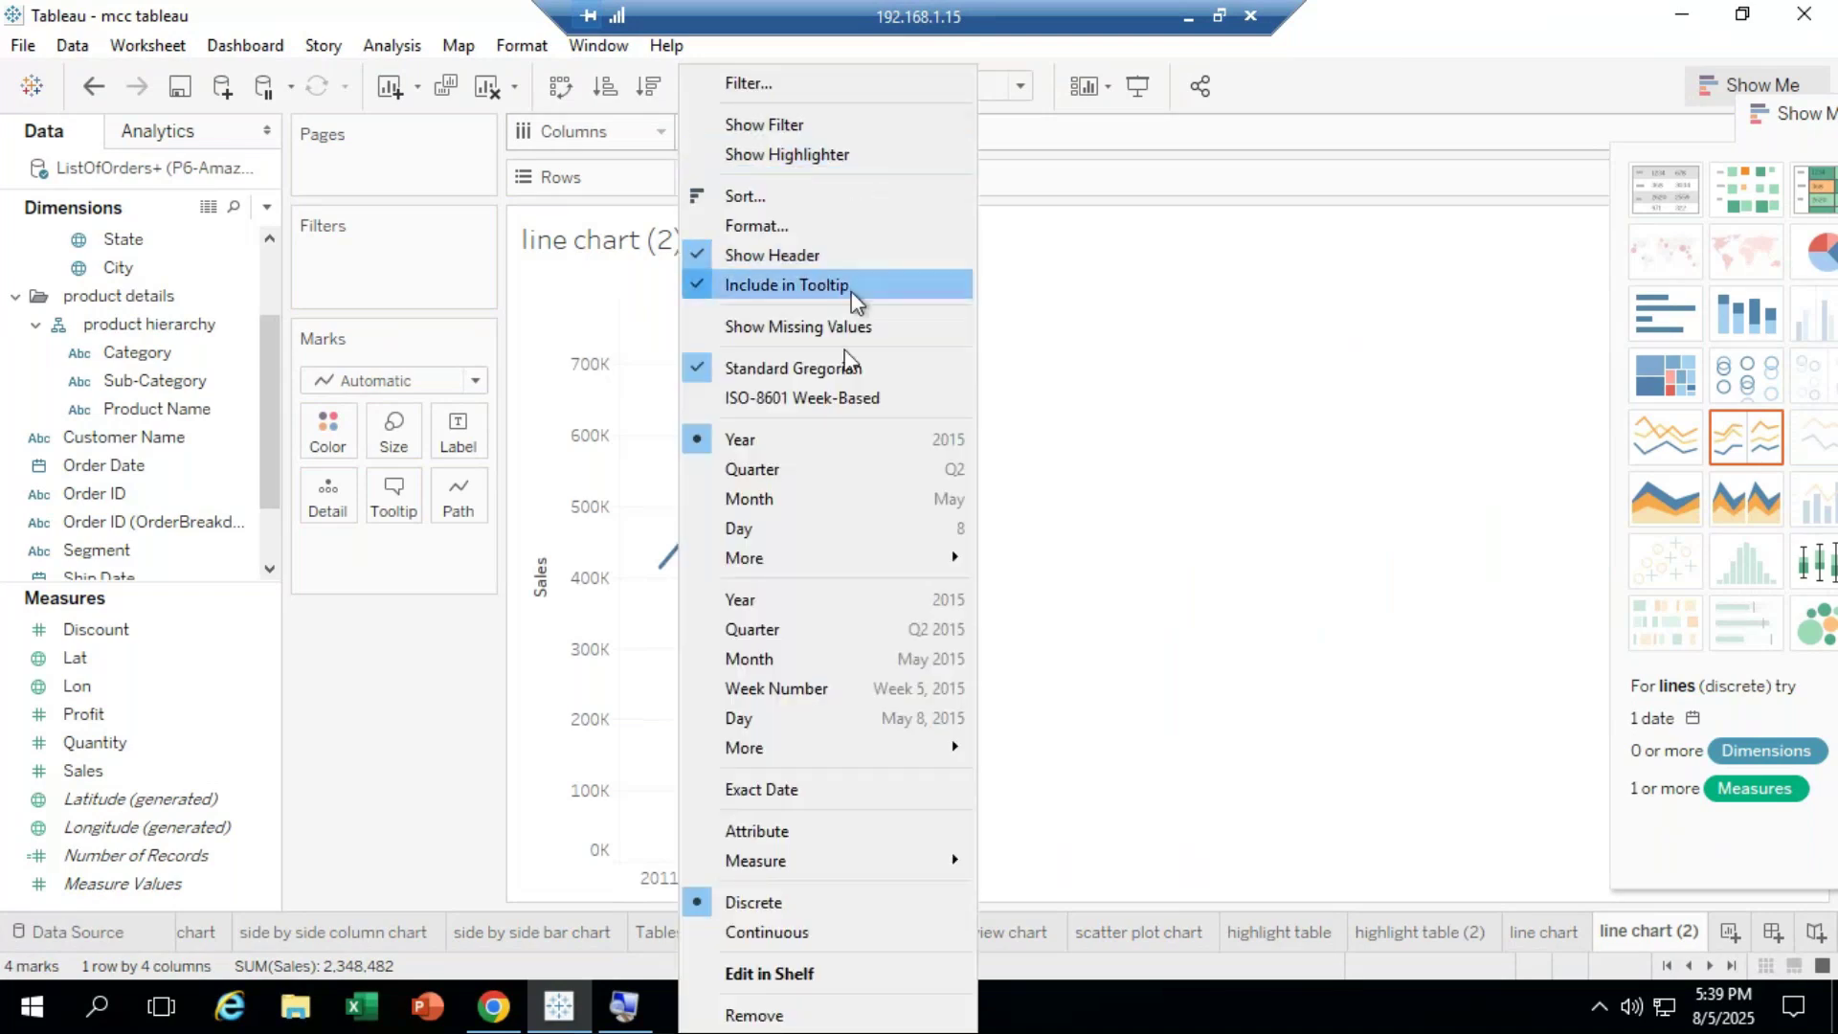
click(829, 469)
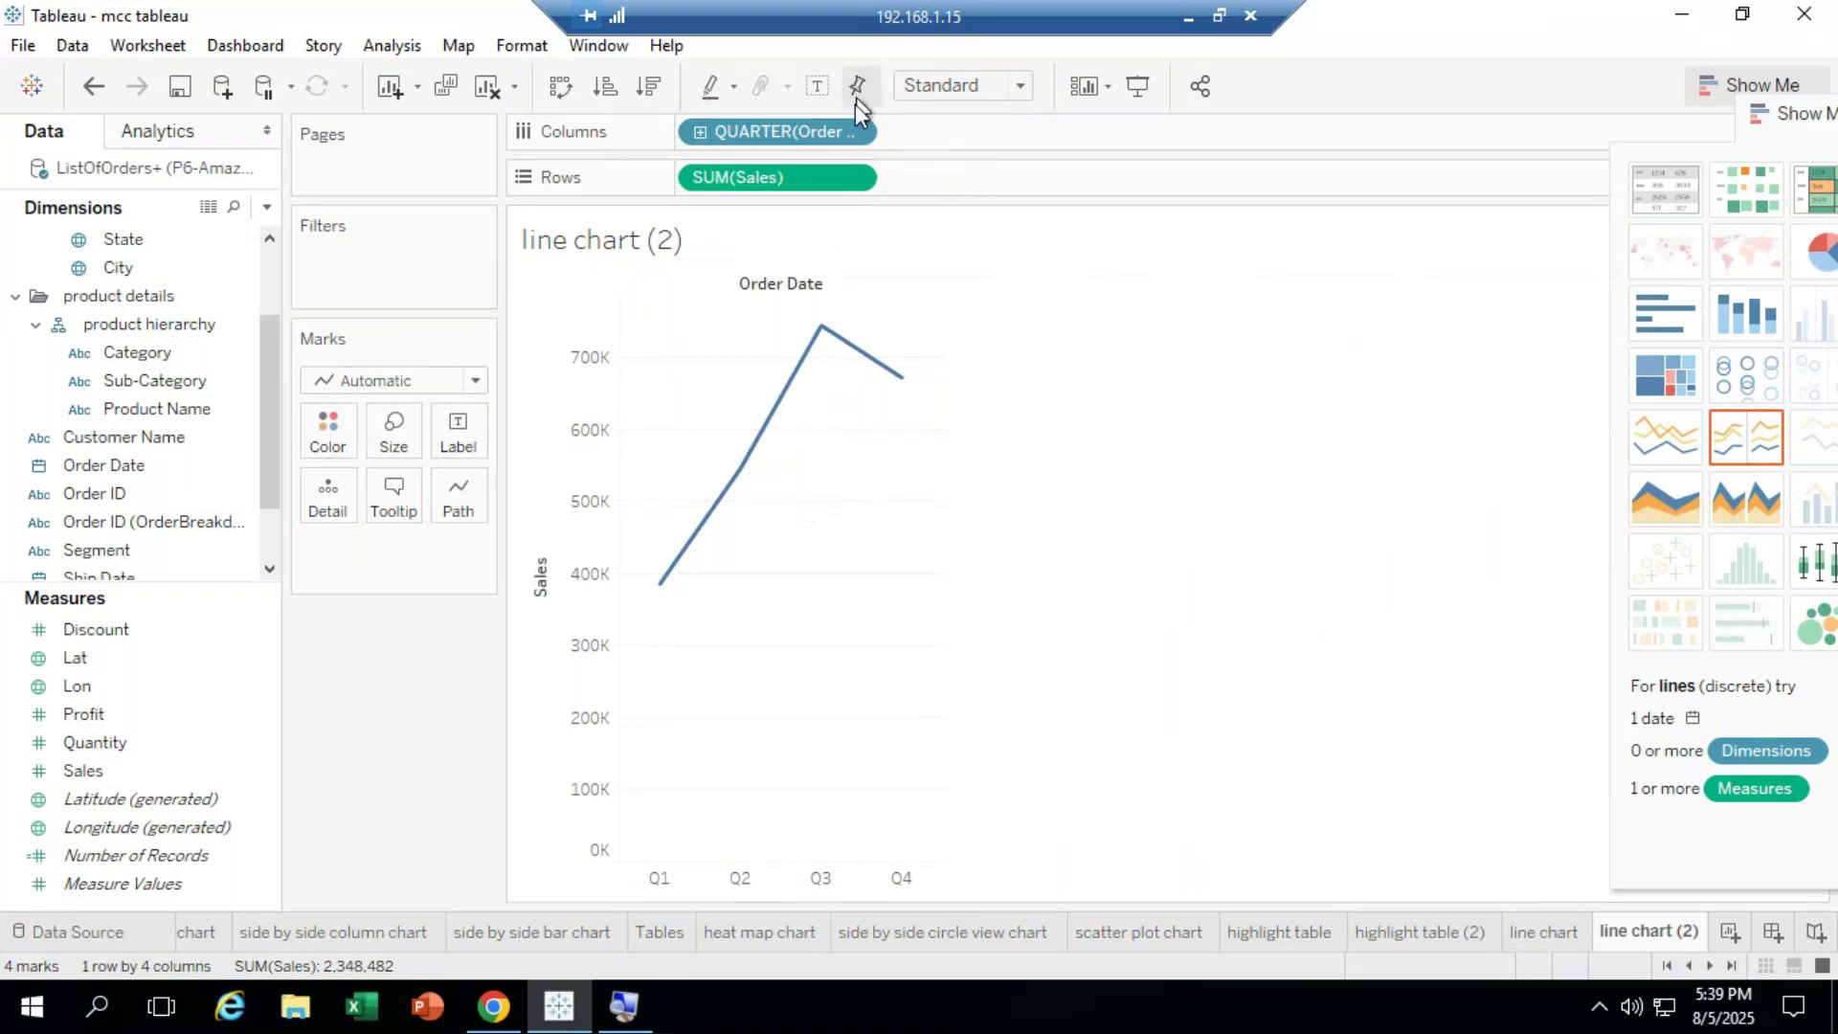
click(855, 134)
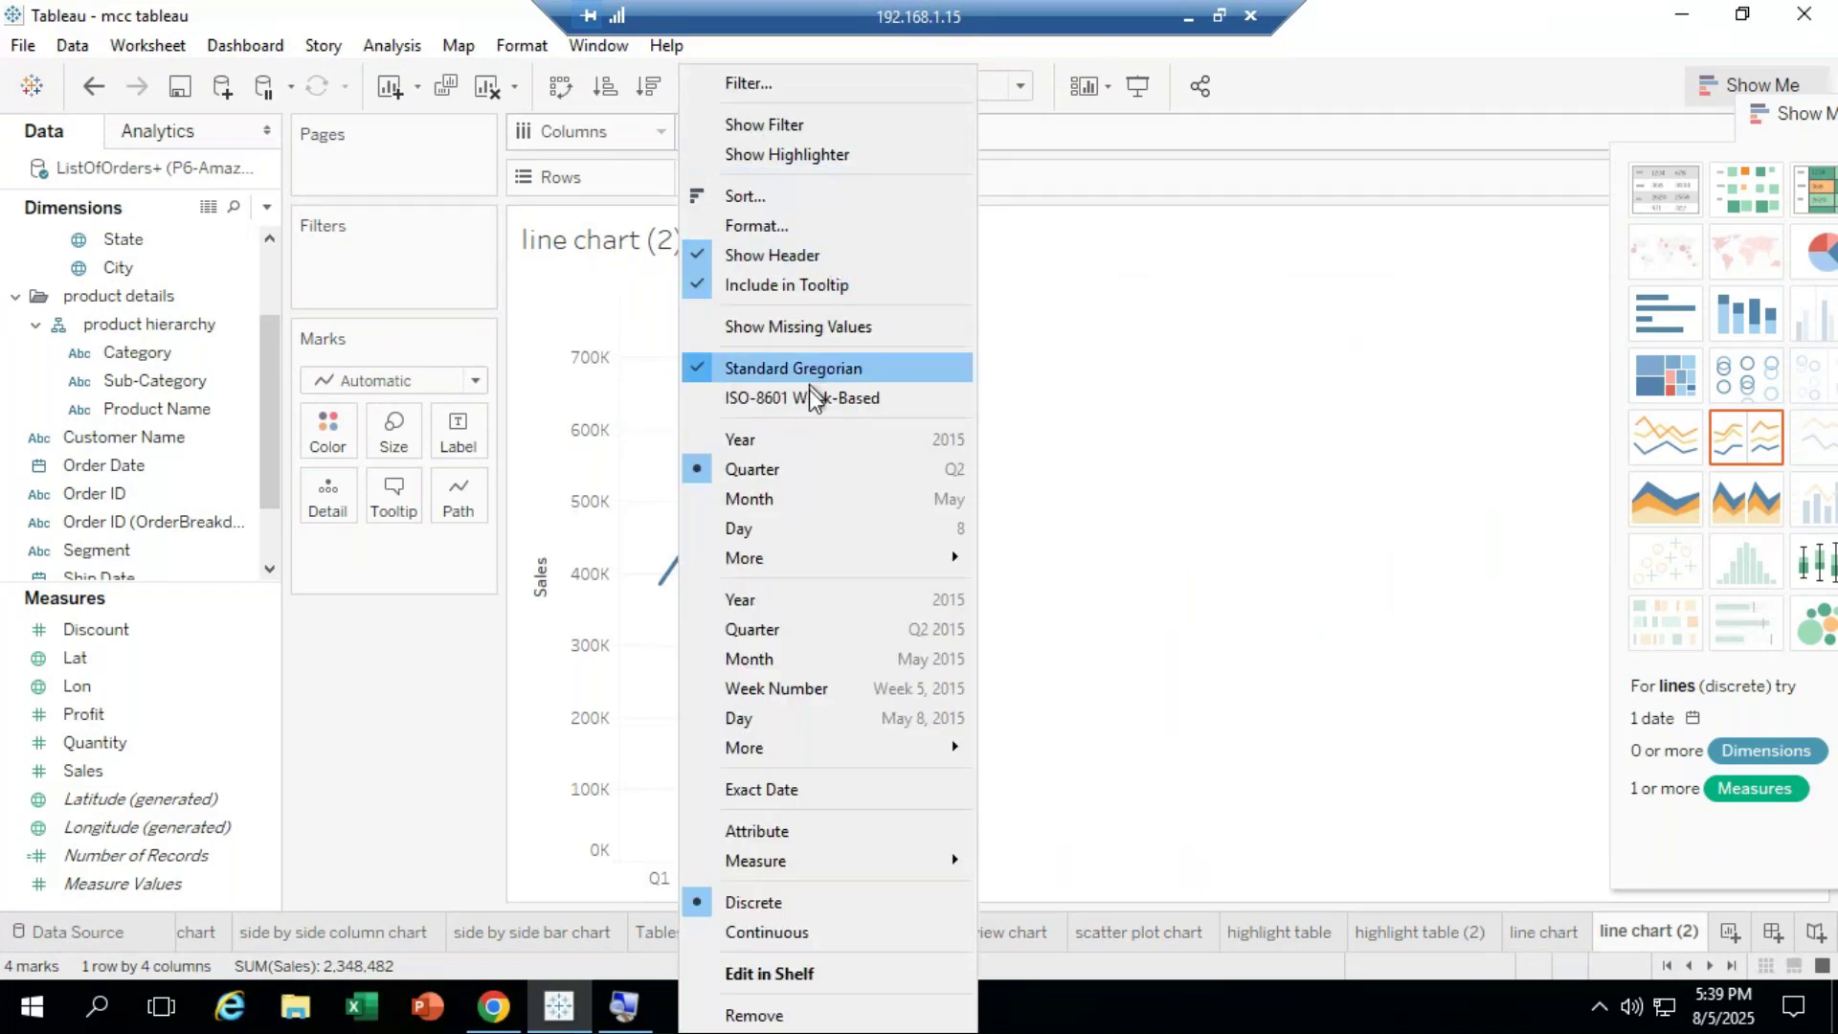
click(813, 498)
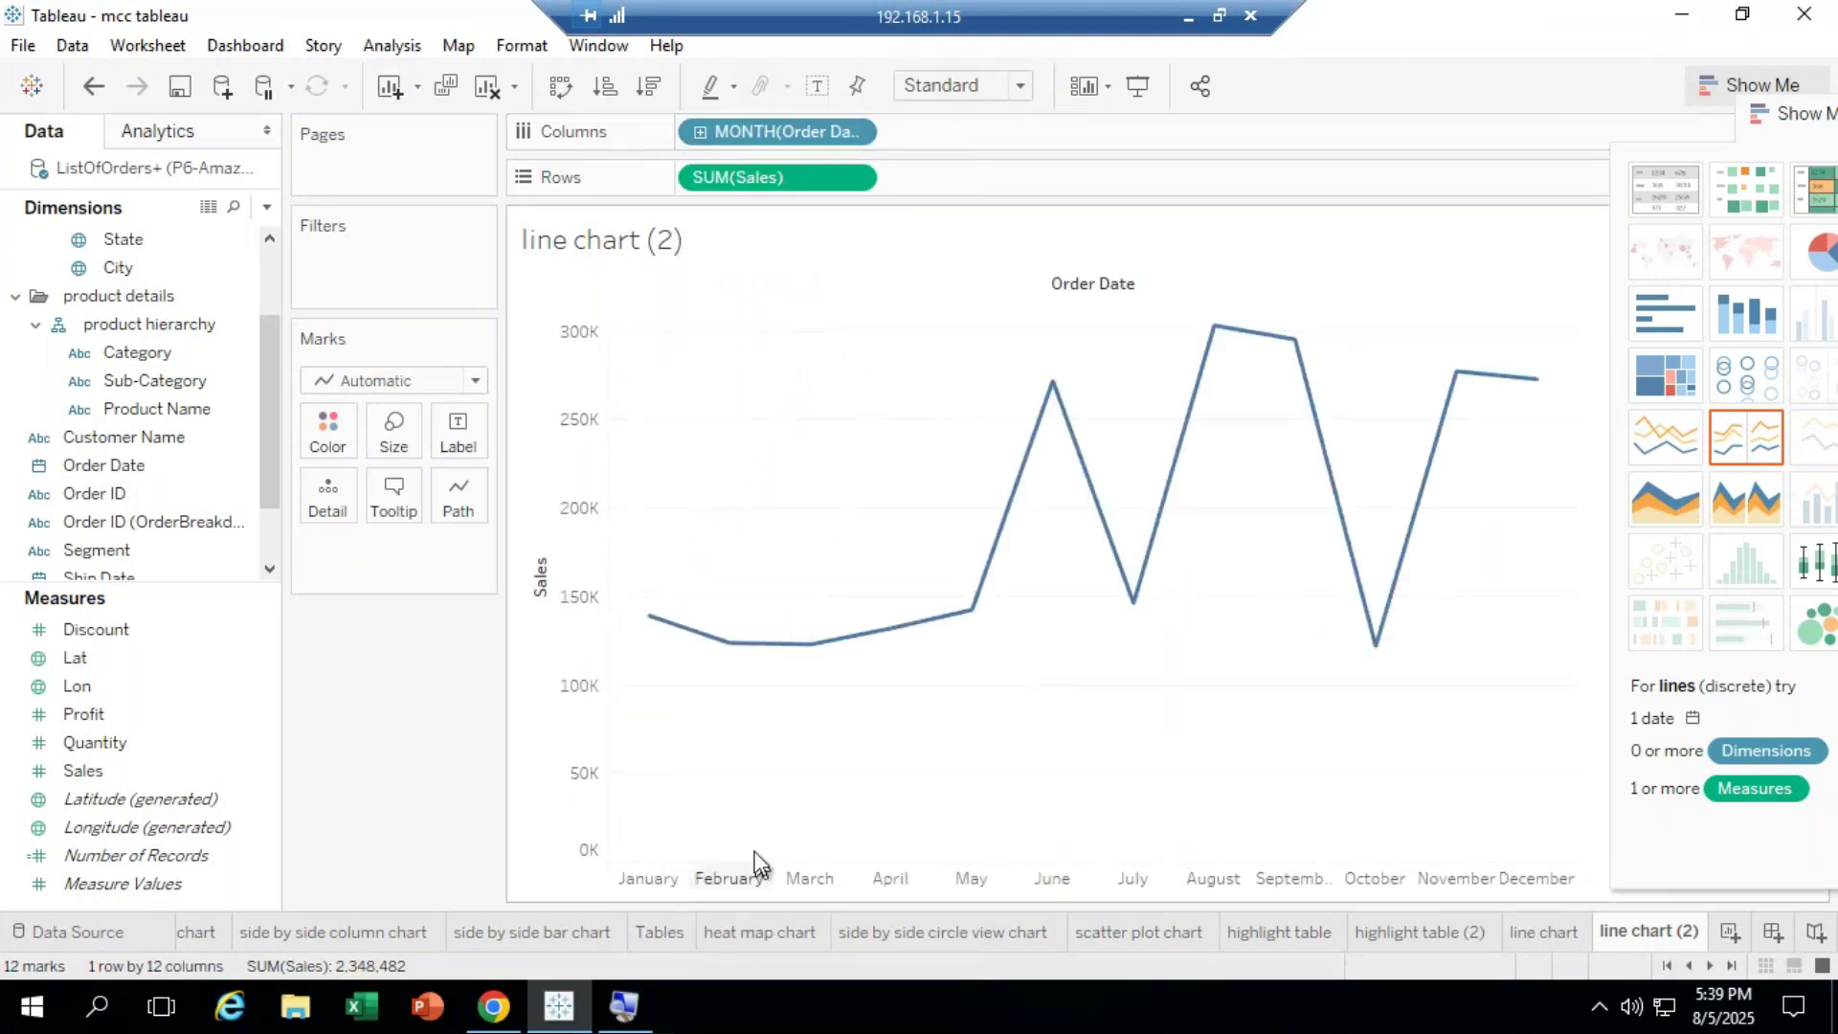
click(855, 132)
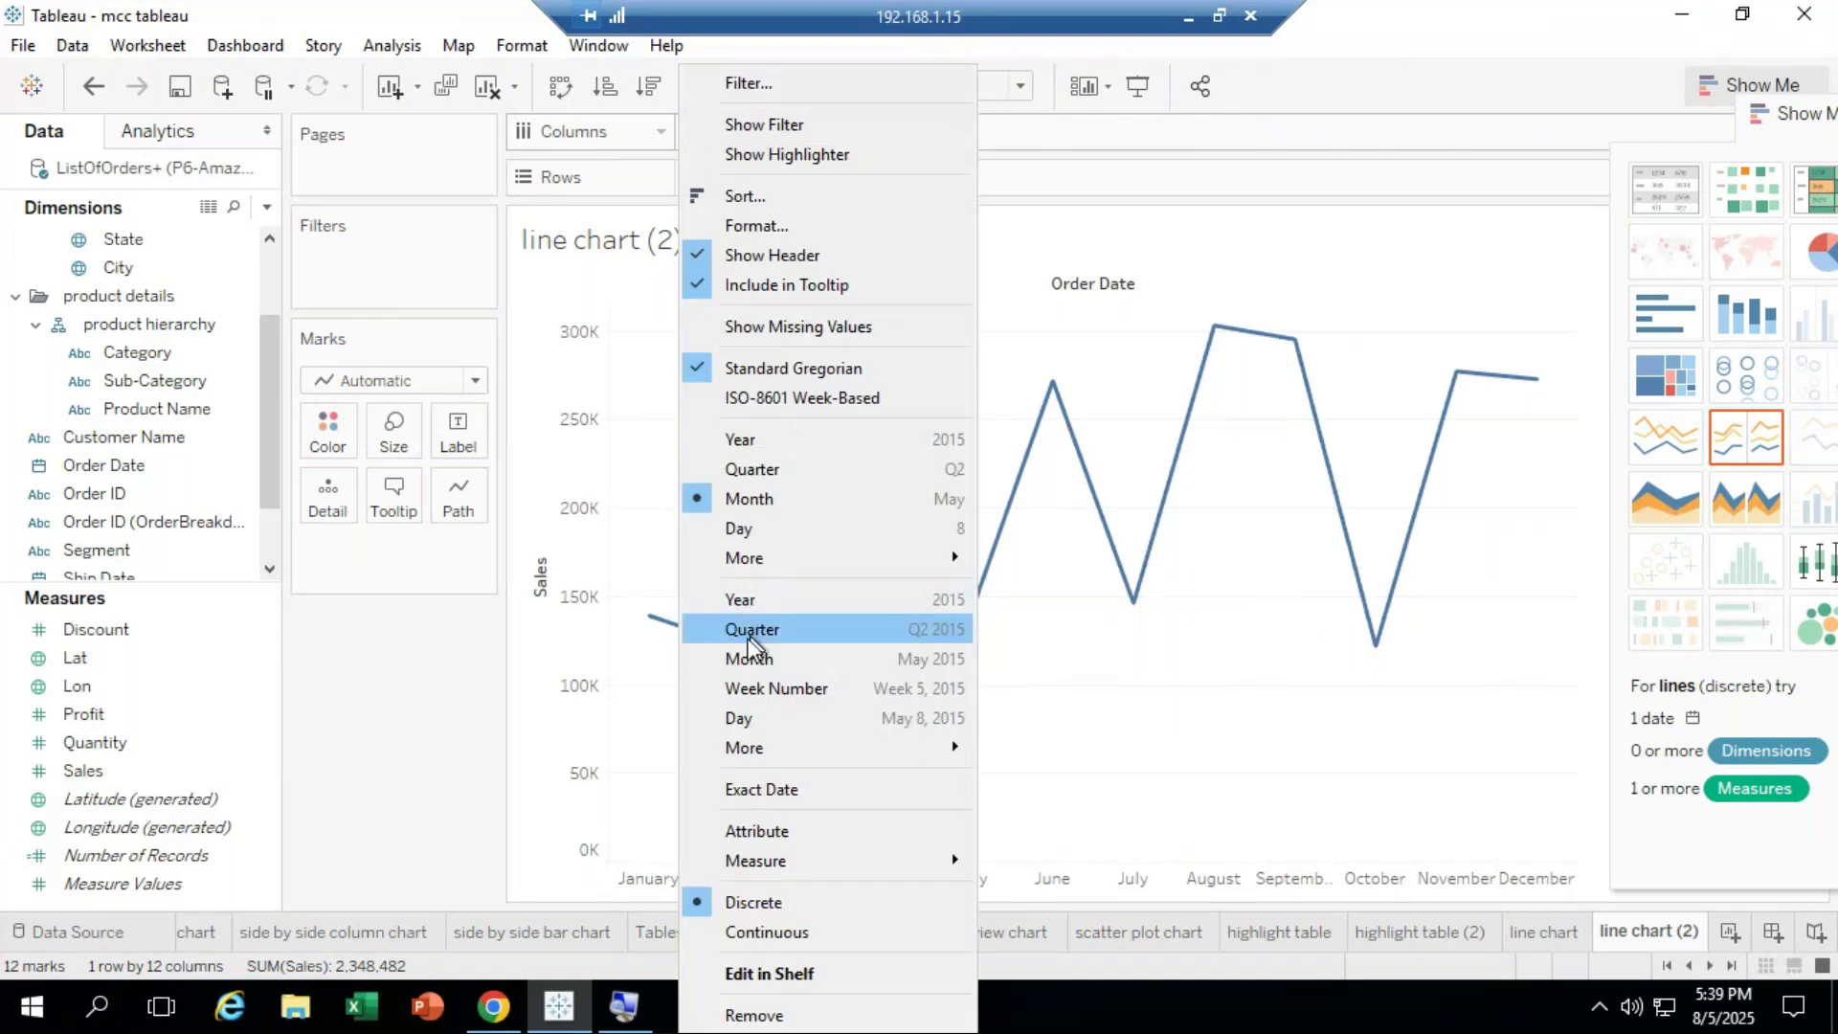
click(772, 695)
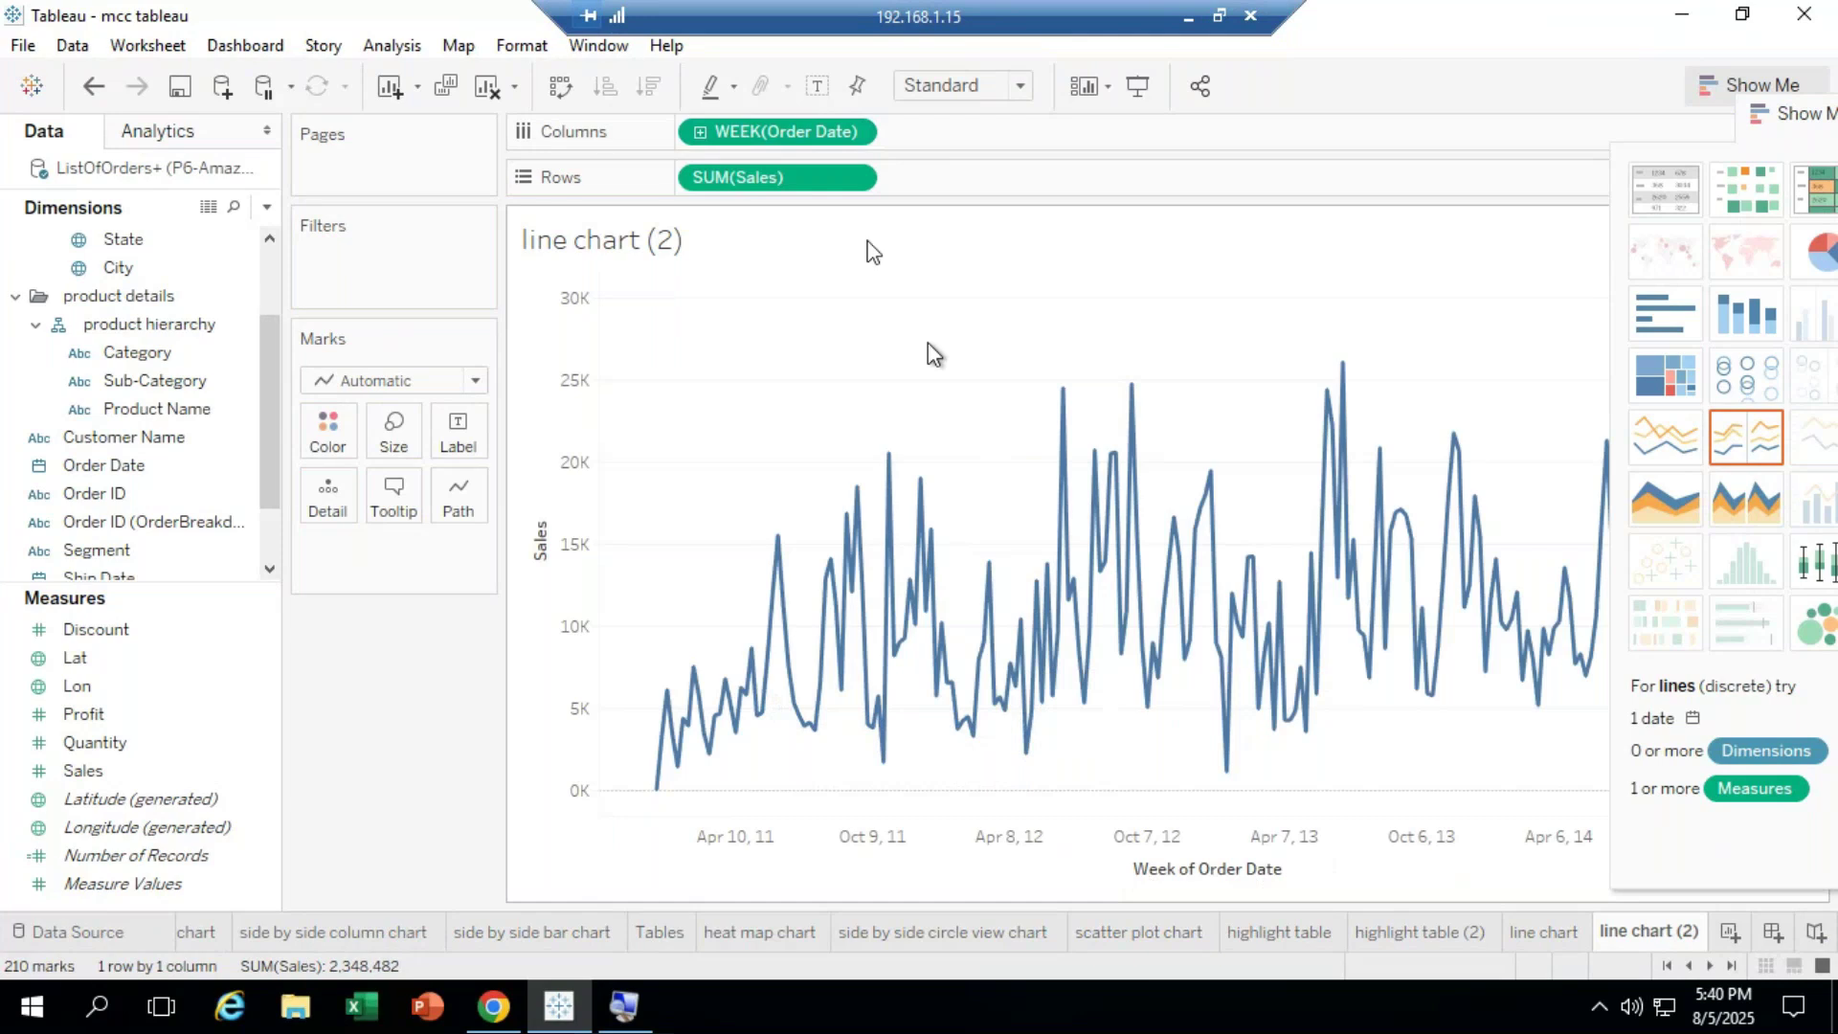
Step: Set Order Date on the columns to a custom date with Quarters detail, using the Date Value option
click(857, 134)
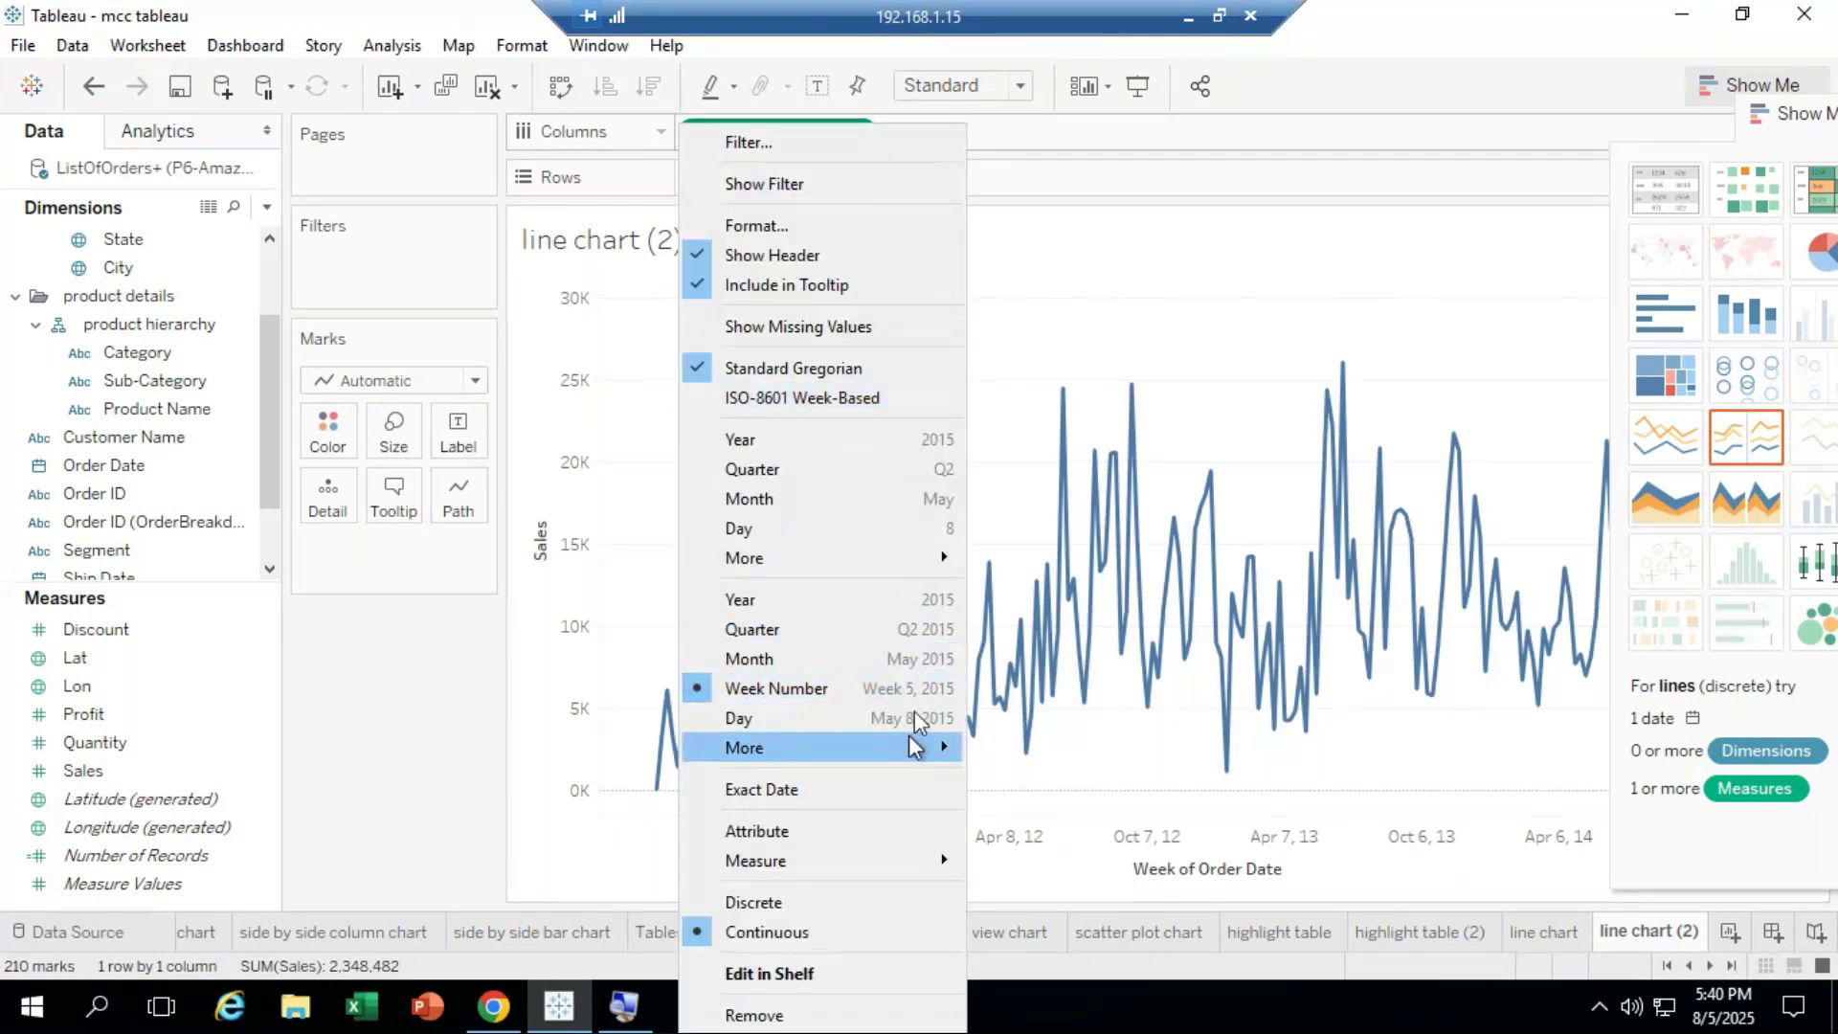
mouse_move(936, 749)
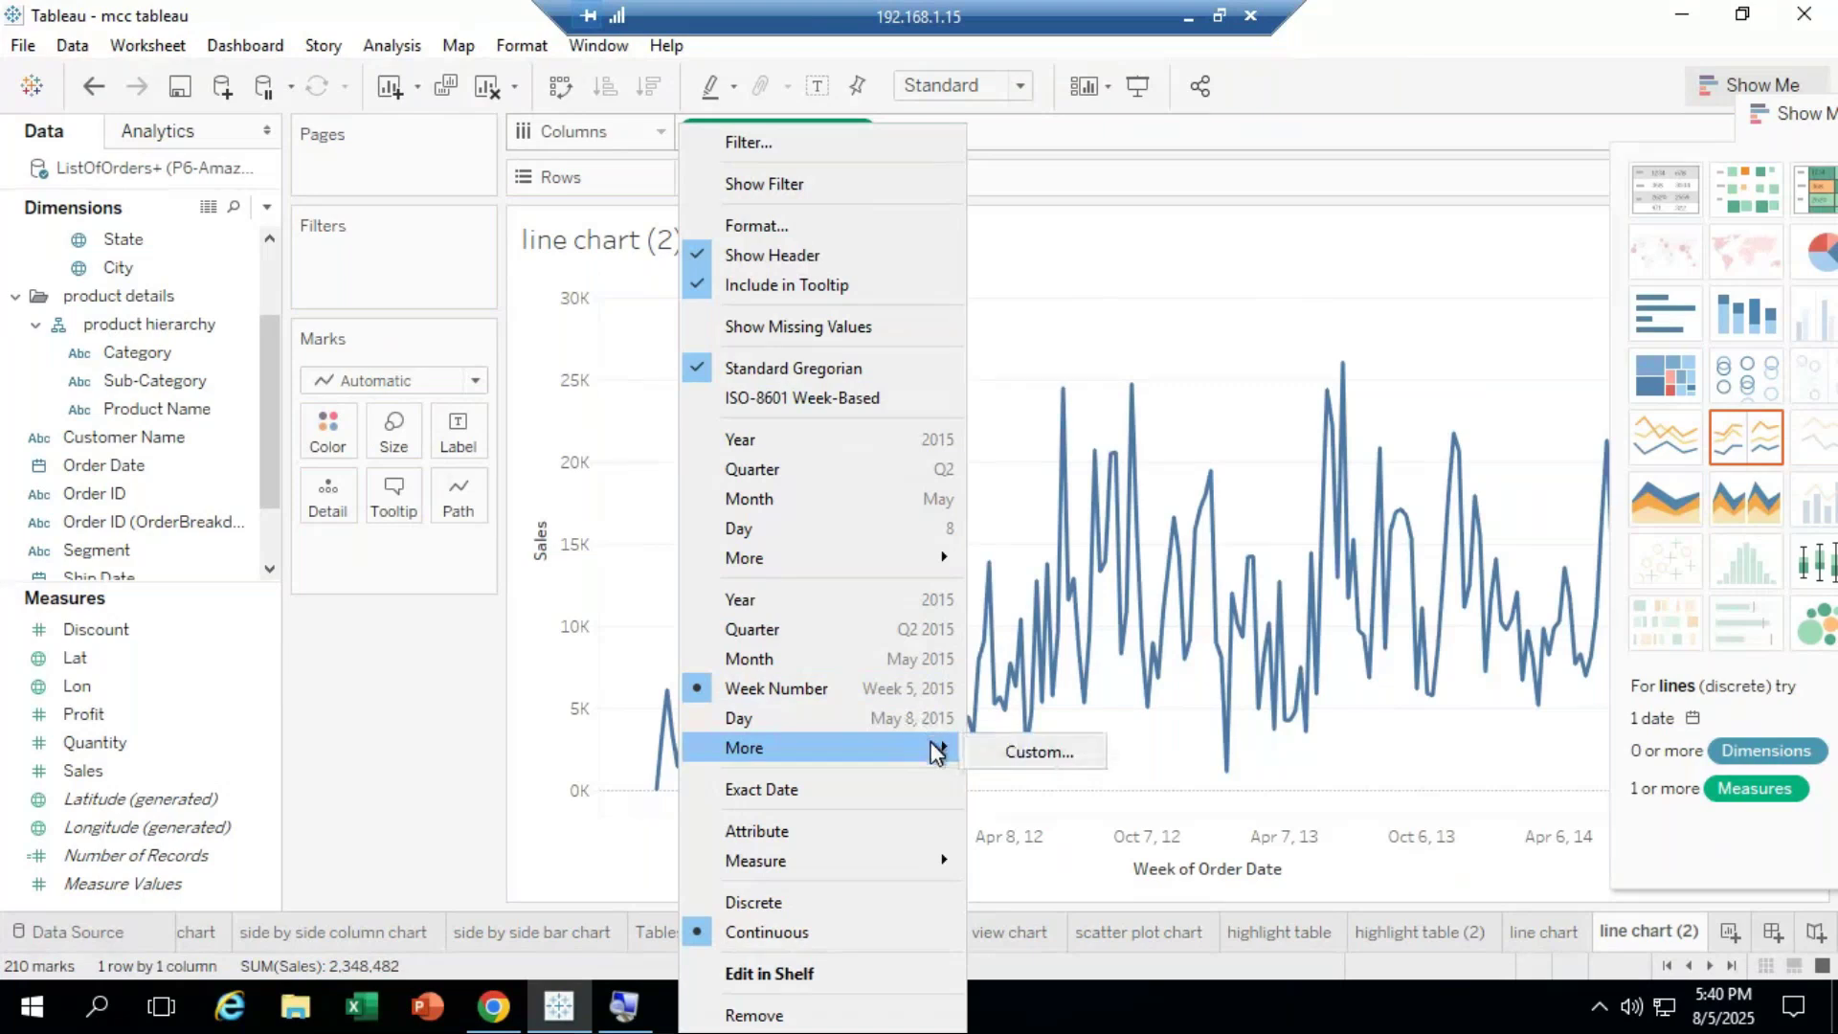
click(1053, 752)
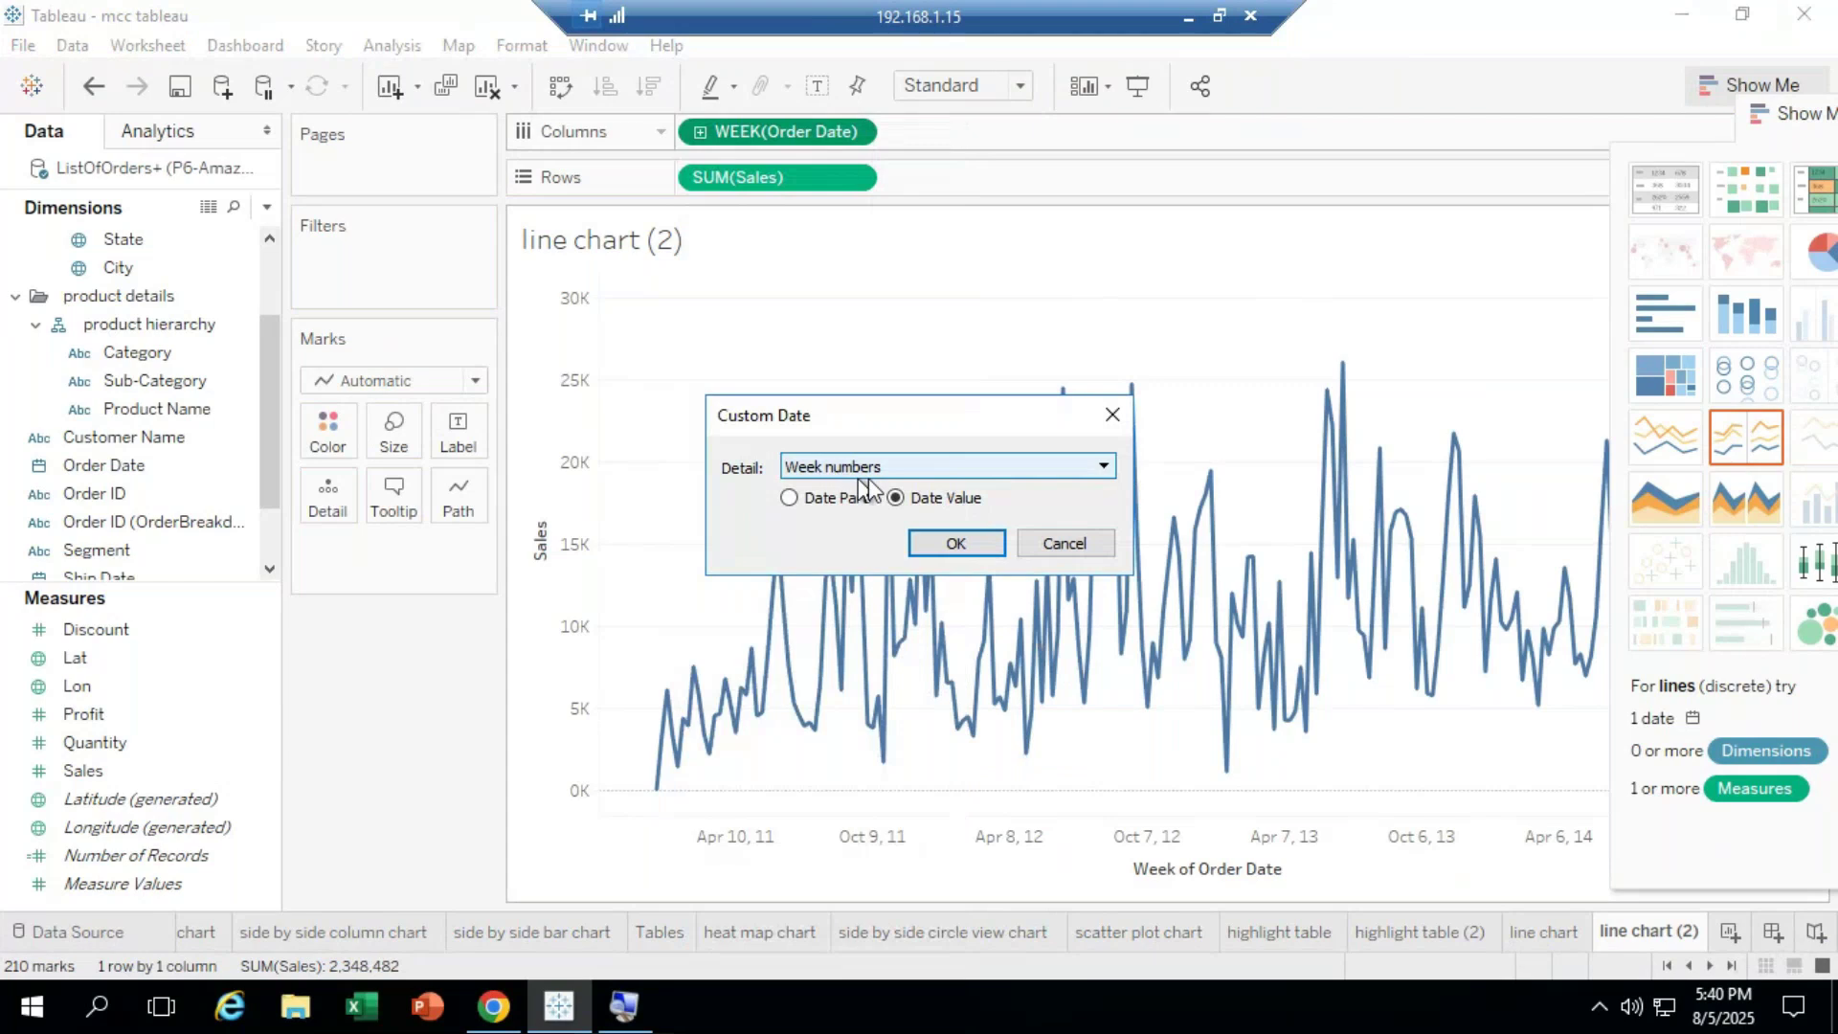
click(1095, 469)
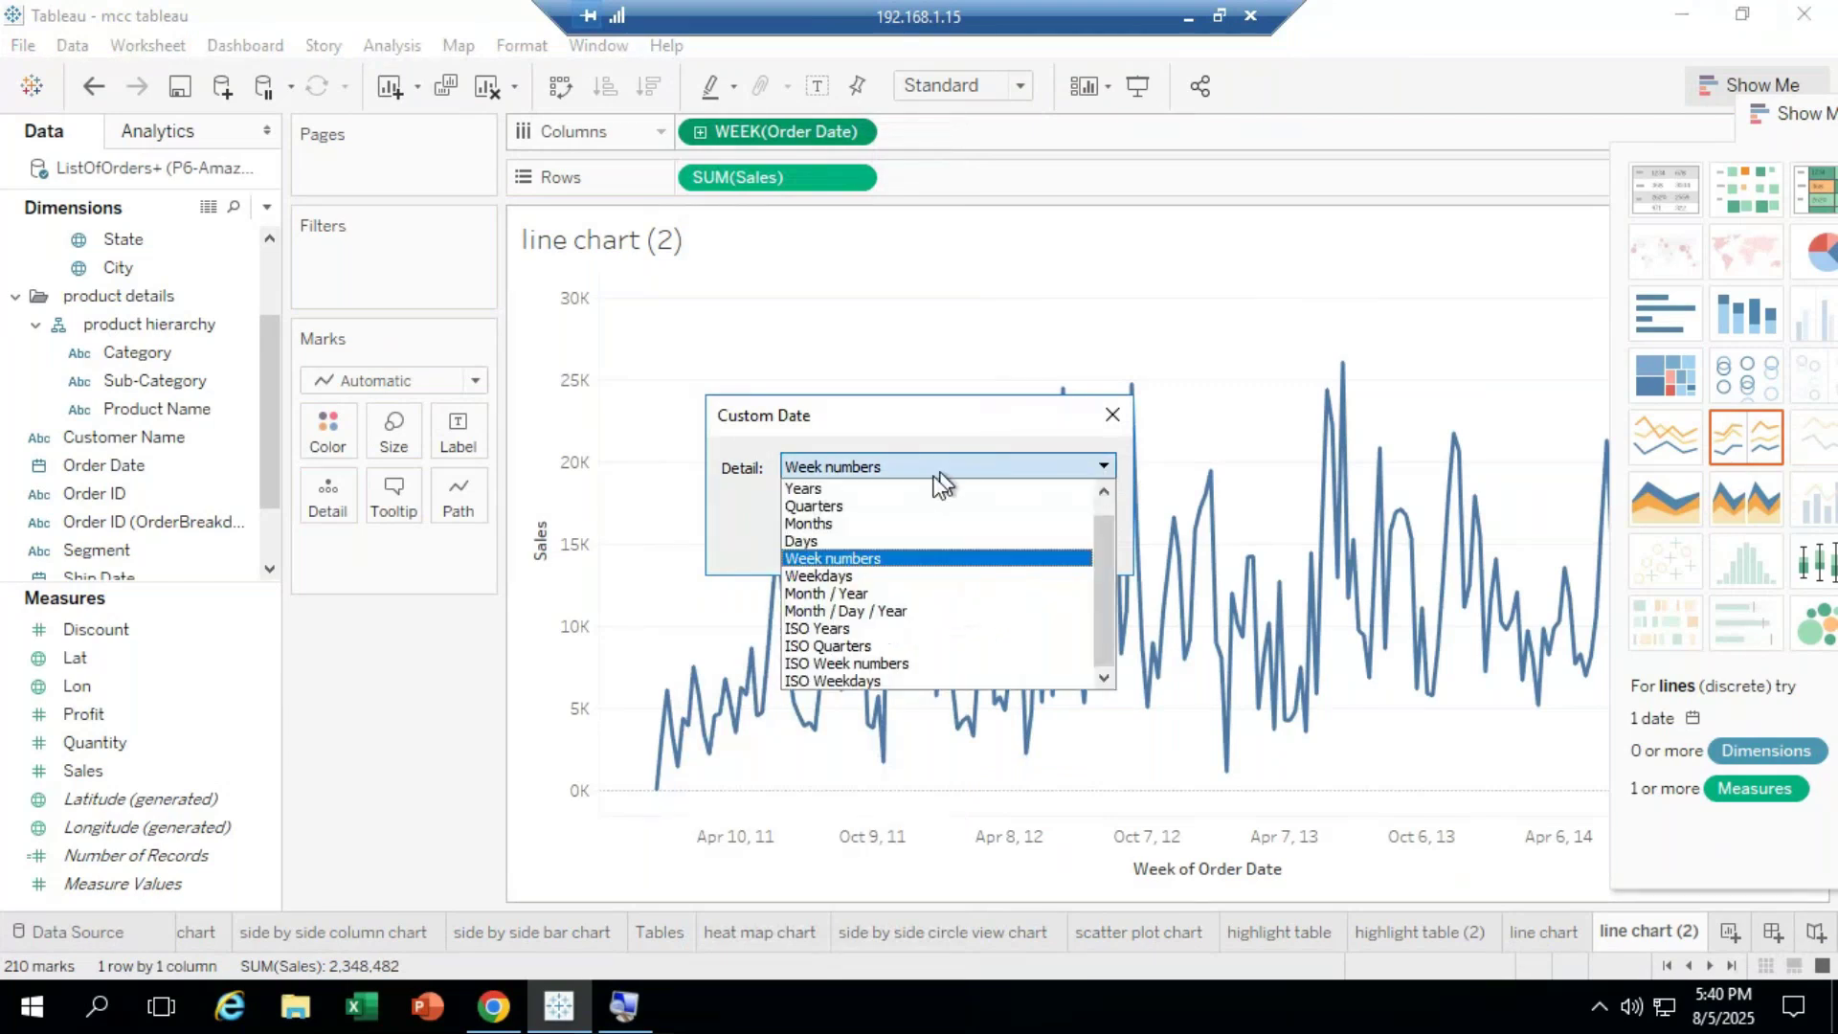
click(886, 505)
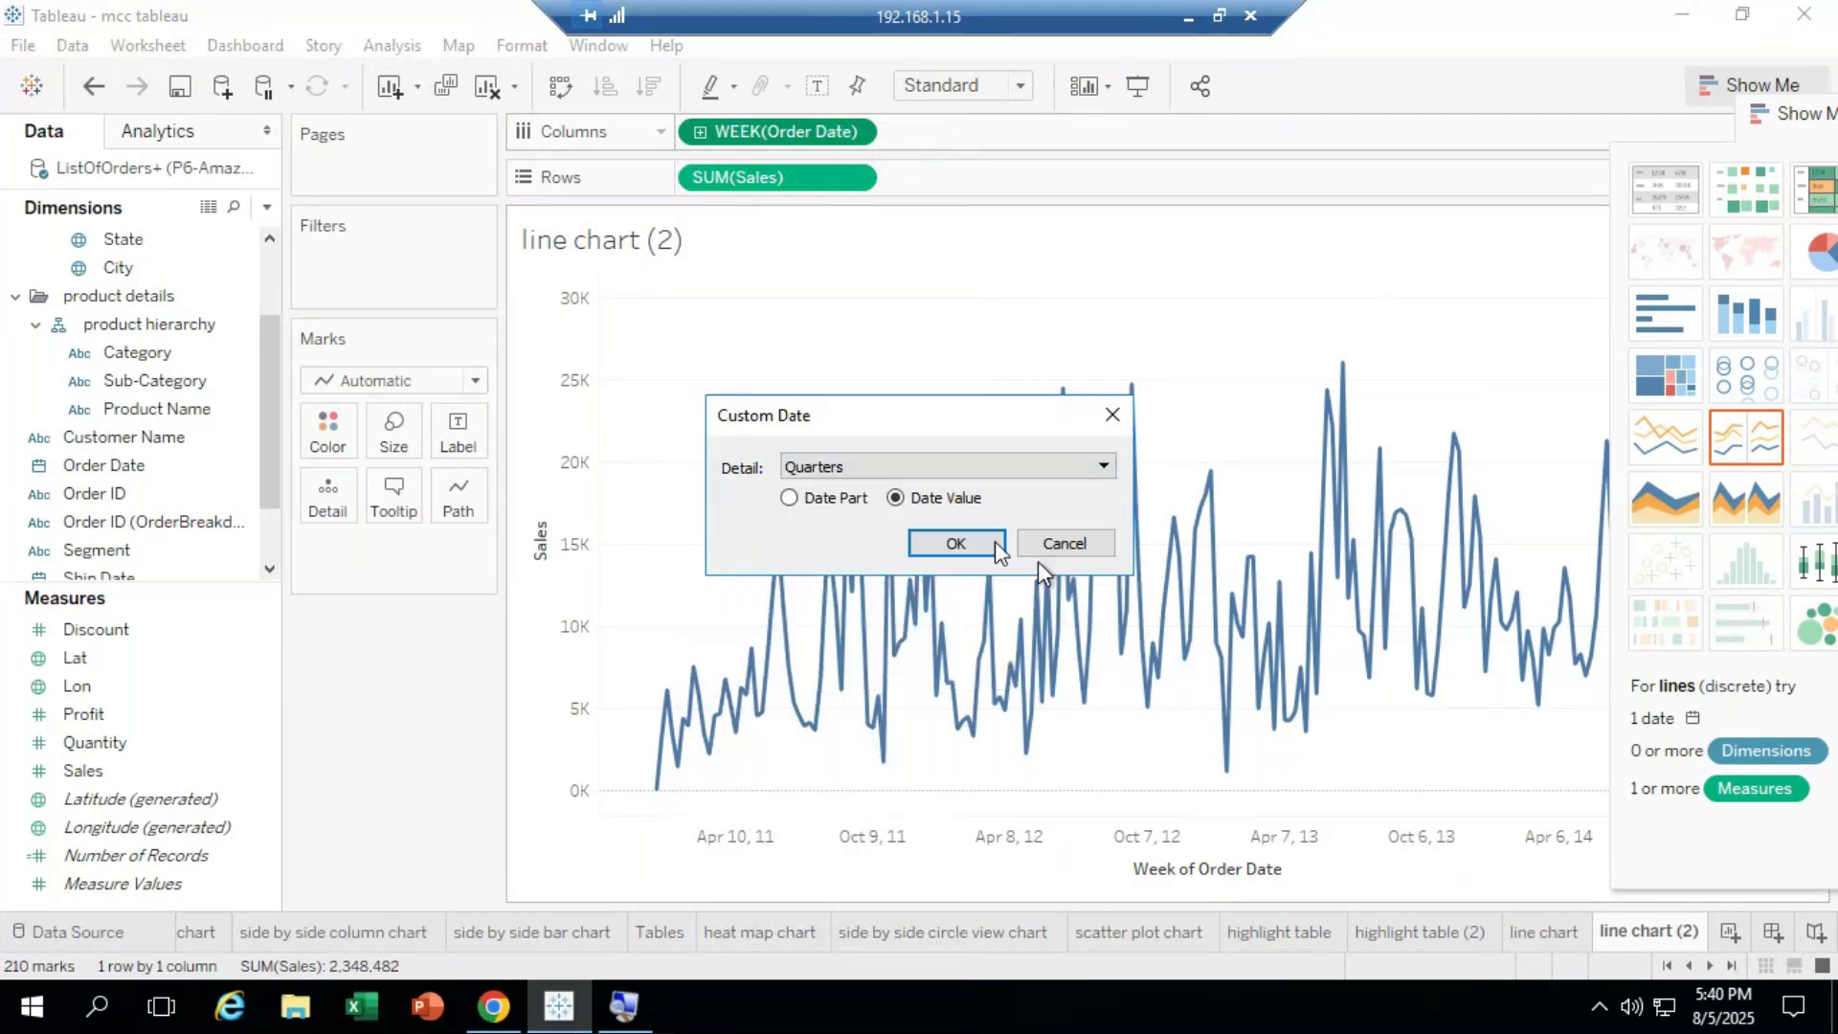
click(986, 543)
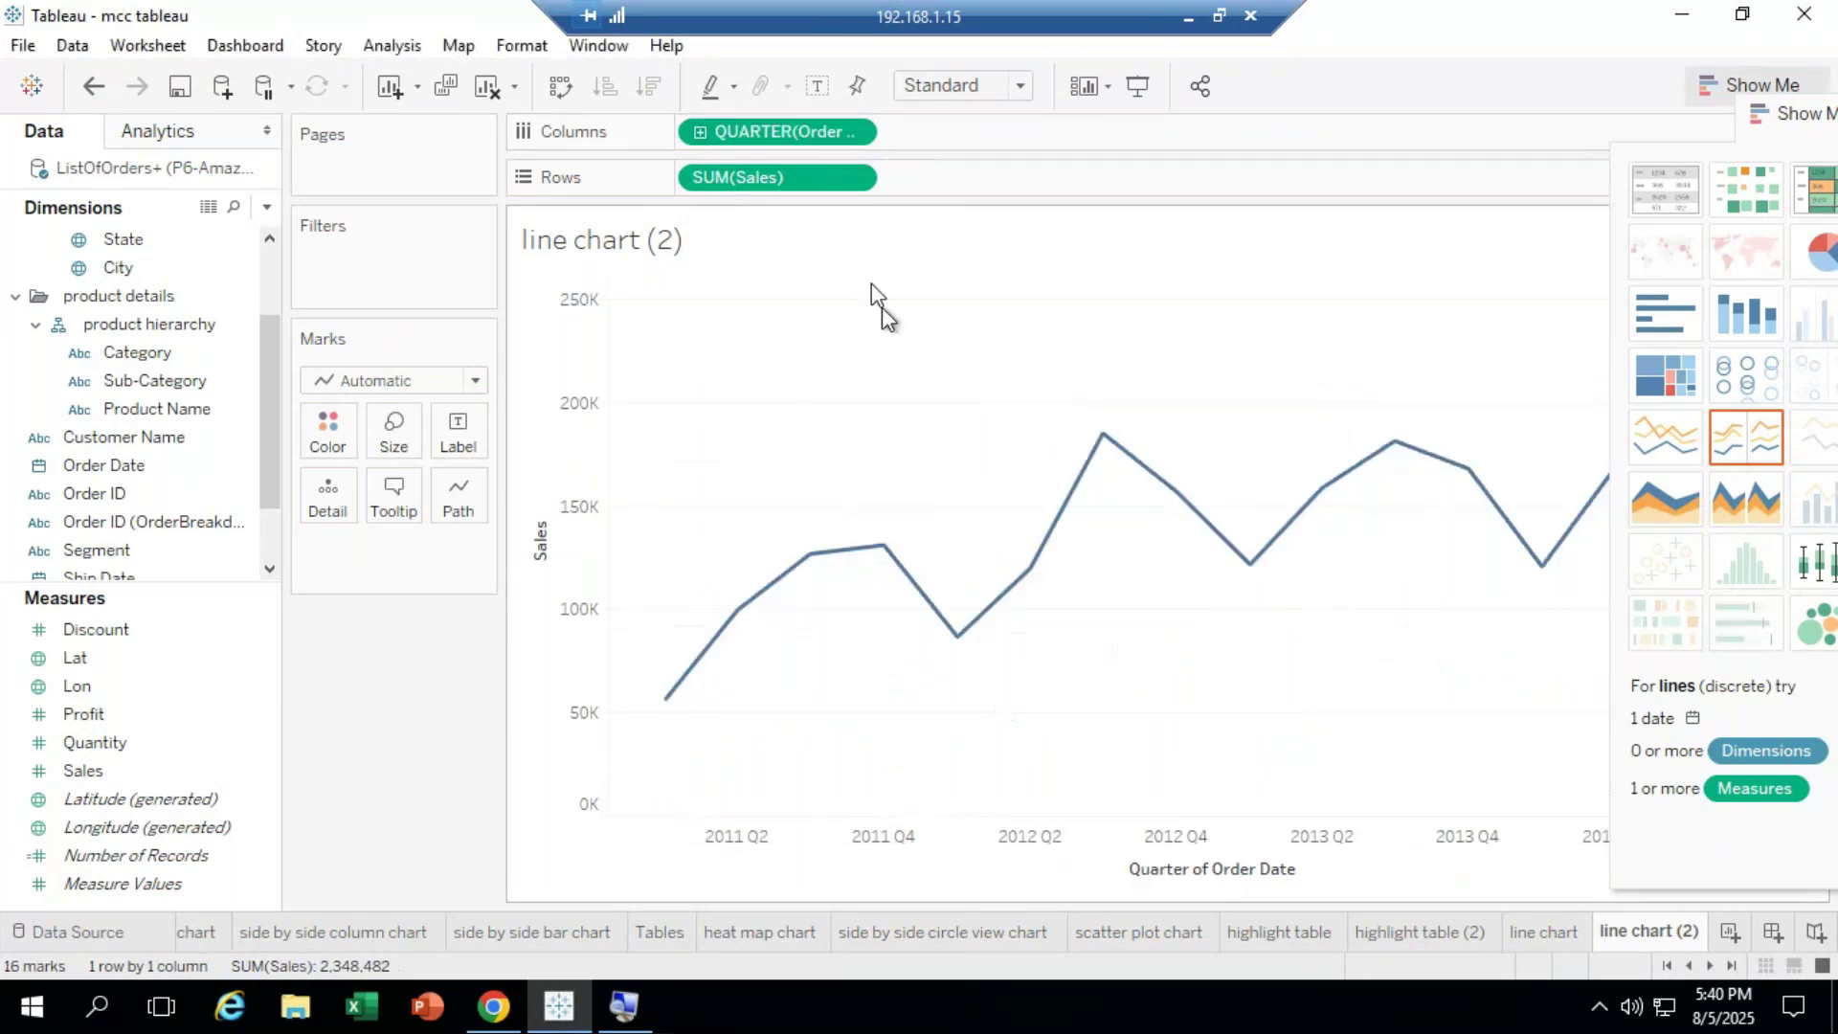
Step: Convert the quarter of Order Date to discrete and back to continuous
mouse_move(776, 862)
click(848, 133)
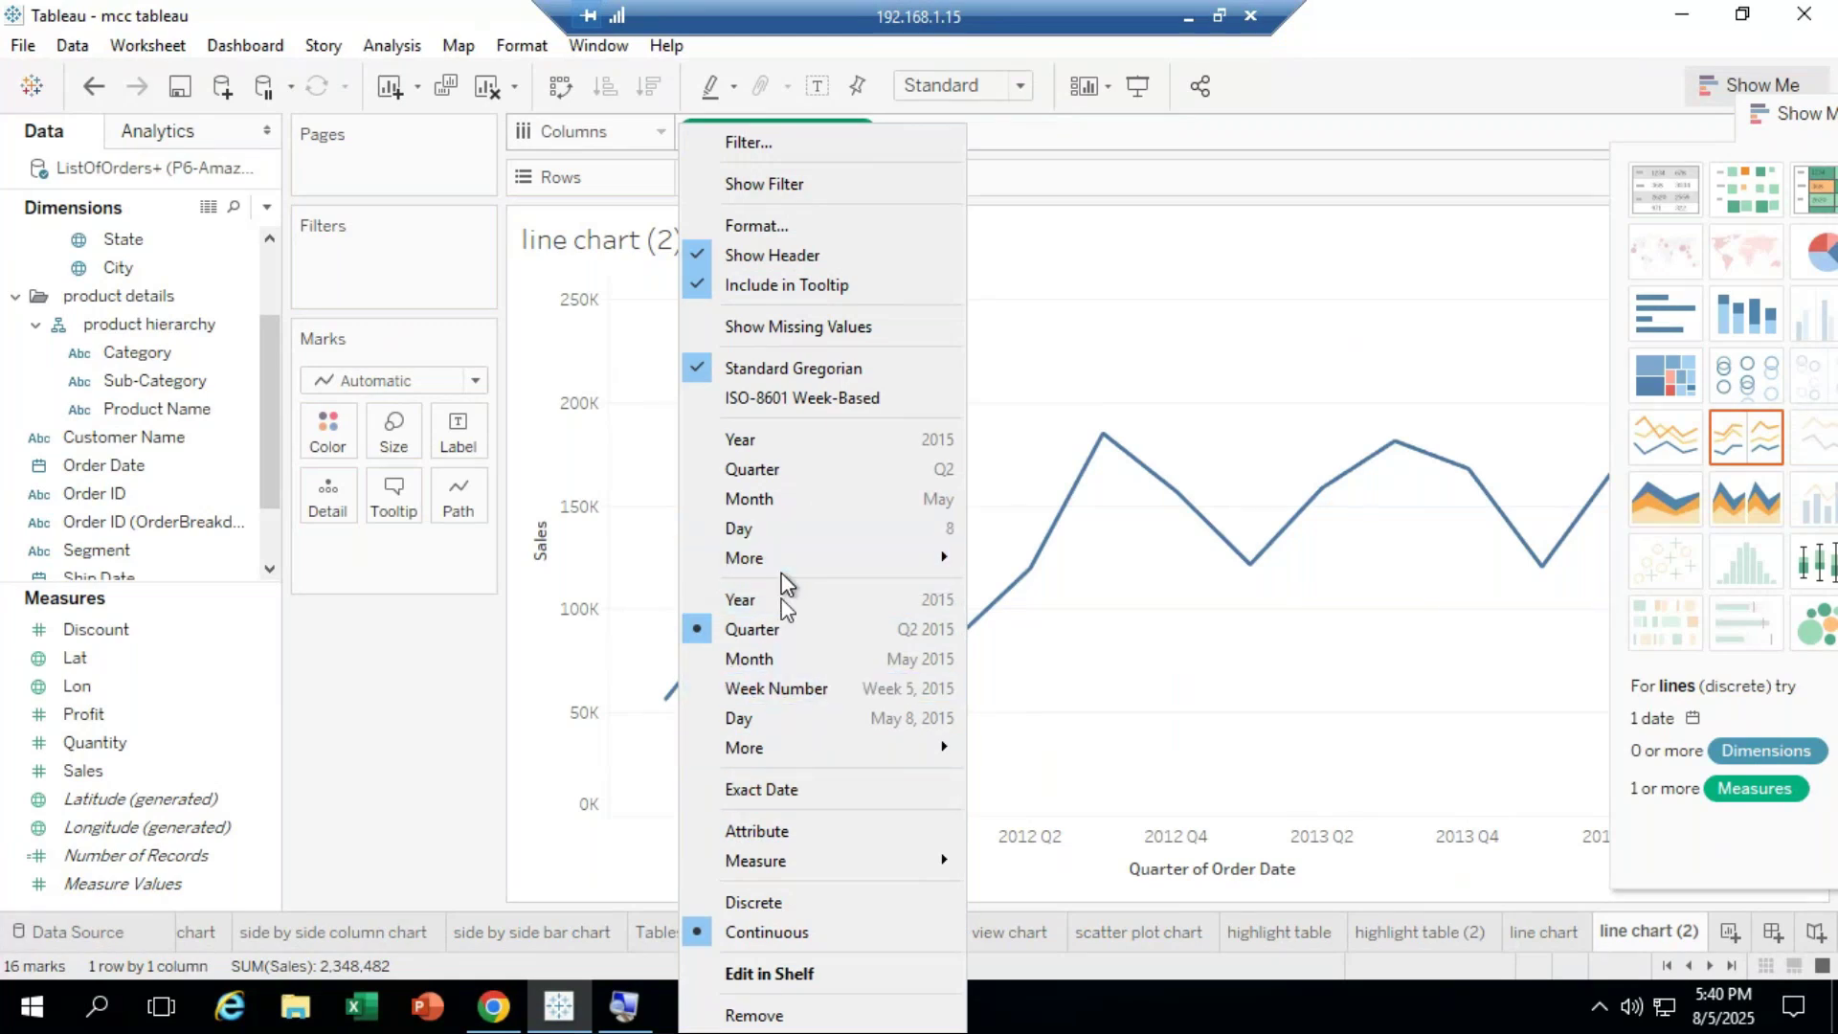
click(785, 899)
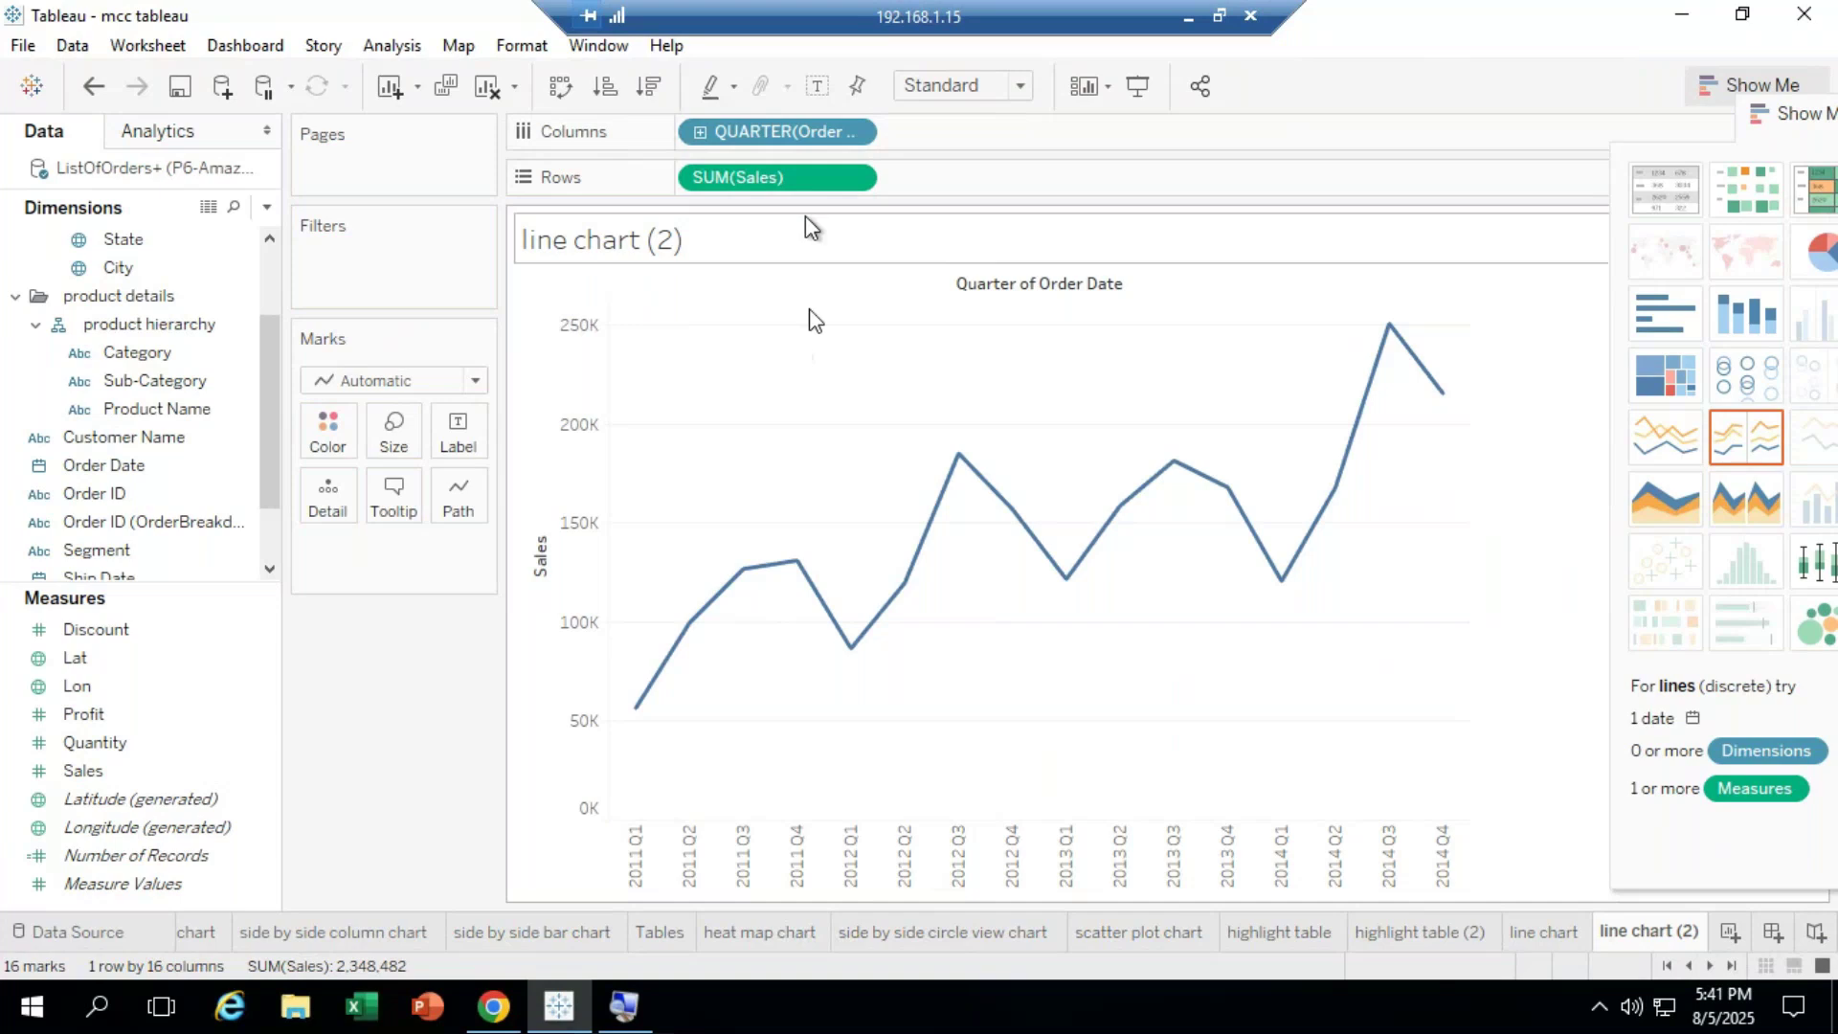
click(858, 133)
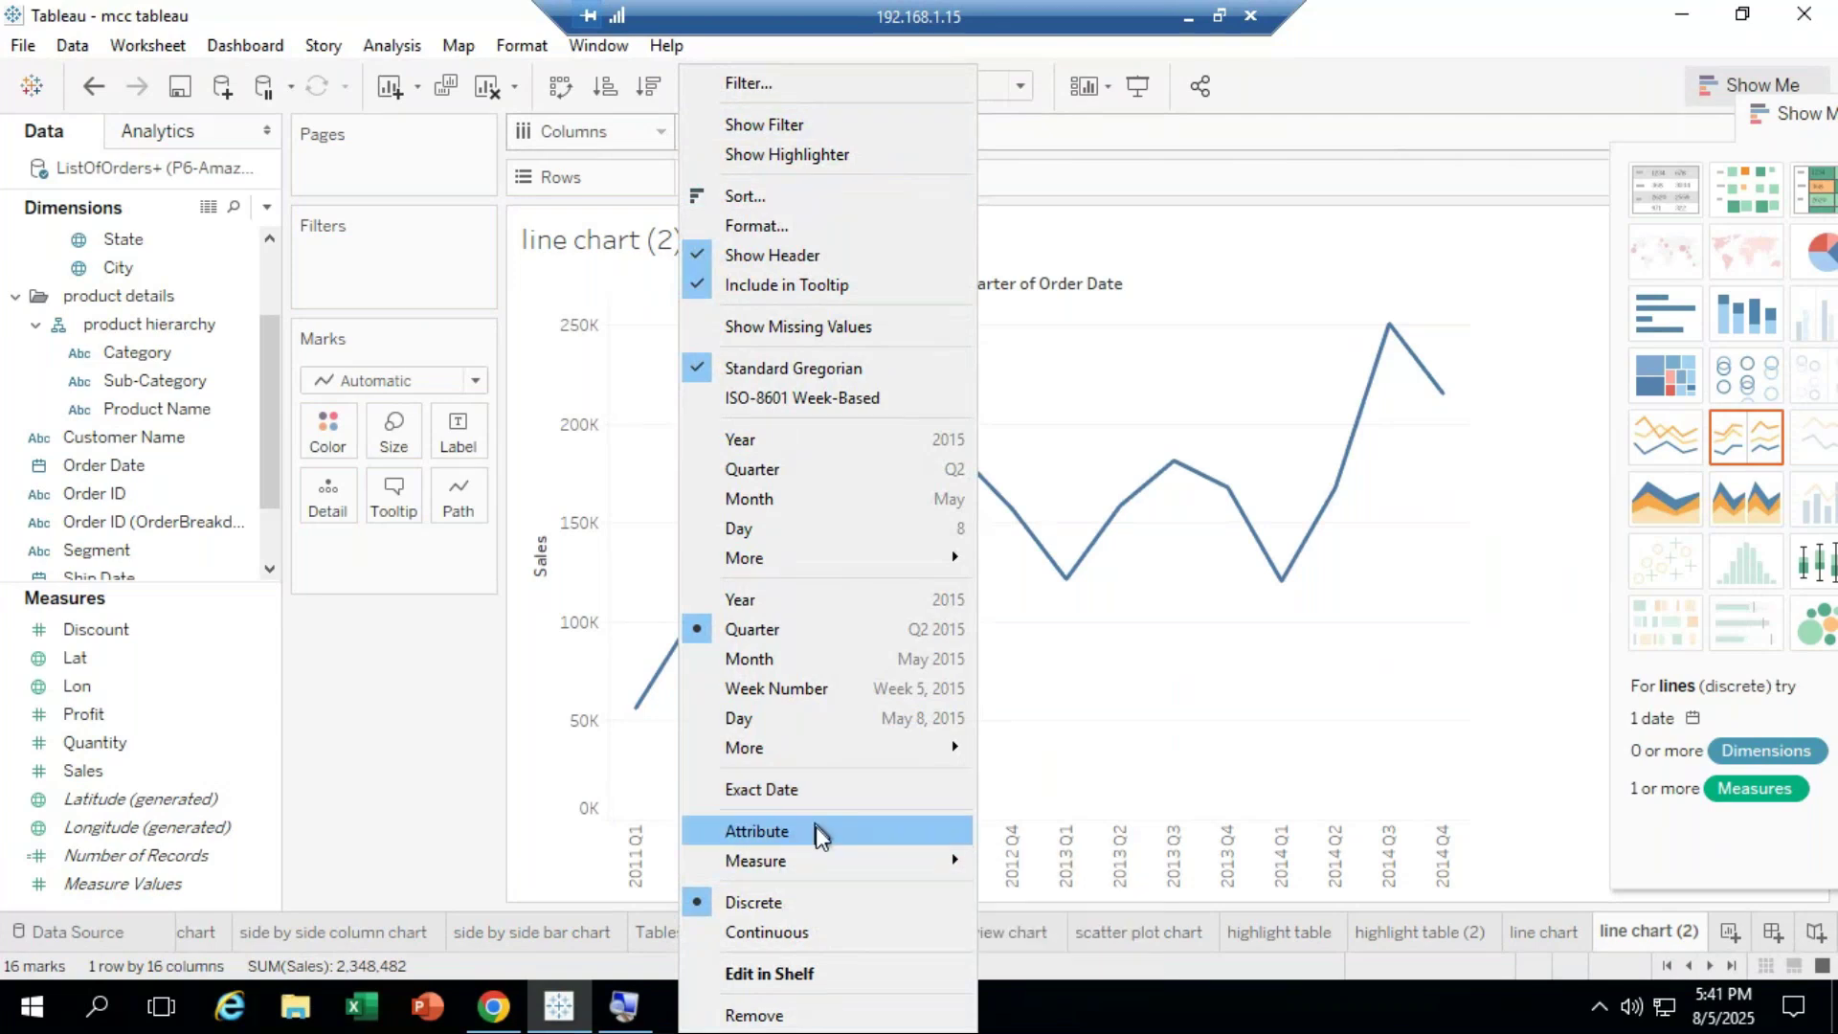
click(791, 934)
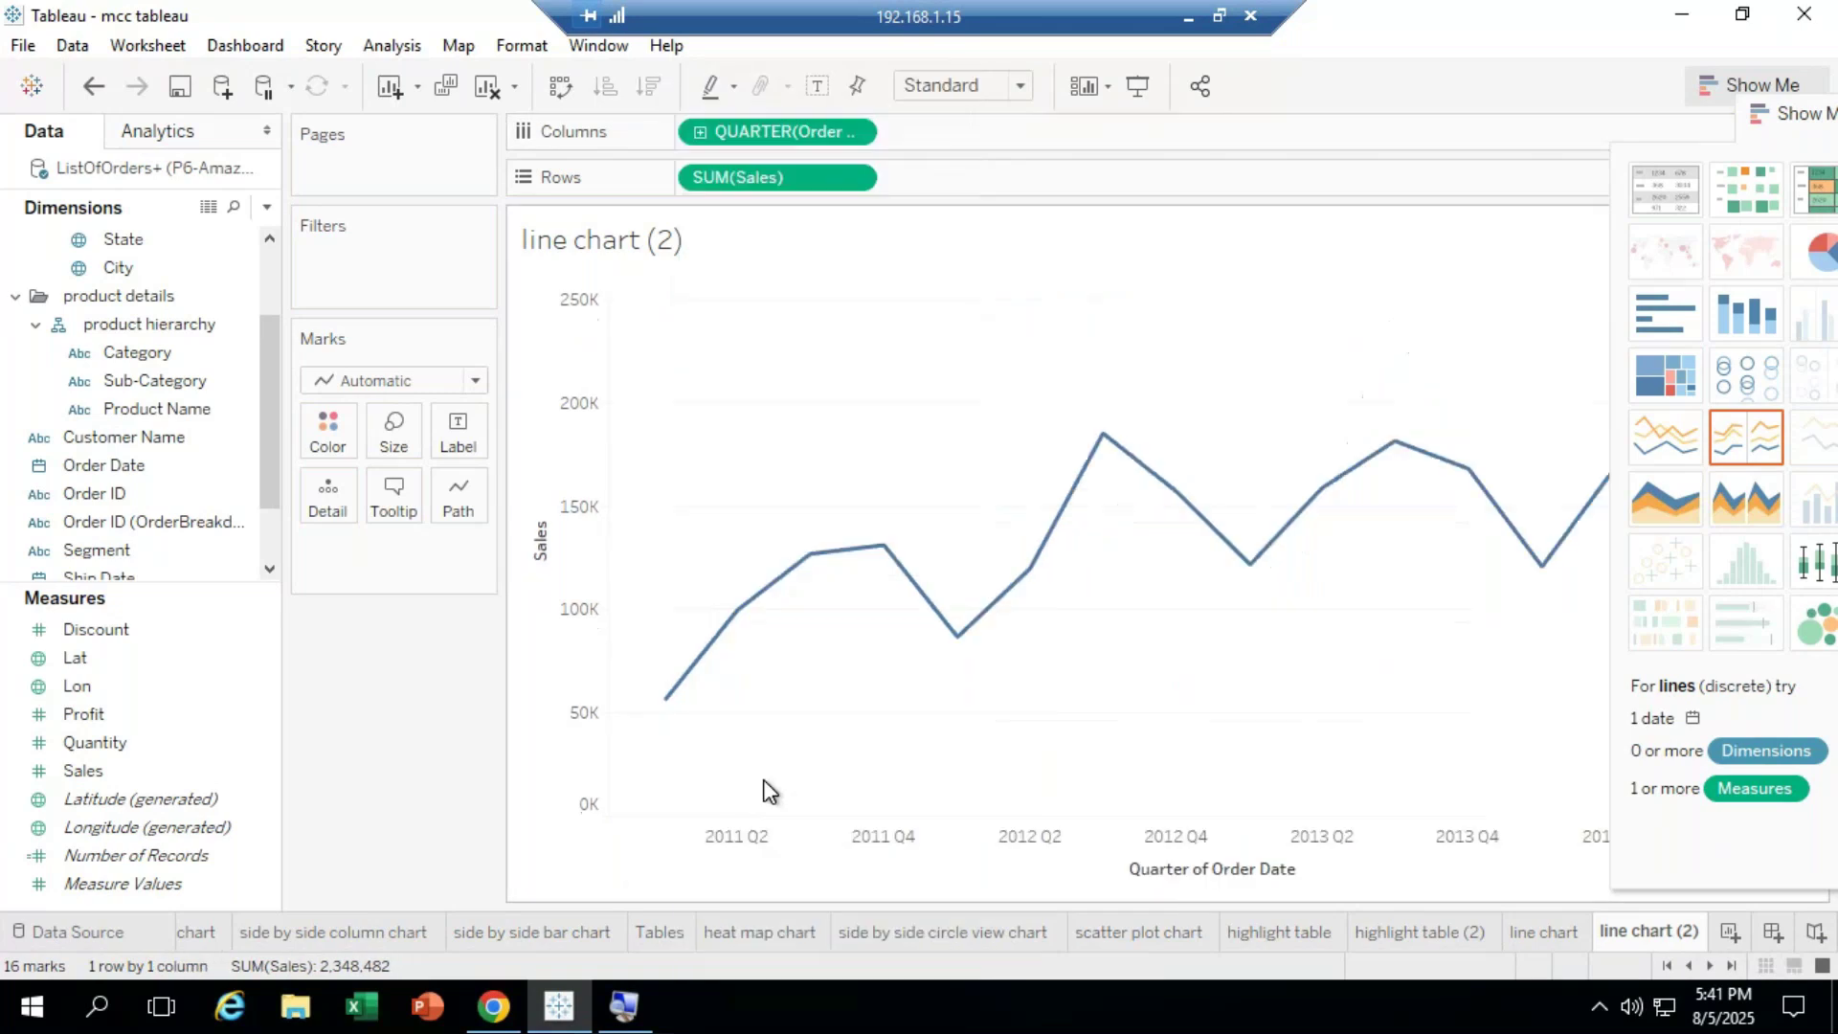
Step: Set Order Date to the discrete Month level and convert it to continuous
click(854, 131)
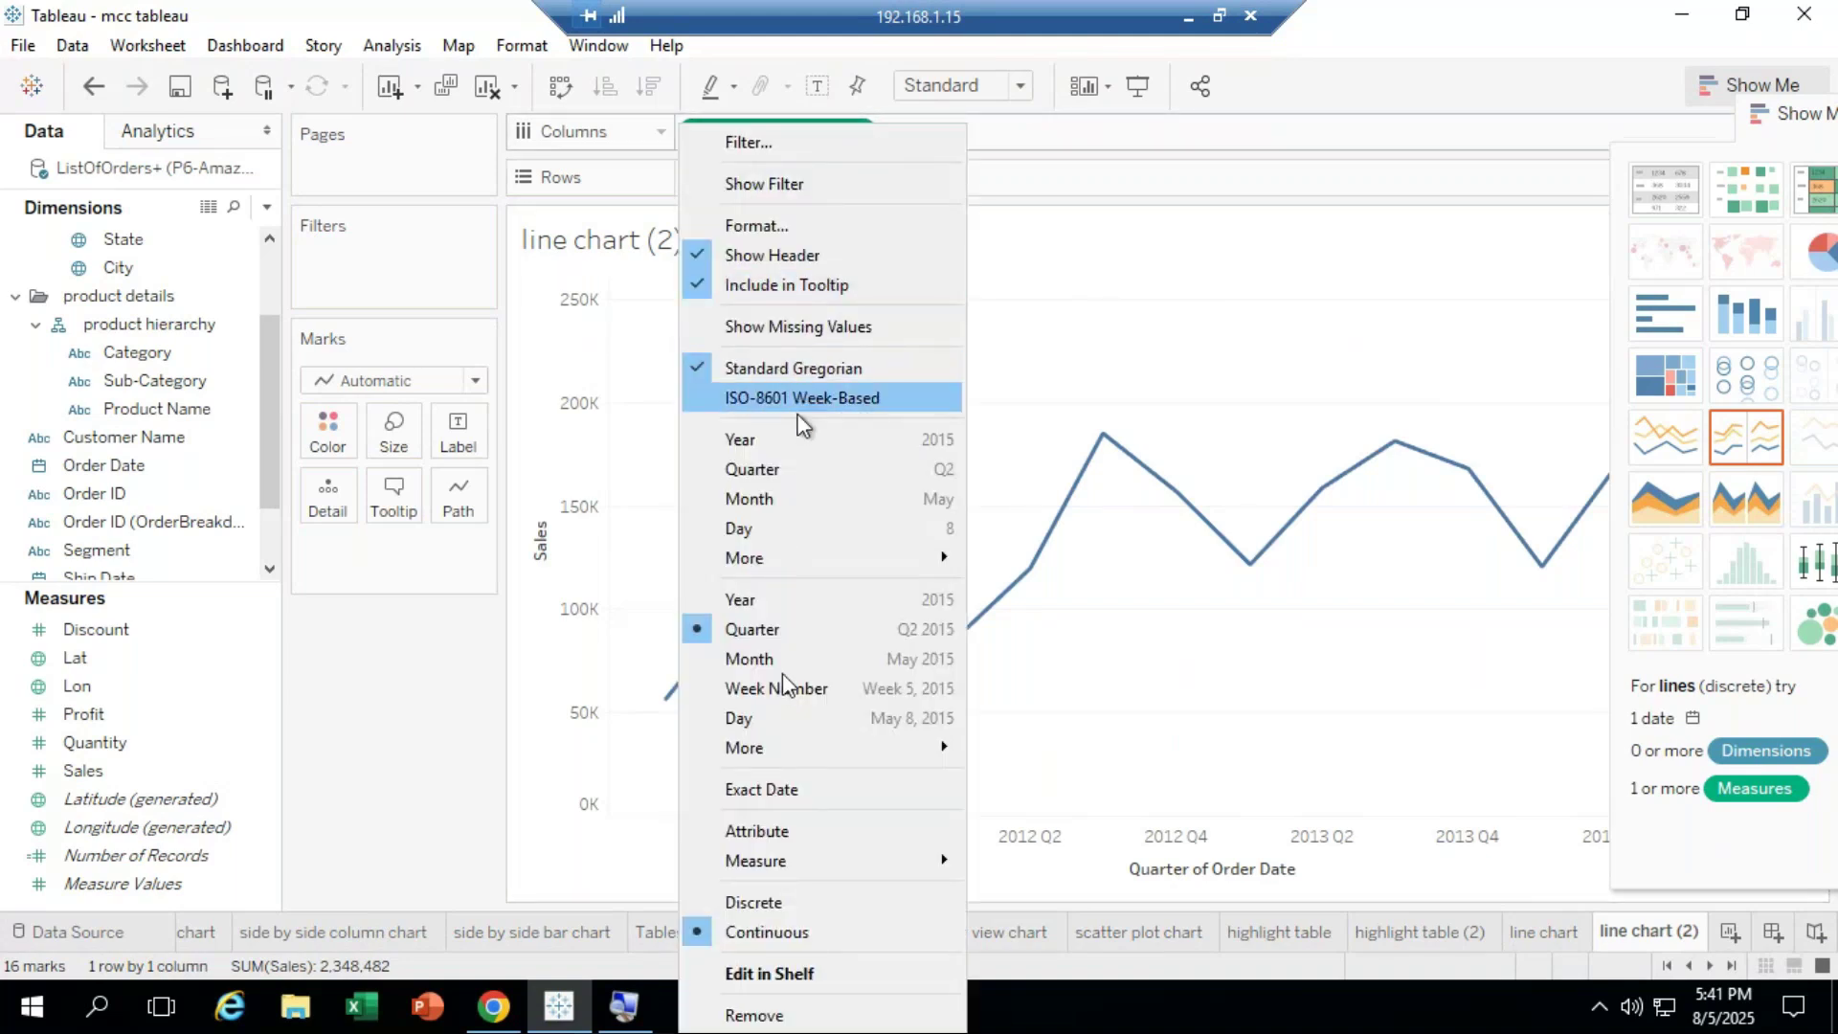
click(756, 499)
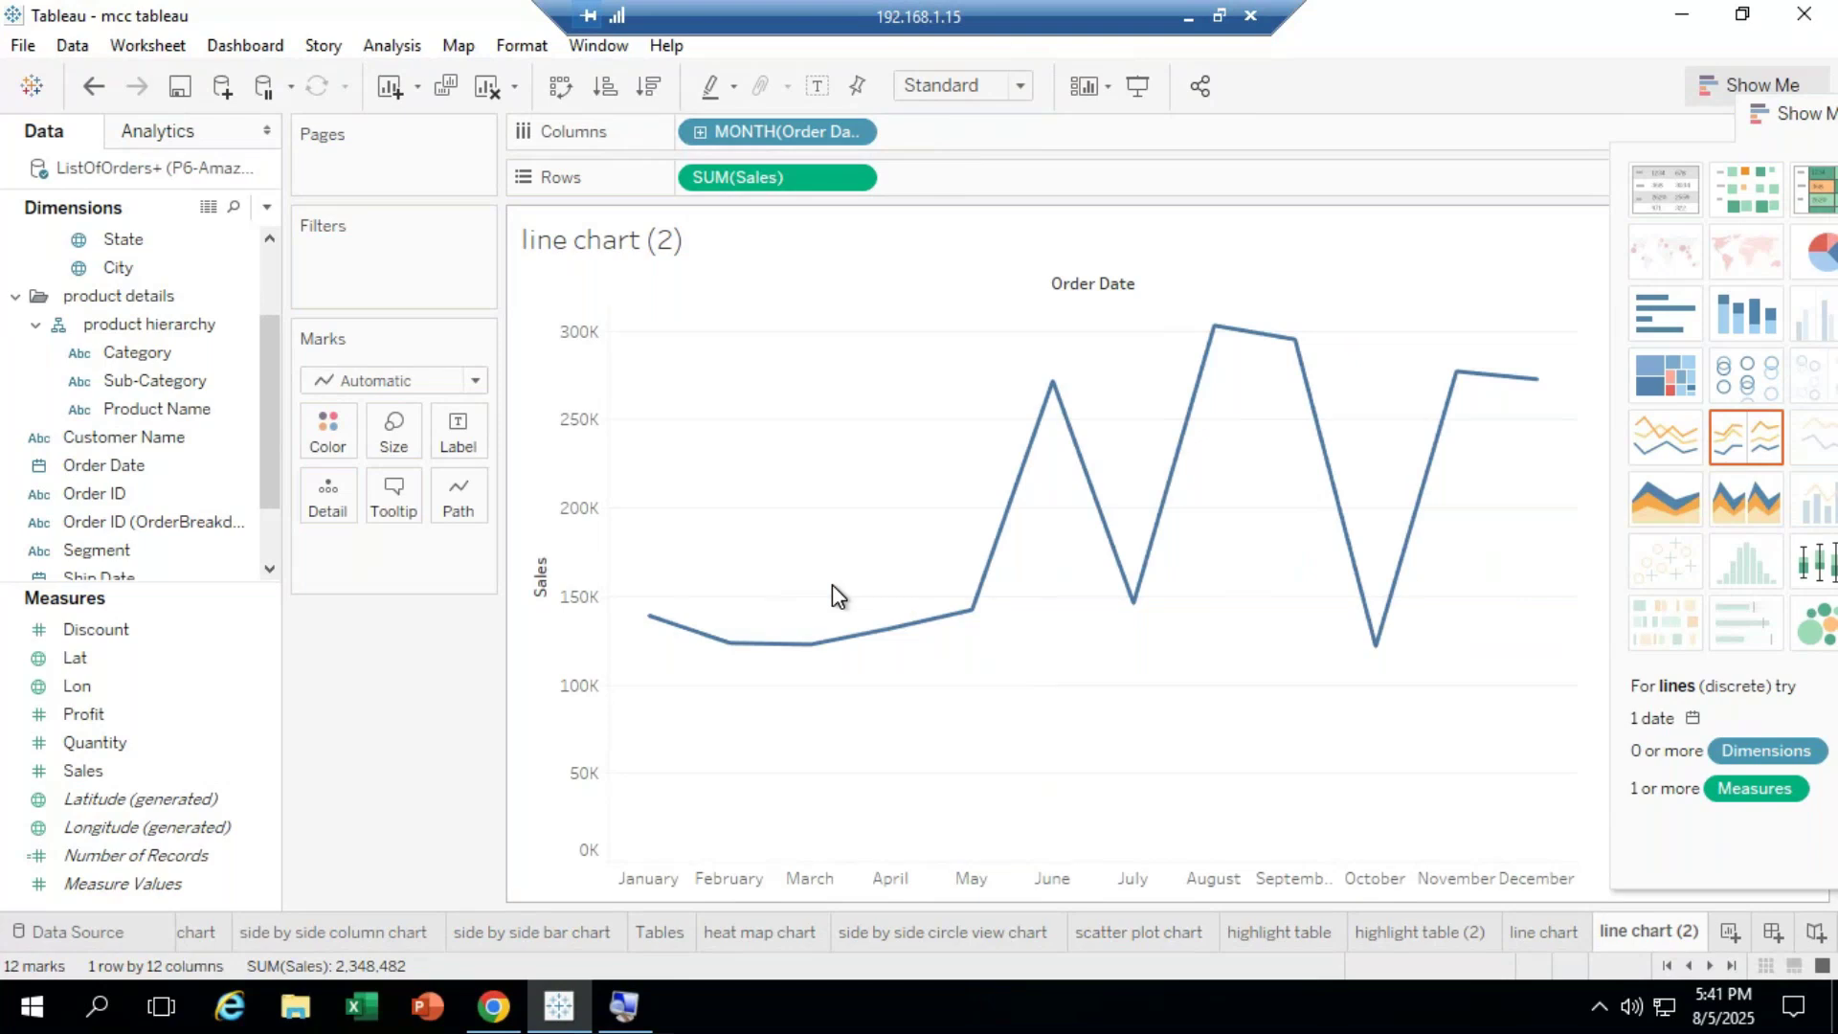
click(859, 131)
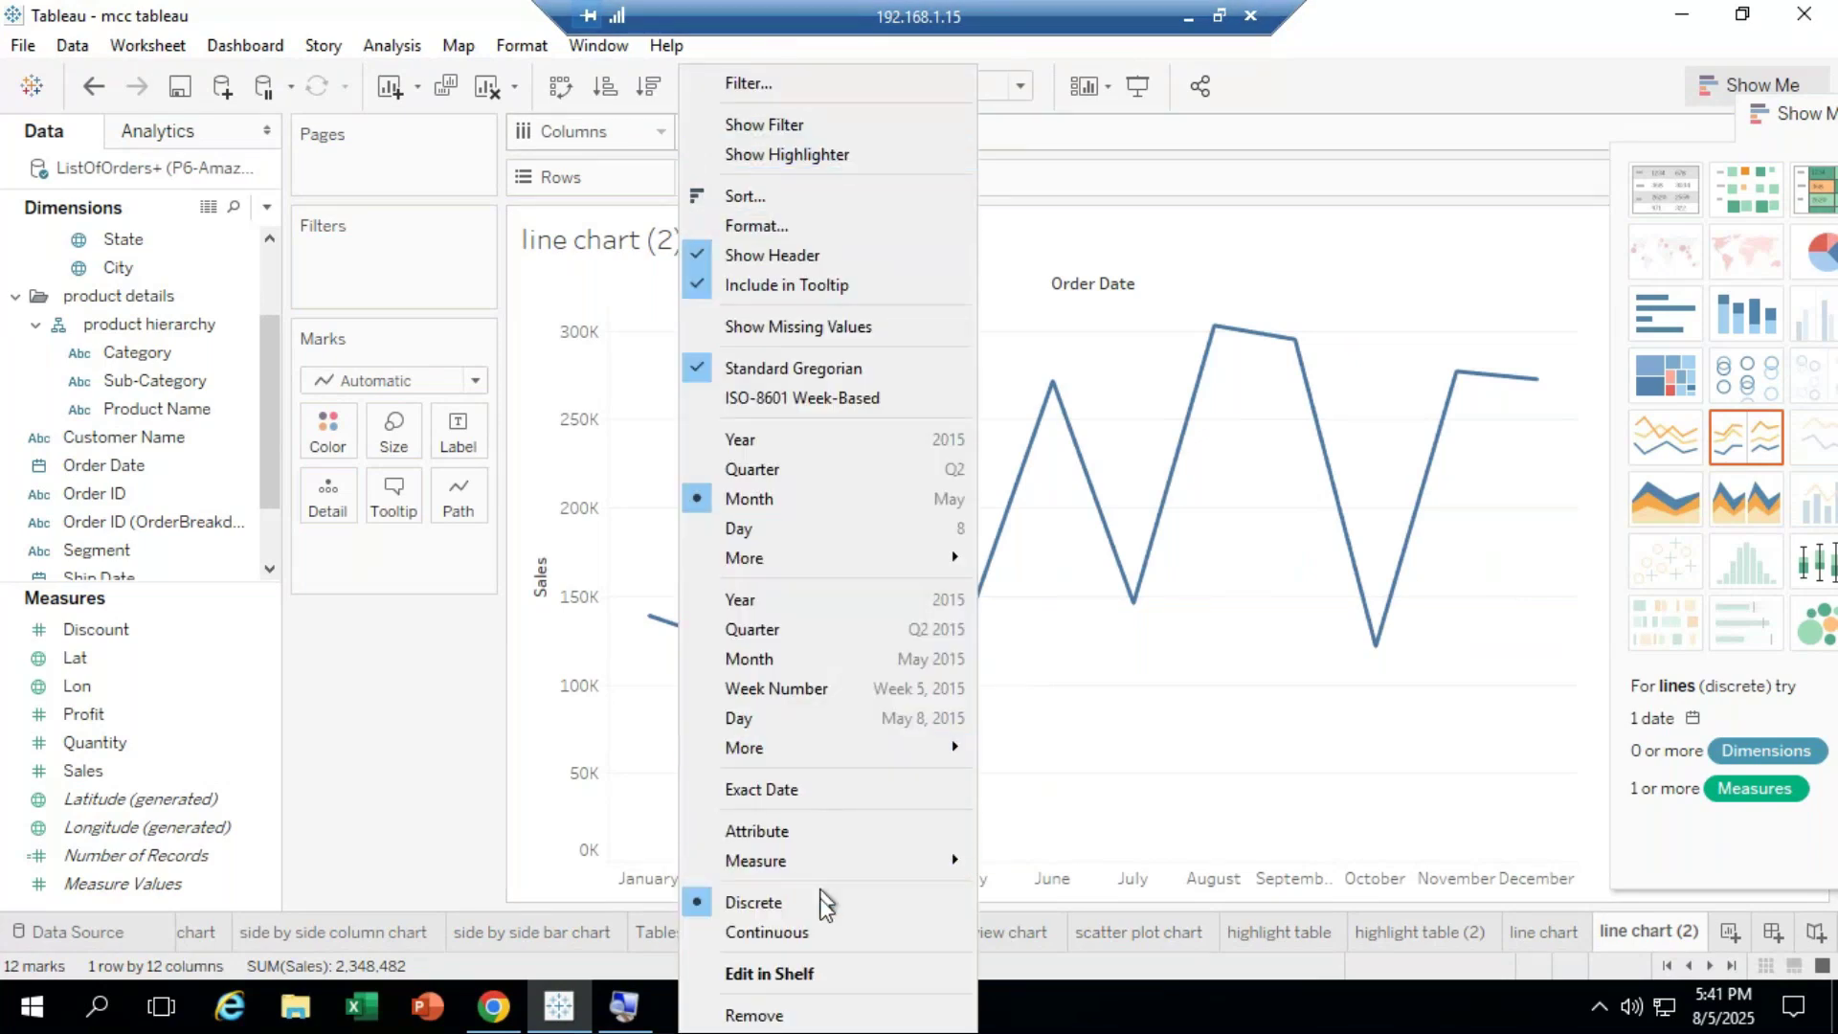
click(756, 934)
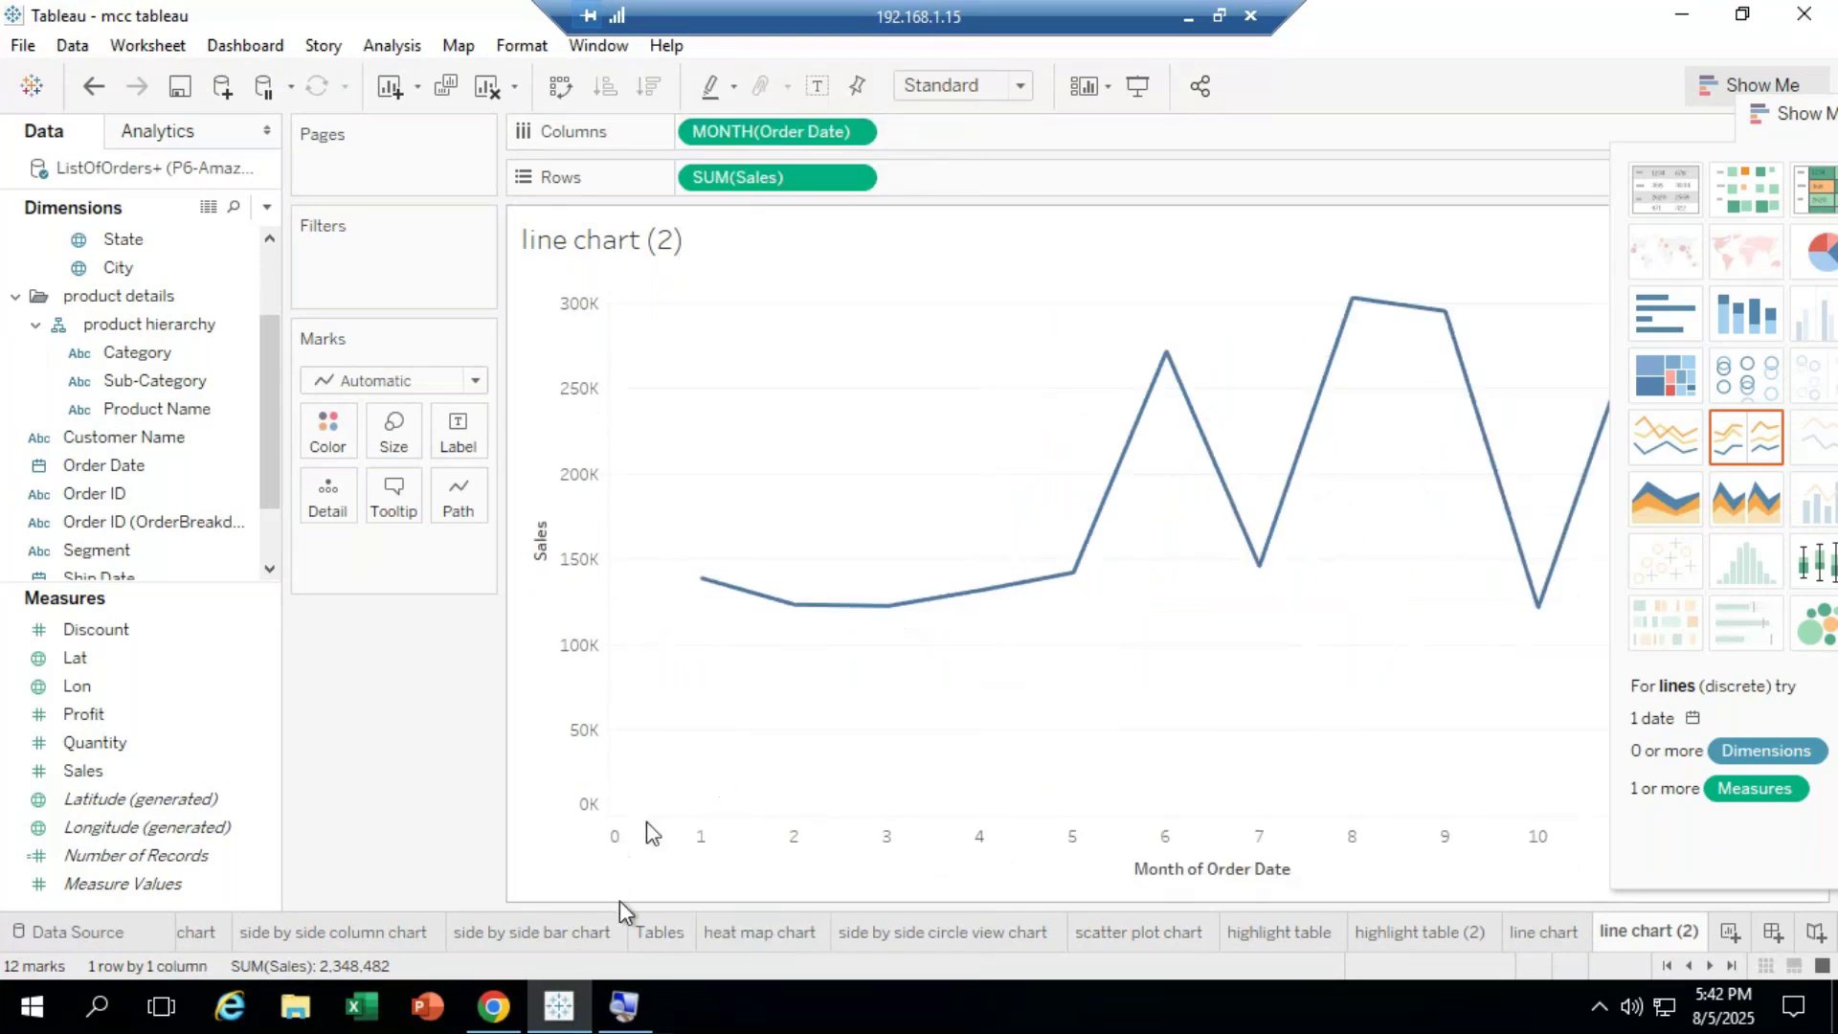
mouse_move(652, 833)
mouse_down()
mouse_move(812, 862)
mouse_move(1354, 844)
mouse_up()
drag(1364, 821, 1346, 791)
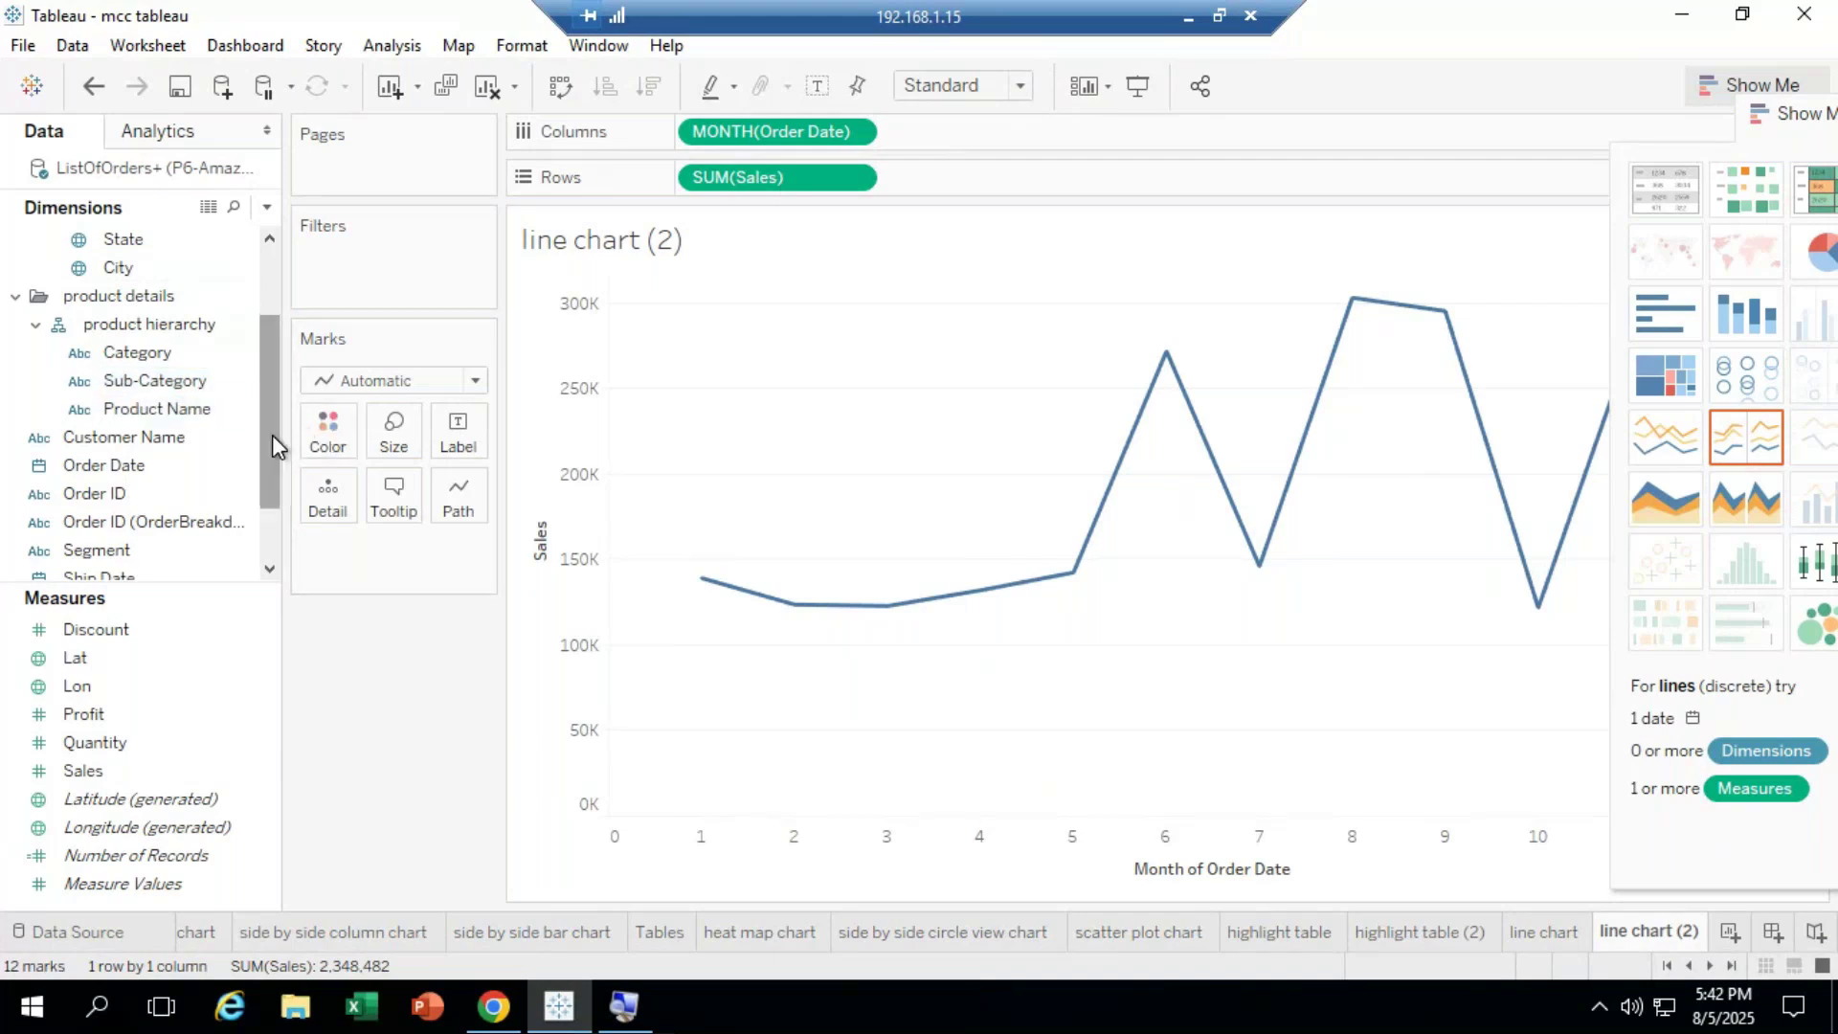
Step: Colour the Sales lines by Region and inspect the monthly data points on the Central region's line
drag(272, 431, 262, 343)
drag(115, 324, 330, 428)
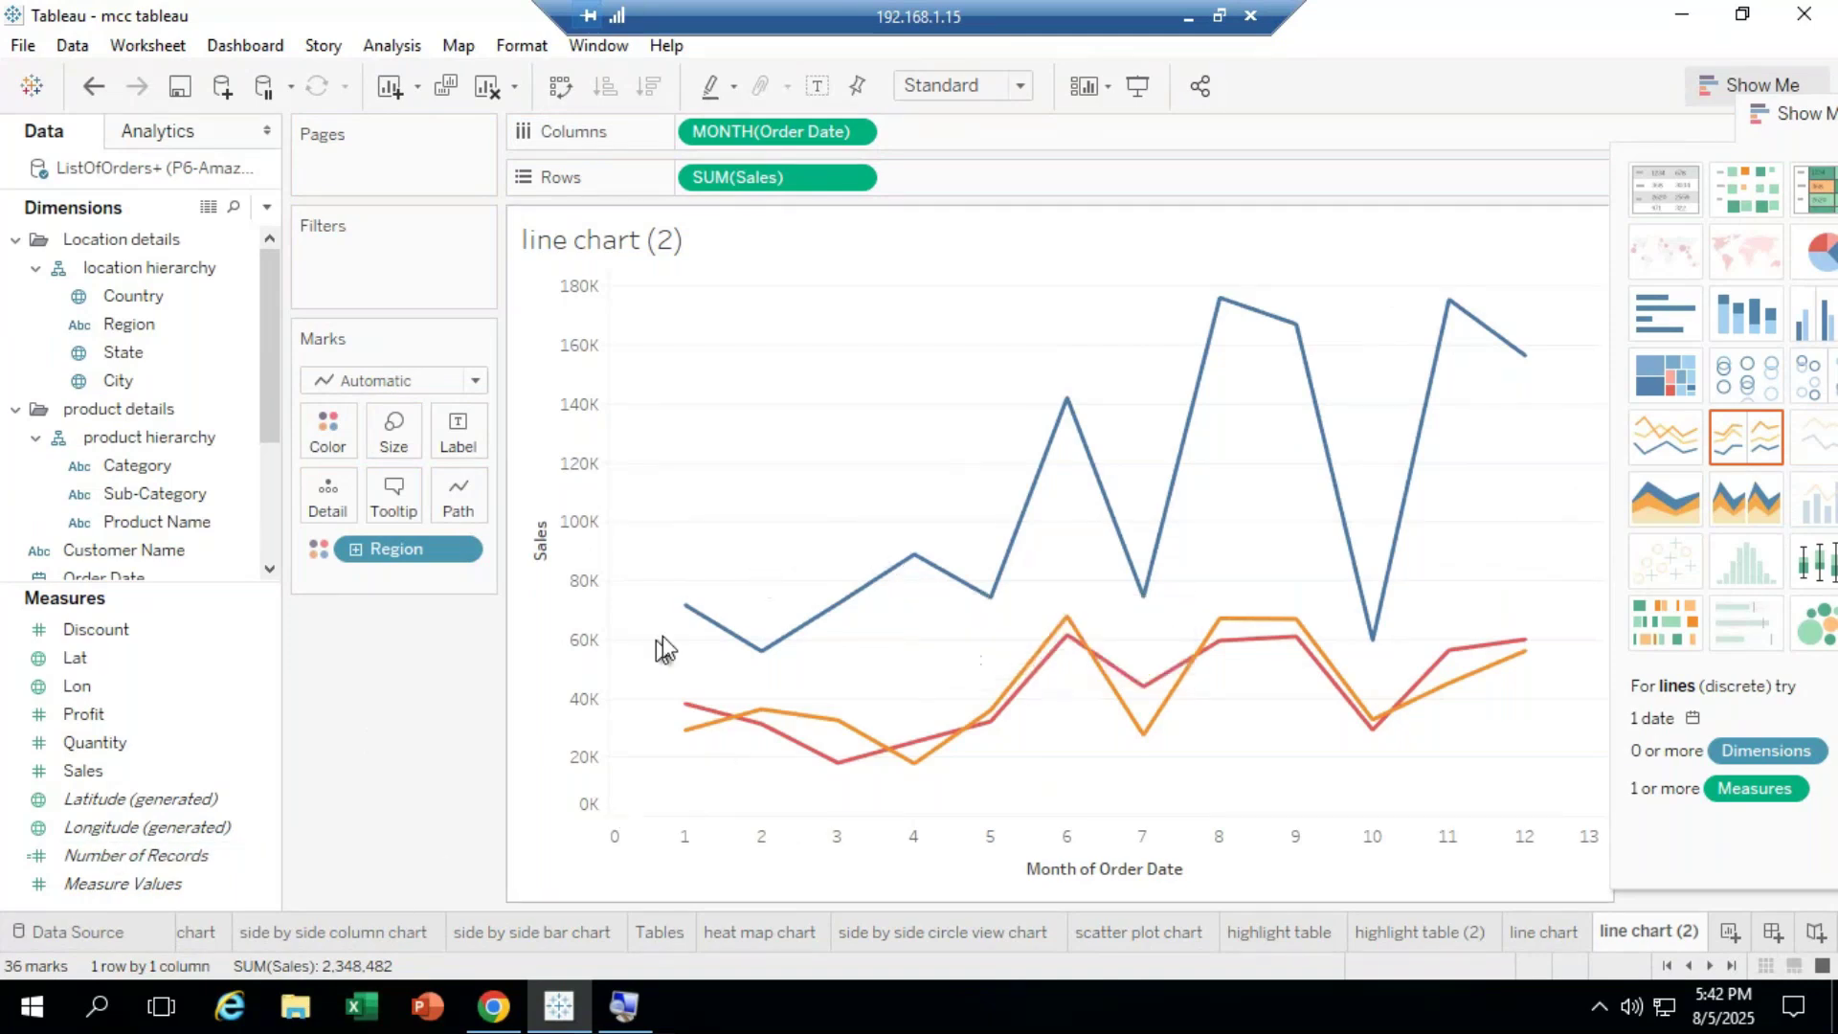
mouse_move(688, 617)
mouse_move(747, 637)
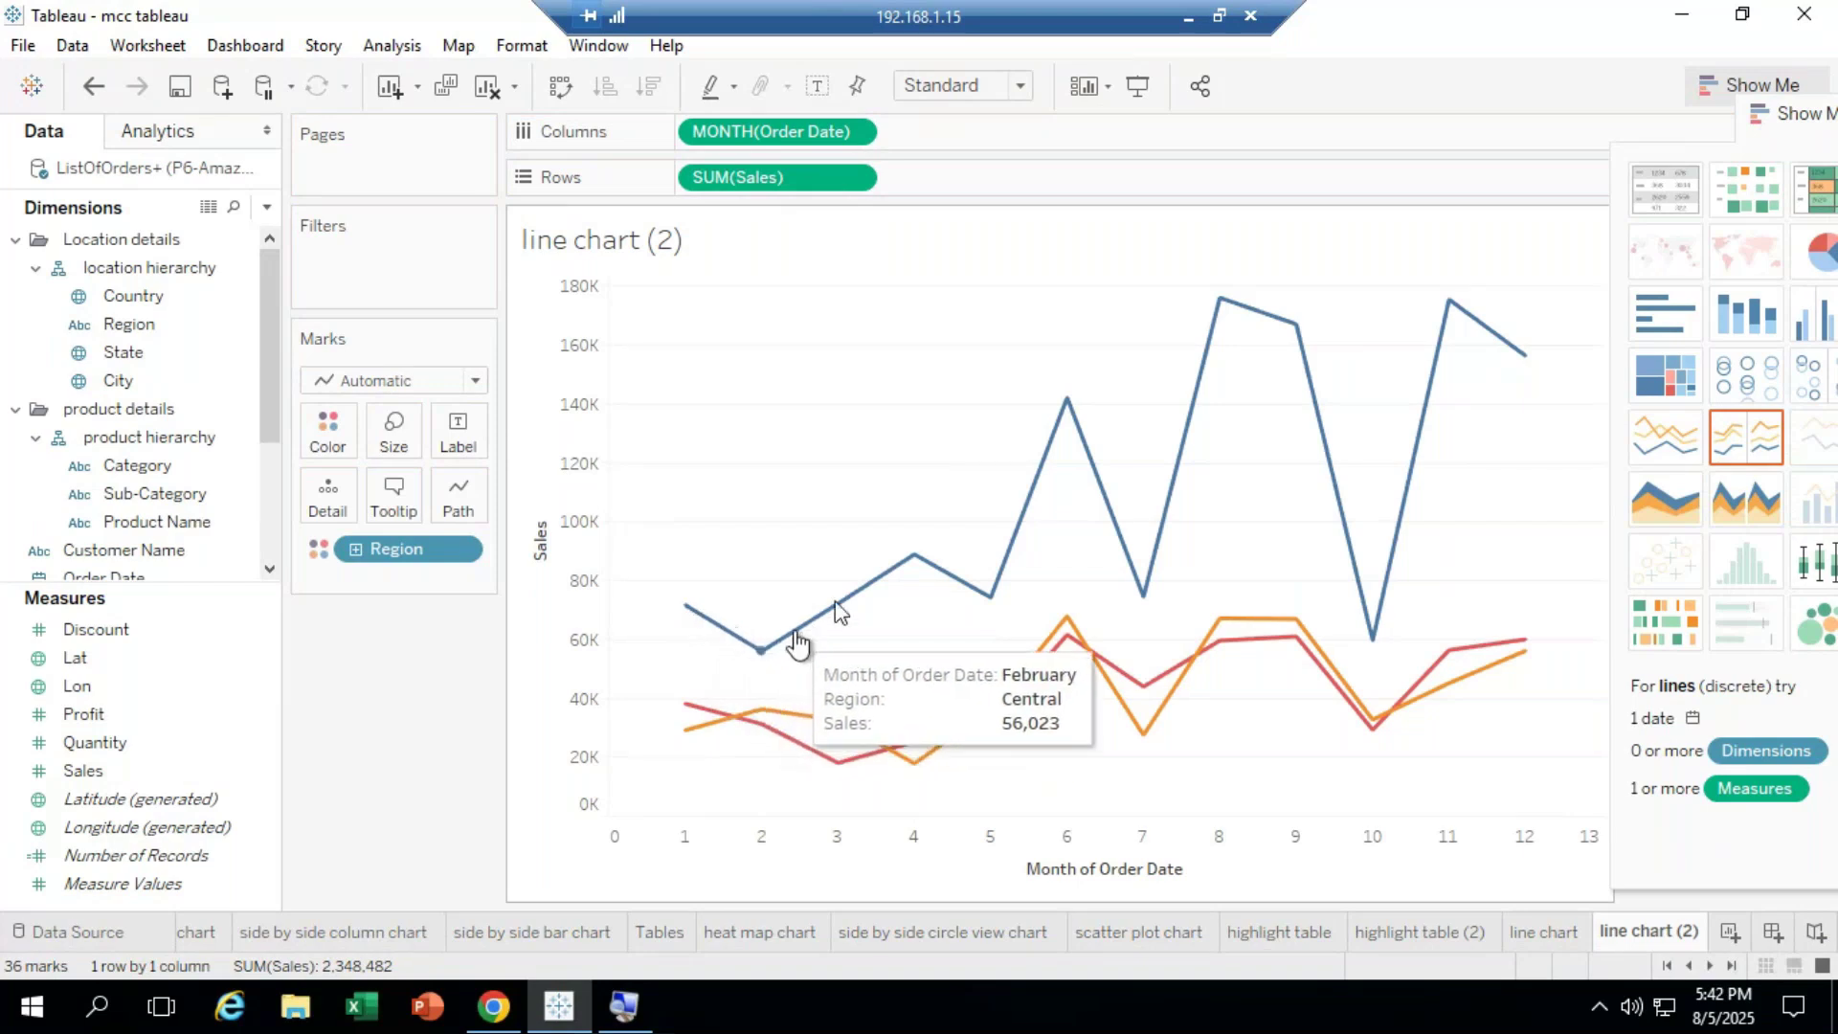
mouse_move(904, 576)
mouse_move(976, 585)
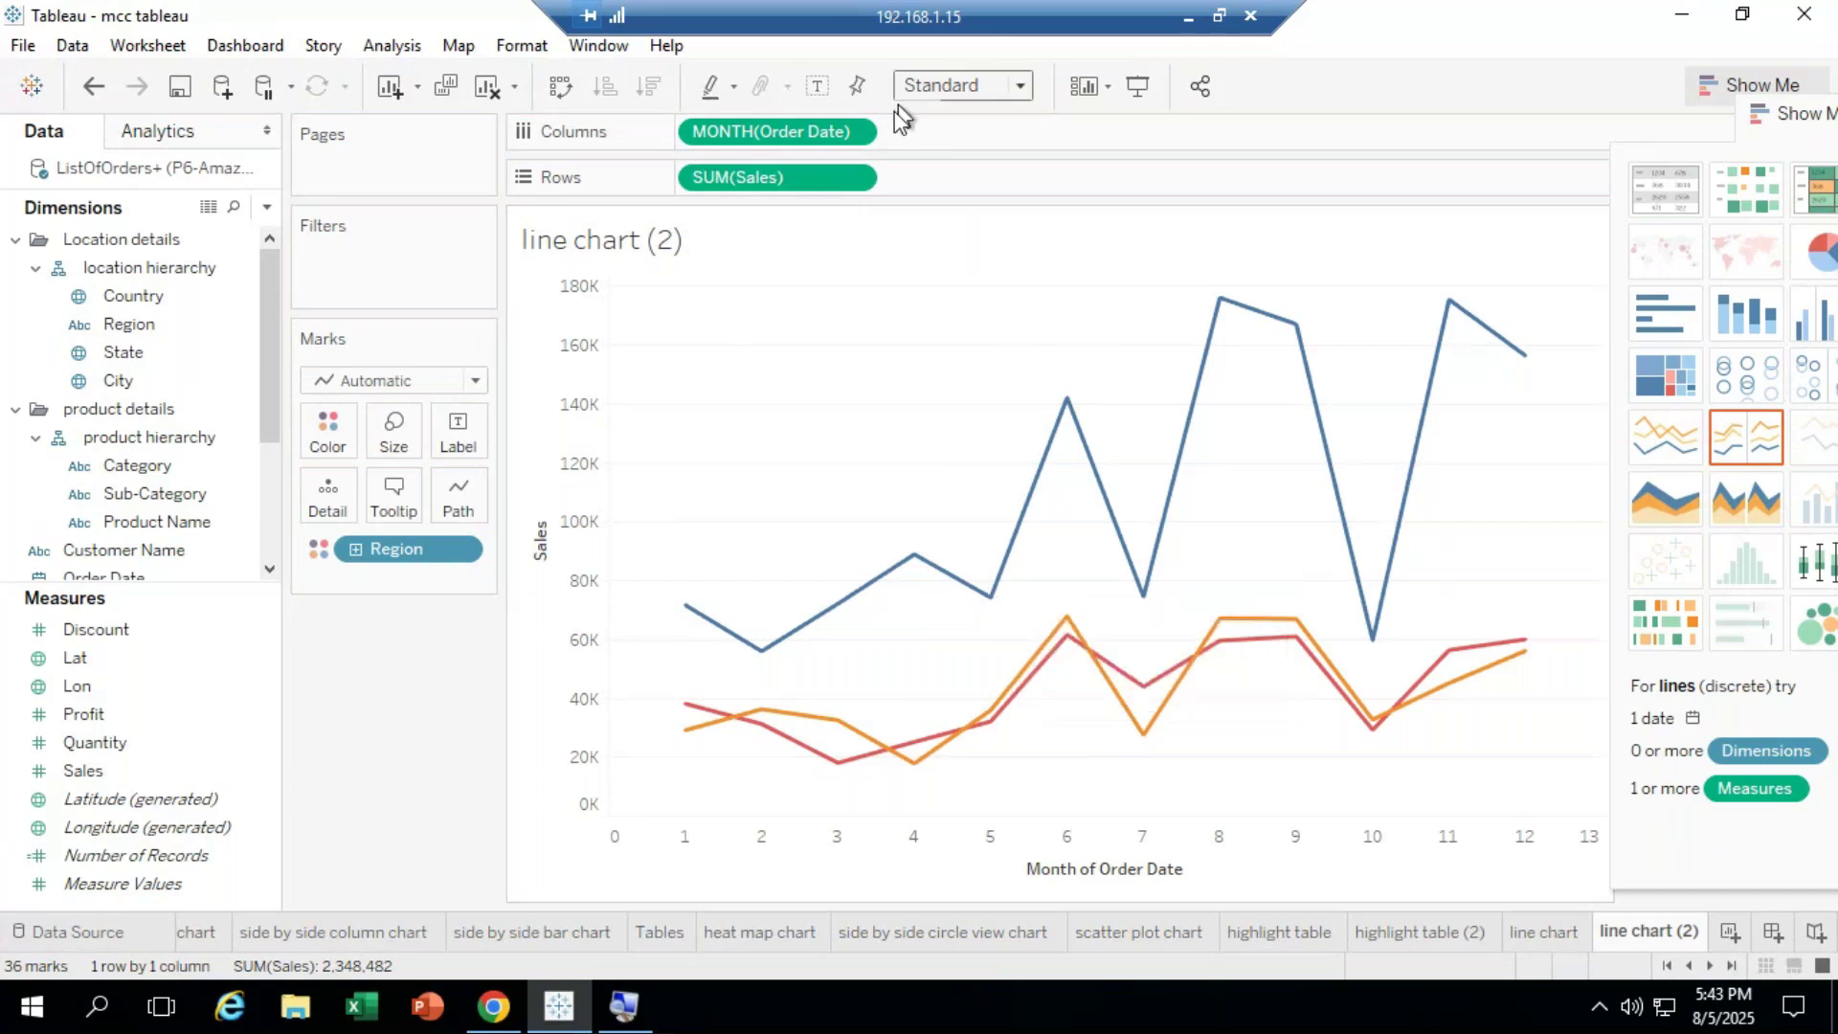
Step: Convert the month of Order Date to discrete and switch it to the discrete Year and Quarter levels
click(855, 134)
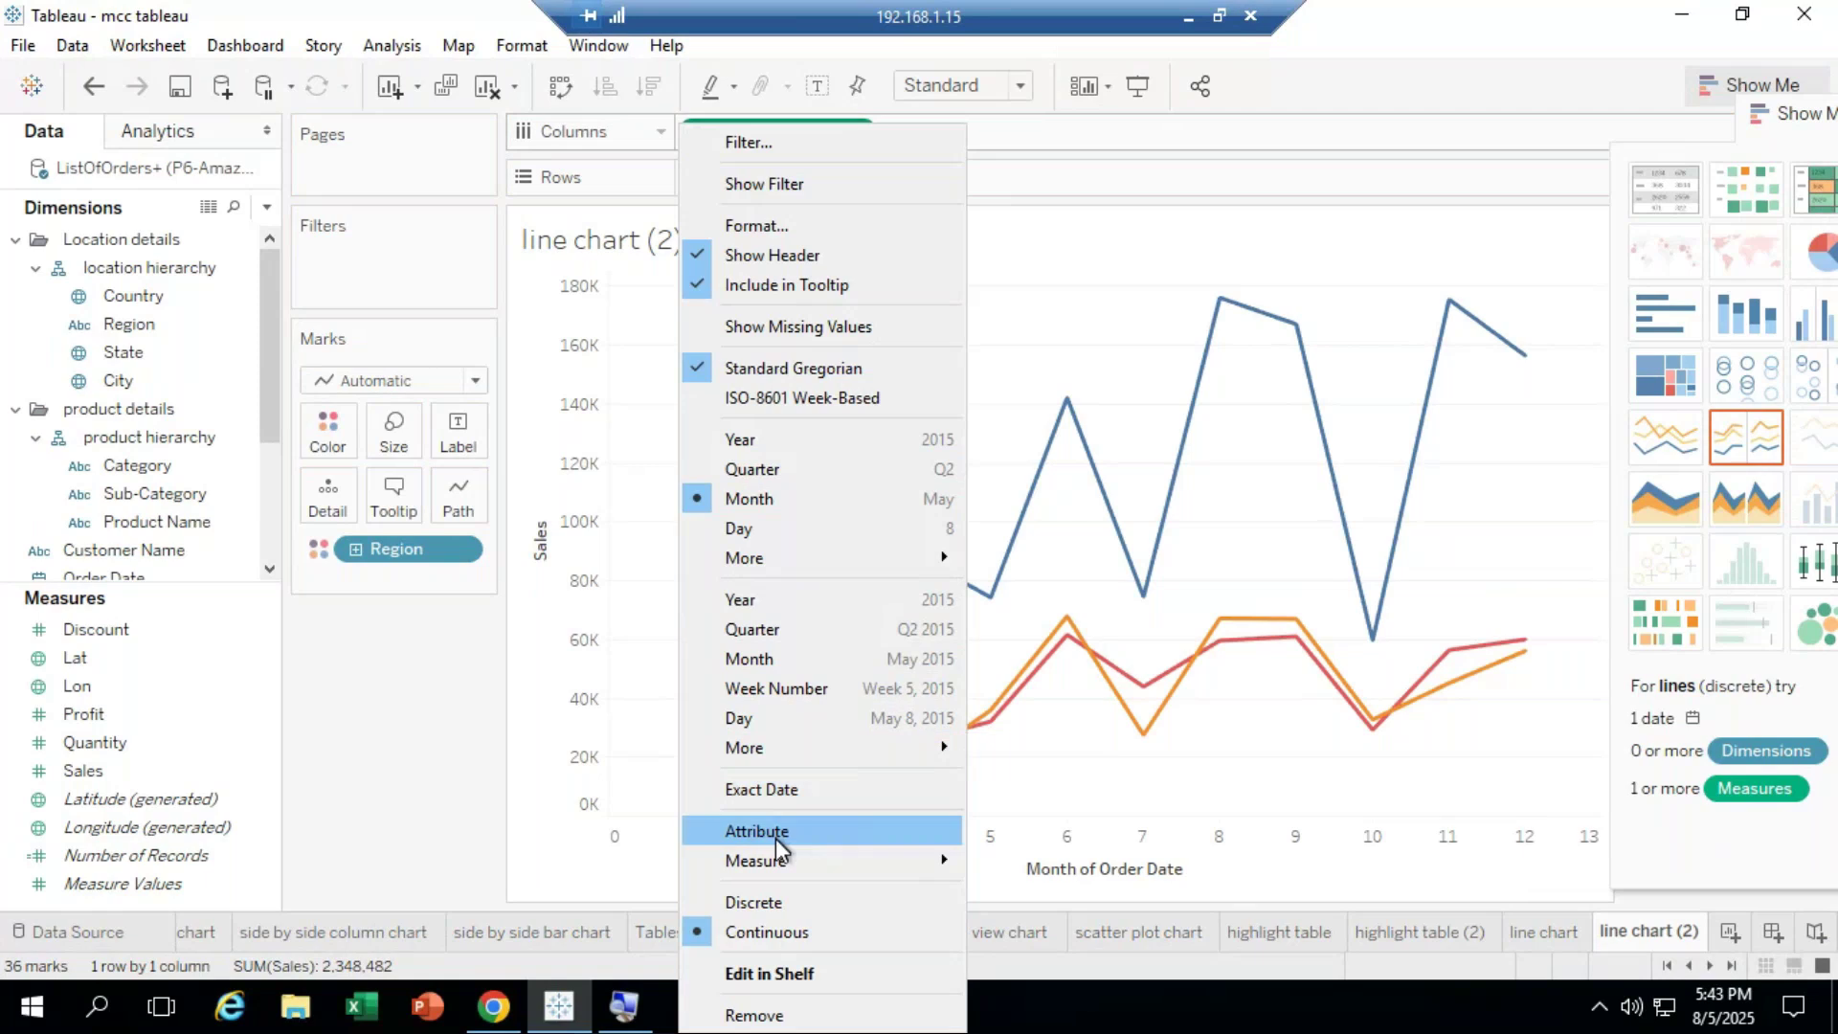
click(752, 901)
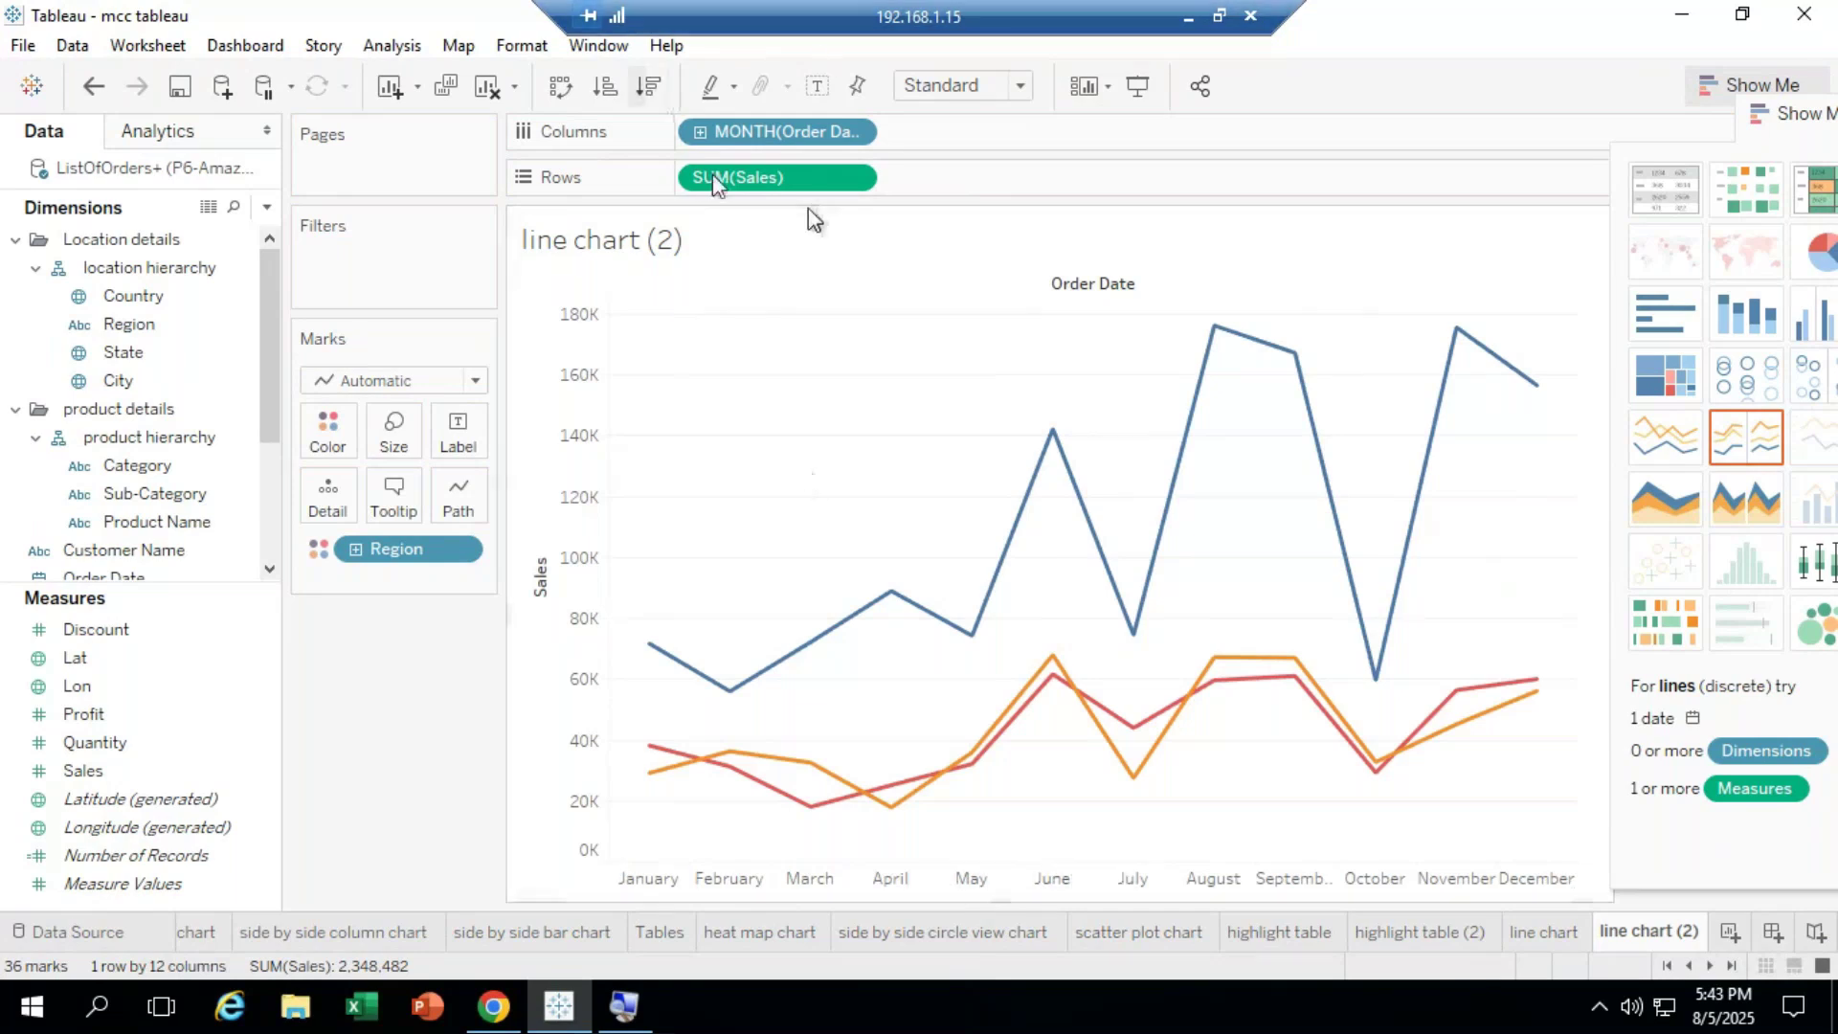
click(861, 131)
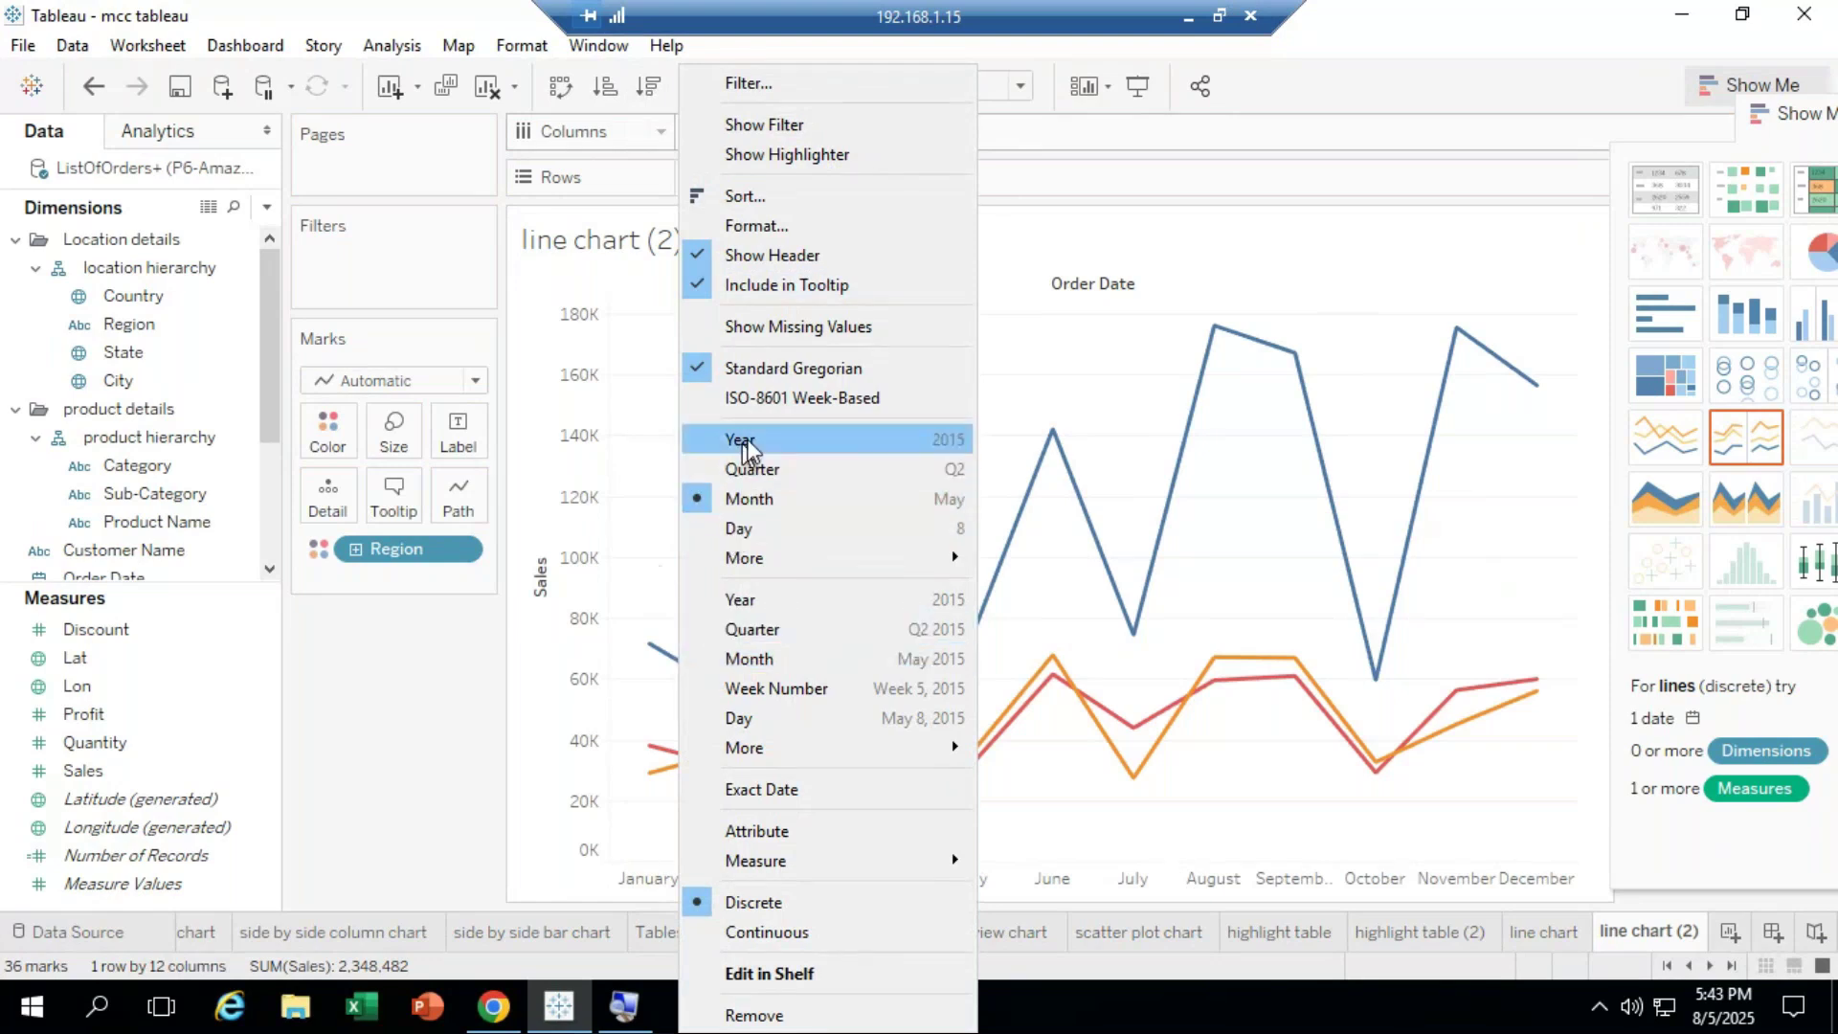
key(Escape)
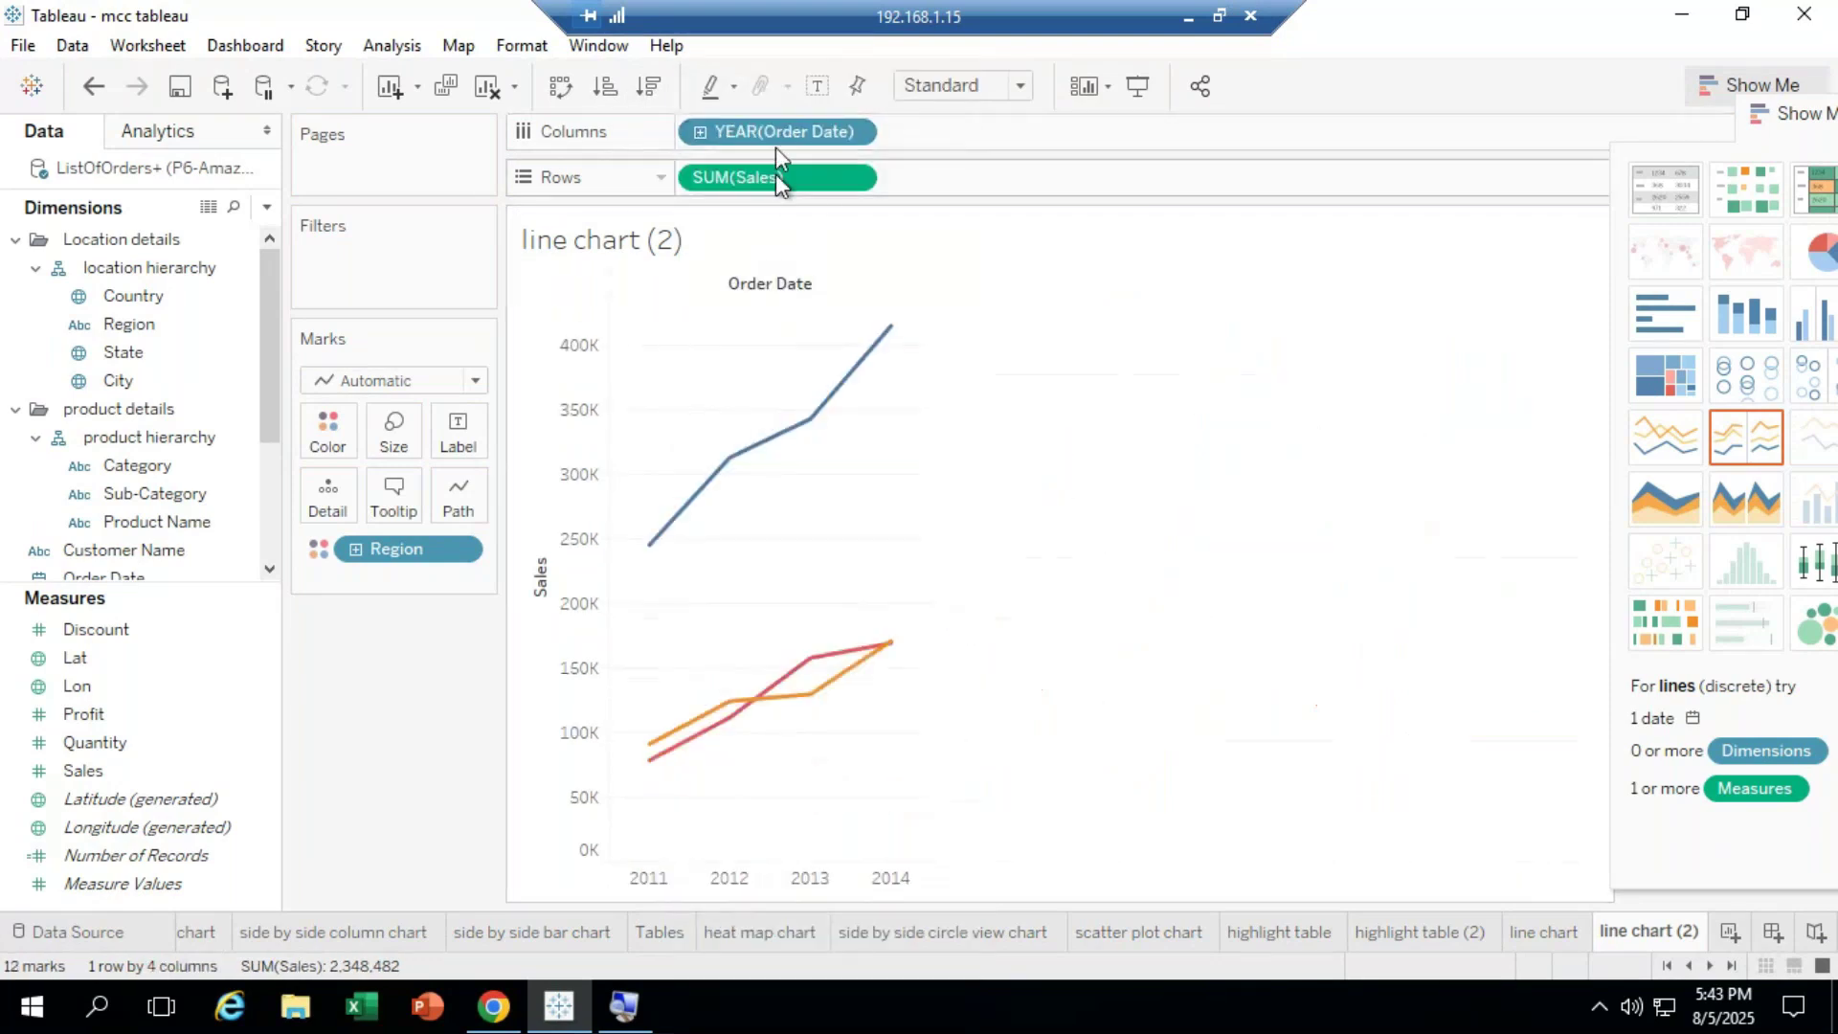
click(843, 134)
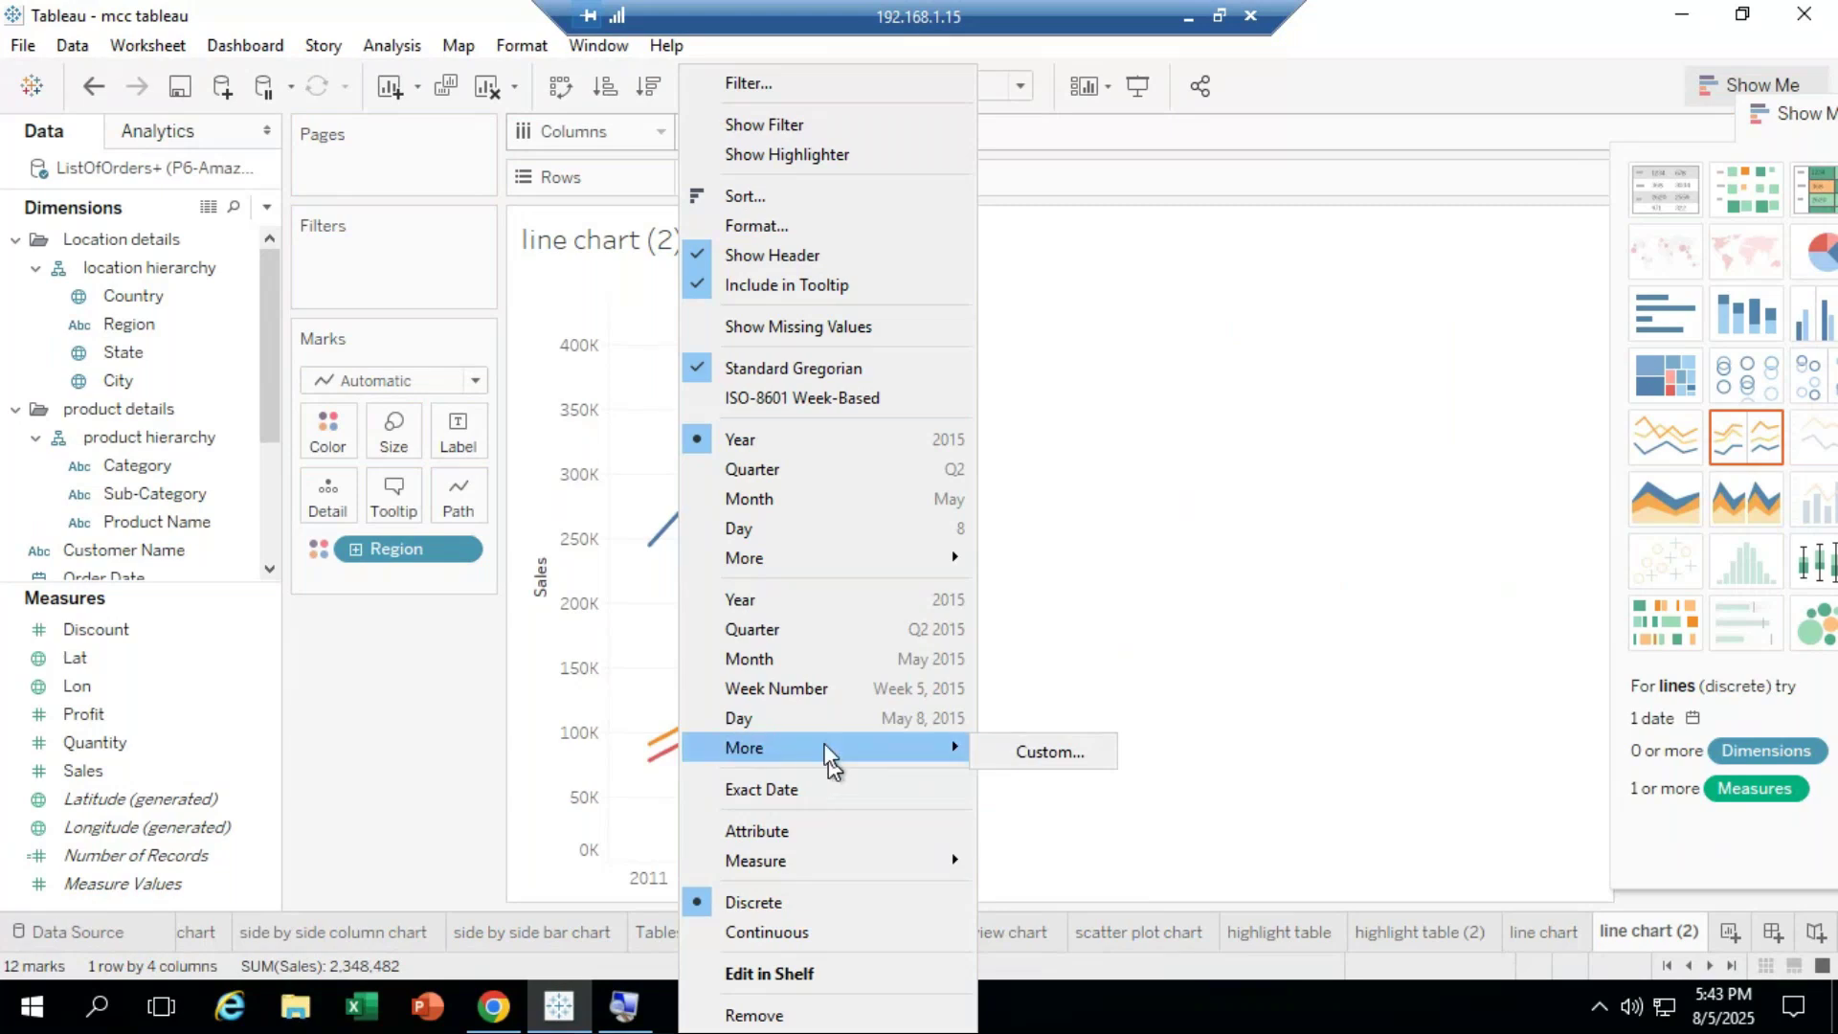
click(766, 469)
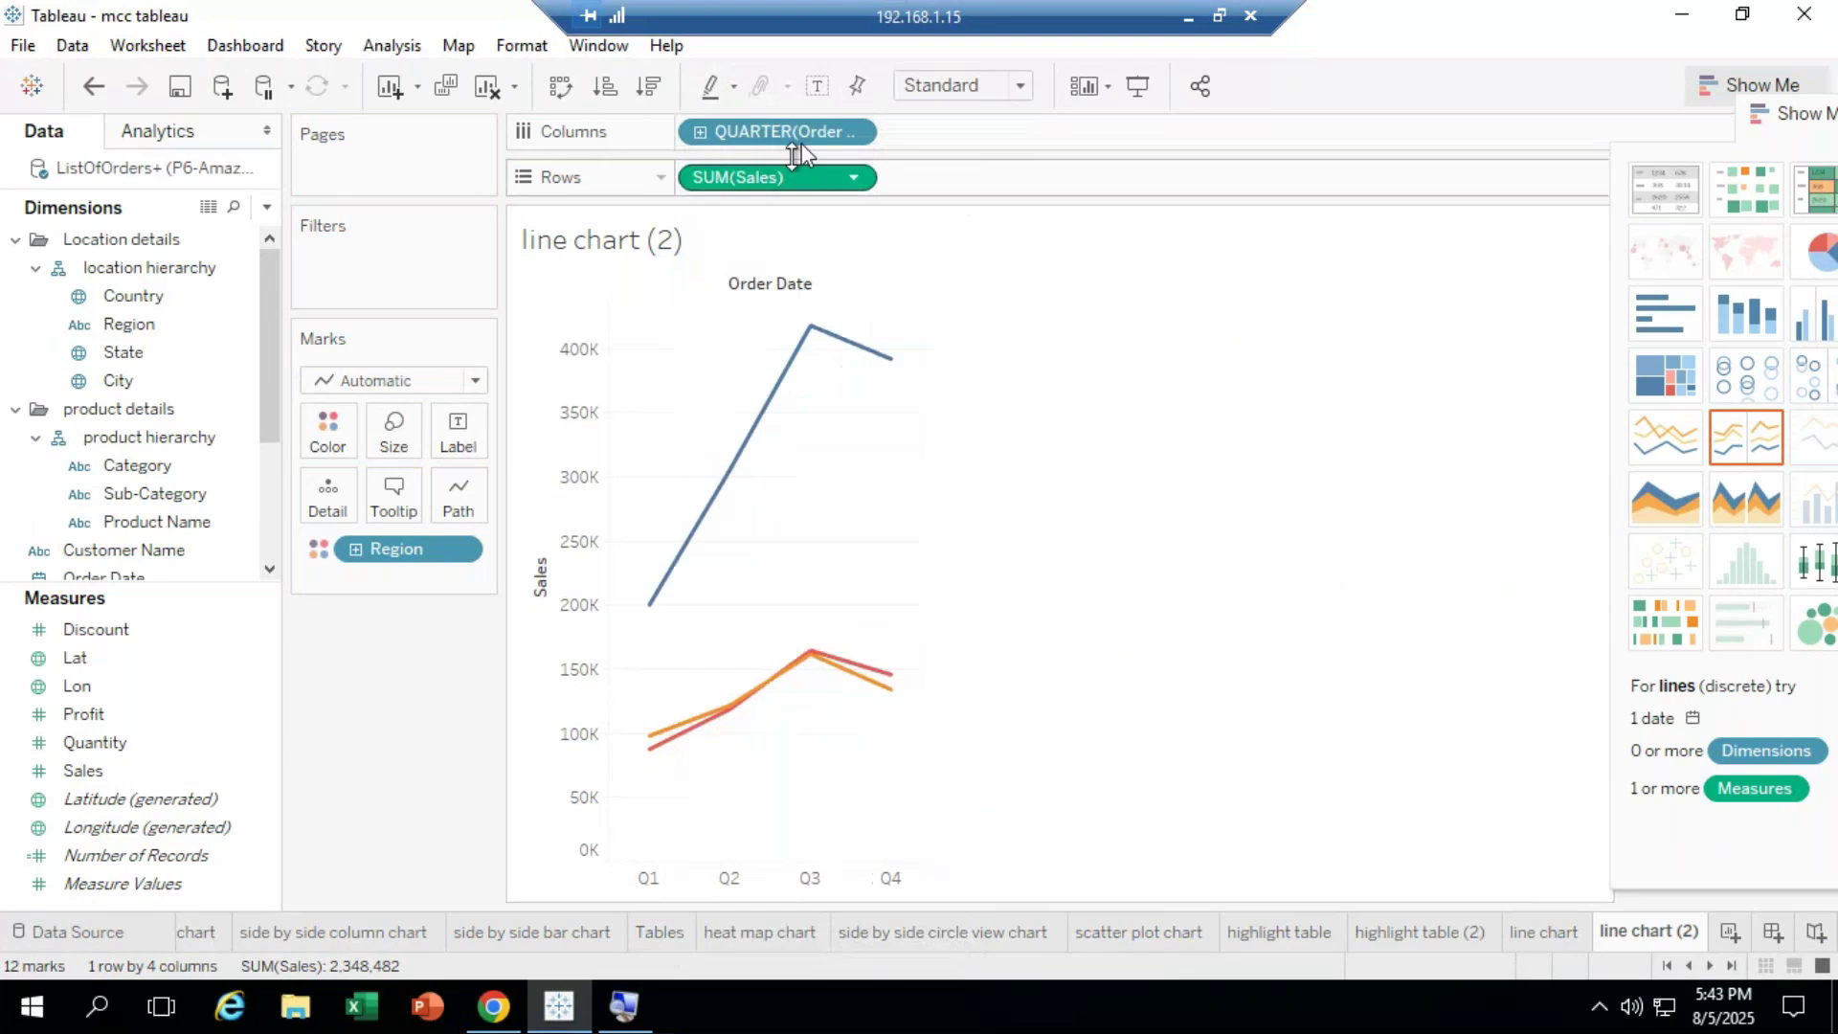
Step: Expand the Order Date quarters to months and days, and collapse the day level again
click(700, 132)
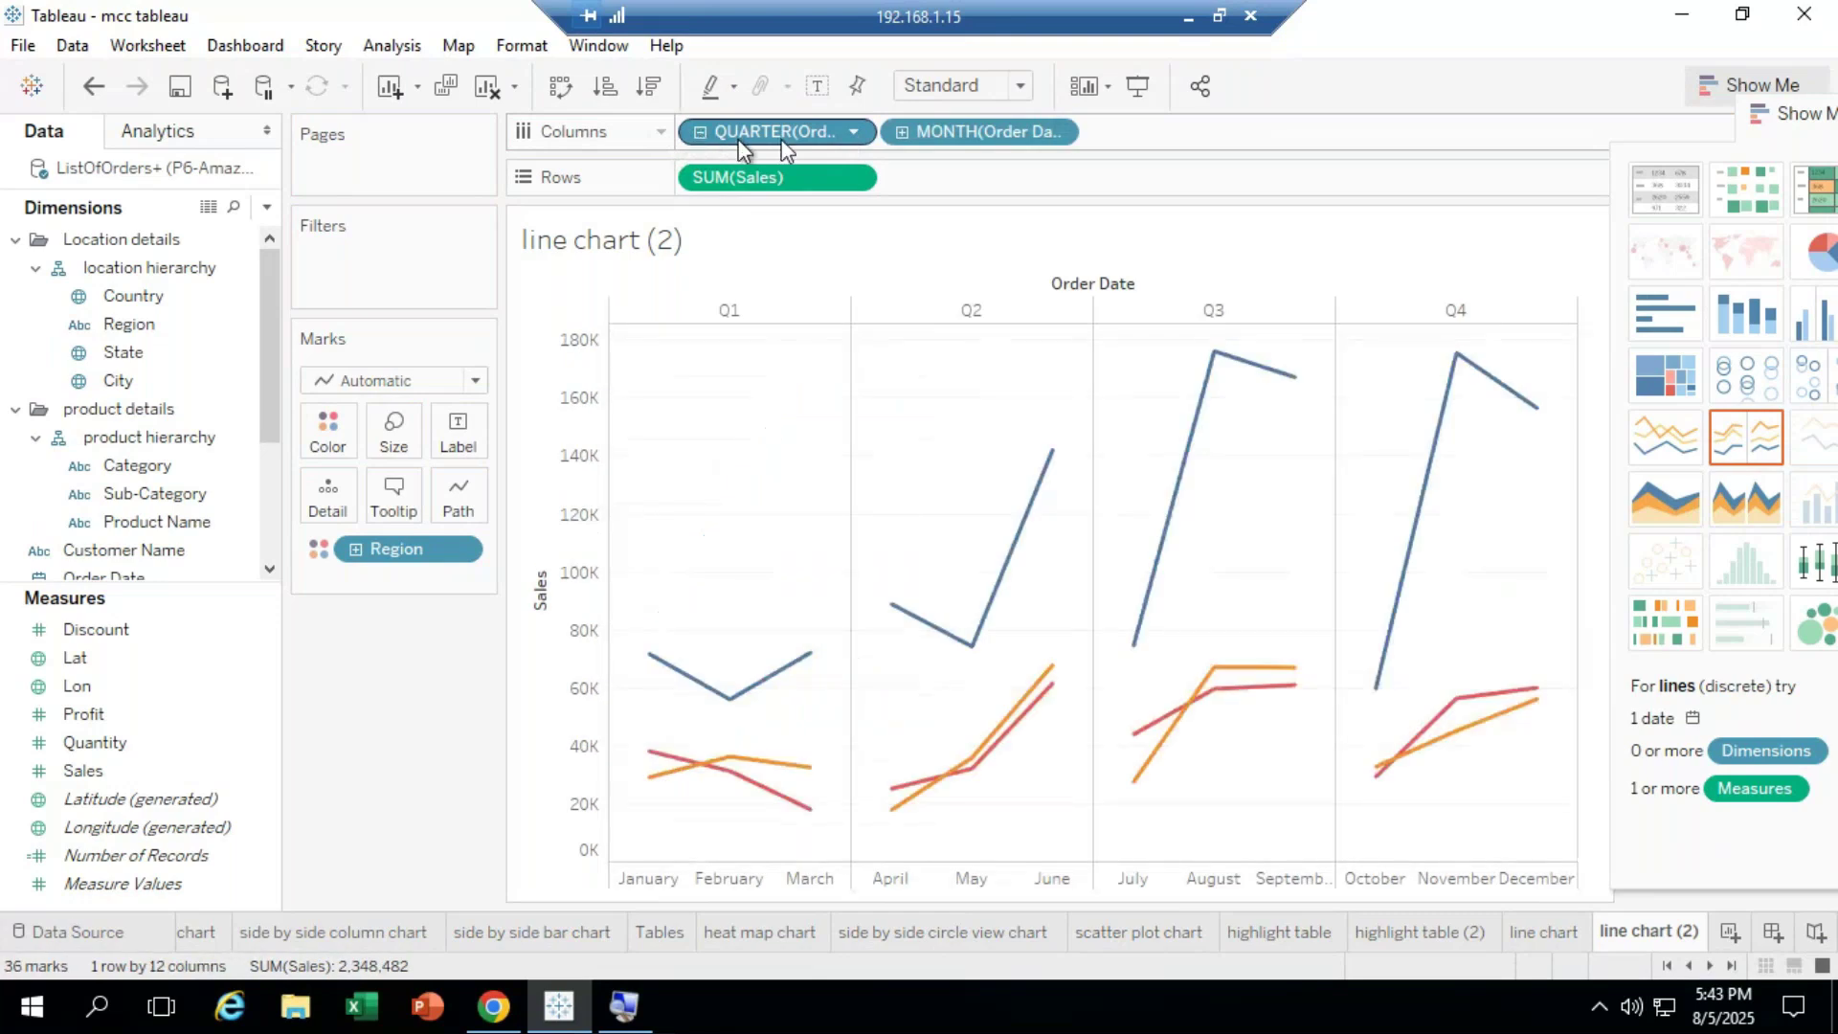
click(901, 133)
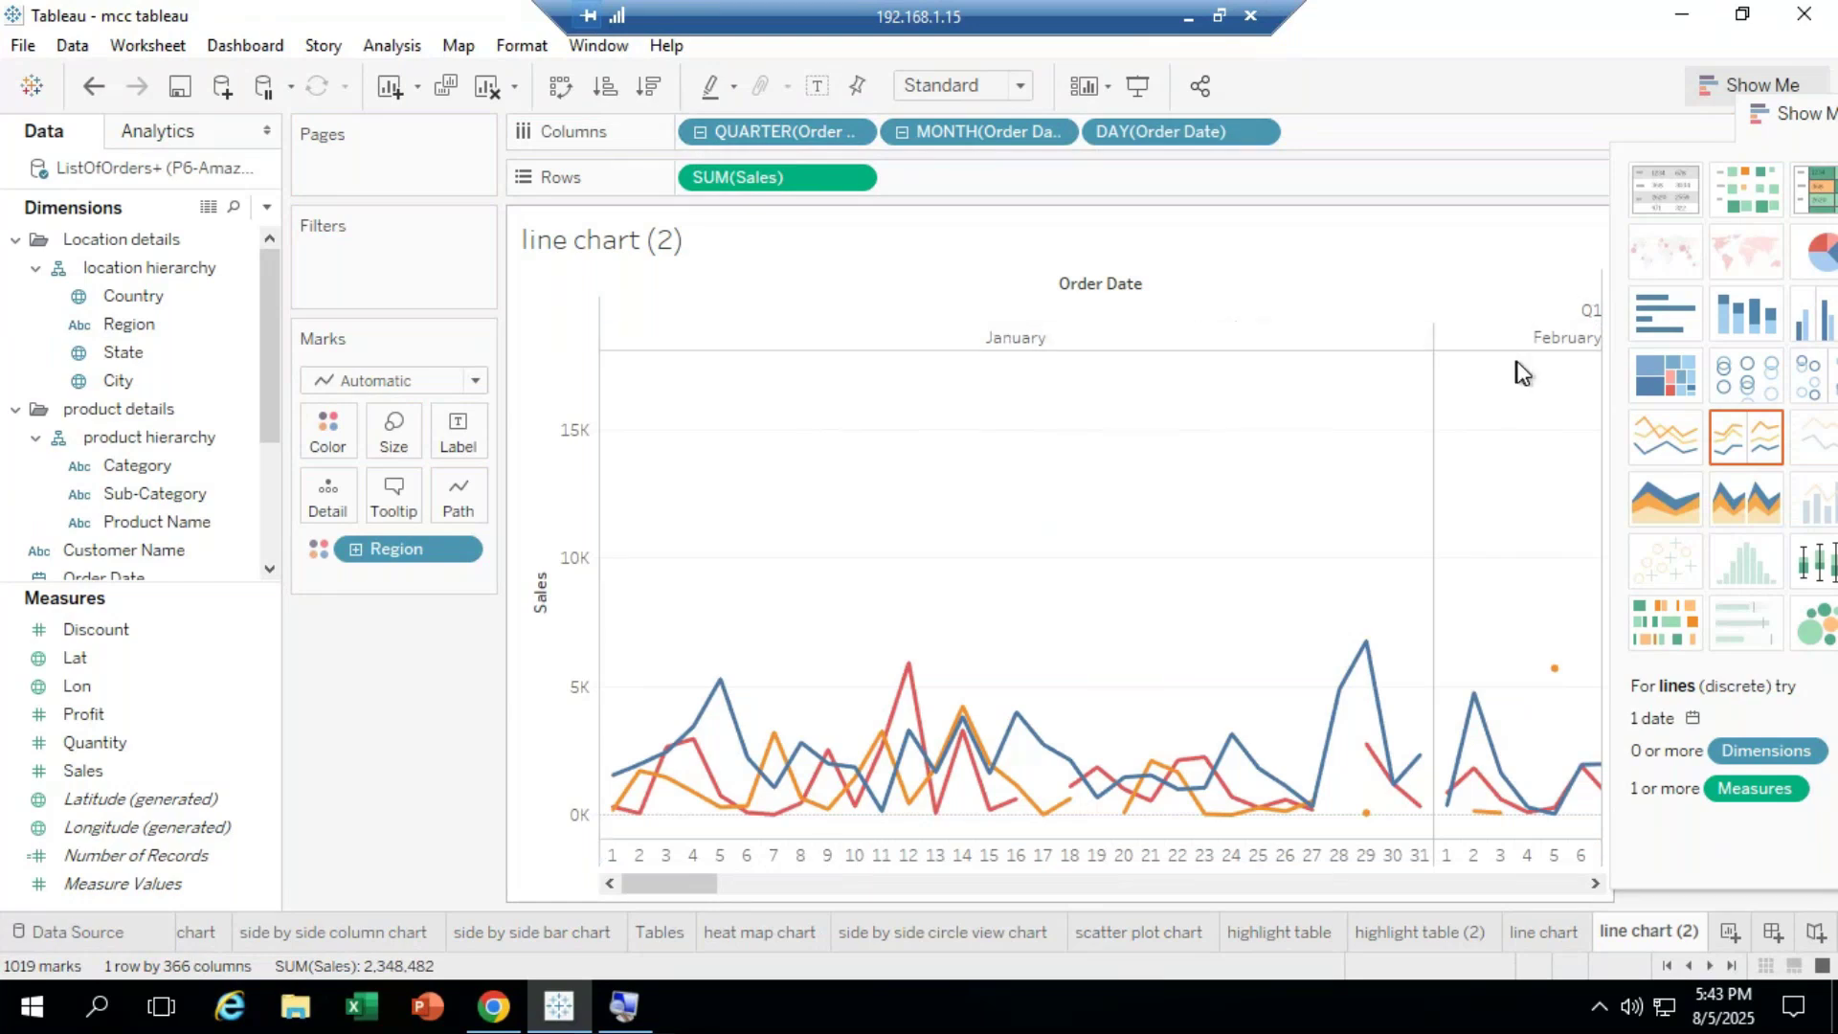
click(900, 133)
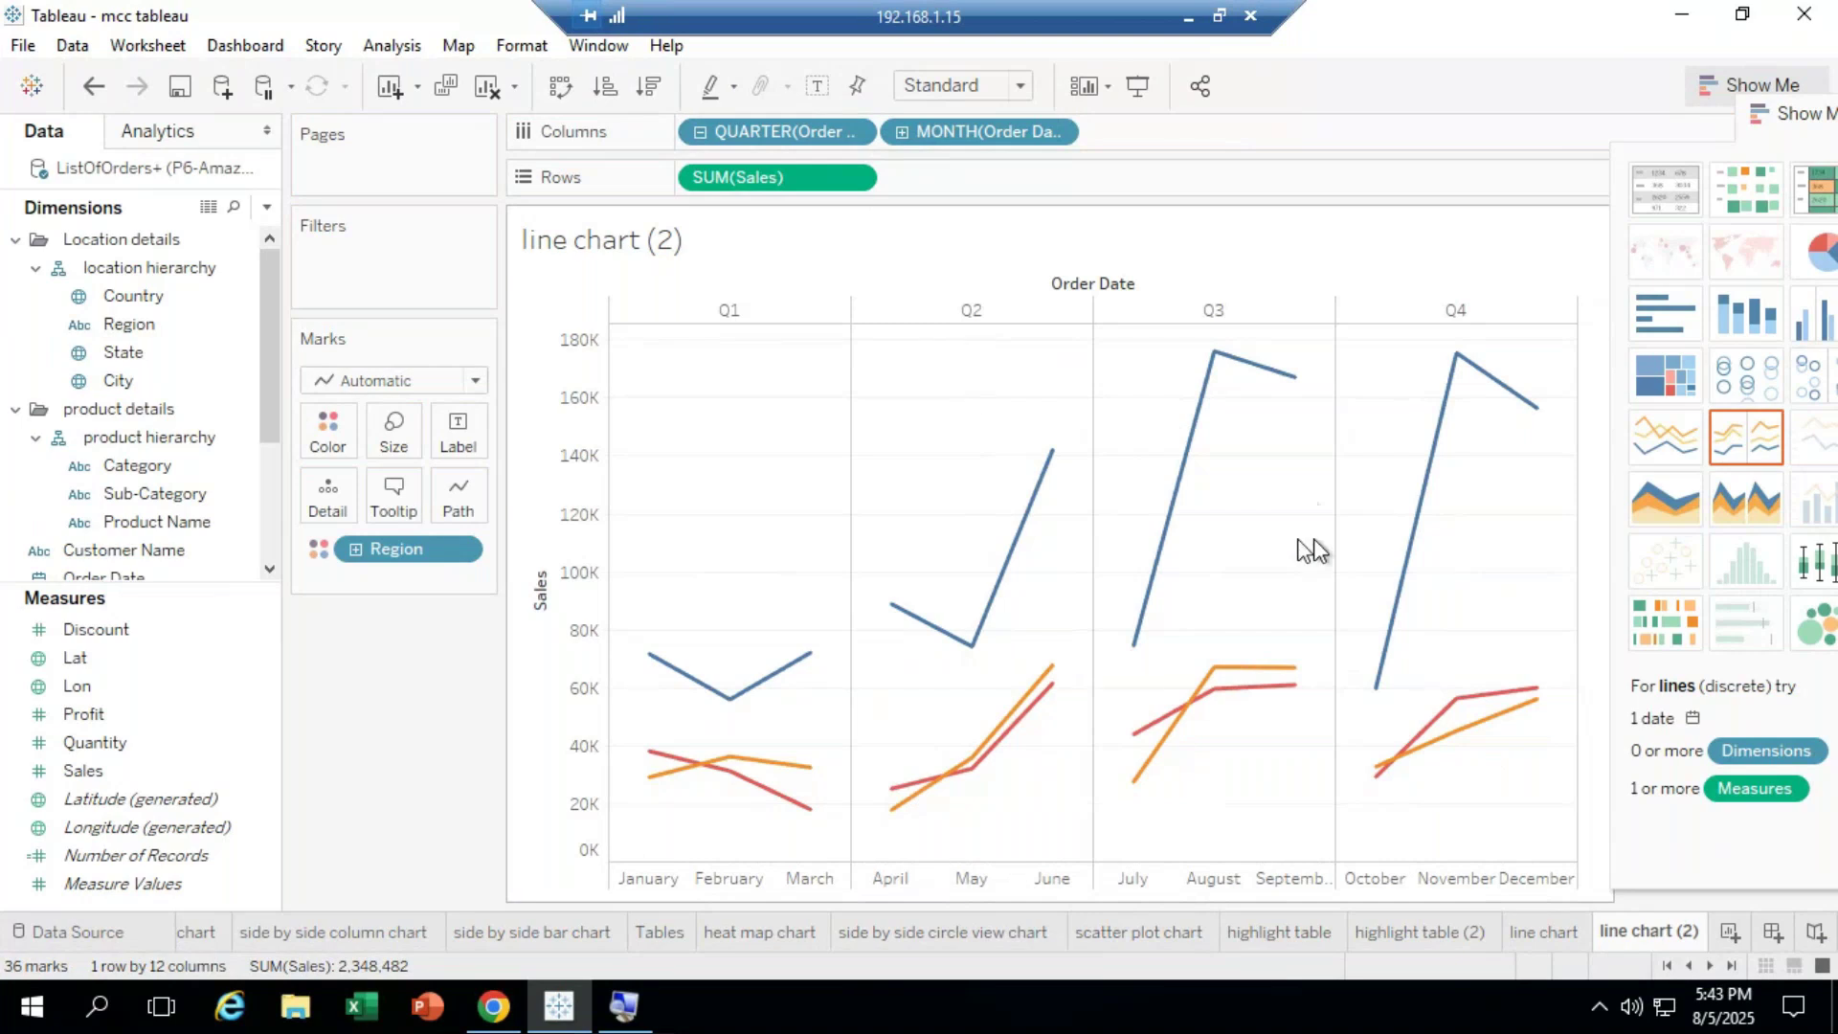
click(854, 132)
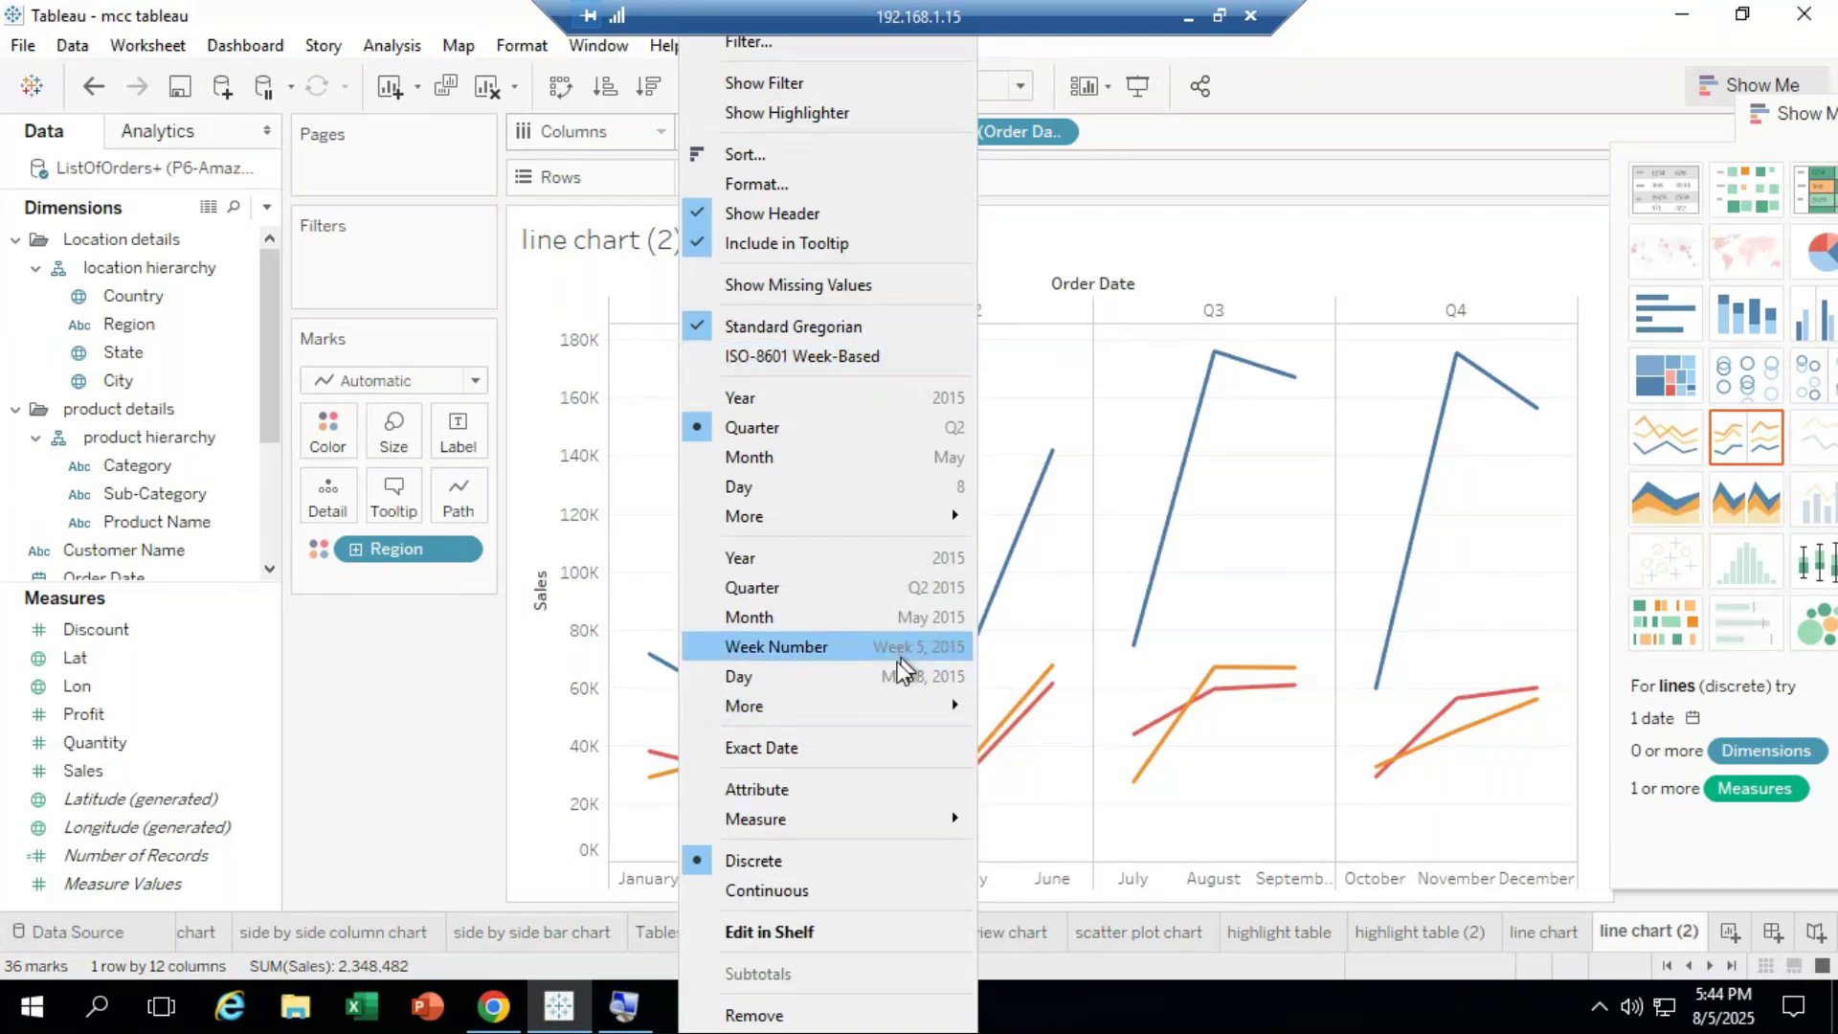
click(1566, 489)
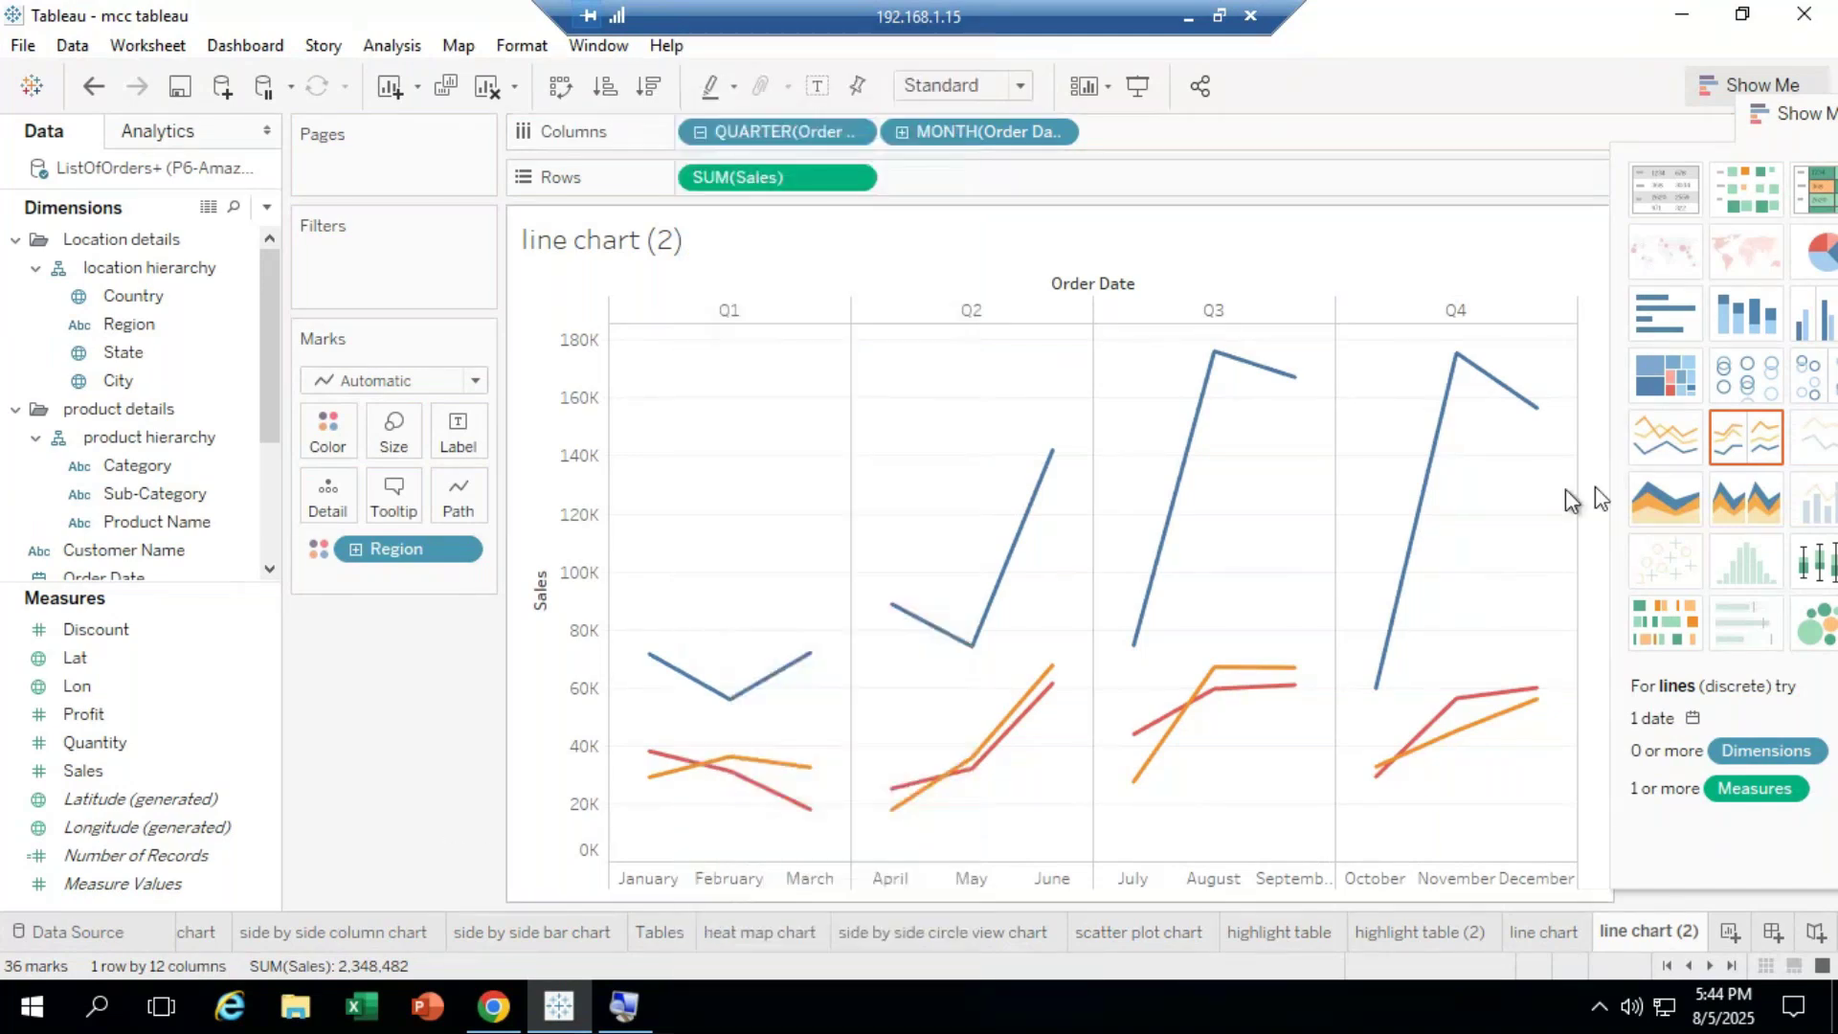
Step: Compare the discrete and continuous area and line charts for Sales by Region, ending with the discrete area chart
click(1771, 517)
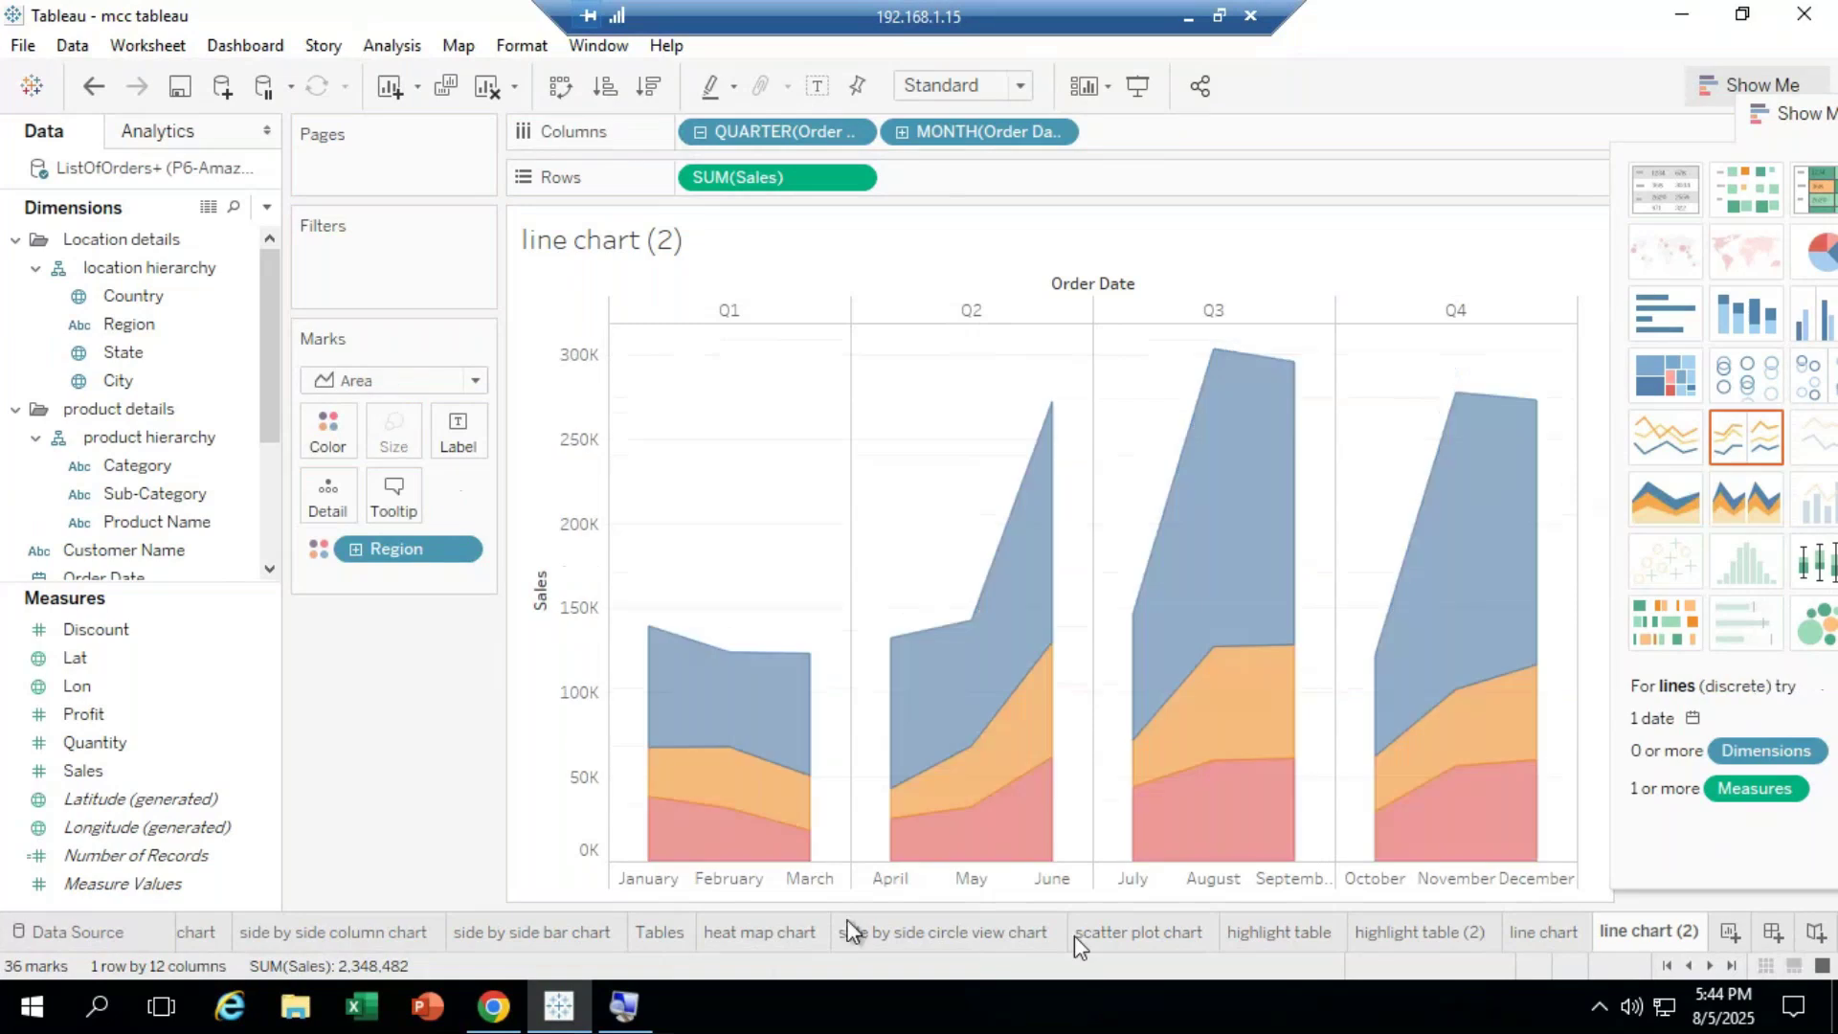
click(1668, 498)
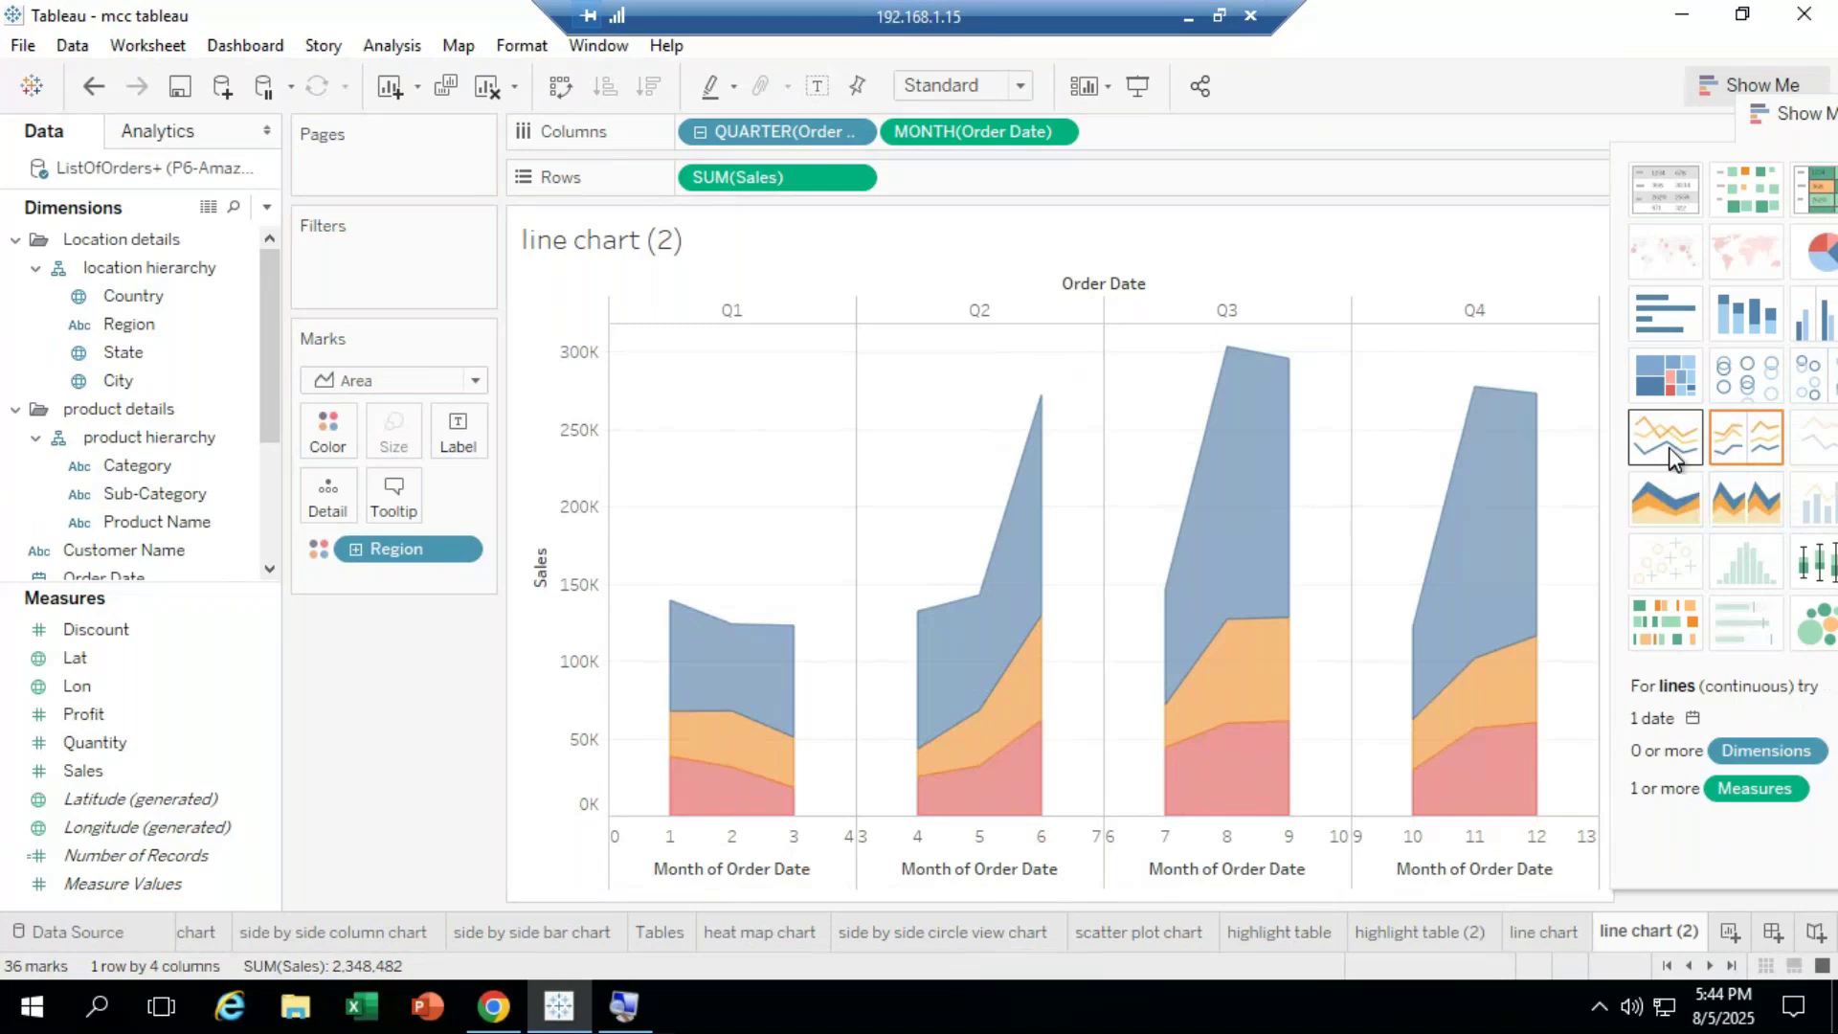
click(1673, 458)
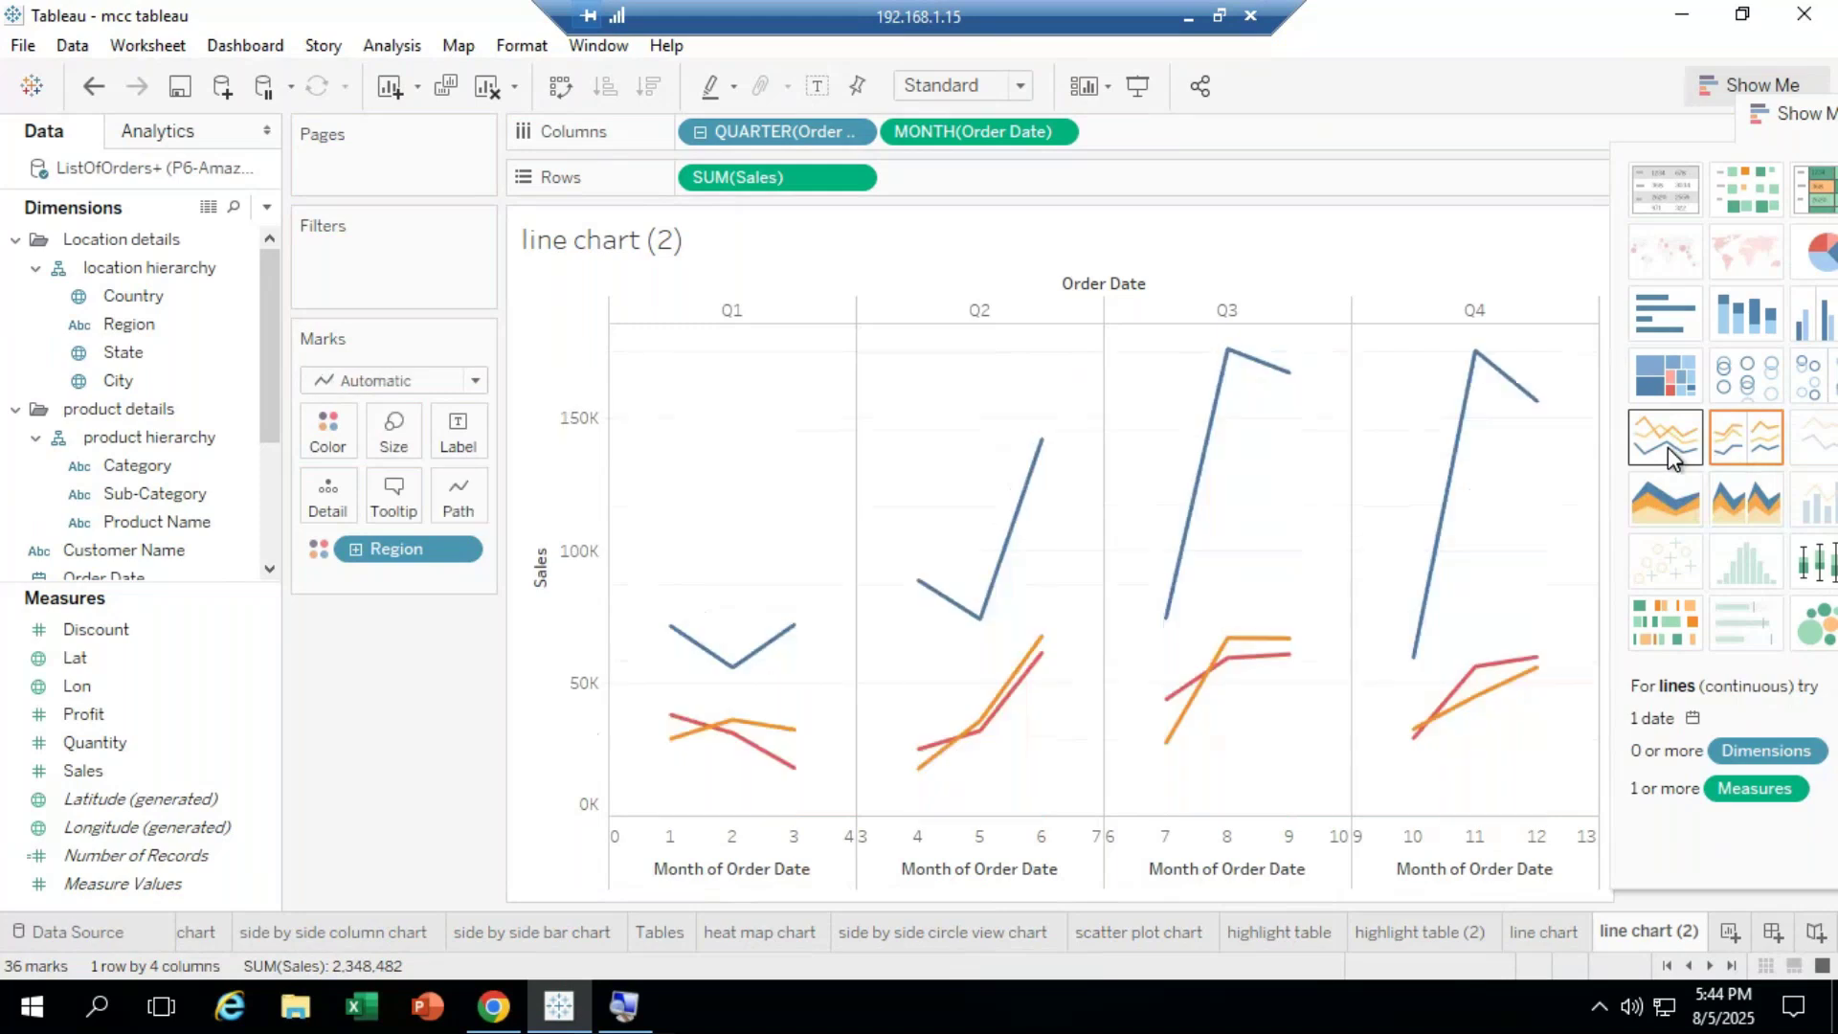
click(1735, 452)
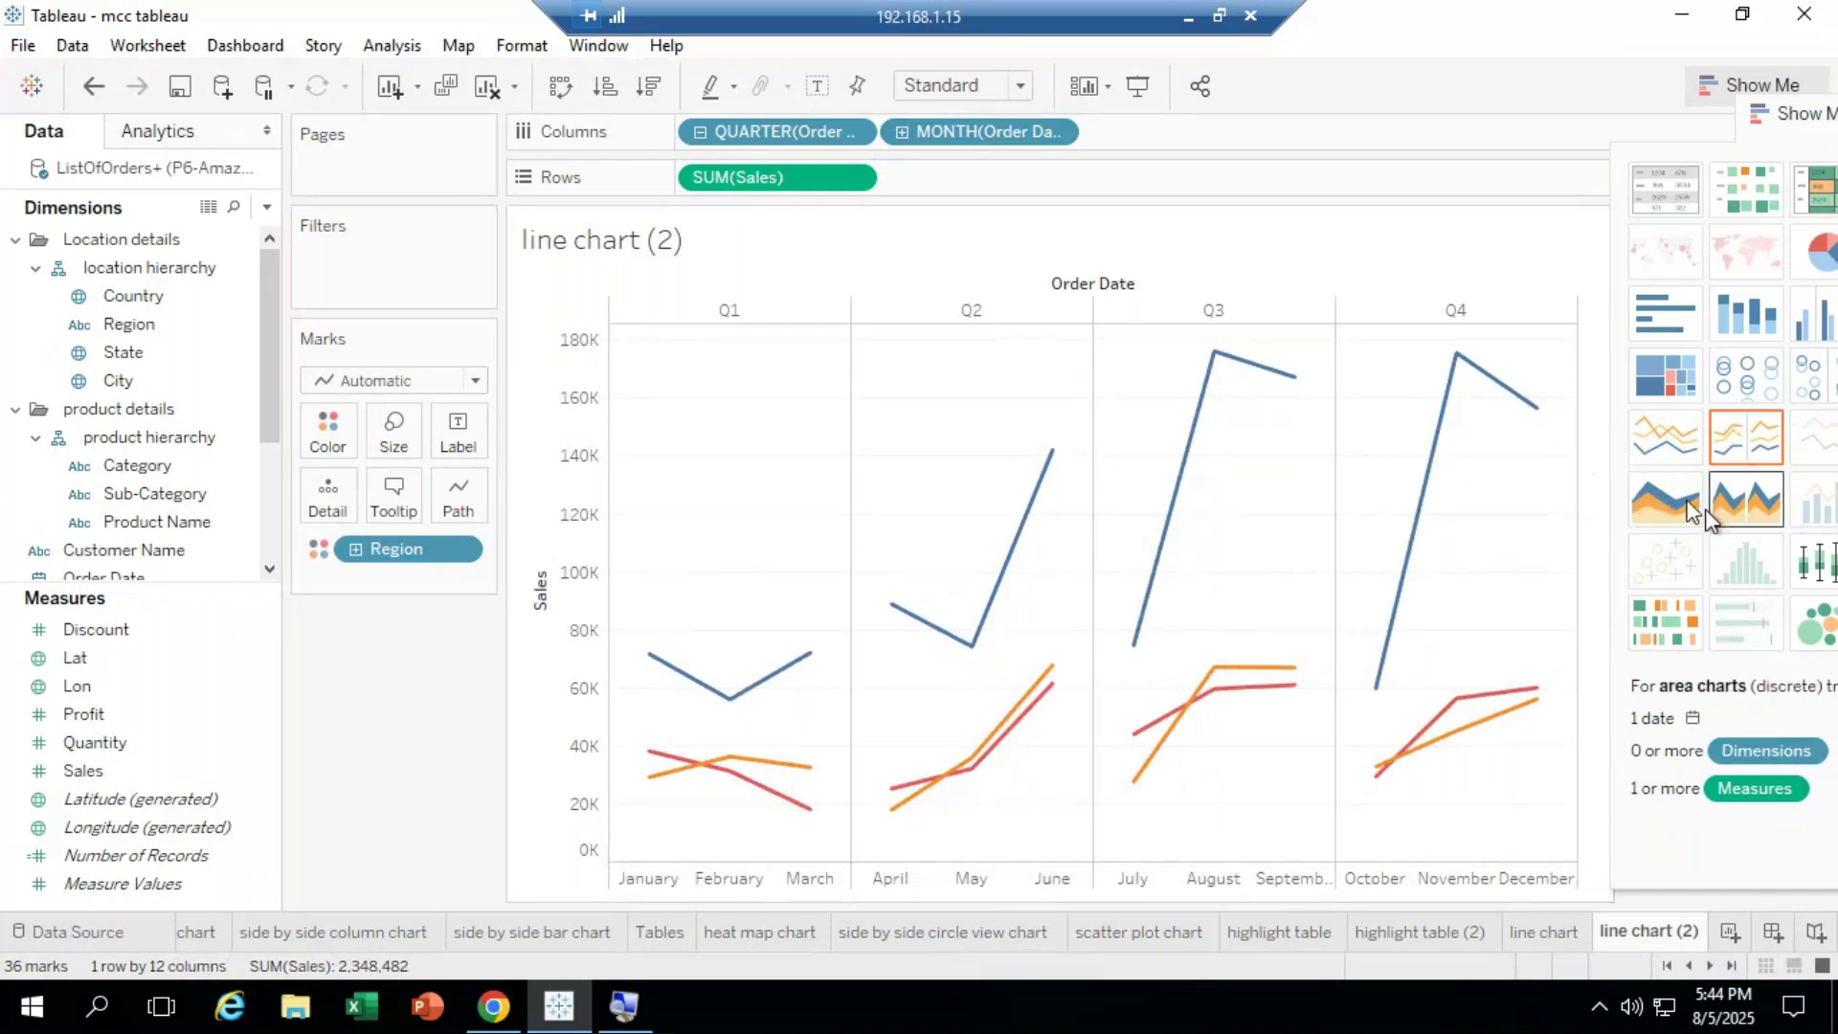
click(1646, 486)
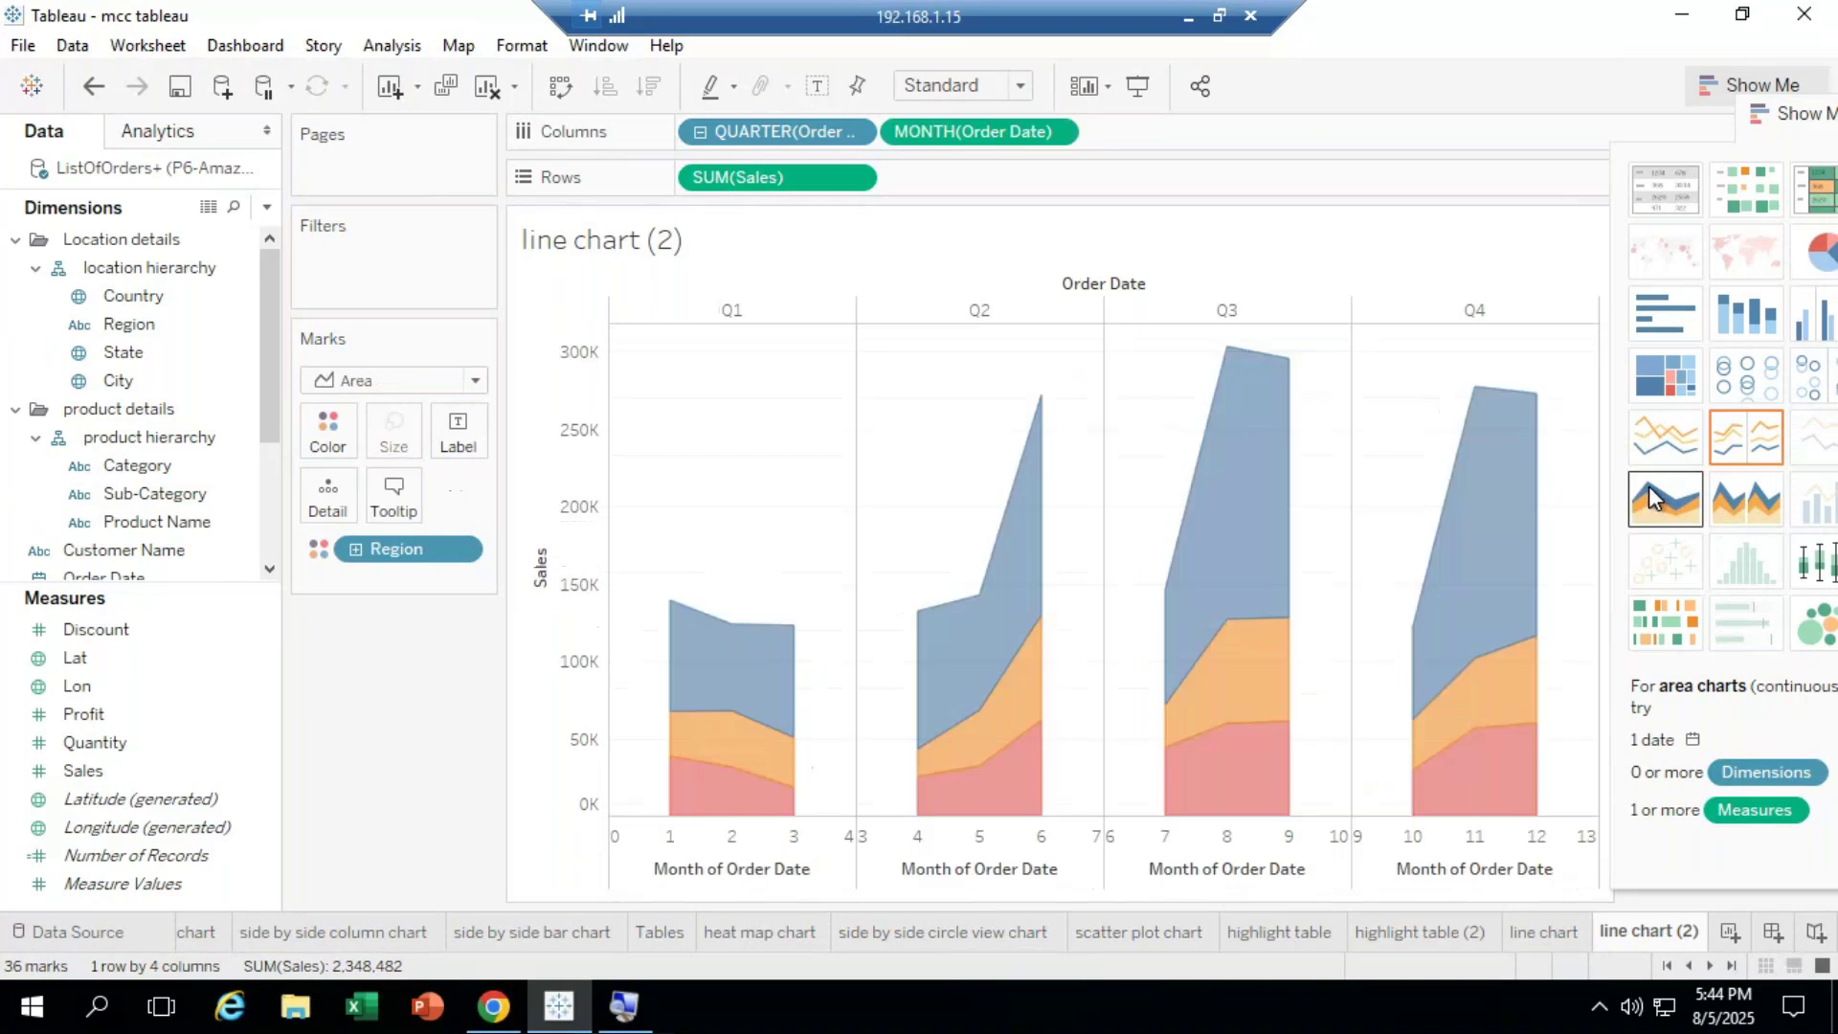
click(1733, 509)
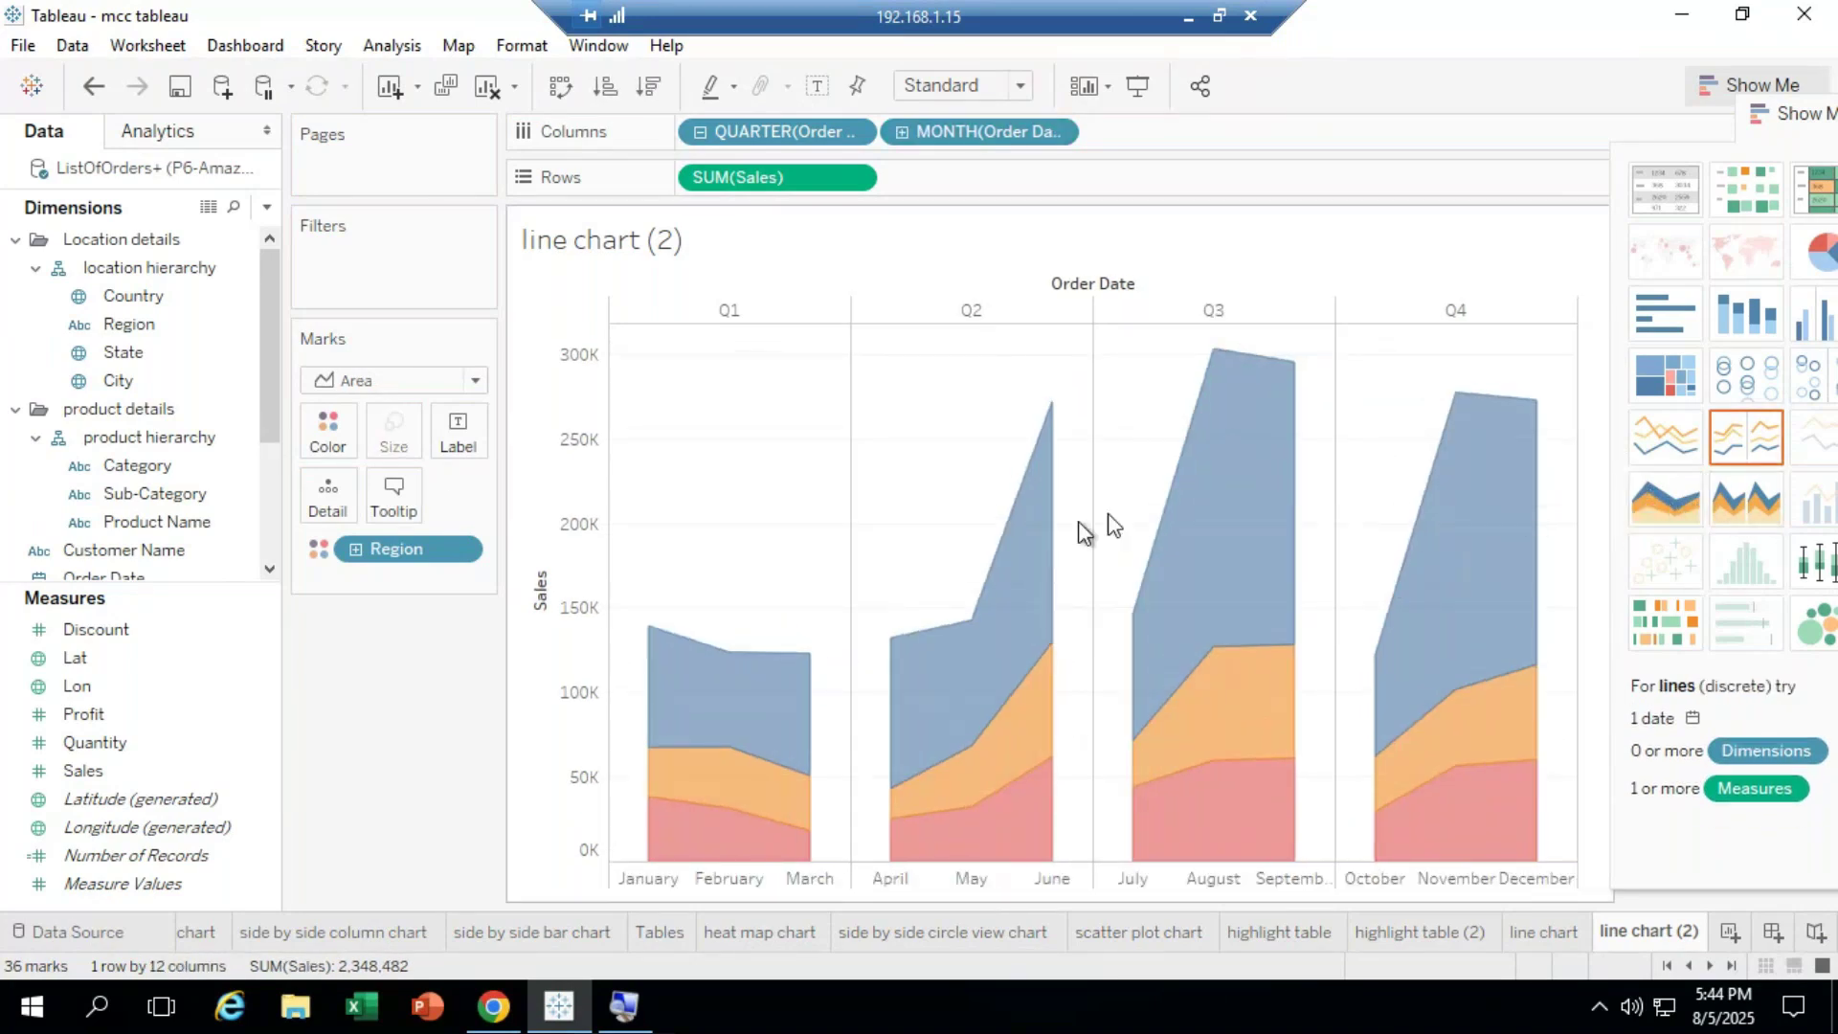
Step: Label the discrete area chart's marks with Region and Sales
mouse_move(1202, 517)
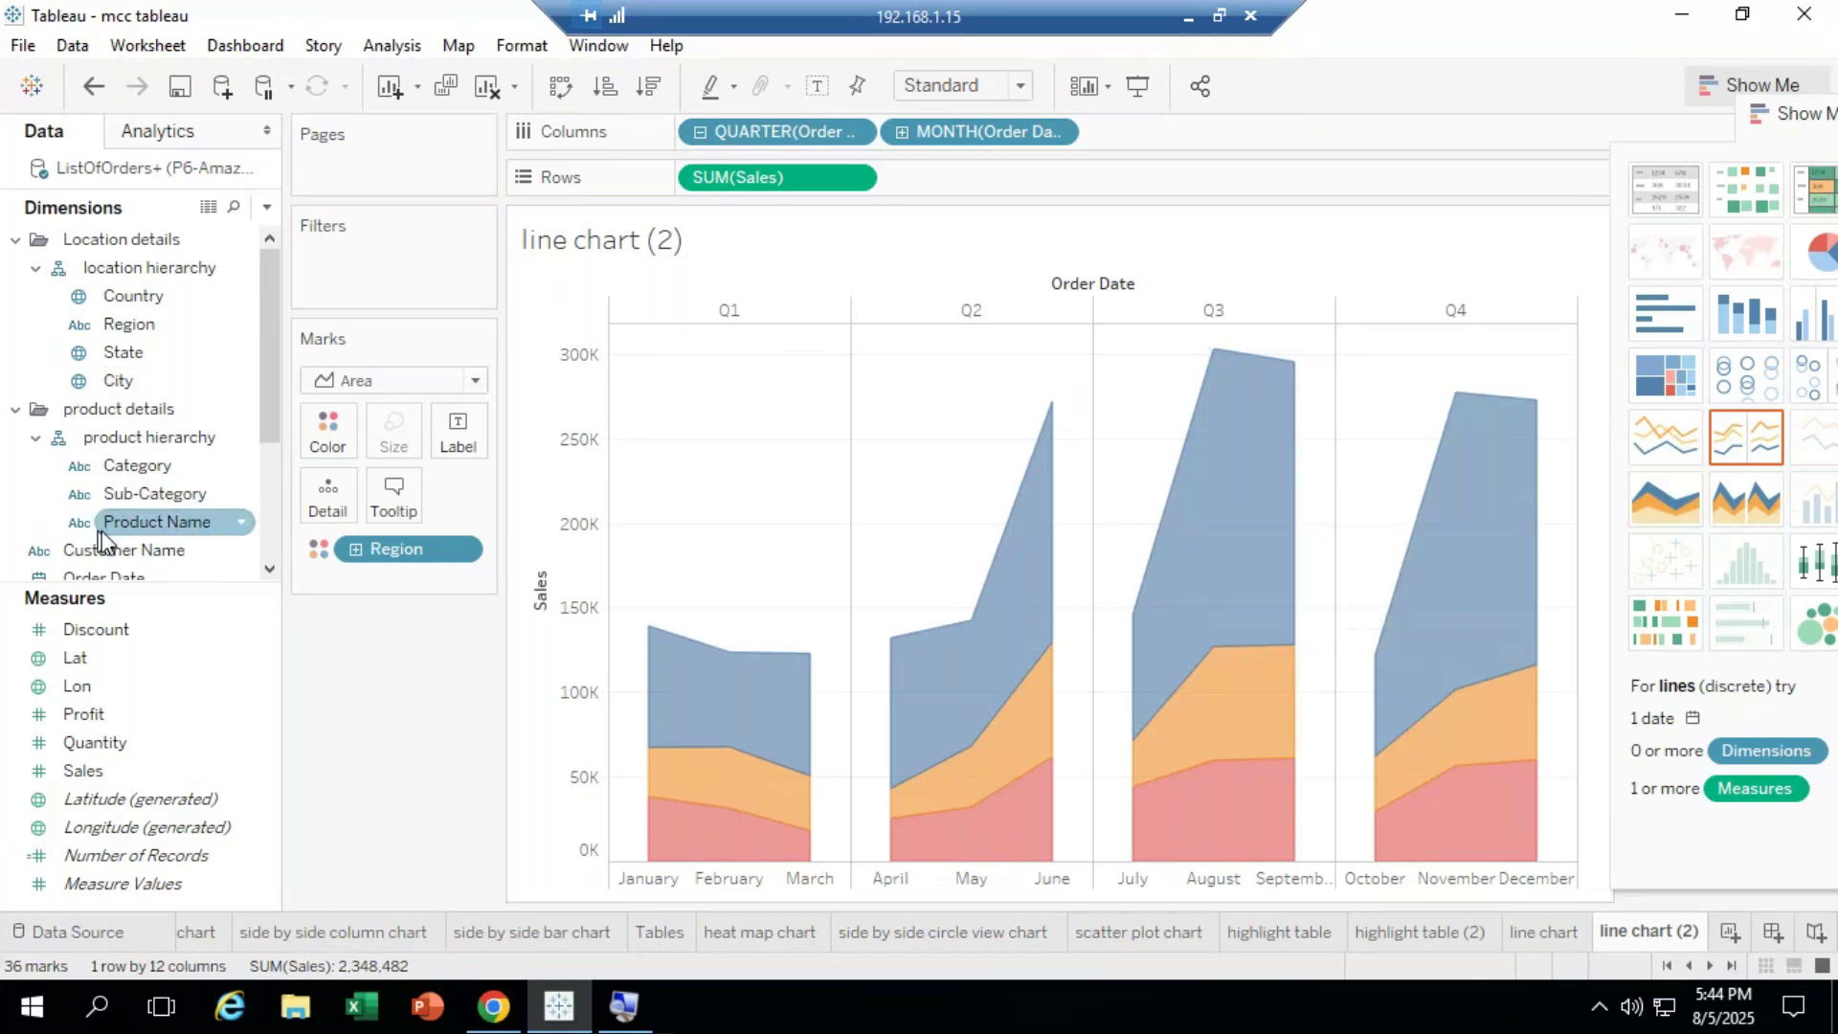
drag(135, 327, 458, 450)
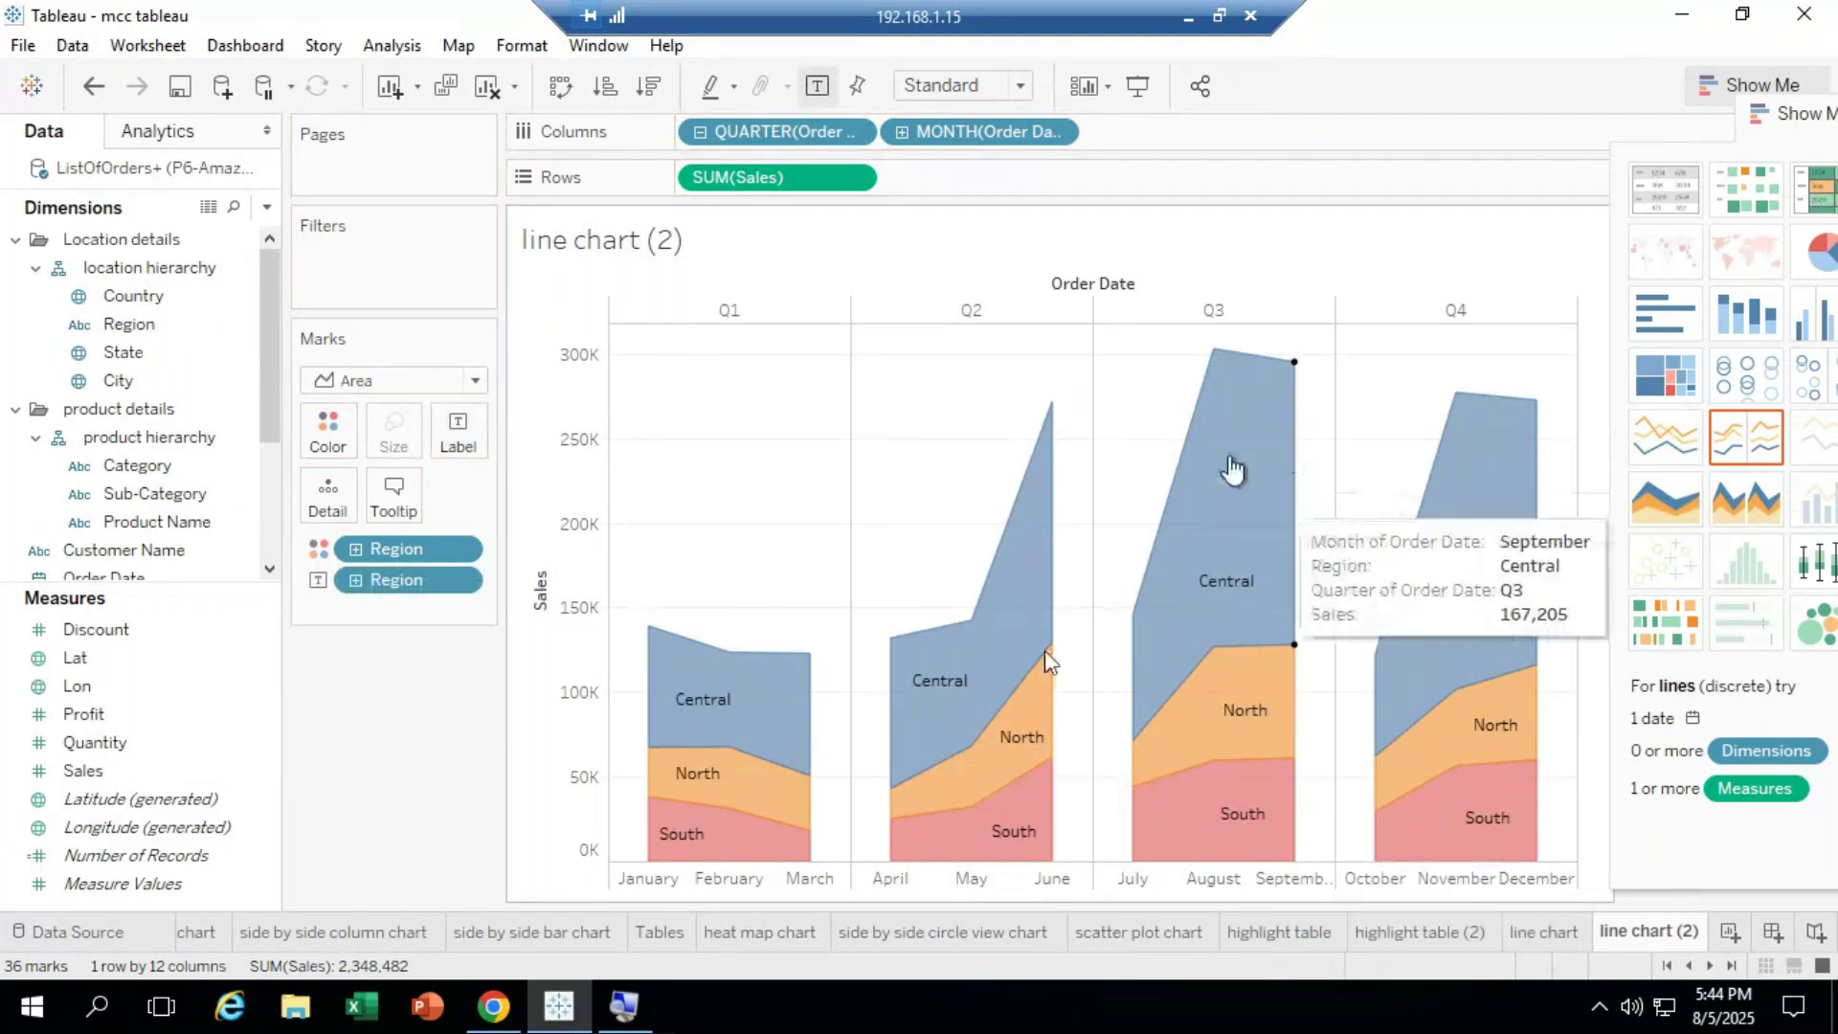
drag(72, 772, 464, 438)
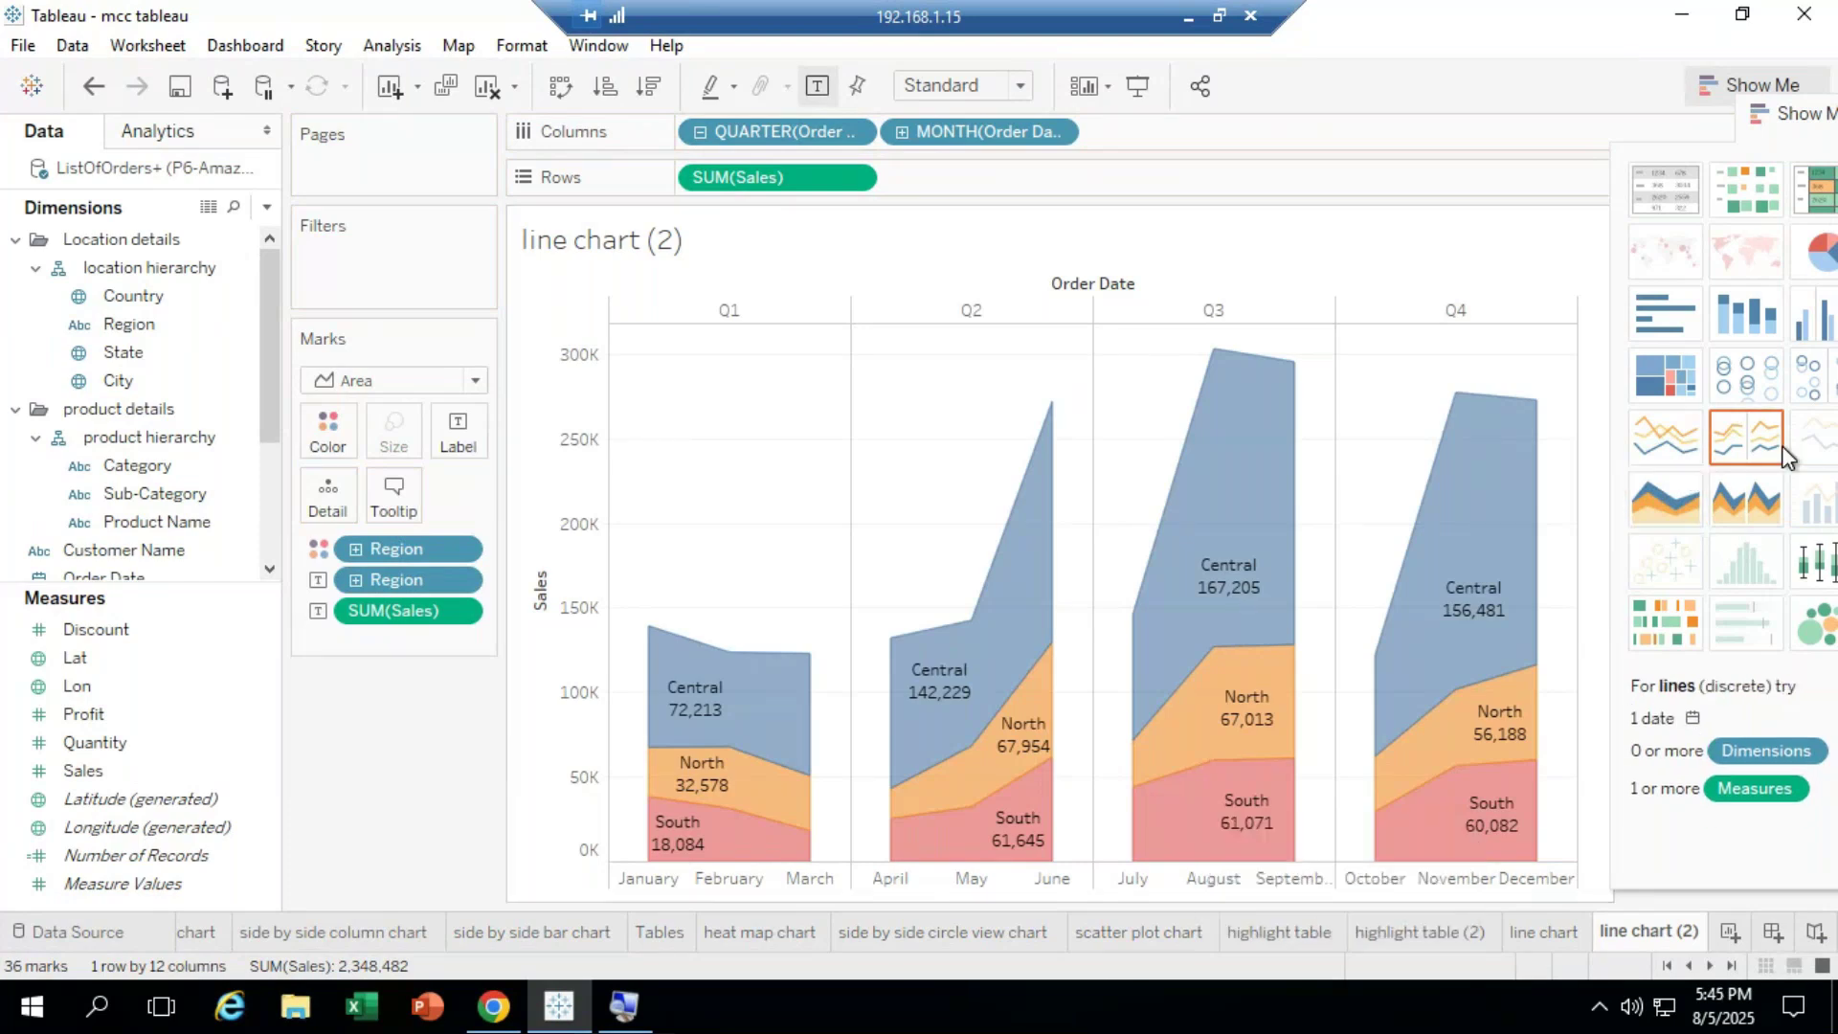
Step: Switch the chart through discrete line, continuous line and continuous area types, ending with the discrete area chart
click(1755, 441)
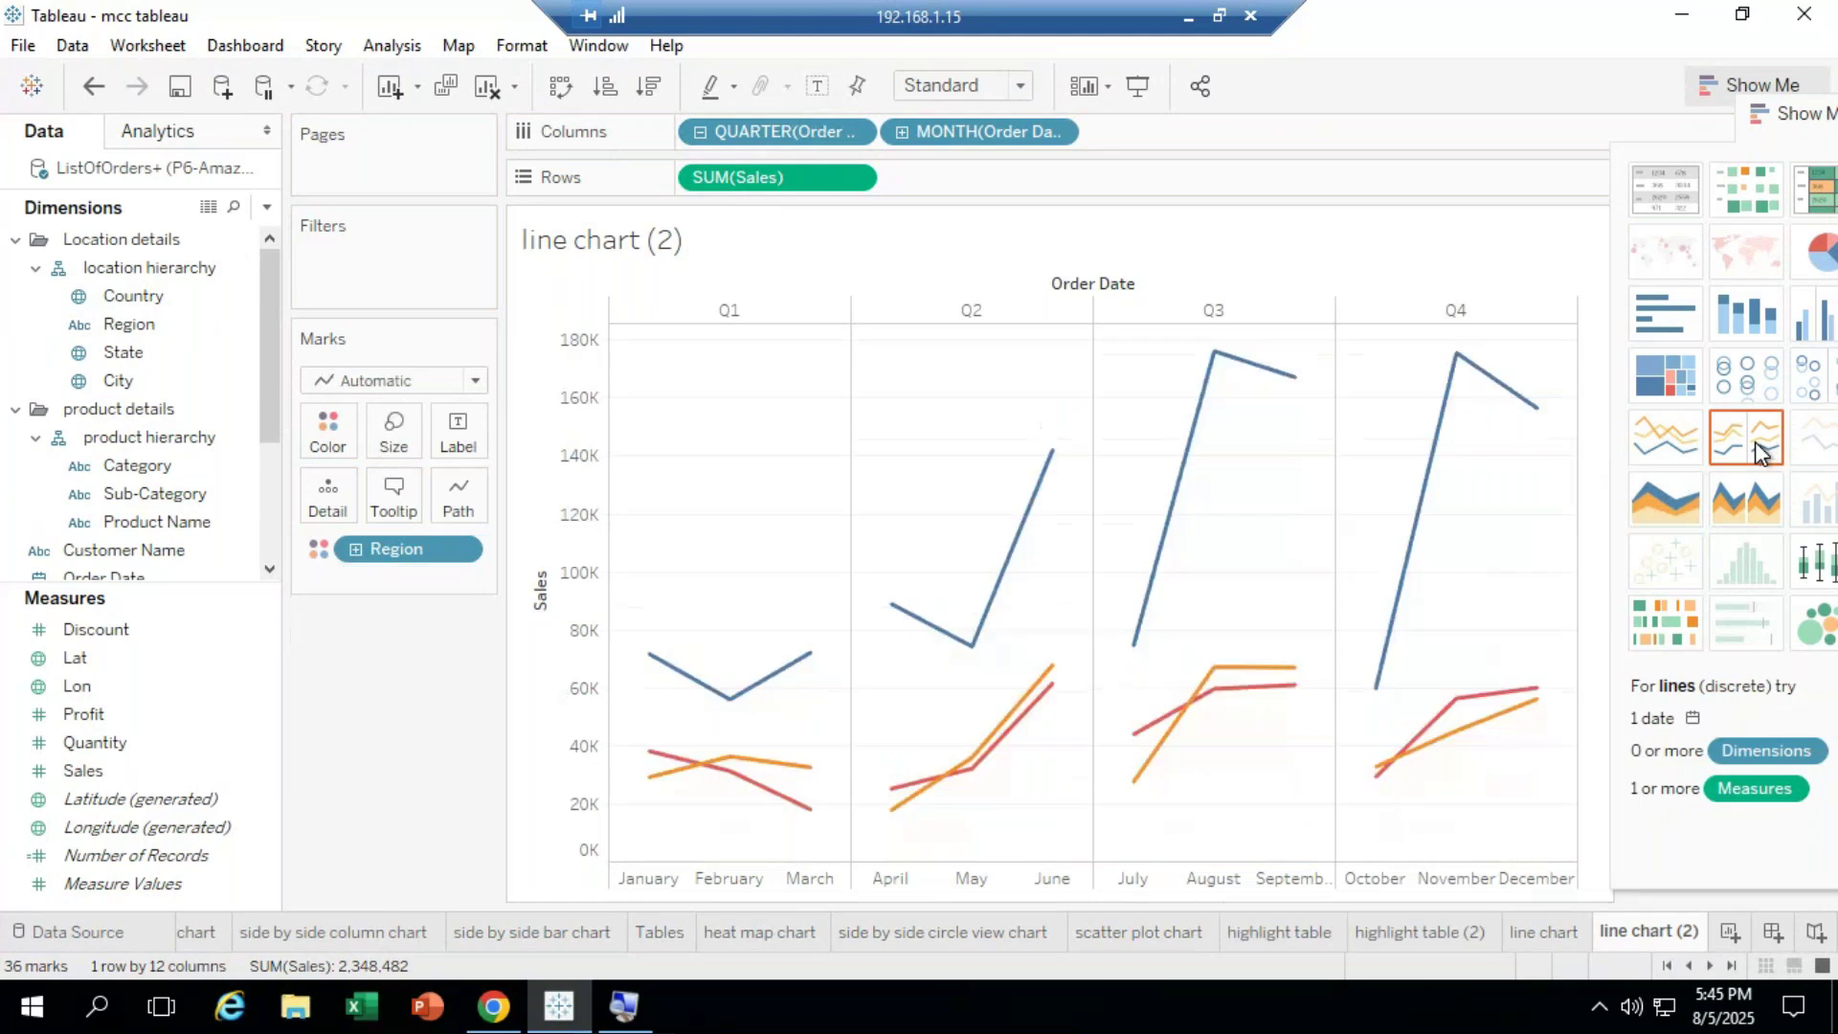
click(1676, 440)
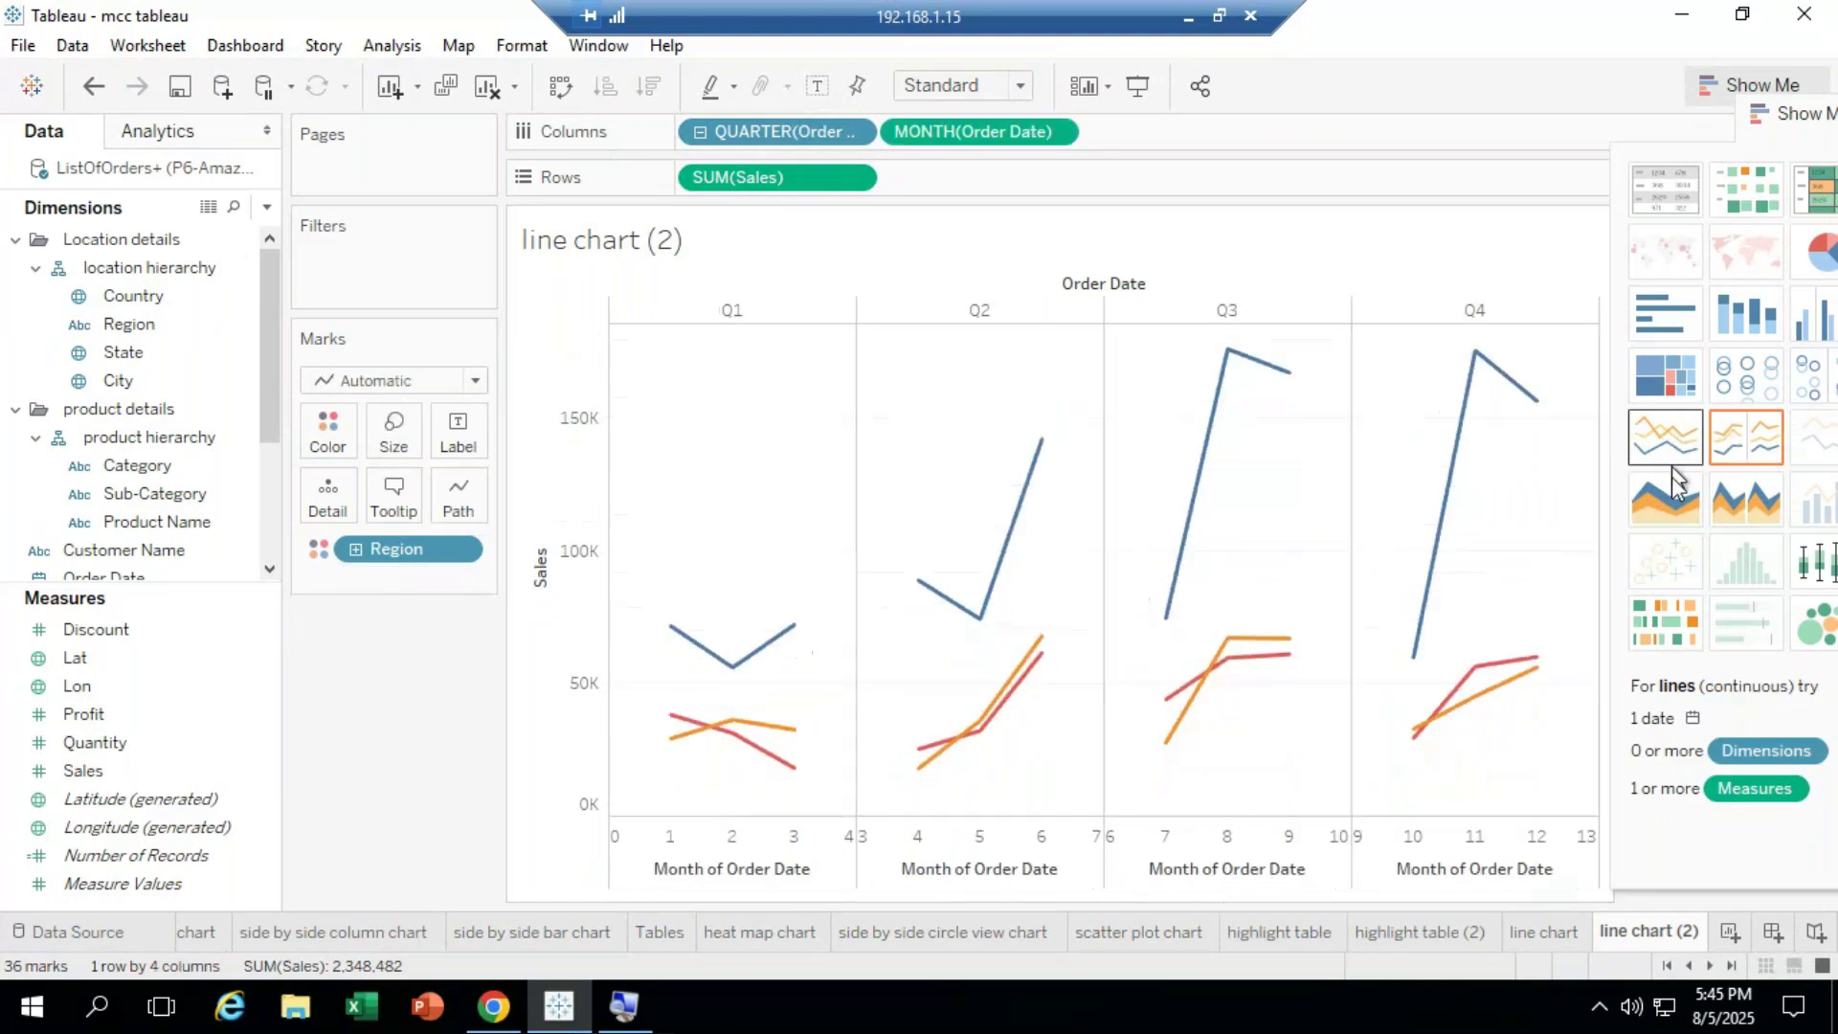
click(1677, 494)
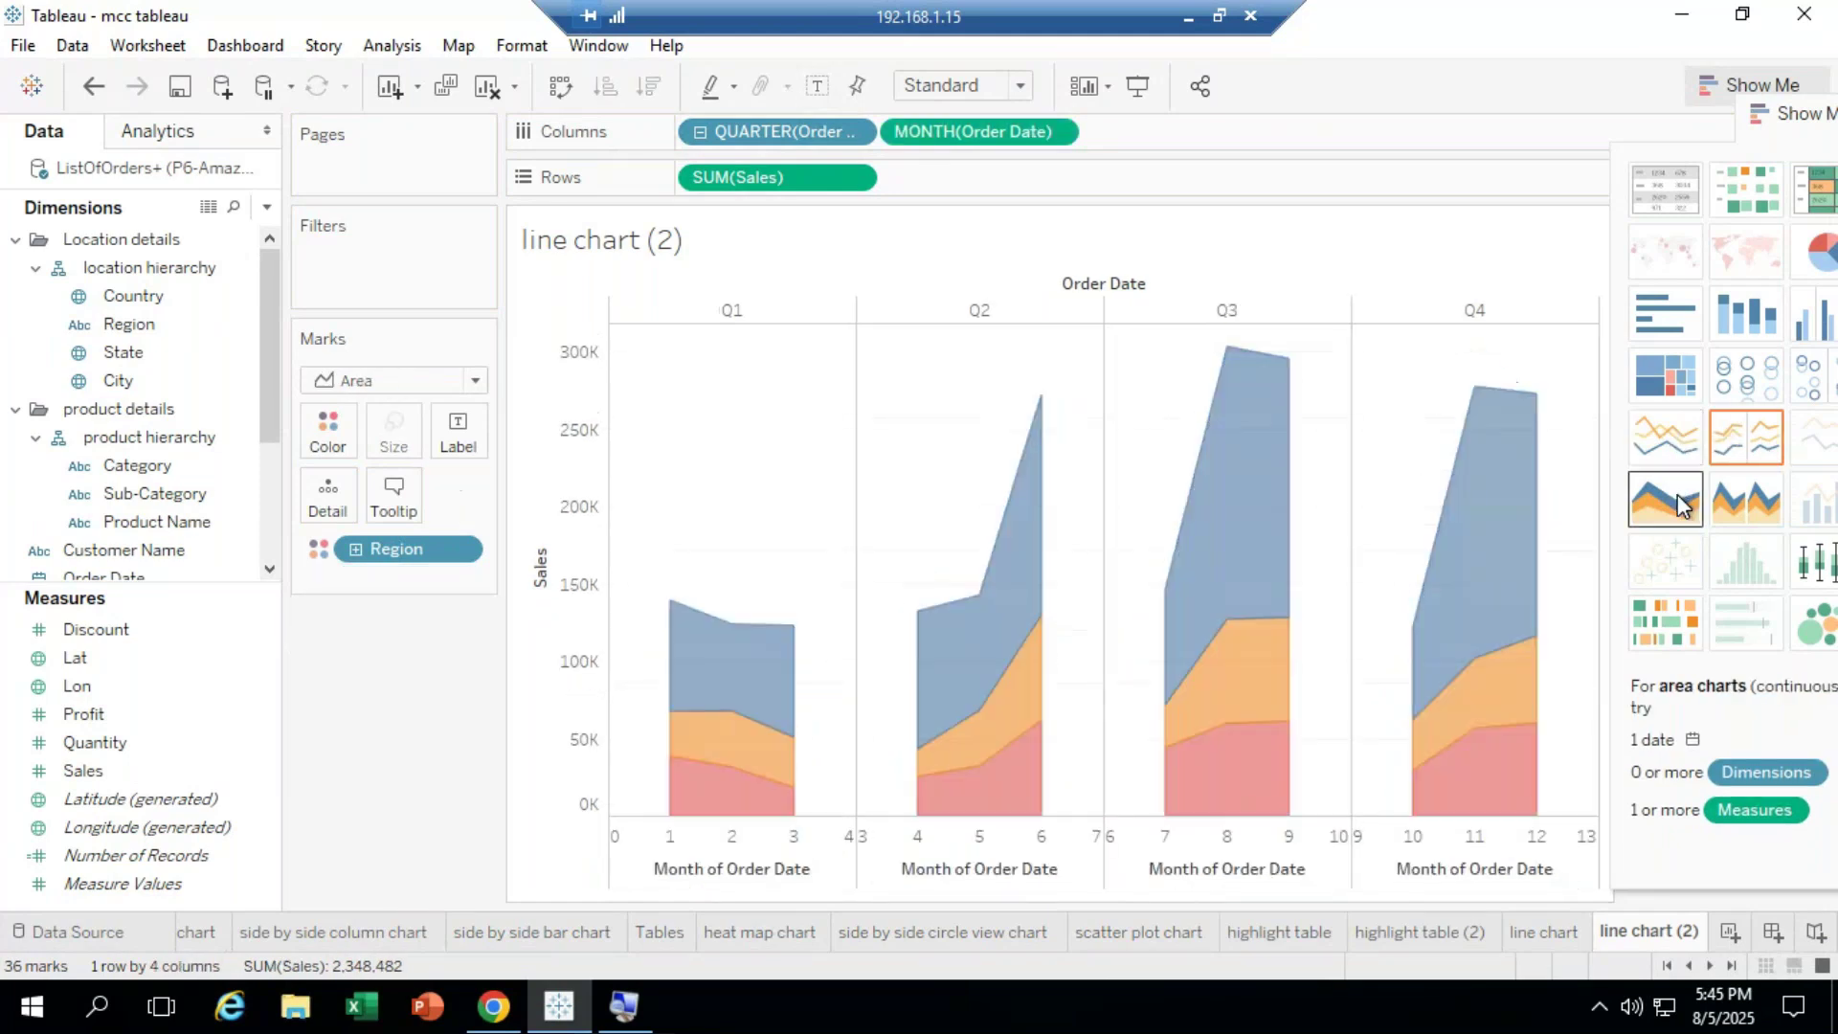
click(1749, 503)
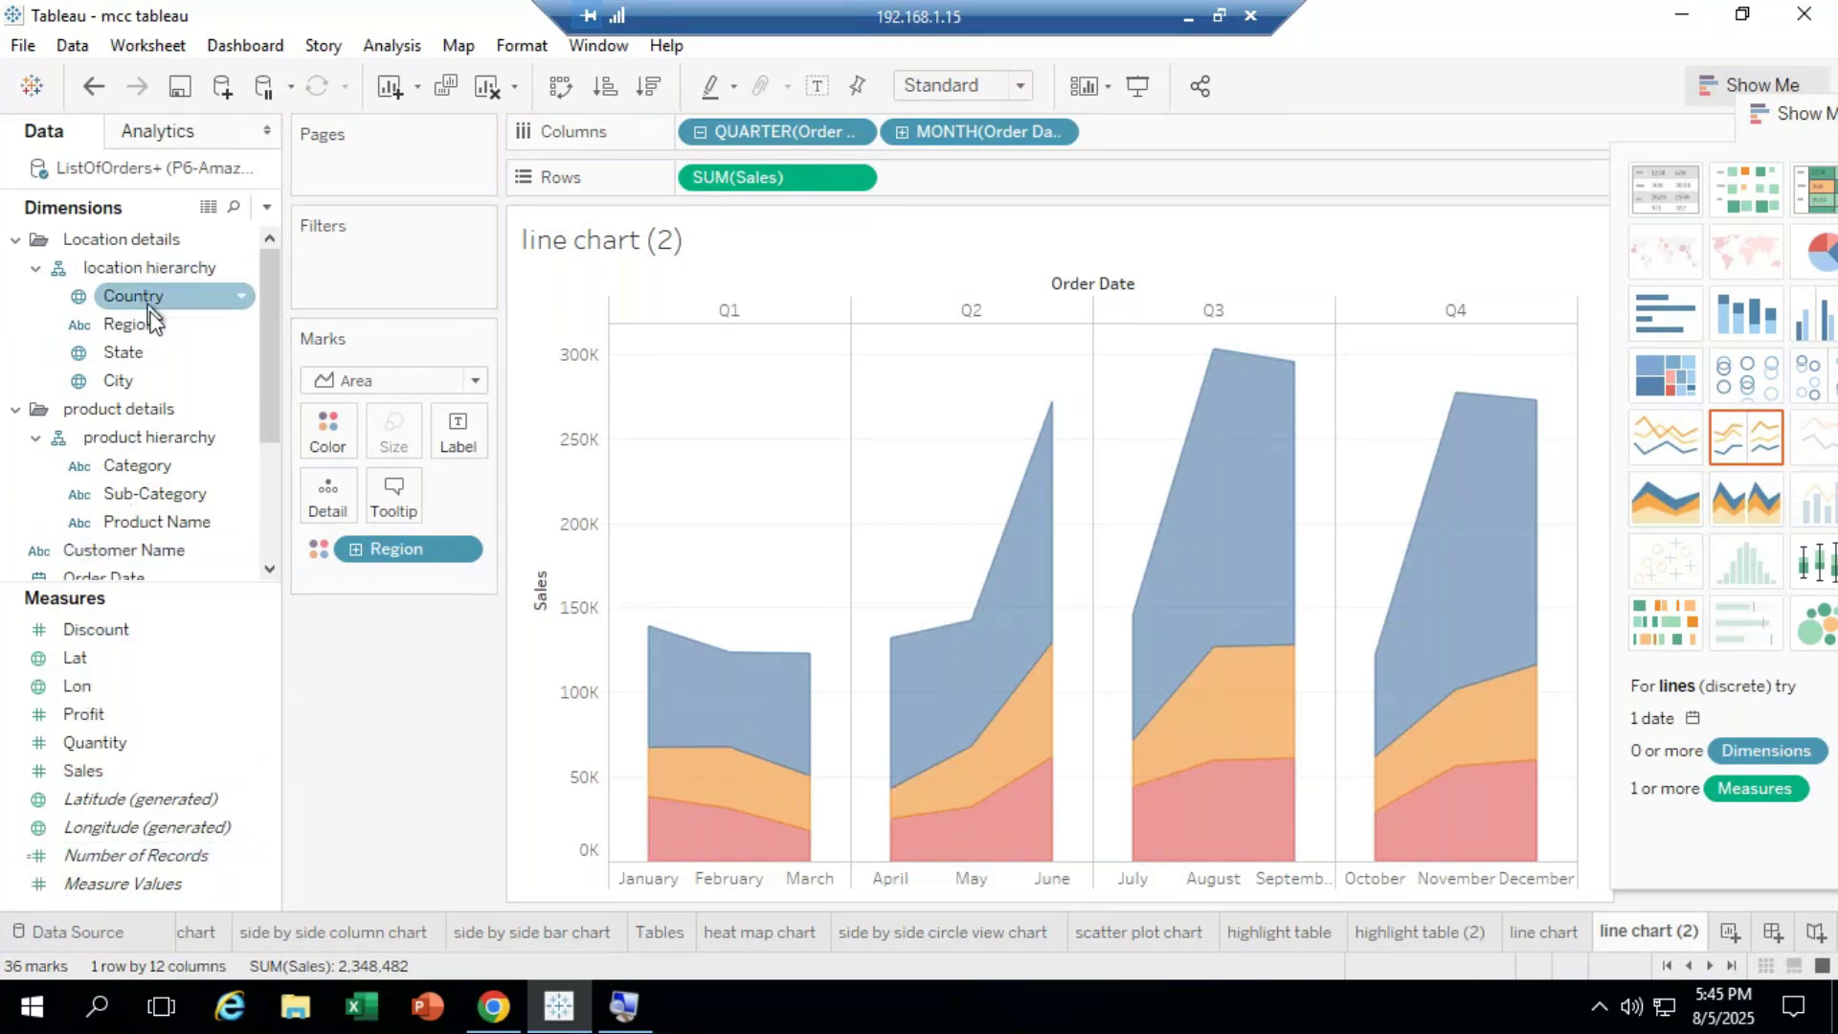
Step: Add Region and Sales as labels on the areas of the discrete area chart
drag(154, 328, 458, 433)
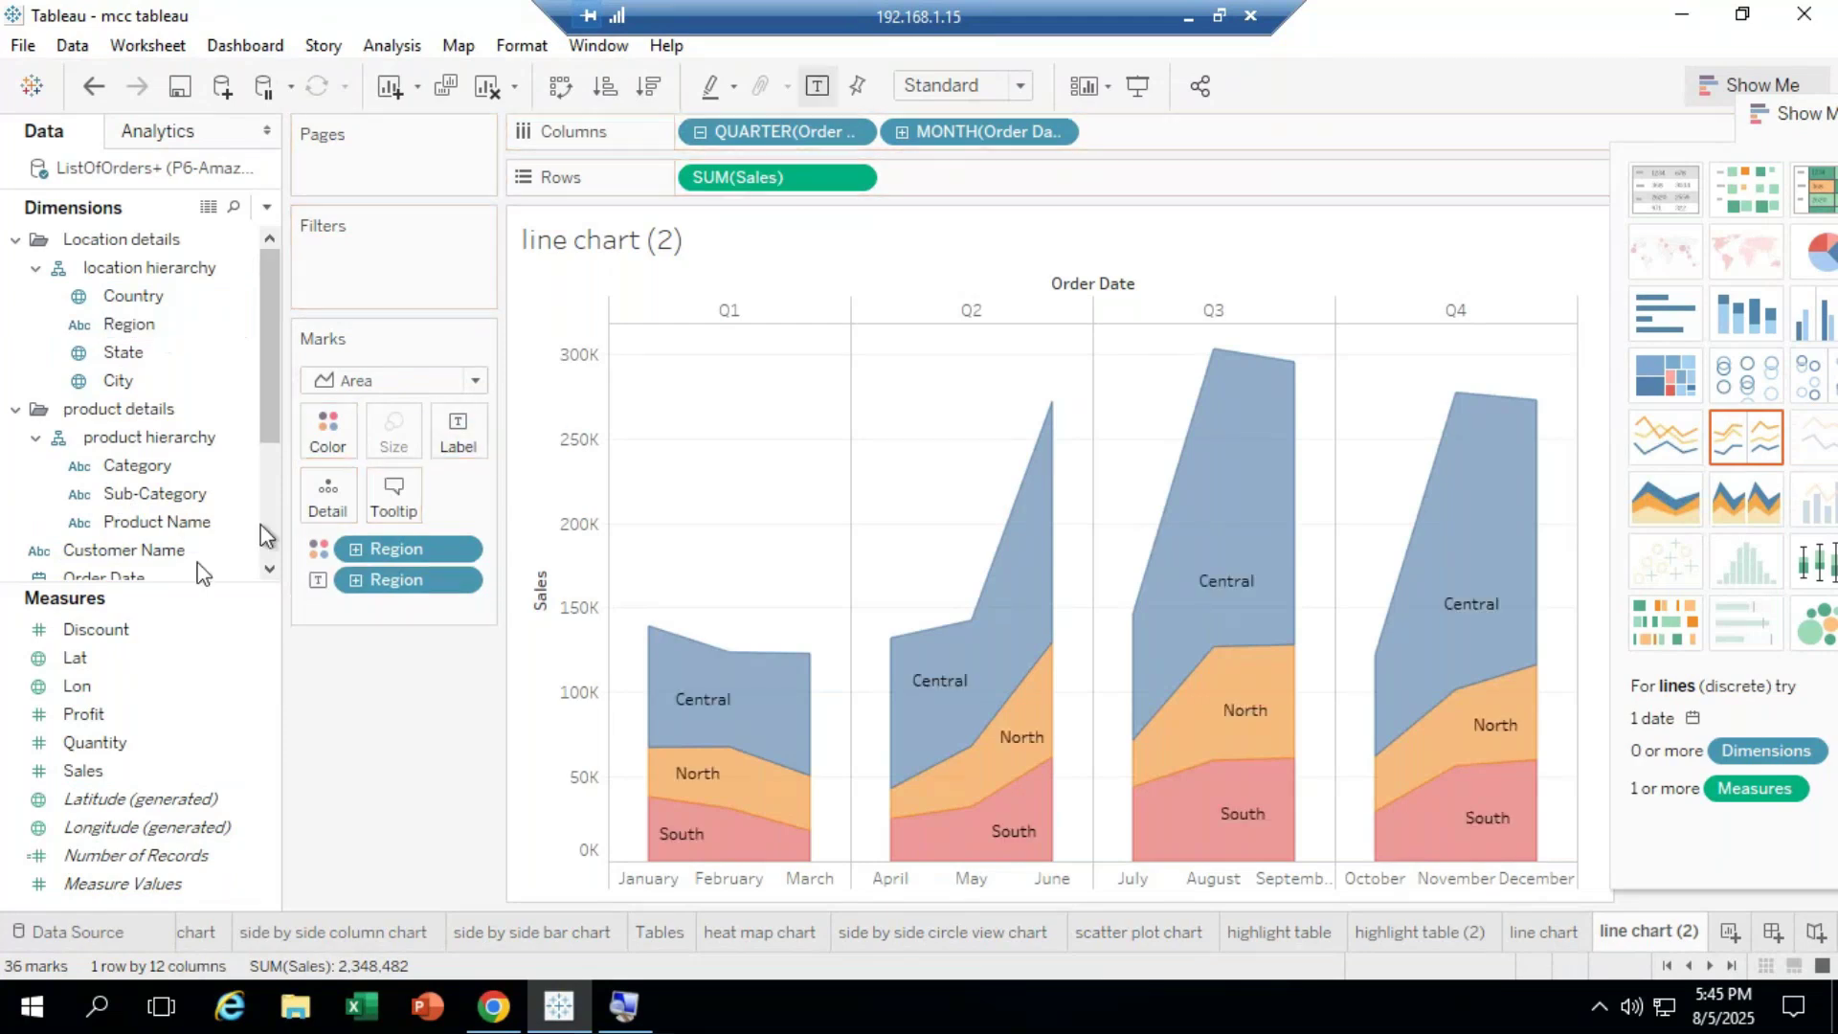
drag(113, 798, 458, 436)
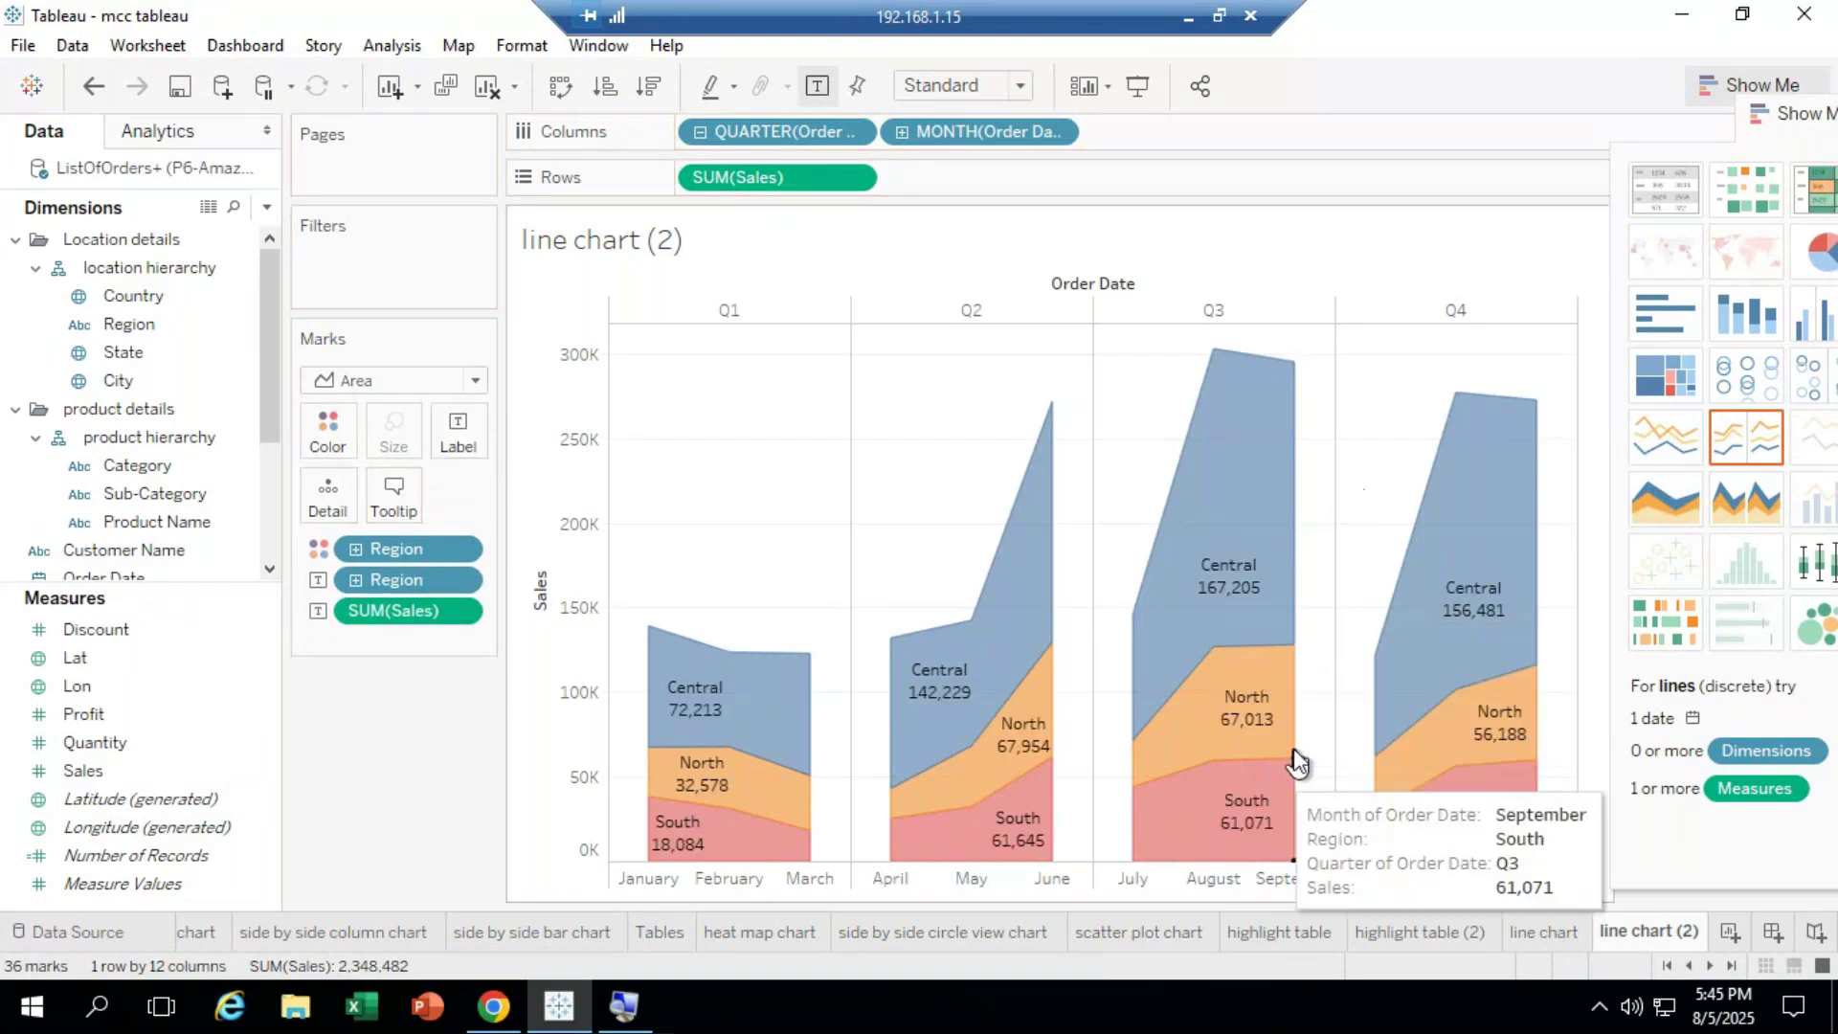
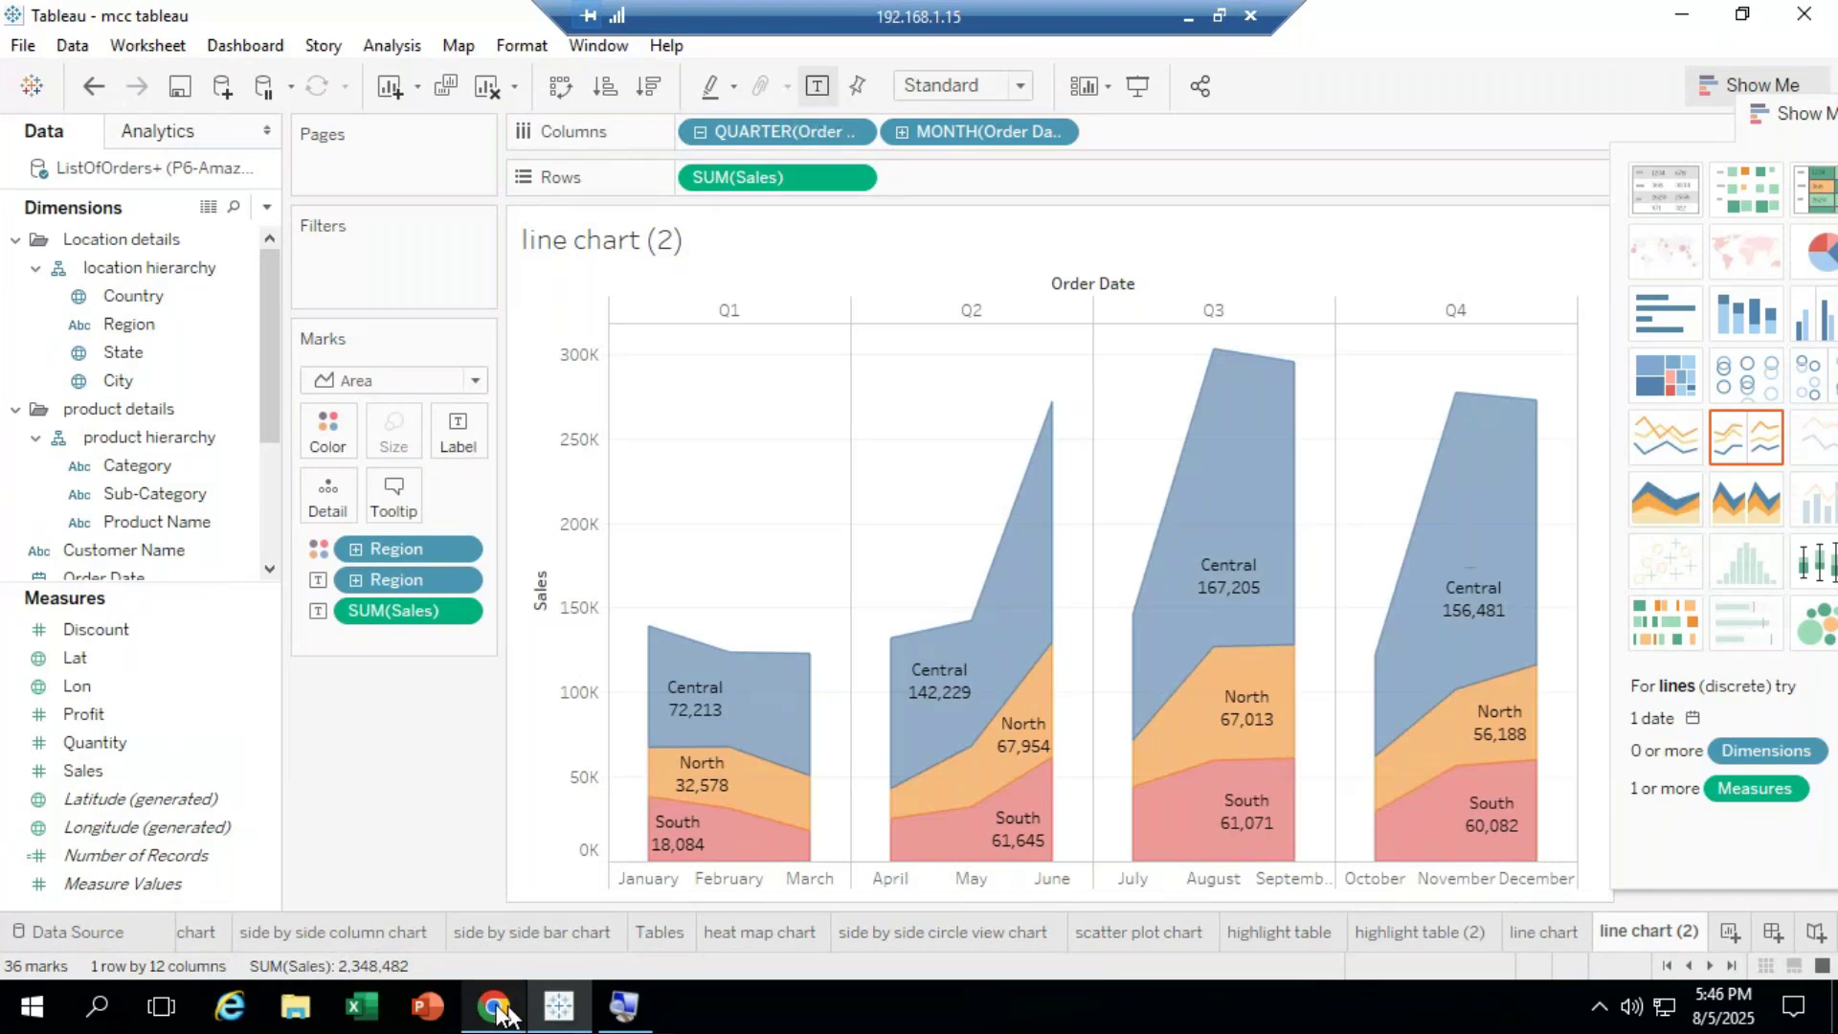
Step: Check the GoTo Meeting chat and return to the Tableau remote session
click(1188, 16)
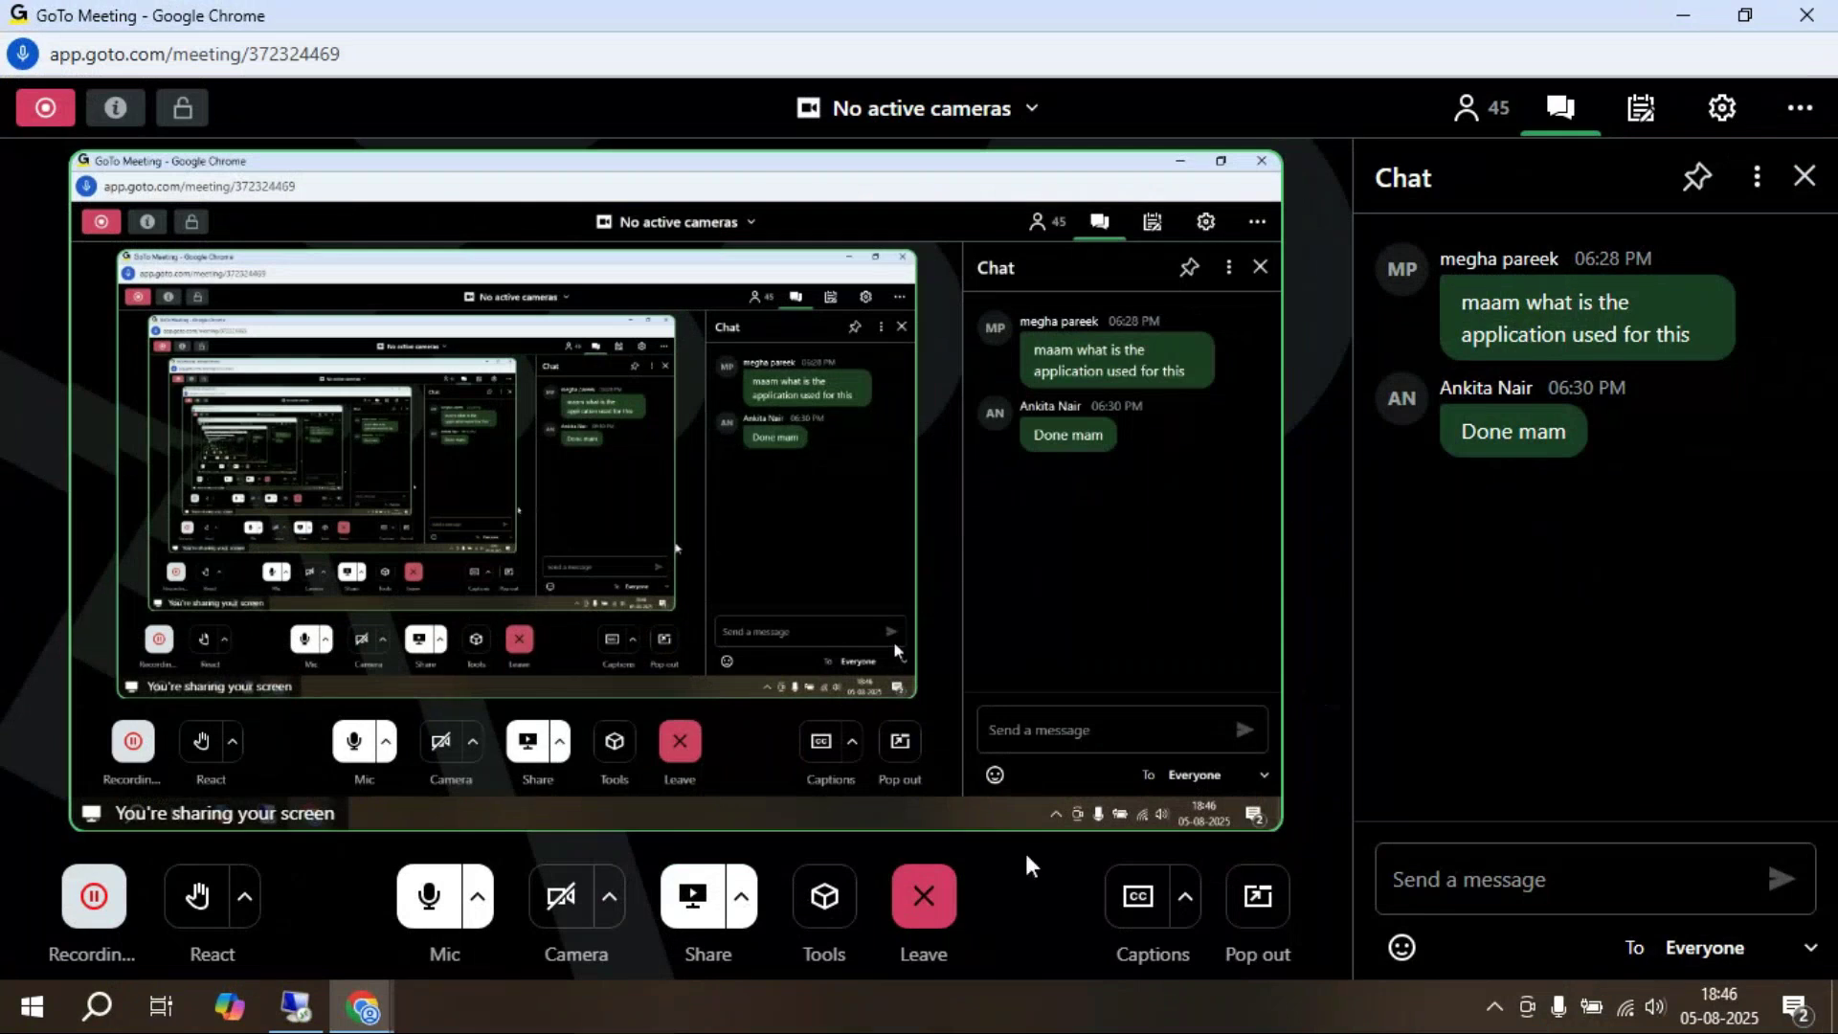
click(316, 1014)
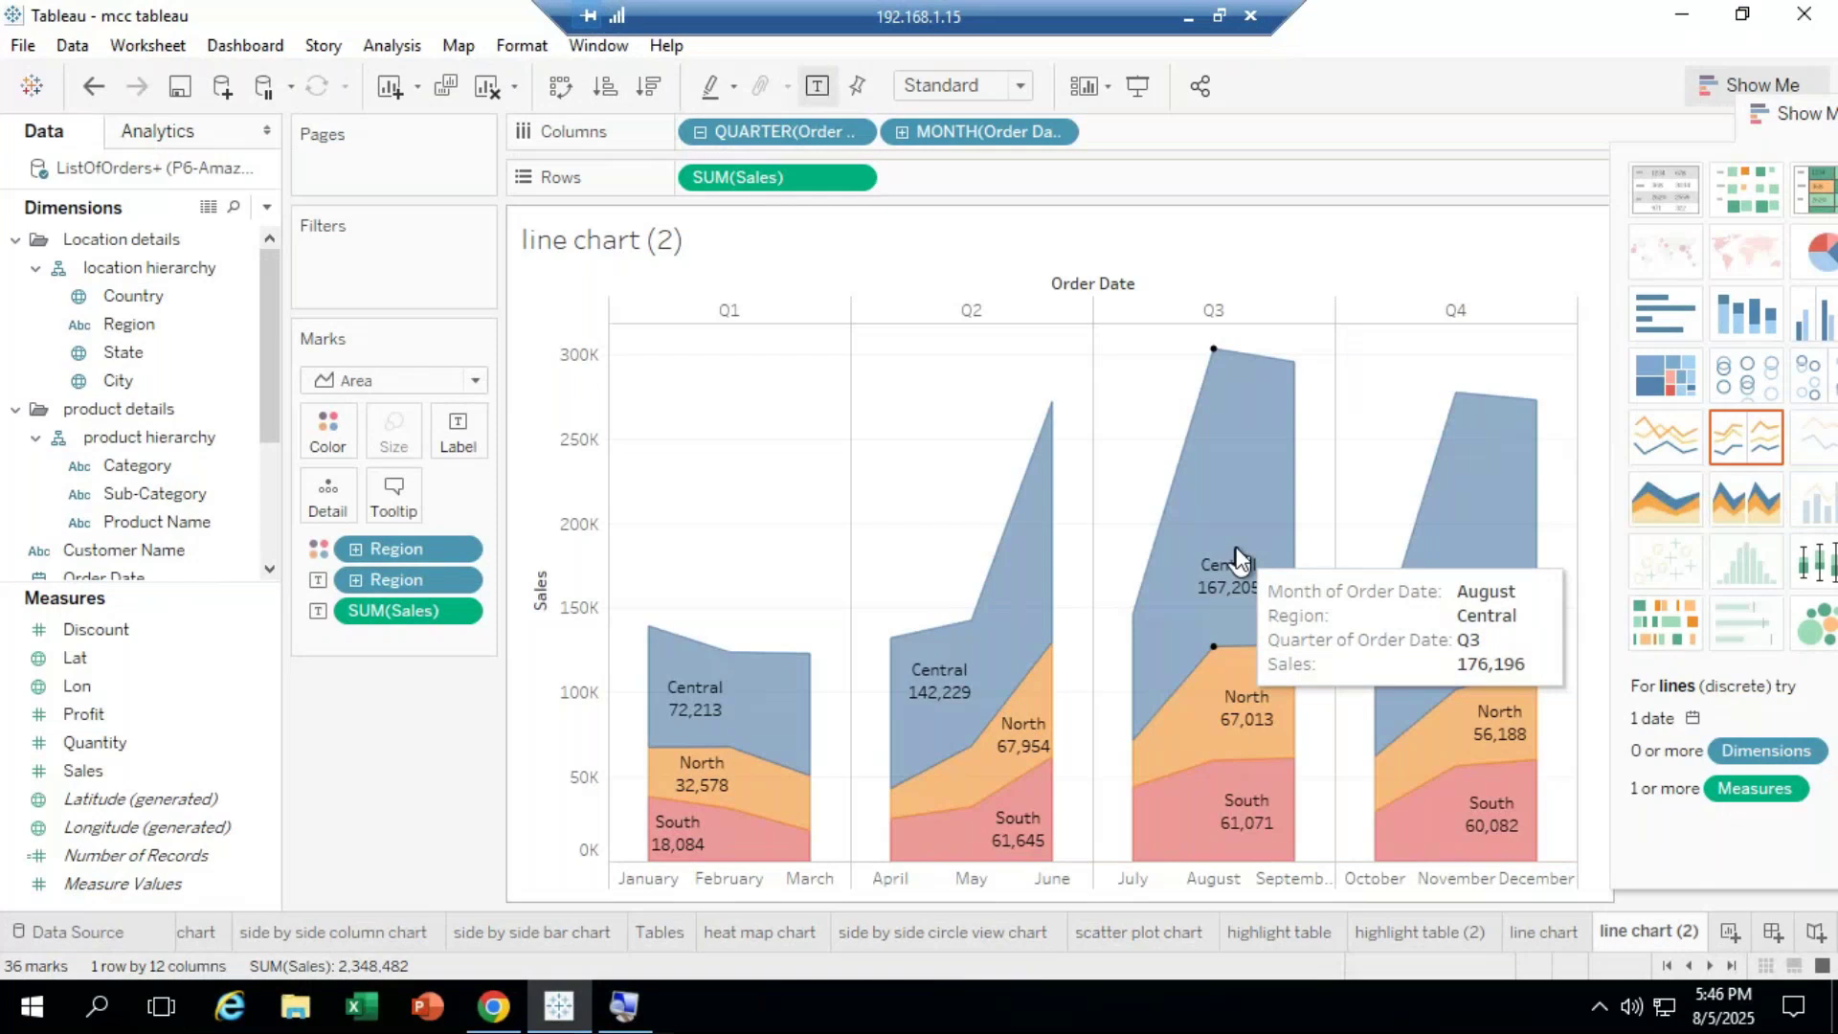
Step: Rename the line chart (2) worksheet as Area chart
right_click(1618, 935)
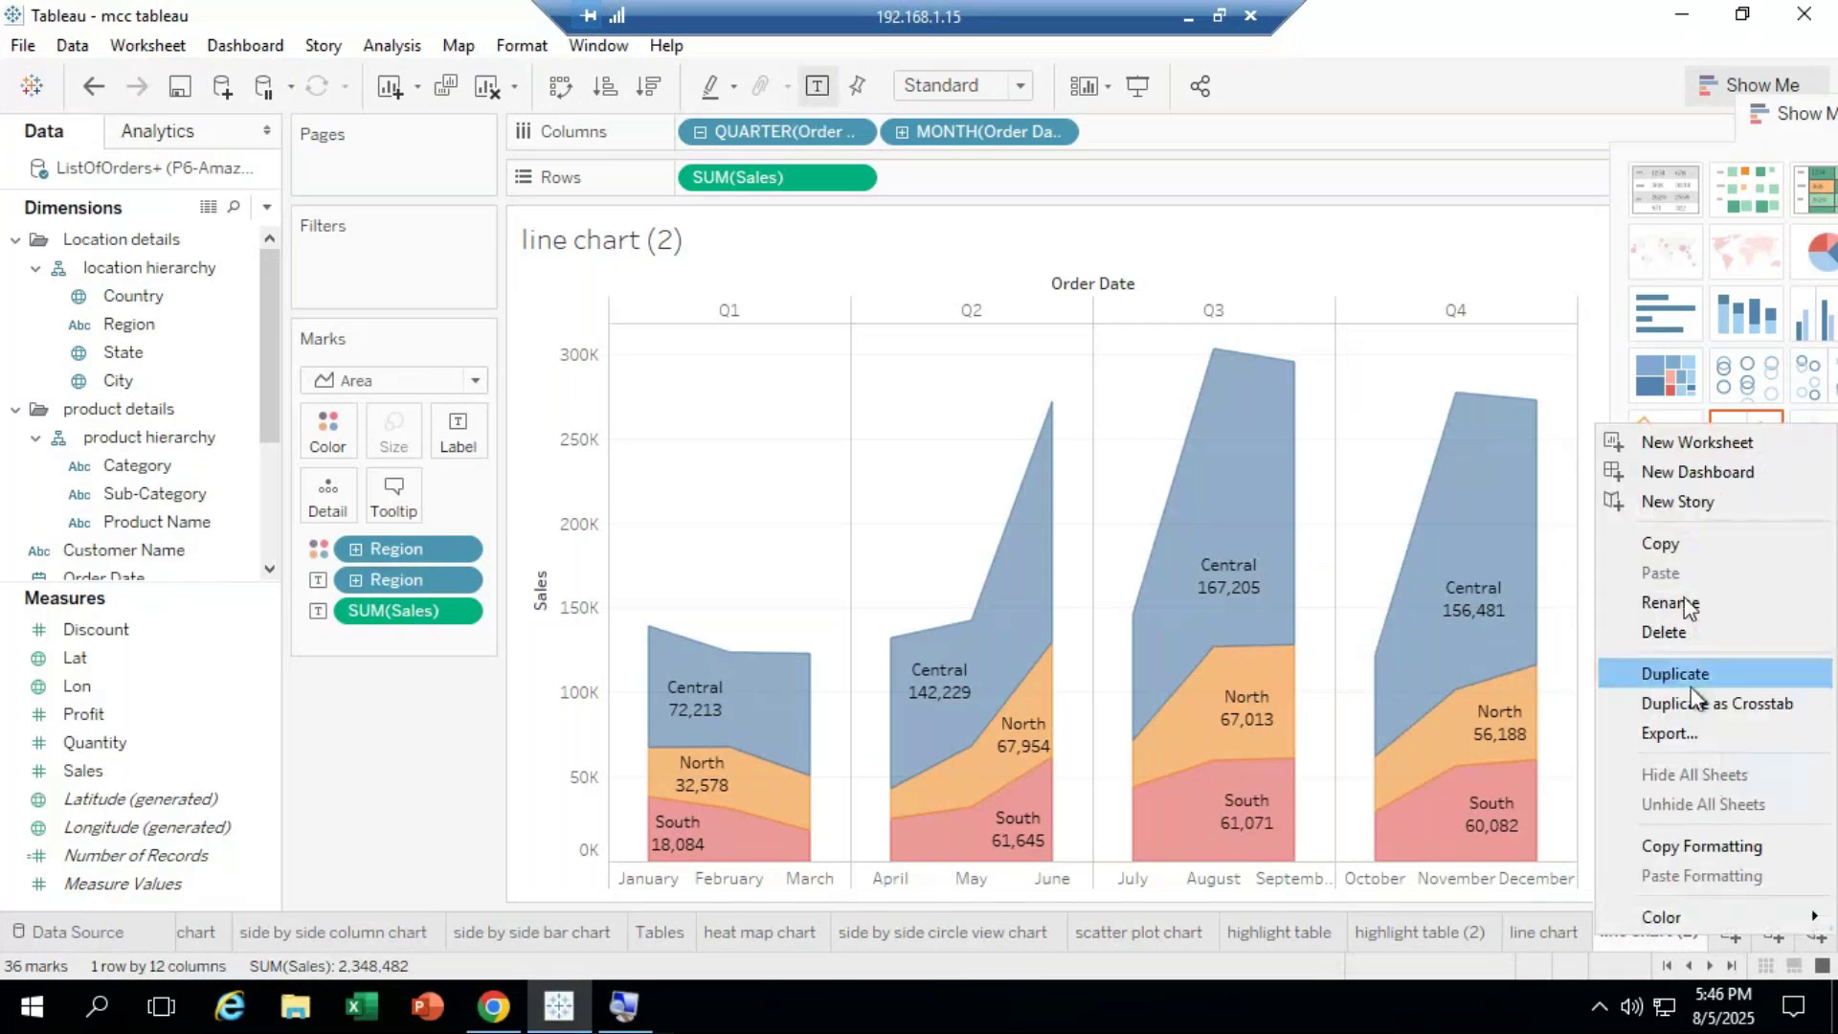
click(1690, 604)
key(BackSpace)
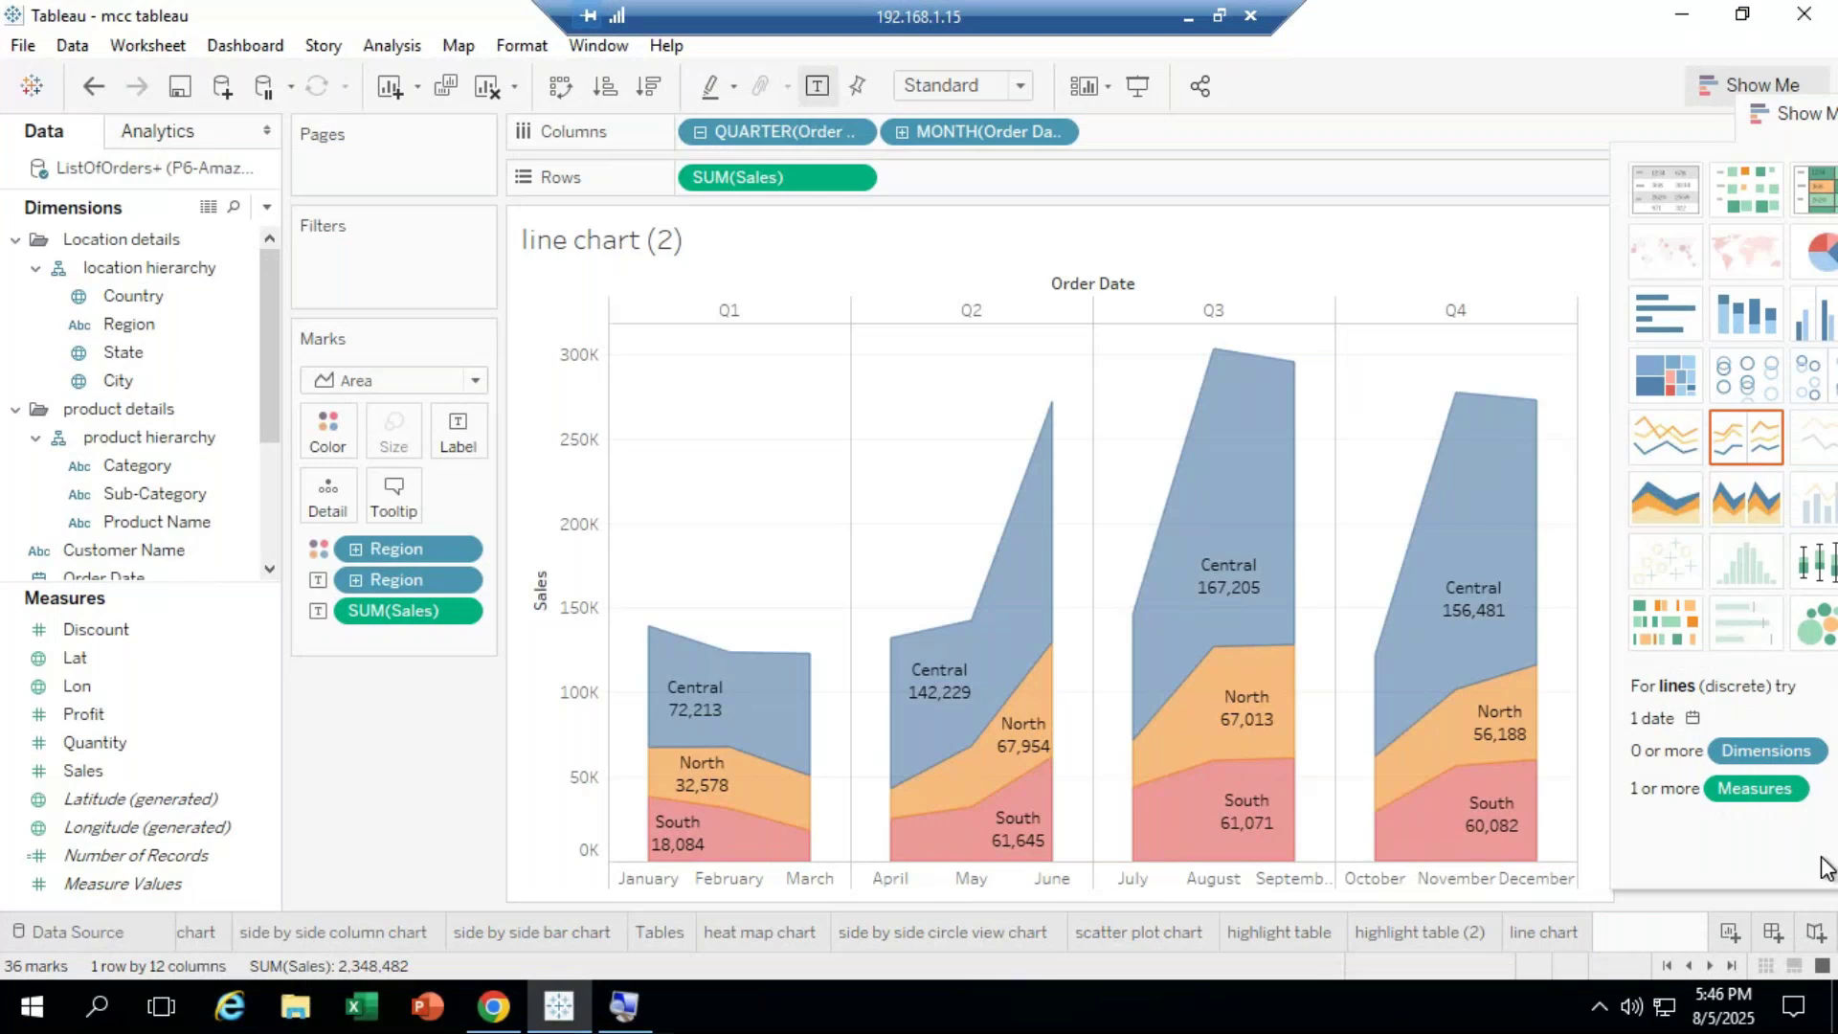
text(Area chart)
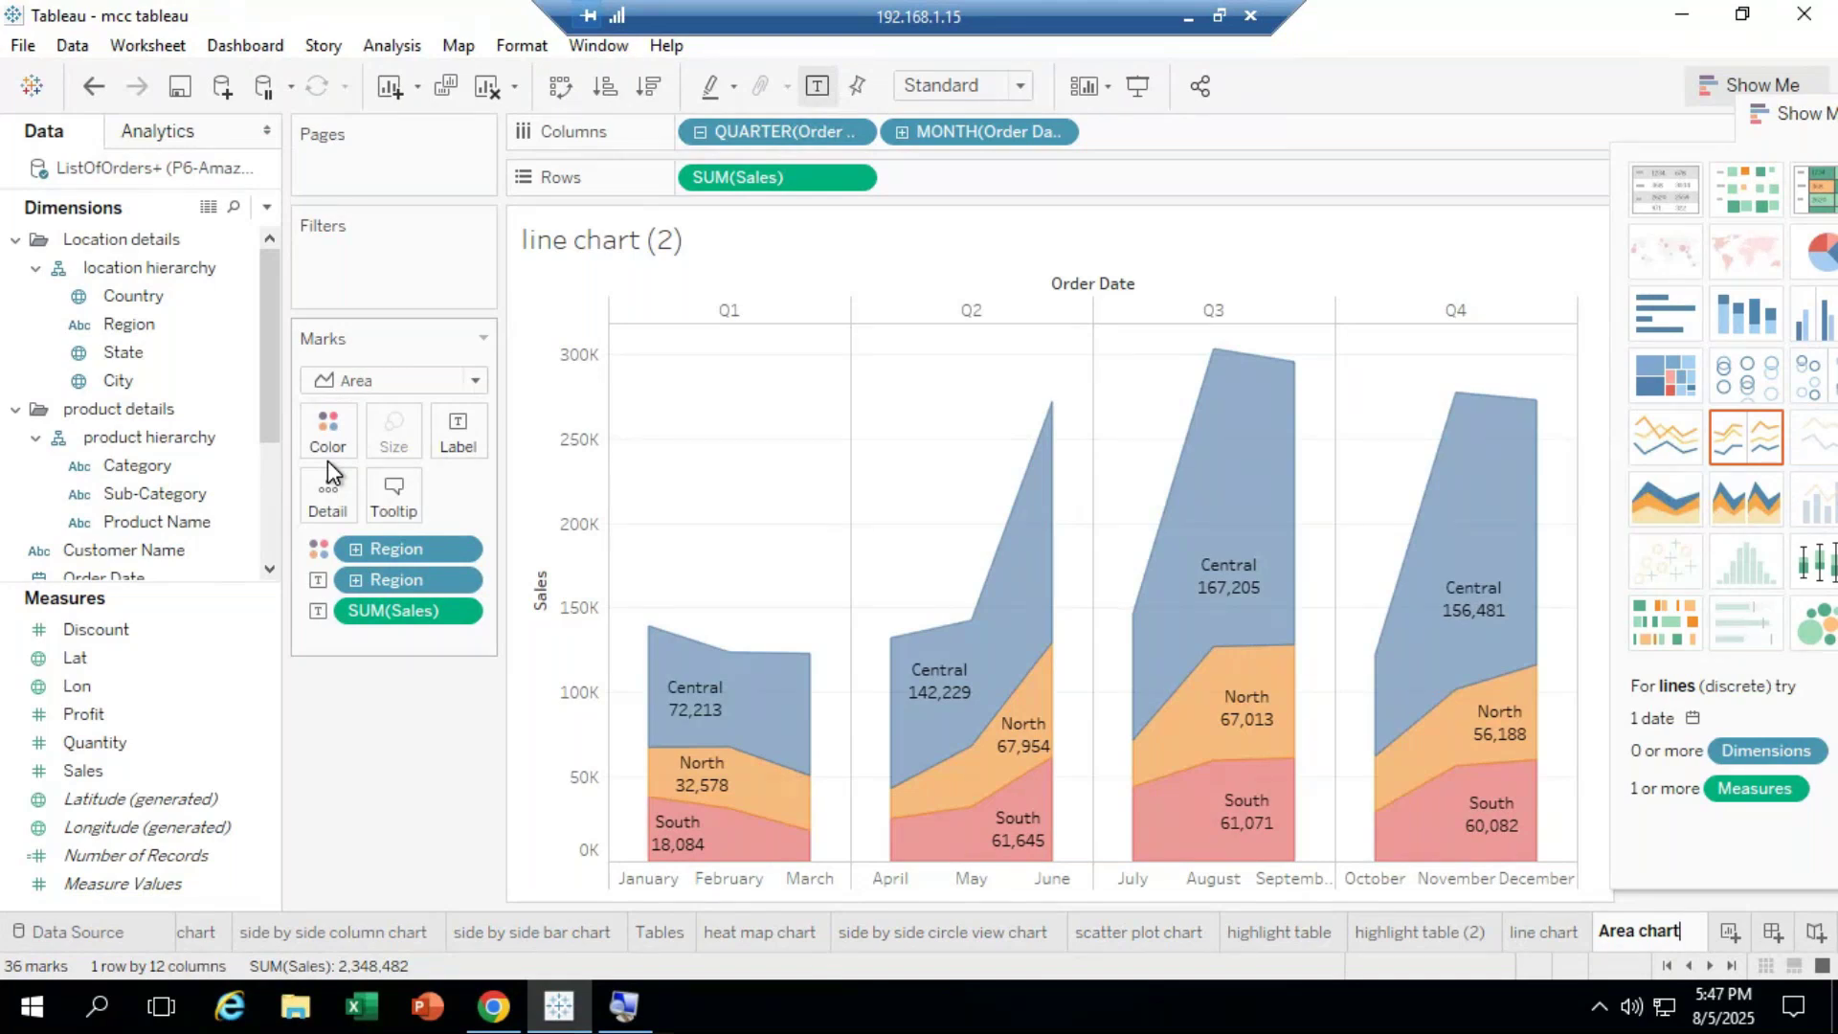
click(379, 603)
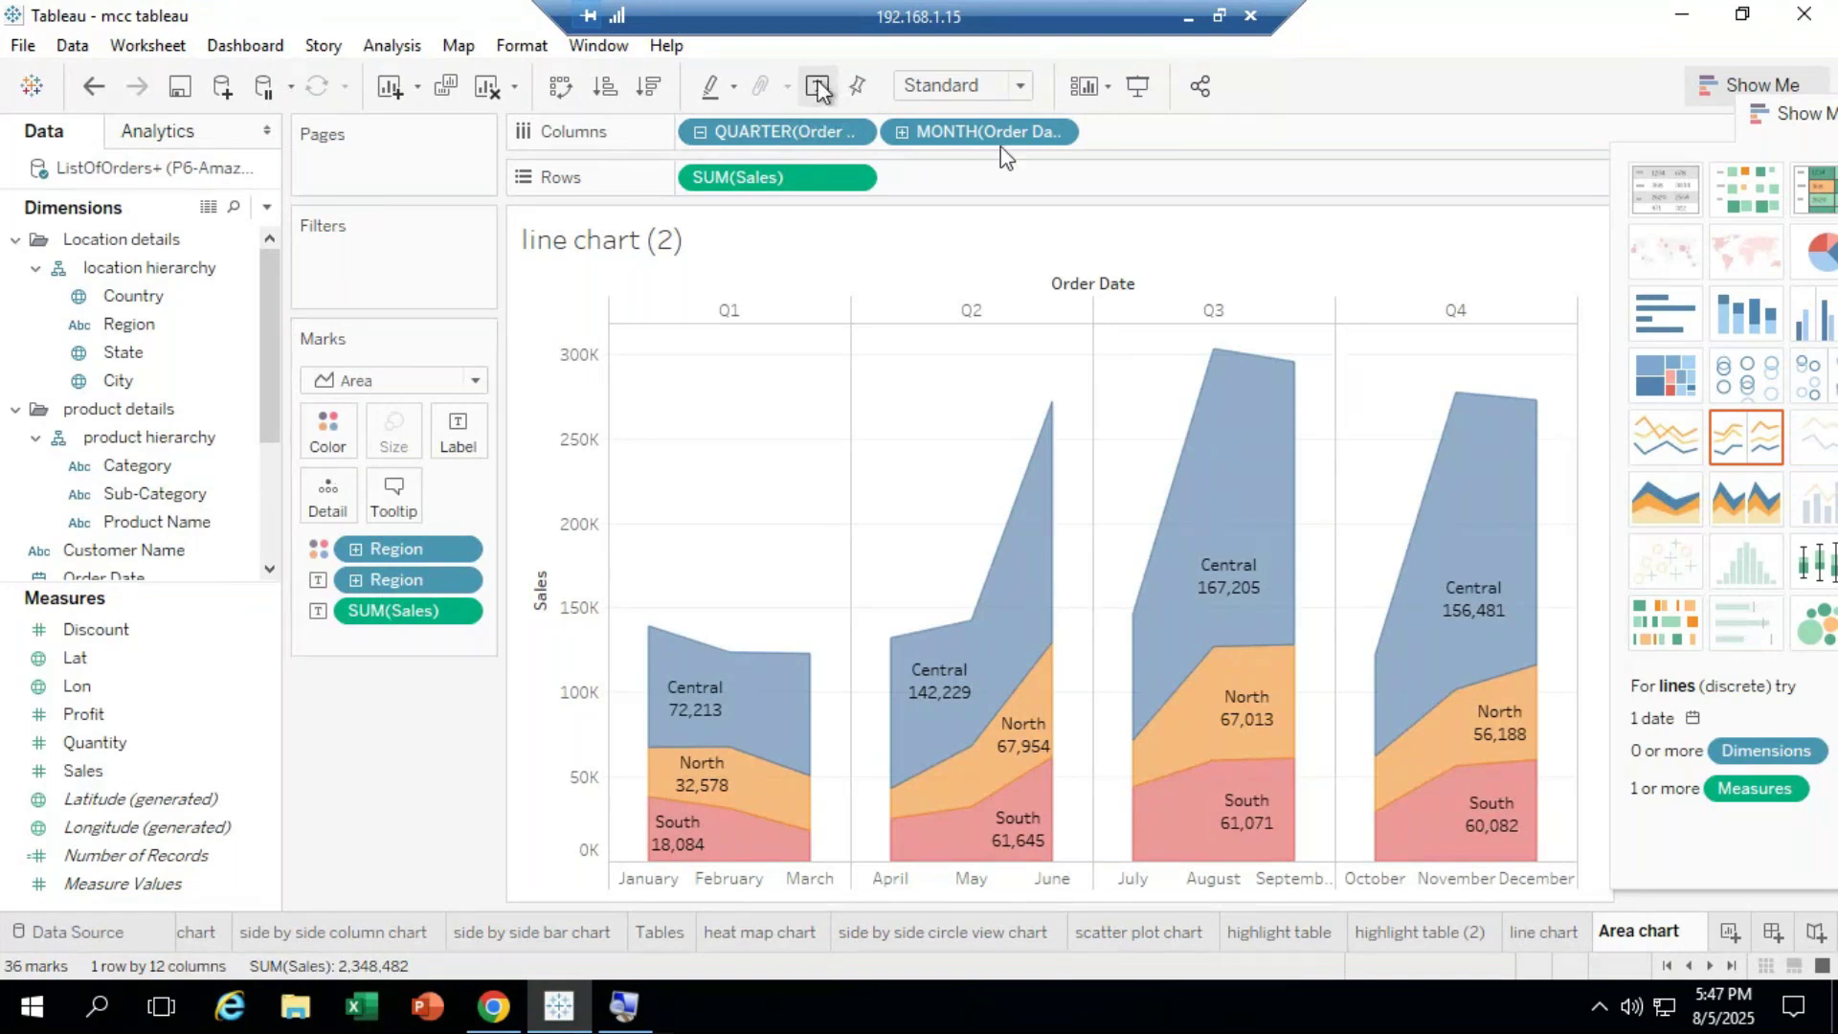
Step: Review the custom date detail levels for the Order Date quarter, keeping Quarters as a date part
click(851, 133)
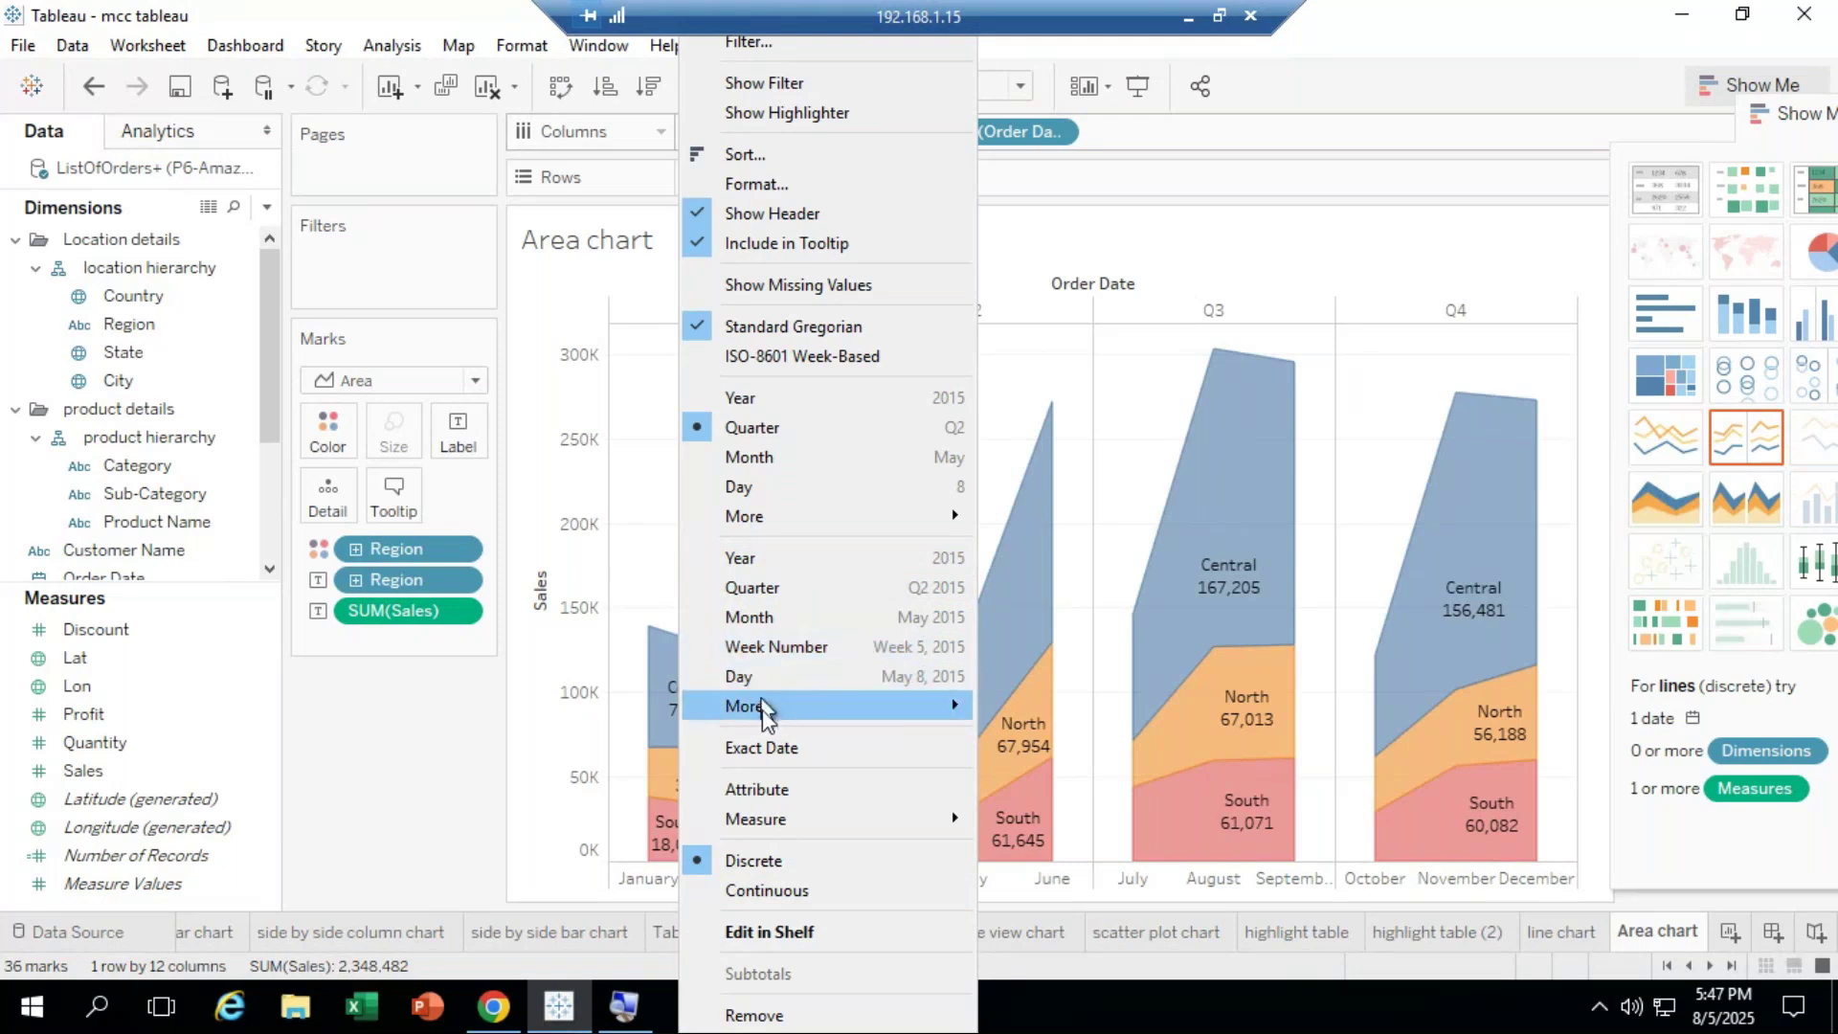
mouse_move(909, 705)
click(1057, 716)
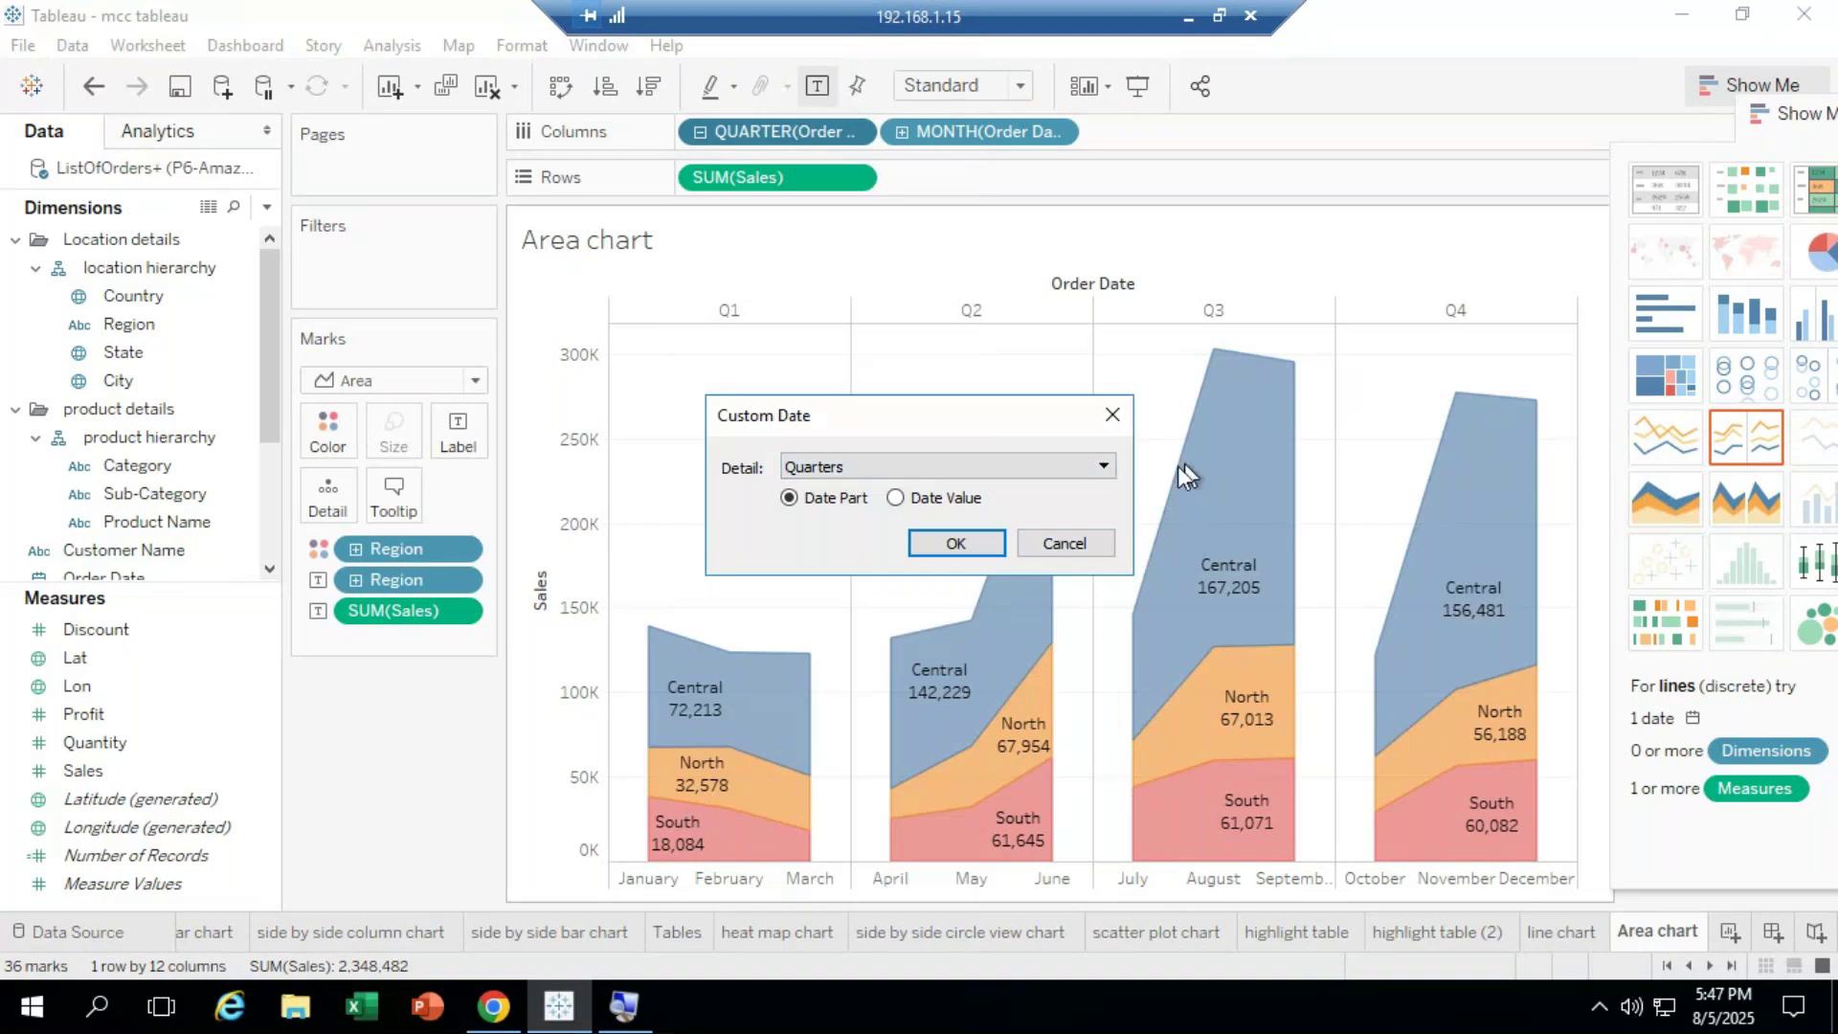
click(1104, 467)
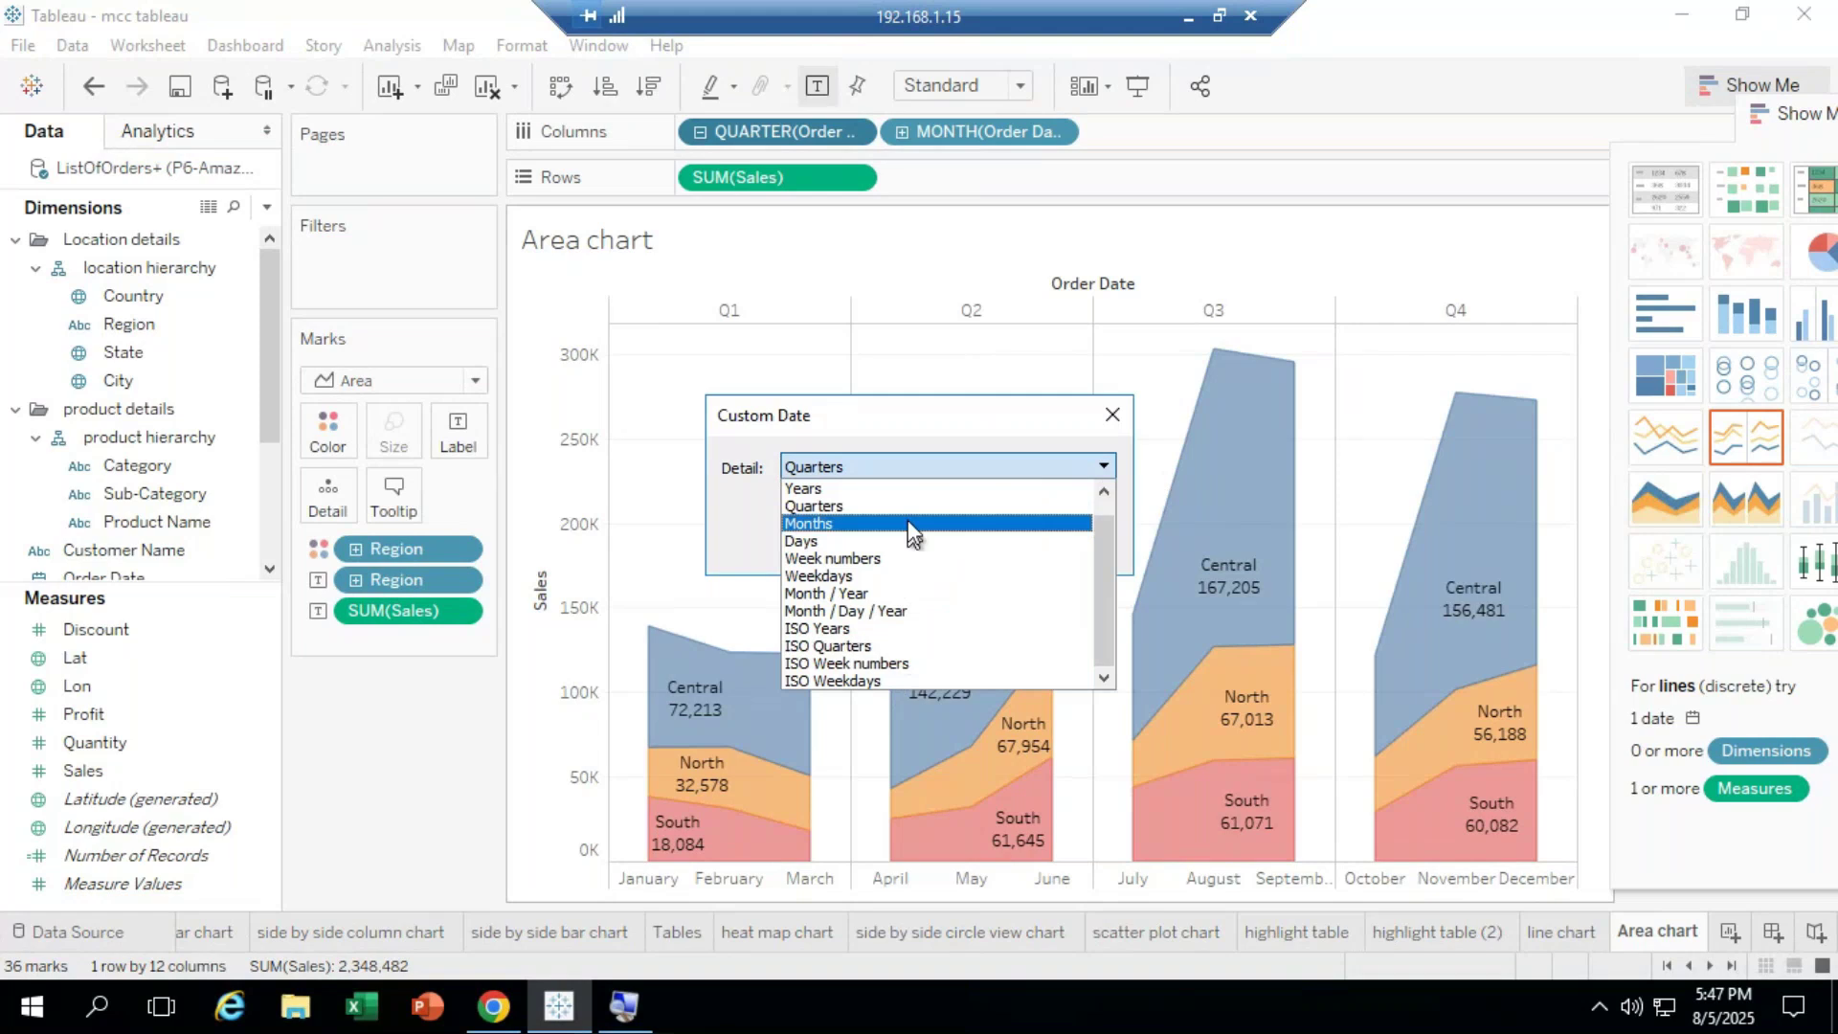
click(755, 561)
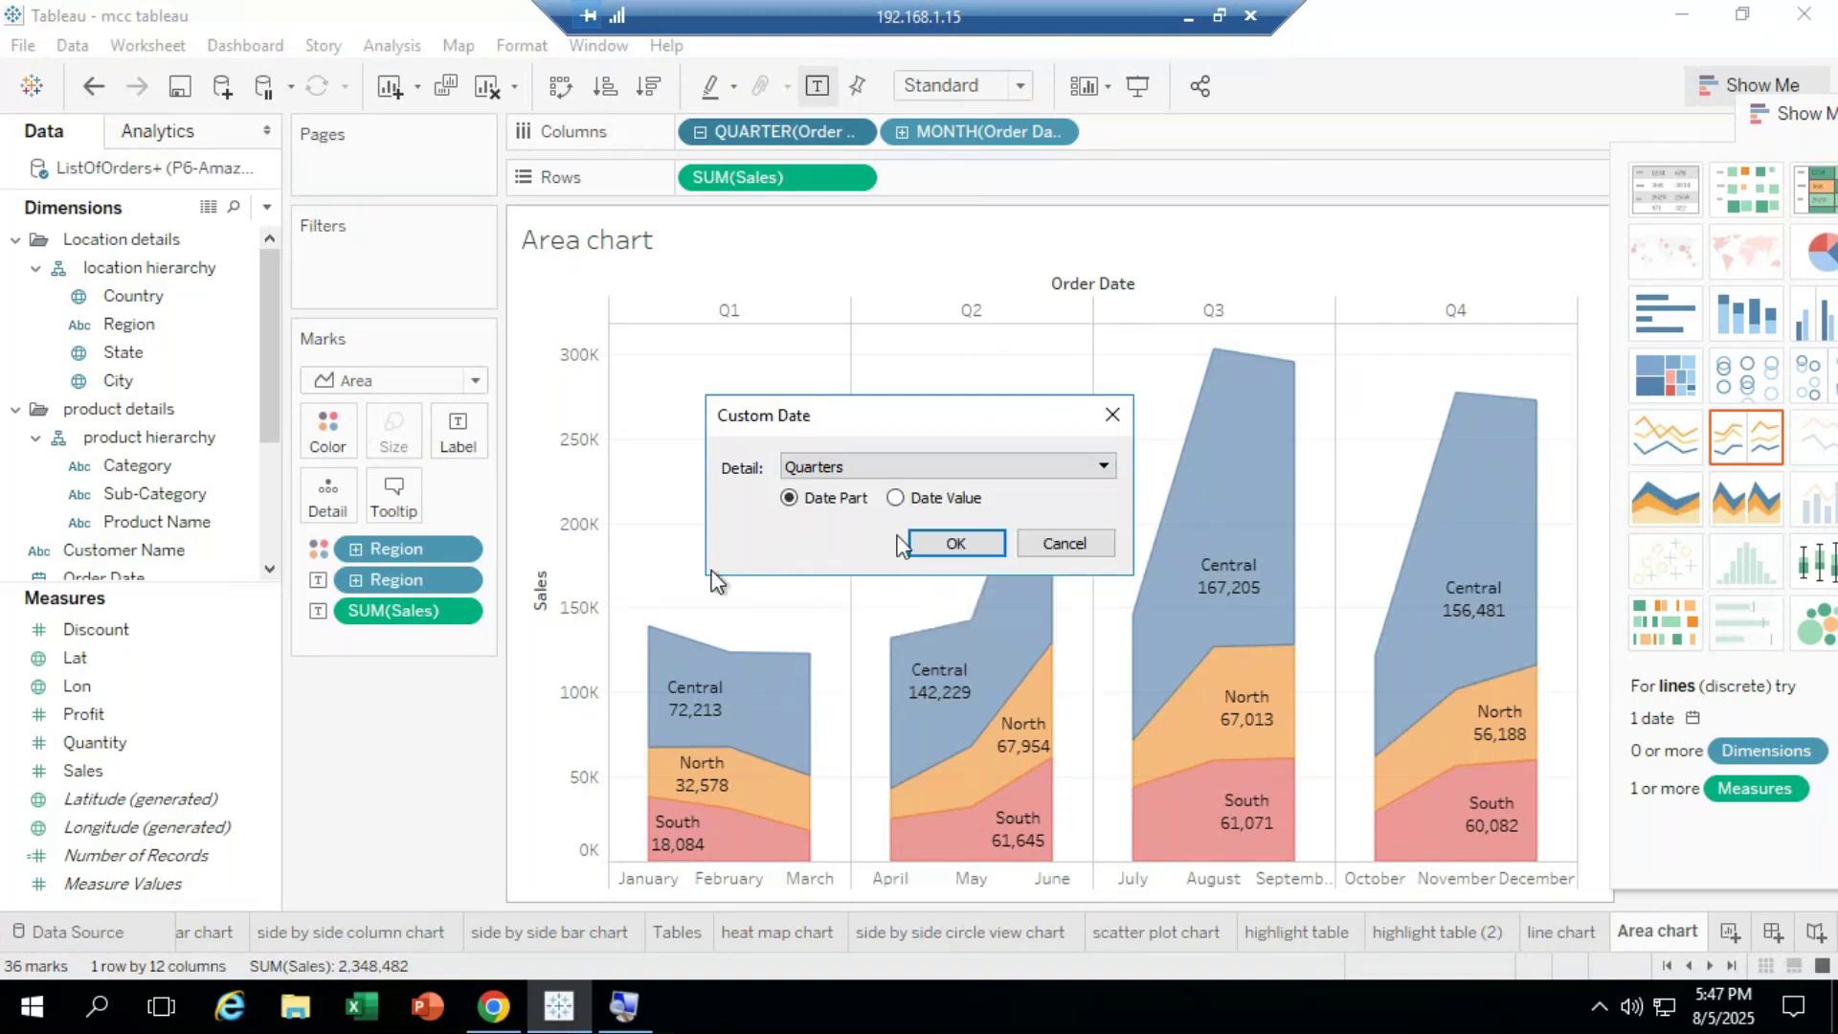
click(968, 555)
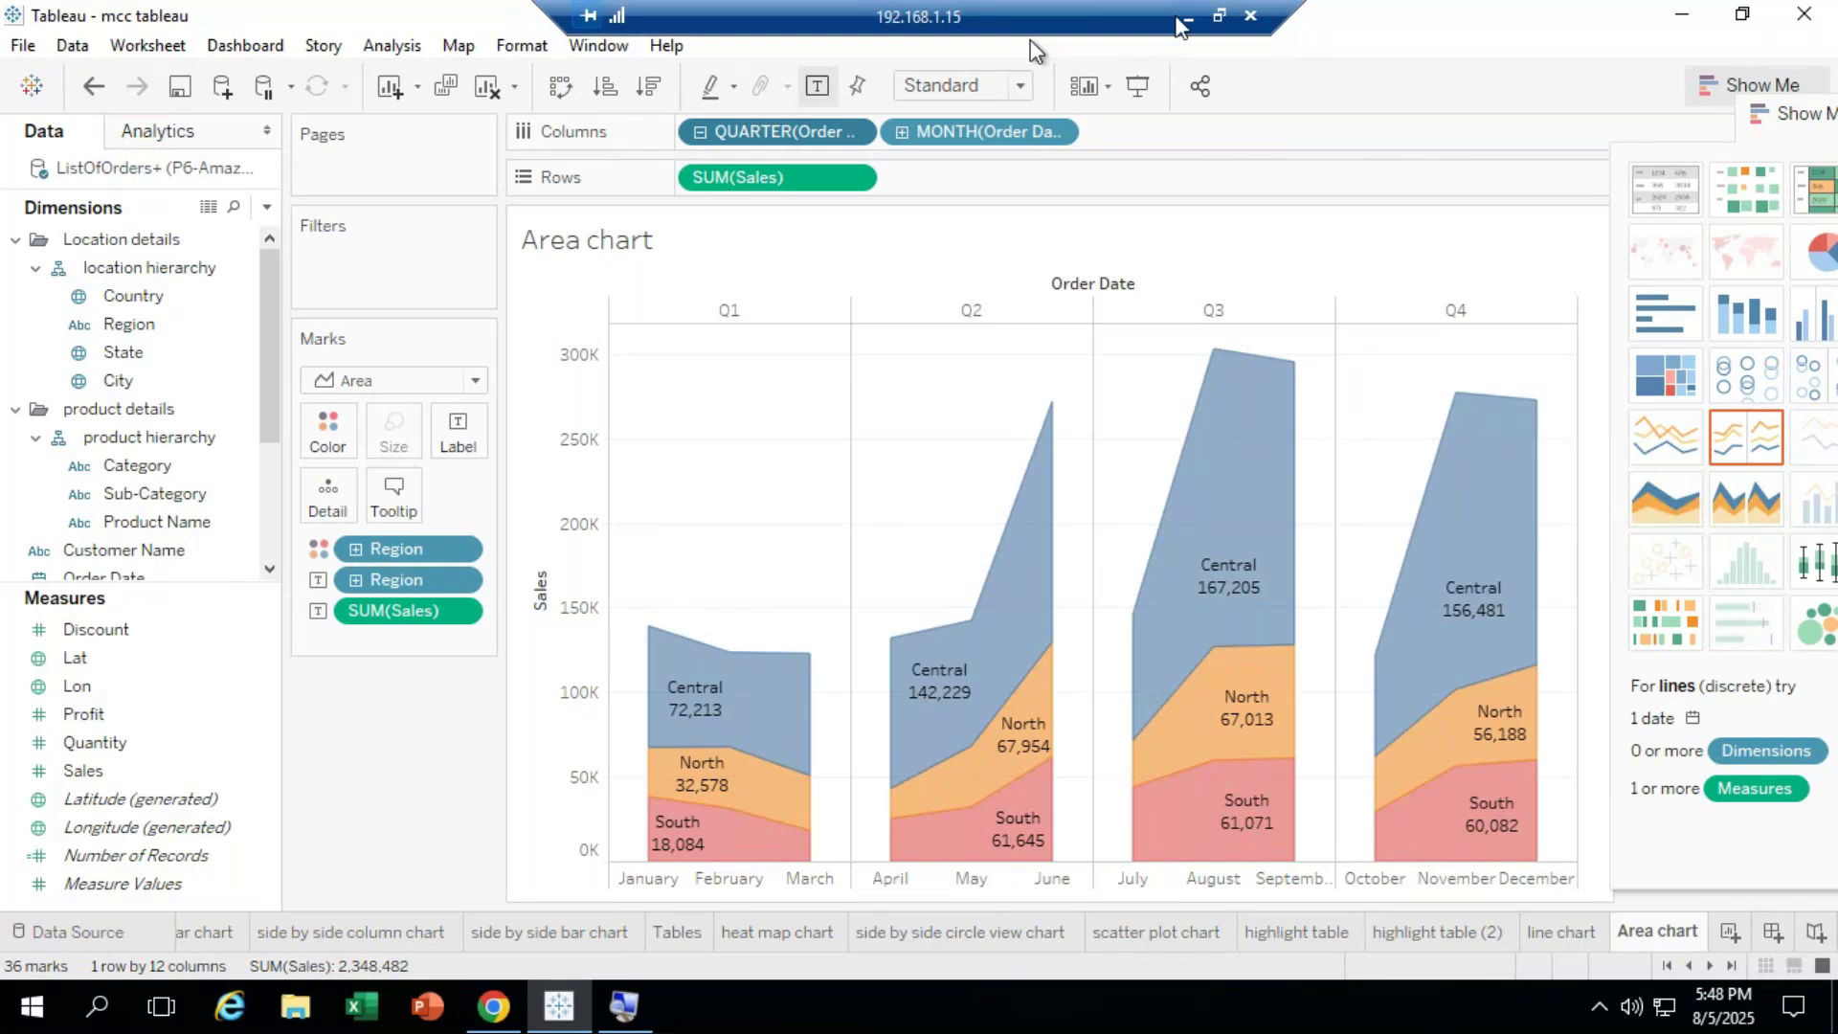
Step: Switch to the GoTo Meeting window to look for new chat messages, and return to the Tableau workbook
click(1183, 18)
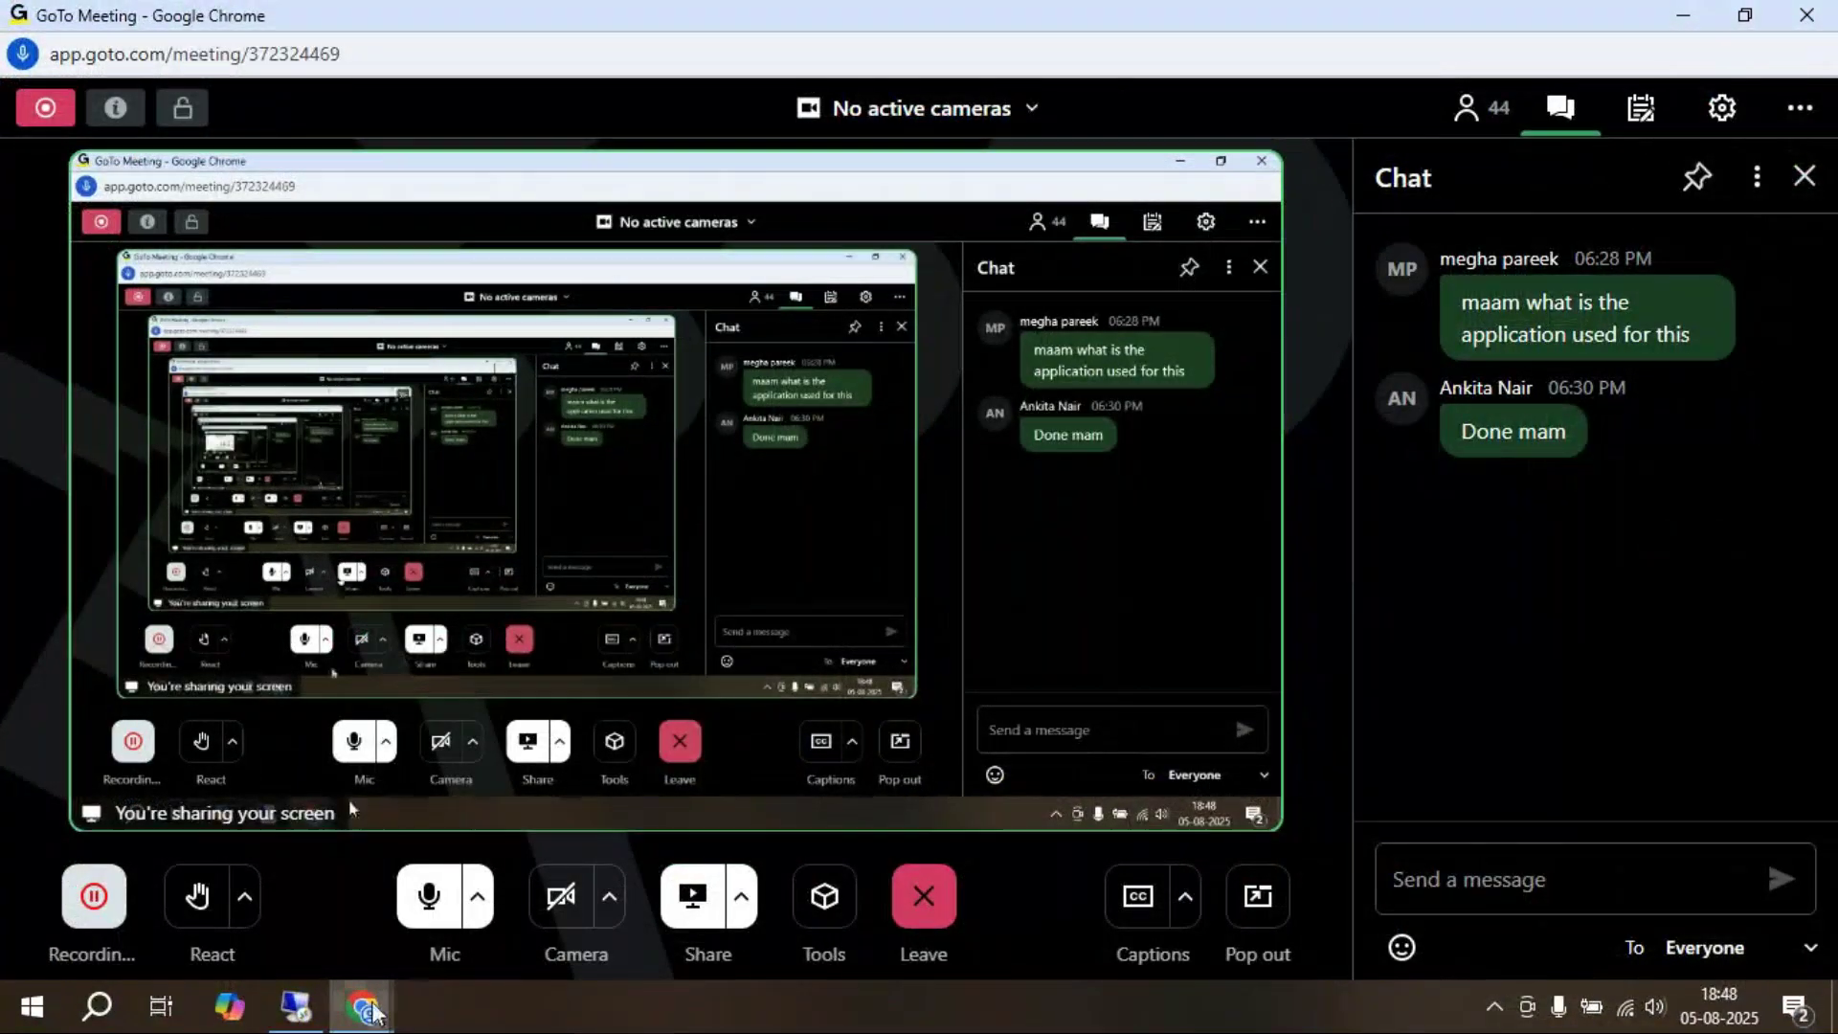
click(296, 1015)
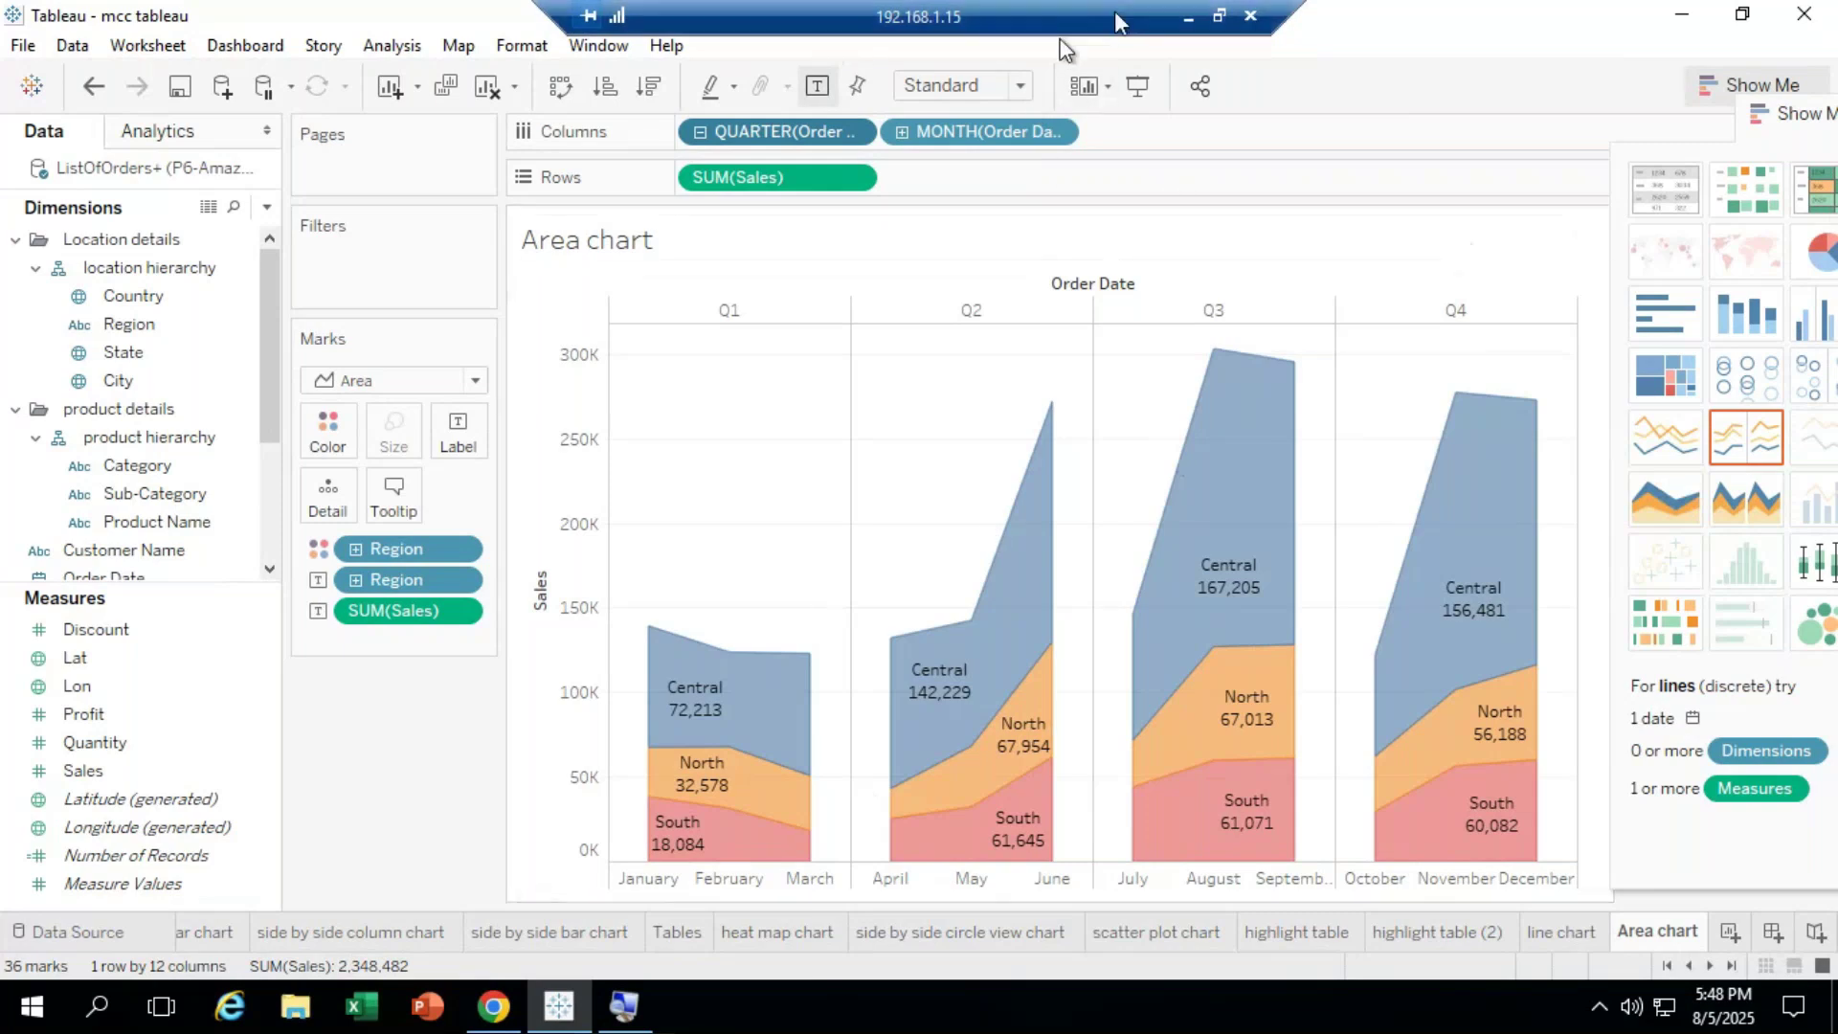
click(1185, 21)
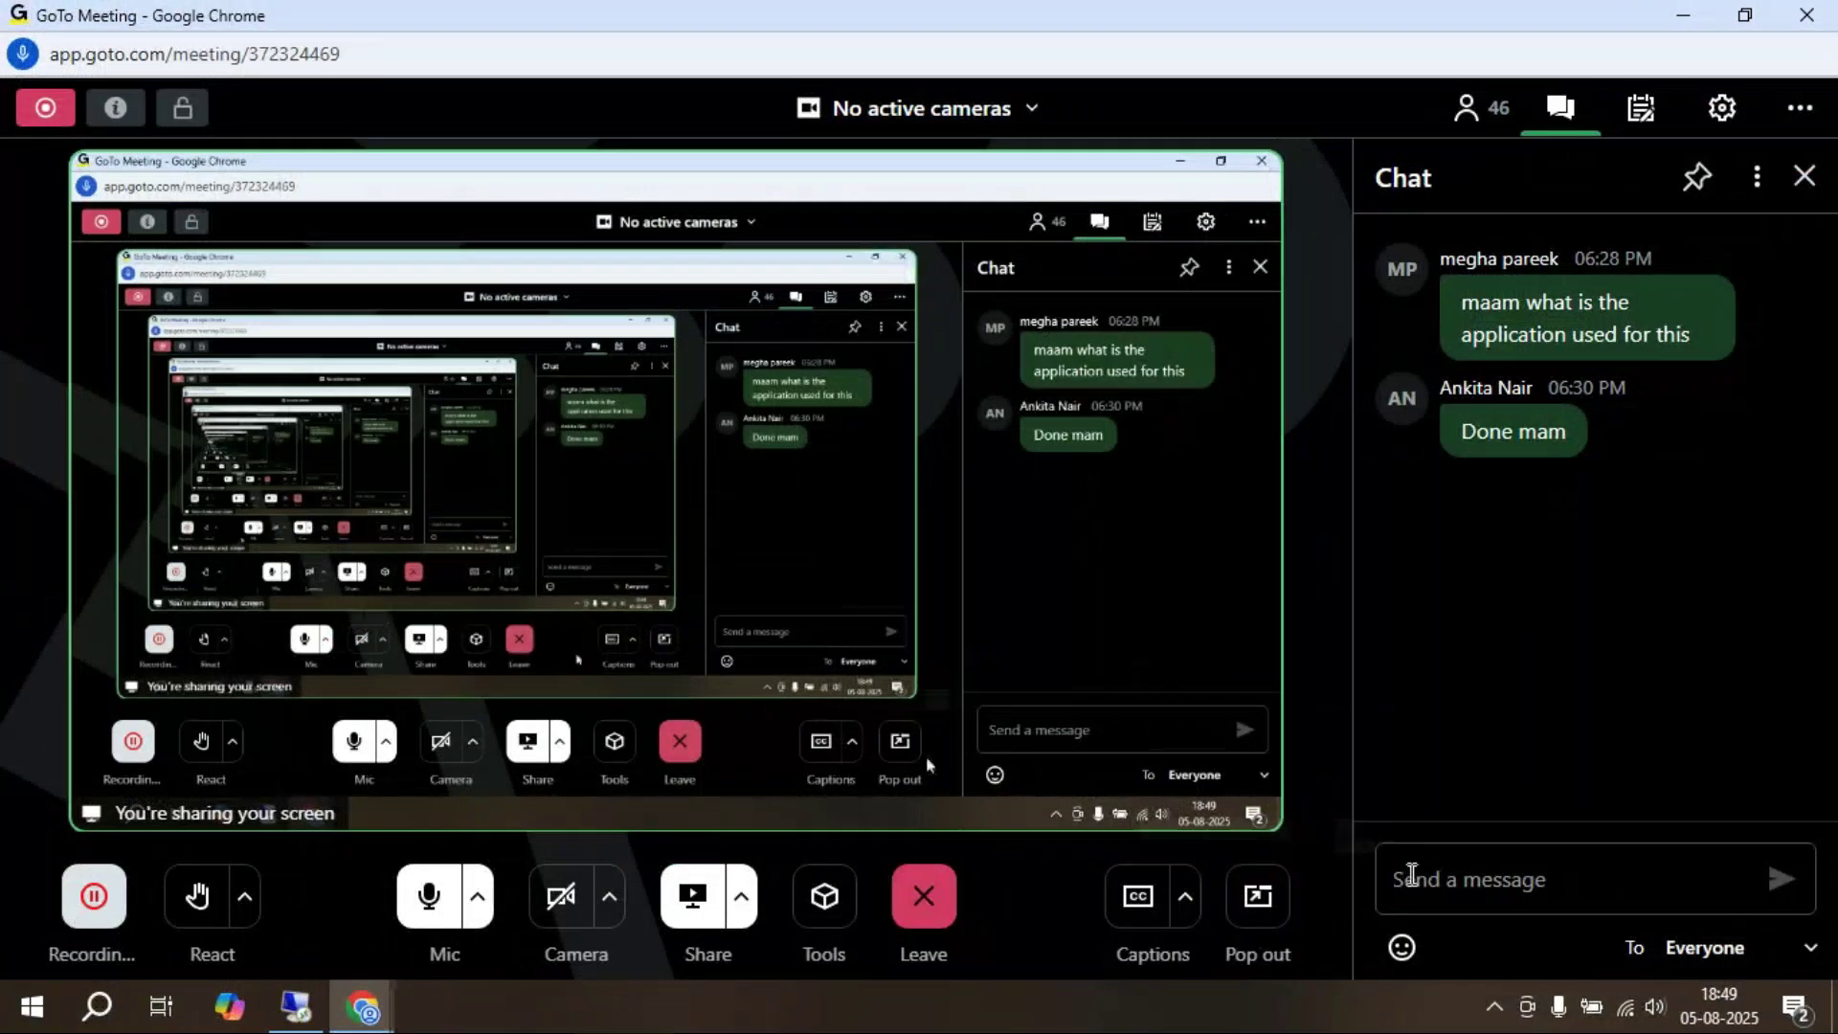
click(1418, 879)
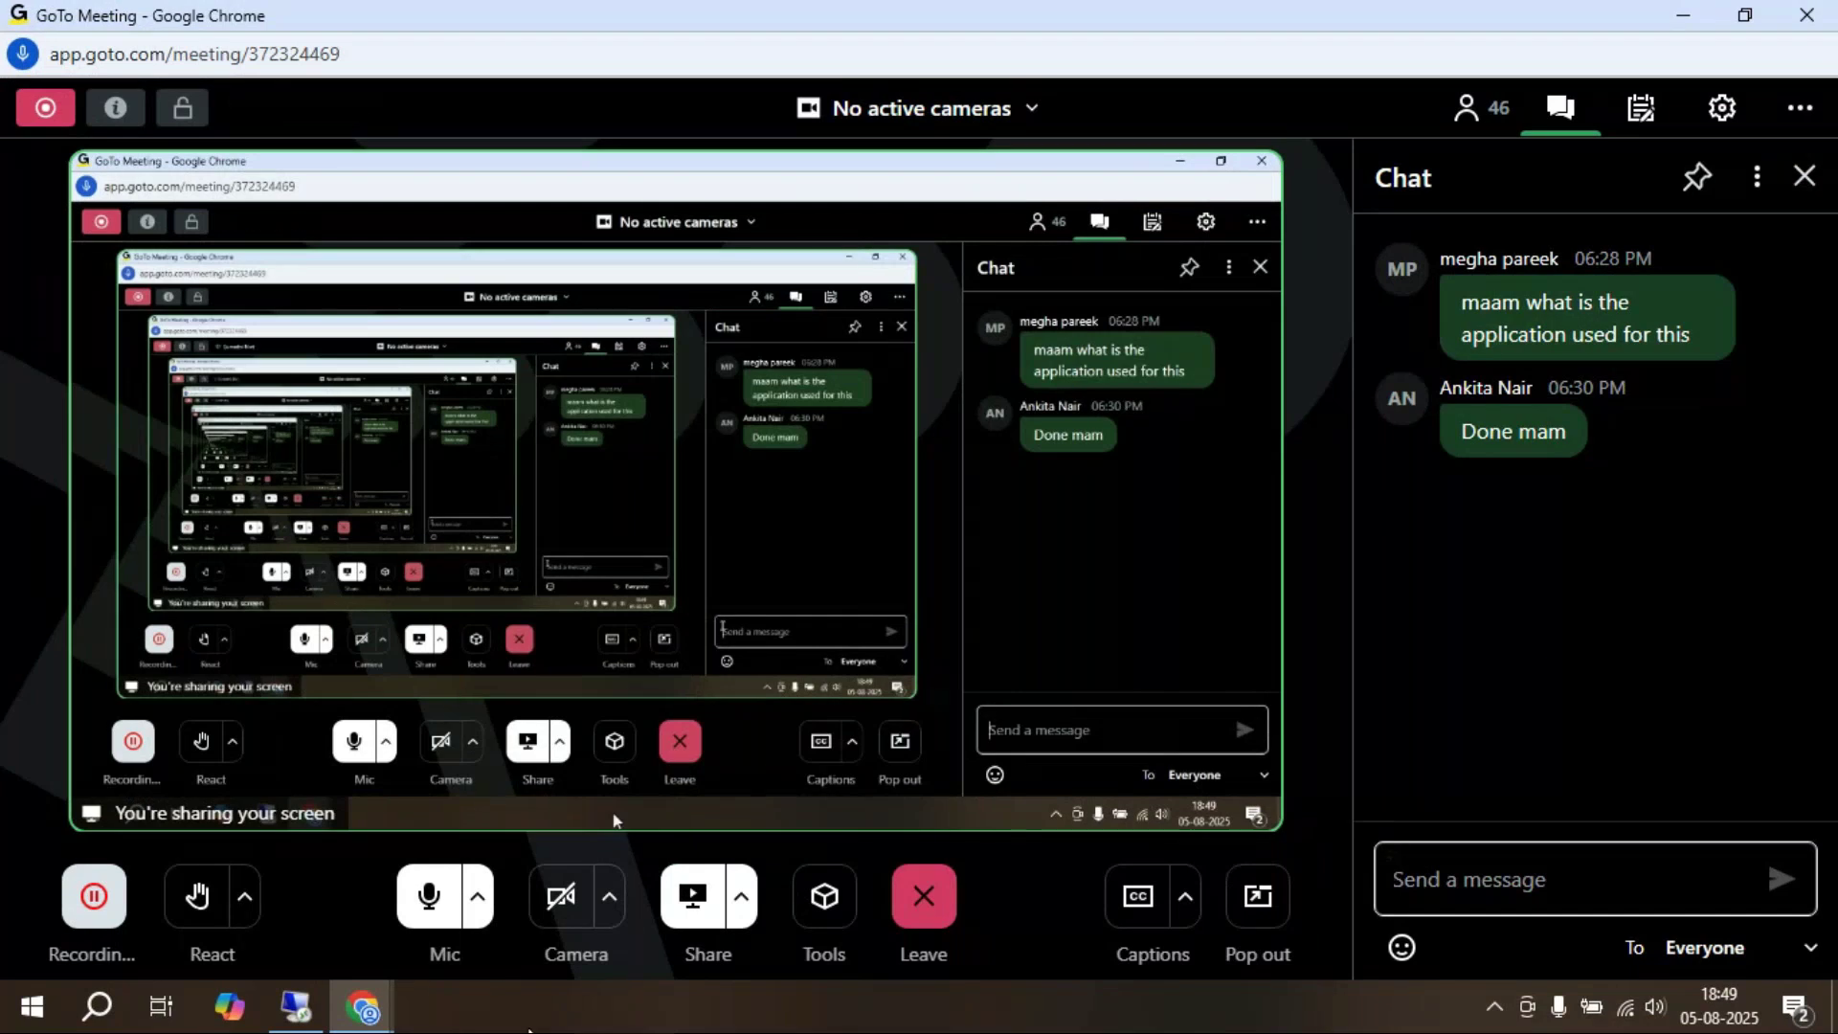
click(297, 1007)
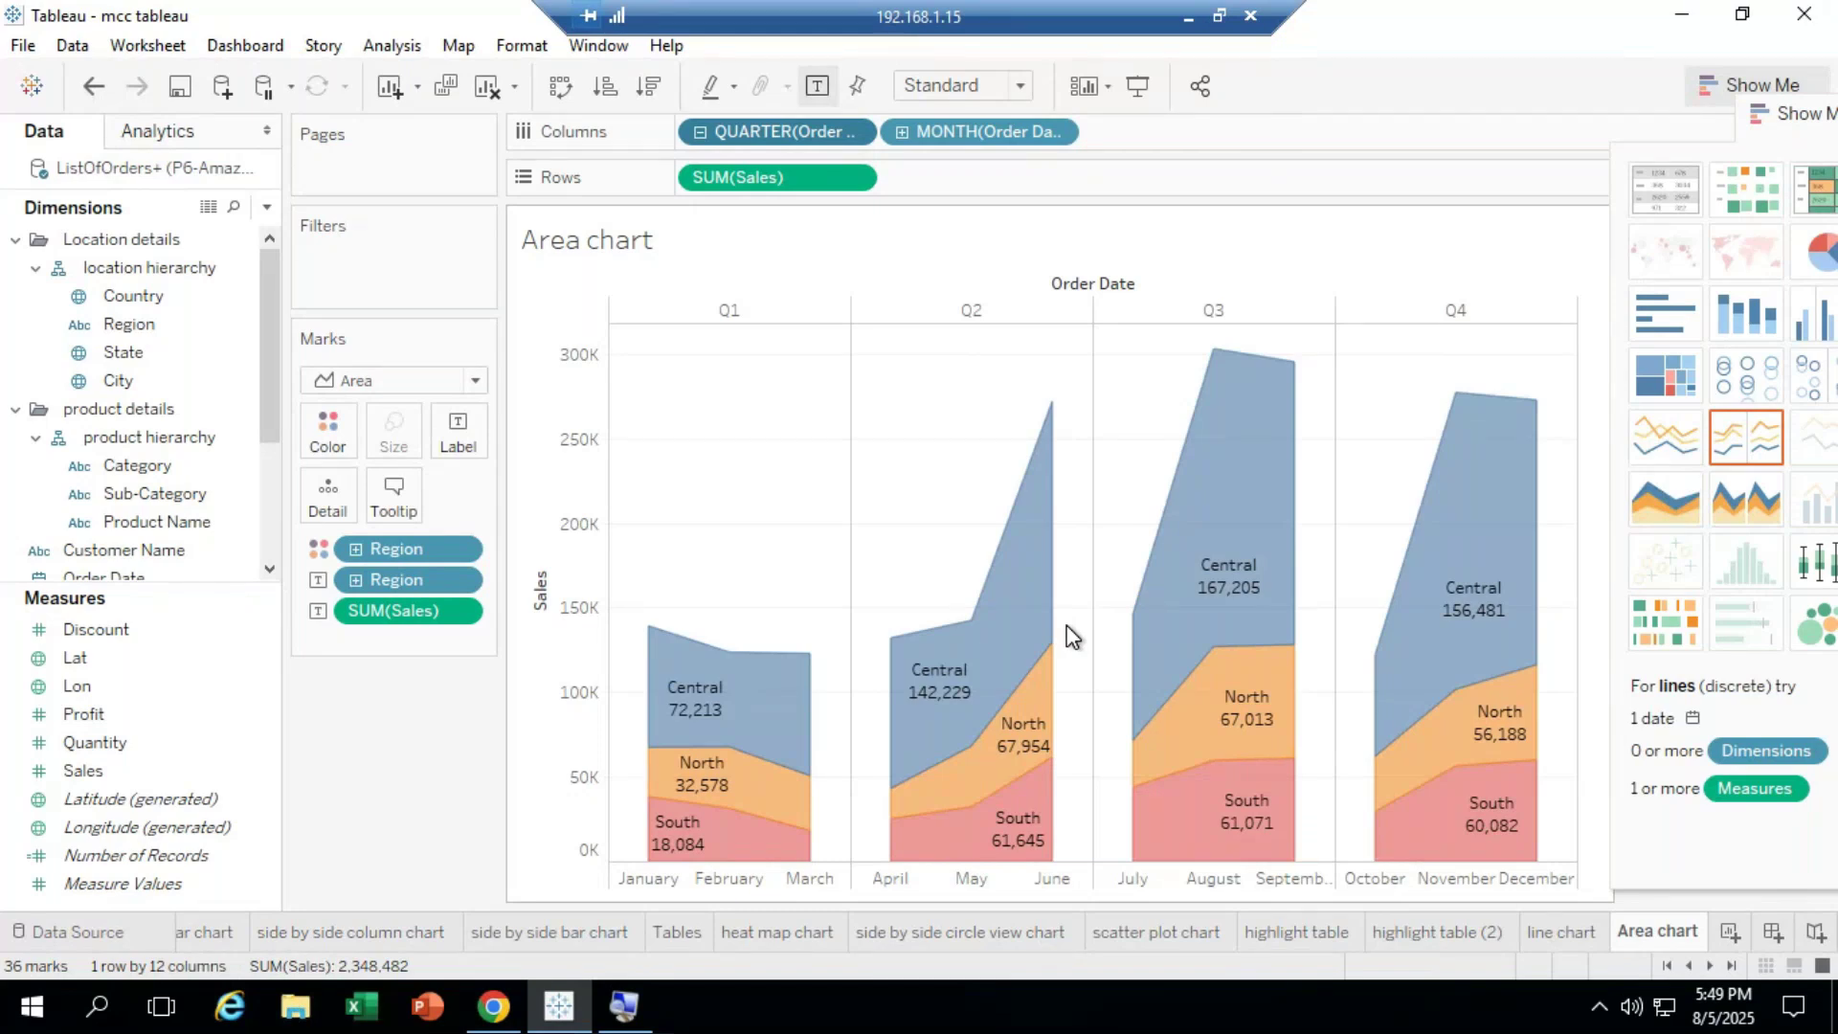
Step: Create a new worksheet with a text table showing Sales for each Sub-Category in rows
click(1729, 934)
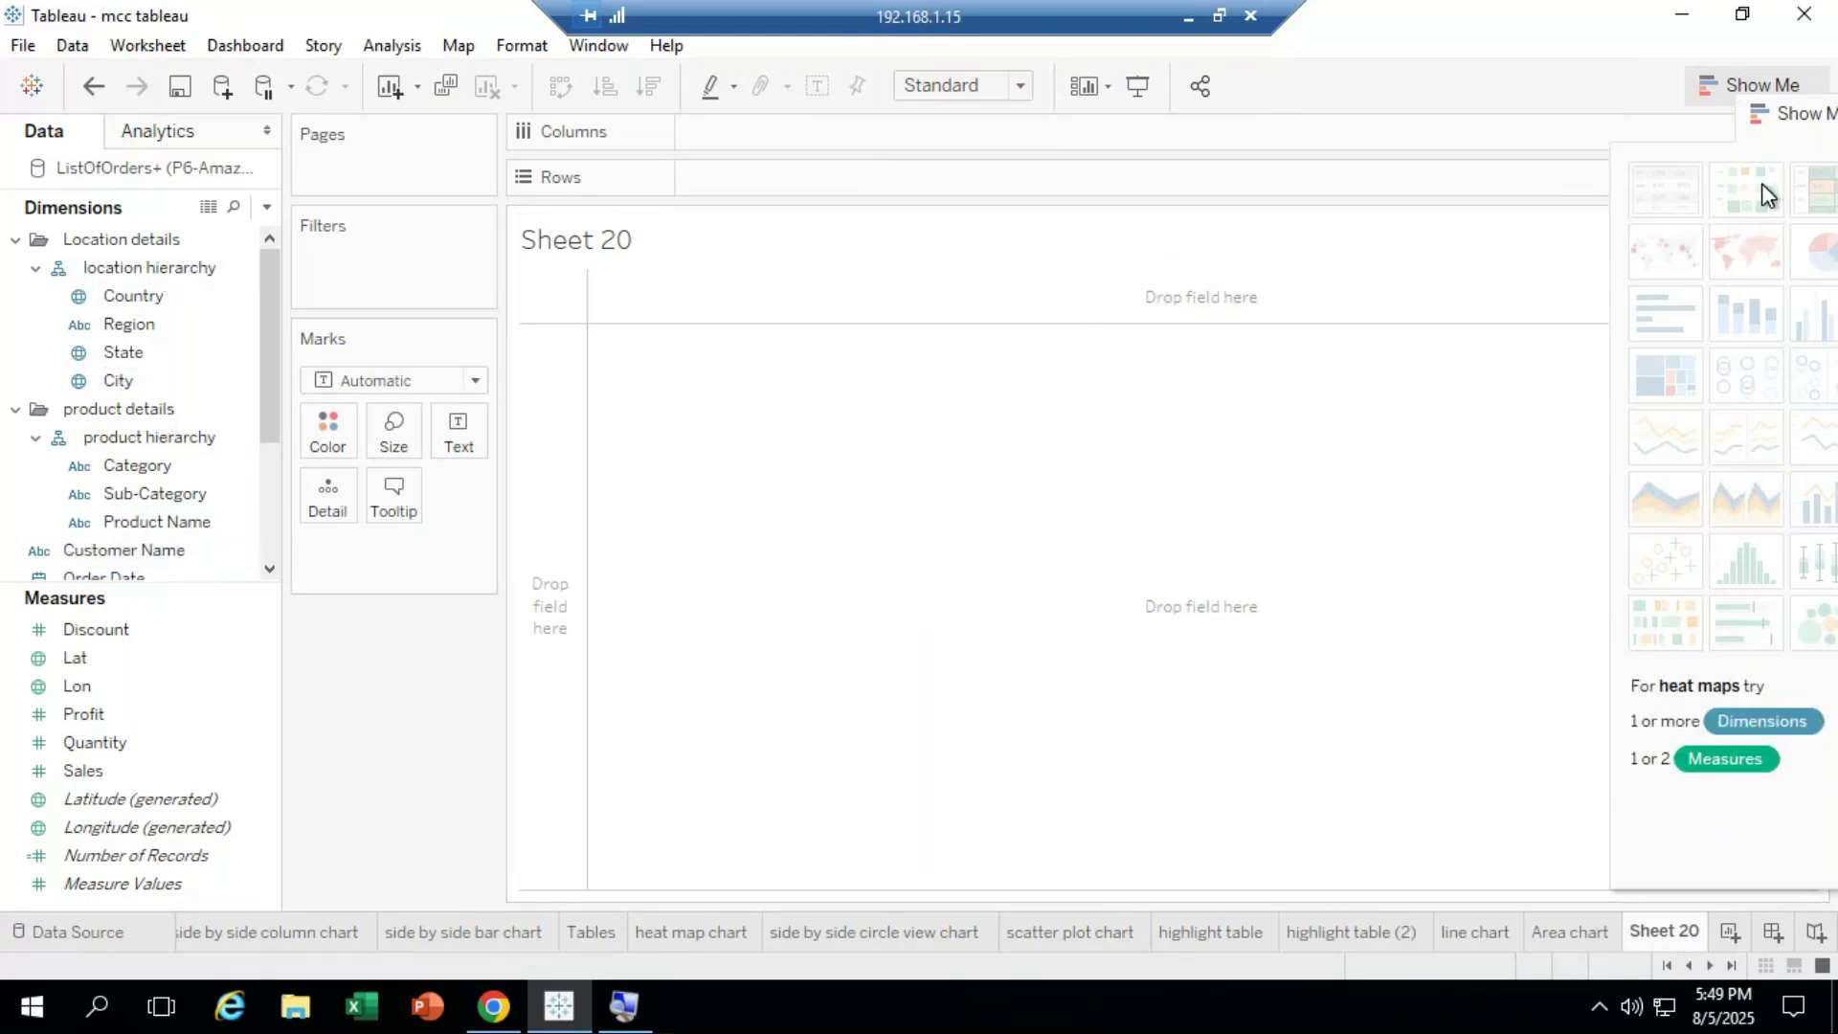
click(105, 381)
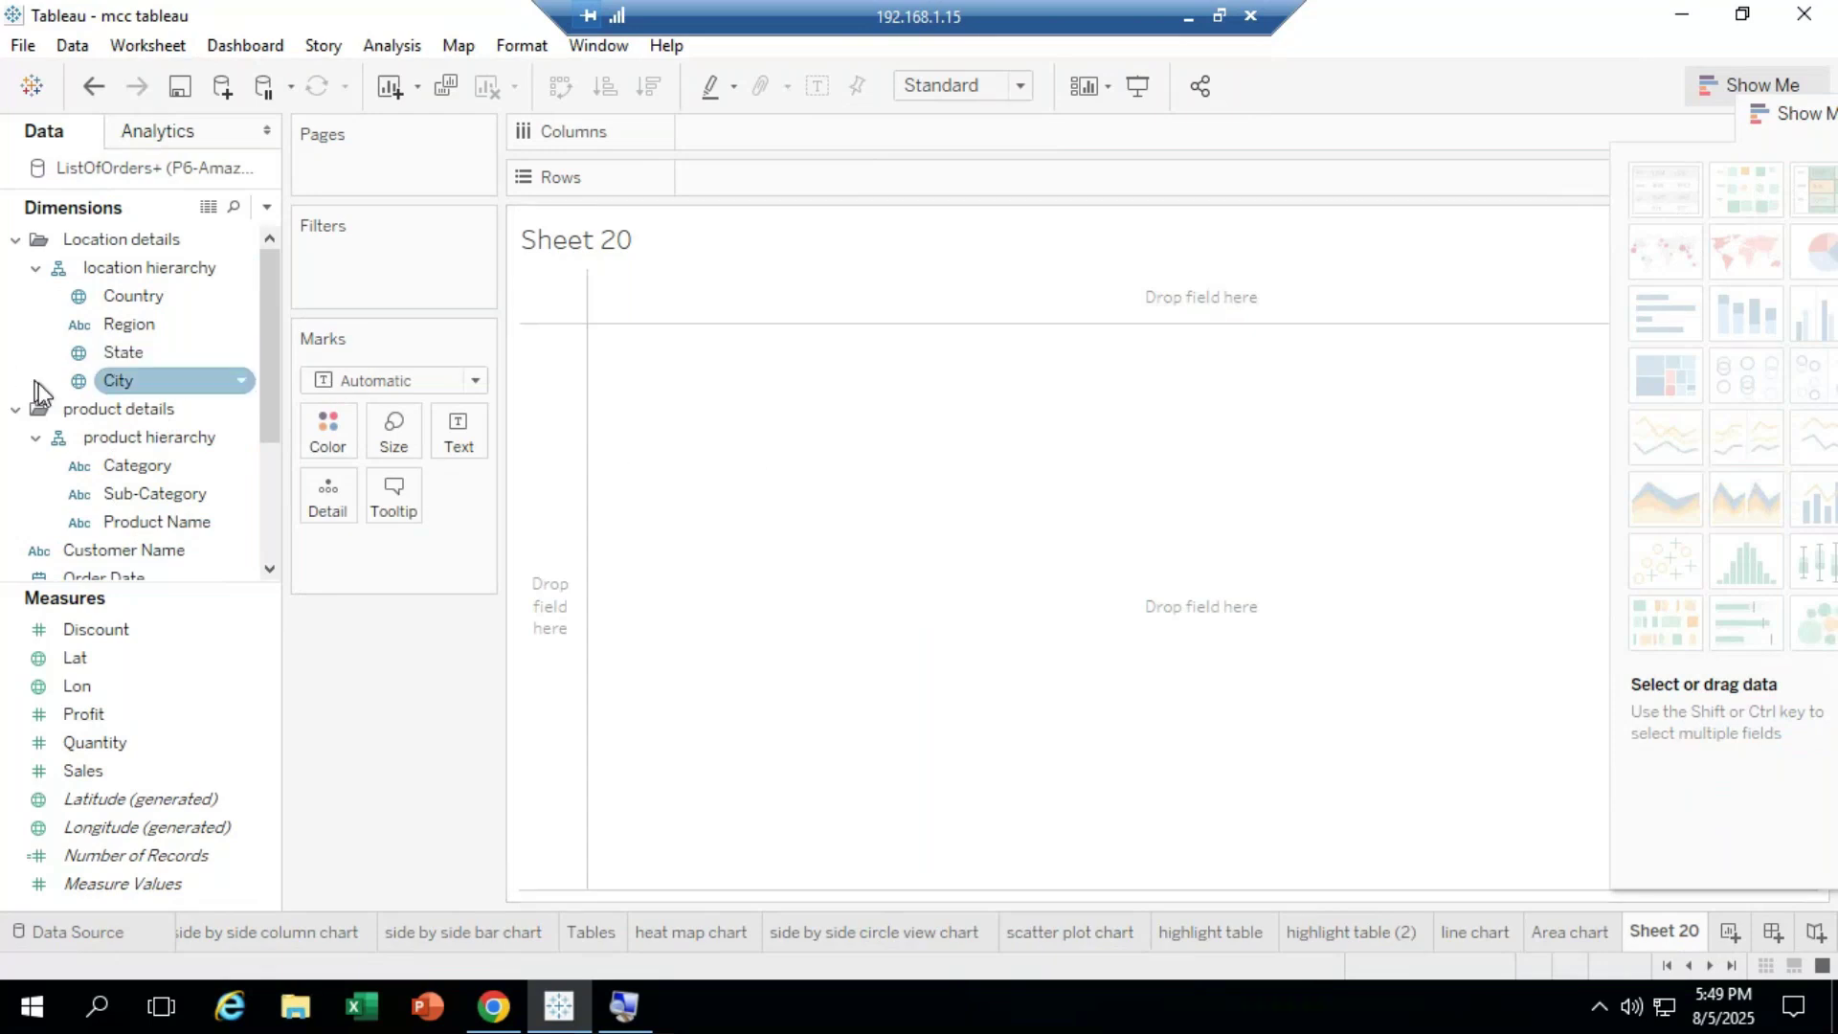
click(54, 354)
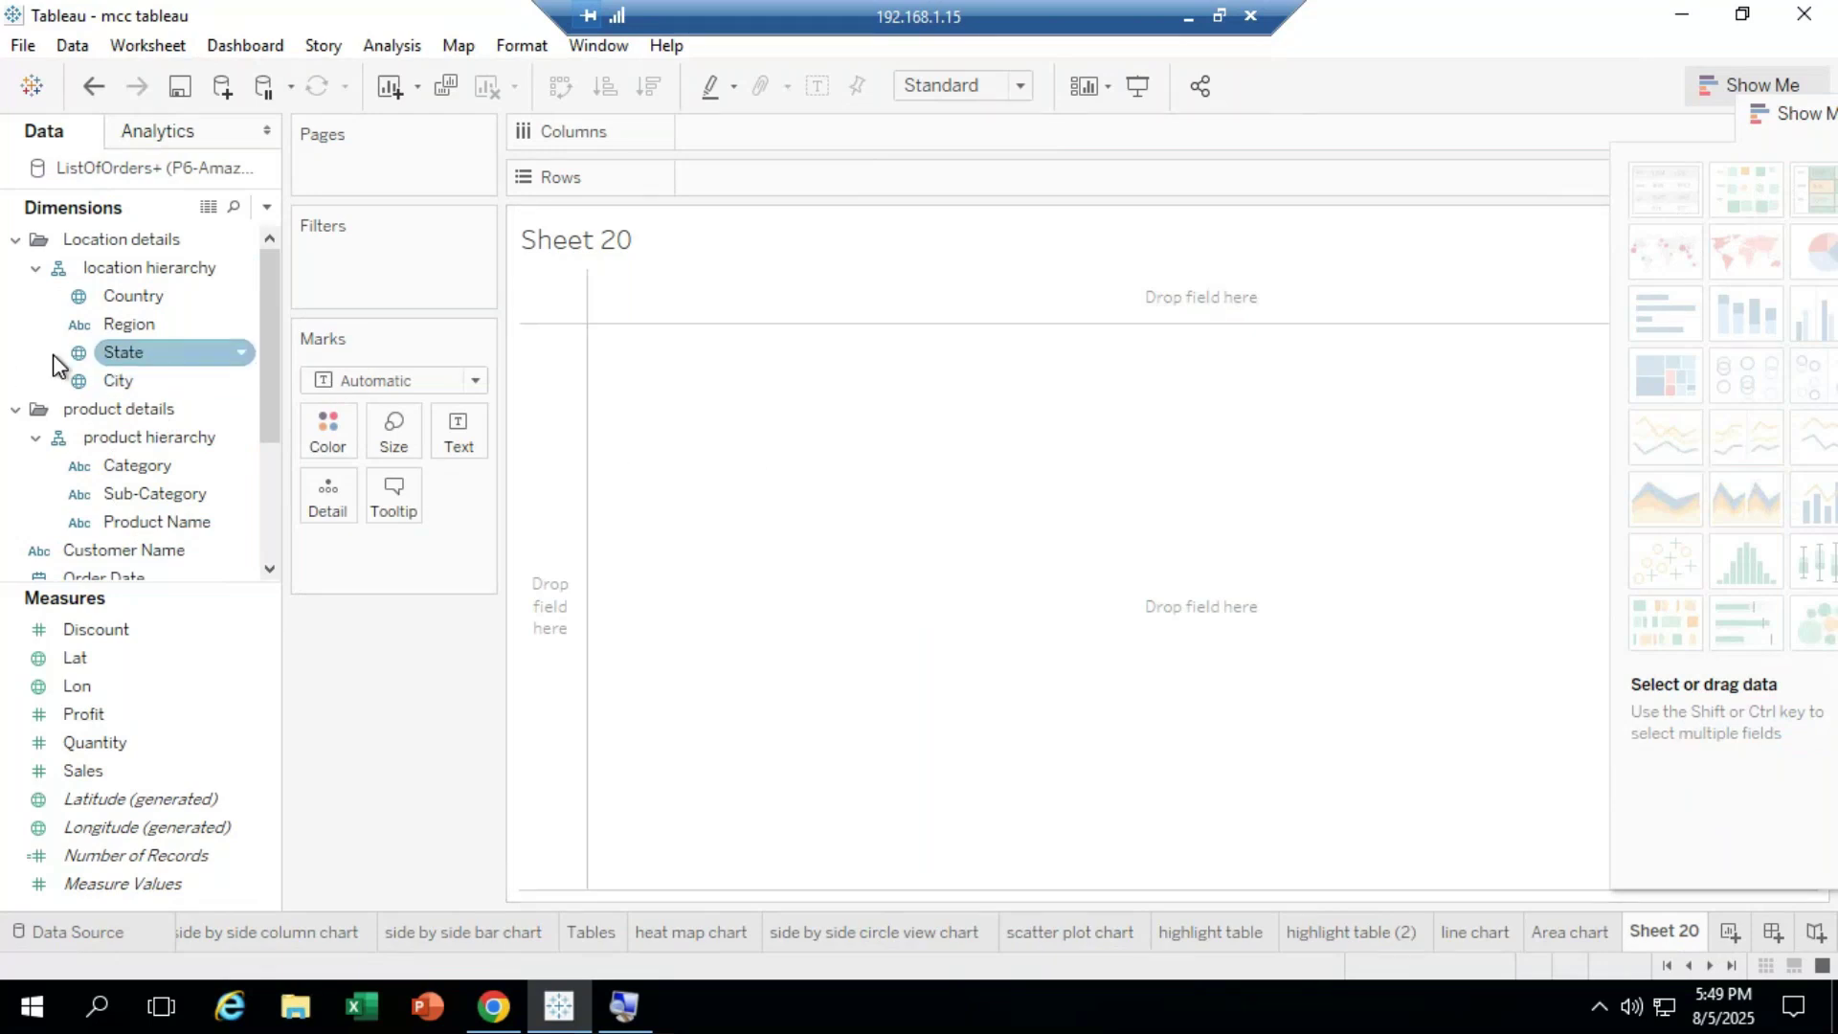
click(48, 381)
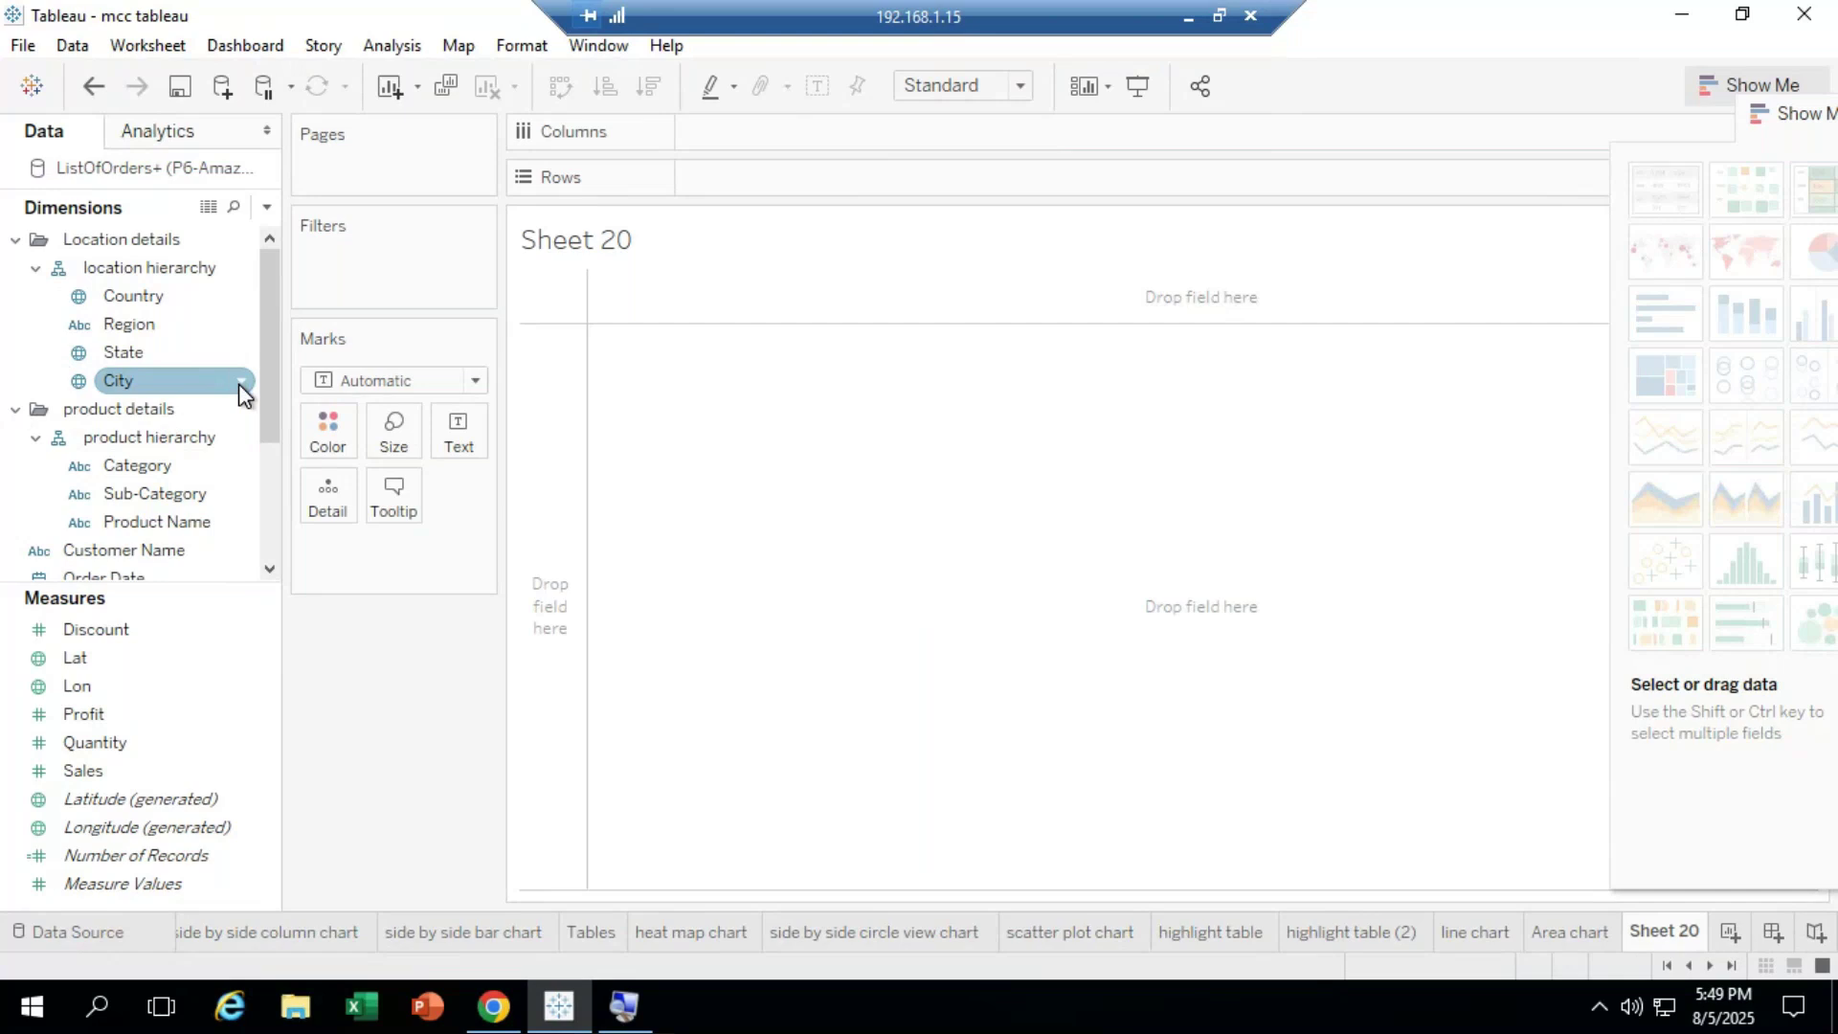
click(175, 438)
click(180, 492)
drag(180, 493, 773, 175)
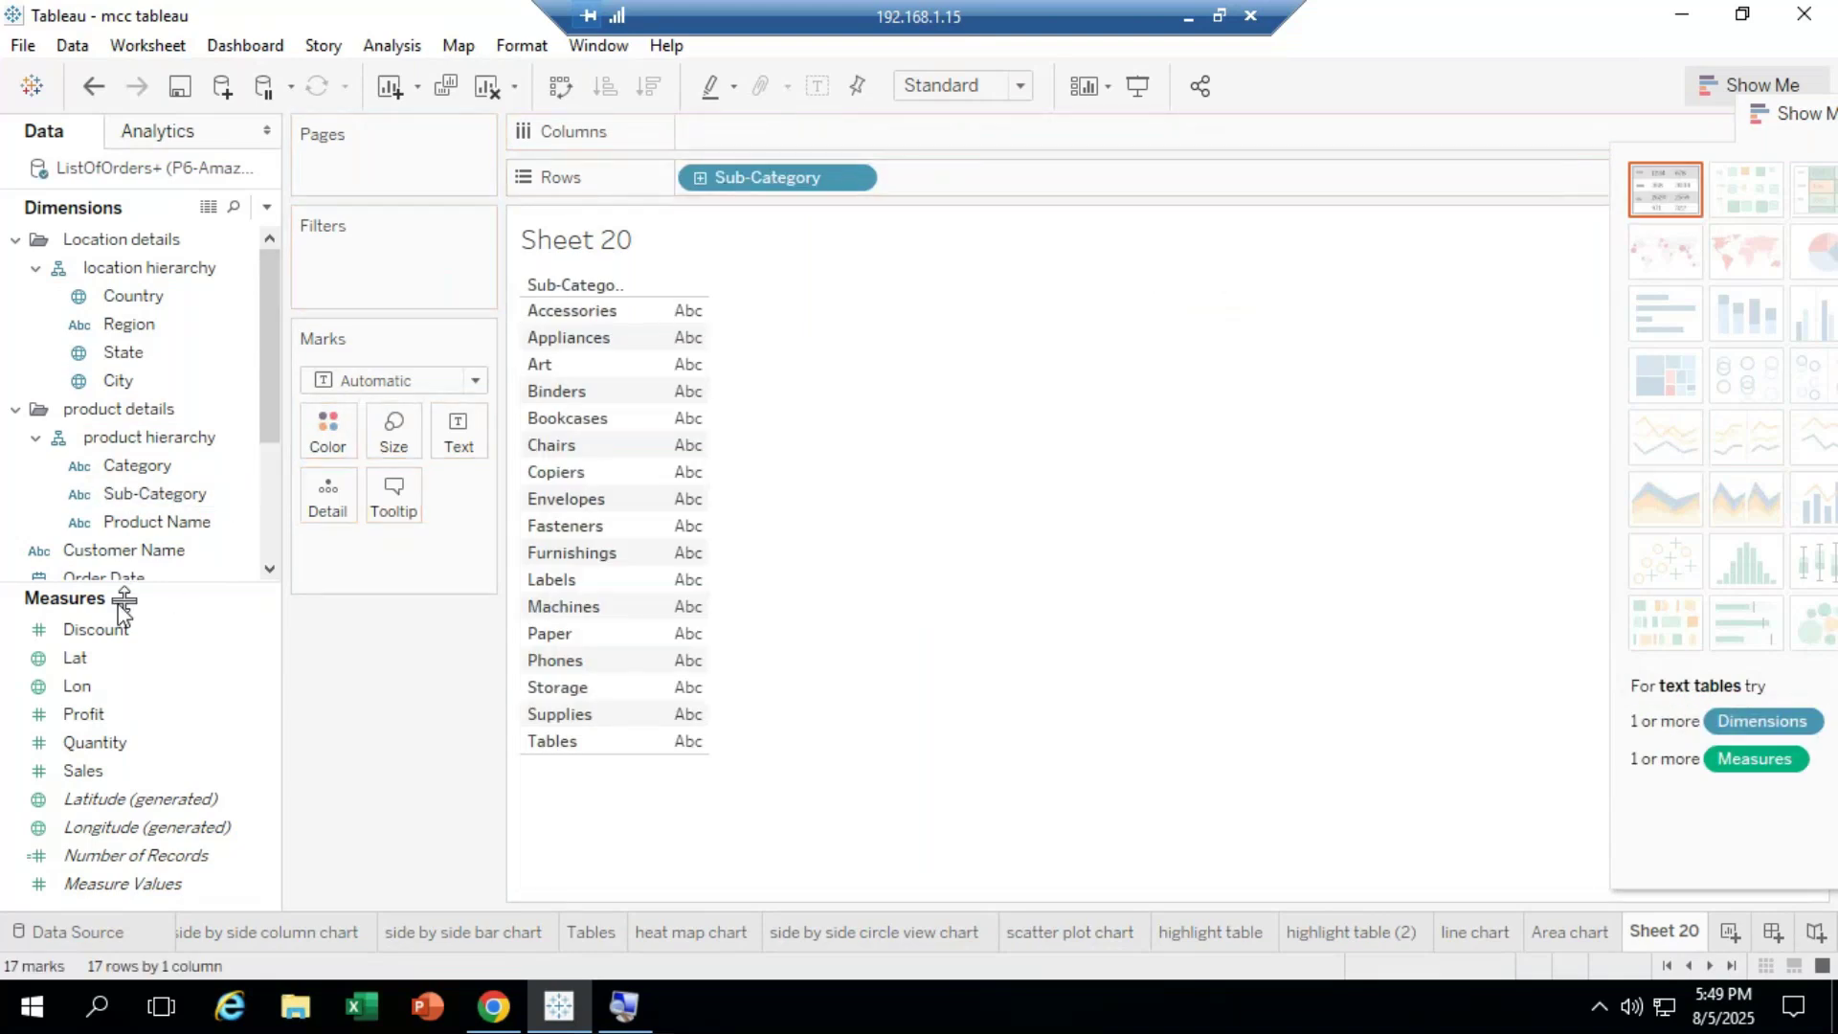
drag(90, 766, 450, 440)
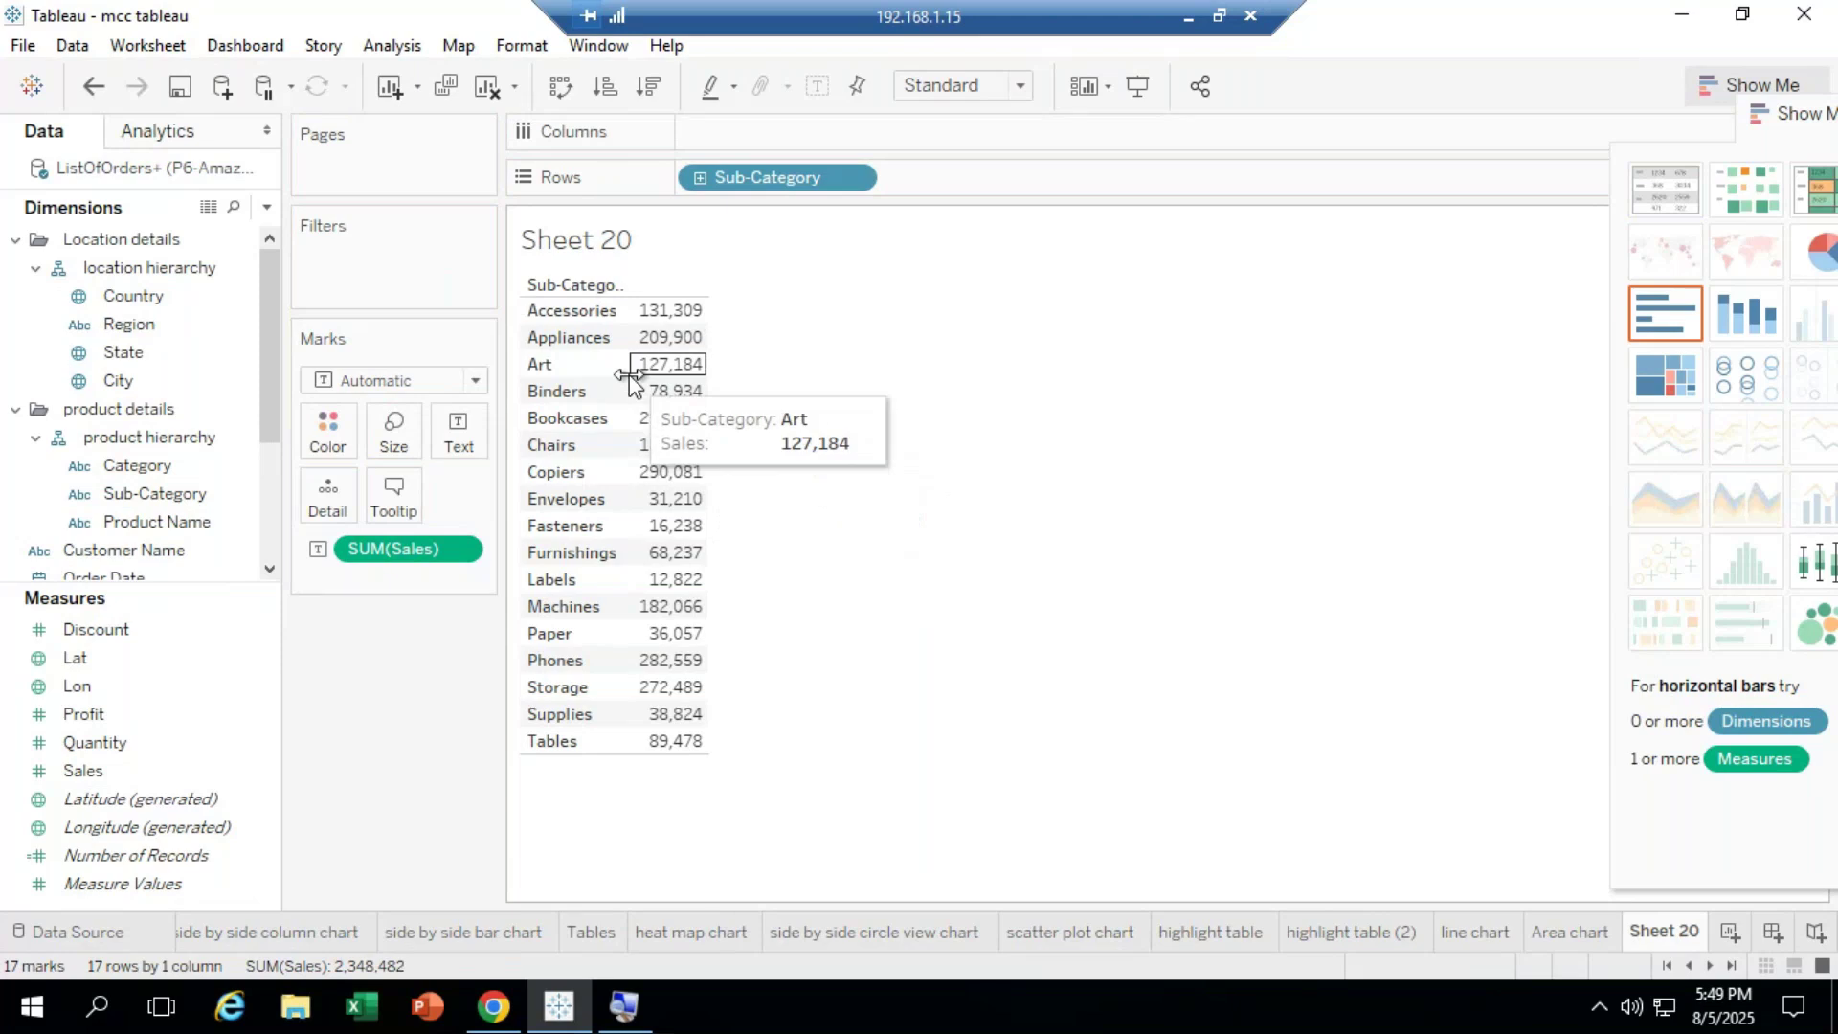
Step: View the sort options on the Sub-Category header and close them without choosing one
click(589, 314)
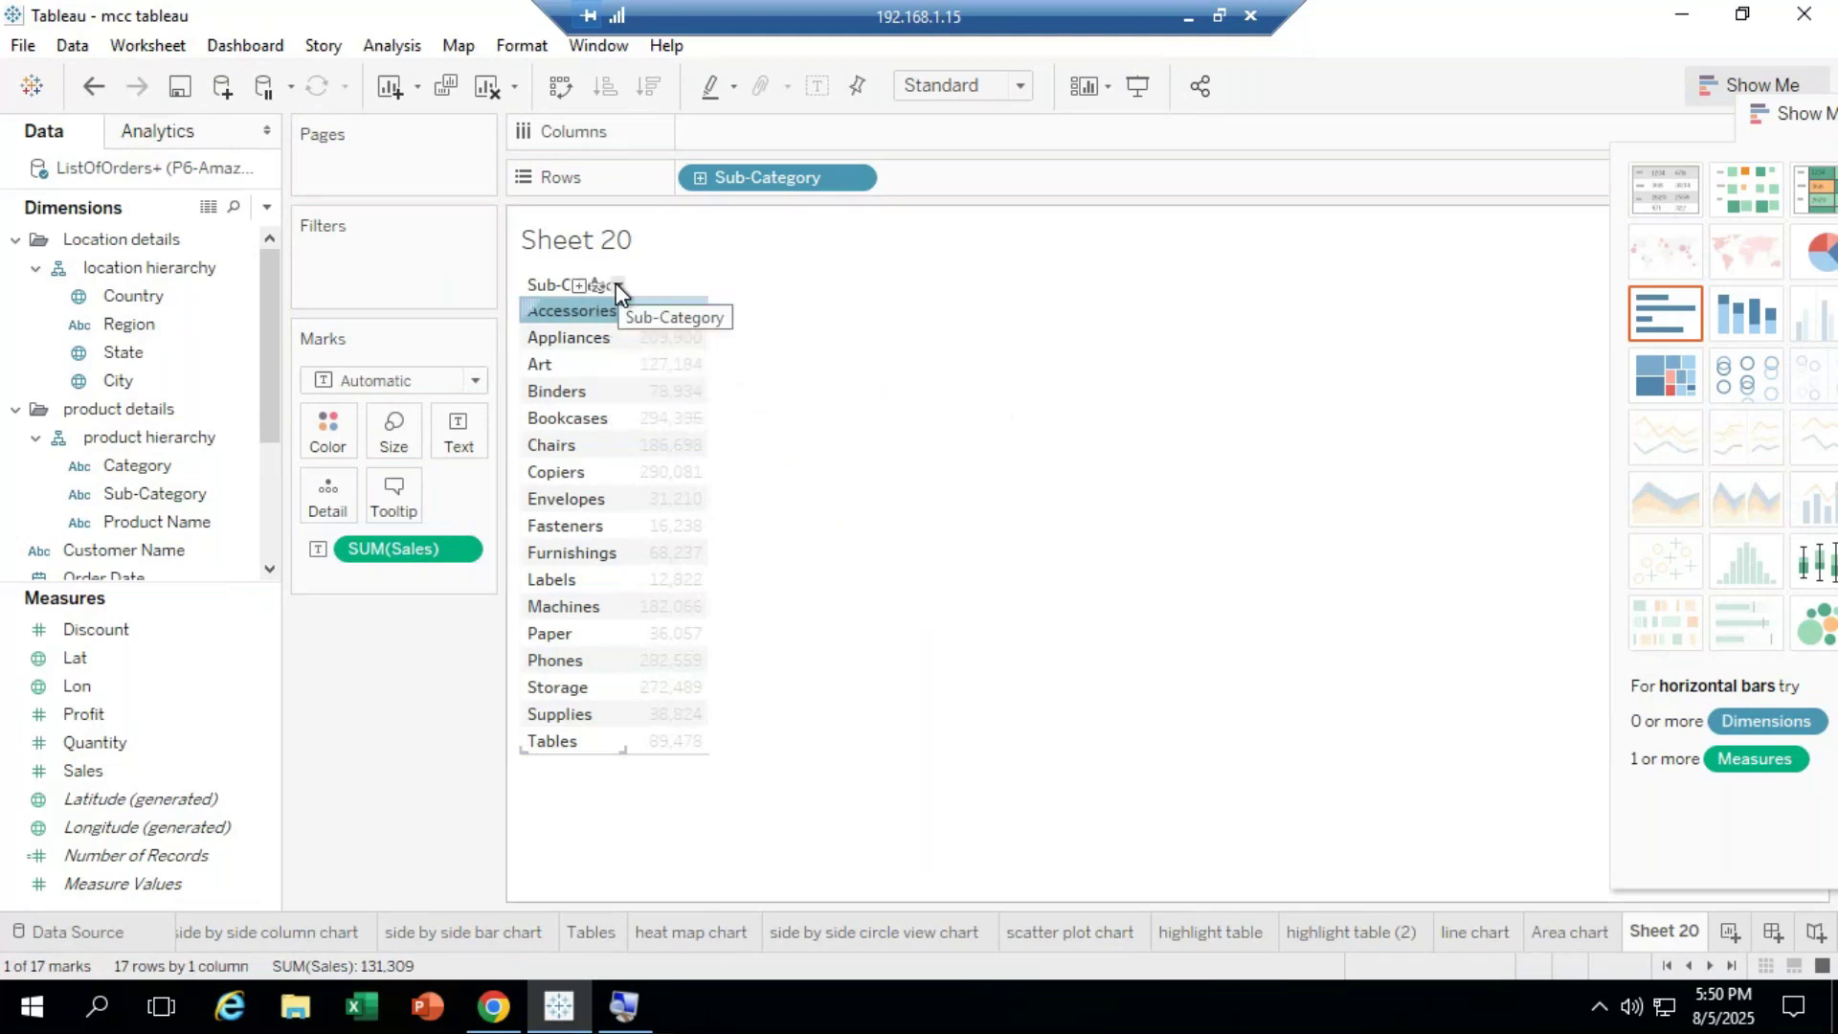
click(617, 284)
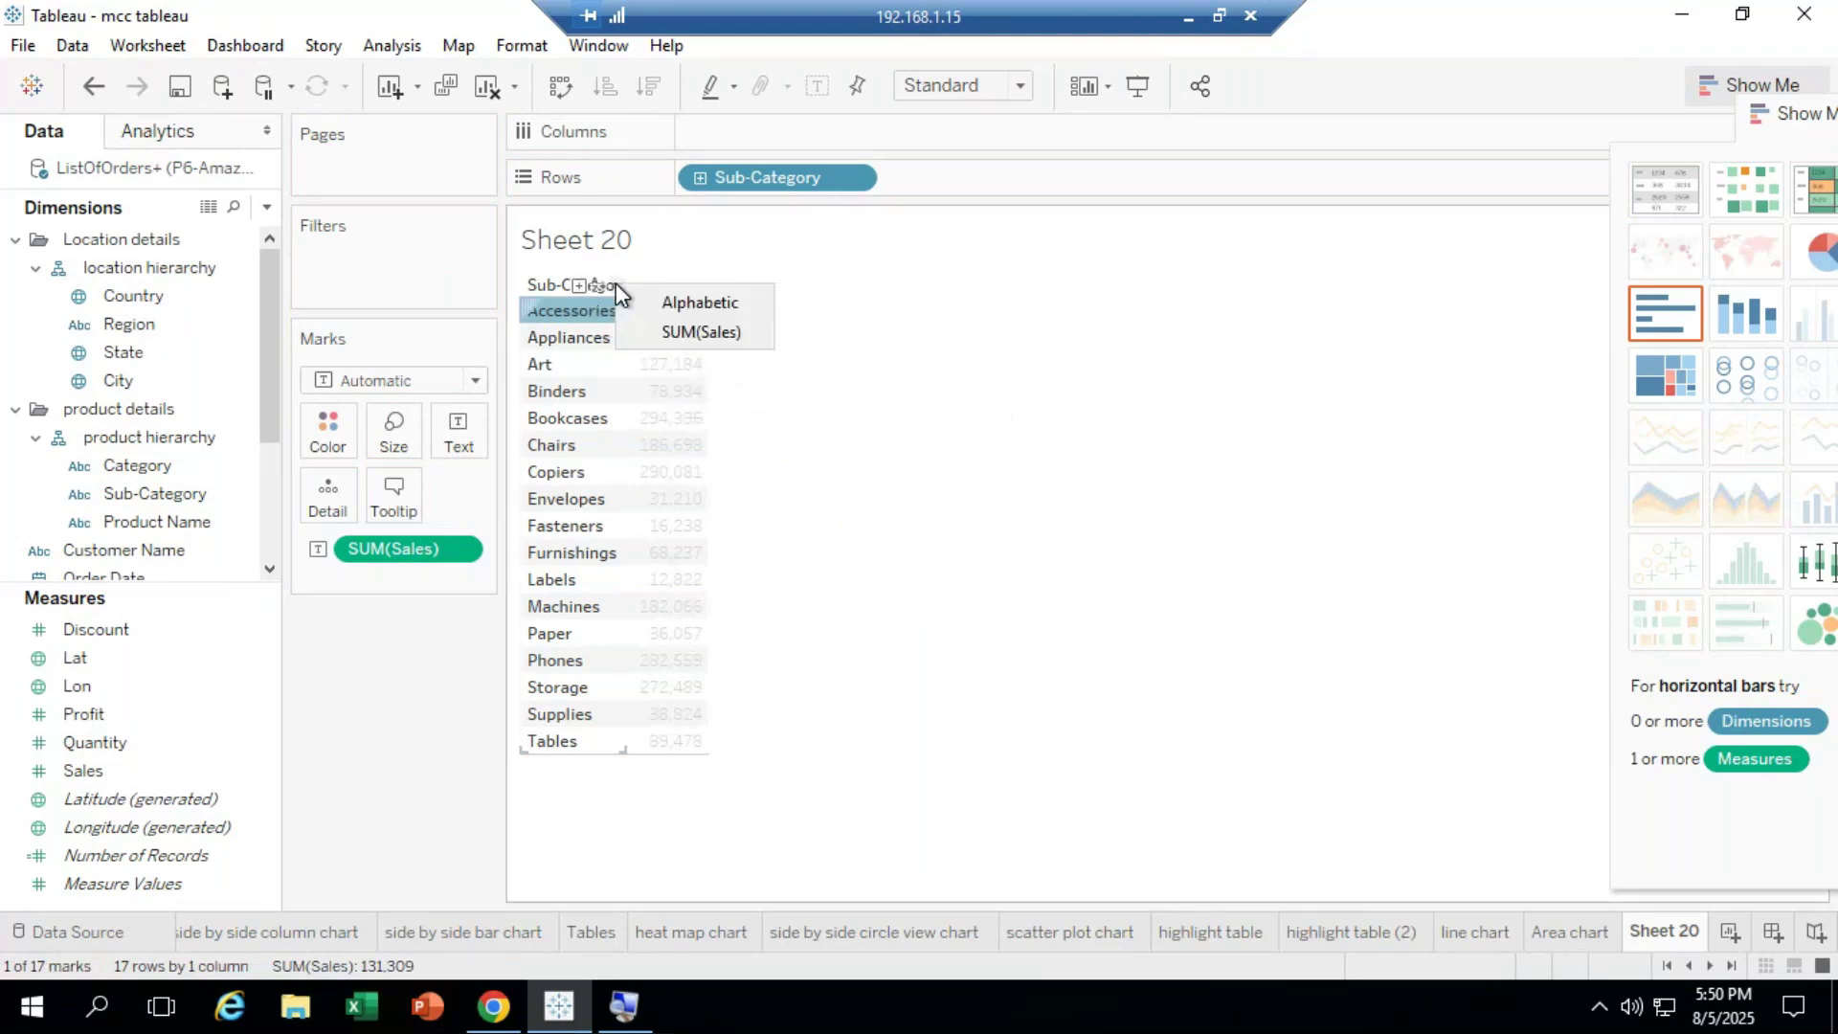
click(1113, 572)
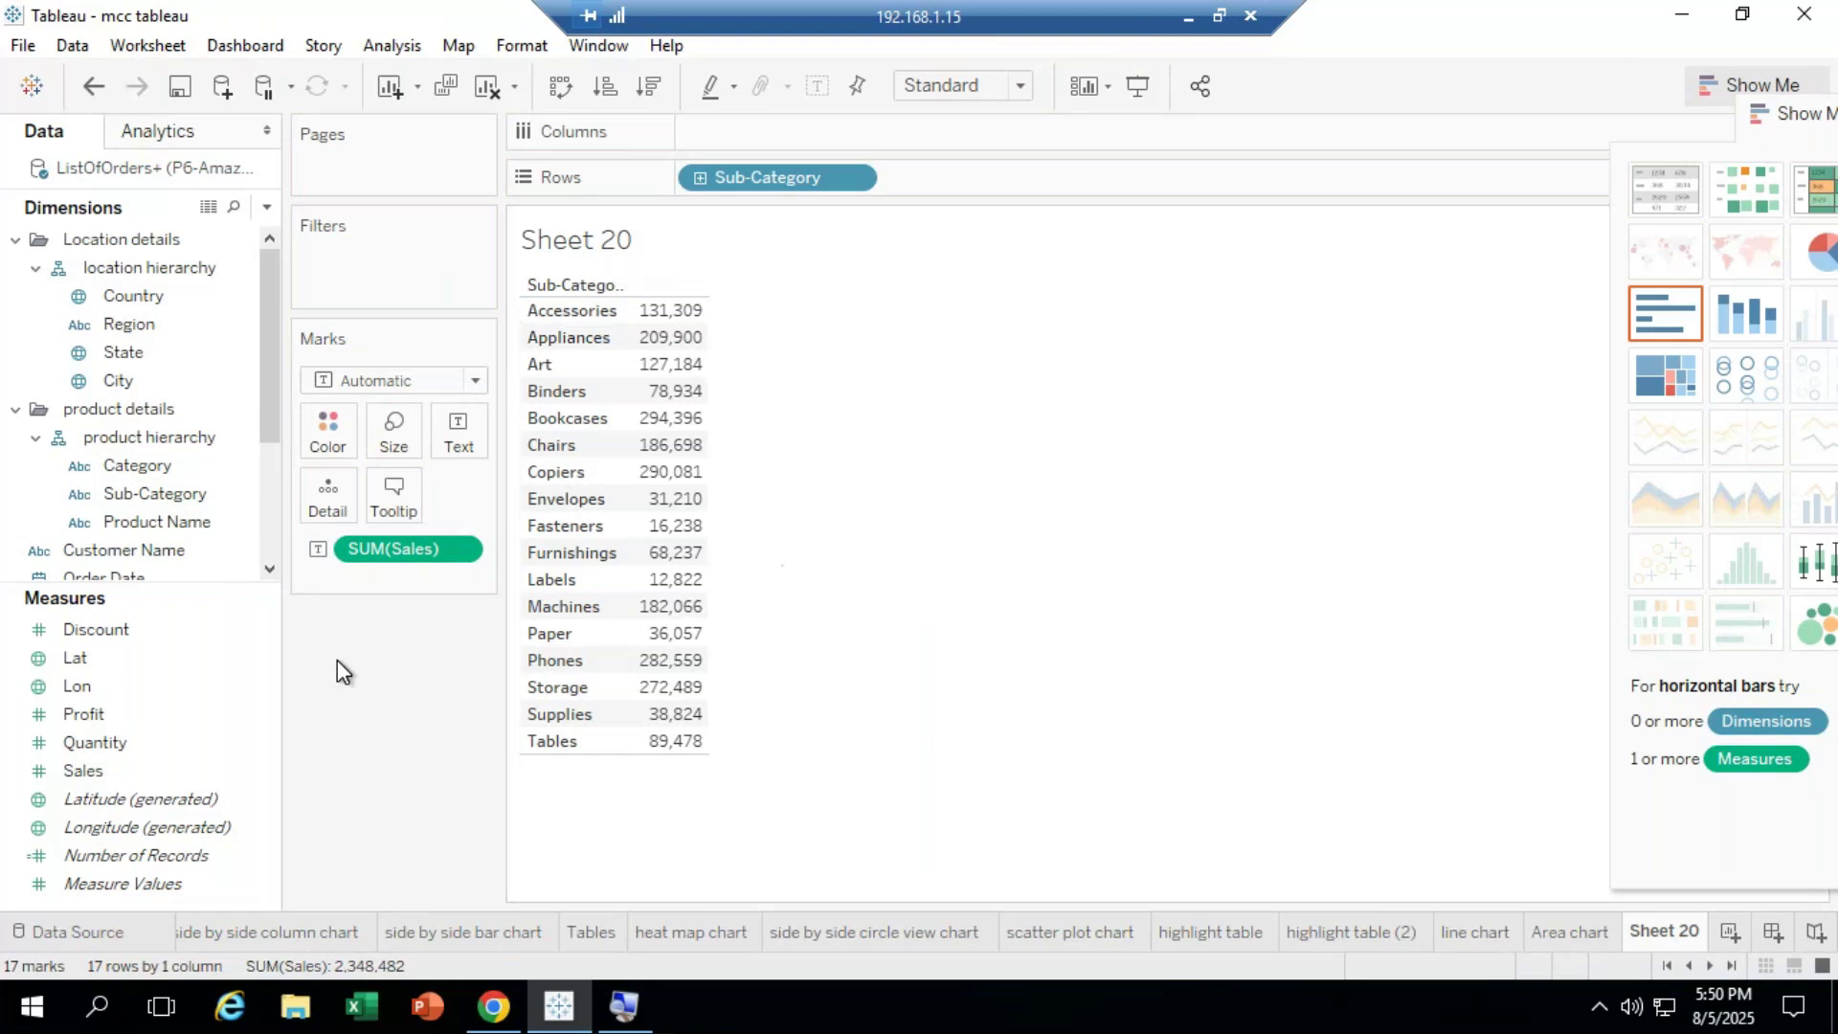
Step: Switch to Magnifier and enlarge the screen view of the Tableau sheet to 200%
click(635, 1023)
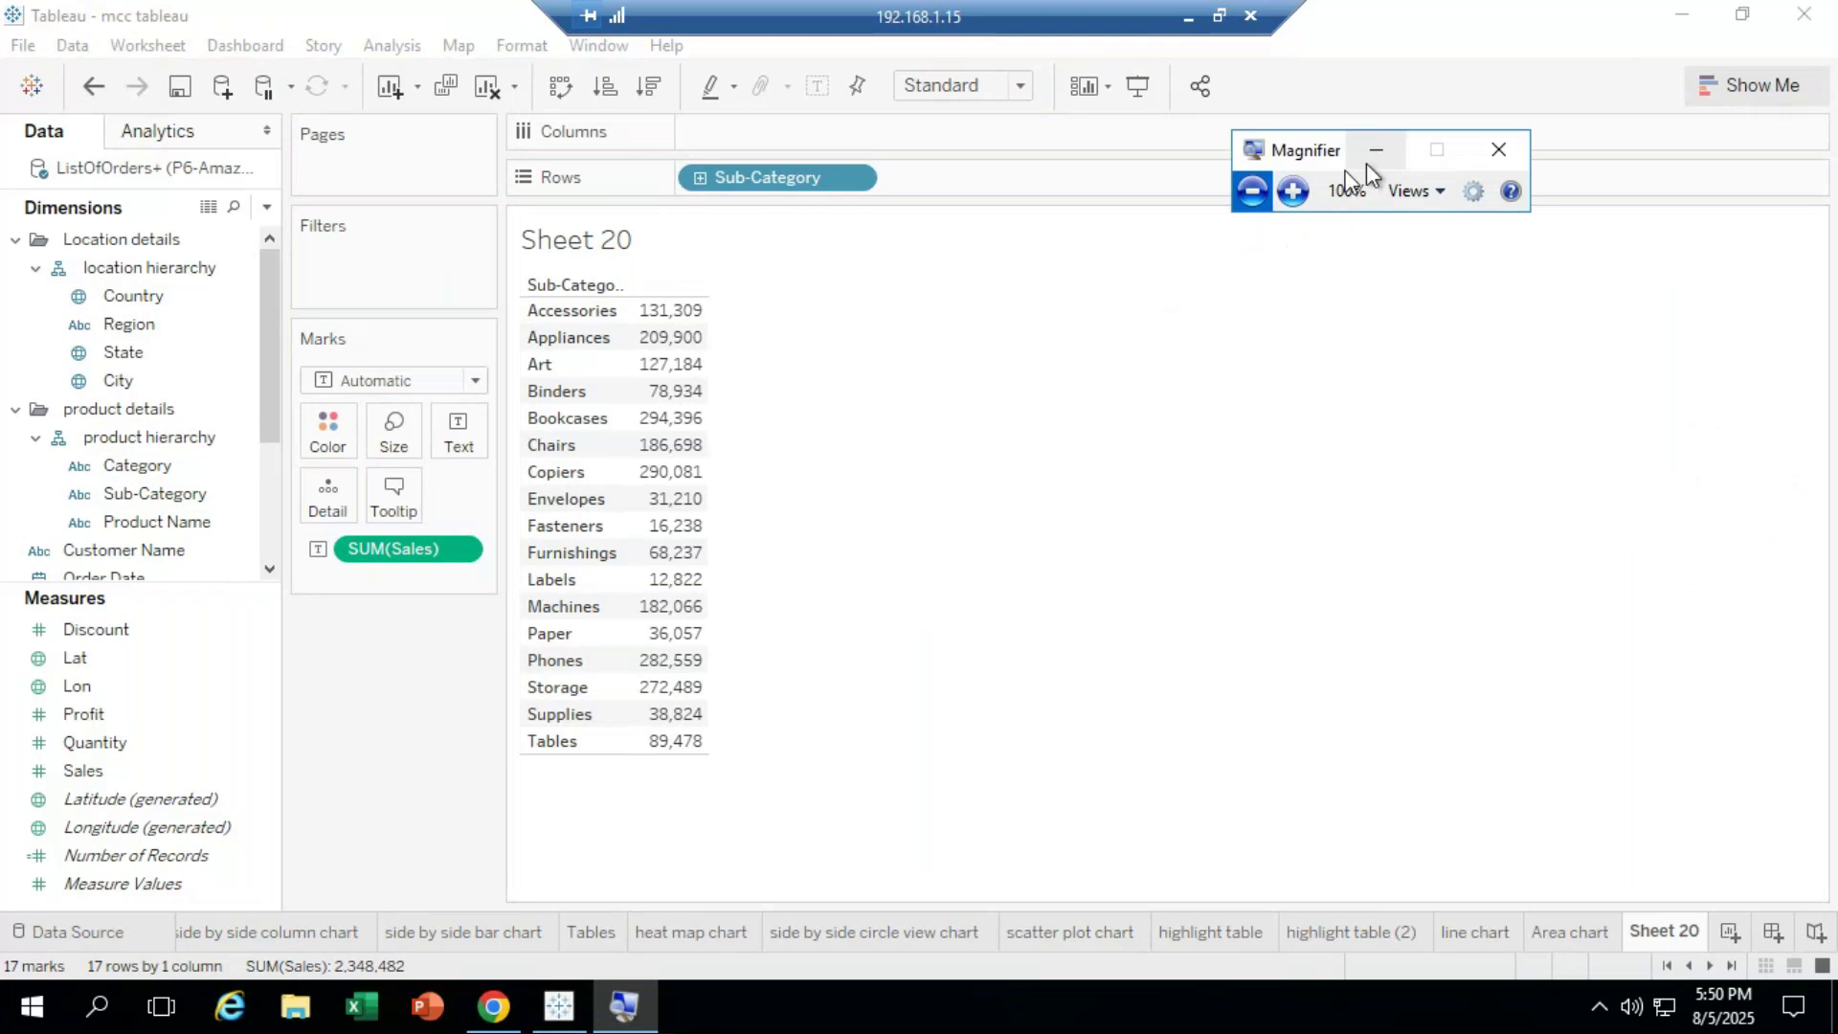
click(1292, 191)
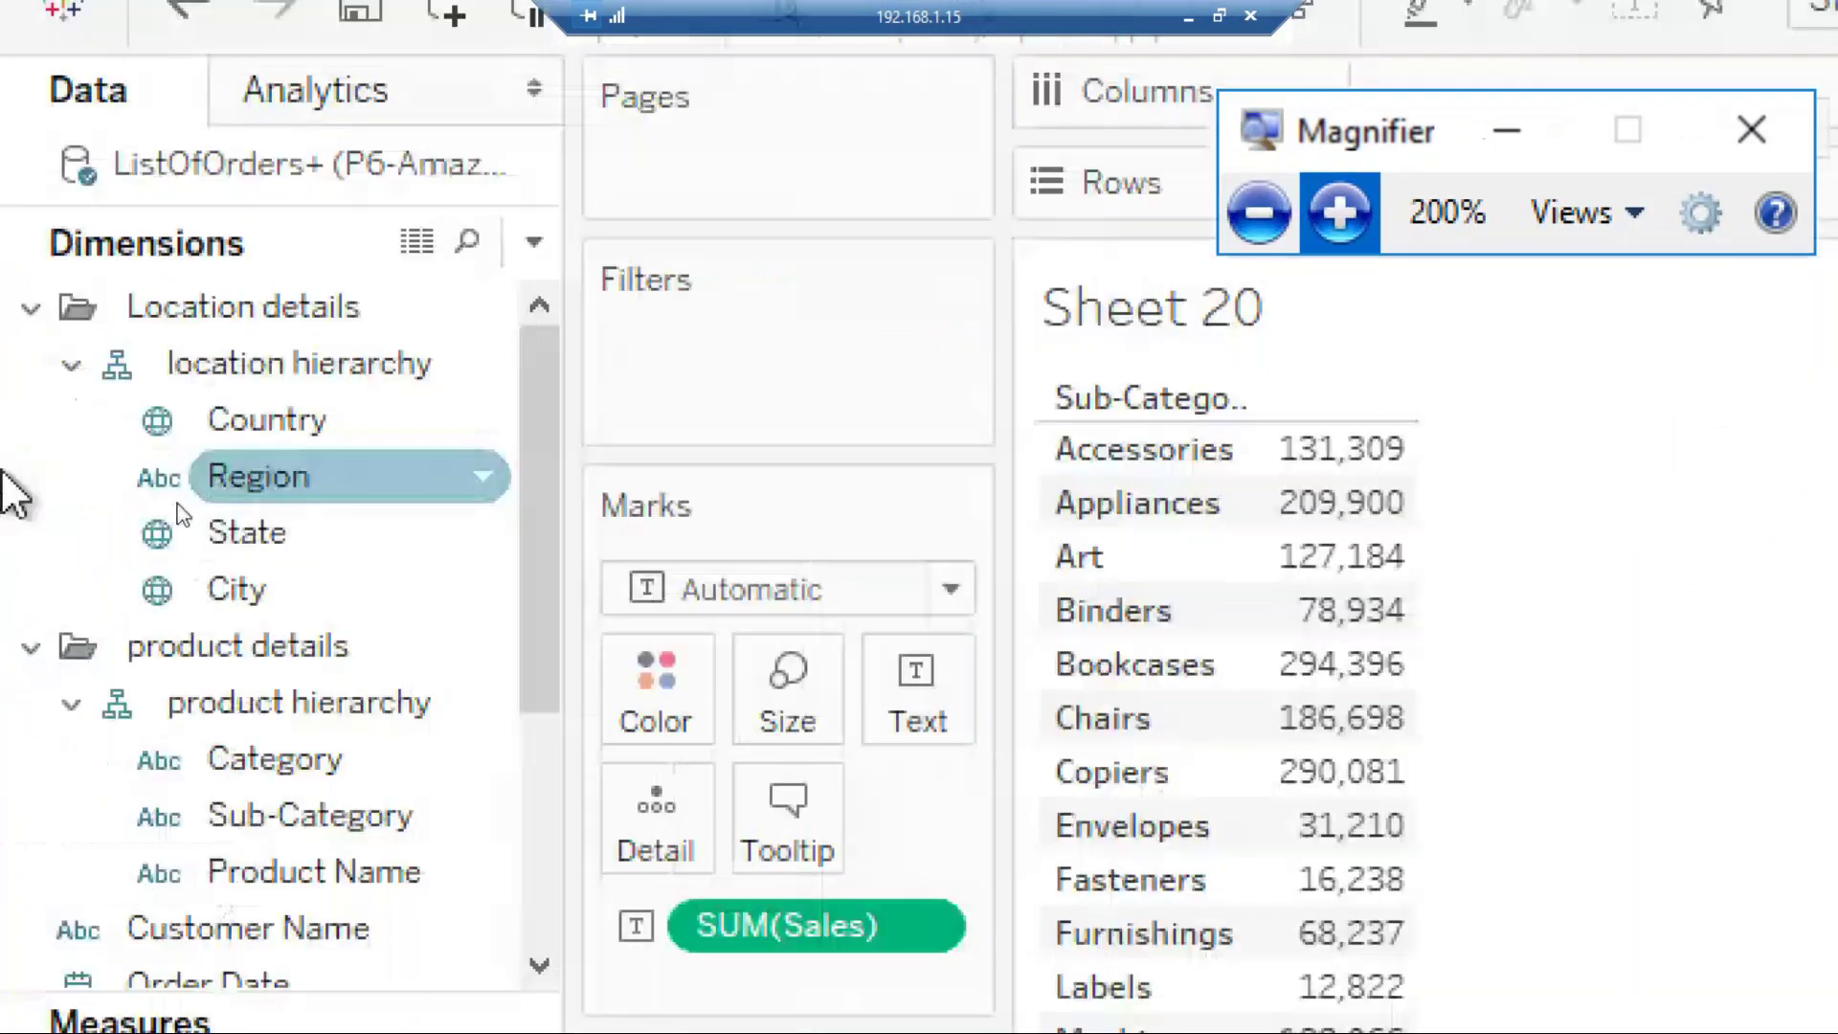
drag(191, 484, 1237, 395)
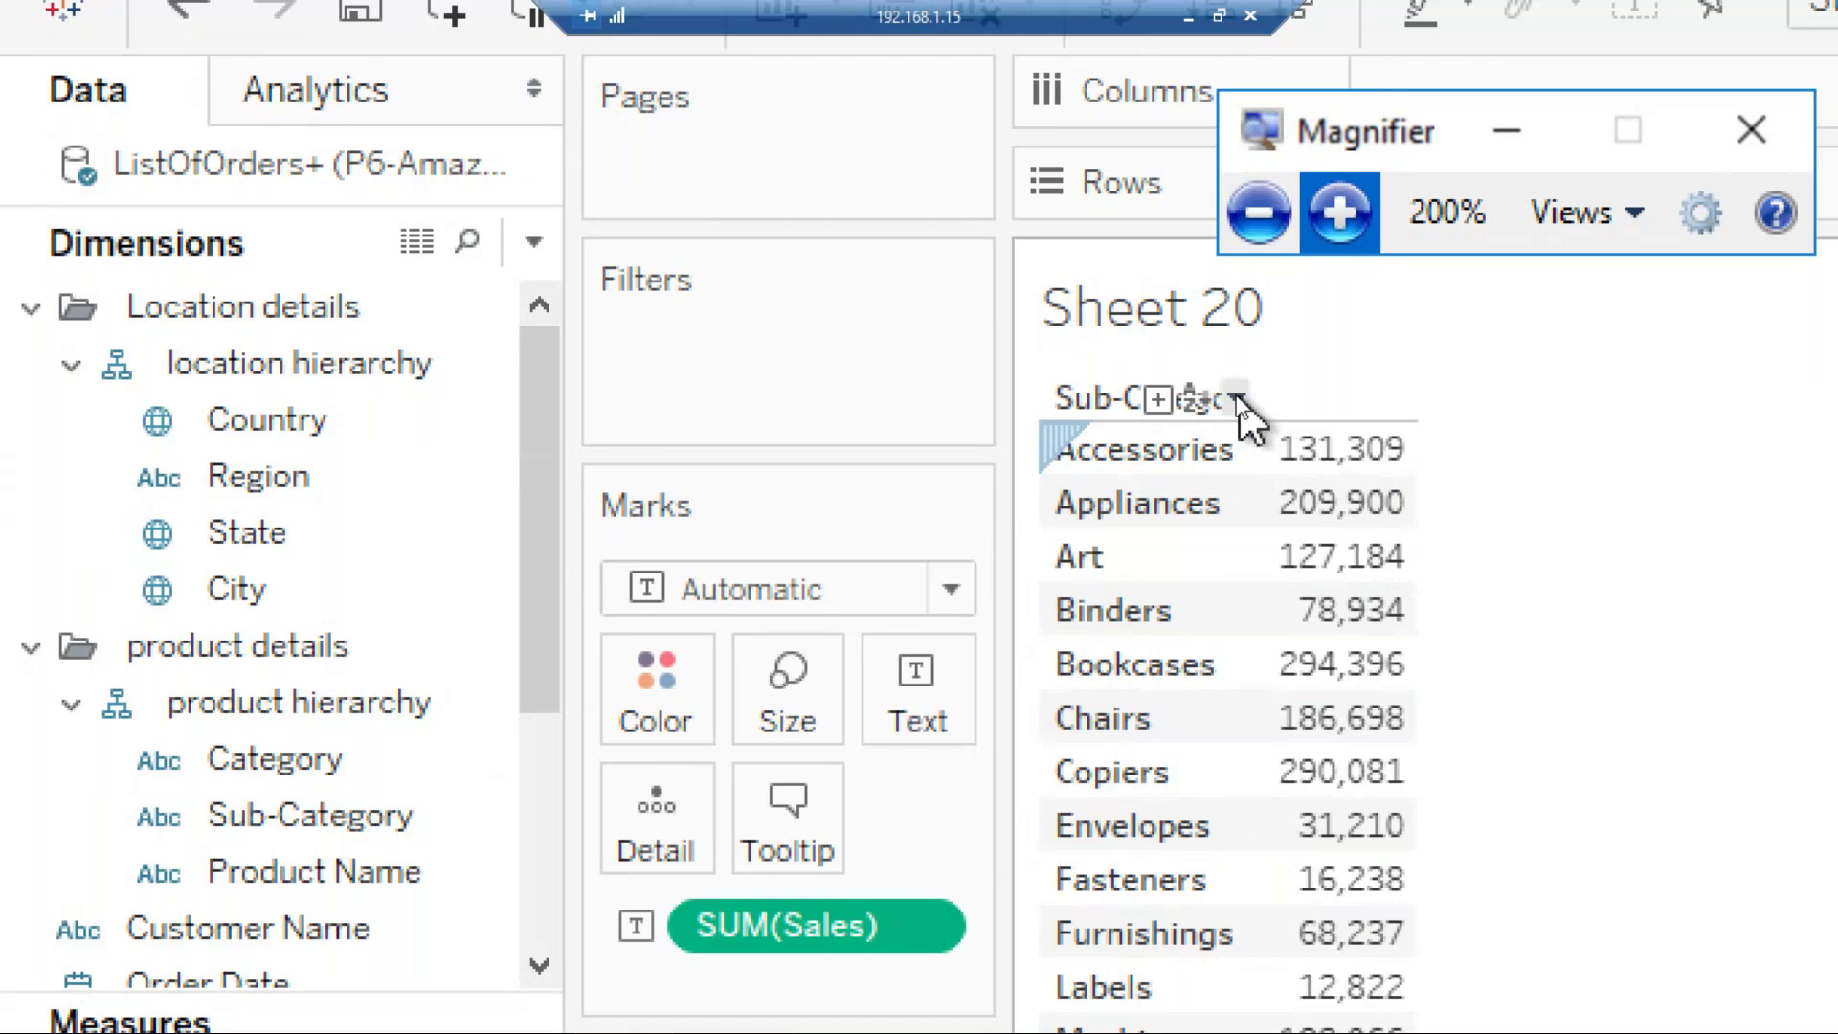
Step: Sort the Sub-Category rows alphabetically and toggle between ascending and descending order, ending on Z to A
click(1238, 400)
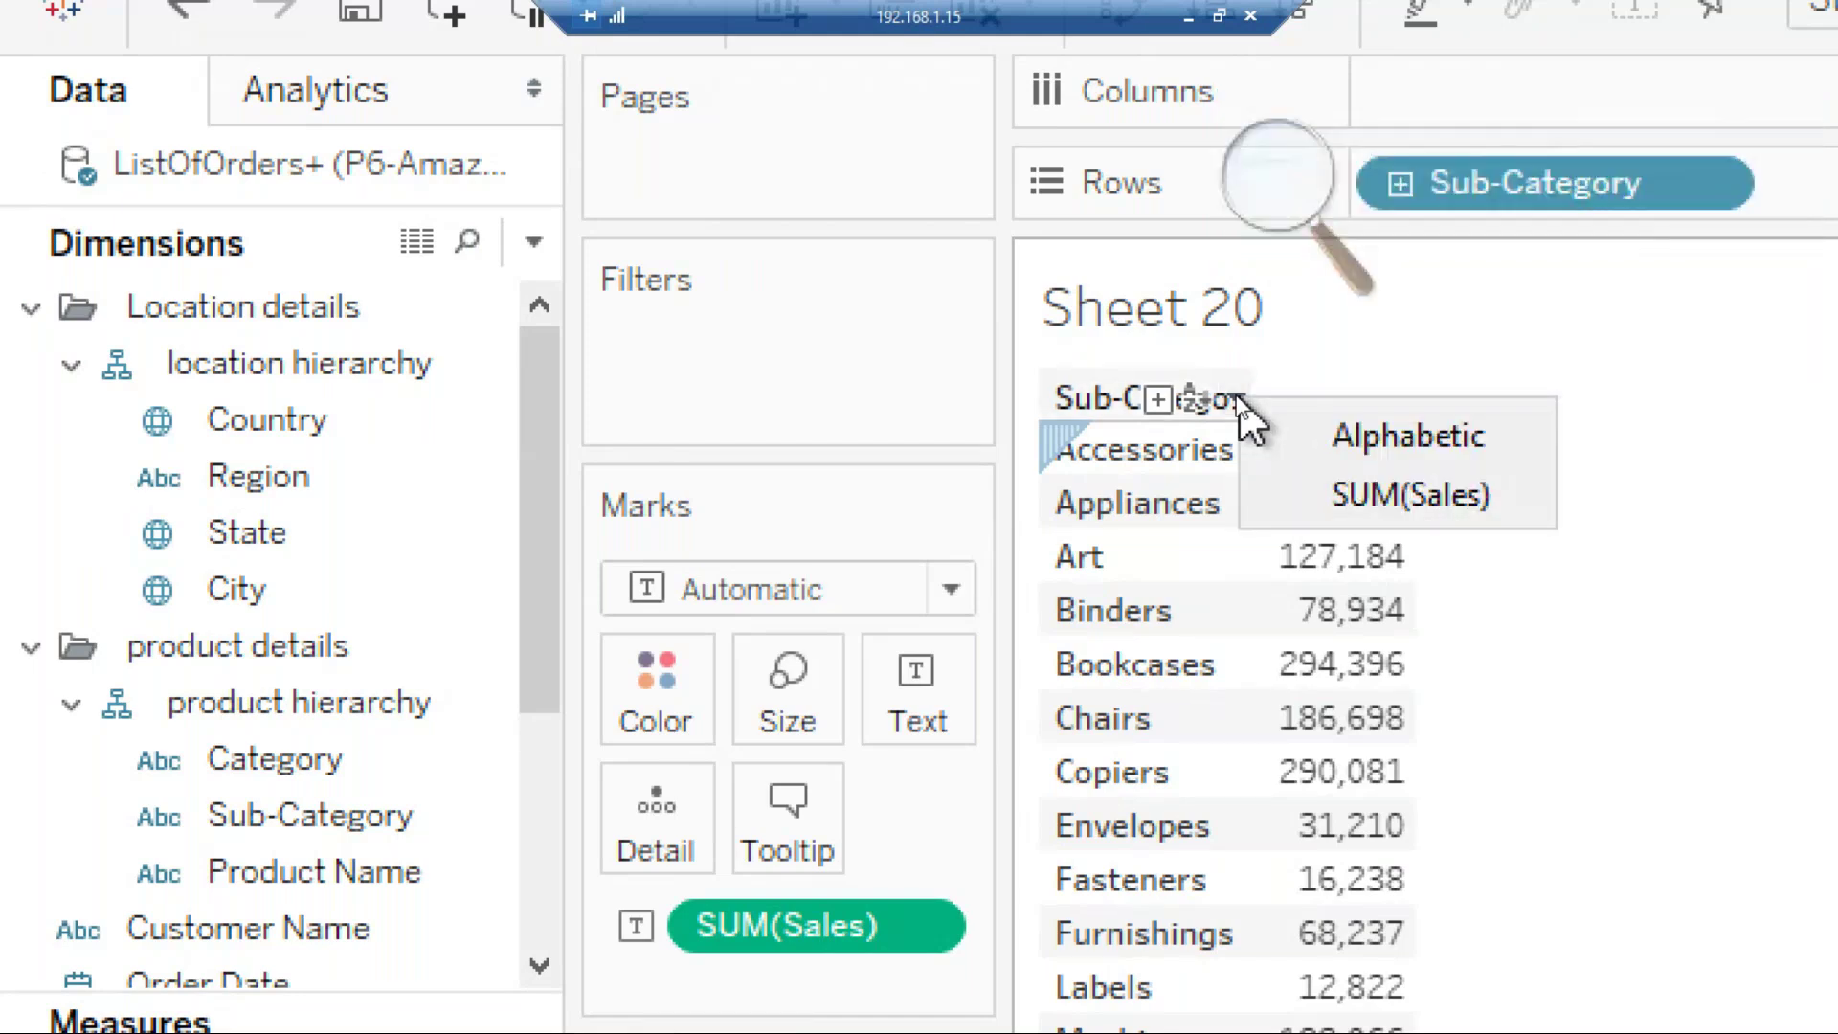
click(1312, 429)
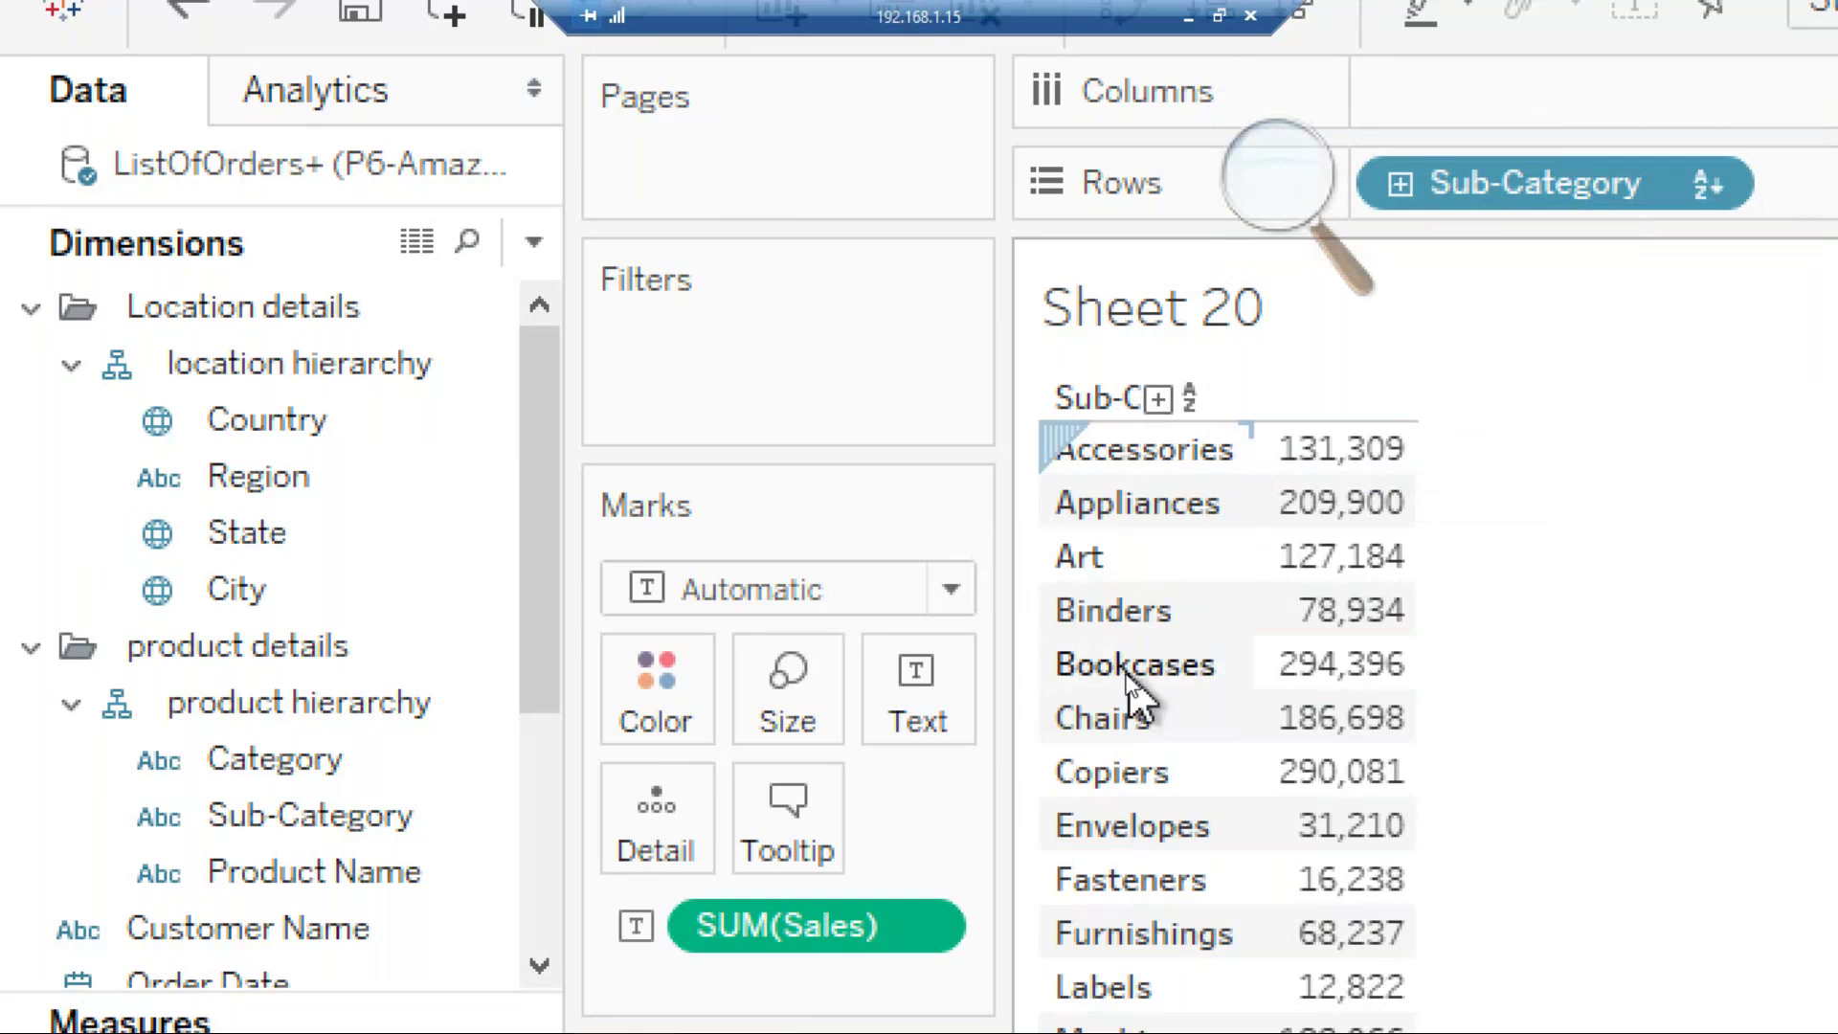
click(1195, 400)
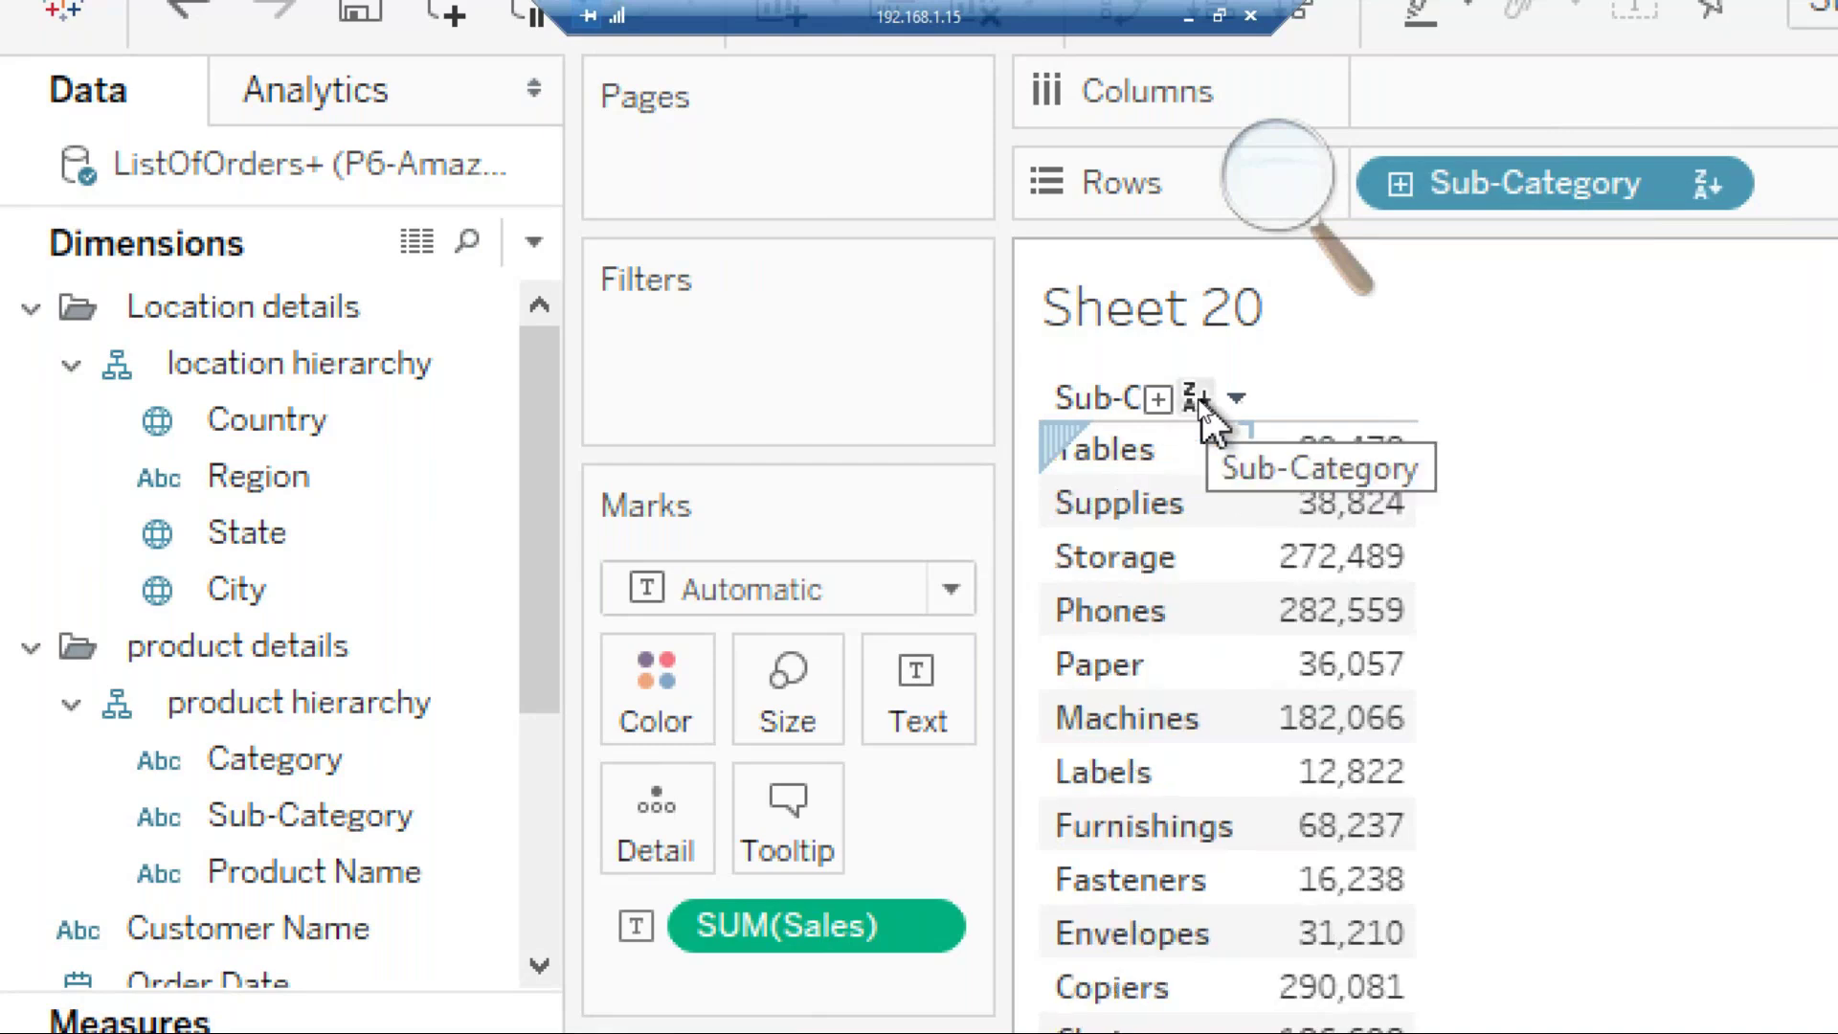
click(1196, 401)
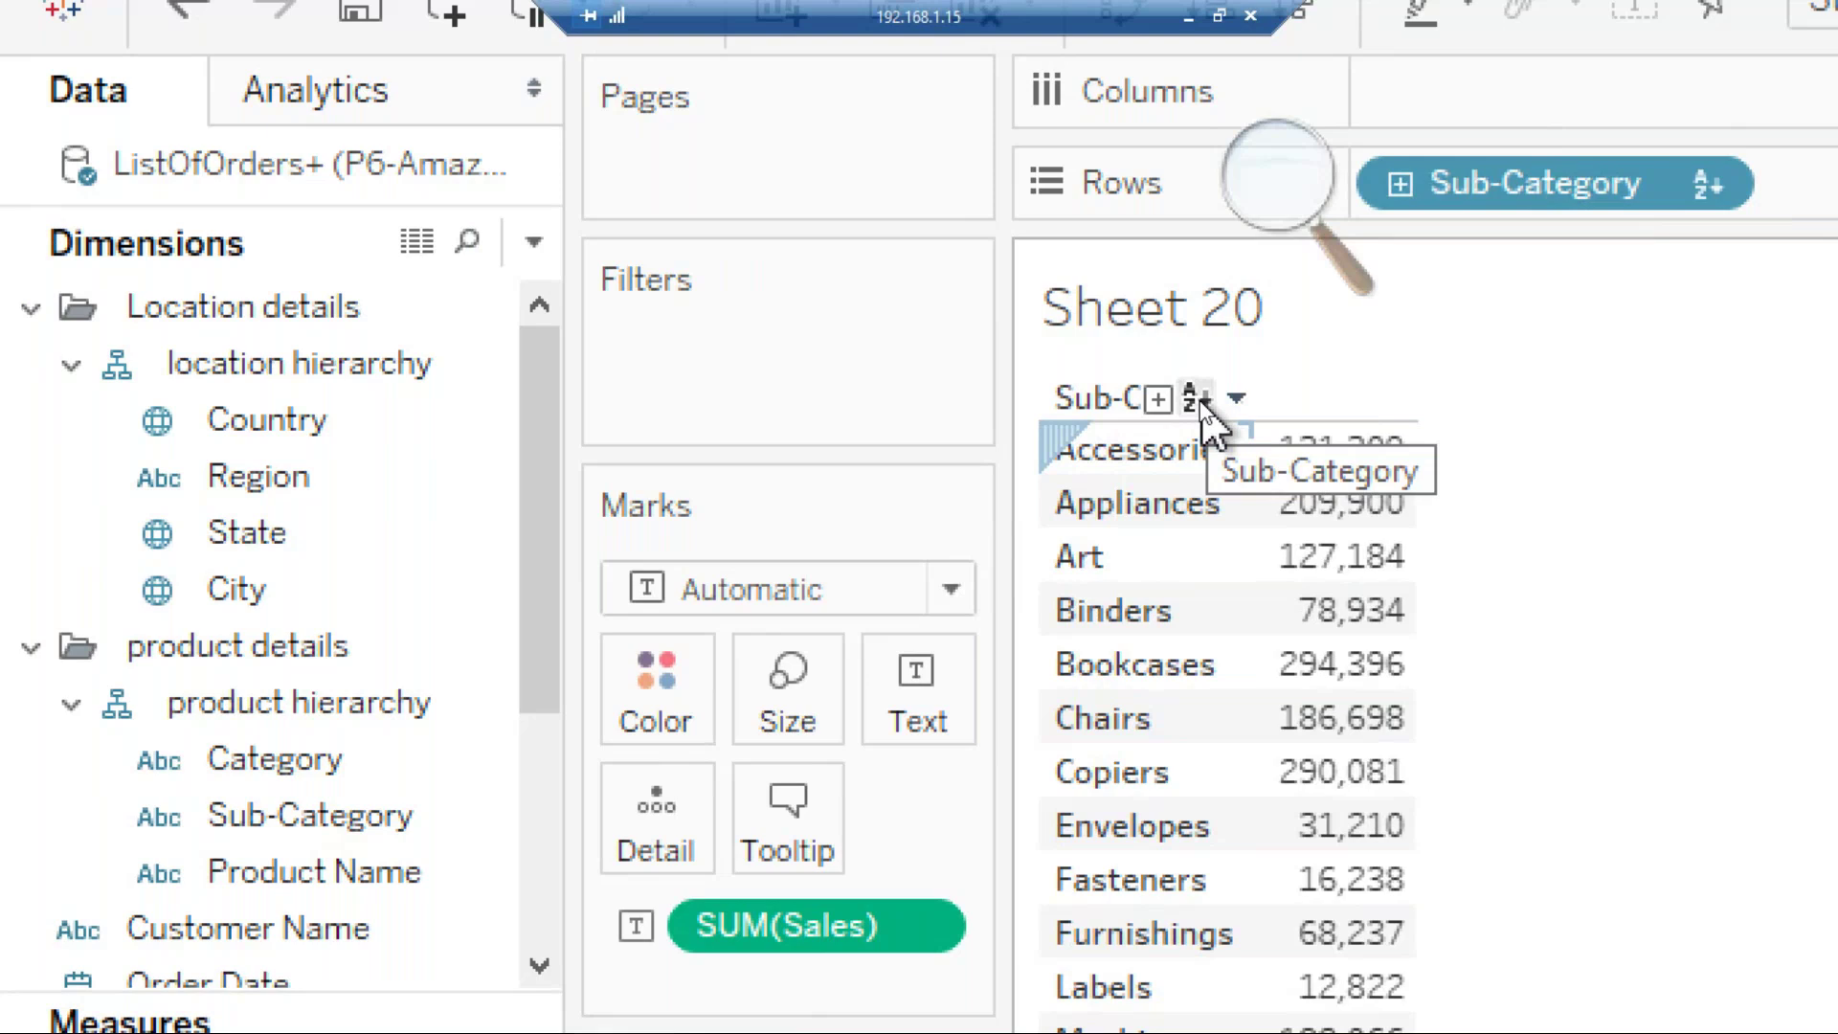
click(1196, 400)
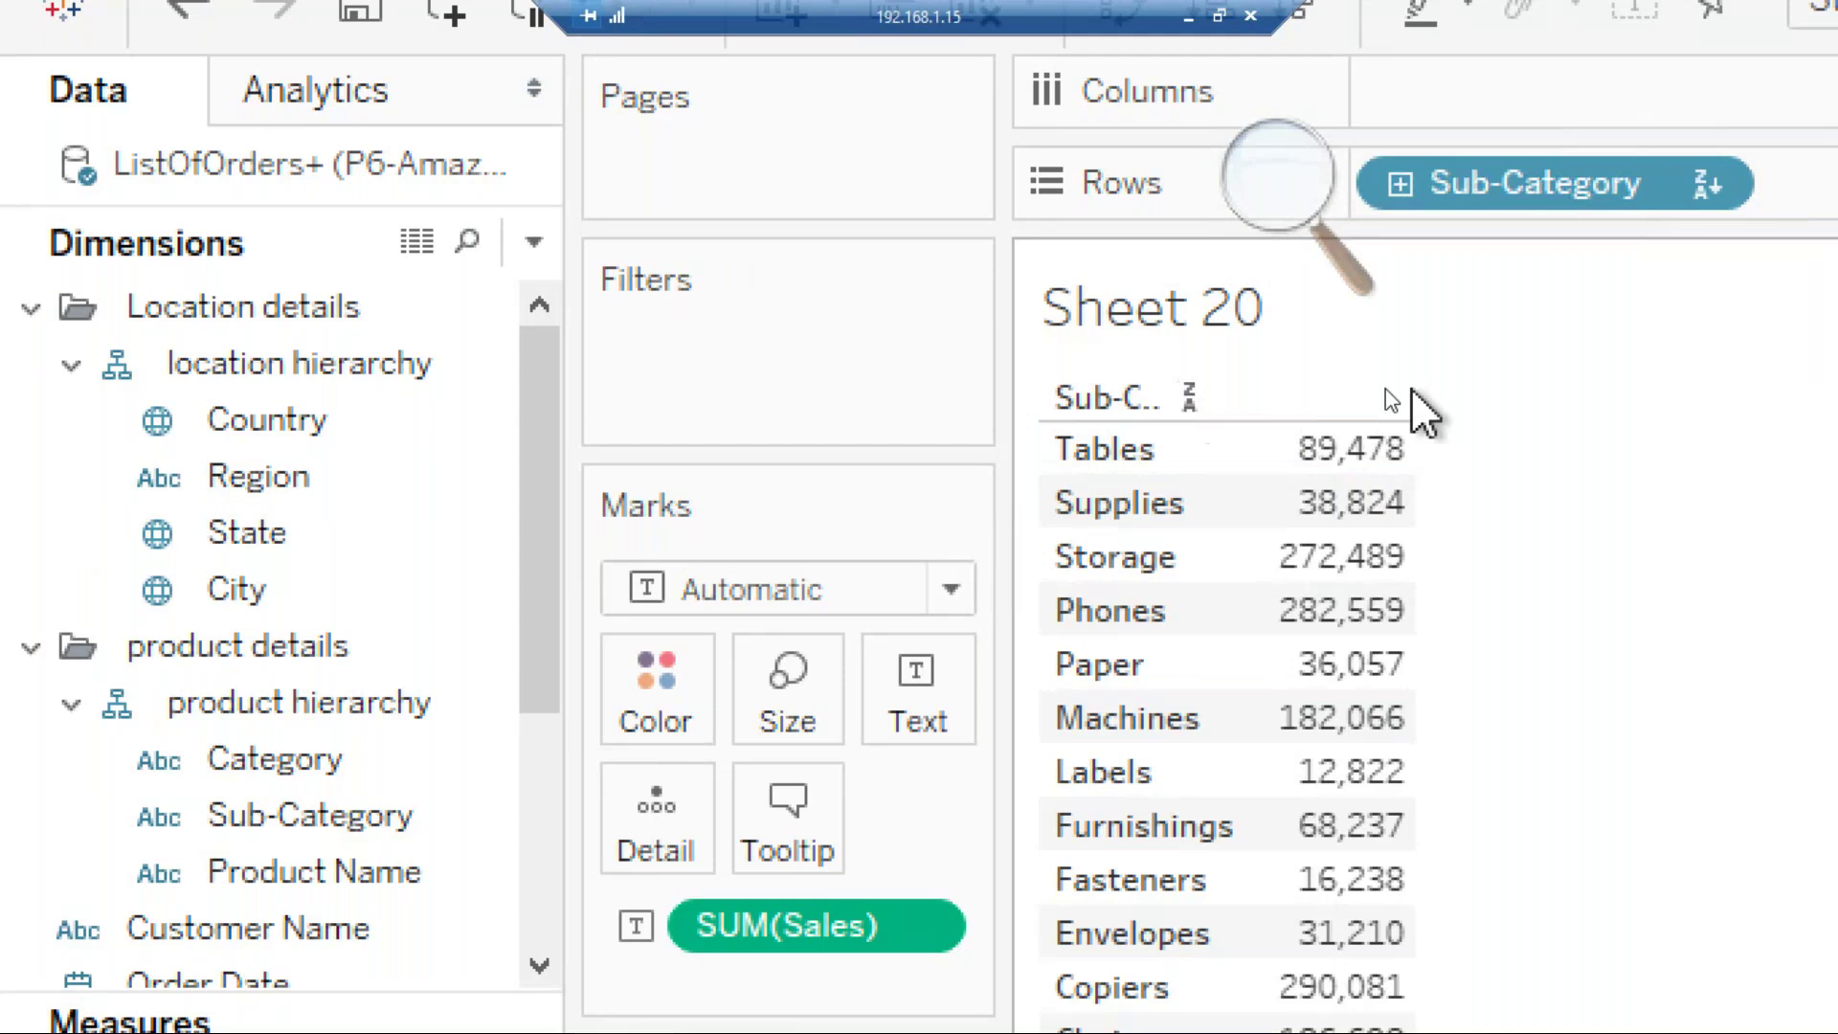
Step: Sort the Sub-Category rows by SUM(Sales) in descending order
mouse_move(1338, 437)
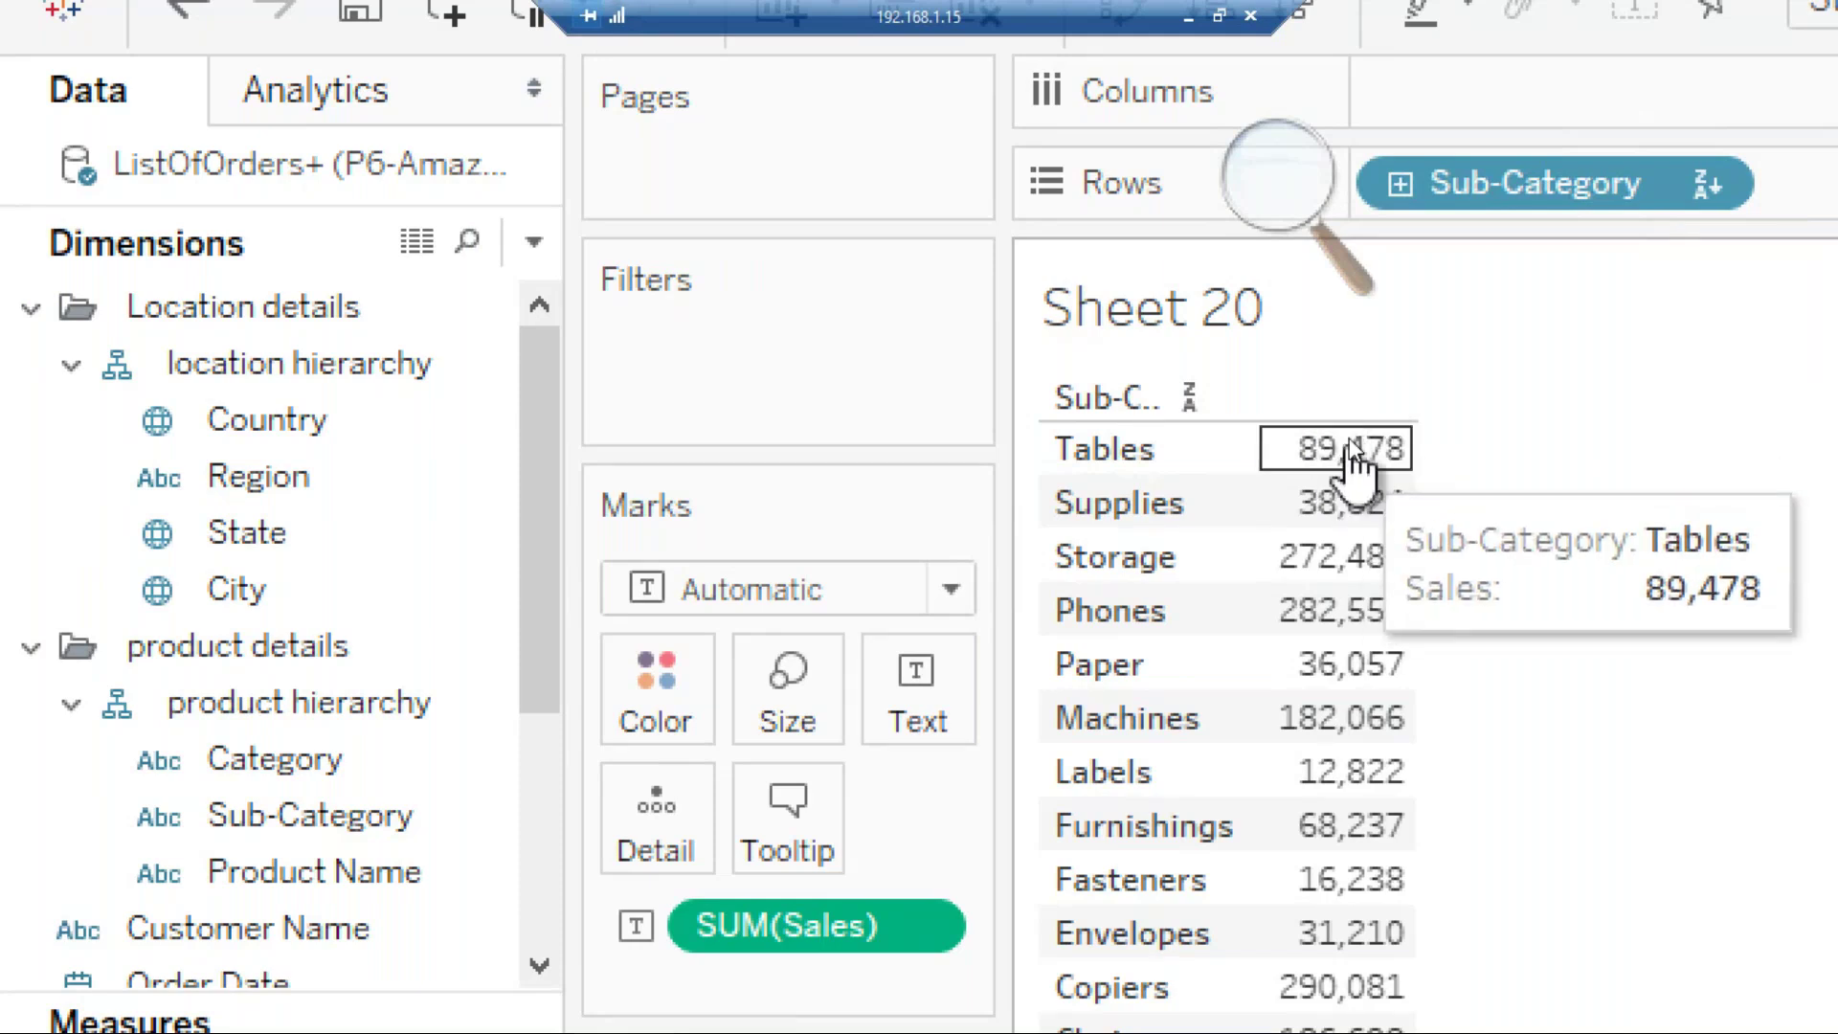
mouse_move(1125, 421)
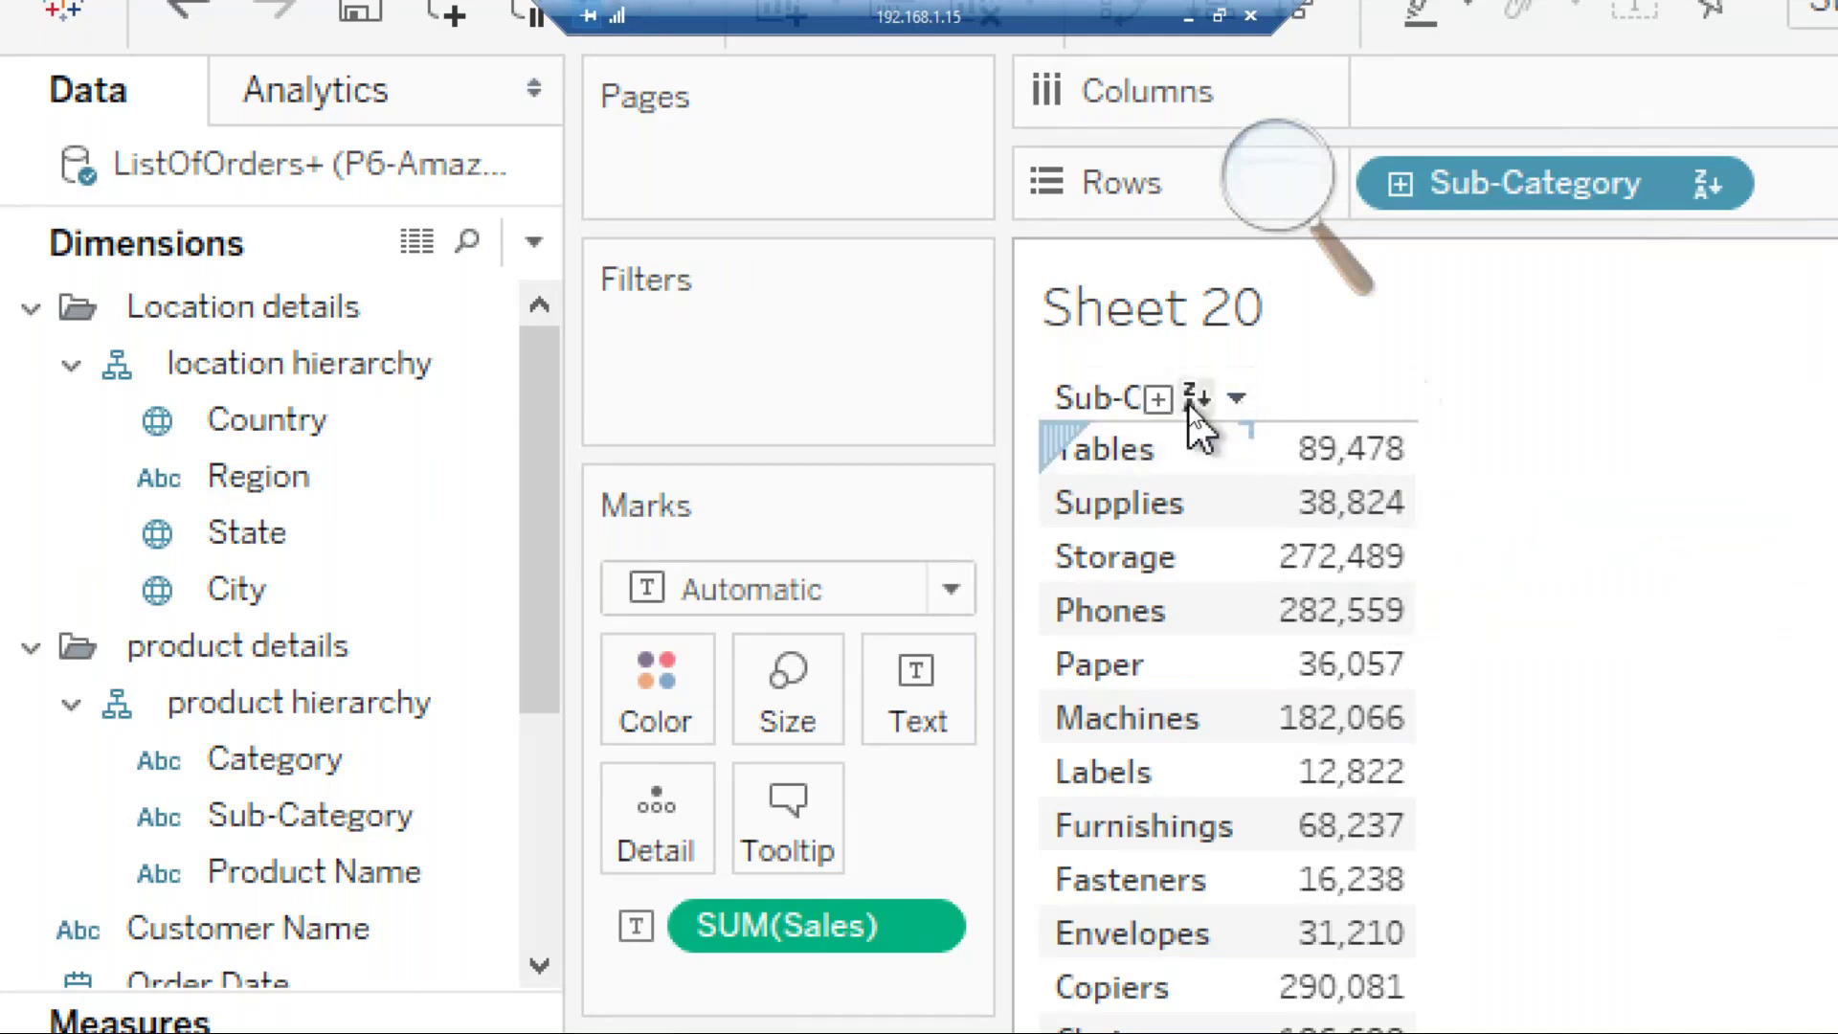
click(1236, 398)
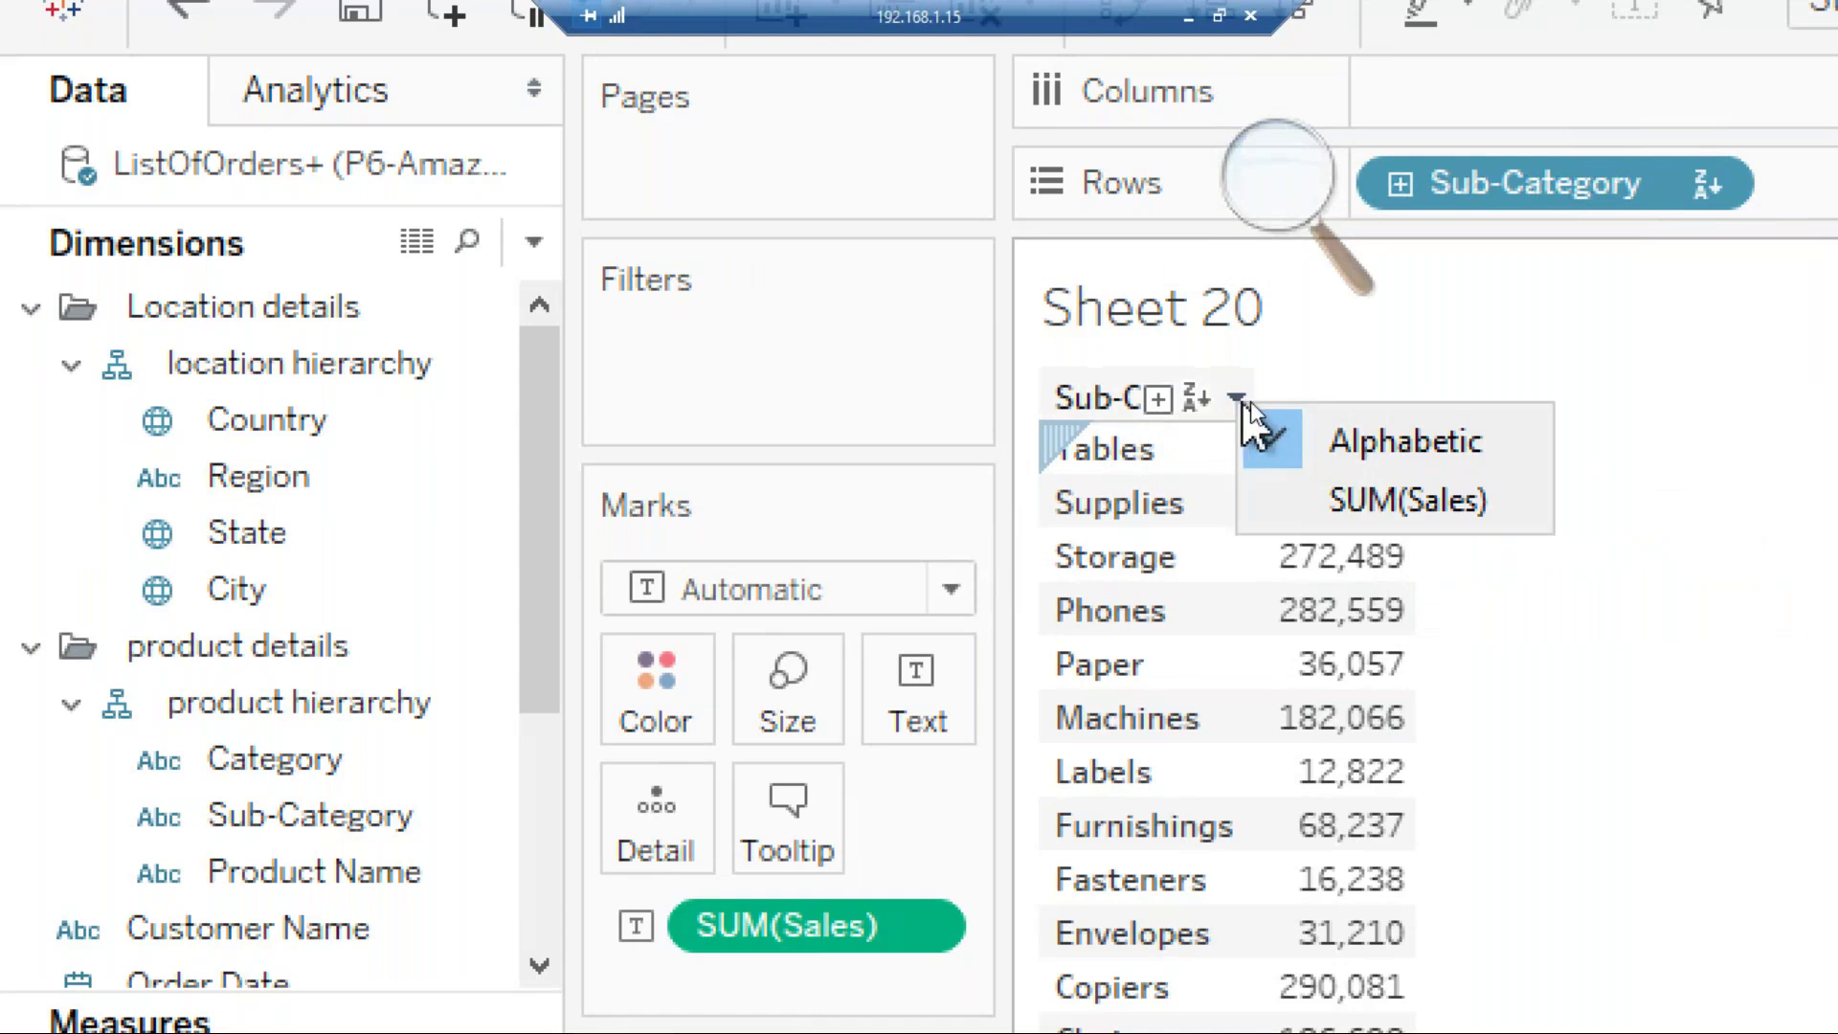
click(1608, 698)
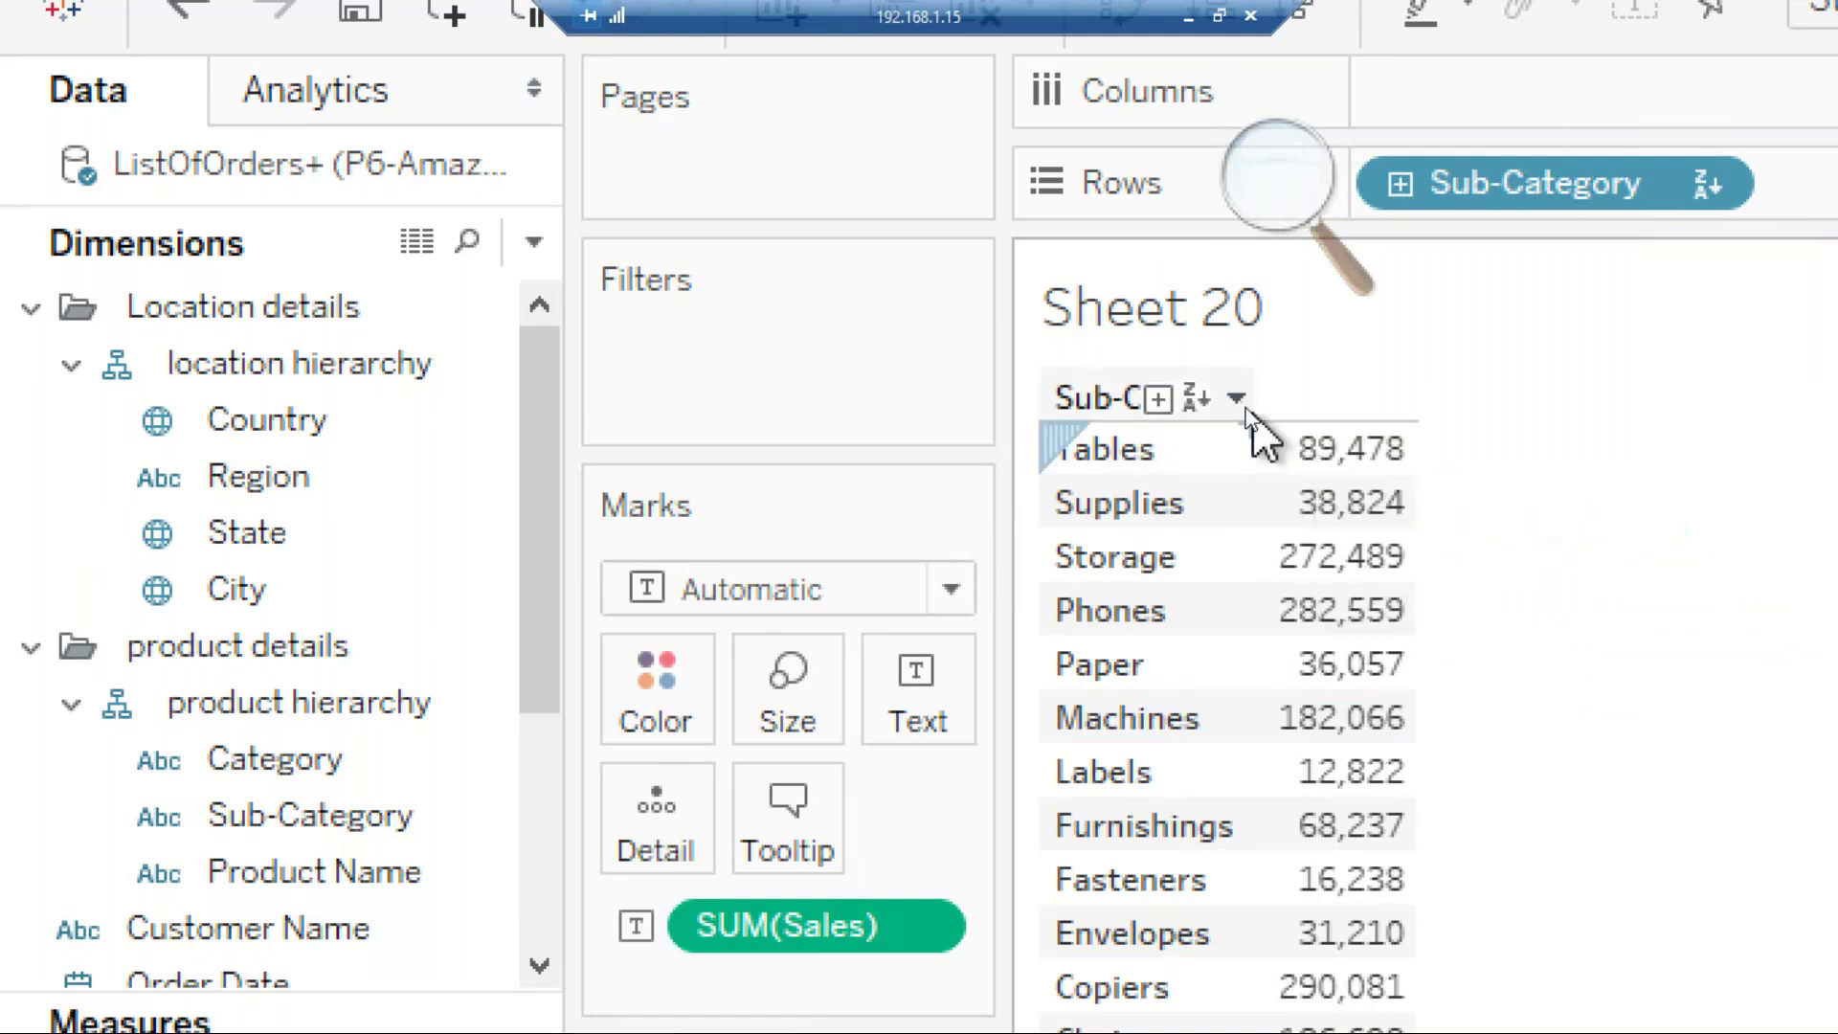
click(1235, 399)
click(1350, 485)
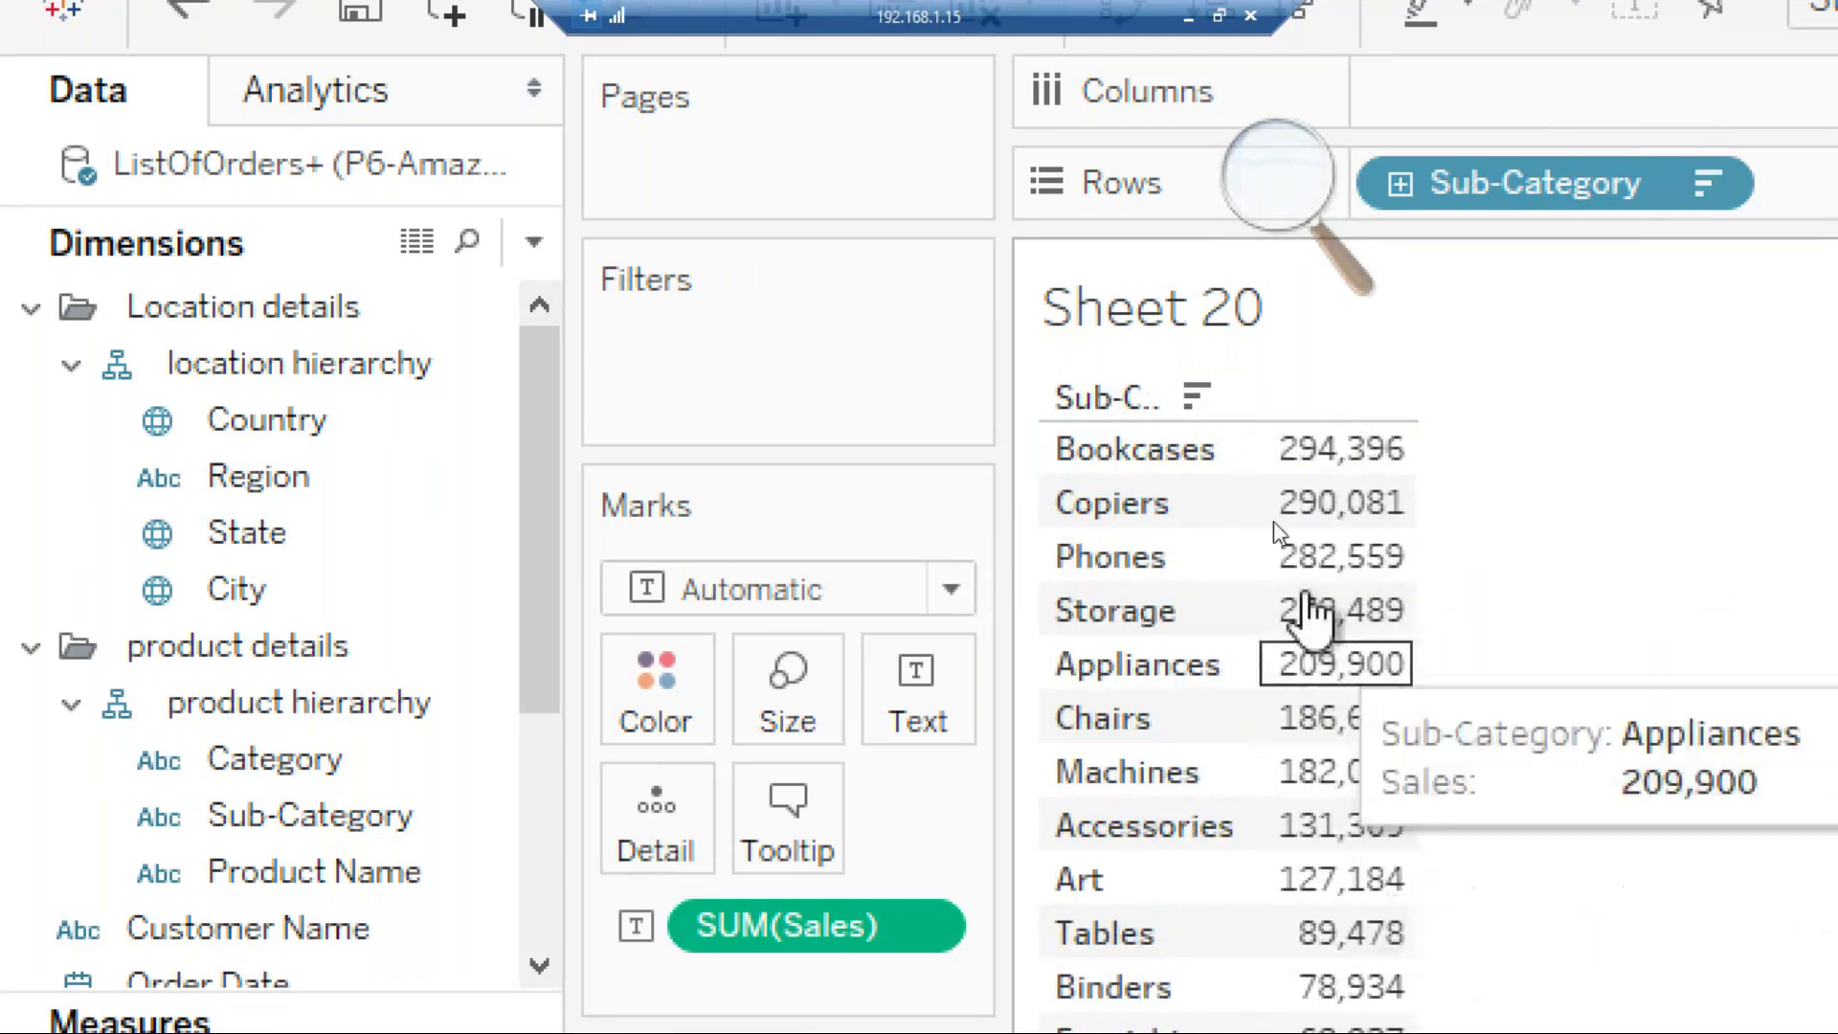
Step: Reverse the SUM(Sales) sort on Sub-Category to ascending order, and clear the sort
click(1237, 399)
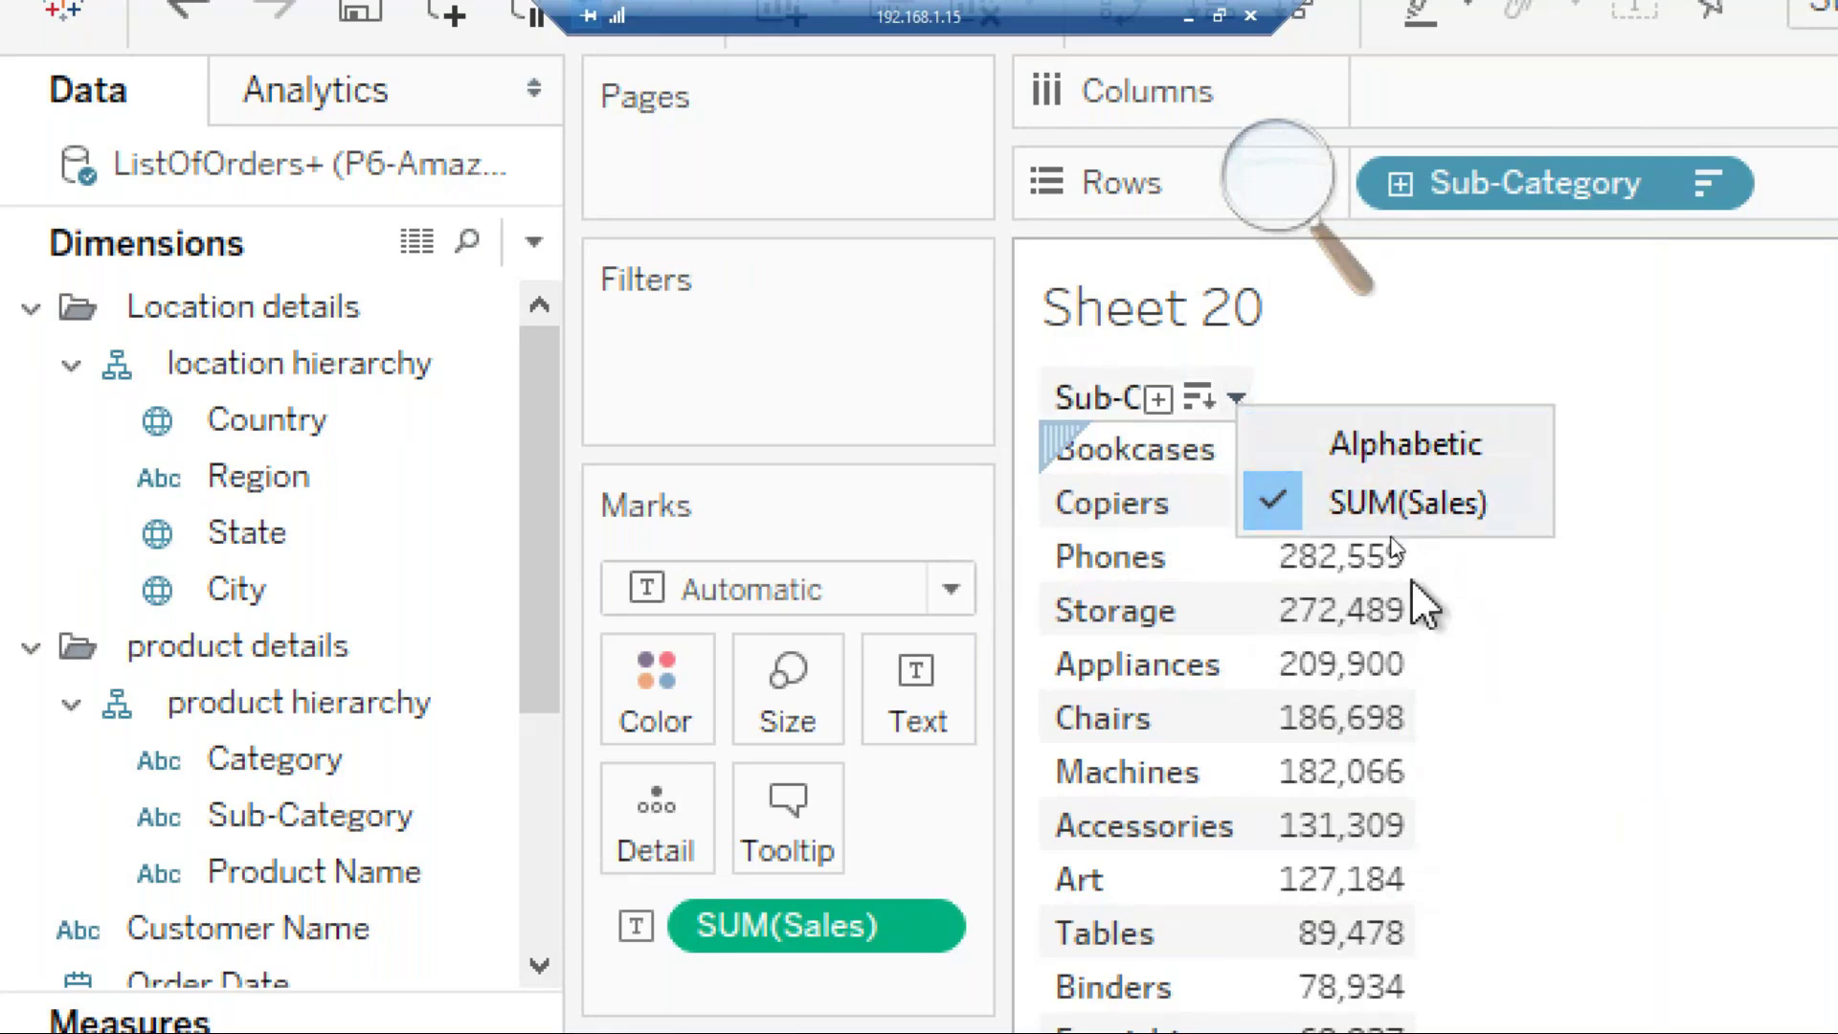
click(1197, 400)
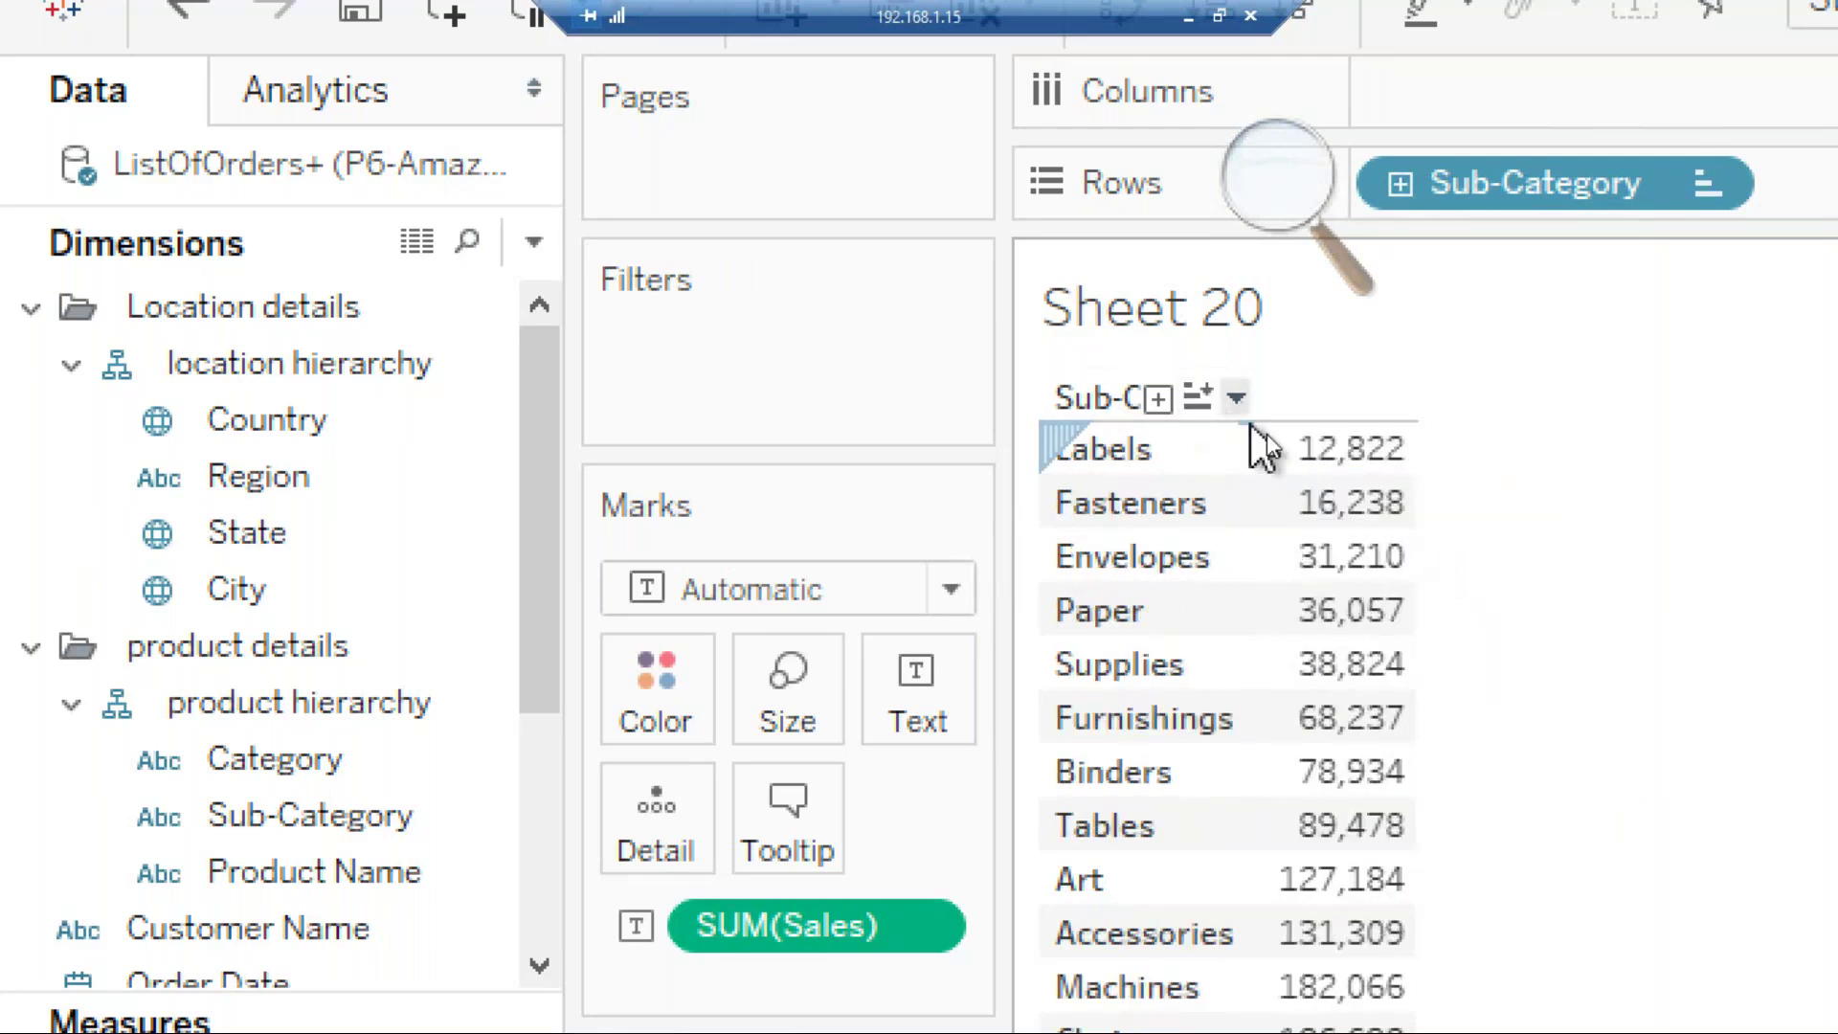
click(1197, 400)
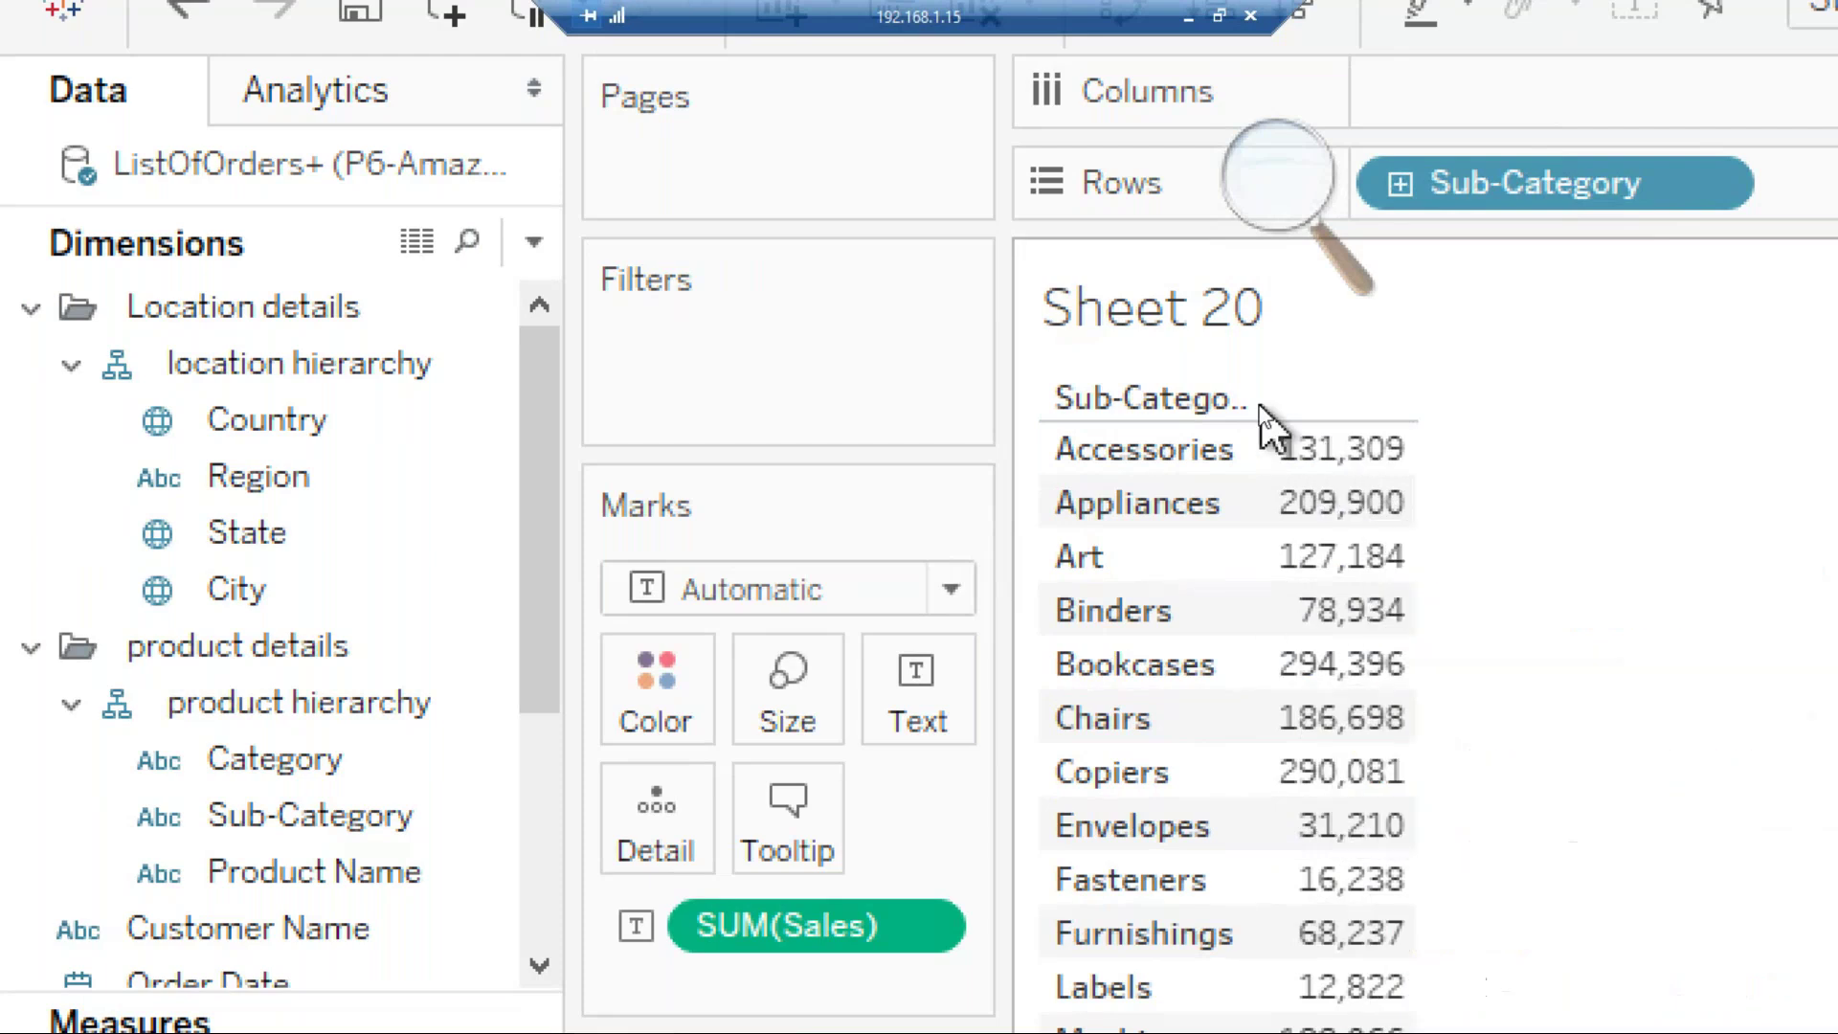
Step: Apply an alphabetic A to Z sort to the Sub-Category rows from the field's header
mouse_move(1219, 404)
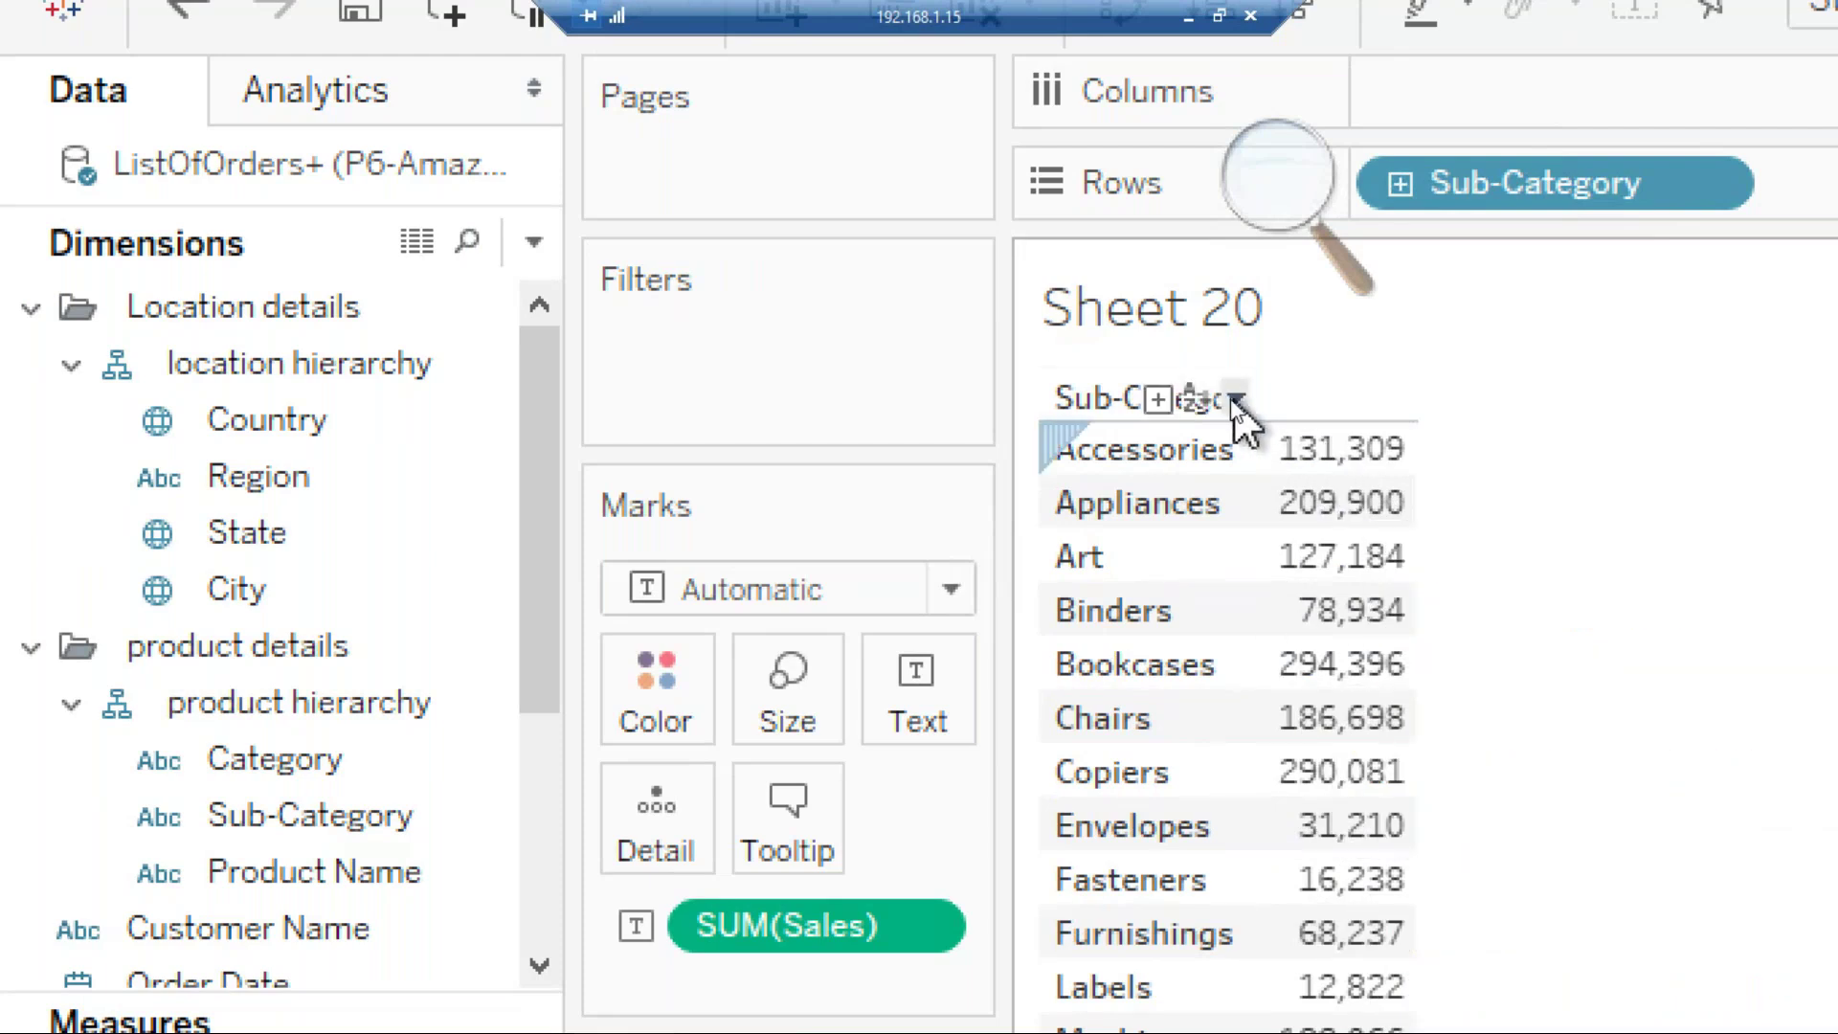
click(1235, 400)
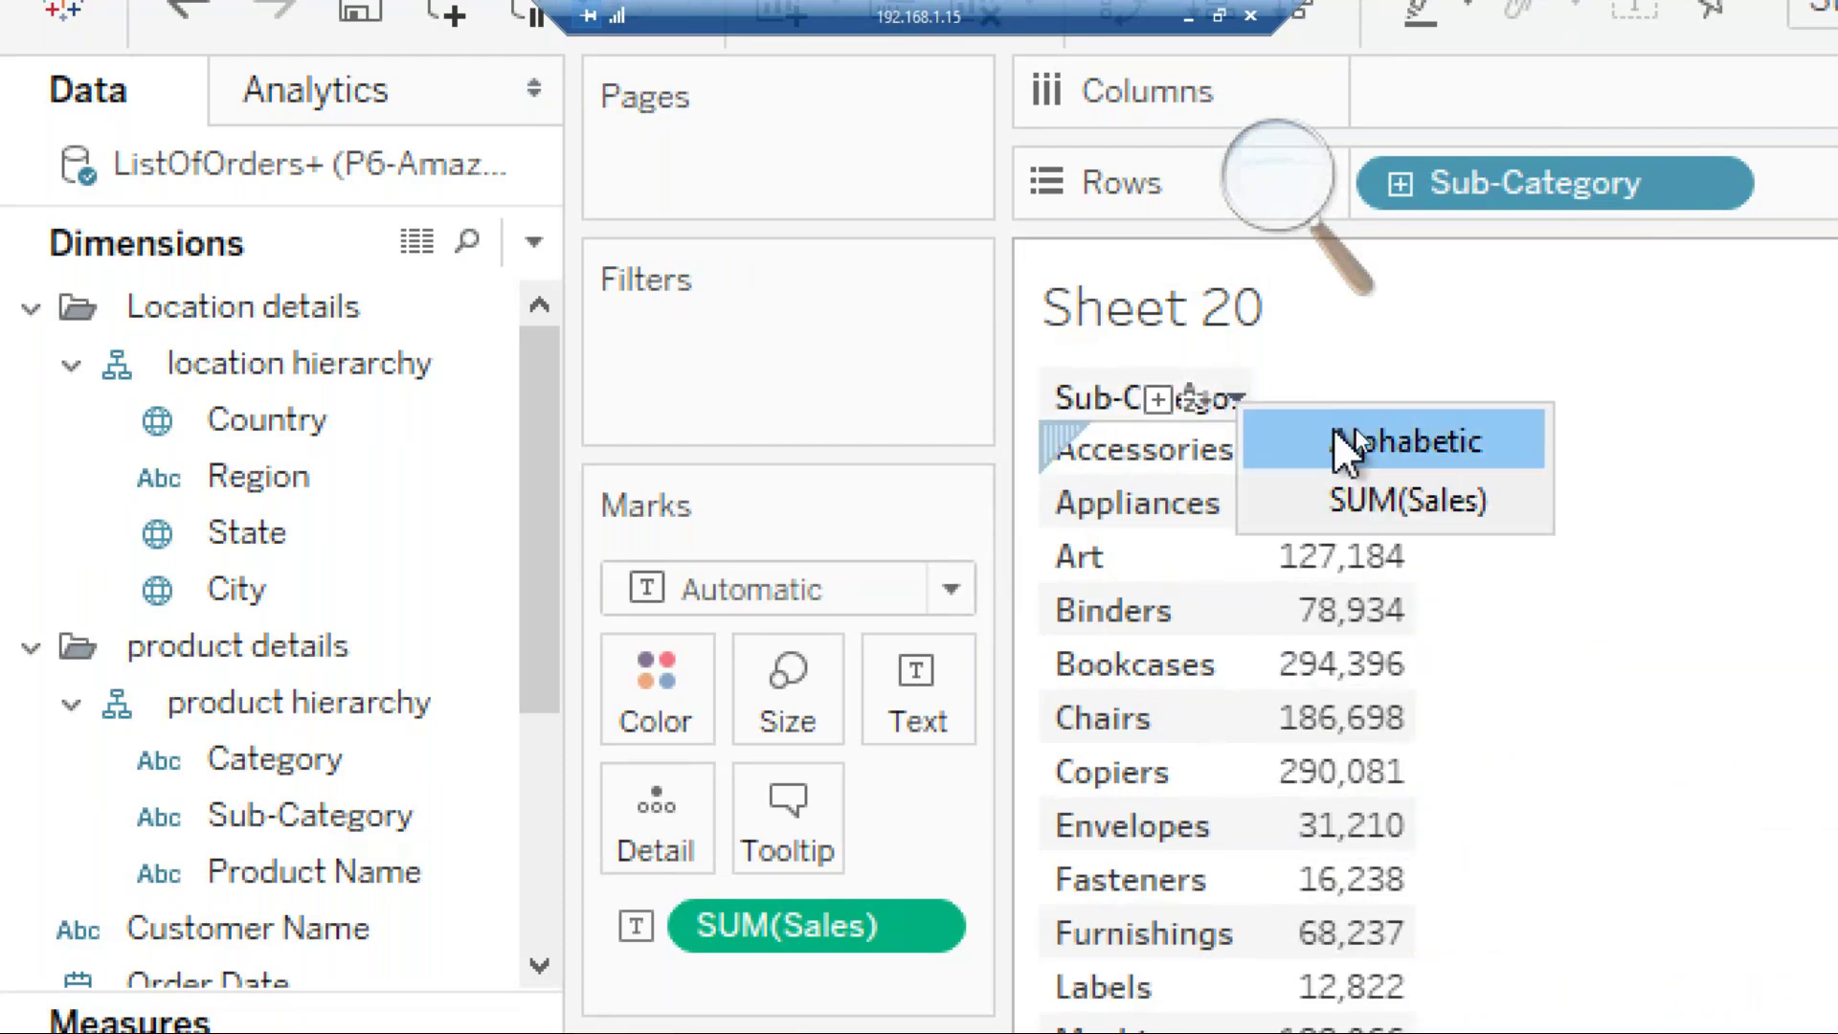
click(1378, 448)
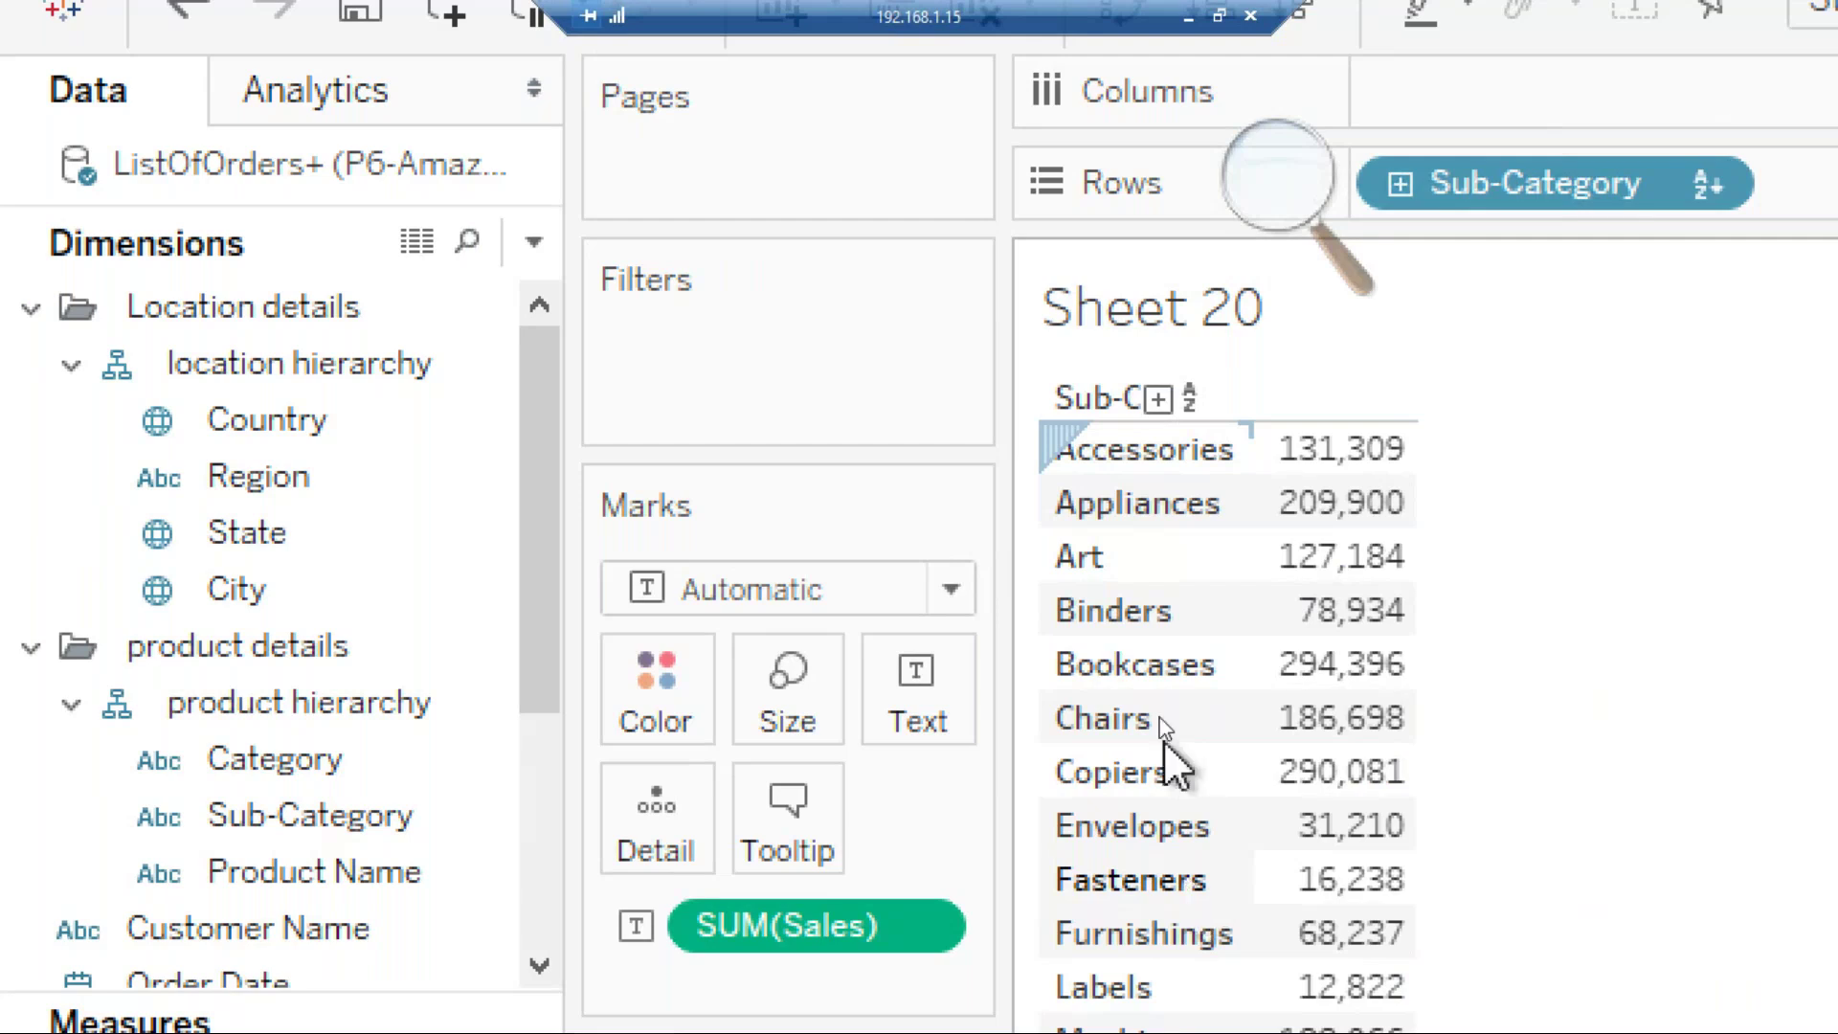
mouse_move(1354, 622)
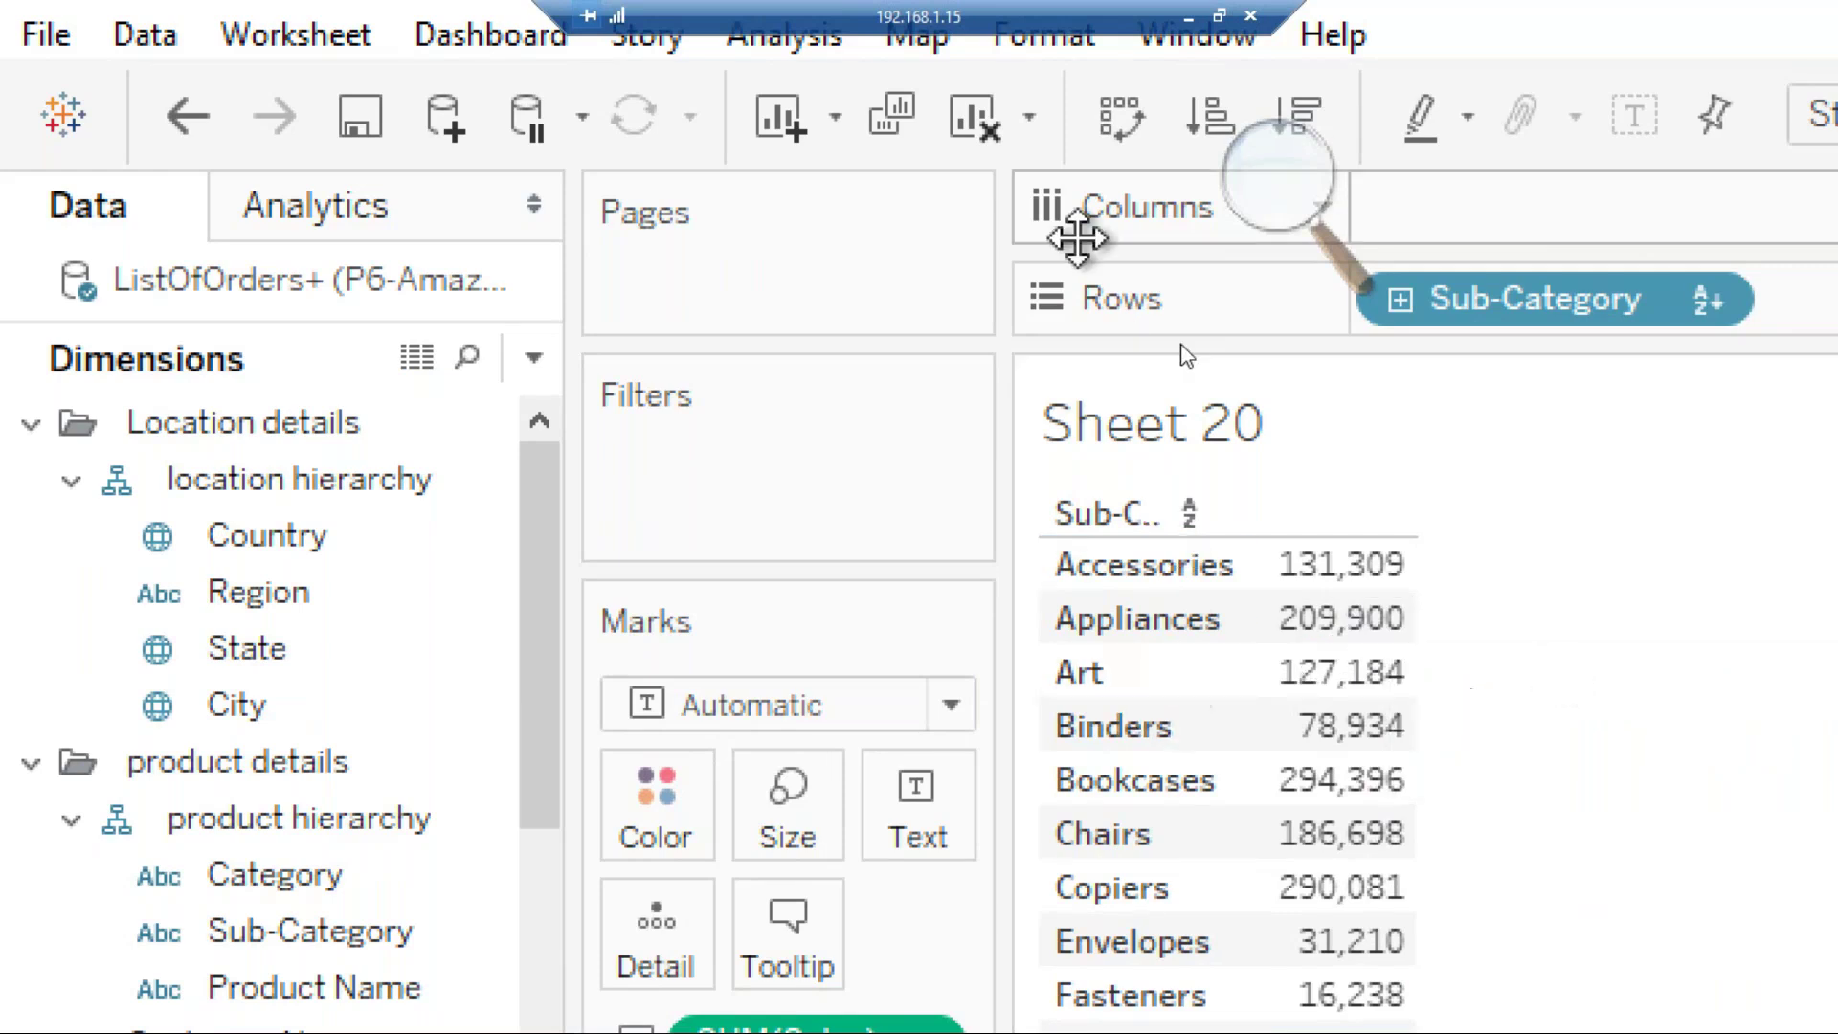
Step: Reduce the screen magnification to 100% and minimize the Magnifier window
click(1281, 177)
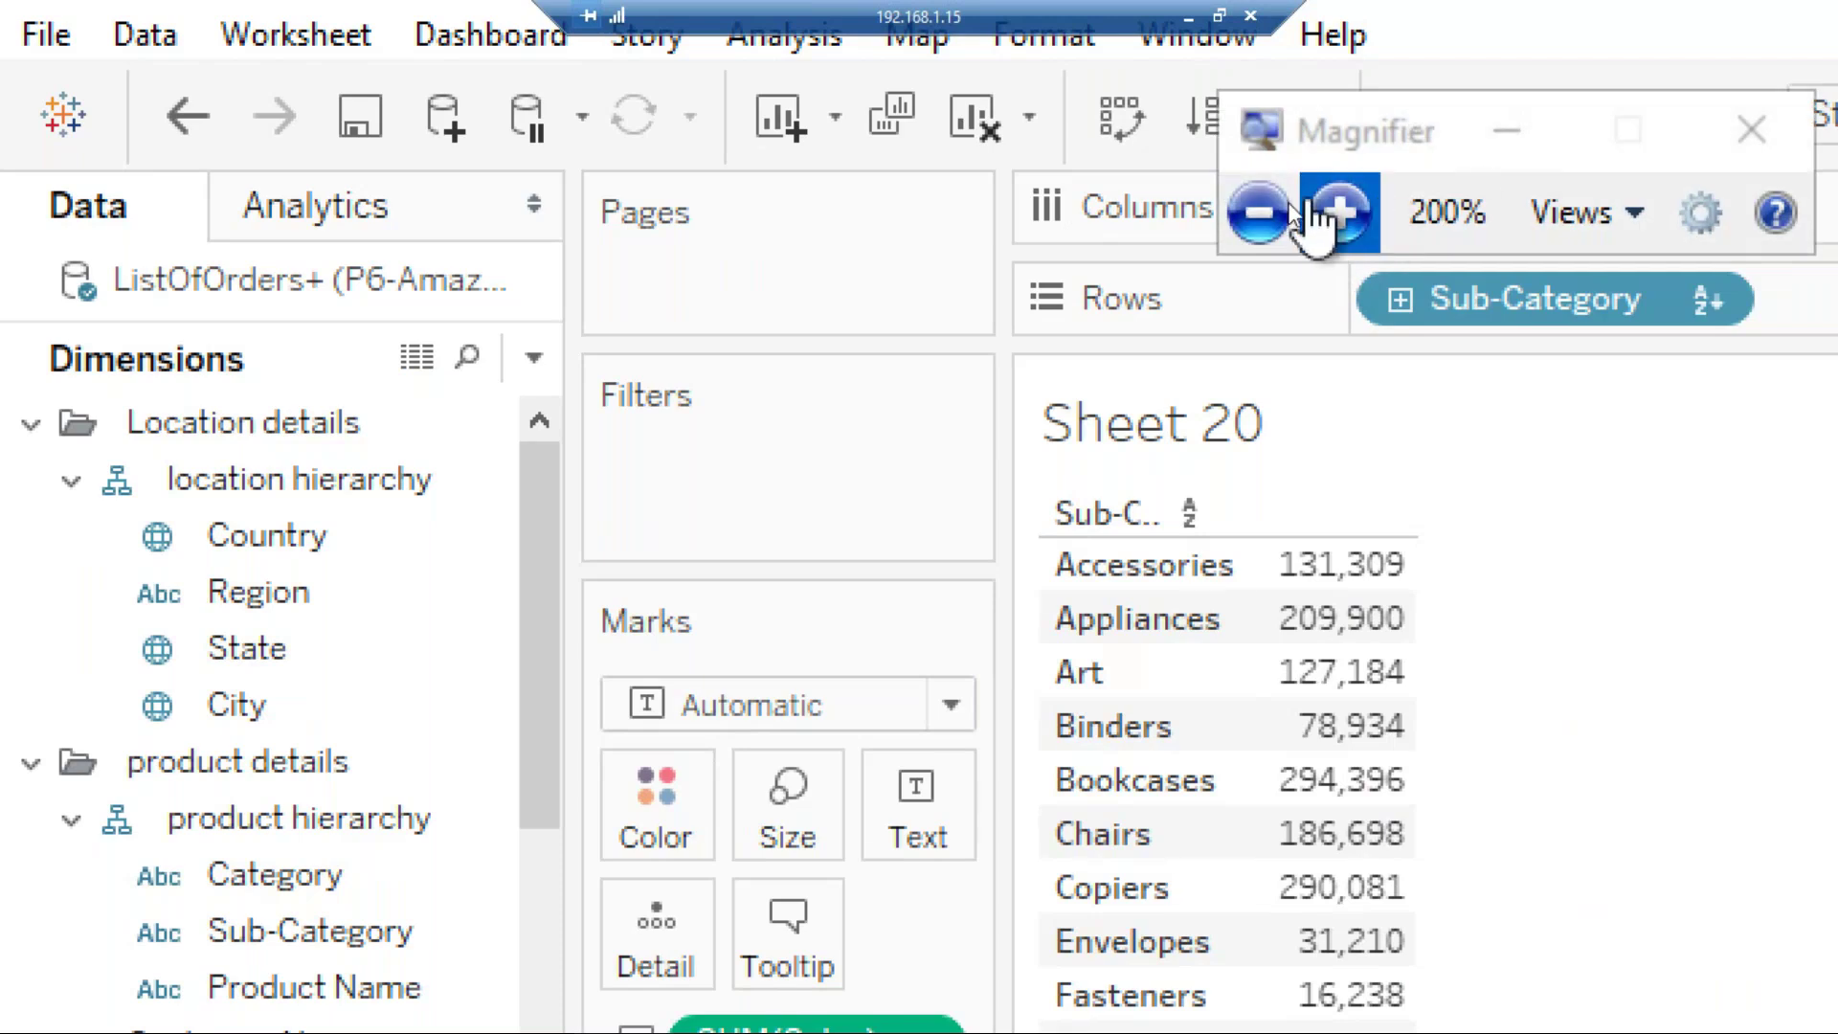
click(1246, 222)
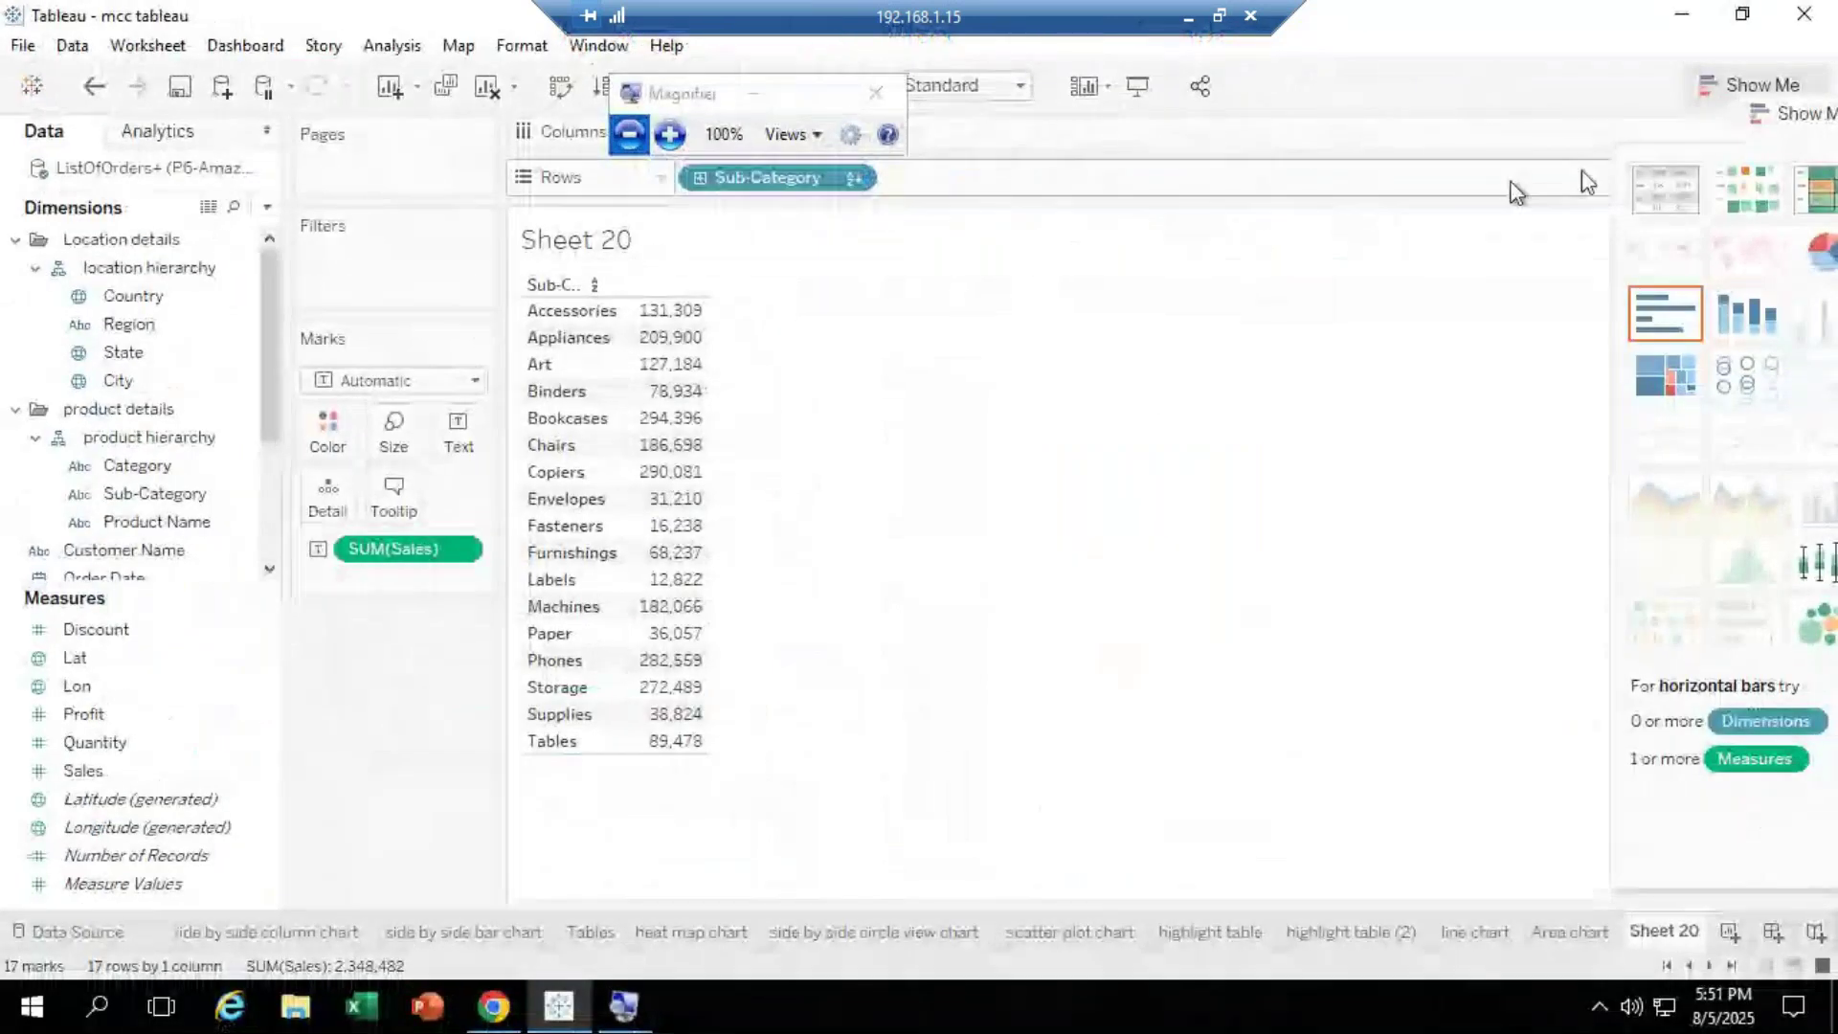
click(759, 99)
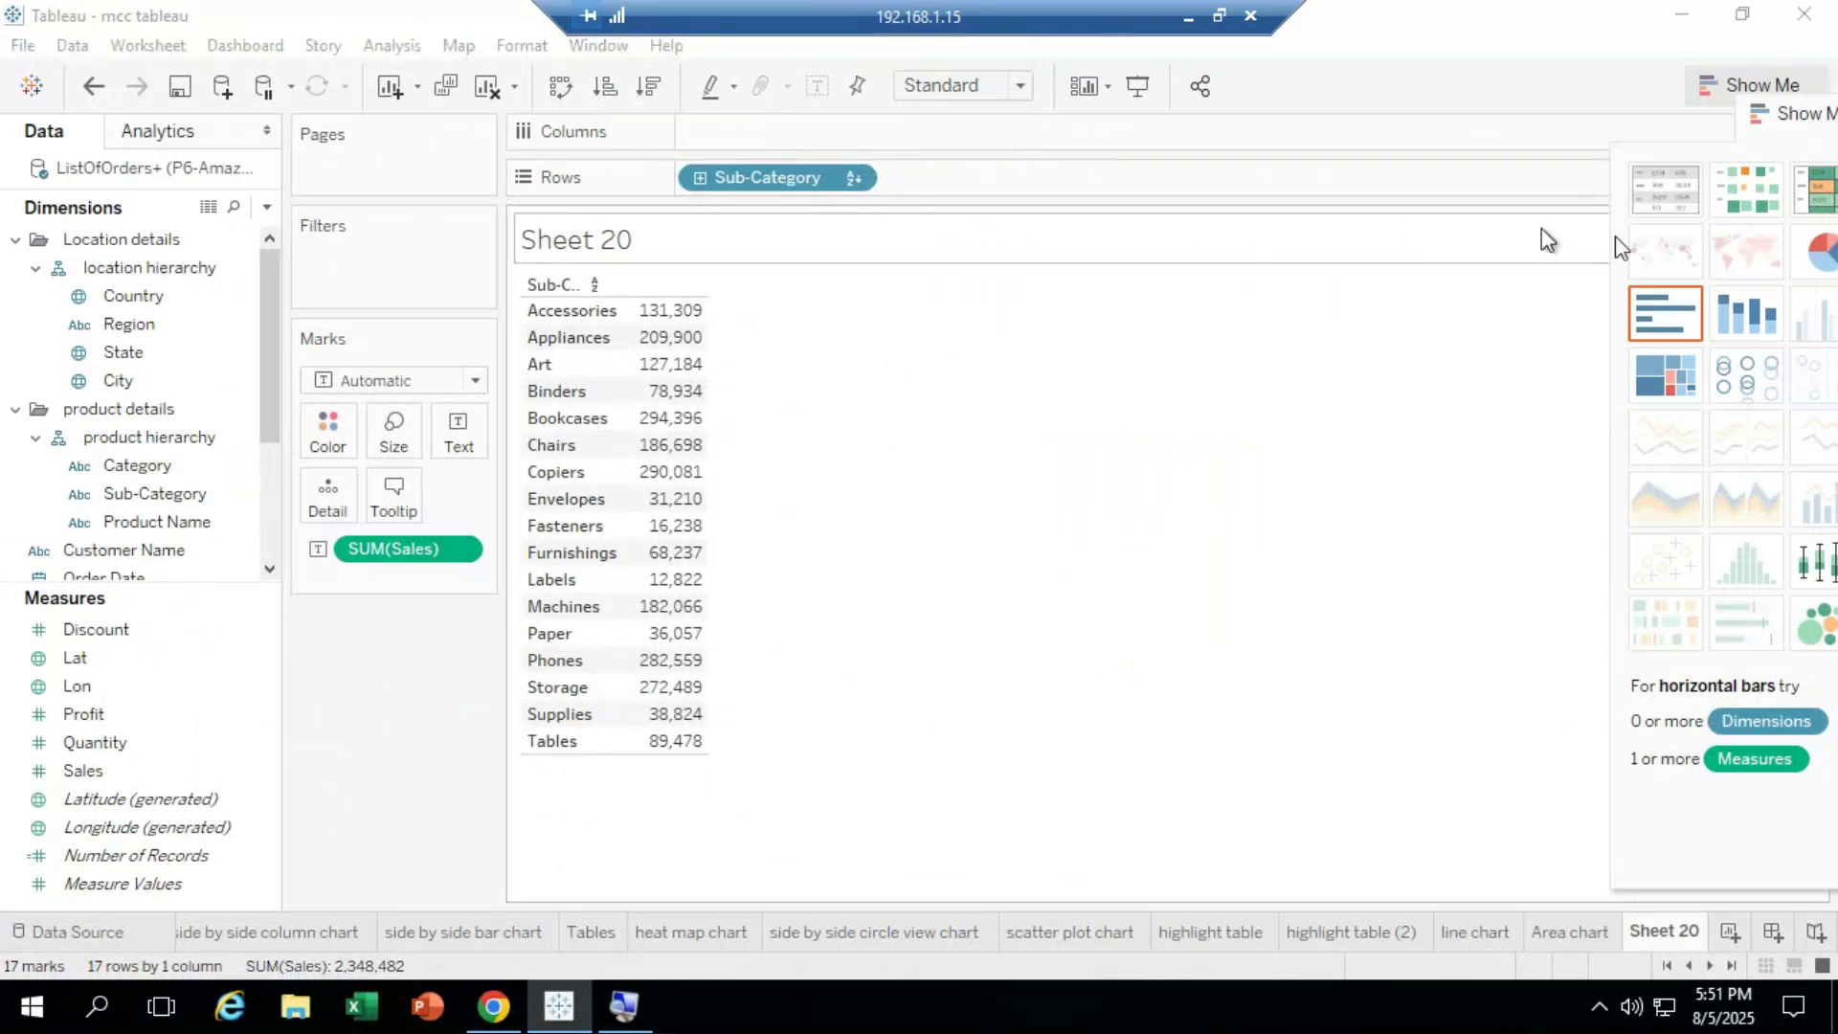
Step: Convert the sub-category sales table into a heat map, try Fit Width and Fit Height, and set the fit to Entire View
click(1757, 206)
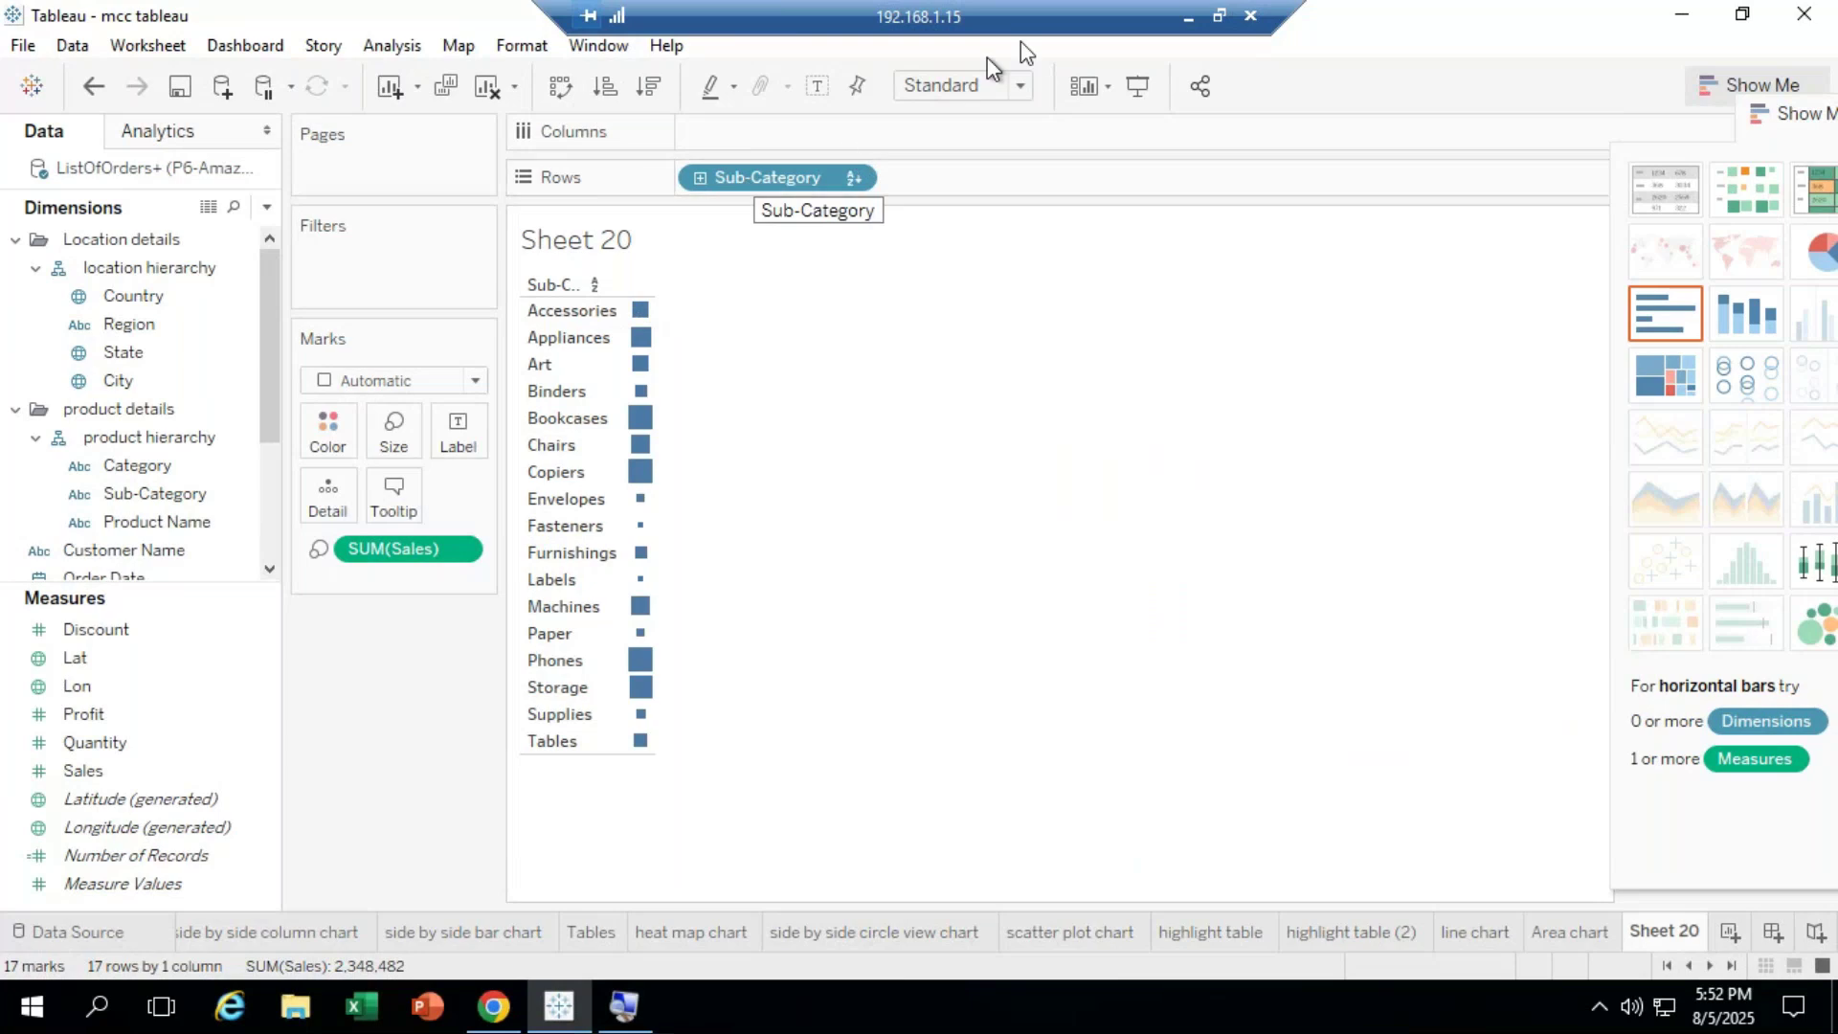
click(1021, 85)
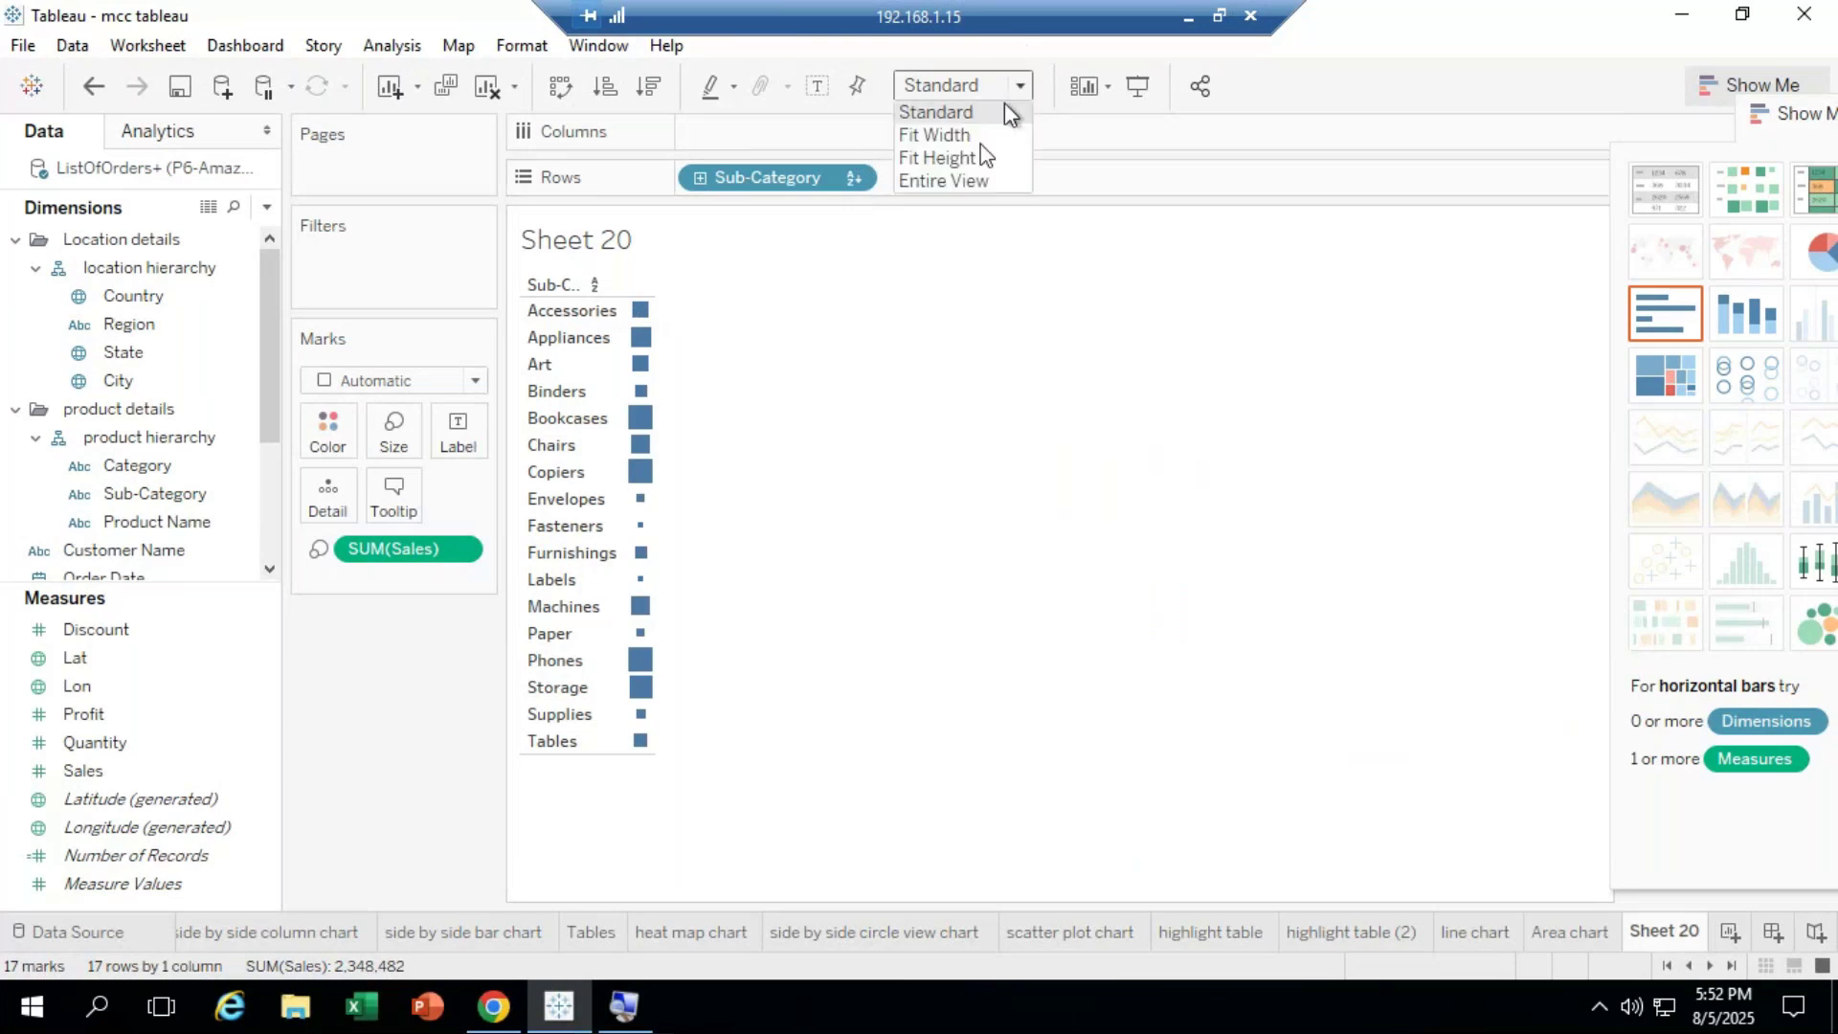
click(975, 136)
click(1017, 86)
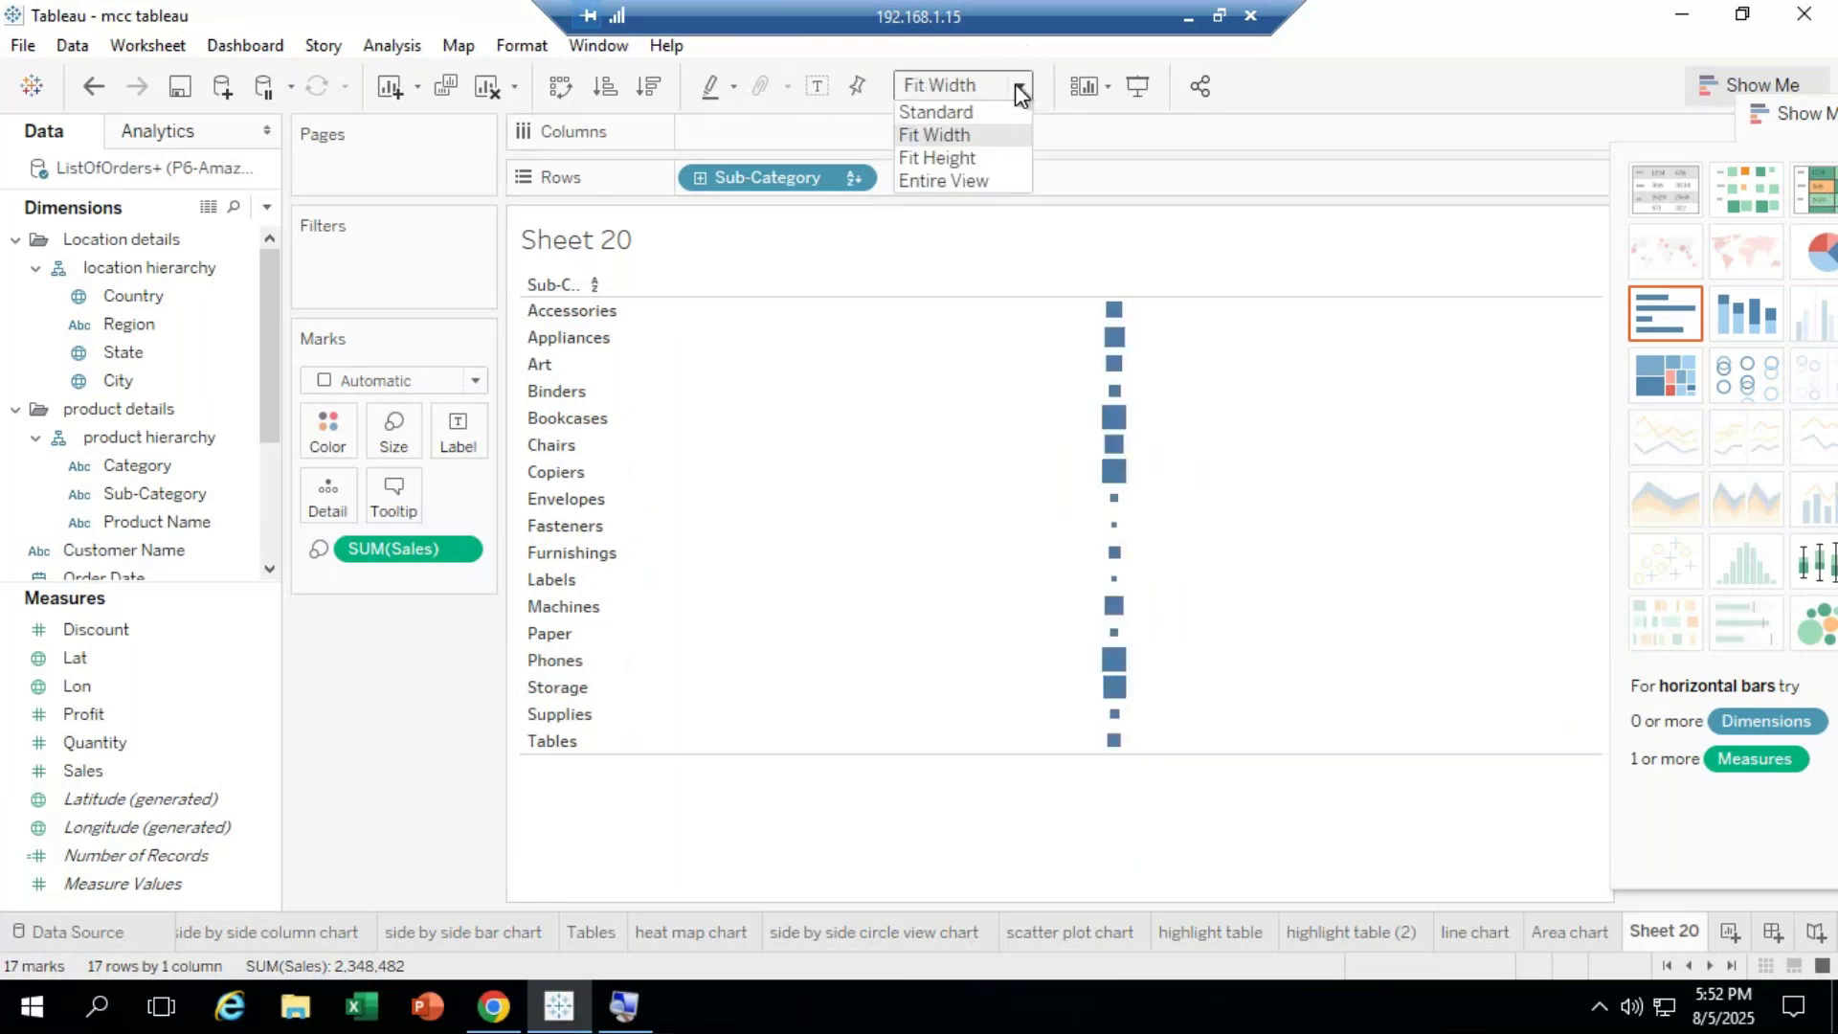
click(990, 159)
click(1008, 93)
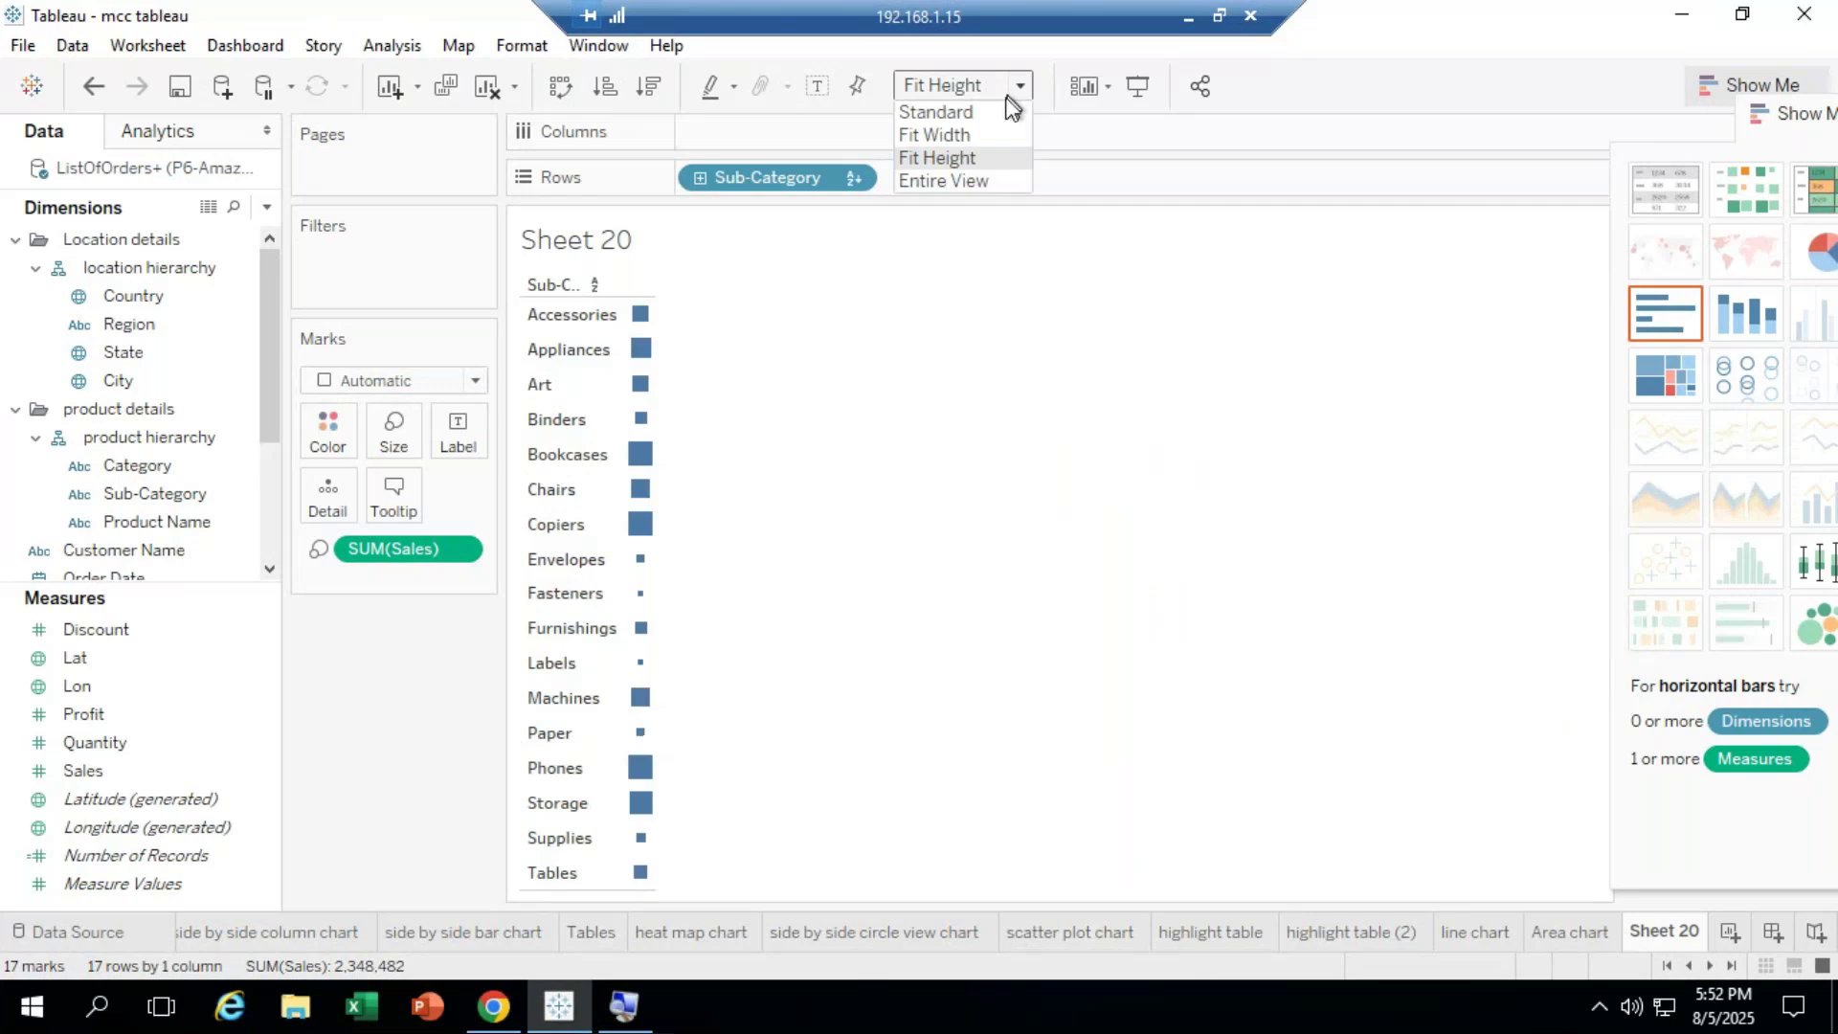
click(985, 177)
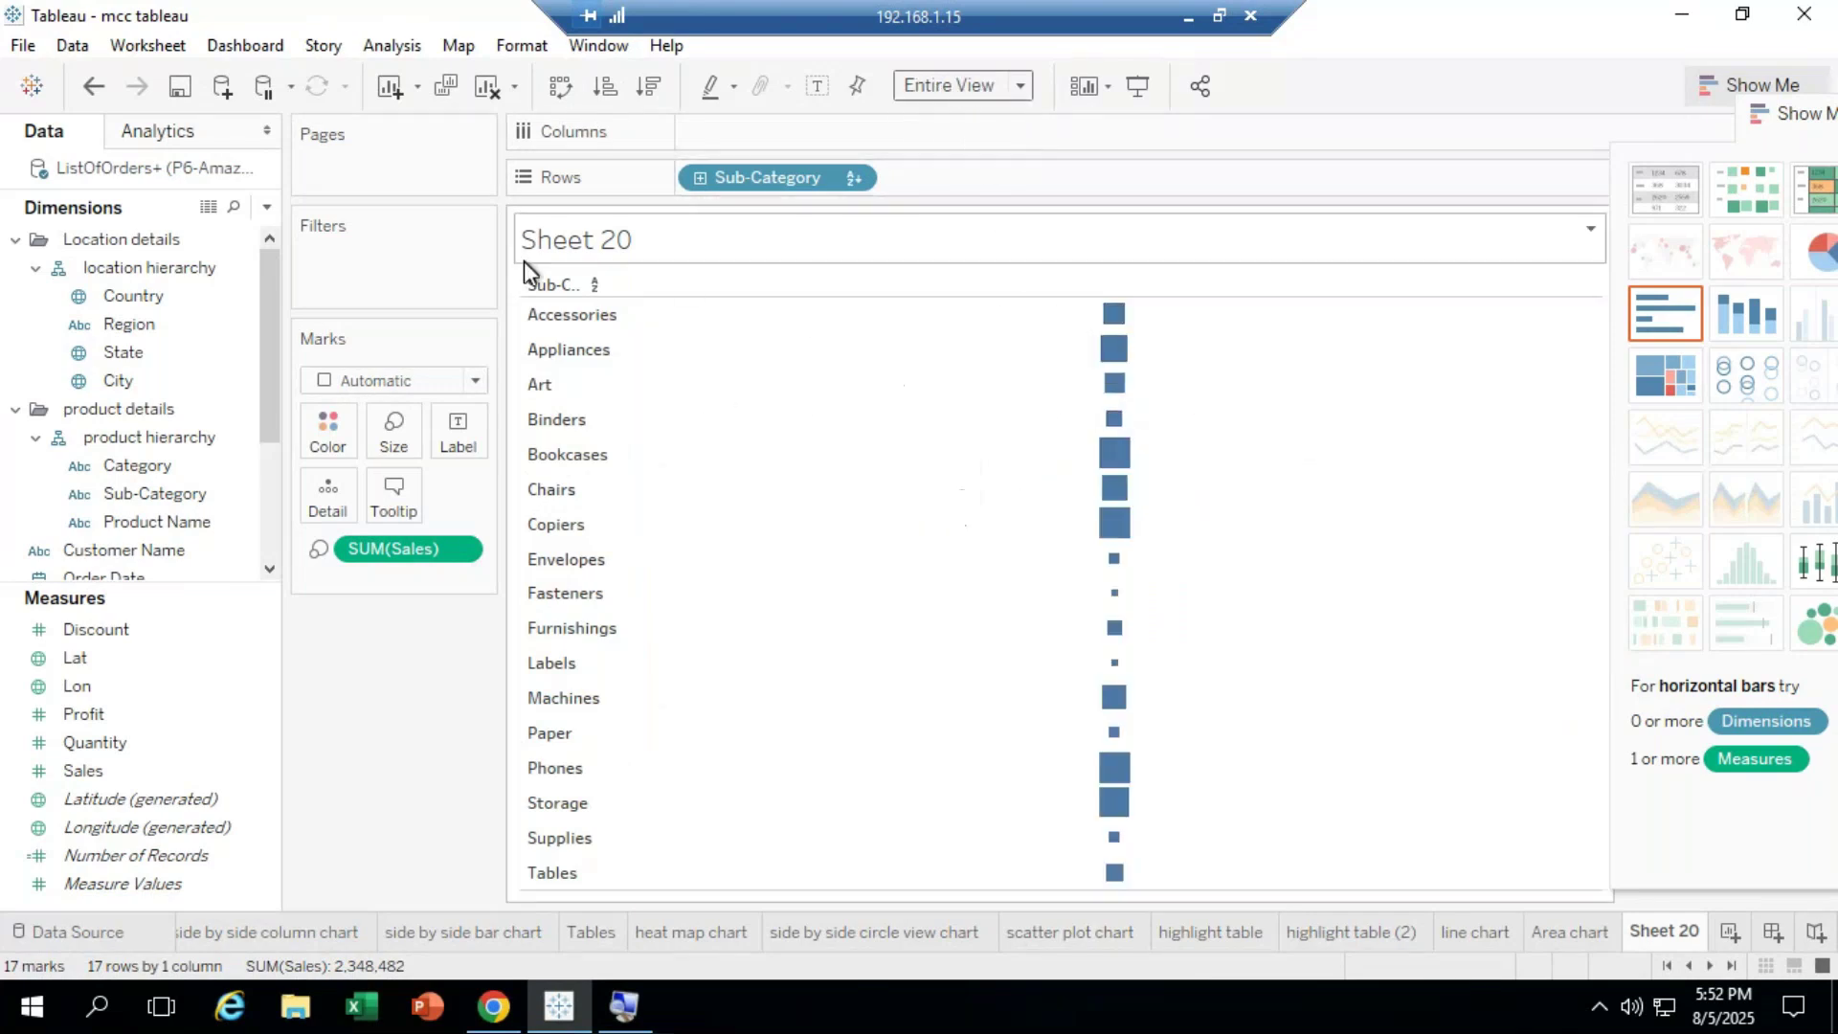
Step: Sort the sub-categories in descending order of sales
click(595, 286)
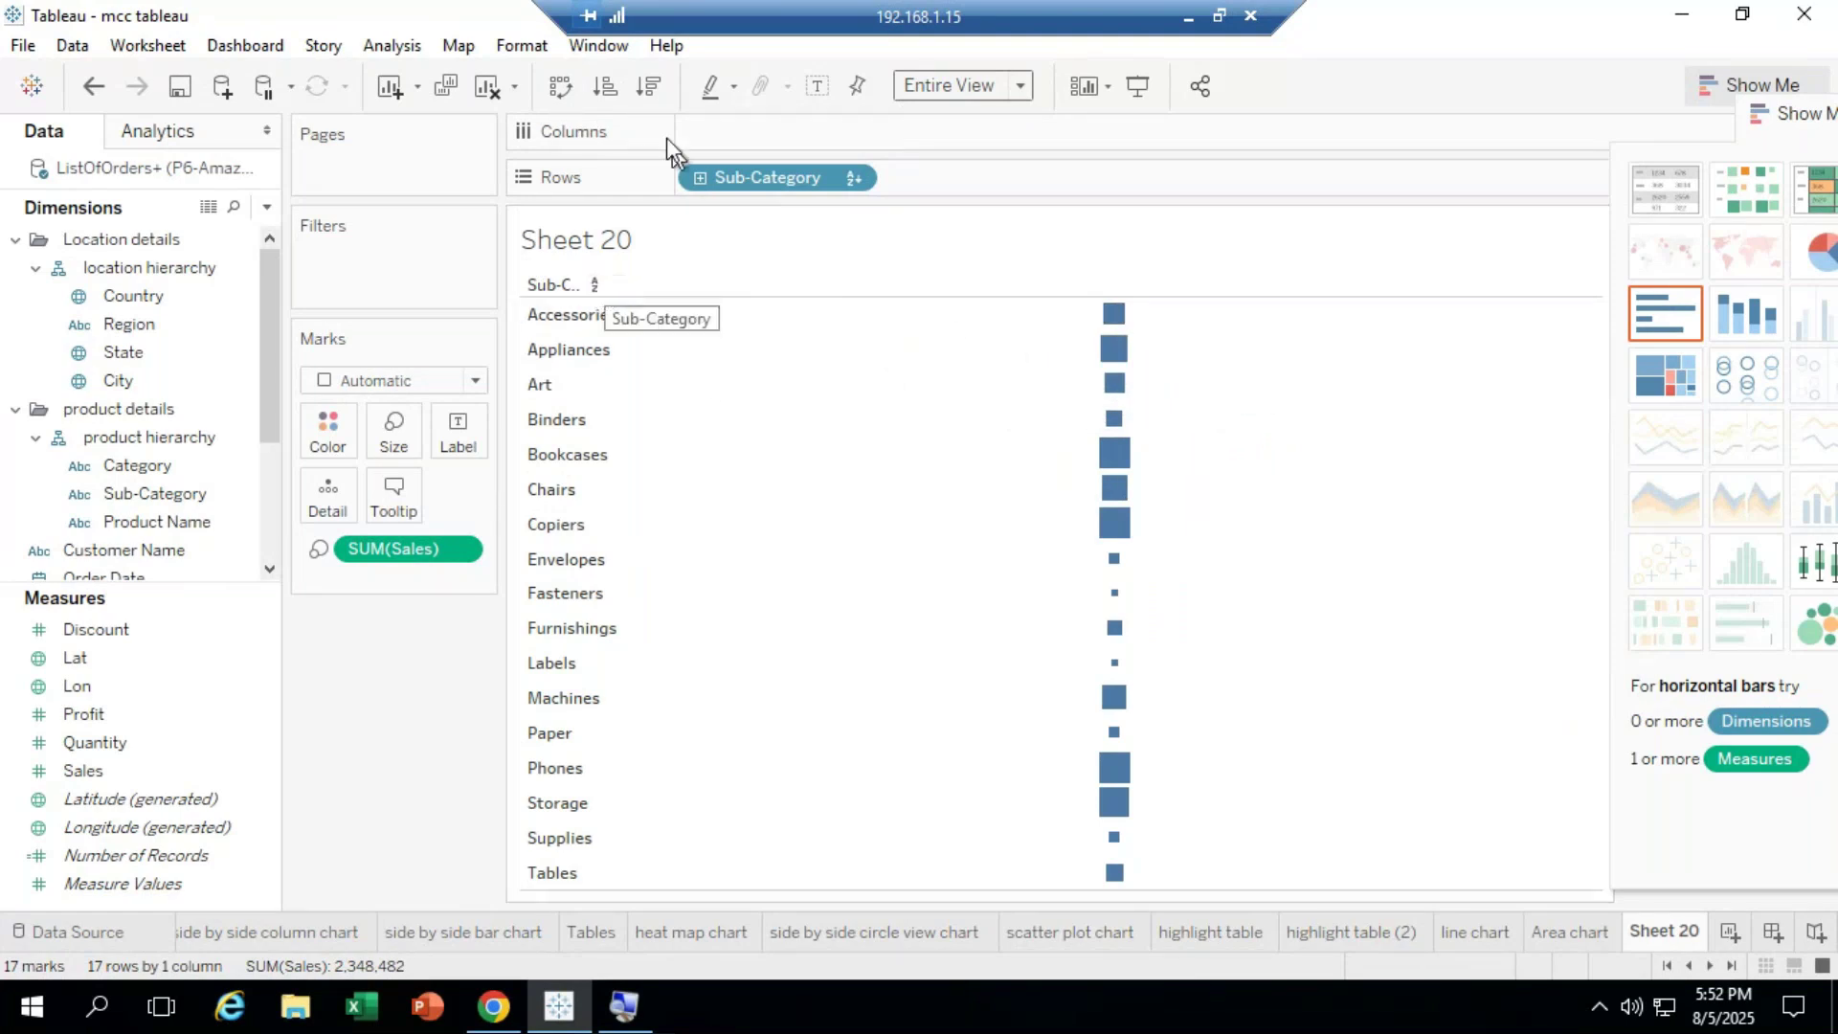
click(650, 89)
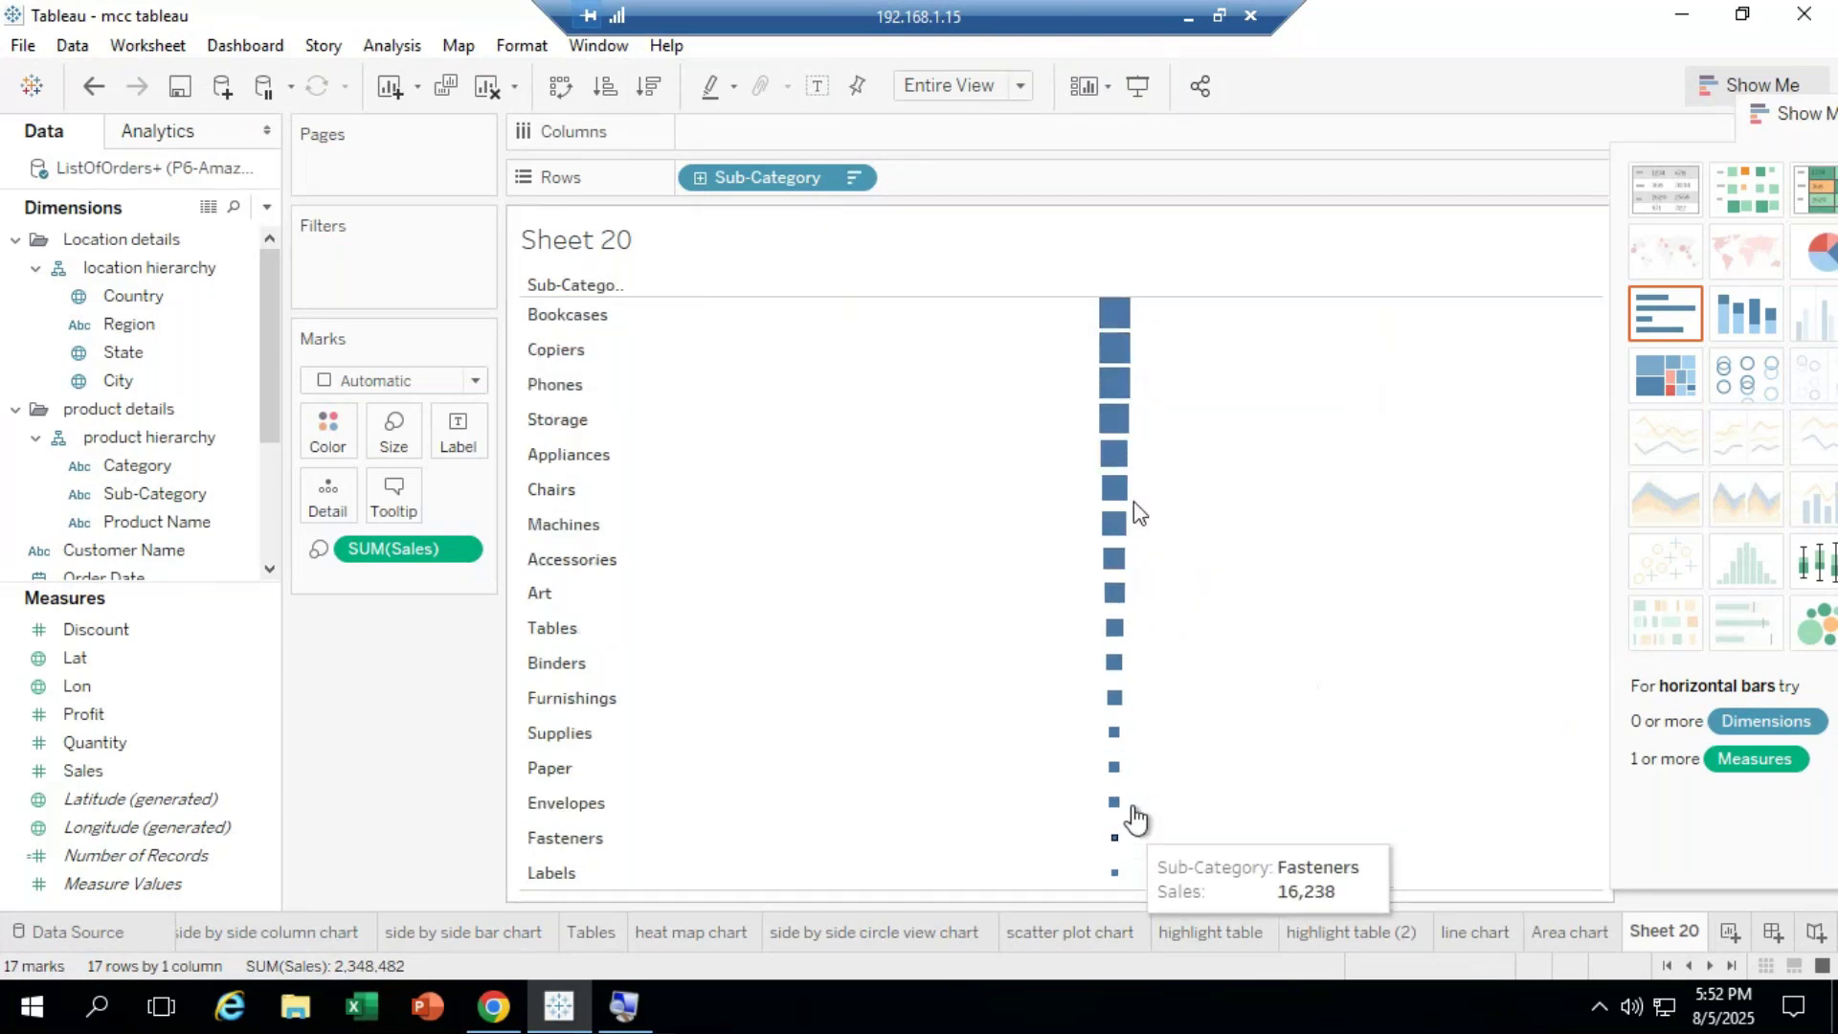
Step: Examine the sales details of individual squares in the heat map, comparing large and small sub-categories
click(1114, 351)
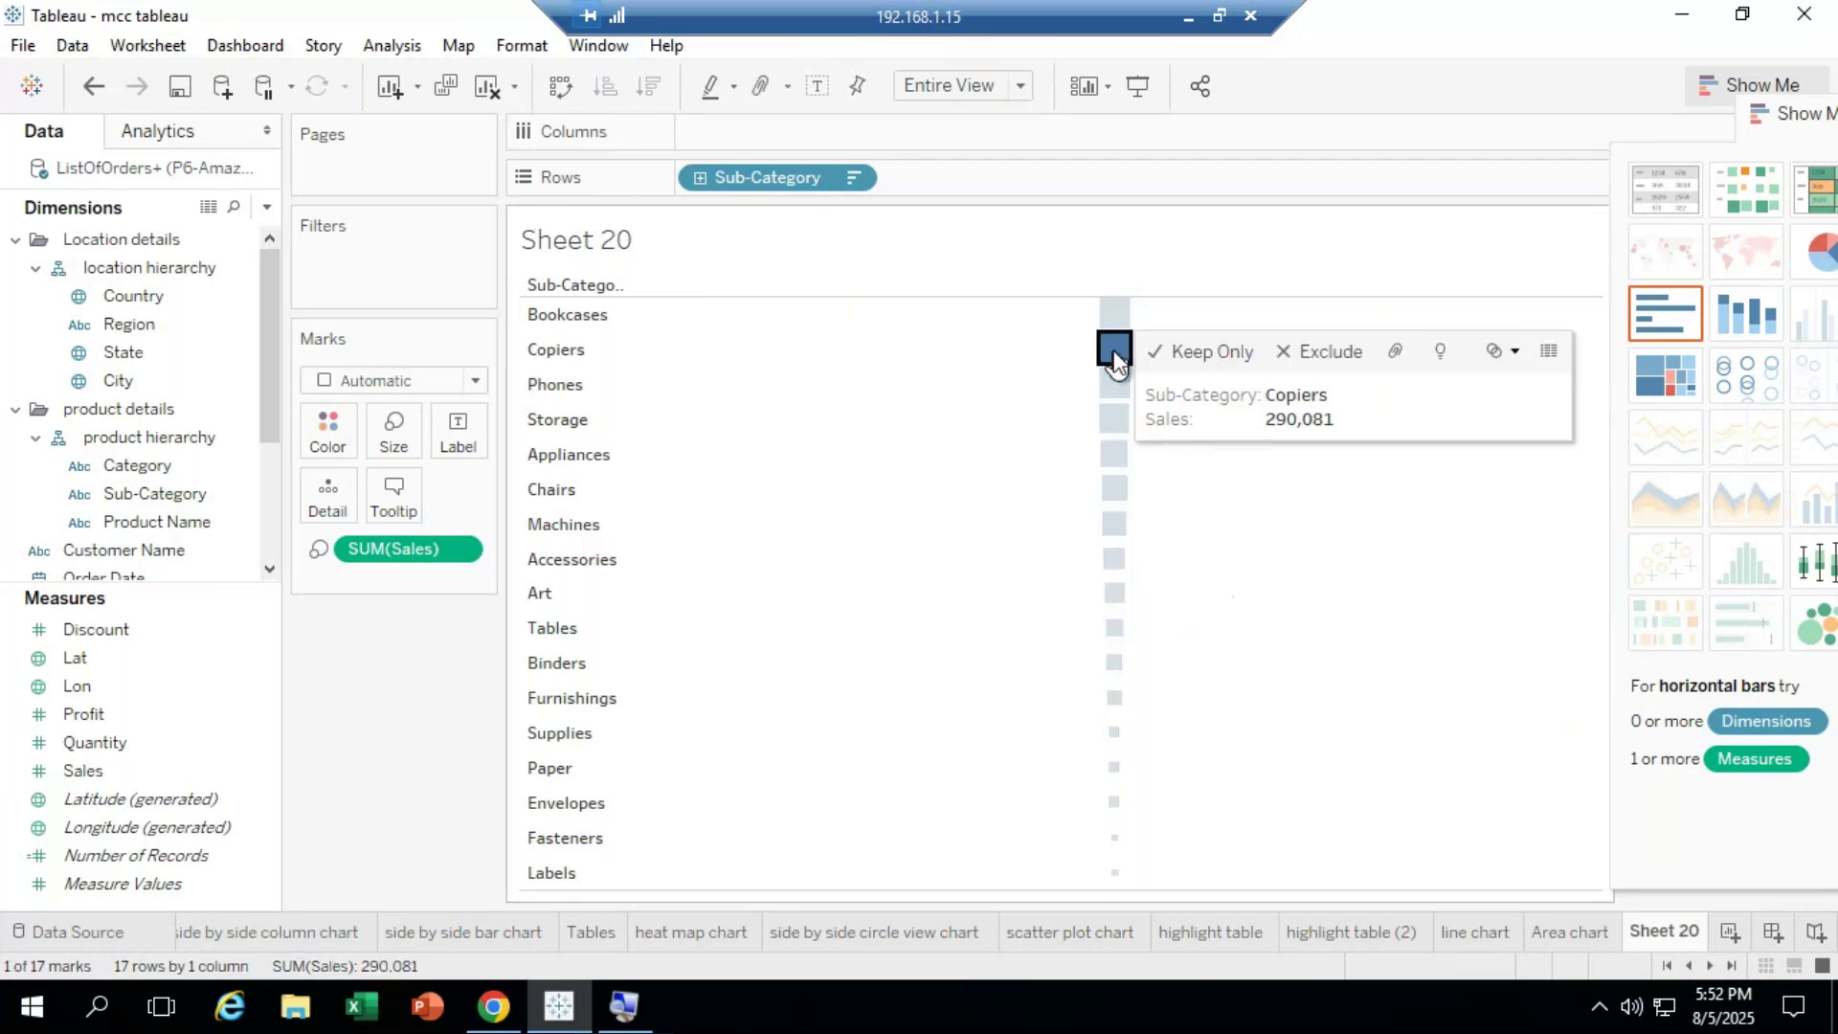
click(1113, 456)
click(1114, 592)
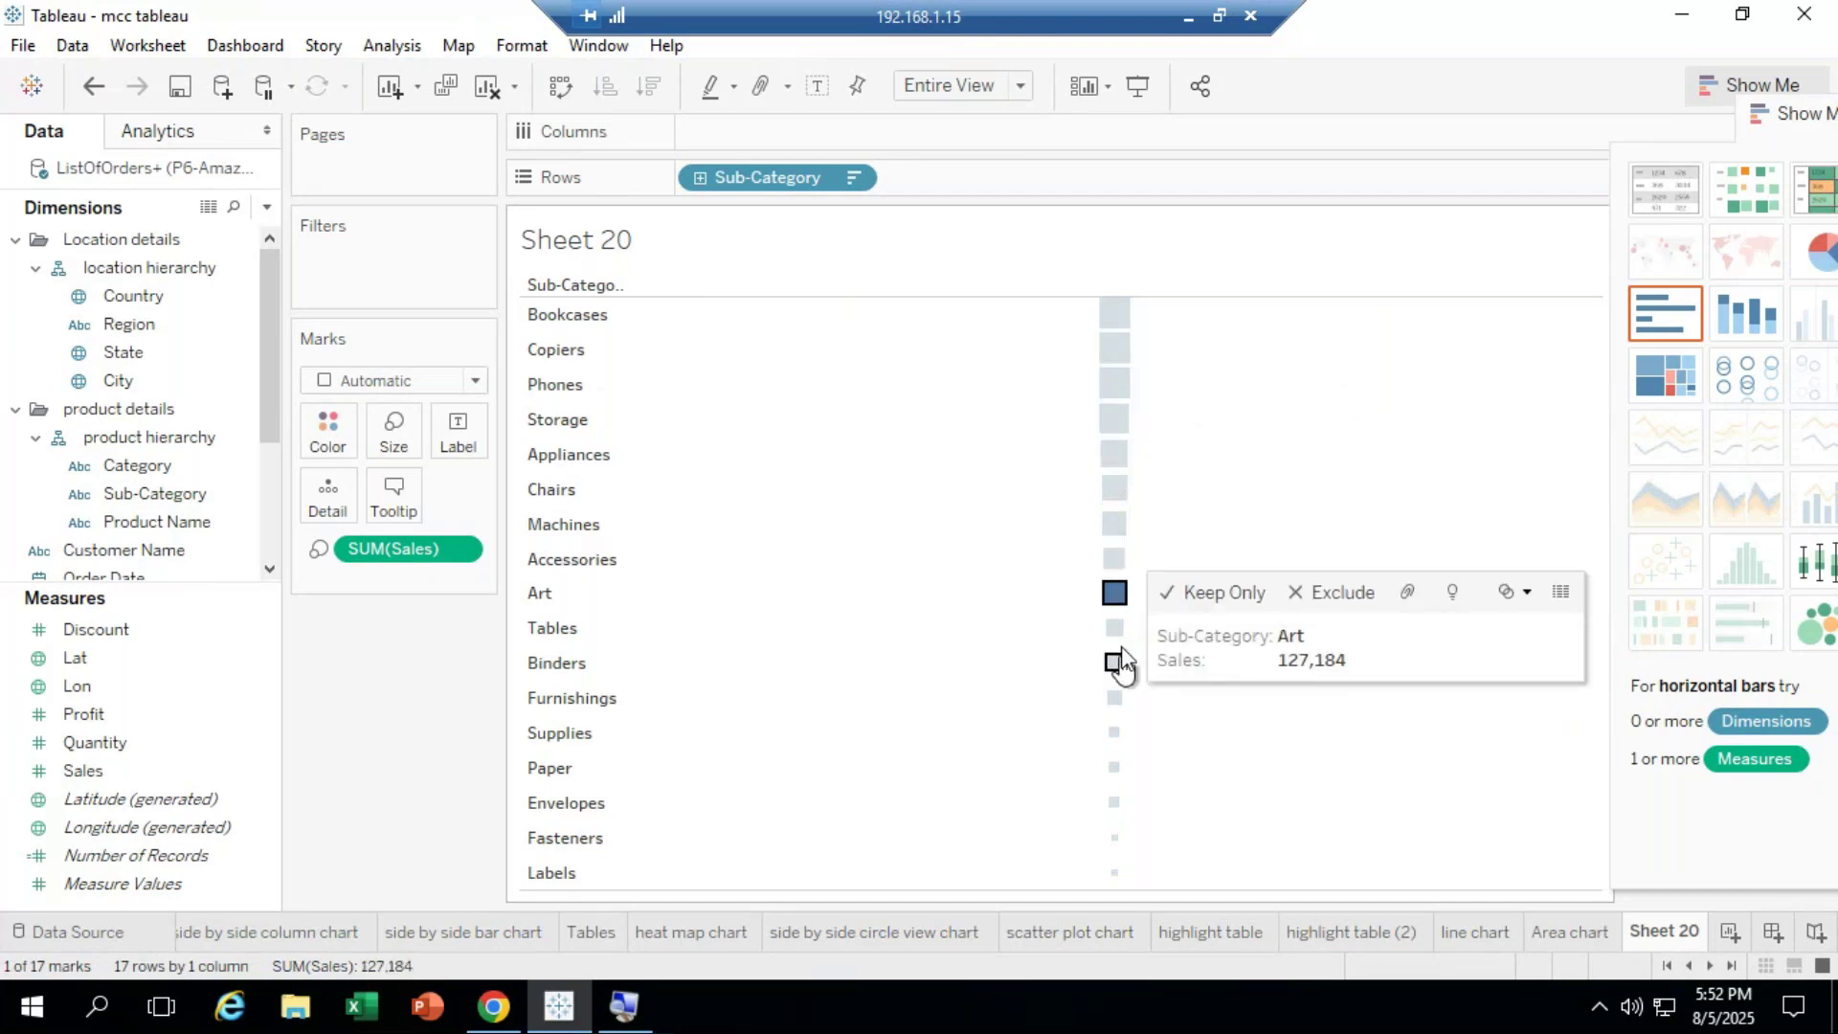
click(1114, 662)
click(1114, 524)
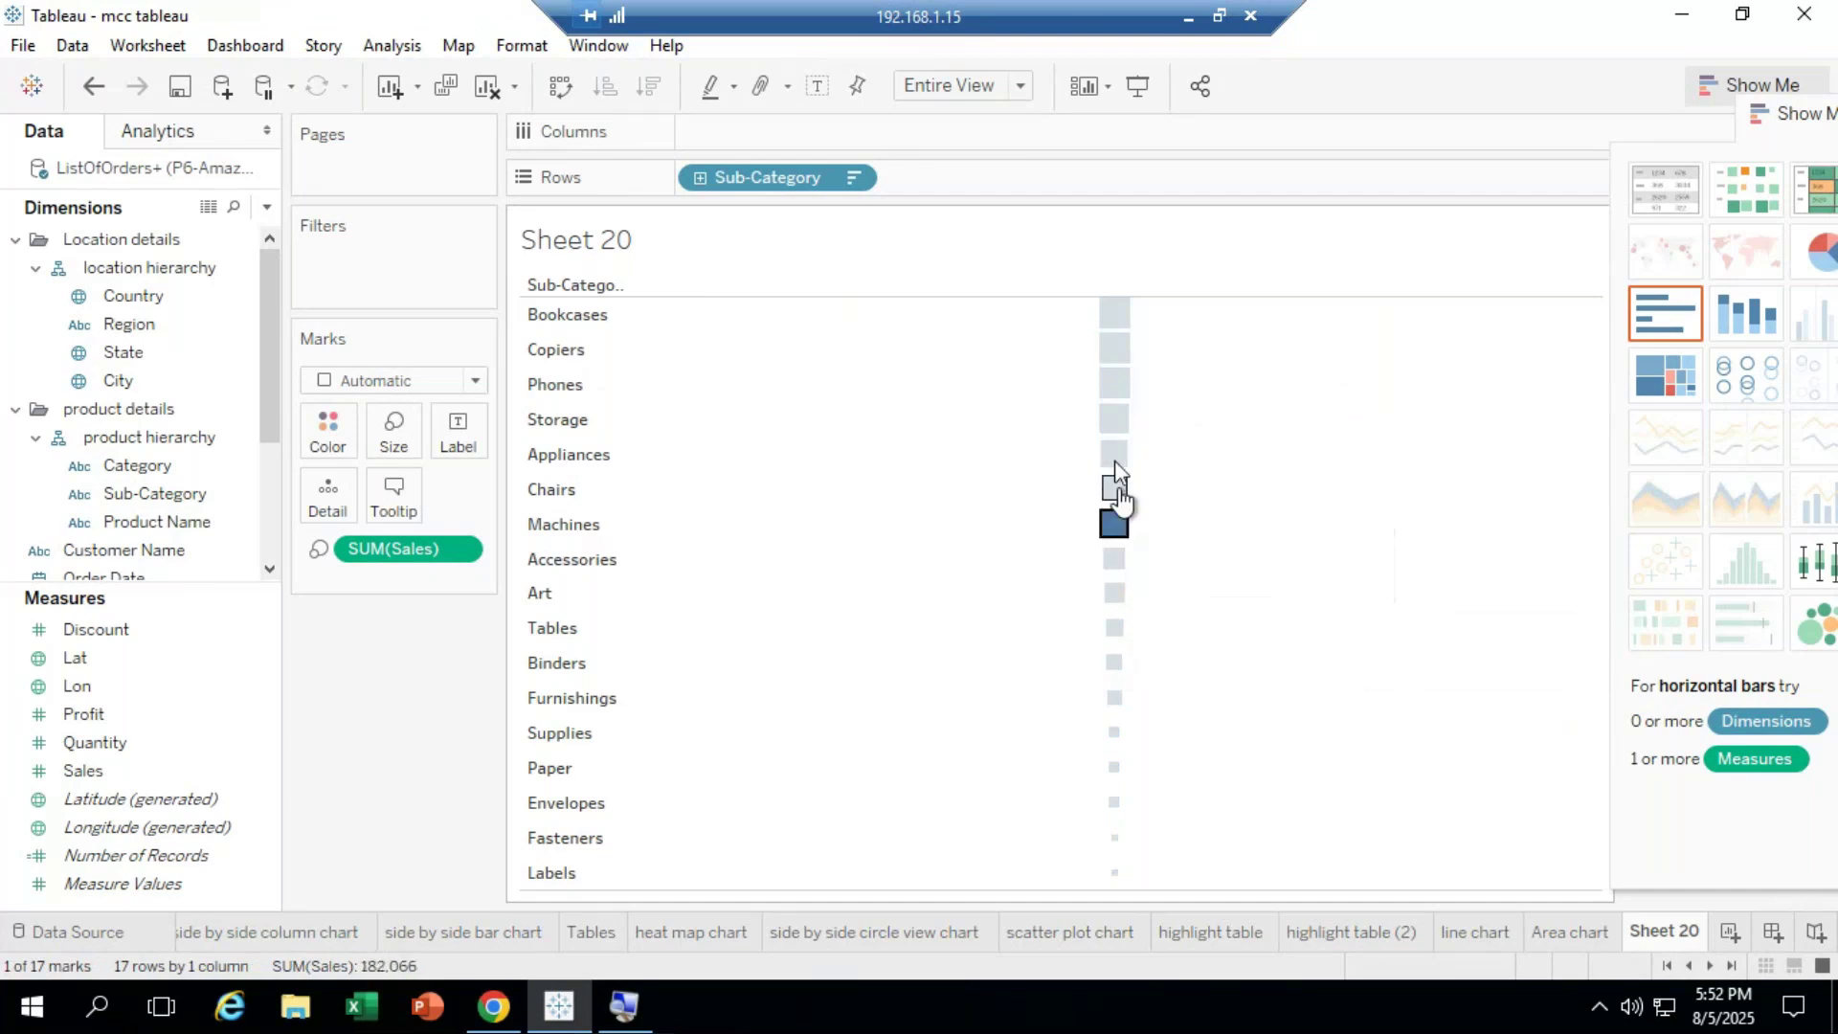
click(1112, 456)
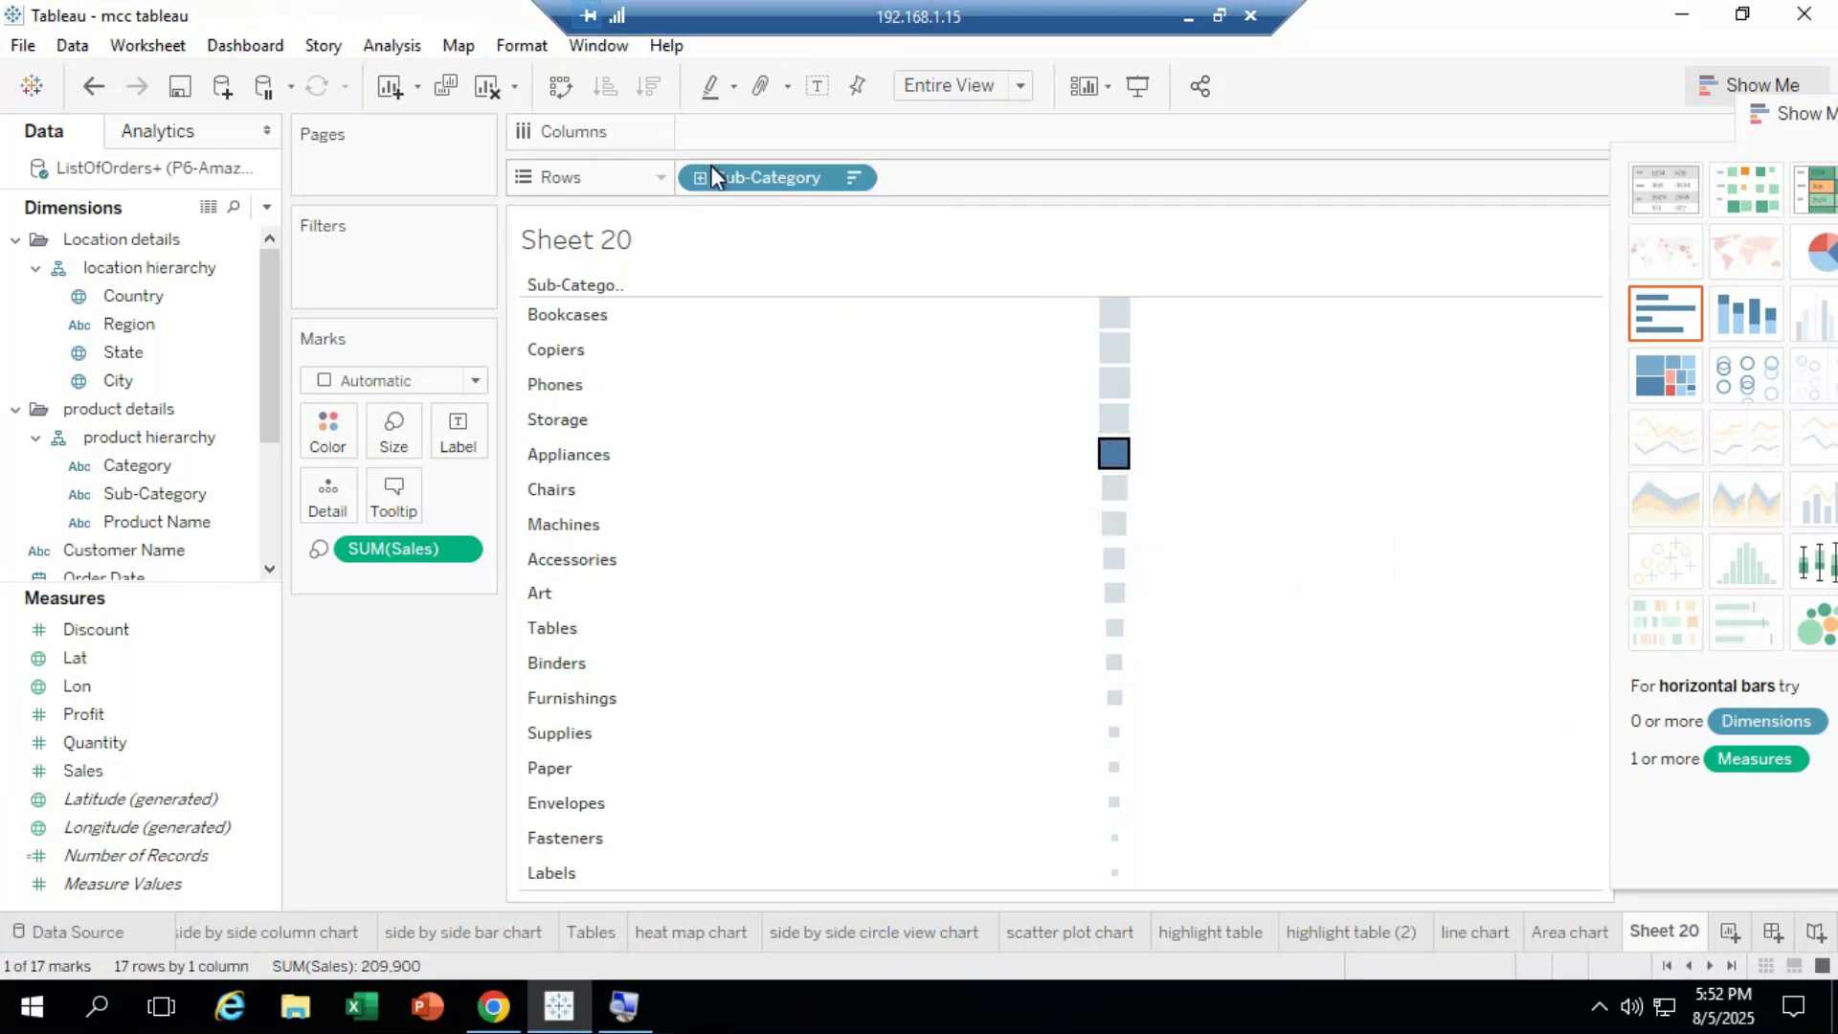
click(1114, 419)
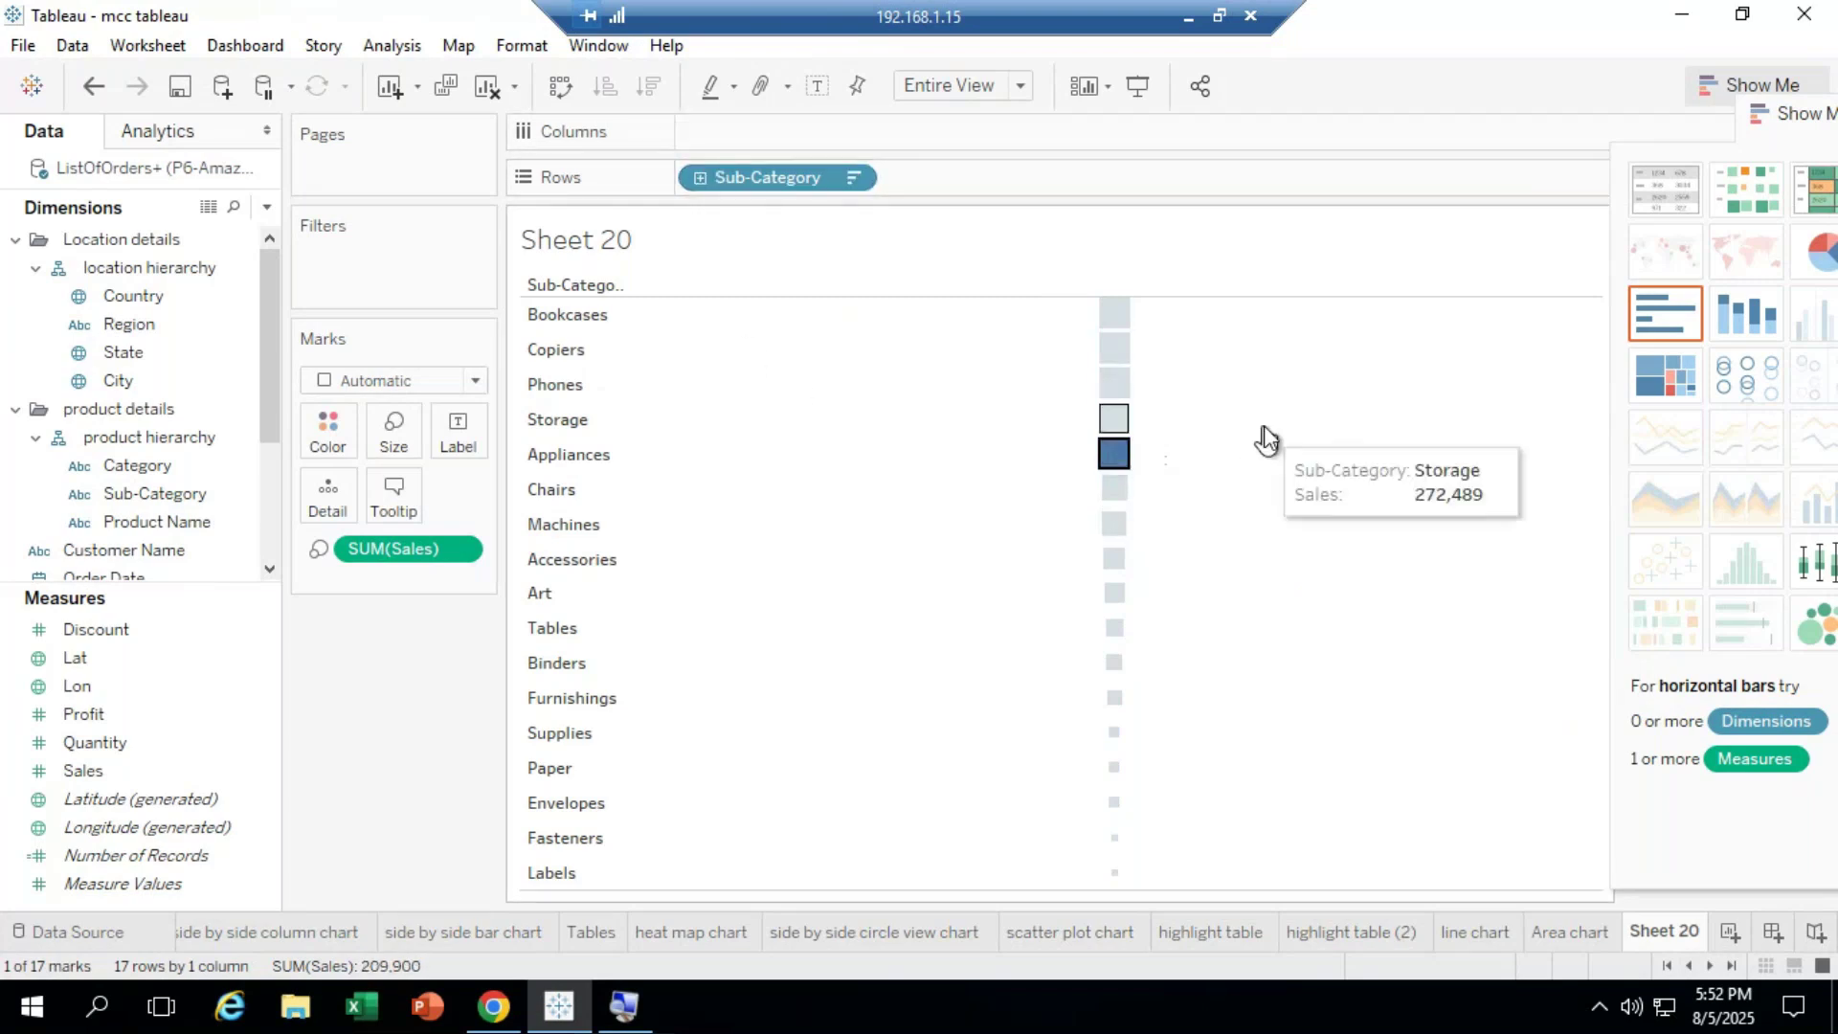
click(1561, 526)
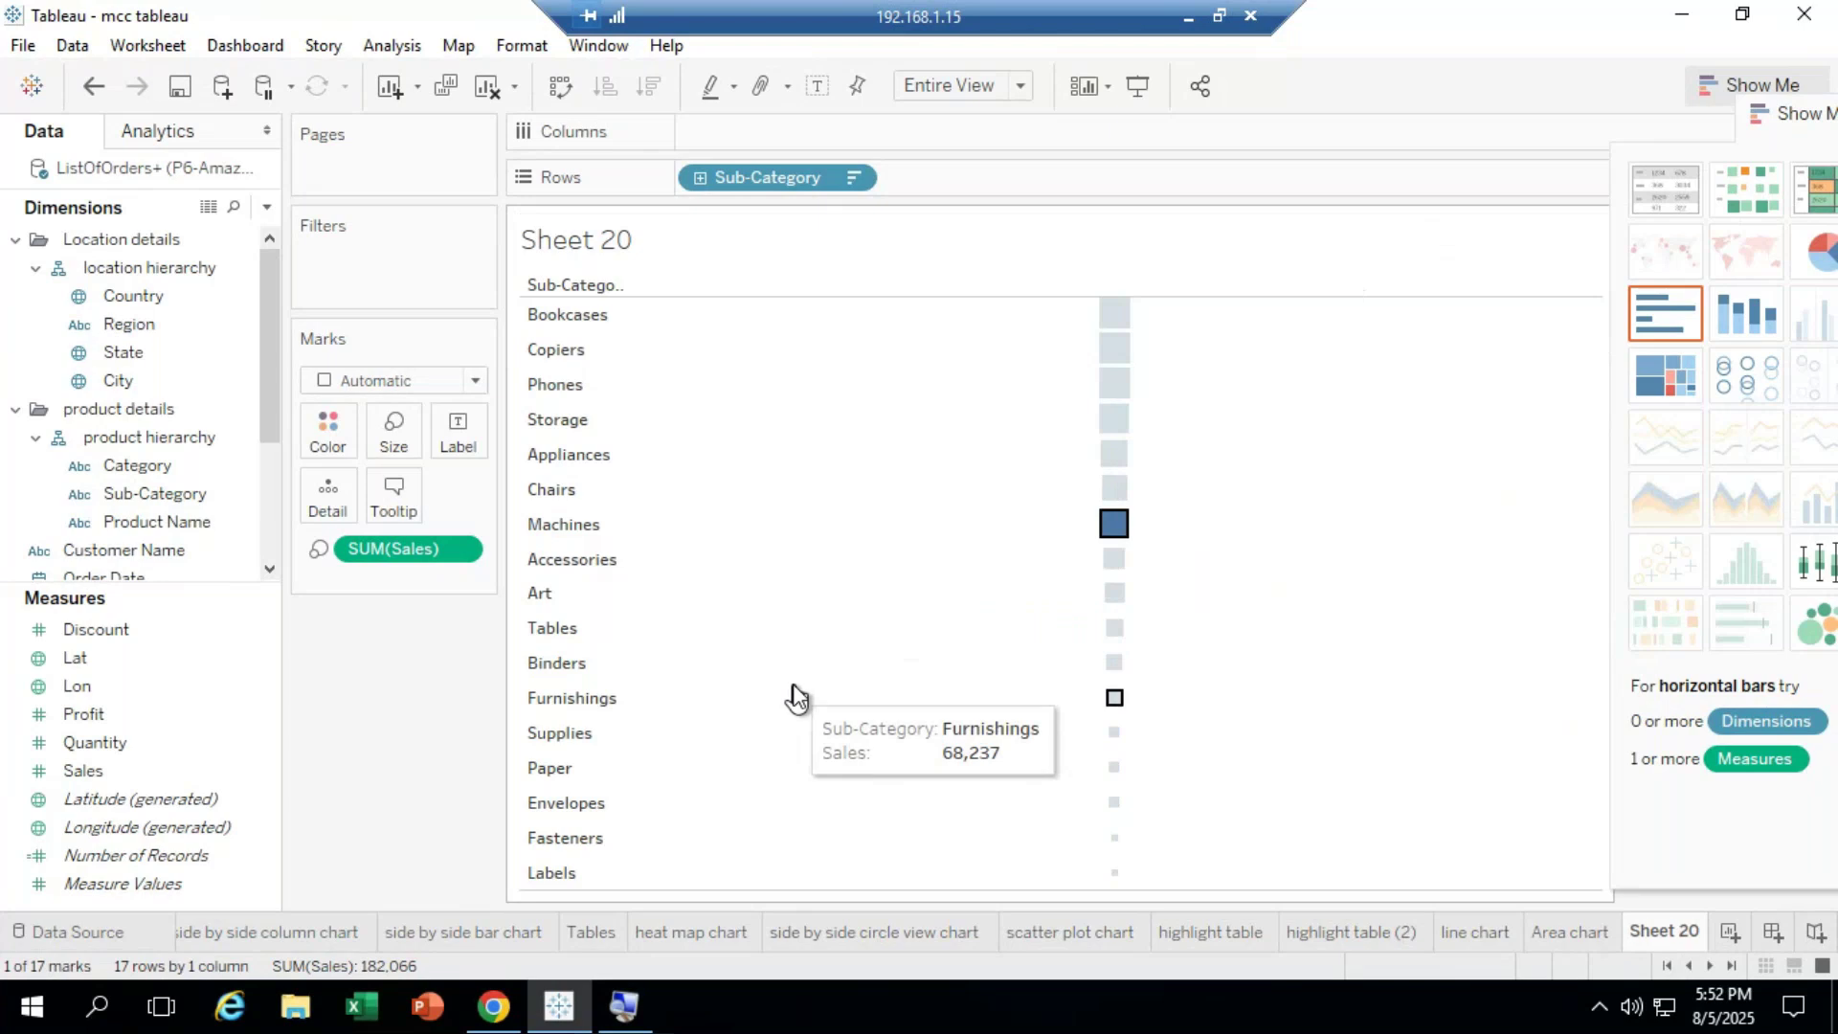
click(1386, 823)
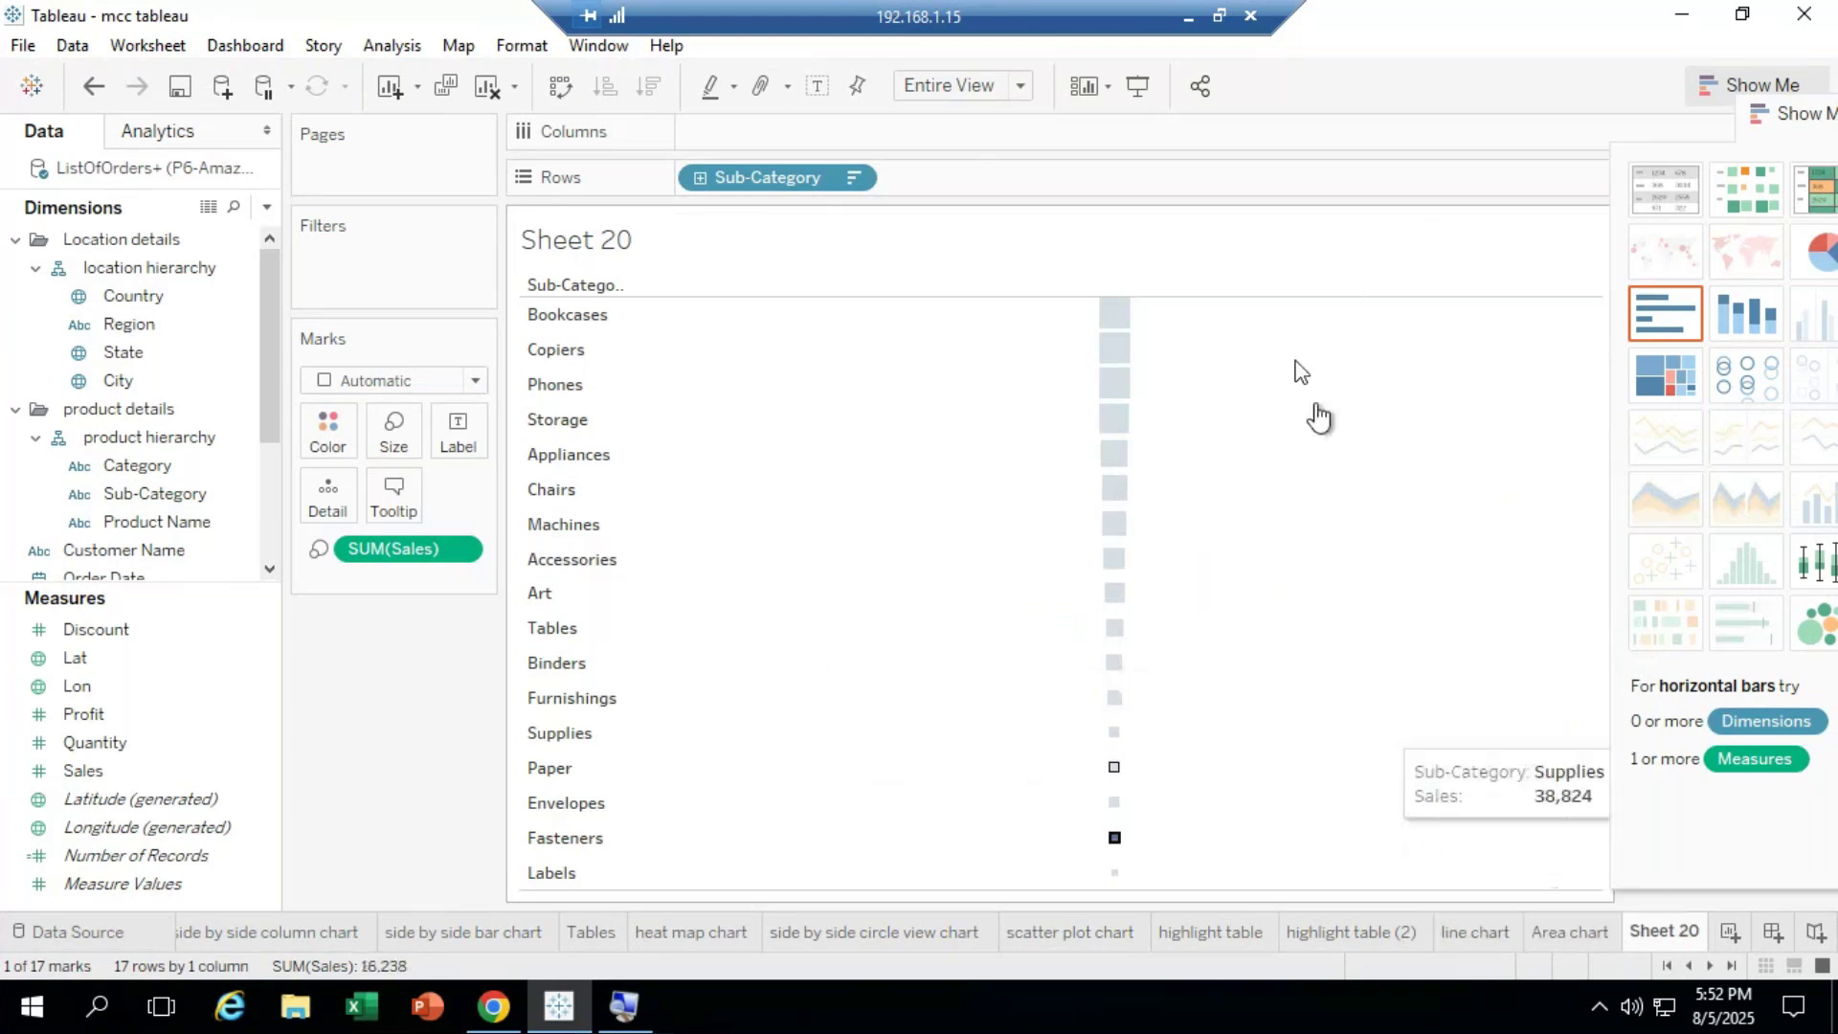
Step: Set the heat map's fit to Standard and clear the mark selection
click(1024, 87)
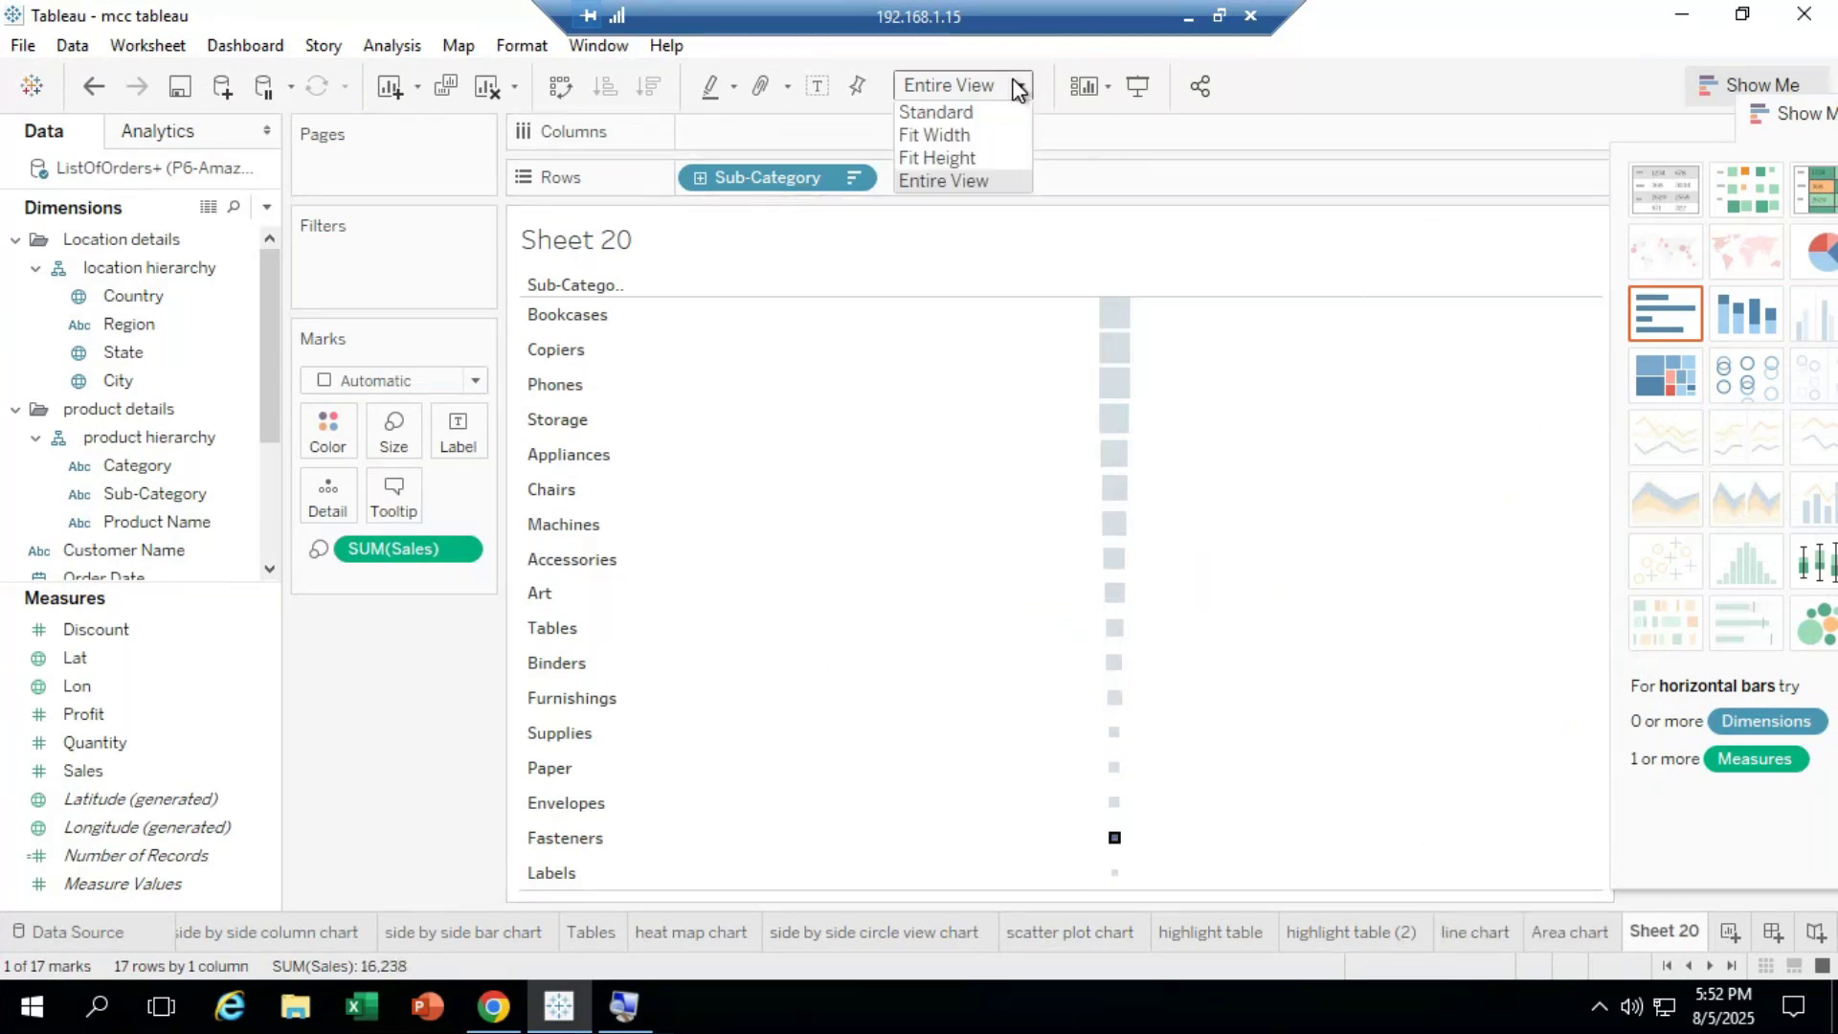
click(954, 113)
click(1034, 541)
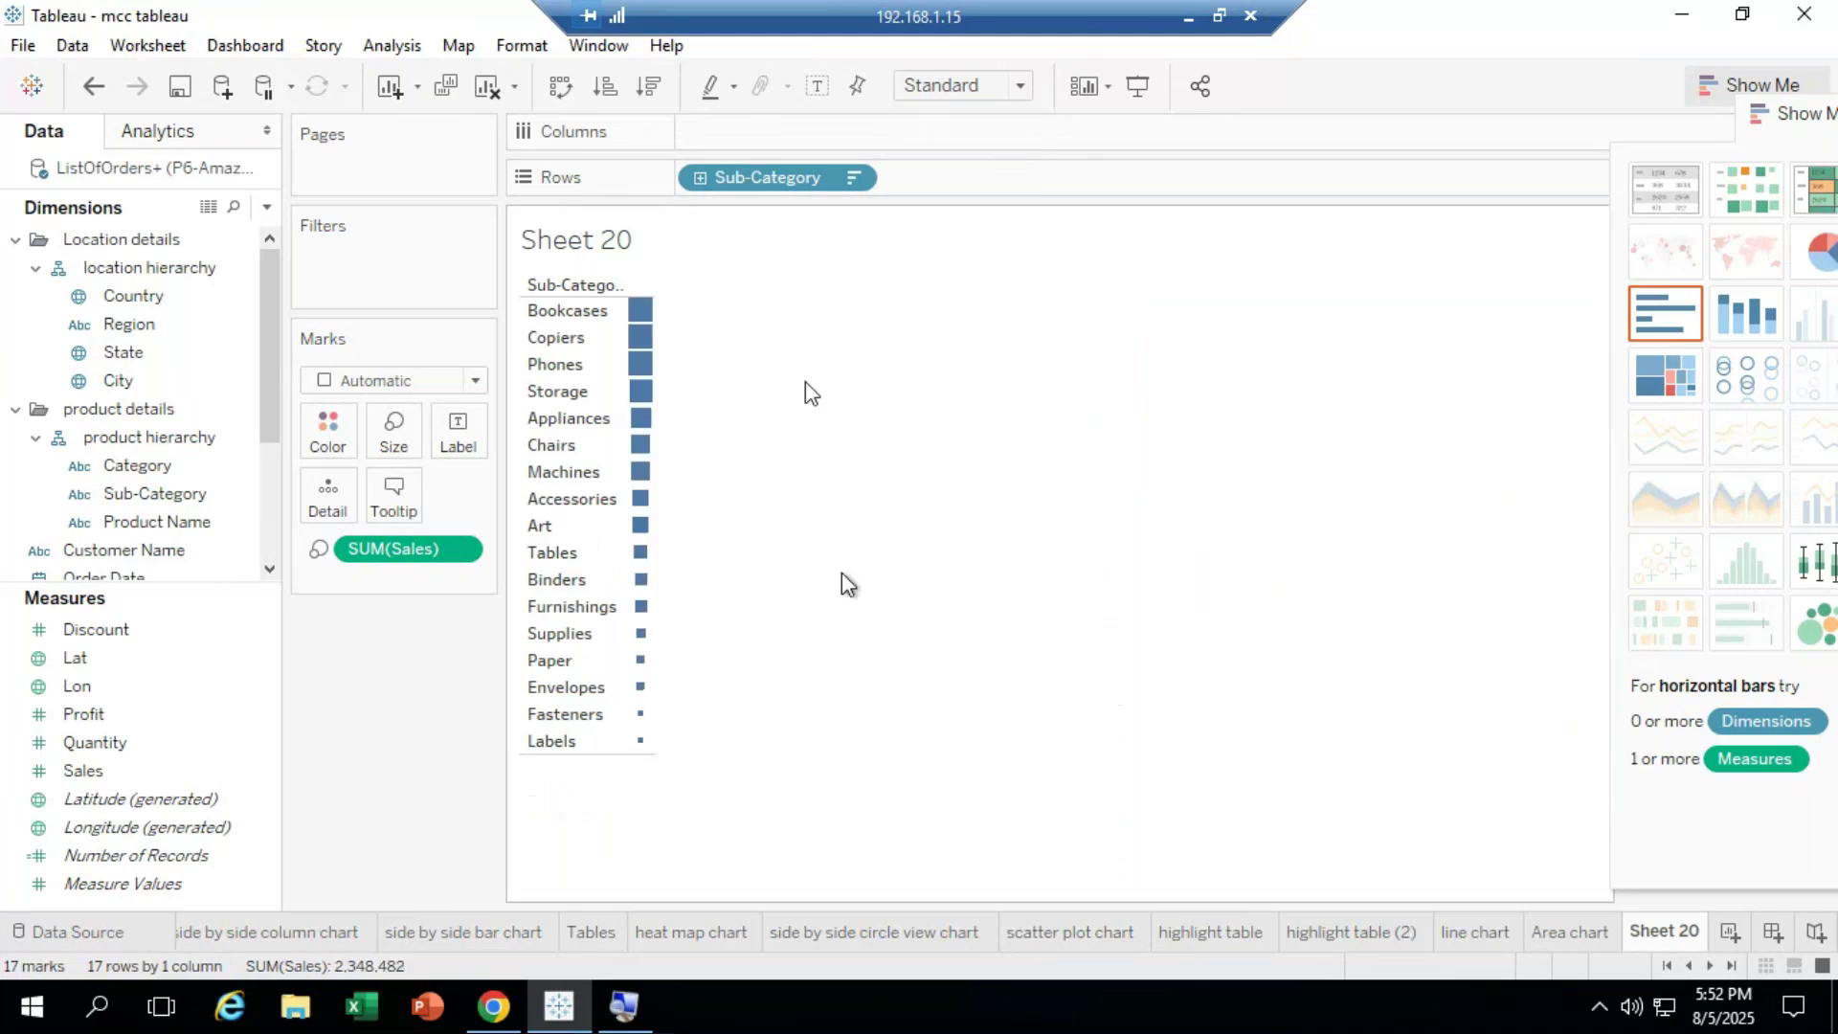
Step: Expand Sub-Category on Rows down to the Product Name level and check its field options
click(700, 178)
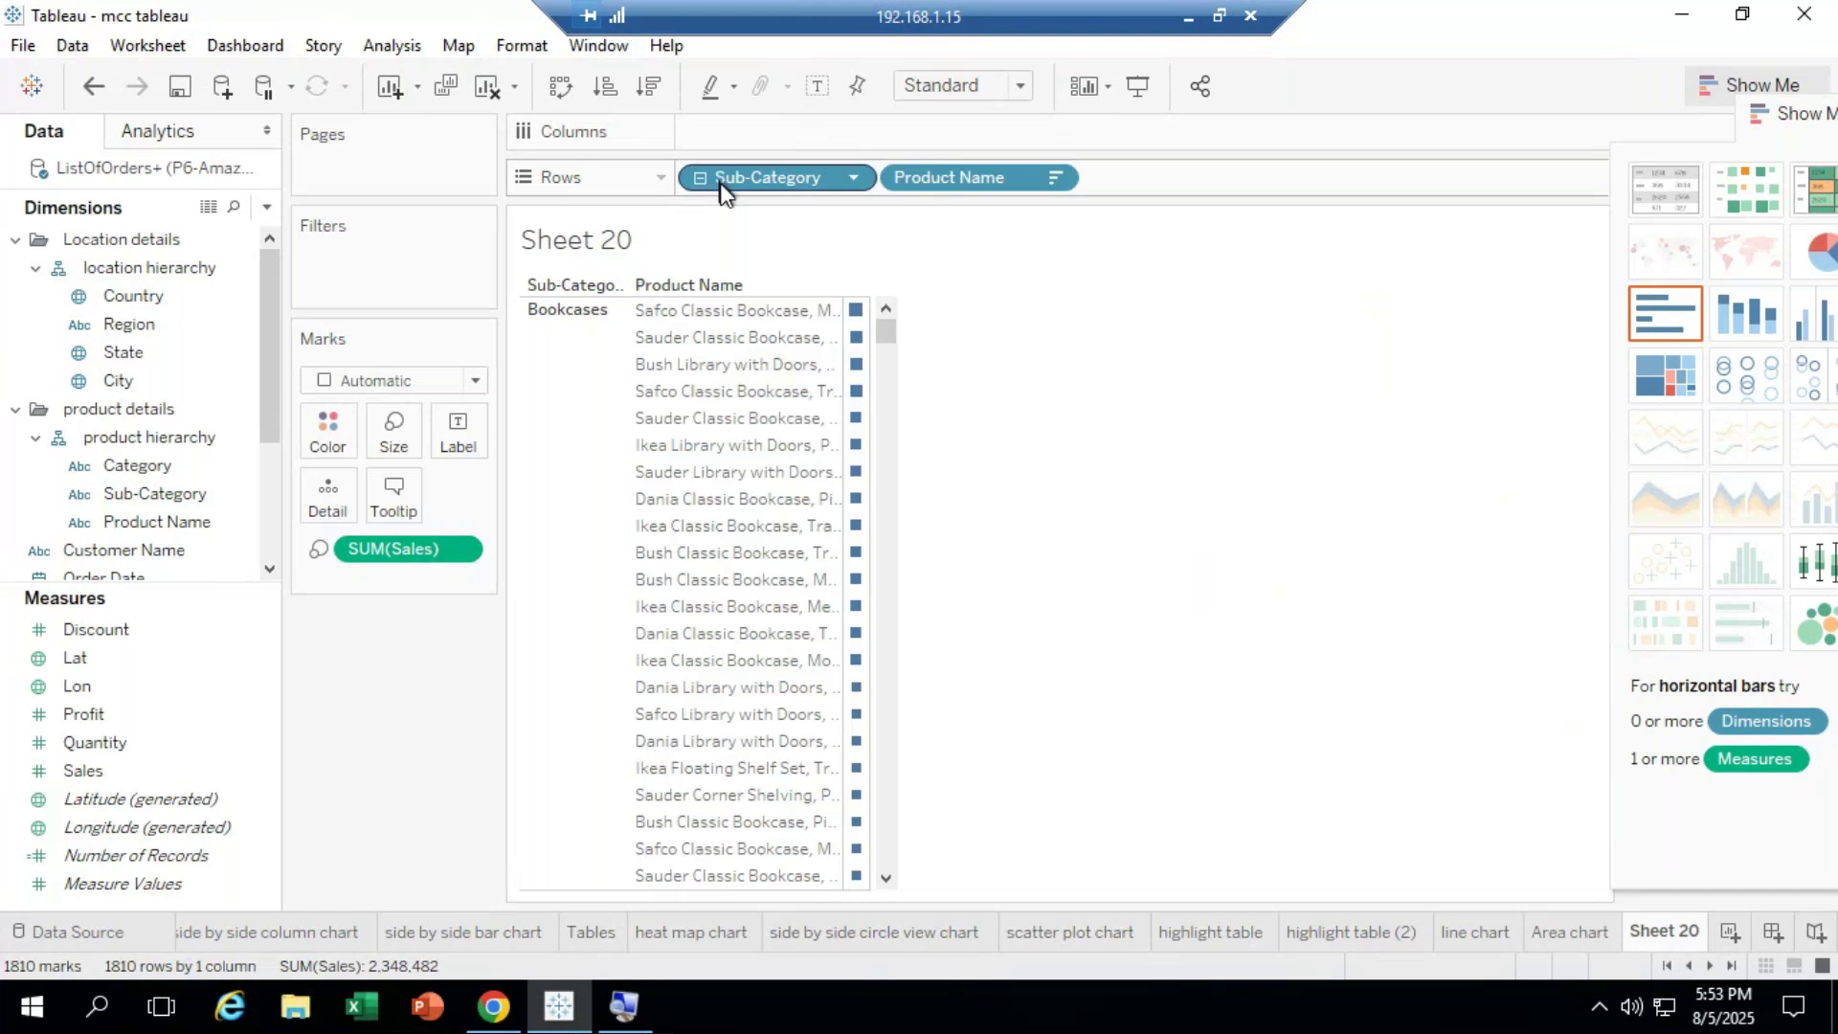
click(853, 178)
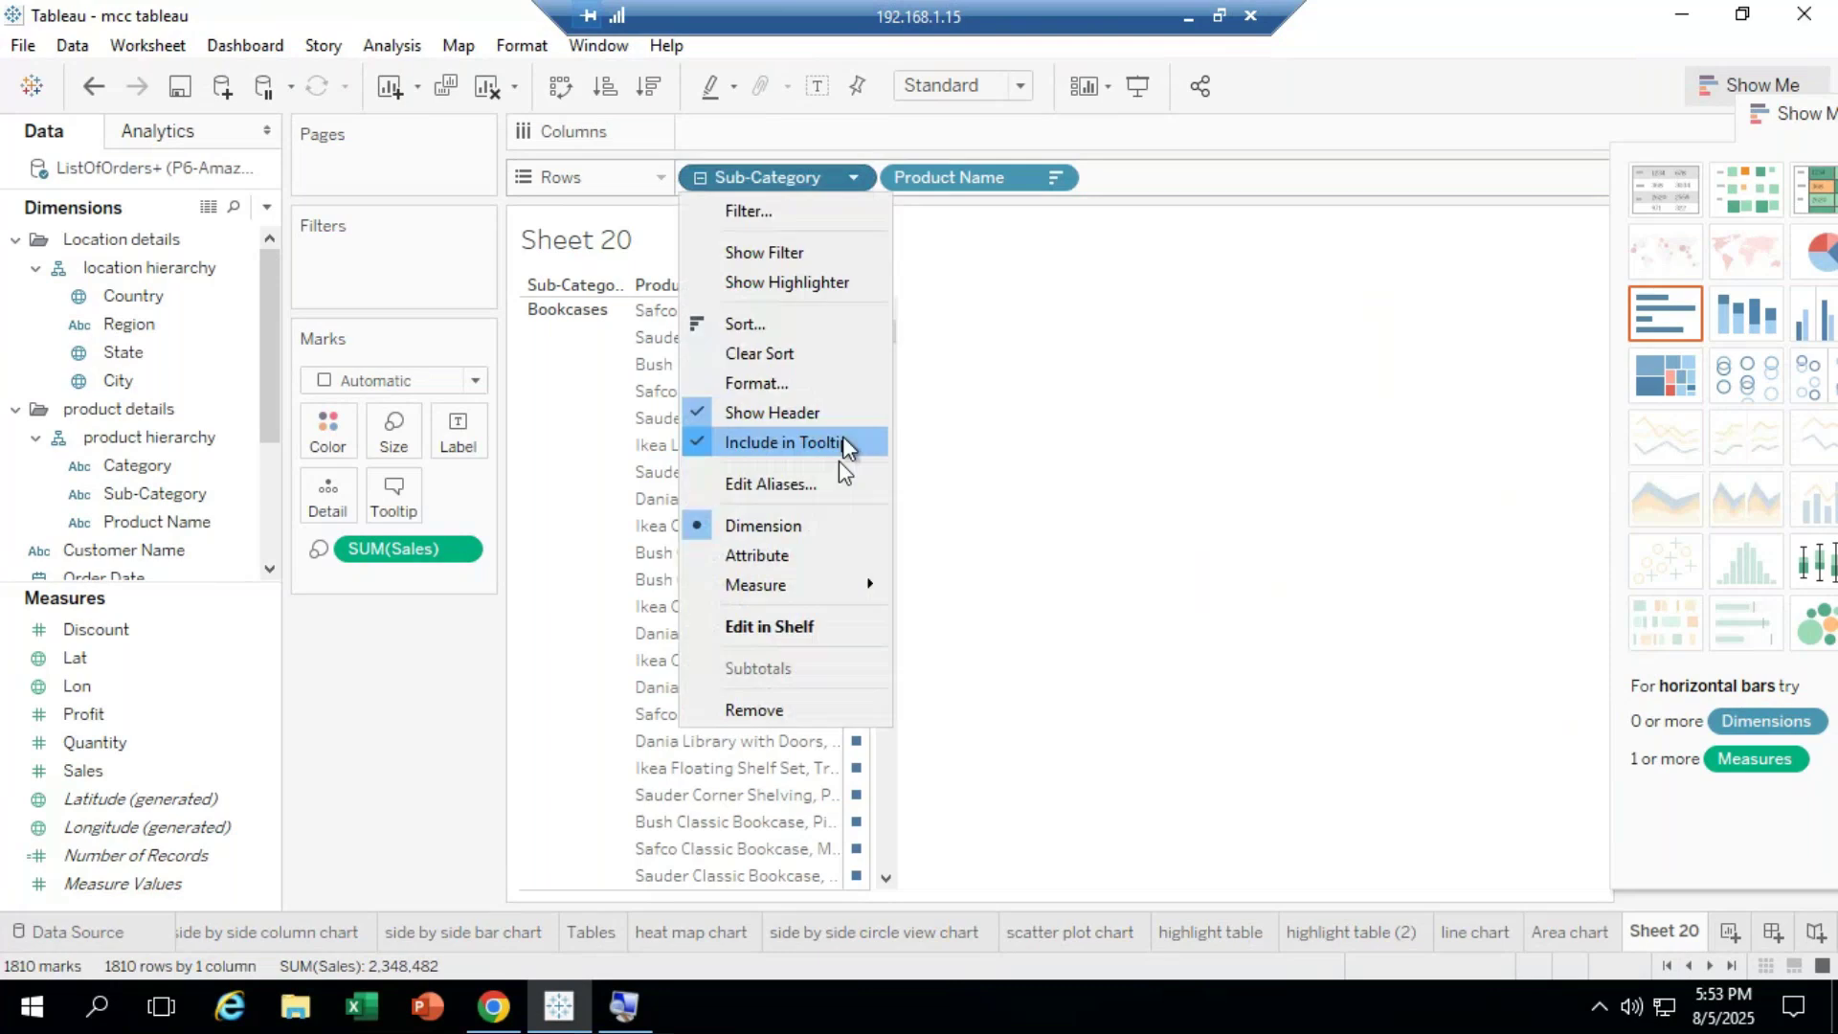
click(1329, 376)
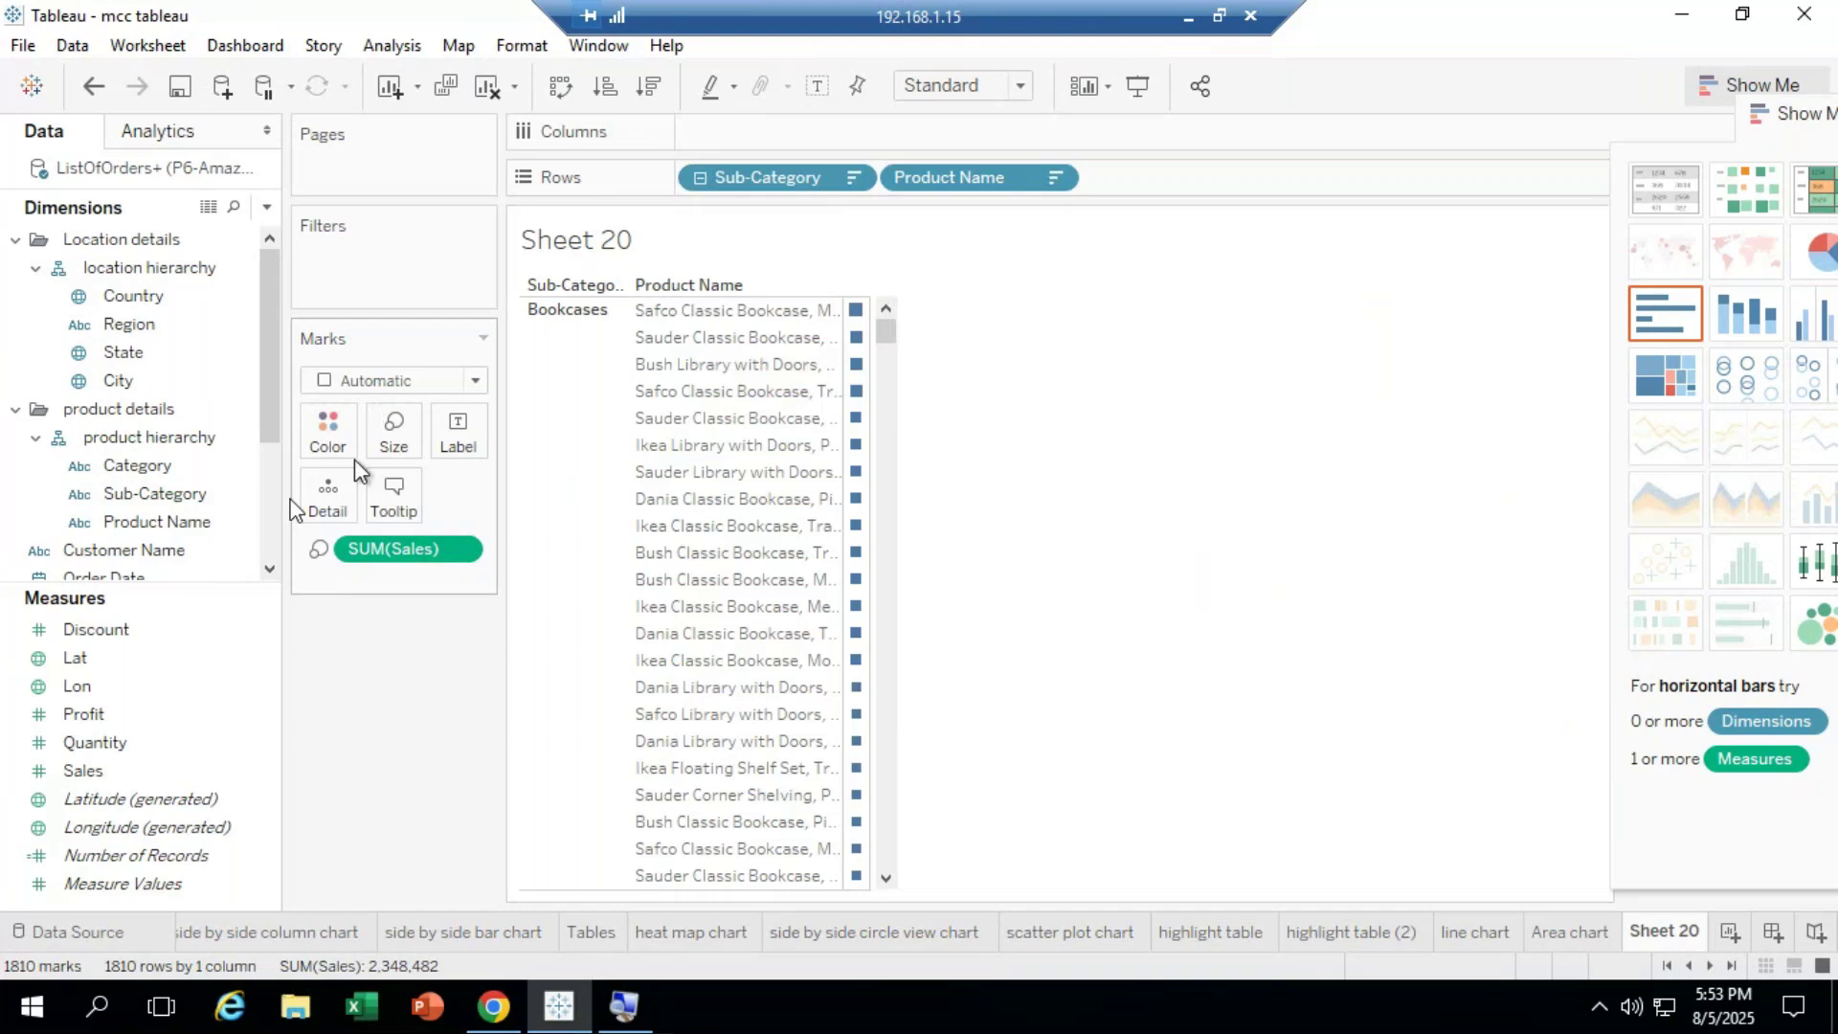
Step: Add Category ahead of Sub-Category on Rows and collapse Sub-Category to remove the Product Name level
mouse_move(142, 465)
mouse_down()
mouse_move(336, 437)
mouse_move(762, 158)
mouse_move(1359, 178)
mouse_move(718, 178)
mouse_up()
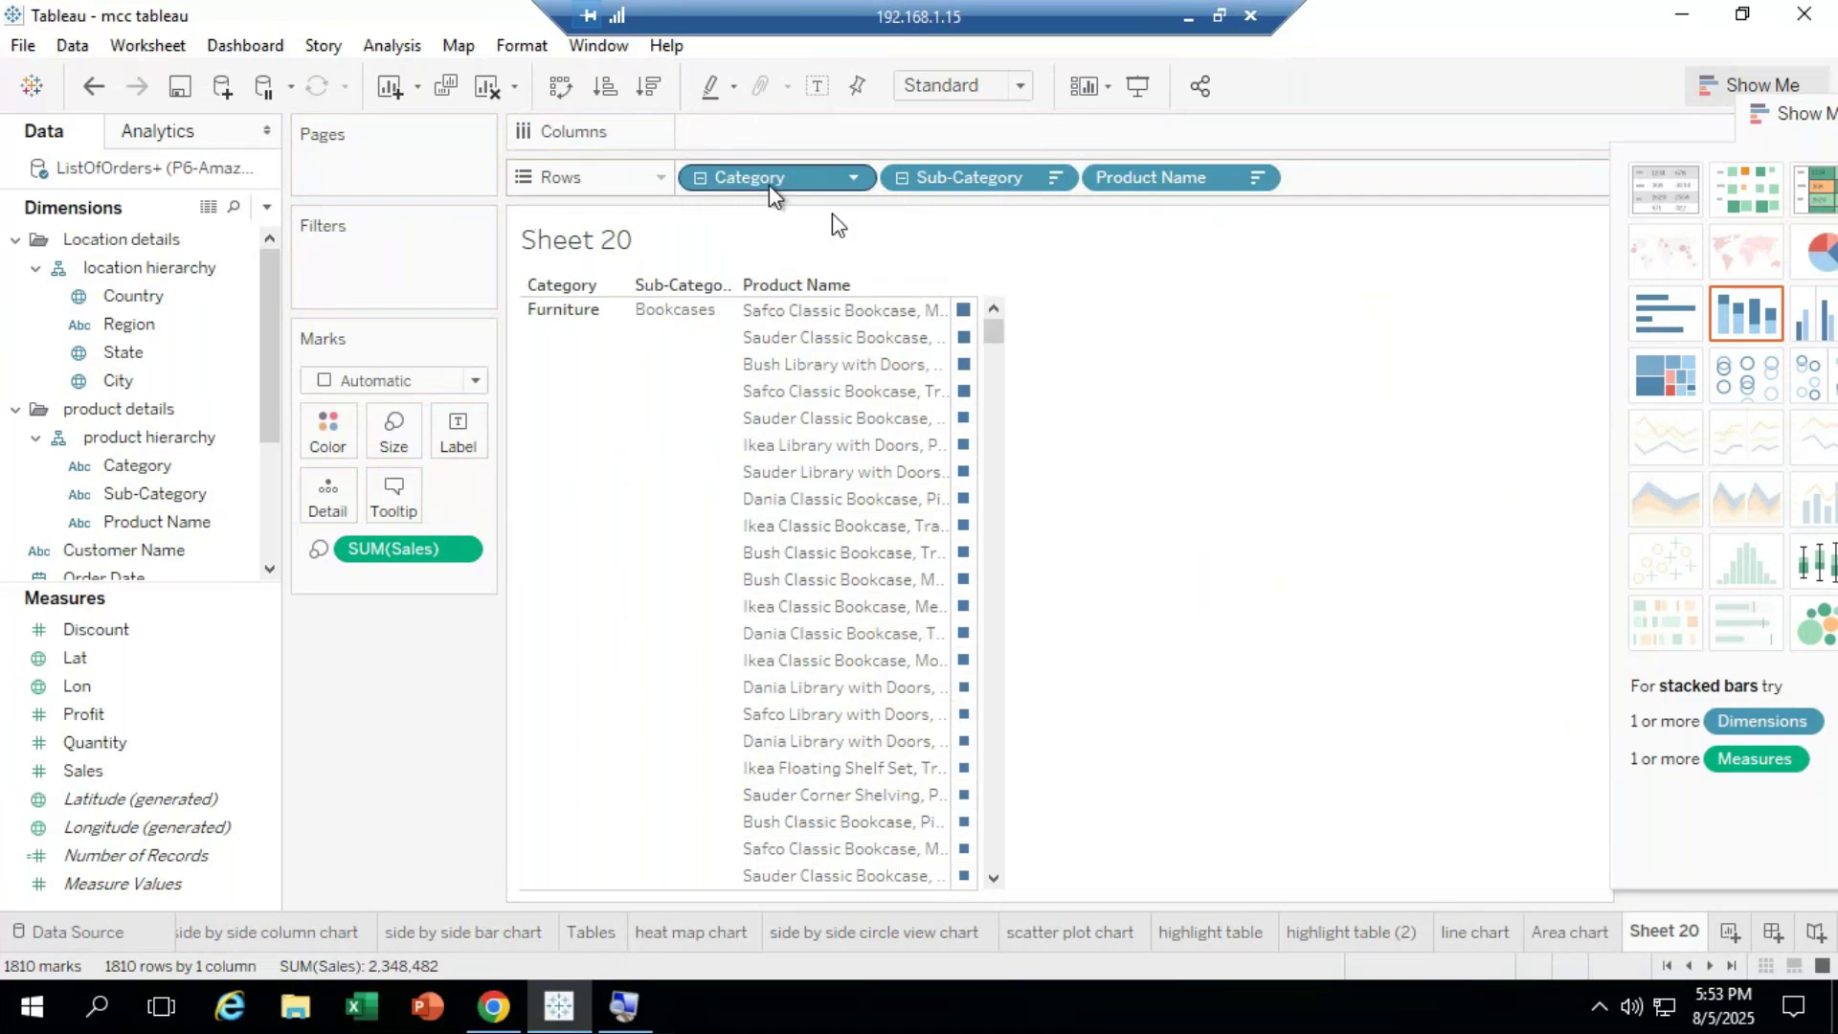
click(904, 179)
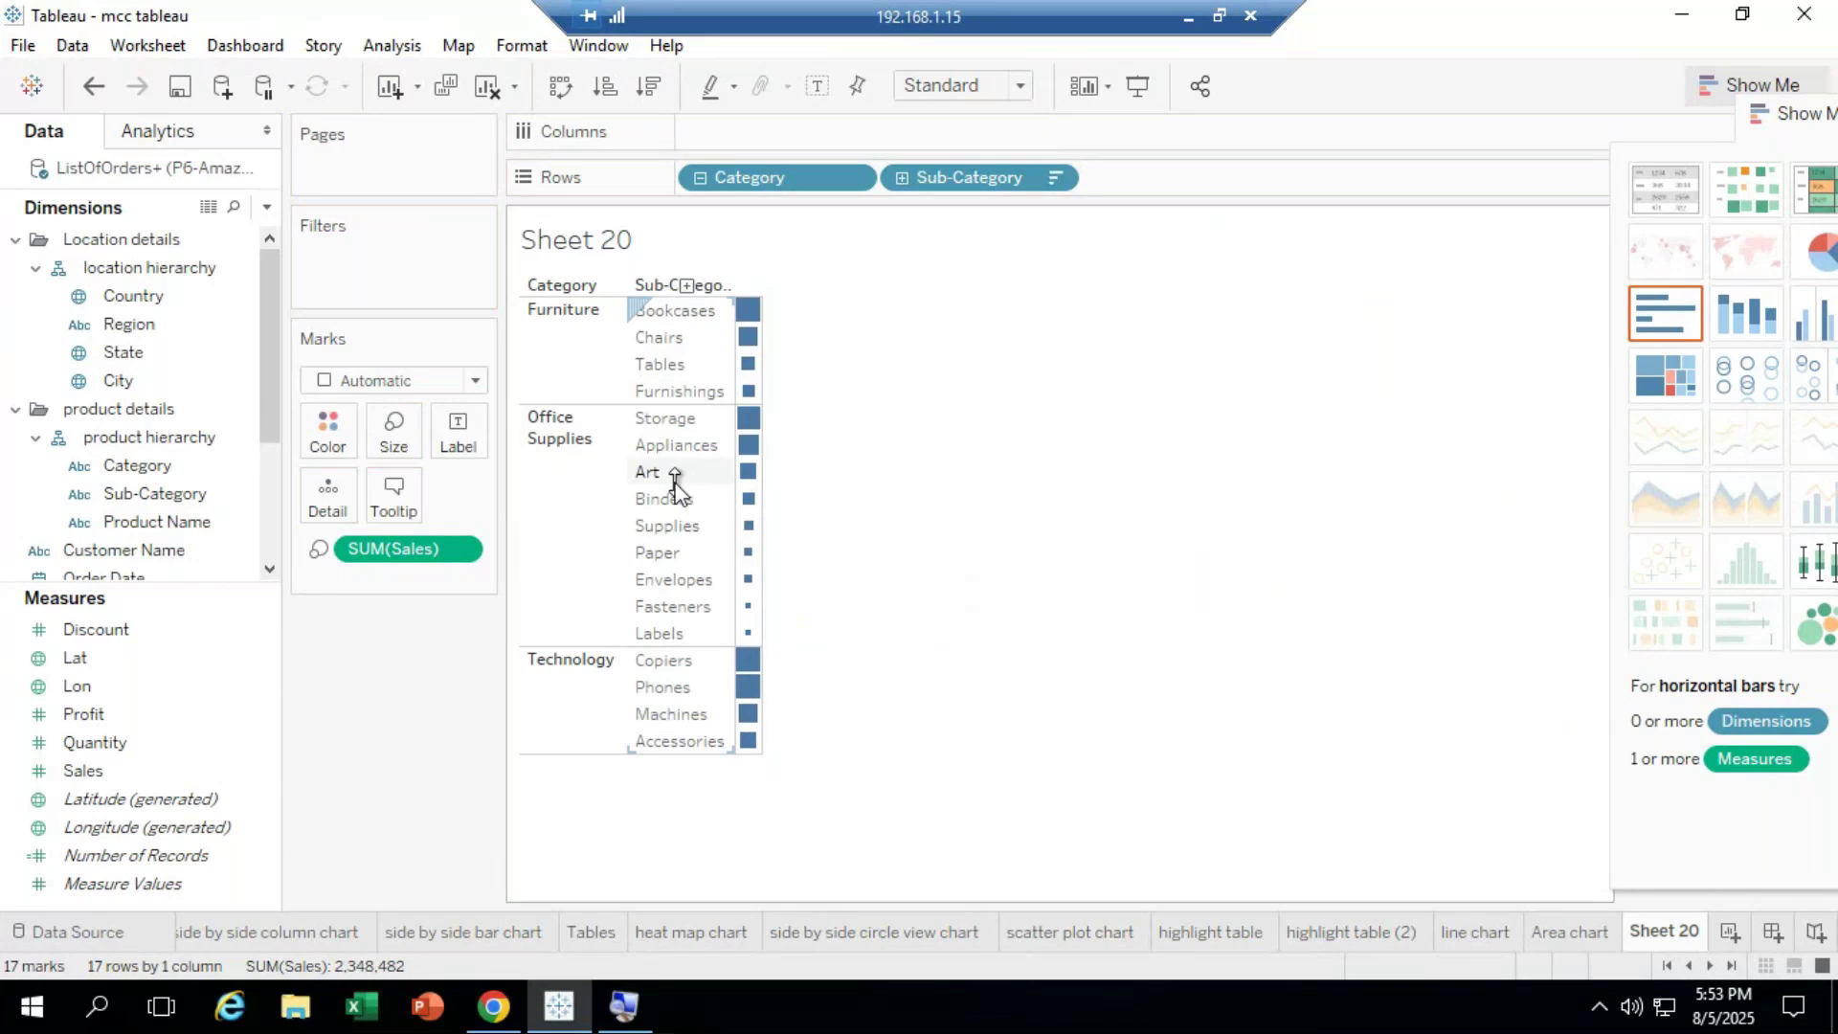
Step: Widen the heat map's mark column to about twice or more its current width or more
mouse_move(745, 333)
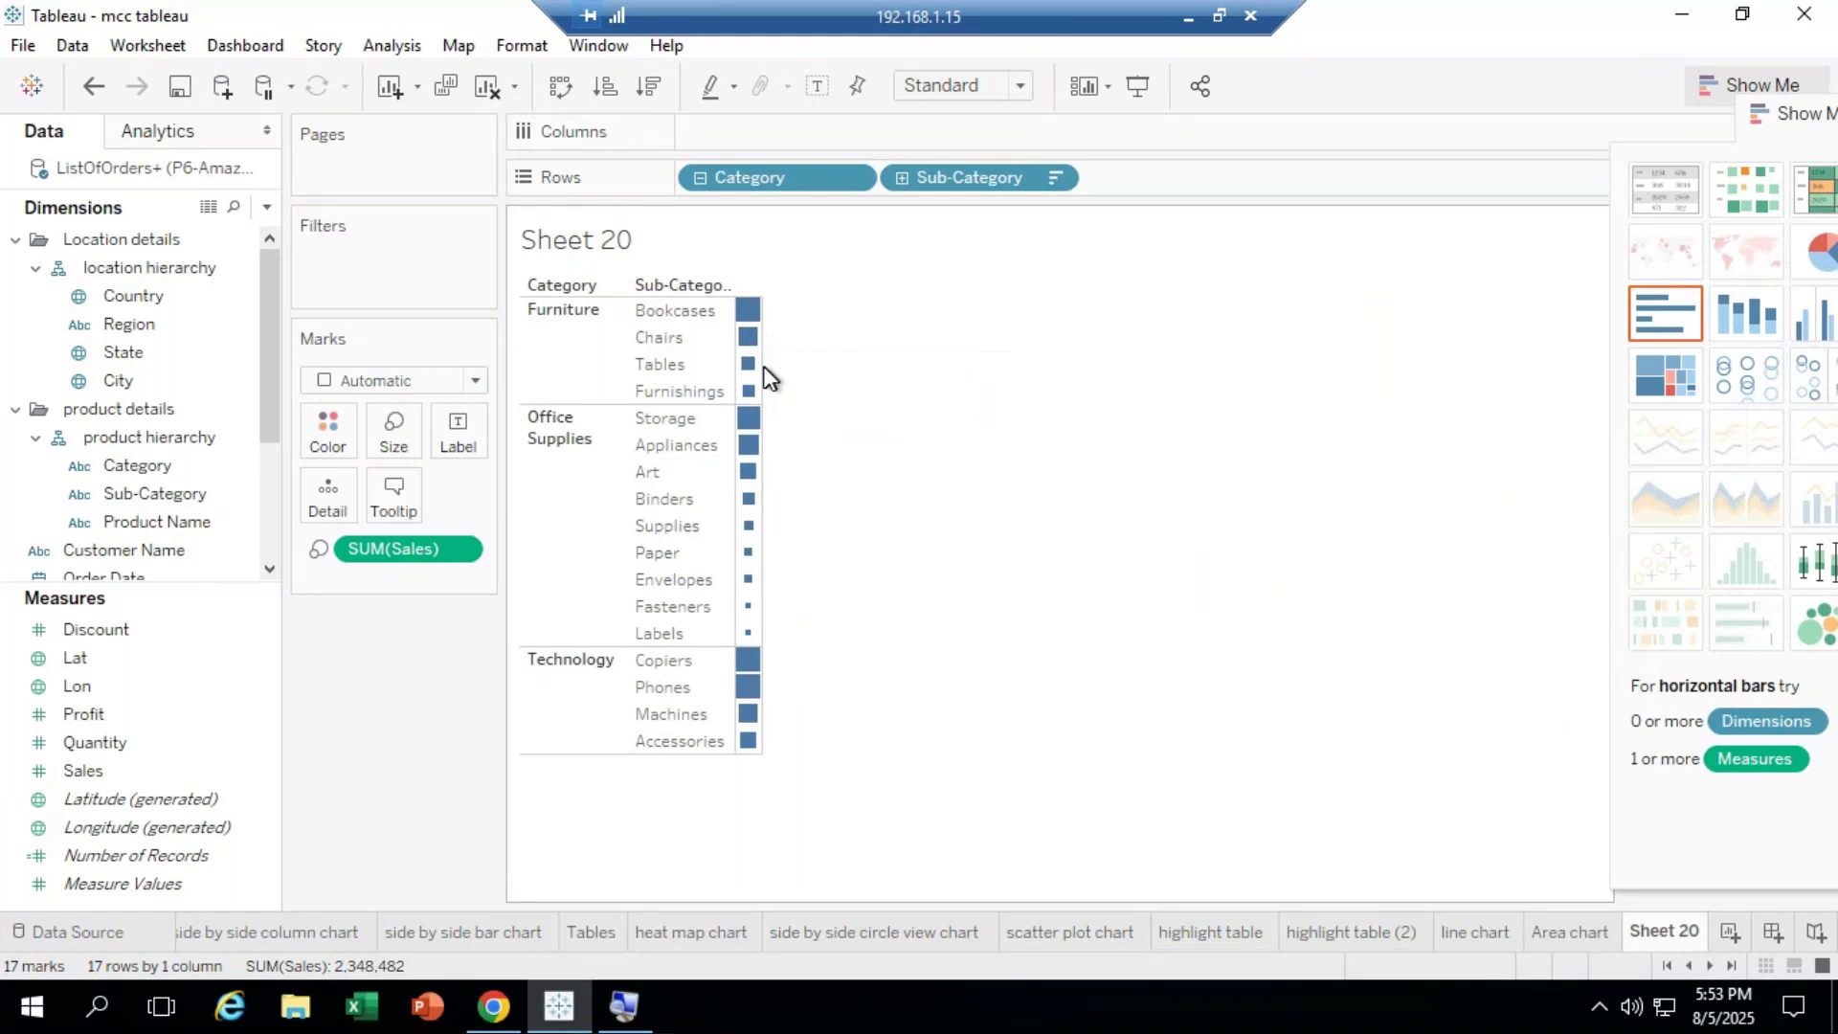
drag(763, 360, 888, 383)
mouse_move(806, 345)
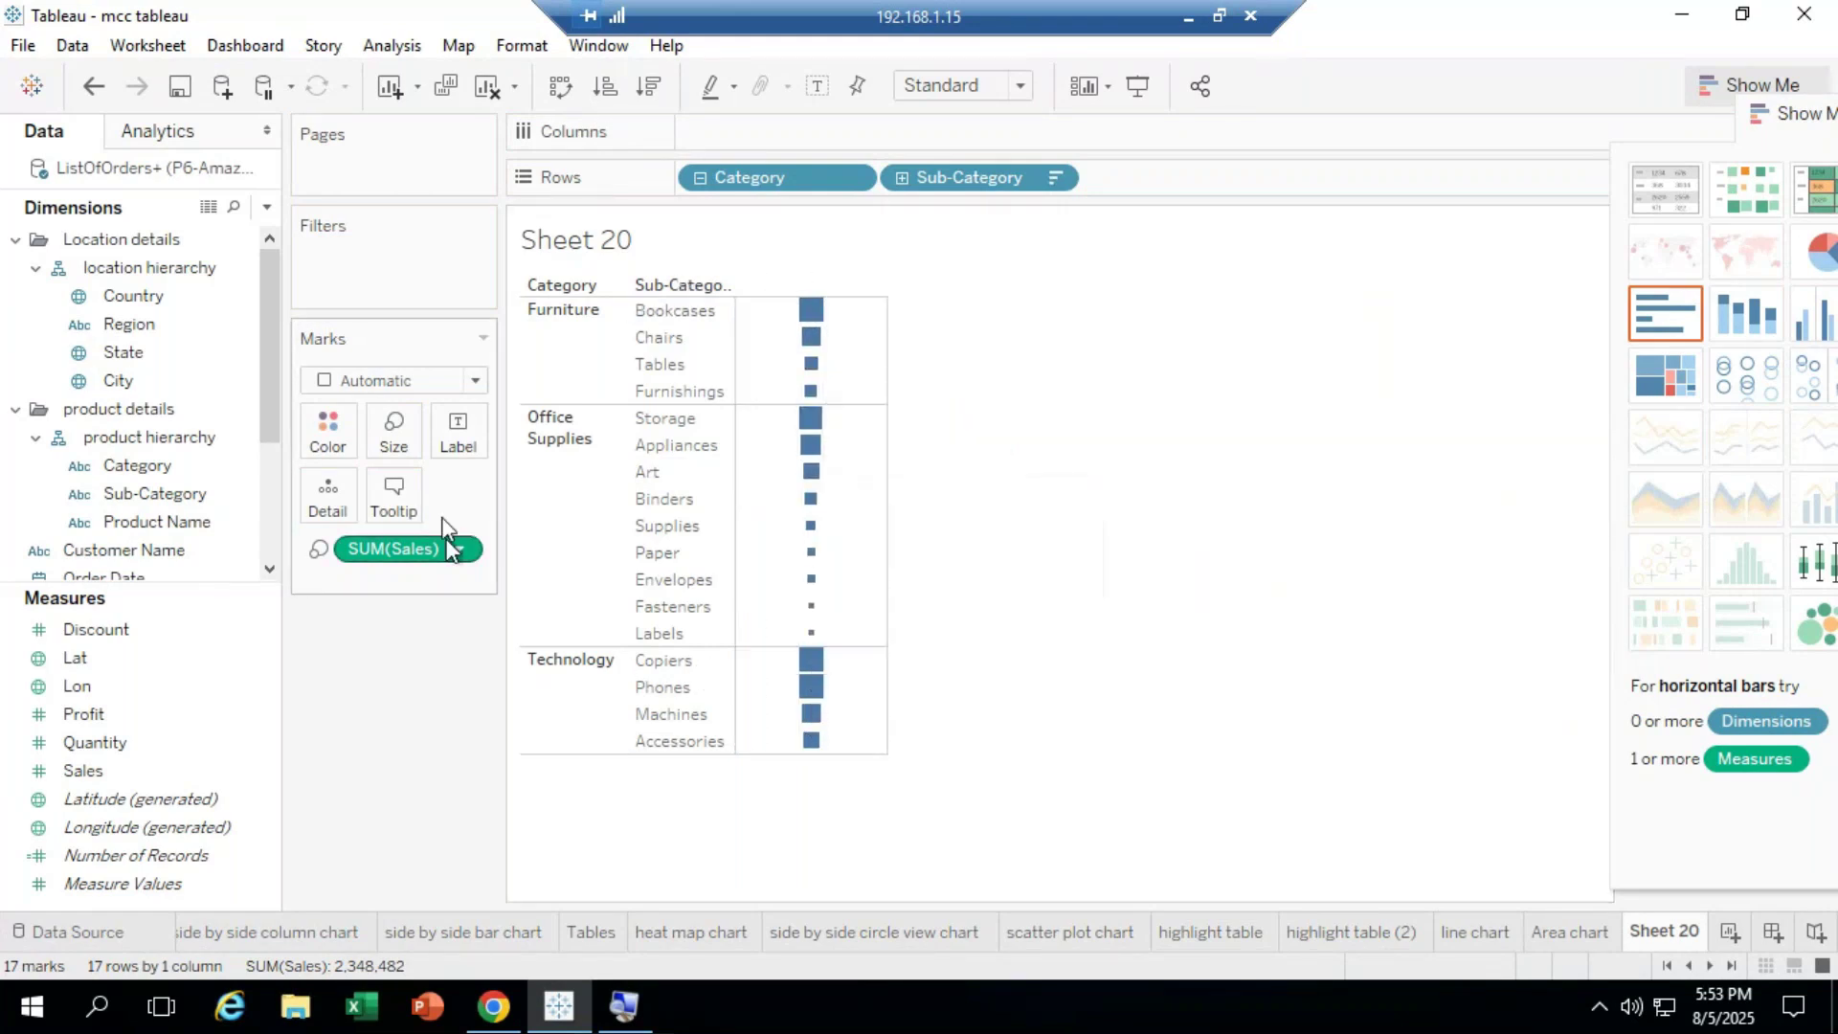
Step: Try the Line and Bar mark types on the category and sub-category chart
click(479, 378)
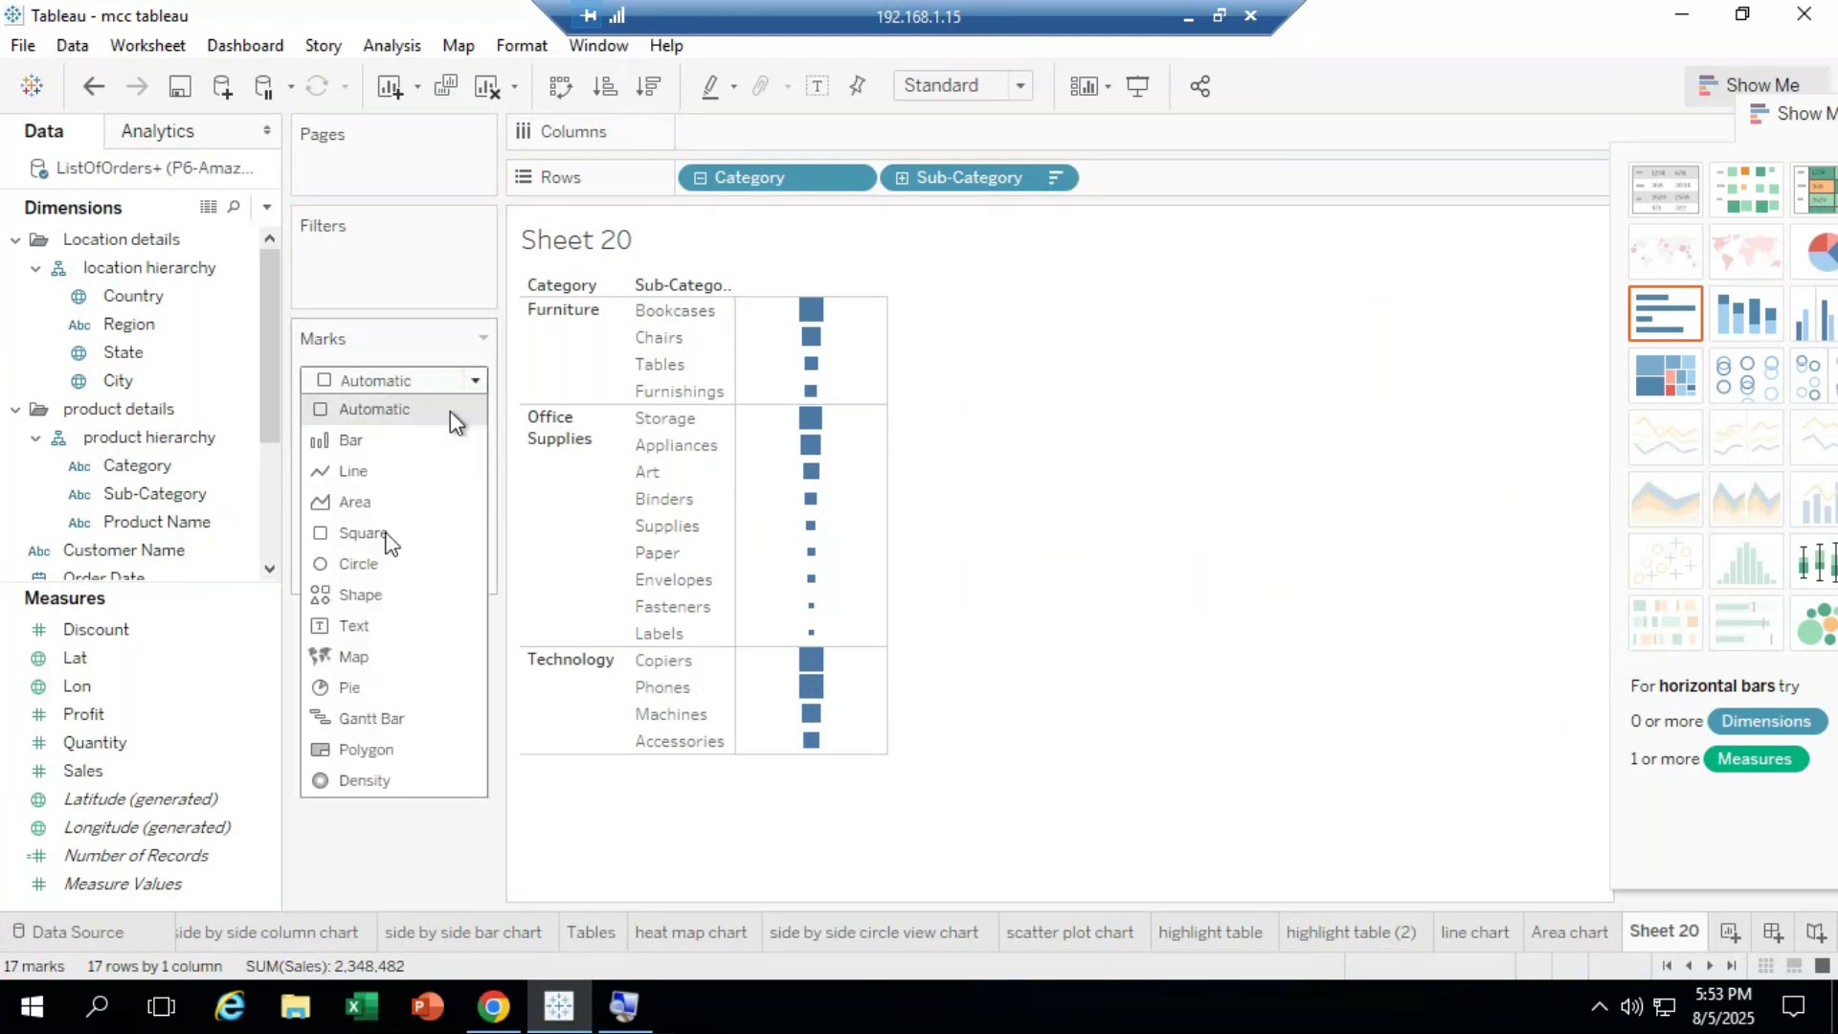
click(375, 472)
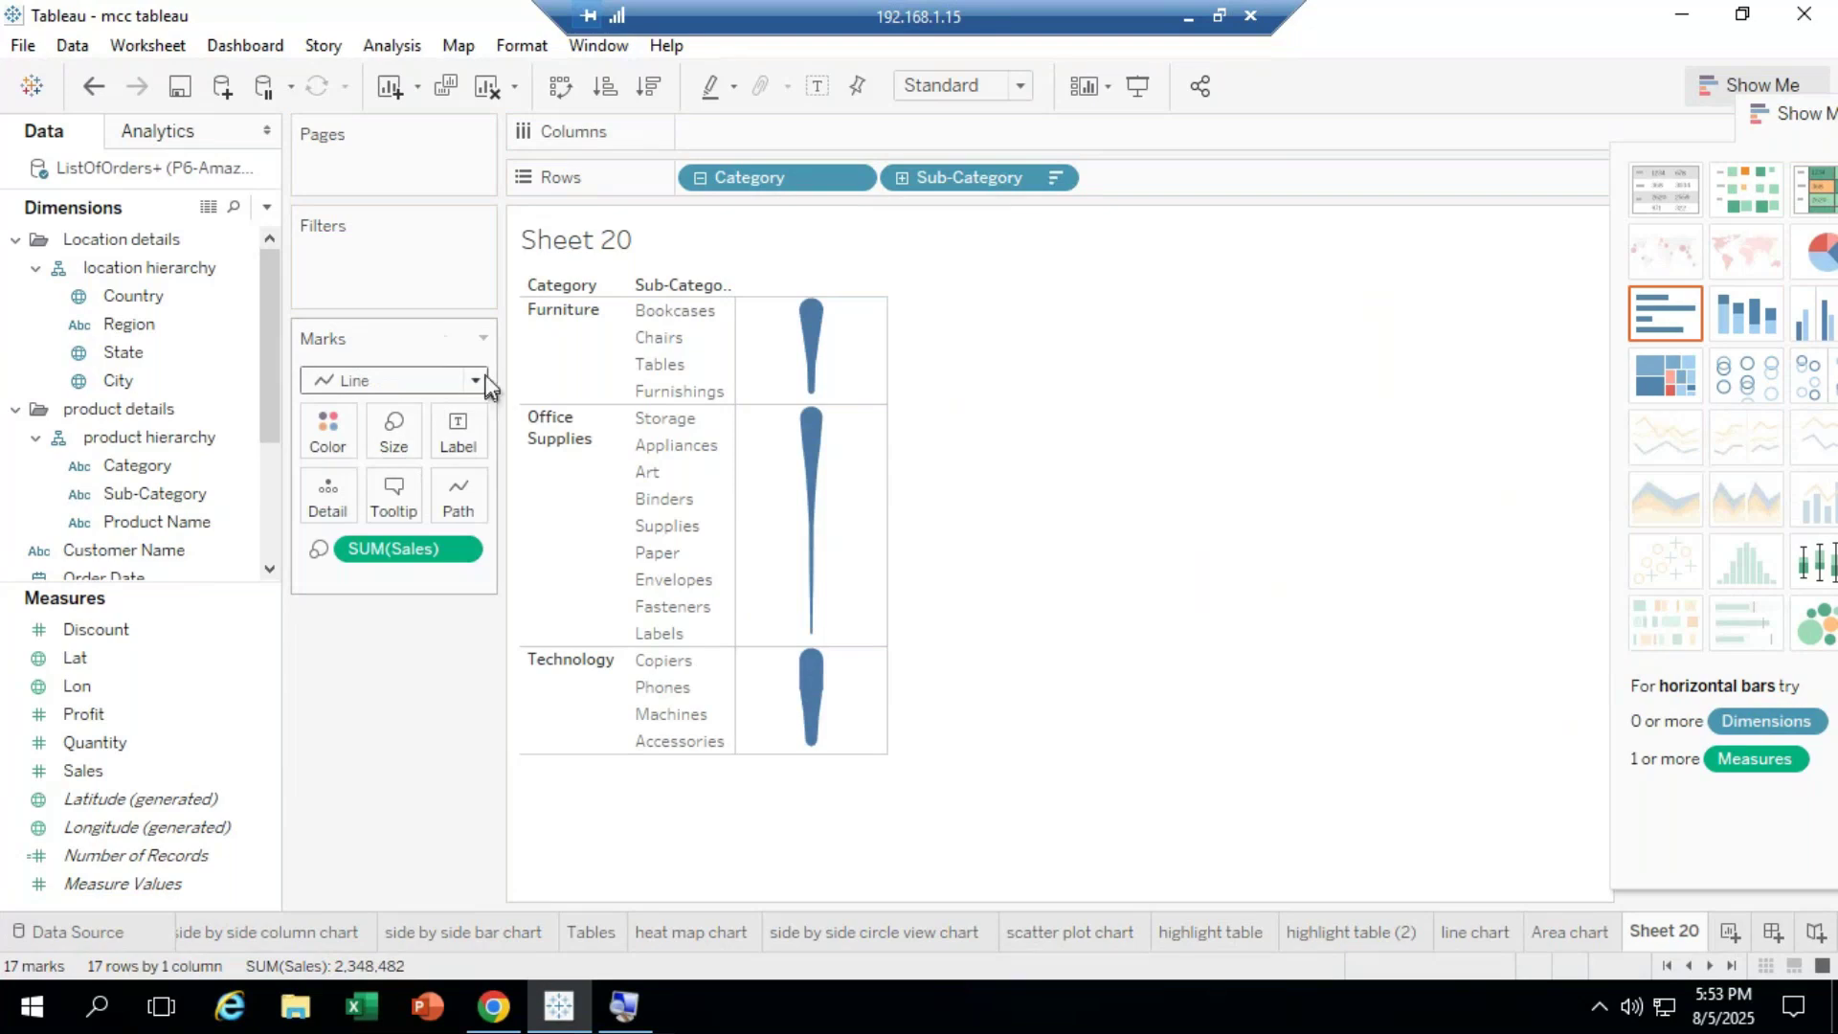
click(484, 375)
click(393, 439)
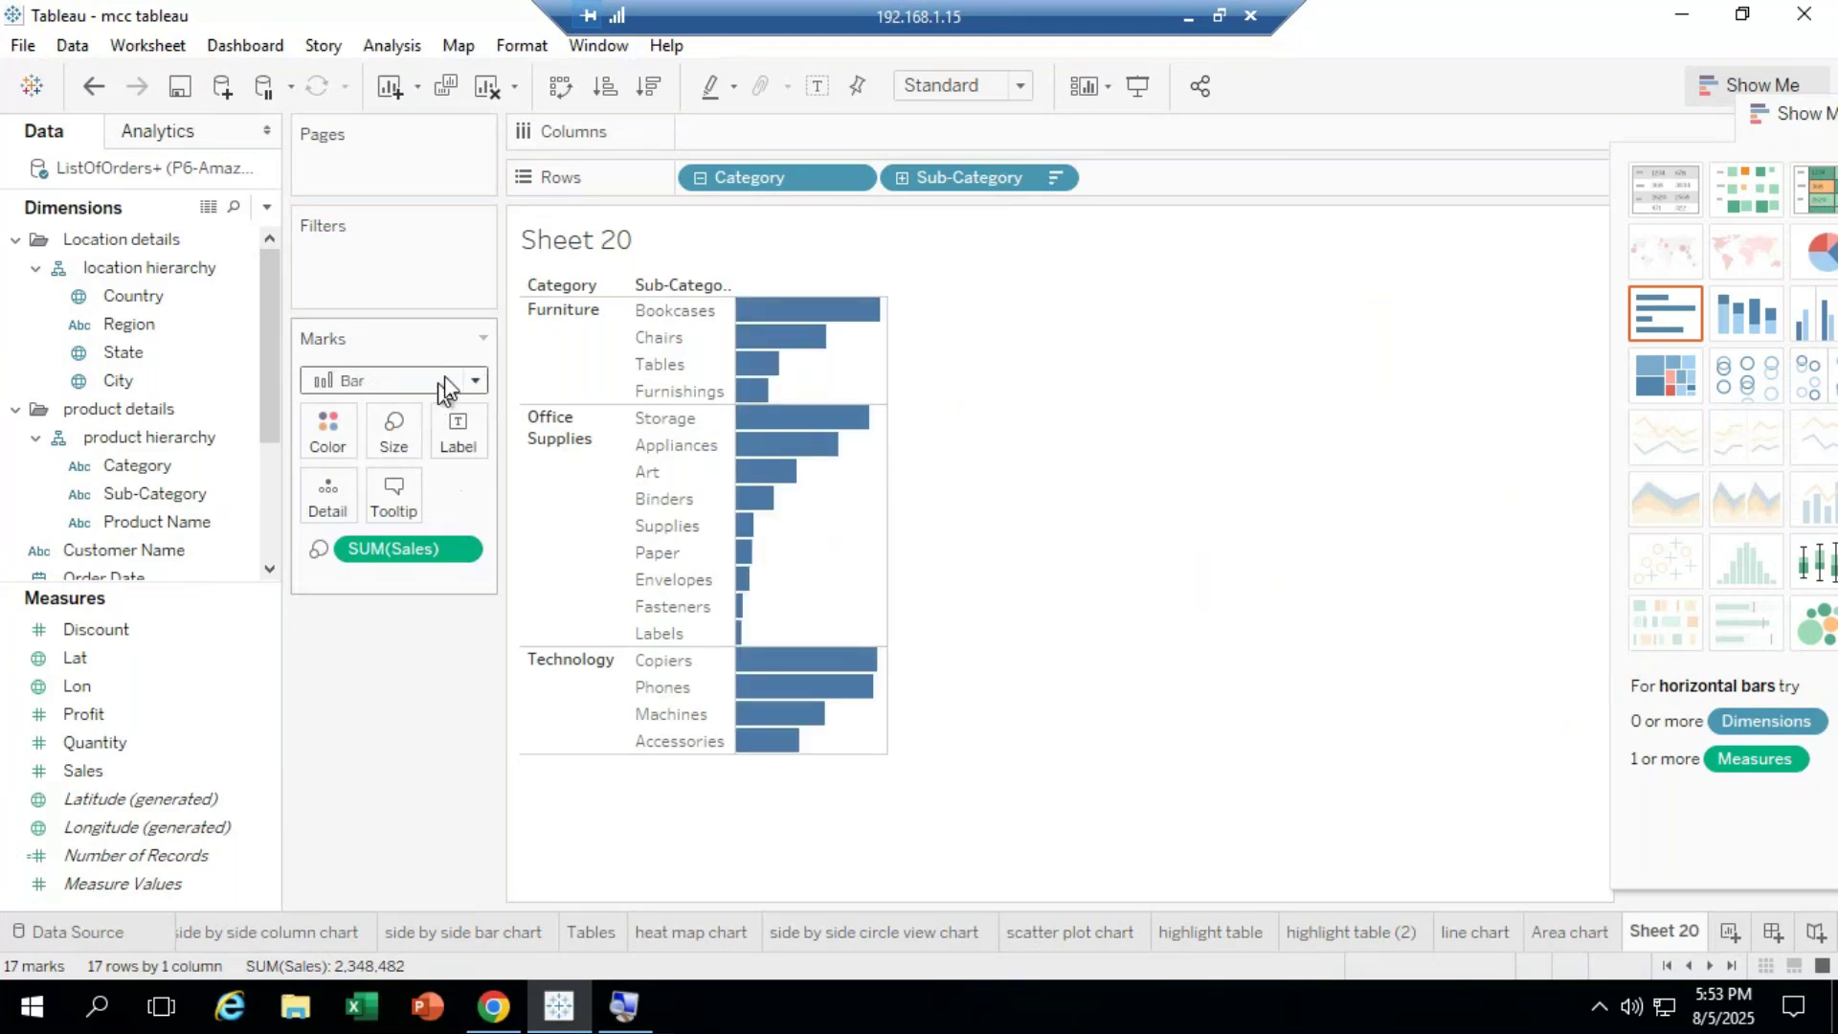
Step: Change the mark type to Shape and use the filled diamond for the marks
click(478, 381)
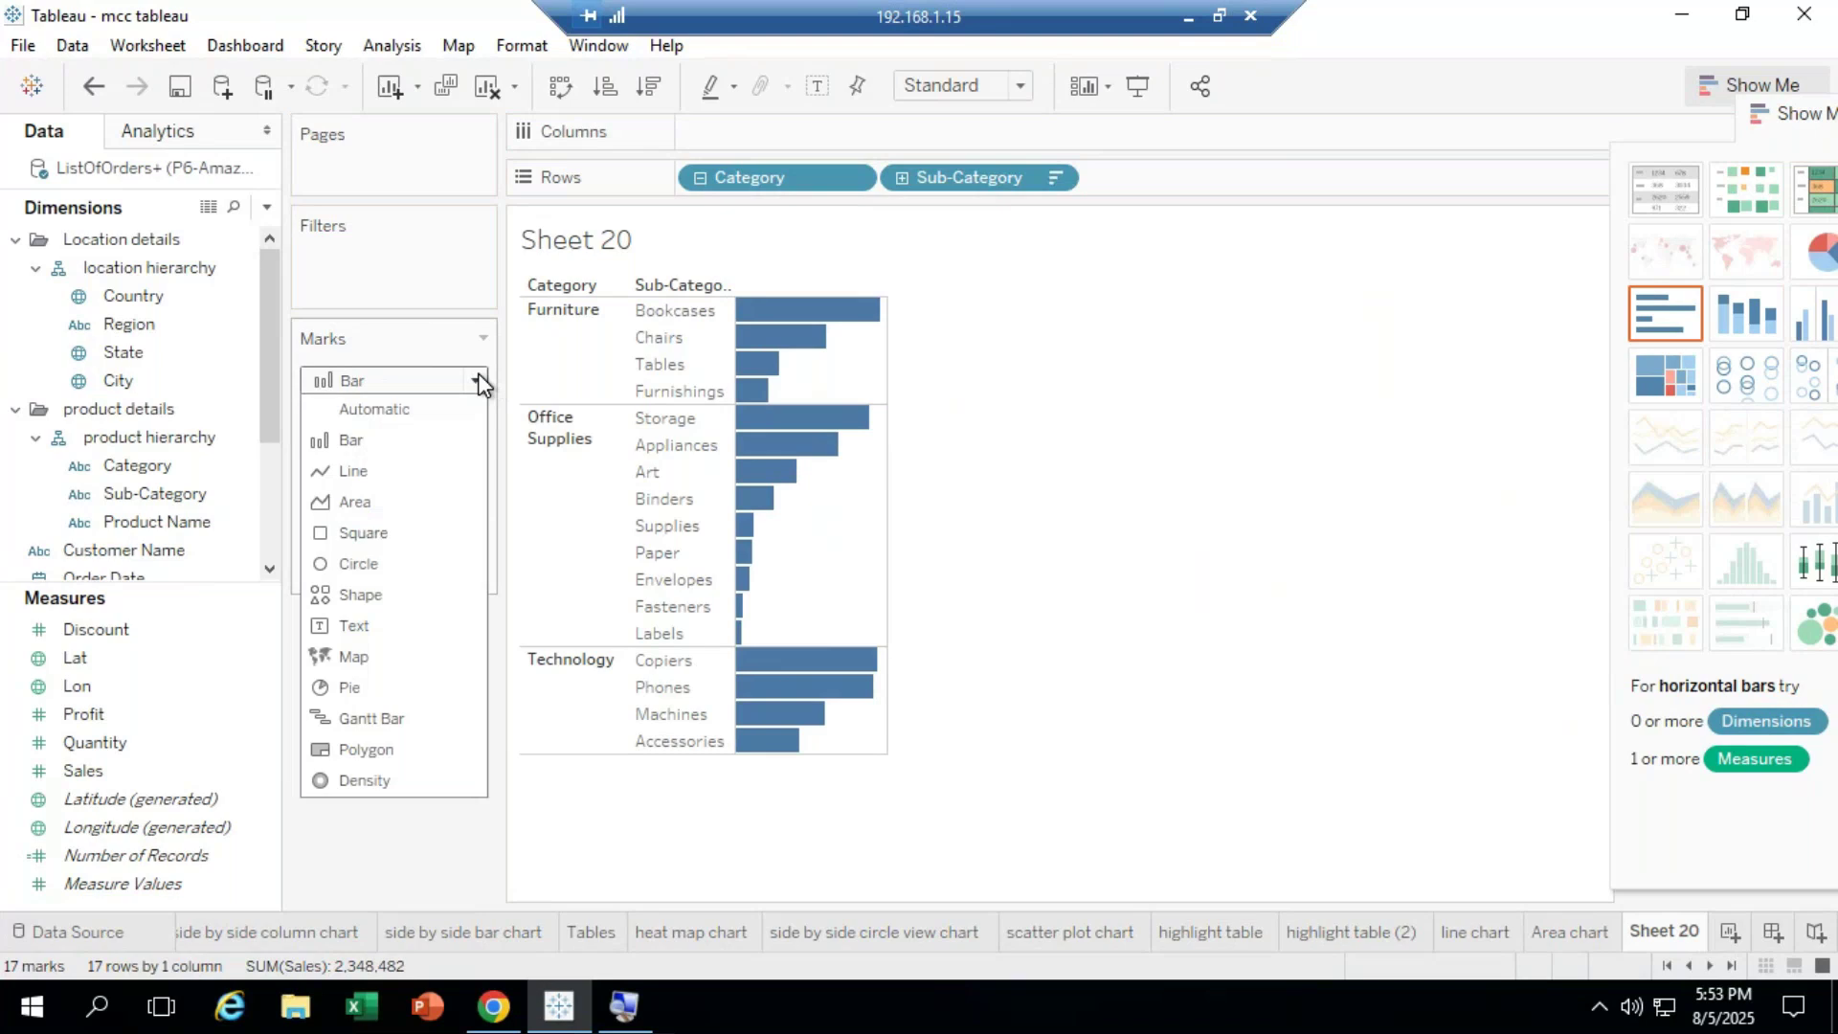
click(389, 596)
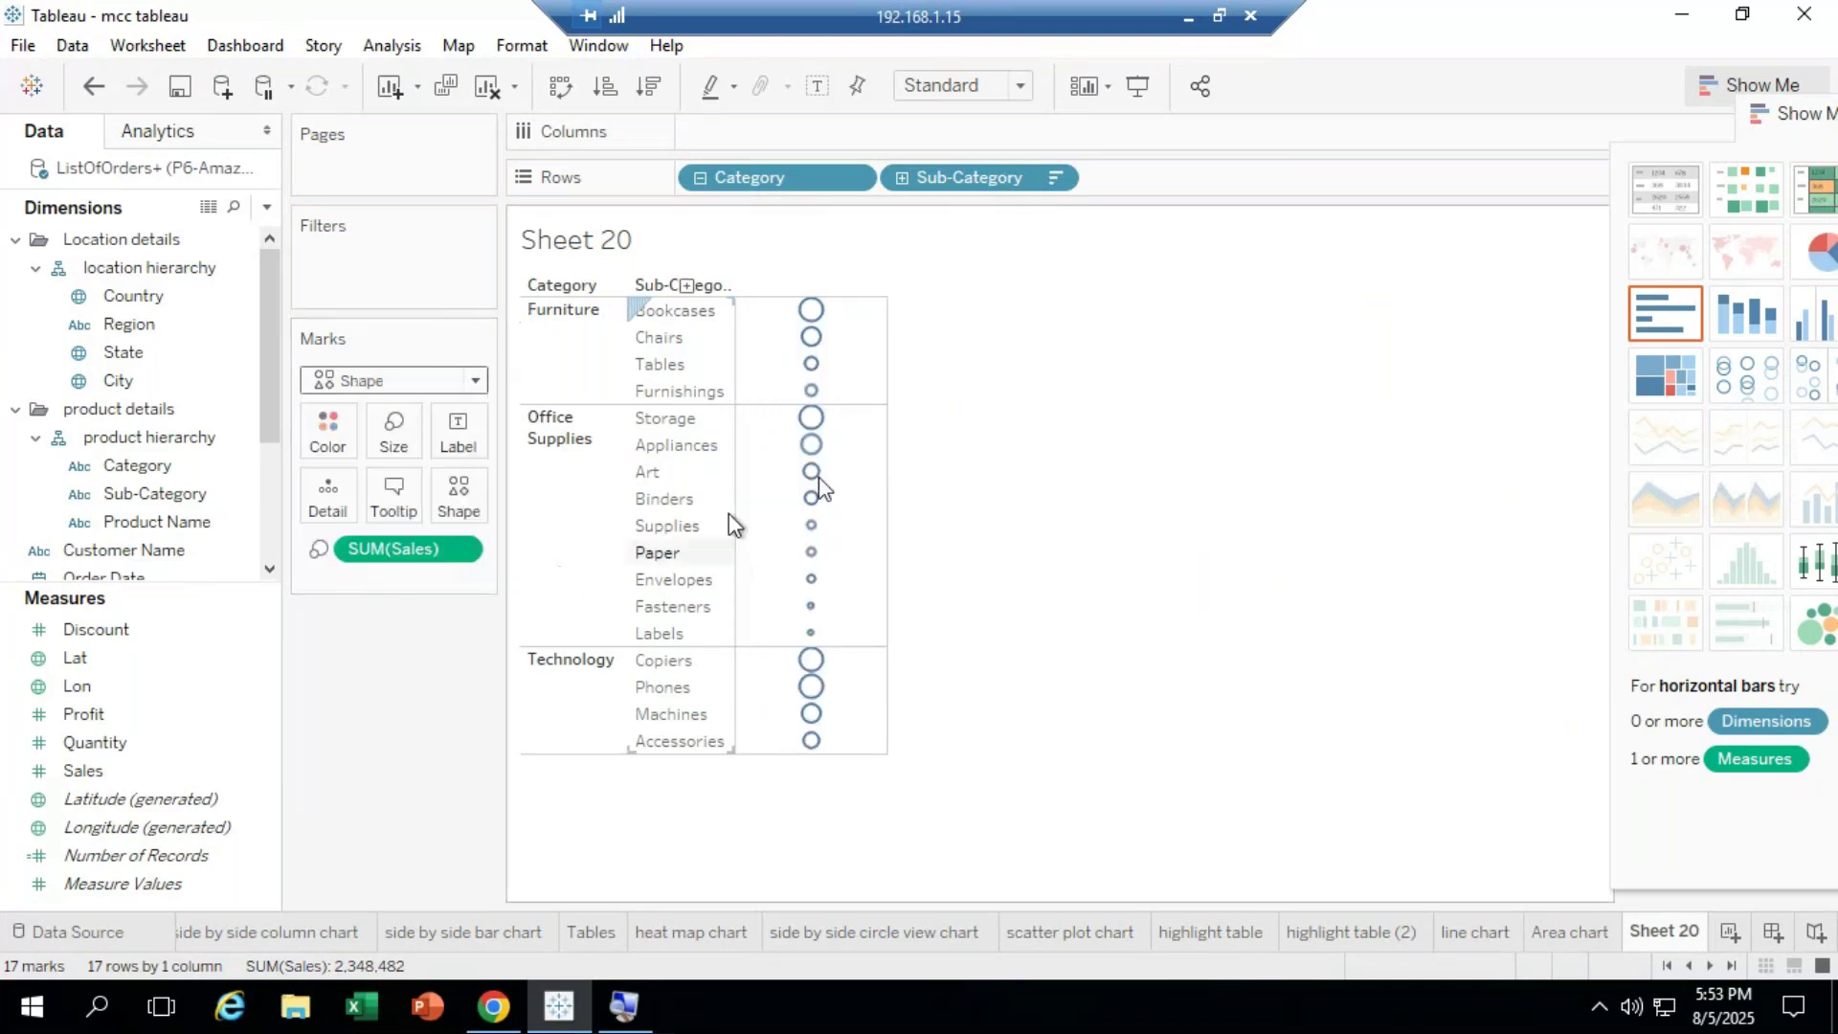
click(470, 499)
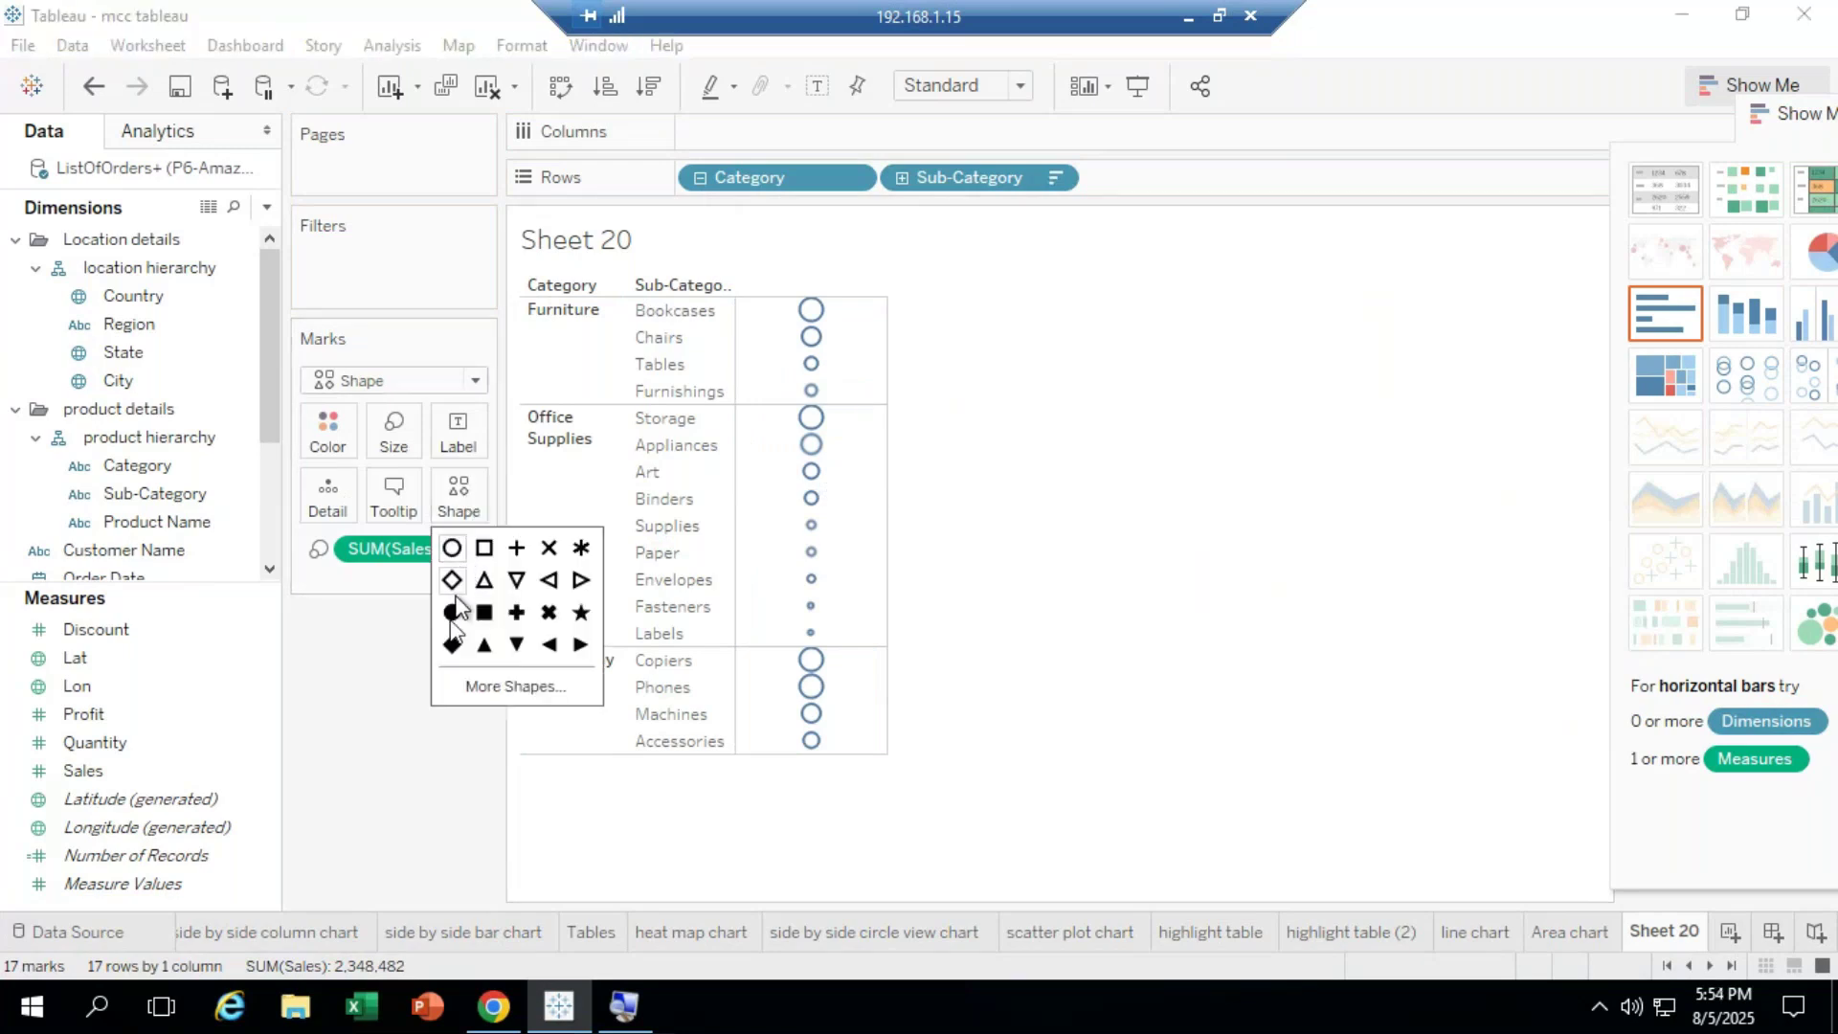
click(448, 649)
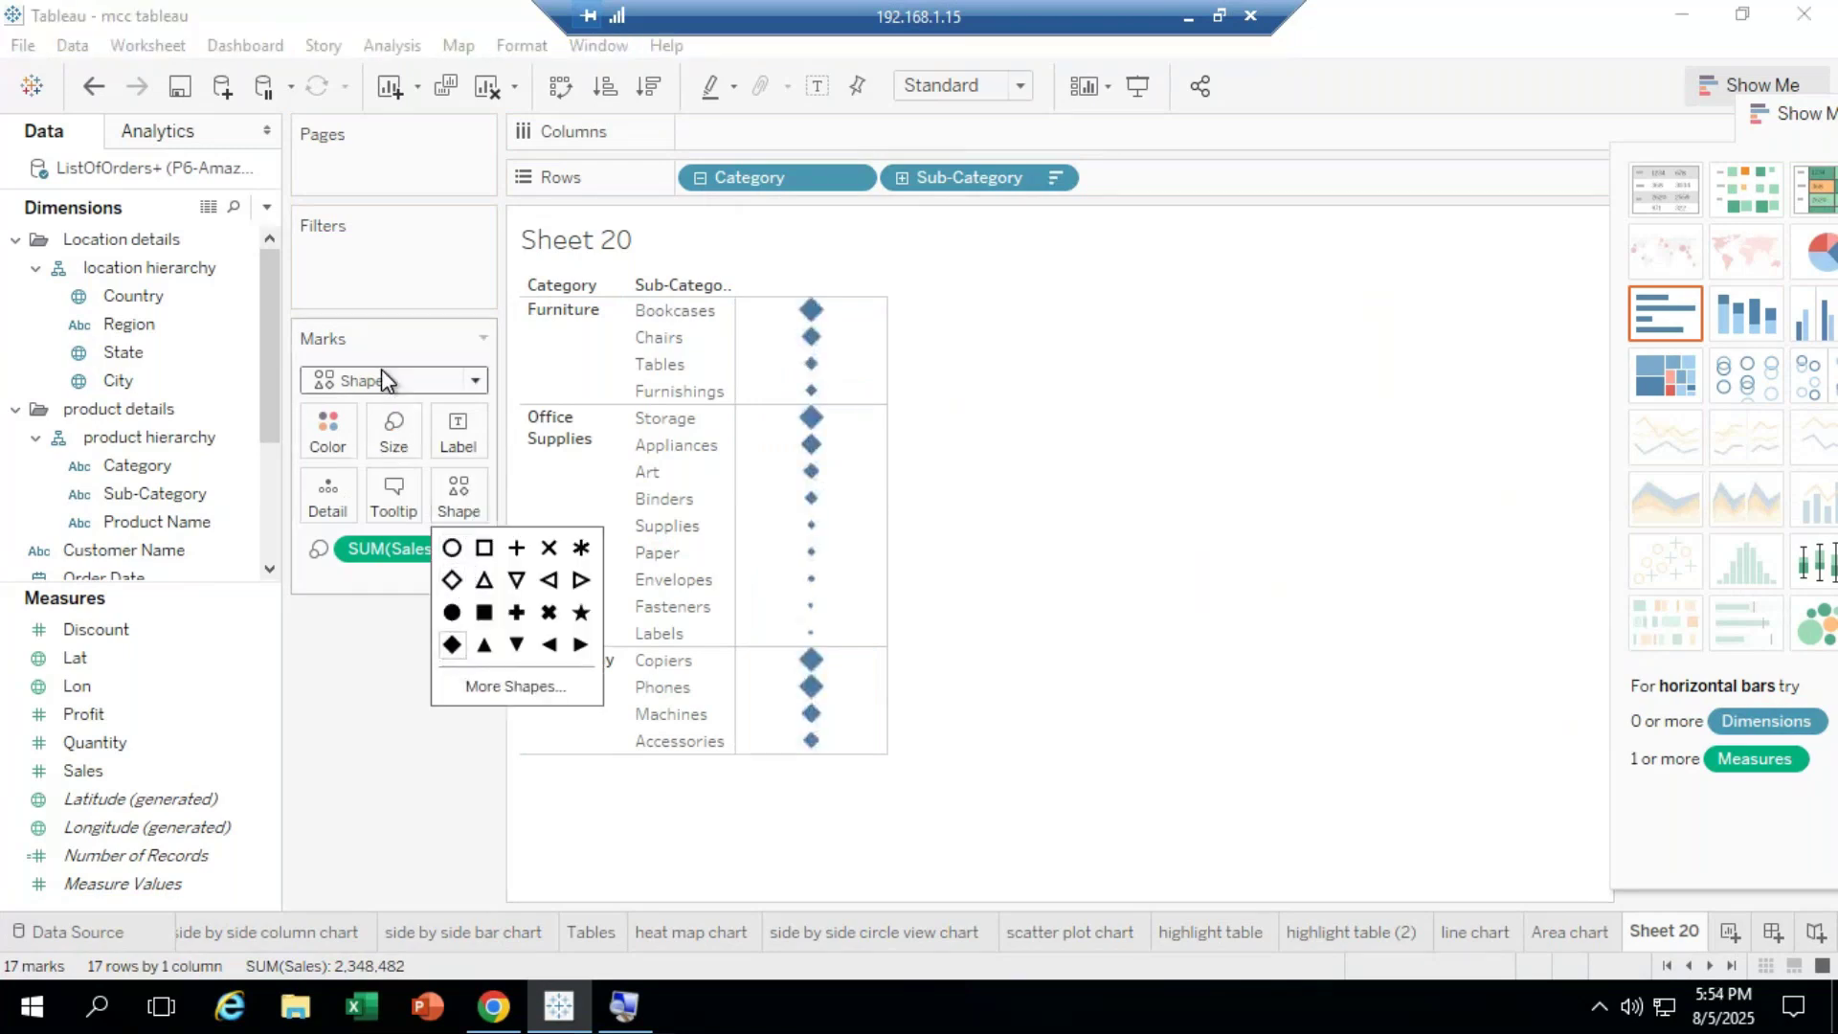
Step: Adjust the overall size of the diamond marks, moving it to around the middle of the size range
click(394, 436)
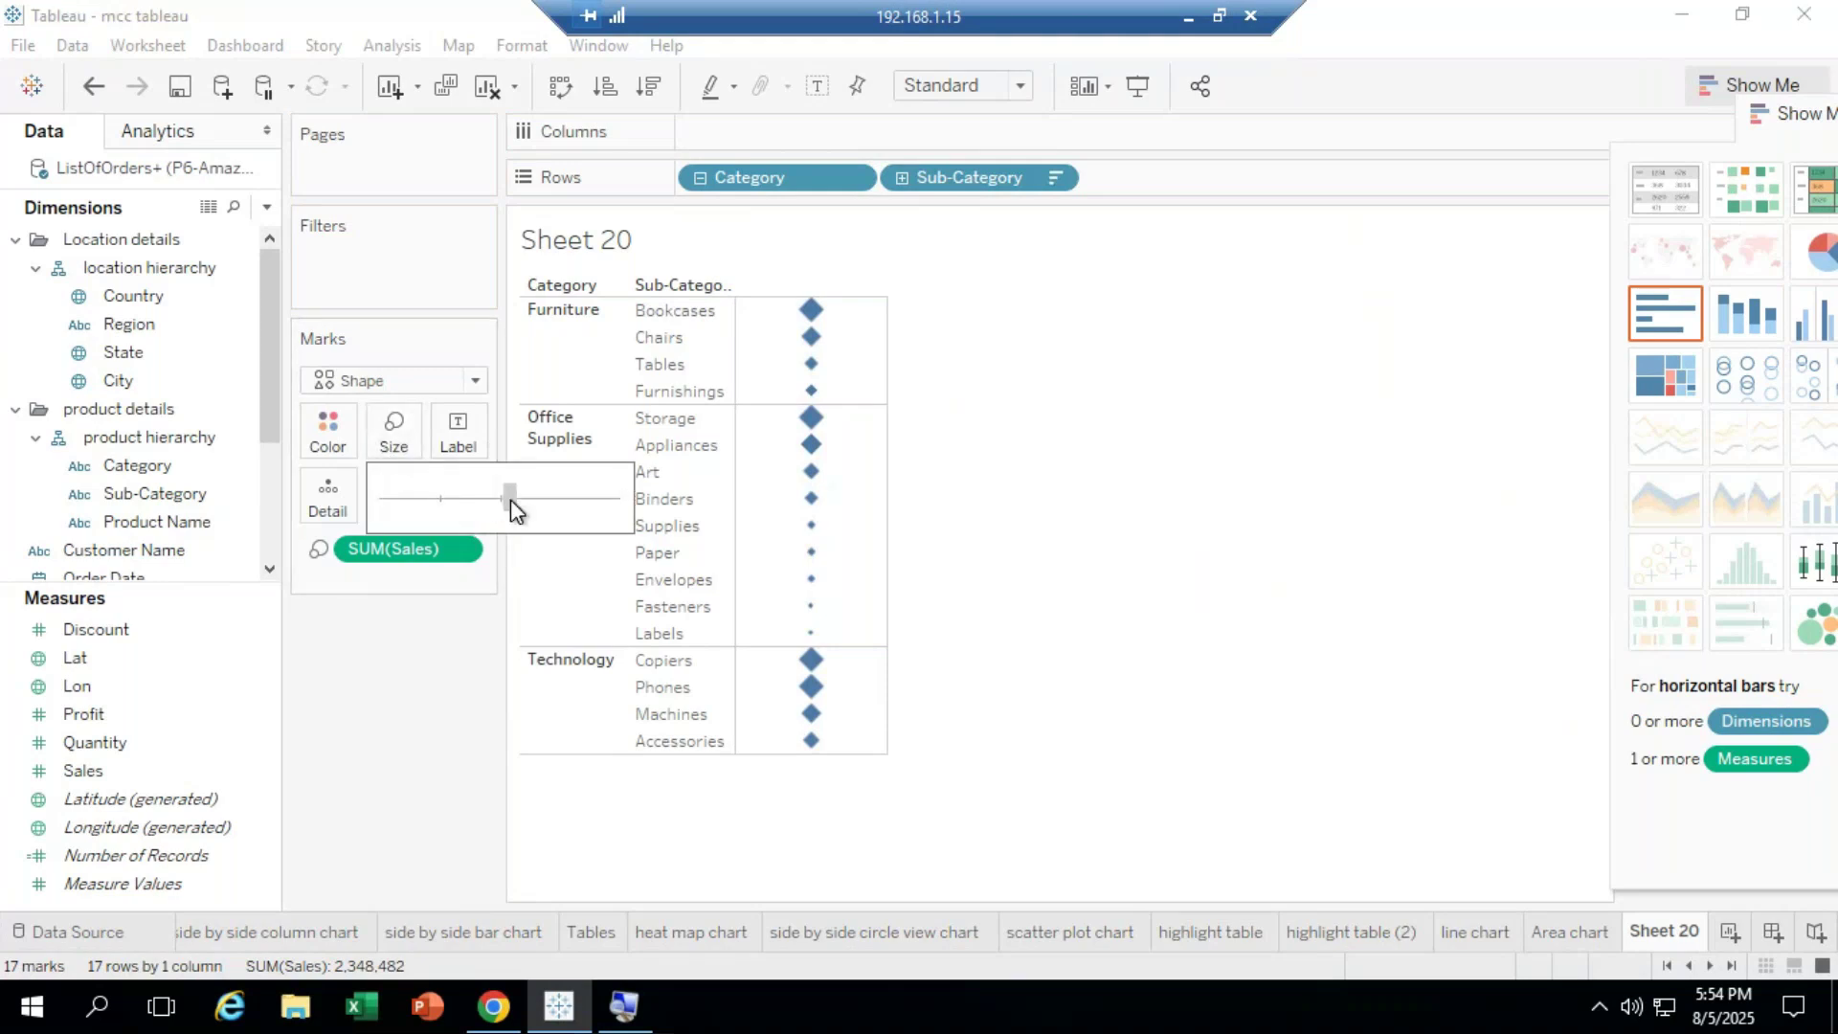
drag(509, 497, 497, 506)
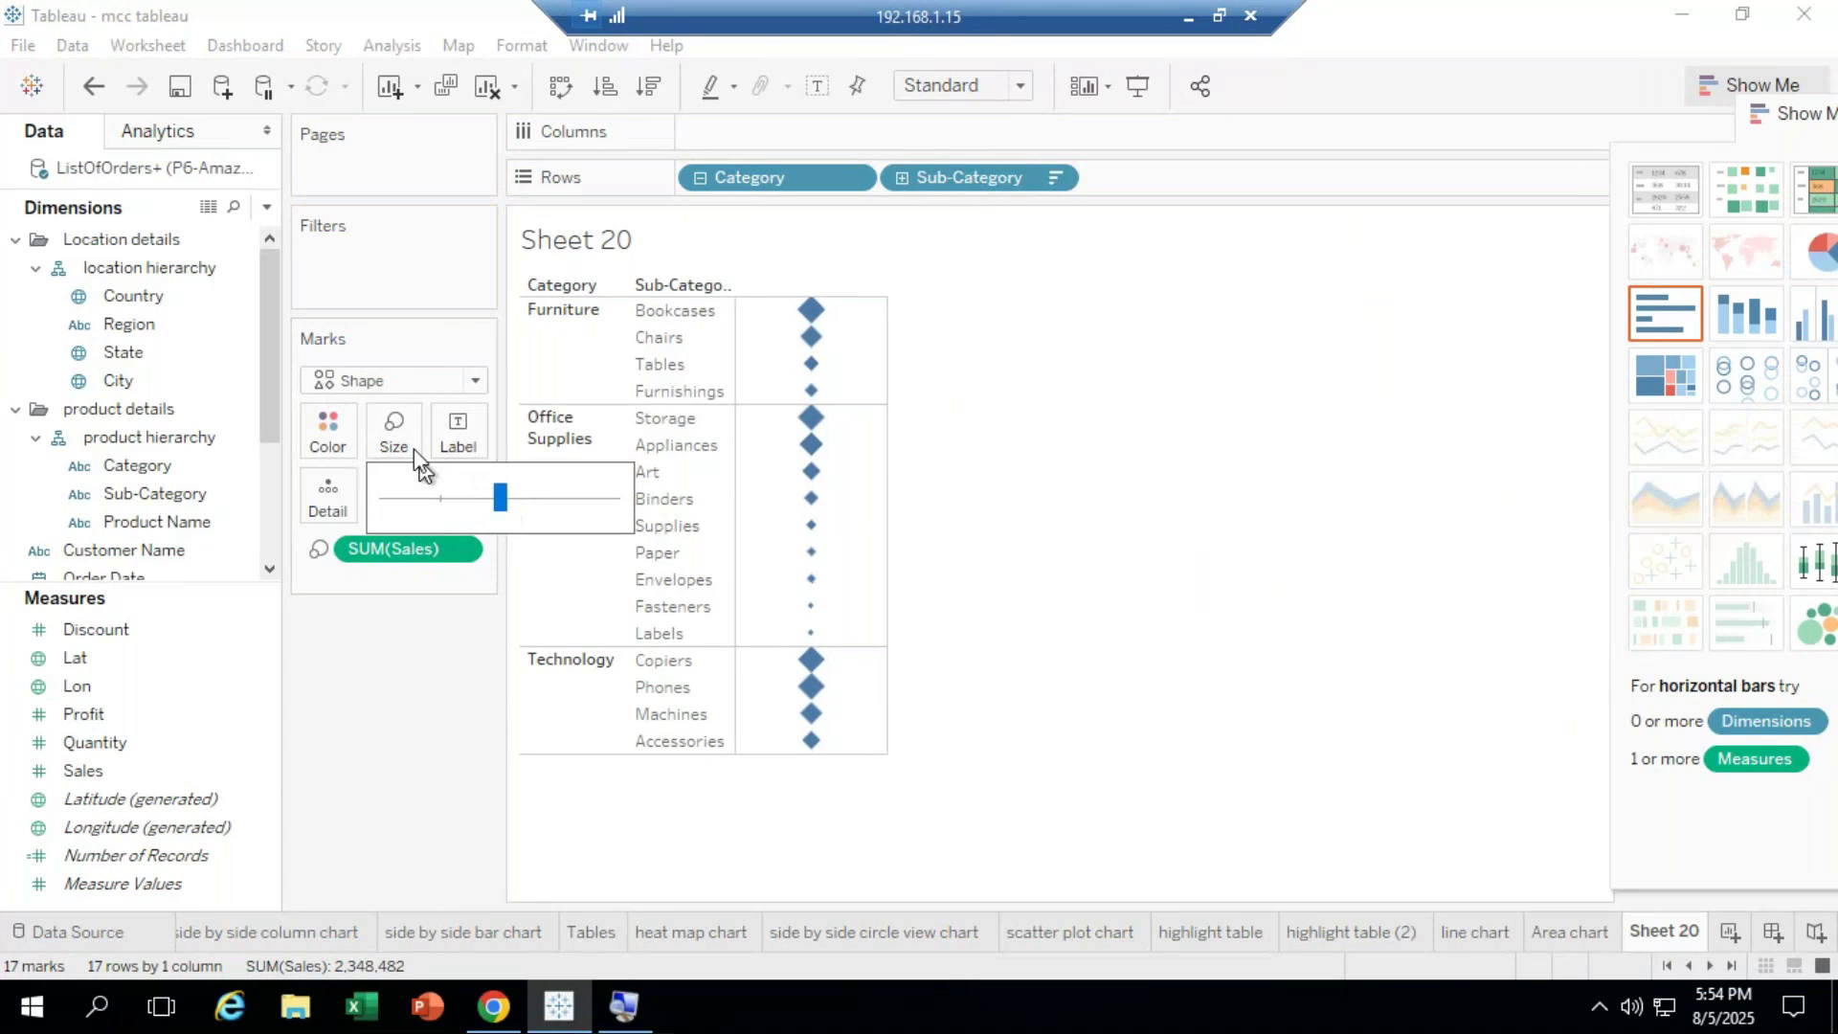
Step: Recolor the heat map's diamond marks to bright pink
click(328, 431)
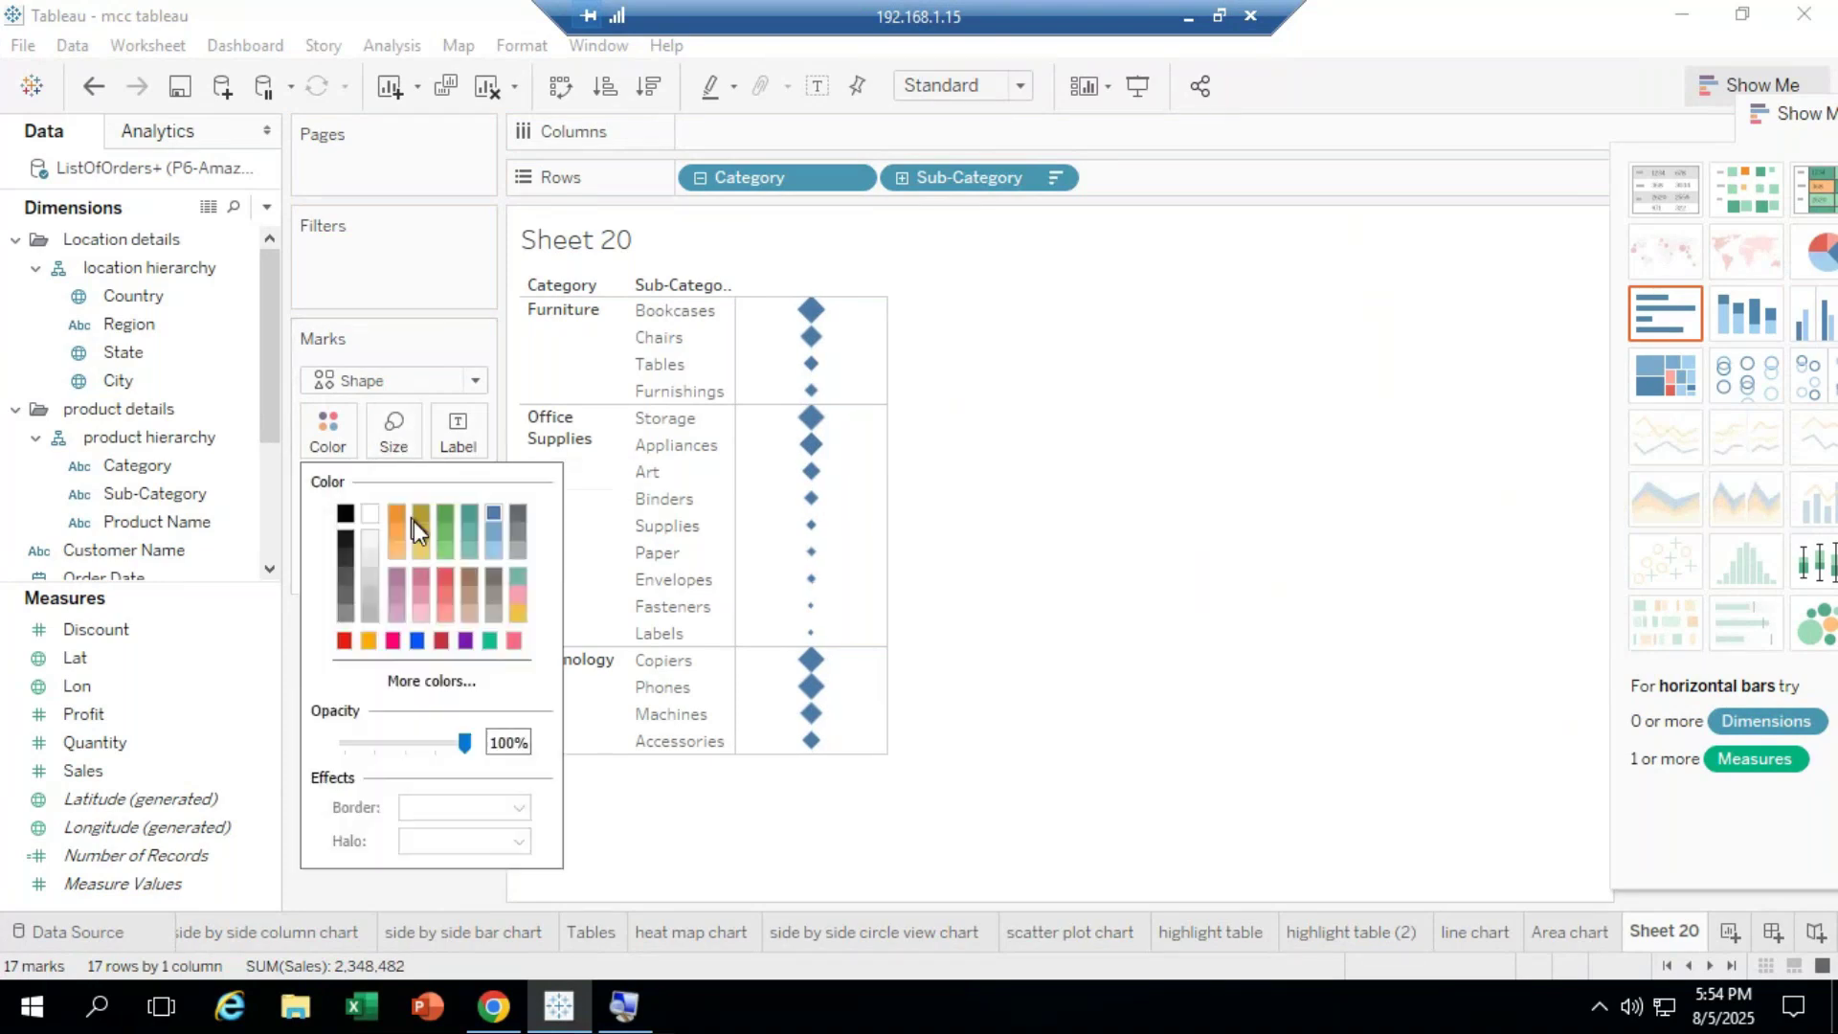
click(393, 639)
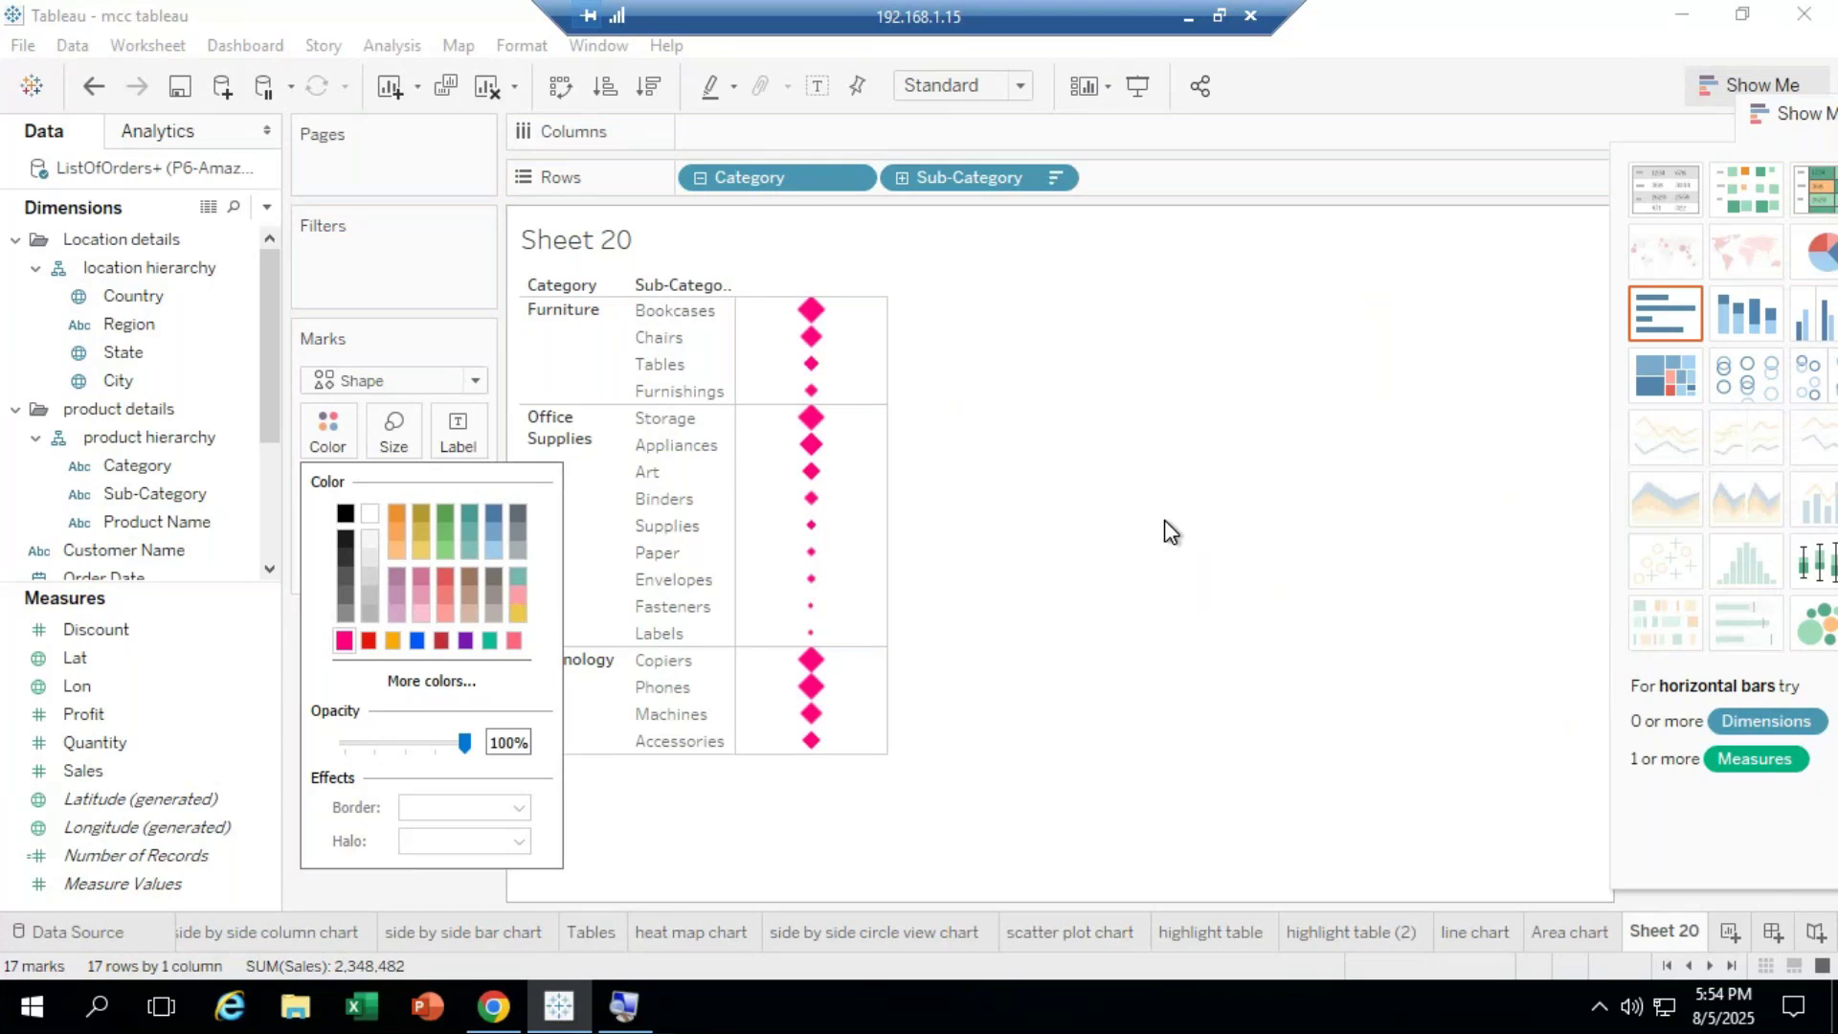
Step: Rename the heat map worksheet as "heat map1"
right_click(1666, 930)
click(1721, 597)
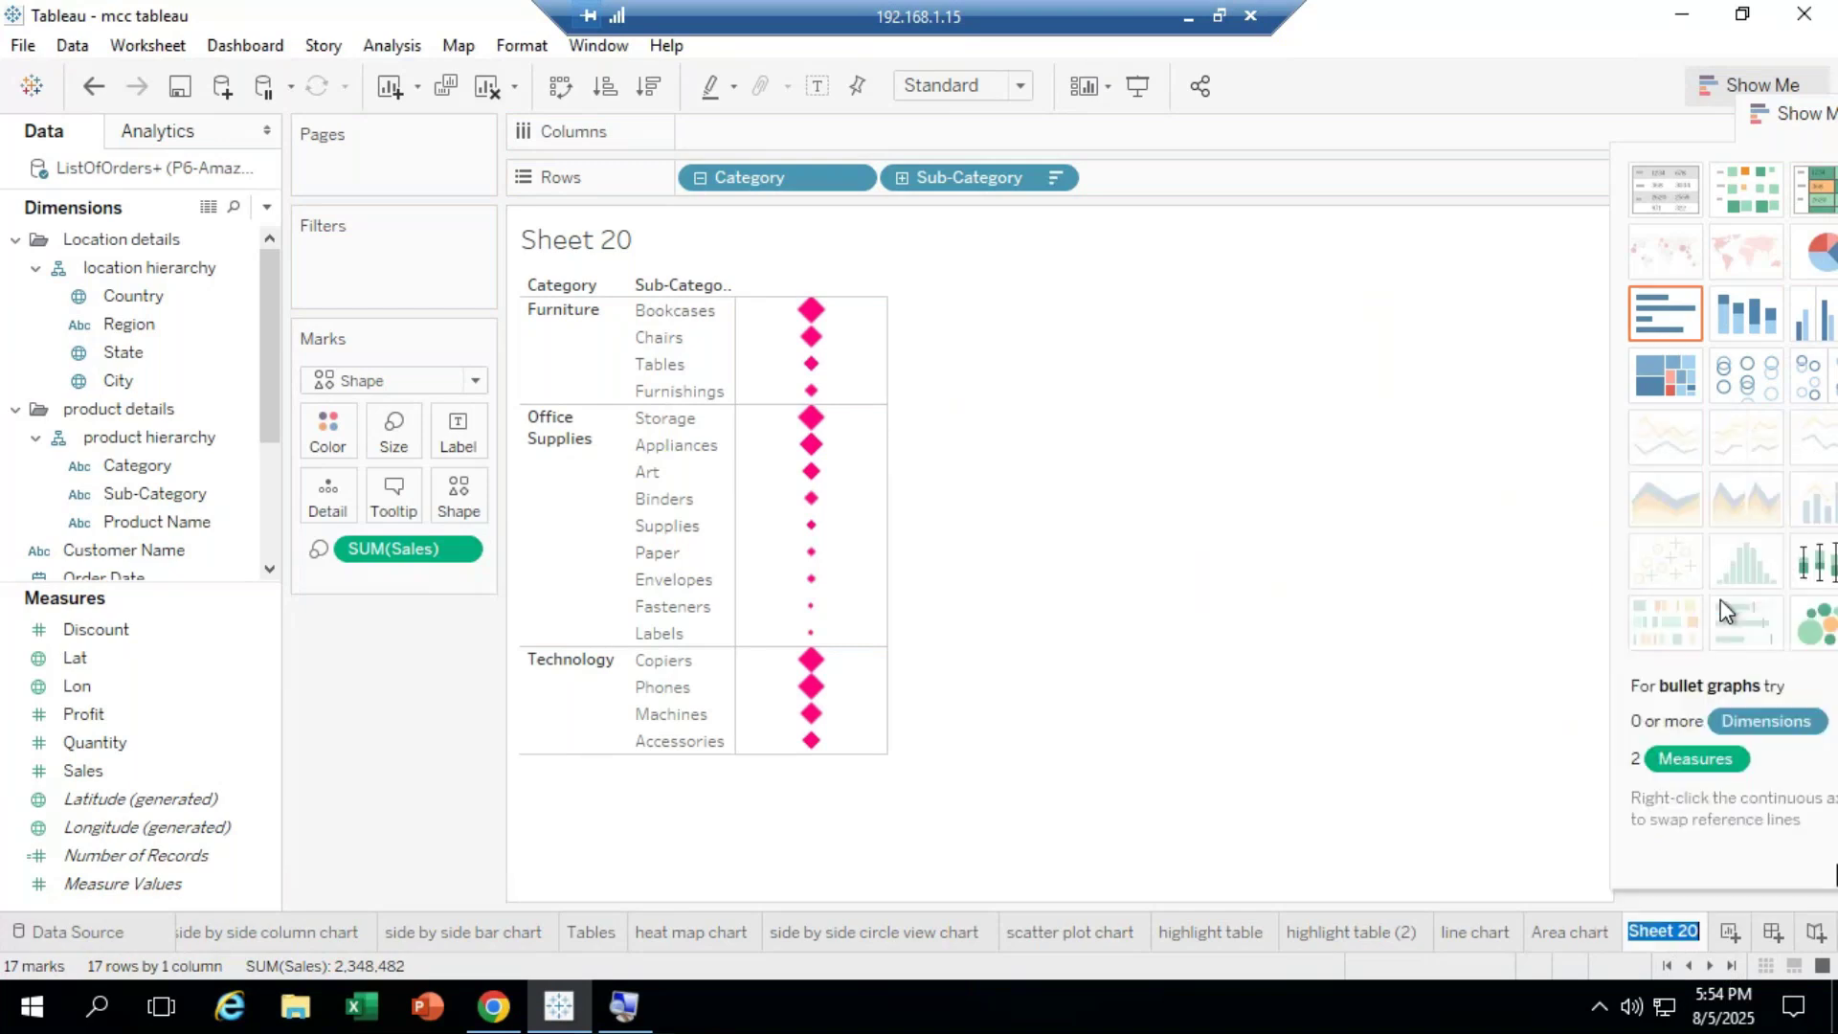
text(heat map1)
key(Return)
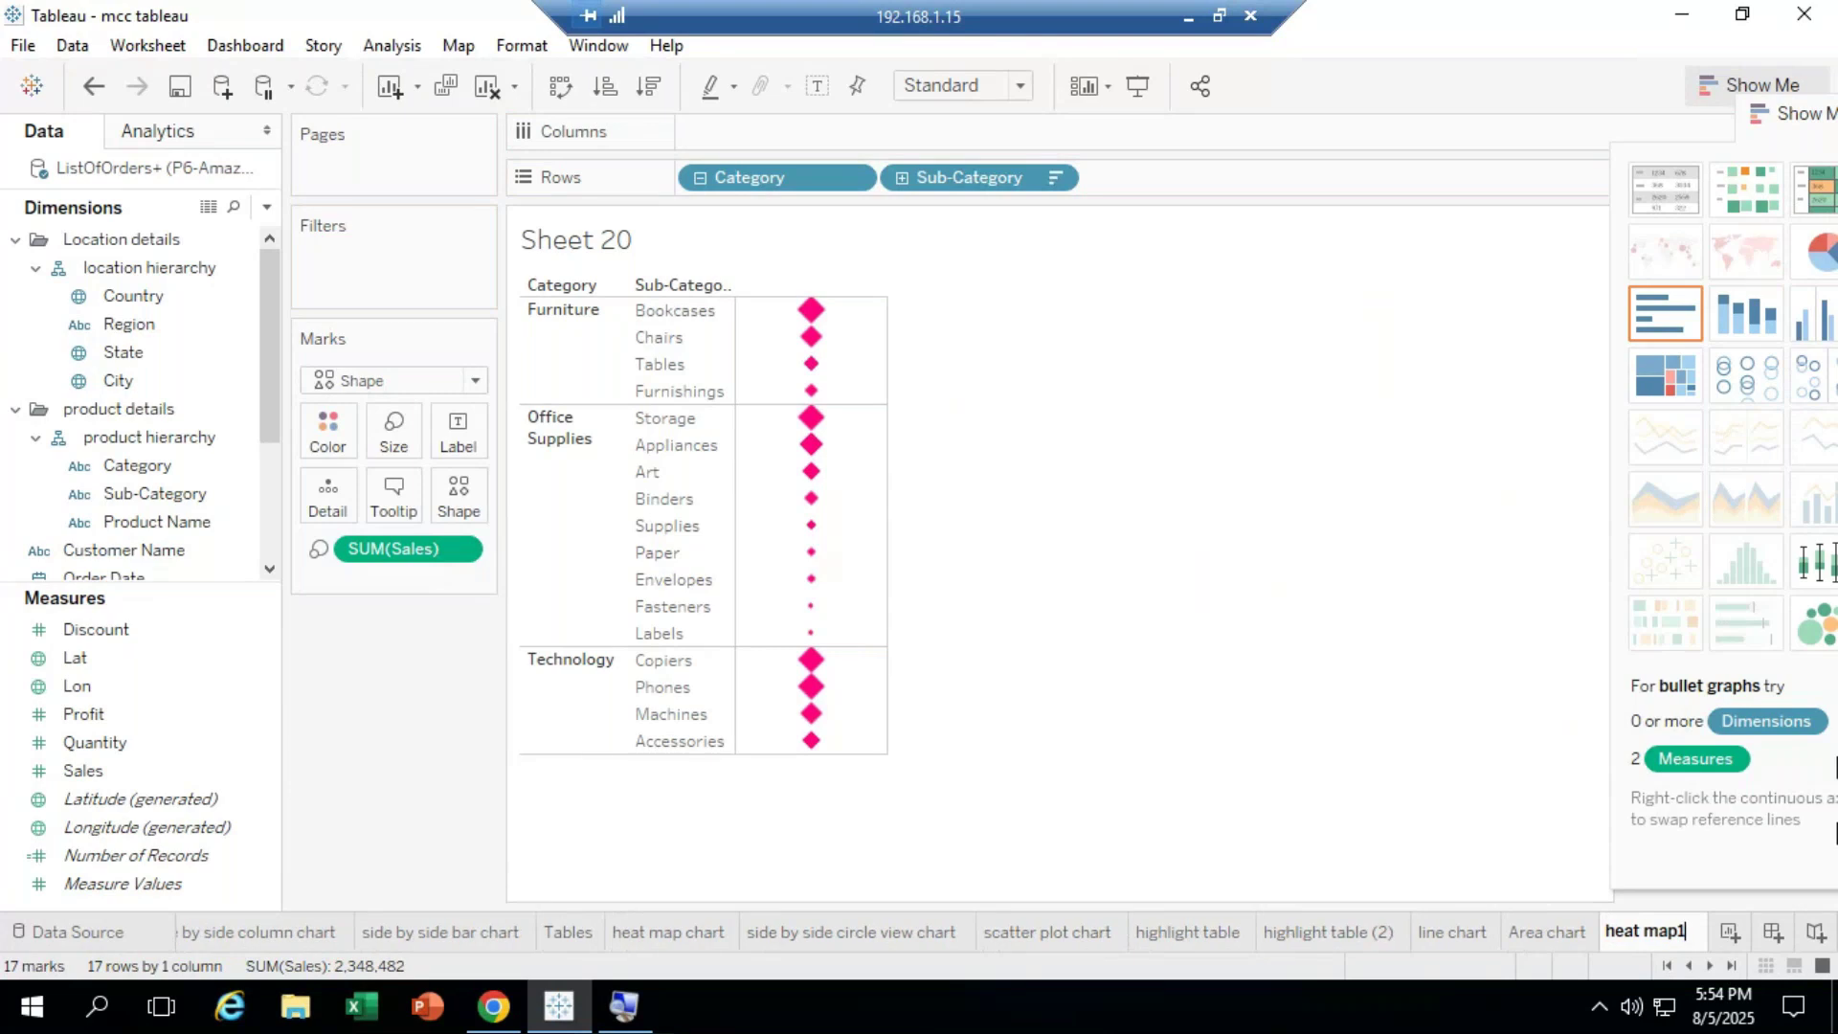
Step: Add a new blank worksheet and move the Show Me palette fully into view
click(1730, 932)
drag(1781, 122, 1699, 106)
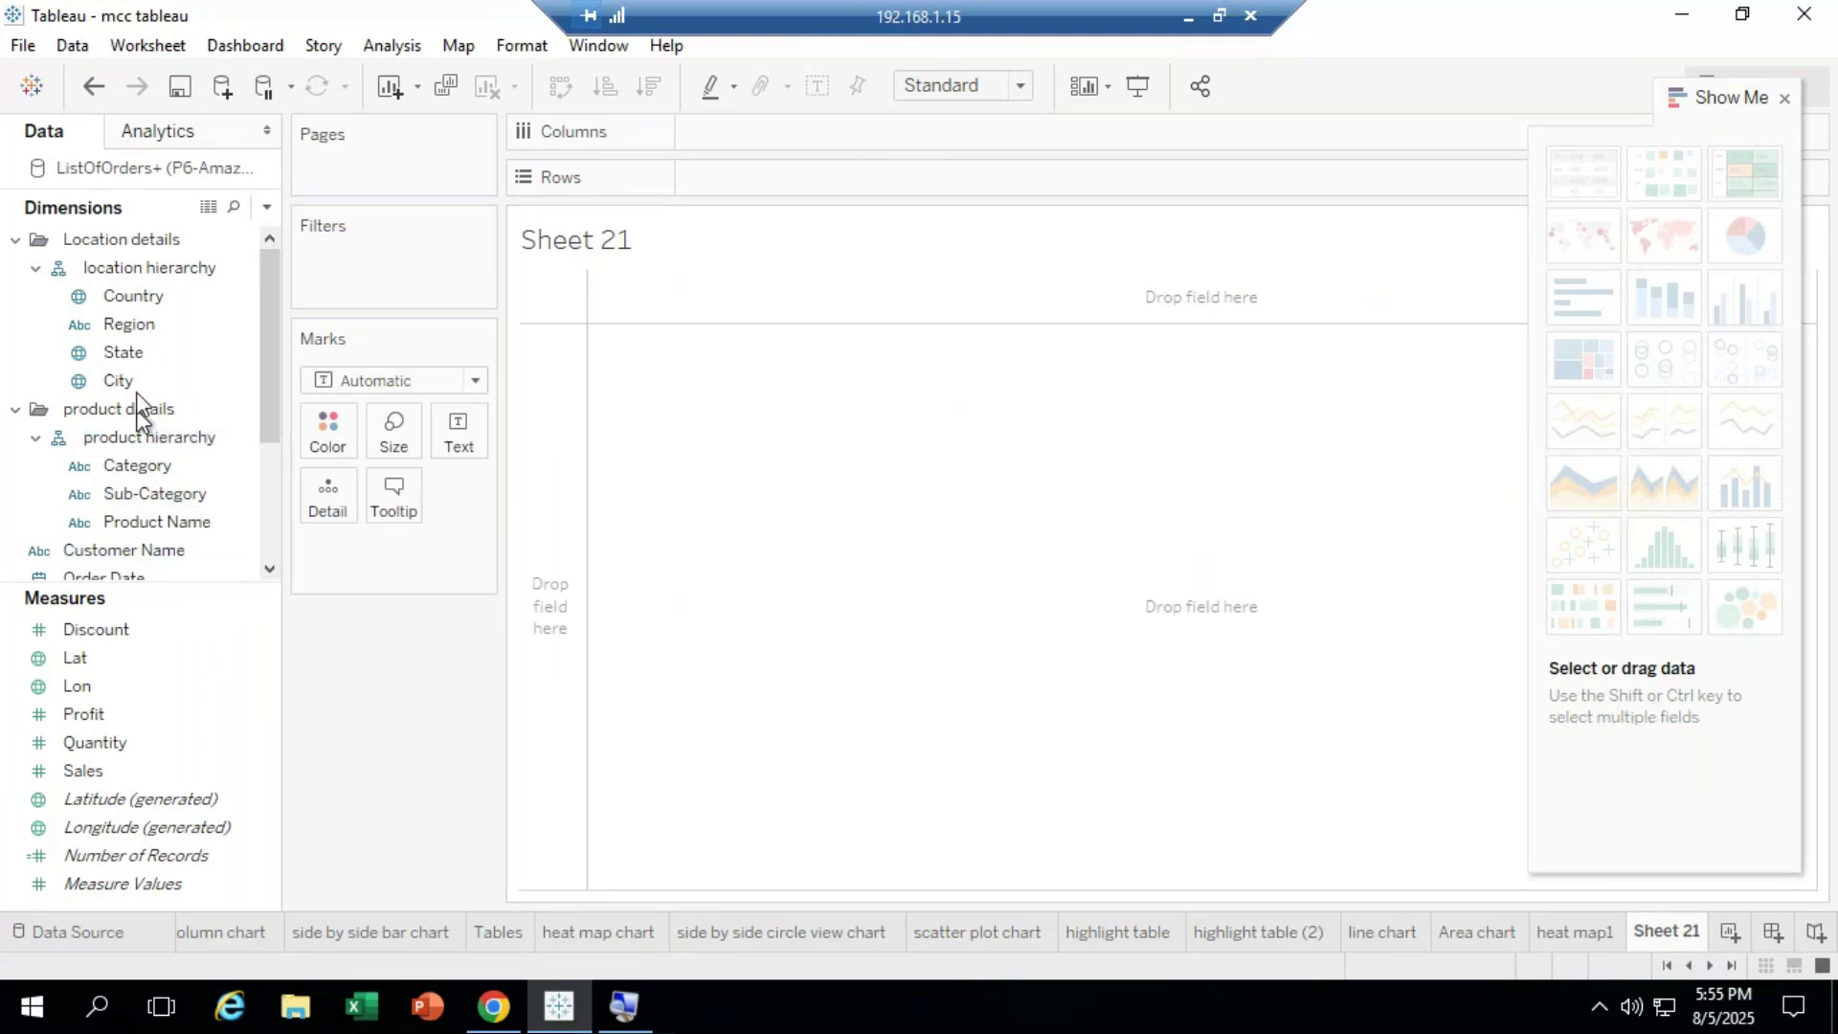
Step: Try Country on the Rows shelf and take it off again
click(169, 296)
drag(169, 296, 739, 206)
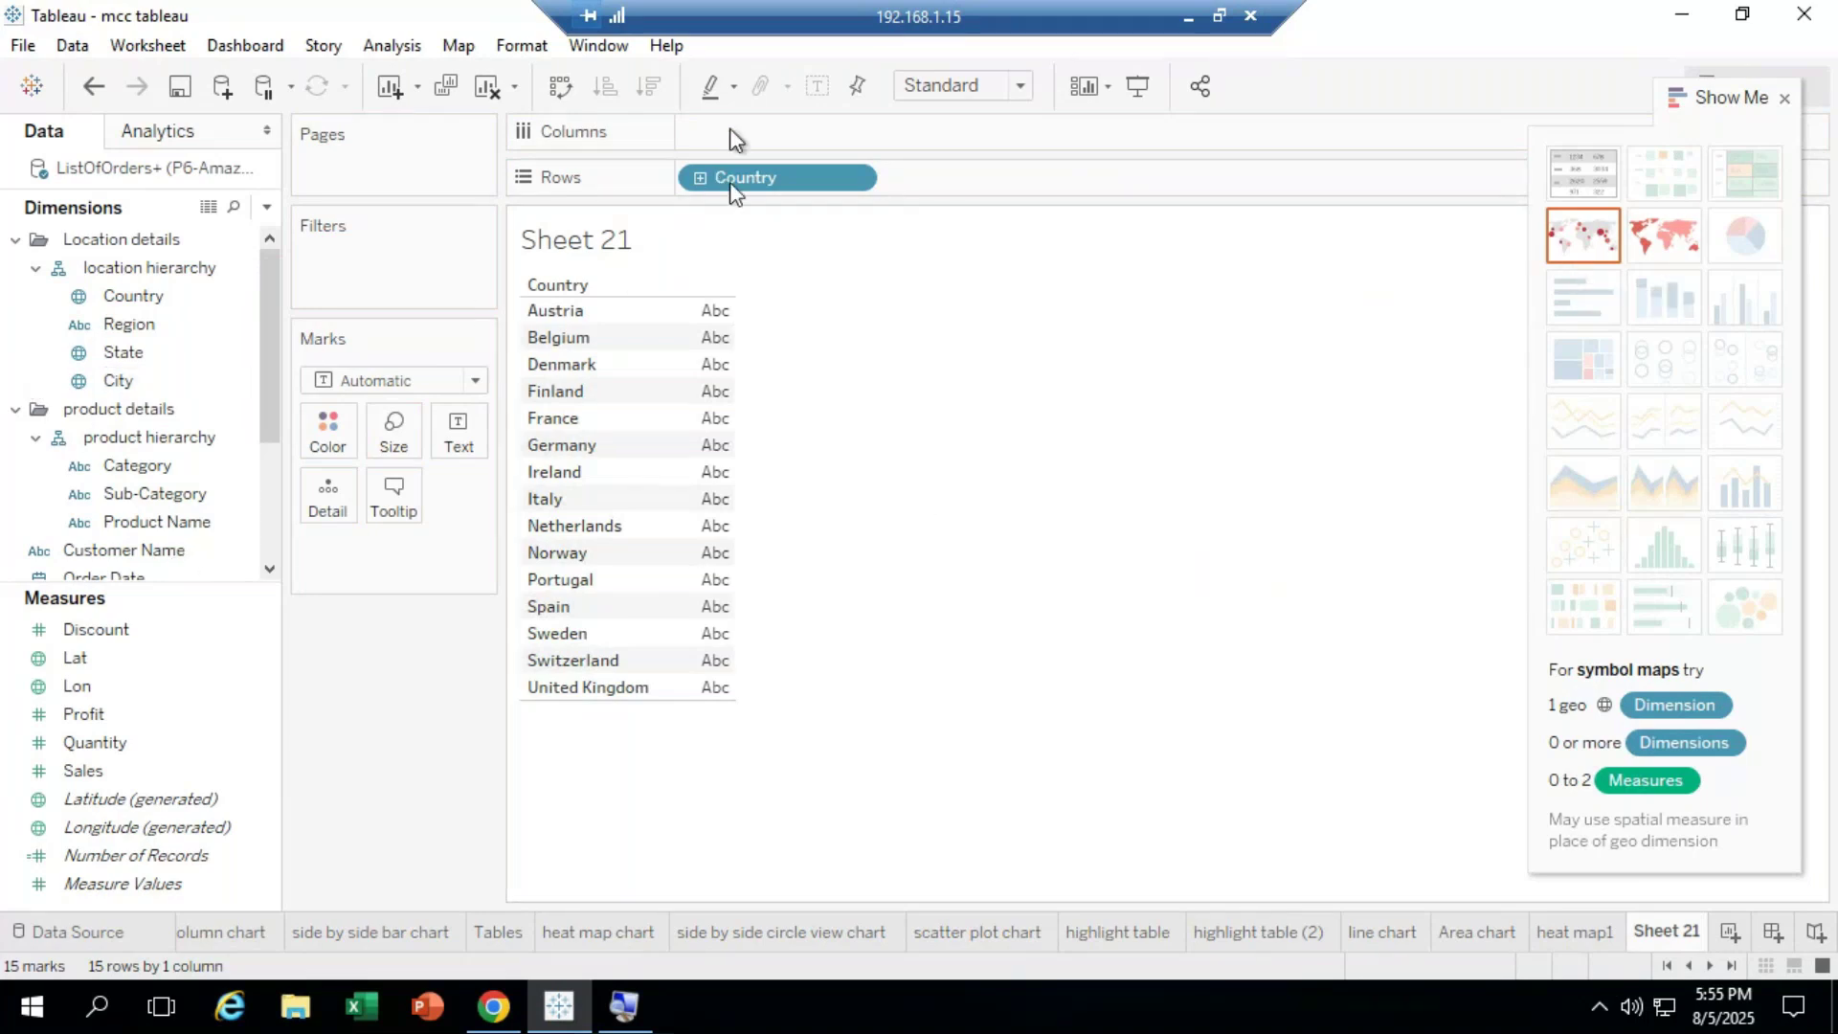
drag(755, 177, 337, 617)
click(128, 299)
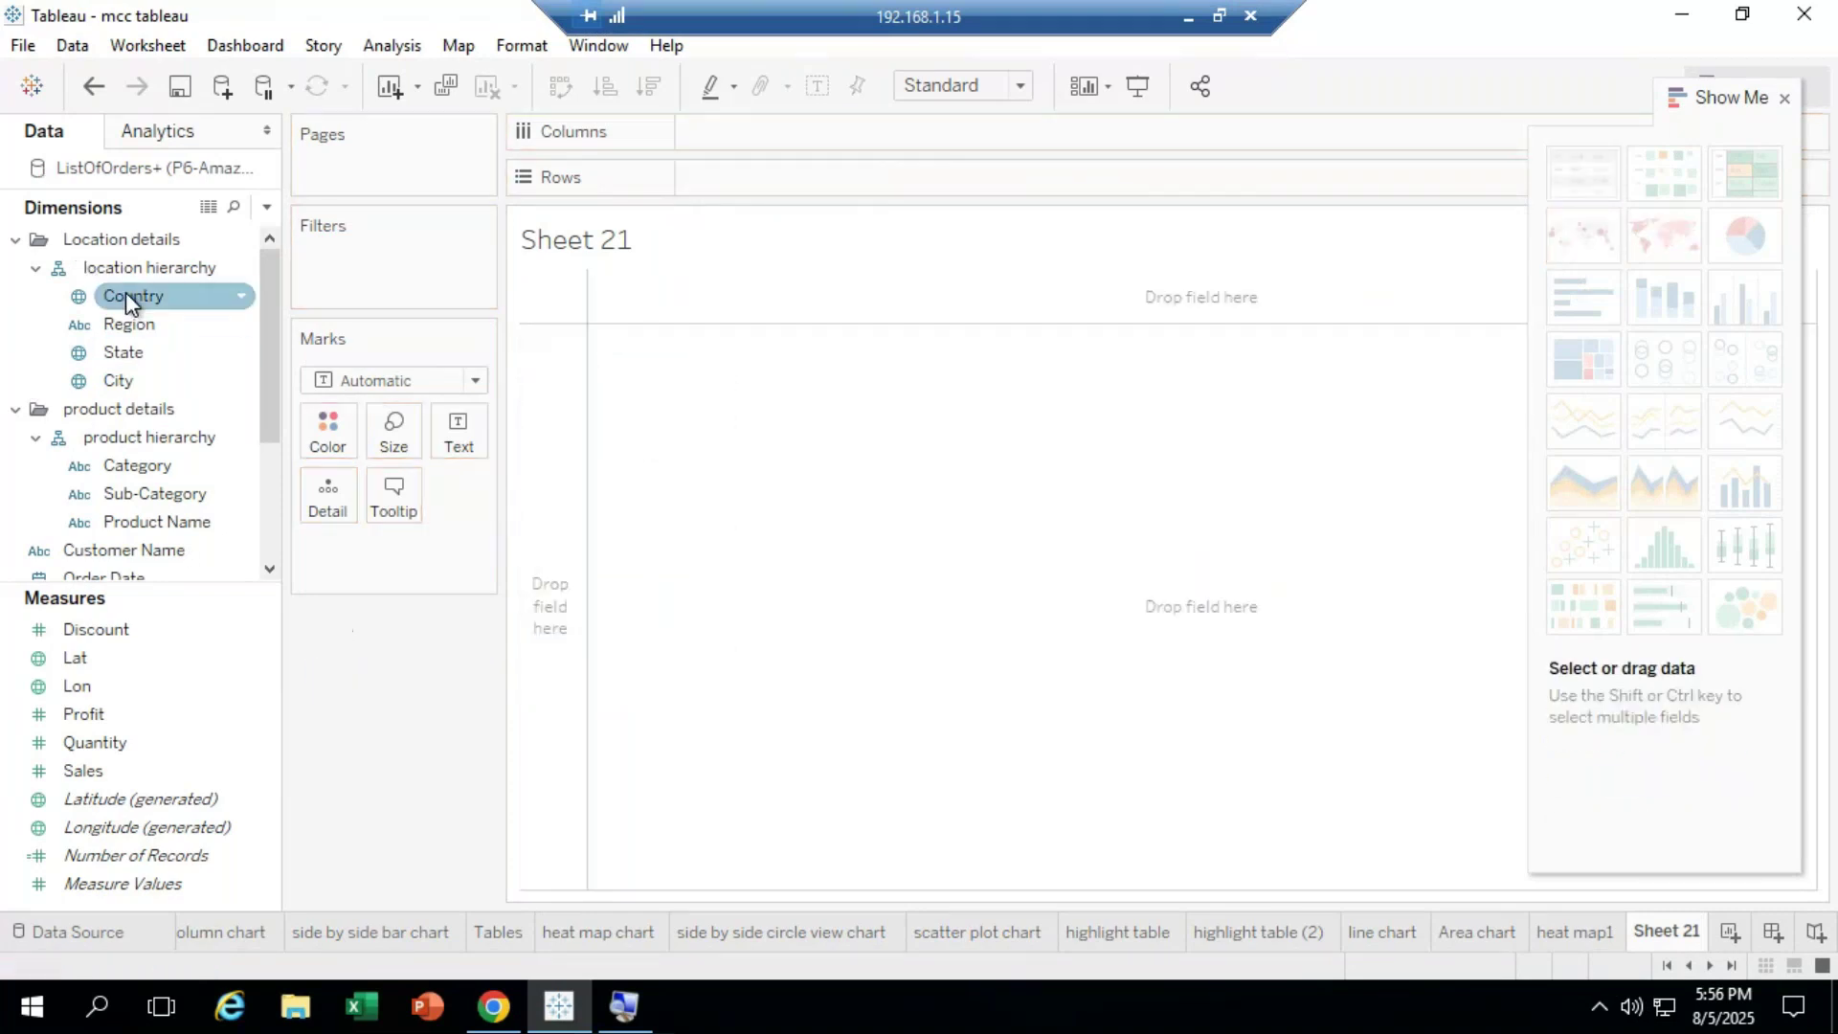
Step: Try generating a map automatically from Country, remove the field from the marks and clear the sheet
click(125, 293)
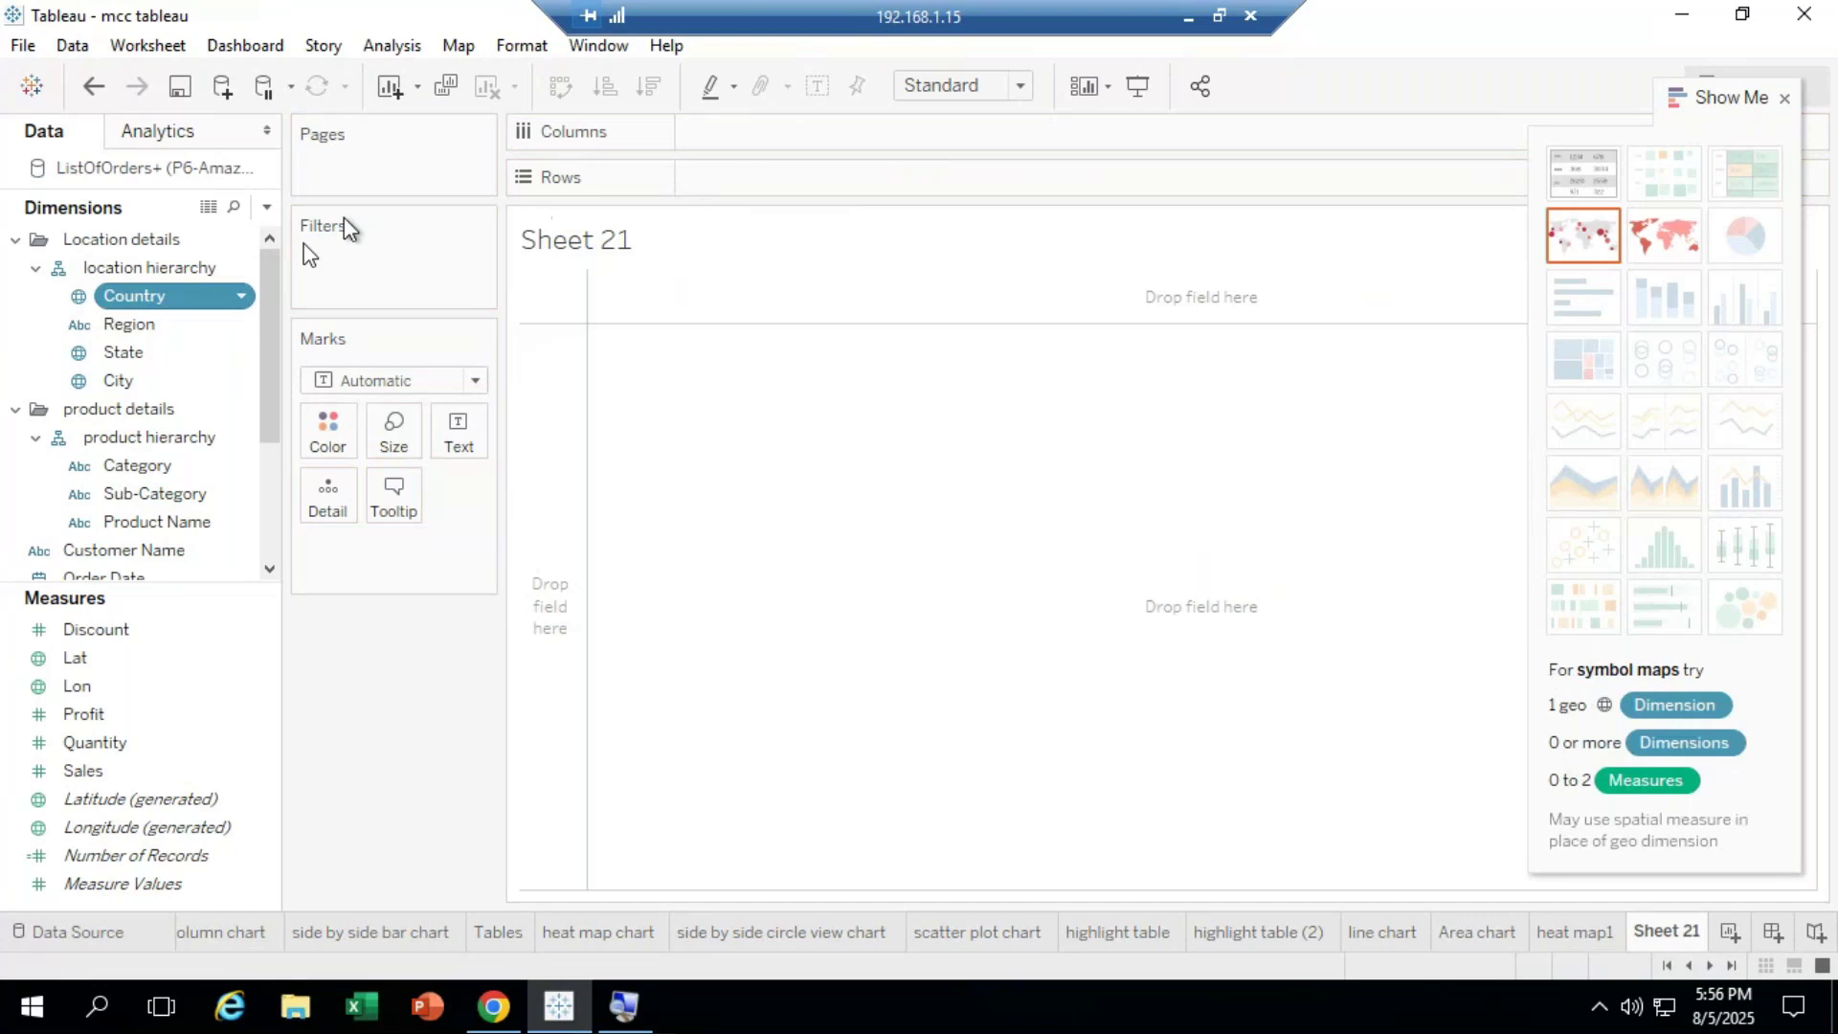
double_click(182, 296)
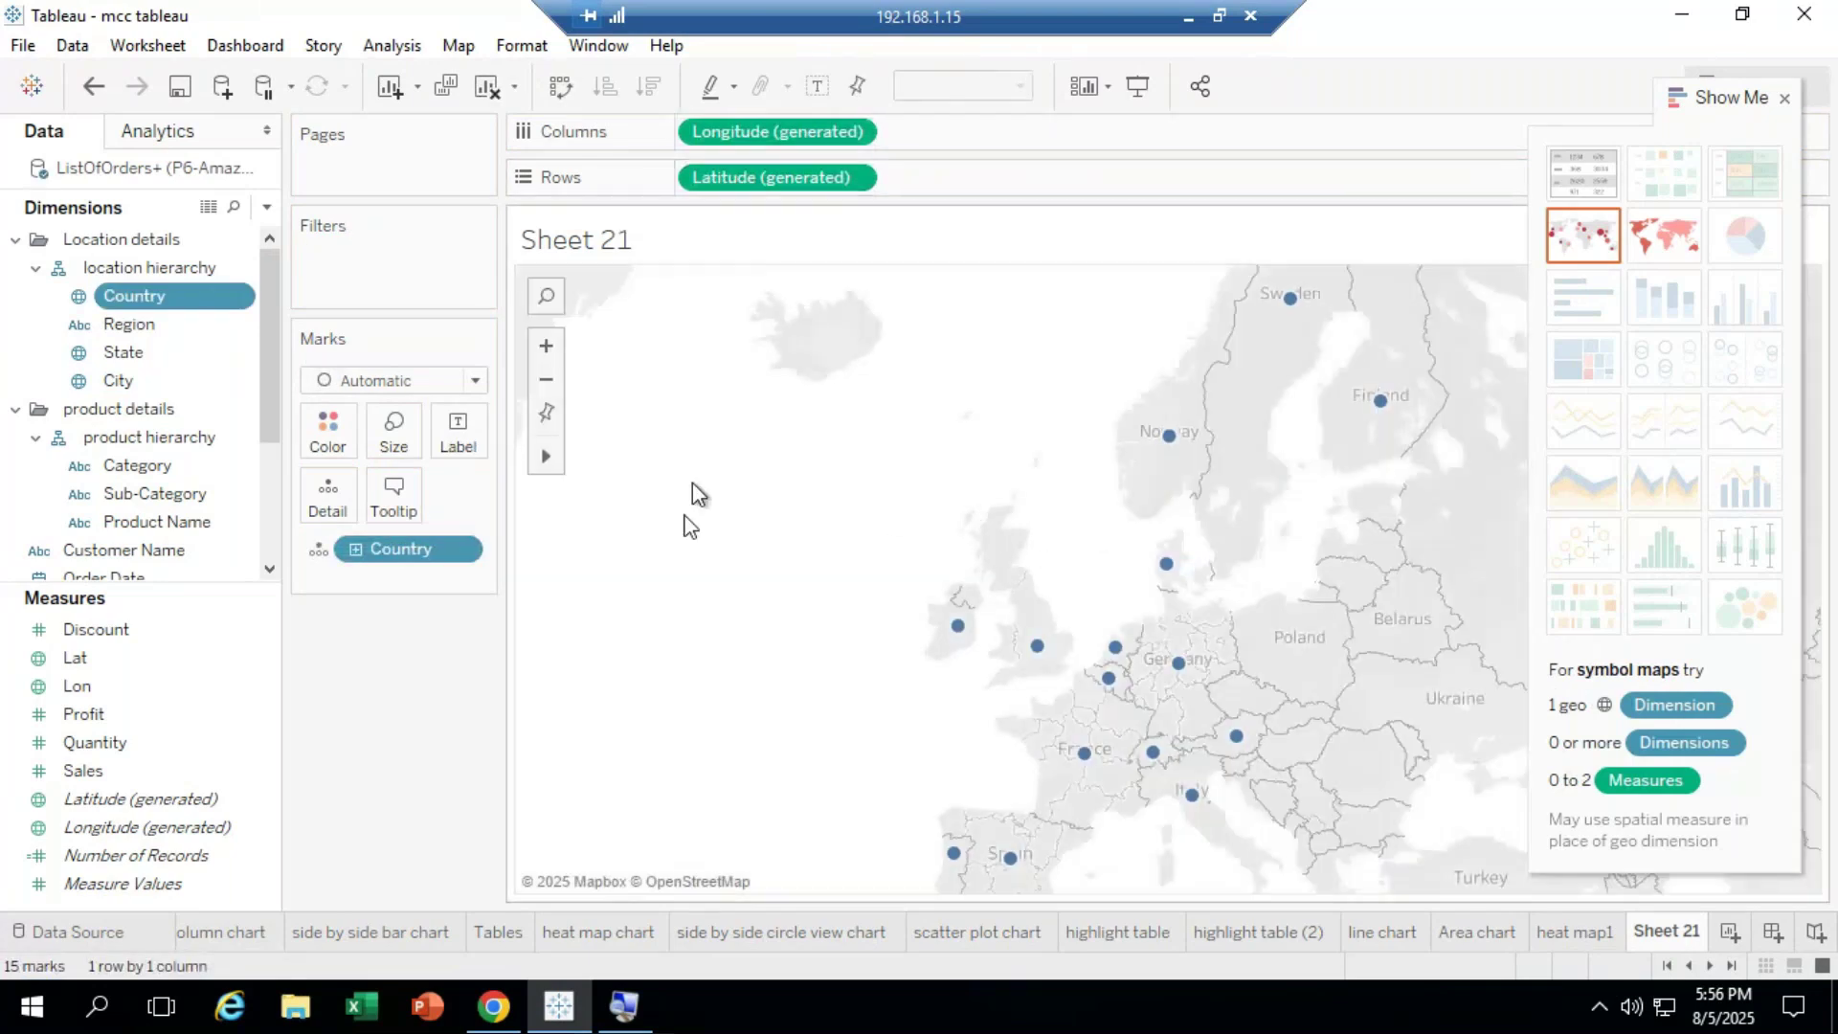
drag(373, 553, 411, 713)
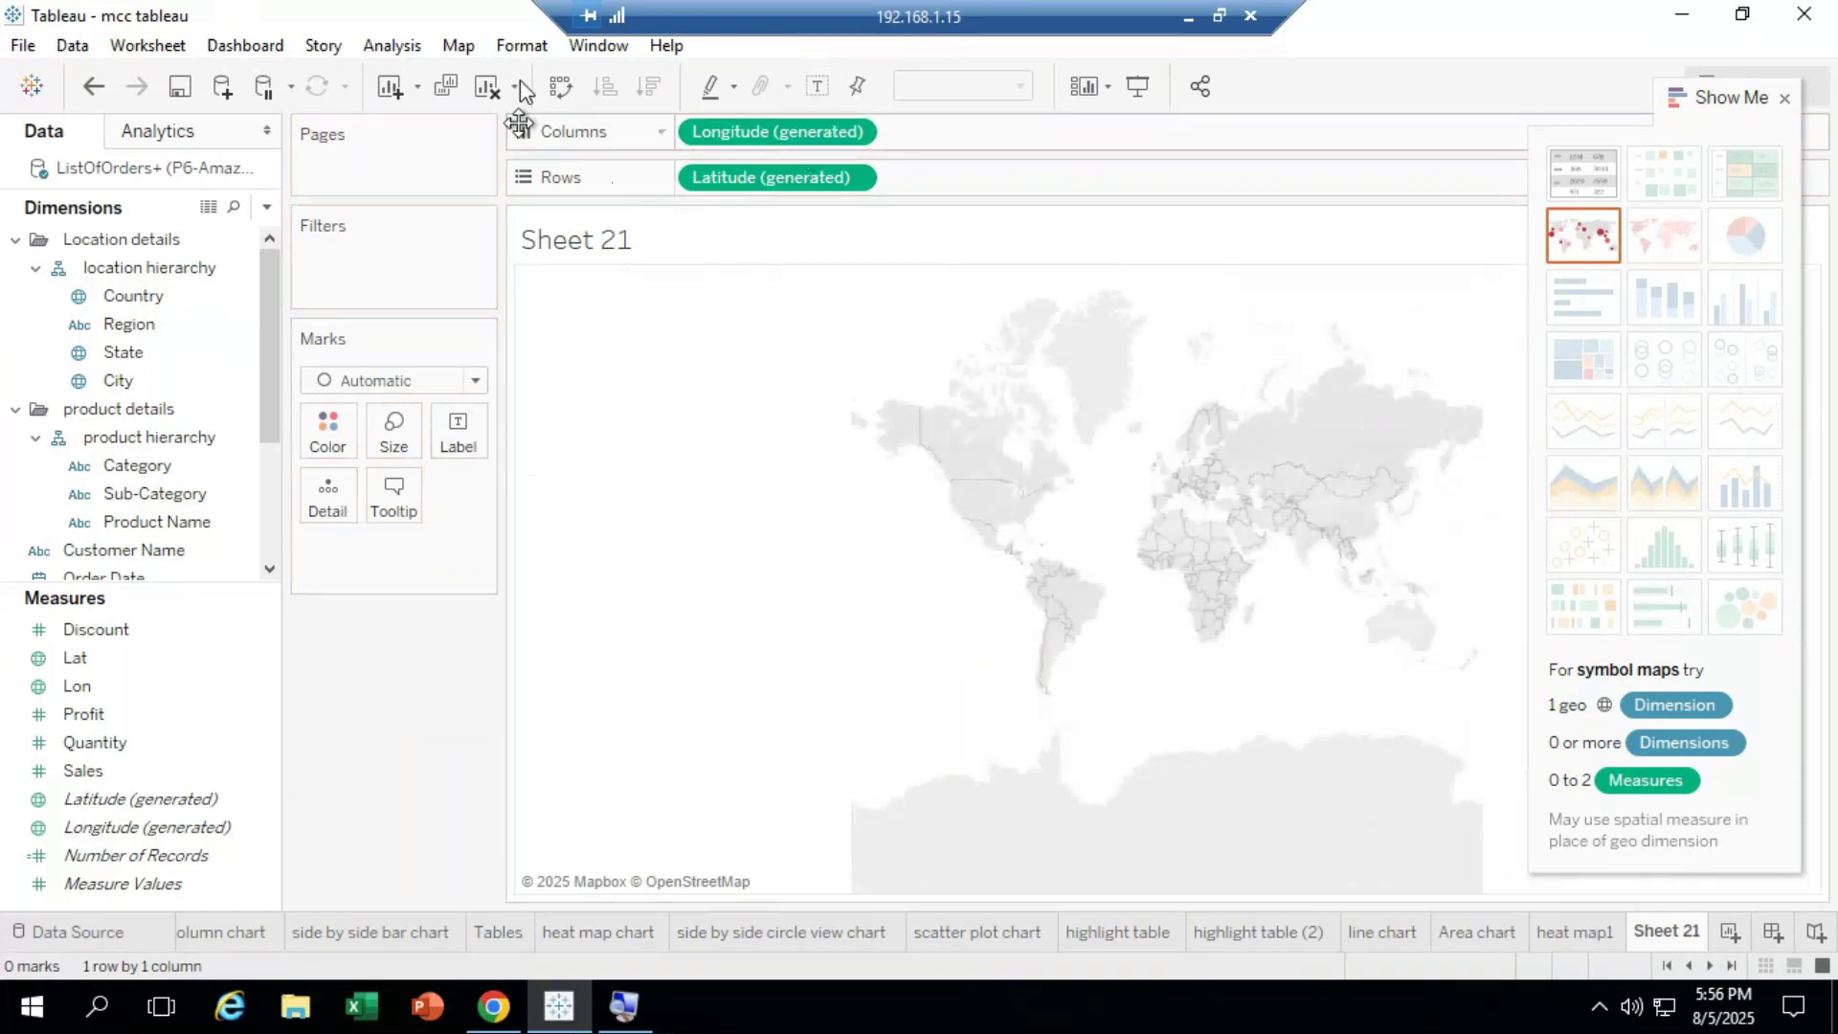
click(505, 101)
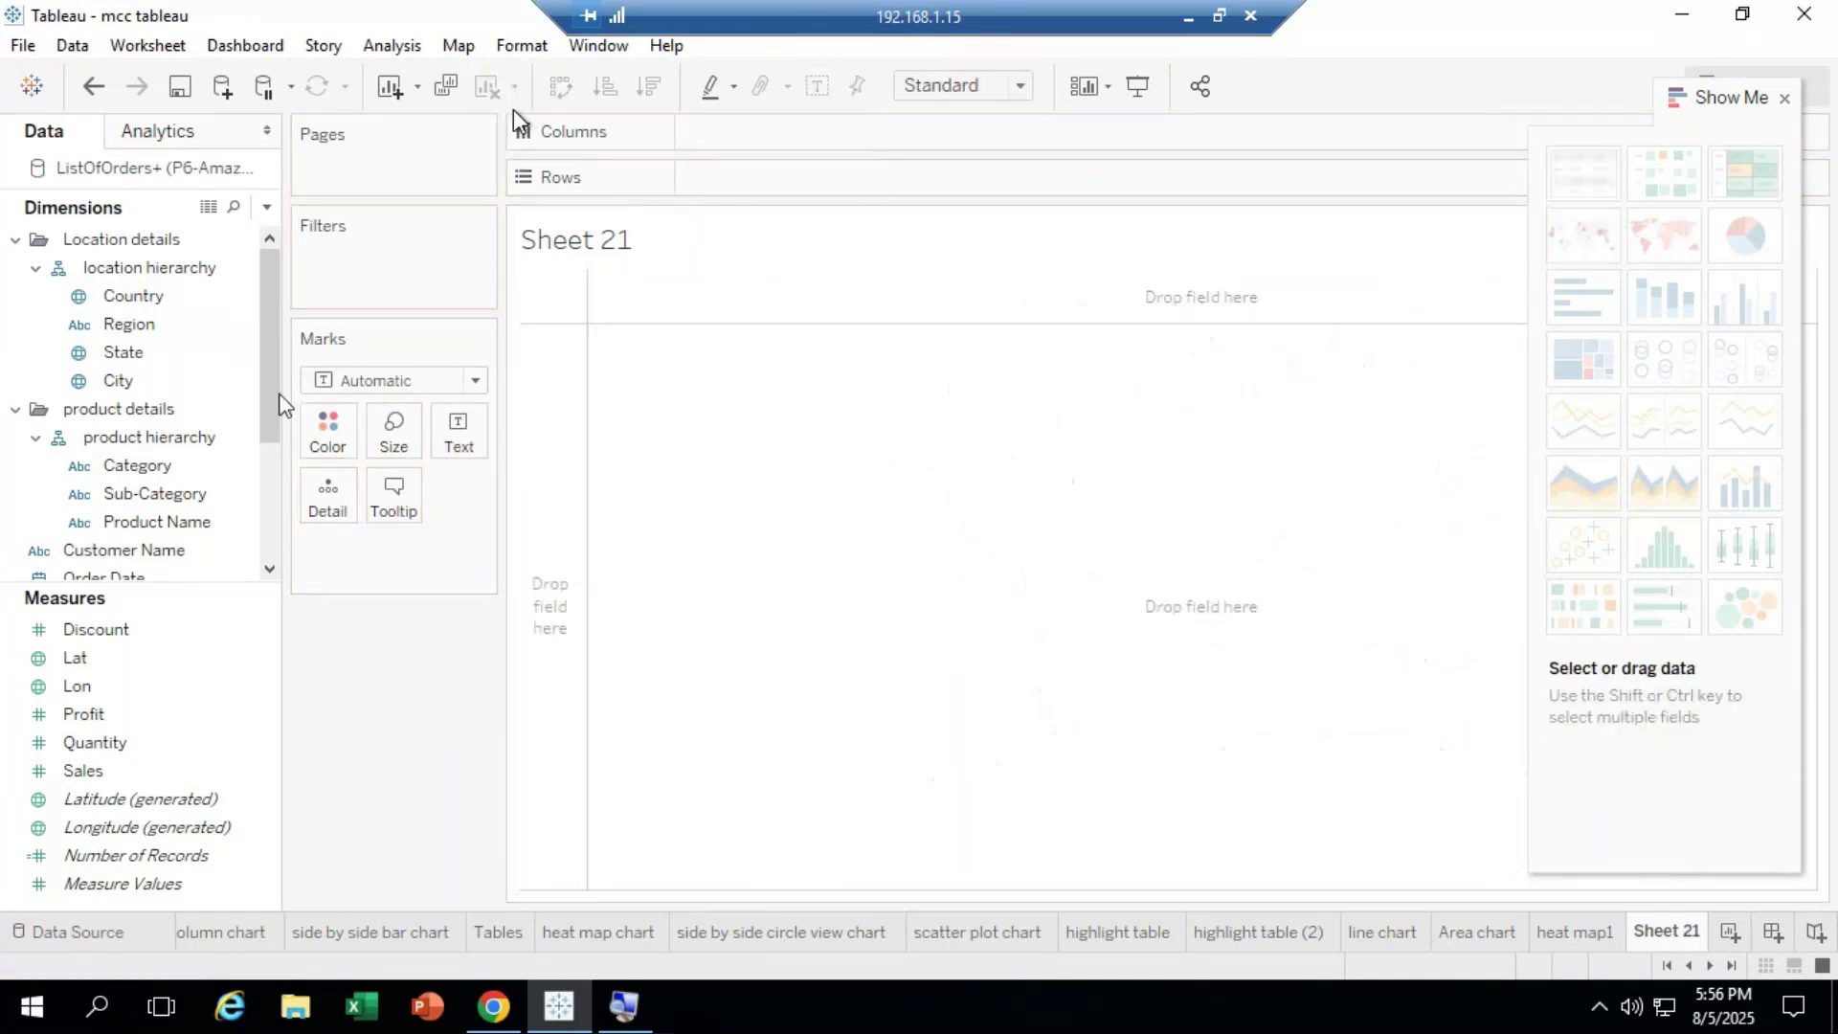
Step: Try placing Country directly into the empty view to generate a map, and clear the sheet
click(128, 295)
drag(129, 295, 523, 407)
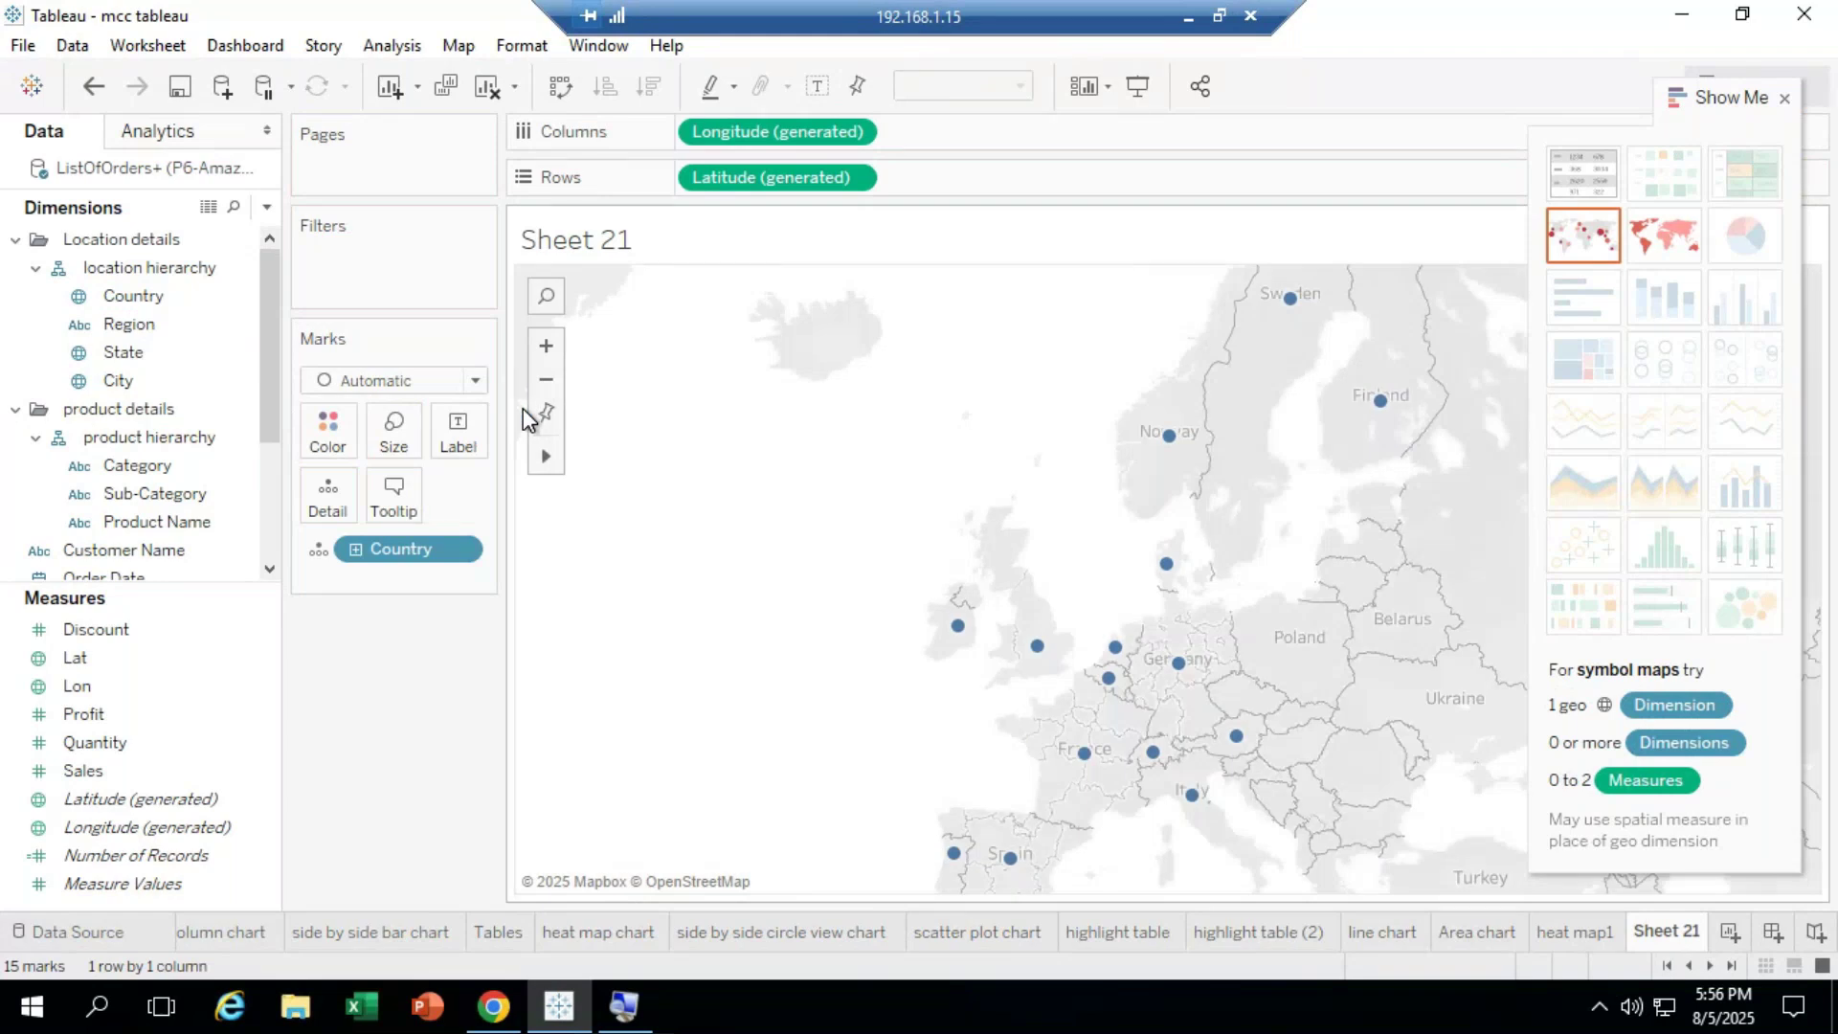
click(487, 87)
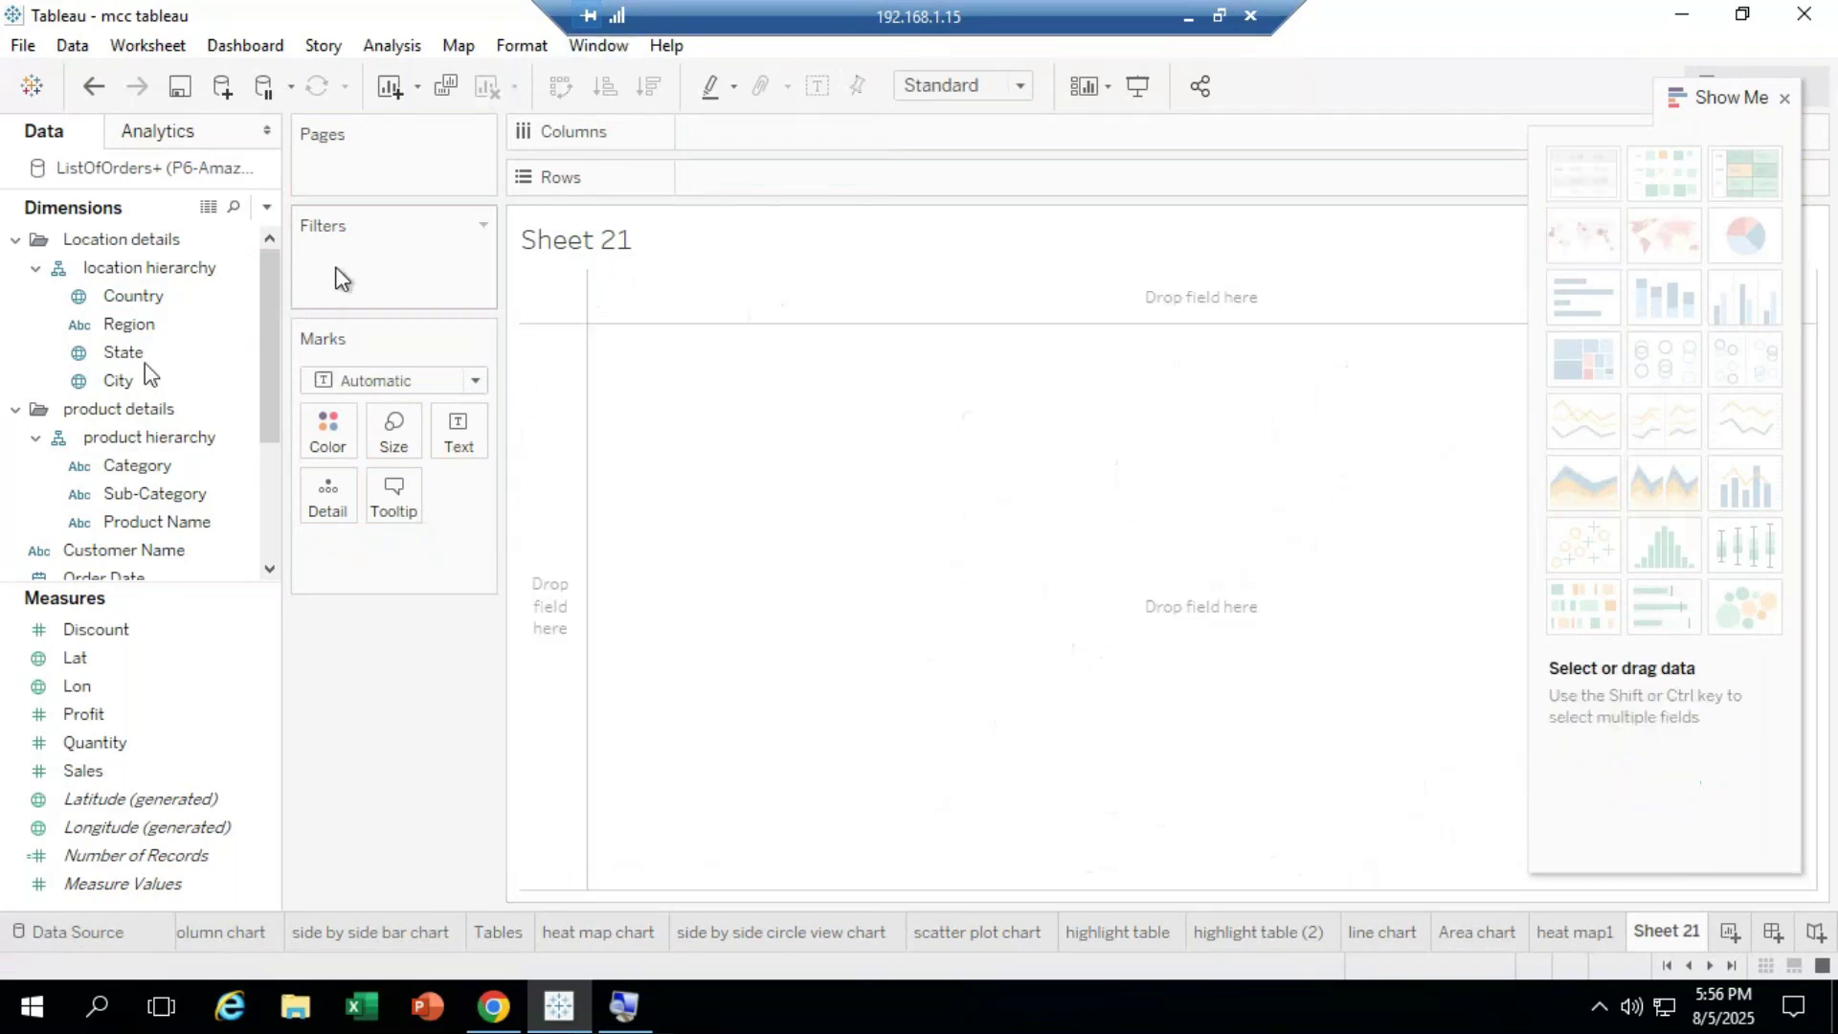
Step: Put Country on Rows and turn the country list into a symbol map
drag(132, 296, 760, 187)
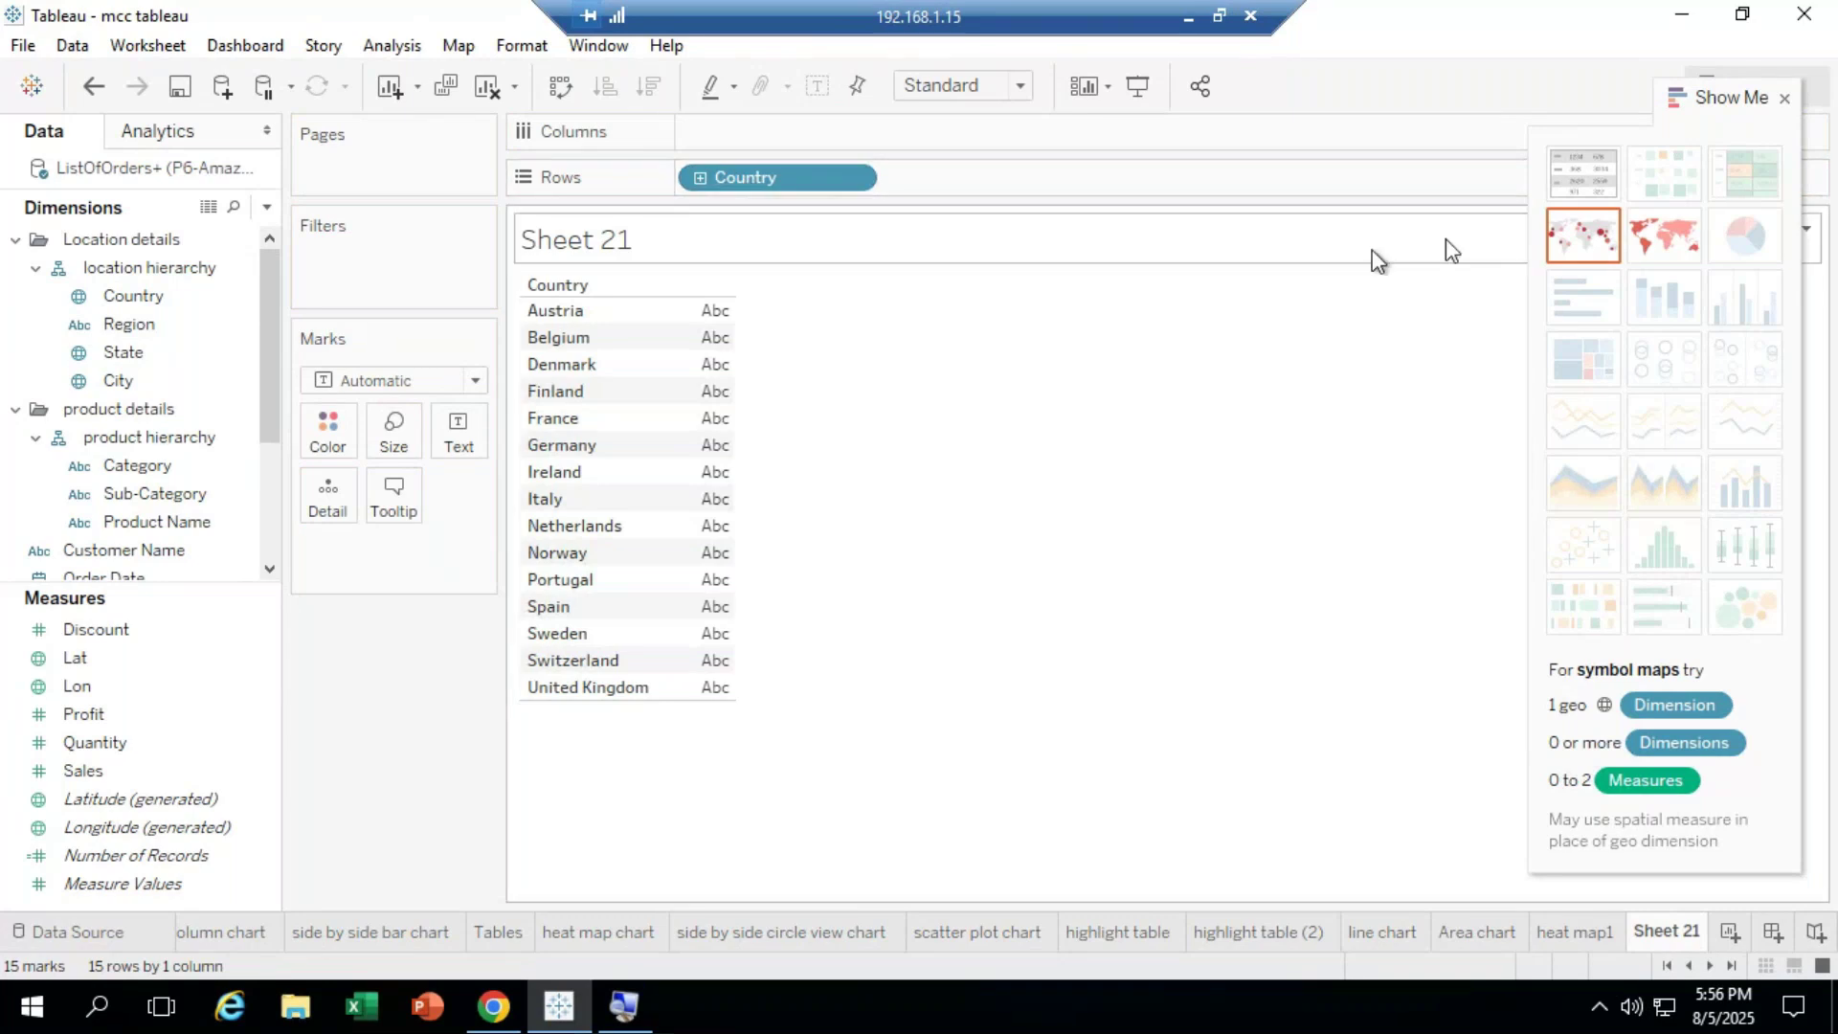
click(1584, 236)
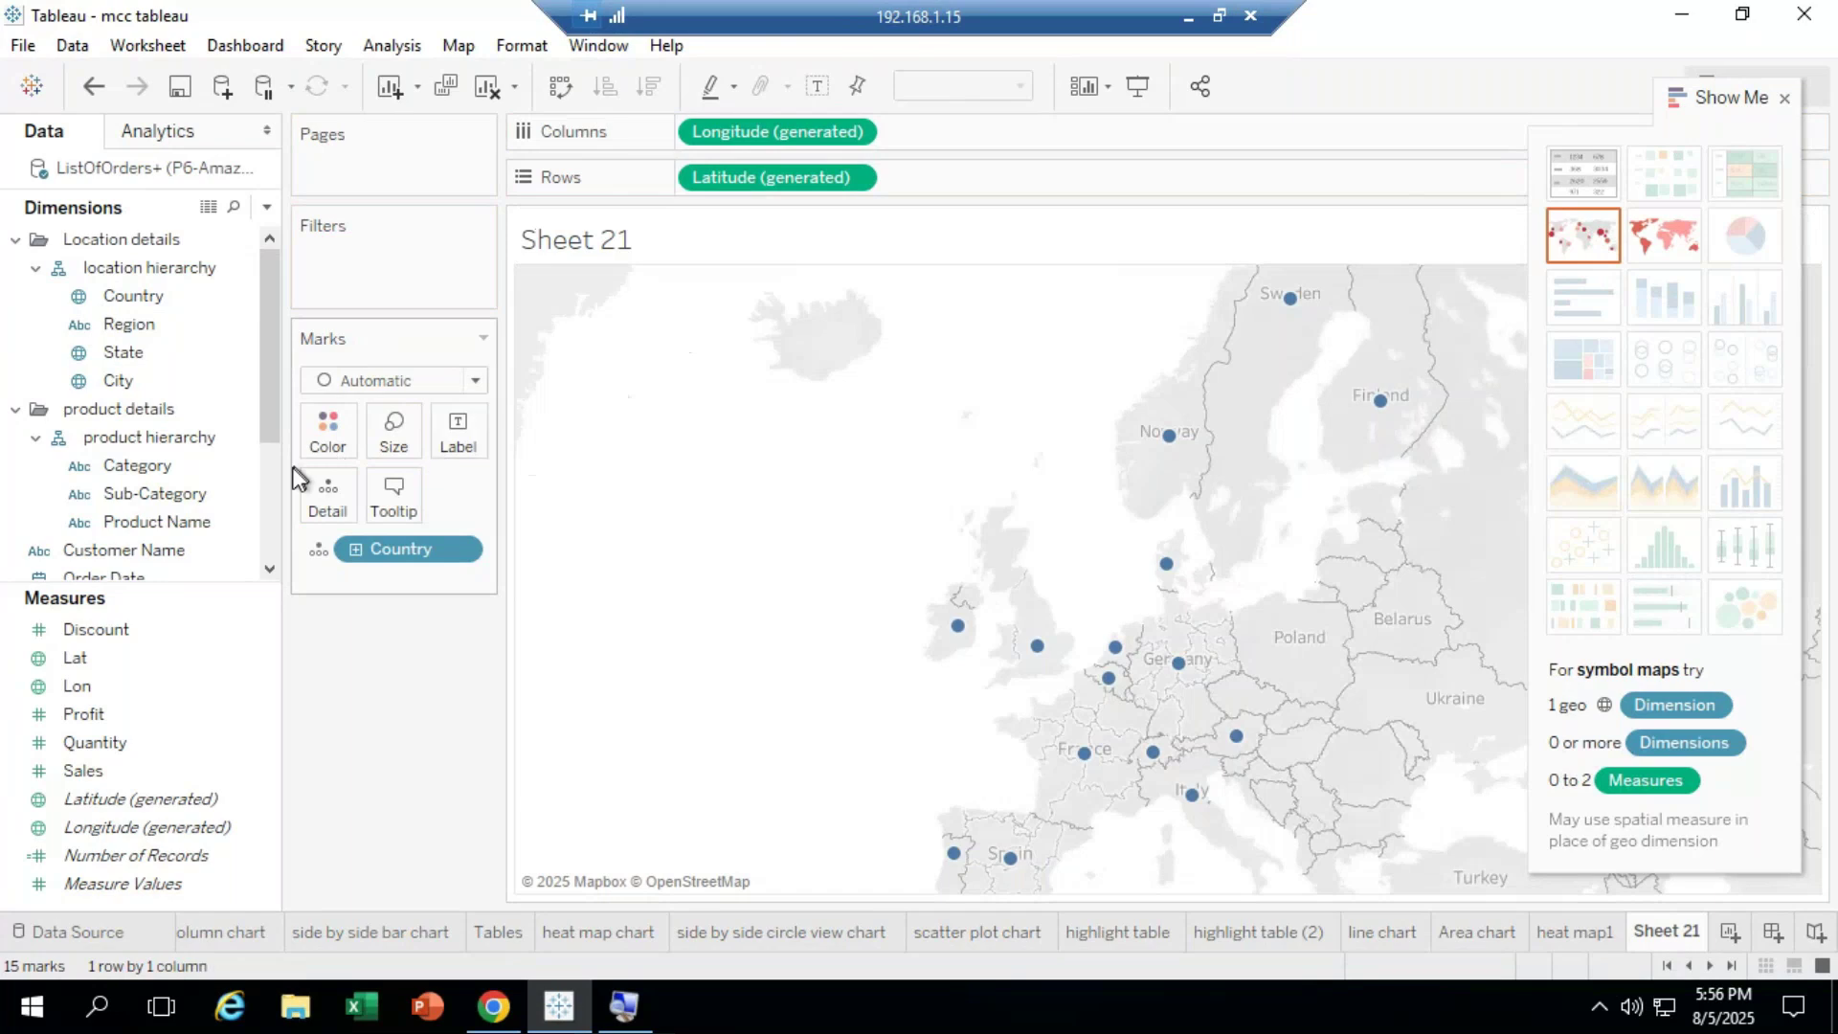
Step: Make the country circles on the symbol map slightly larger
click(395, 430)
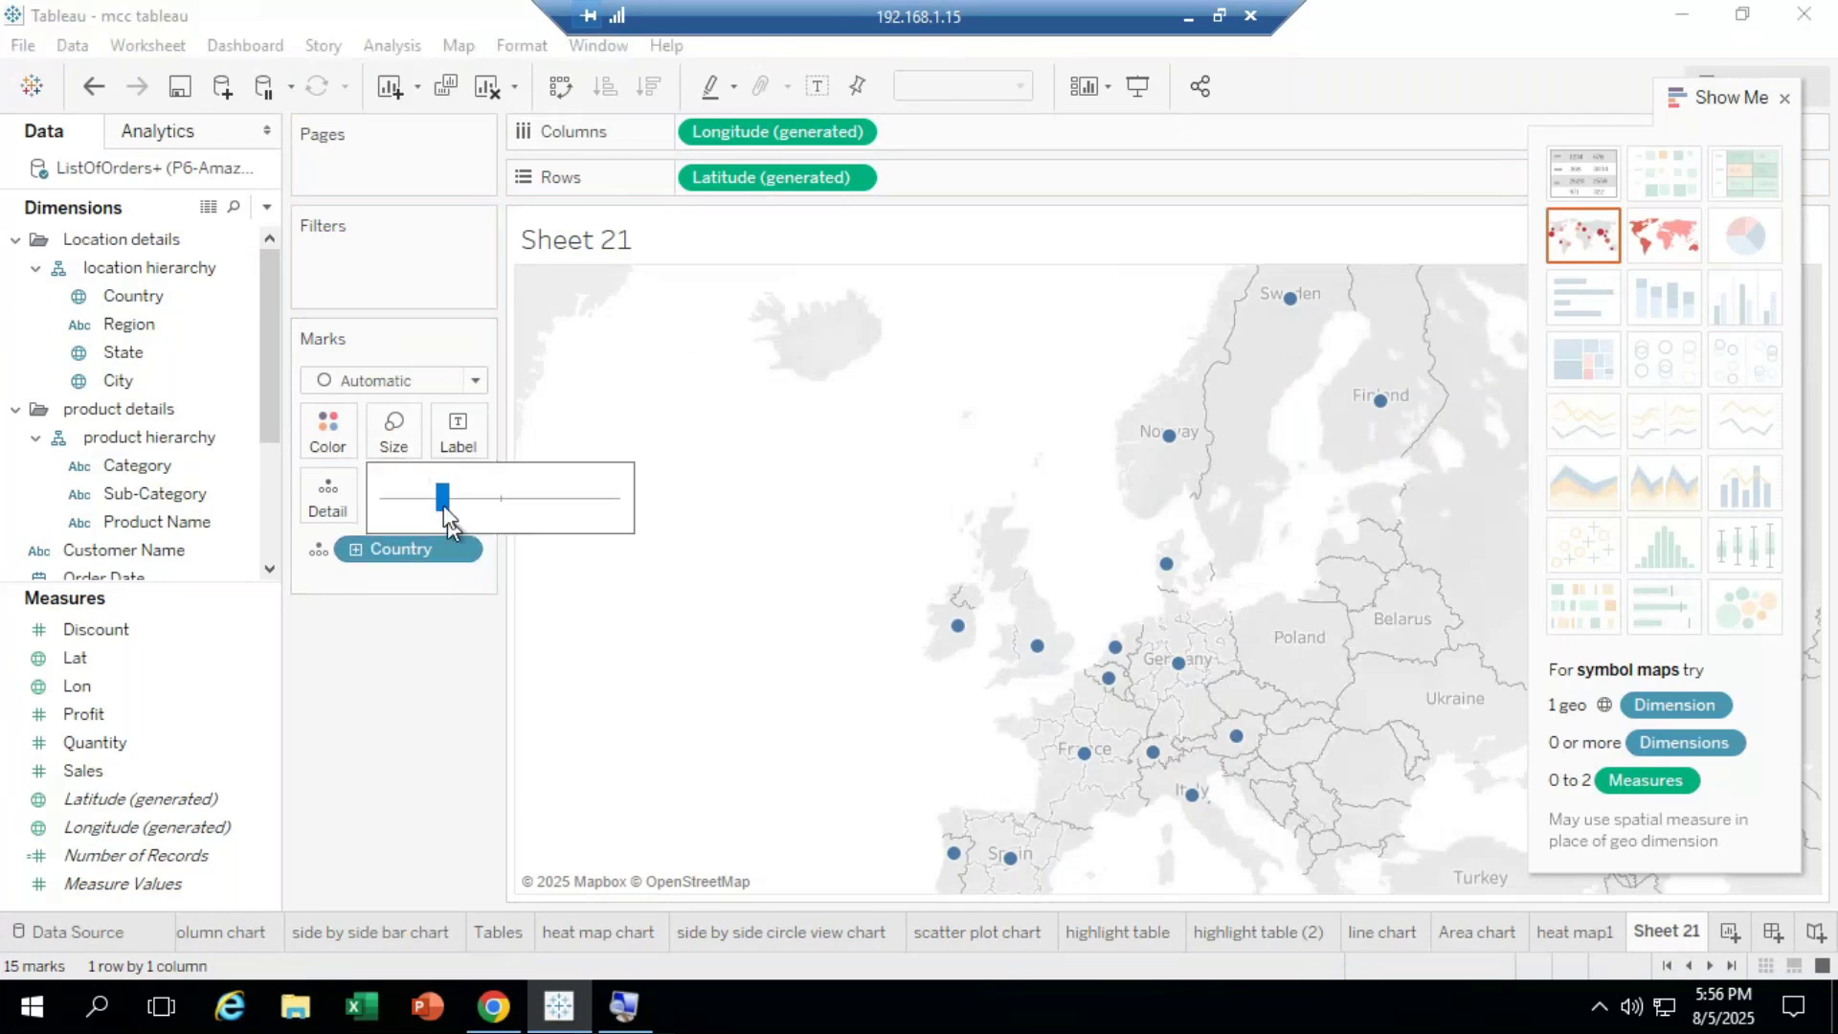
drag(444, 491, 465, 500)
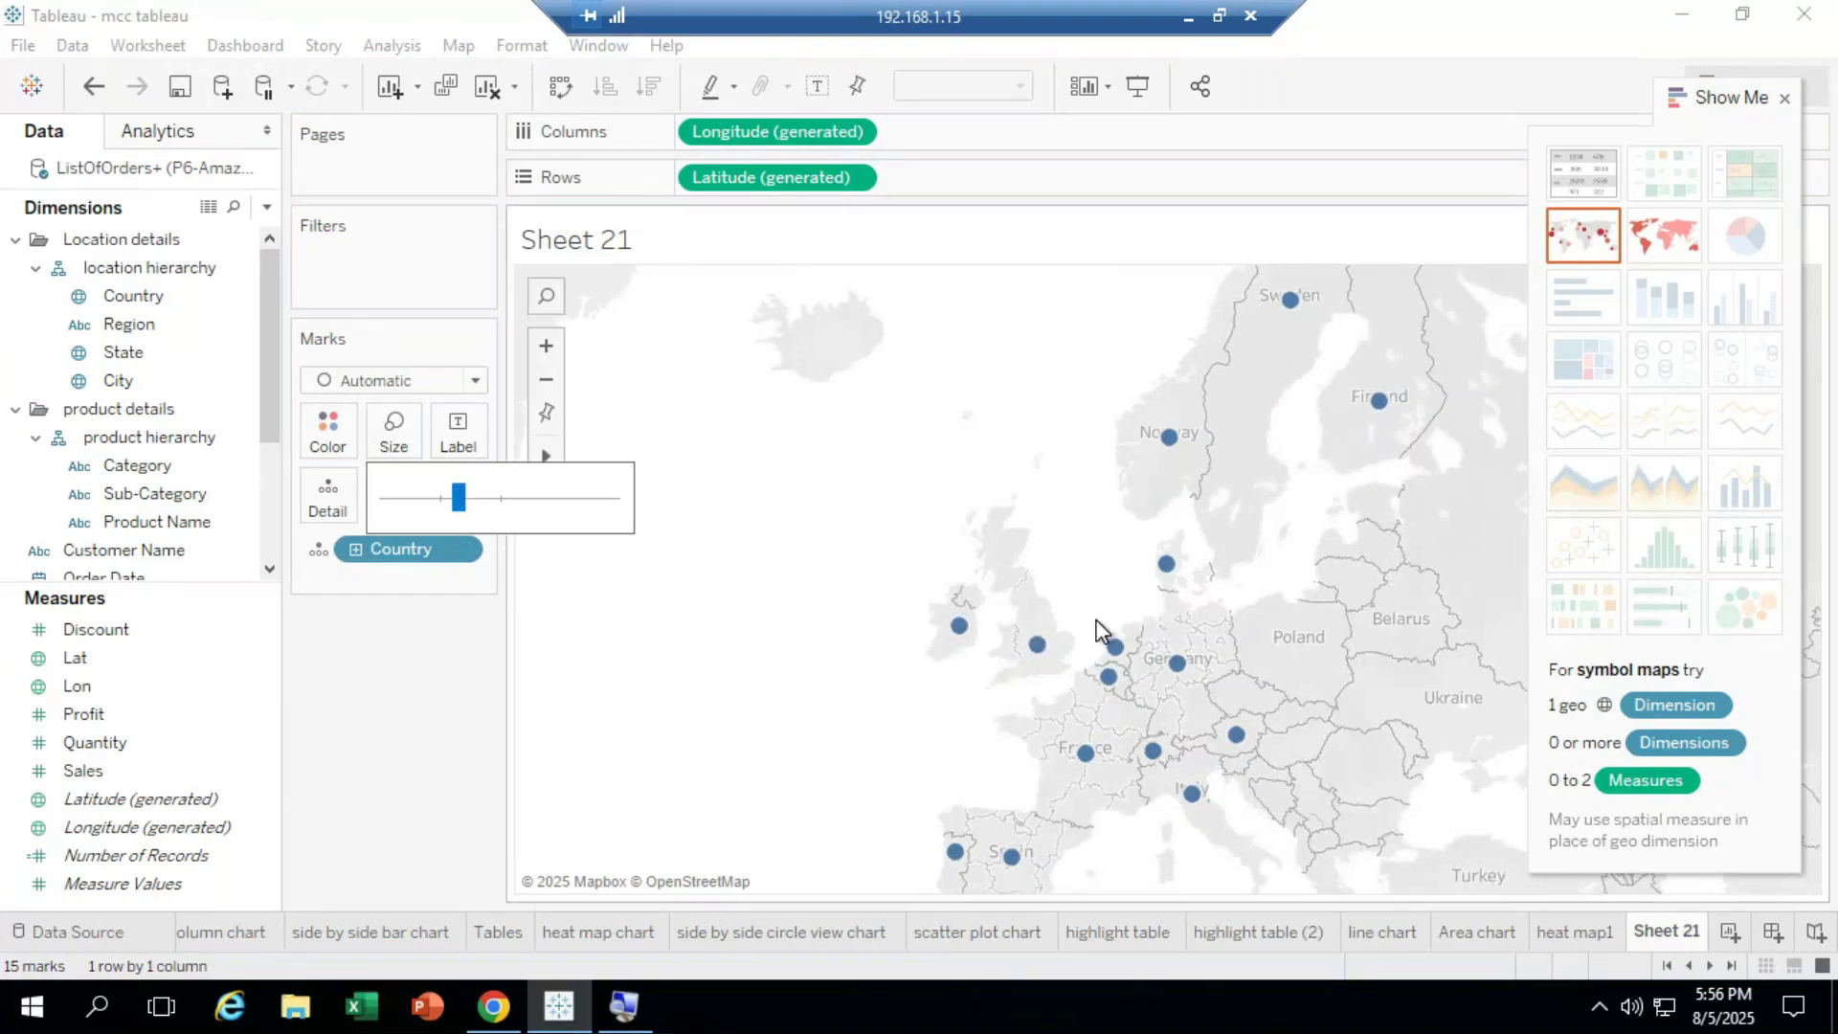
click(508, 650)
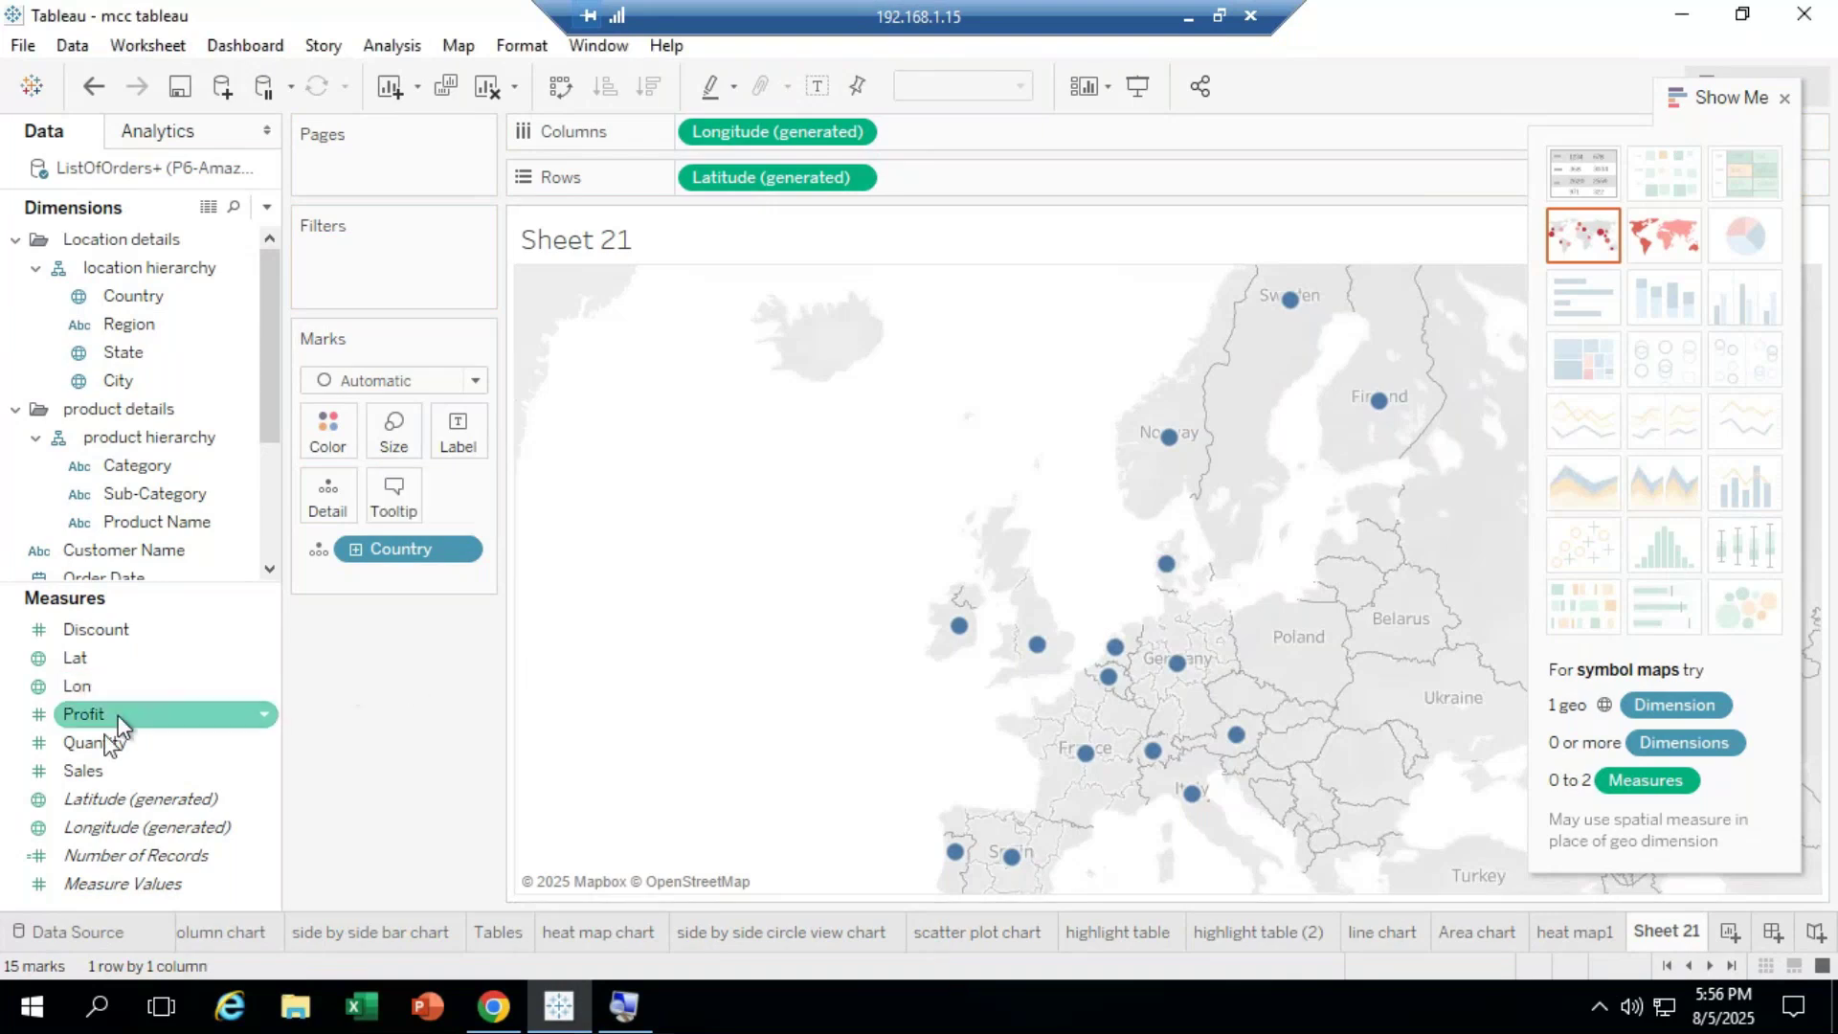
Step: Size the country circles on the map by Sales
drag(100, 770, 389, 440)
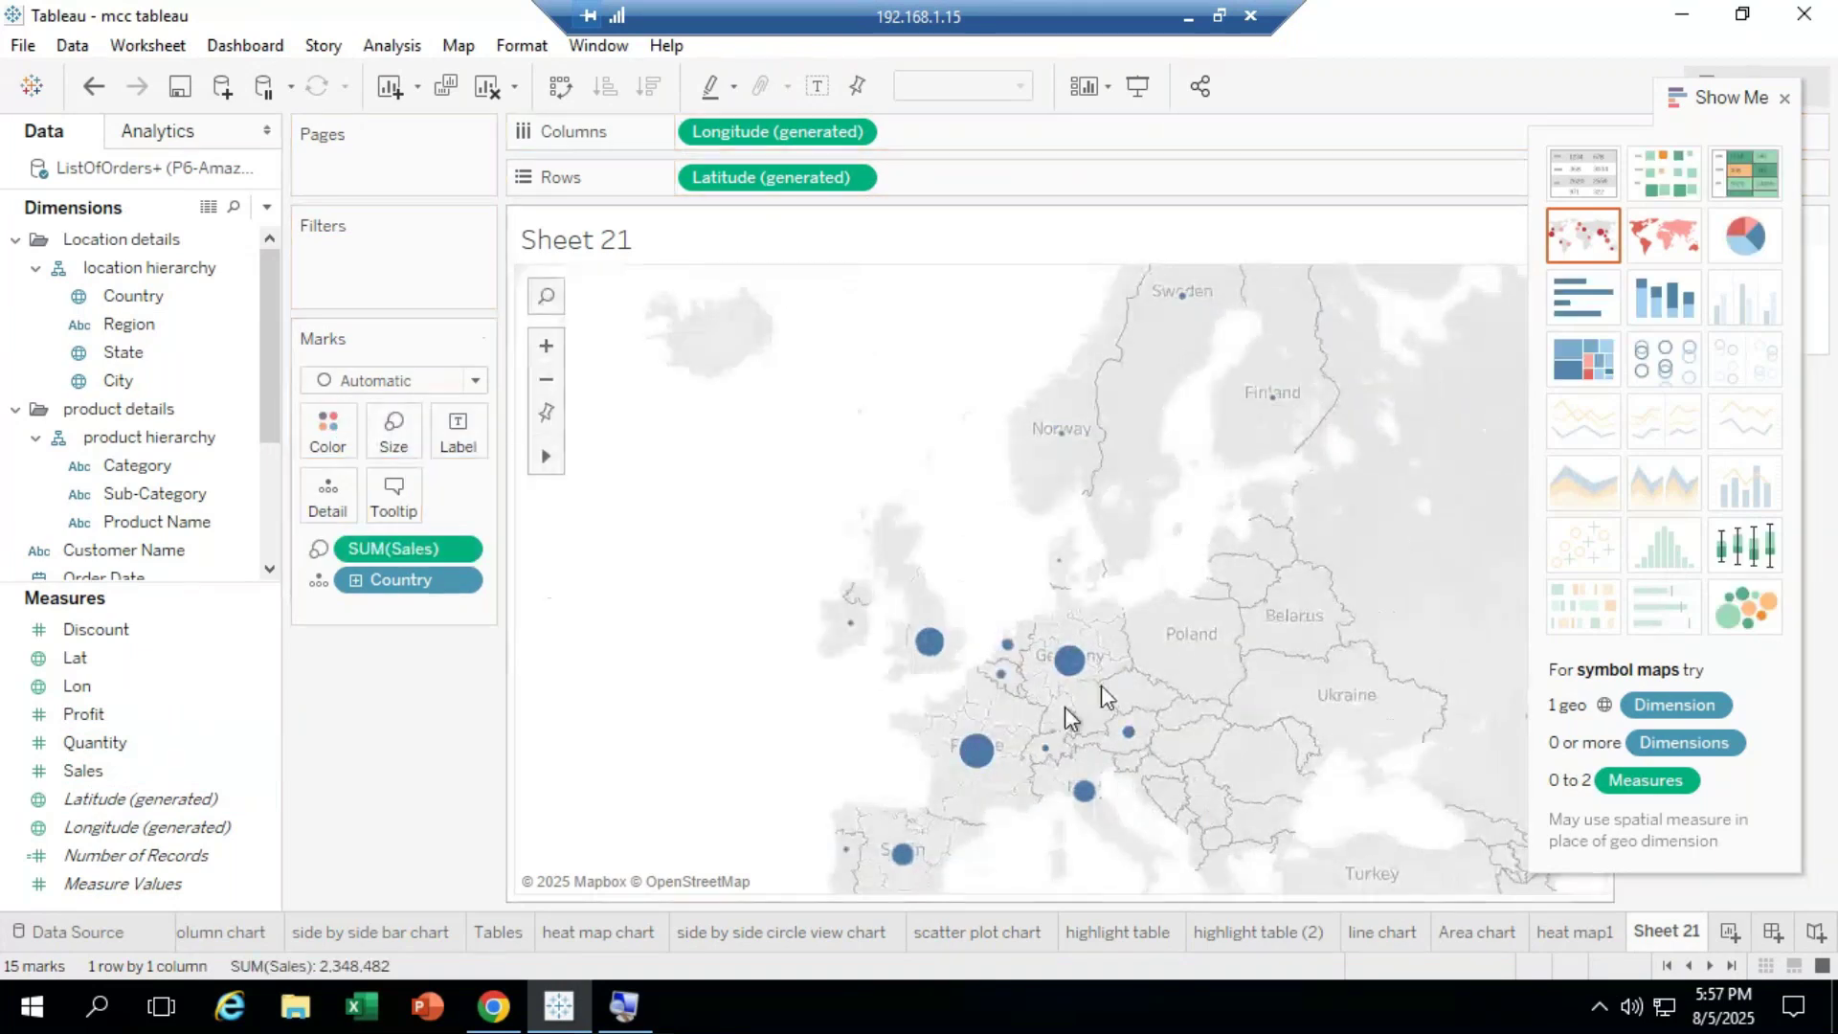
mouse_move(1058, 673)
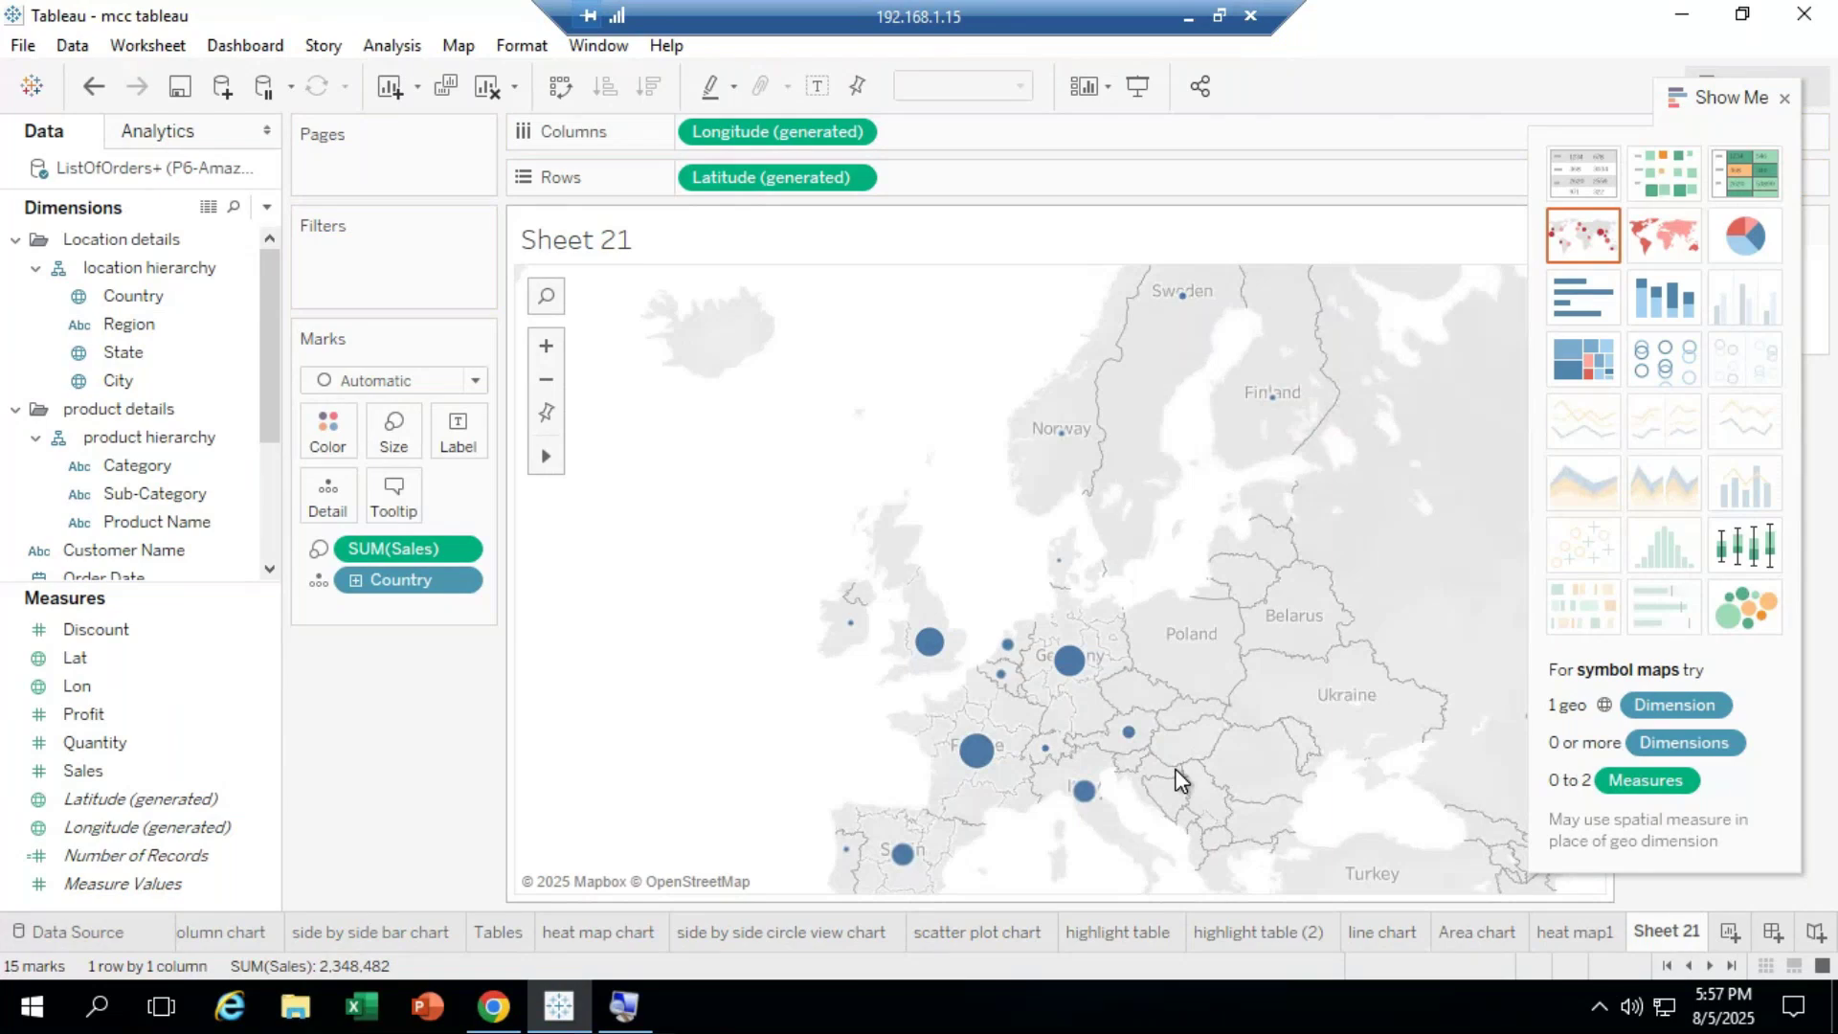
Step: Expand the location hierarchy on the marks from Country down to State and remove Region
click(356, 581)
click(356, 610)
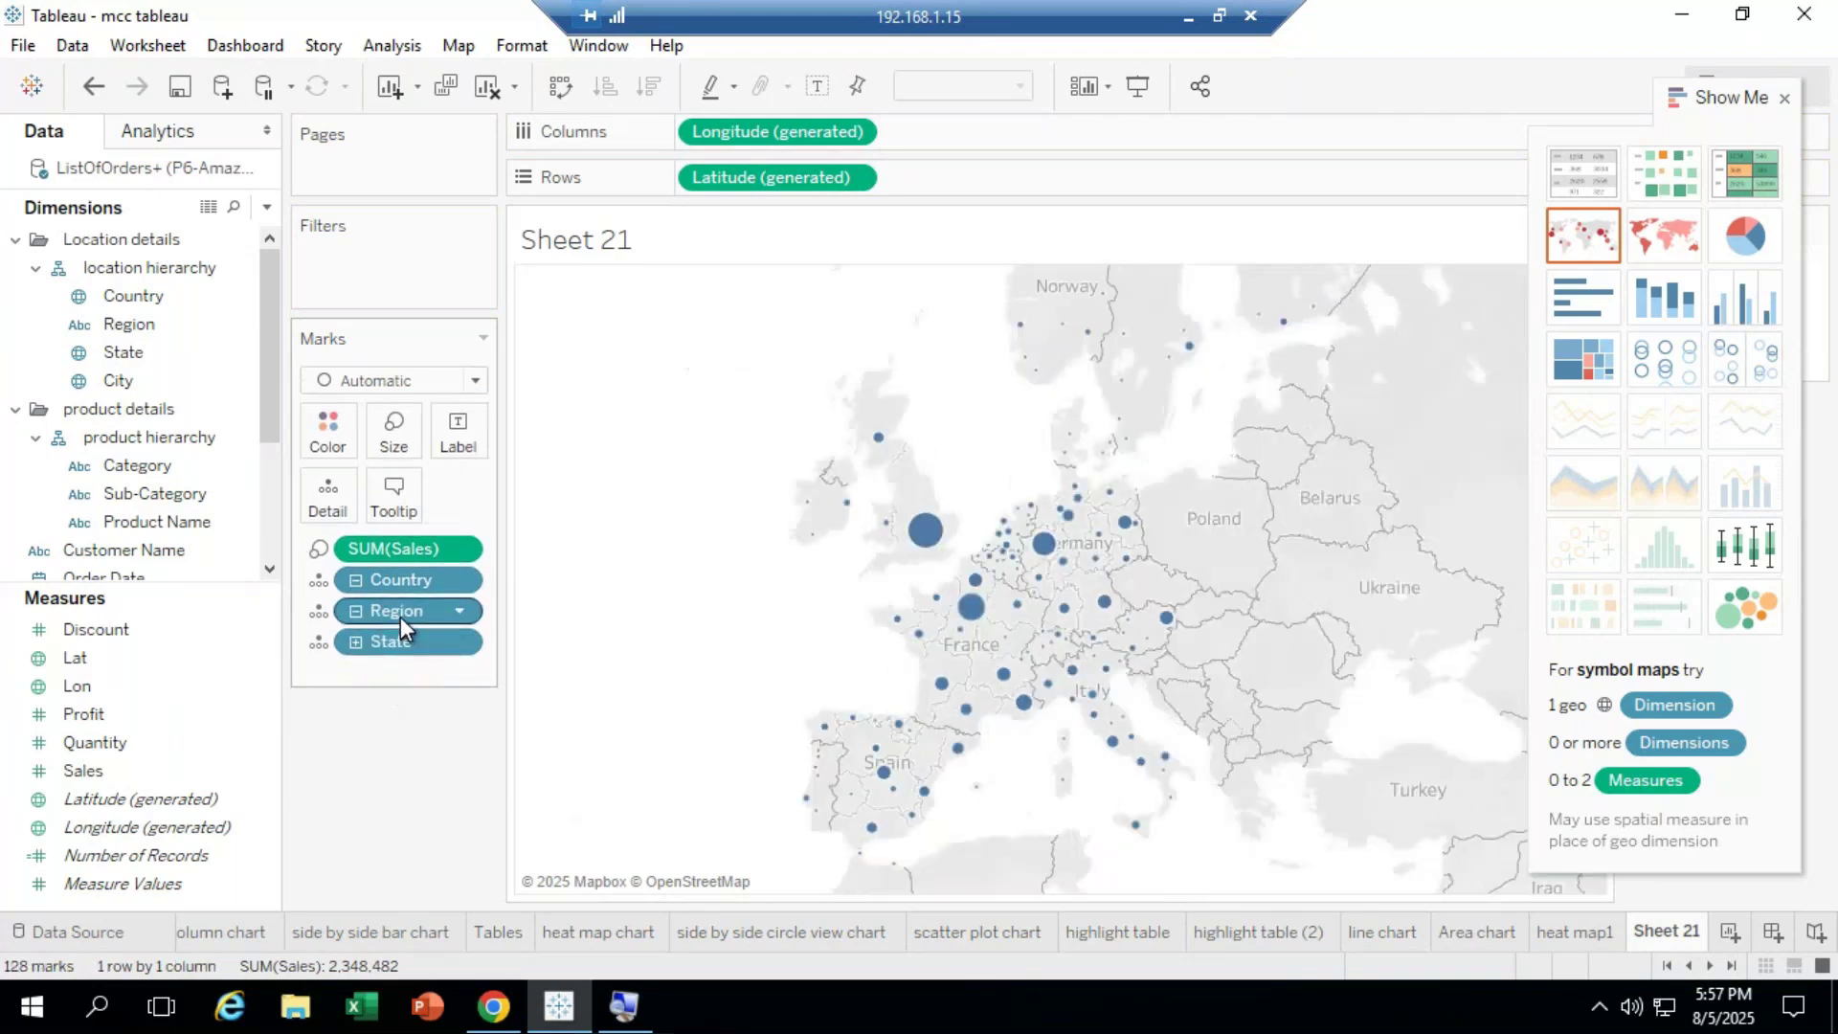
drag(401, 617, 517, 780)
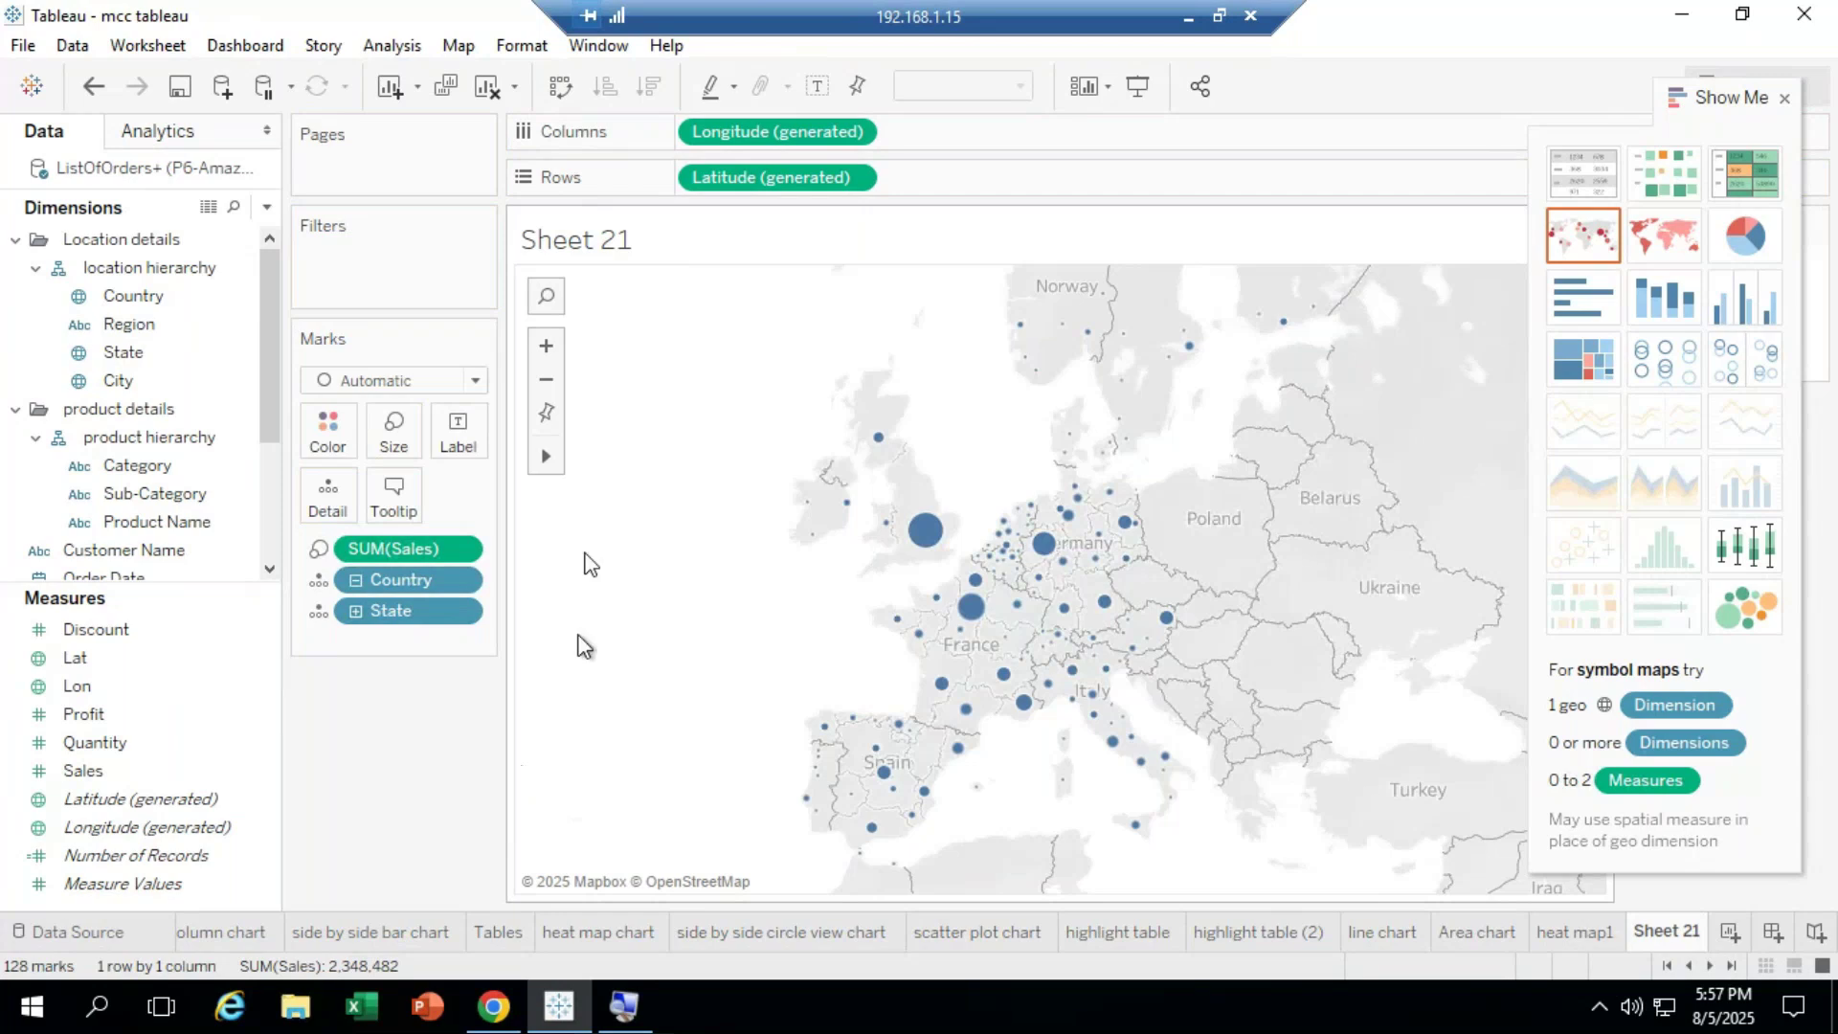
Step: Open the map search and explore Europe by zooming in and out and panning the map
click(546, 296)
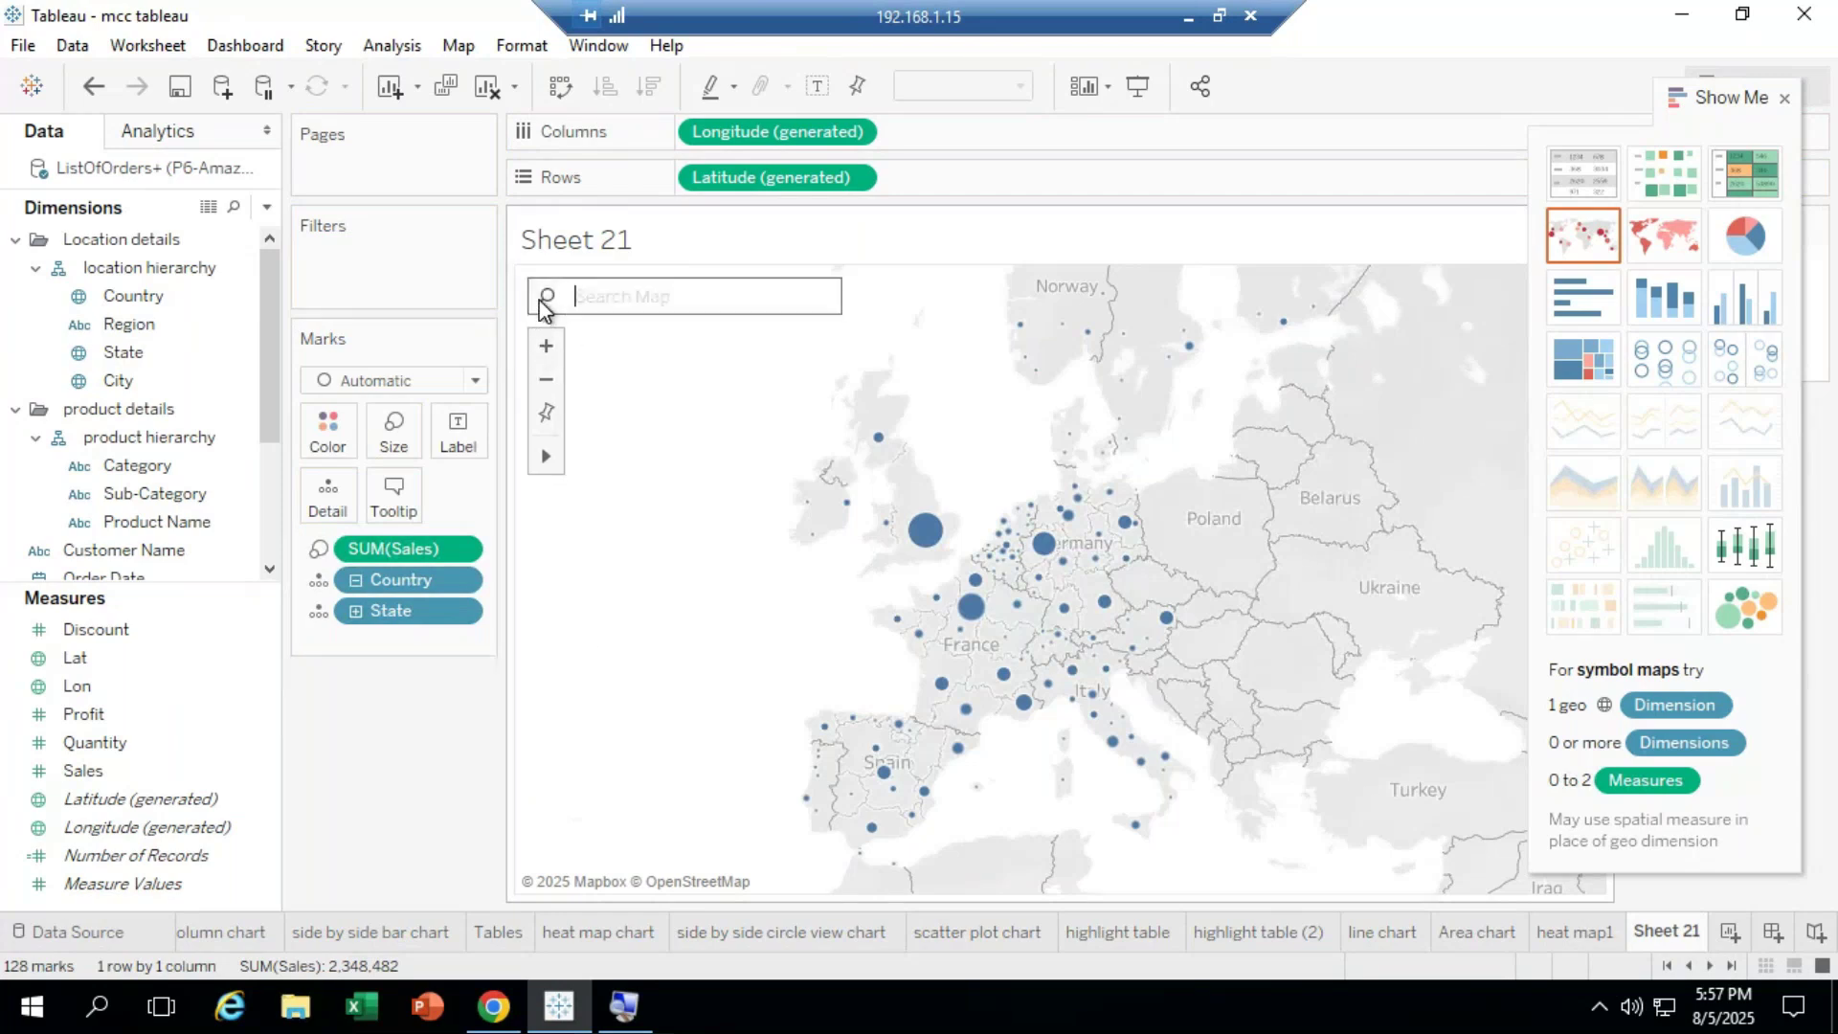
click(546, 354)
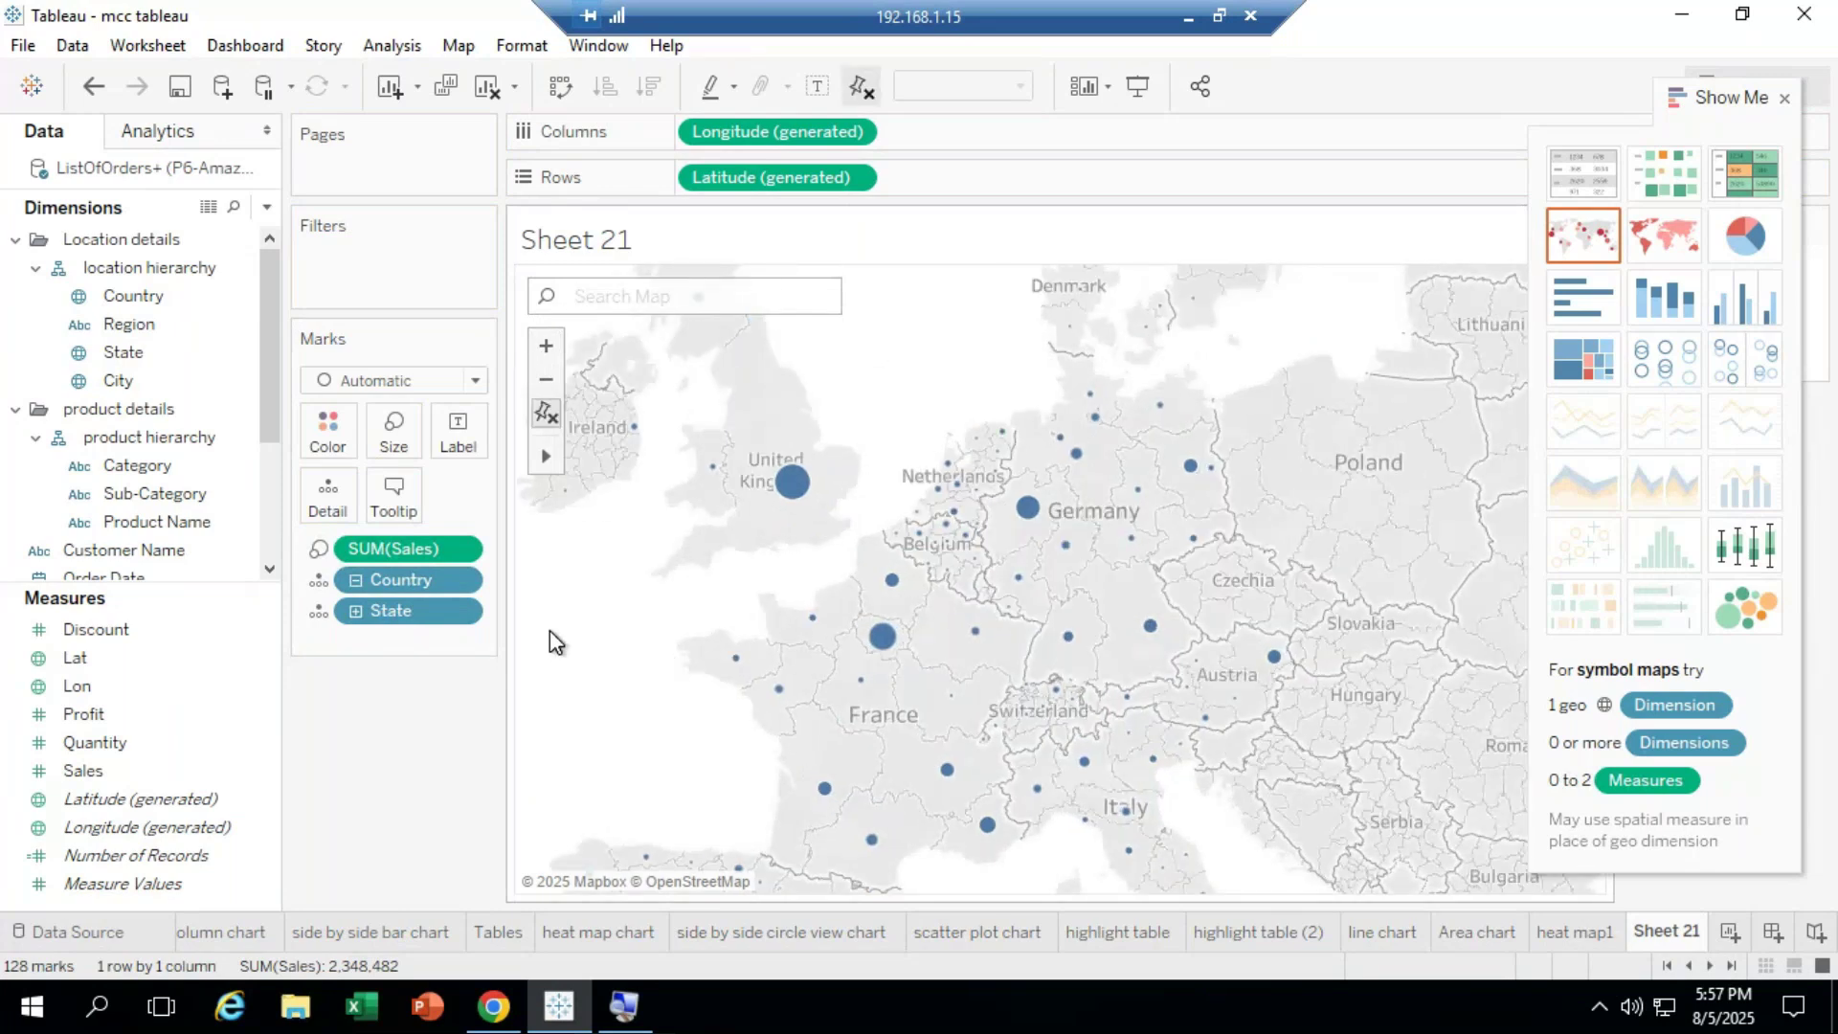
mouse_move(555, 462)
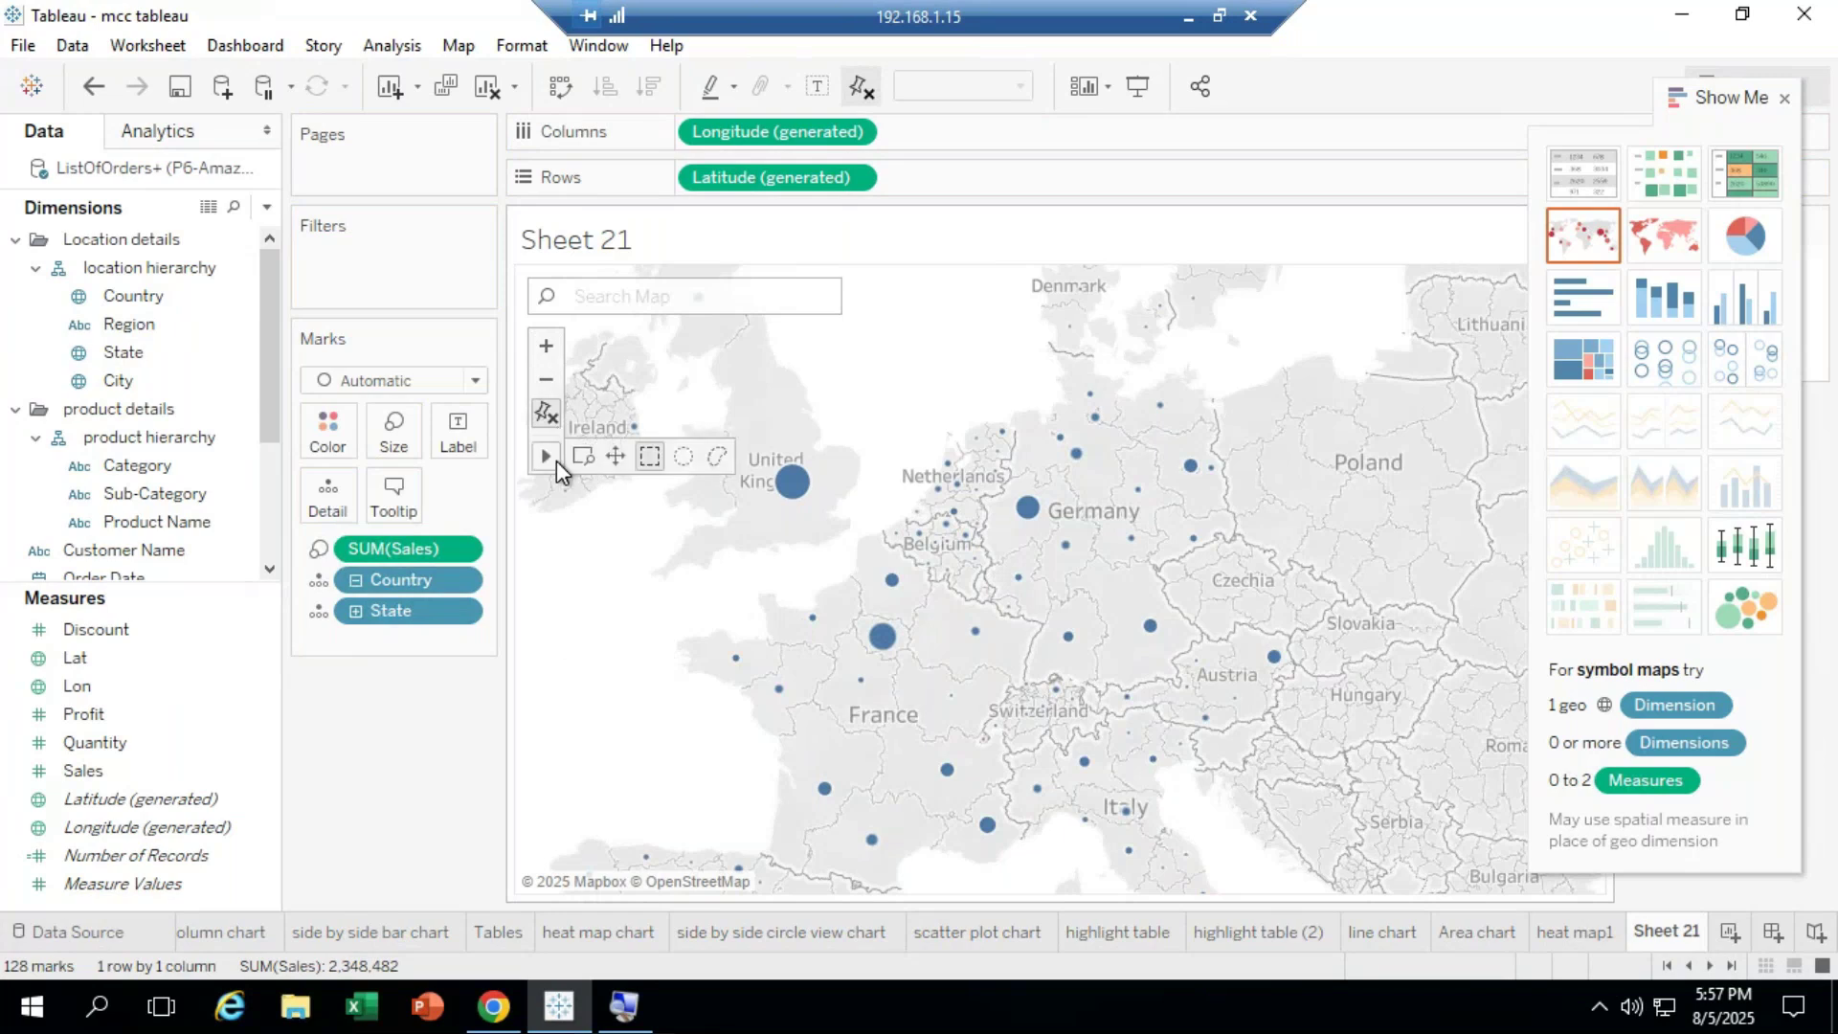
click(616, 464)
drag(1101, 553, 526, 572)
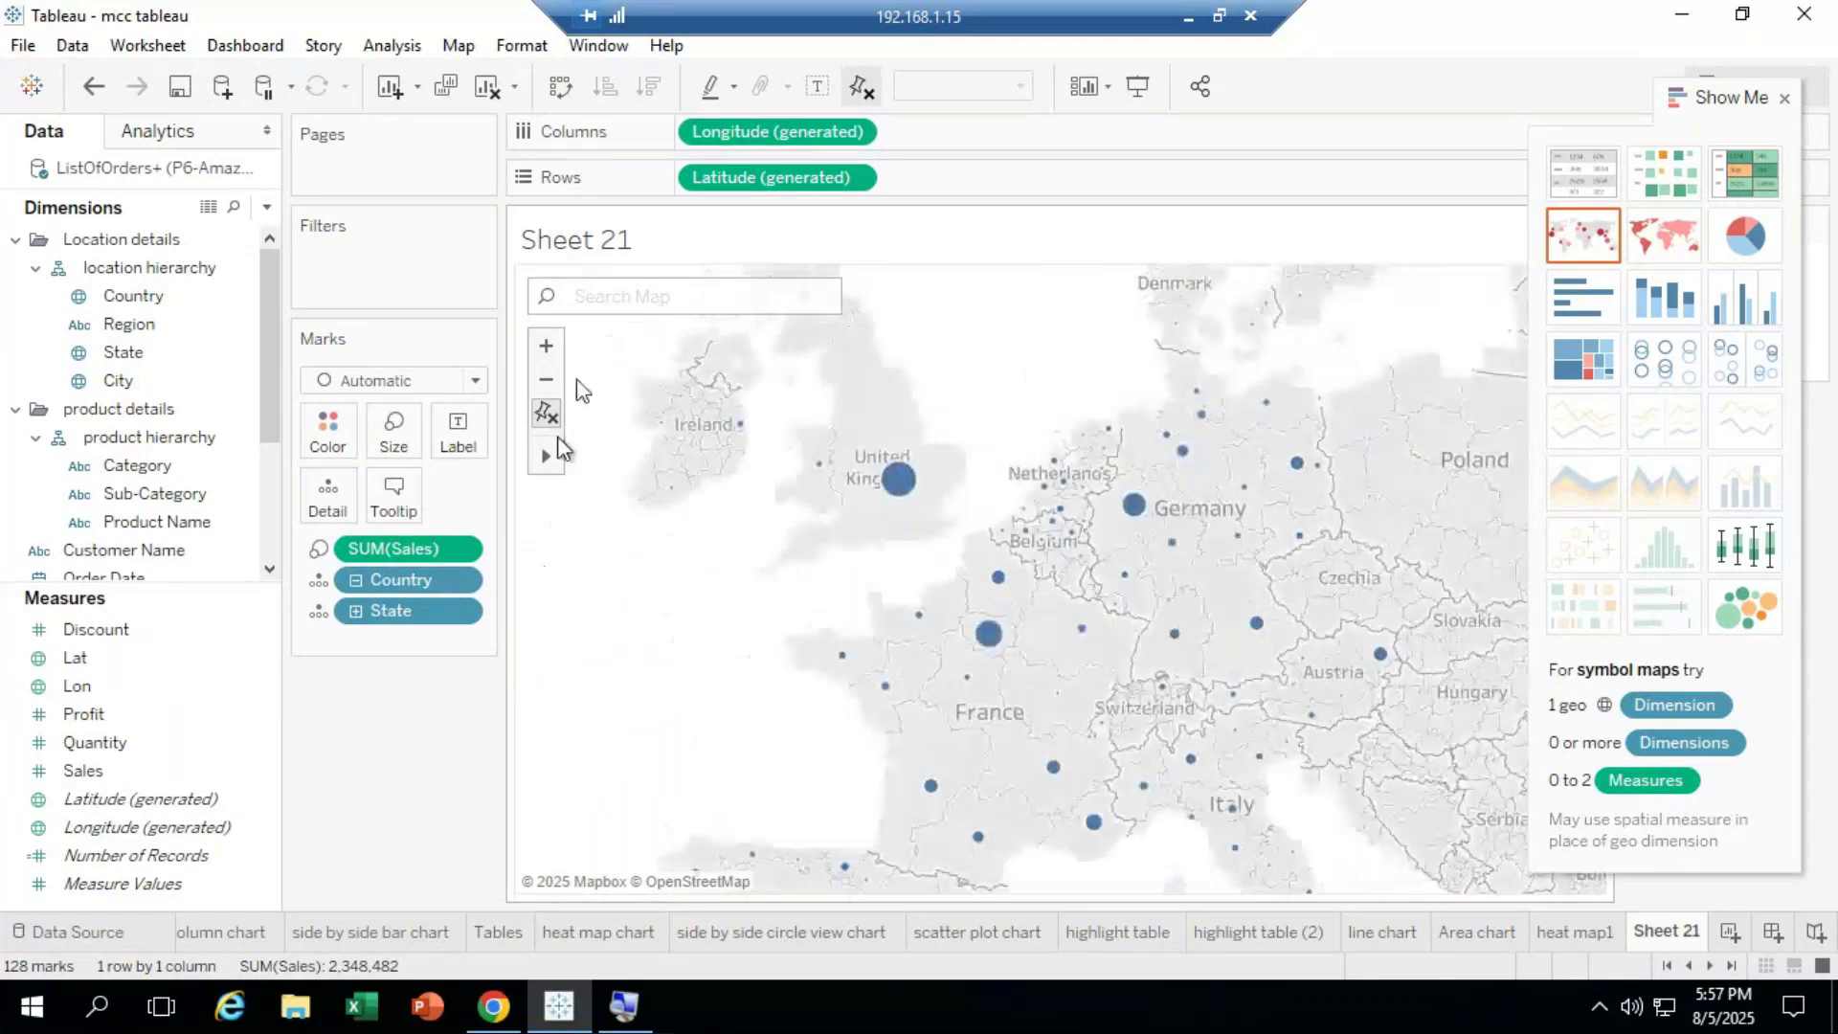
click(547, 379)
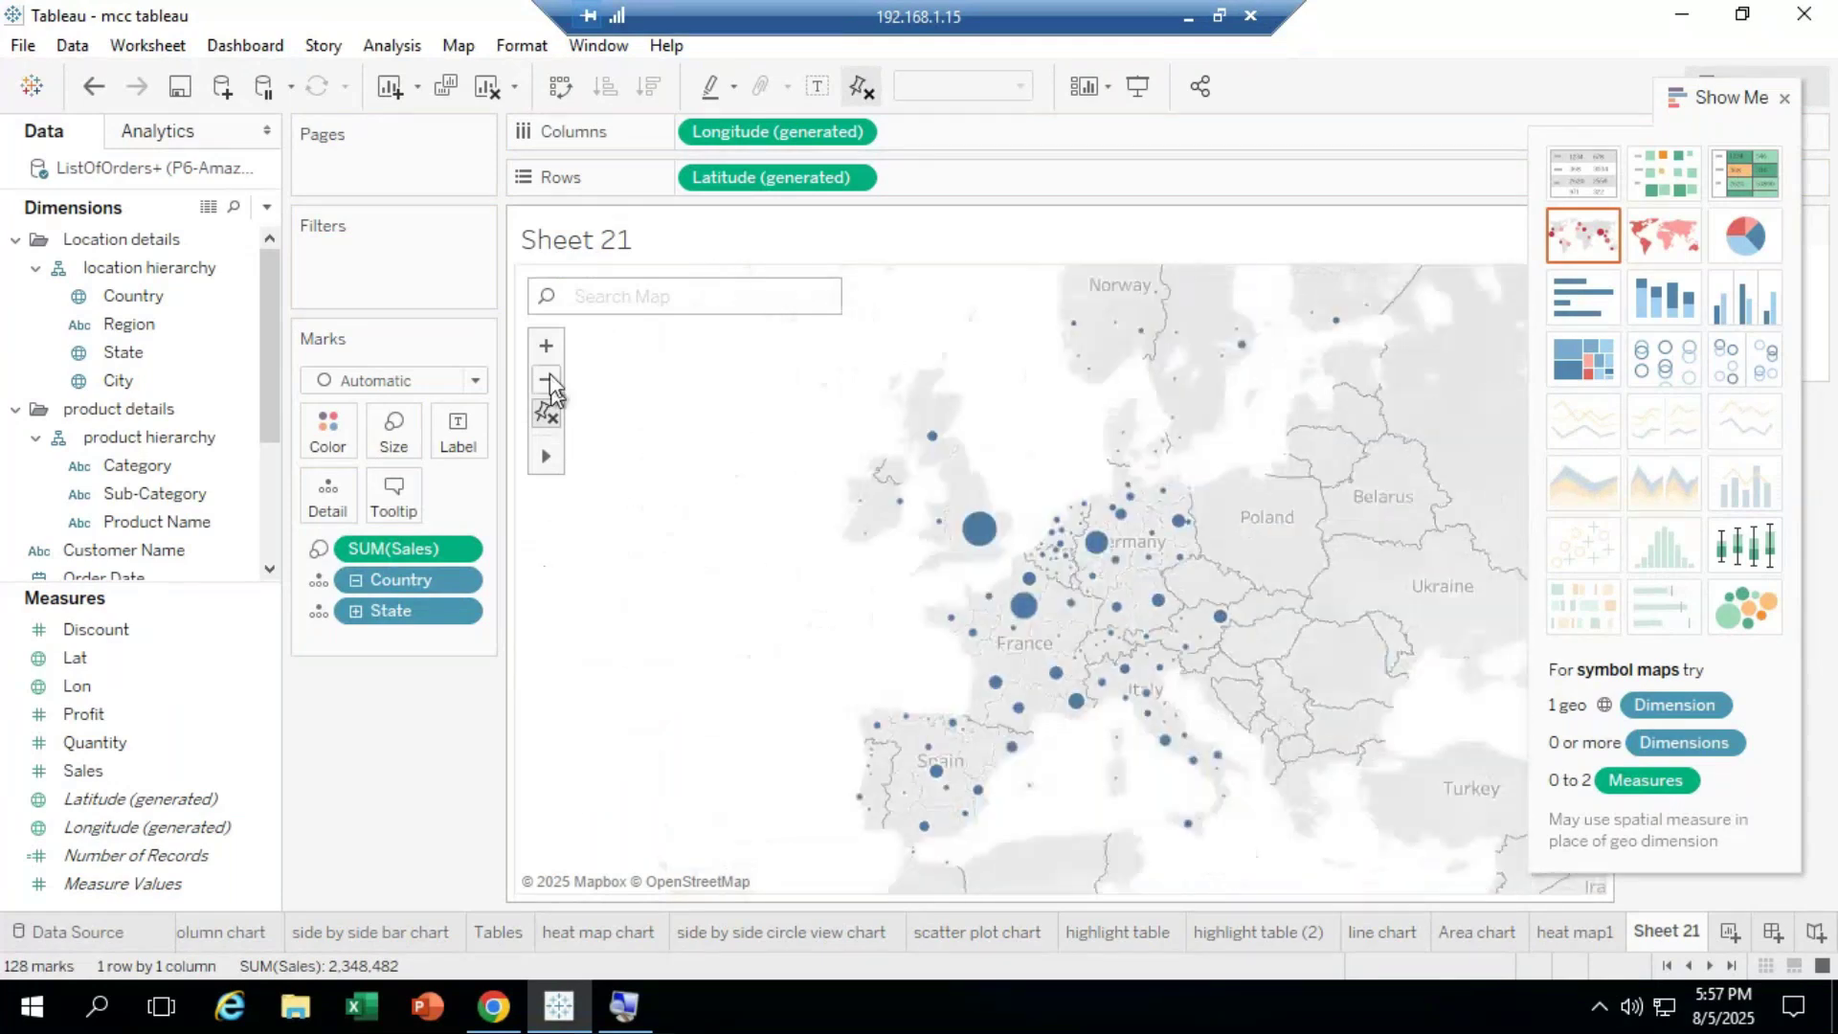
click(546, 354)
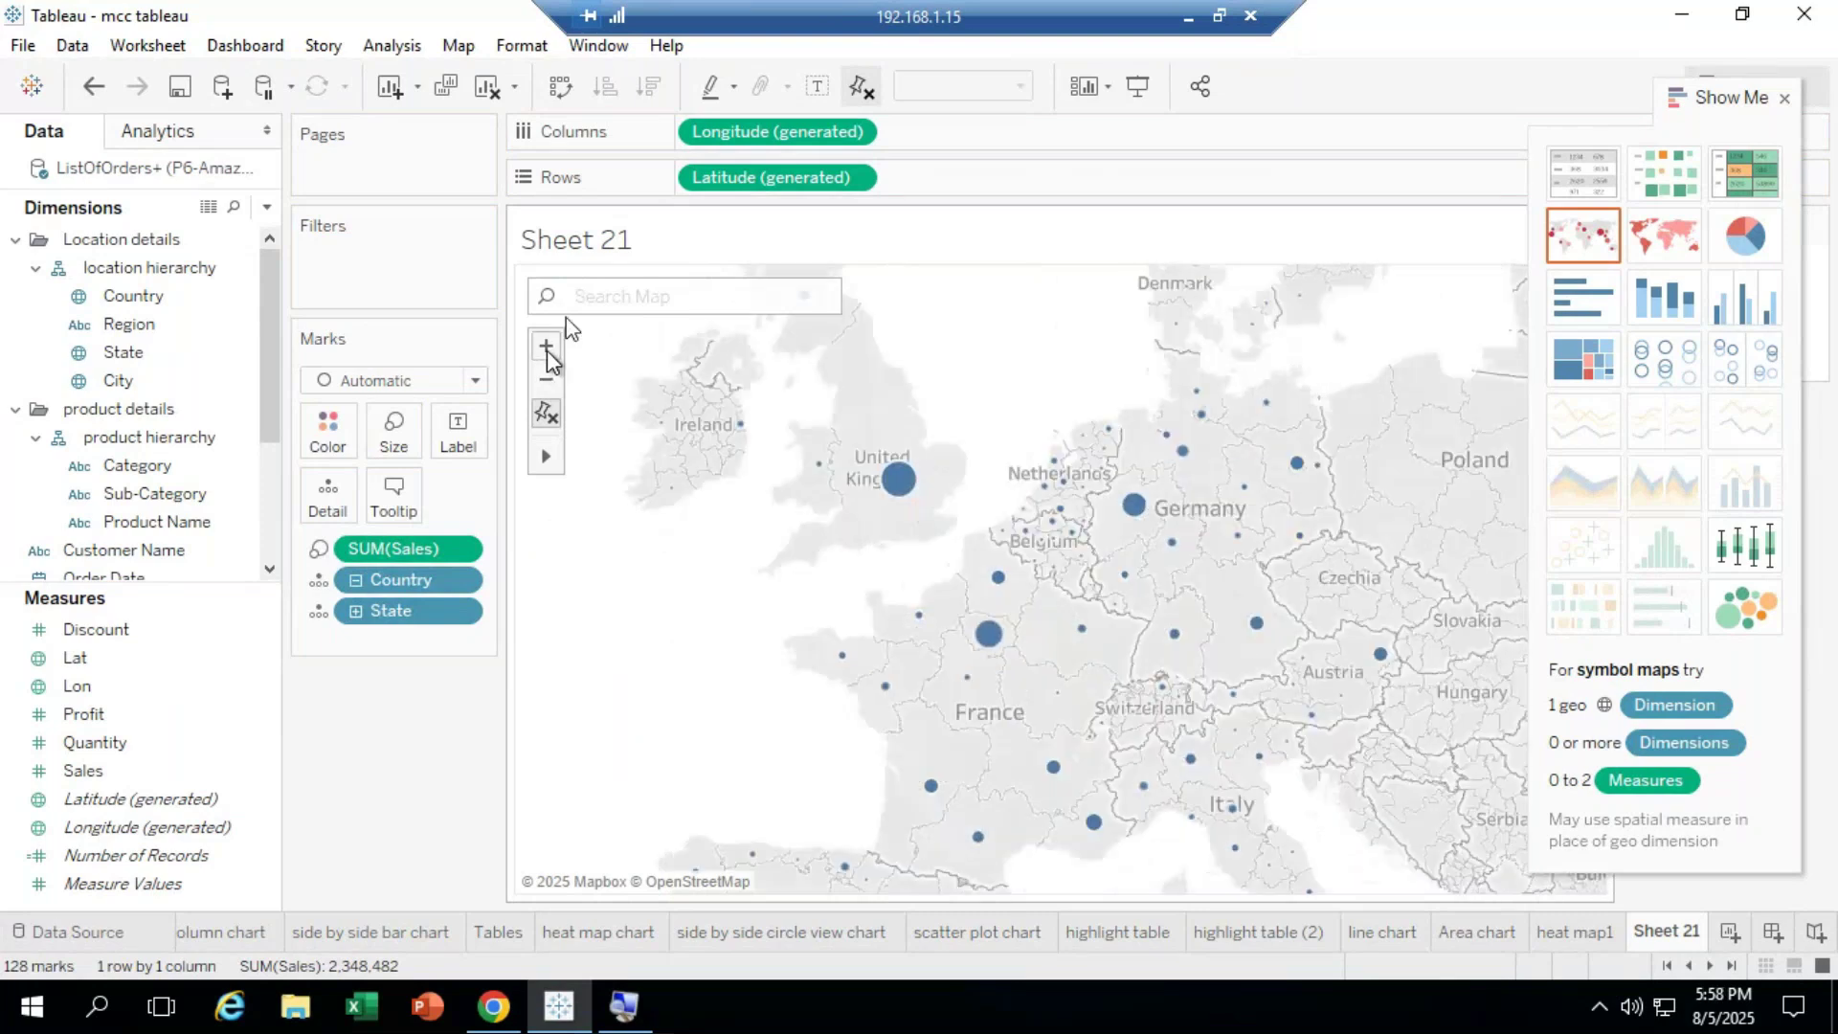
Step: Zoom in around the Netherlands and North Rhine-Westphalia with the zoom area tool, zoom back out and pan down to Spain and Italy
mouse_move(560, 460)
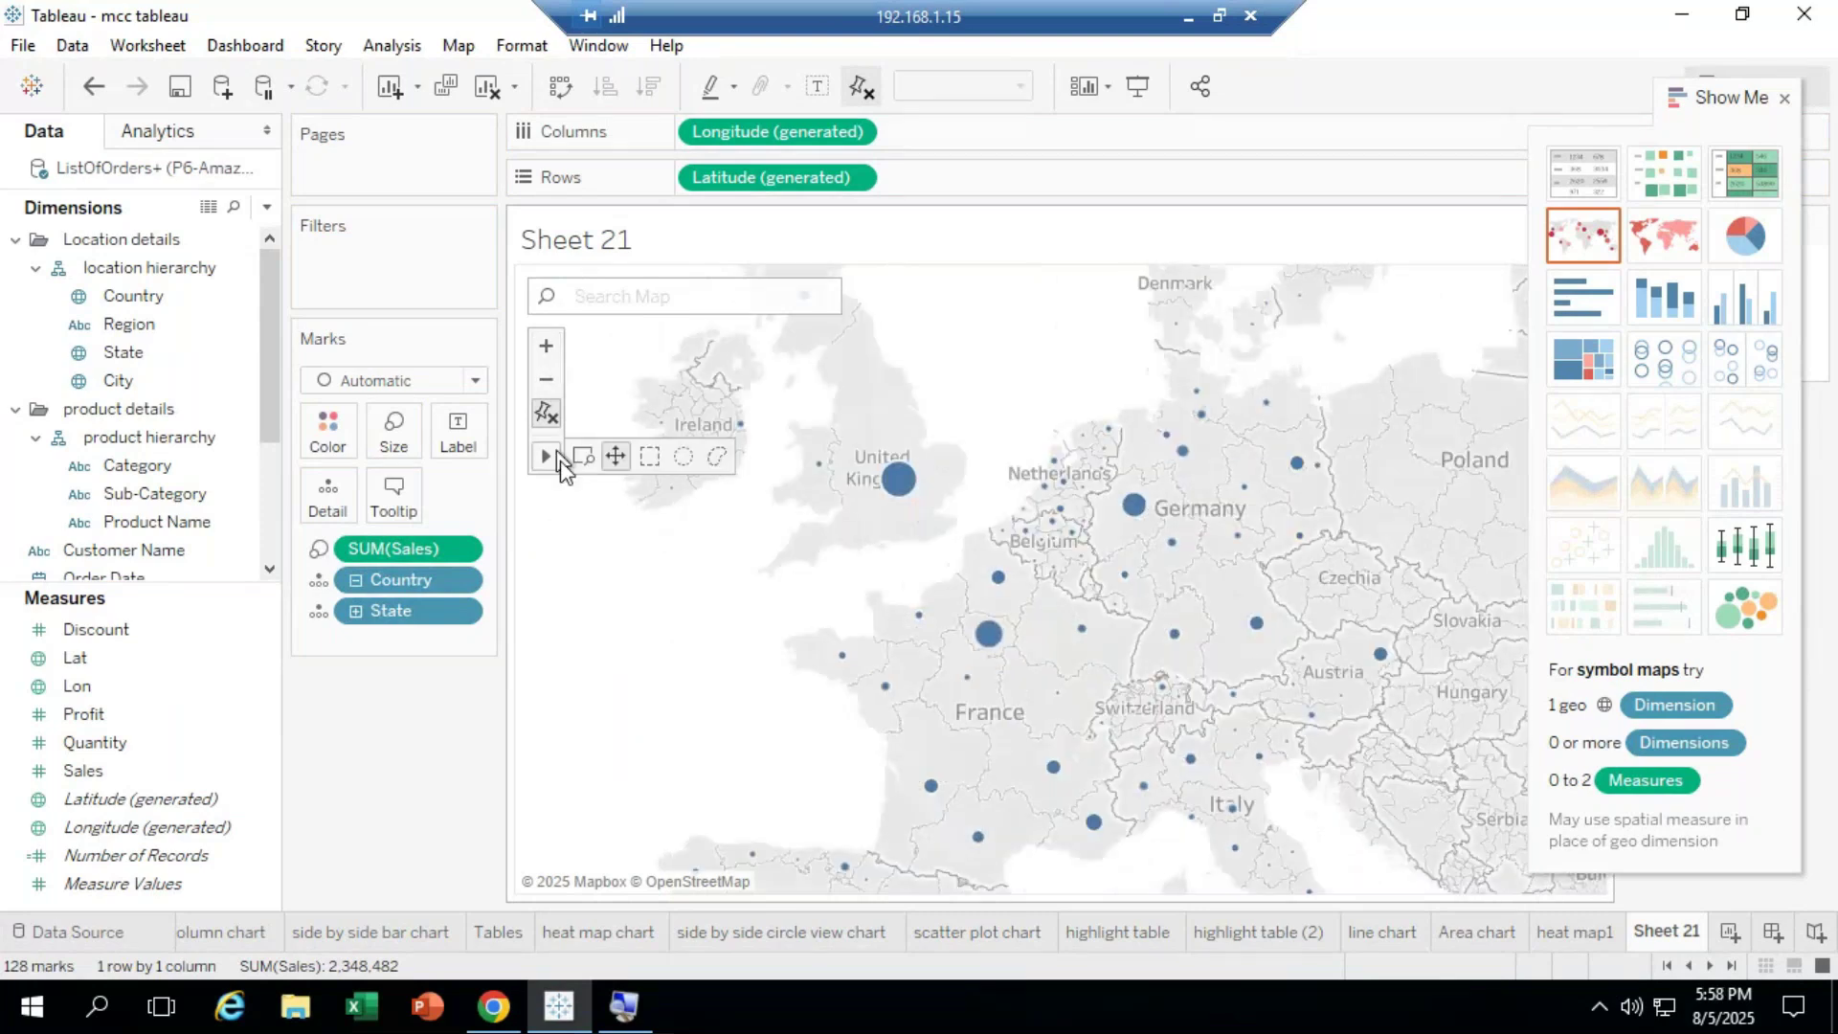
mouse_move(1047, 485)
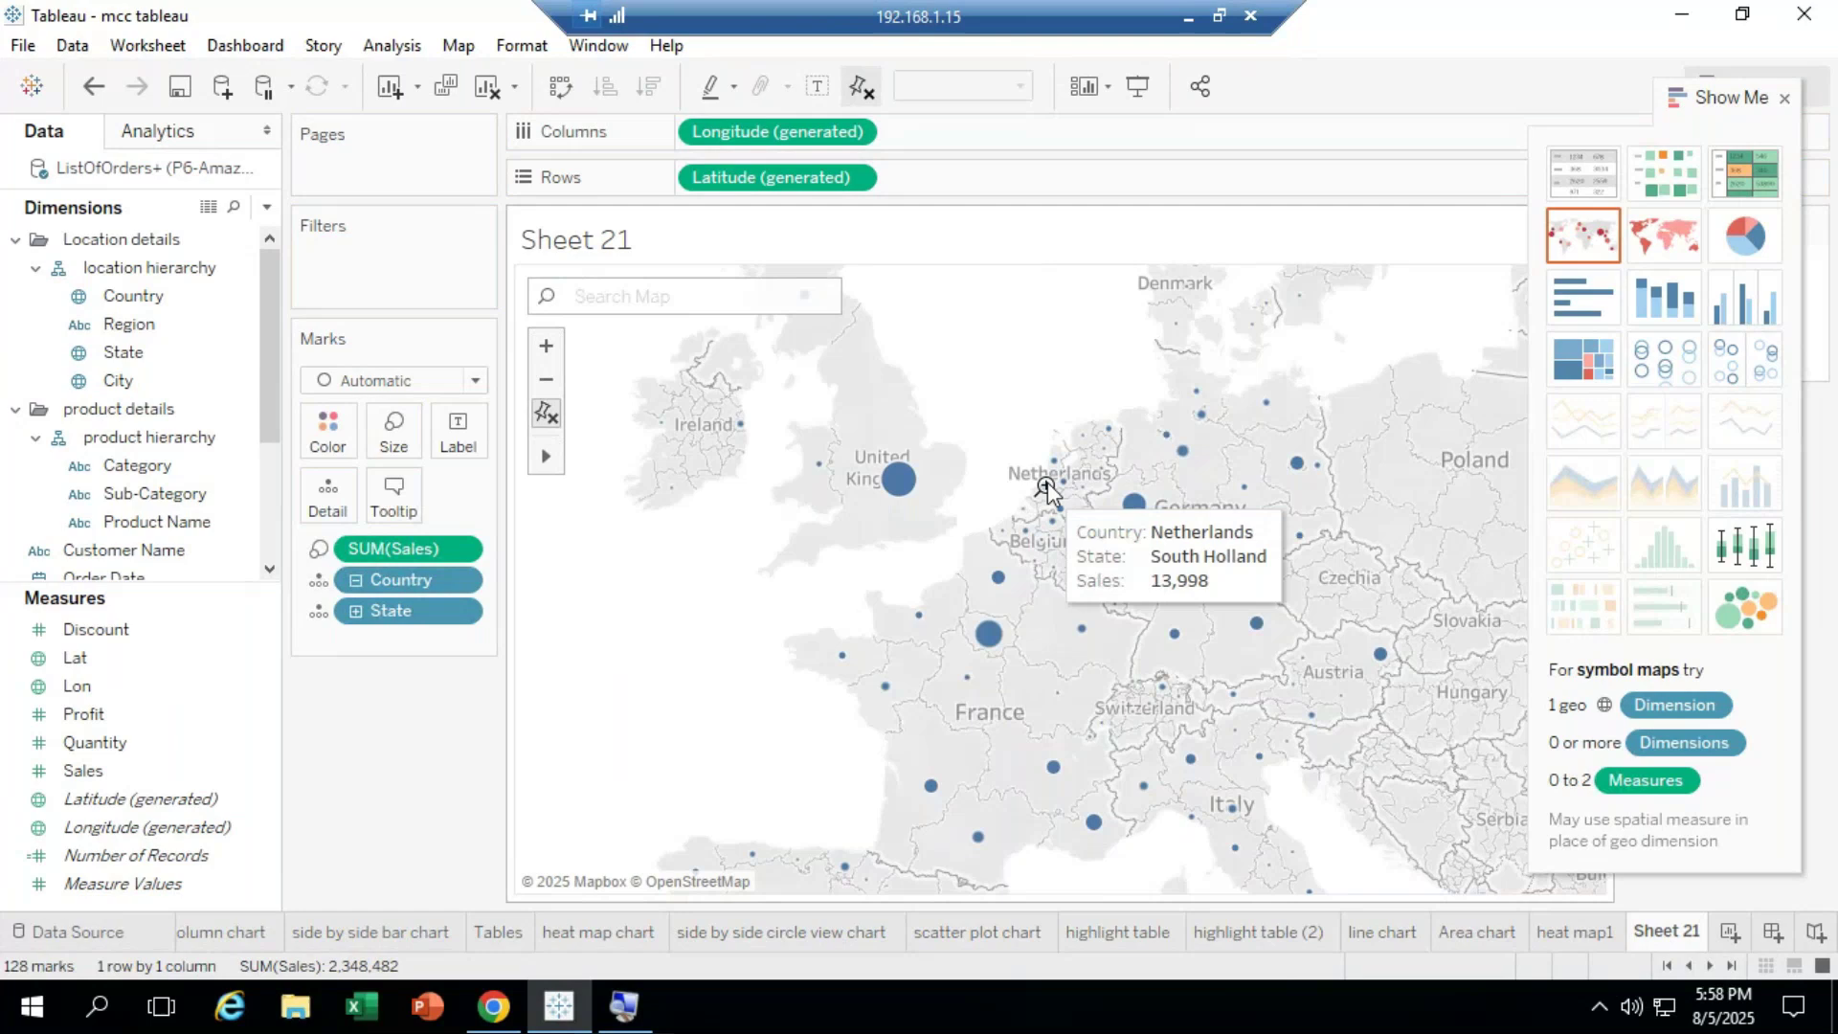
scroll(1047, 481, up, 3)
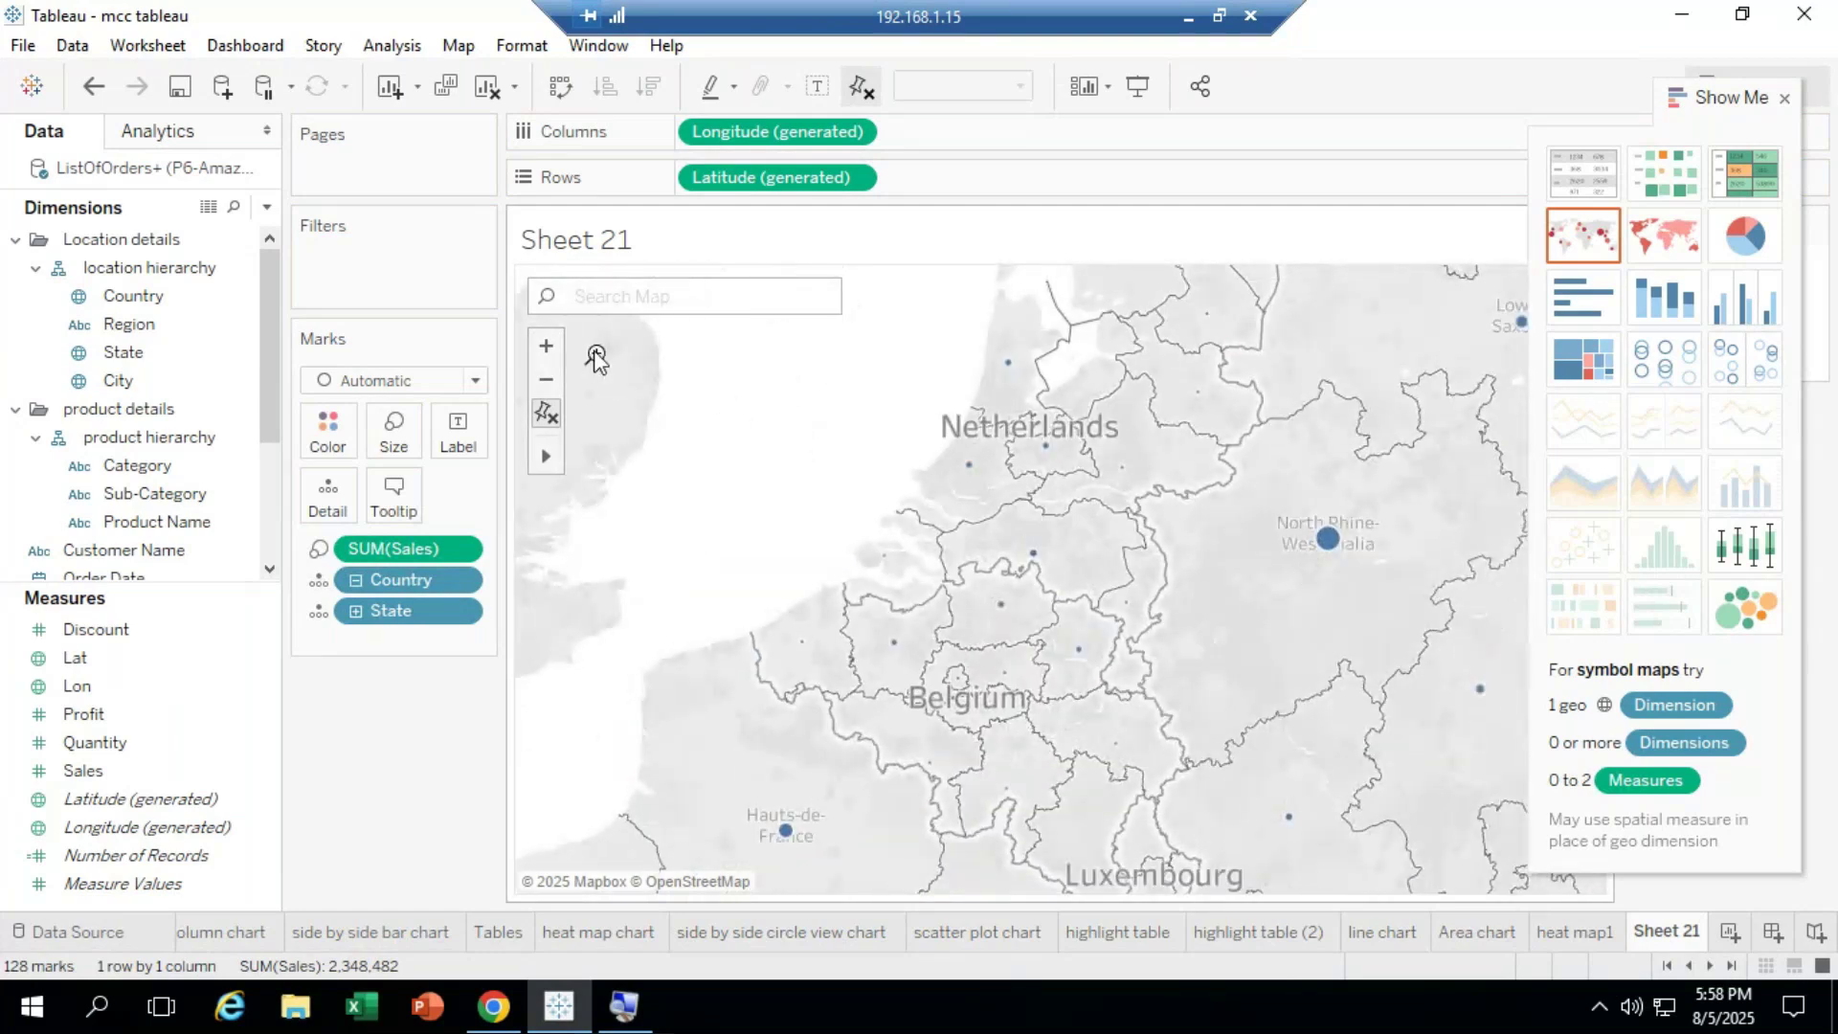
click(1262, 603)
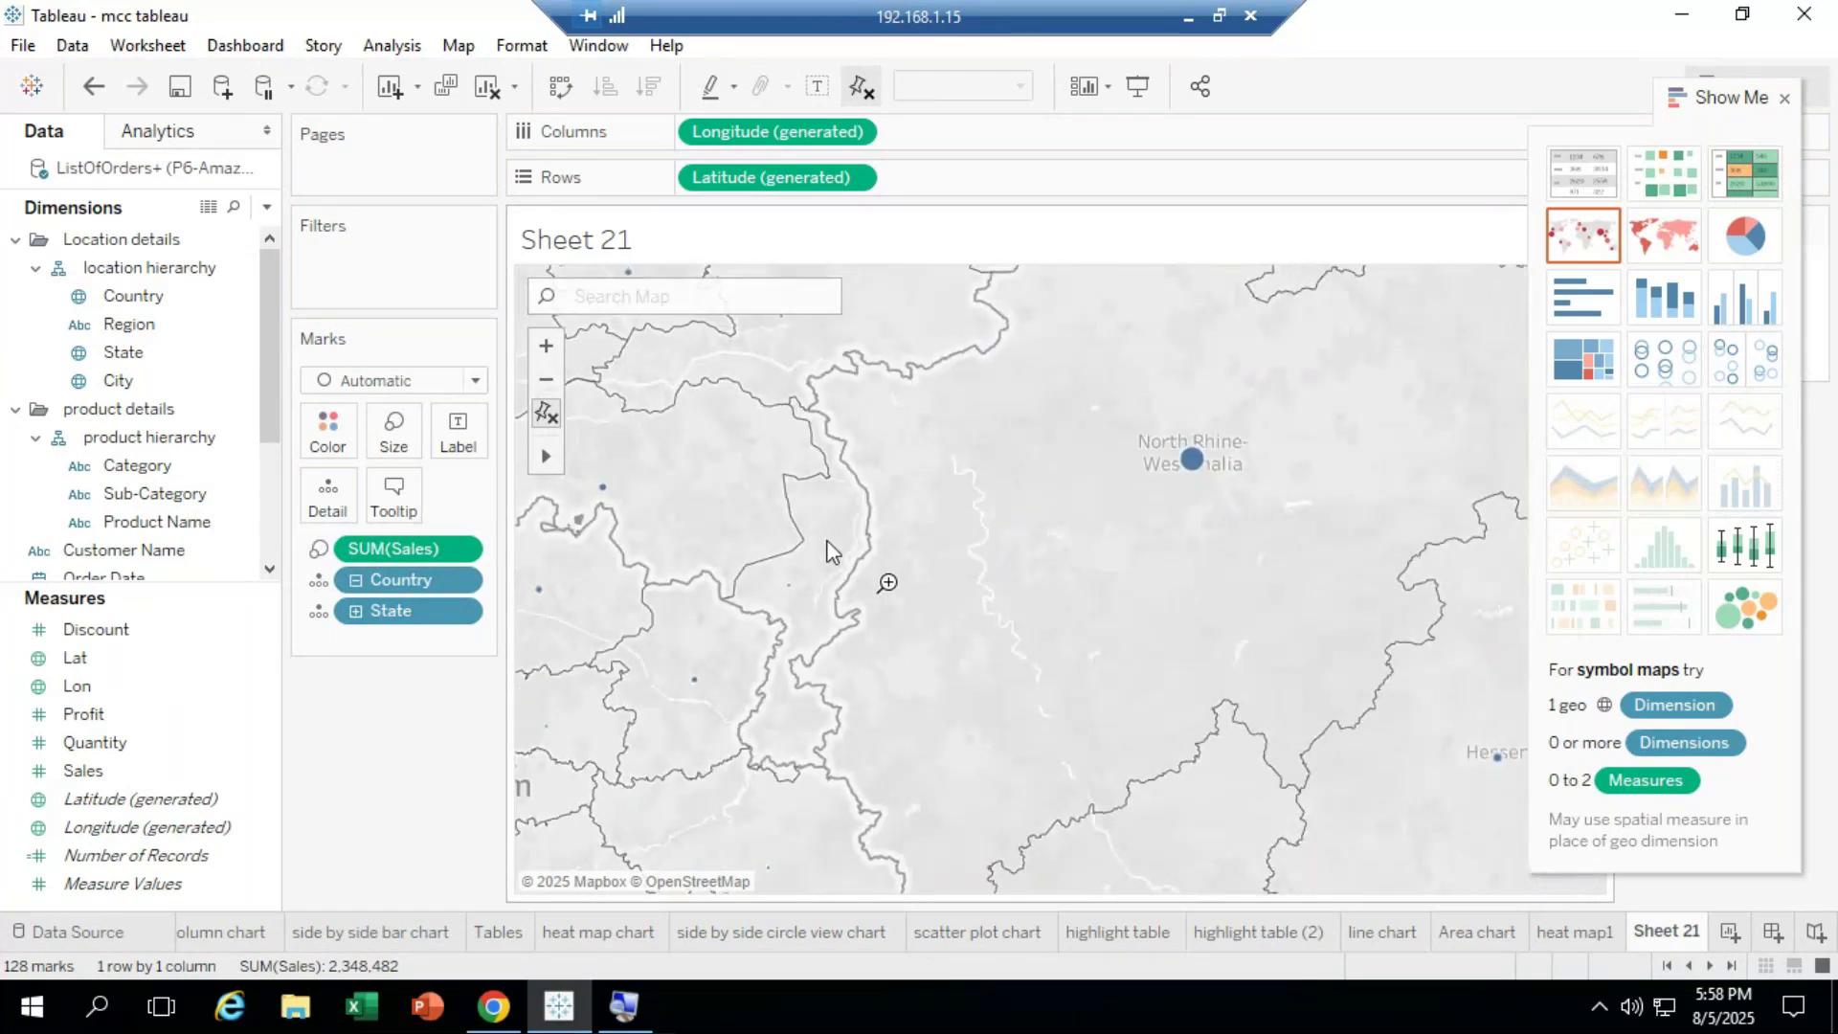
click(553, 386)
click(553, 386)
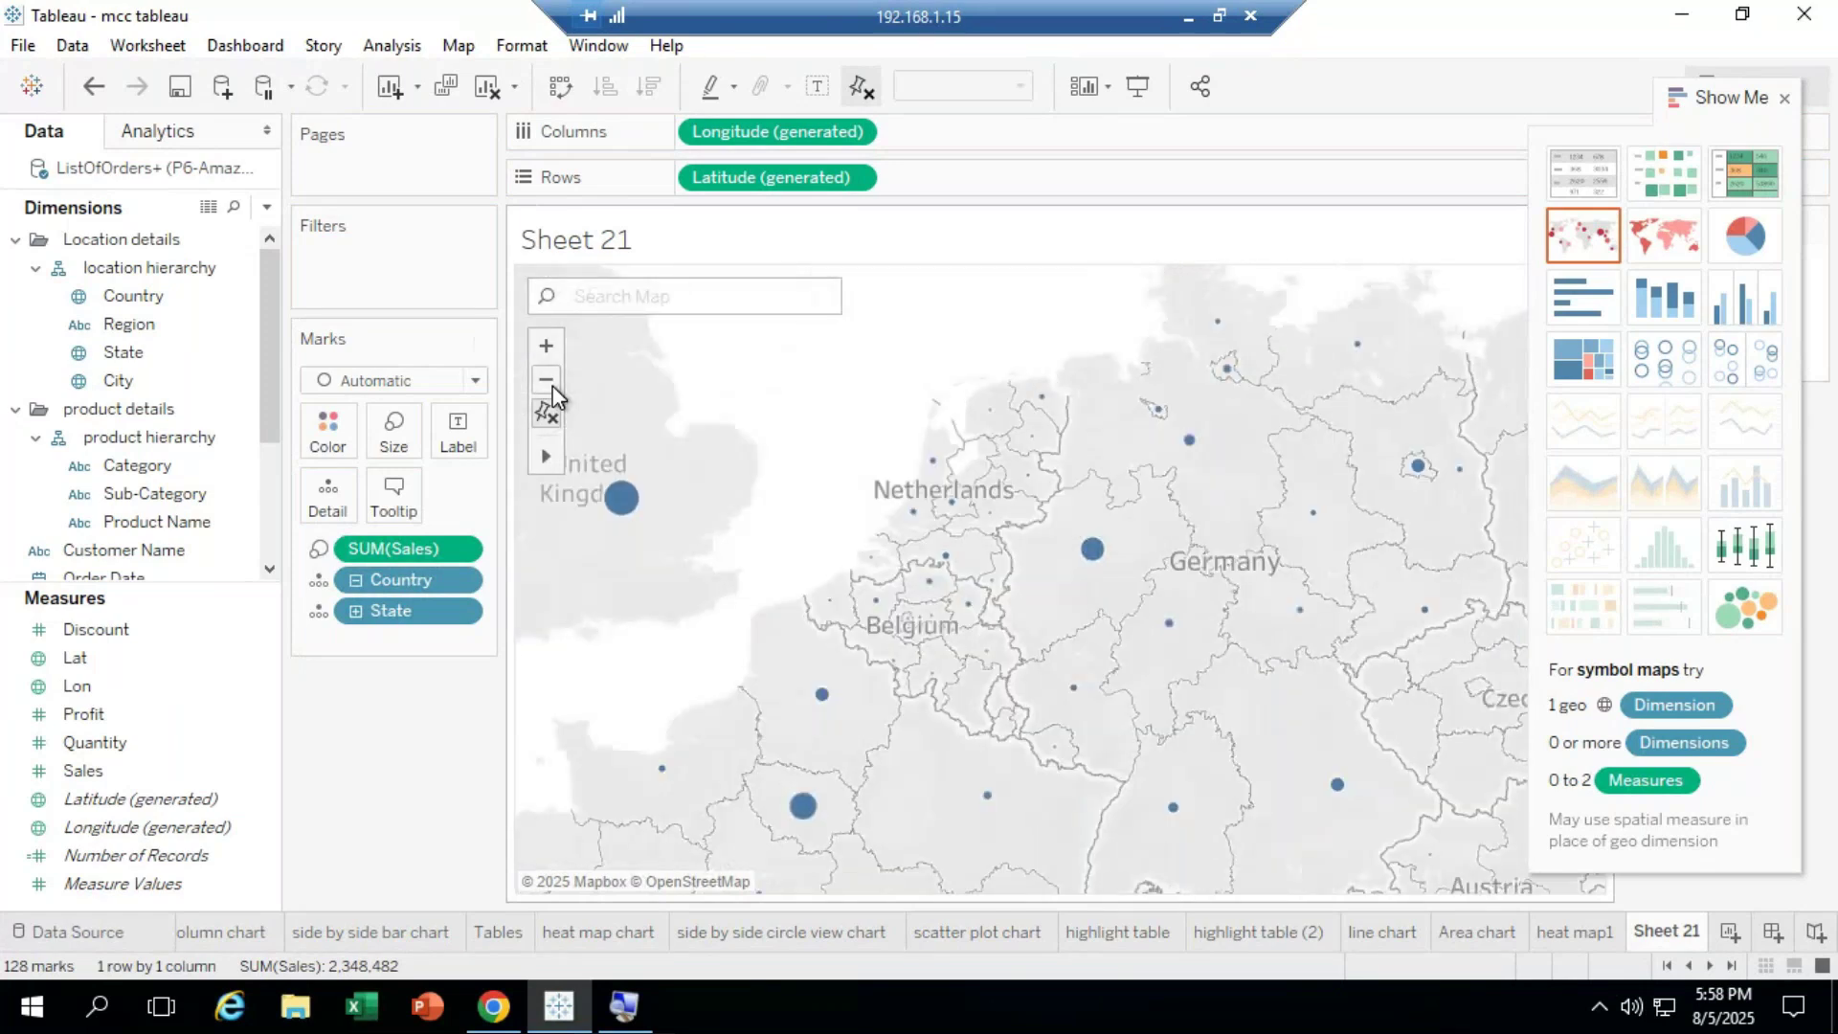
click(554, 383)
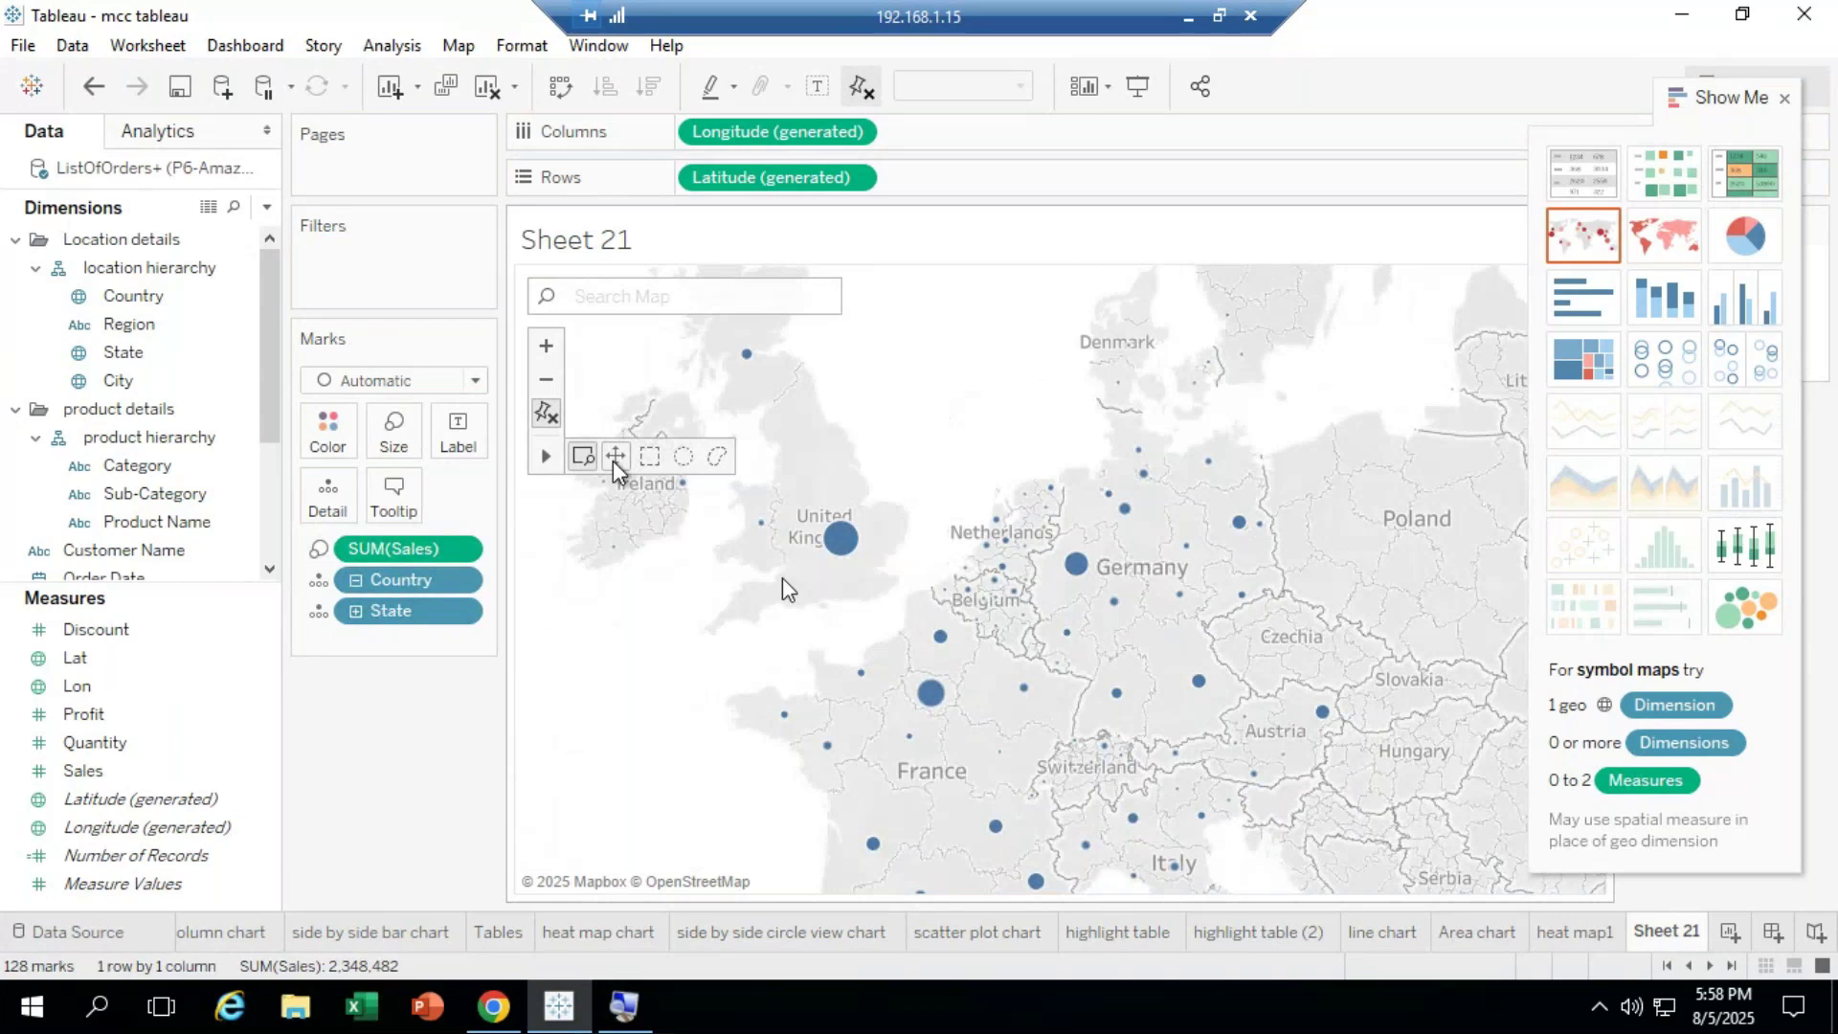
click(614, 458)
drag(961, 586, 986, 450)
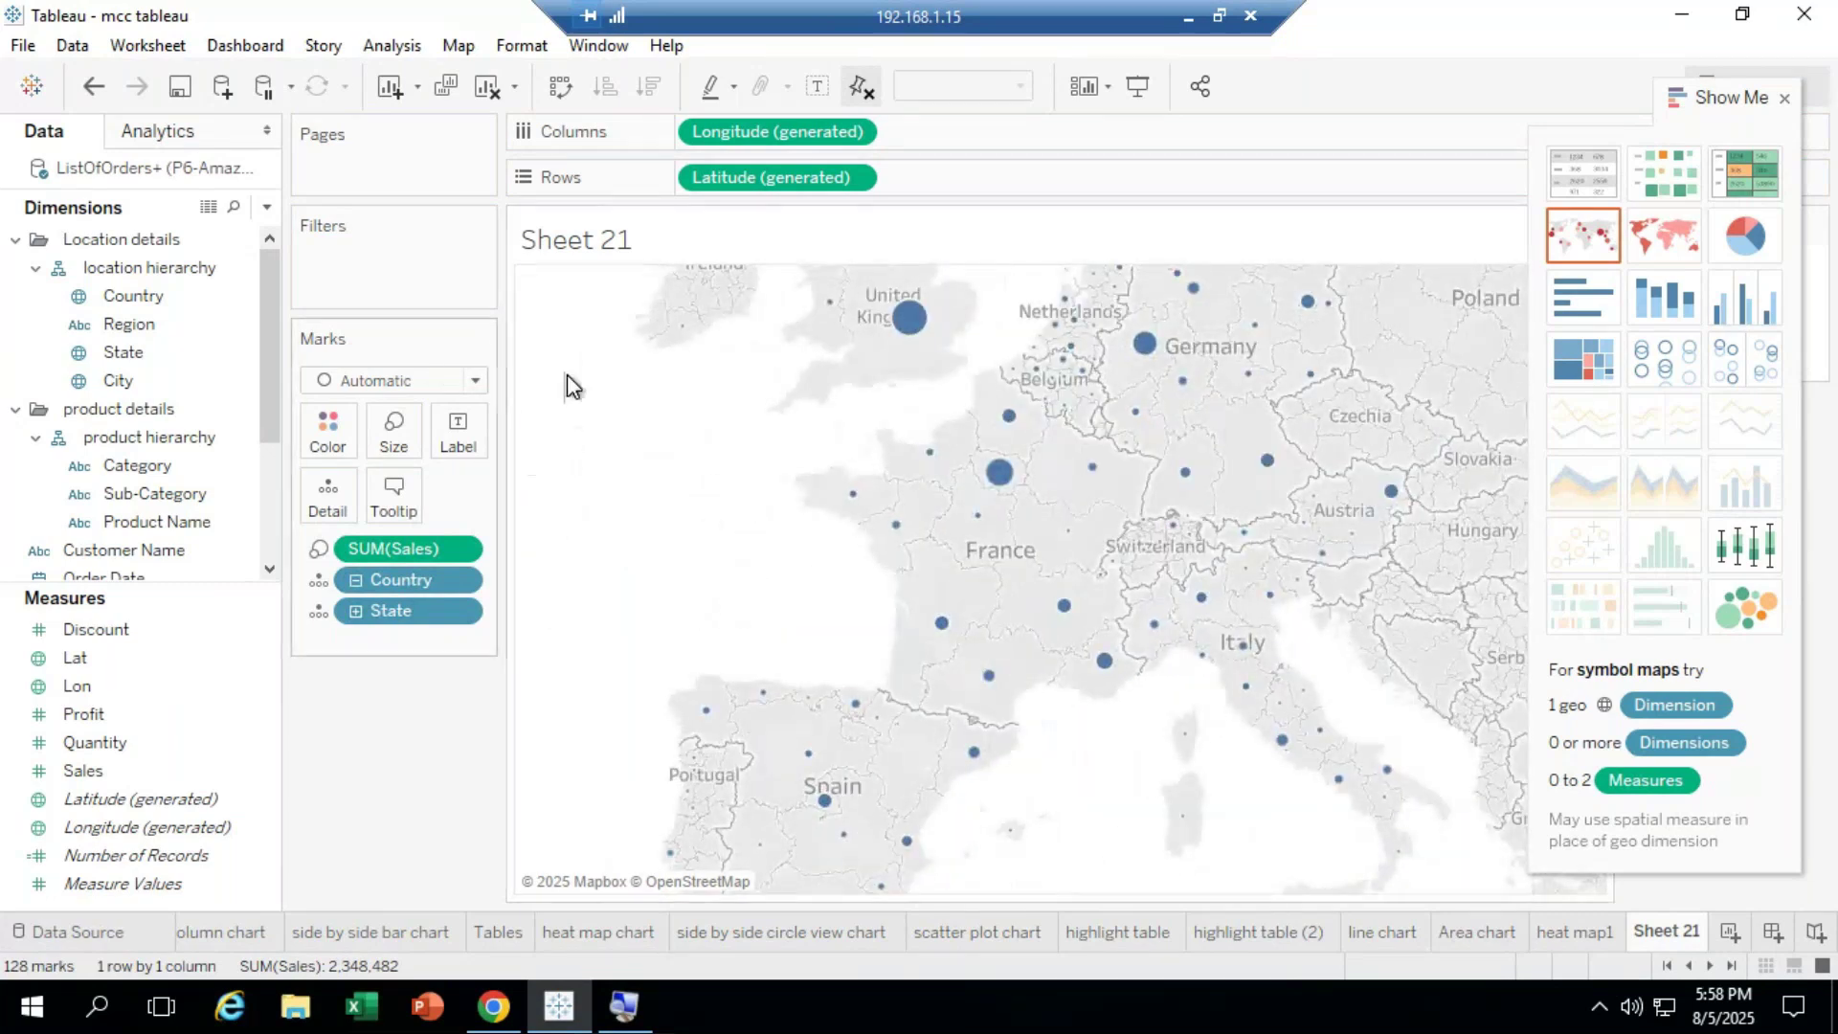
Step: Slightly enlarge the Sales circles on the state-level map
click(557, 382)
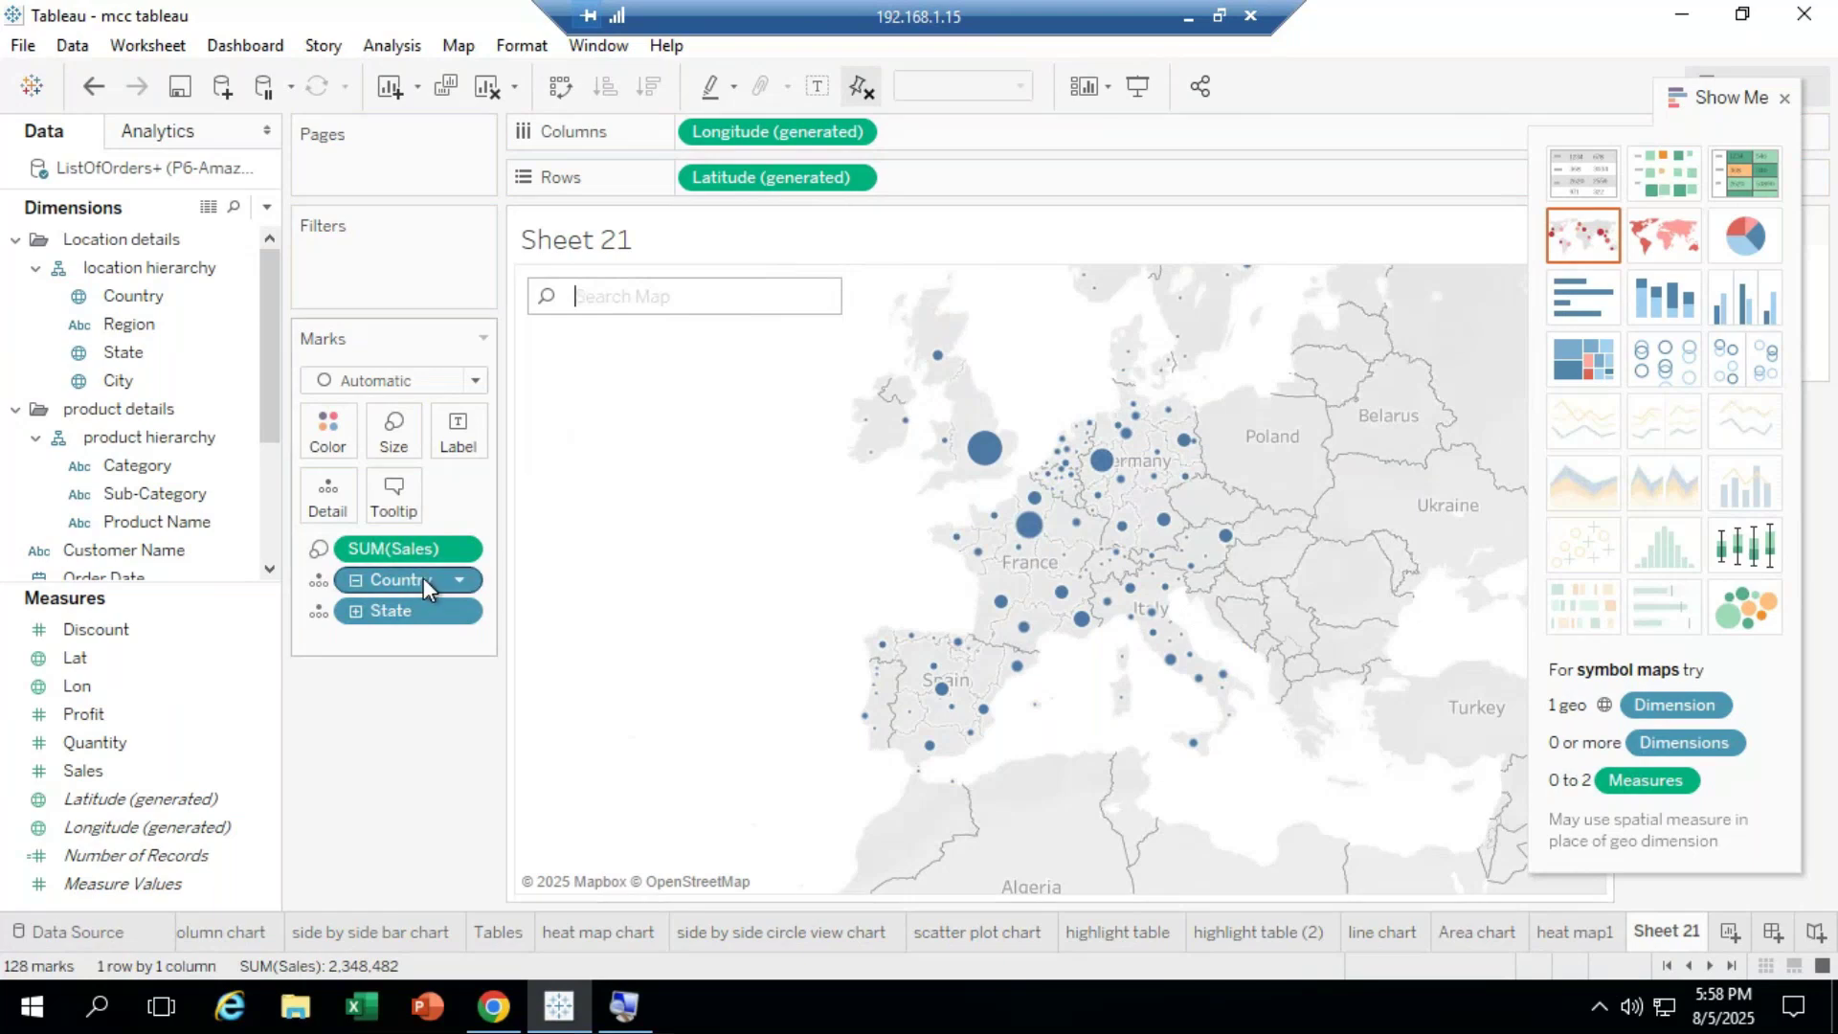
click(391, 435)
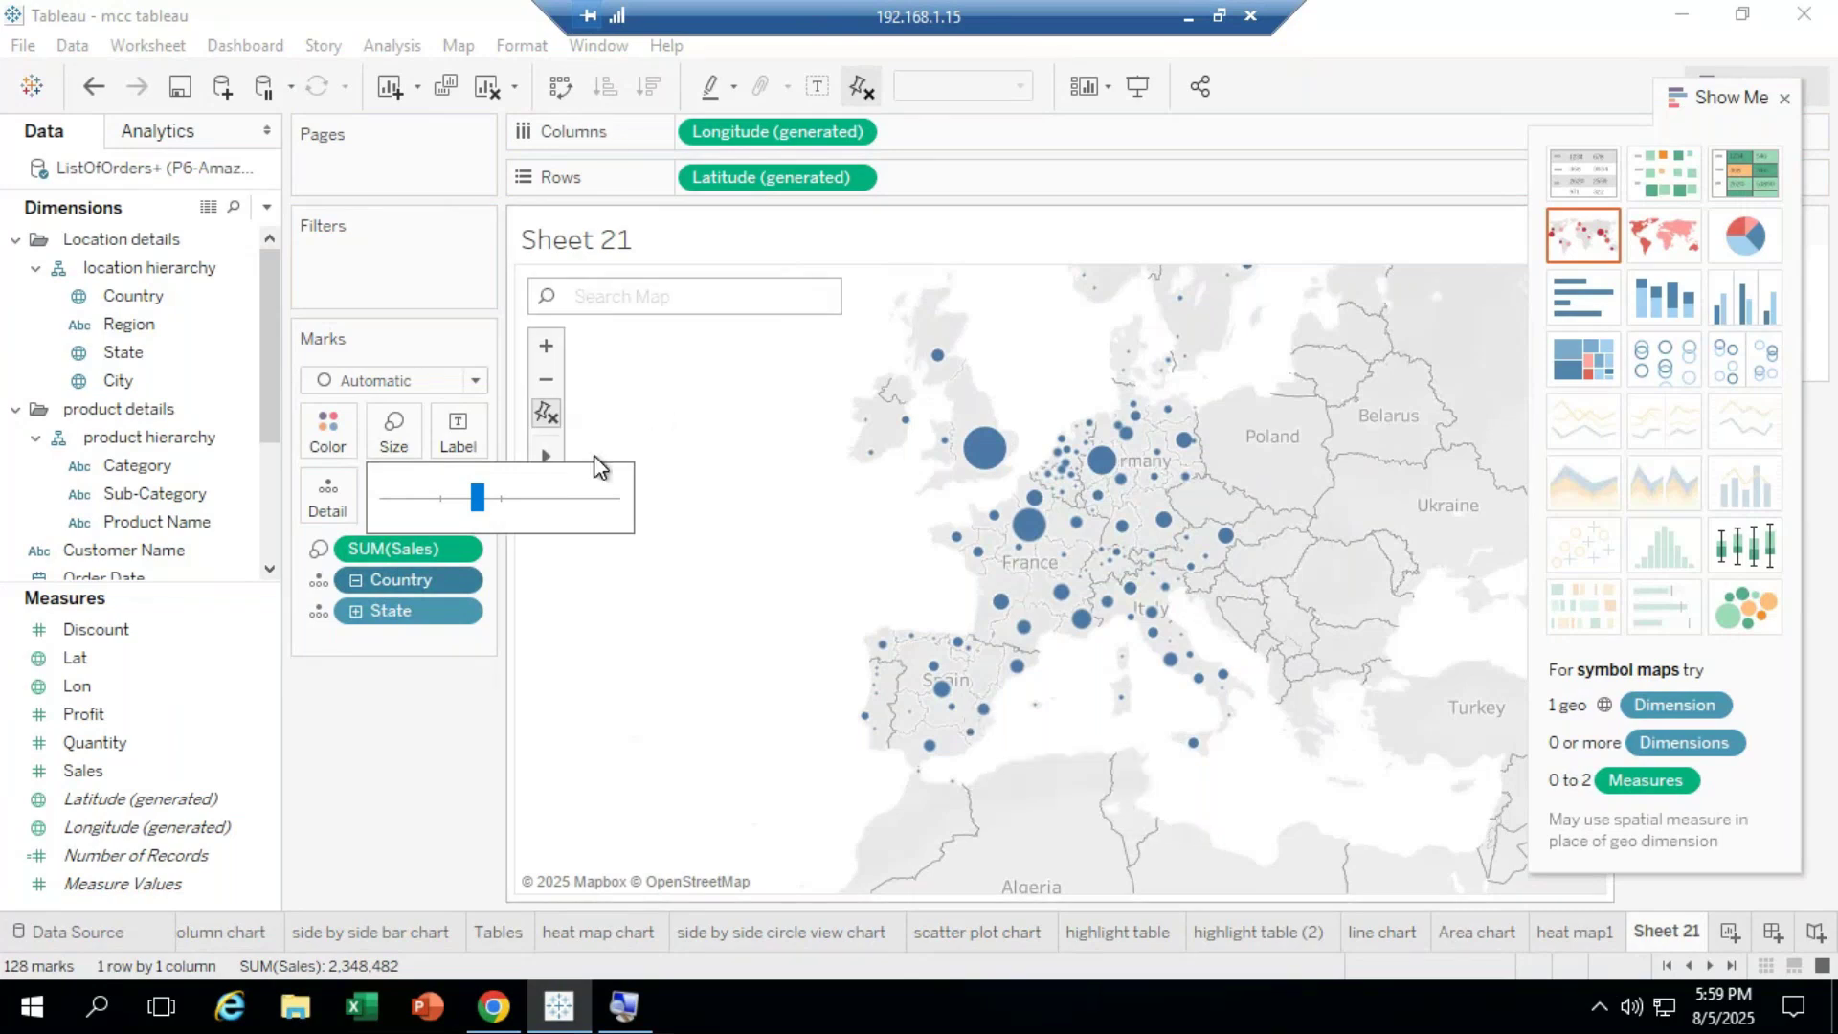
click(547, 347)
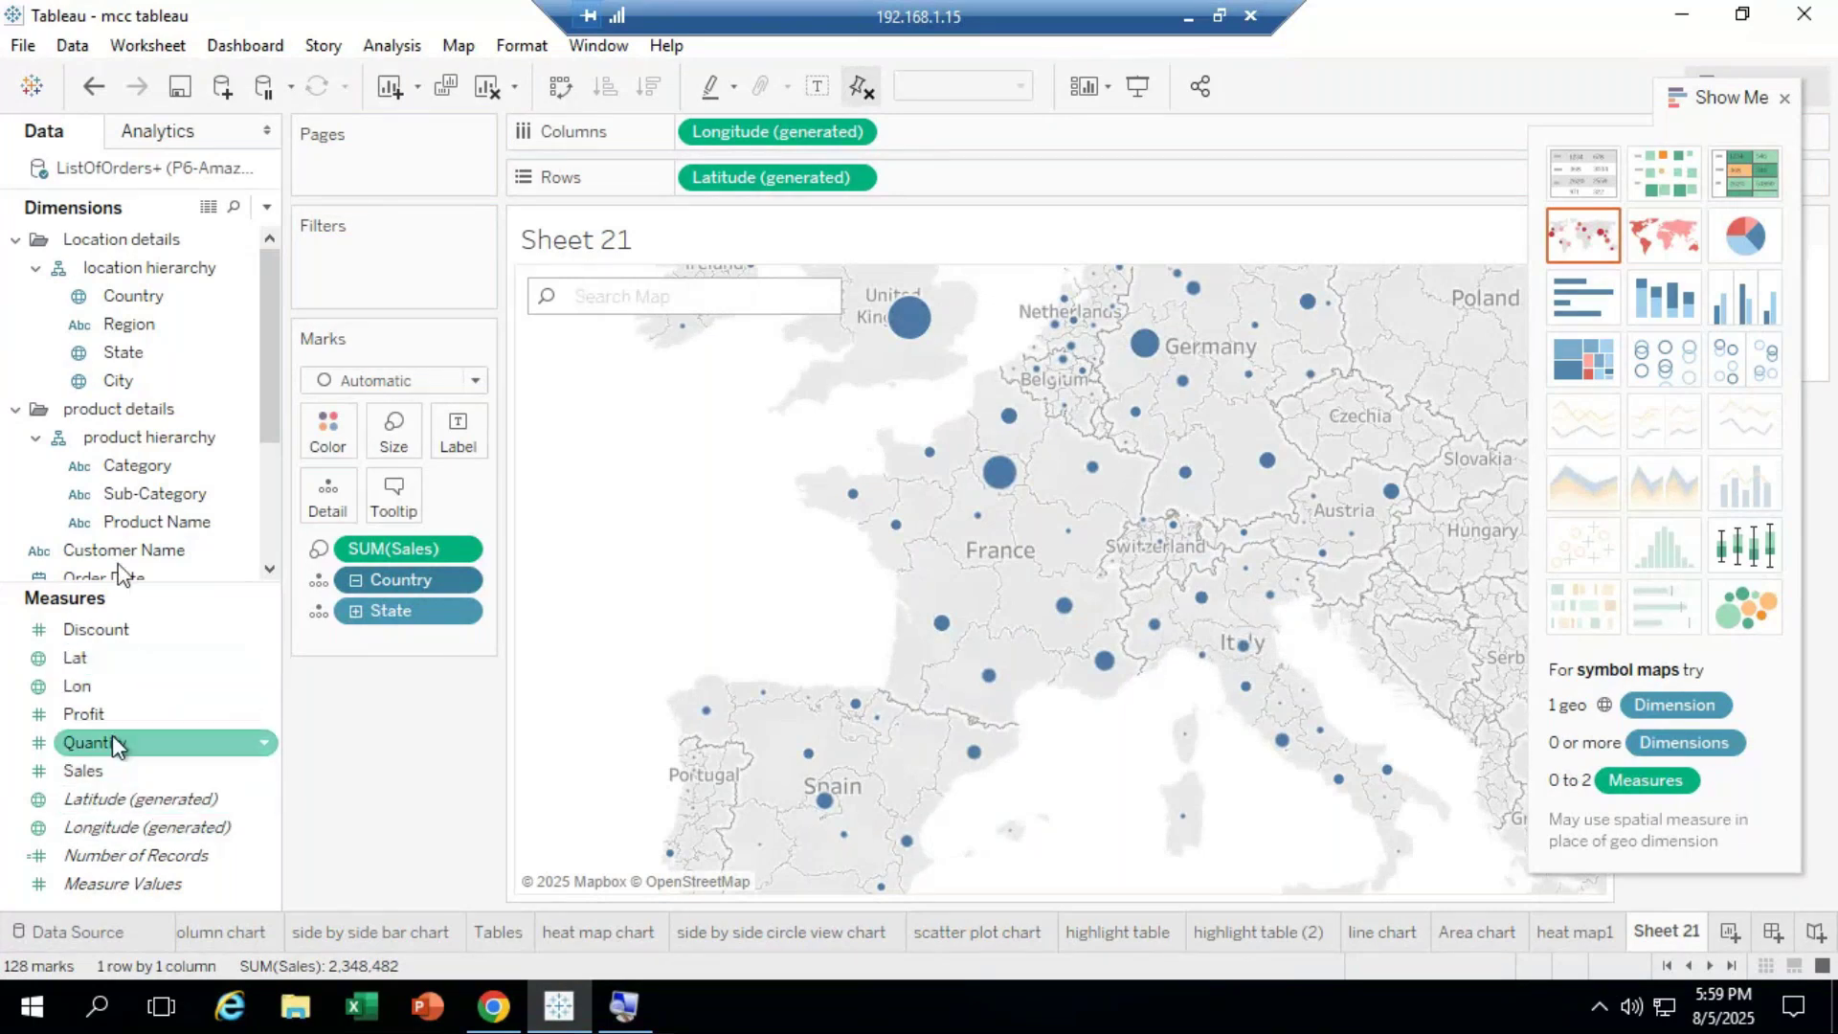
Step: Label the map circles with State and the sum of Sales
drag(124, 463, 460, 425)
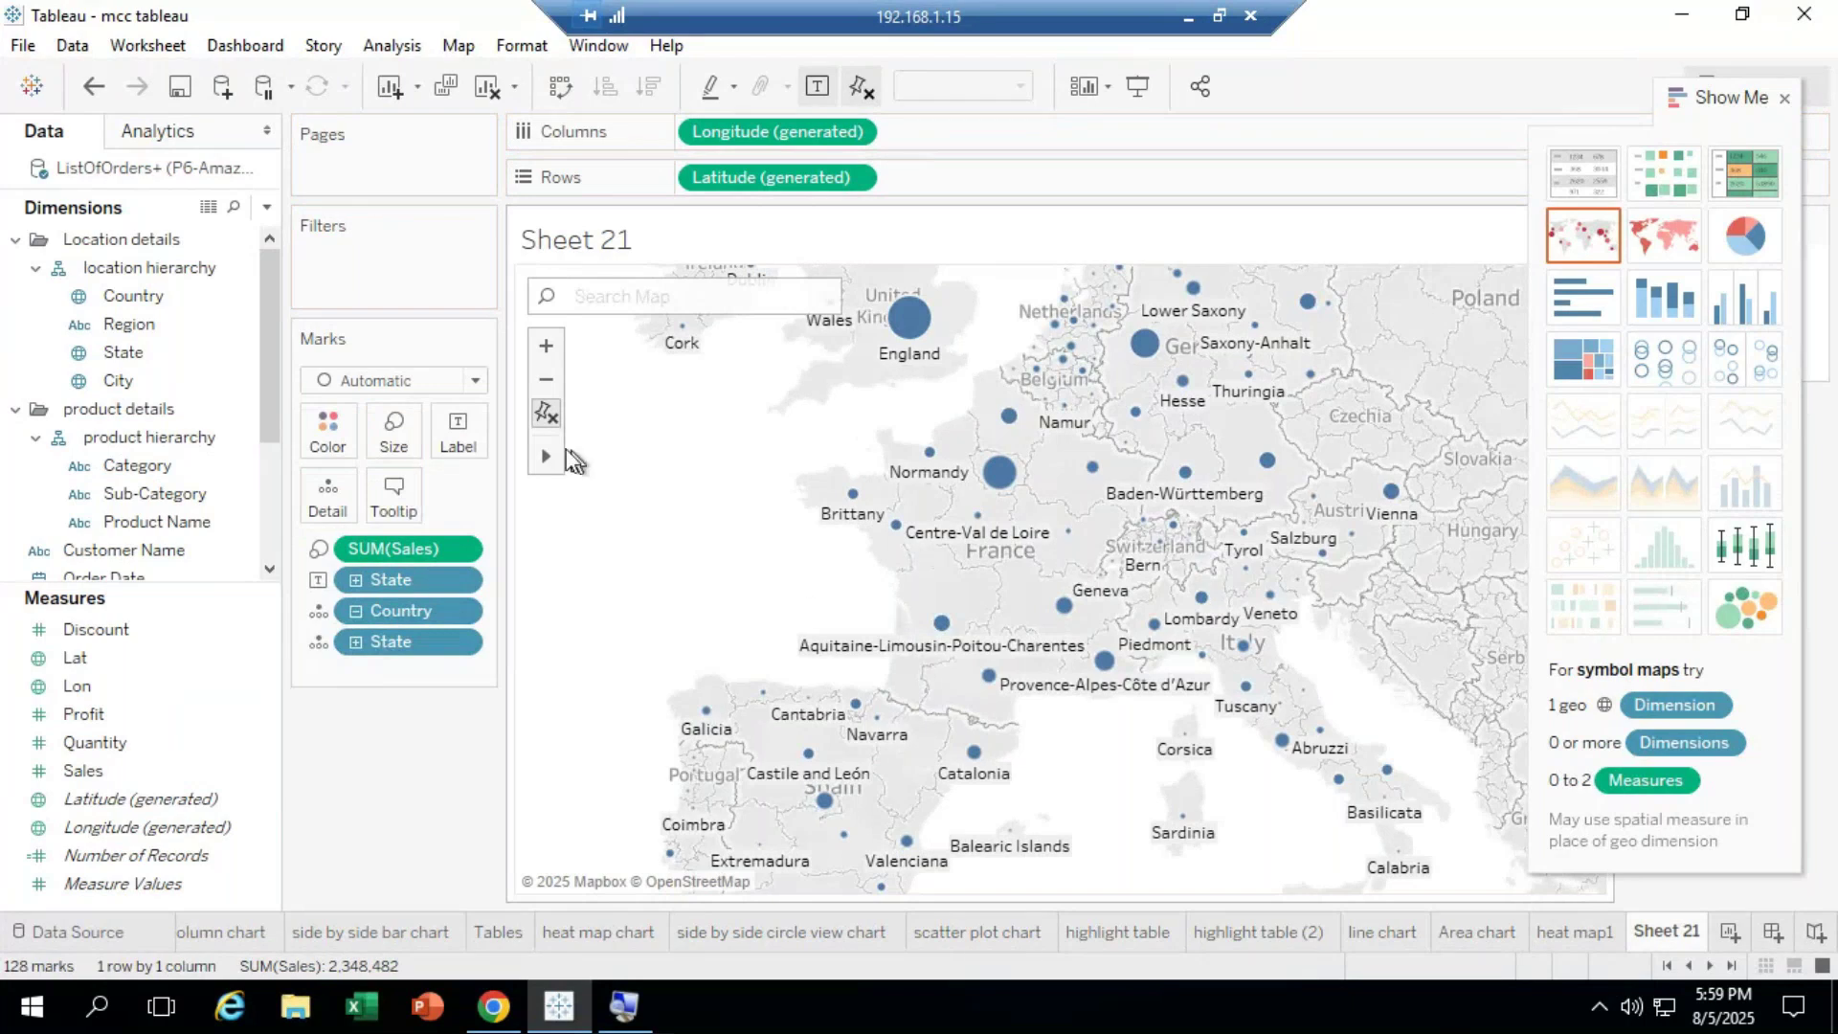
mouse_move(553, 439)
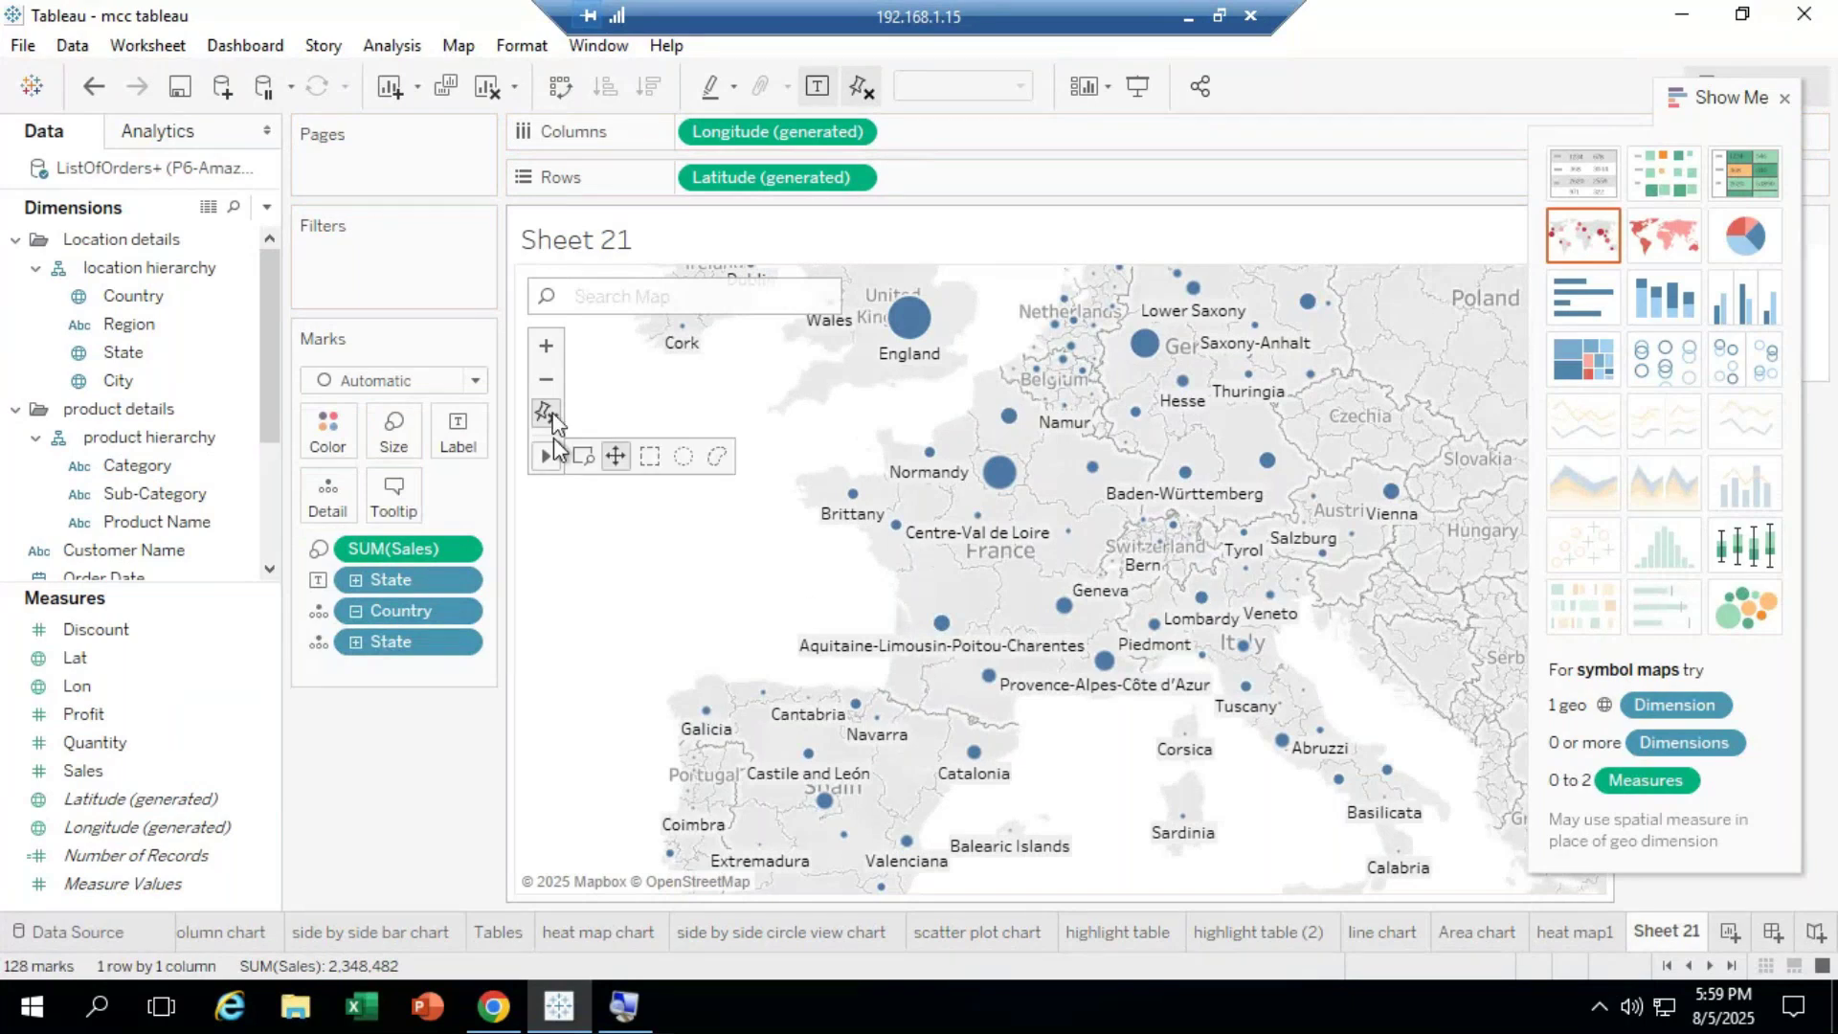
click(548, 414)
drag(84, 771, 457, 433)
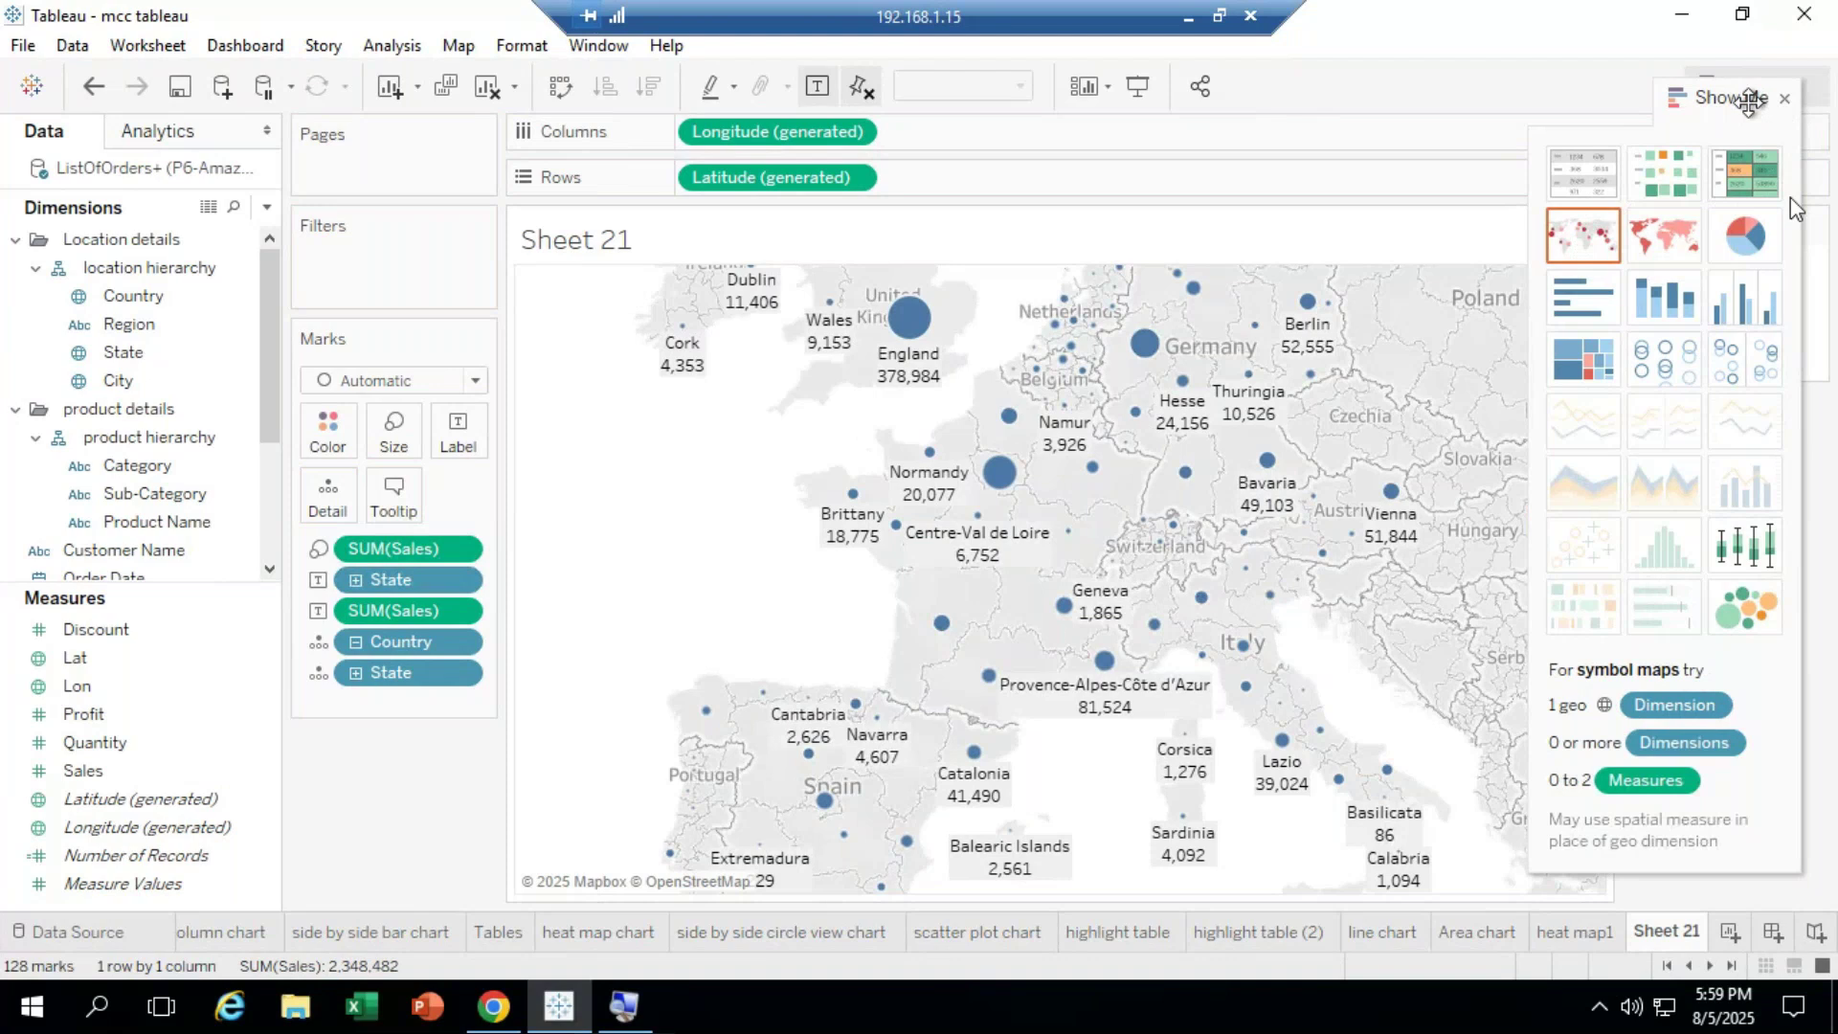
Step: Move the Show Me palette off the map and color the circles by State
click(1731, 96)
click(1731, 96)
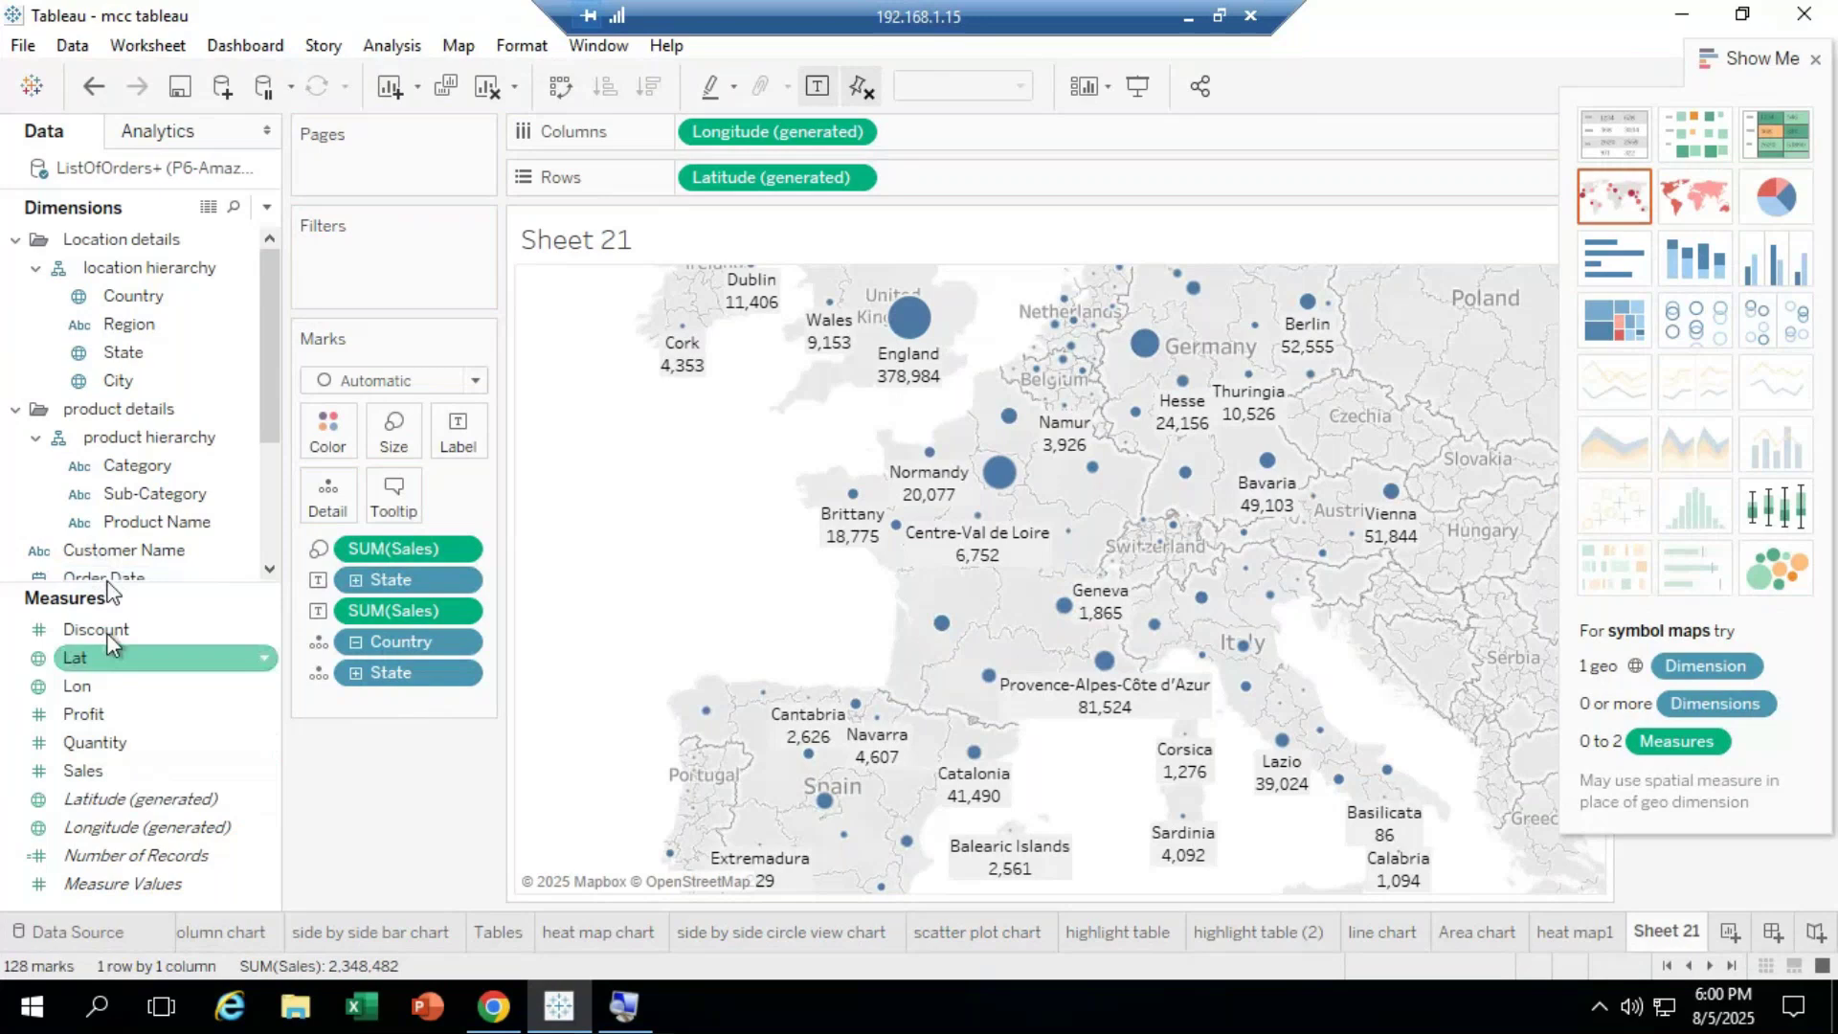
drag(139, 347, 330, 421)
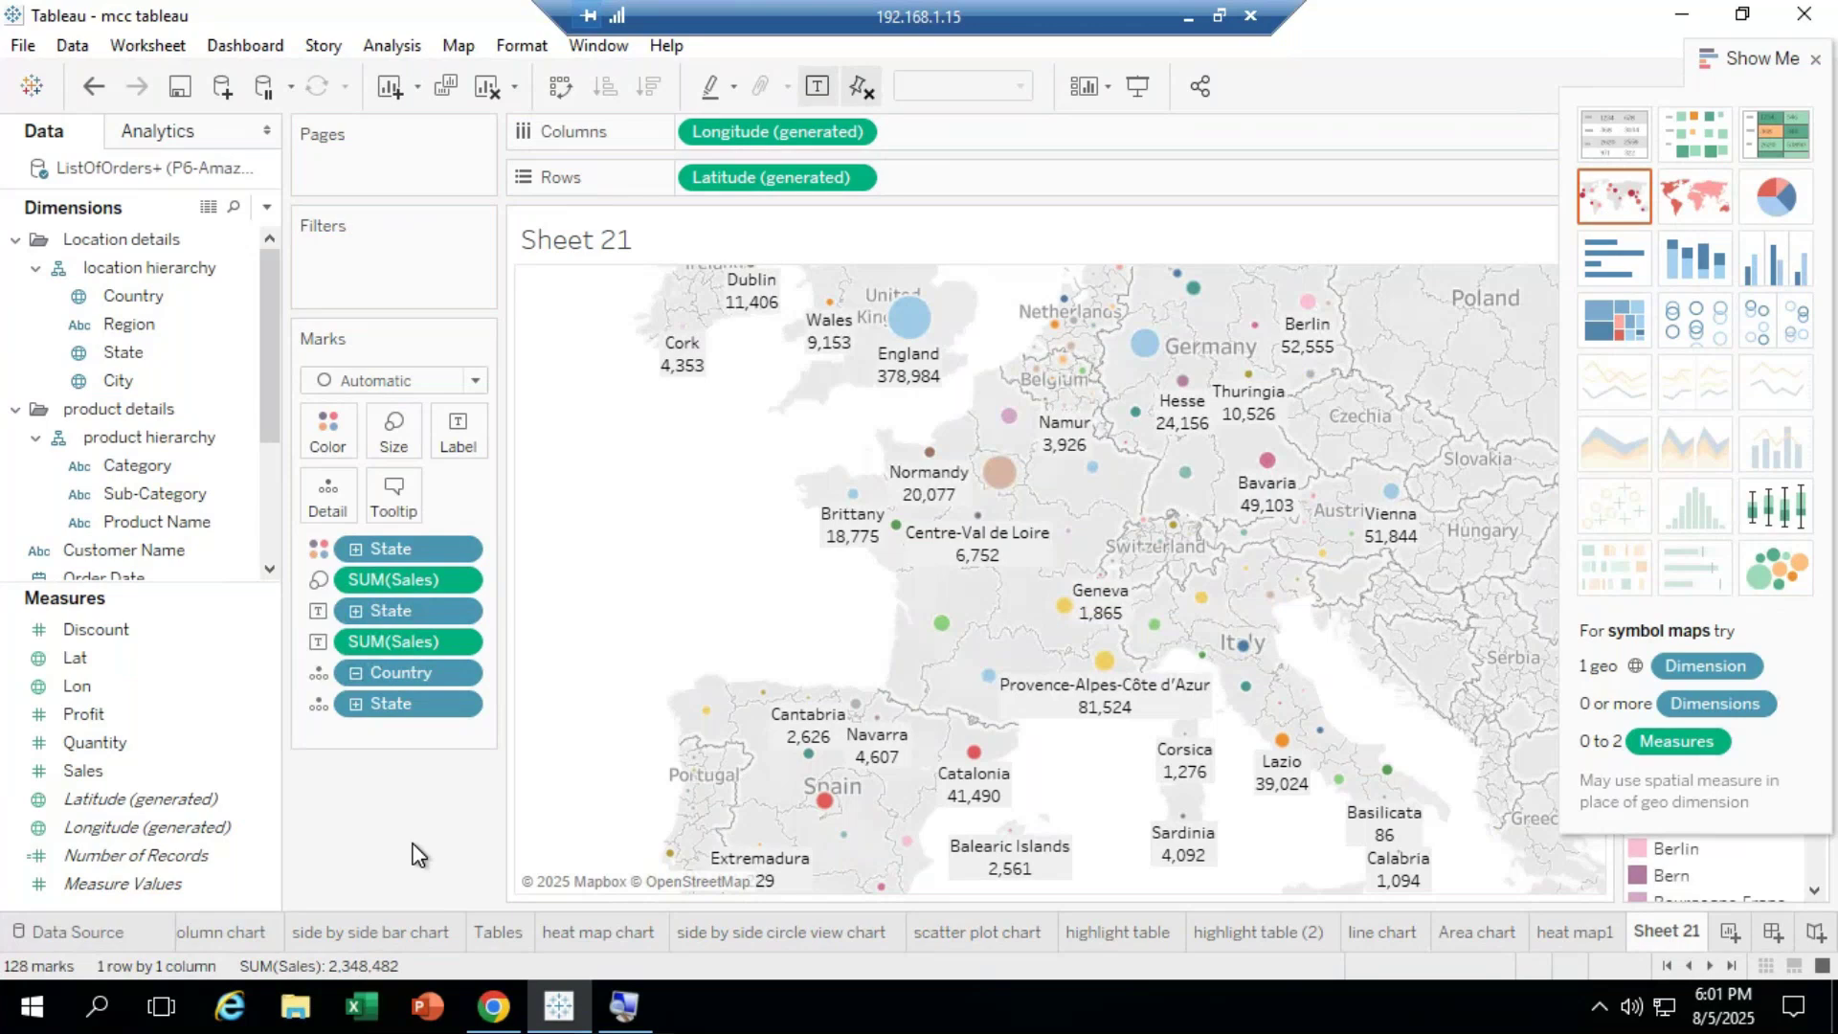
Step: Switch to the GoTo Meeting window and send the chat message "any doubts??" to everyone
click(1188, 16)
click(1500, 879)
text(any doub)
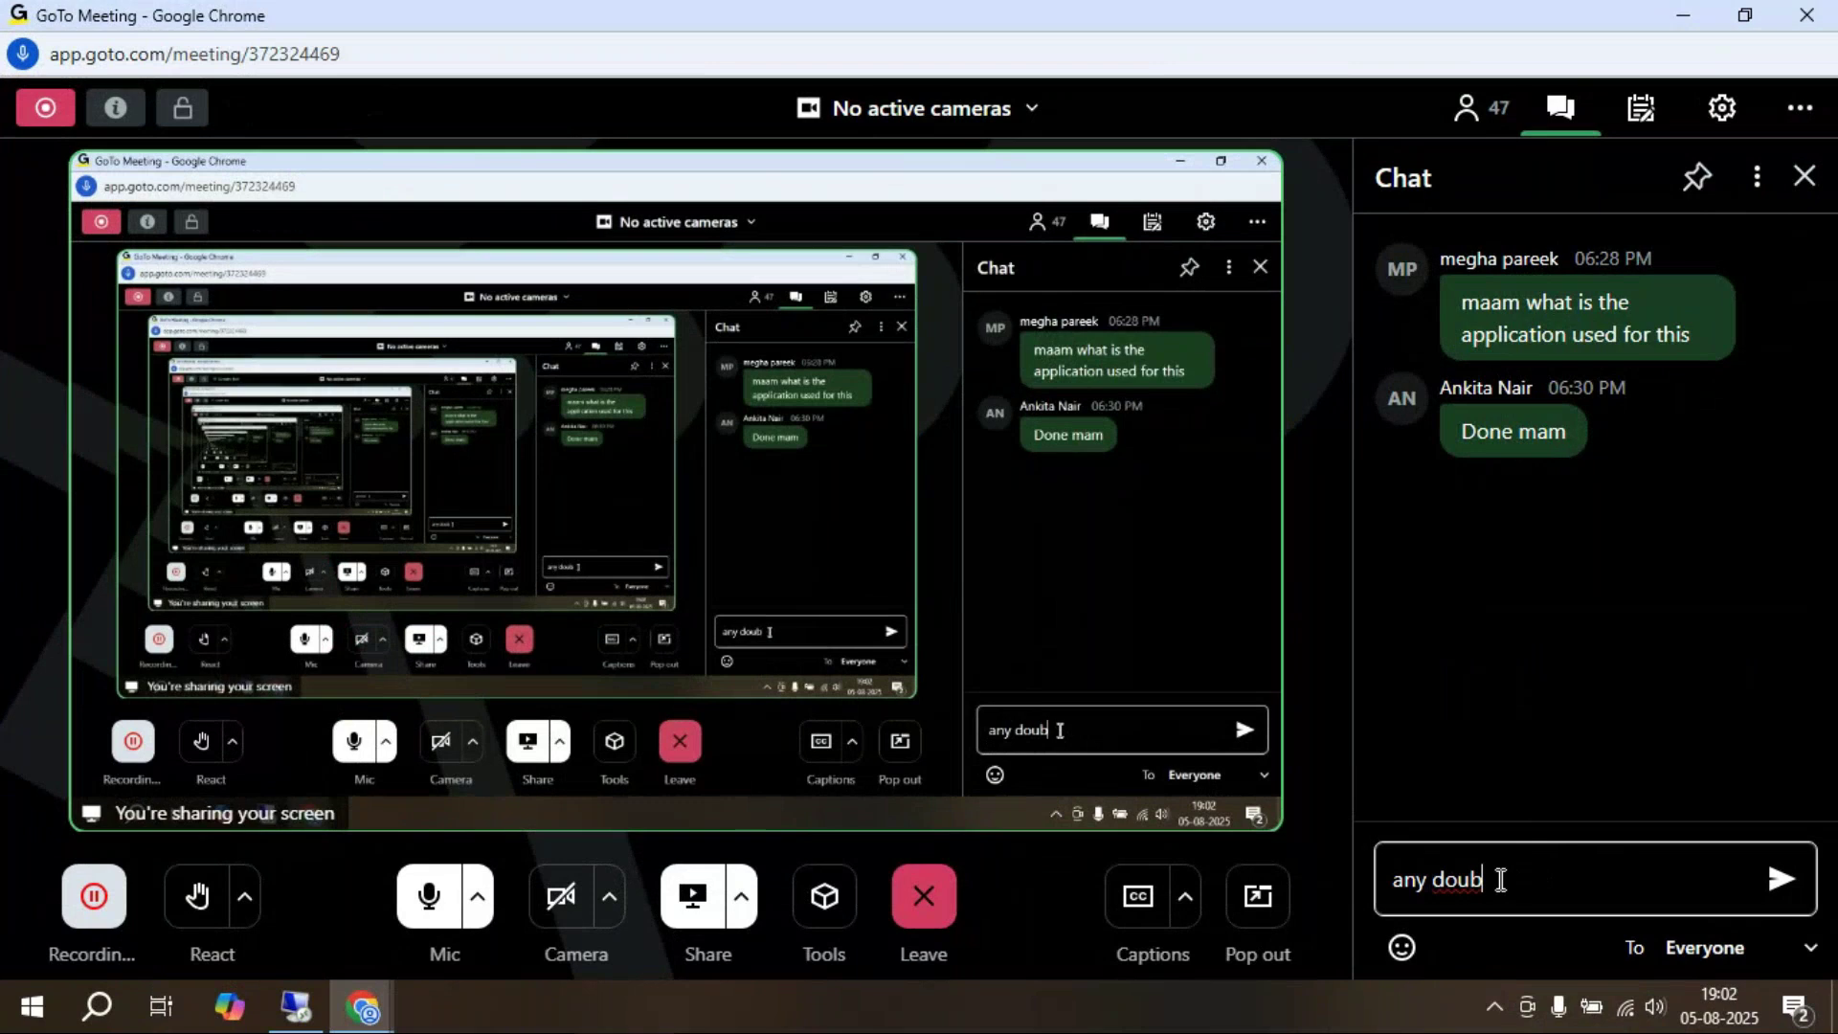
text(y)
key(BackSpace)
text(ts??)
key(Return)
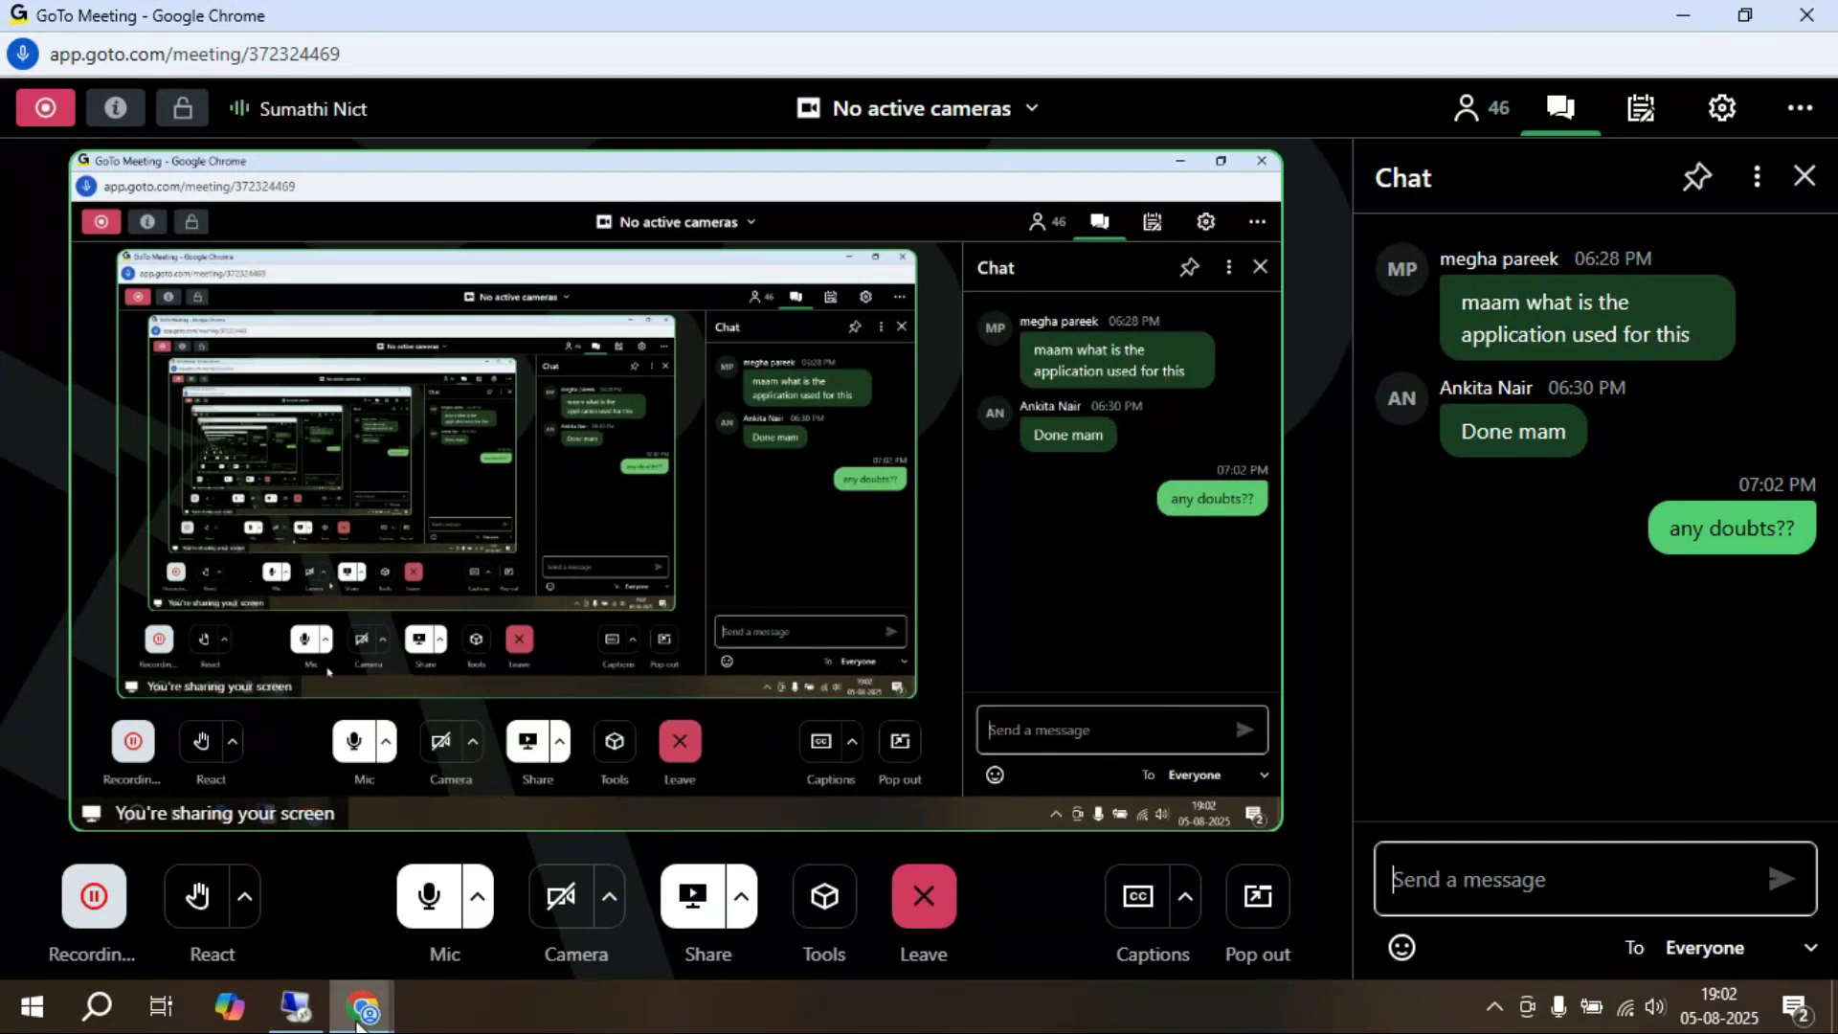
Step: Check the GoTo Meeting chat for participants' replies and return to the Tableau session
click(296, 1007)
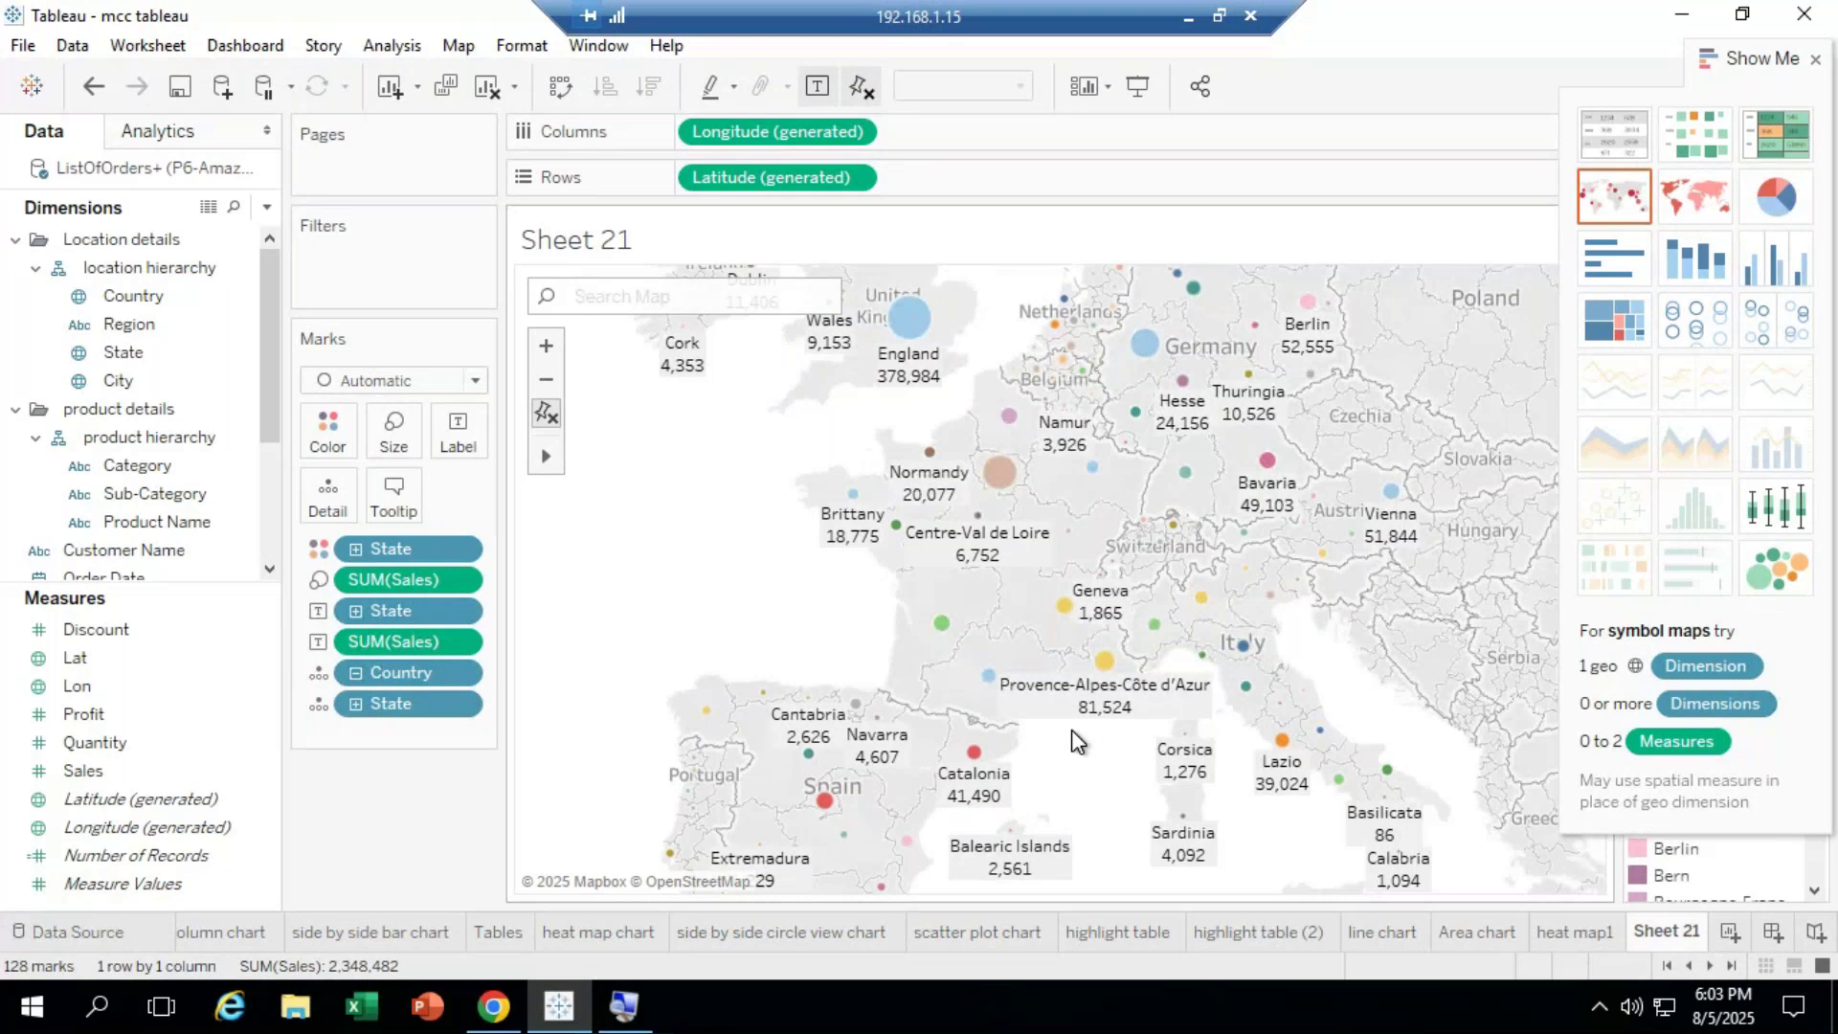
click(1188, 16)
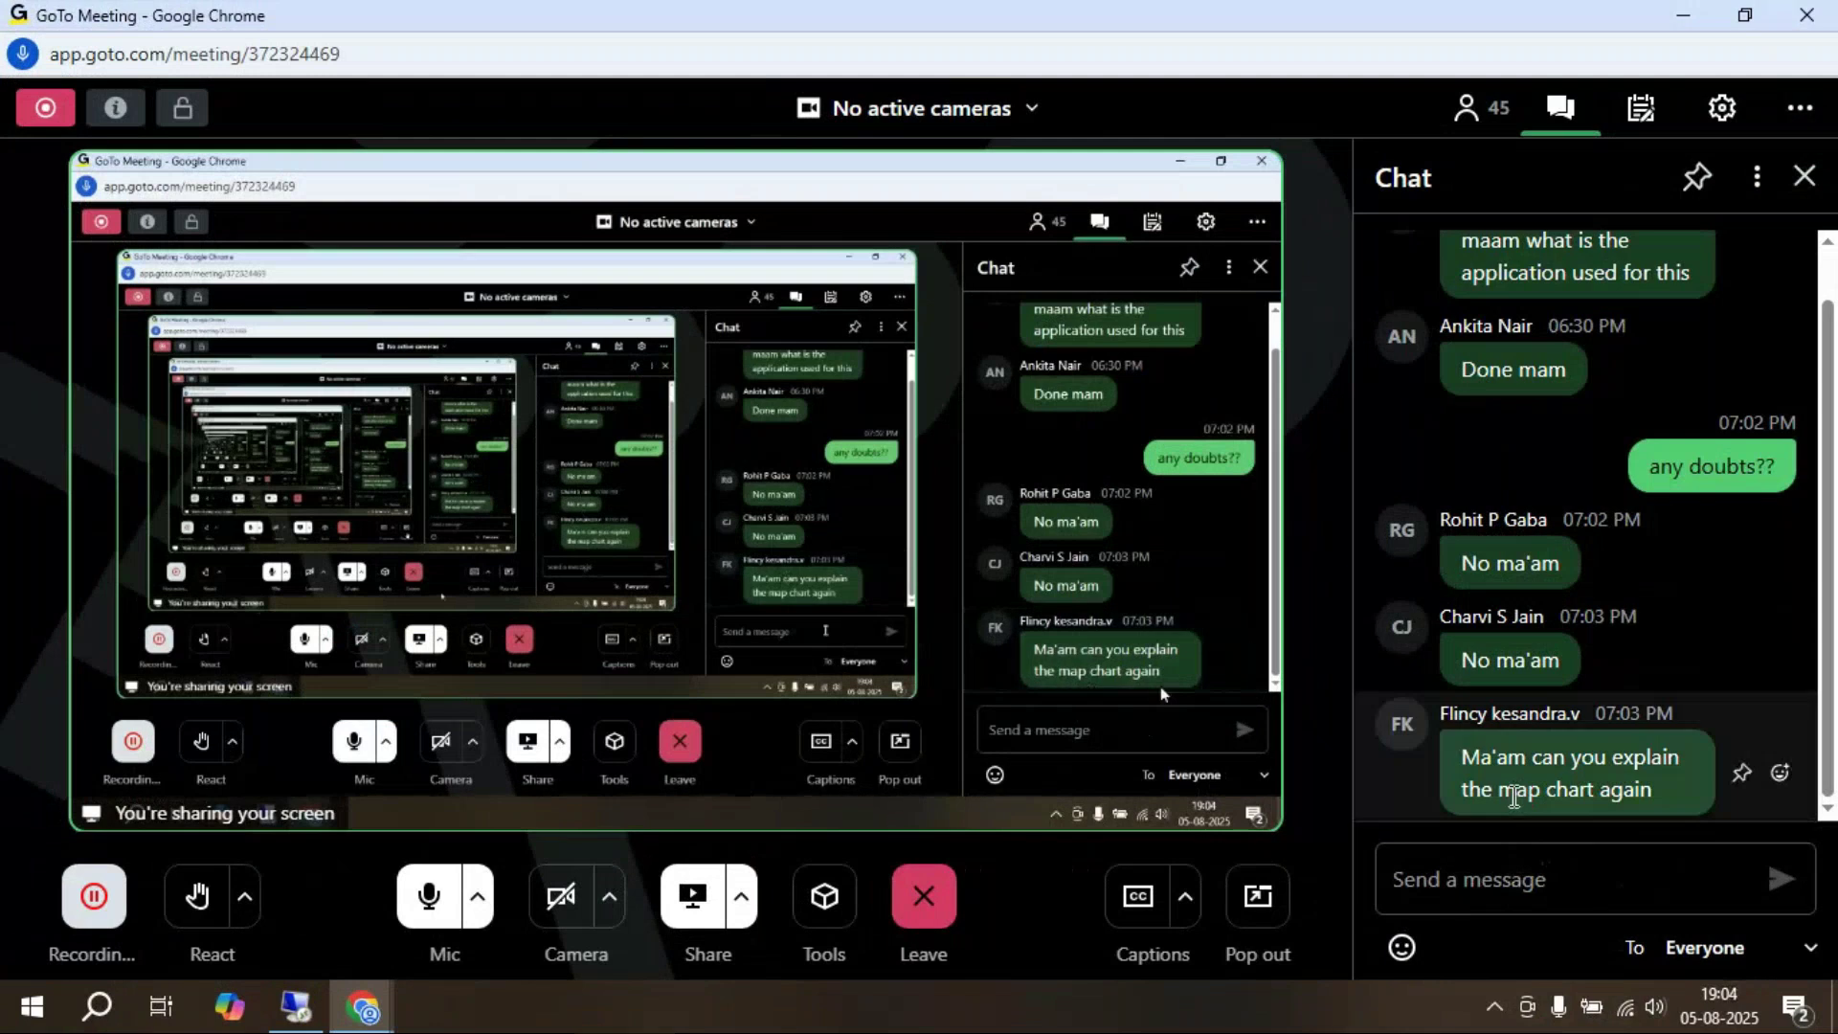
click(311, 1011)
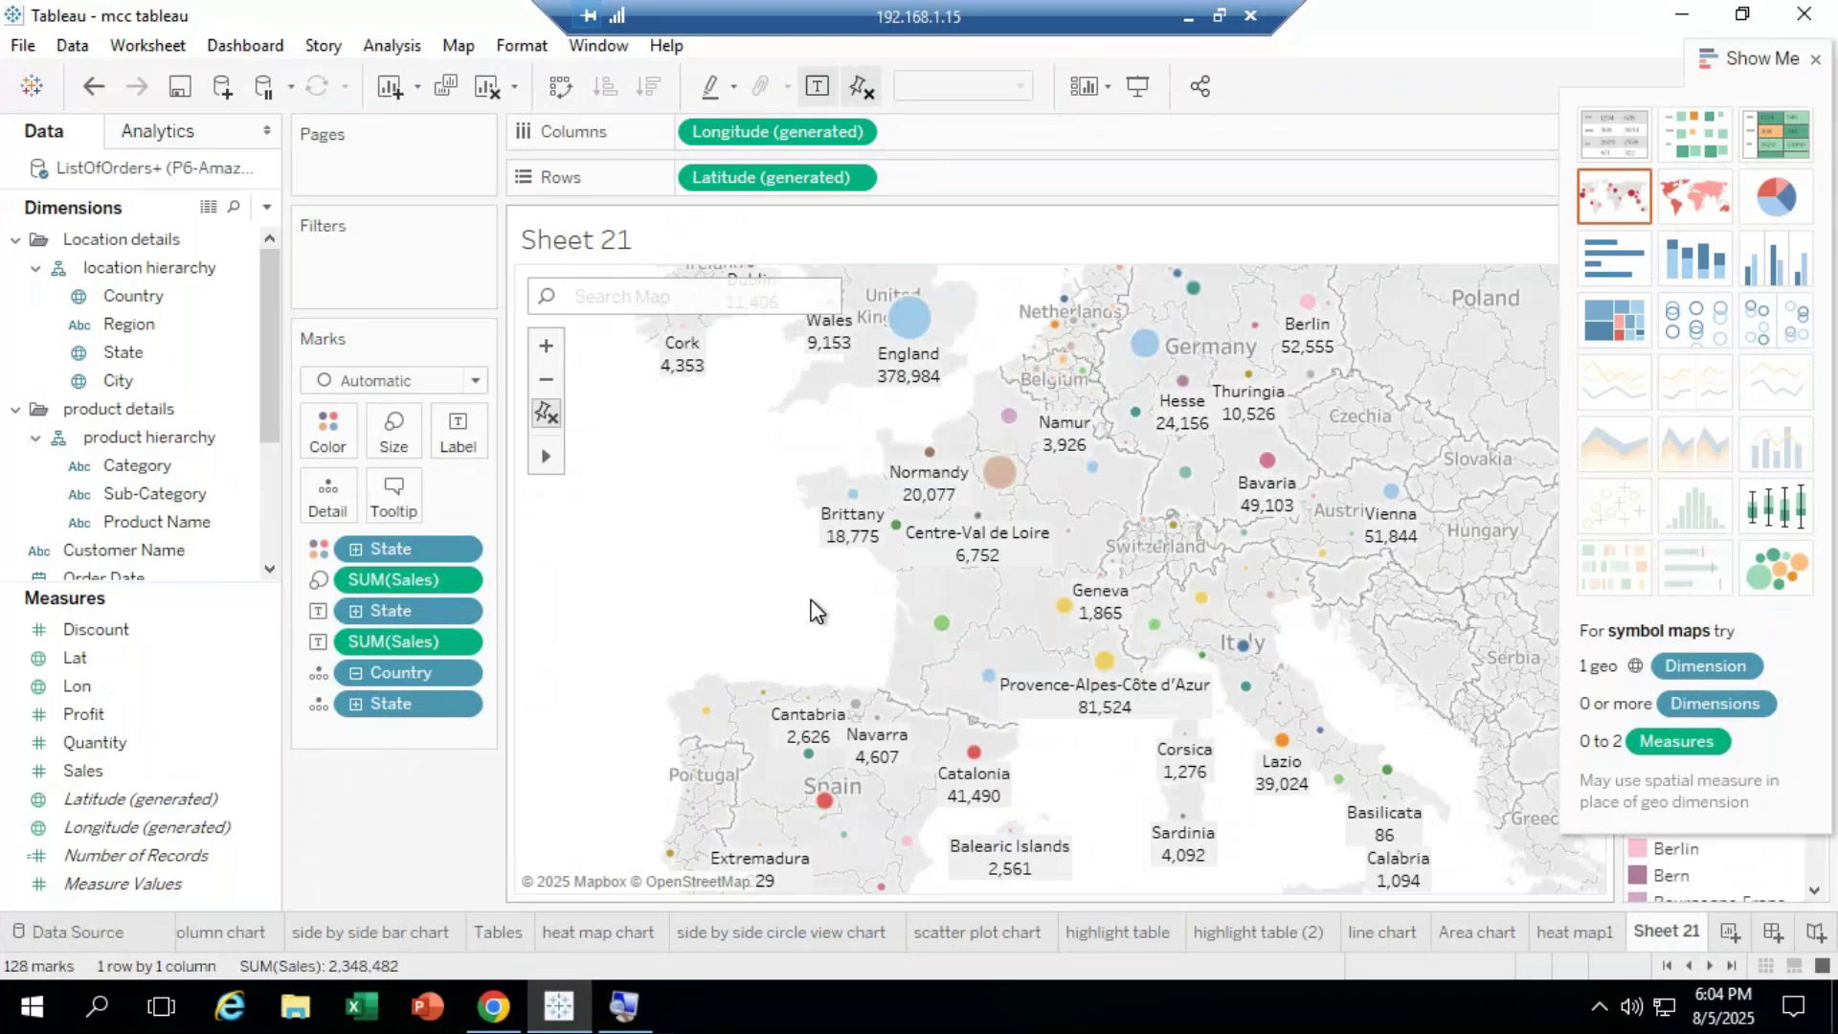
Step: Clear the sheet and rebuild it as a symbol map from Country placed on Rows
scroll(817, 610, up, 1)
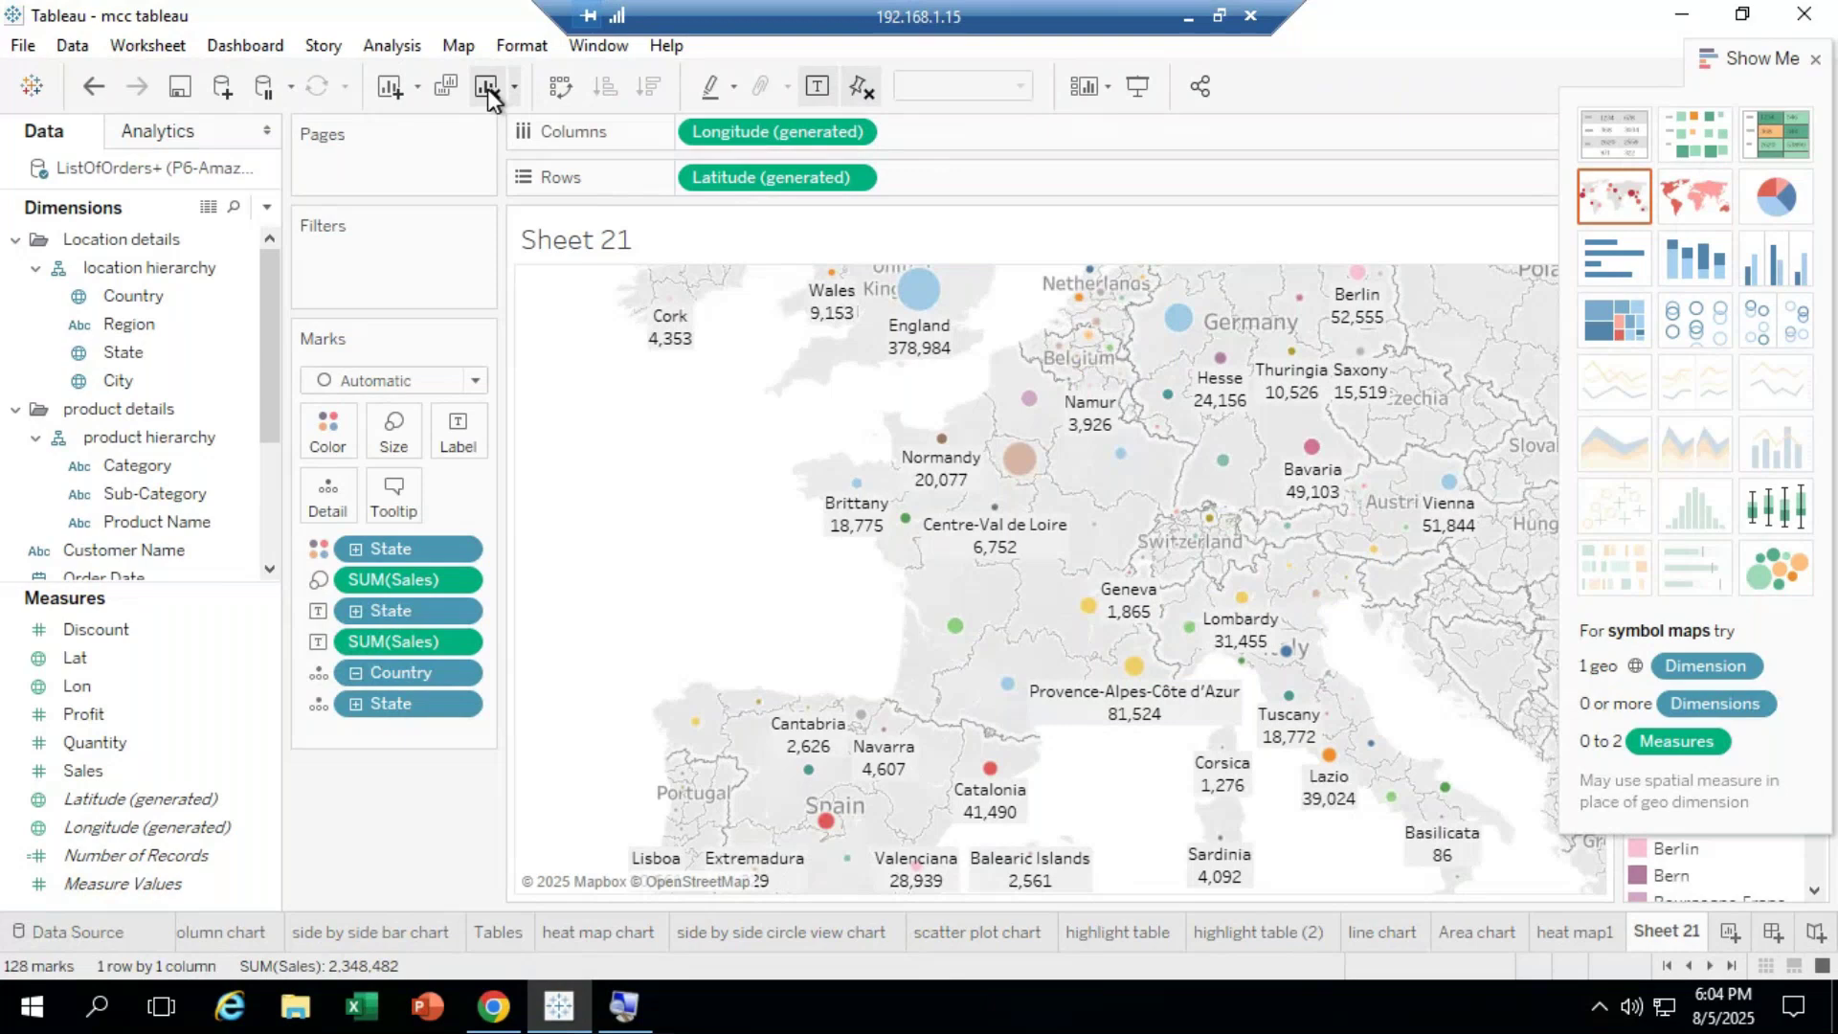
click(487, 89)
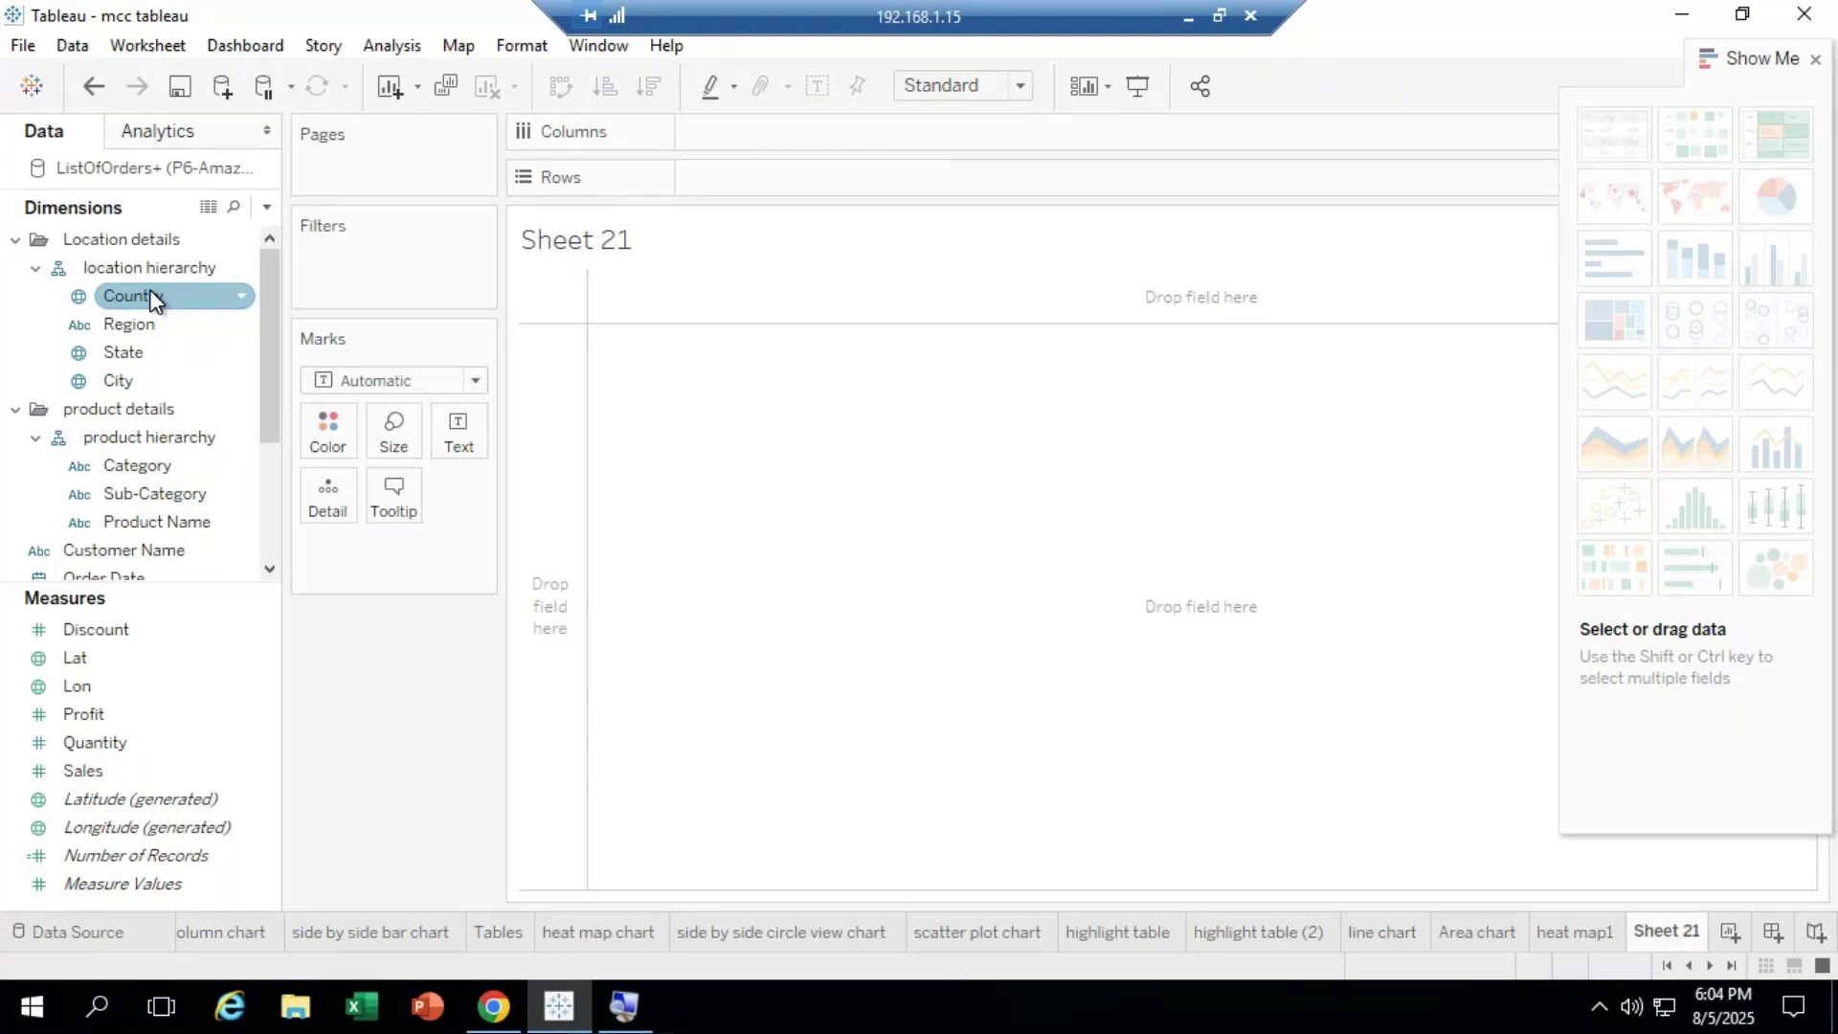
click(81, 330)
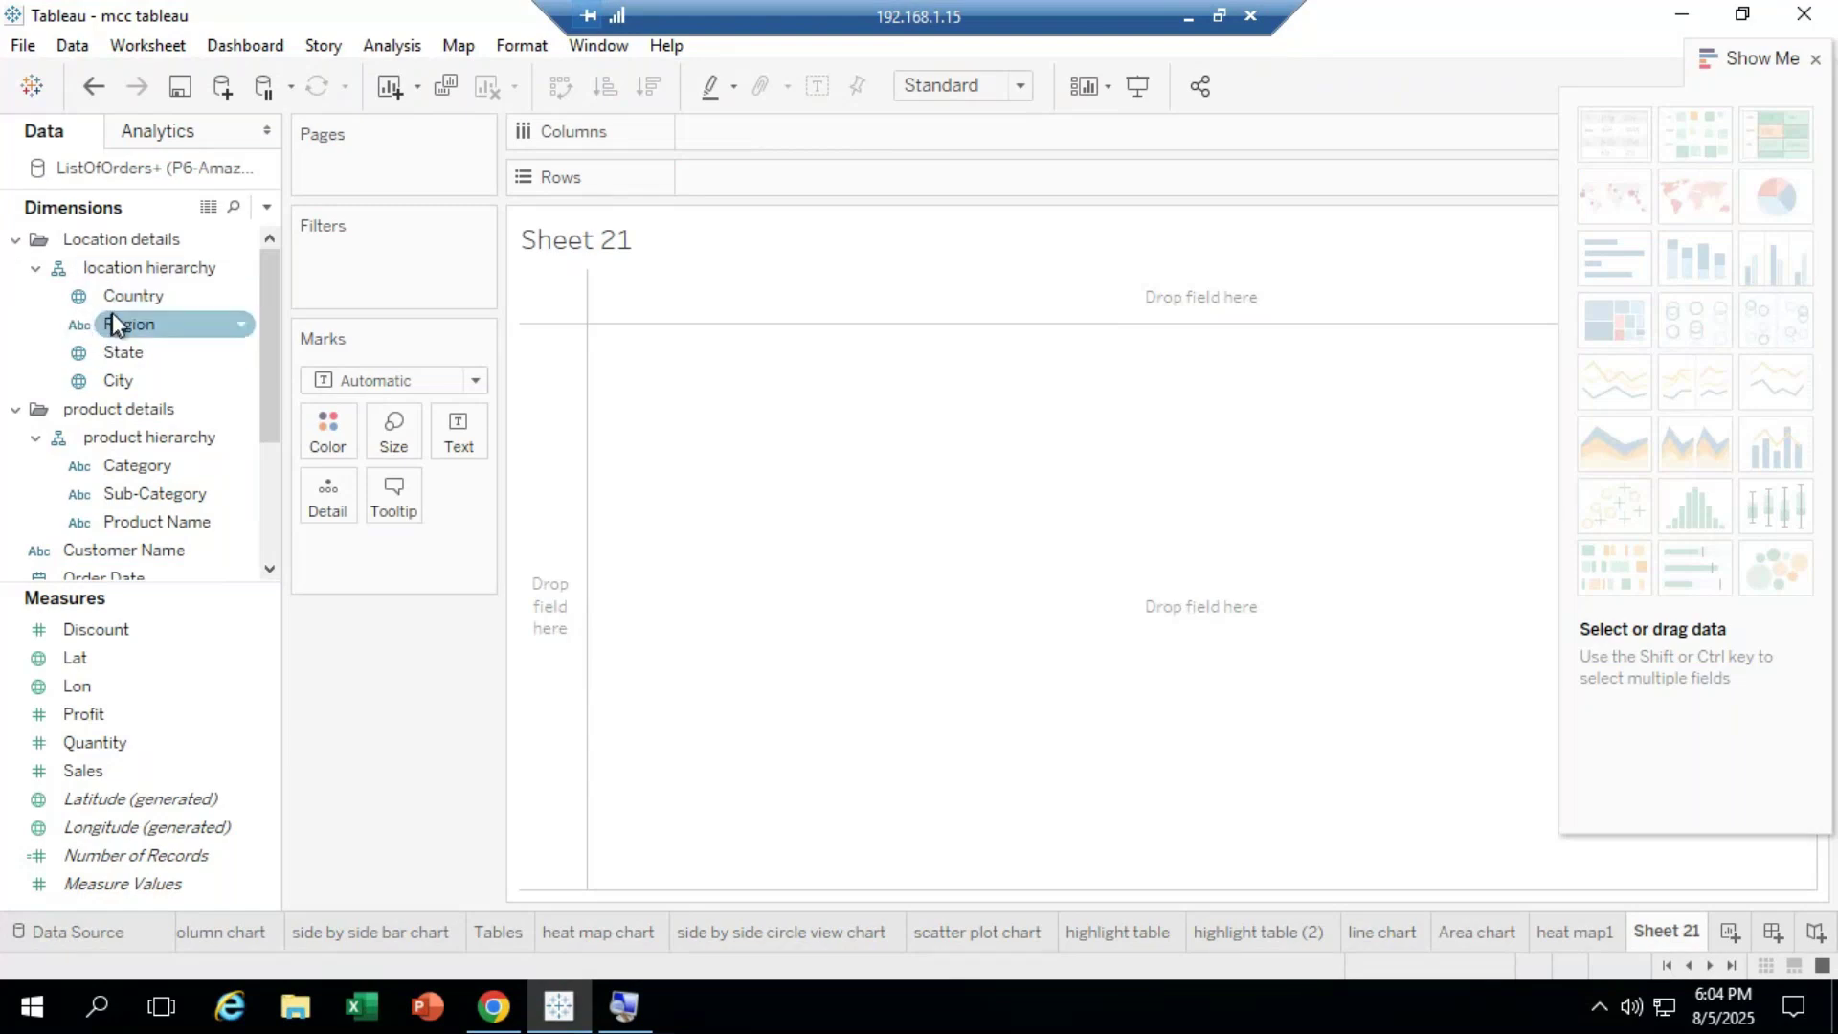
drag(120, 295, 722, 182)
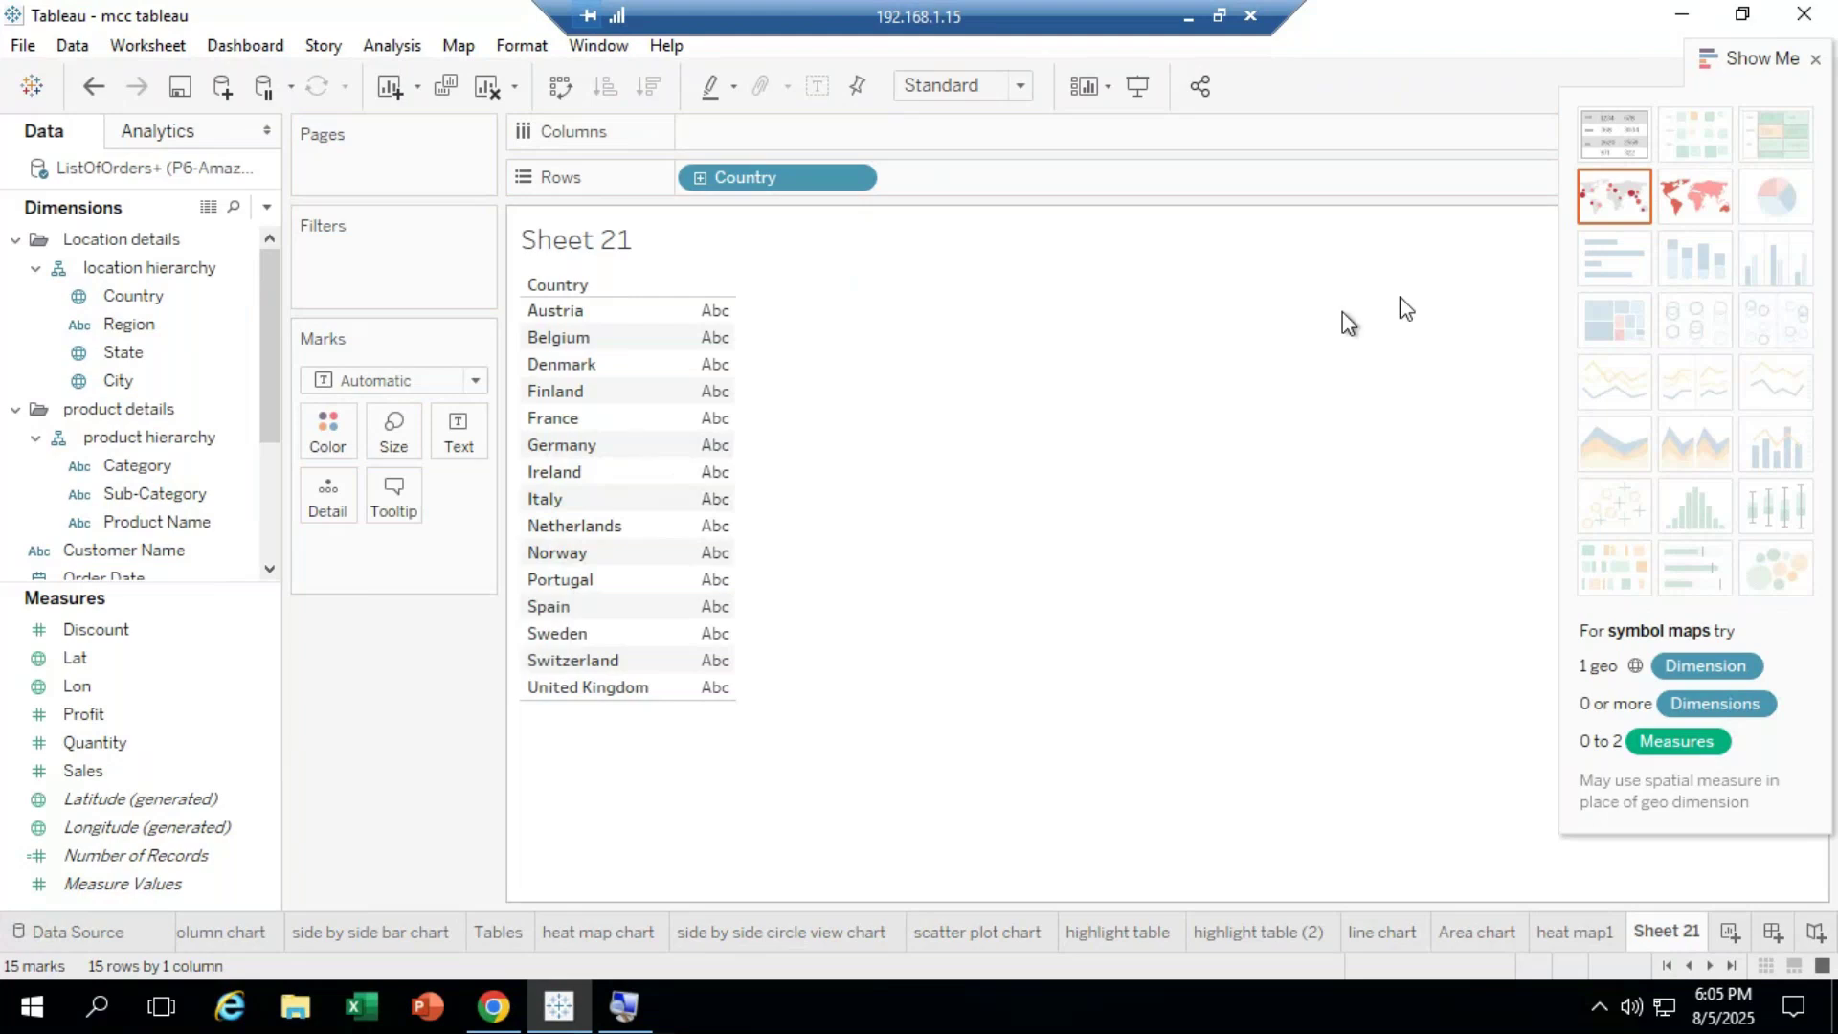
click(1625, 201)
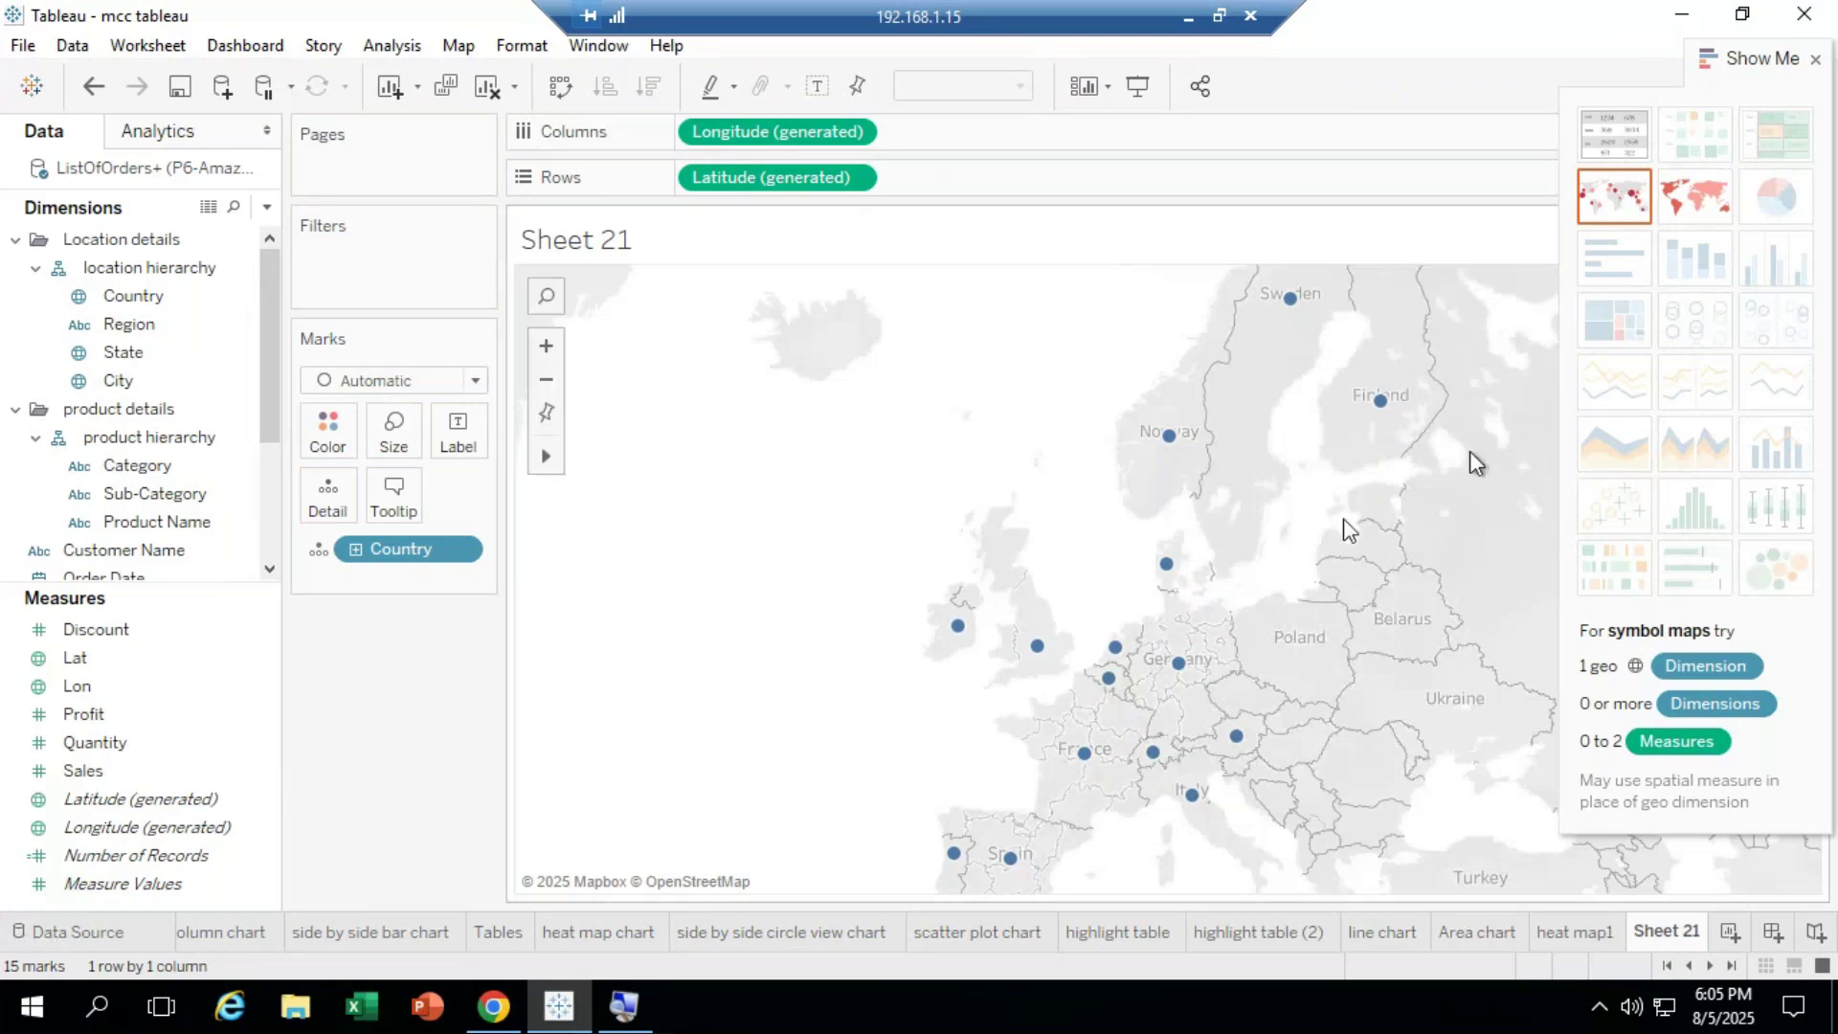
Step: Slightly enlarge the country circles on the map and make their size depend on Sales
mouse_move(1187, 573)
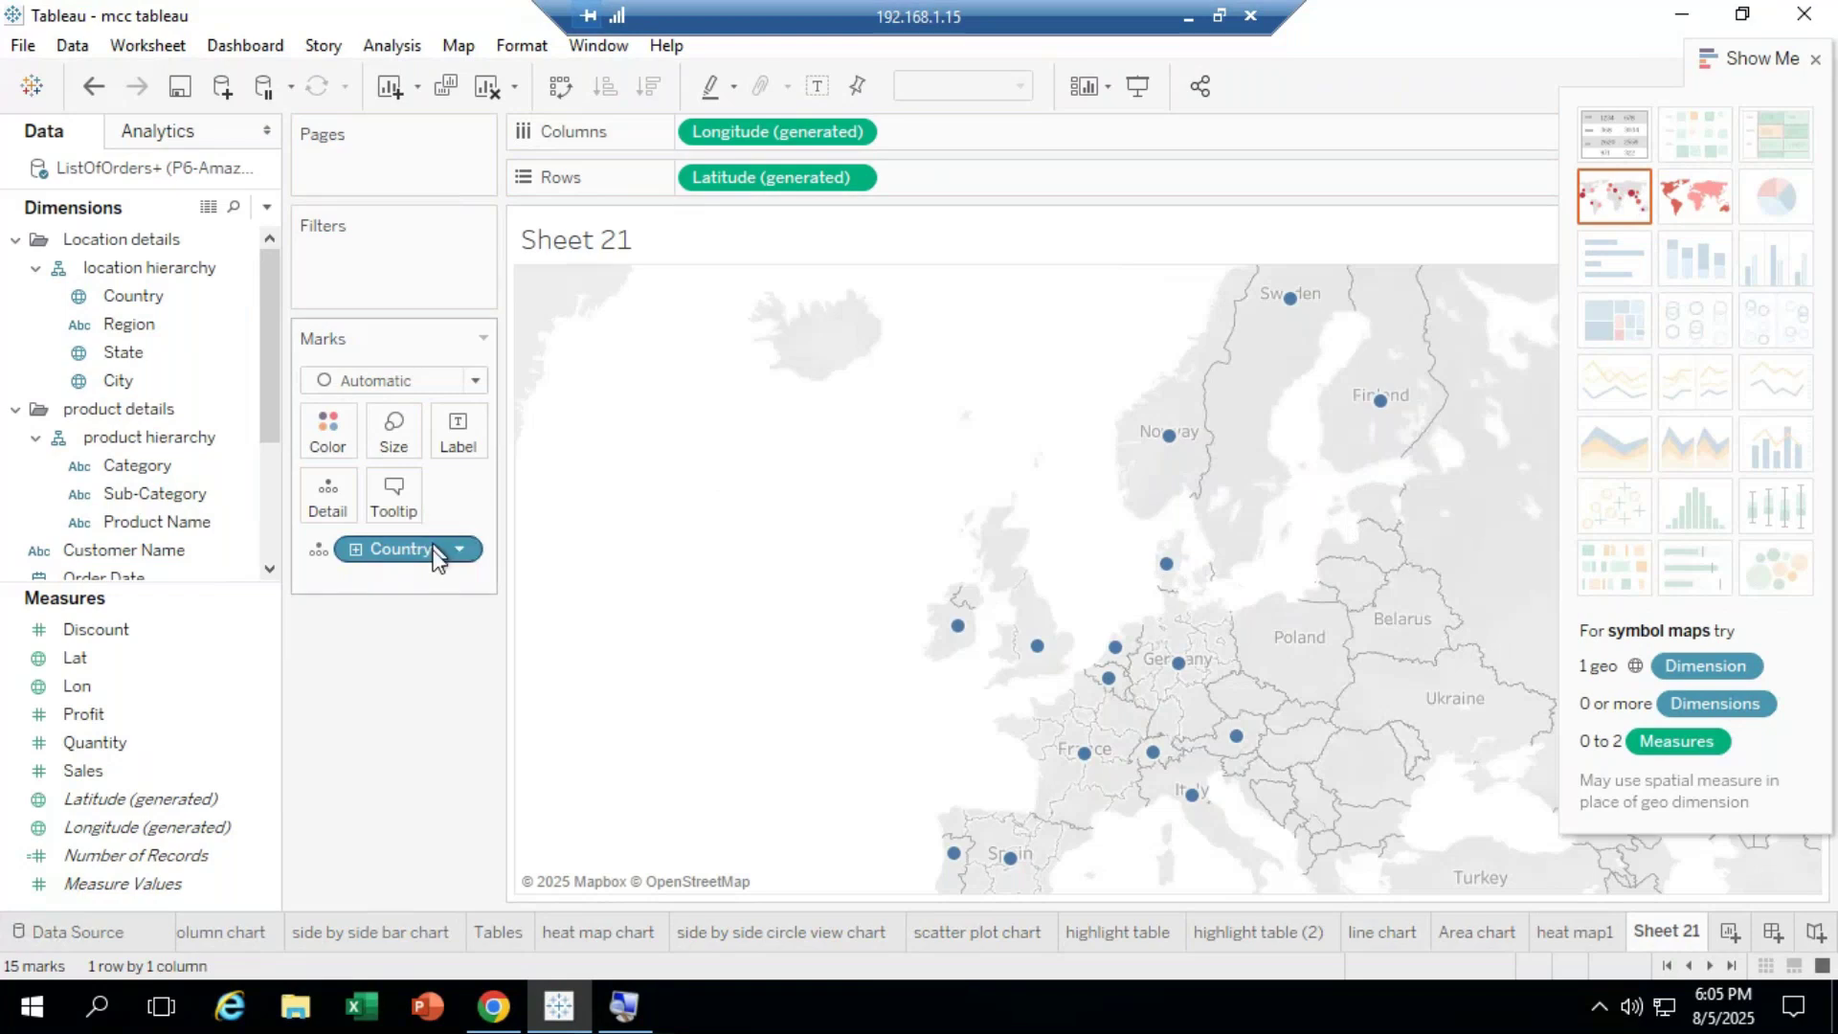
mouse_move(1047, 651)
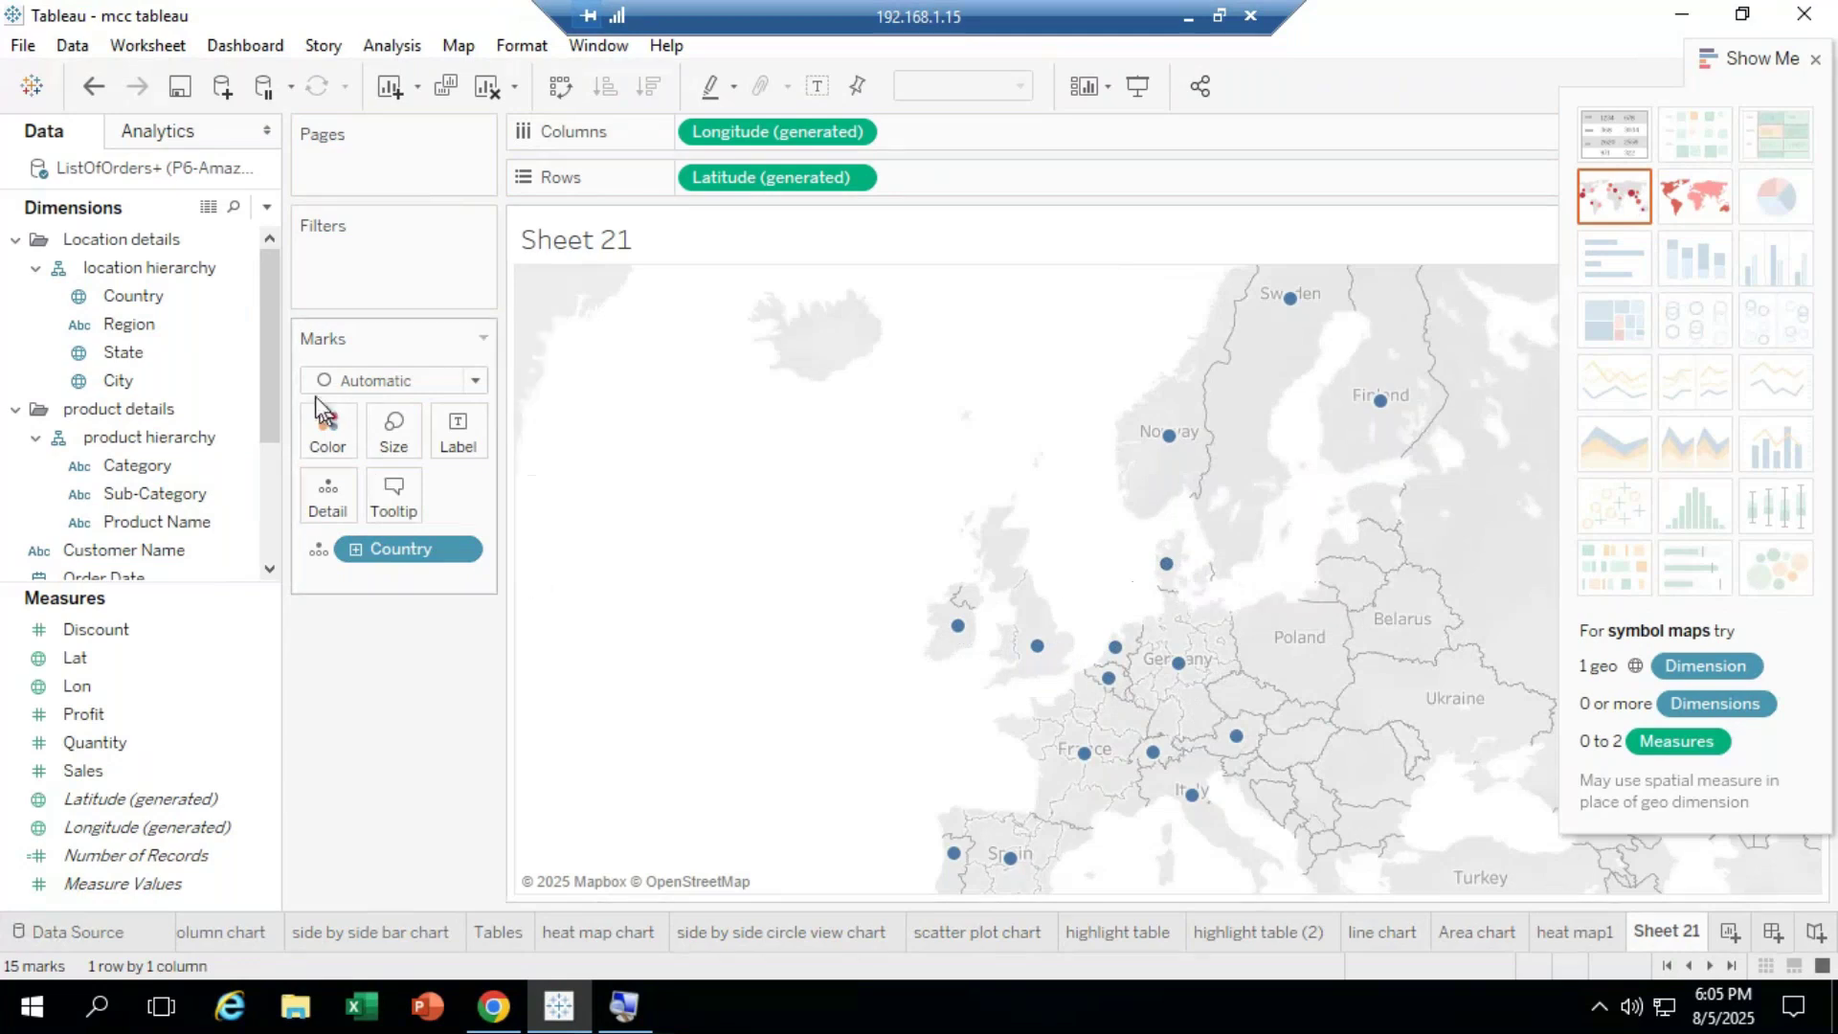
click(396, 433)
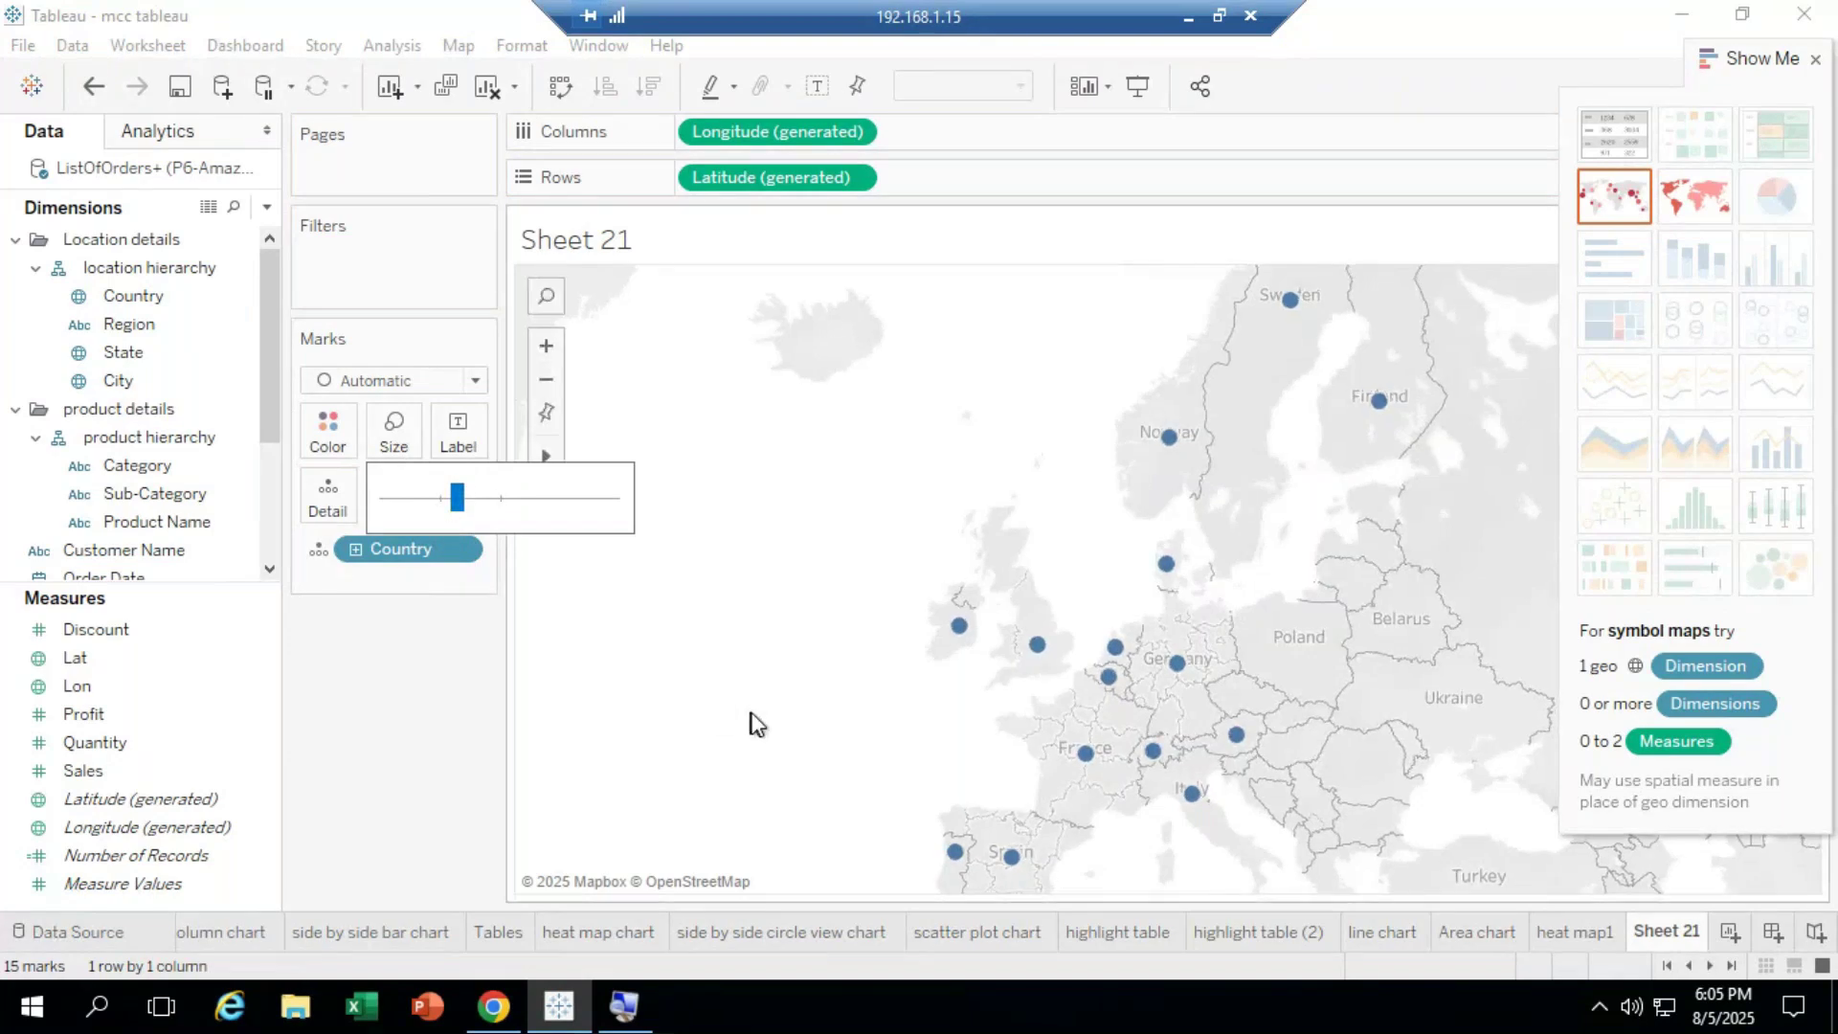
click(761, 725)
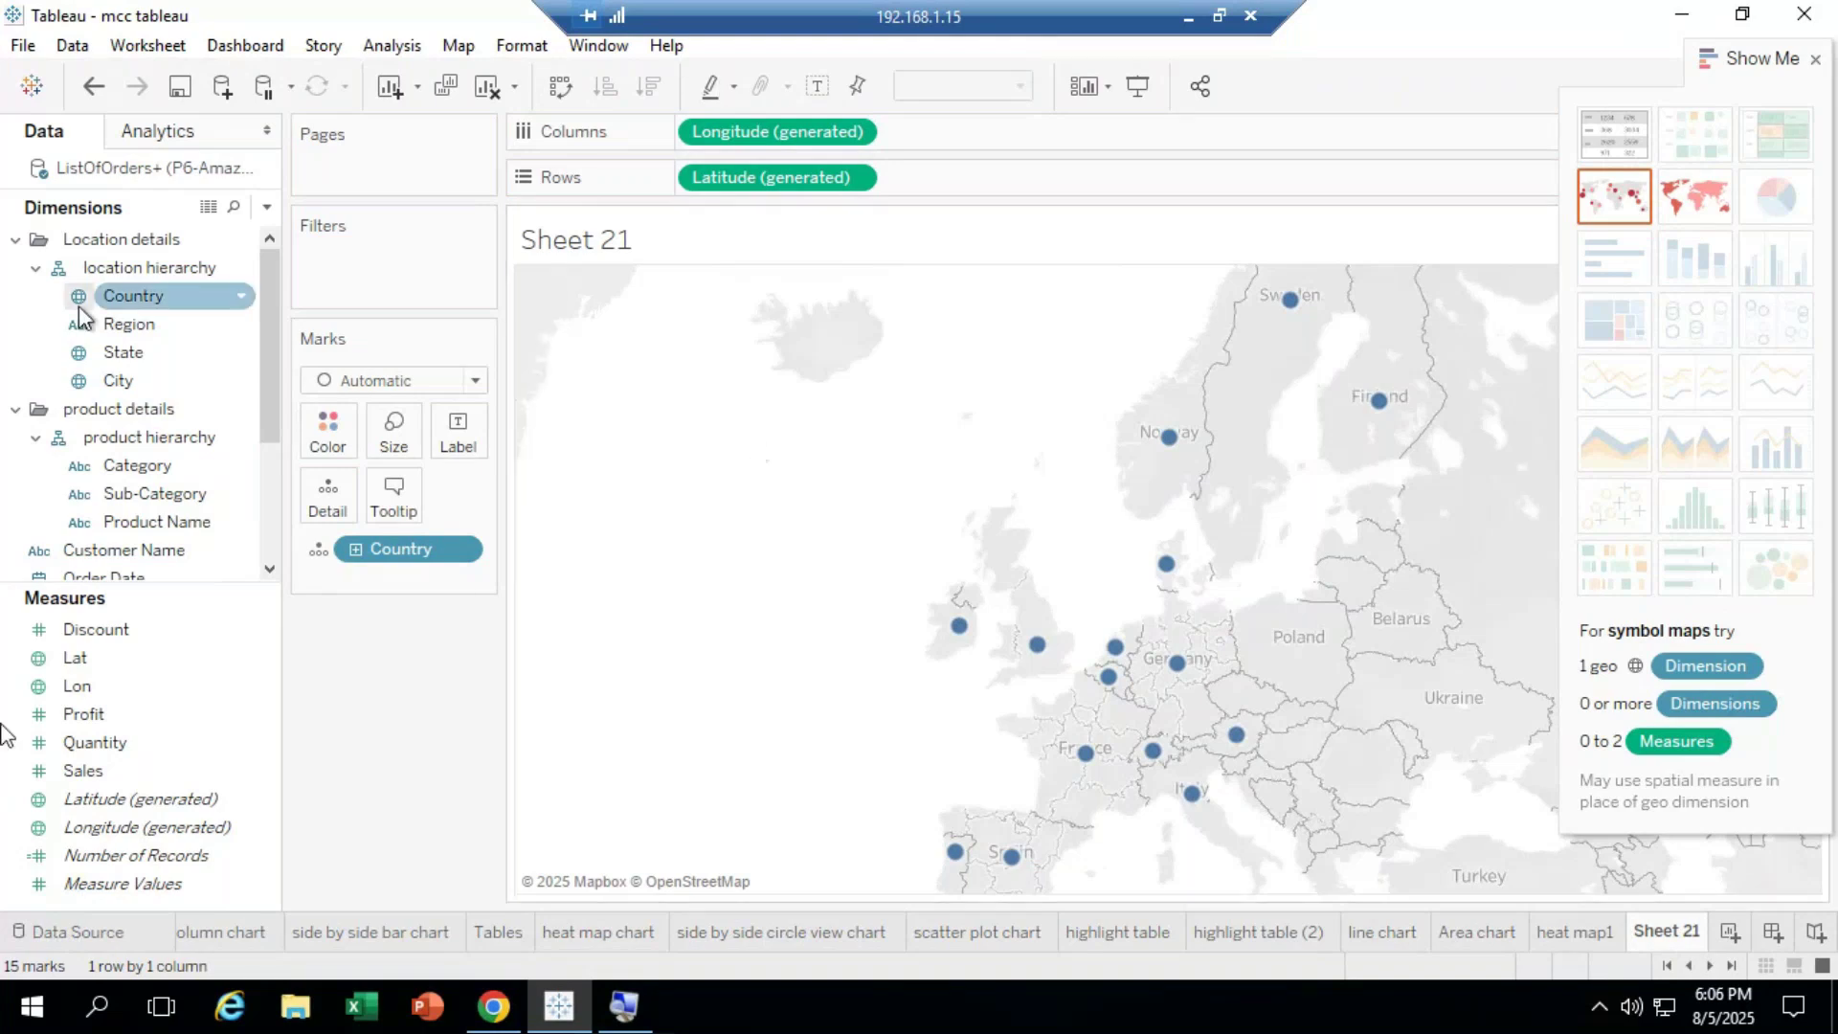
click(134, 770)
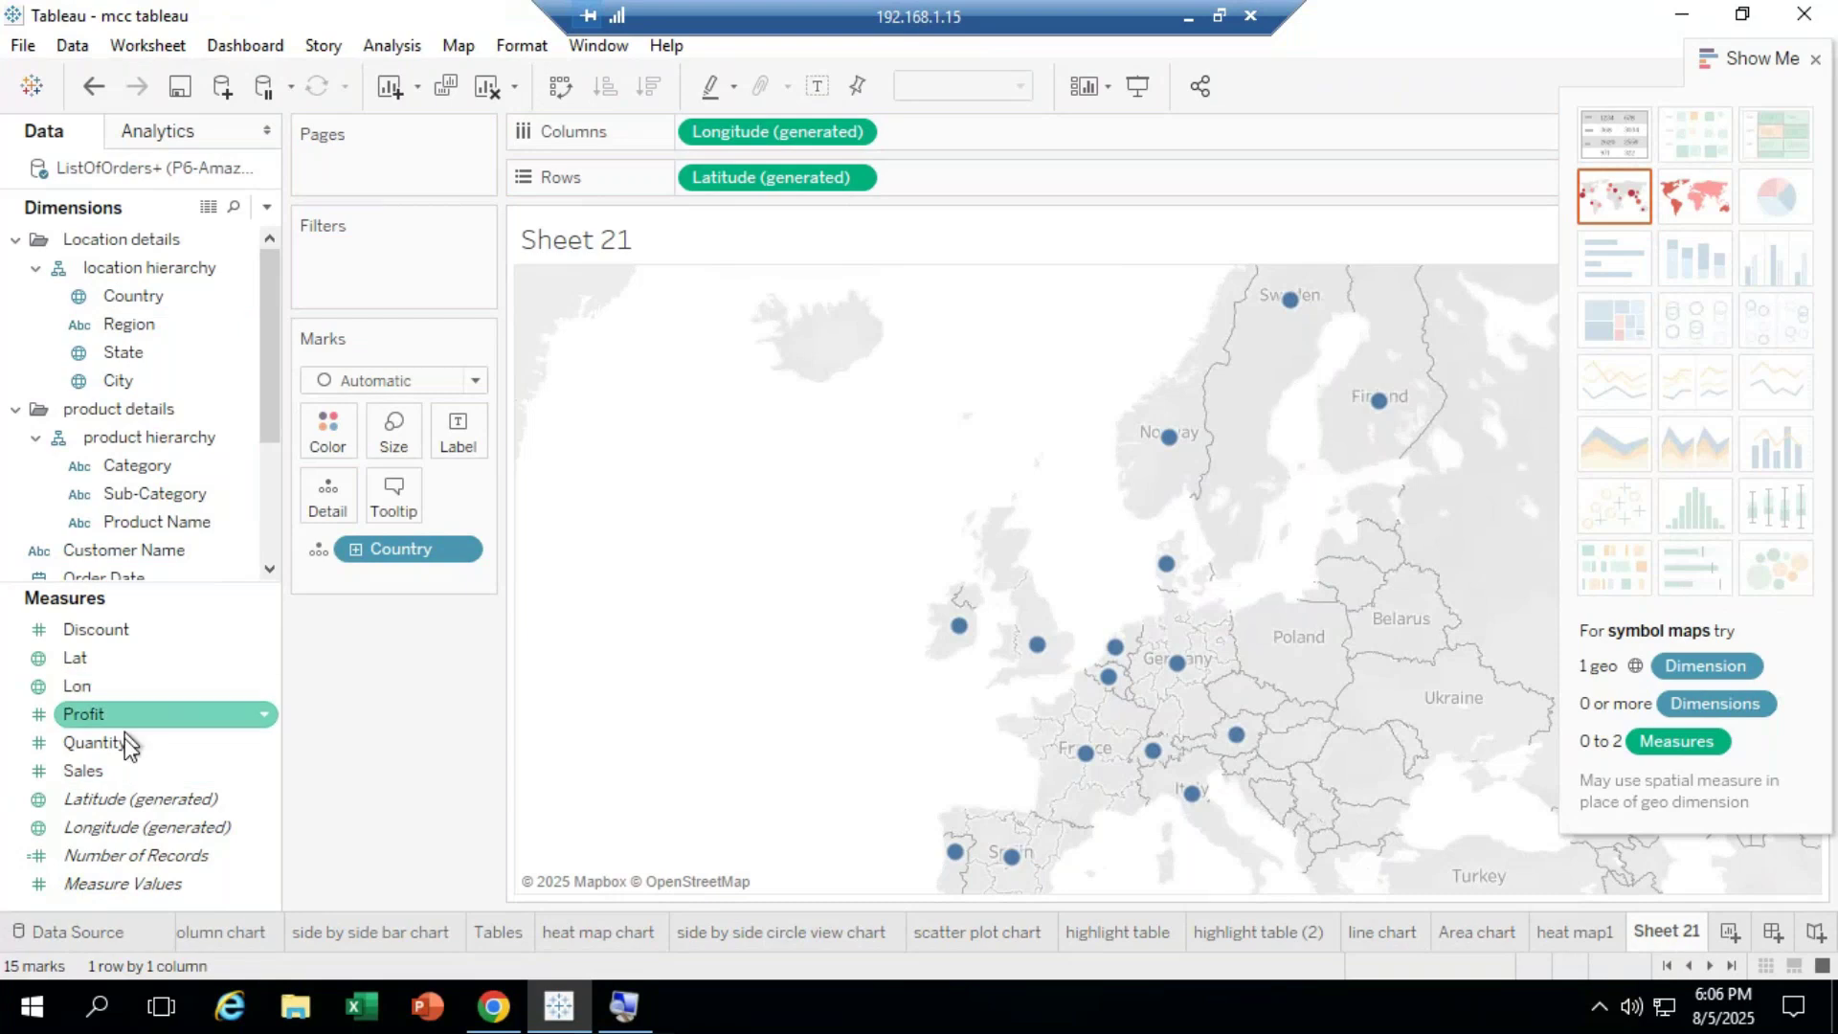
drag(125, 770, 400, 421)
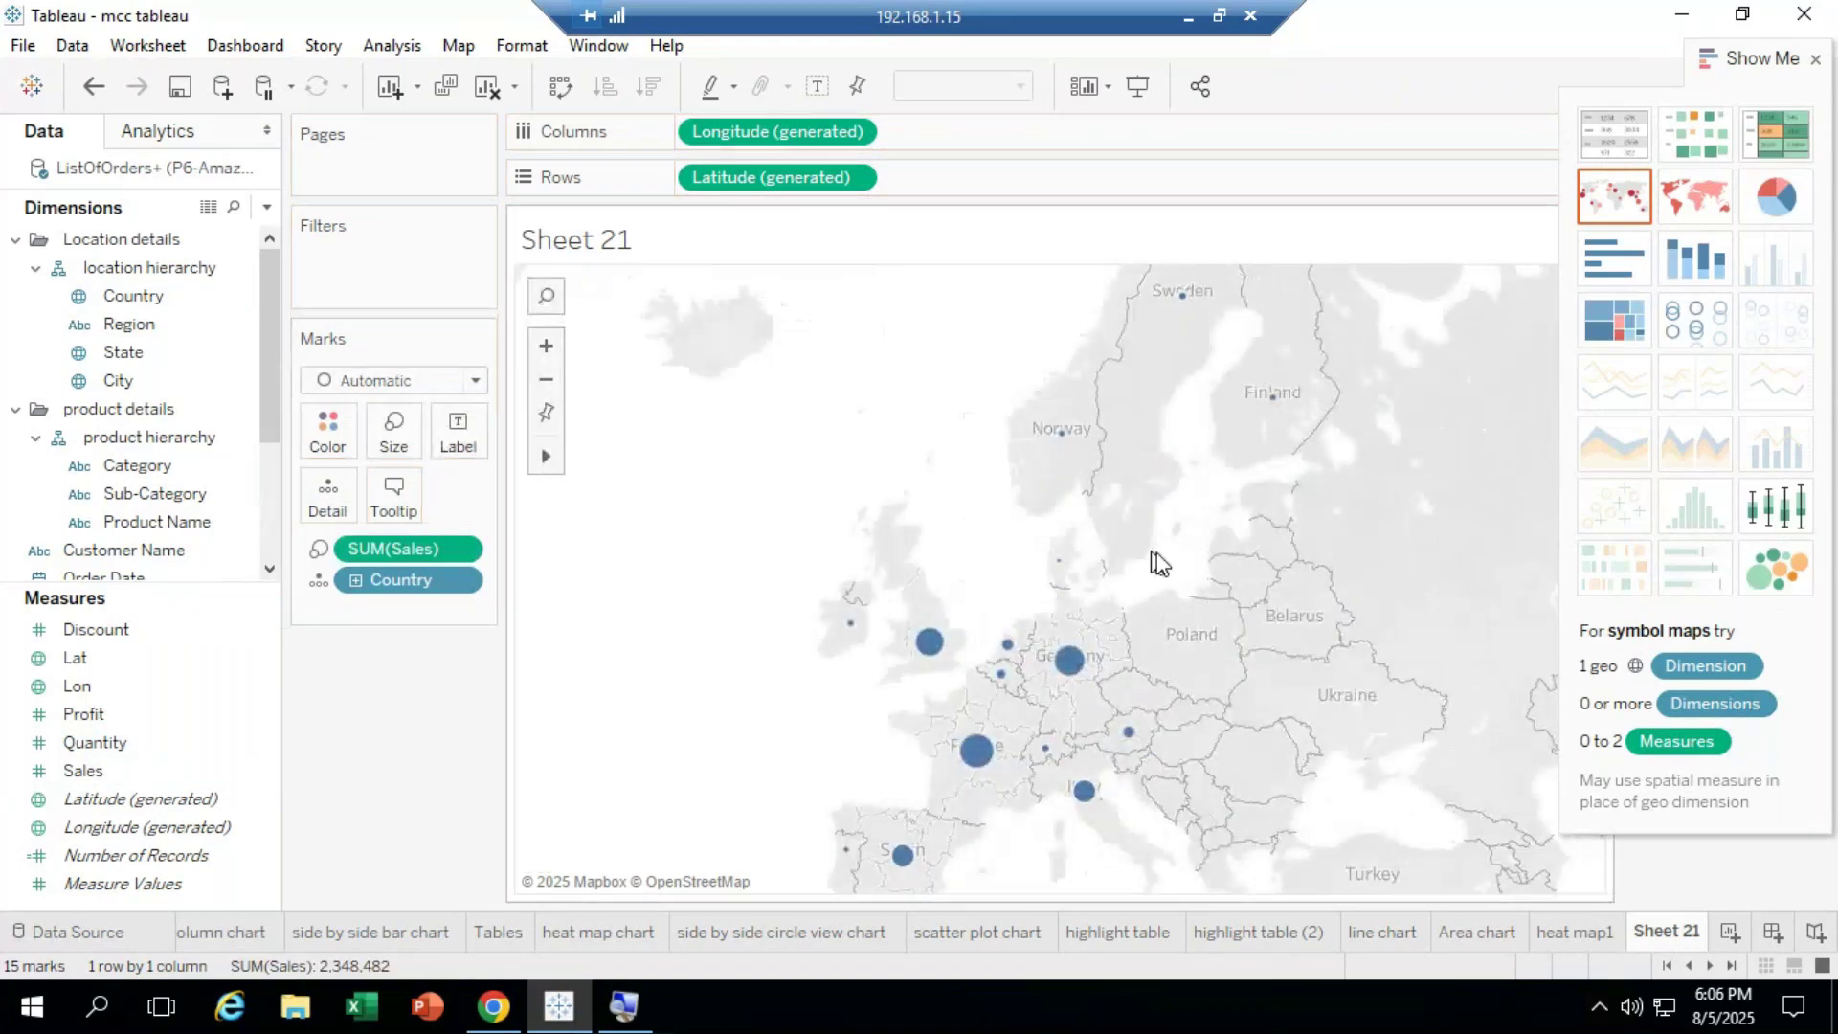
Step: Expand the location hierarchy on the marks from Country through Region to State, and remove Region
scroll(1208, 648, down, 2)
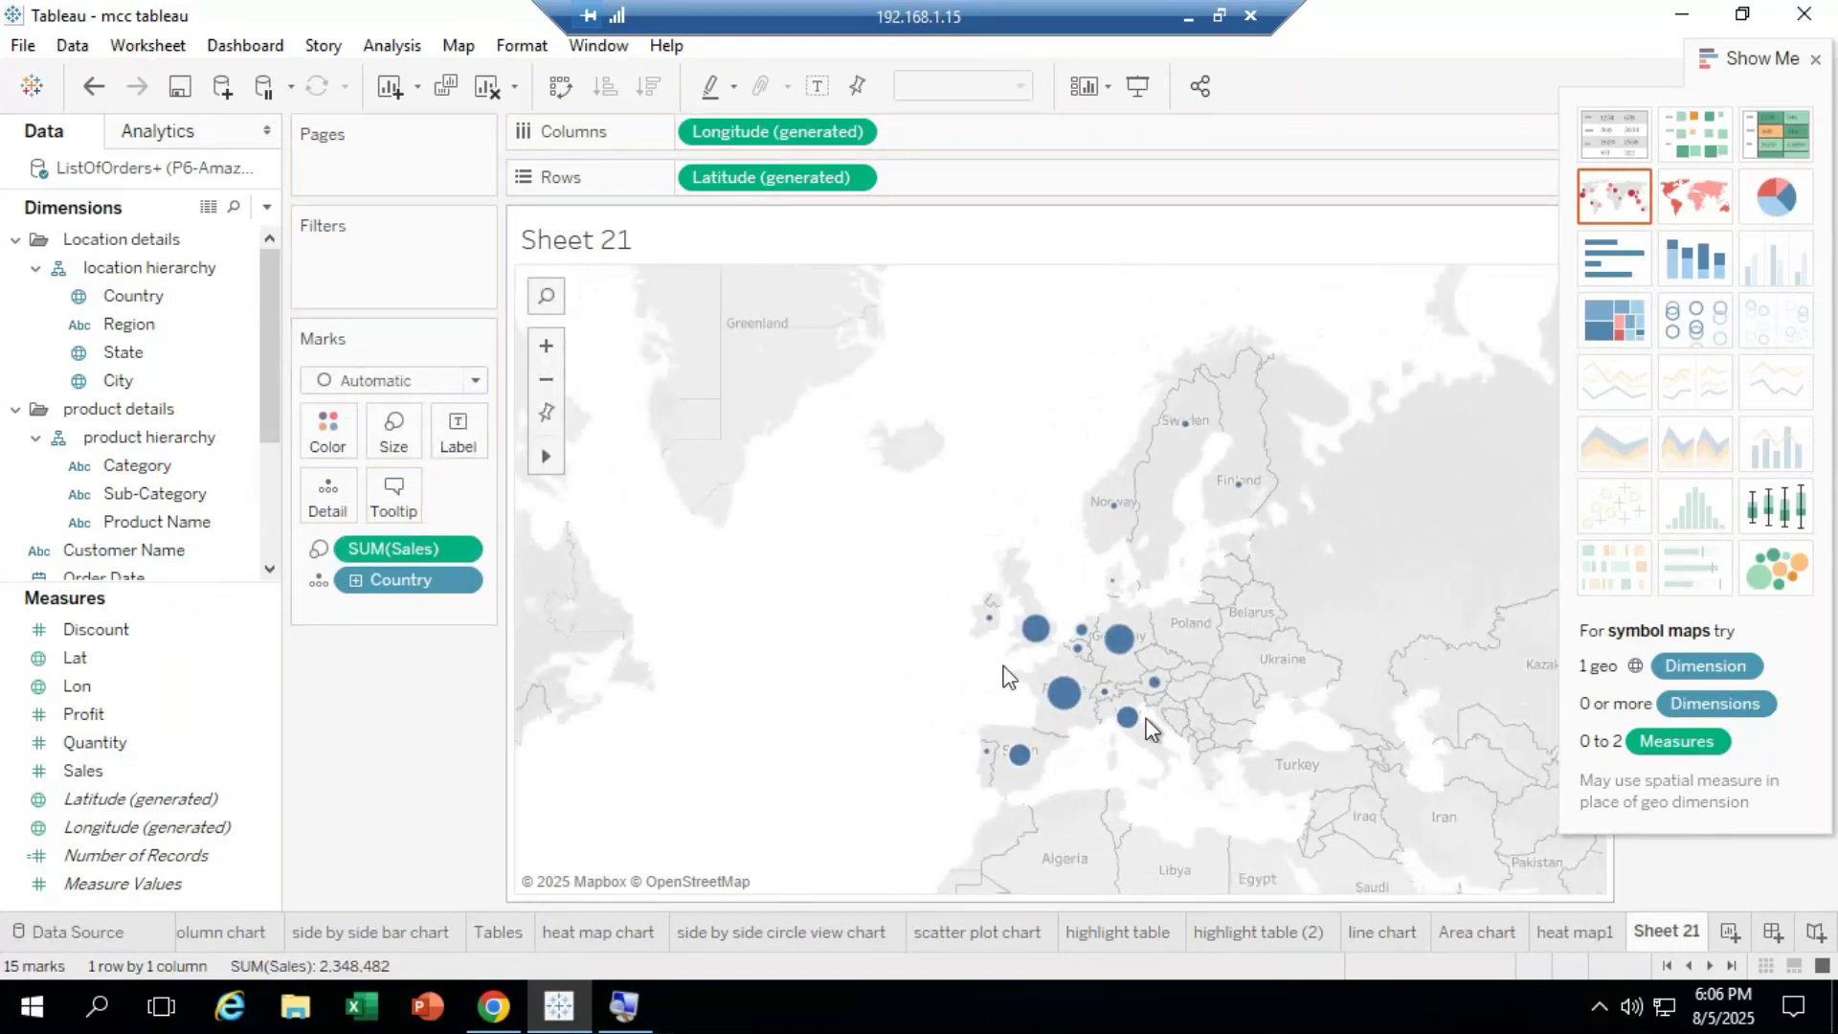
click(545, 413)
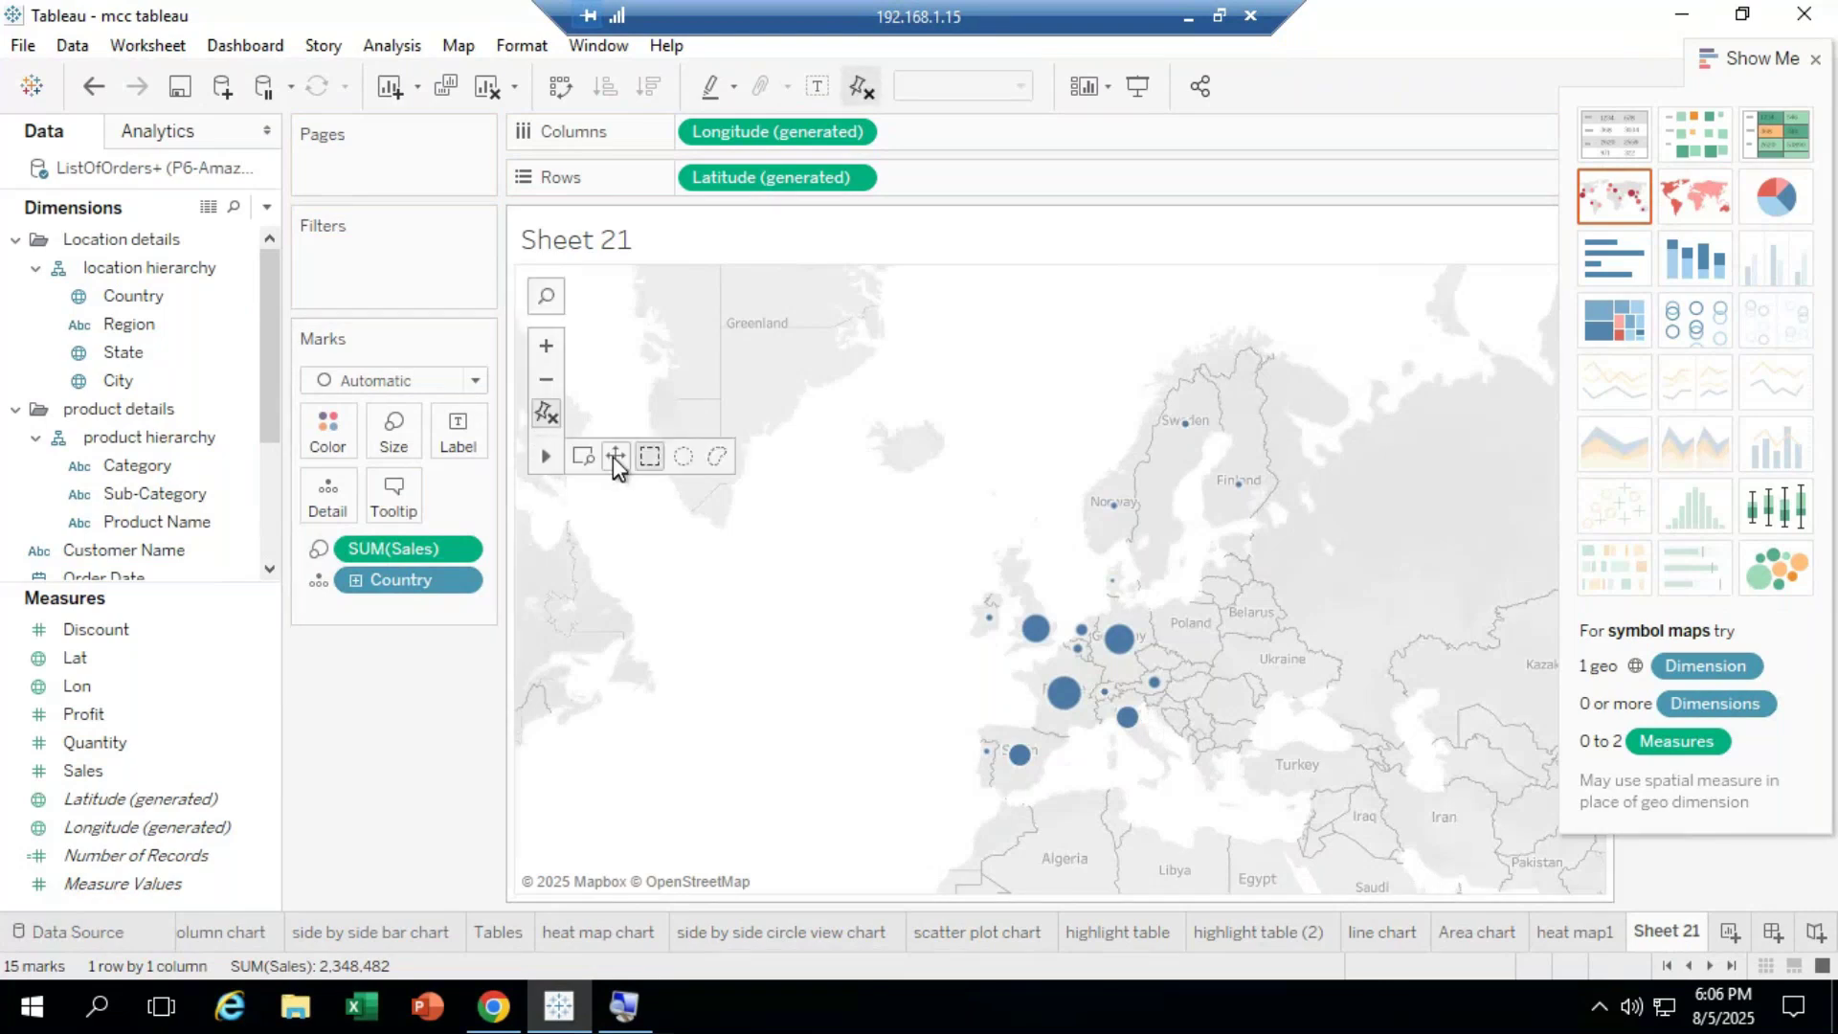
drag(1088, 717, 963, 580)
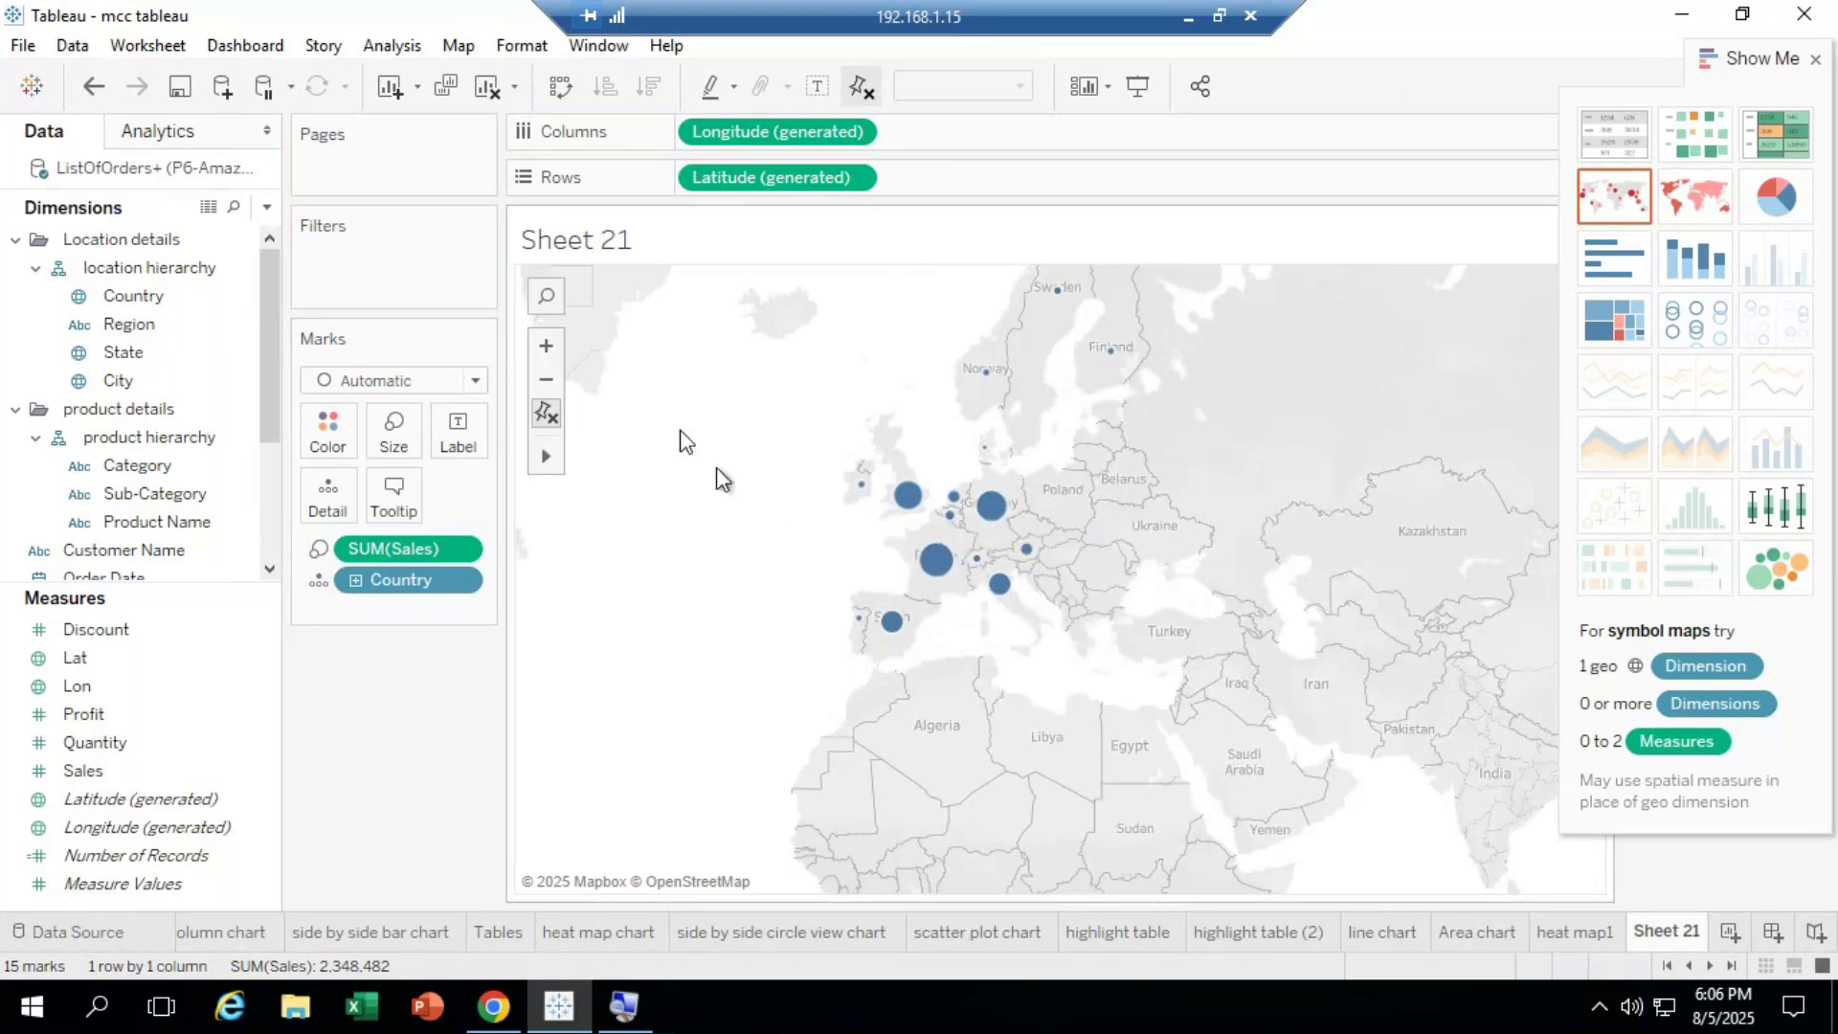
click(546, 346)
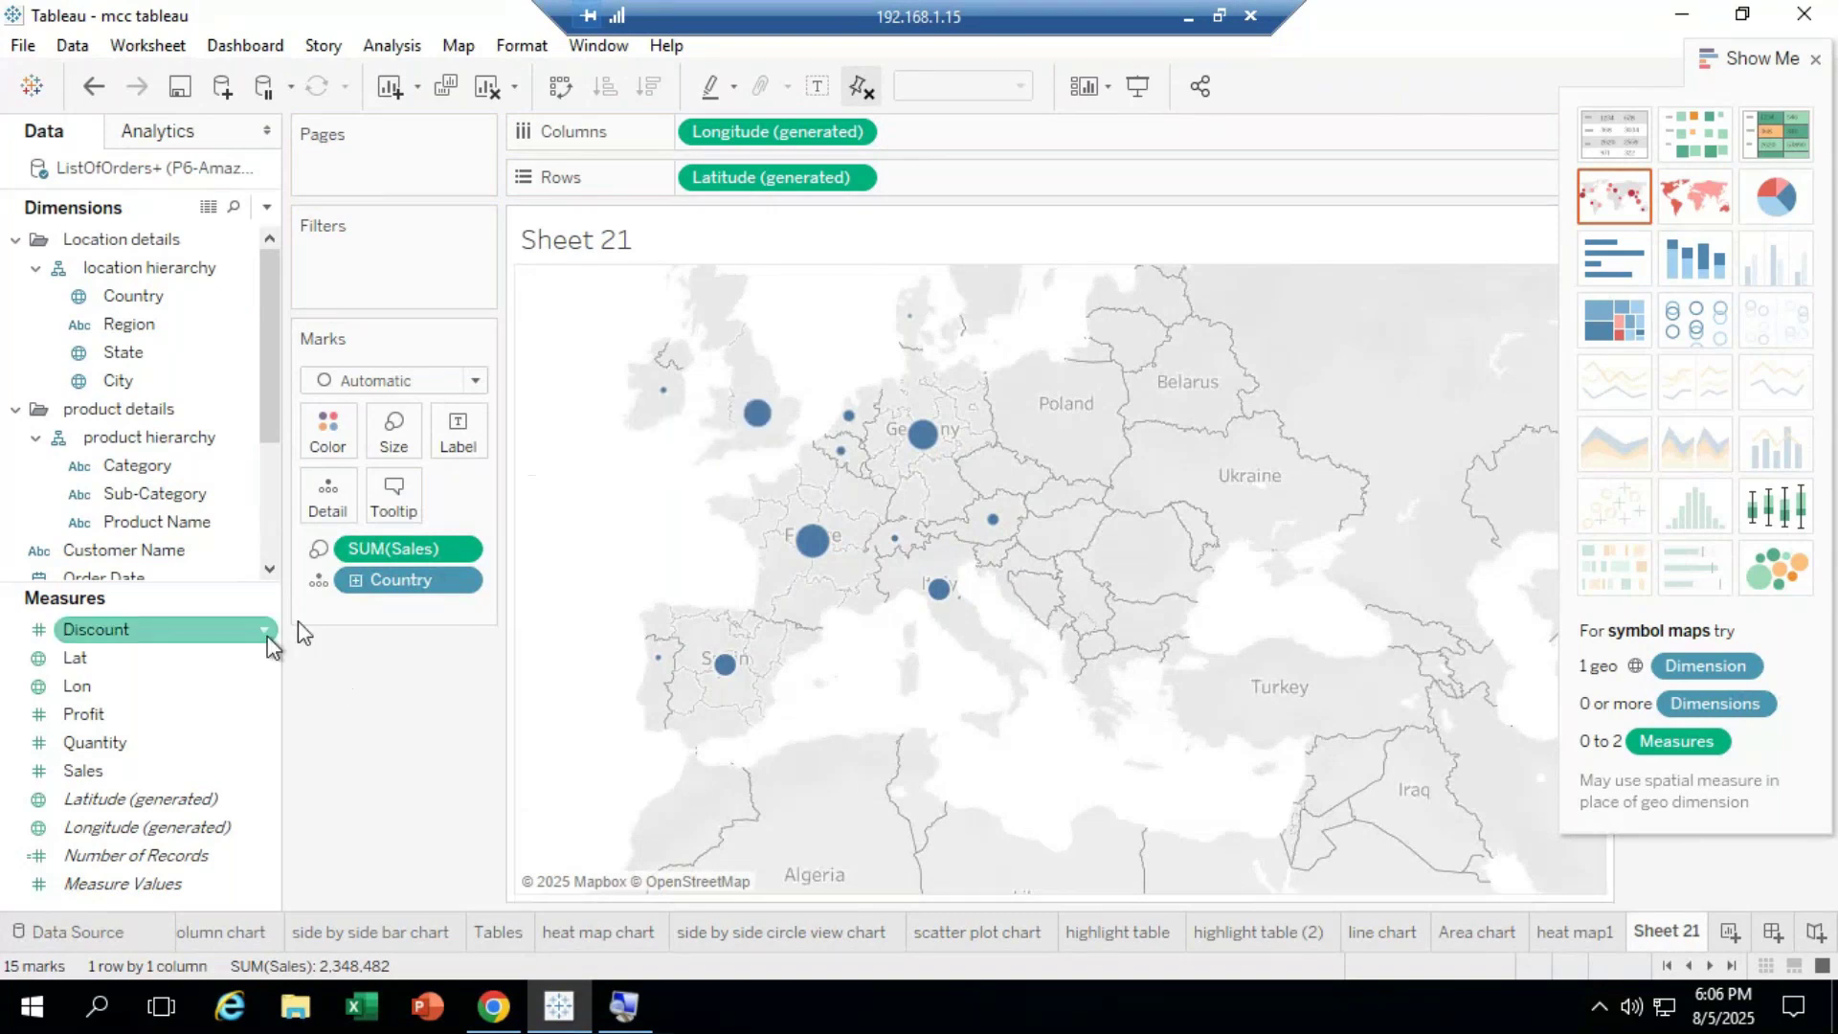
drag(358, 570, 360, 610)
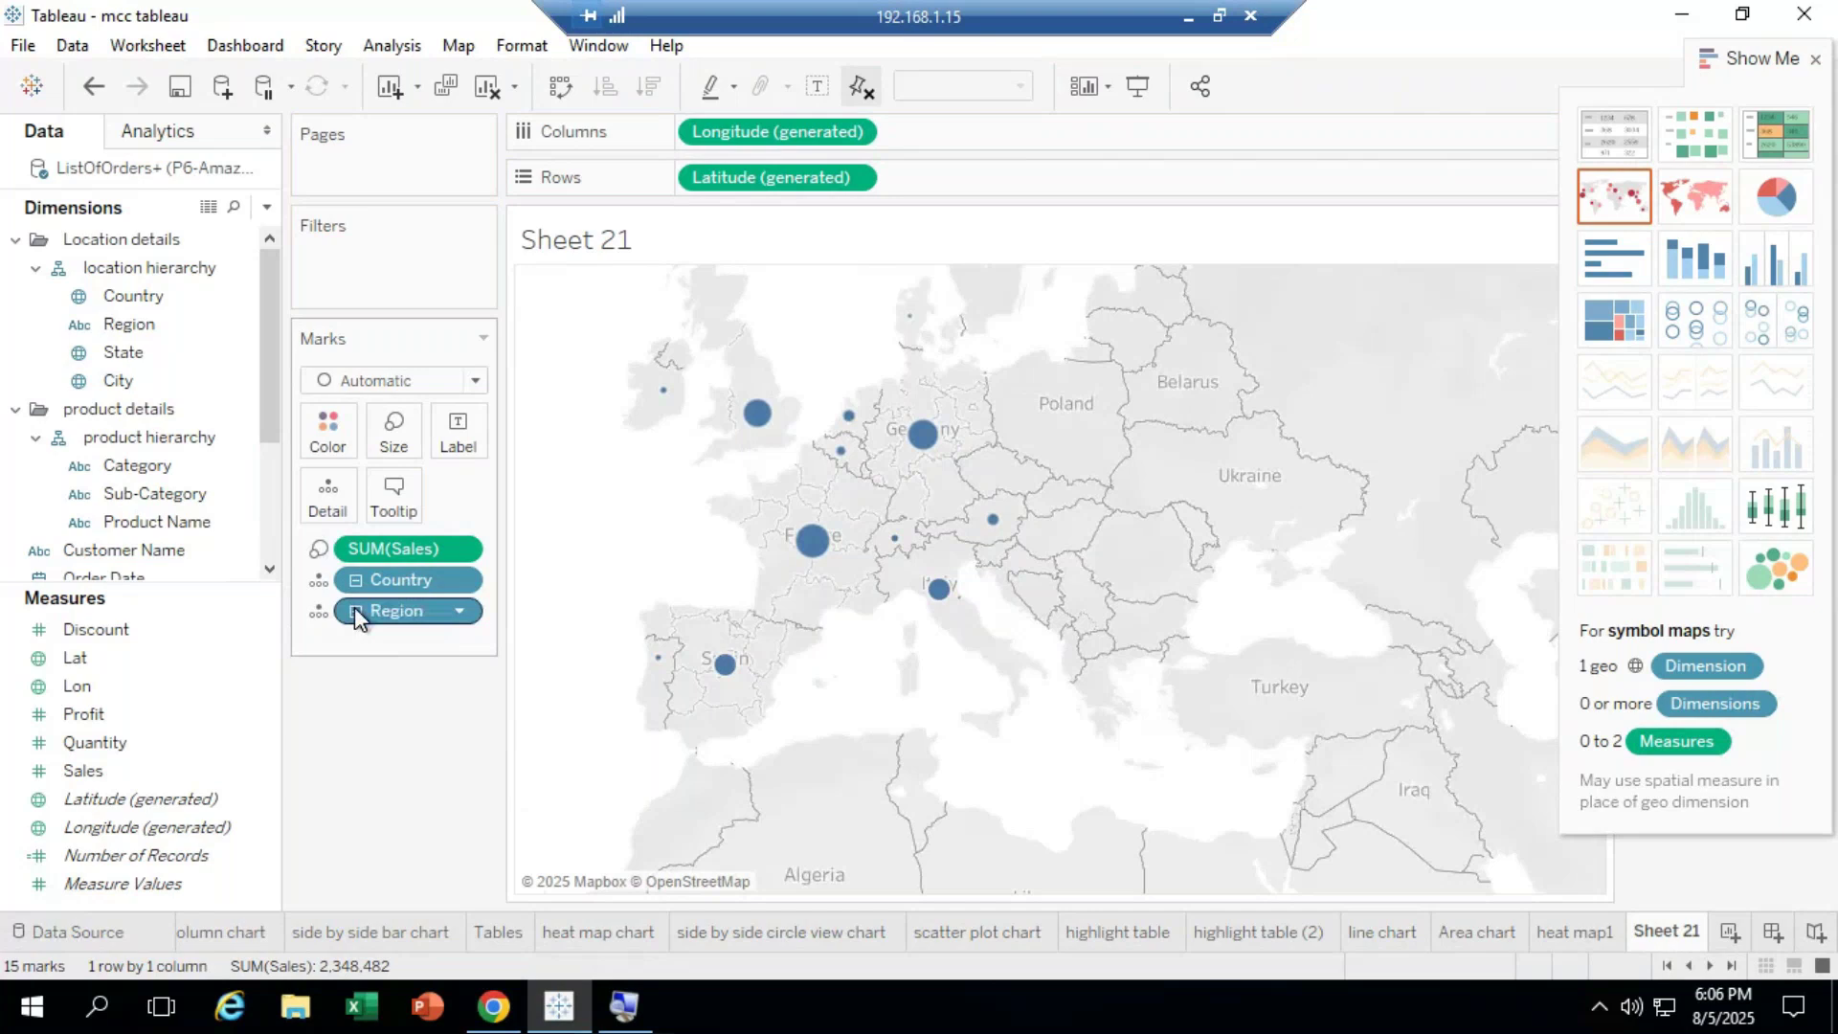
click(355, 610)
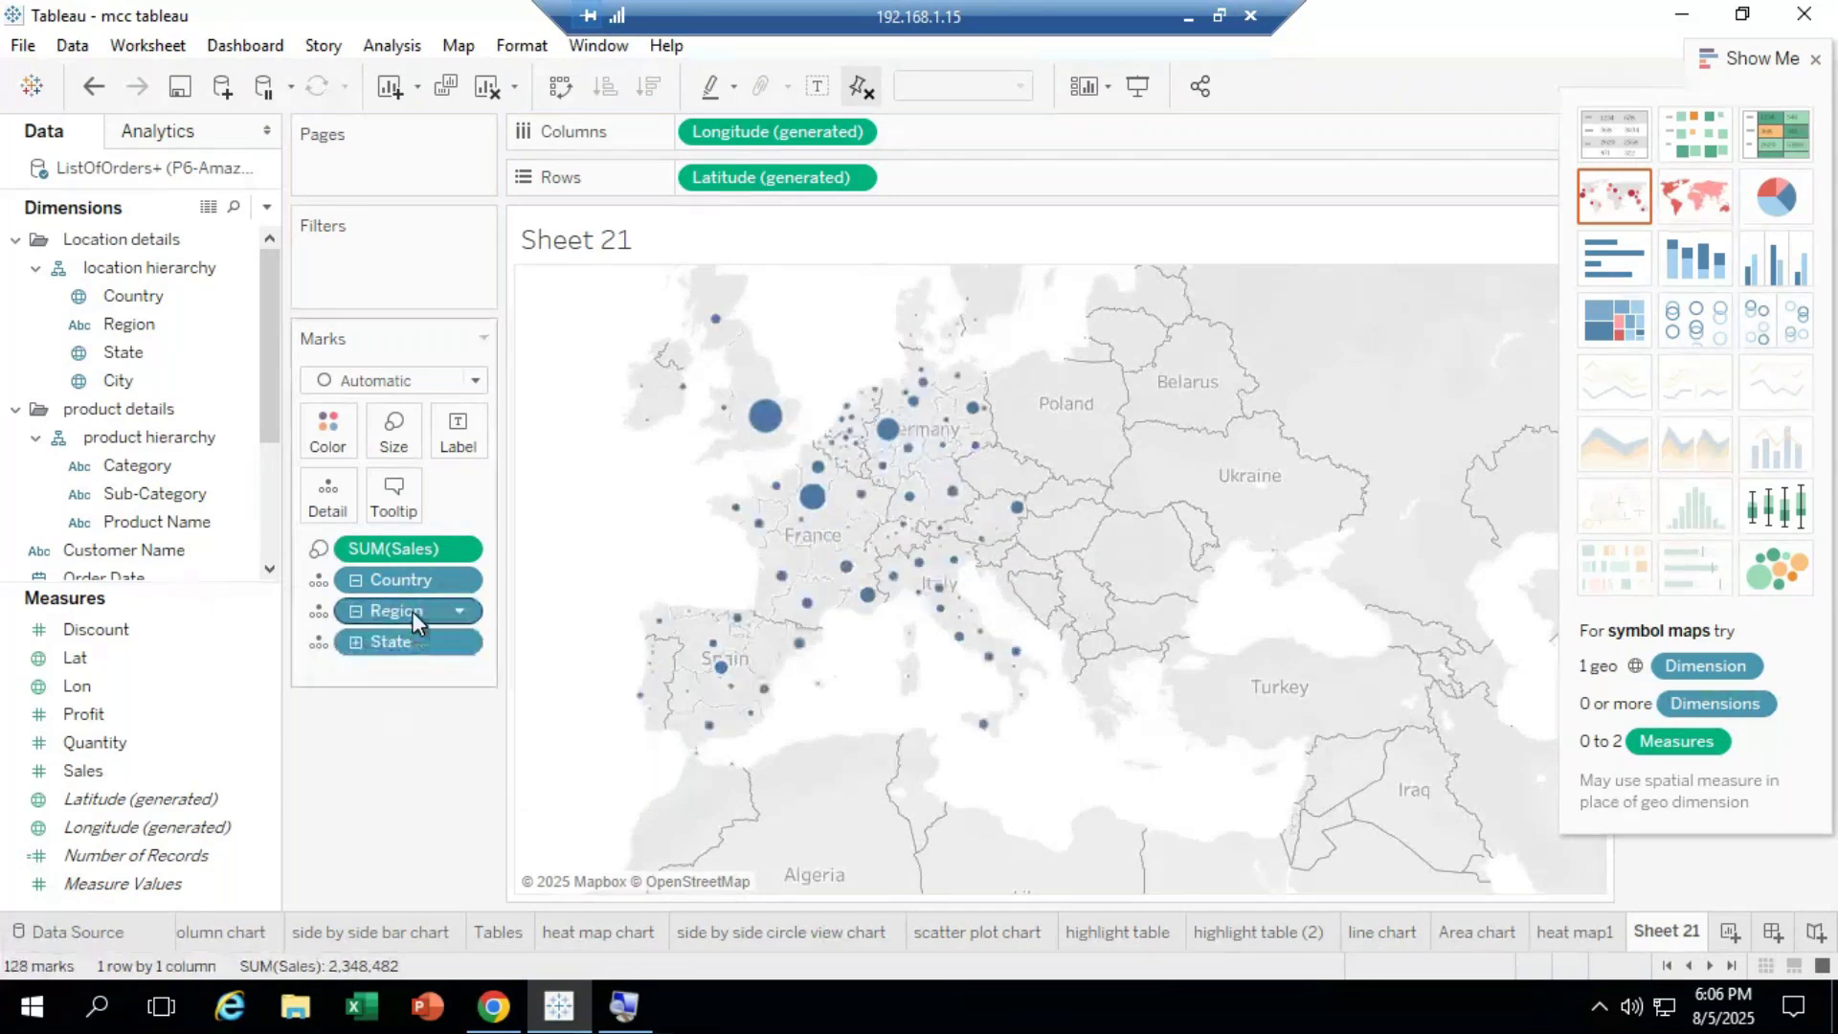
drag(412, 611, 413, 634)
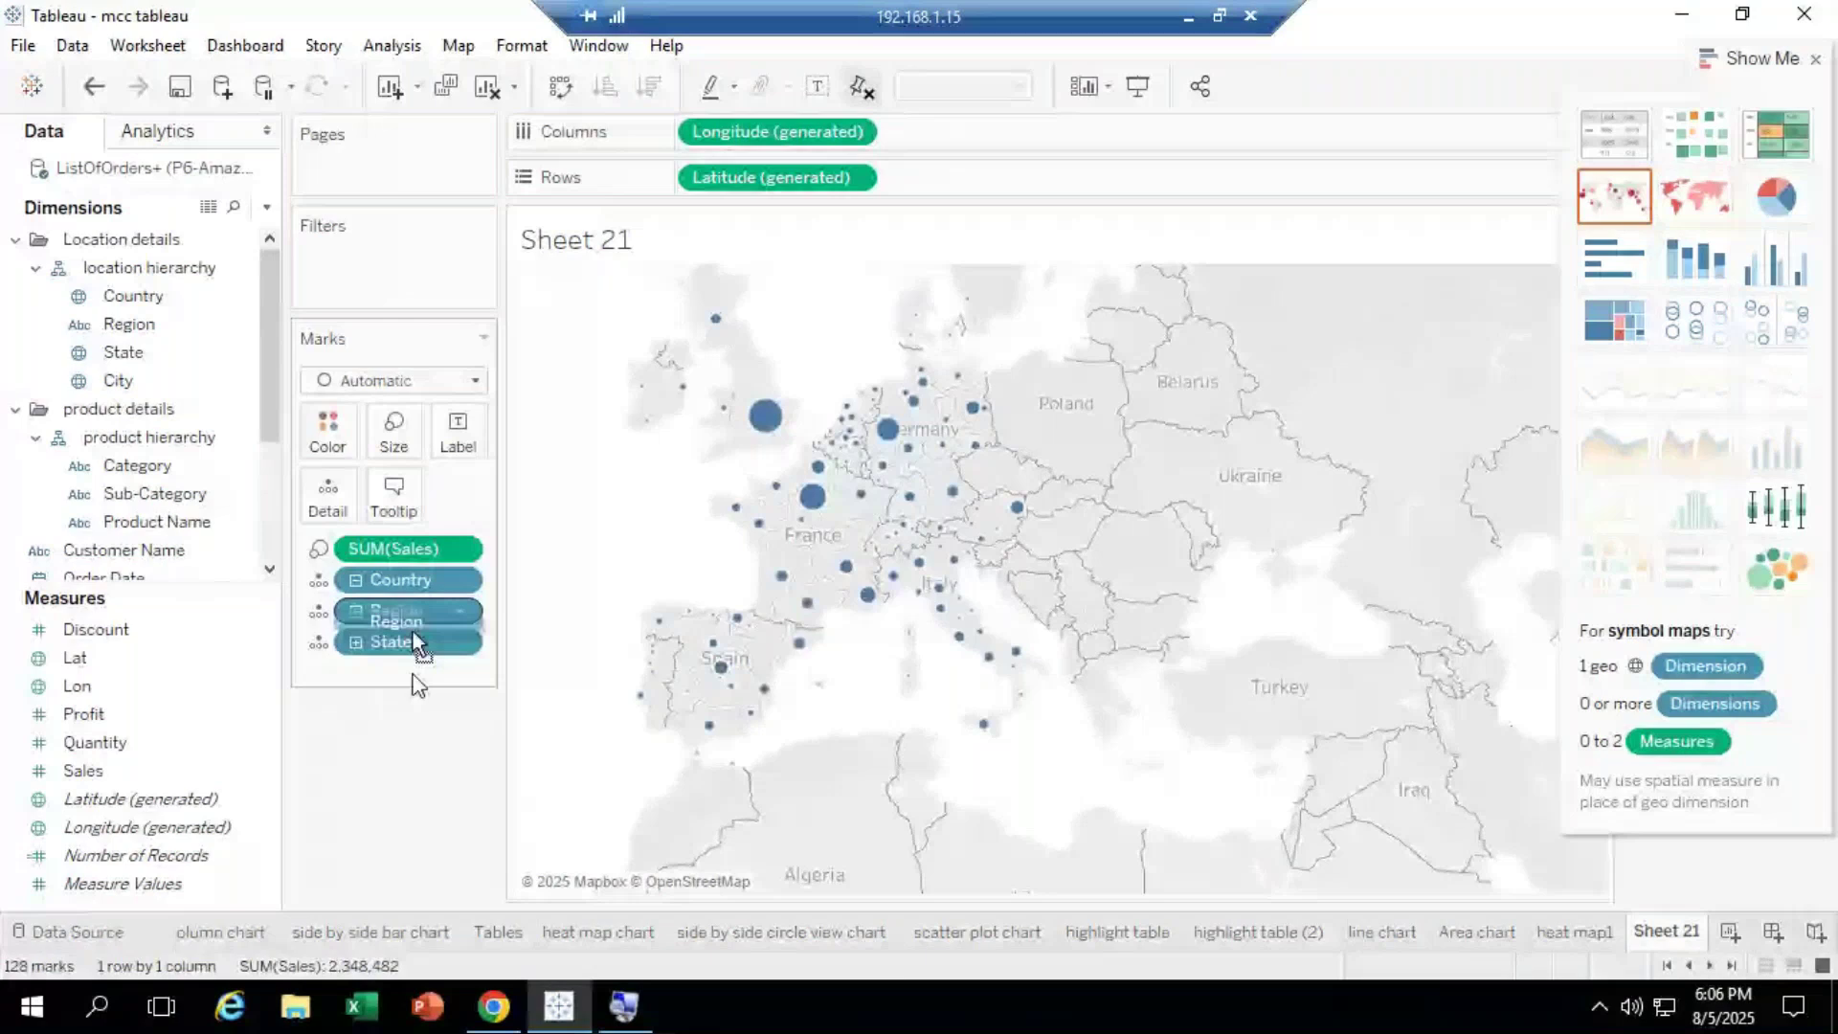
drag(412, 630, 625, 702)
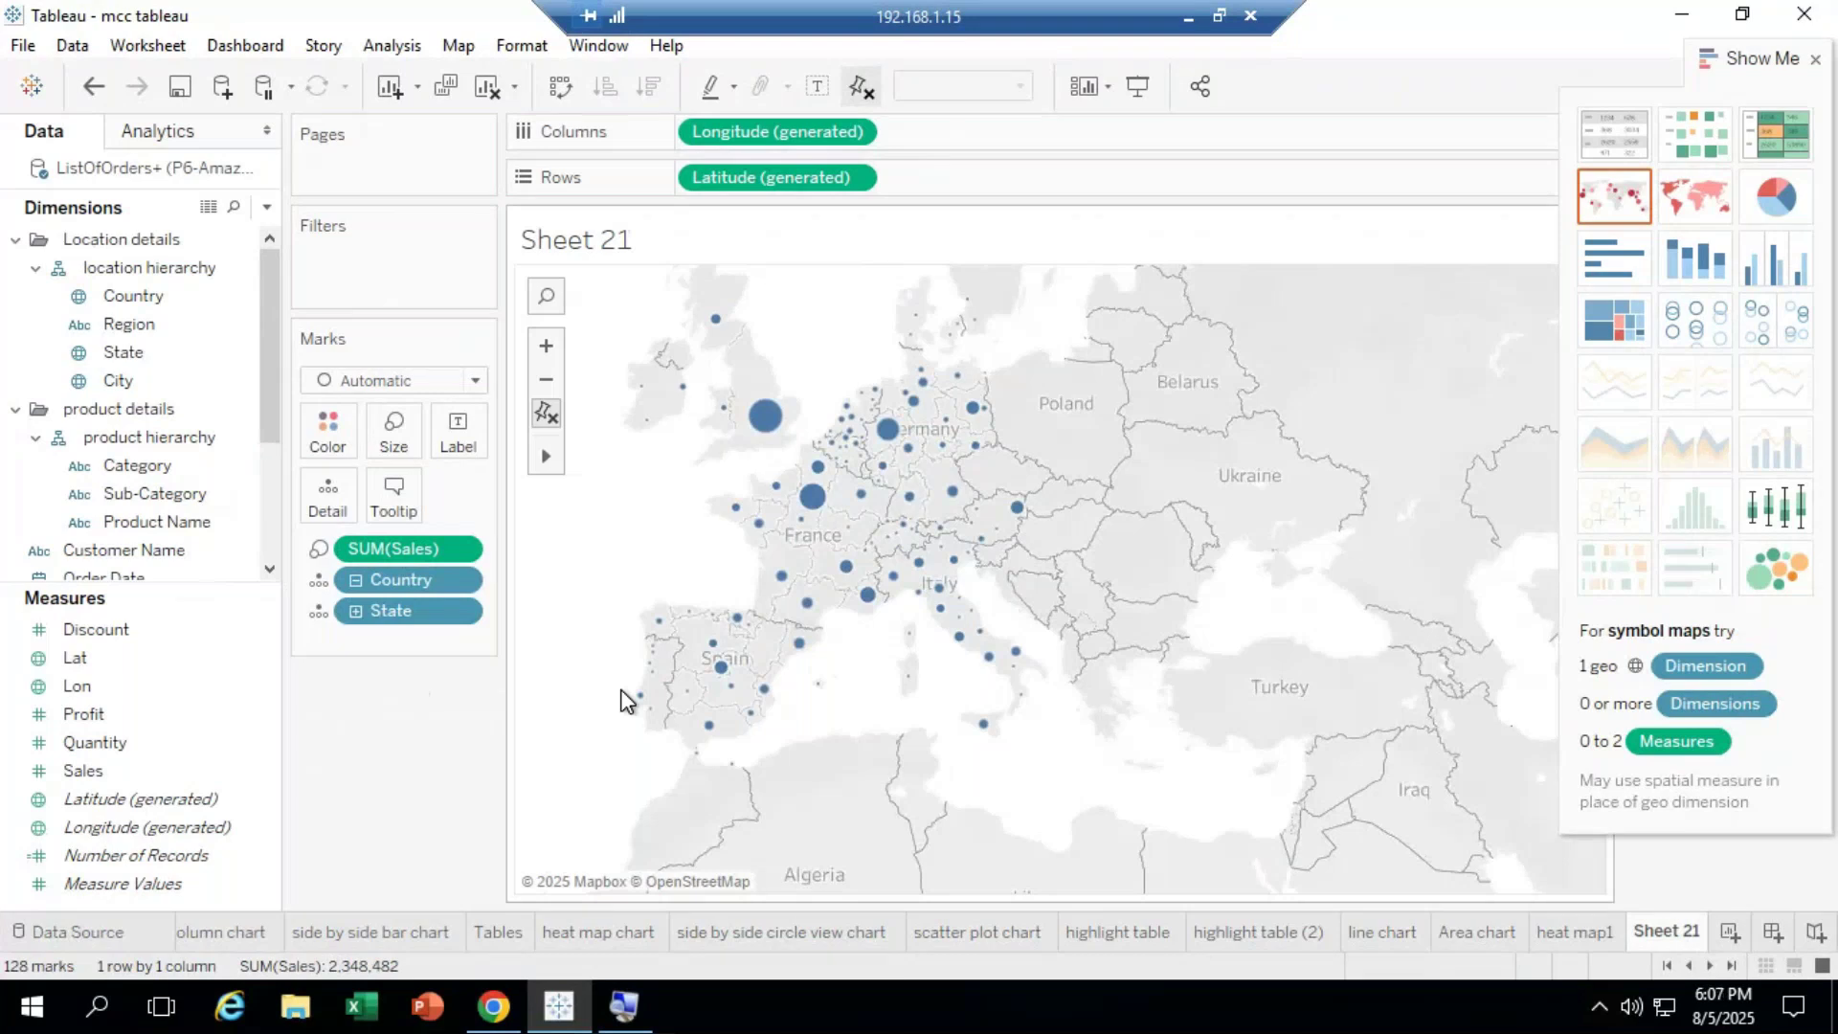
Step: Increase the overall size of the state circles slightly on the rebuilt map
click(392, 439)
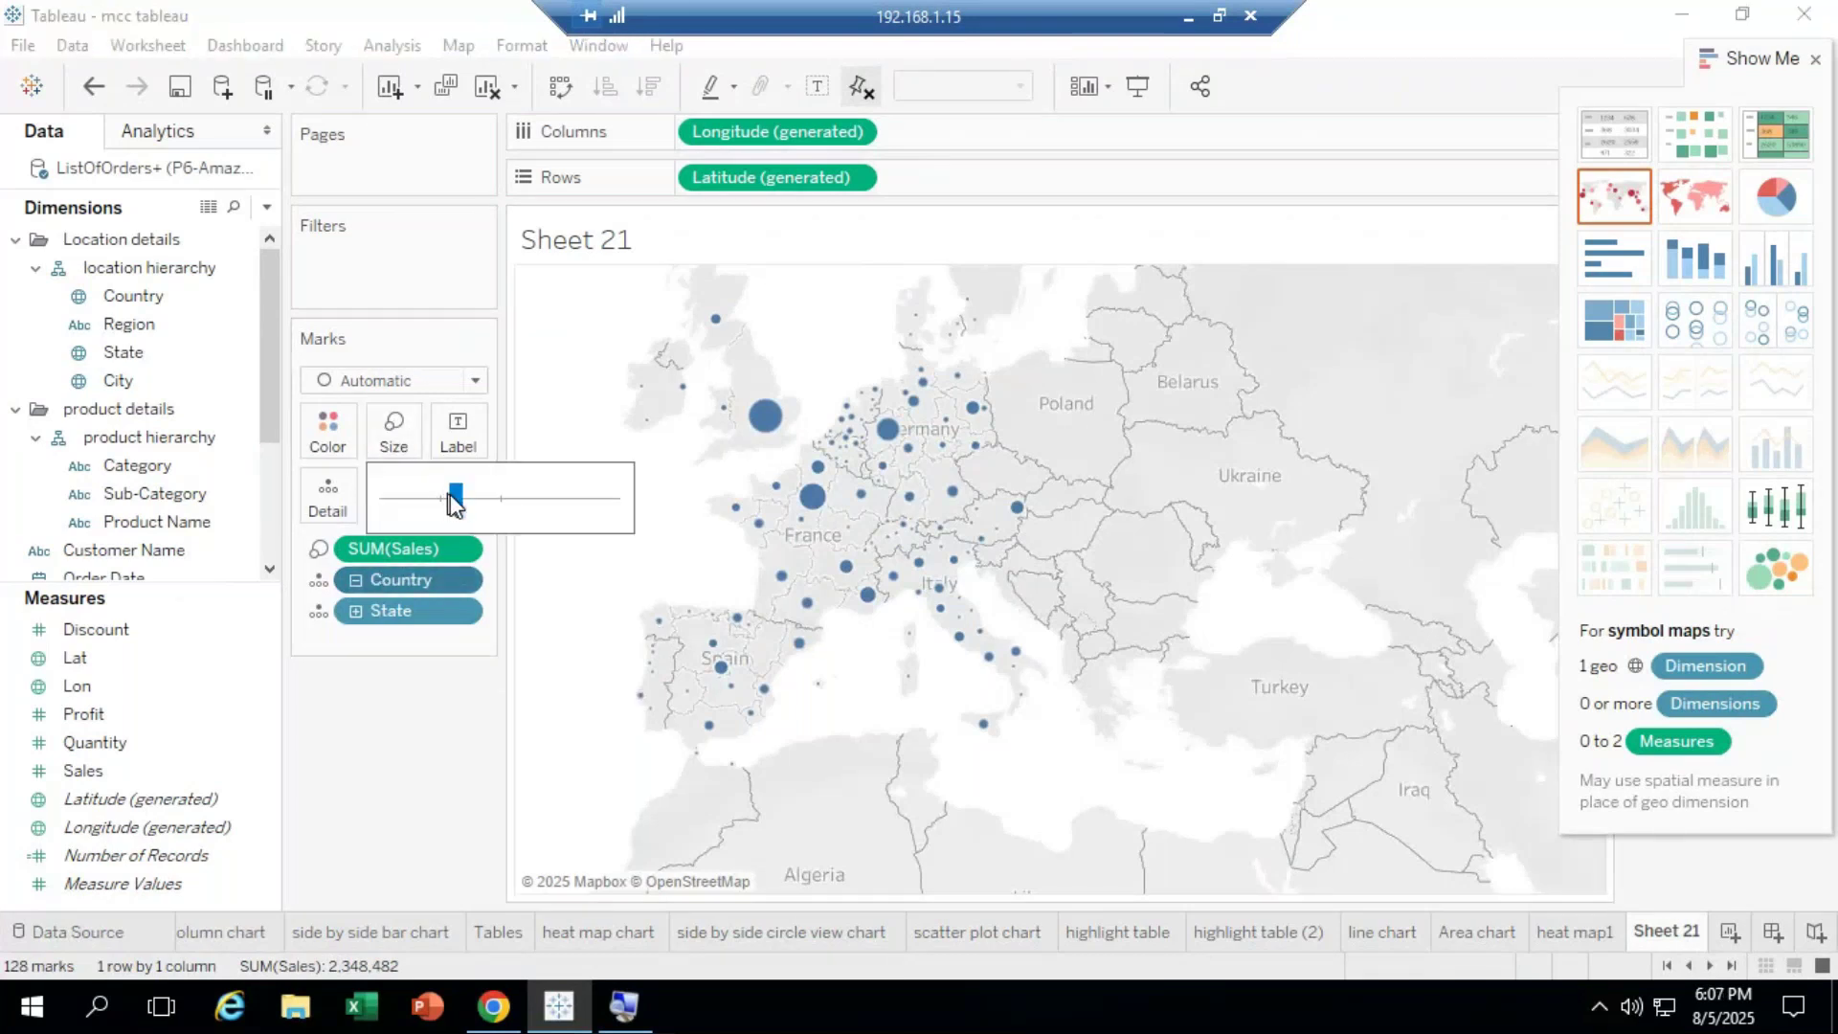
drag(463, 499, 475, 500)
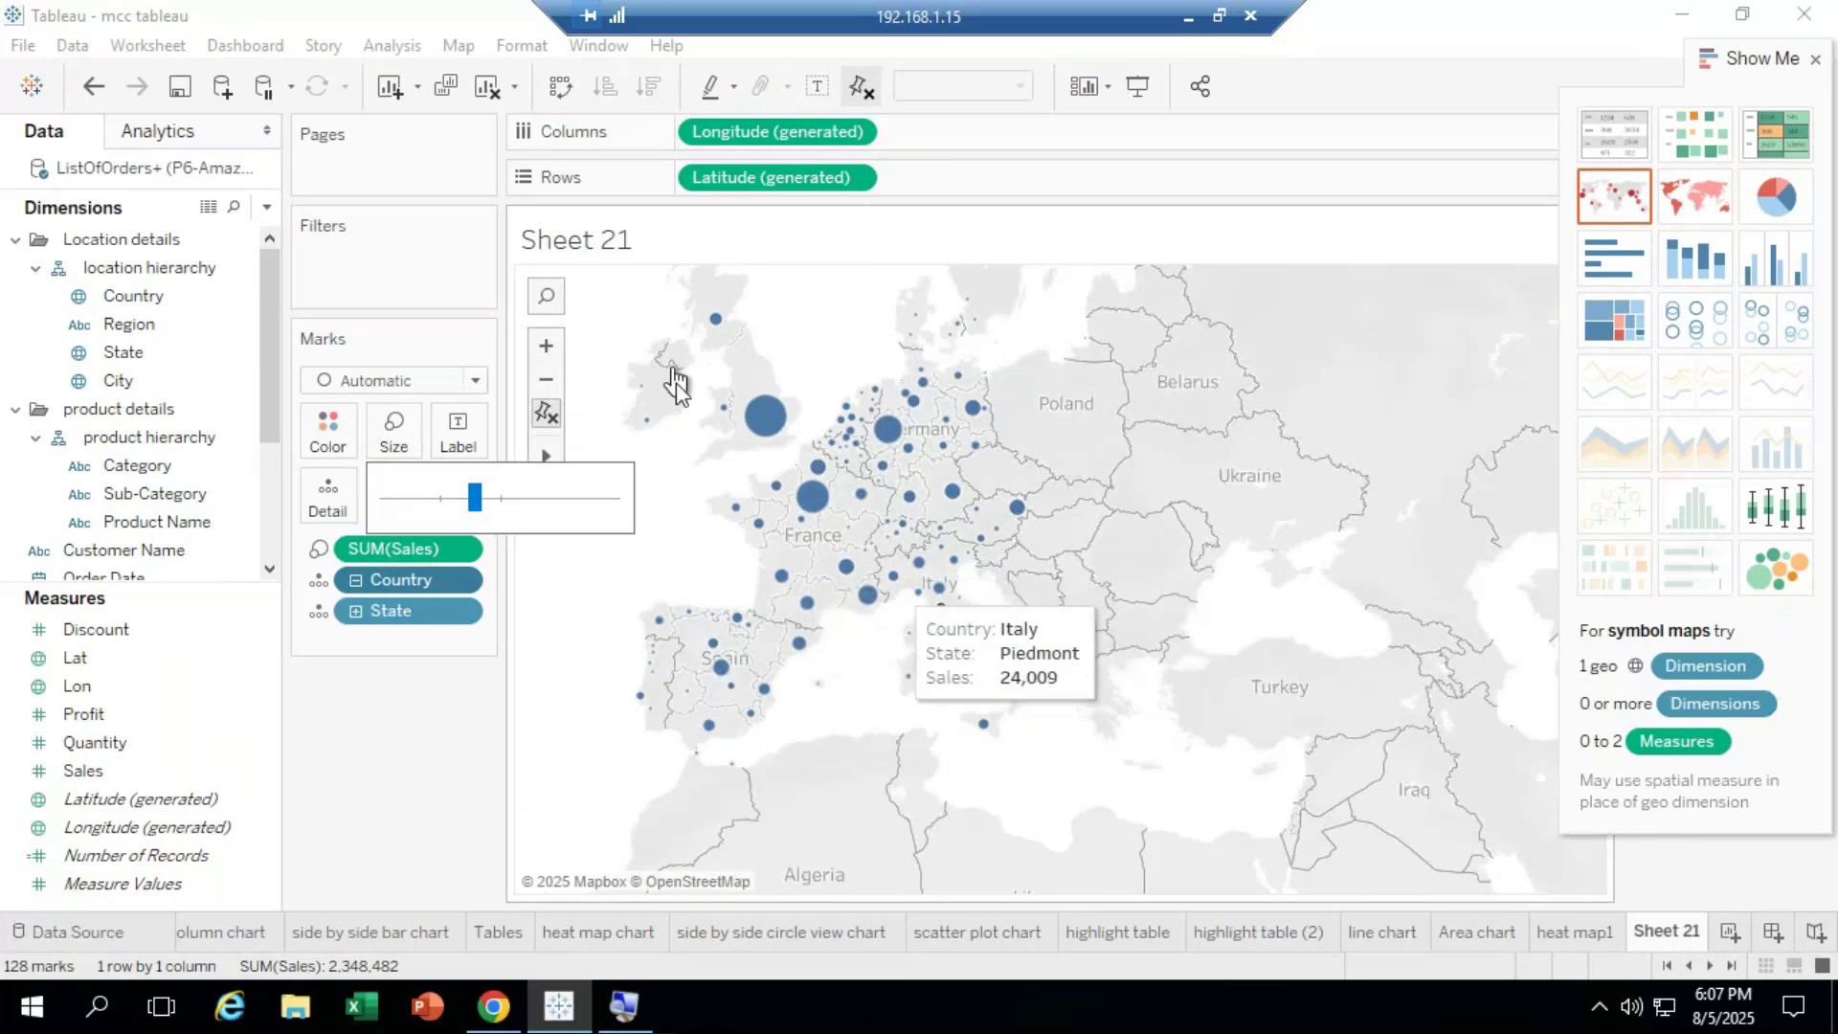
click(556, 364)
click(547, 347)
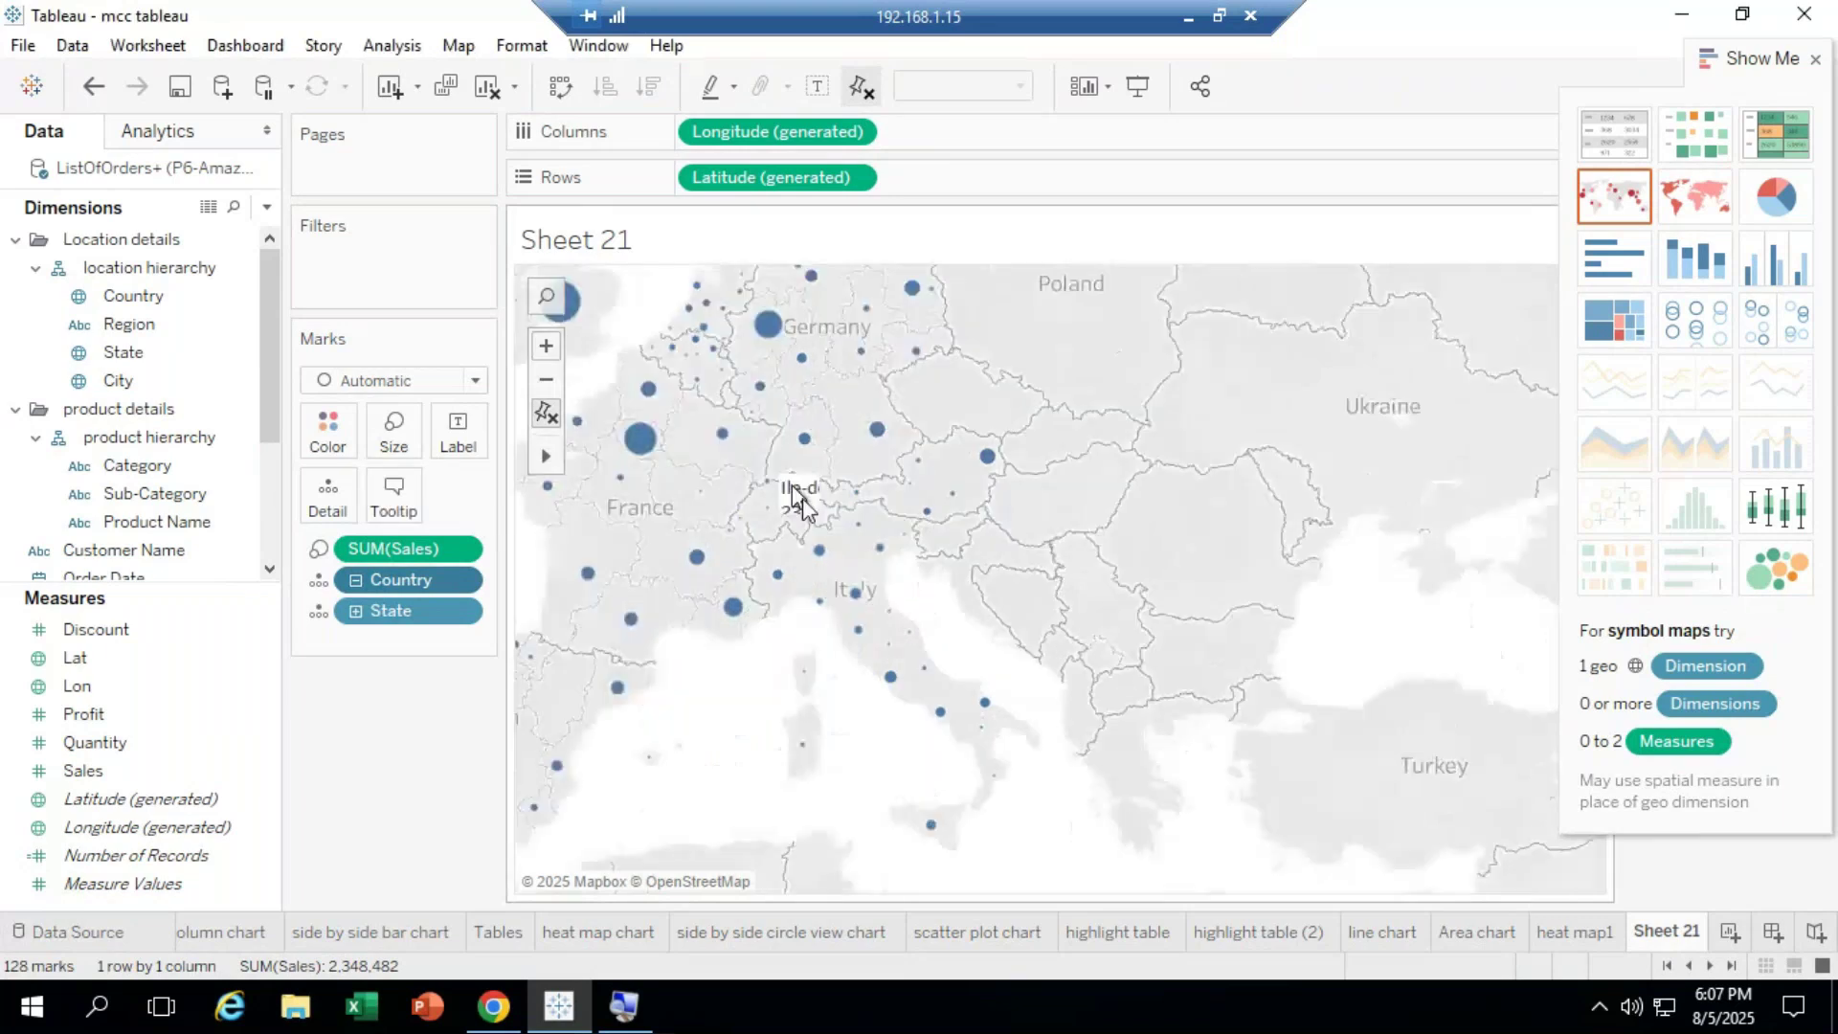
Step: Examine the sales details of the largest state circles in the United Kingdom, Germany and France
drag(761, 546, 1053, 541)
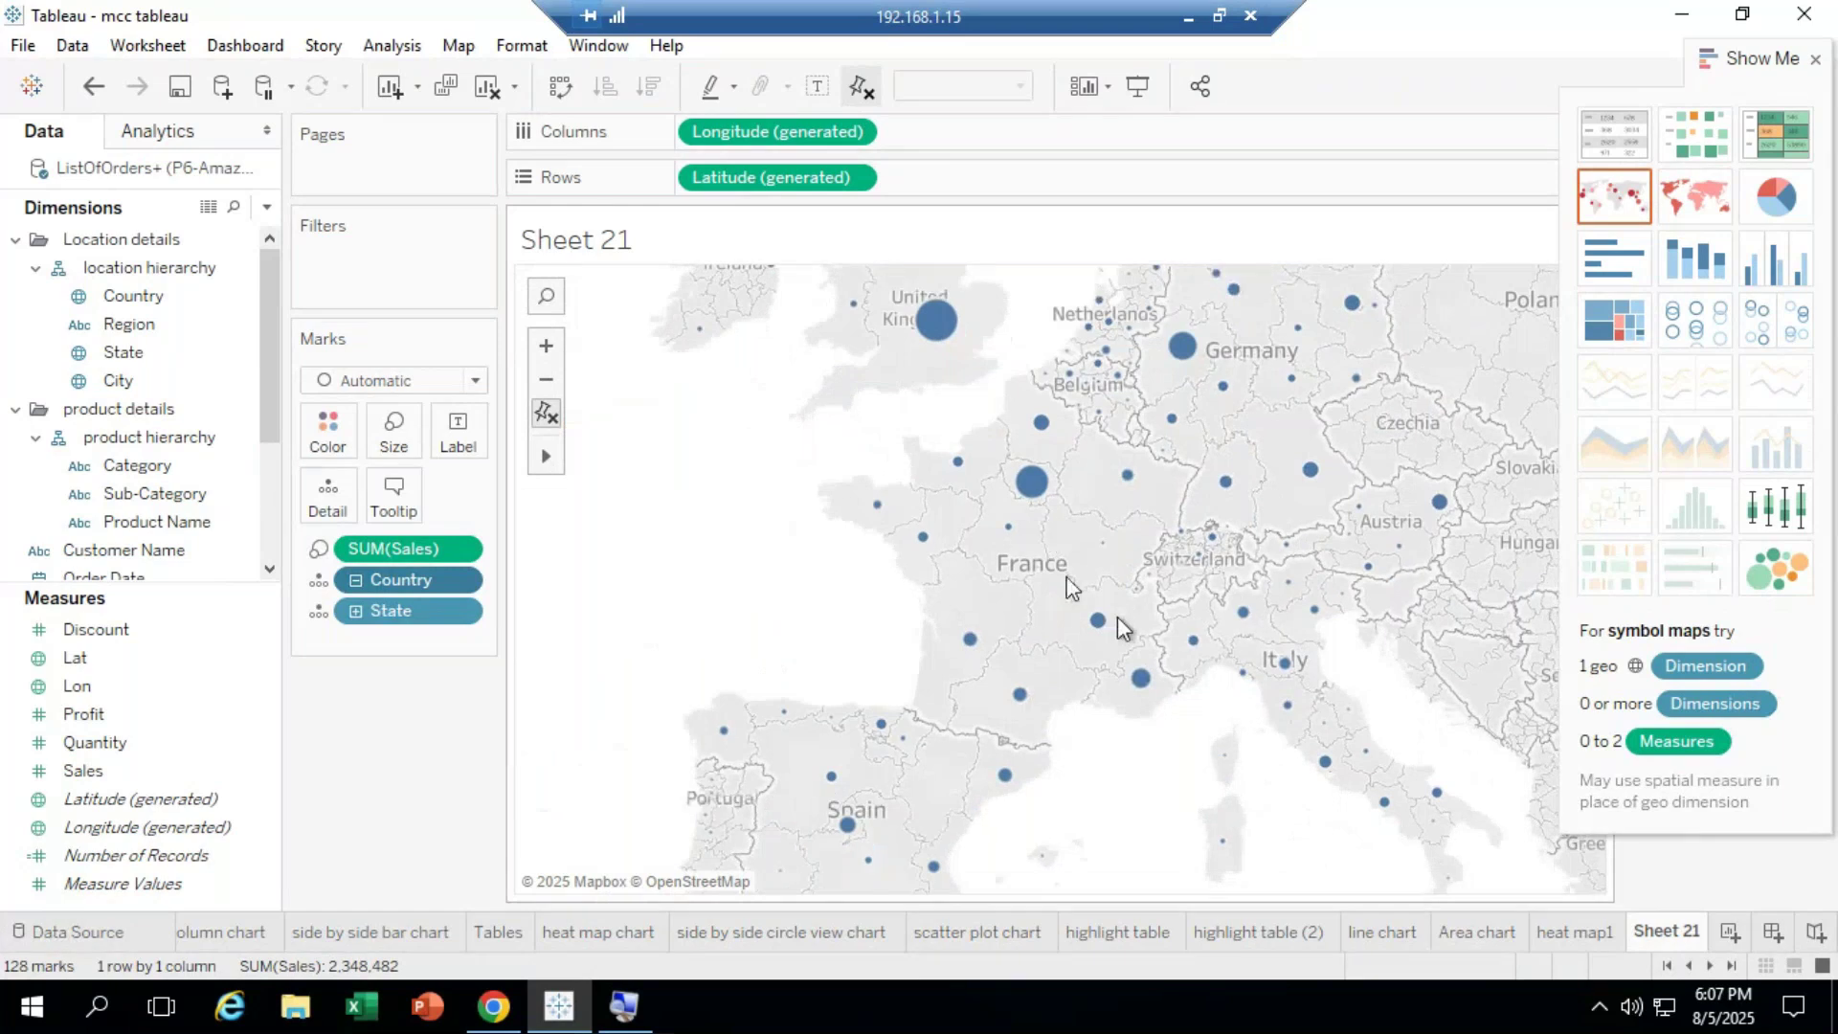
mouse_move(1020, 507)
mouse_move(936, 325)
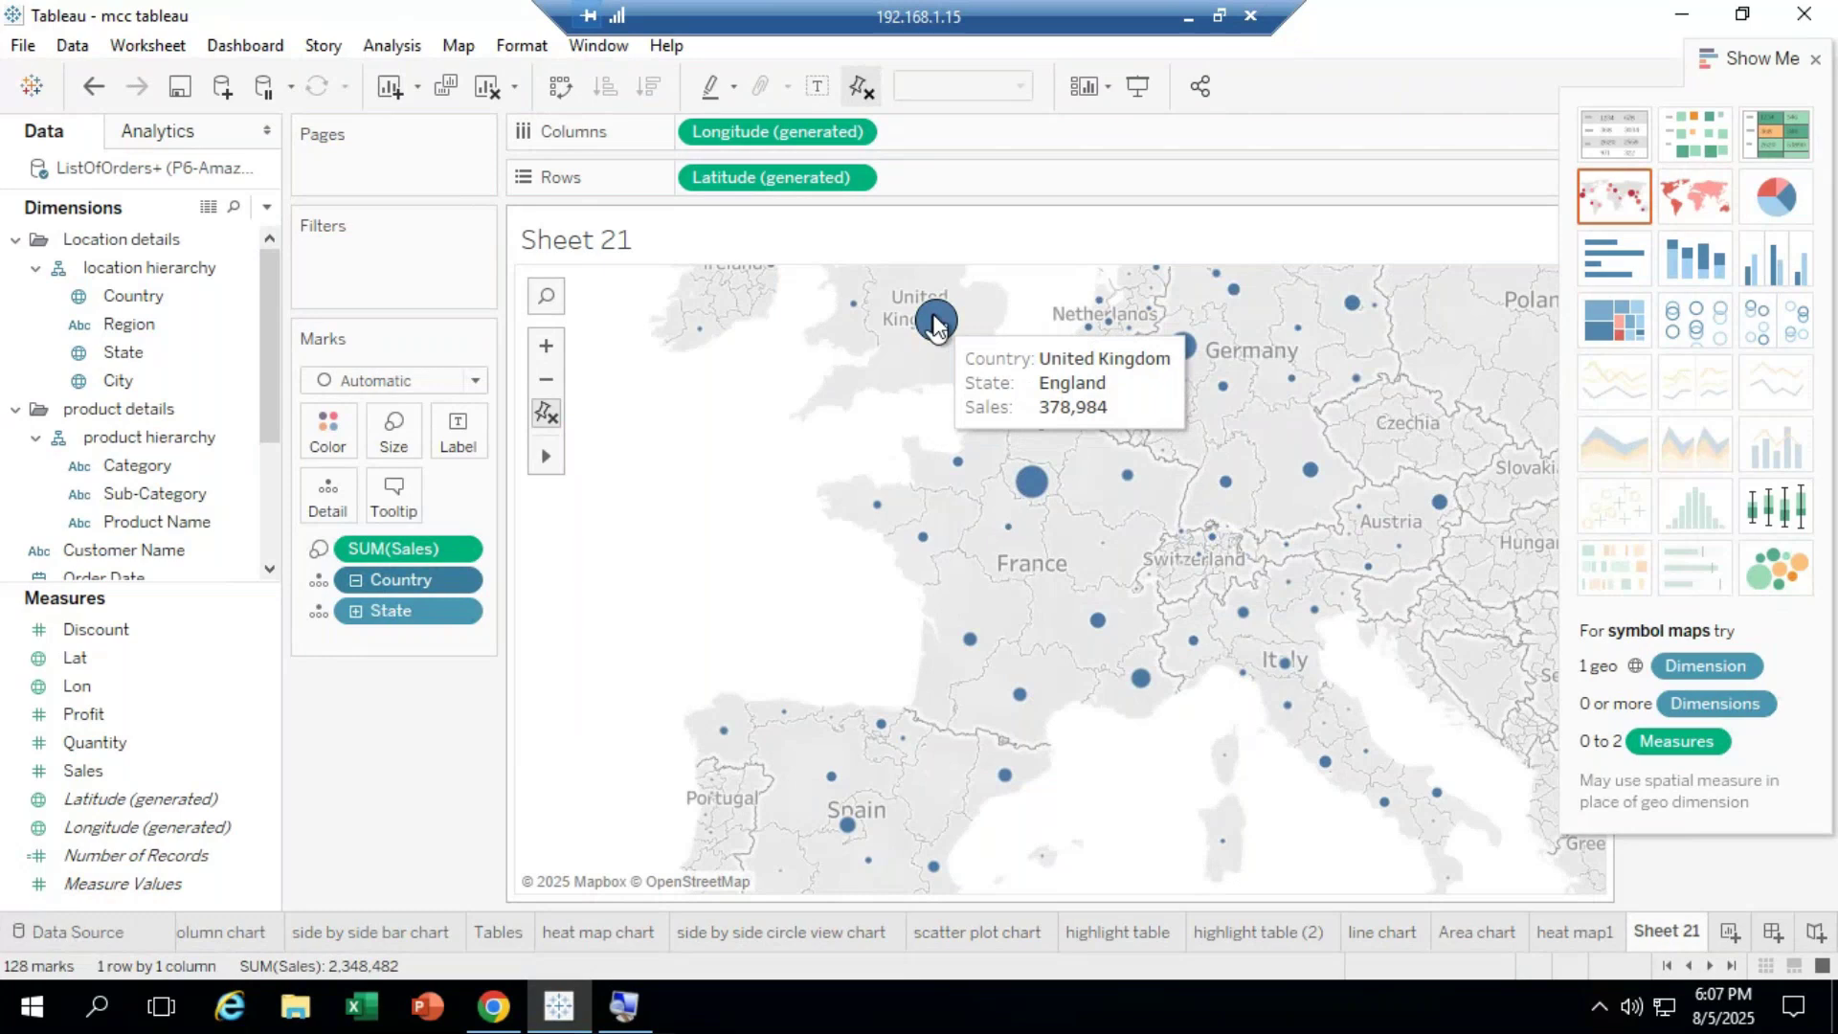
mouse_move(1187, 360)
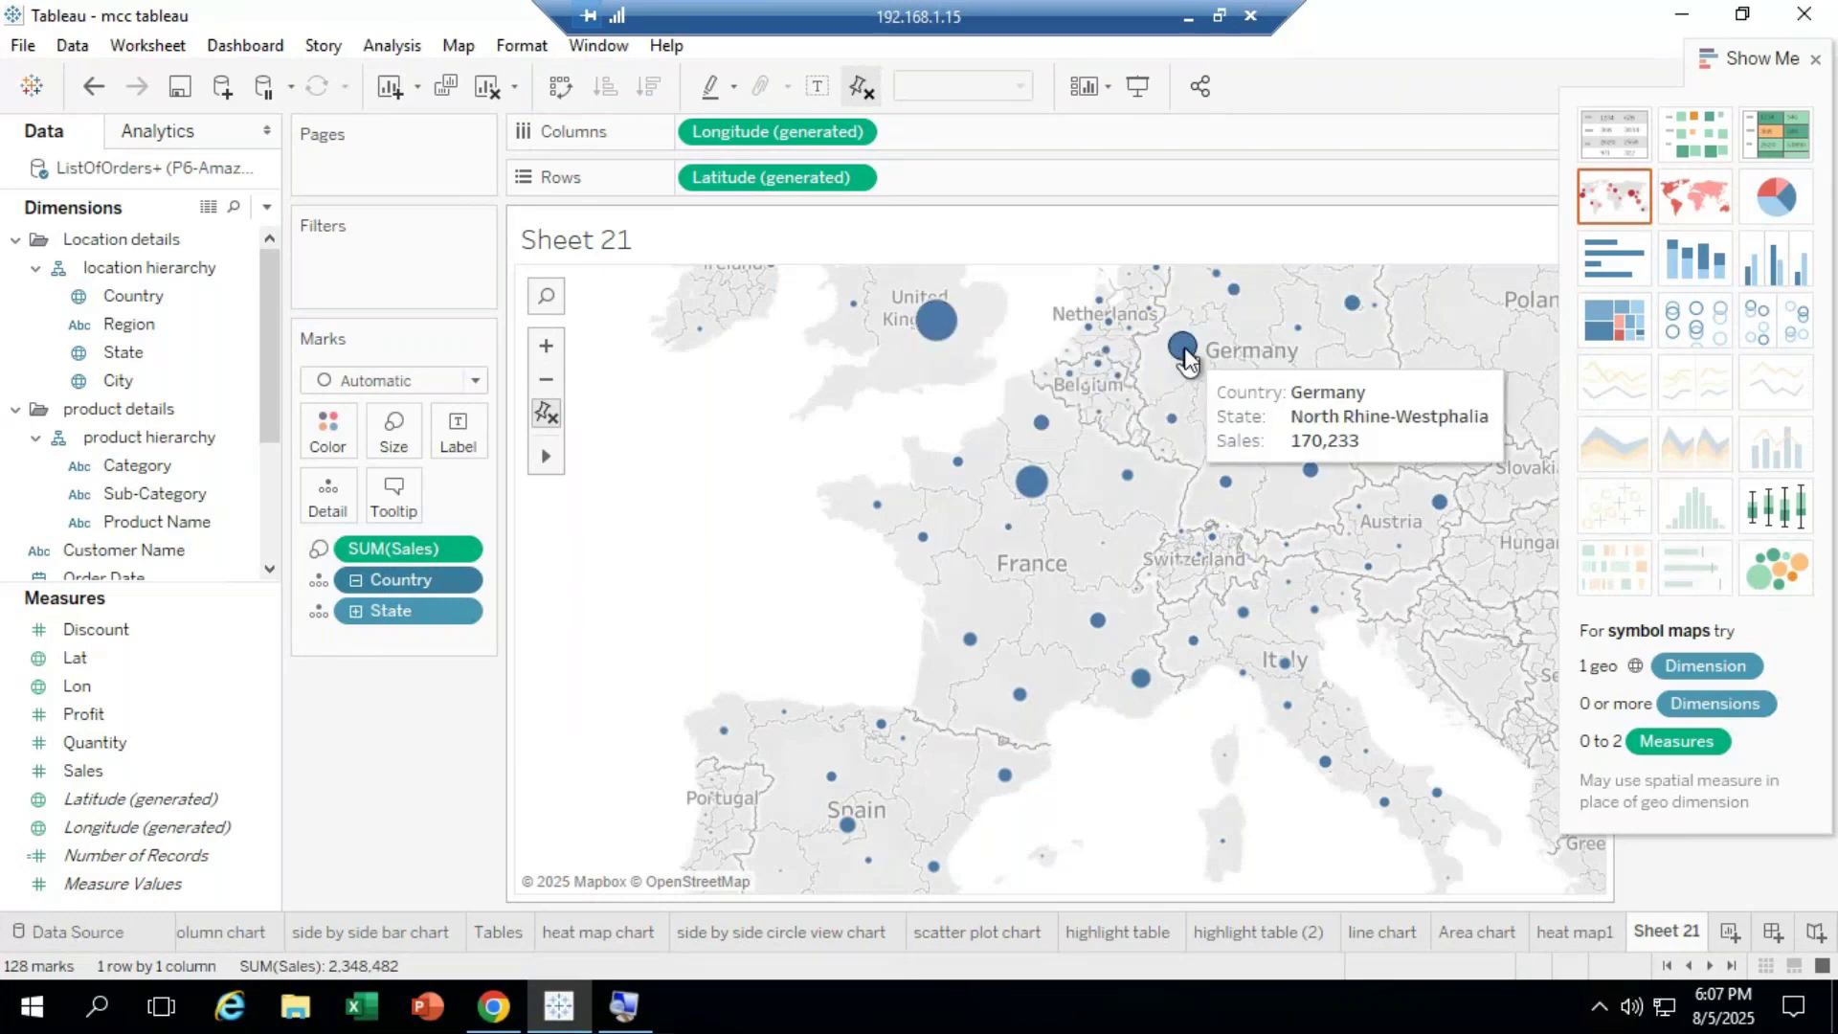
mouse_move(1149, 686)
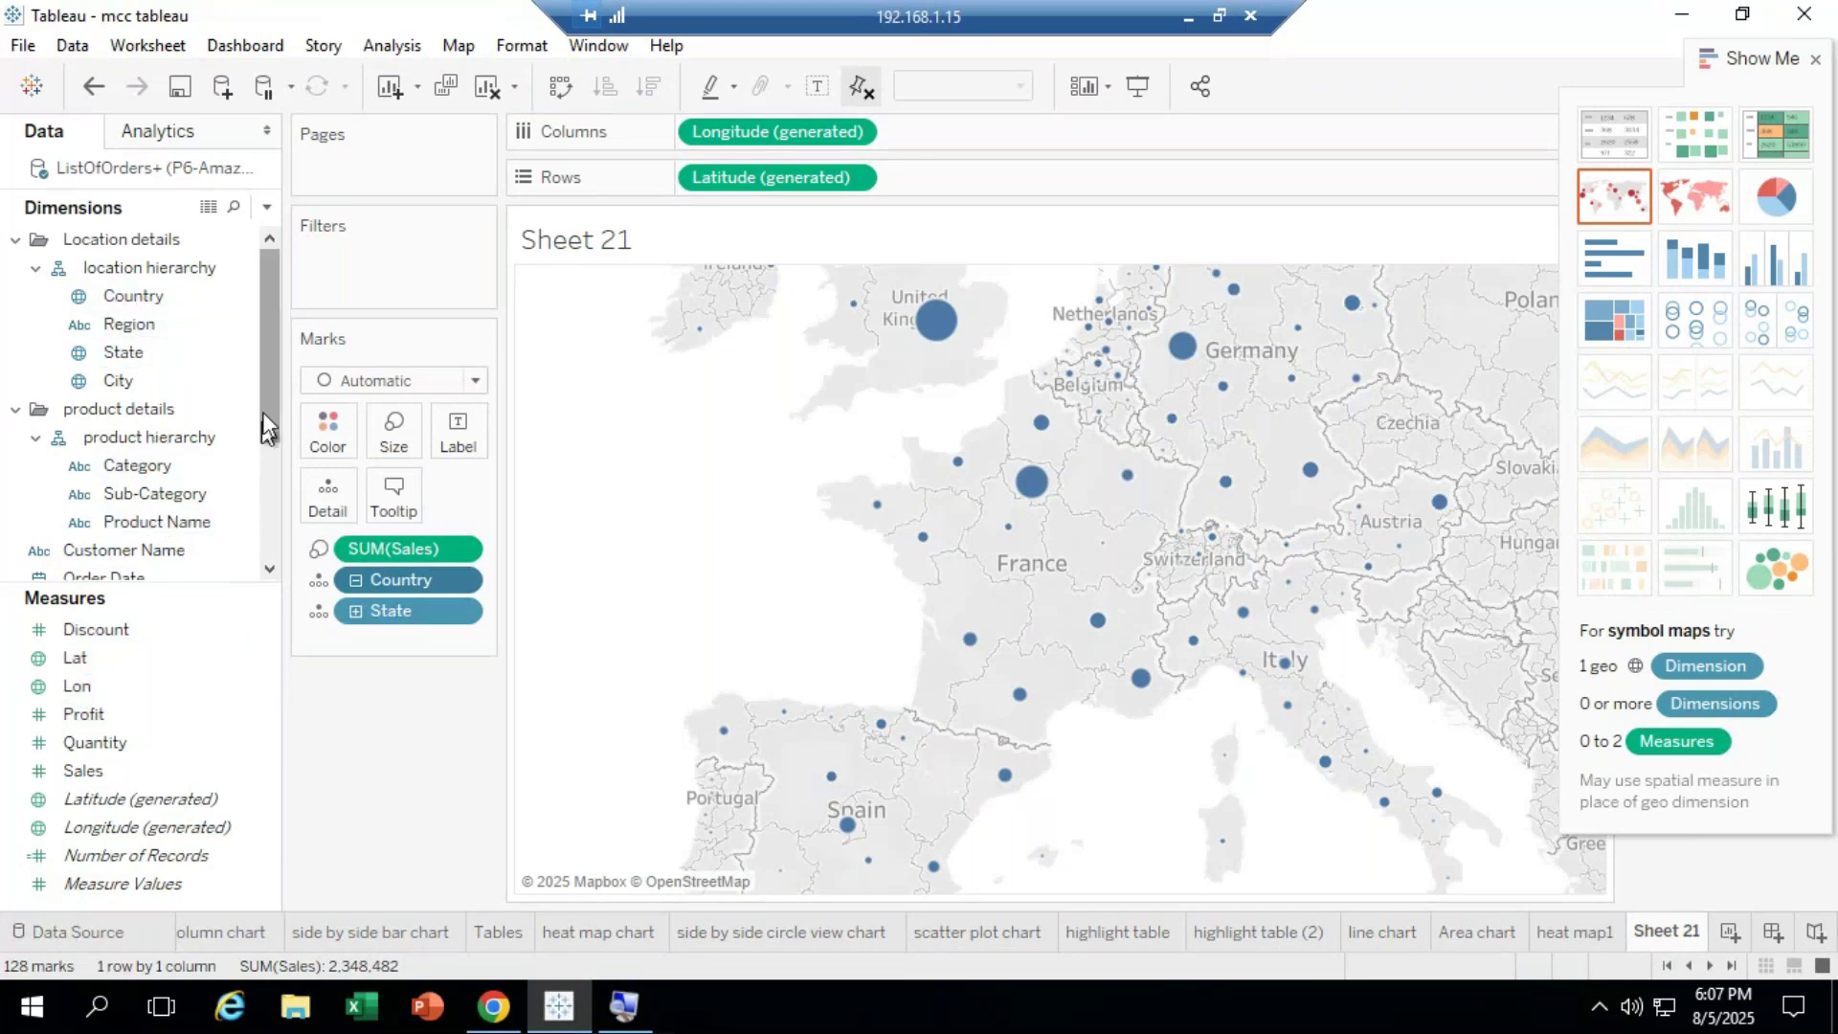
Step: Label the state circles on the map with State and Sales
mouse_move(266, 409)
mouse_down()
mouse_move(268, 467)
mouse_move(267, 428)
mouse_up()
mouse_move(124, 323)
mouse_down()
mouse_move(364, 423)
mouse_move(457, 435)
mouse_up()
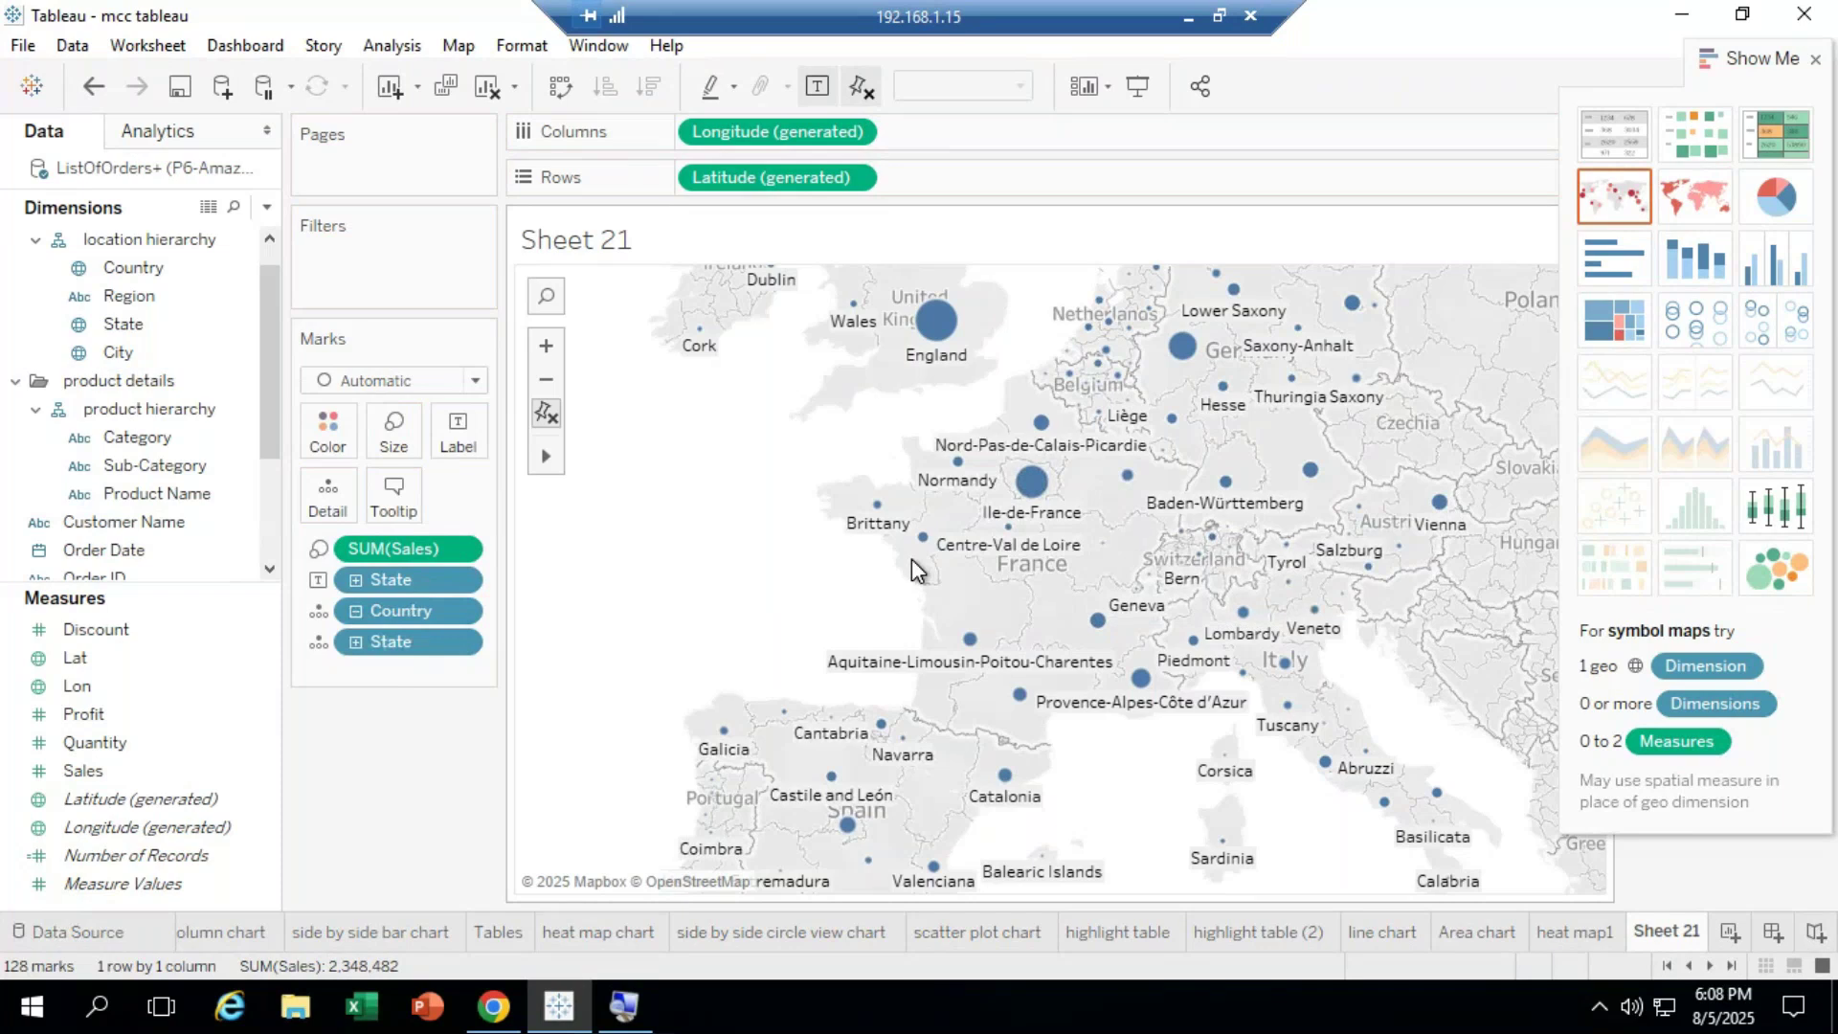
click(205, 400)
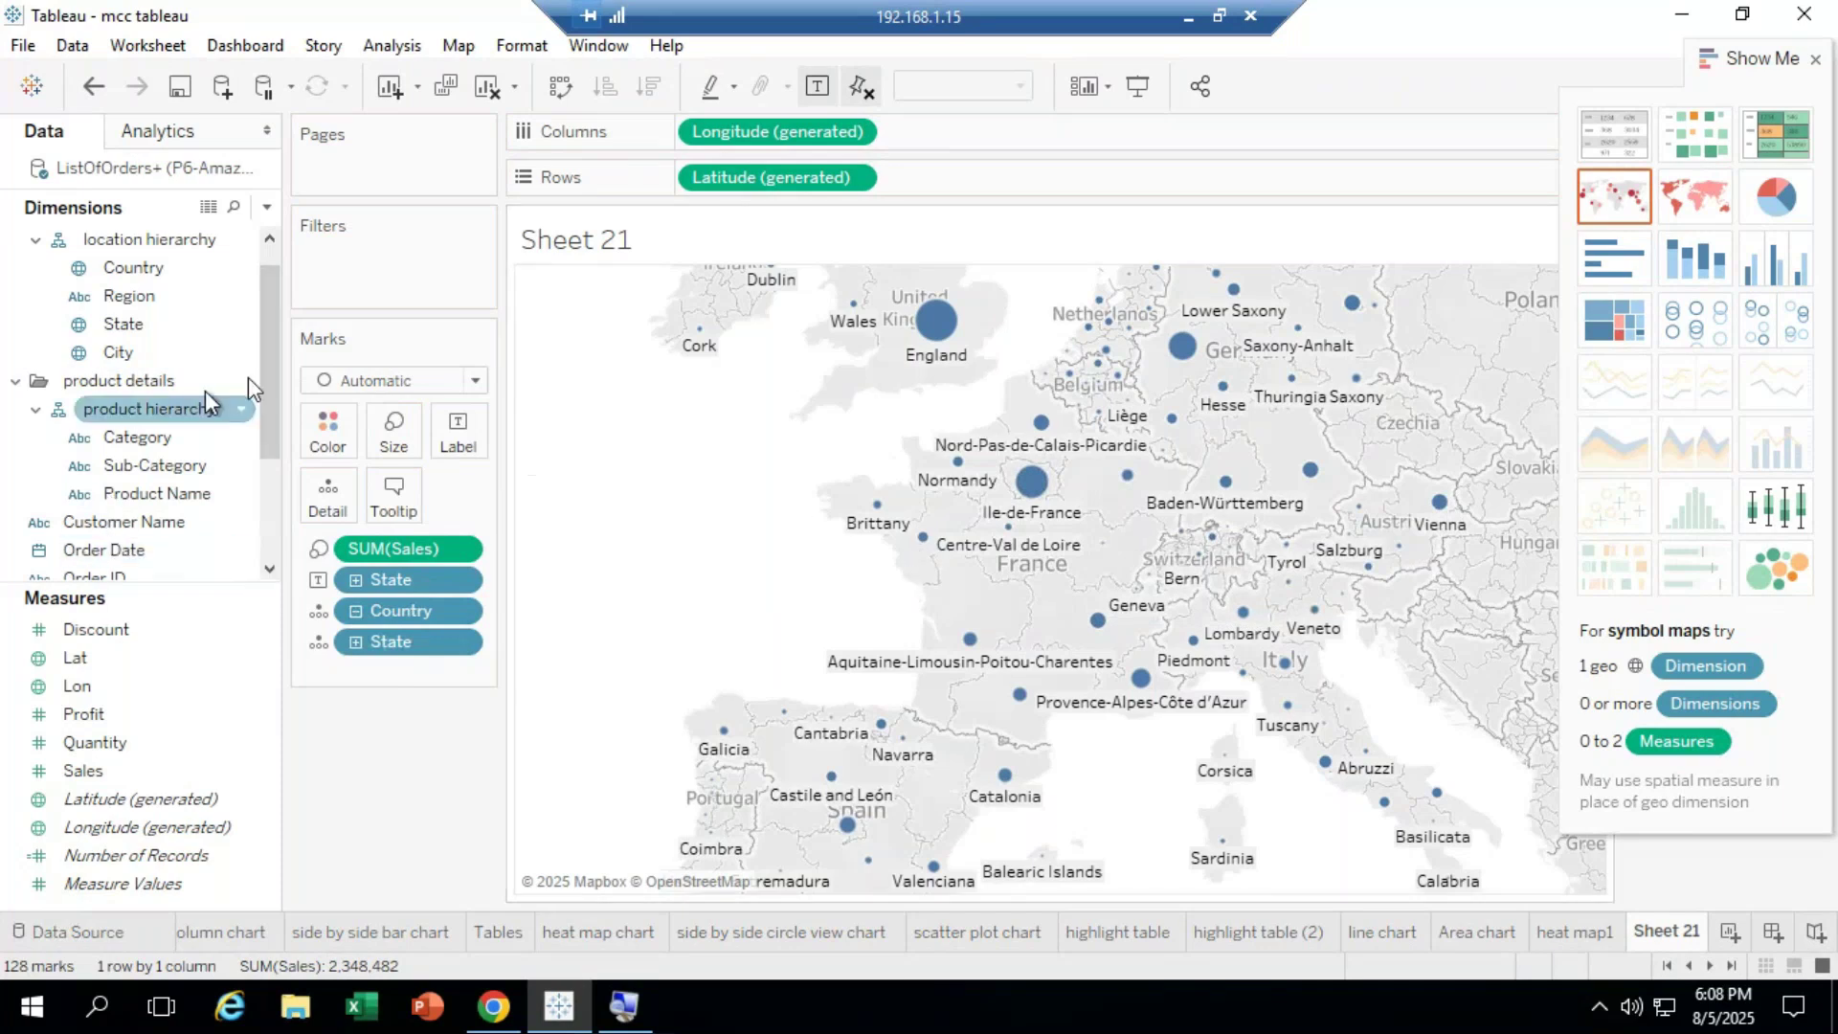
drag(101, 766, 459, 436)
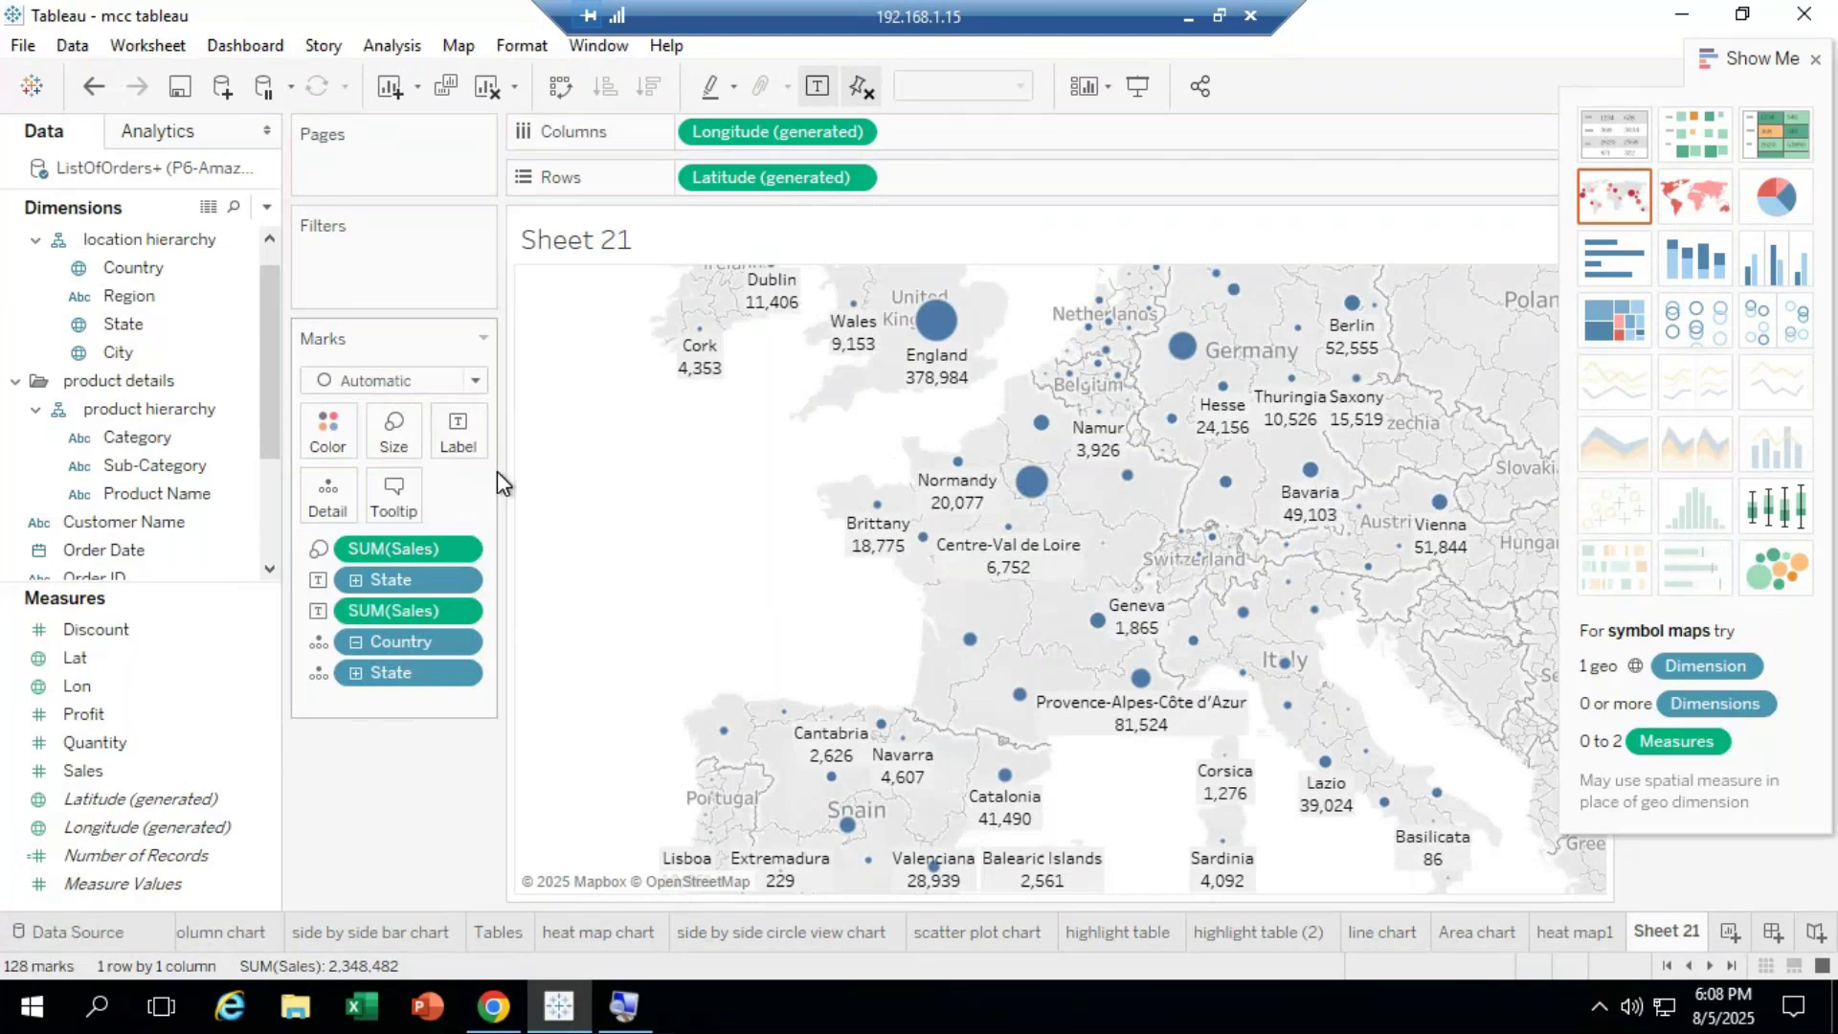
click(97, 674)
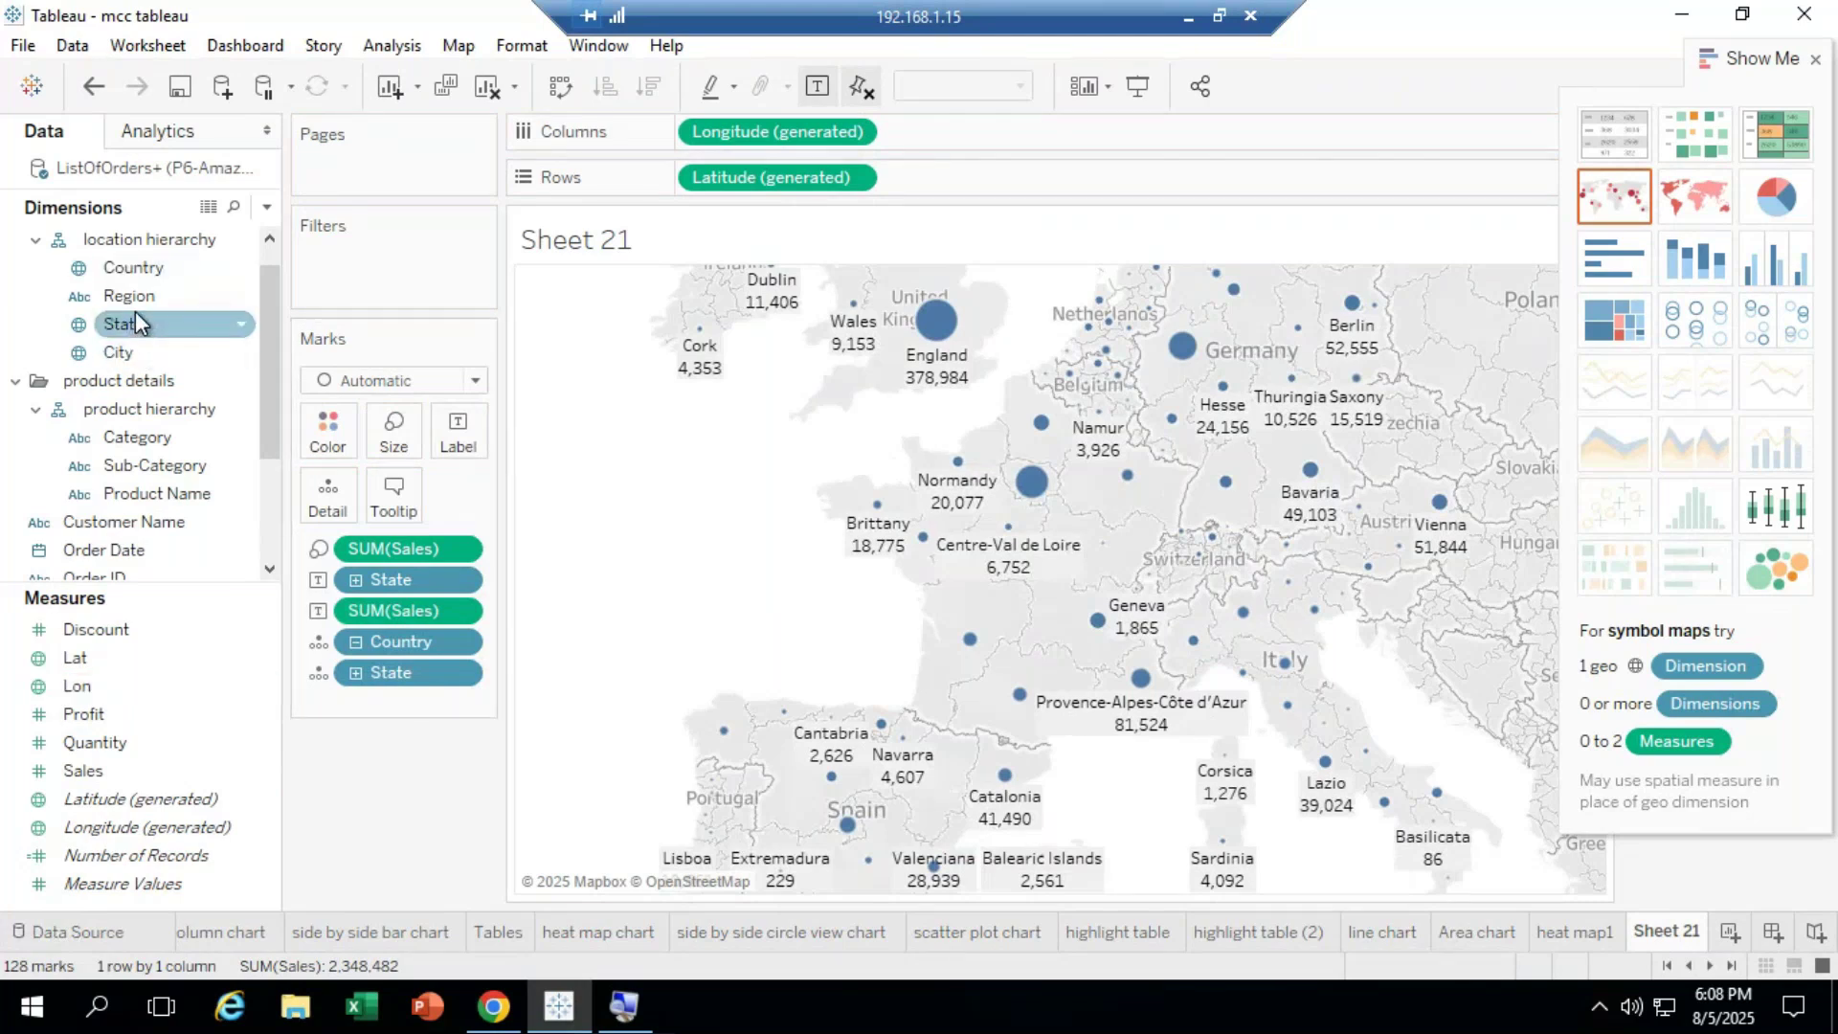
Step: Color the state circles on the map by Region
drag(135, 298, 351, 440)
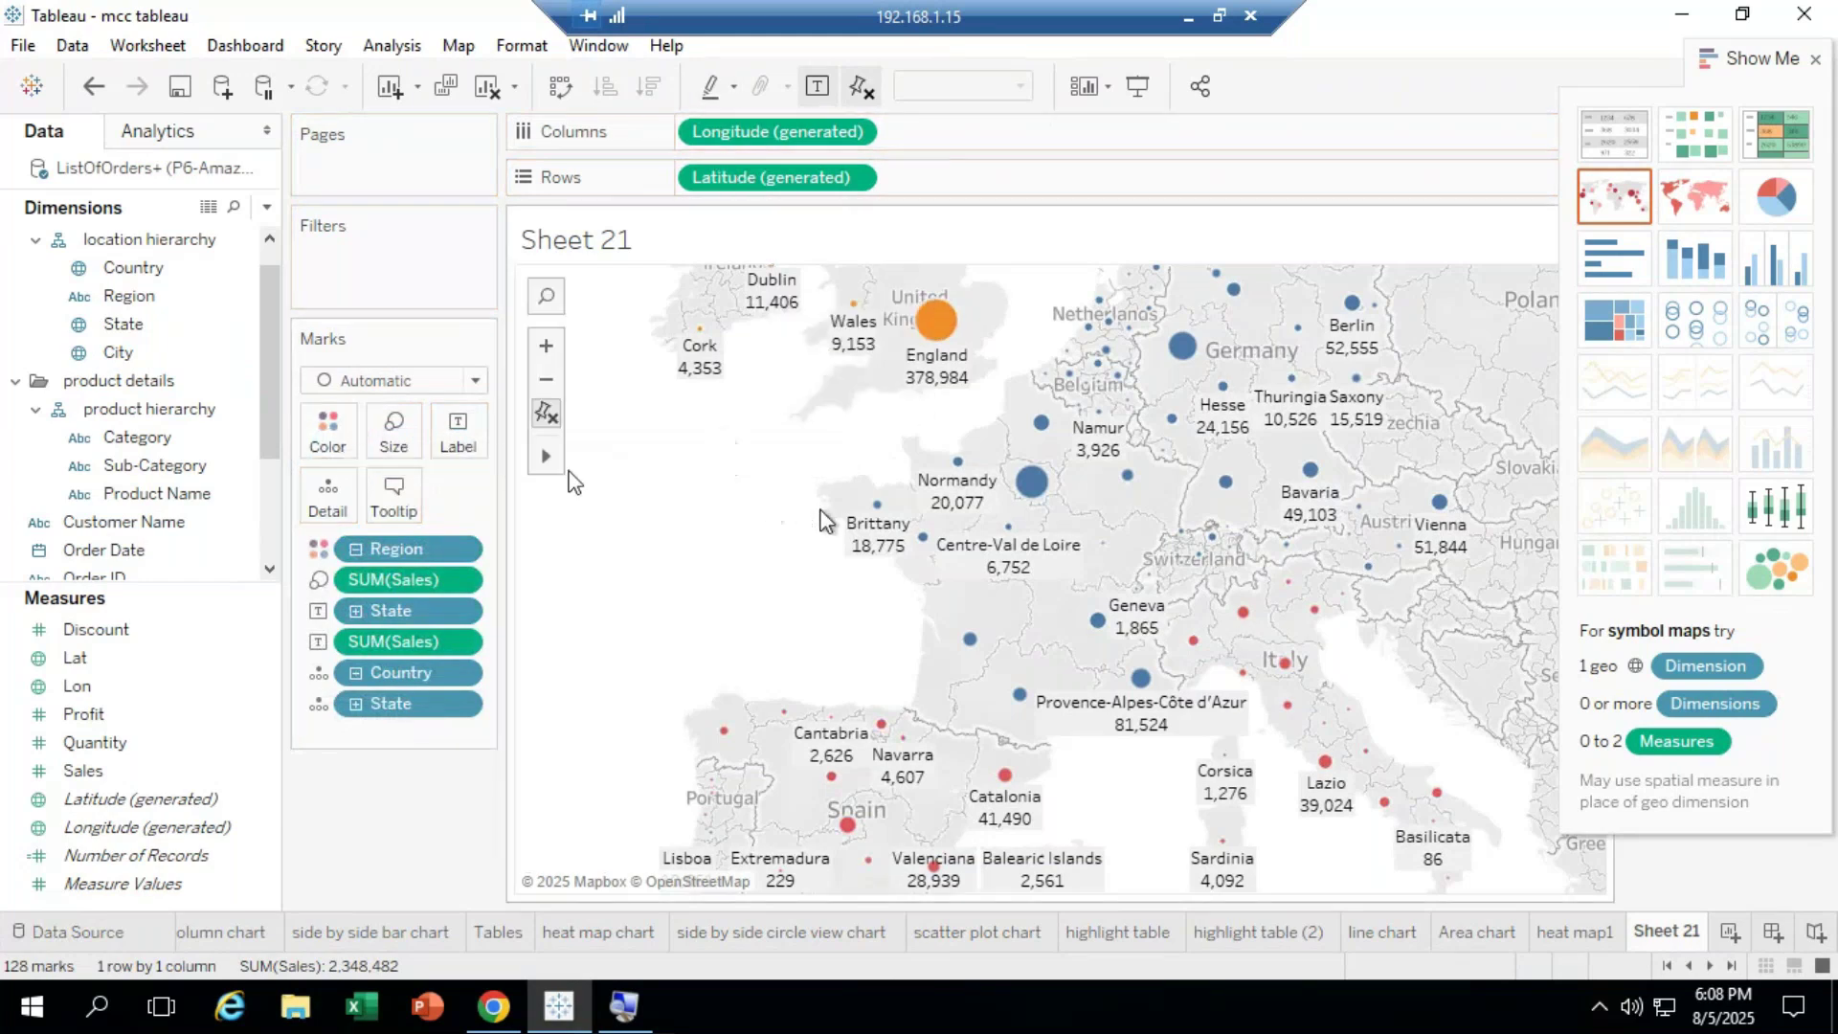
click(559, 379)
click(559, 379)
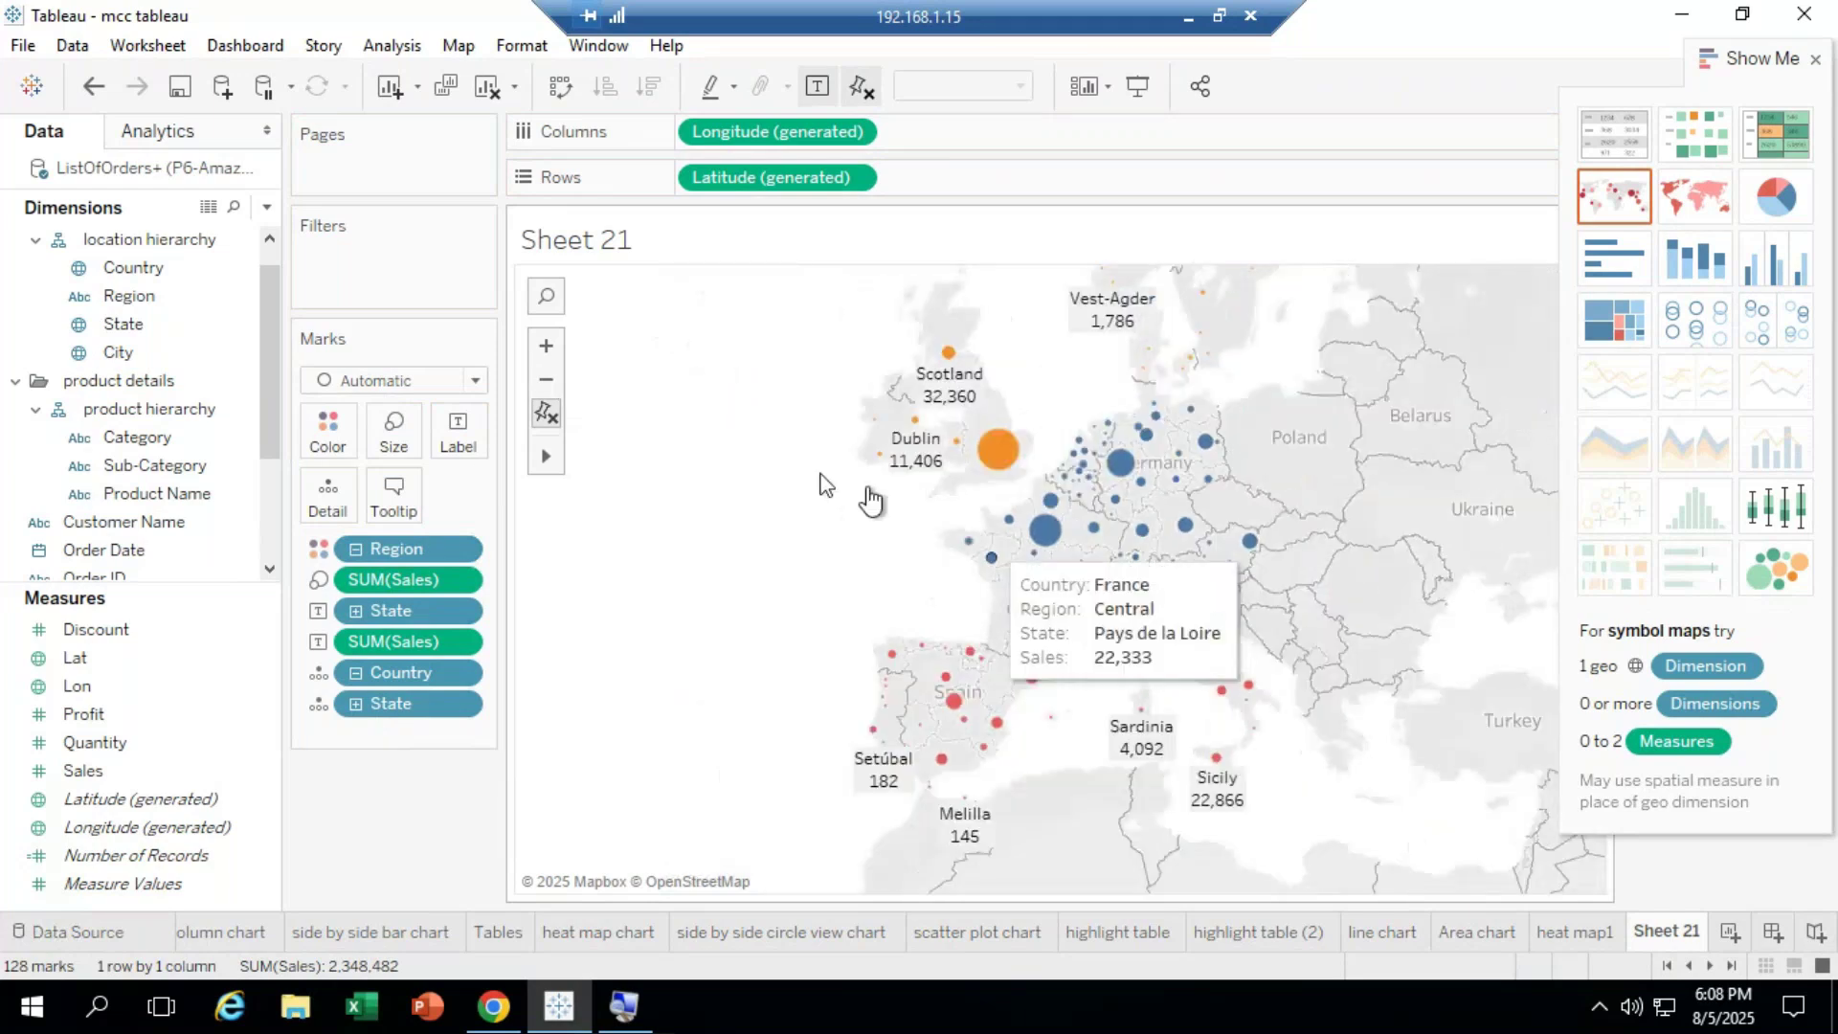
click(545, 348)
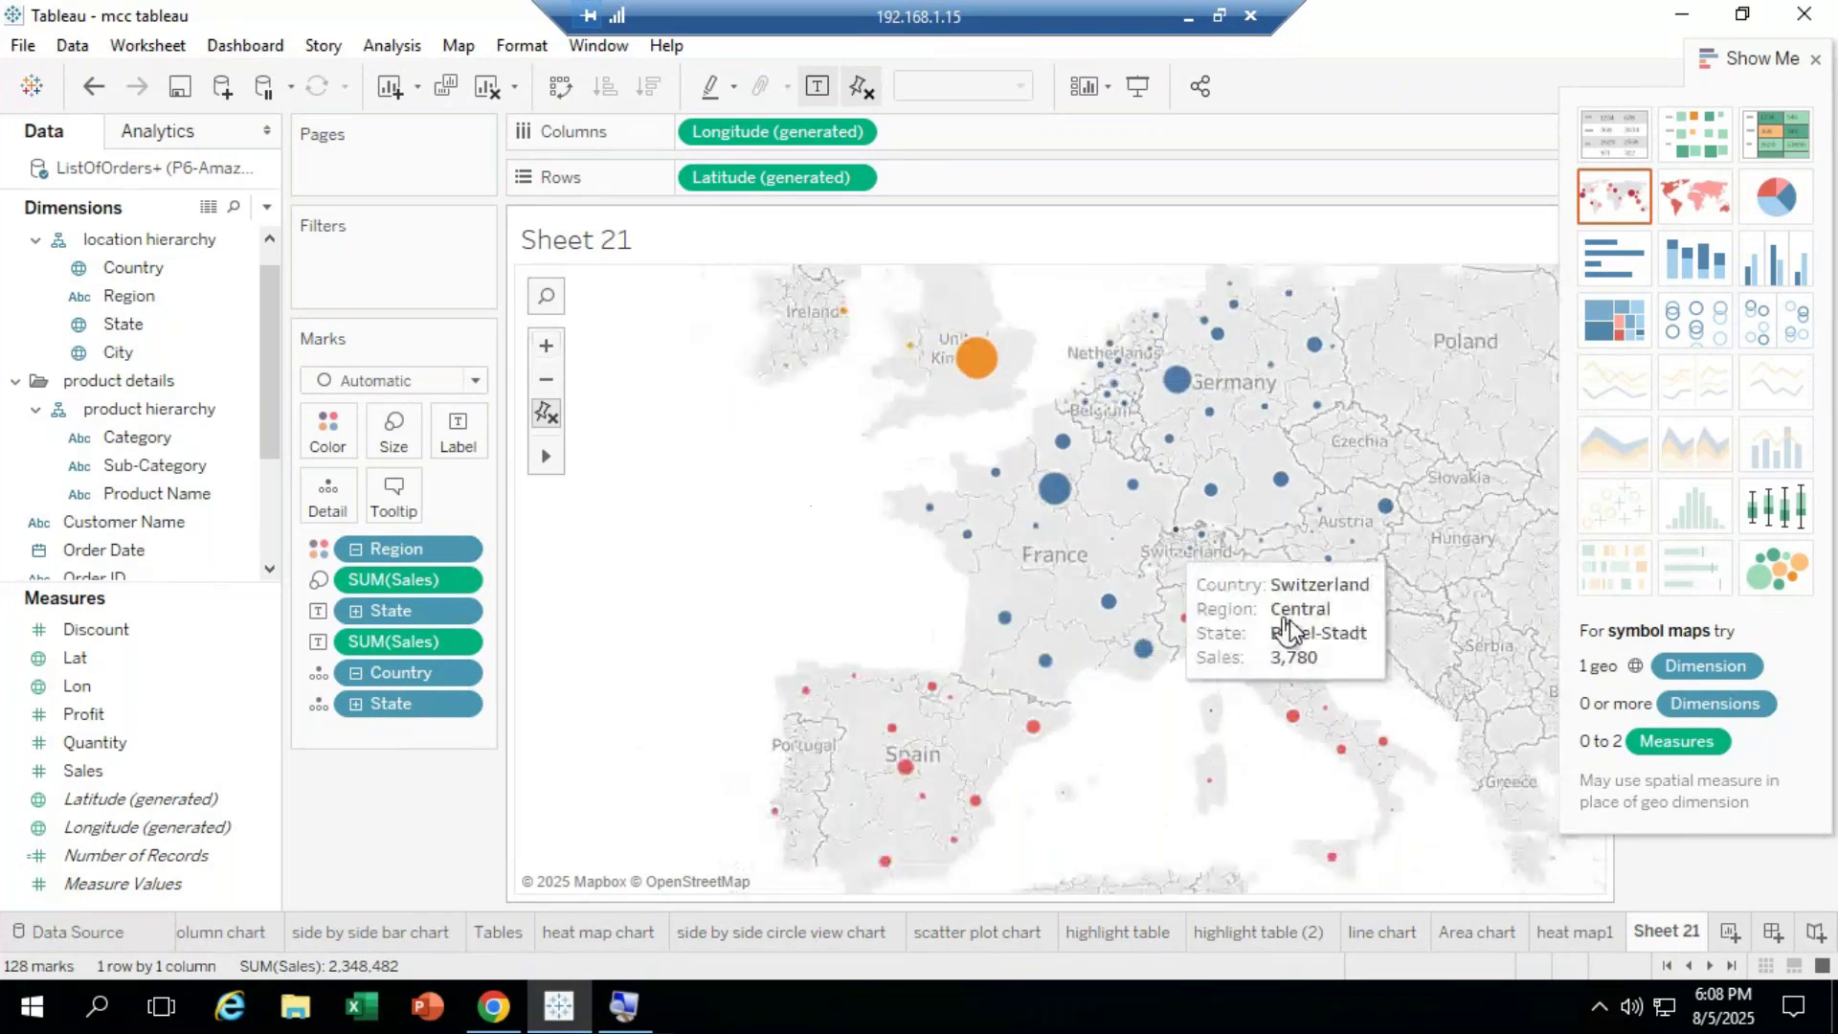
scroll(1241, 604, up, 1)
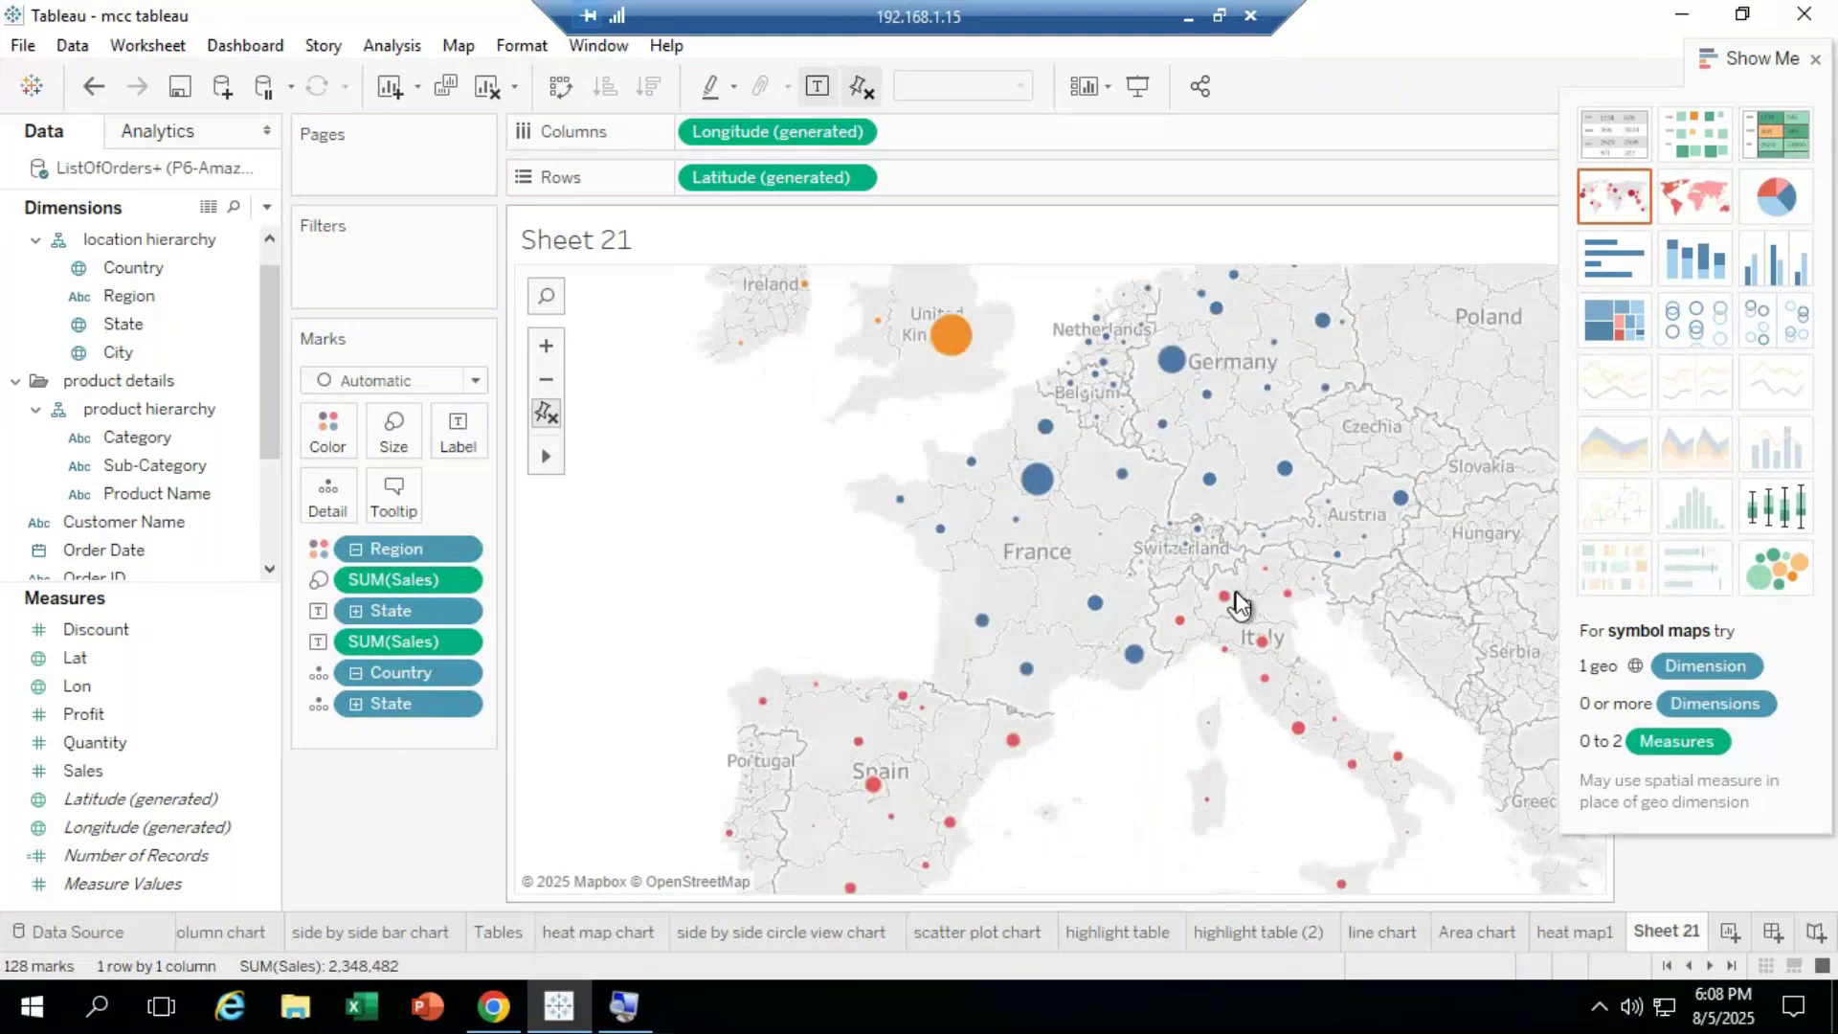
scroll(1242, 604, up, 1)
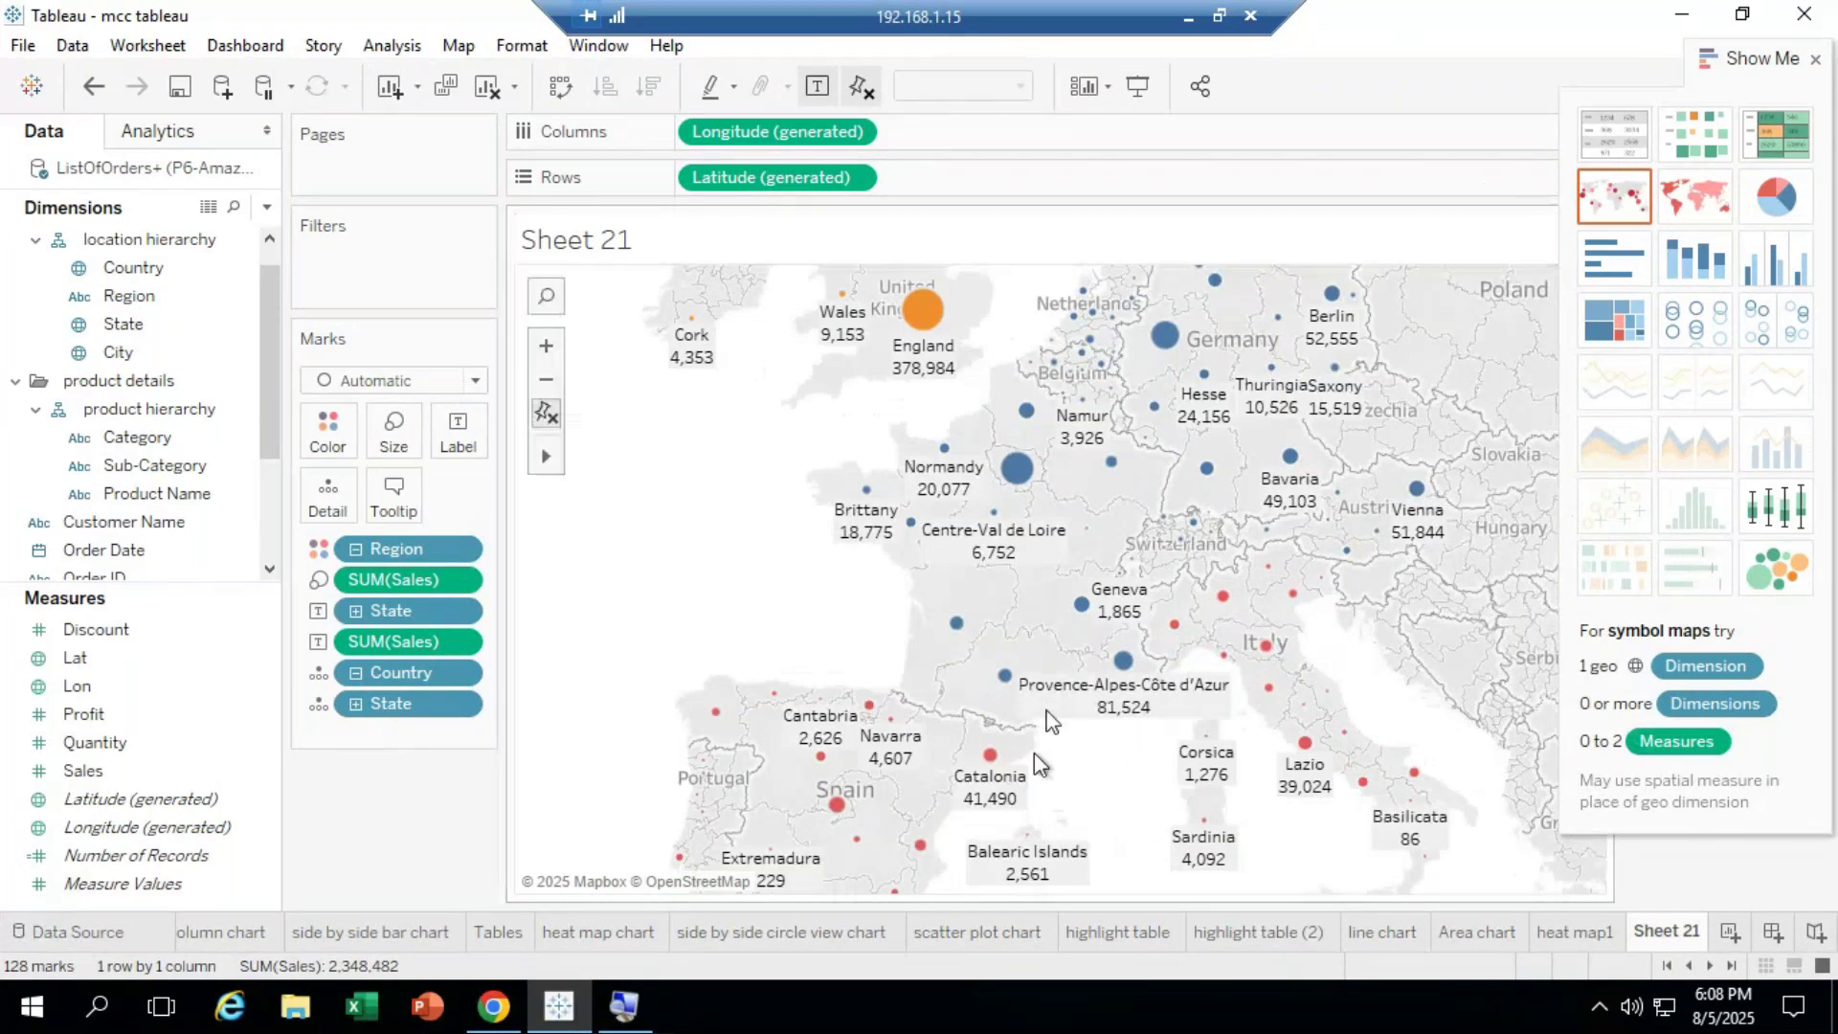
mouse_move(1051, 723)
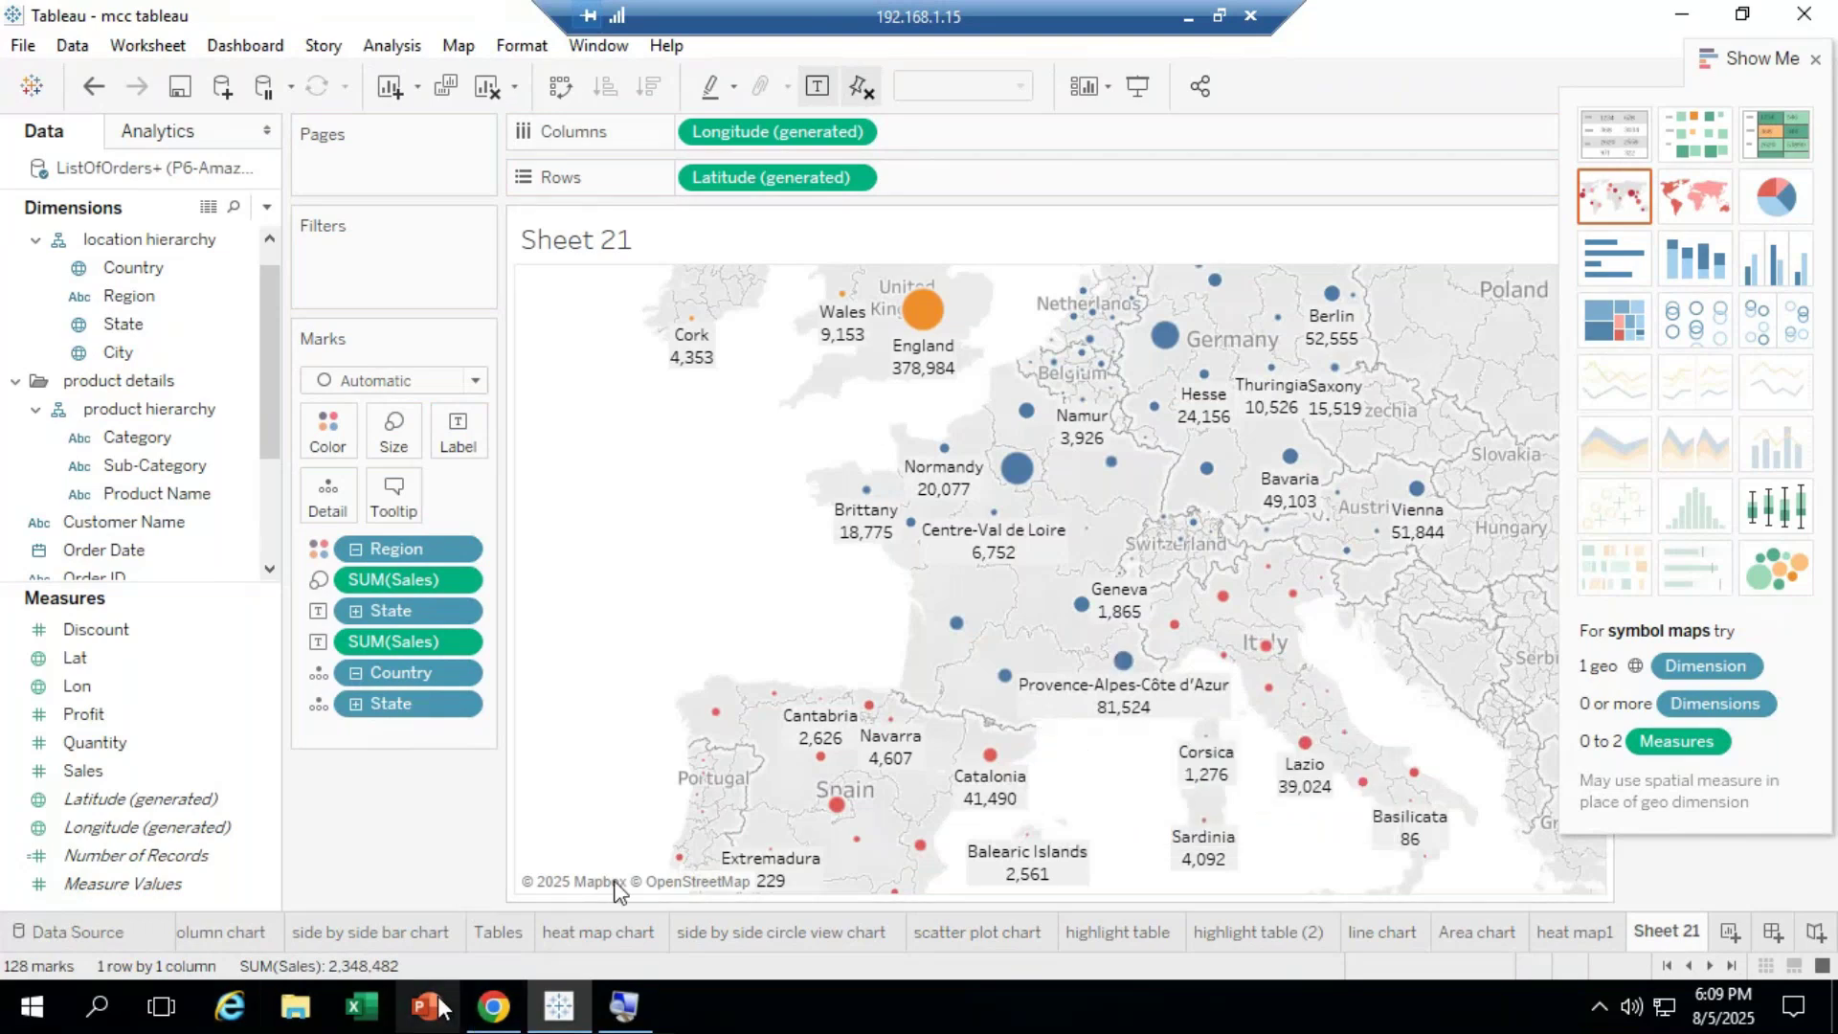
Step: Check the participants' replies in the GoTo Meeting chat and return to the Tableau remote session
click(1186, 17)
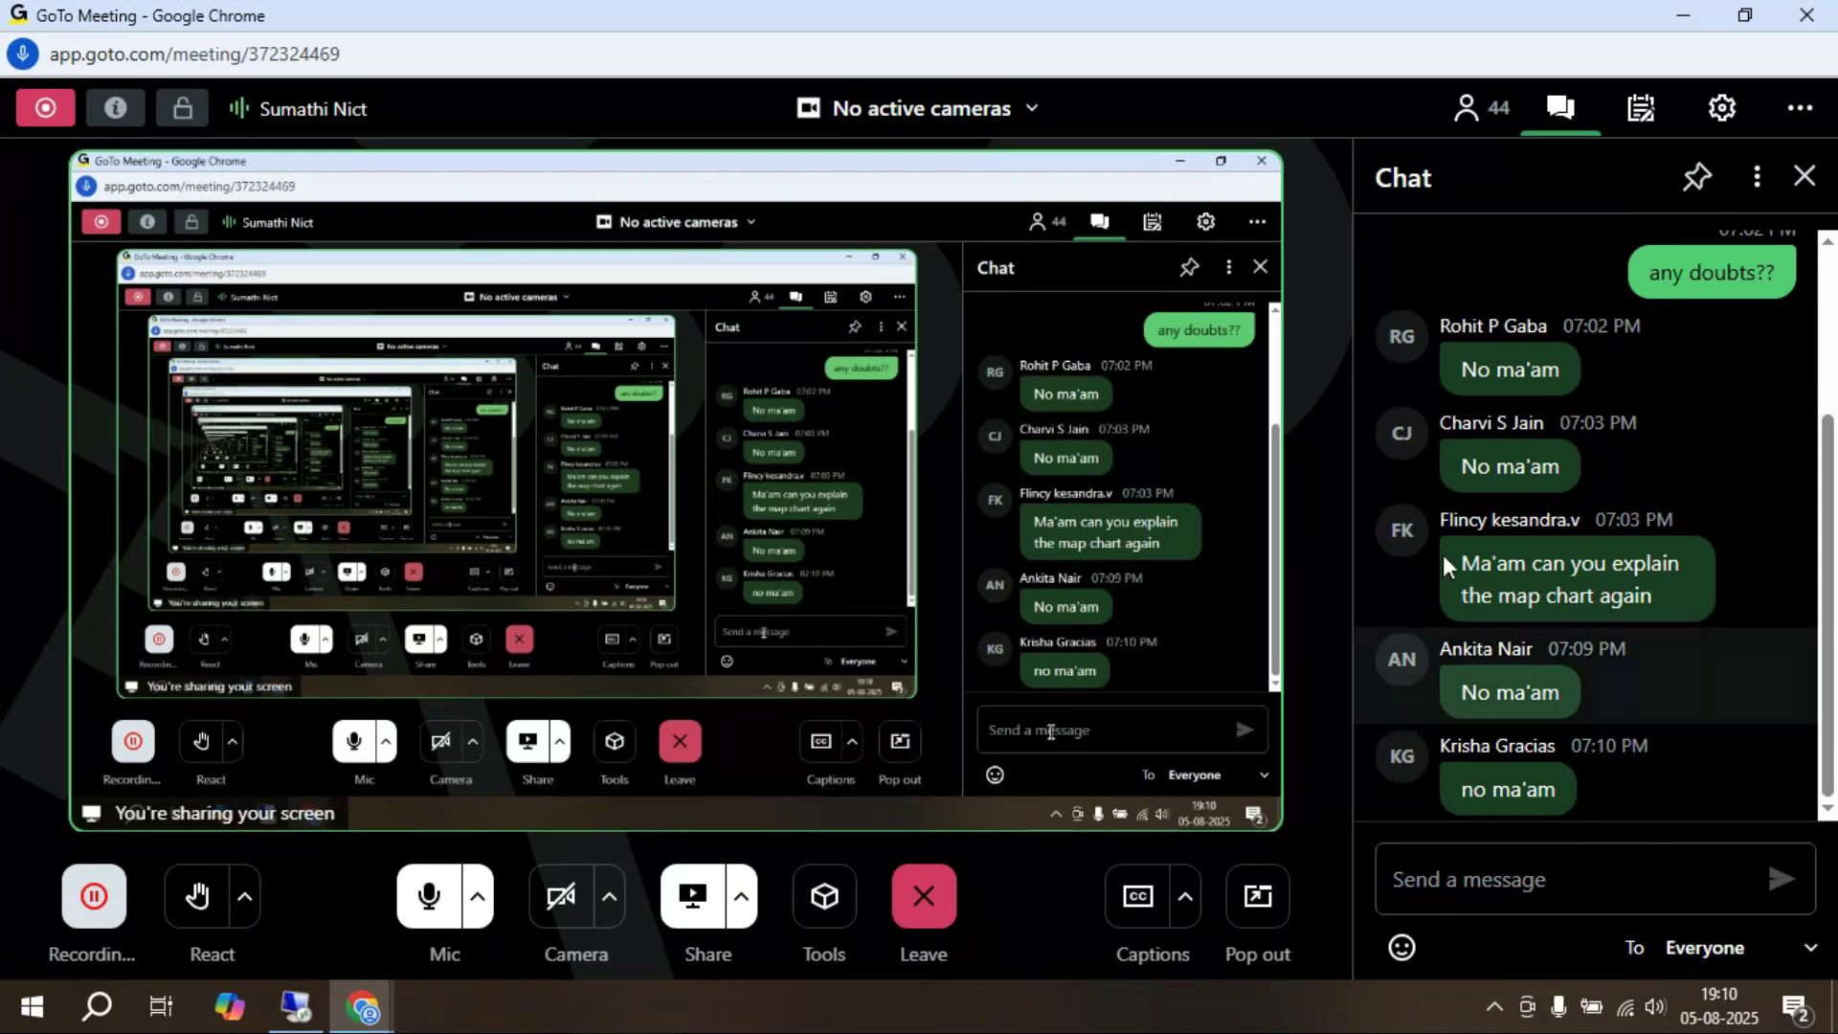
mouse_move(364, 1010)
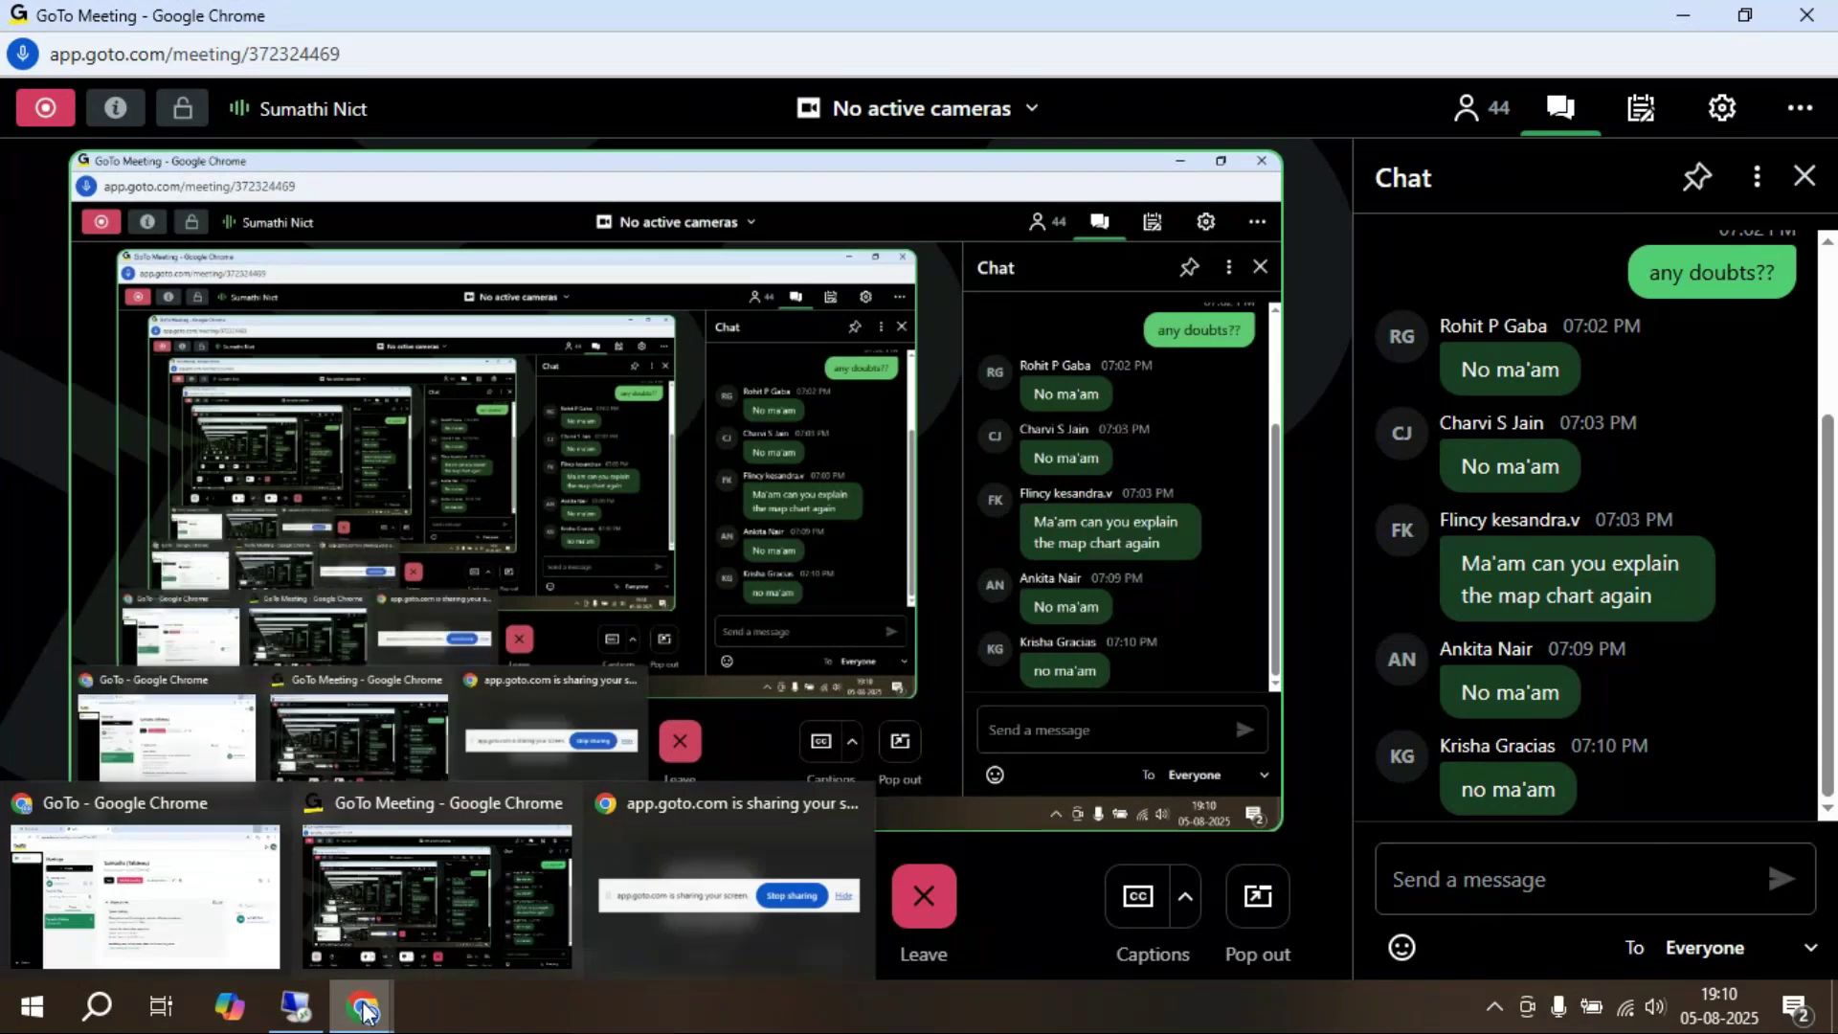
click(297, 1007)
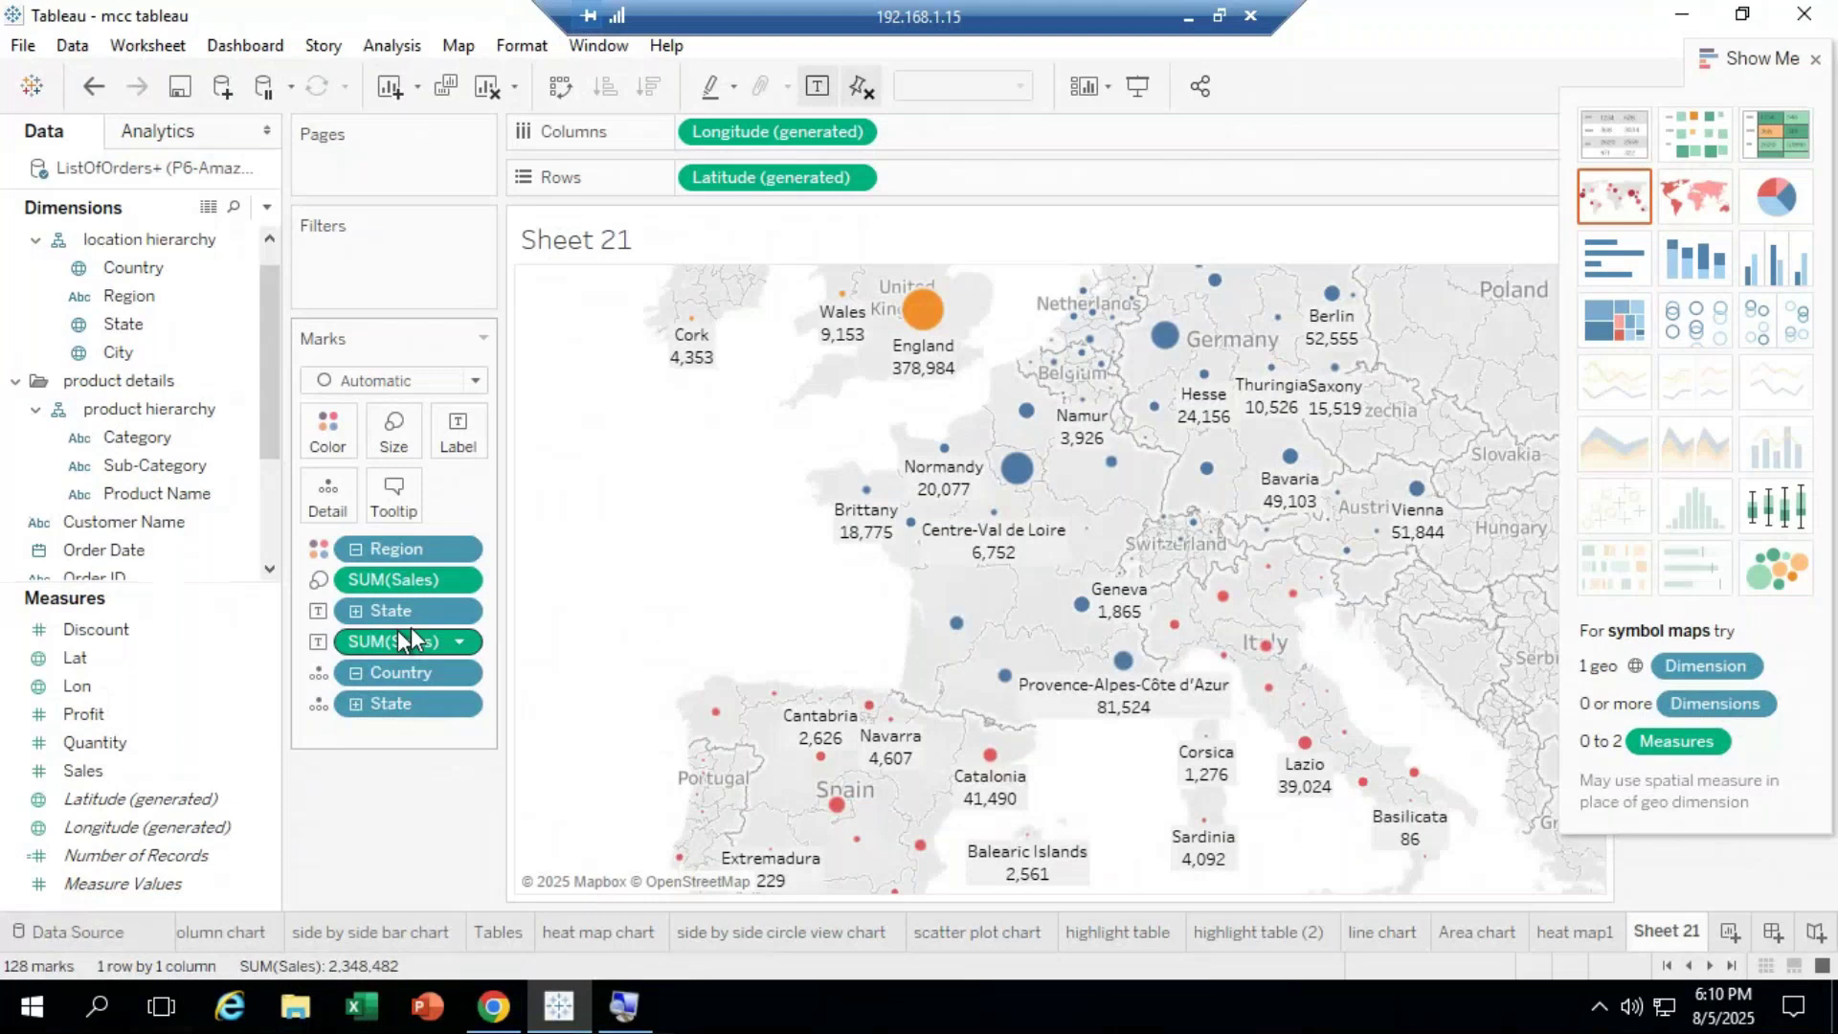
Step: Rename the Sheet 21 worksheet as "Symbol map"
right_click(1663, 933)
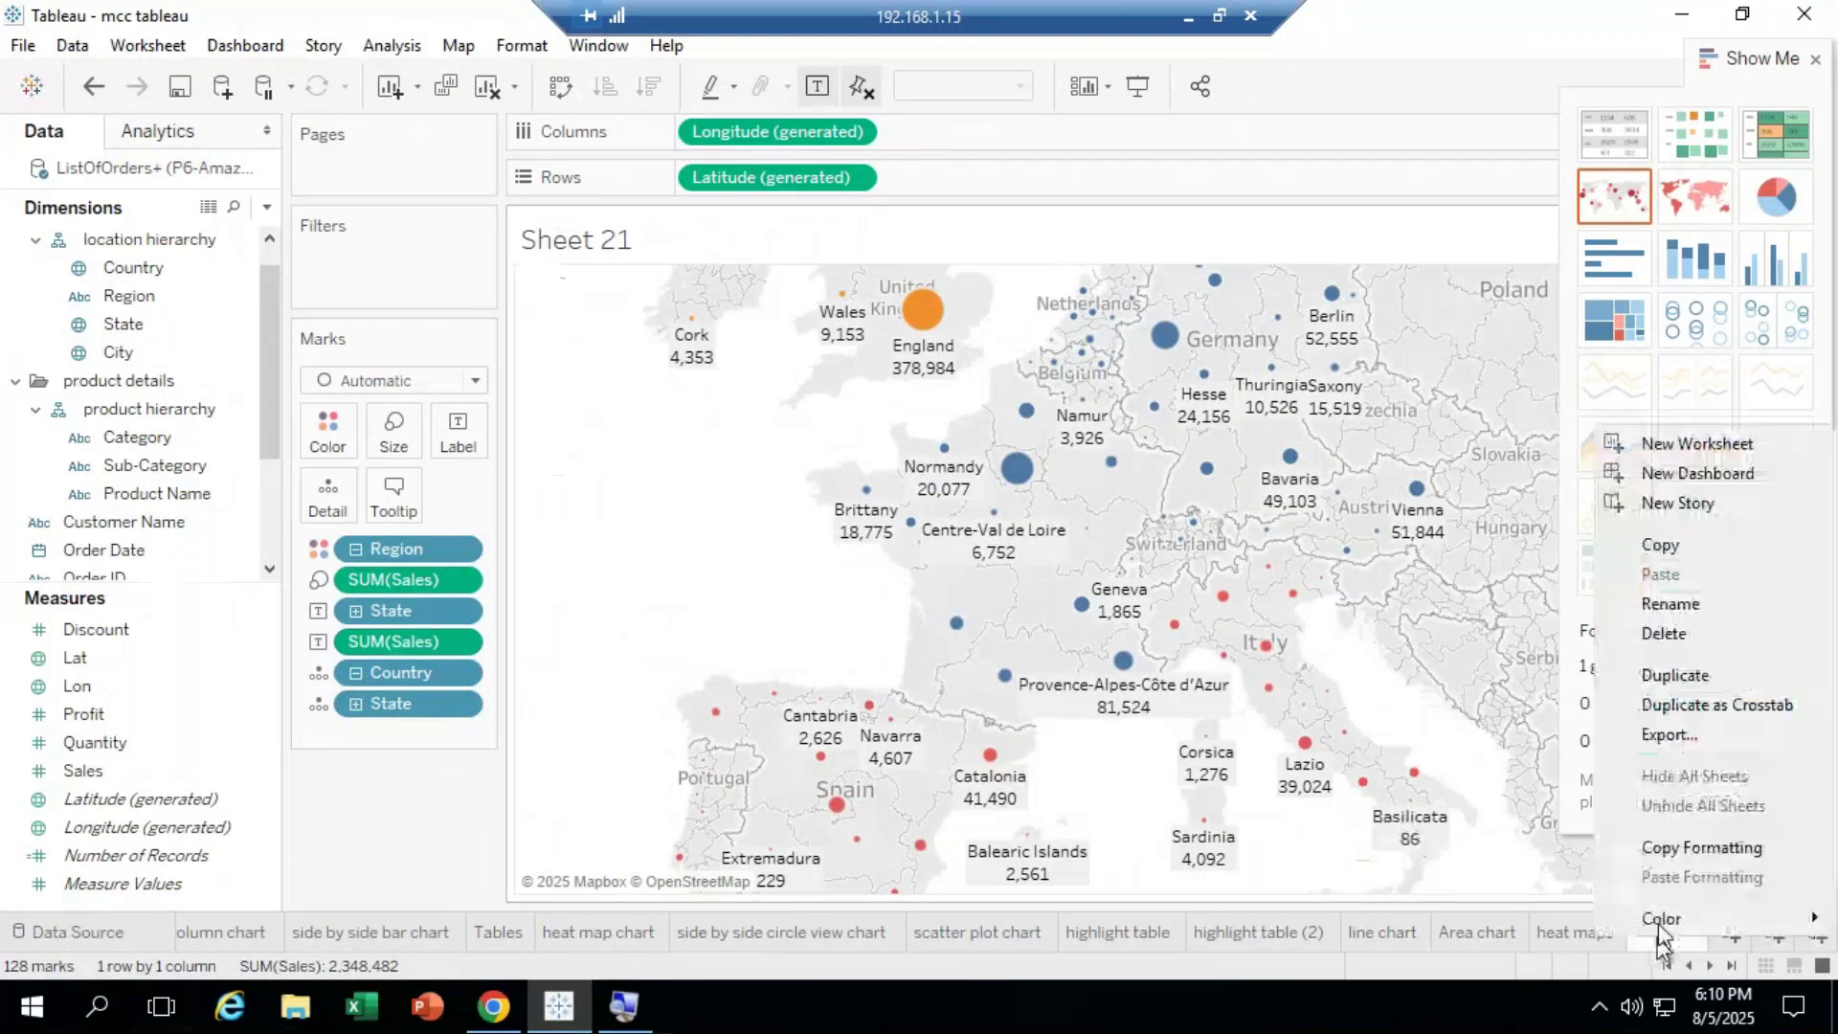
click(1708, 620)
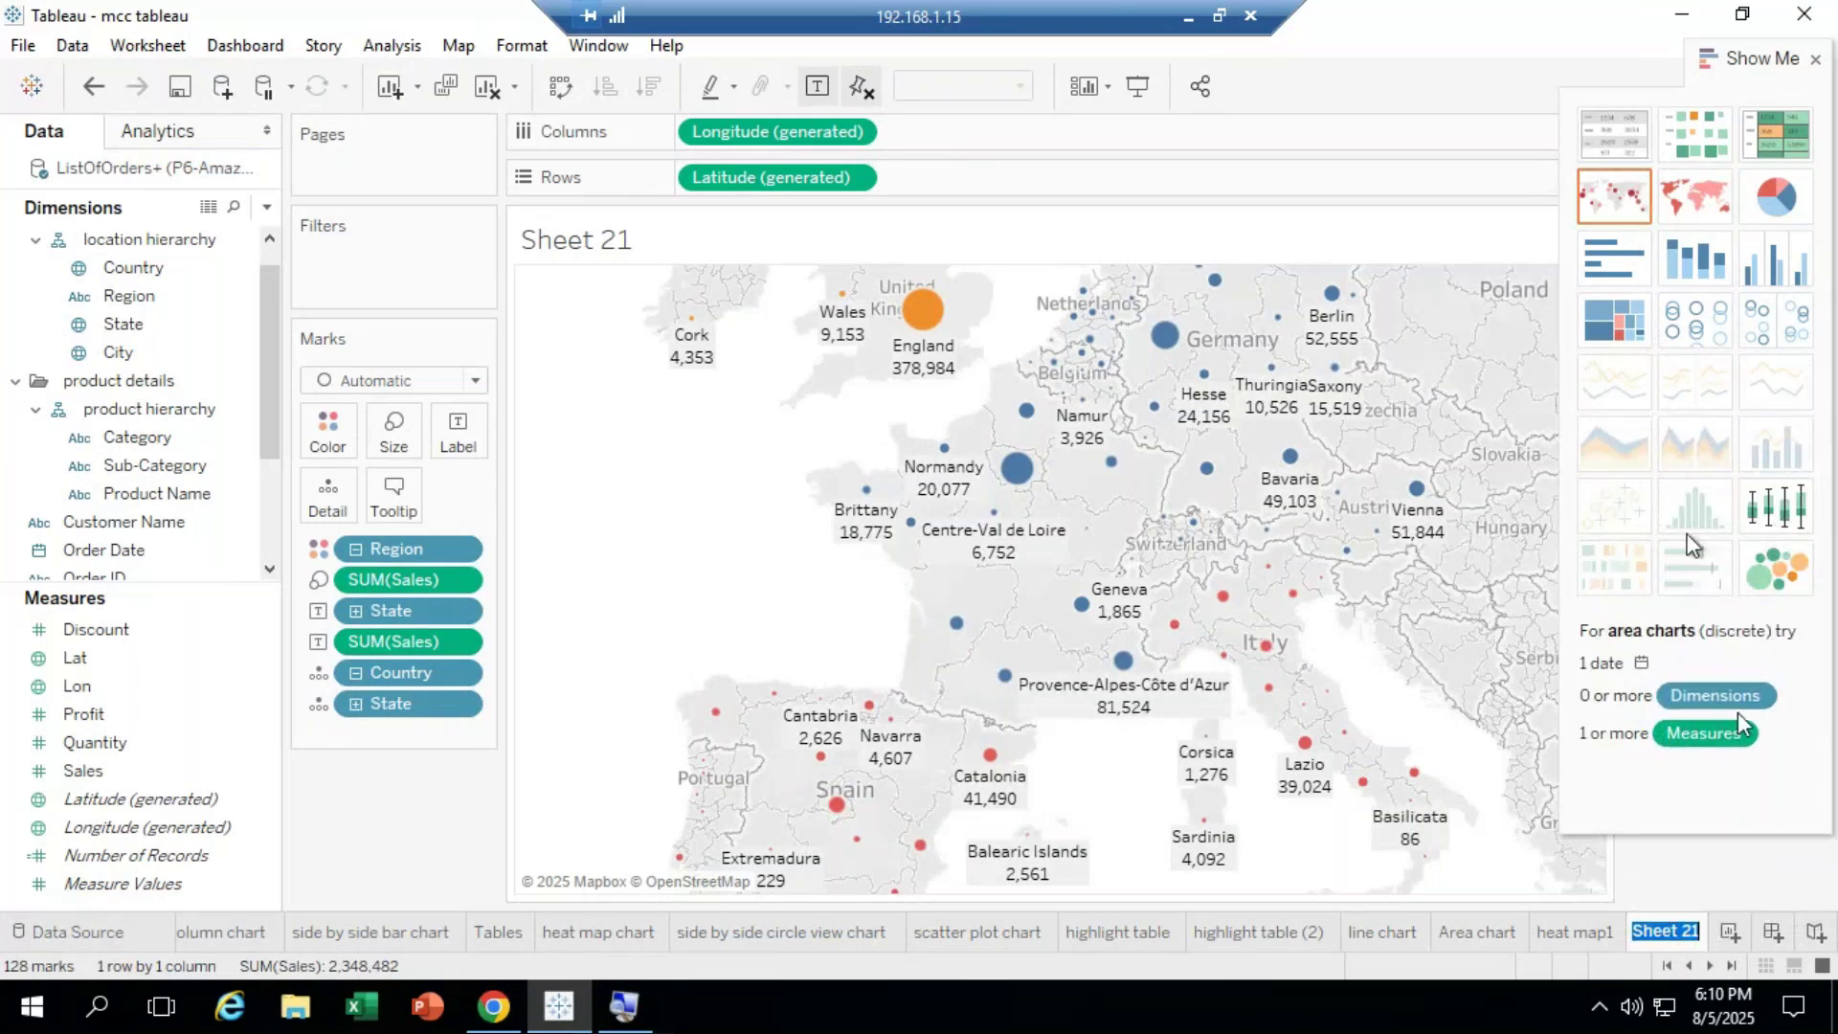
key(BackSpace)
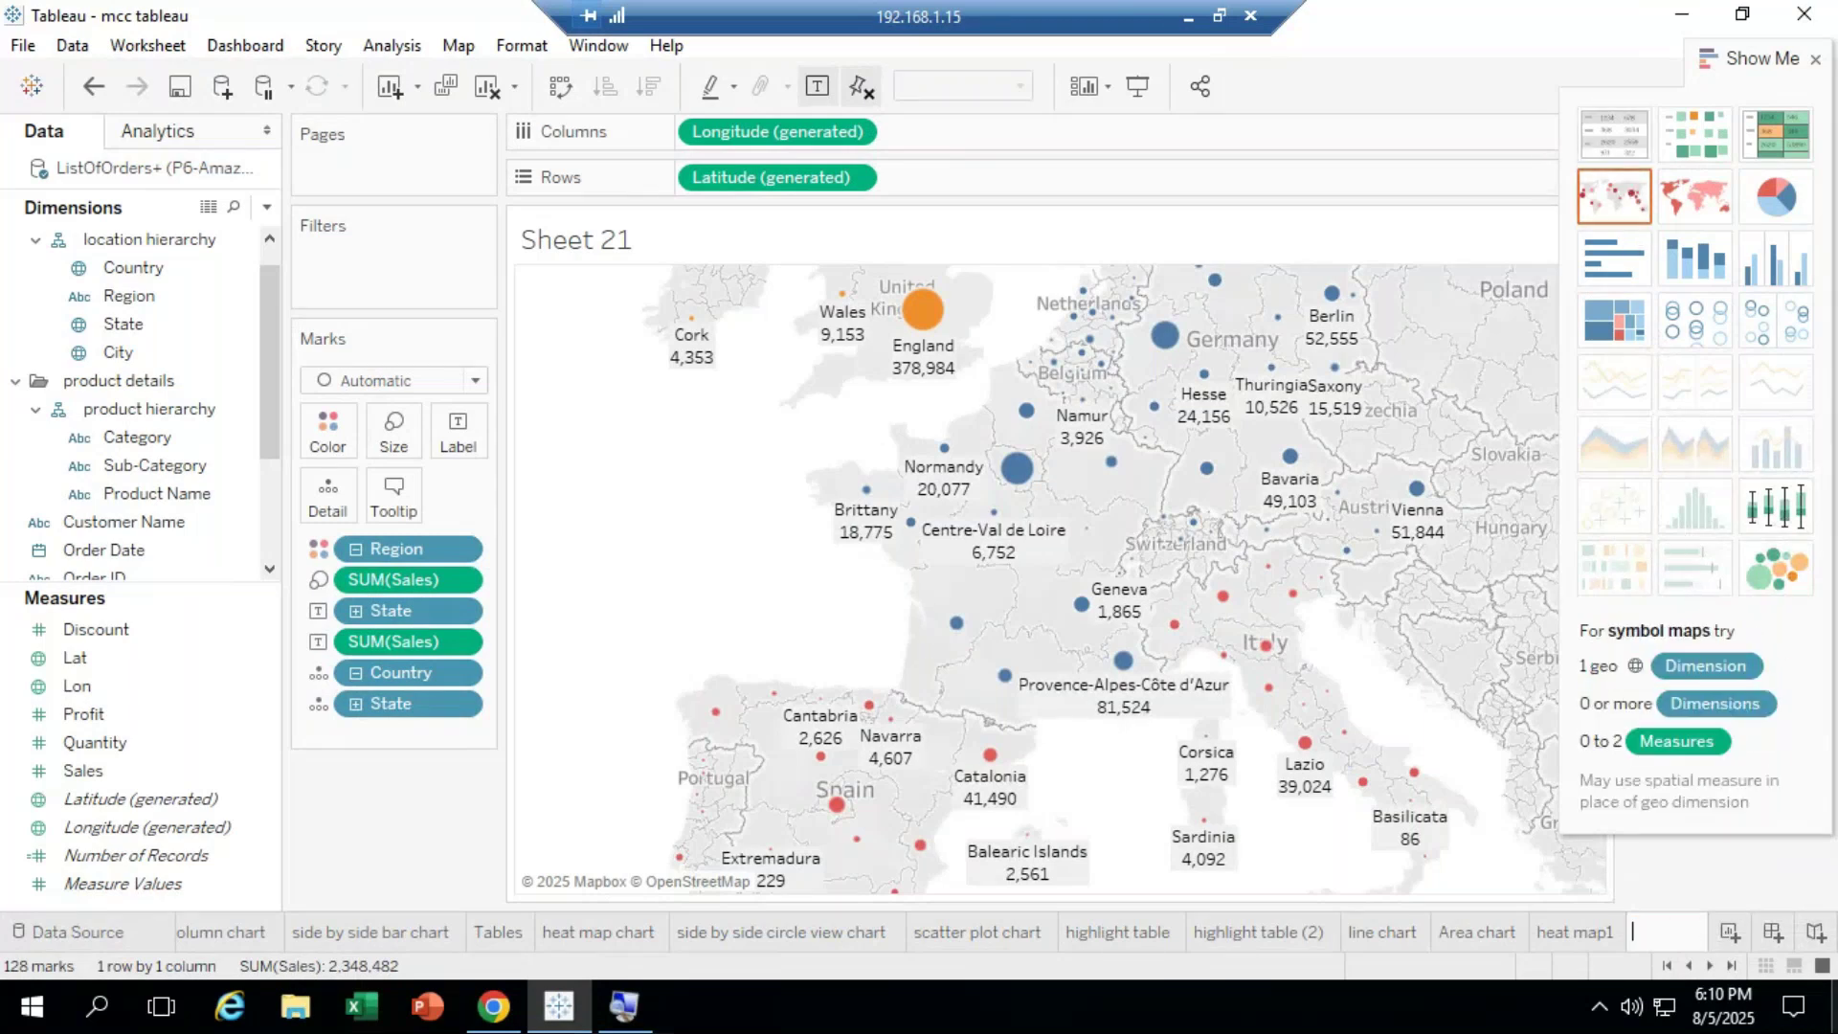
text(Symbol ma)
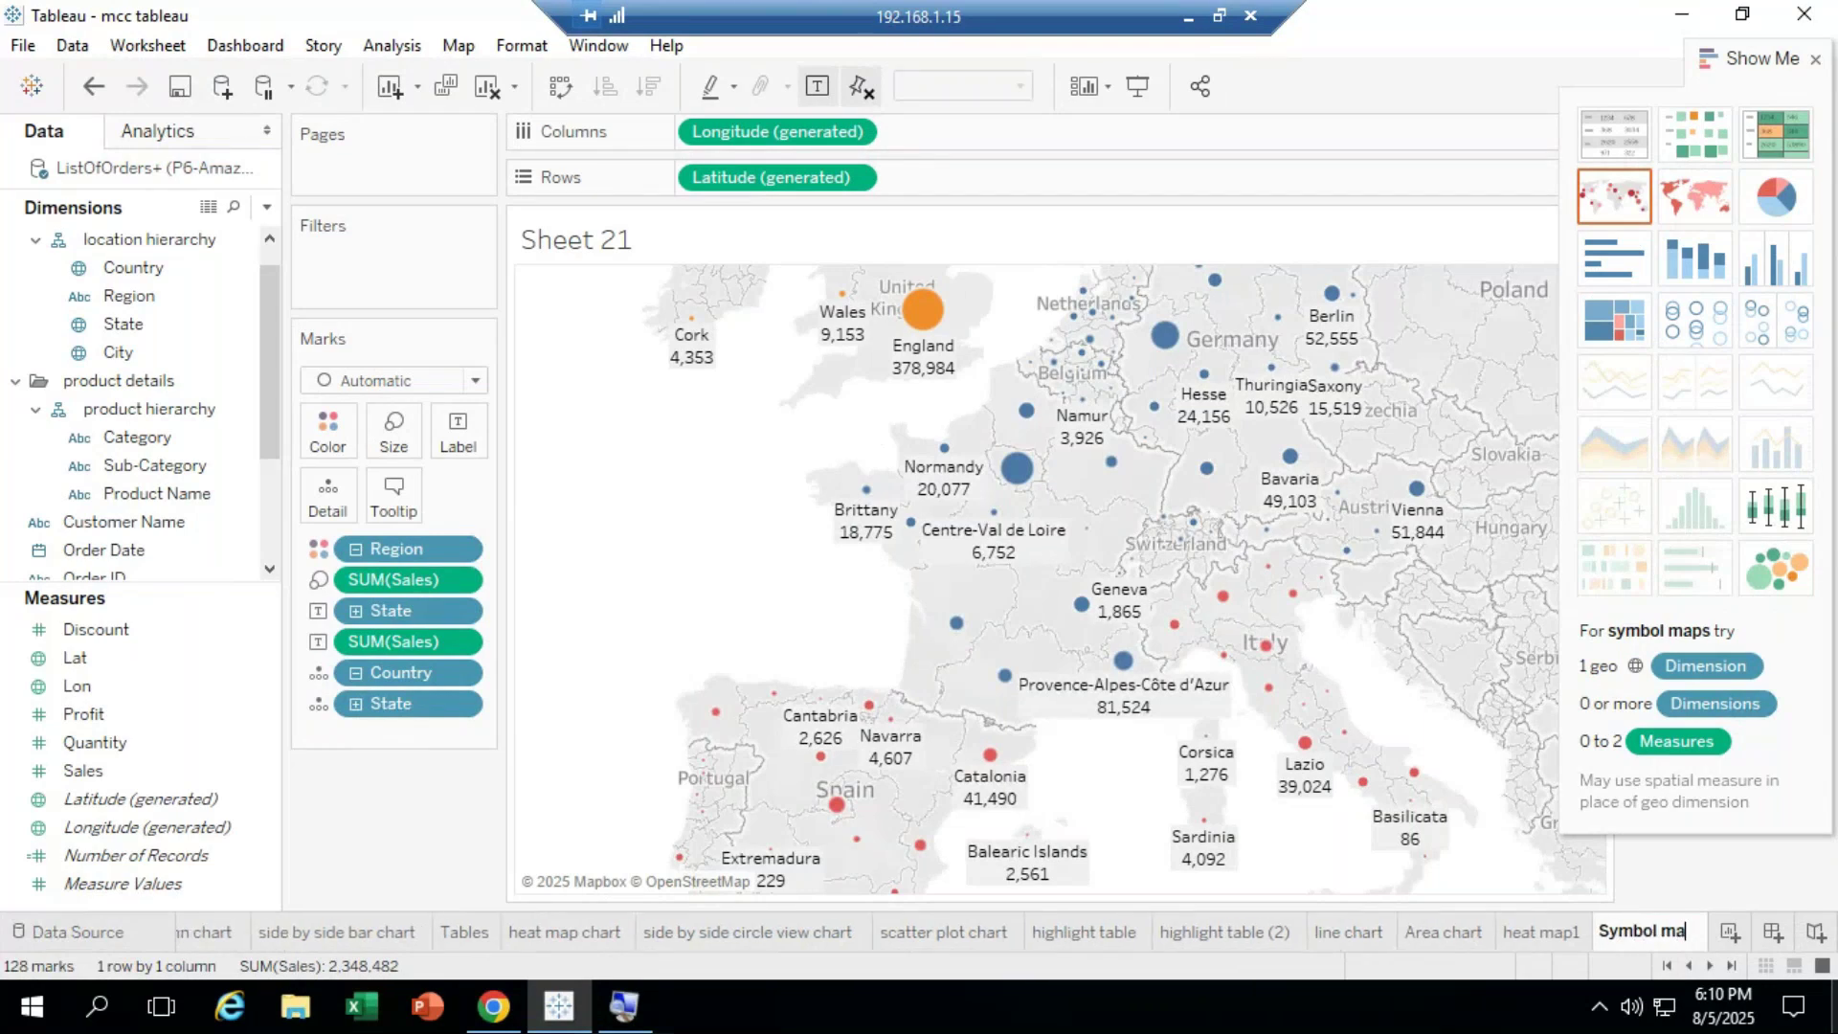
text(p)
key(Return)
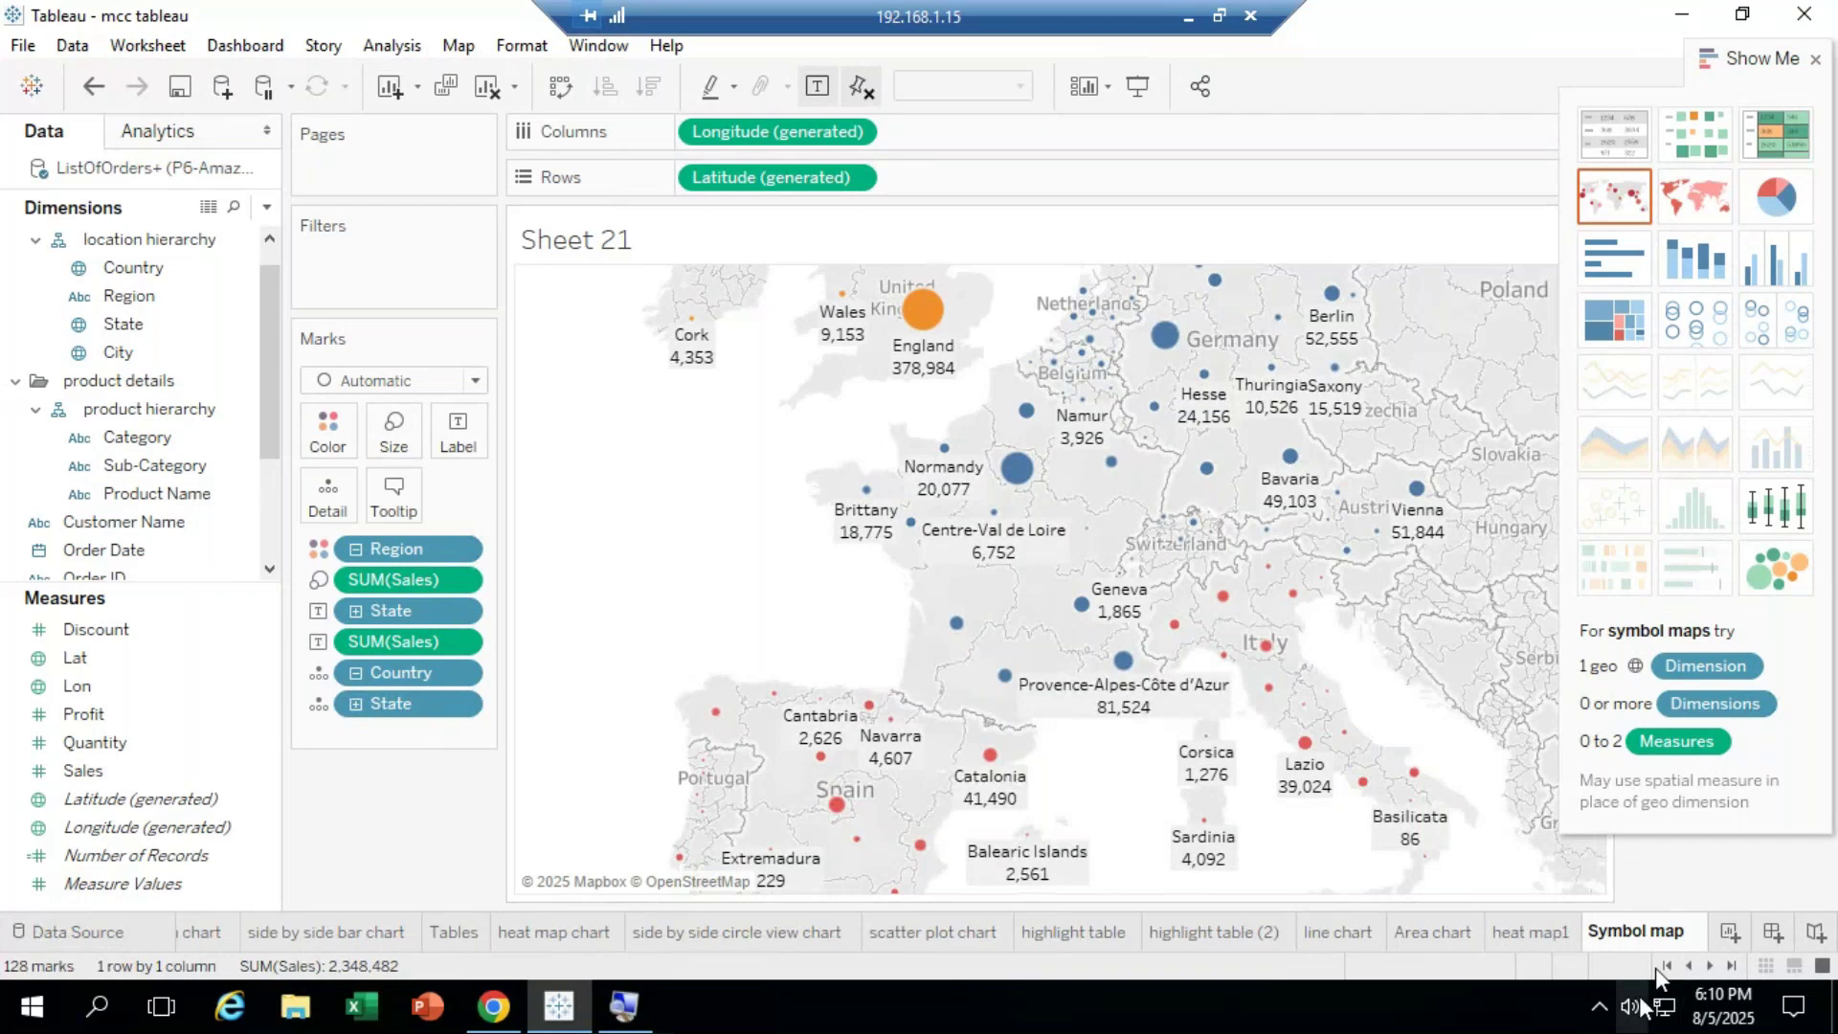
Step: Add a new worksheet and build a filled map from Country placed on Rows
click(1729, 932)
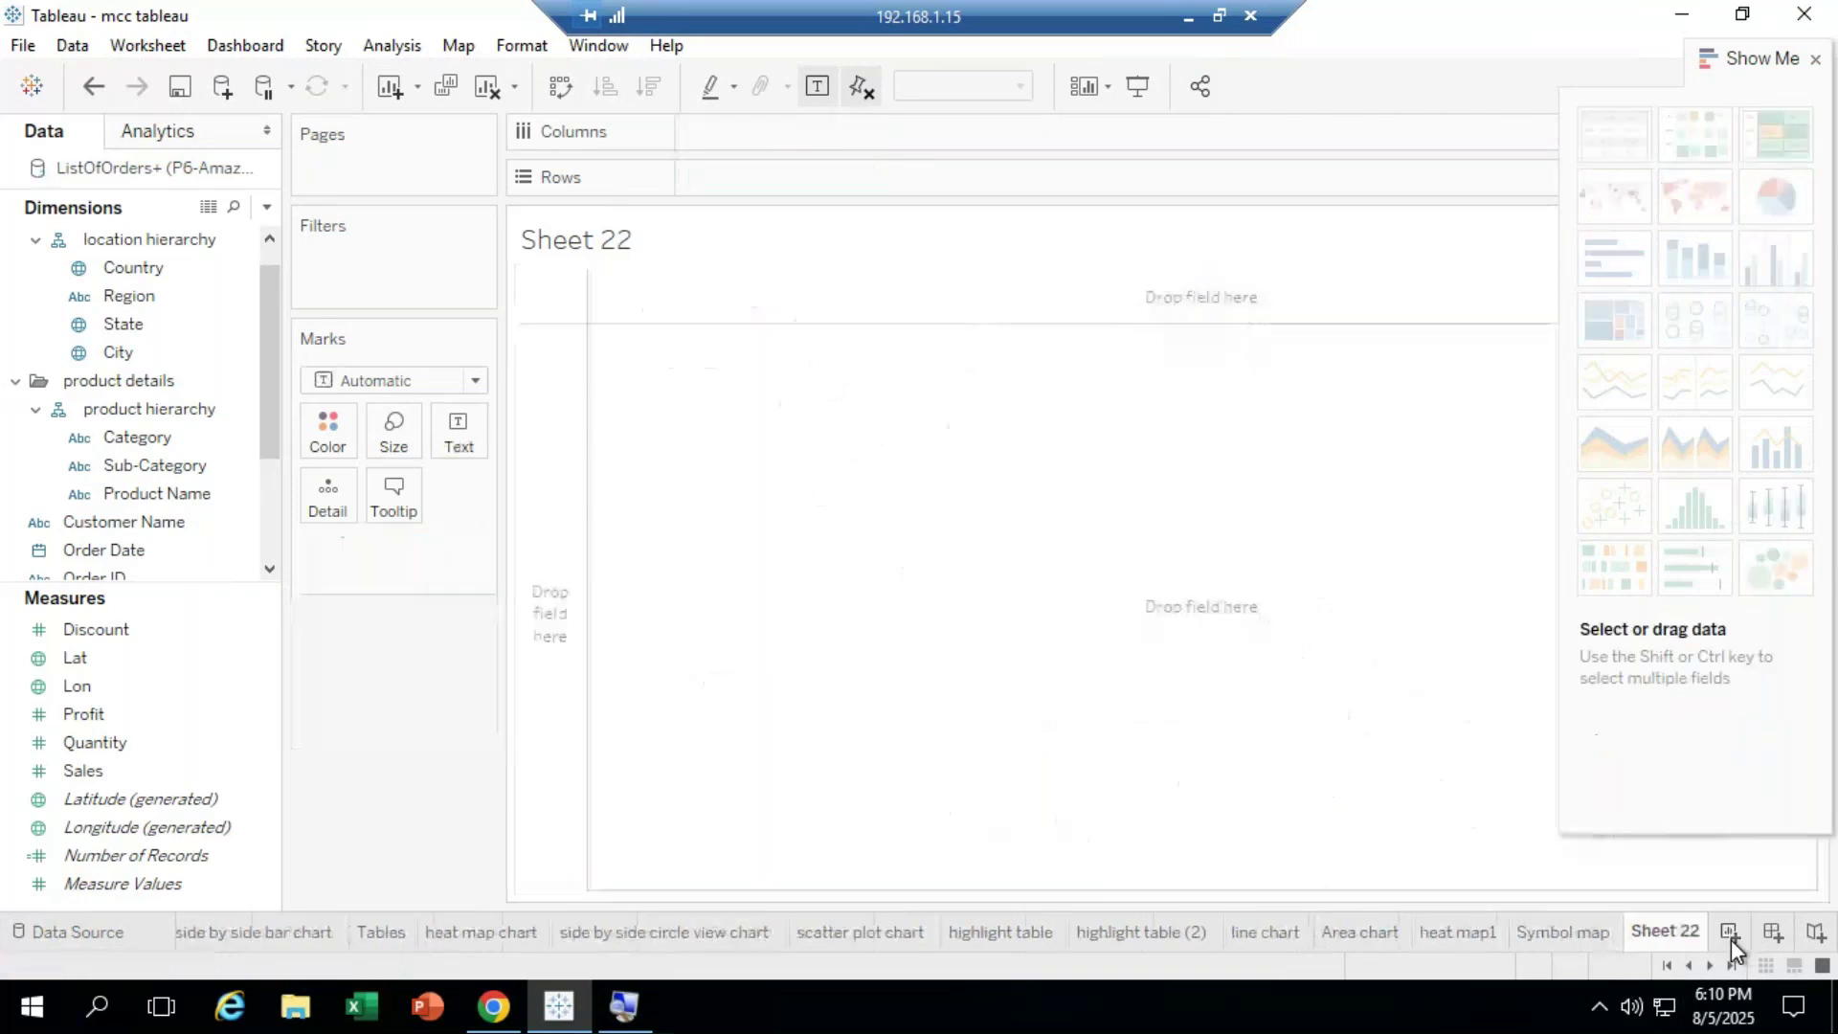
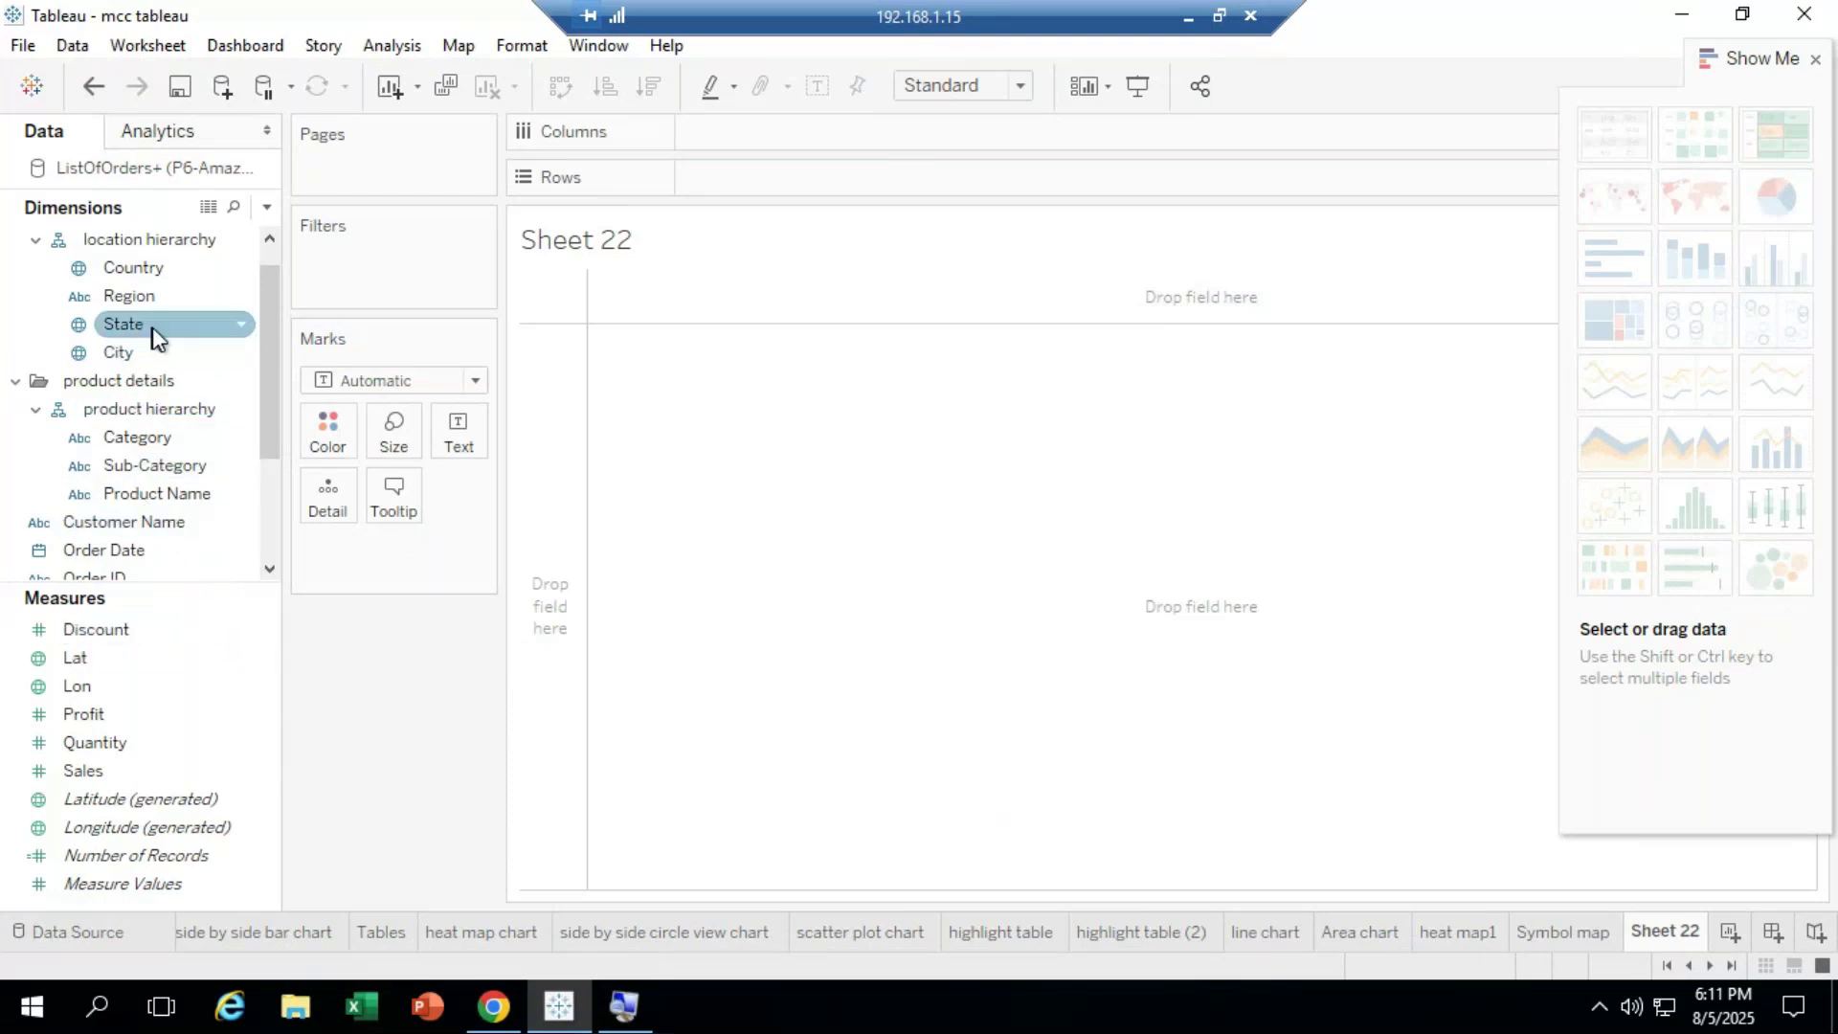
drag(152, 270, 788, 182)
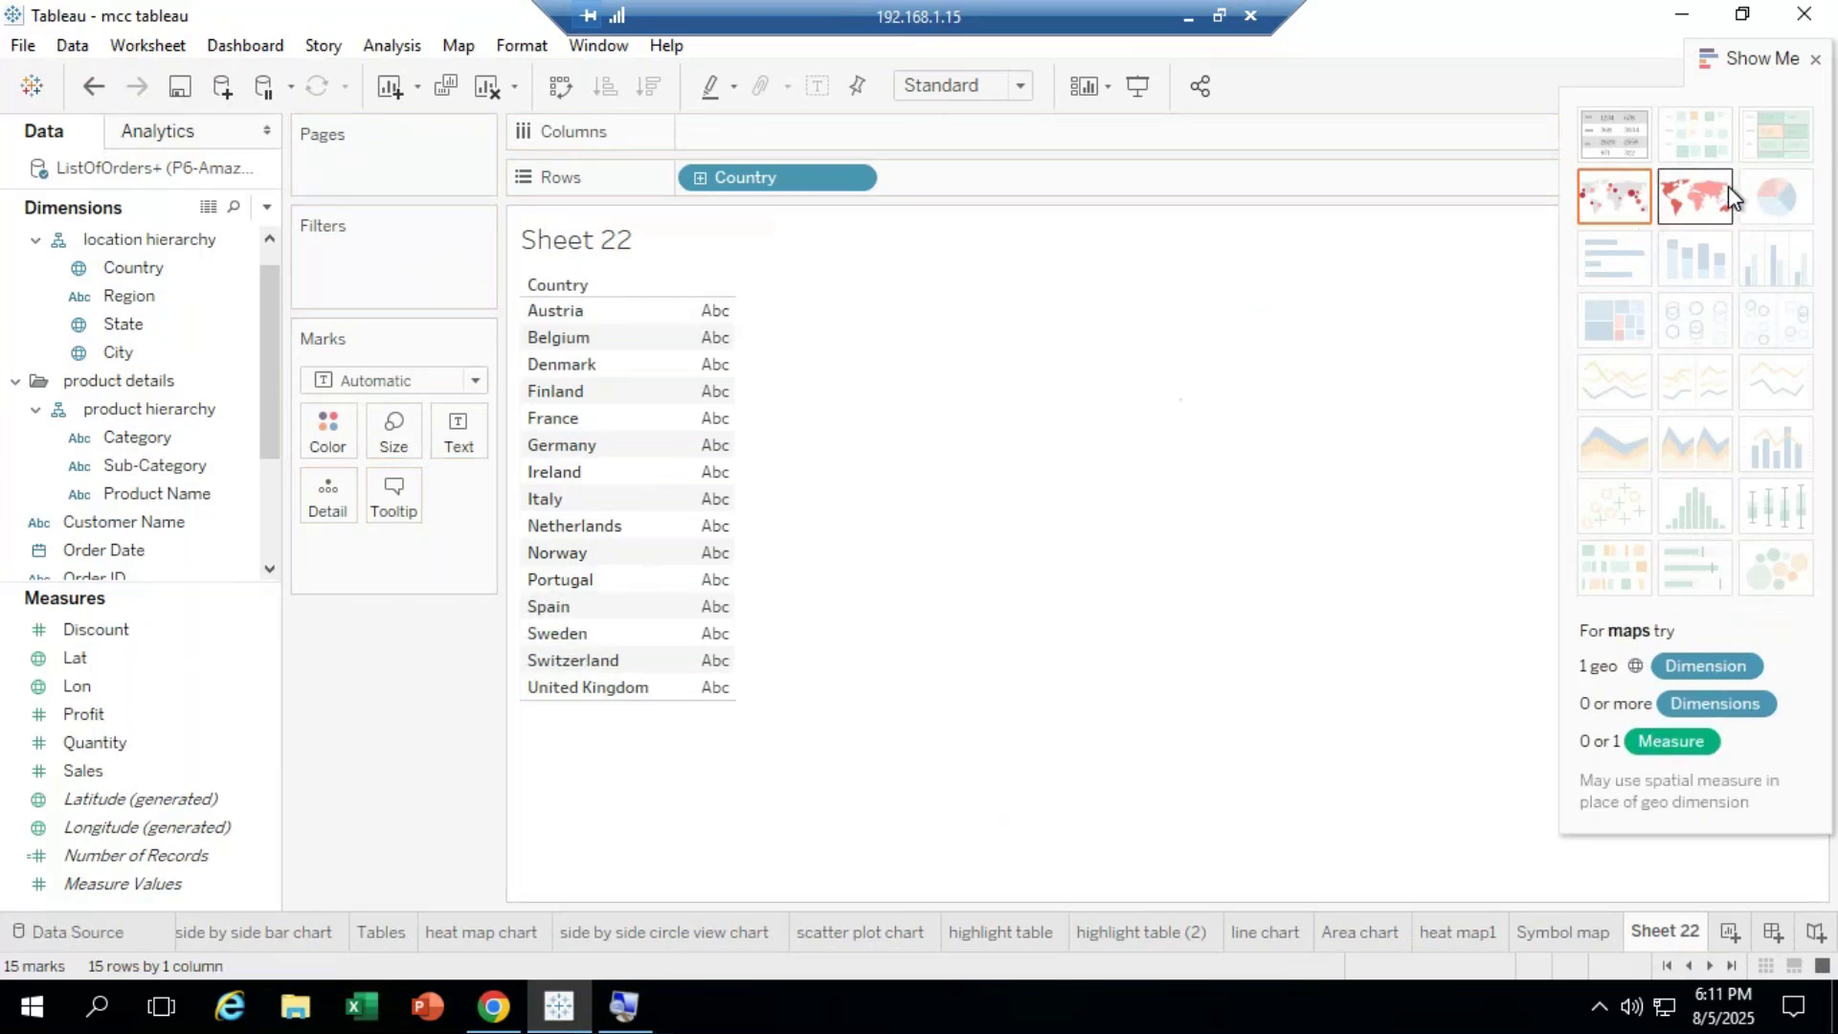
click(1682, 210)
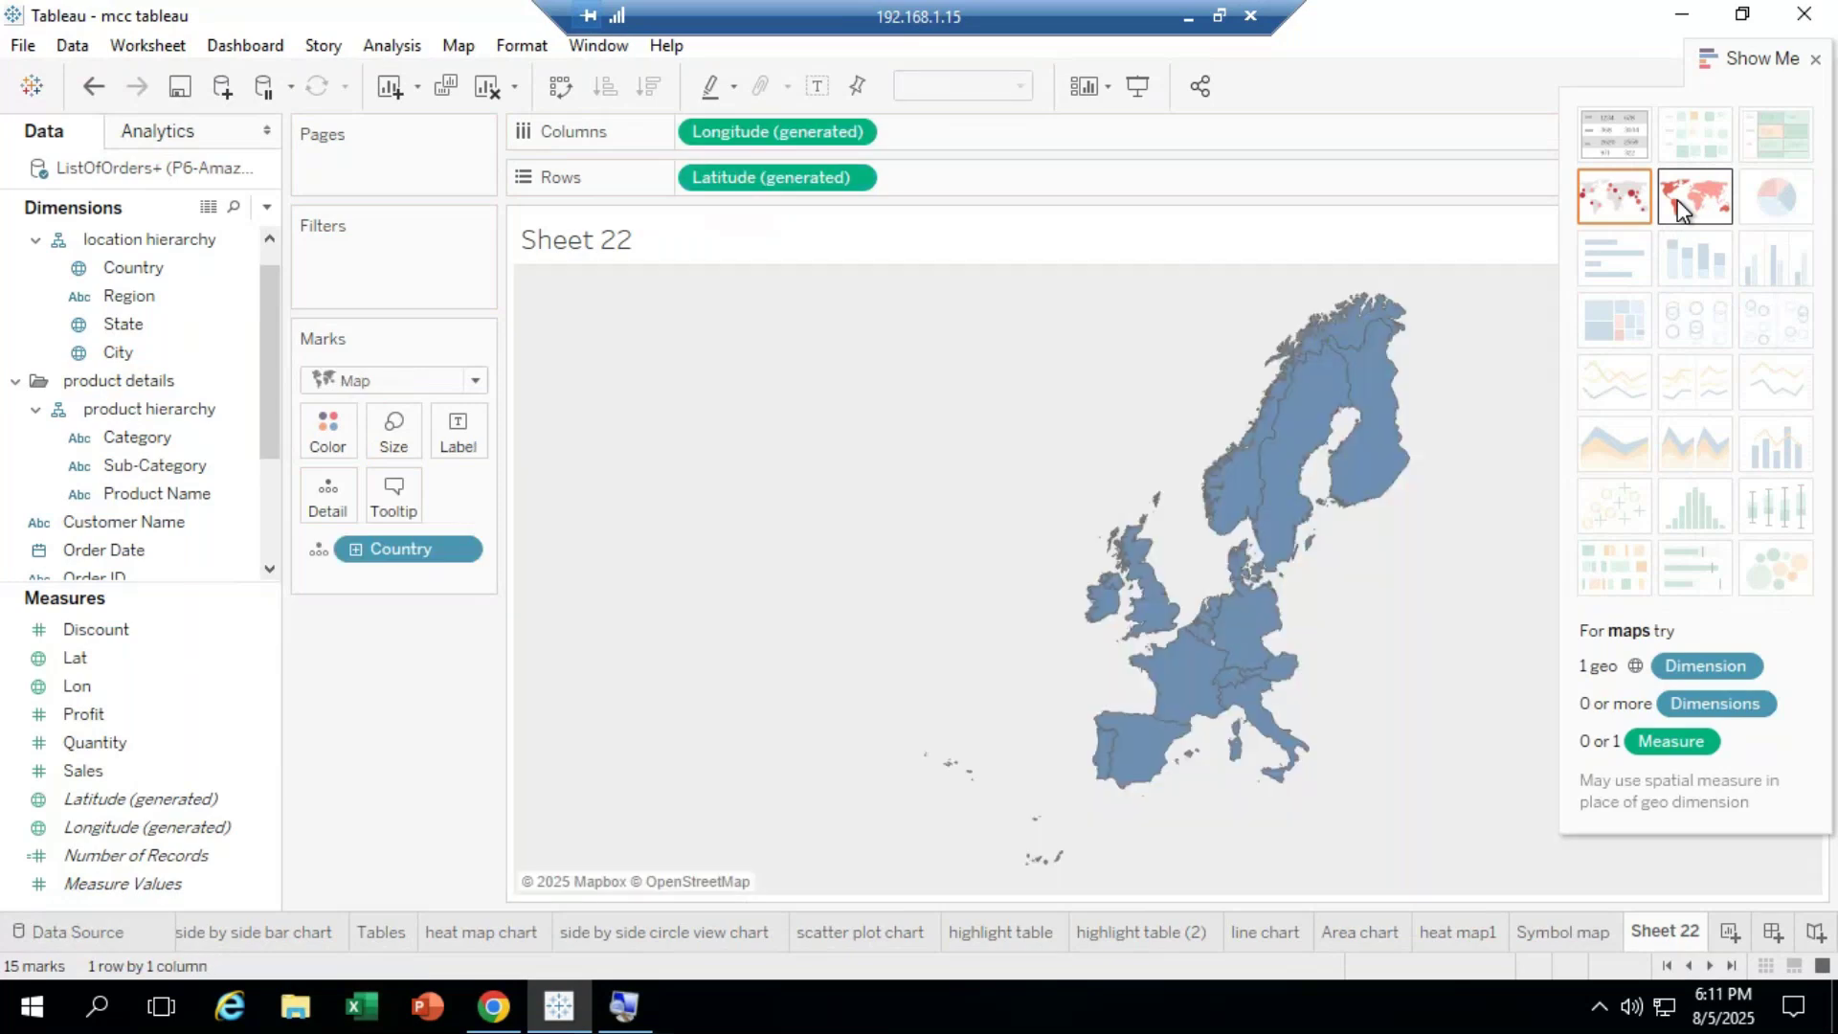
click(1677, 203)
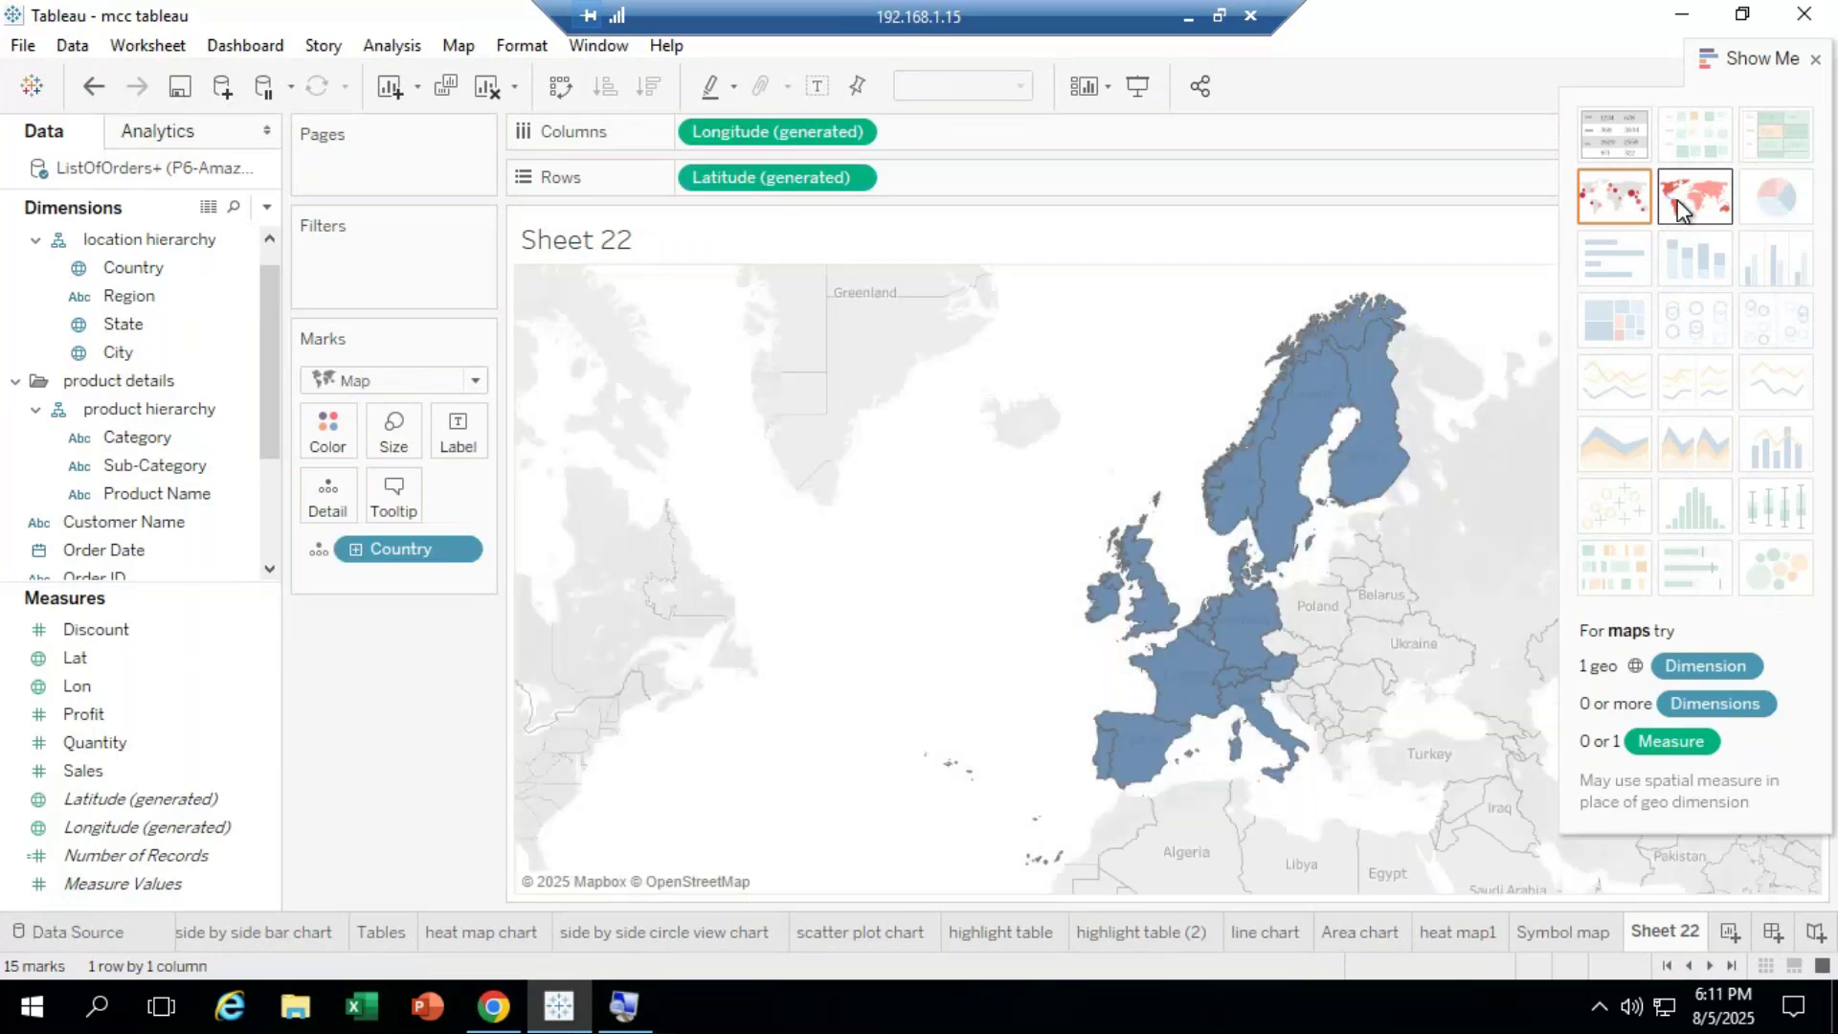
click(459, 549)
click(422, 551)
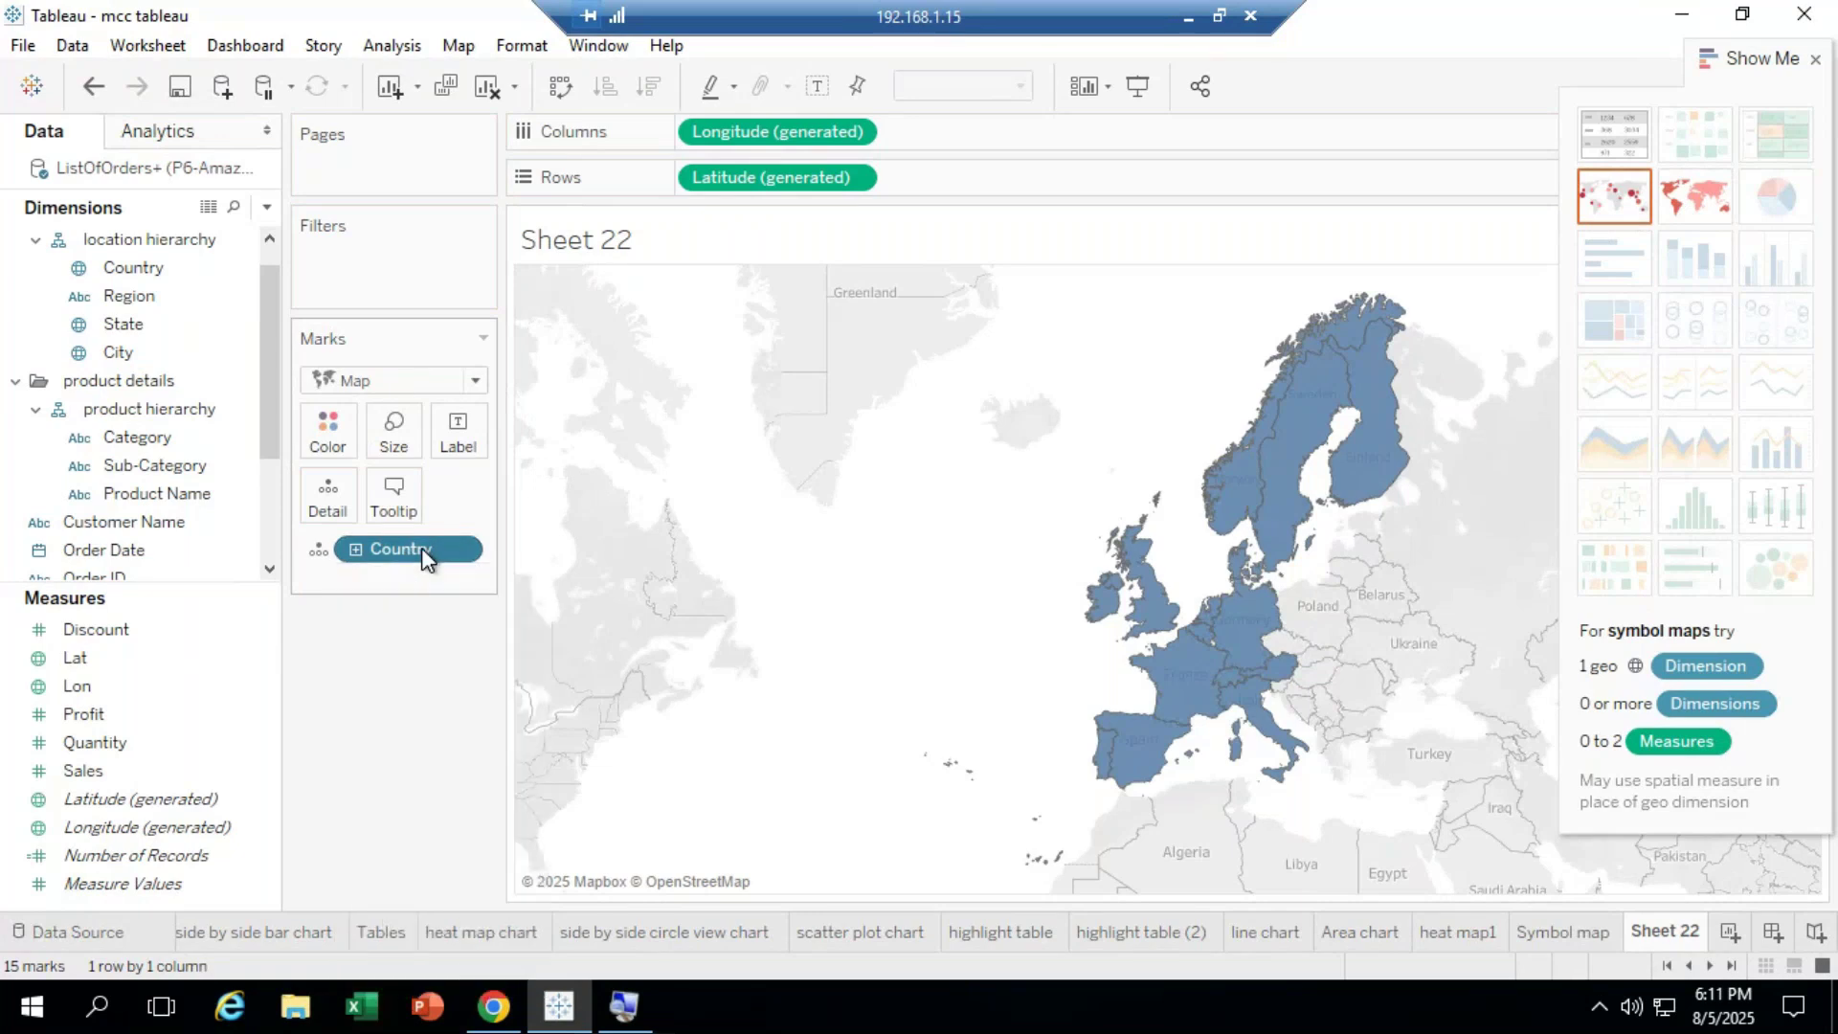
right_click(421, 548)
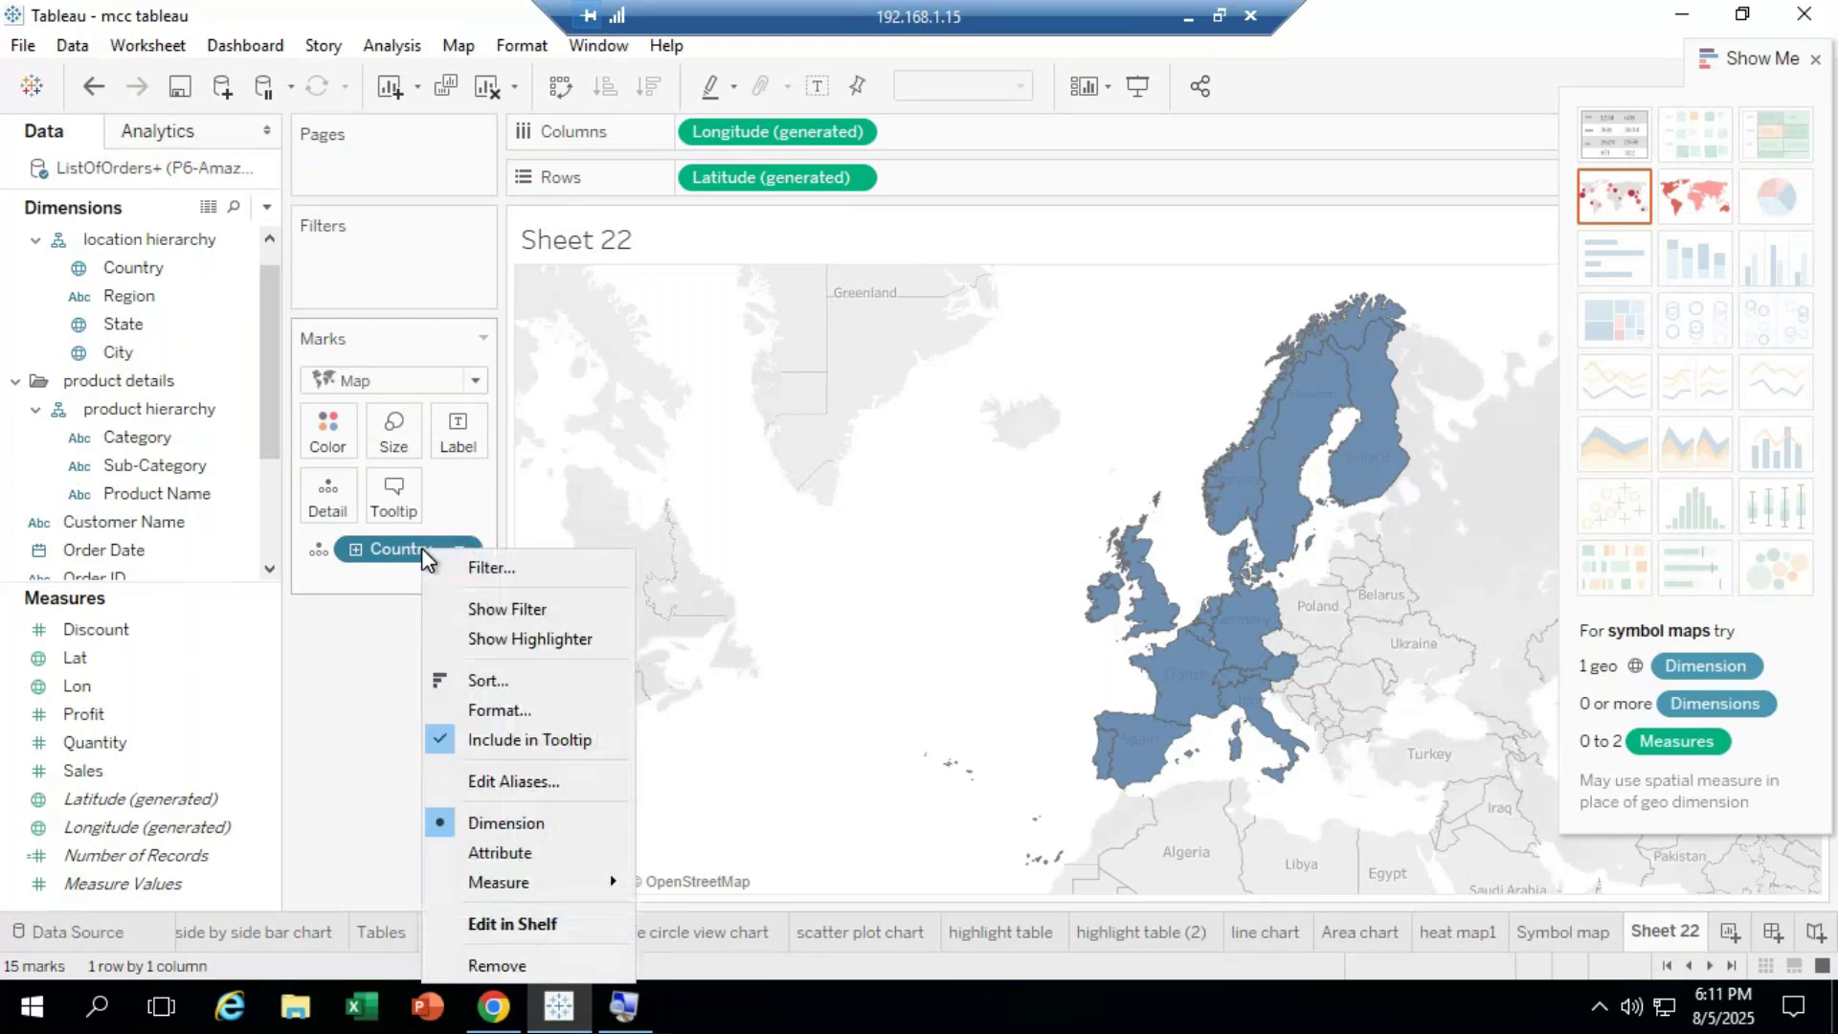
click(355, 548)
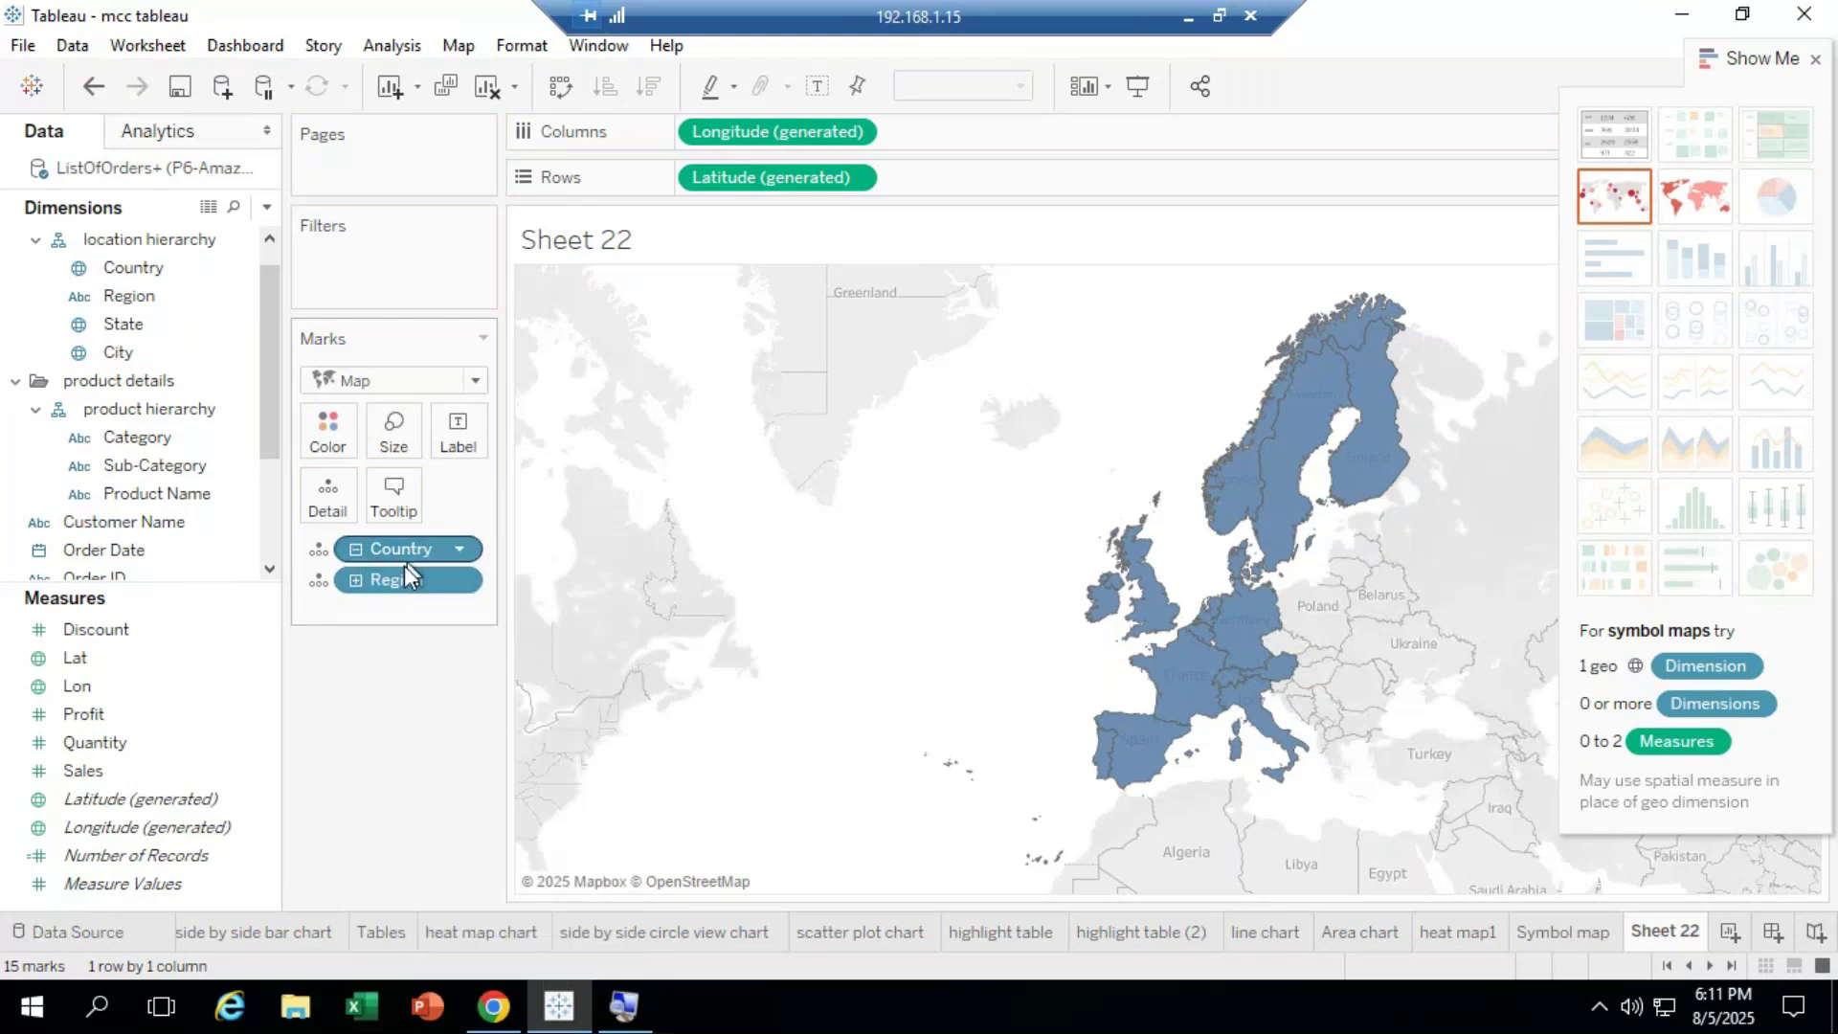
drag(416, 577, 387, 800)
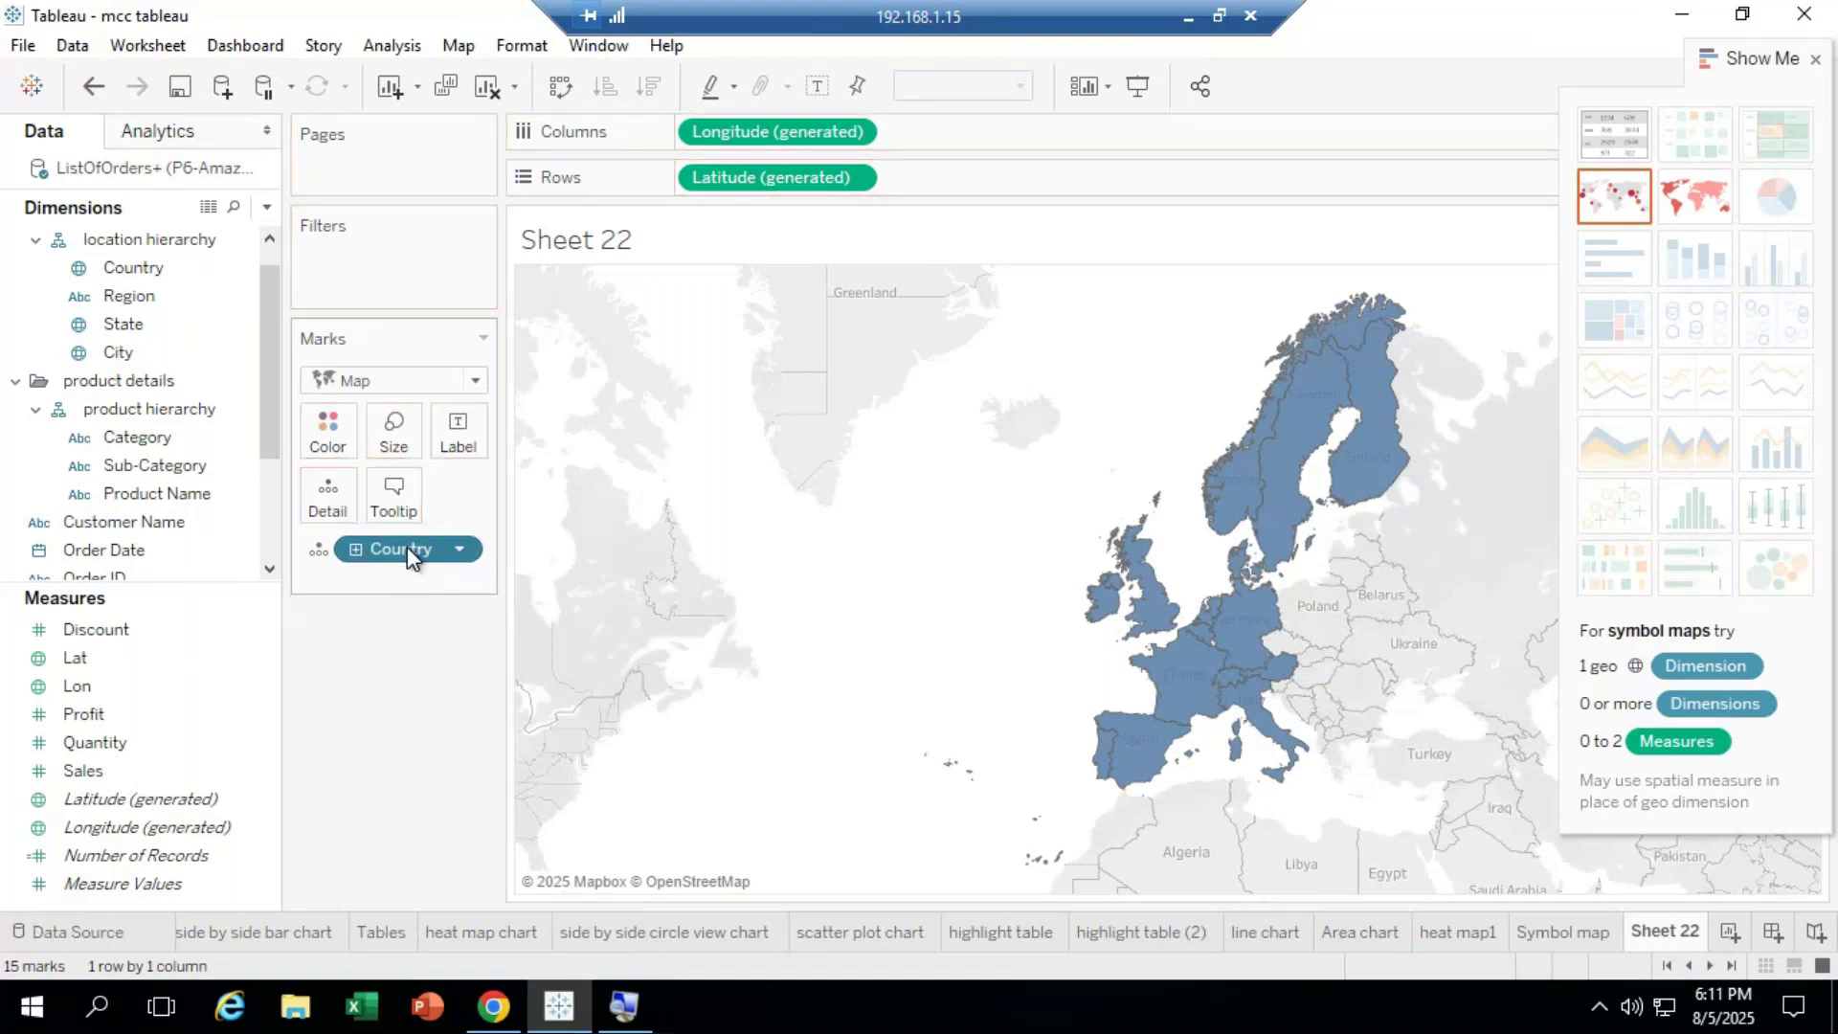
double_click(411, 550)
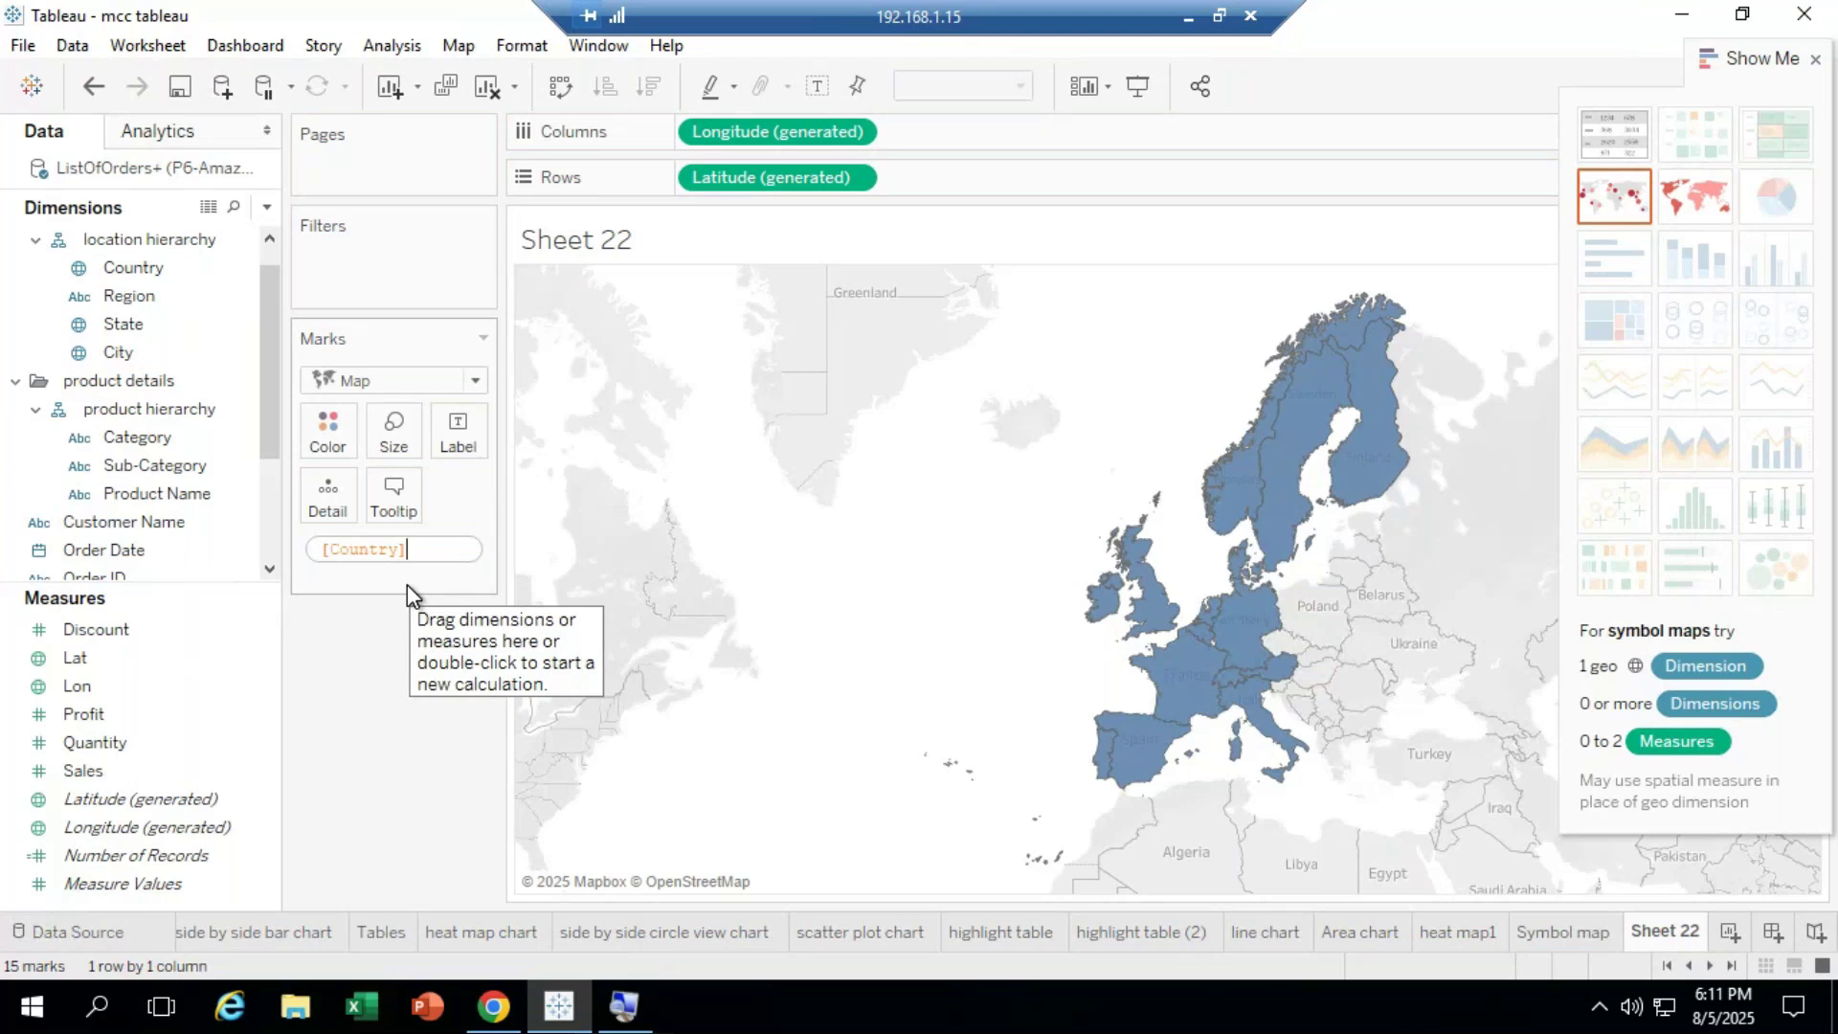
key(Return)
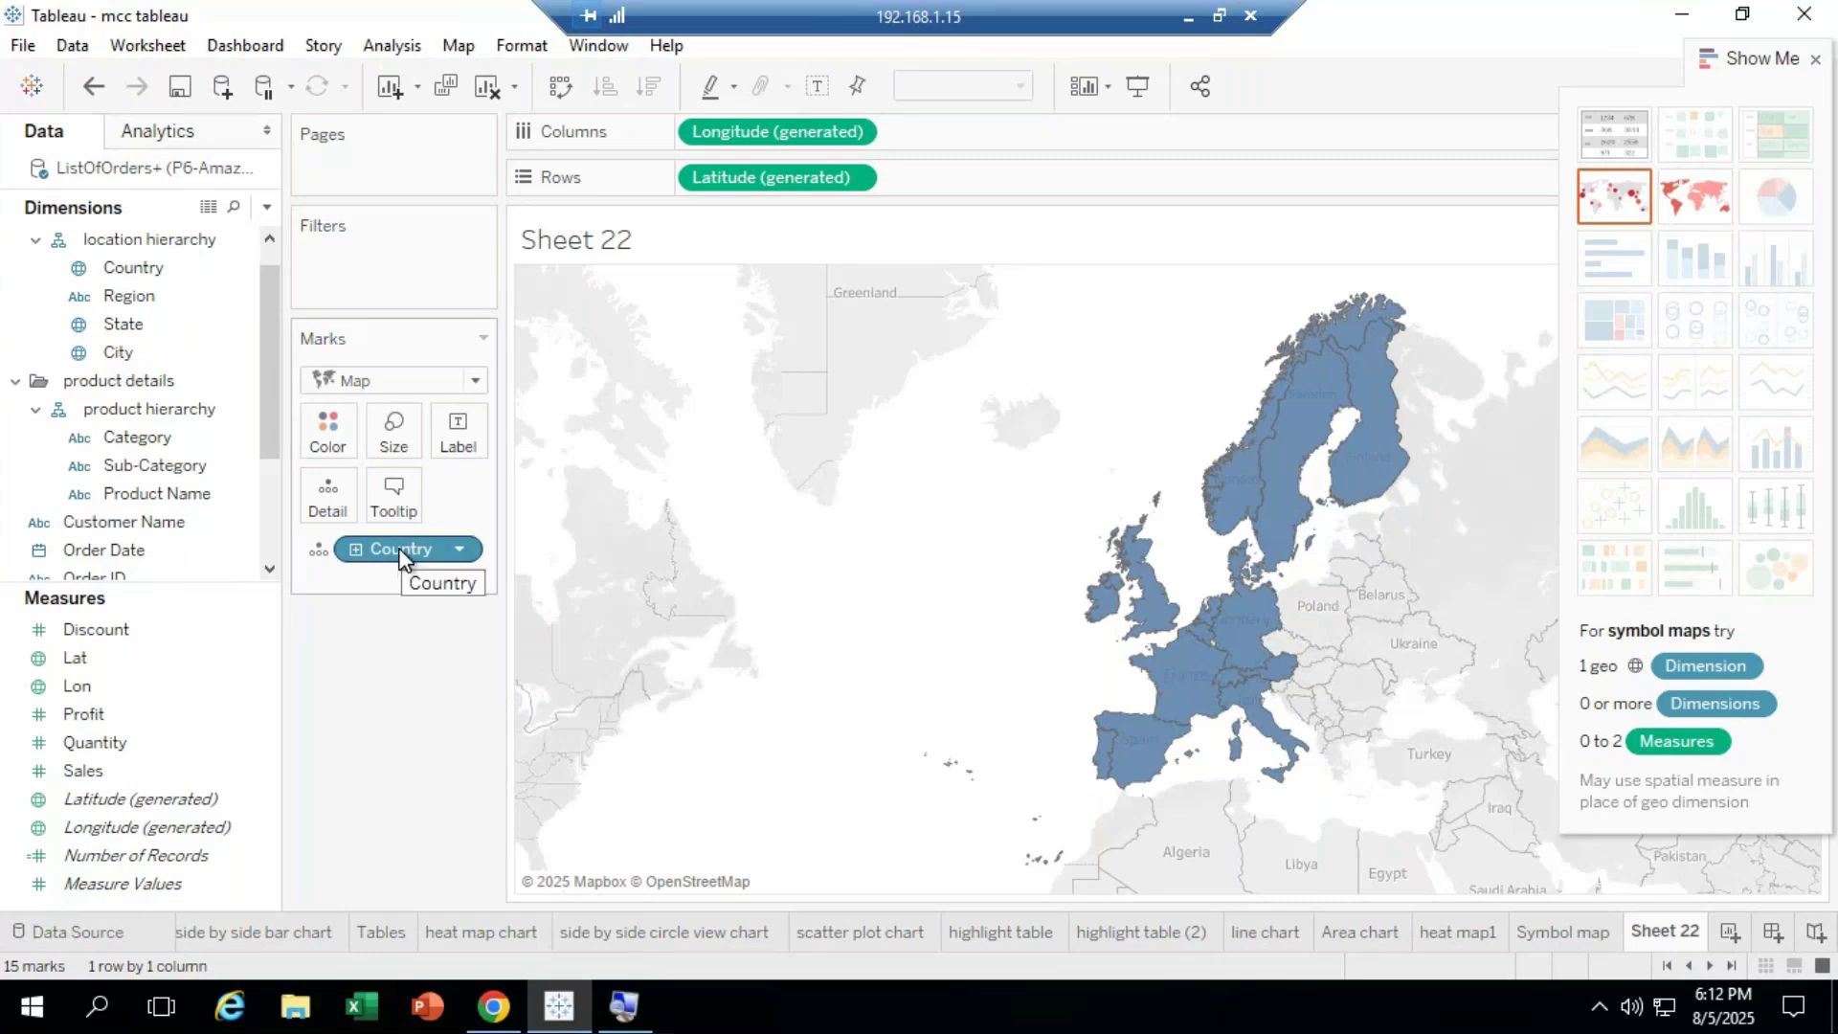
double_click(400, 549)
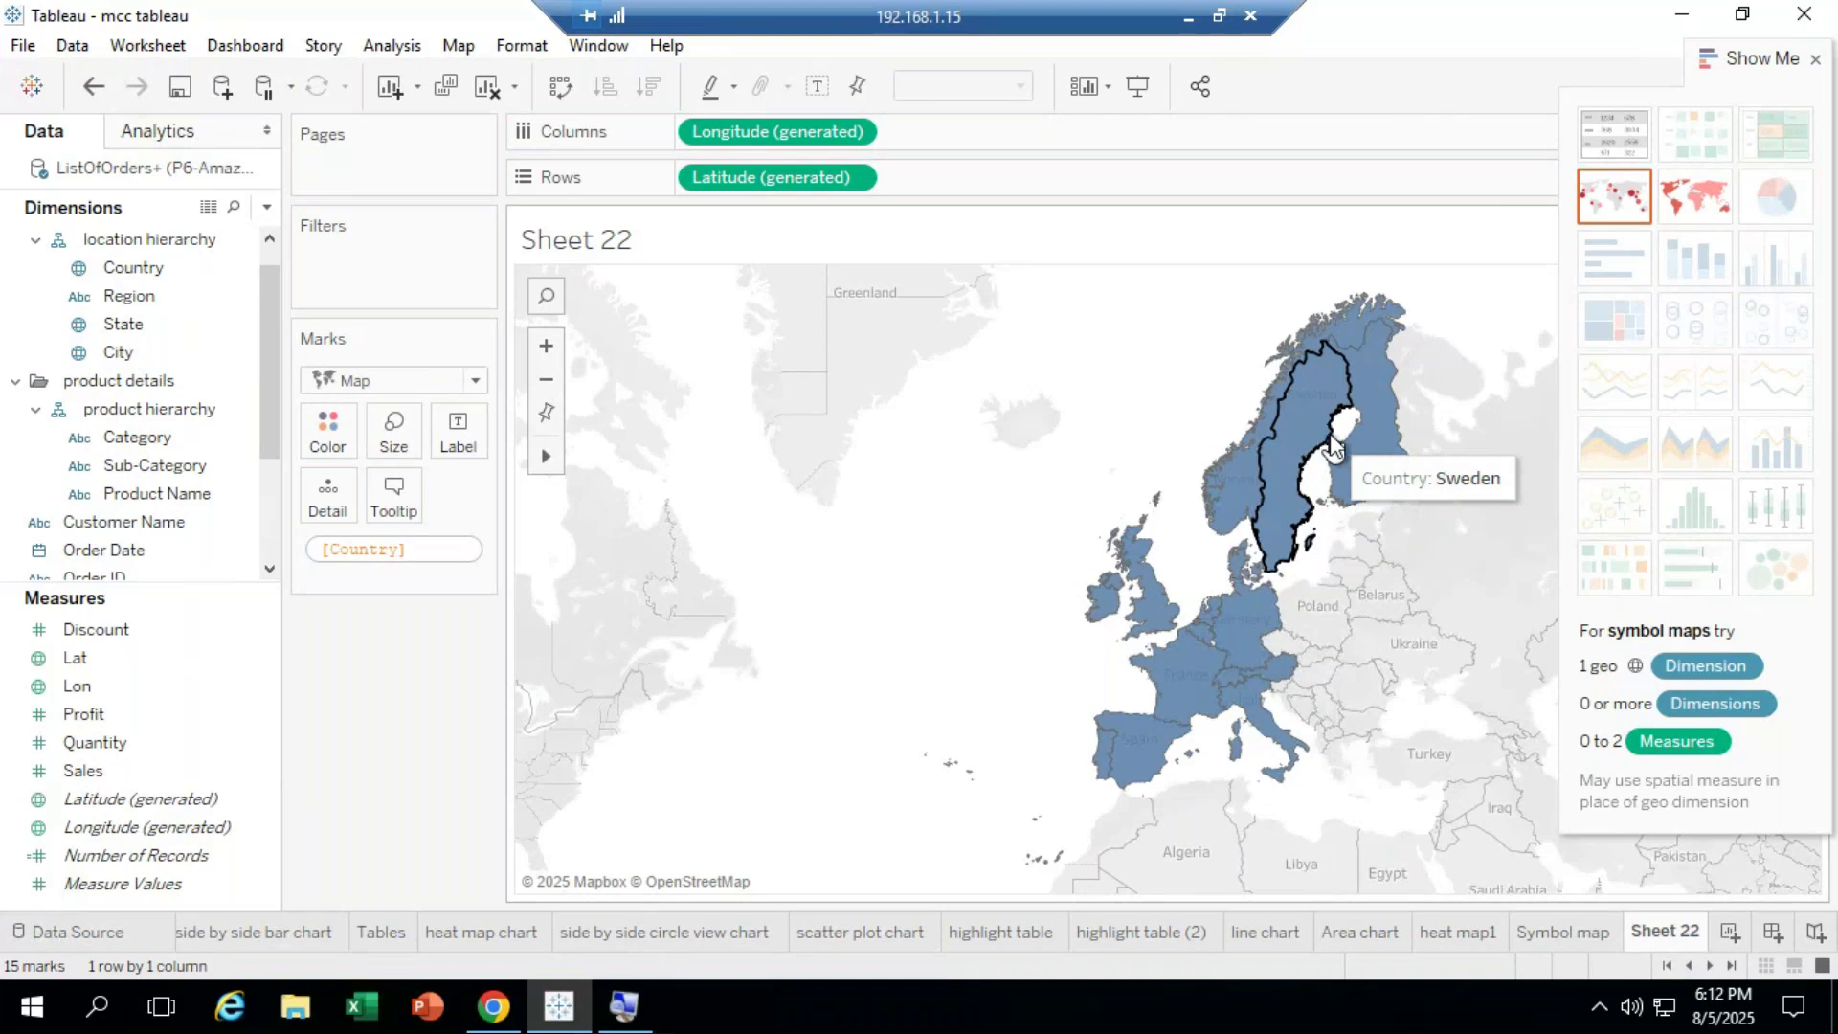
Step: Color the countries on the filled map by Sales
click(125, 775)
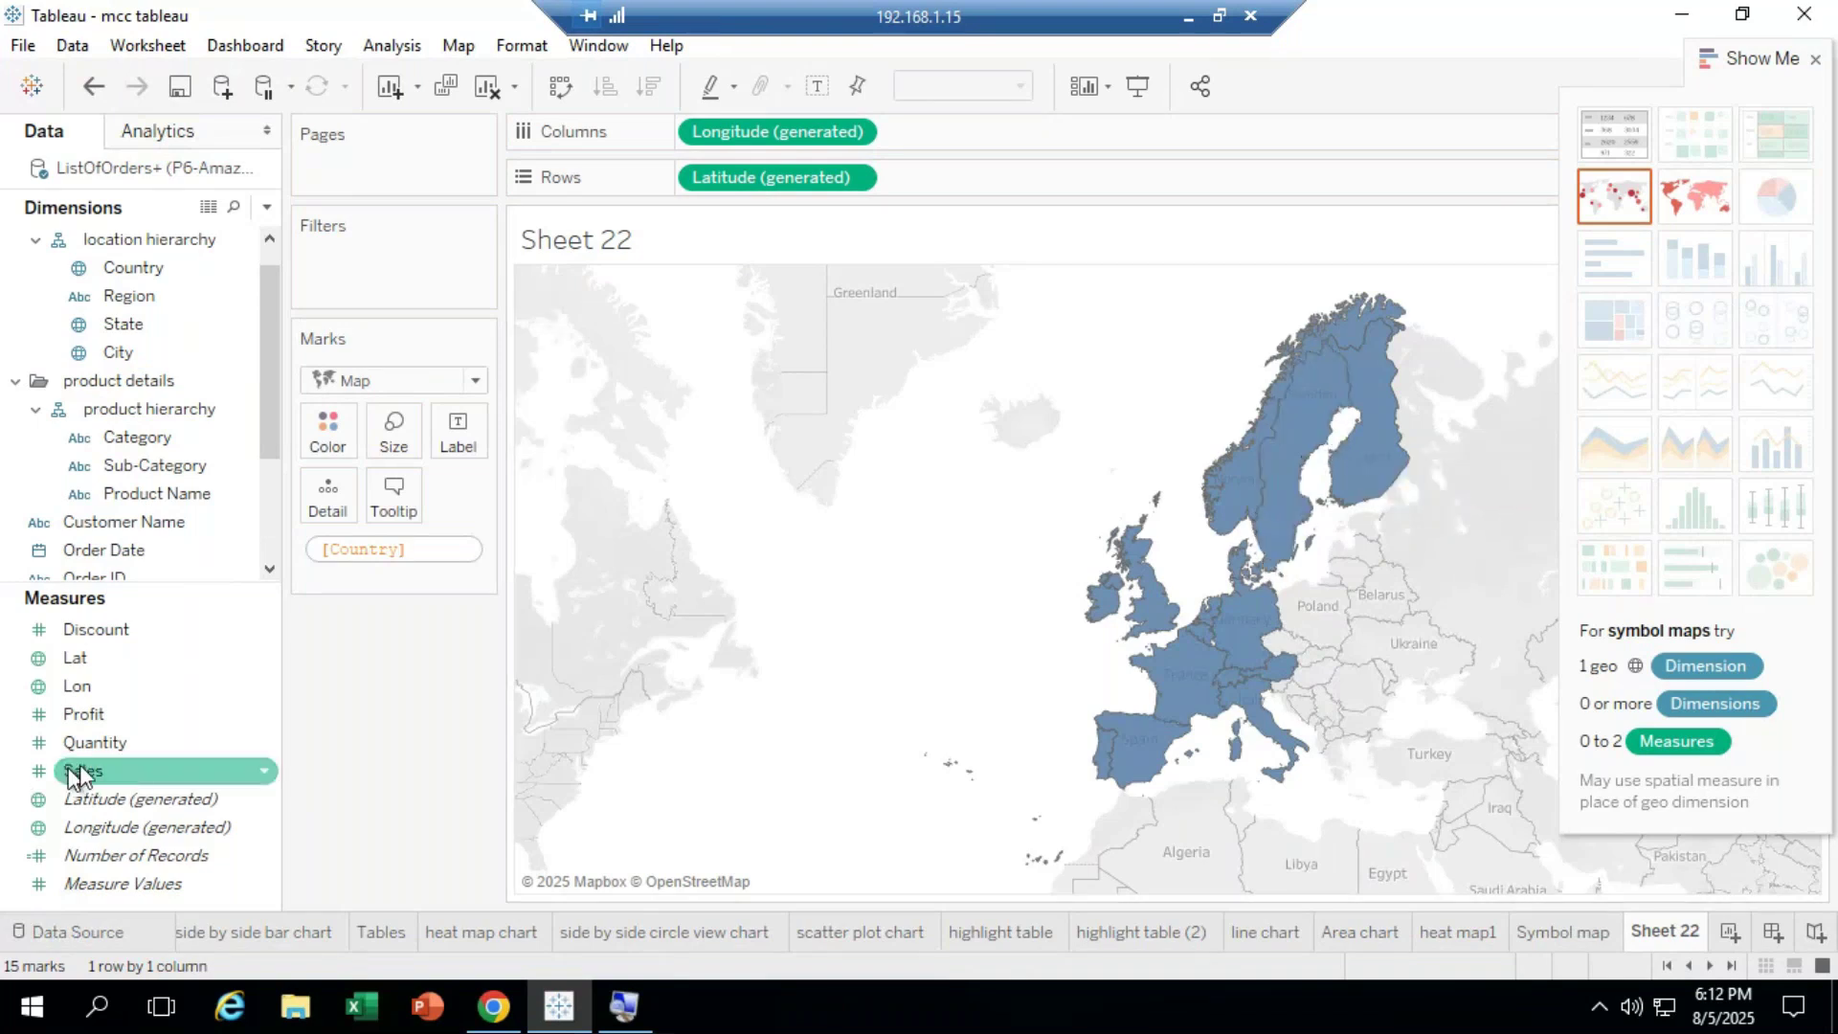
drag(95, 774, 345, 450)
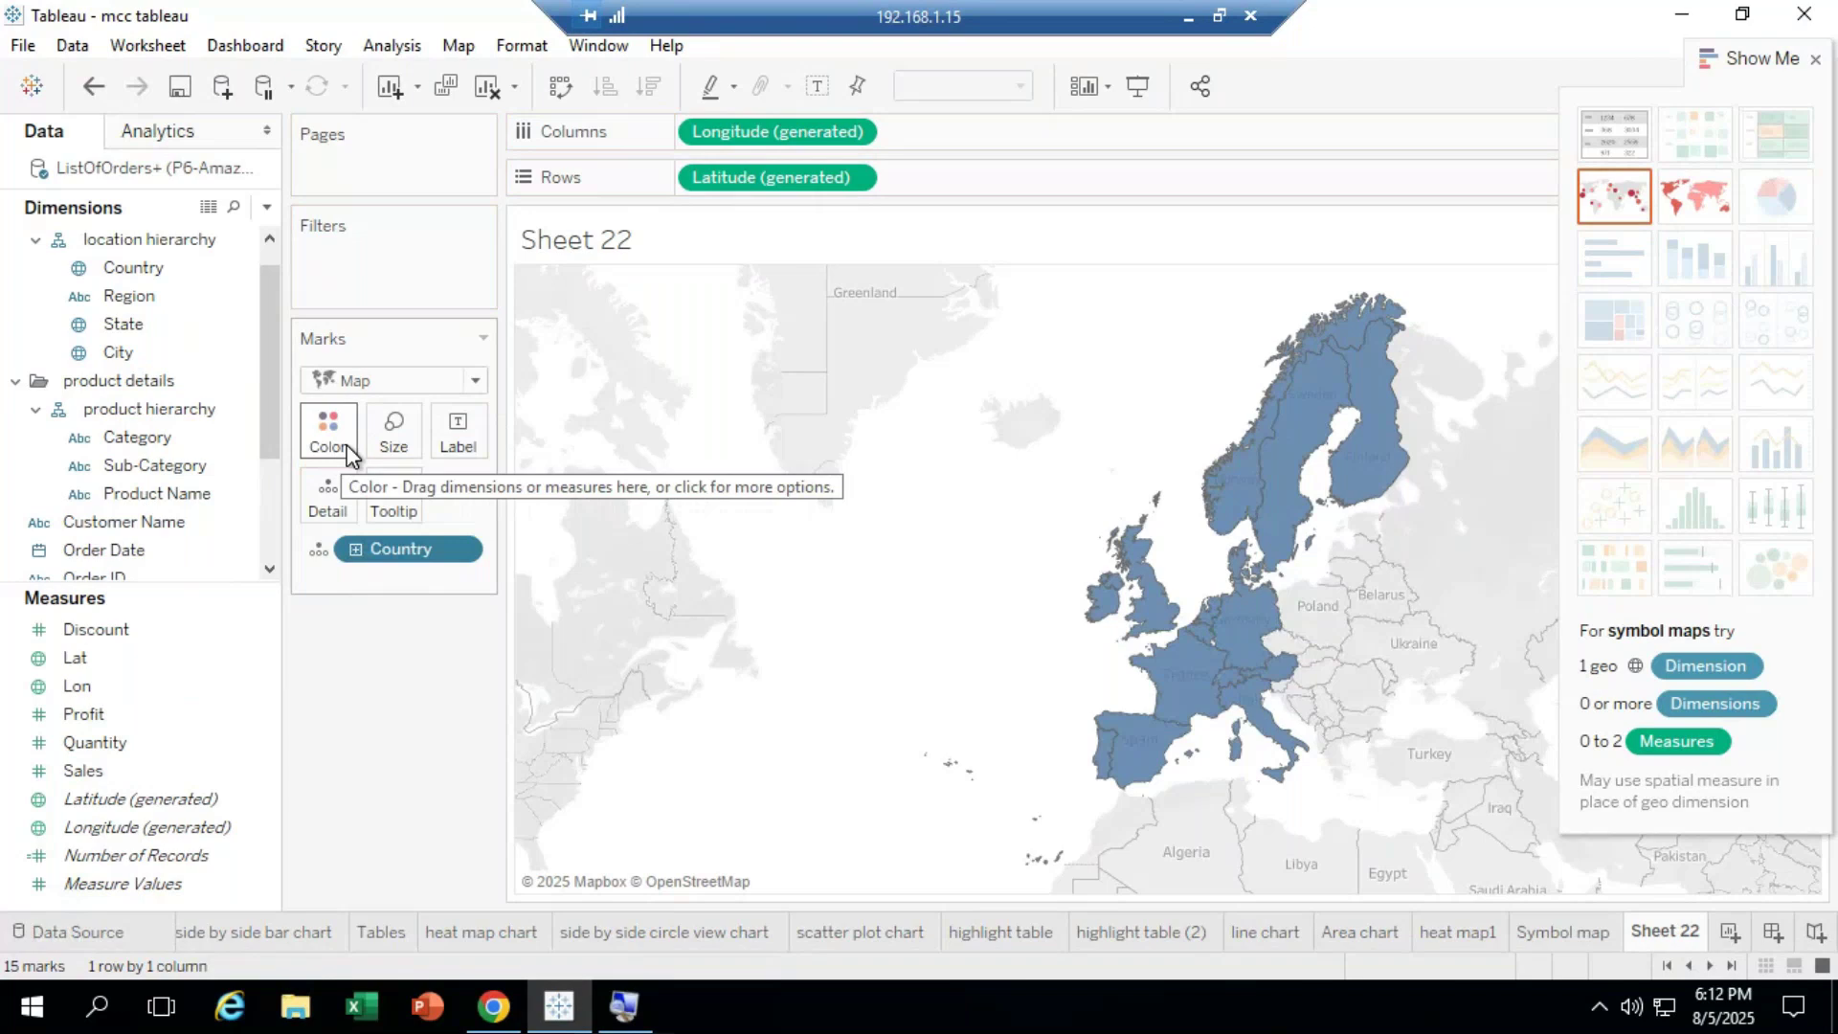
click(143, 855)
click(135, 743)
click(115, 798)
drag(110, 770, 329, 424)
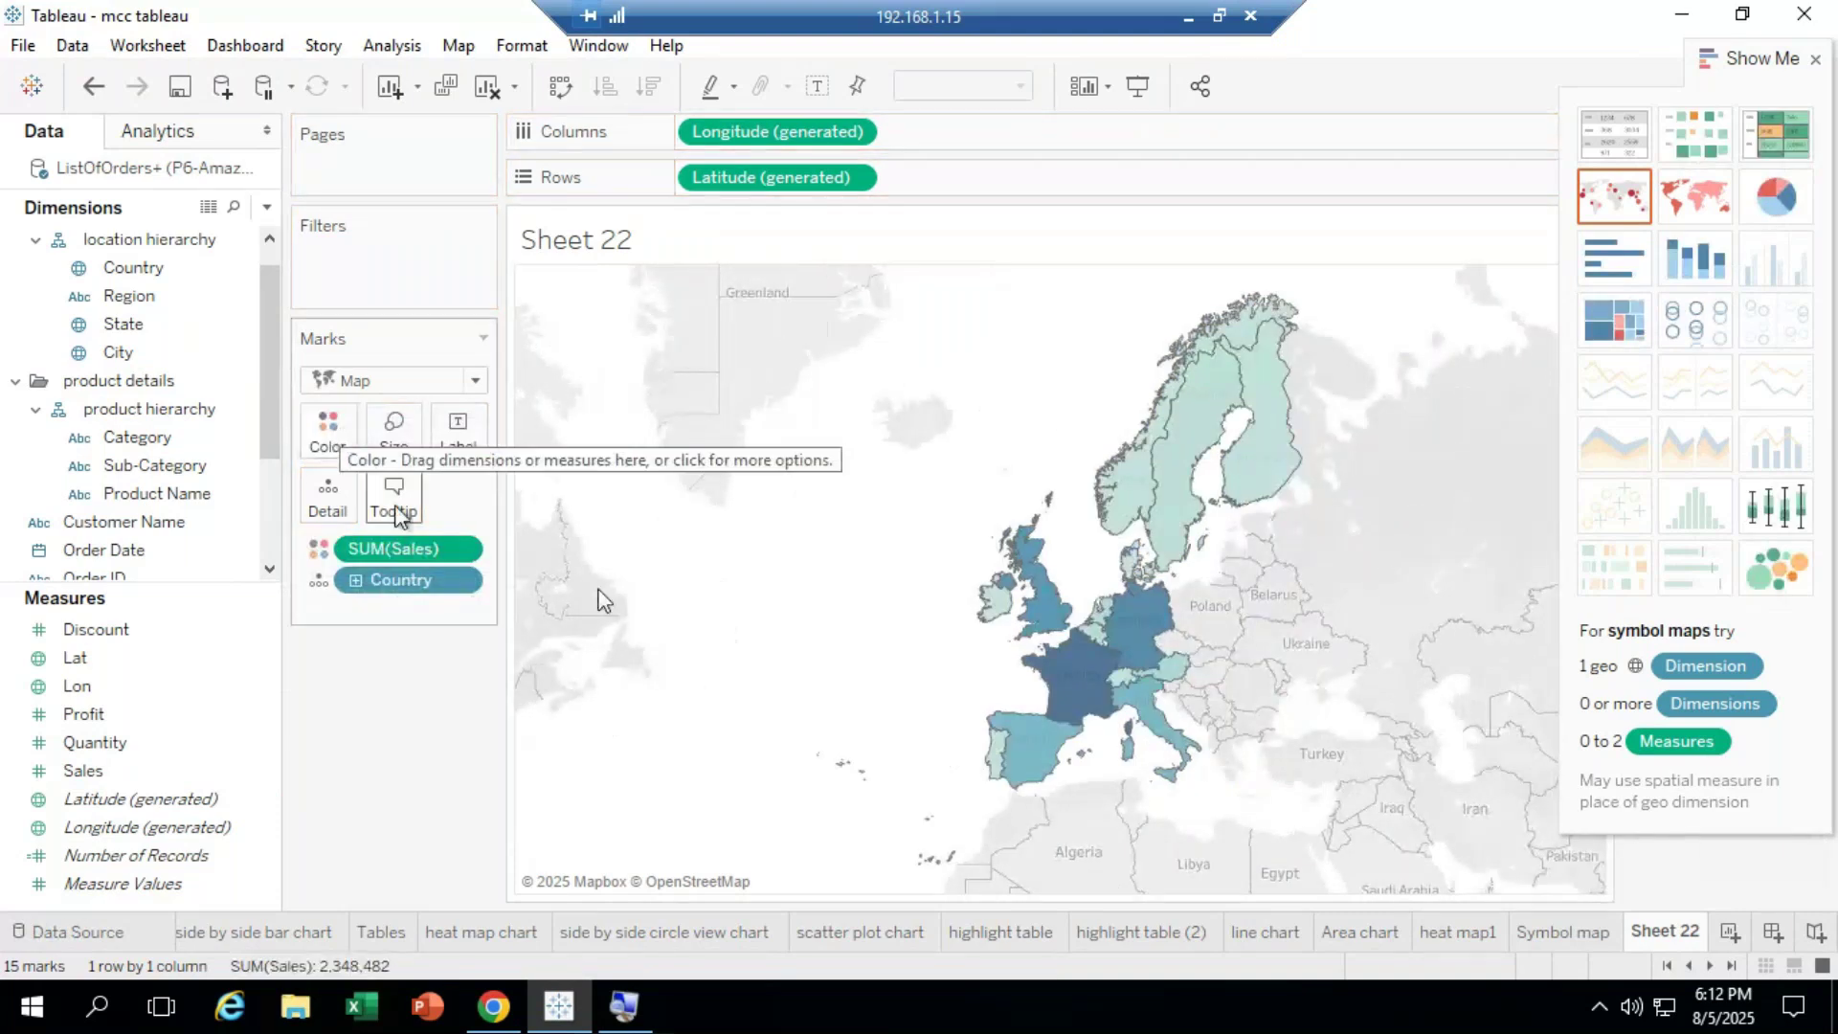
mouse_move(1117, 728)
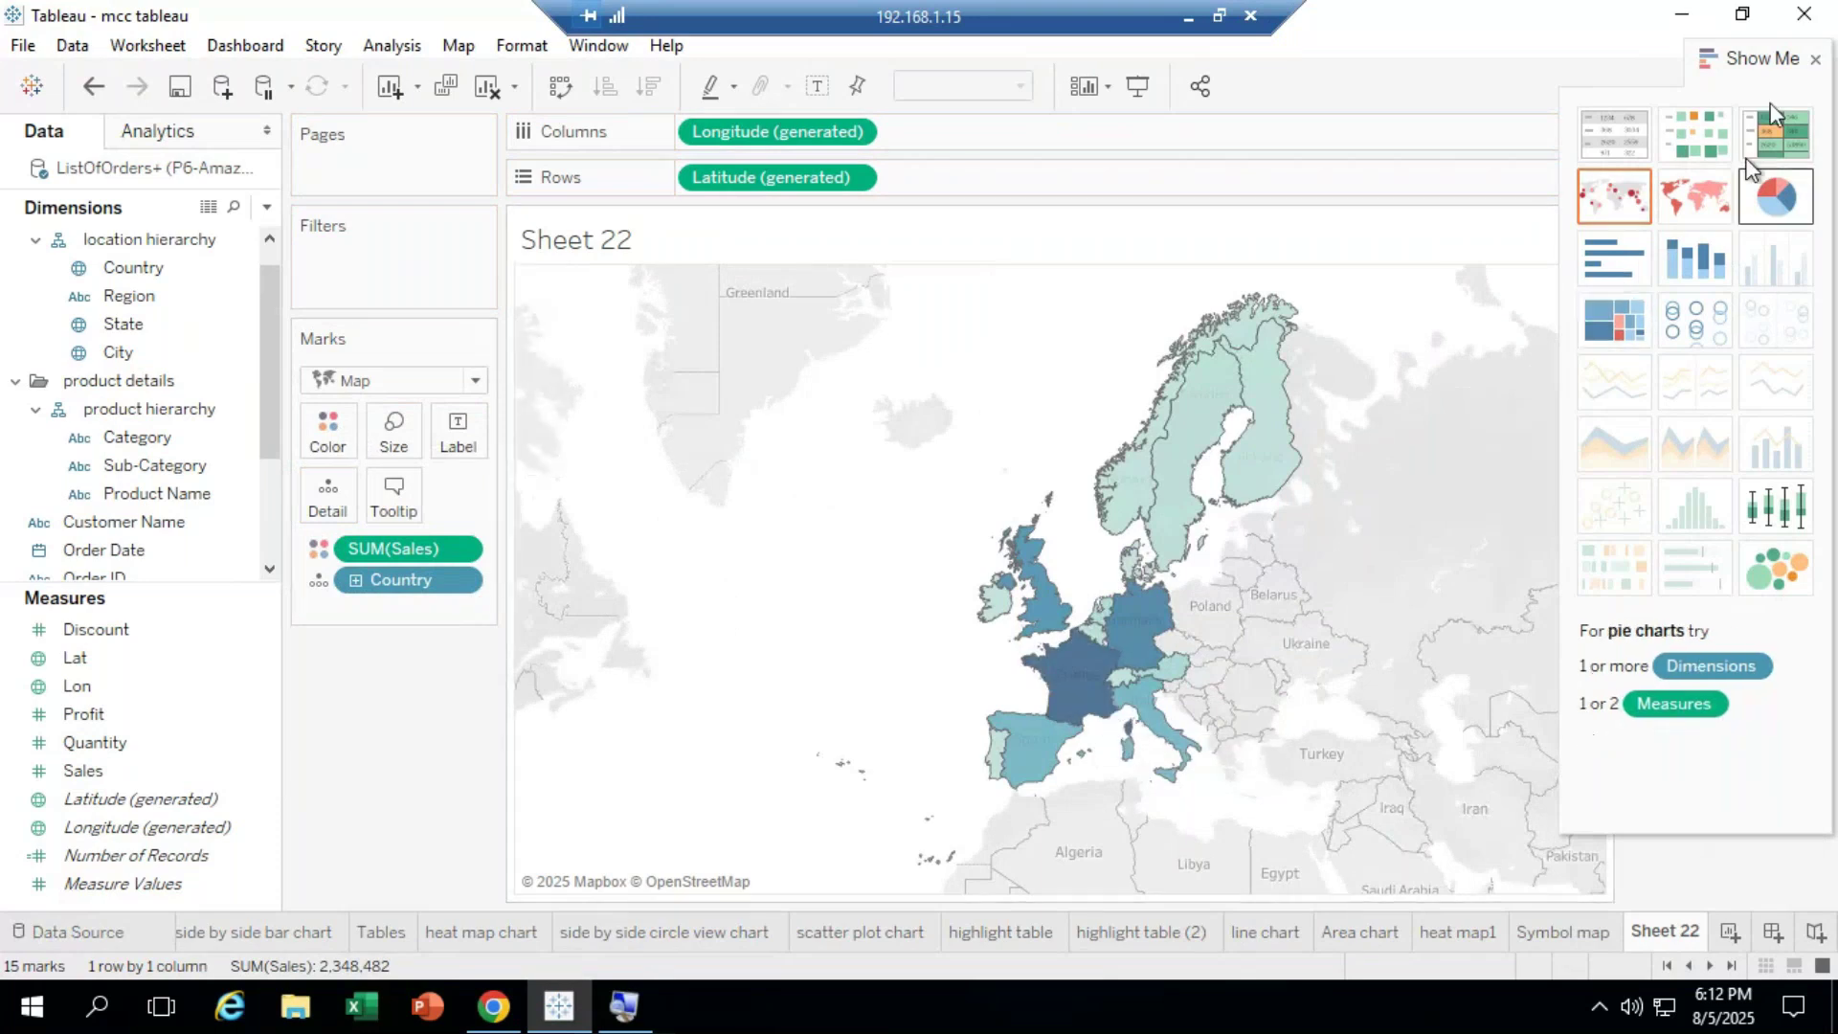
Step: Open the color settings for the Sales legend and move the dialog clear of the map
click(1764, 75)
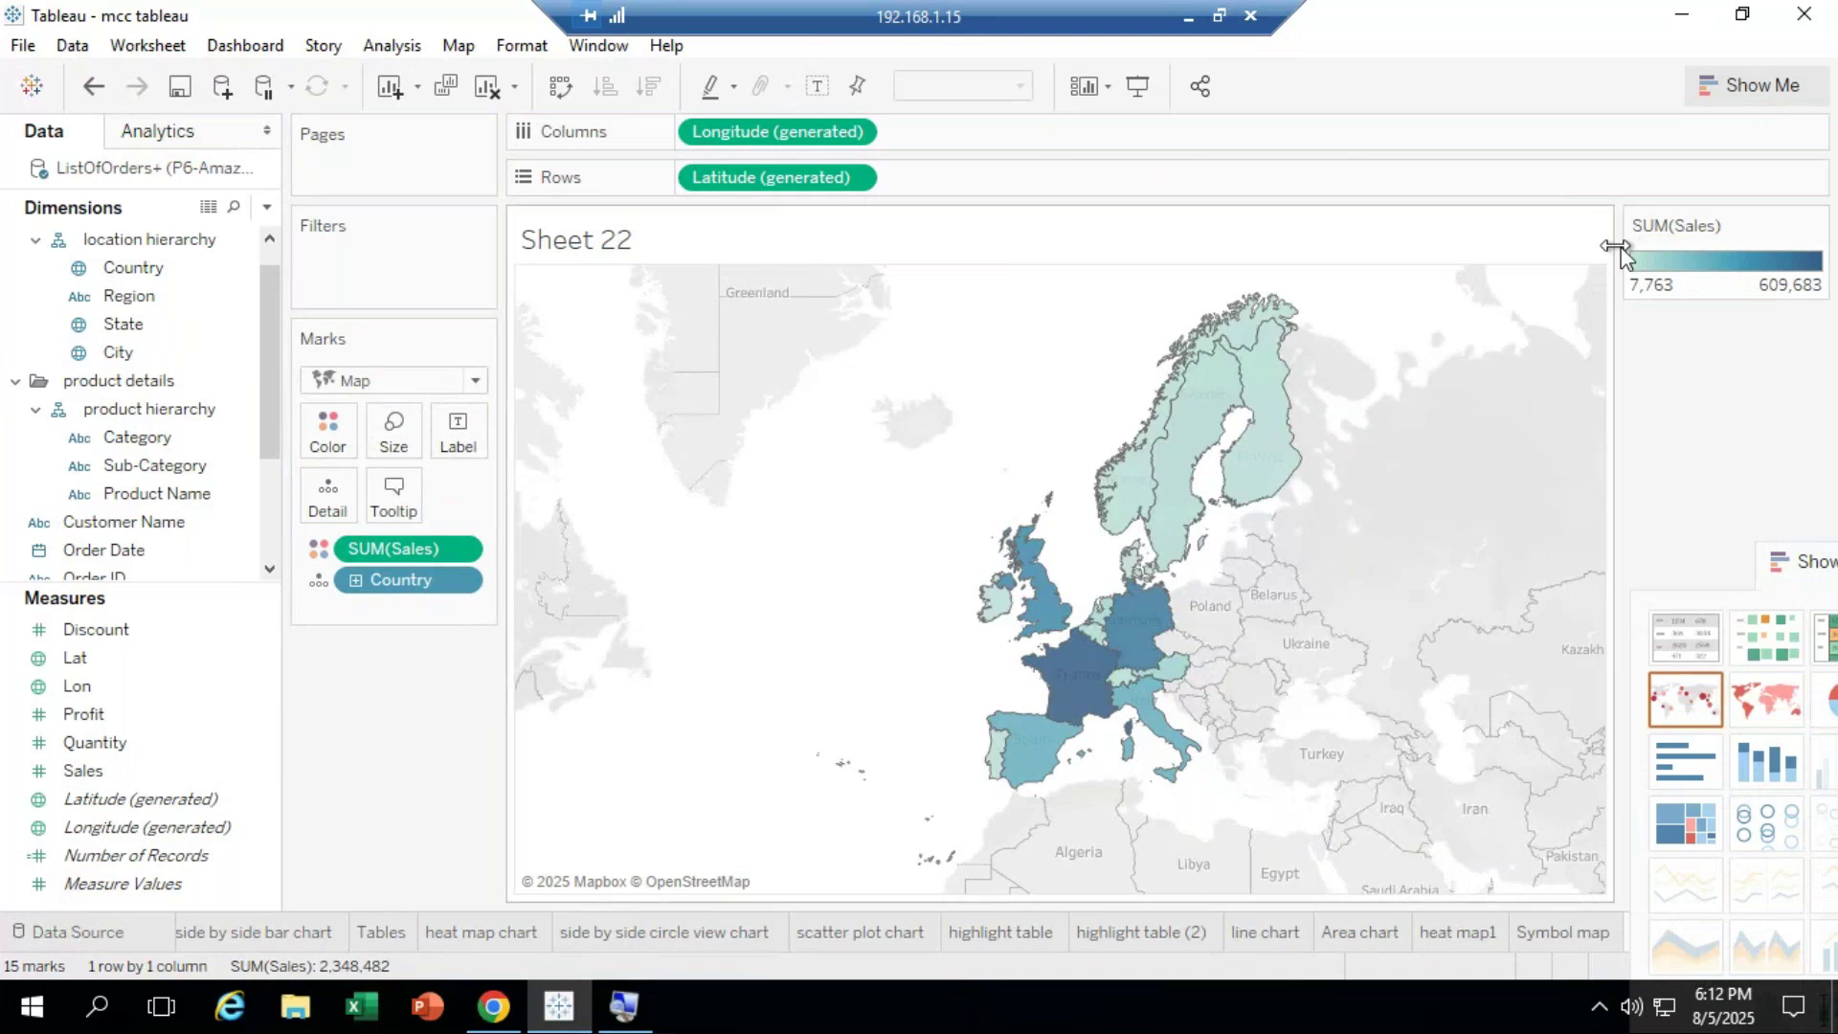
click(1816, 227)
click(1710, 251)
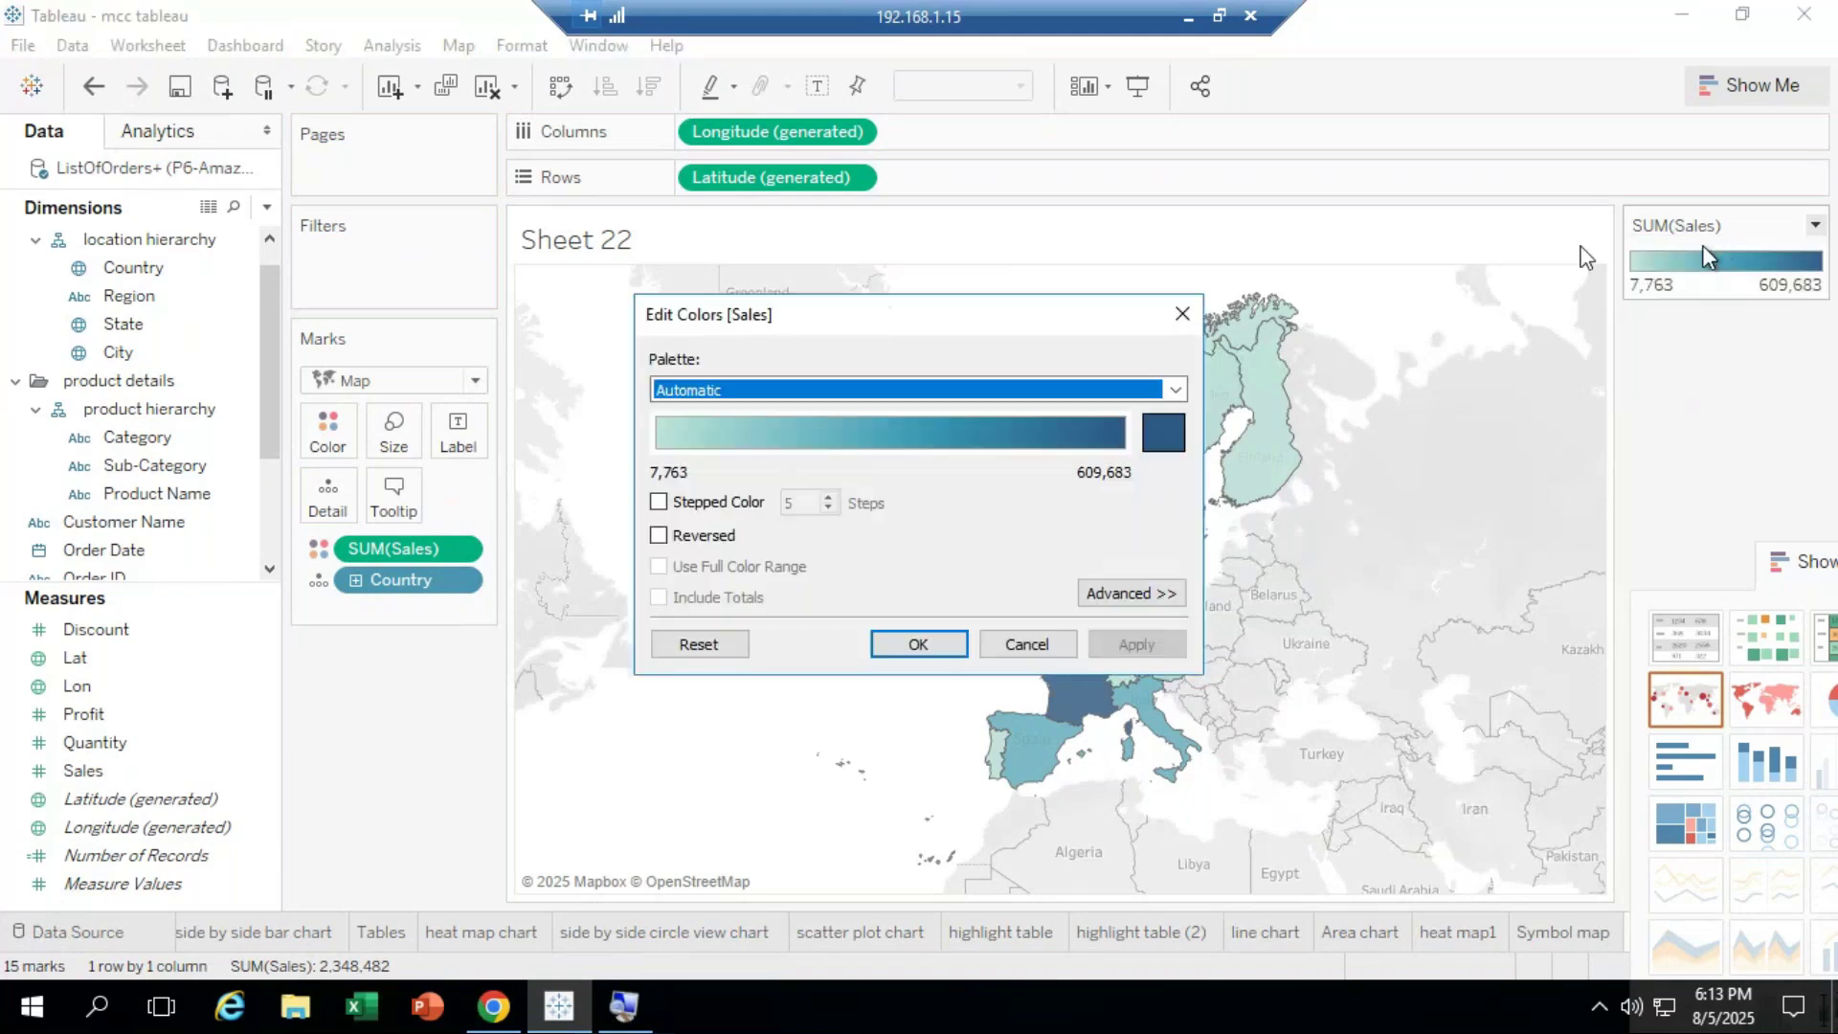
drag(835, 317, 429, 176)
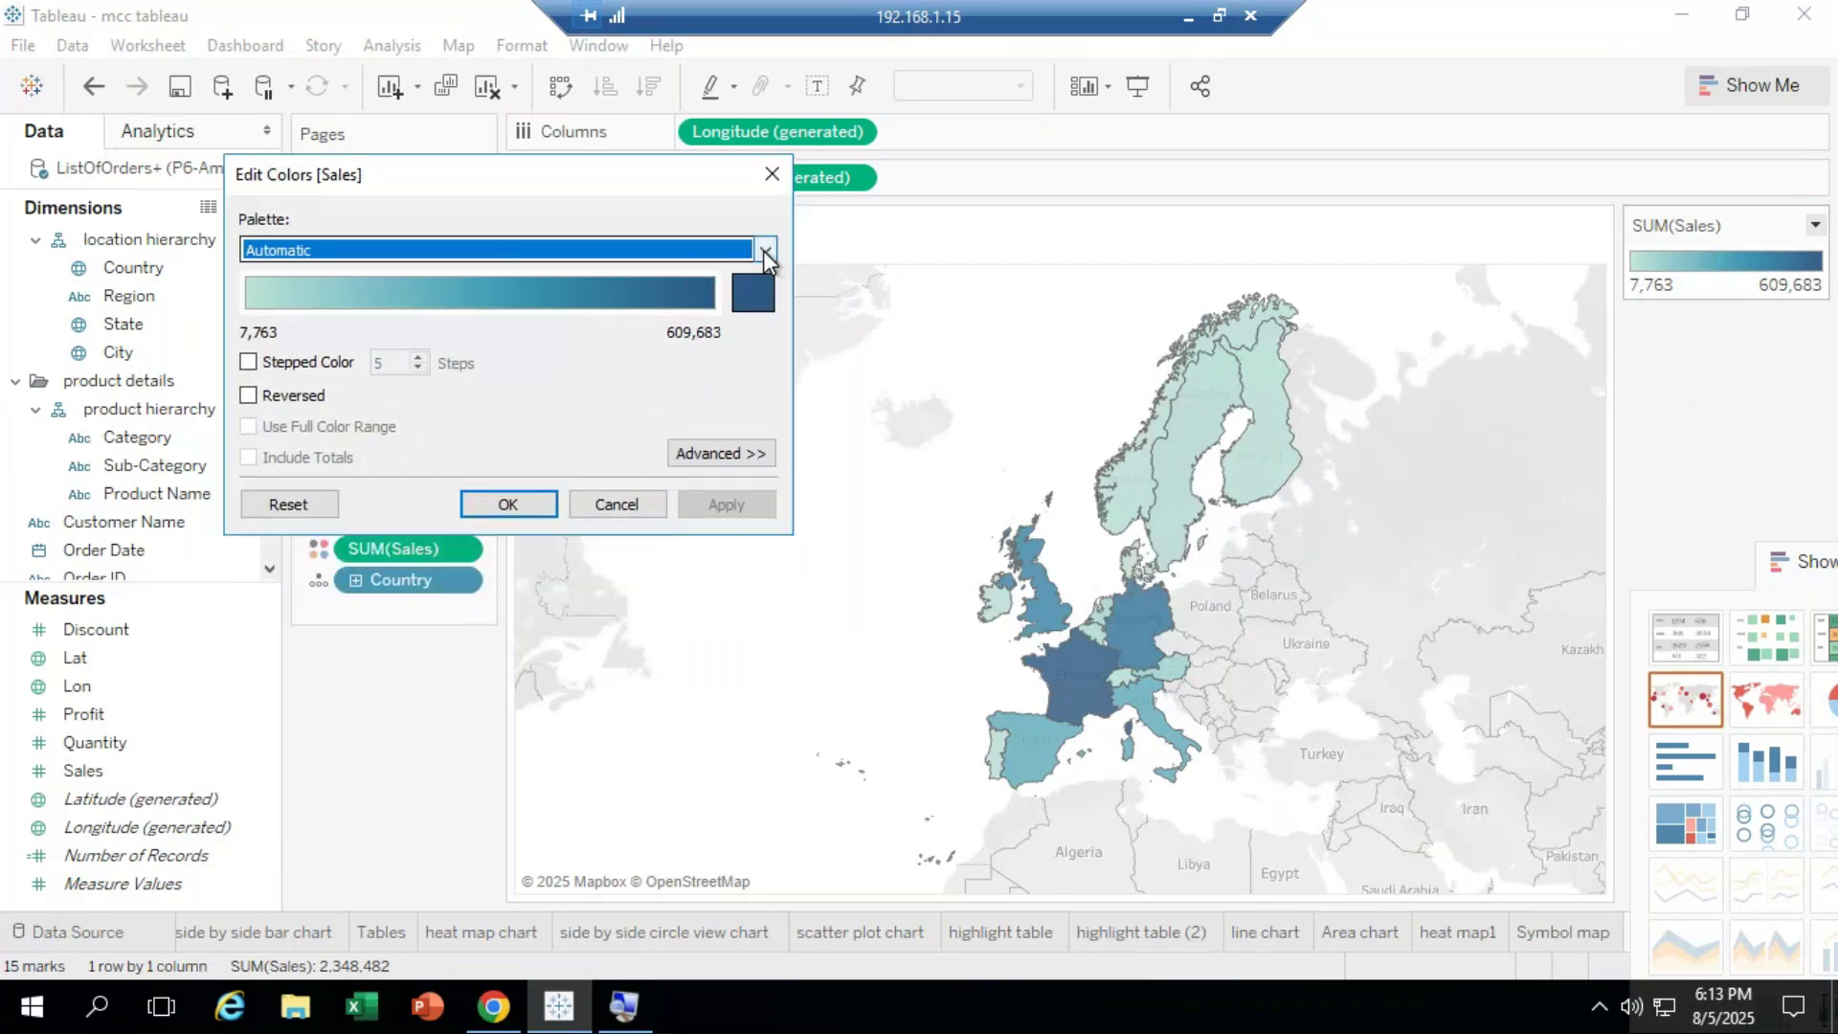
Step: Try a custom sequential Sales palette ending in orange #ffaa00
click(766, 307)
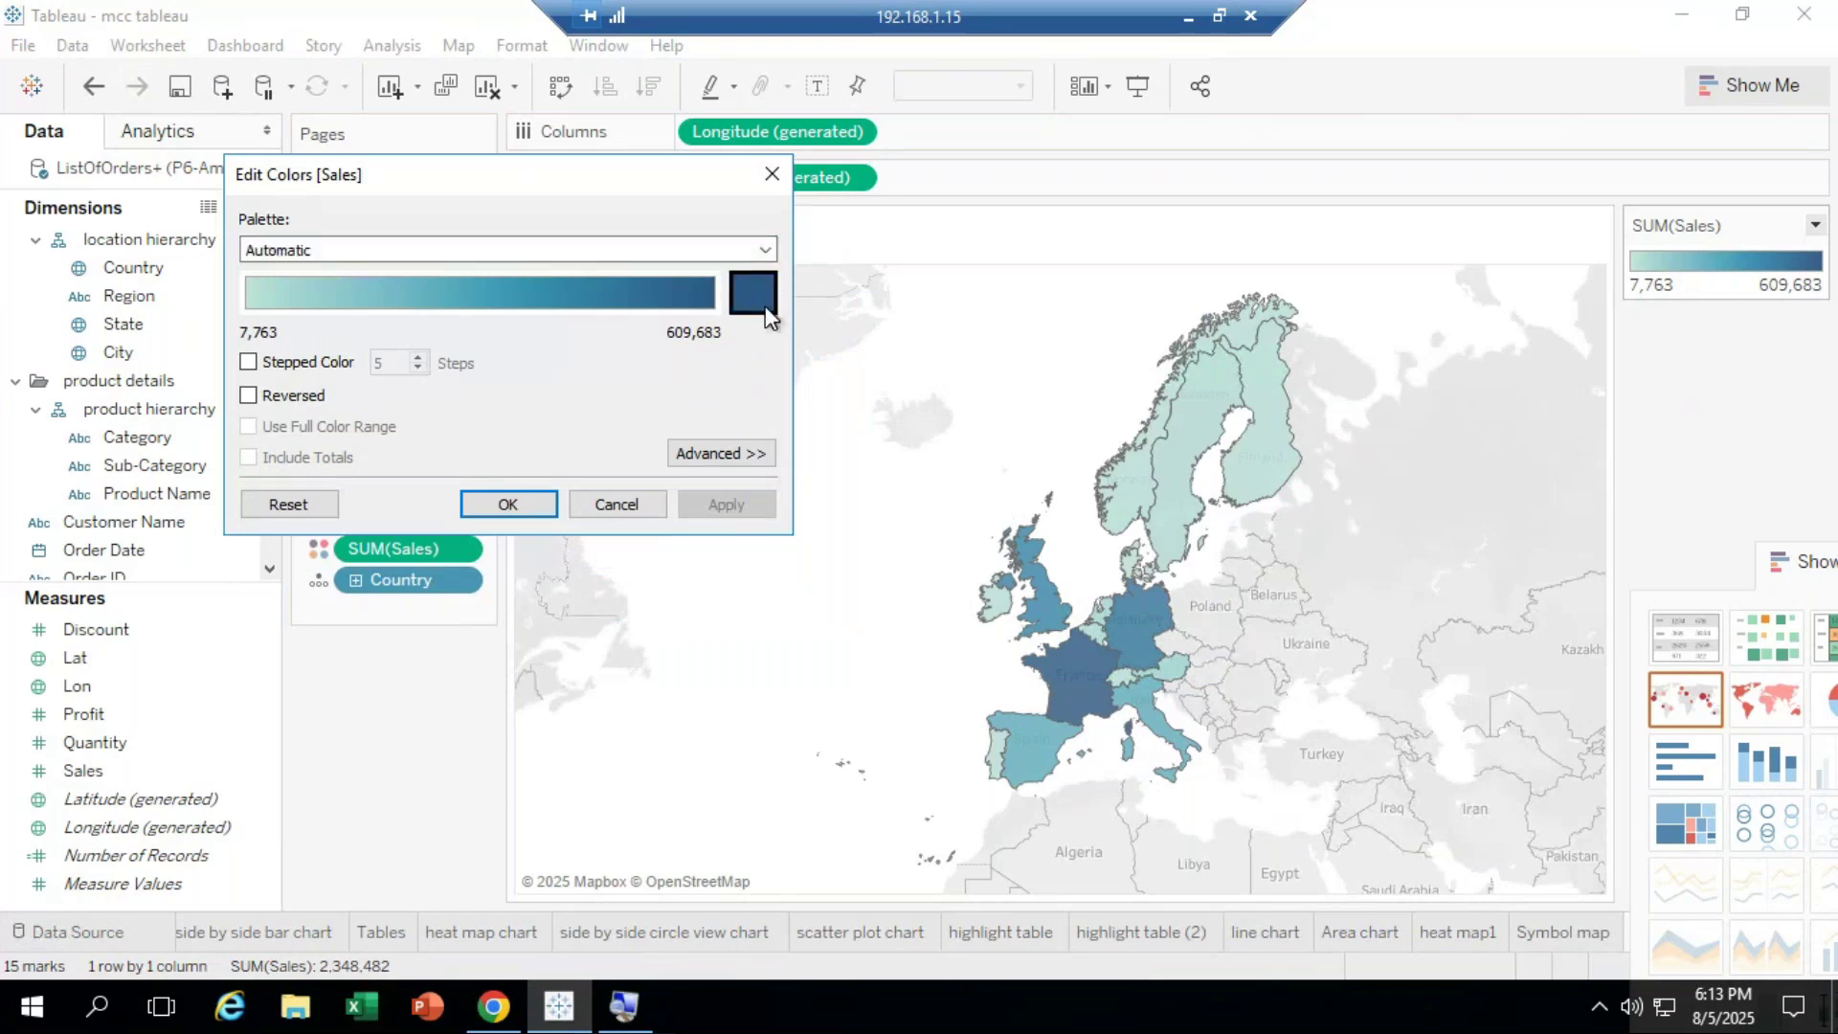
click(387, 254)
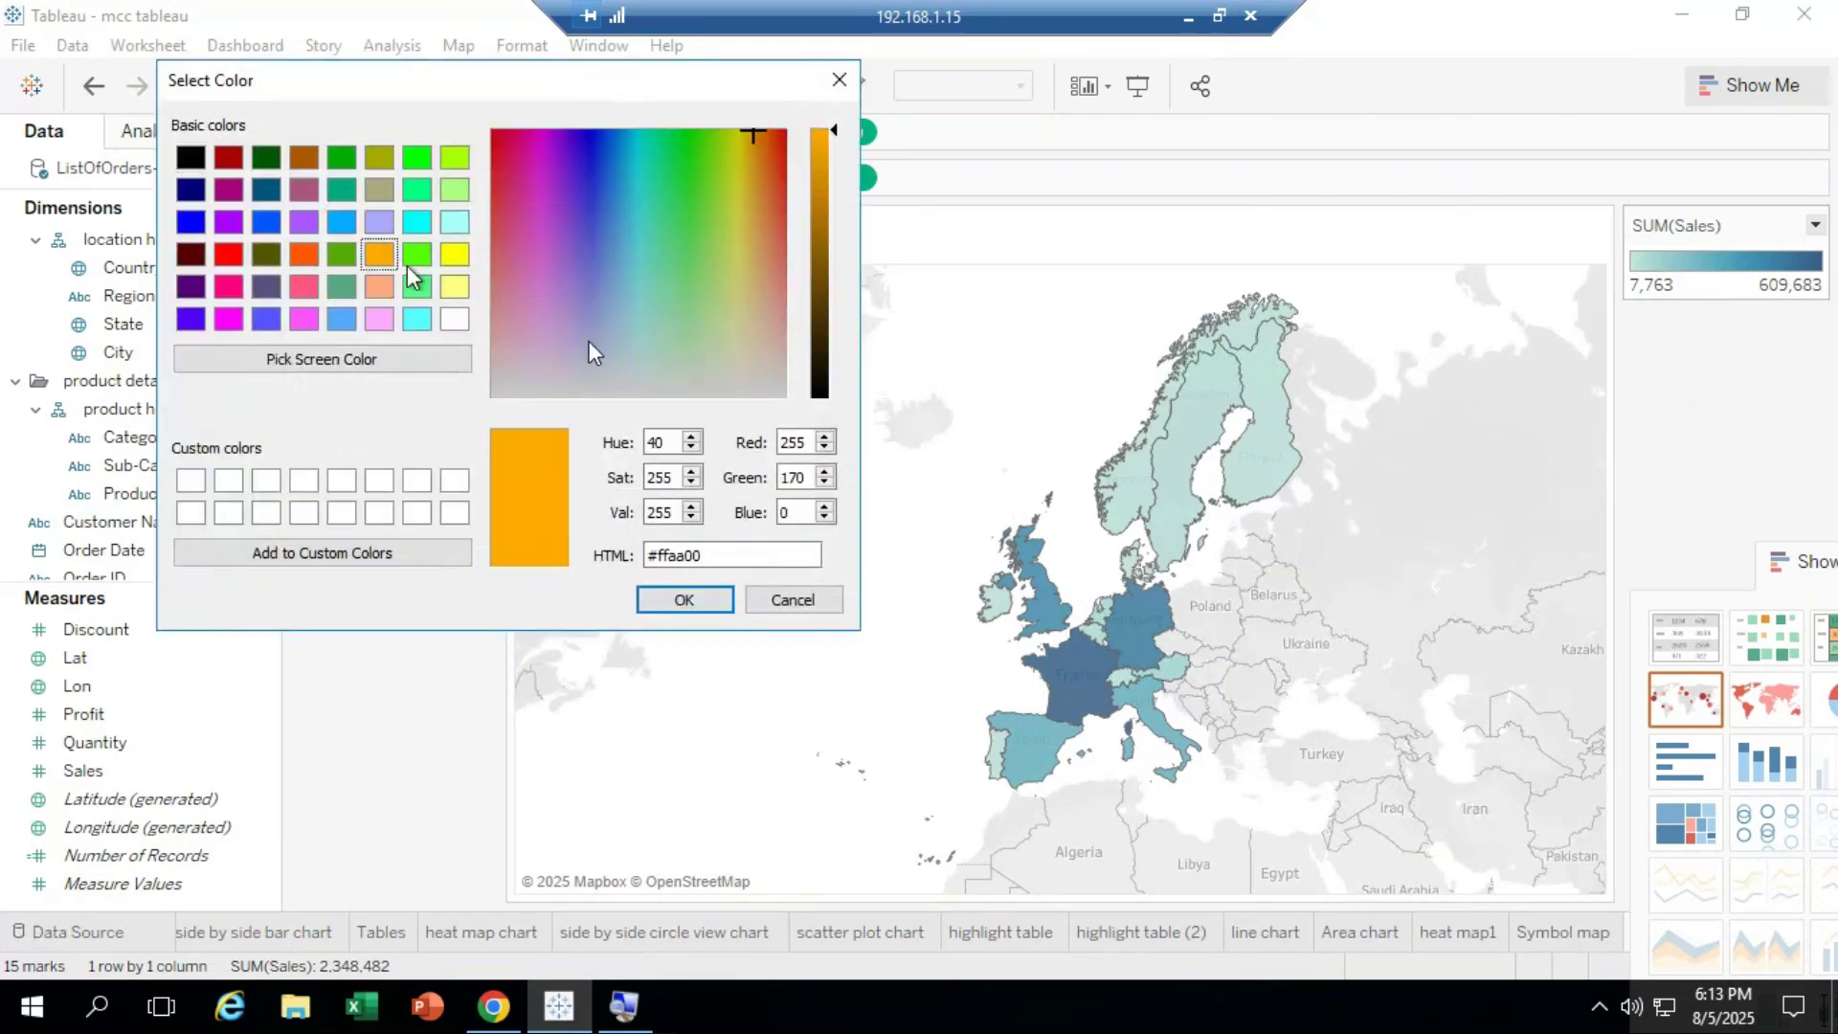
click(684, 600)
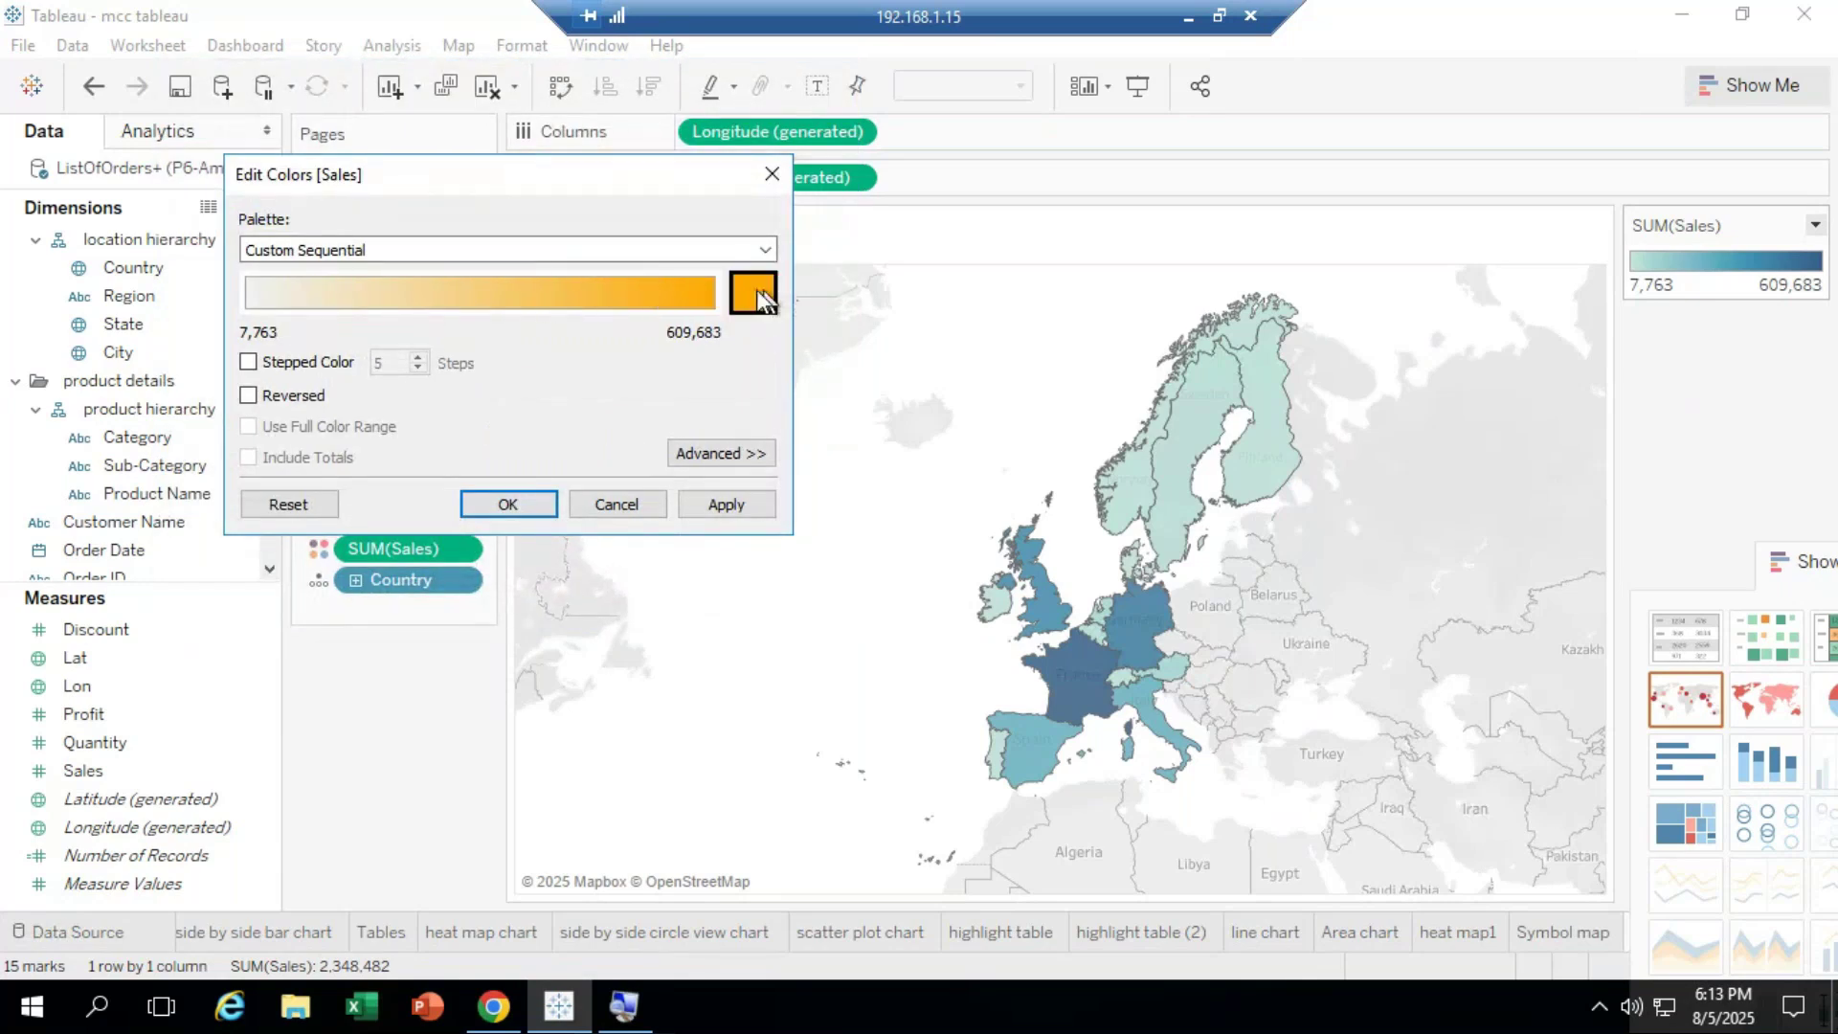
Step: Try the Green-Gold palette for Sales with its end color replaced by a custom orange-red
click(765, 249)
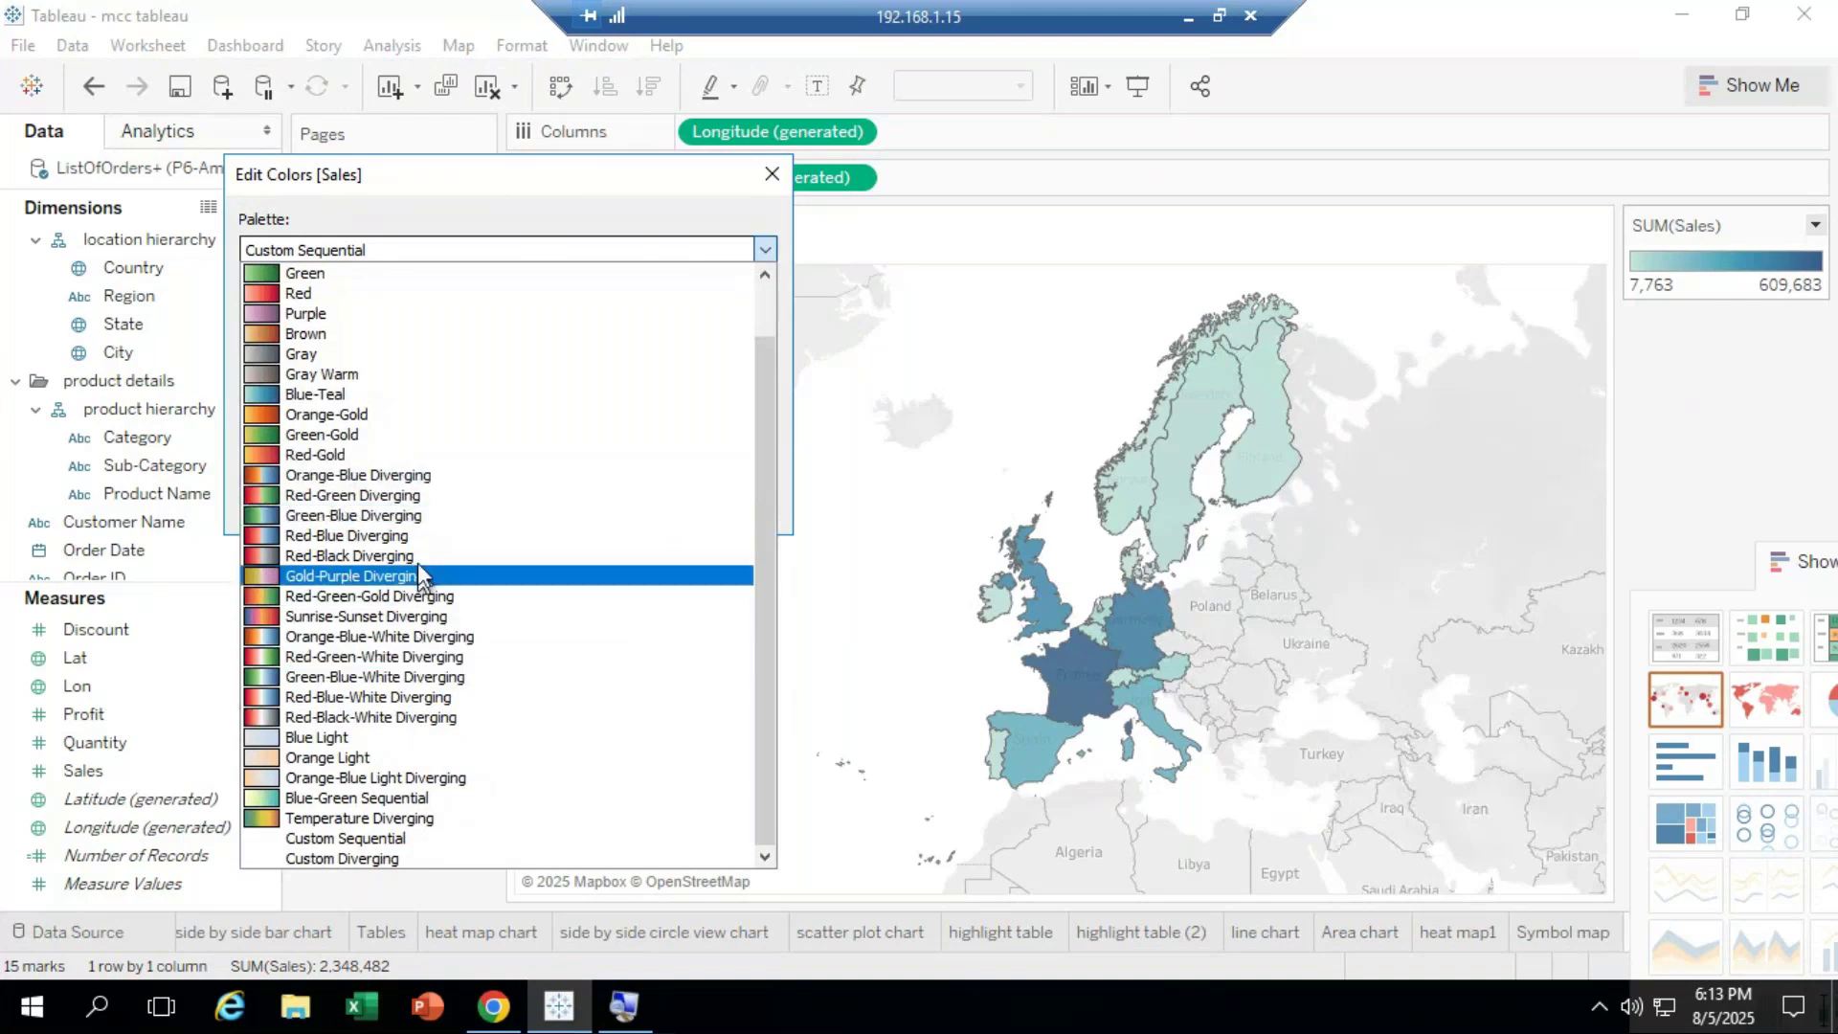
click(416, 435)
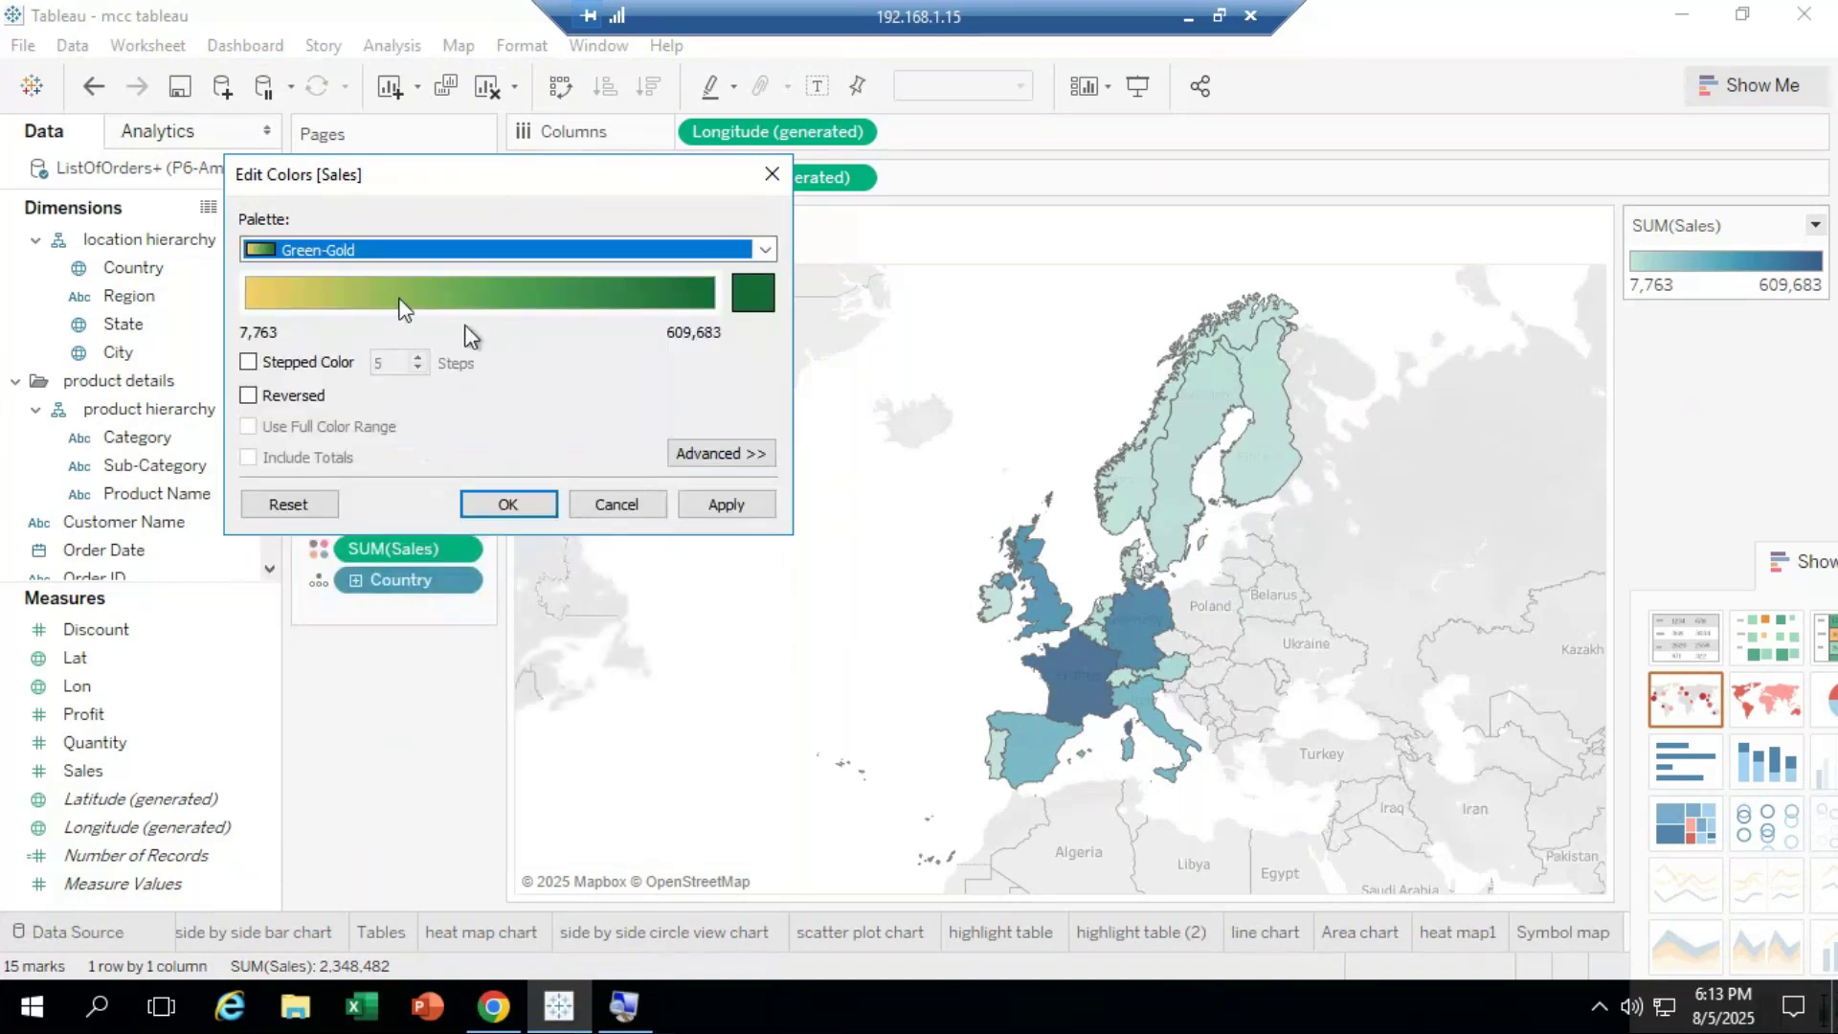
click(751, 294)
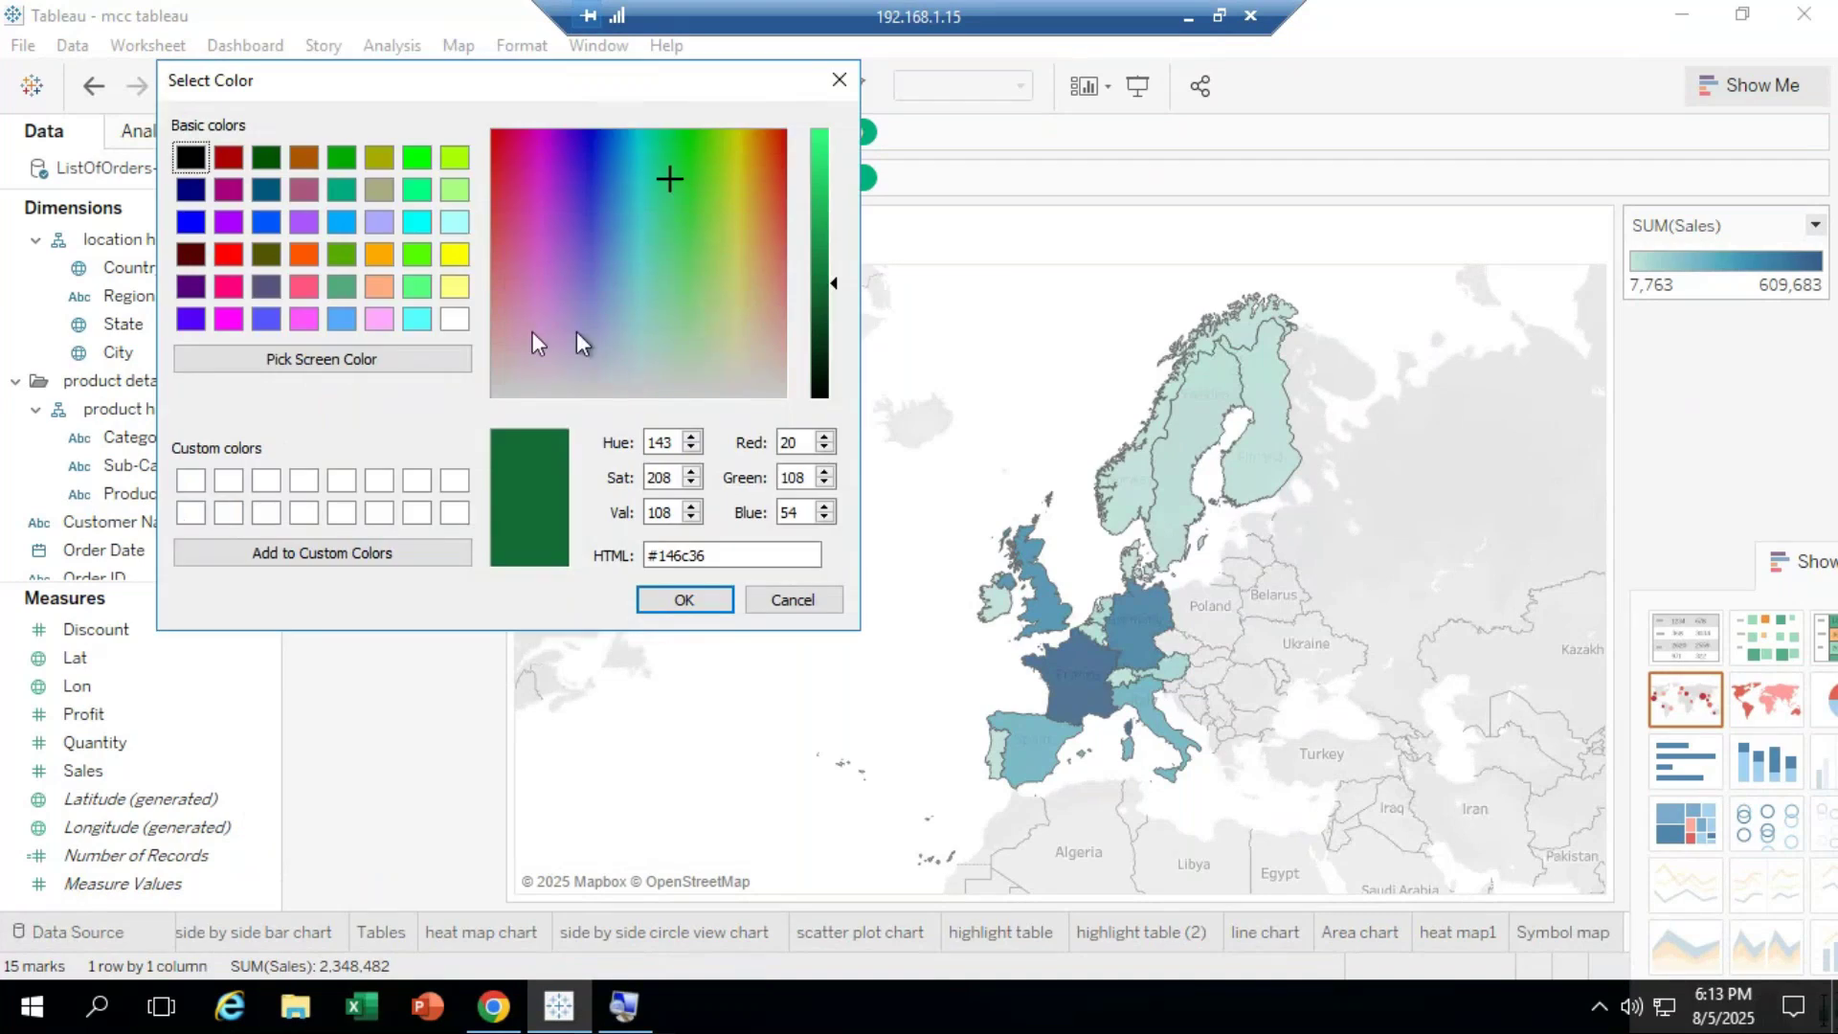
click(303, 253)
click(683, 599)
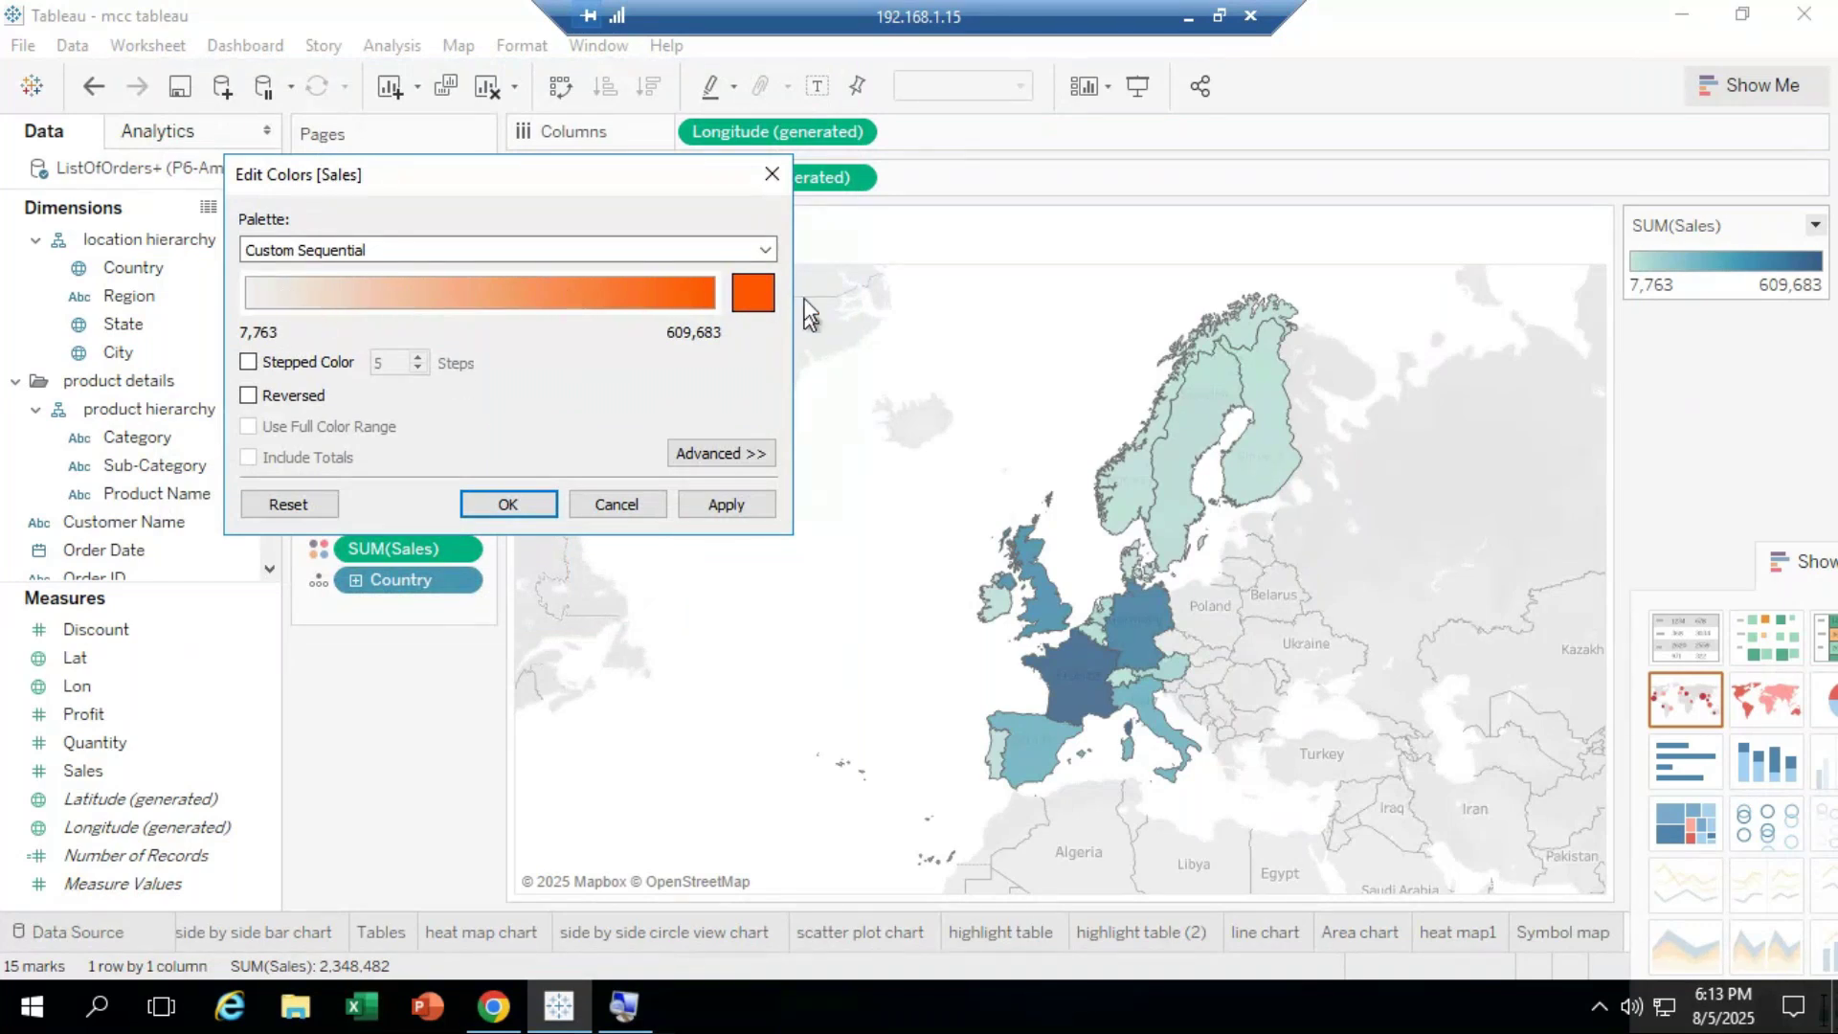
Step: Apply the Green-Gold palette to Sales as stepped color with 3 steps
click(767, 251)
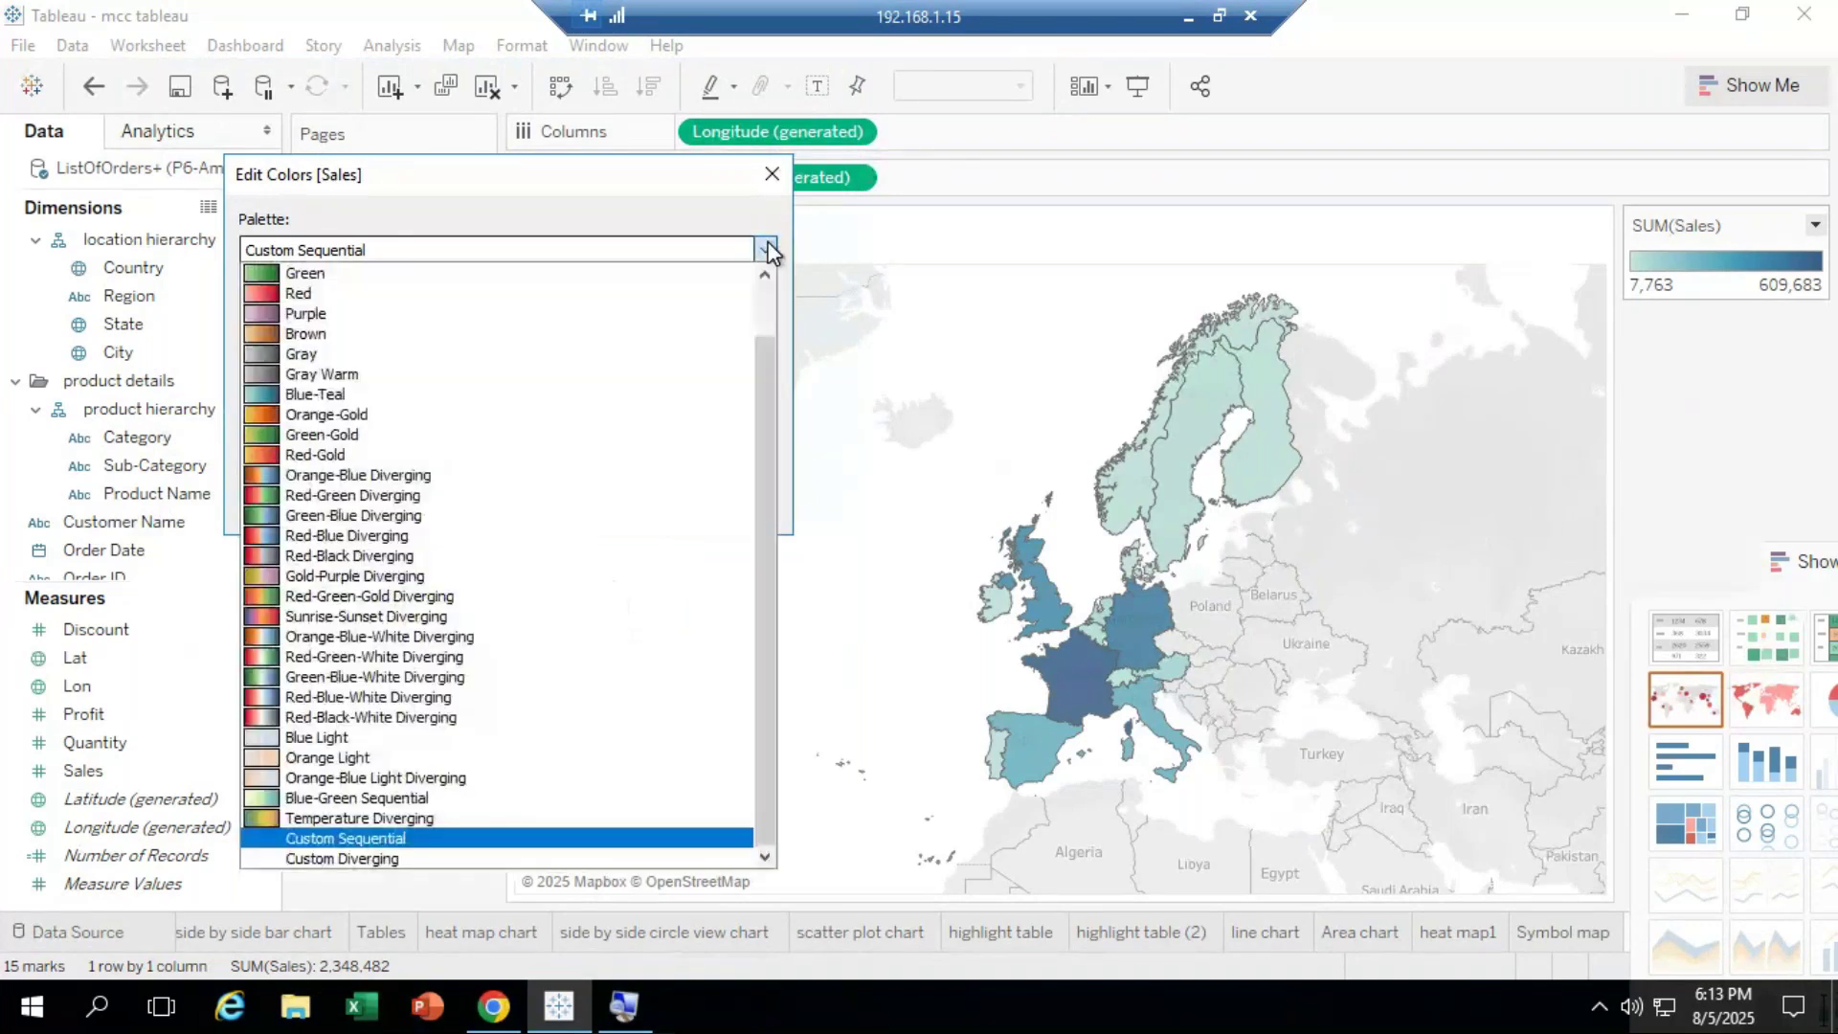
click(402, 435)
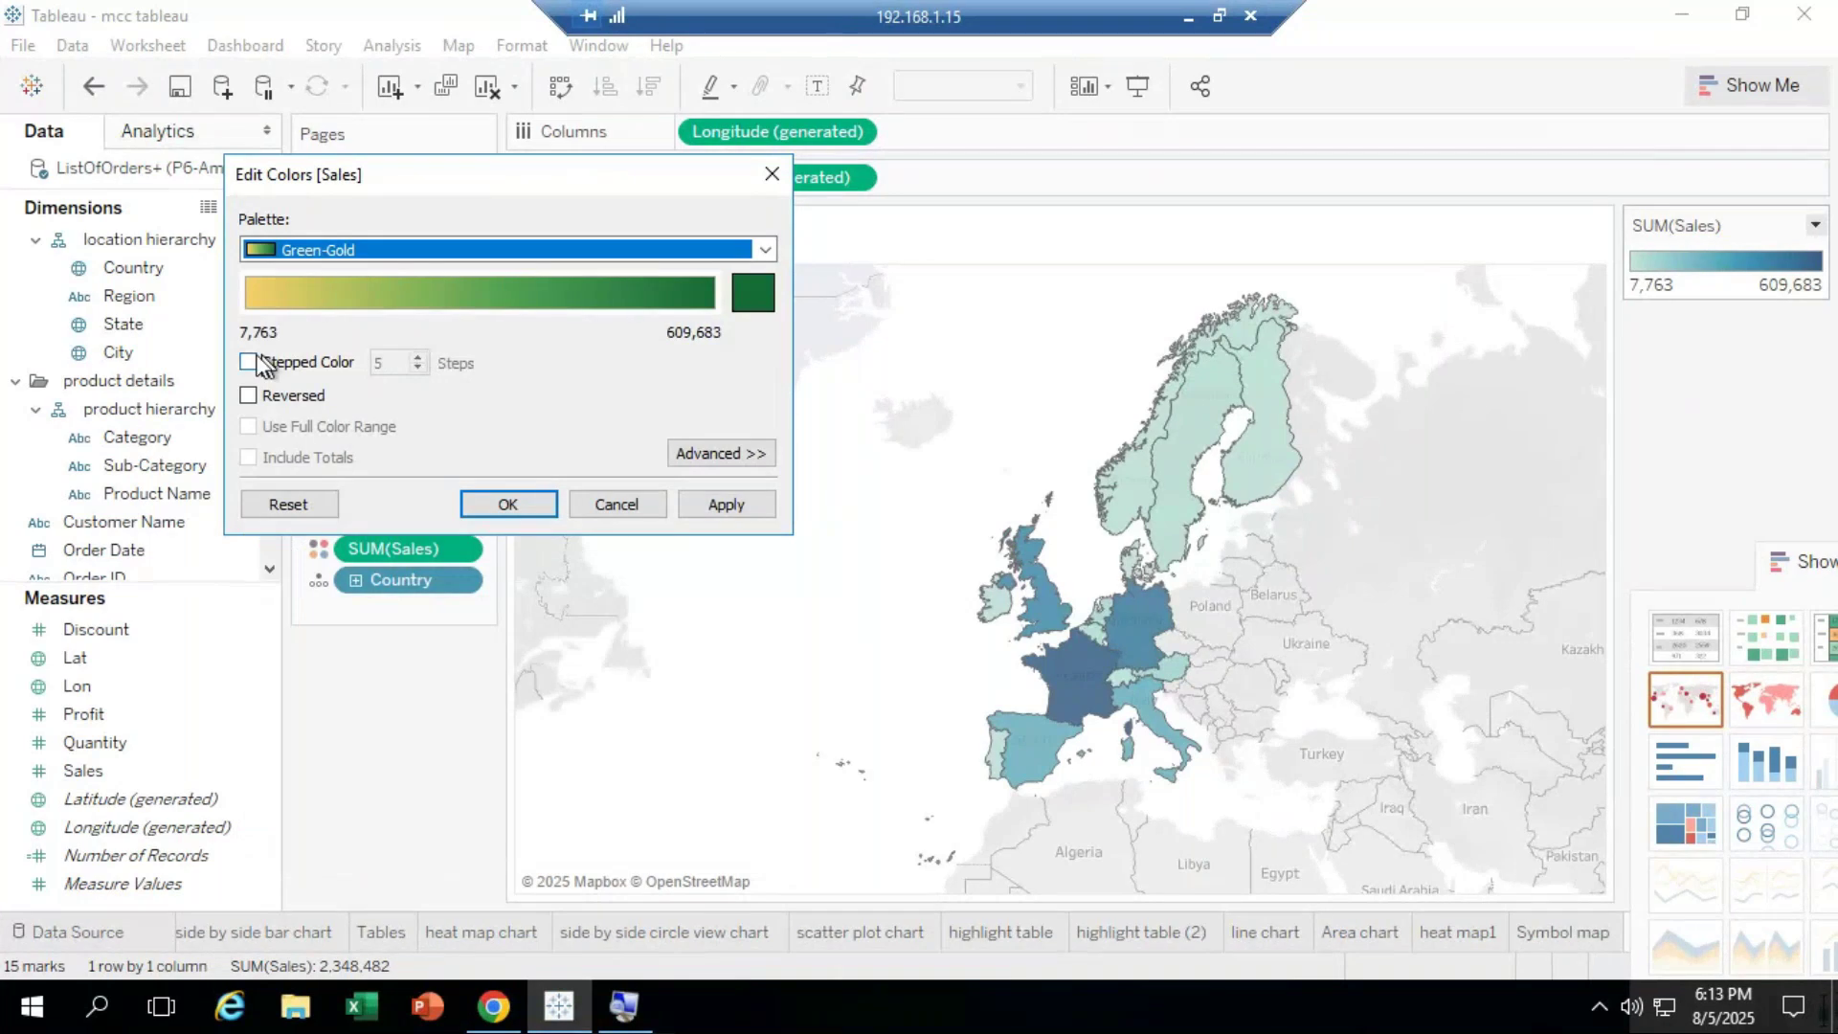
click(264, 367)
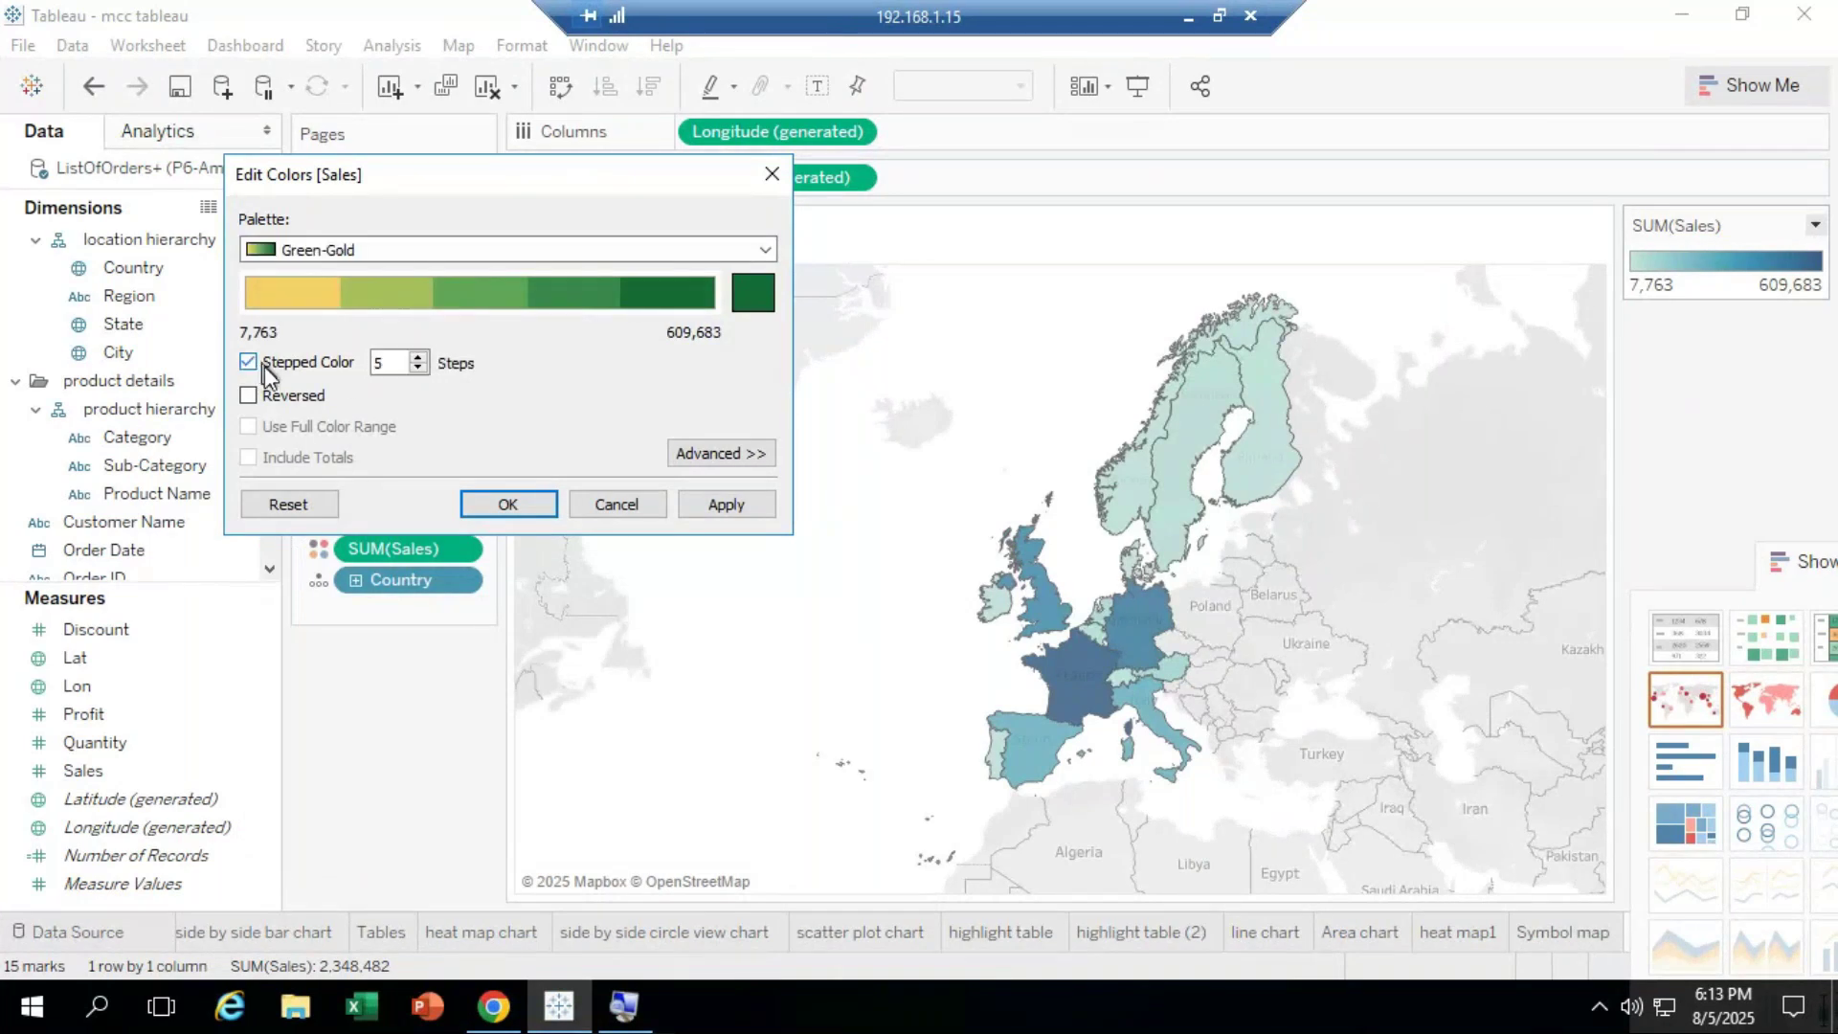
click(417, 368)
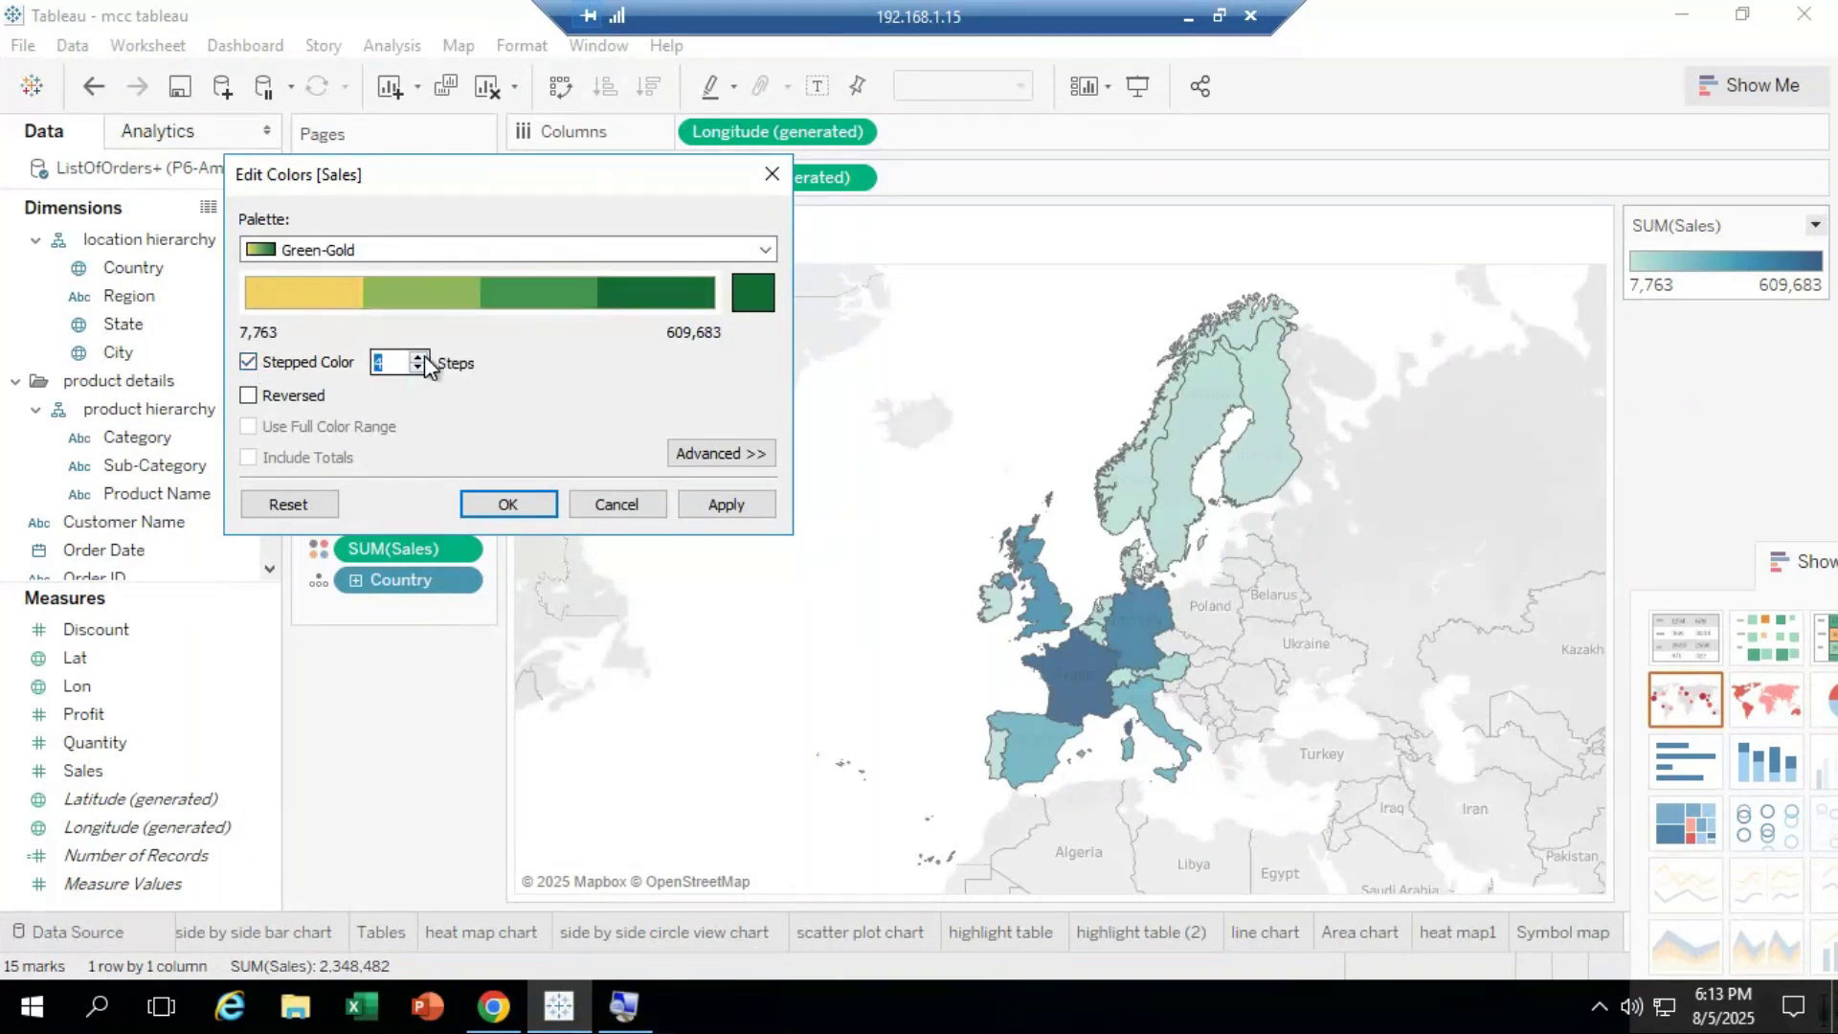
click(417, 368)
click(501, 505)
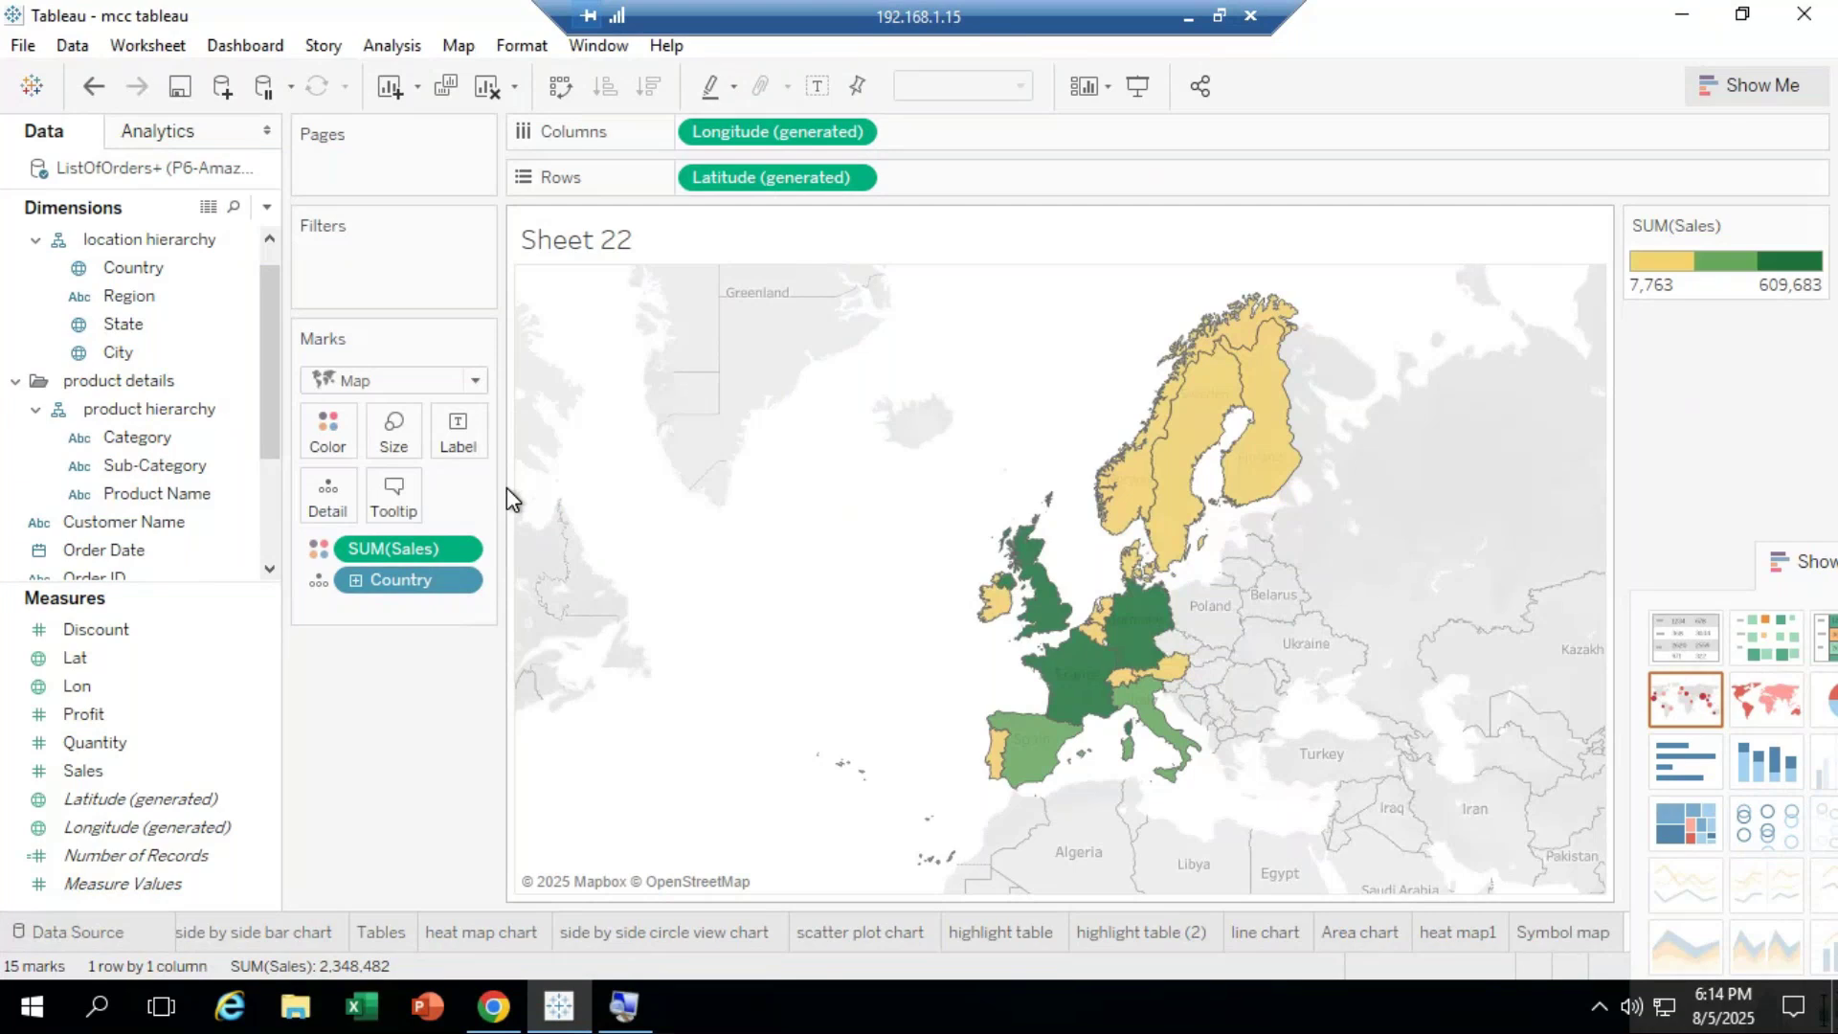
Step: Label the countries on the filled map with Country and Sales
mouse_move(592, 370)
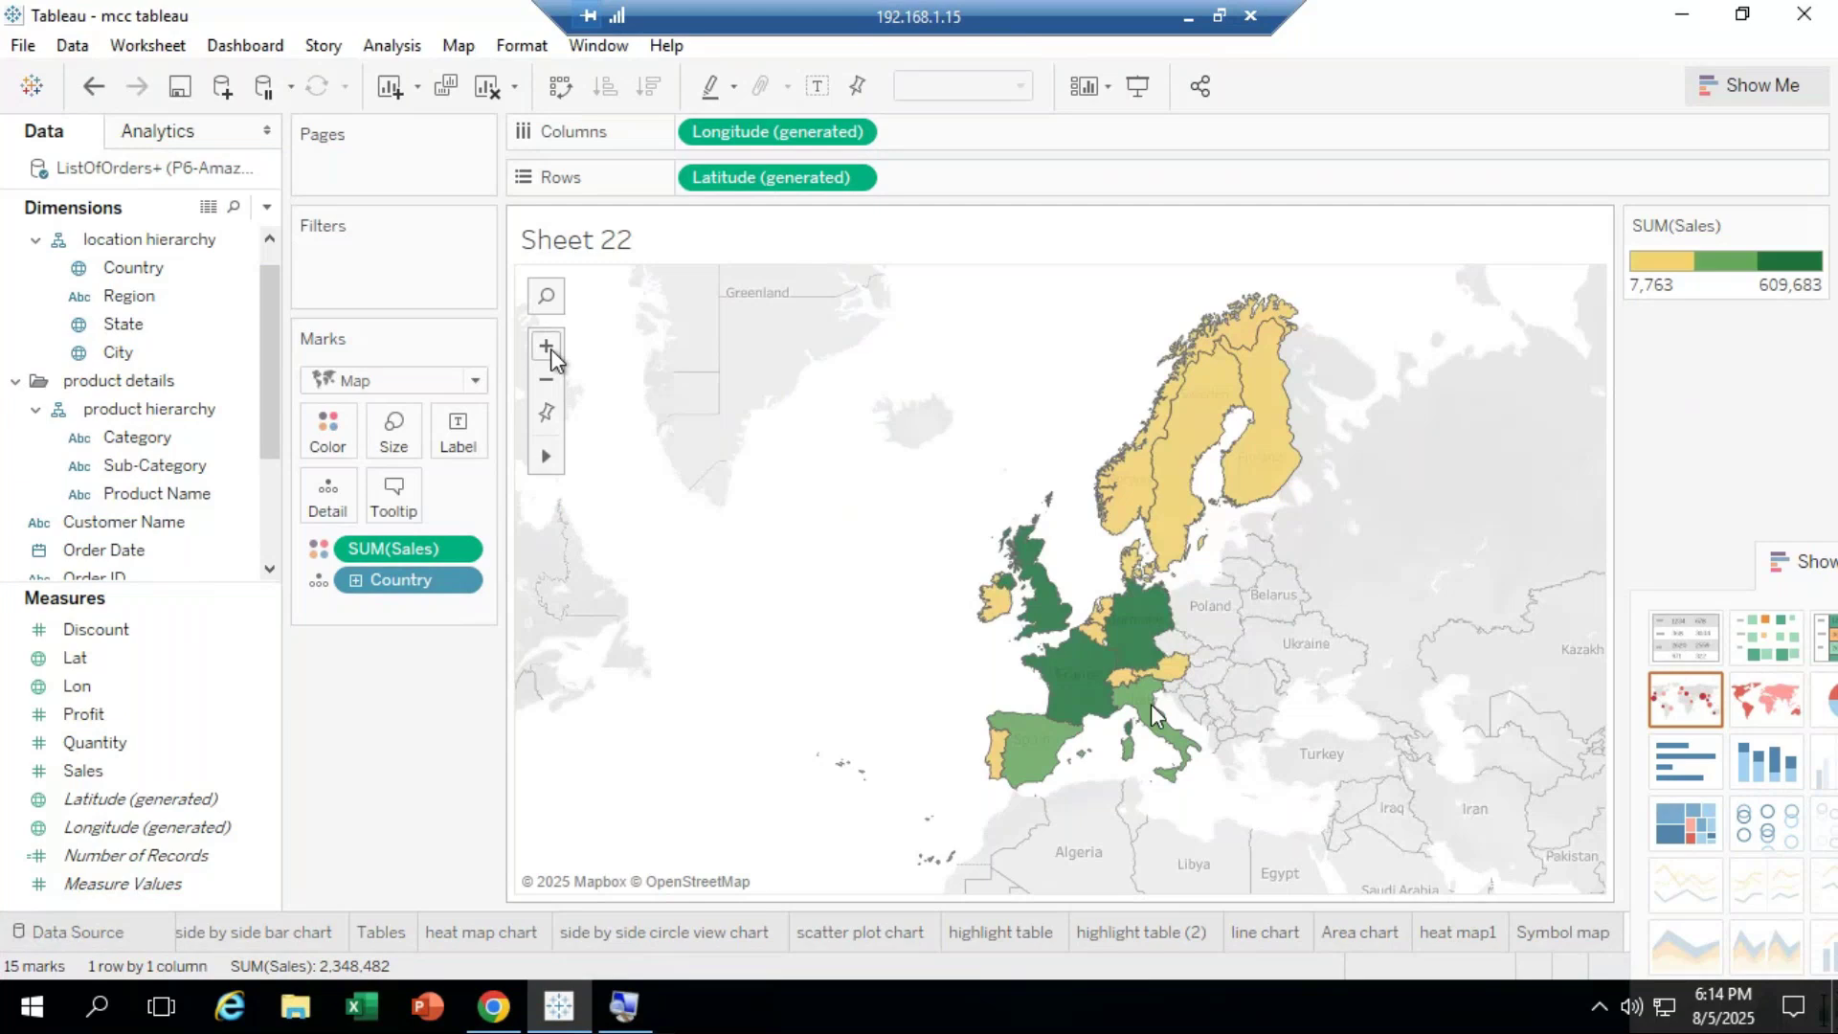
click(547, 347)
click(134, 661)
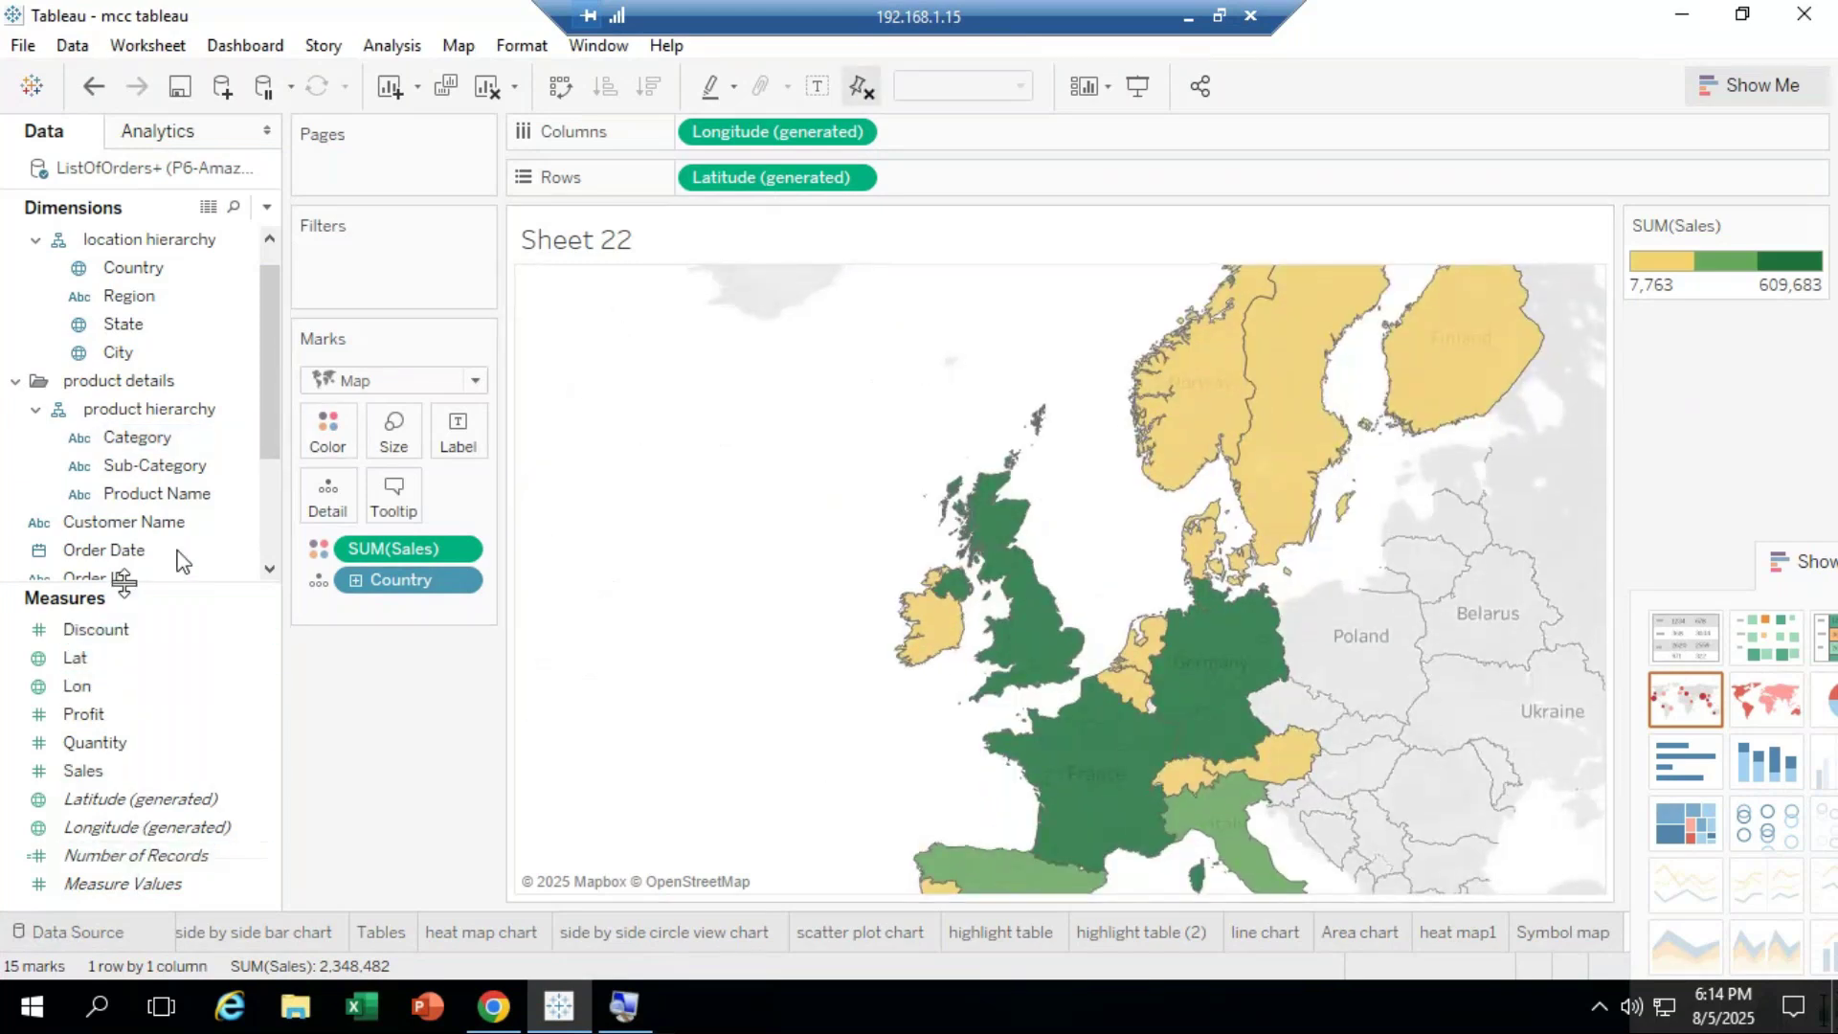
click(150, 774)
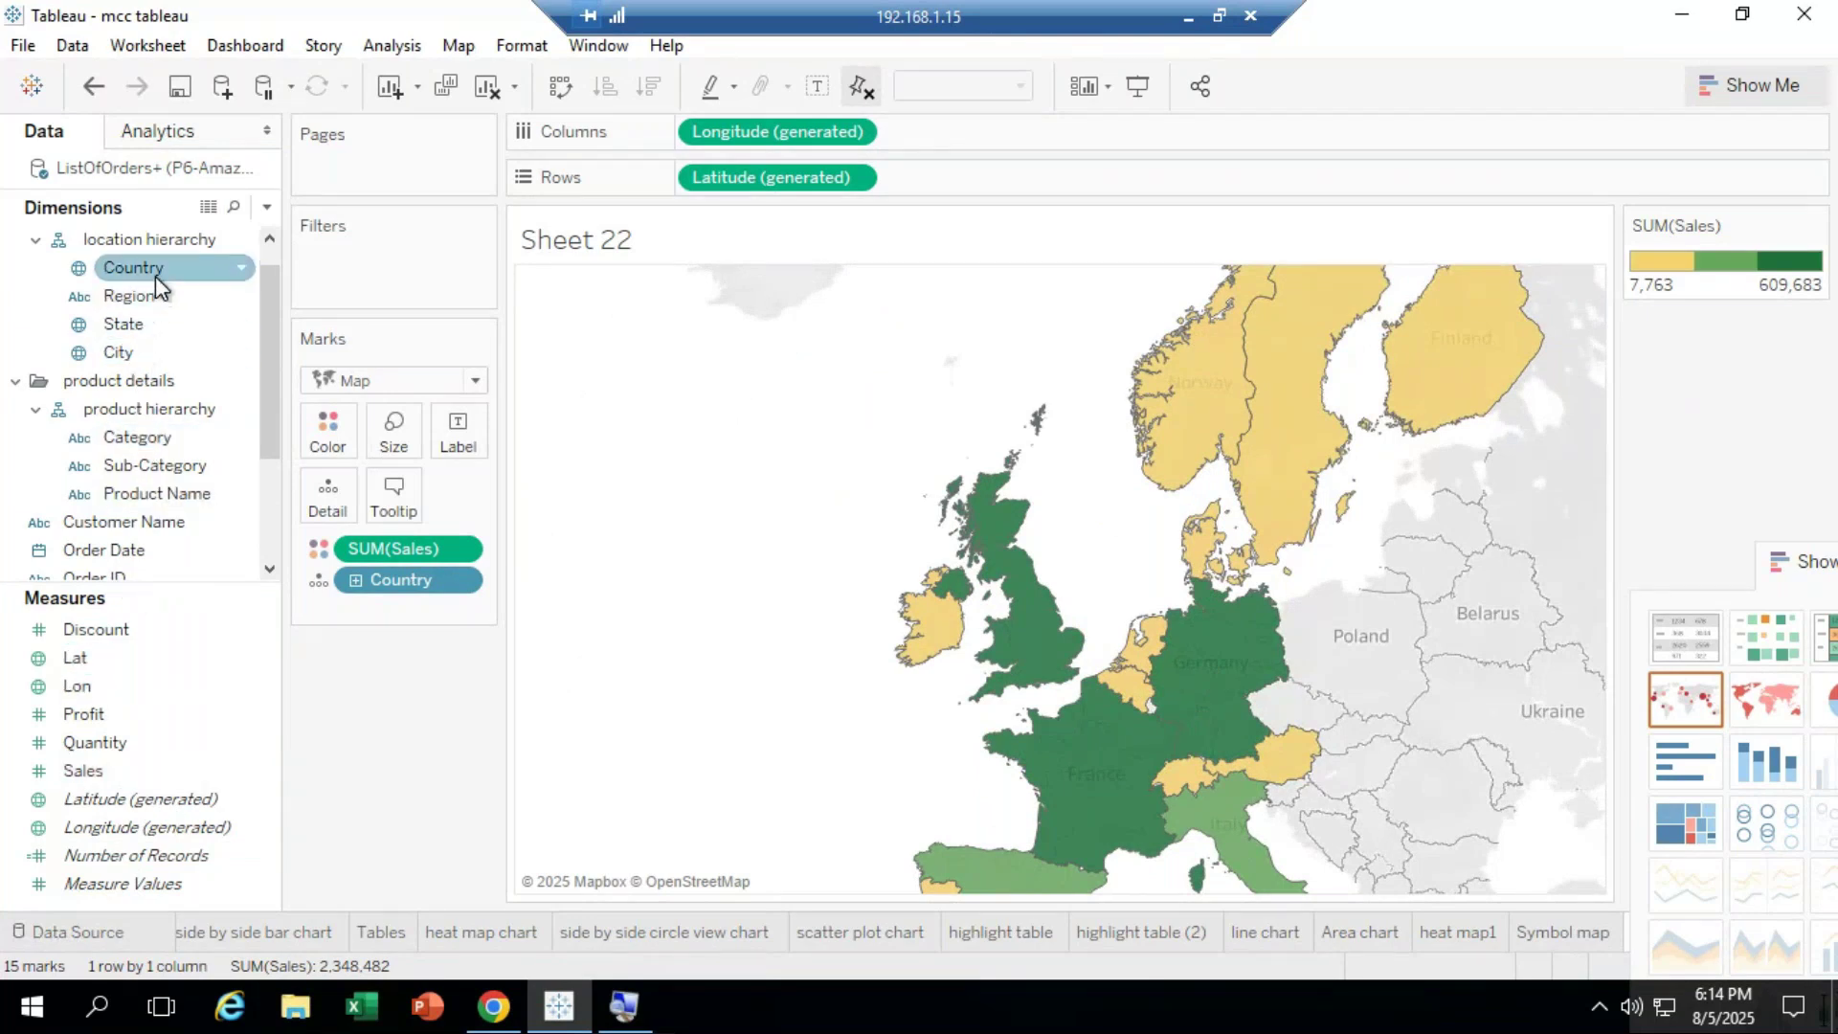
drag(155, 268, 460, 432)
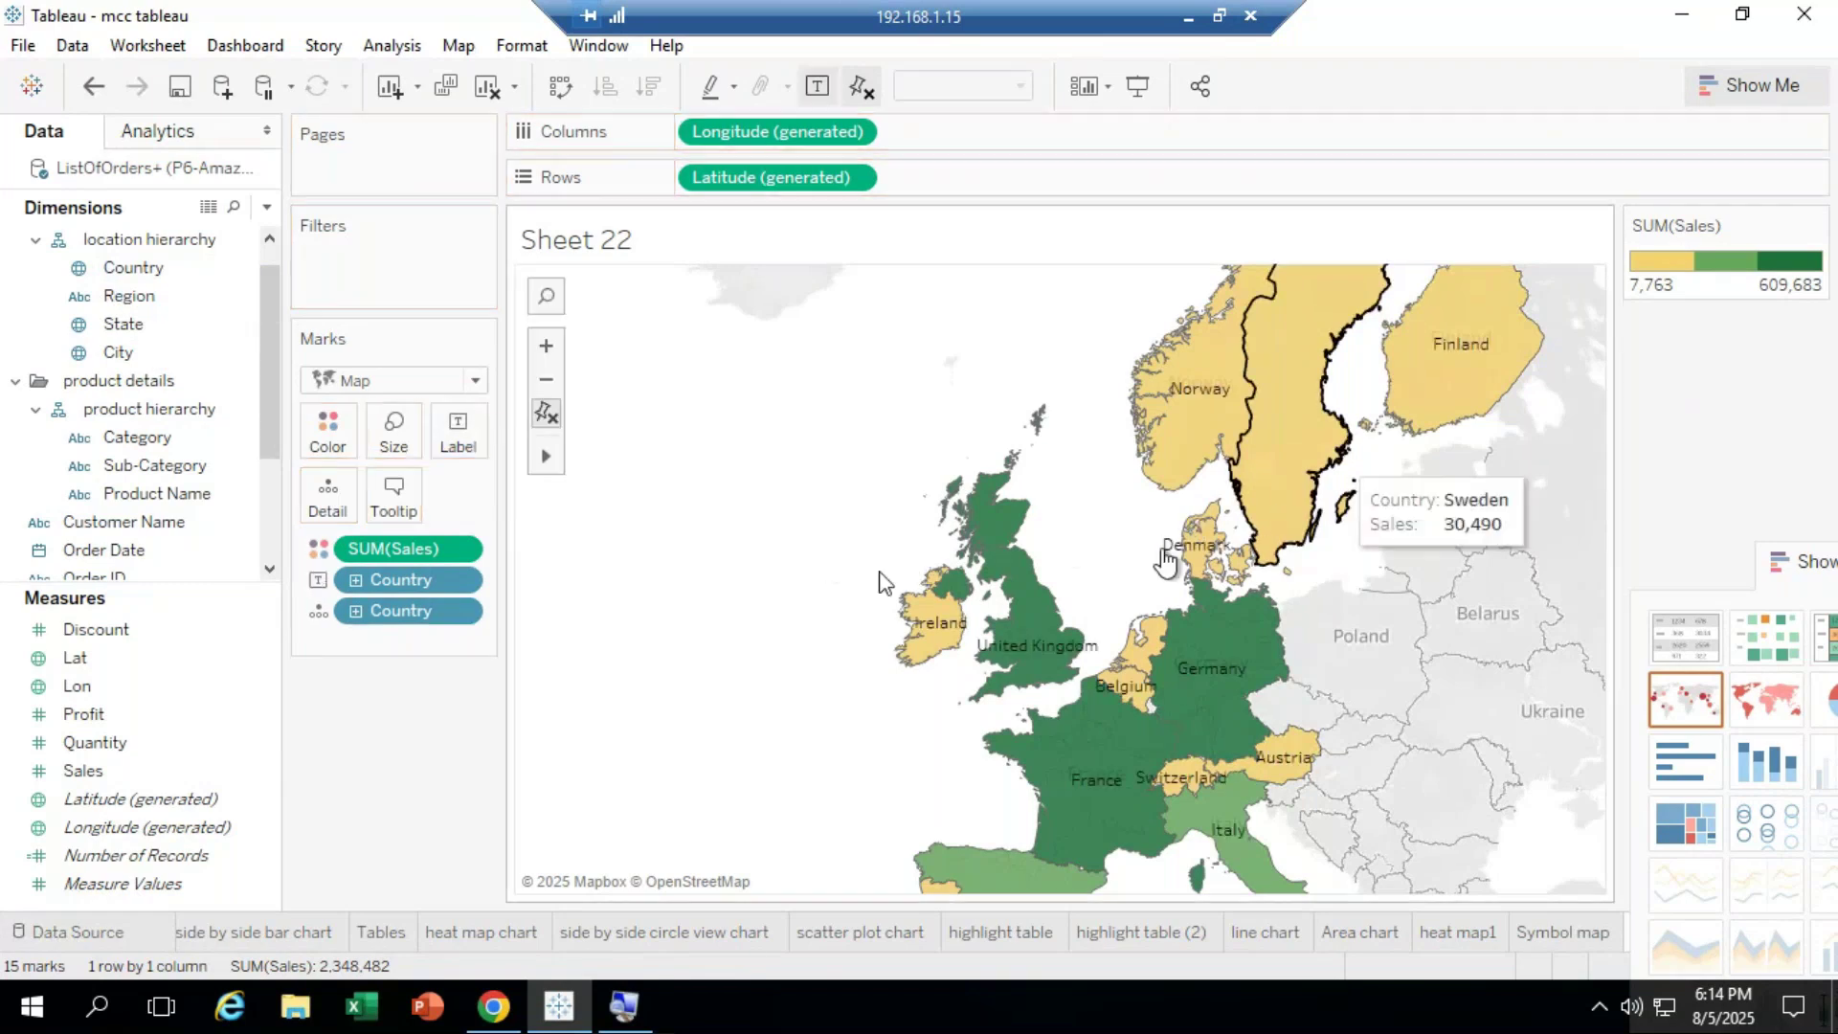
drag(102, 767, 446, 445)
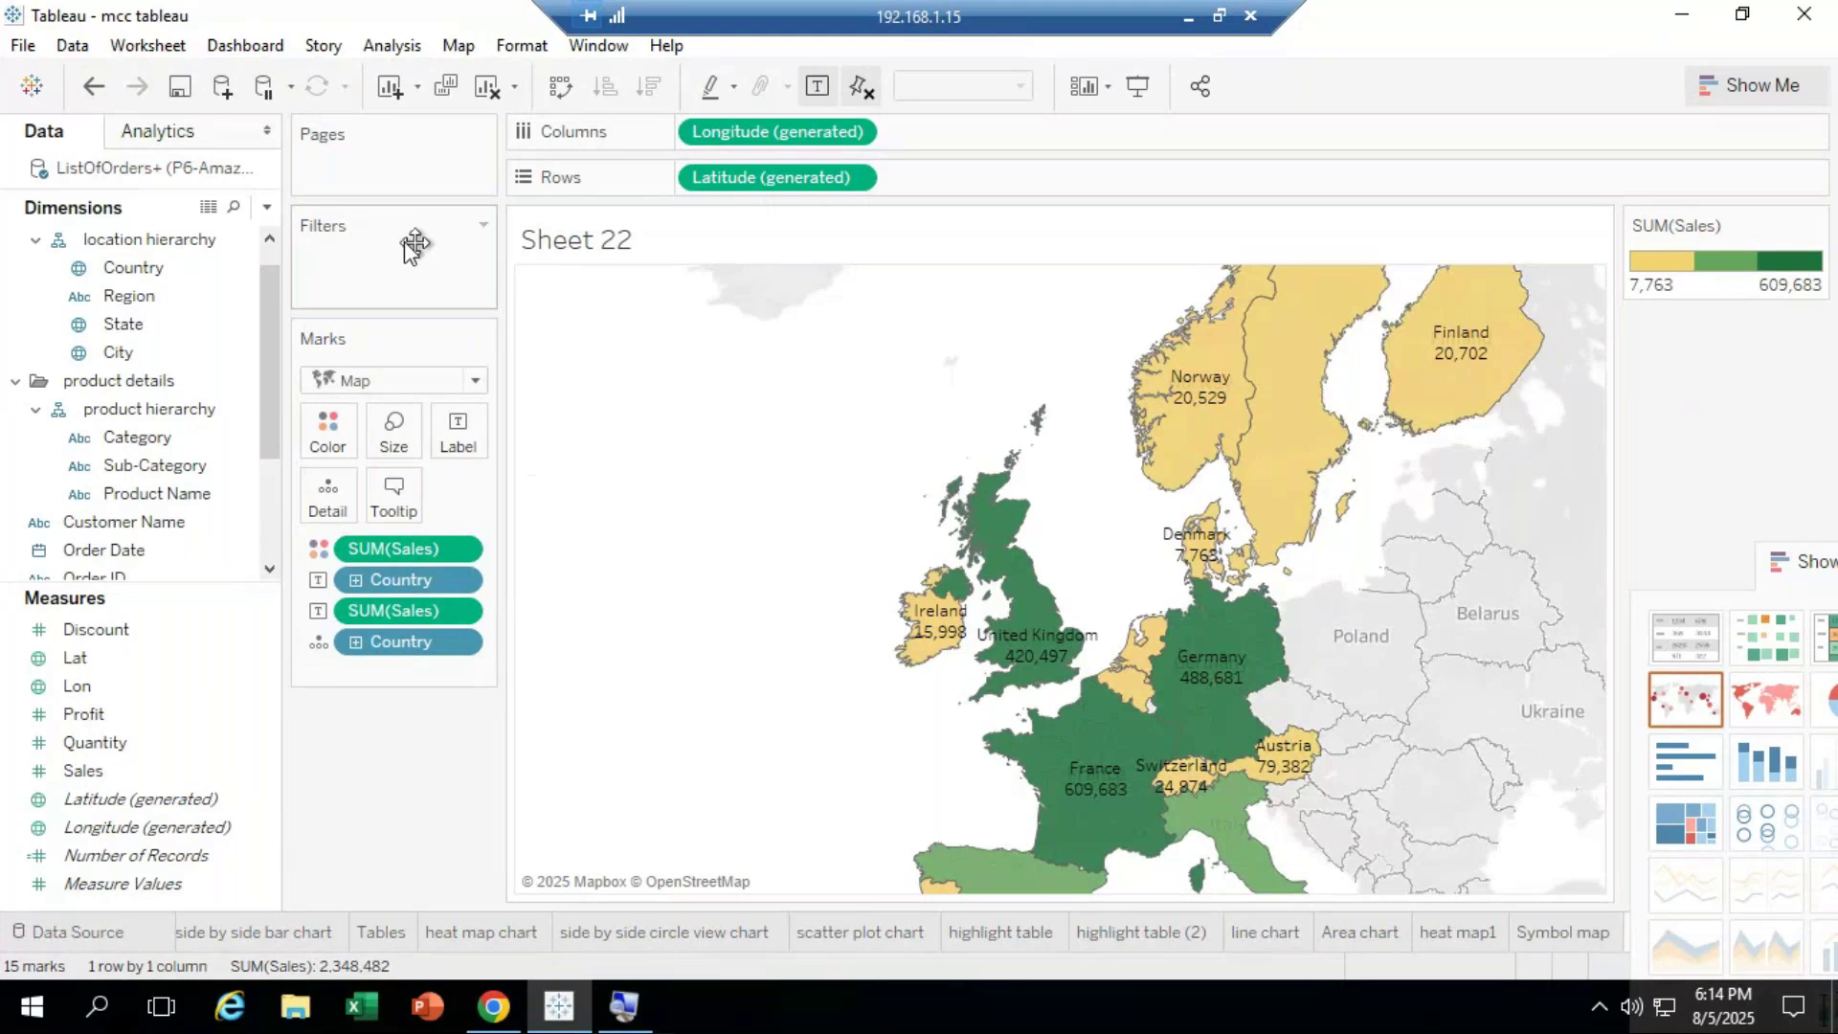
Step: Open the default worksheet font options in the sheet's font formatting
click(522, 45)
click(550, 180)
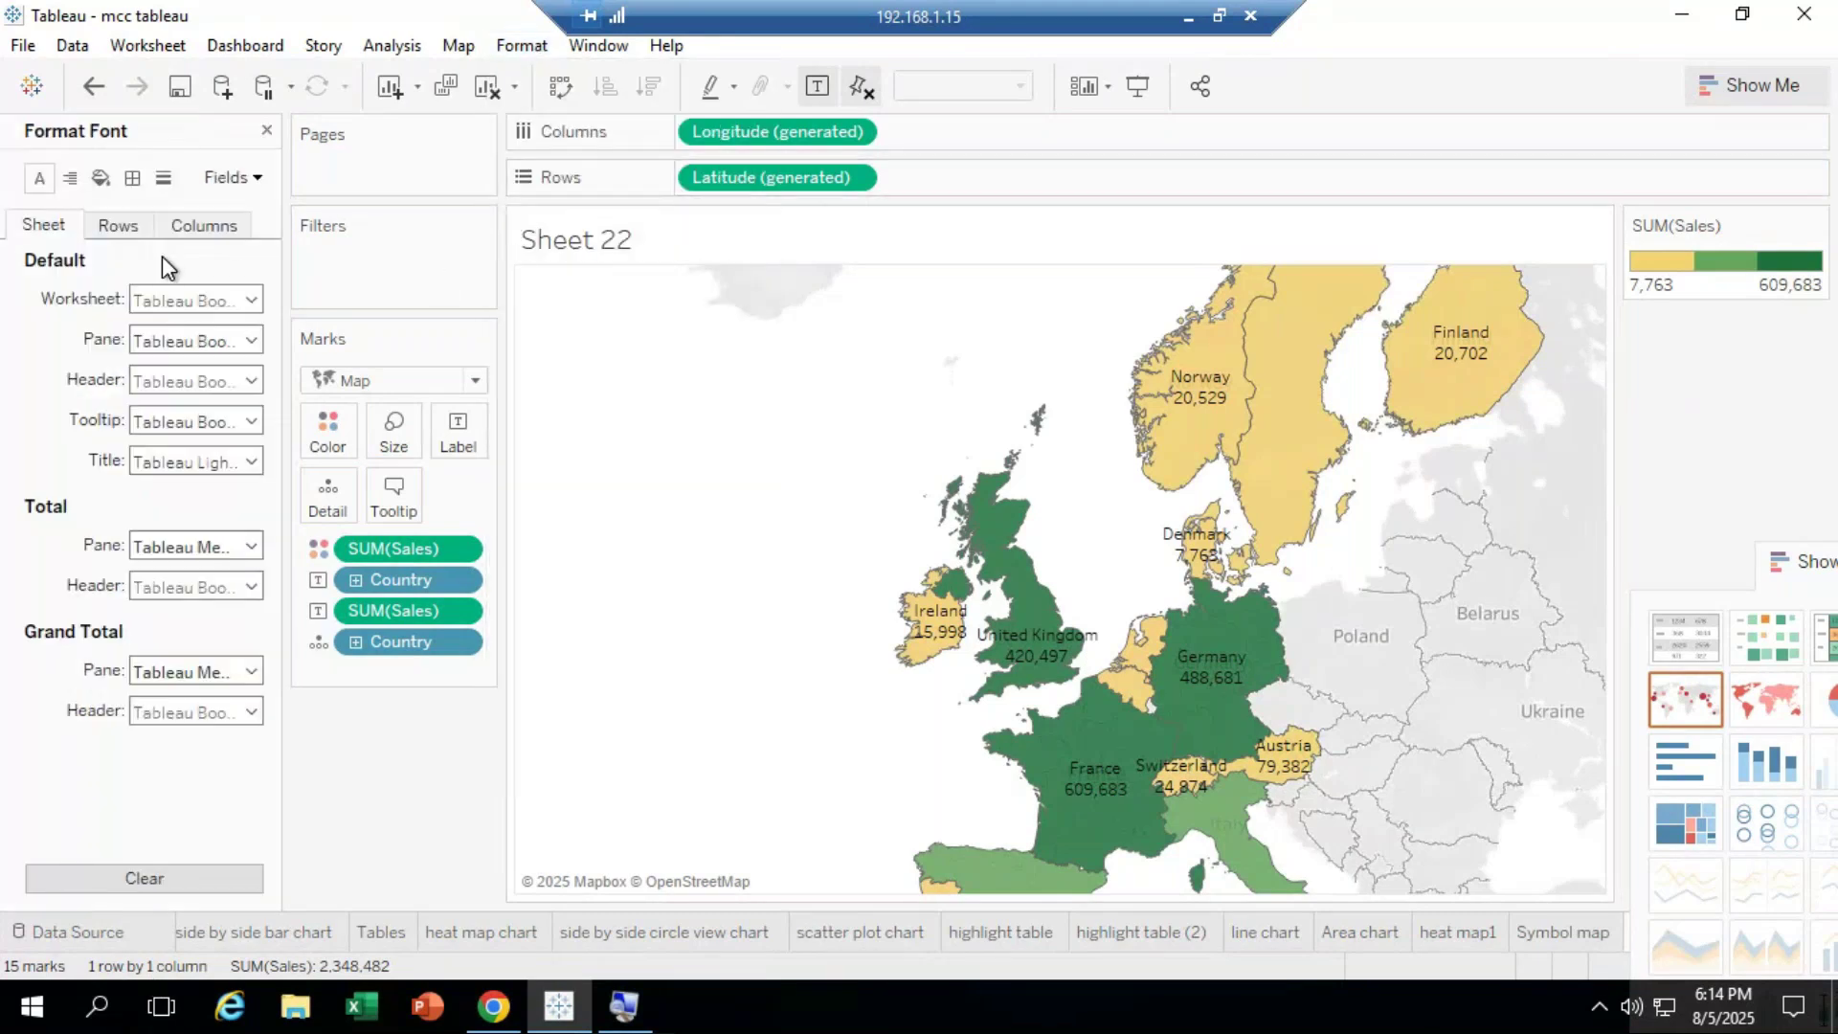
click(251, 299)
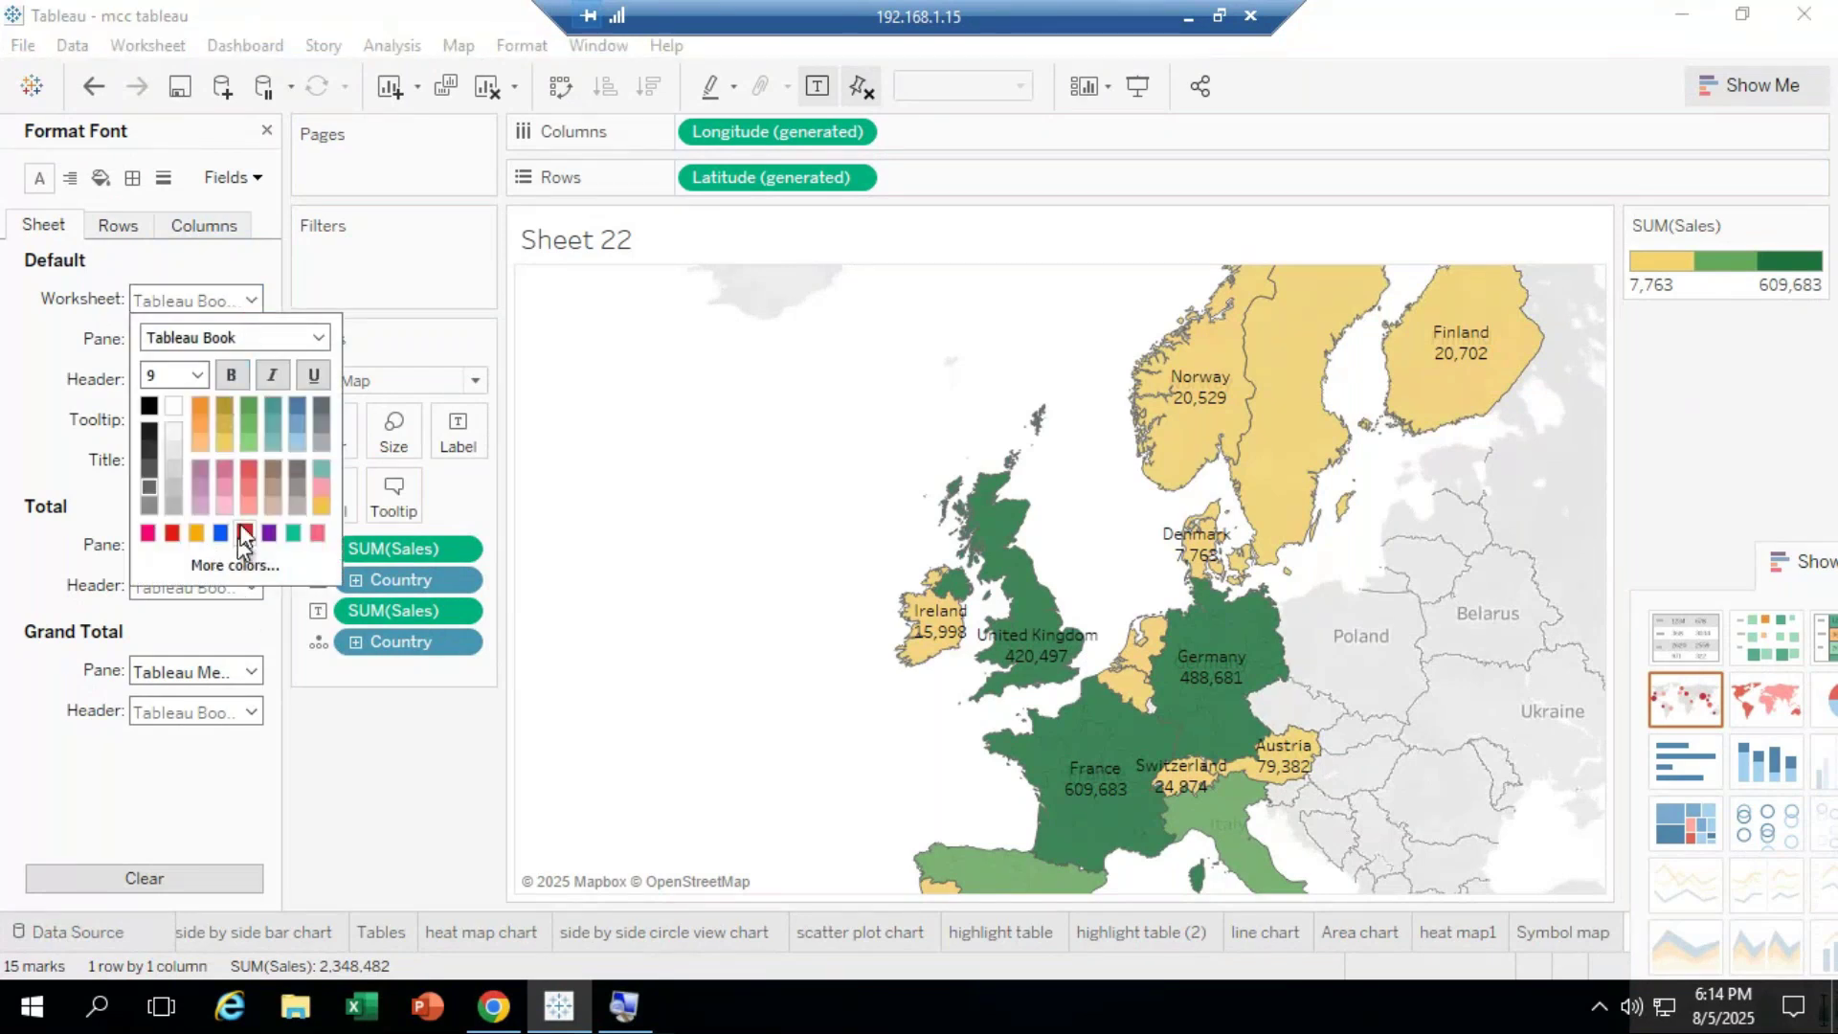
Step: Try red, blue and white as the worksheet font color for the map labels
click(170, 535)
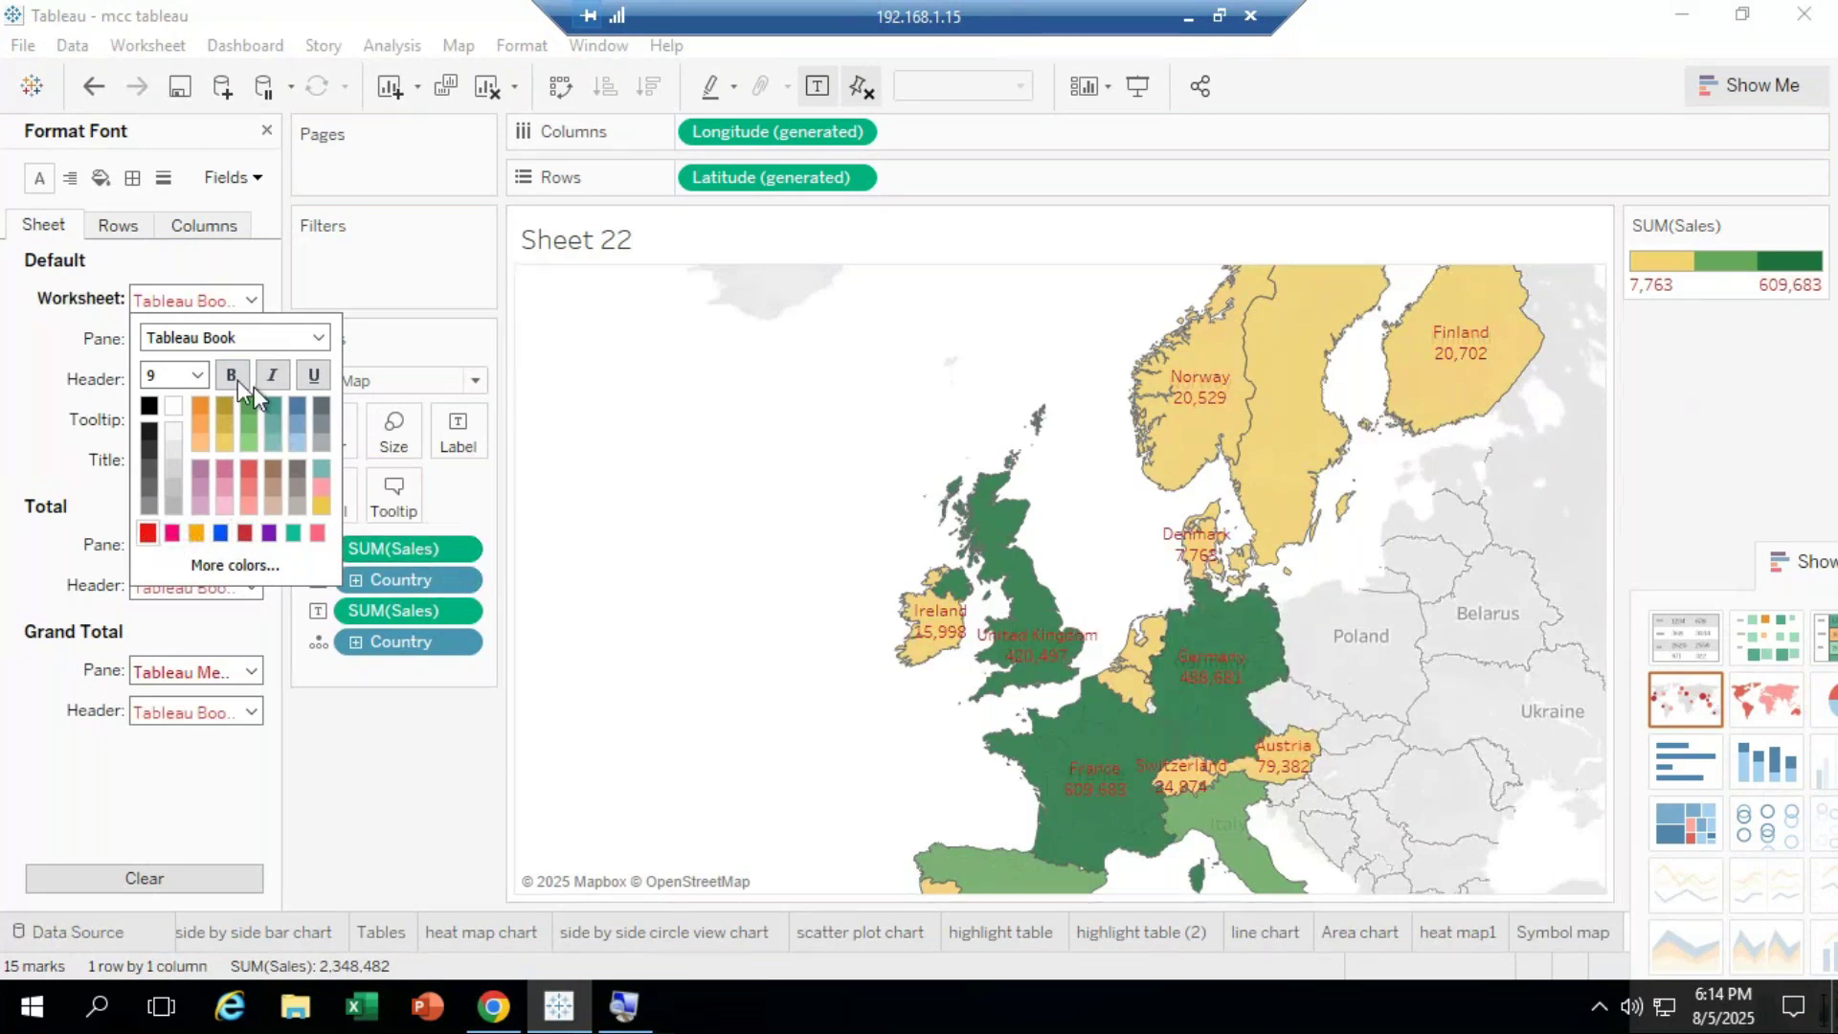
click(220, 533)
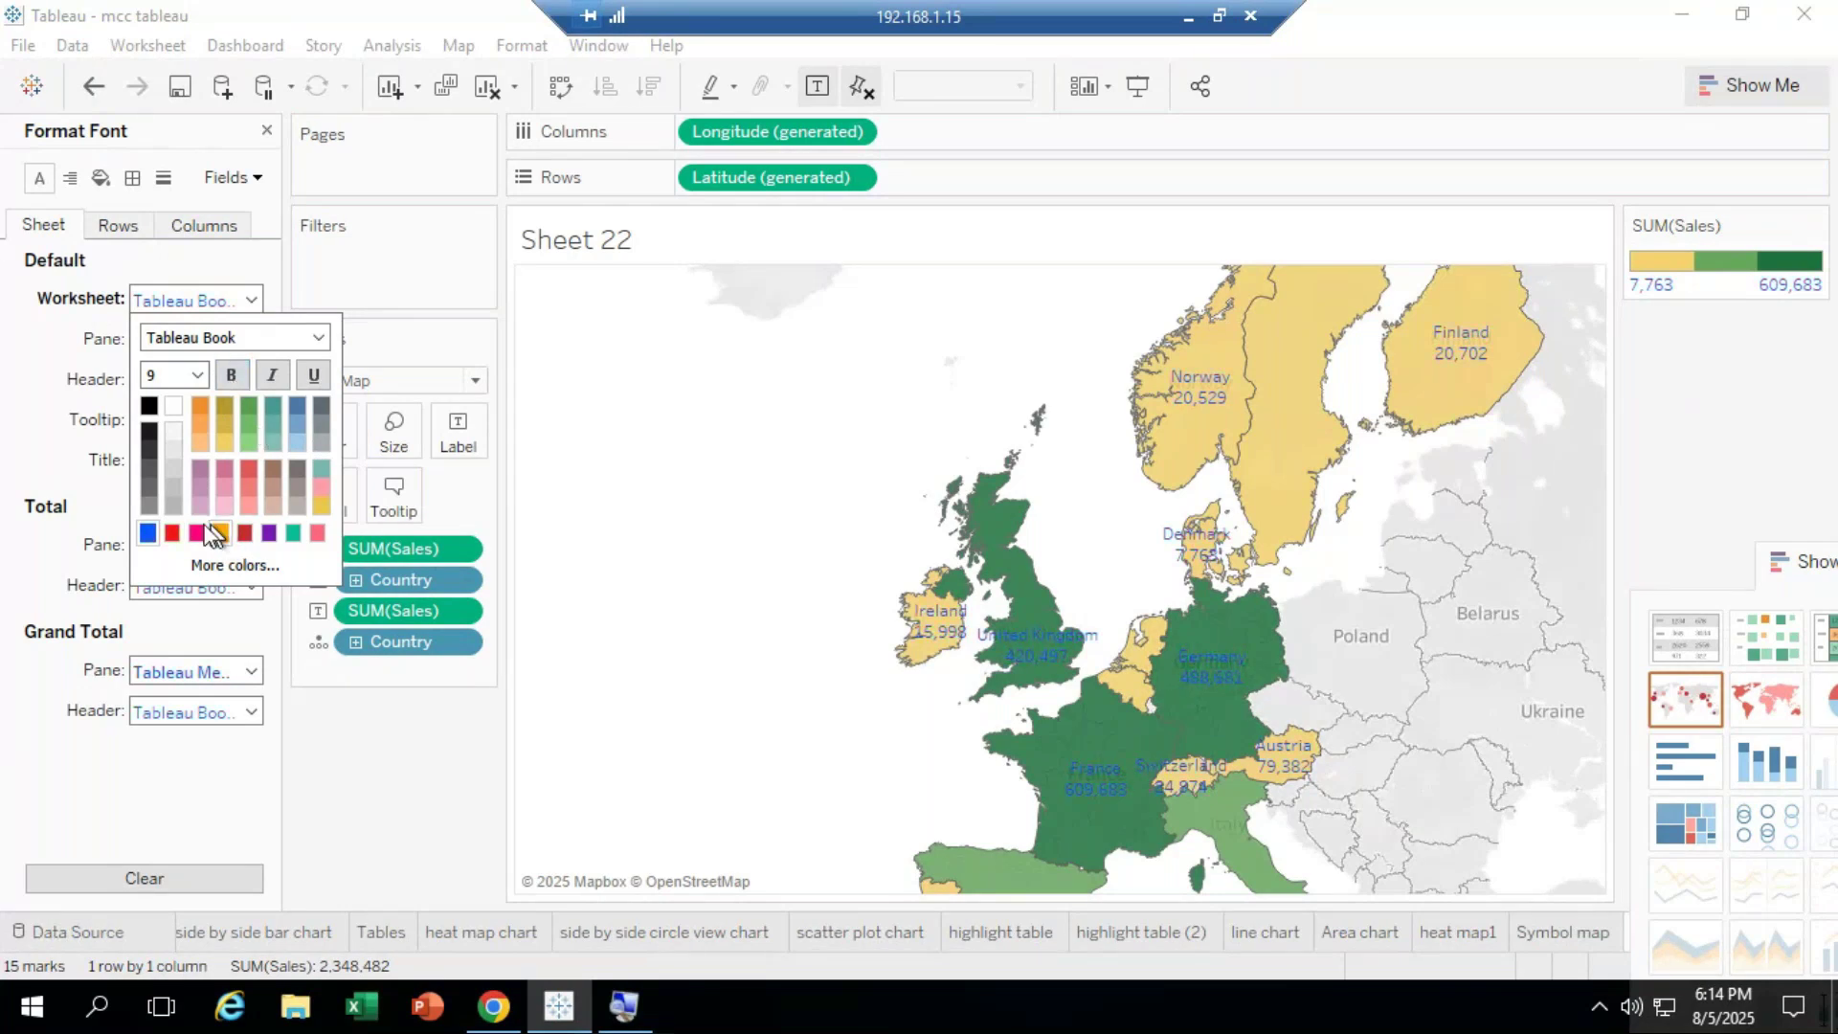
click(172, 407)
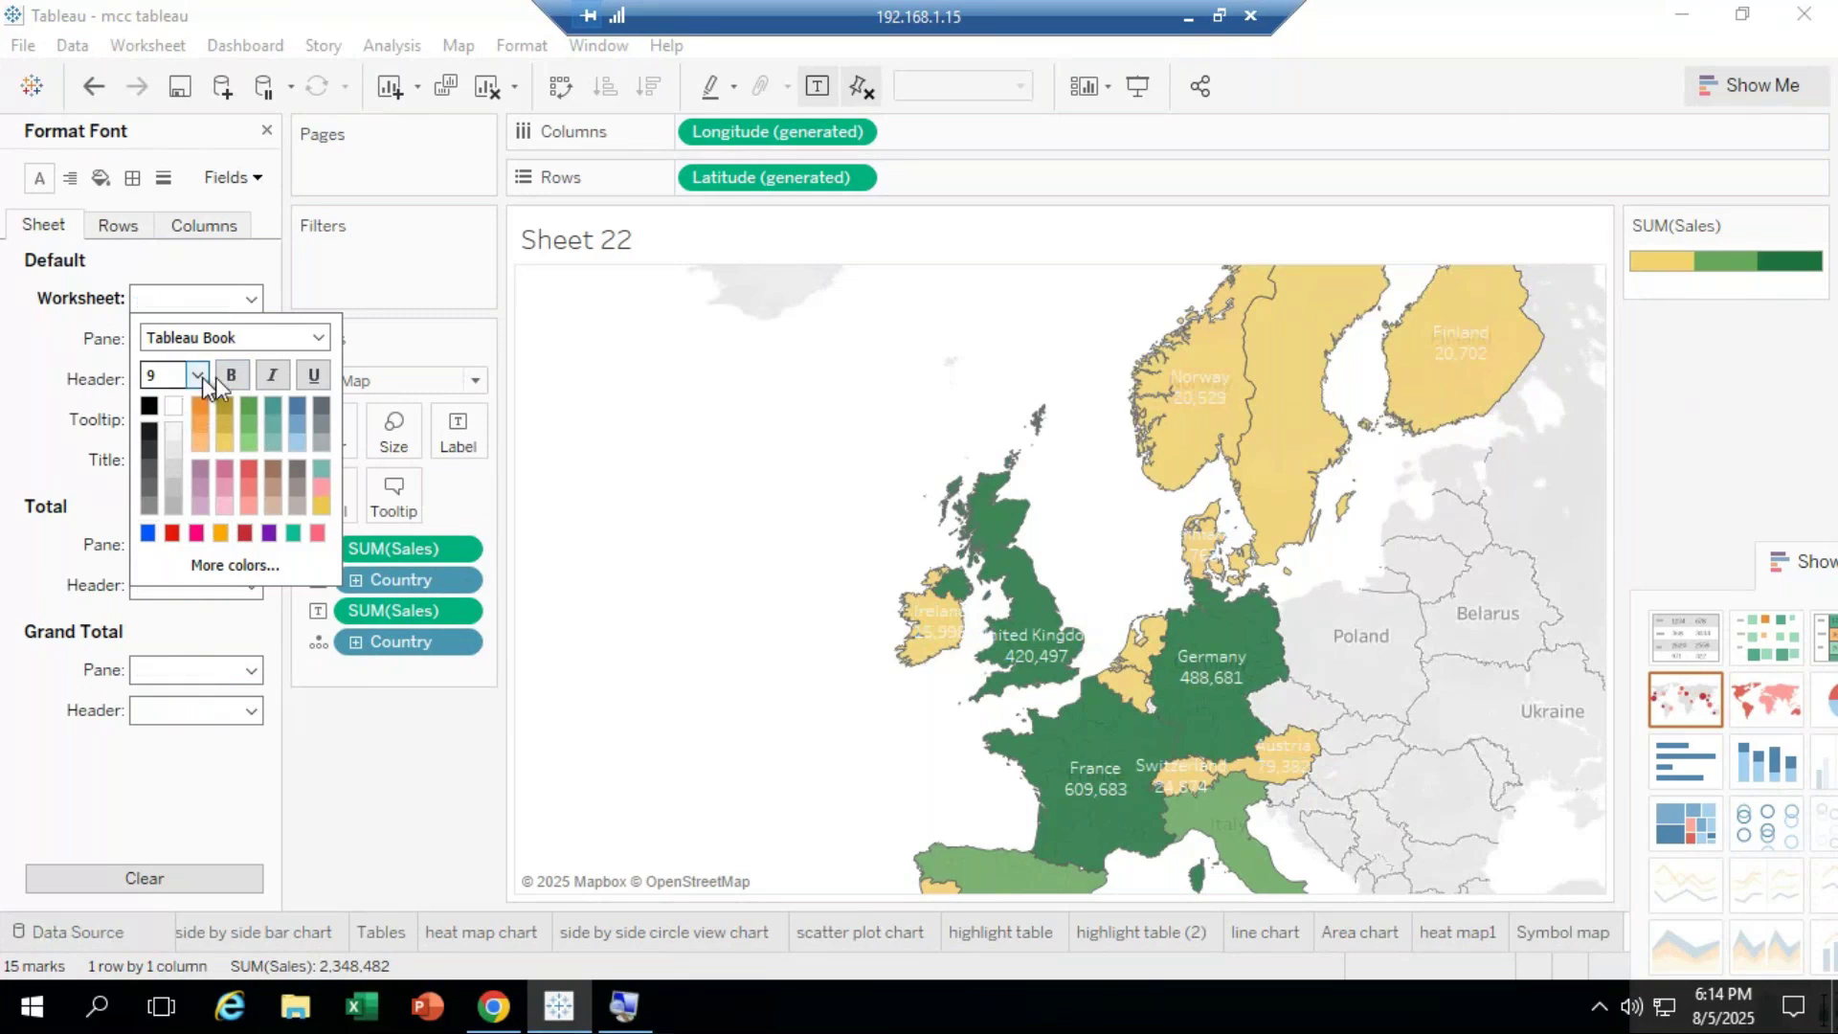
Step: Set the worksheet font to size 12 and bold
click(198, 374)
click(175, 469)
click(229, 375)
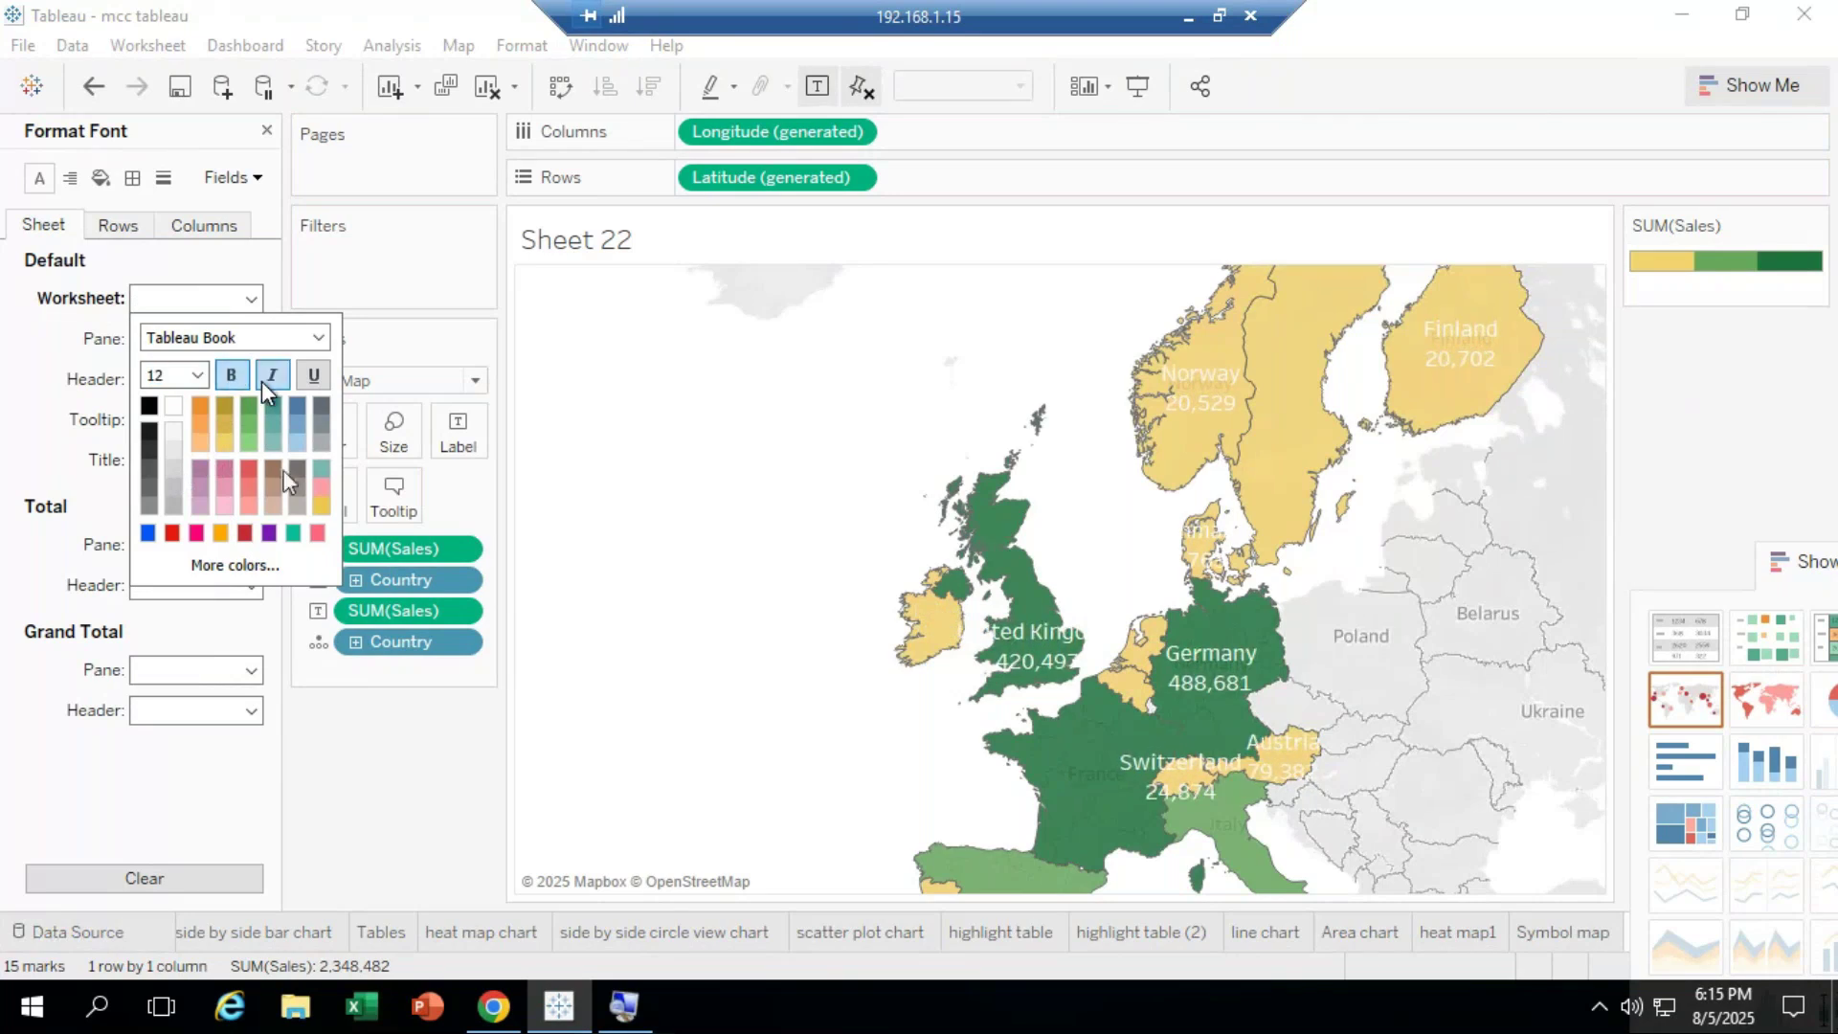
Step: Try red, purple and orange as the color of the enlarged worksheet font
click(181, 536)
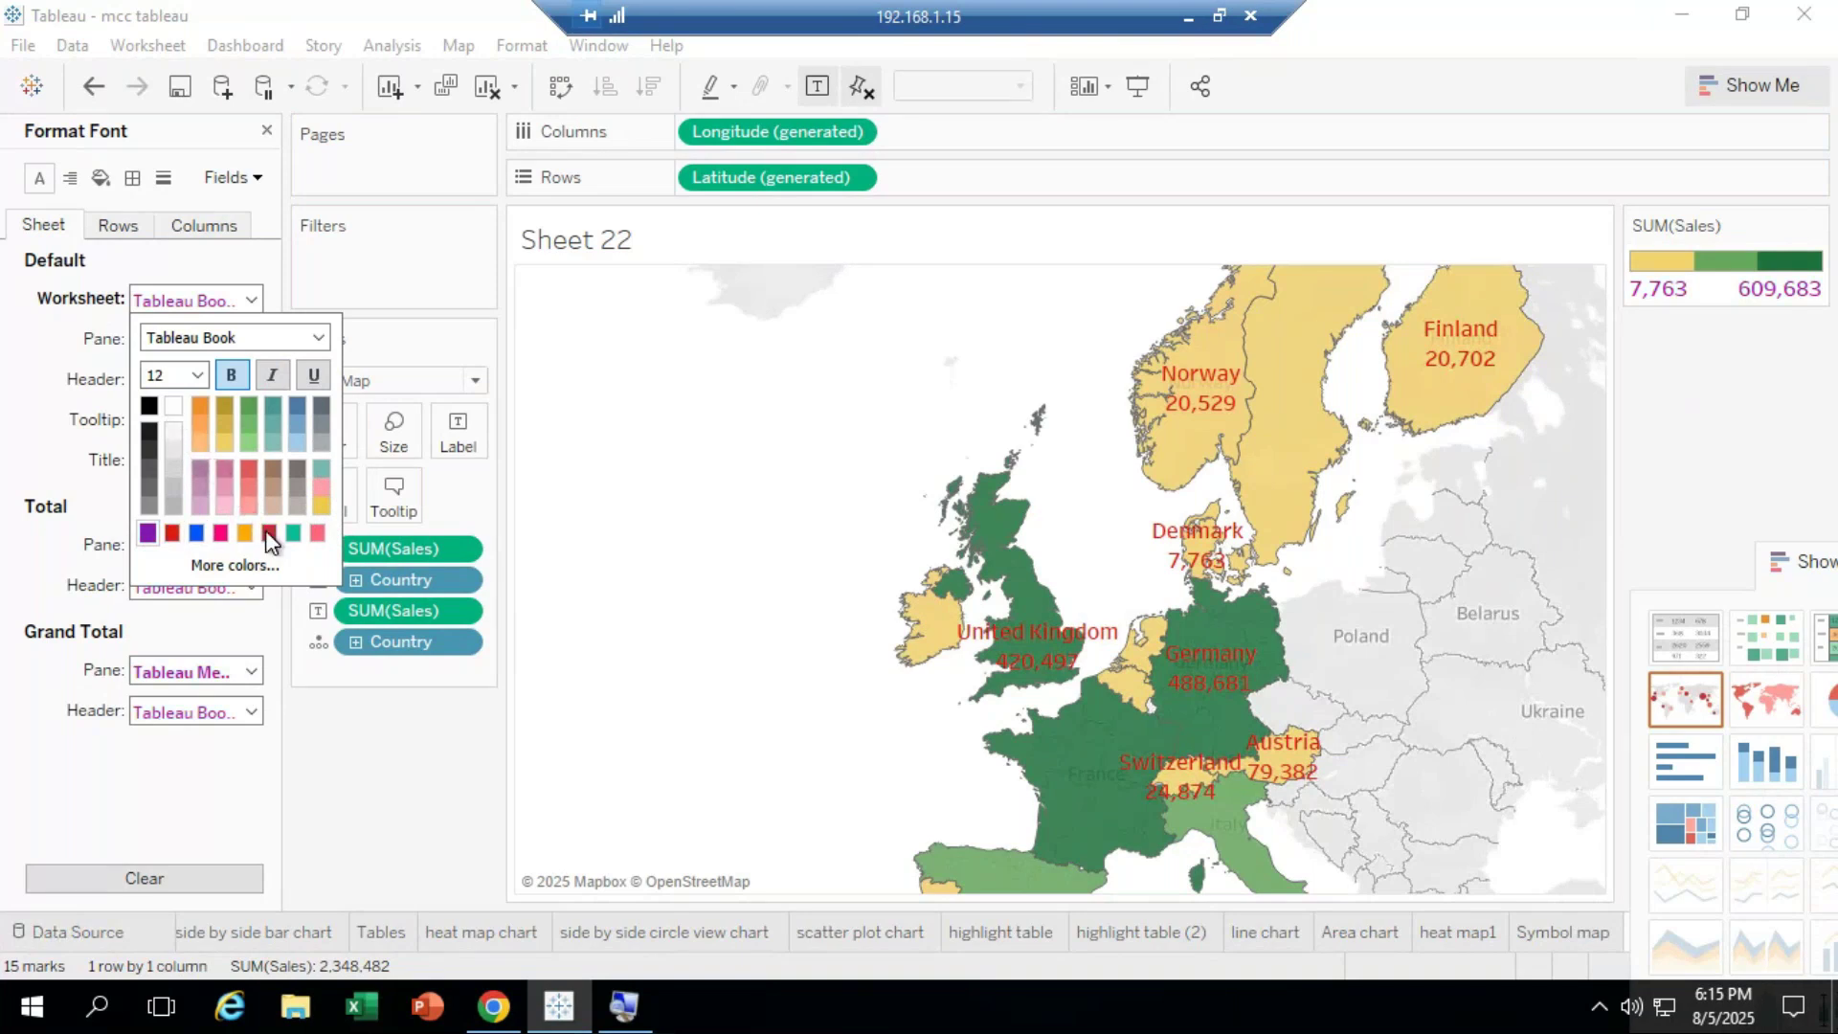
click(269, 533)
click(247, 538)
Step: Set the worksheet font color to dark red from the basic colors
click(249, 555)
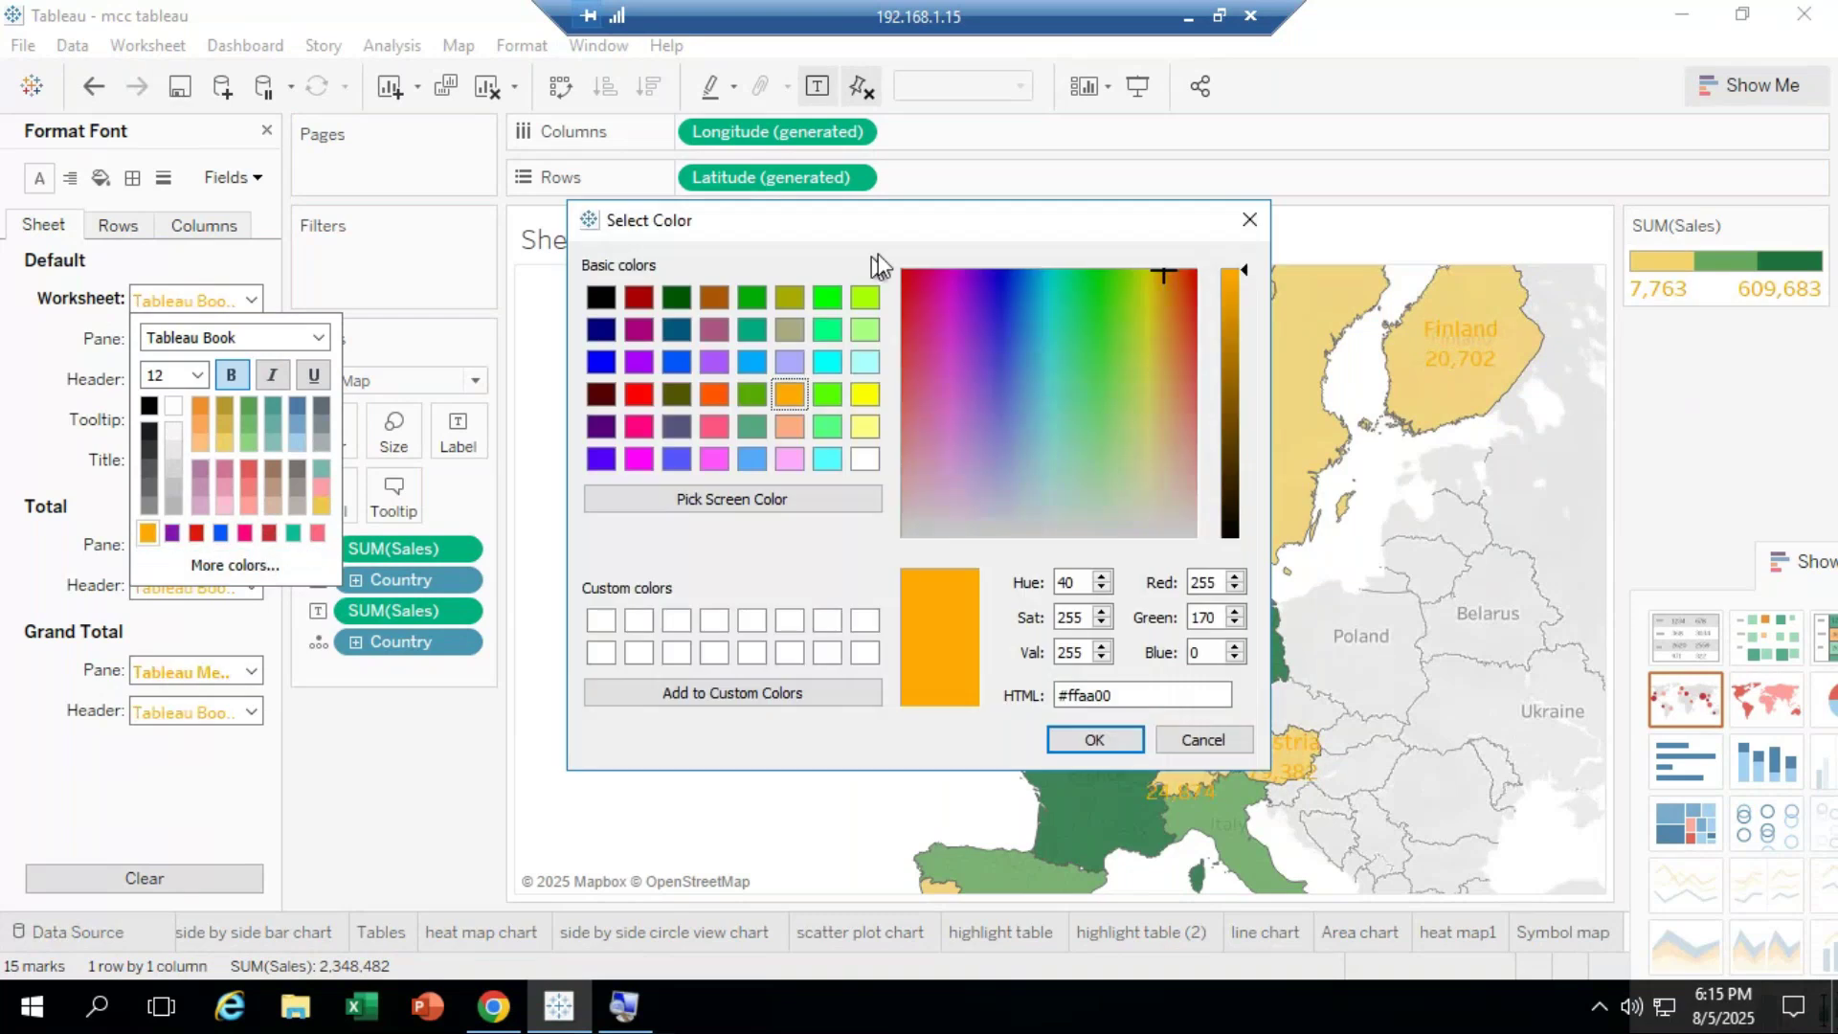
drag(900, 220, 522, 127)
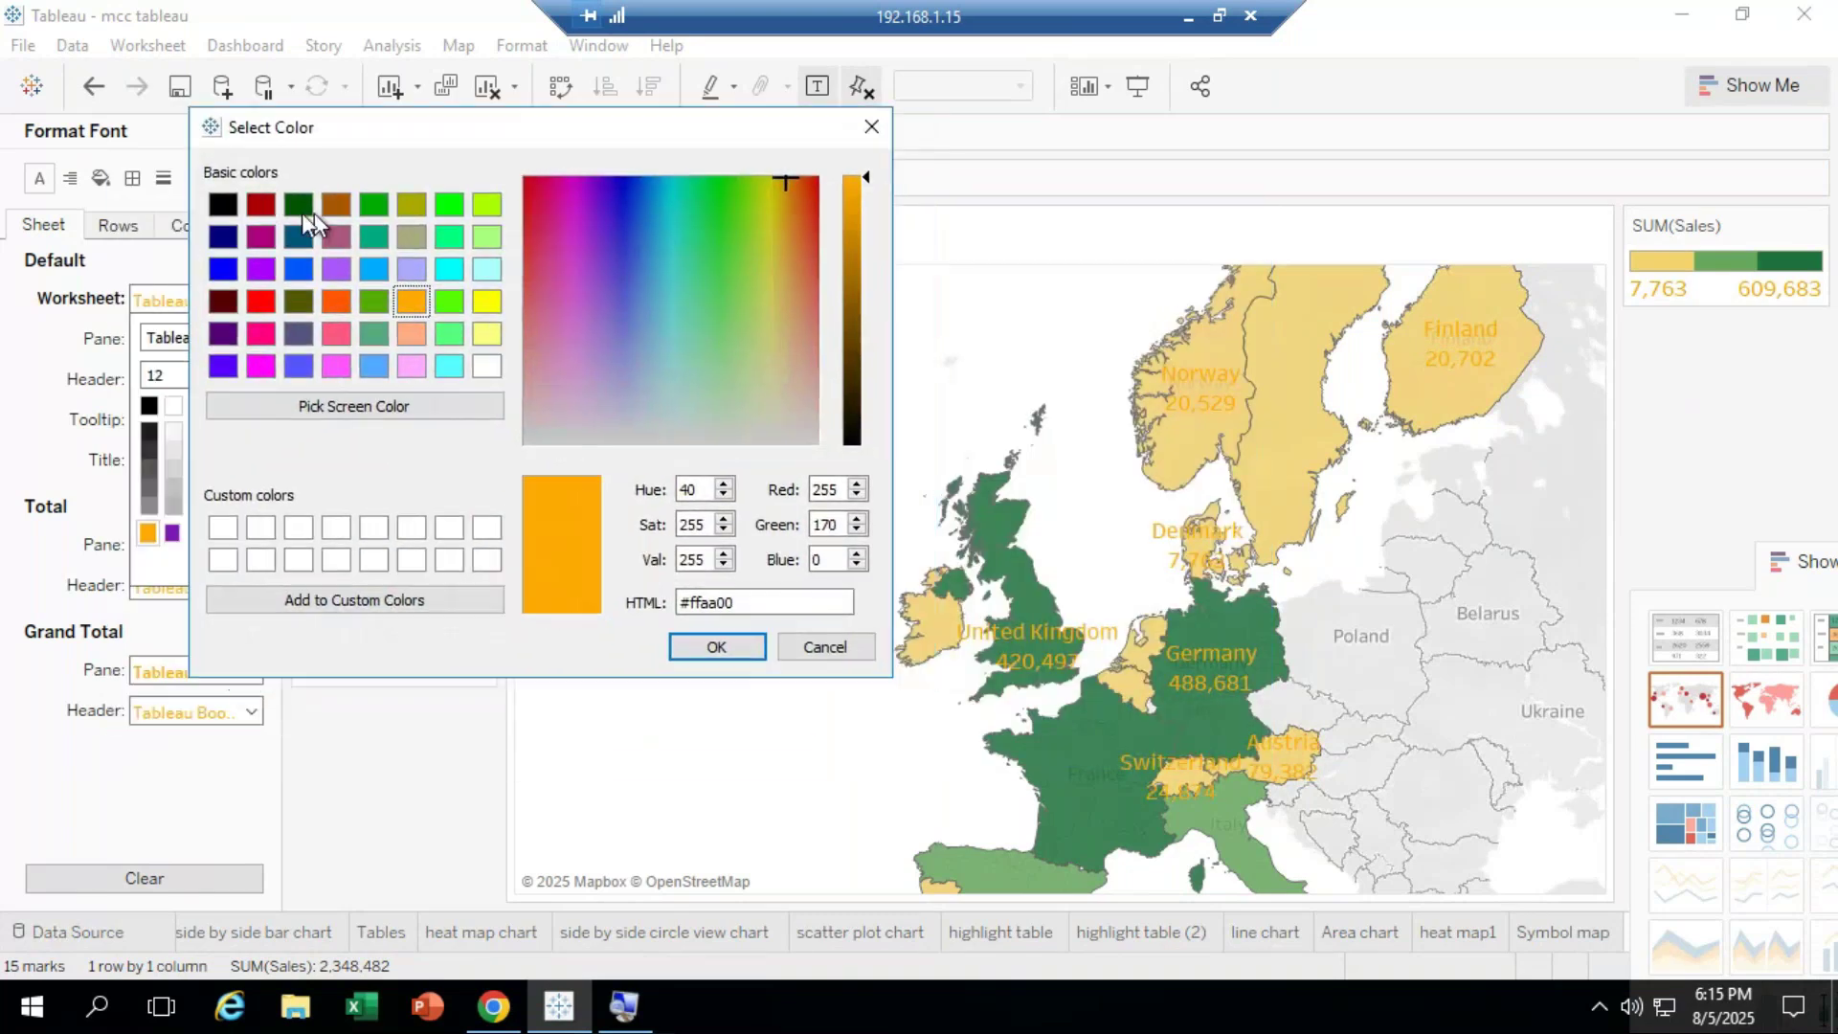
click(261, 203)
click(717, 646)
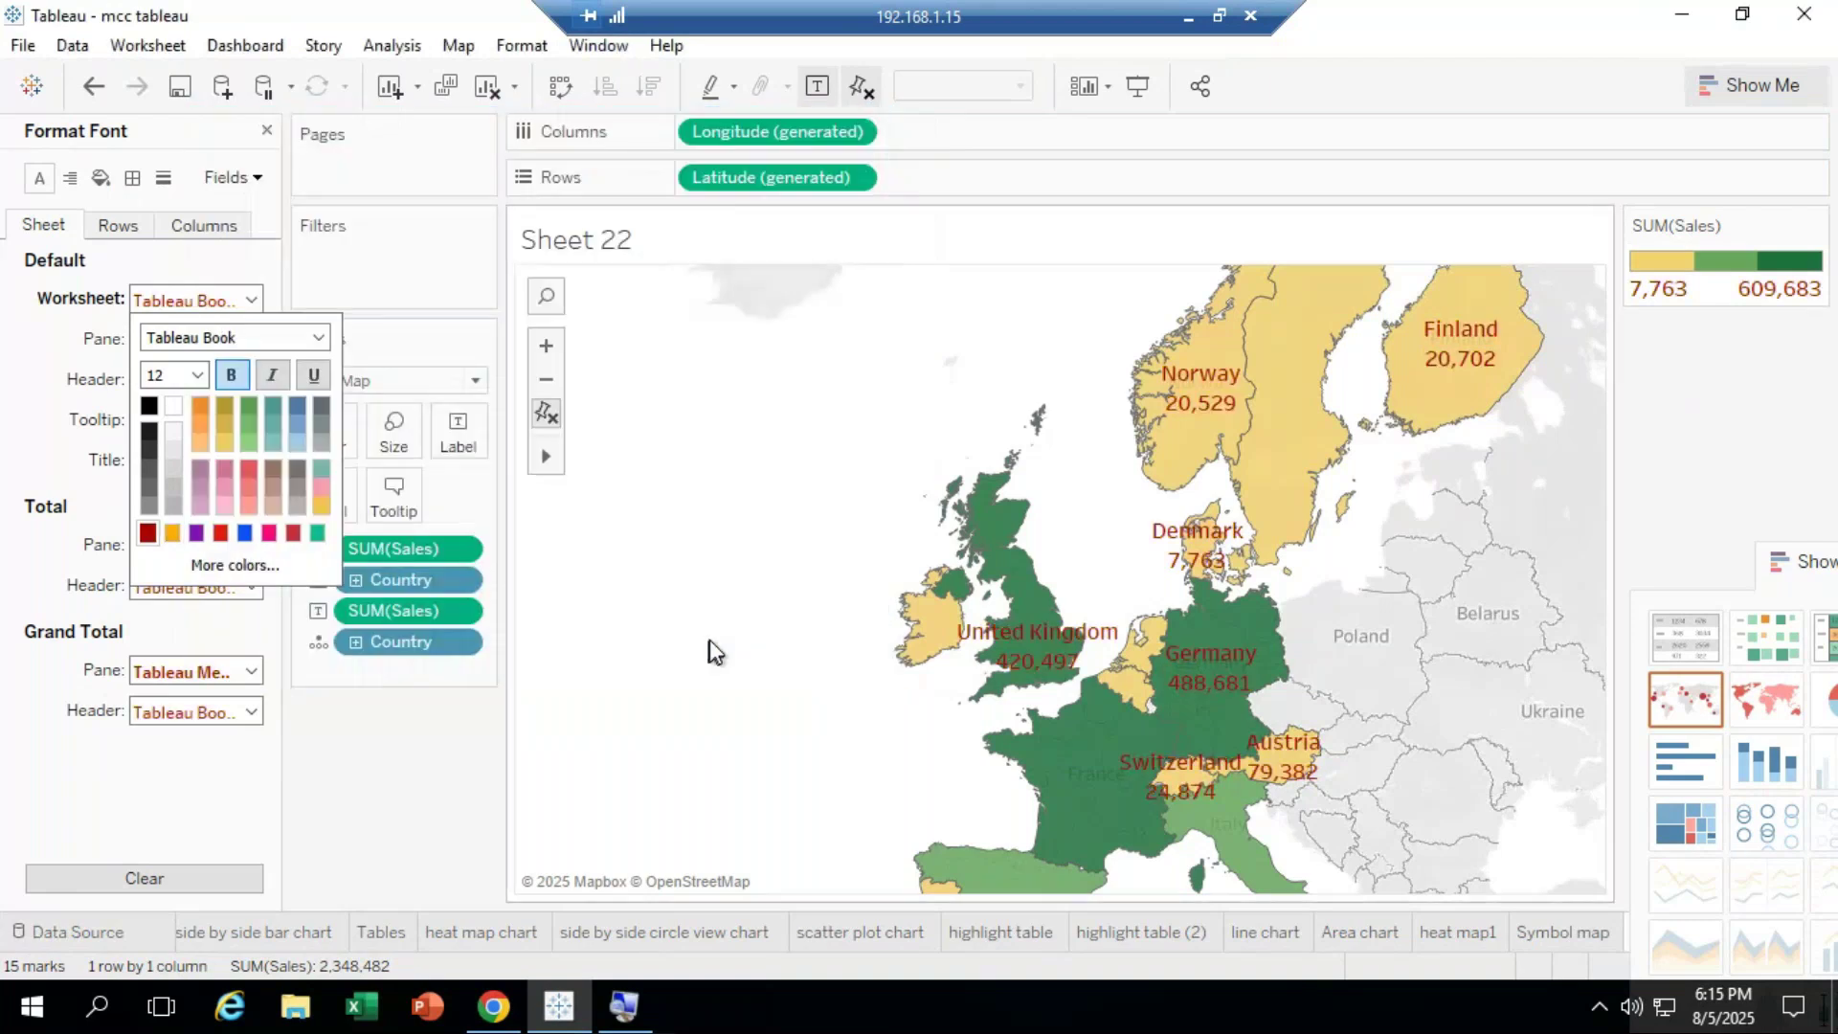
mouse_move(1190, 635)
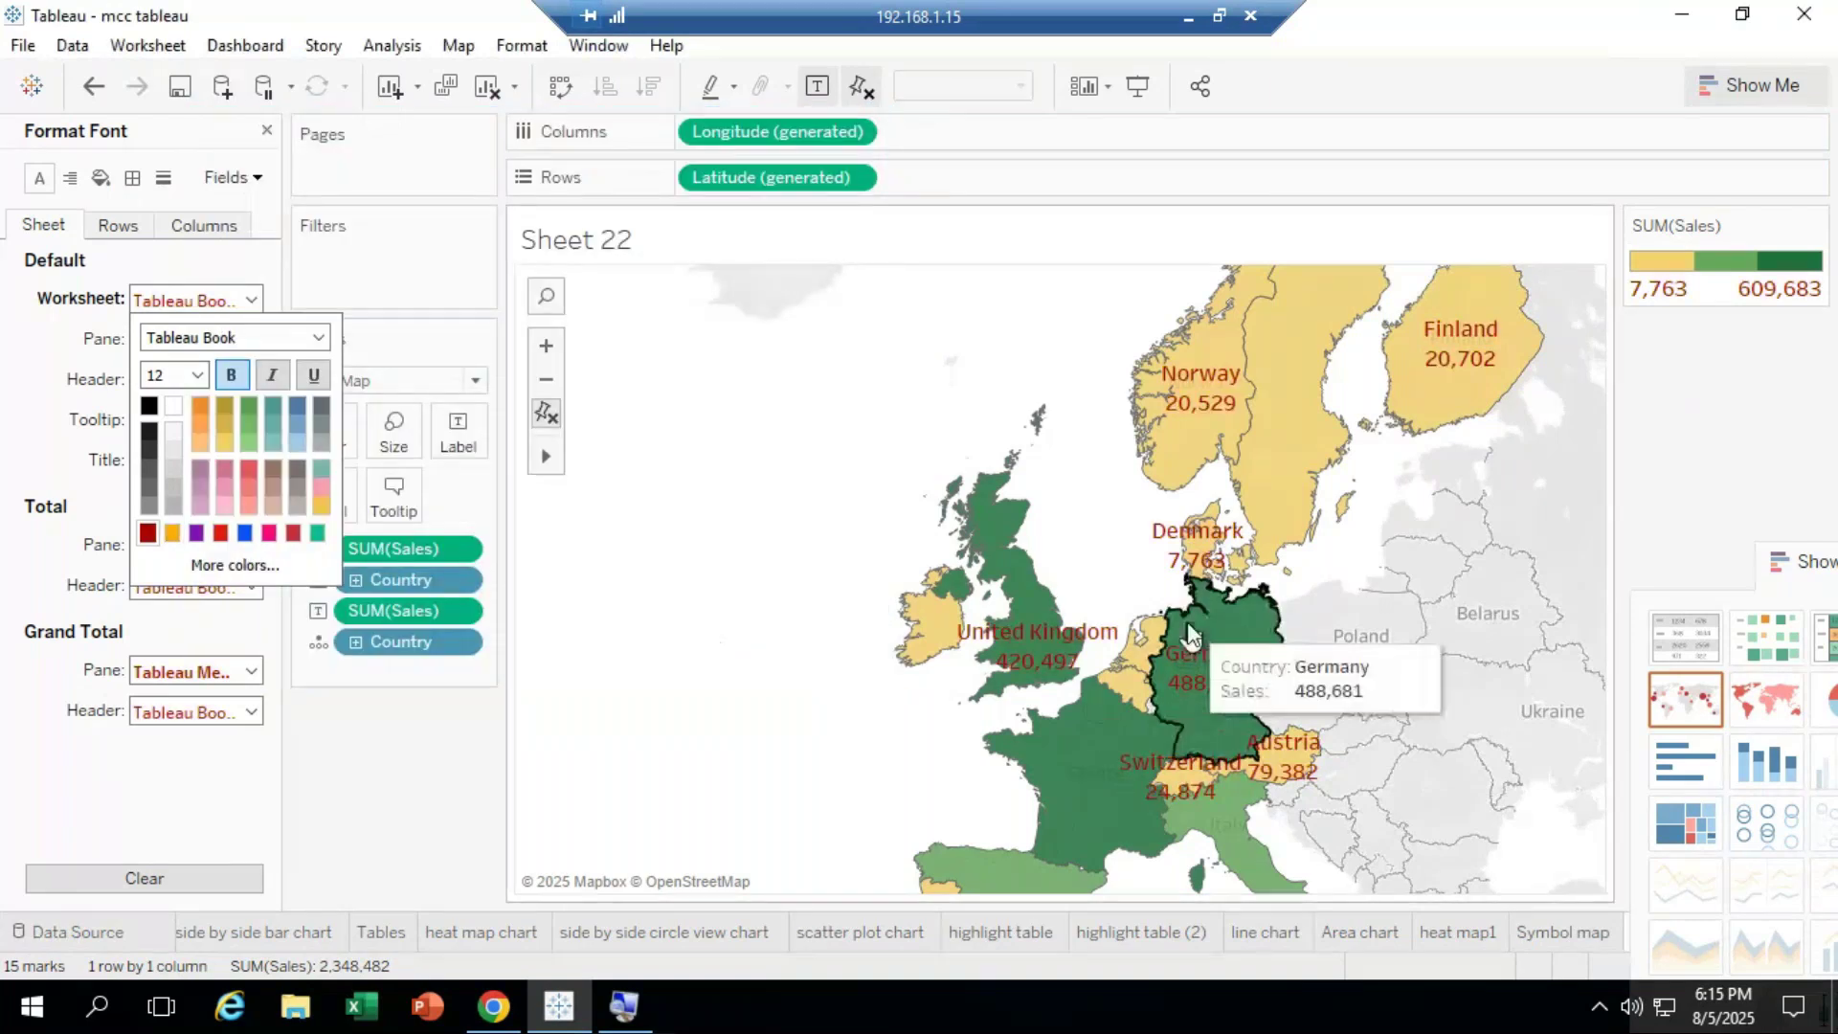
Step: Zoom the sales map out to a wider view of Europe and back in
scroll(1187, 623, down, 1)
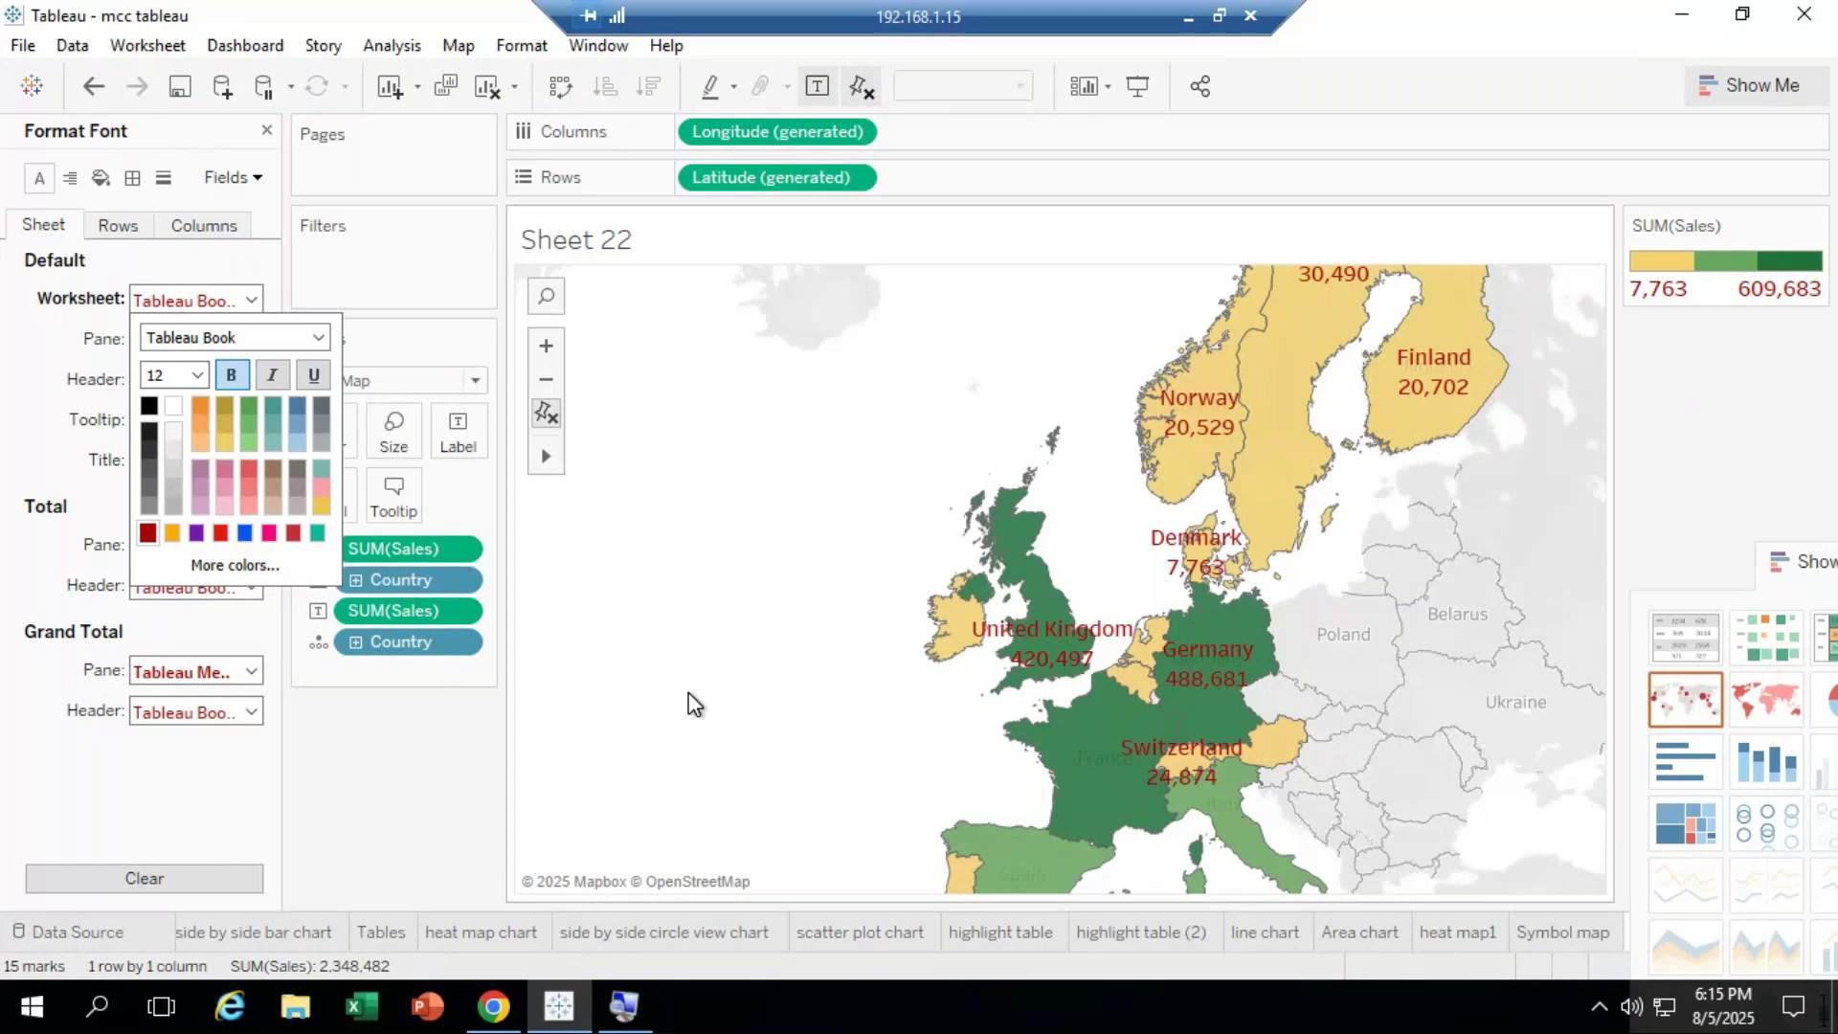
scroll(766, 684, down, 1)
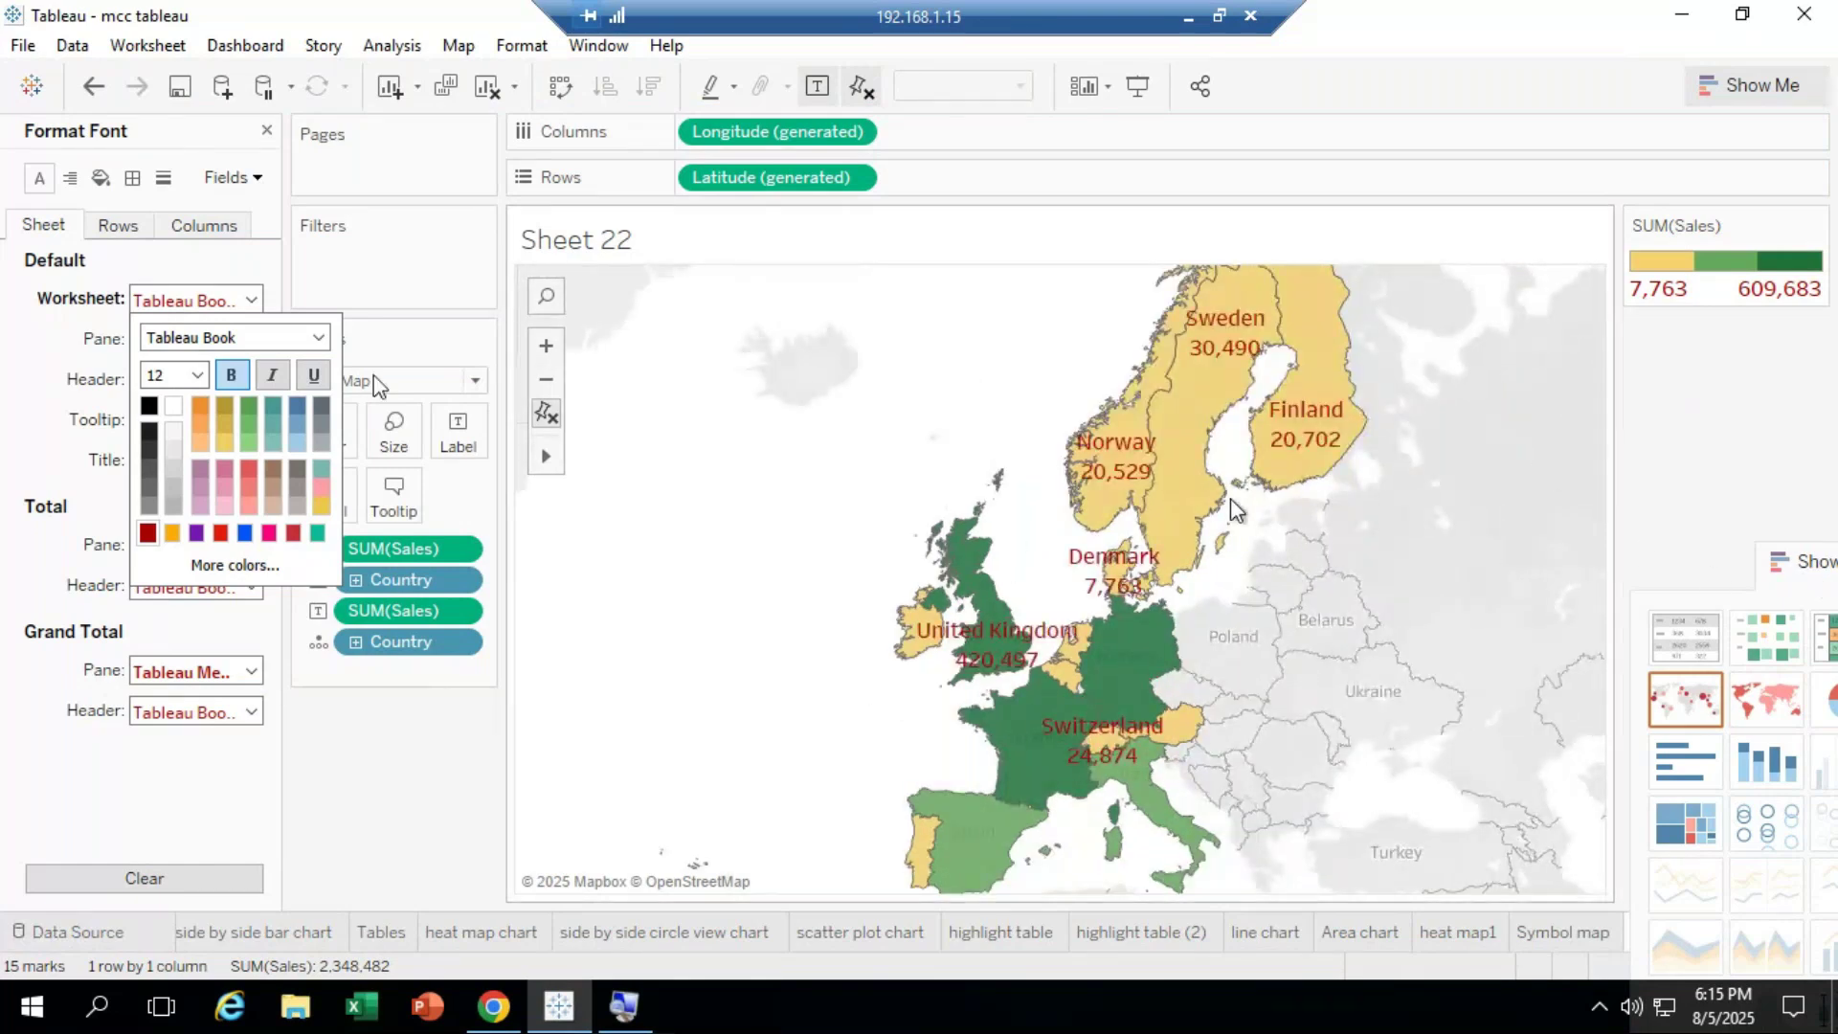
click(552, 380)
click(551, 380)
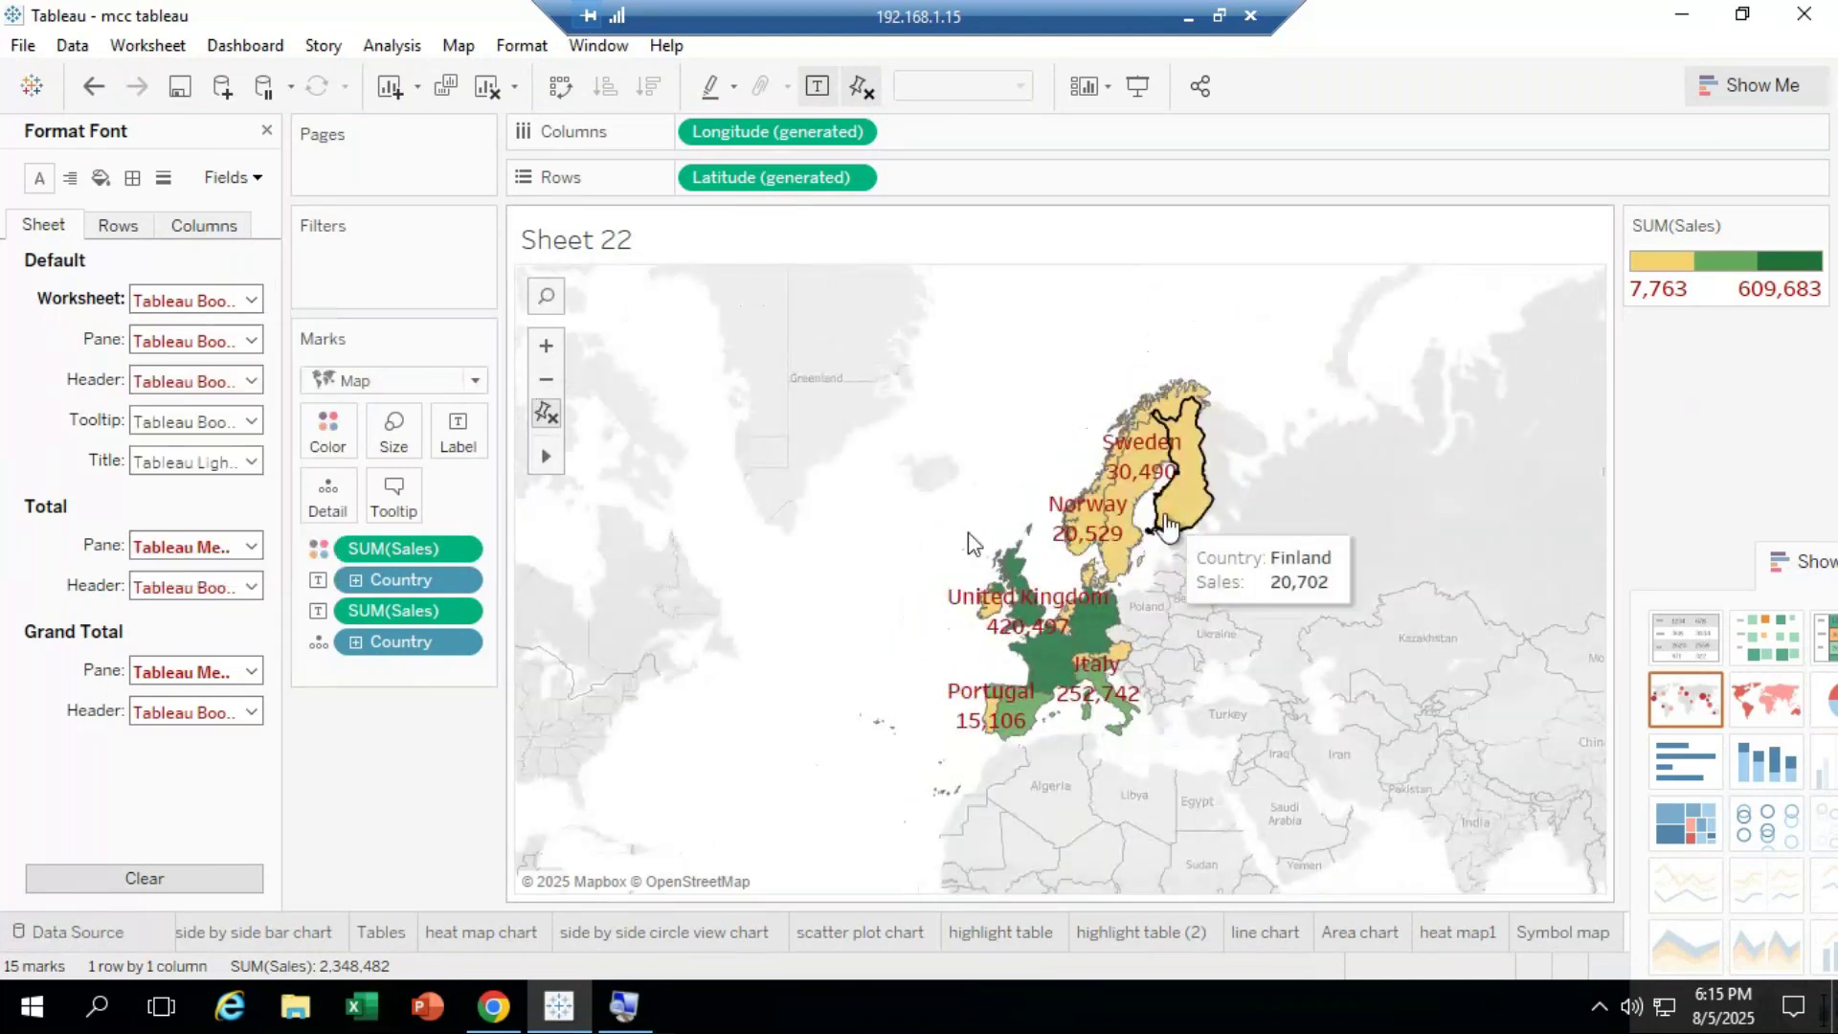
click(551, 379)
click(547, 352)
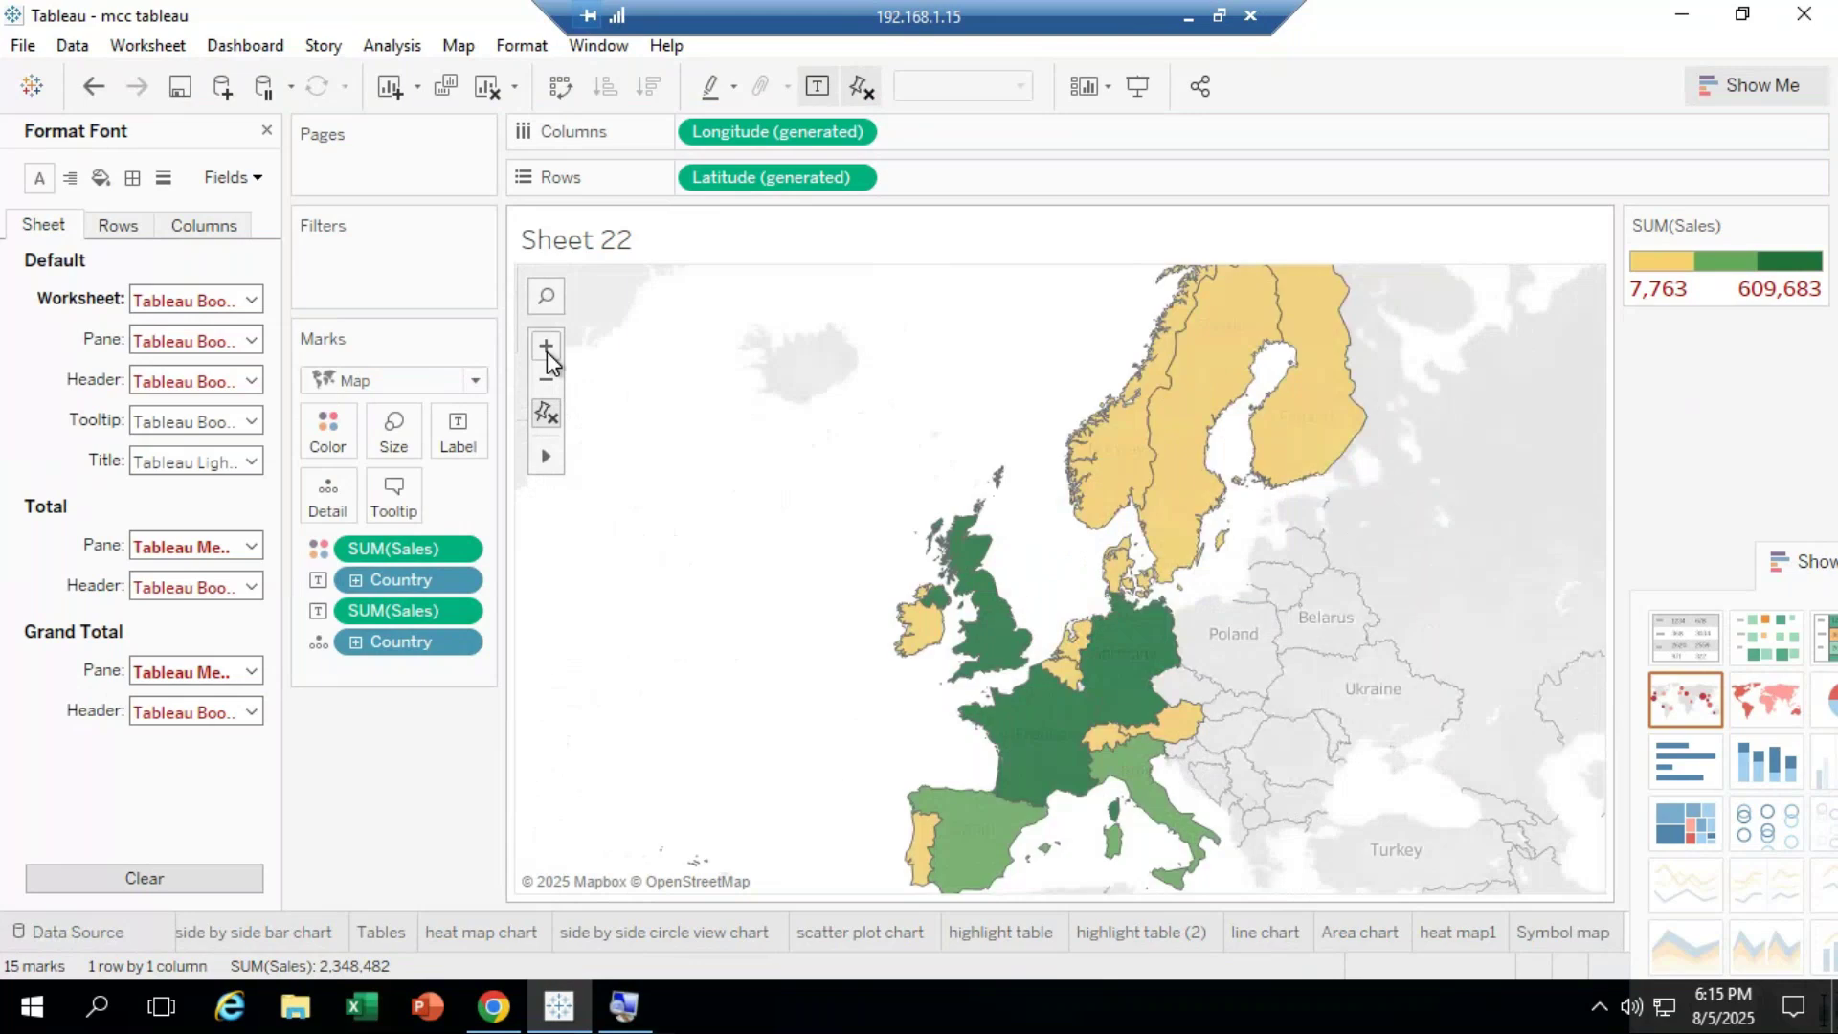
Step: Pan the map across Europe with the Pan tool and bring the colored countries back into view
mouse_move(547, 451)
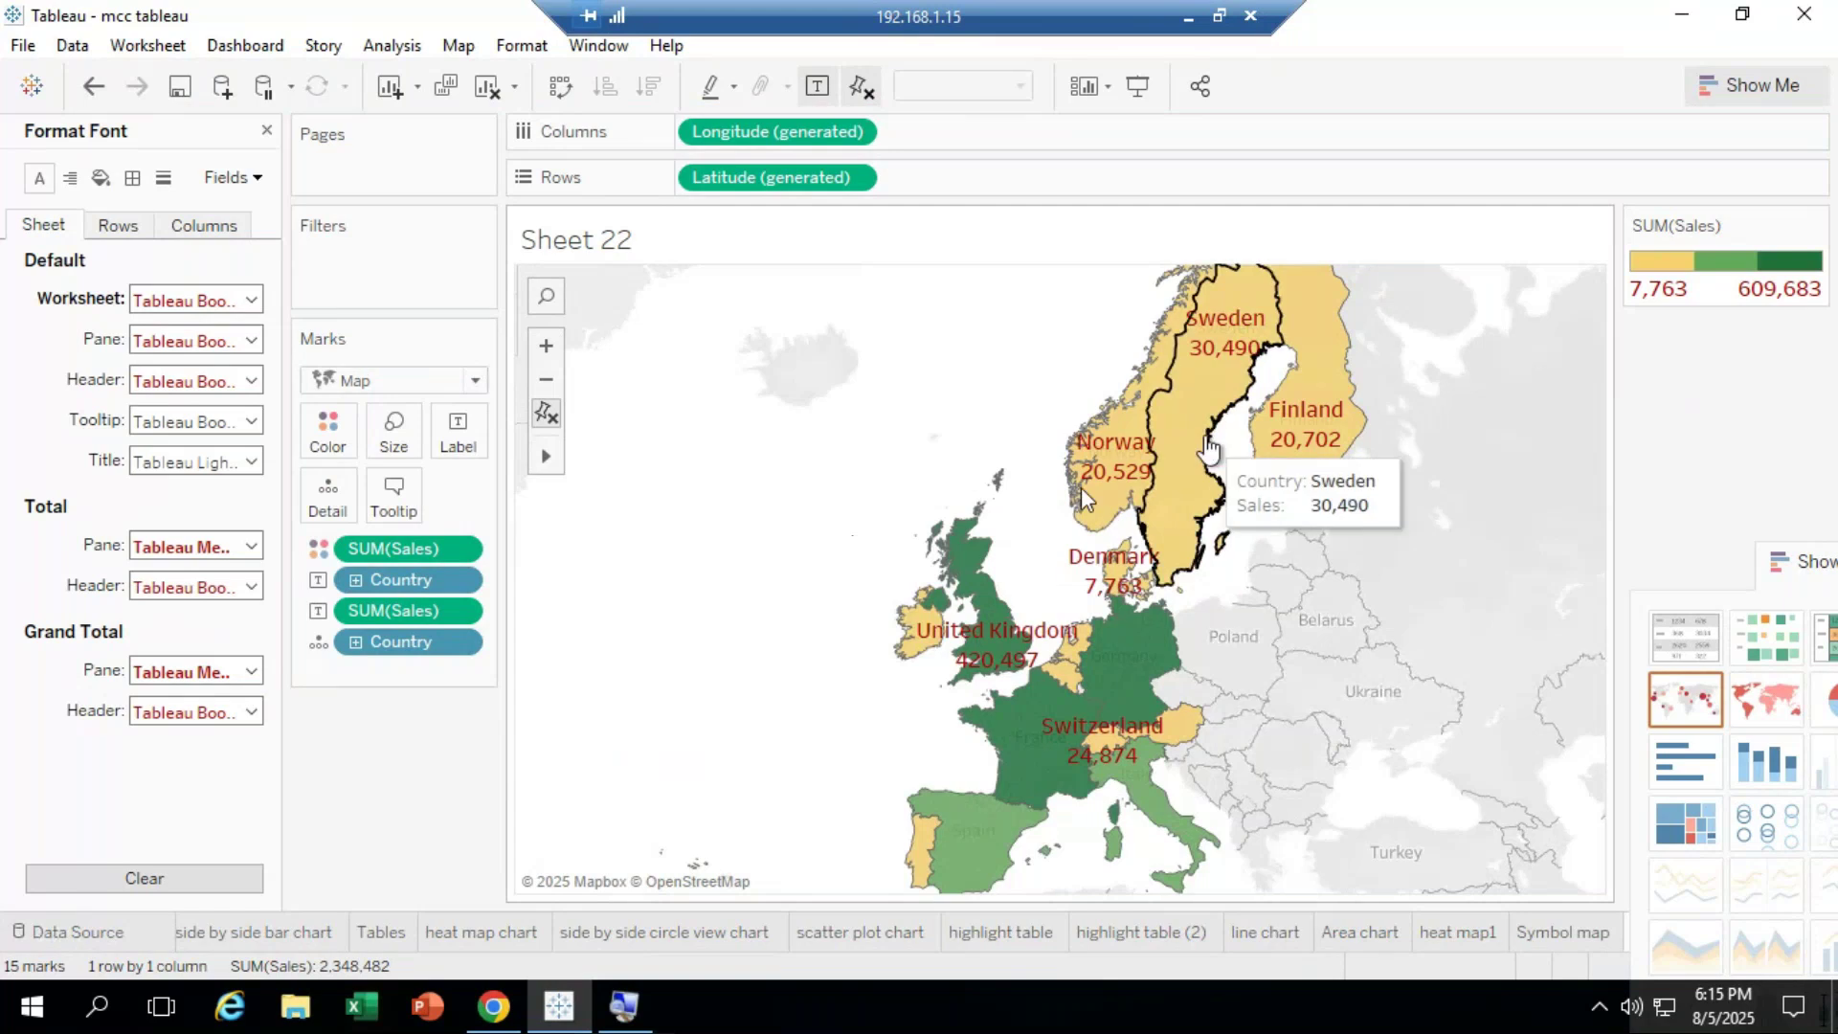
drag(1081, 486, 599, 547)
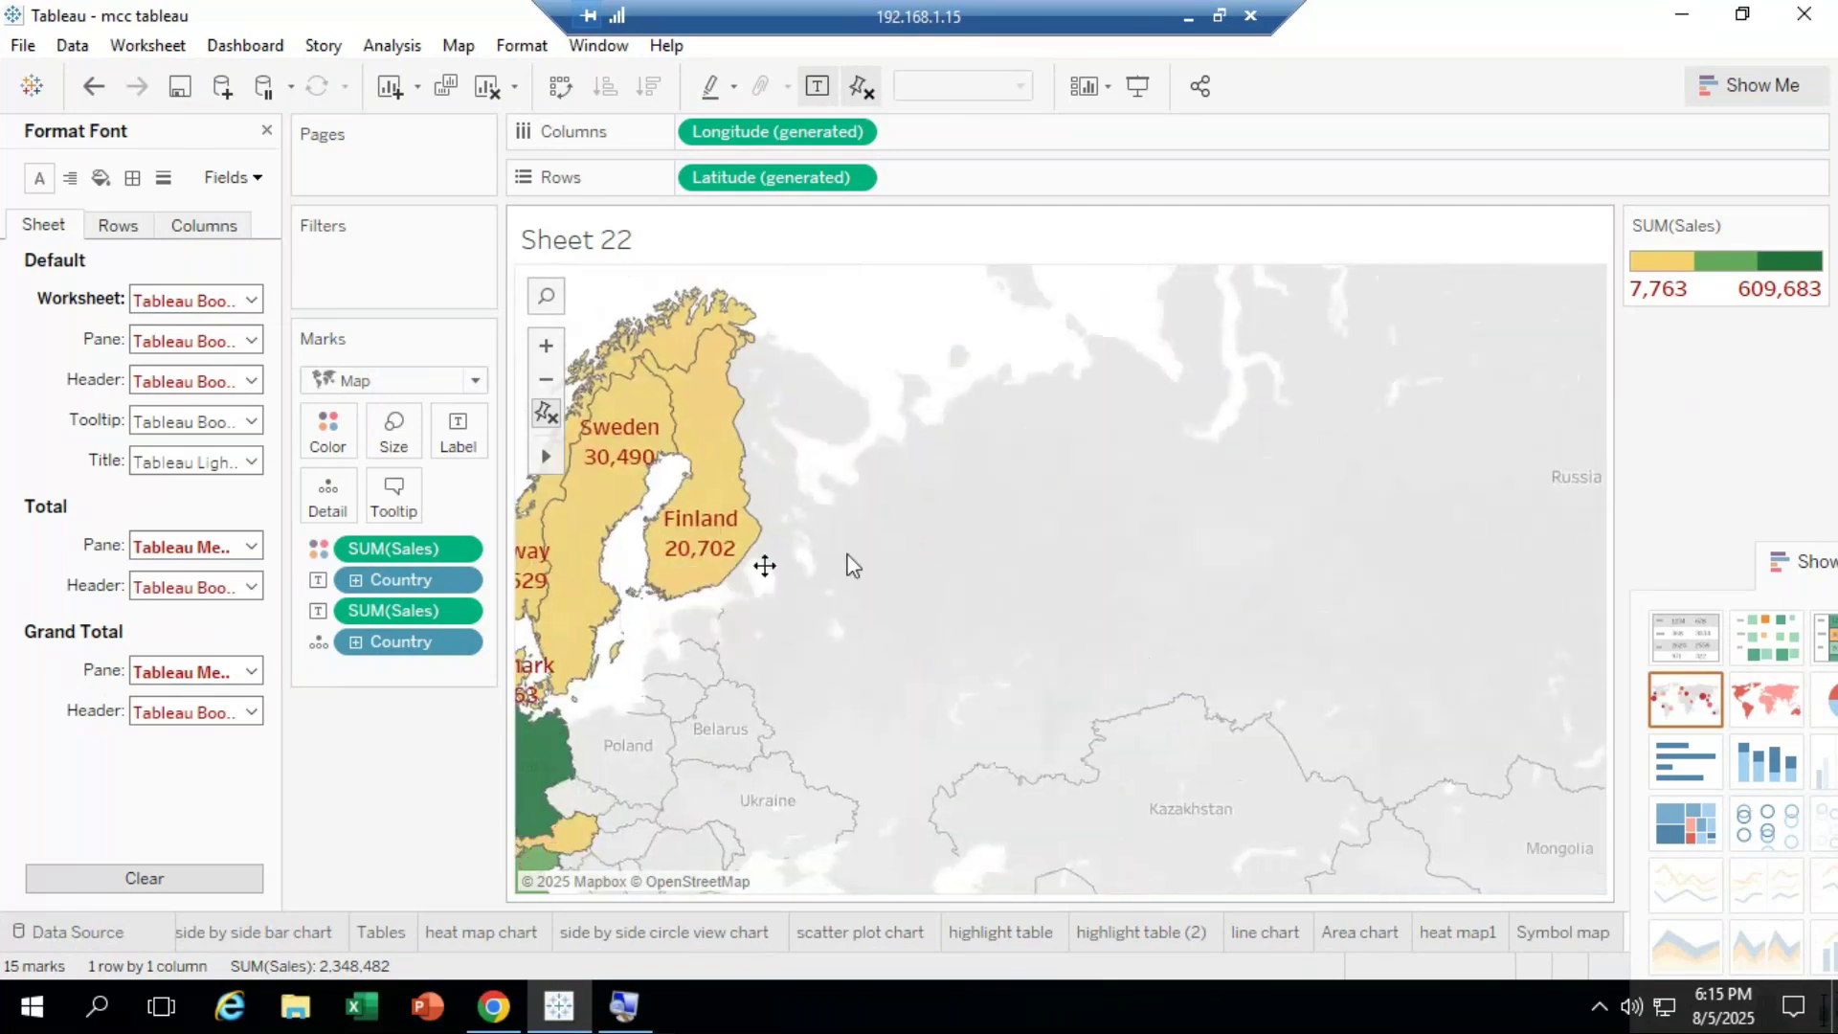
drag(853, 566, 1246, 487)
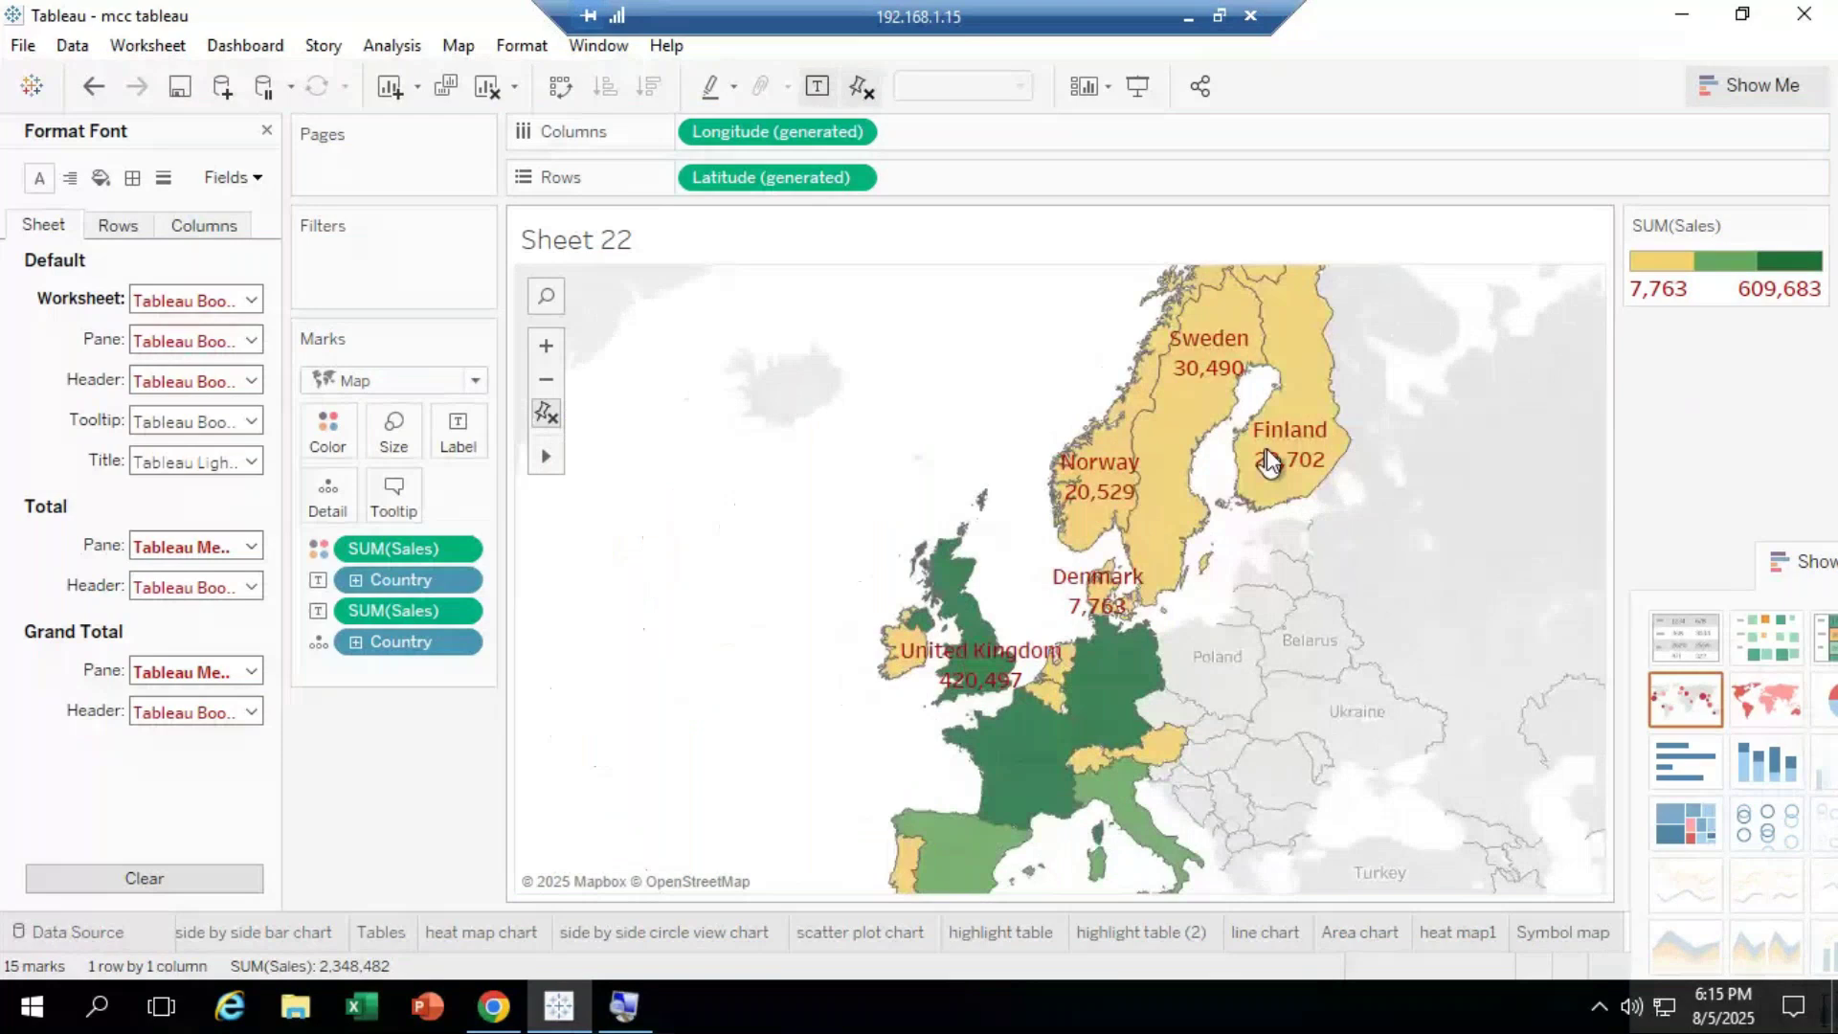
drag(1267, 449, 1190, 591)
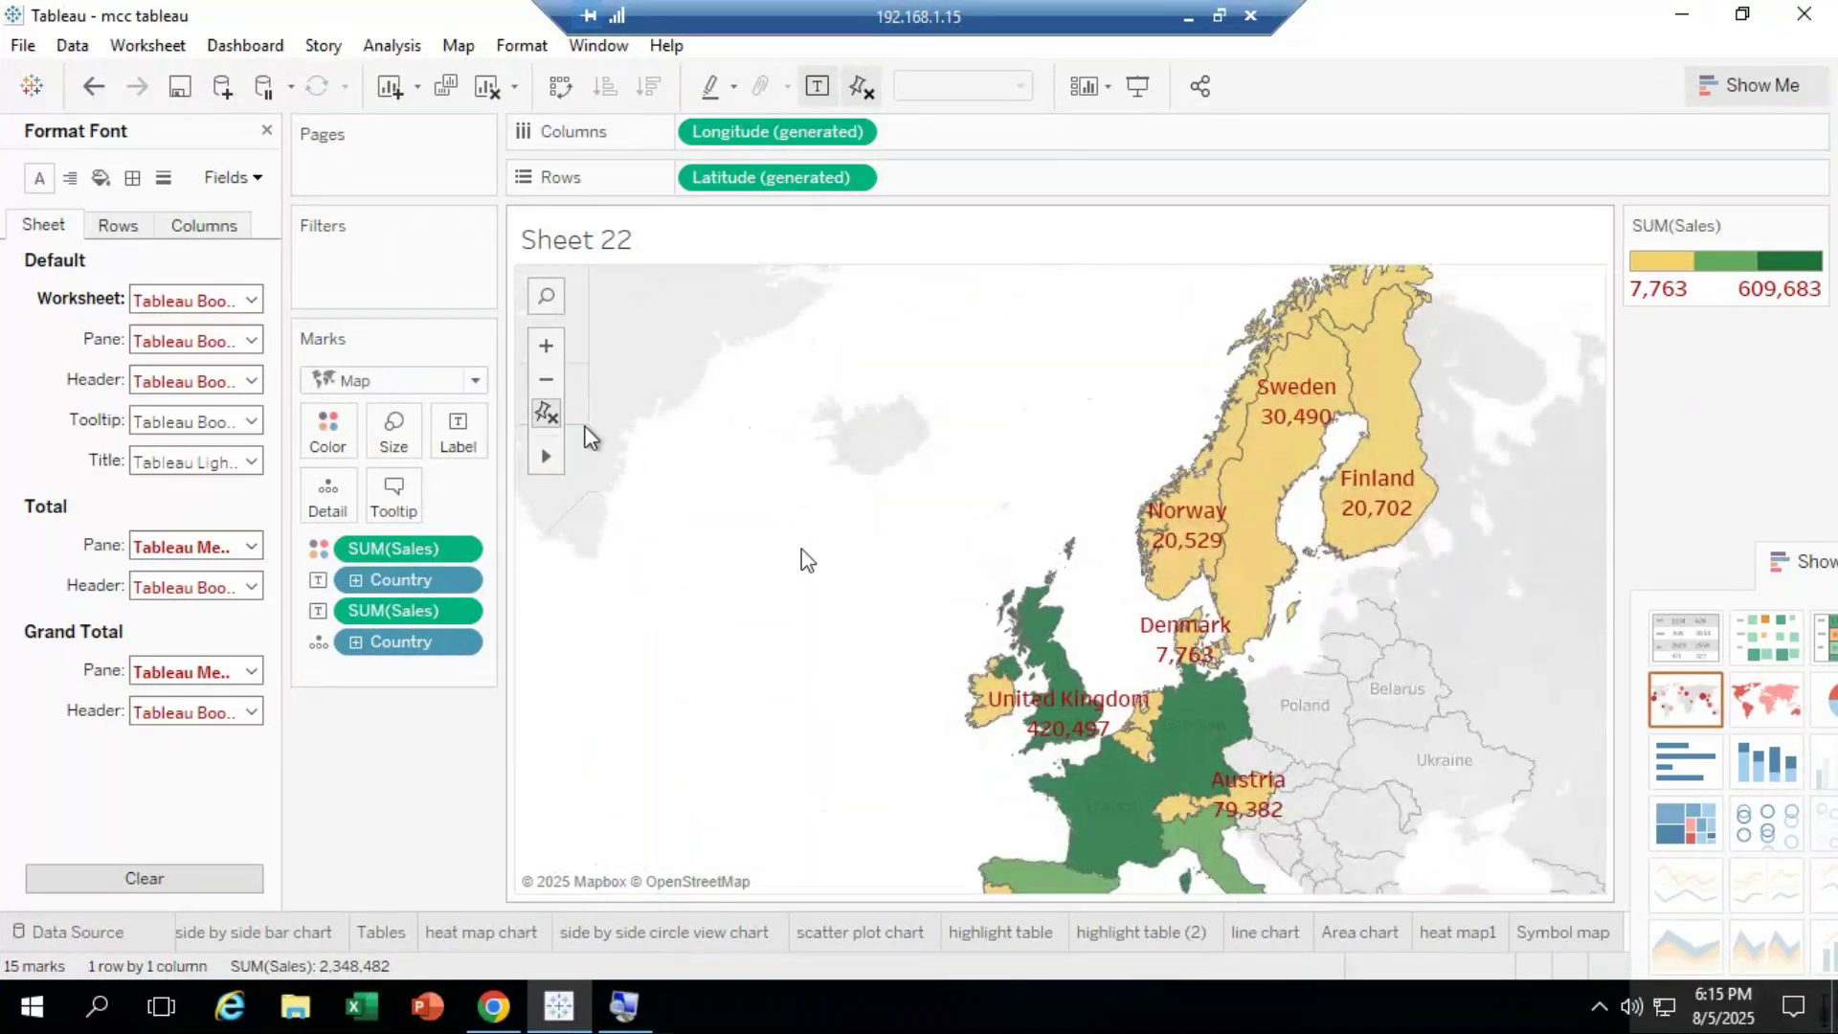
Step: Zoom in on Belgium with the Zoom Area tool, and zoom back out to Western Europe
mouse_move(622, 469)
click(1051, 716)
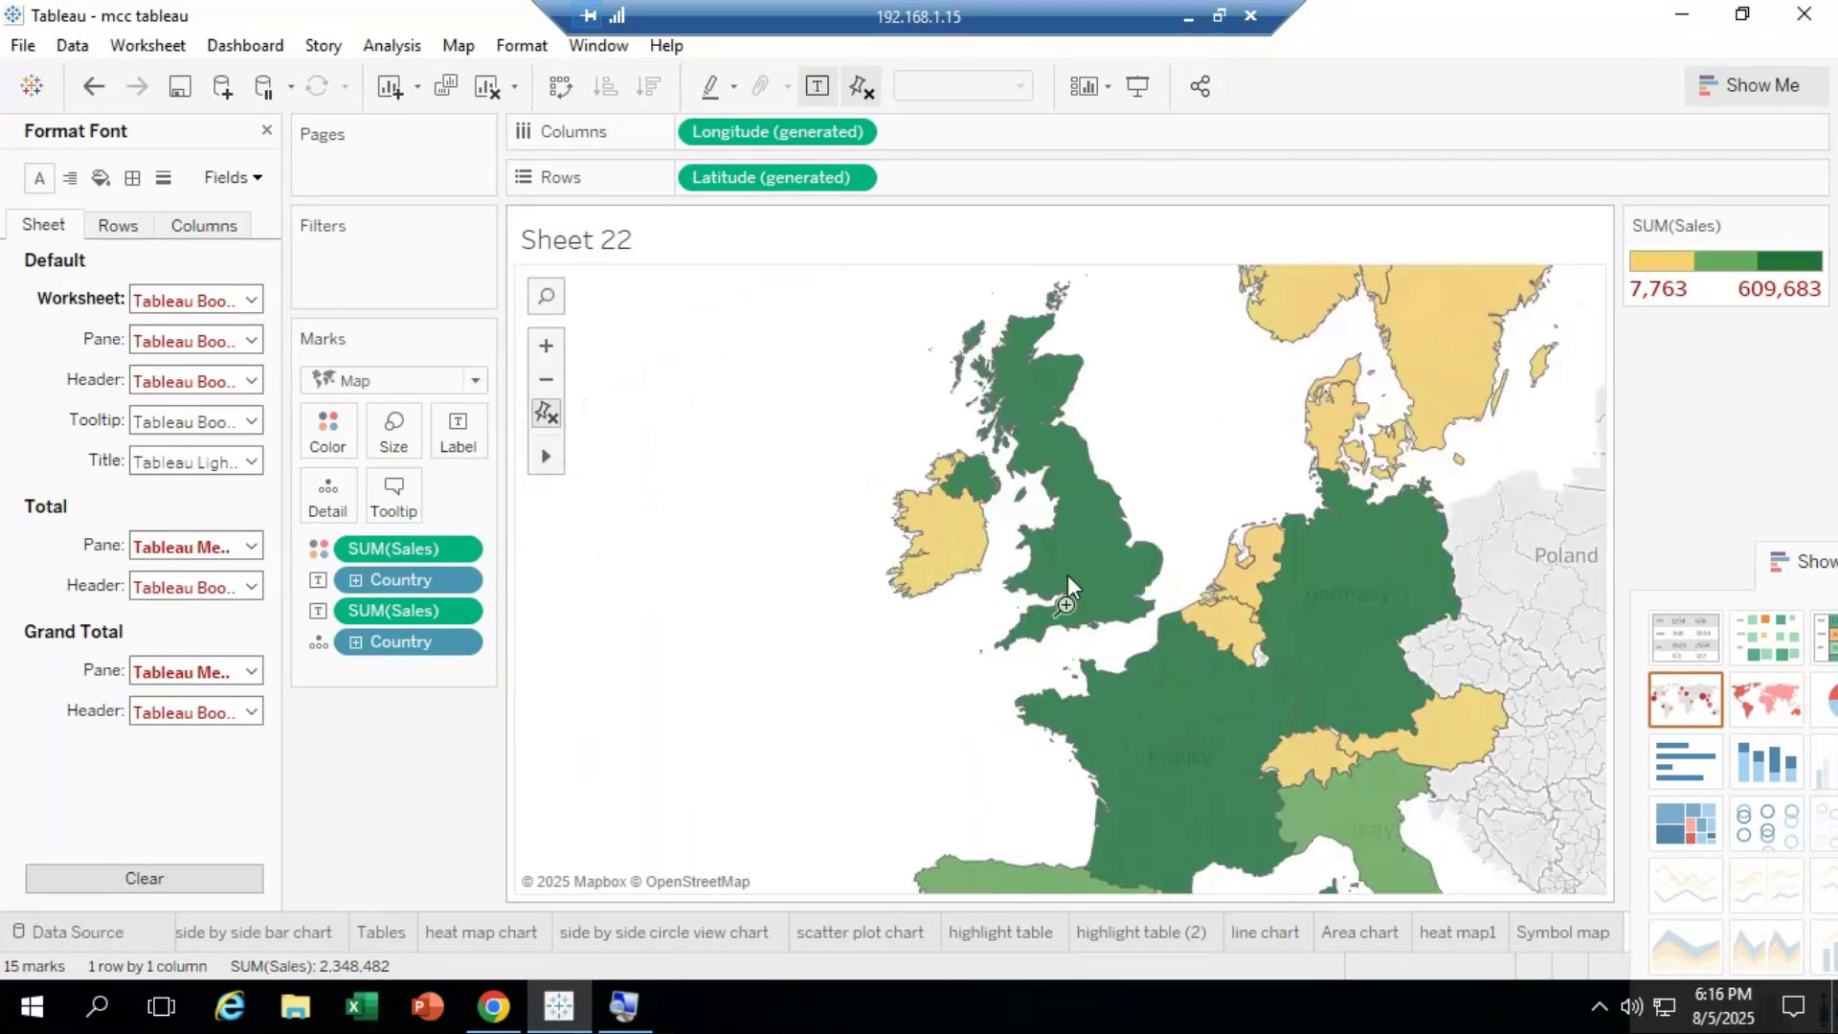
click(1284, 642)
click(932, 704)
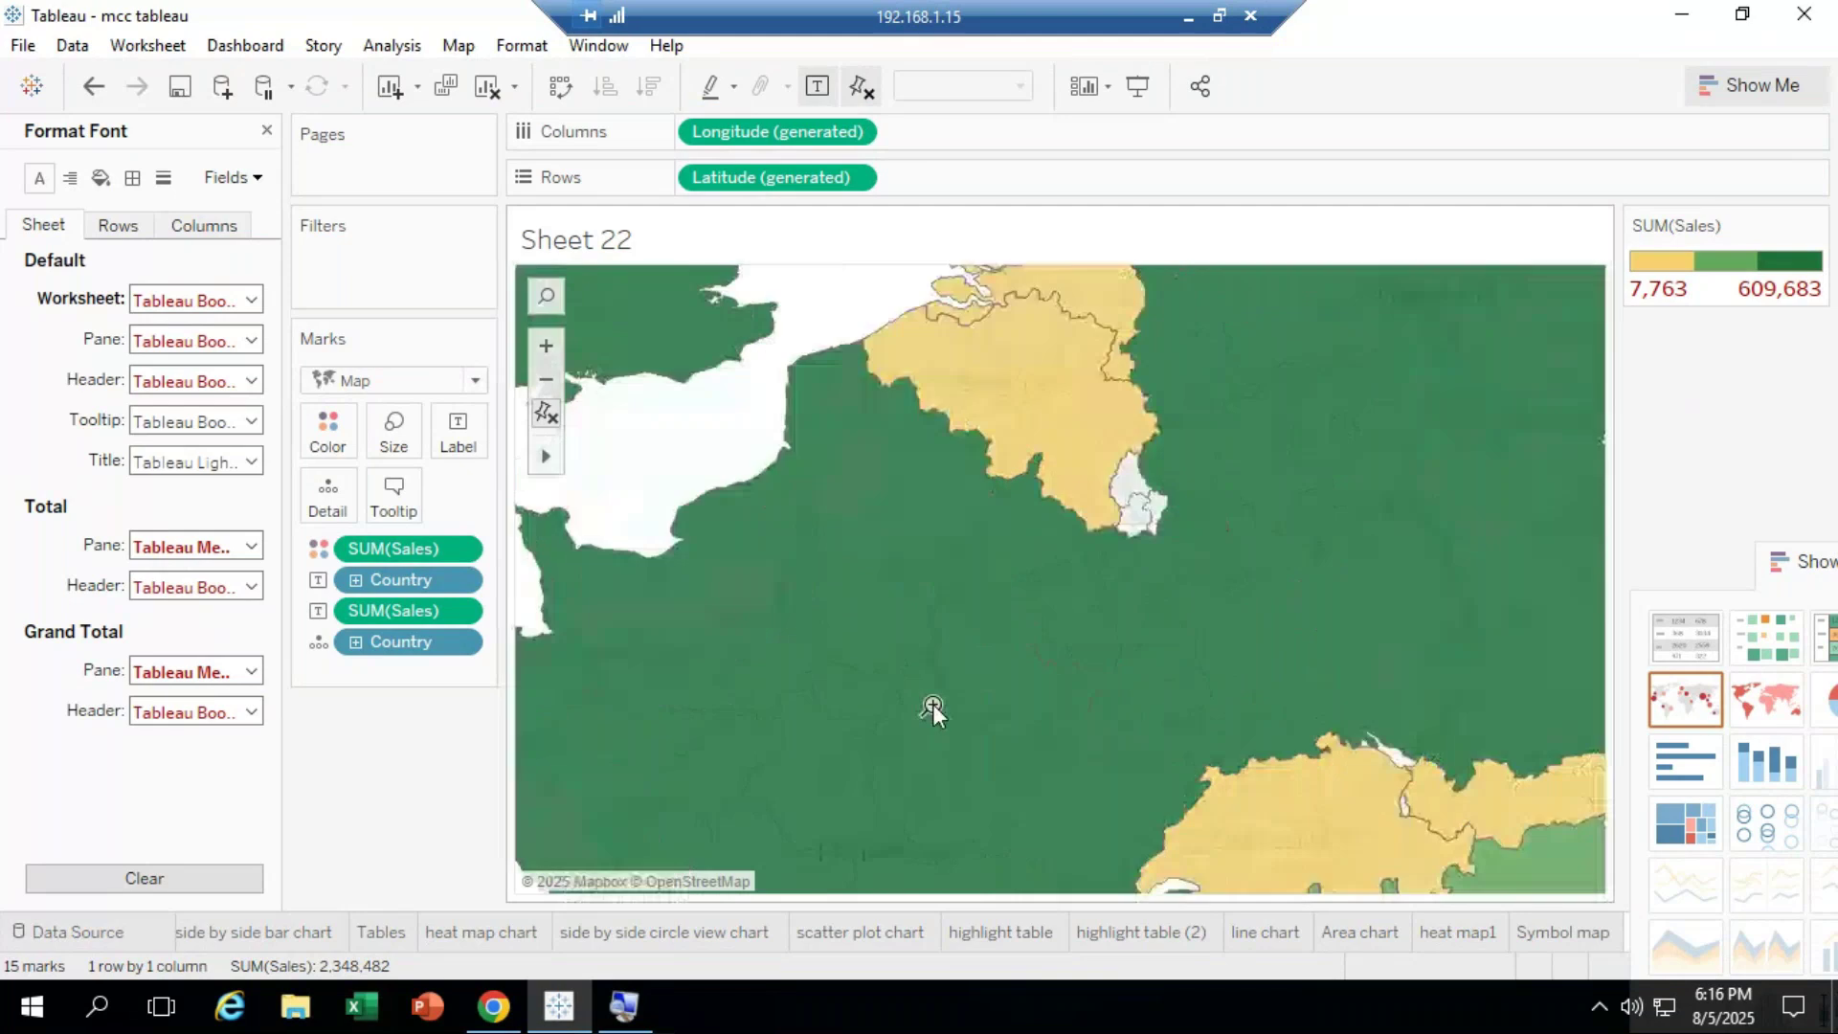
click(961, 617)
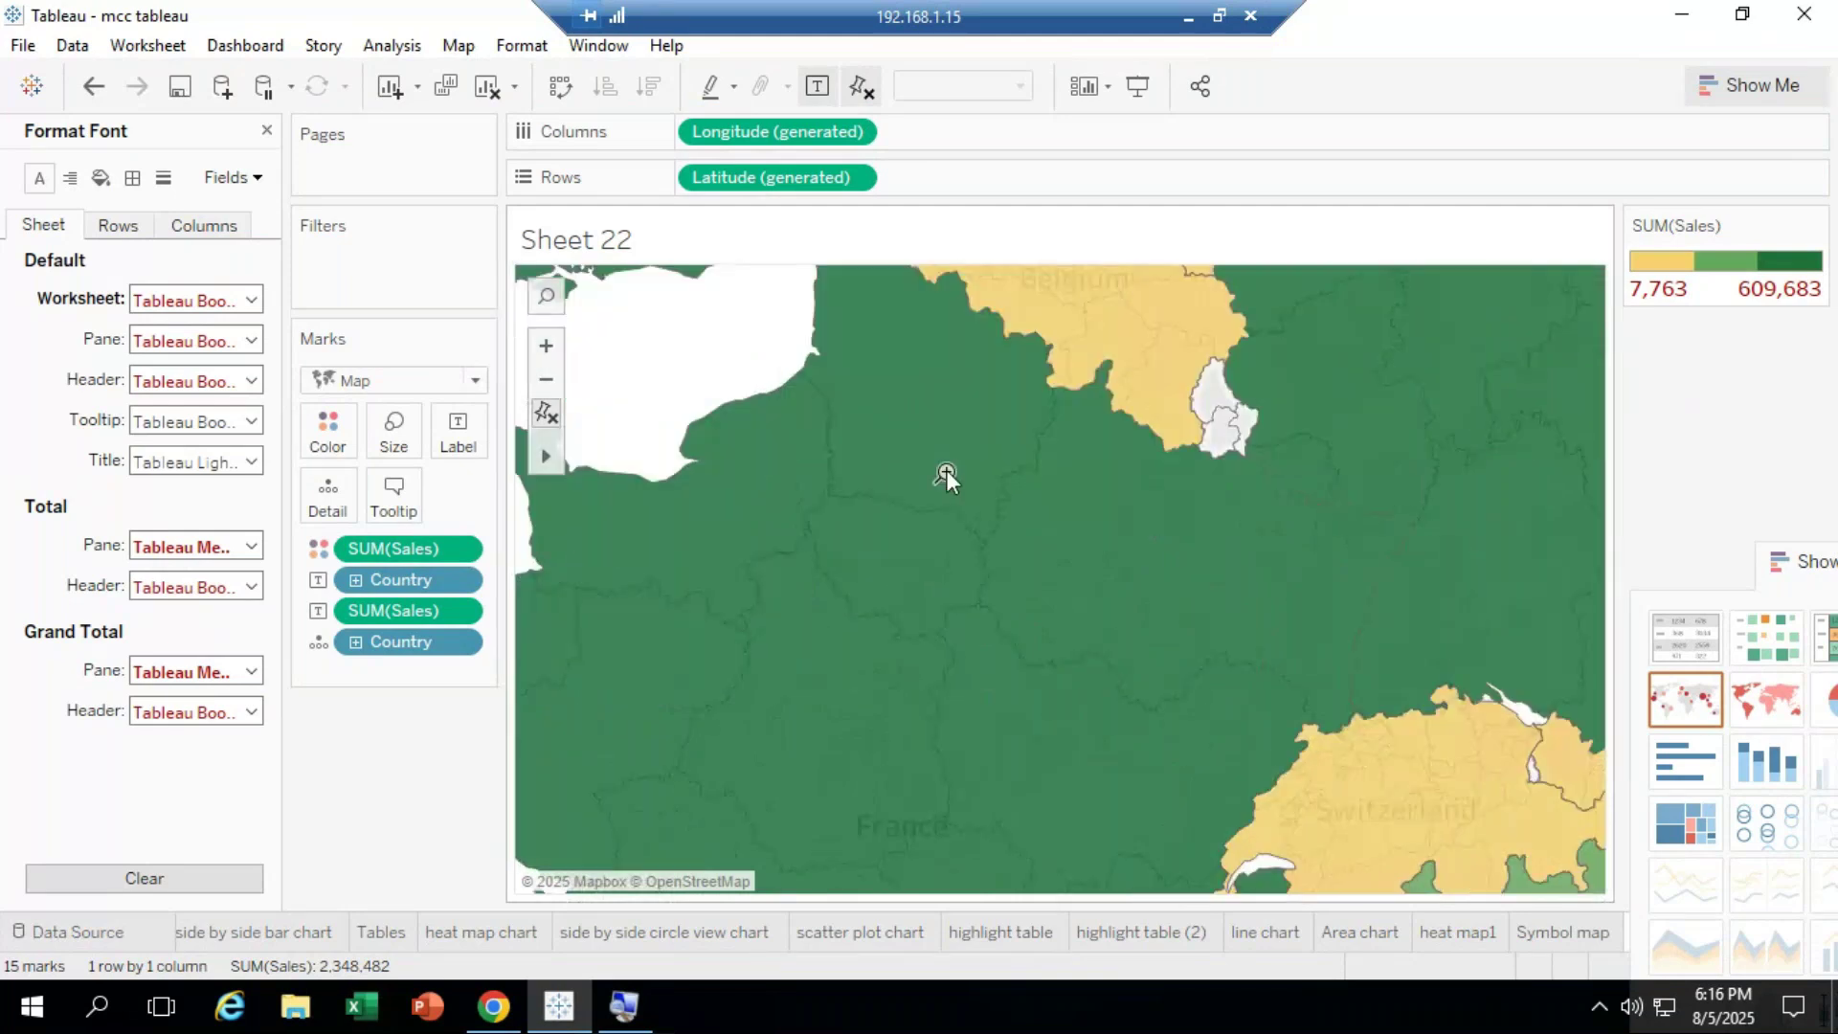
click(1088, 312)
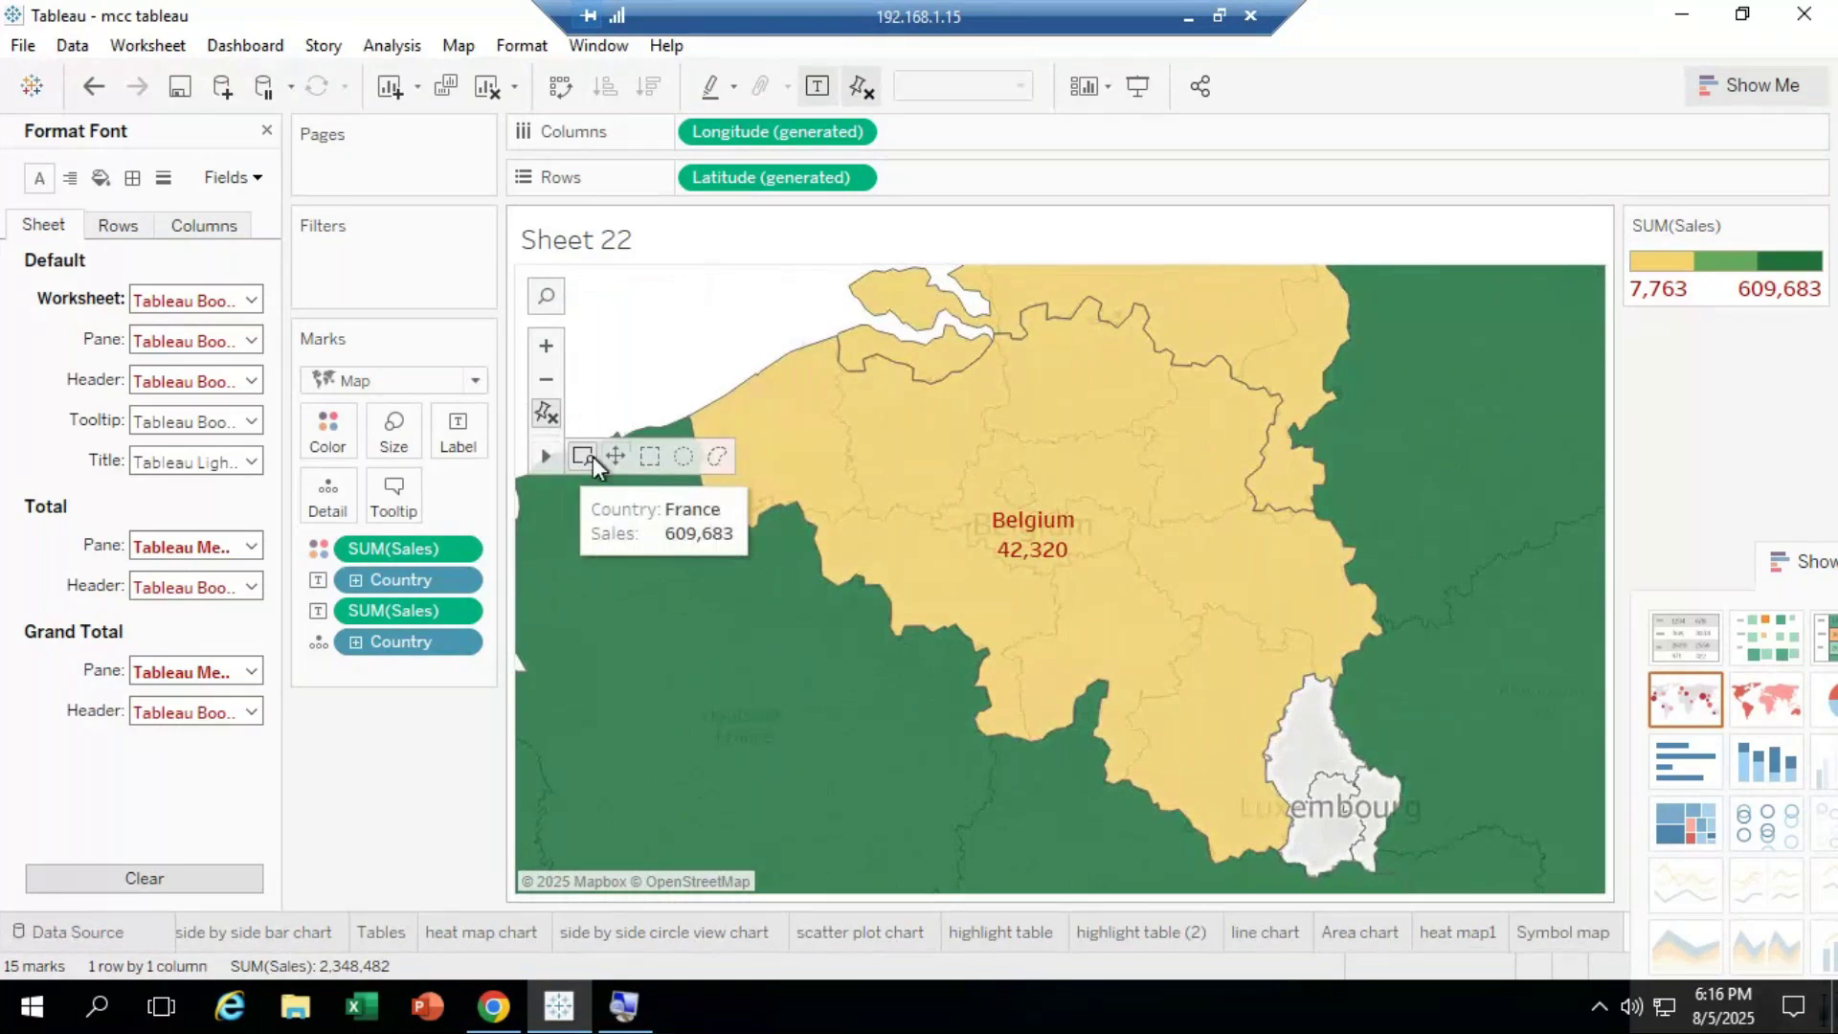
click(1029, 464)
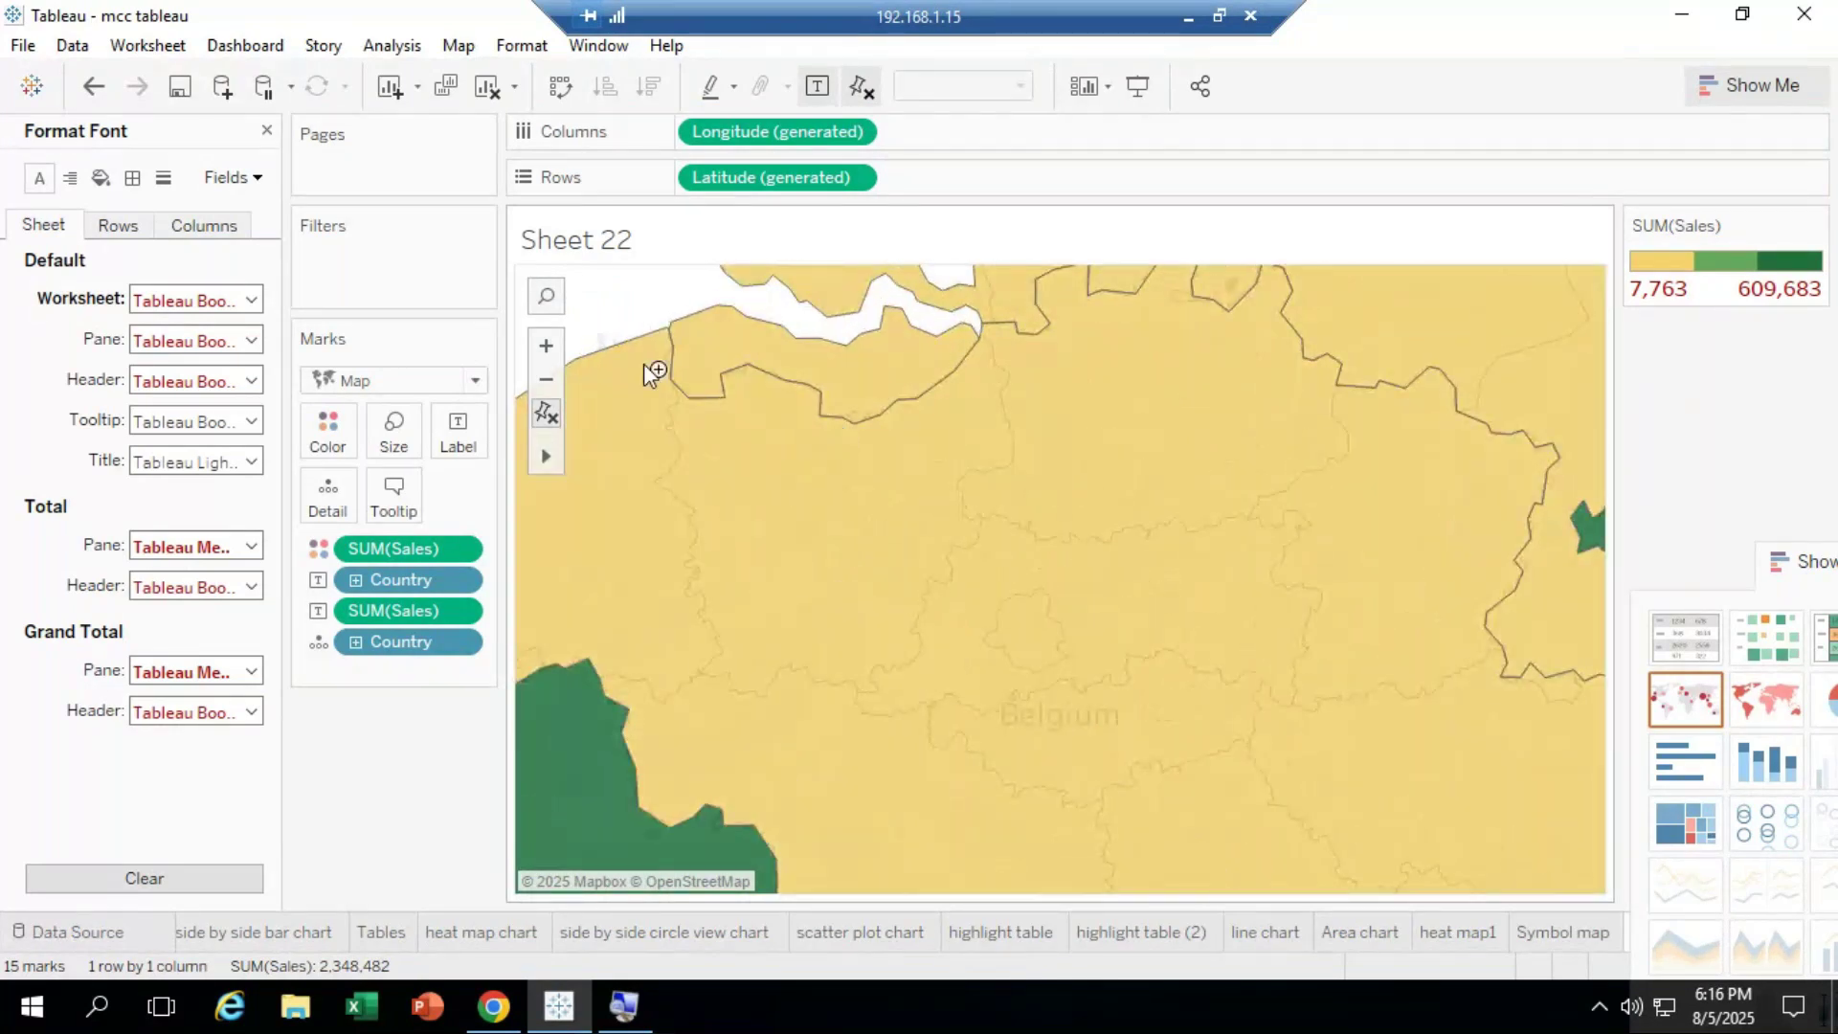
click(548, 381)
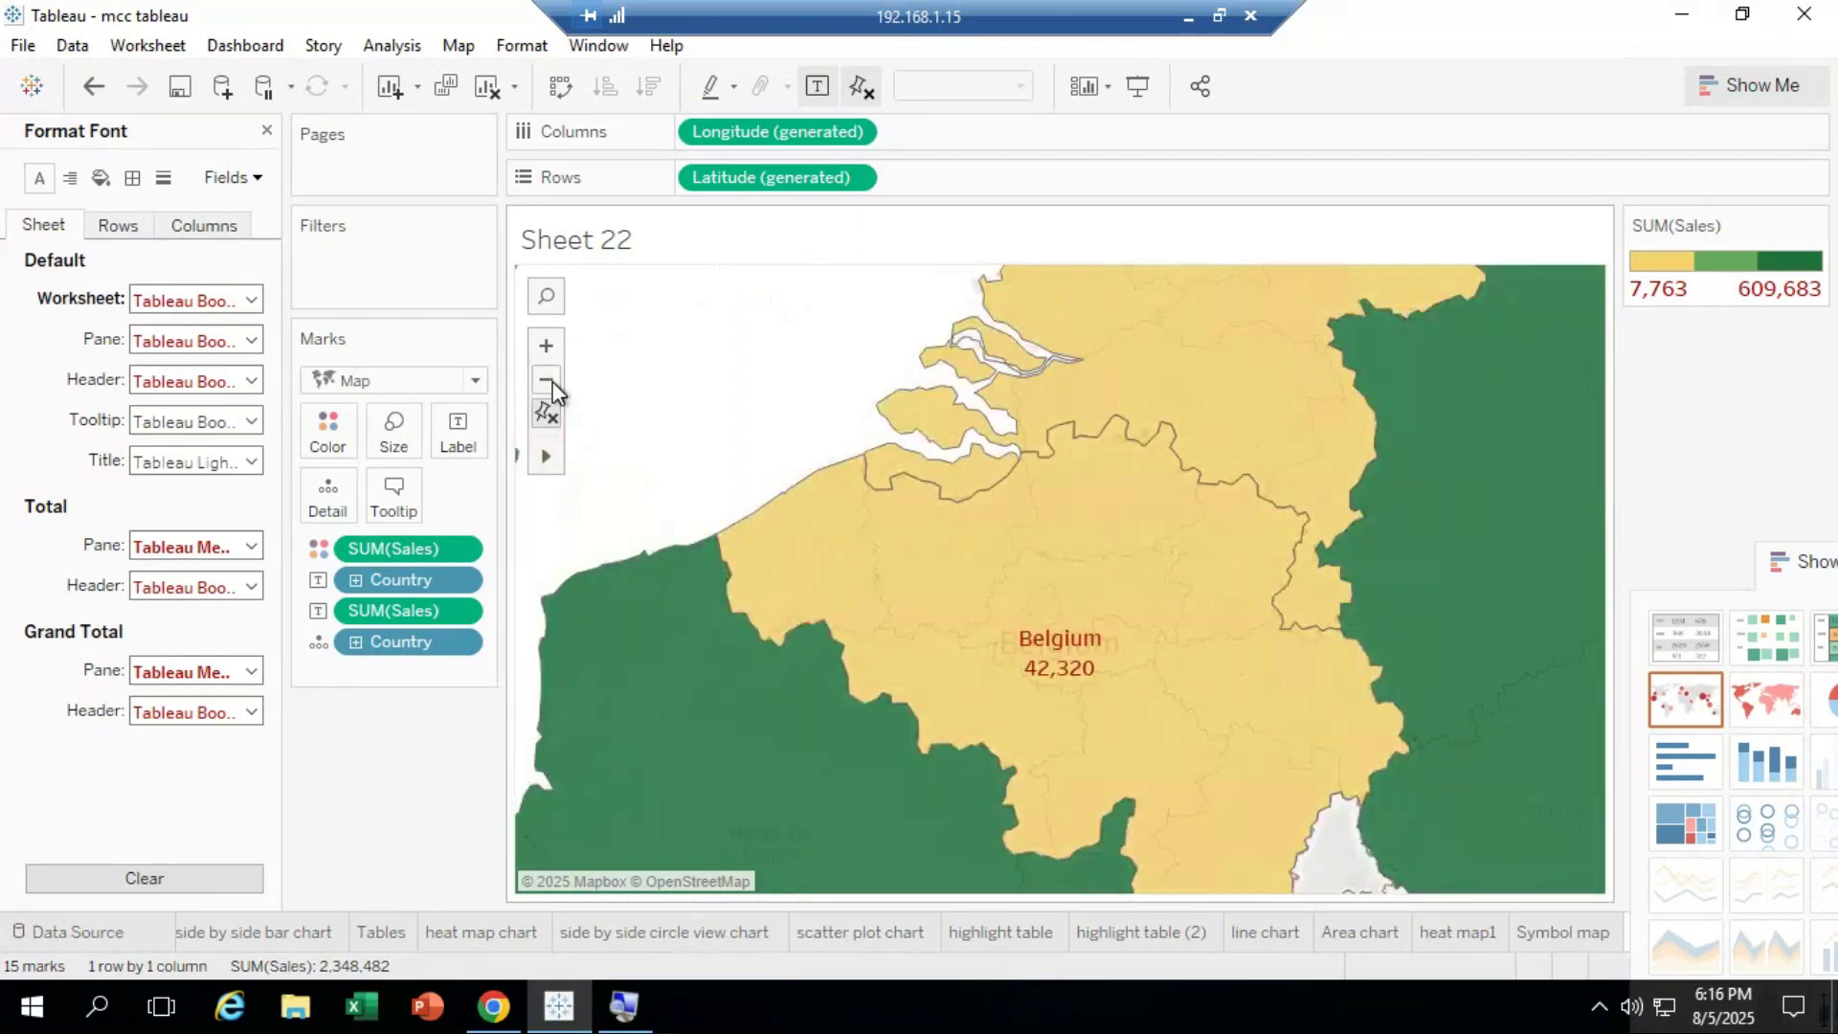
click(553, 381)
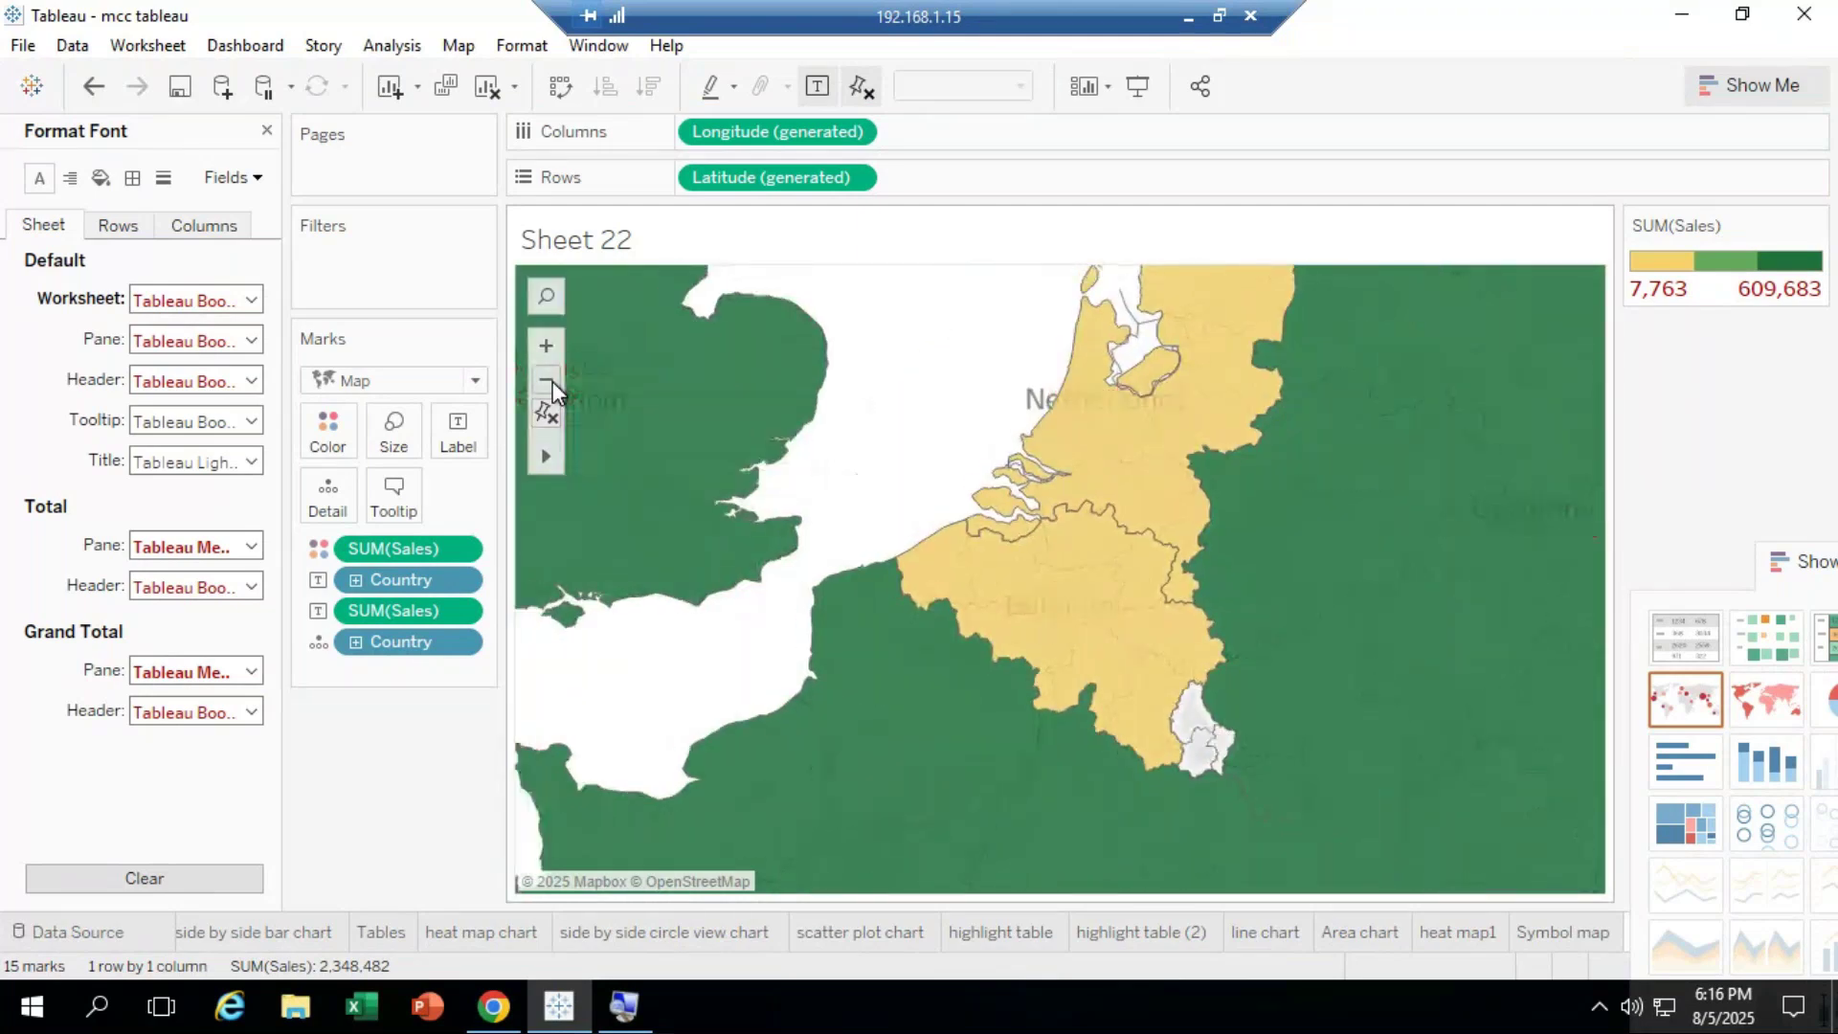
click(553, 381)
click(553, 381)
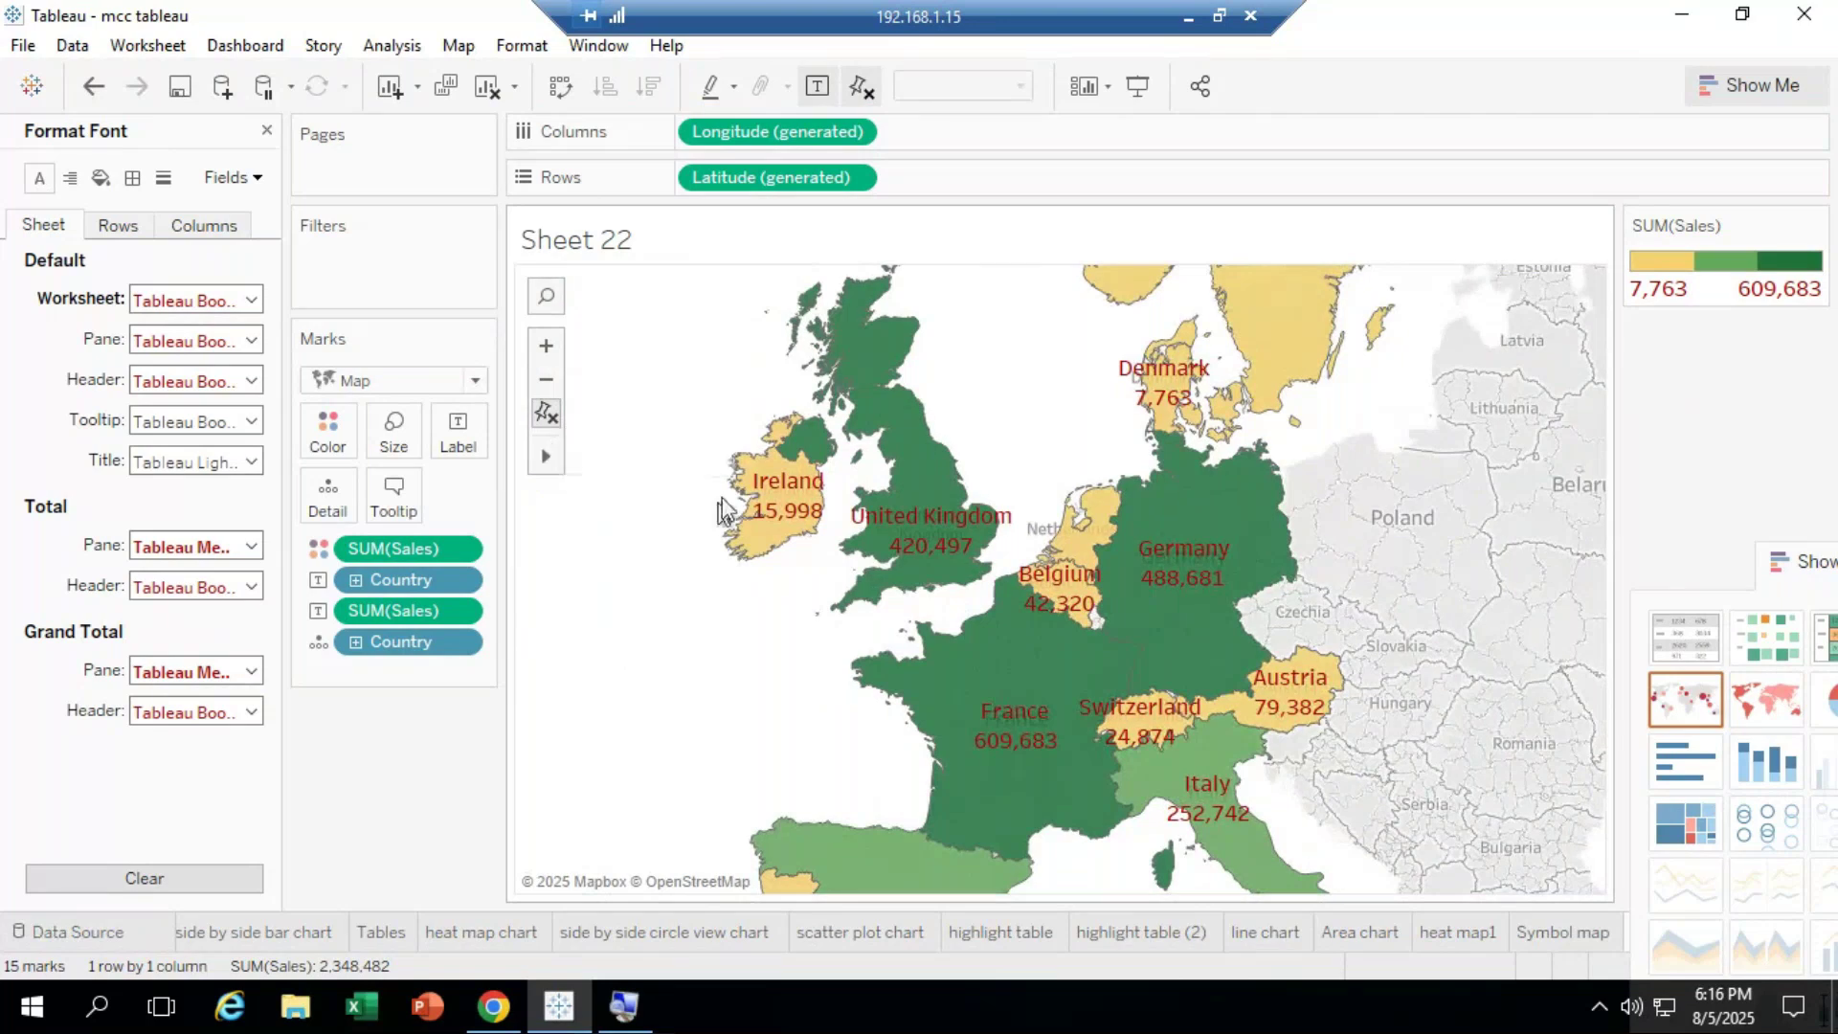
Step: Try rectangular selections around several groups of countries, ending with Ireland and the United Kingdom
drag(665, 356, 1038, 633)
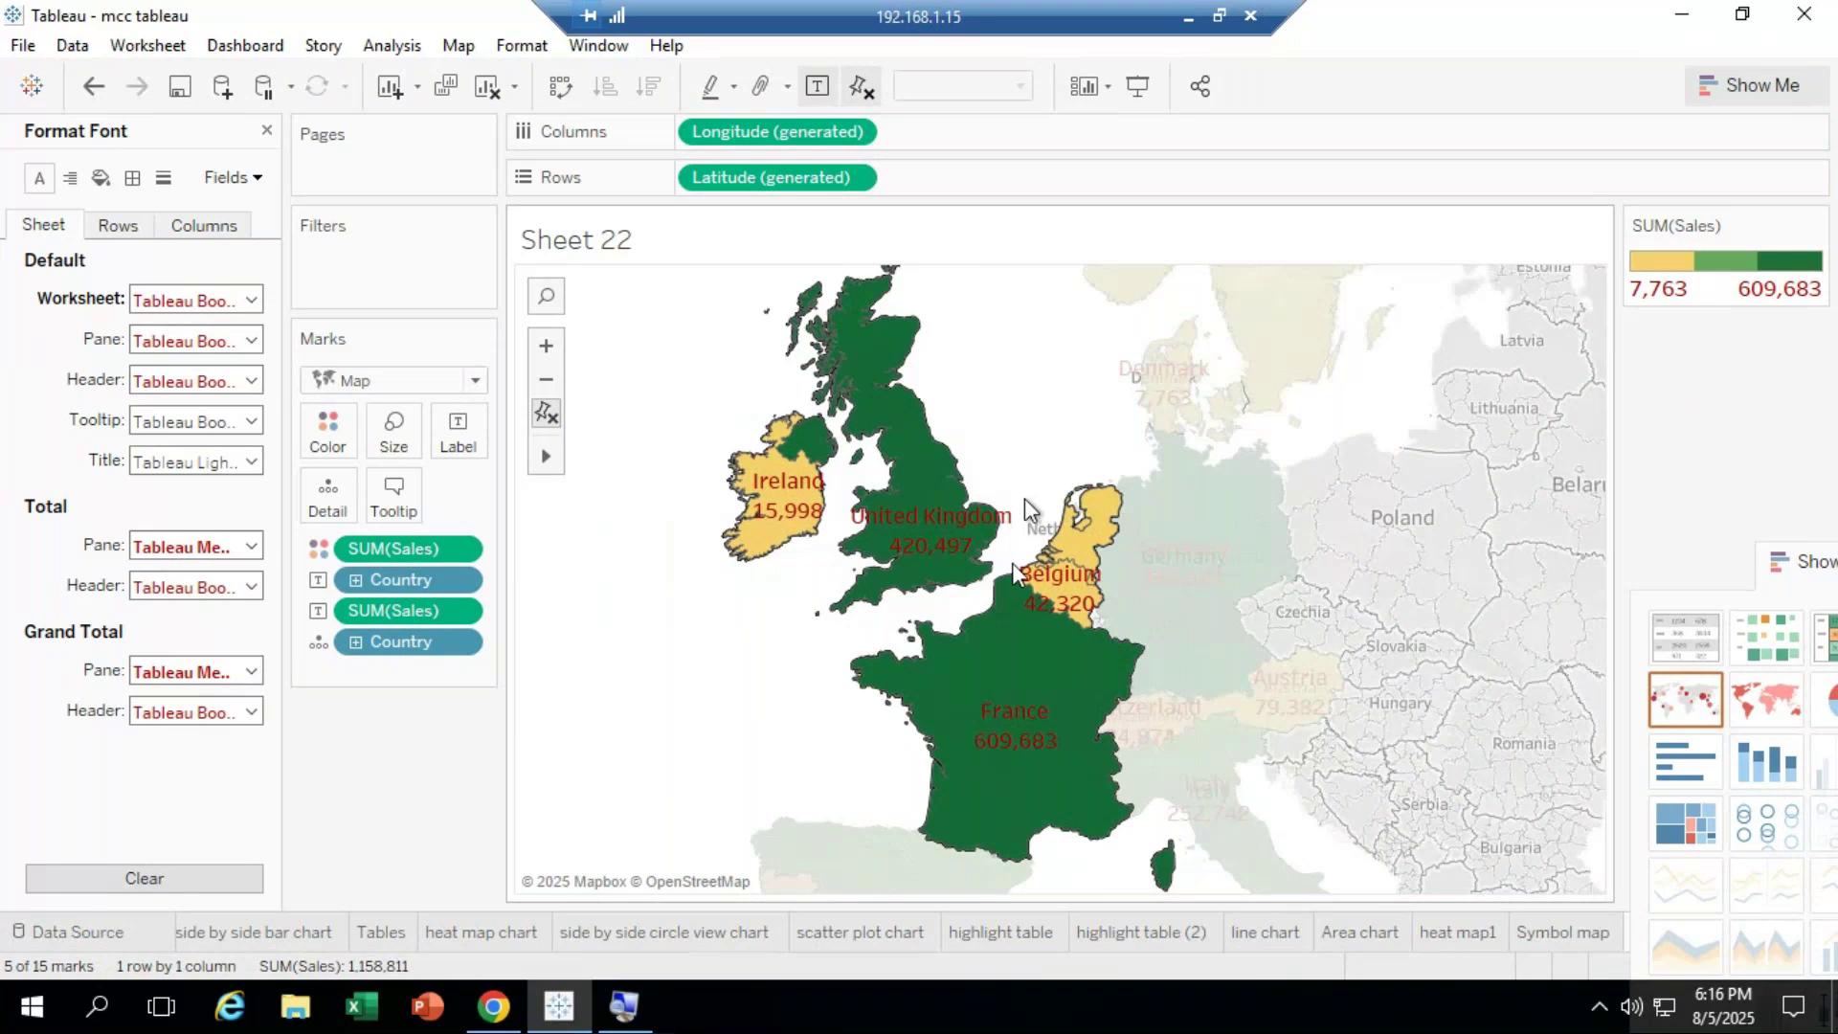
drag(771, 601, 1266, 934)
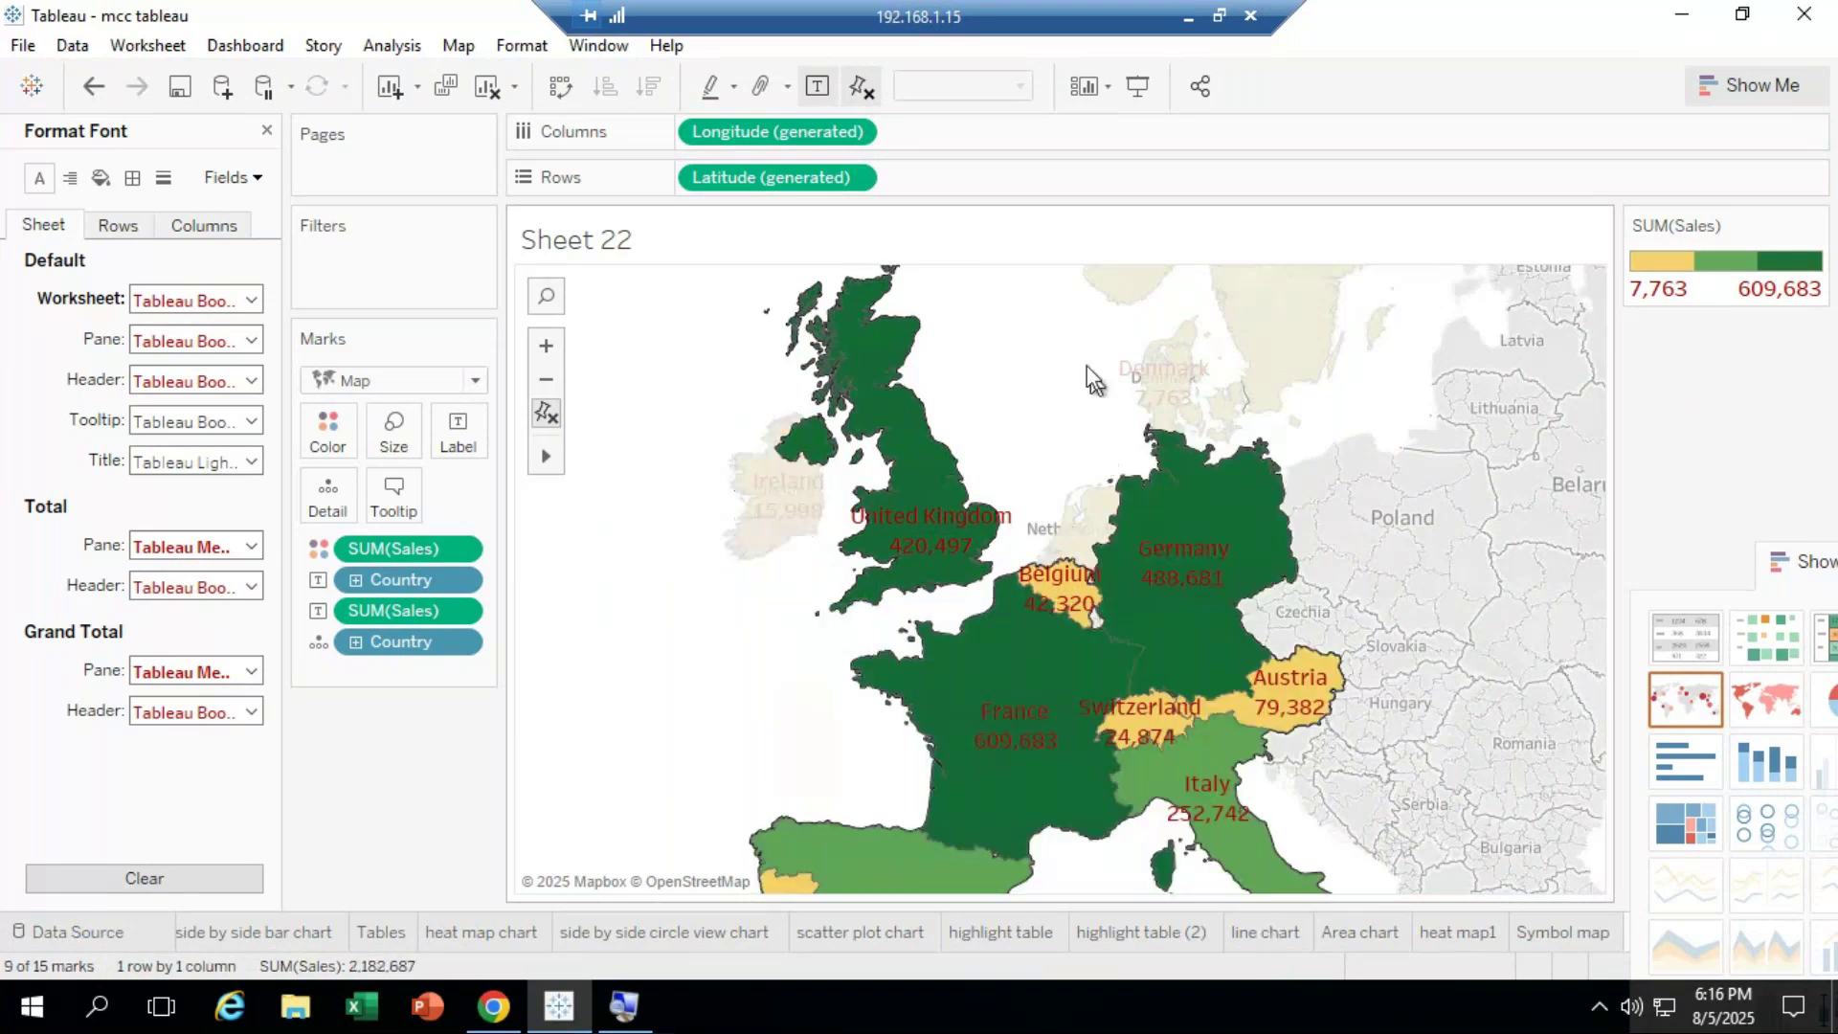
drag(1085, 374, 1441, 777)
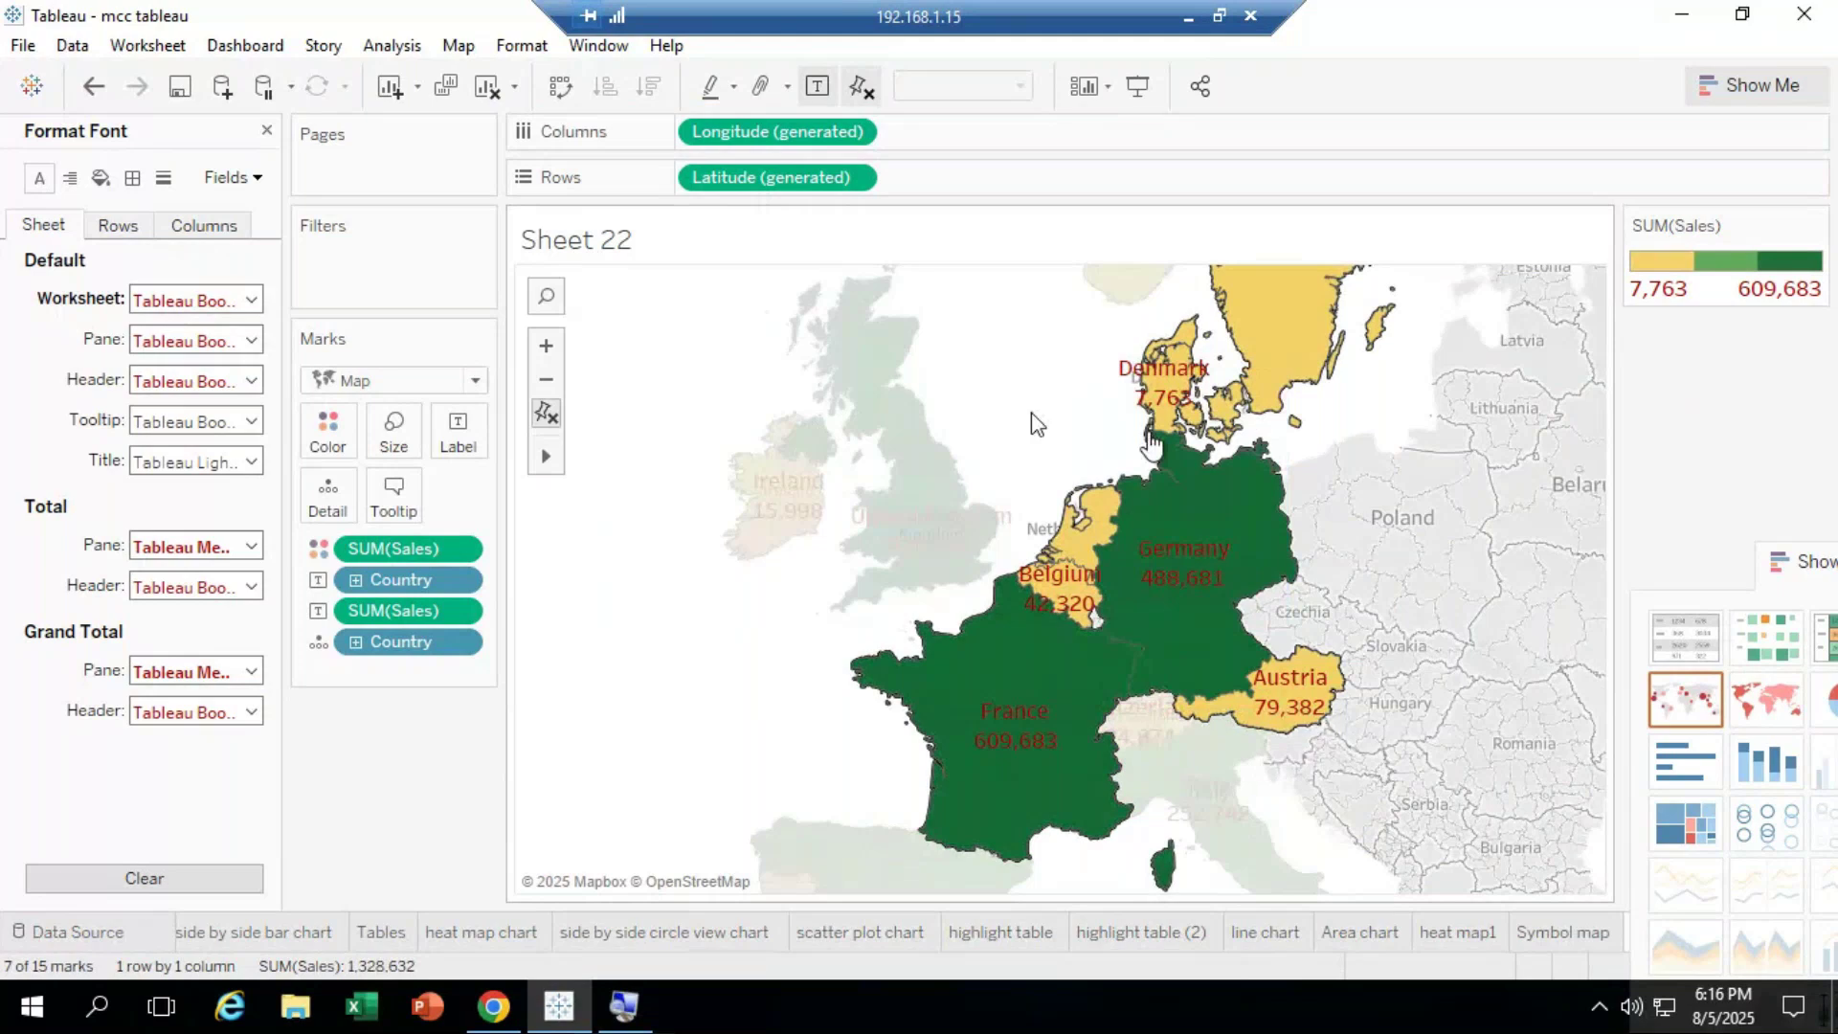
drag(996, 322, 1436, 613)
drag(612, 300, 1017, 563)
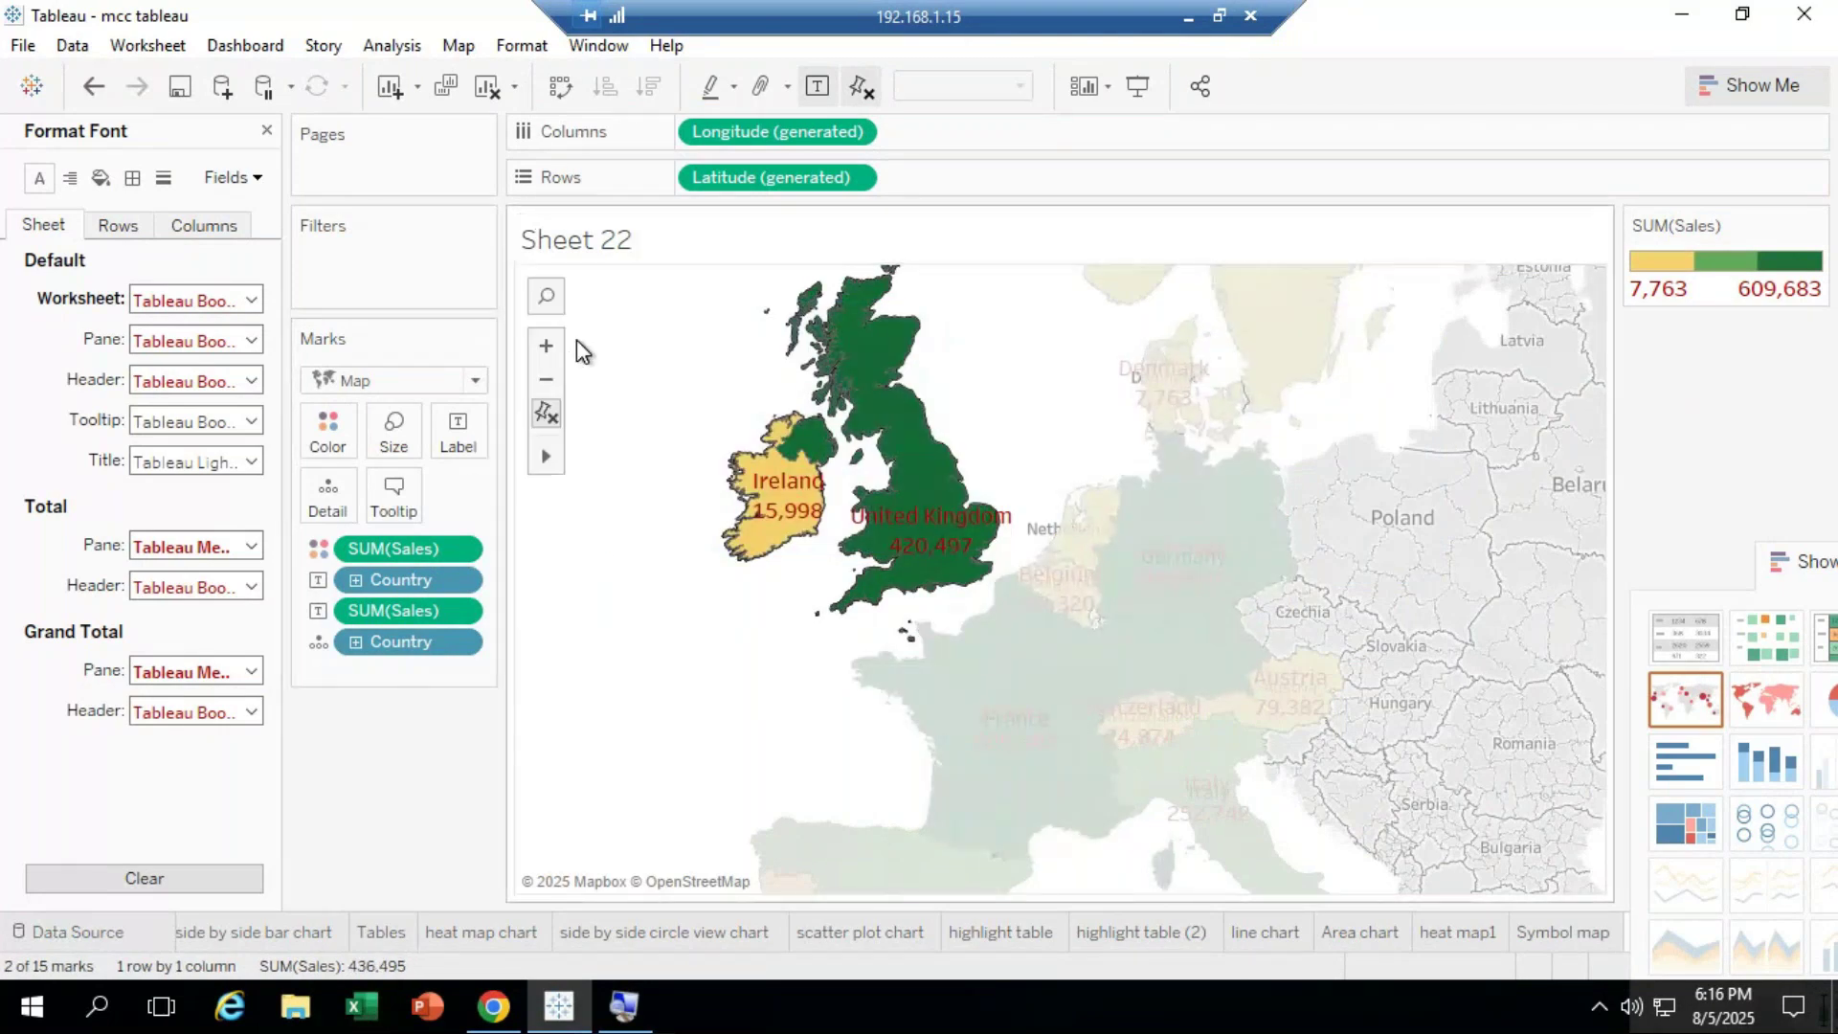
Step: Try radial selections around groups of countries on the map, and clear the selection
click(546, 379)
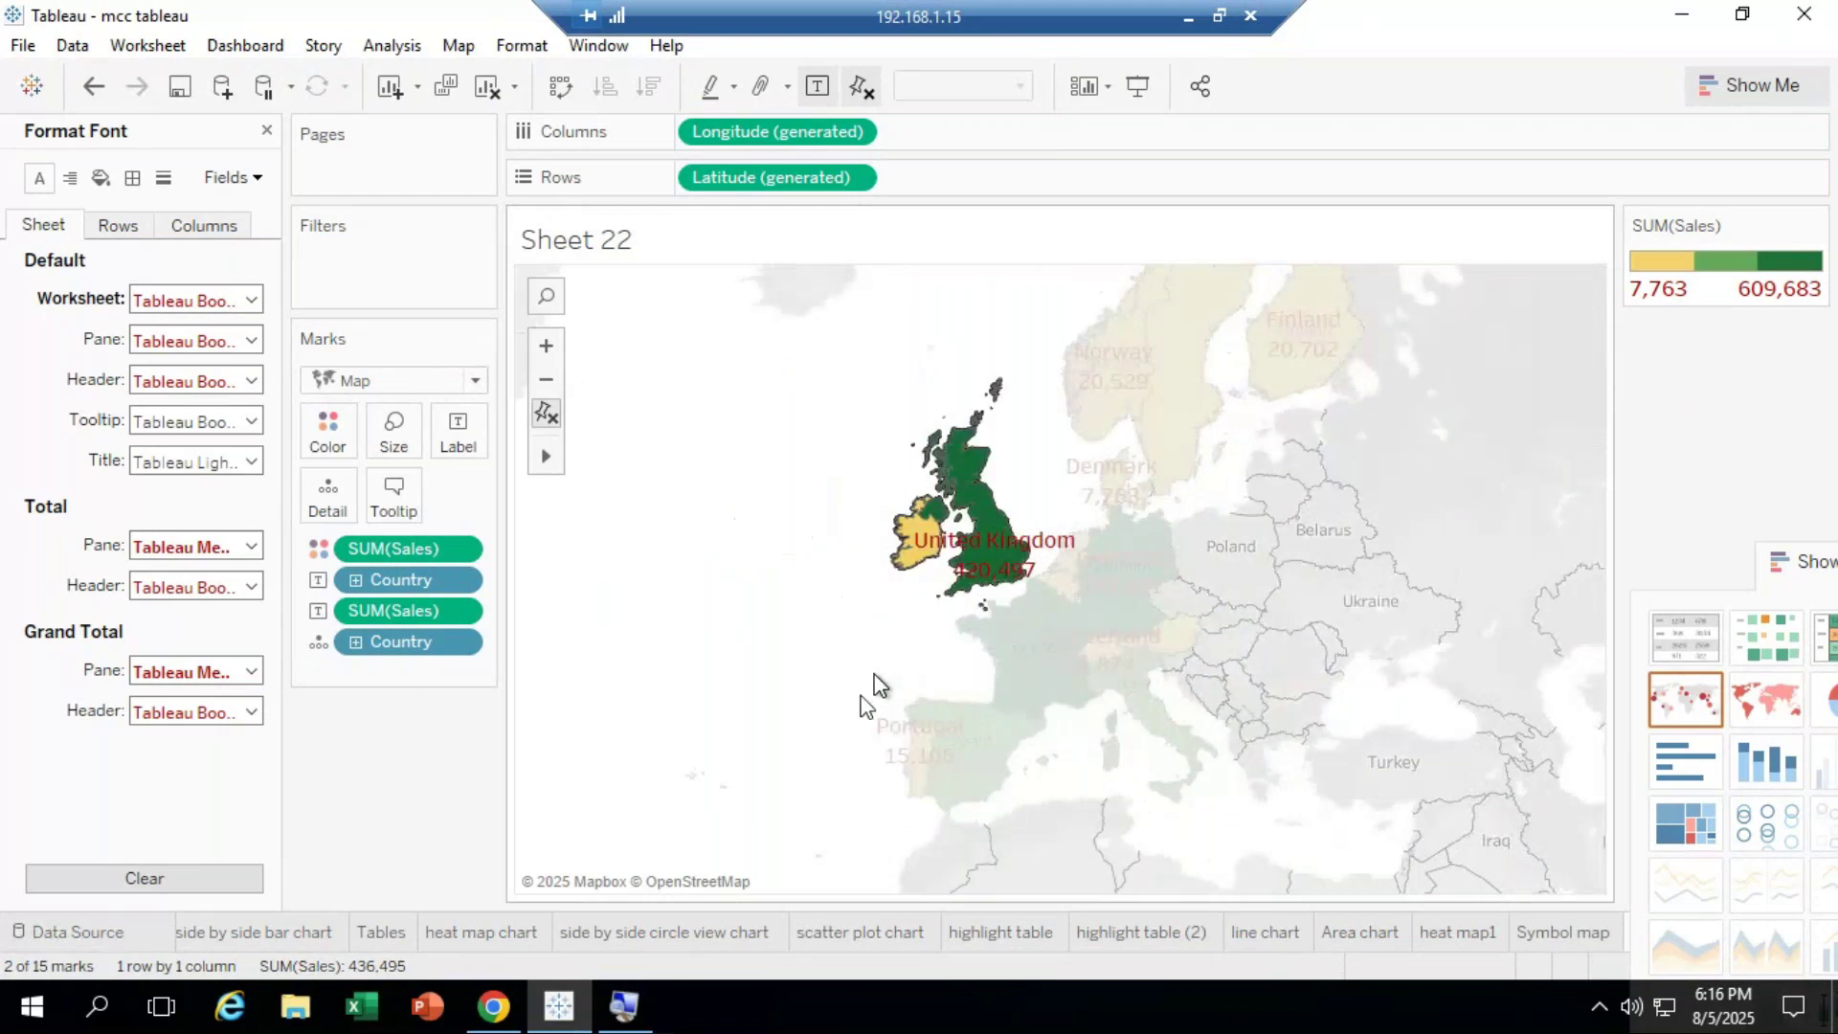
mouse_move(551, 454)
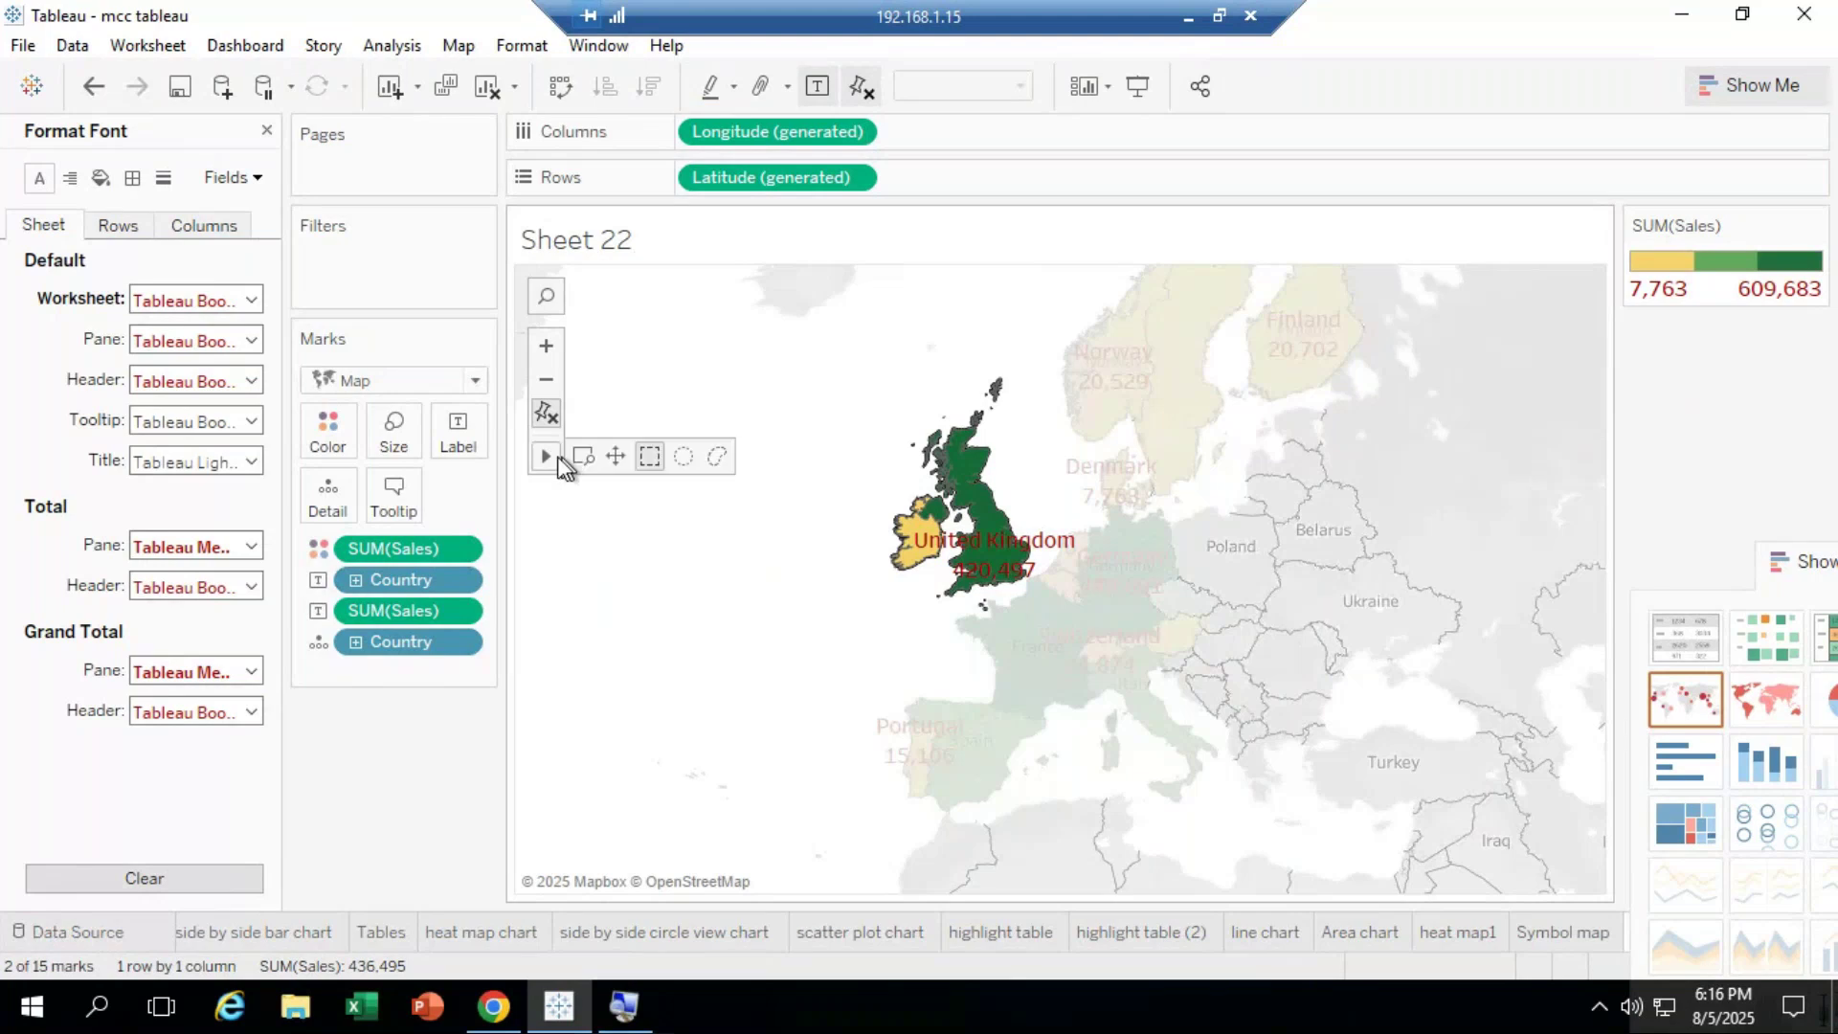
click(684, 456)
drag(1017, 423, 1210, 643)
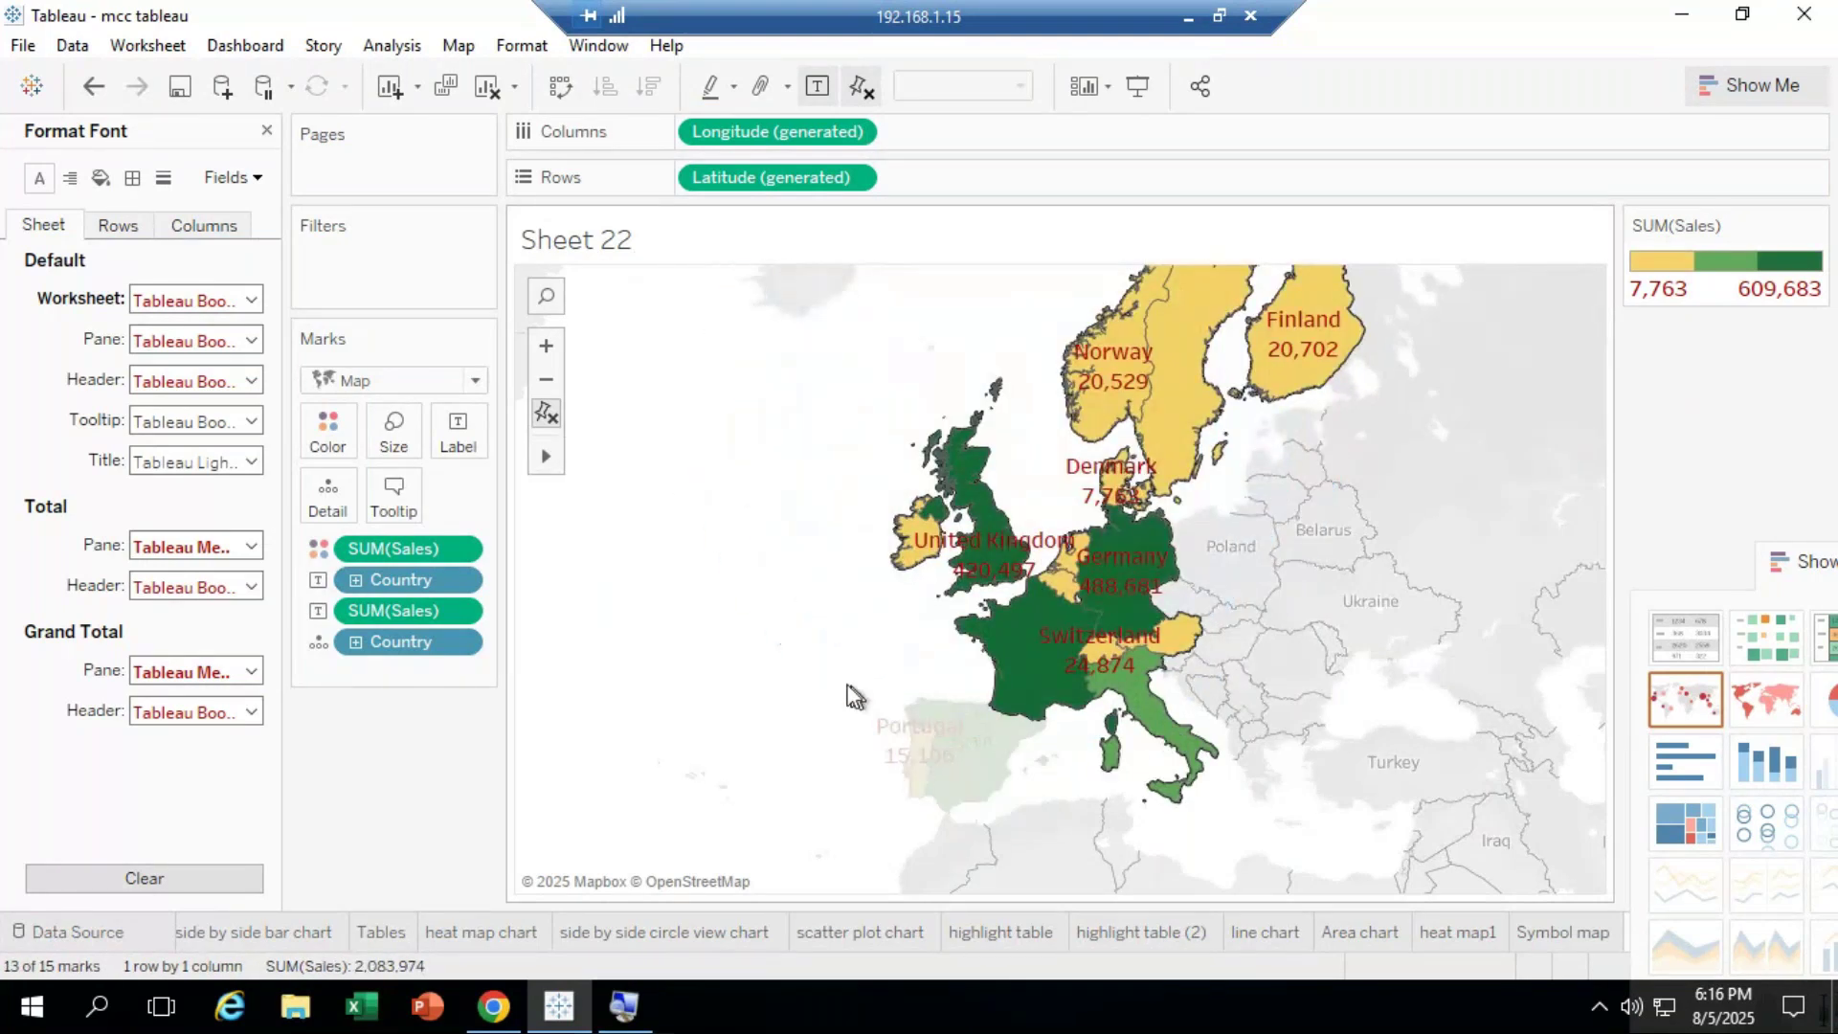
click(828, 698)
drag(1246, 568, 1335, 685)
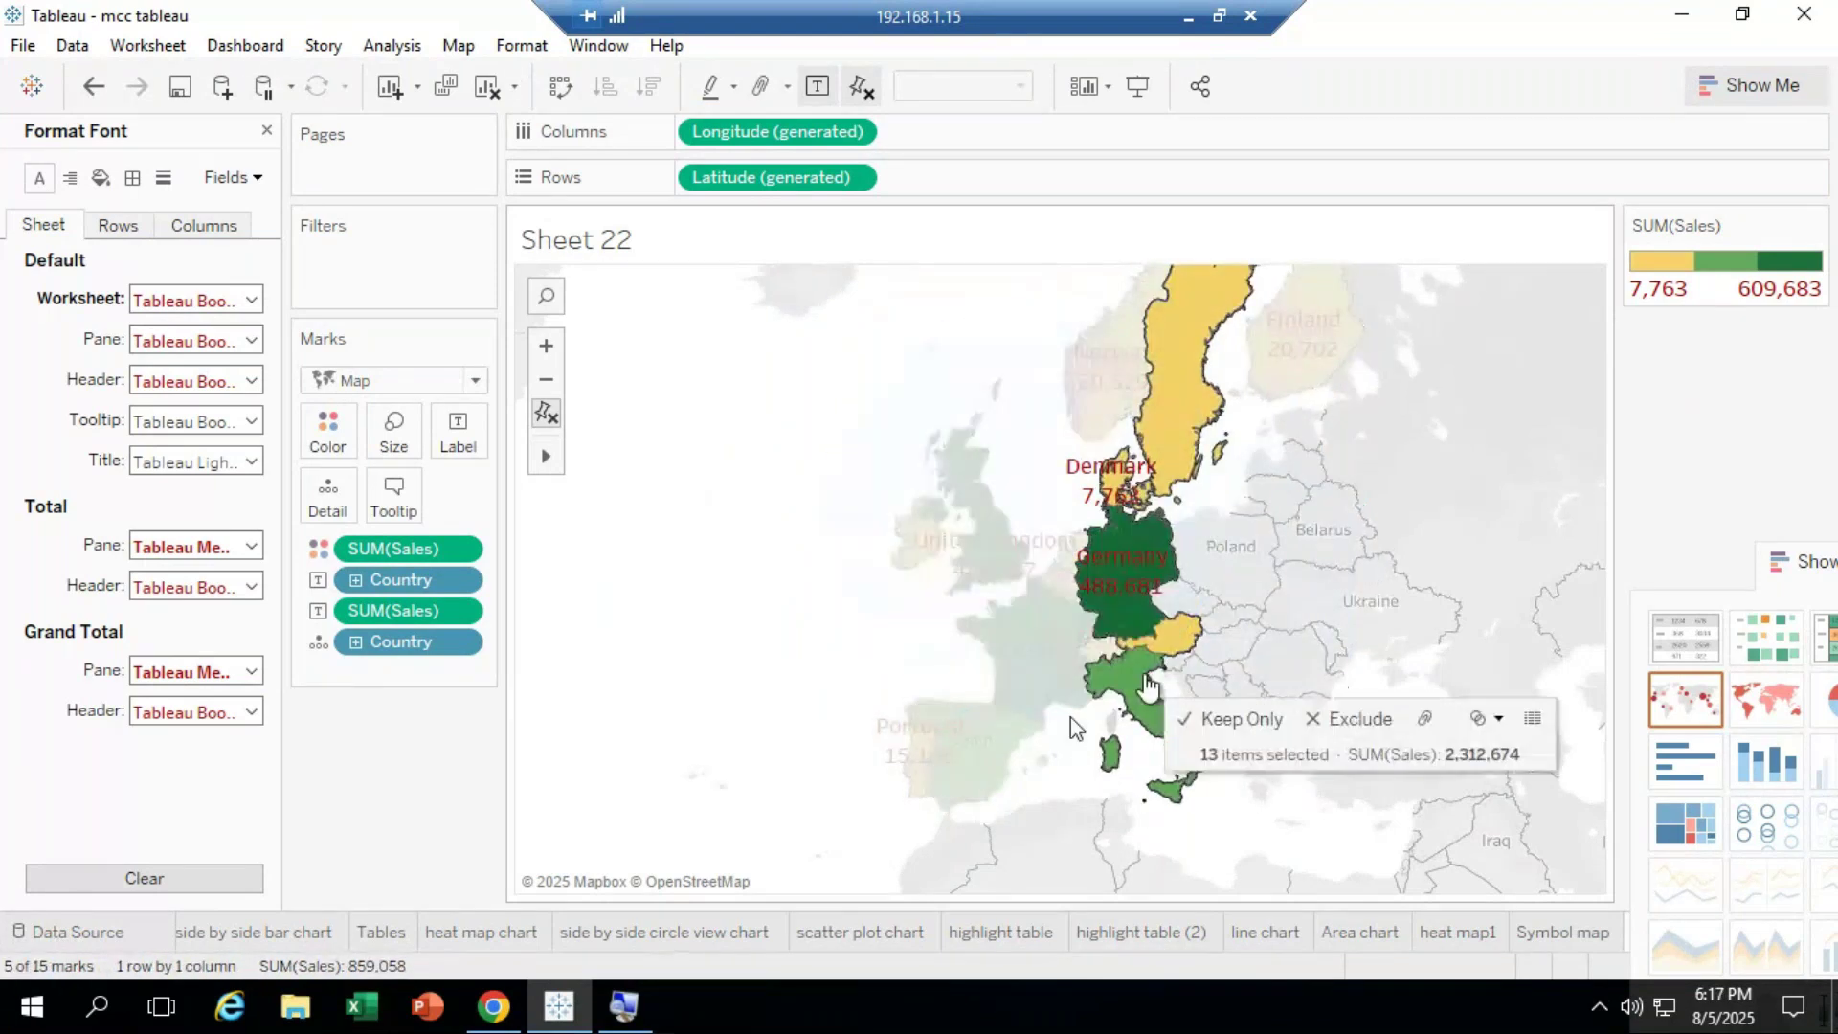
click(814, 636)
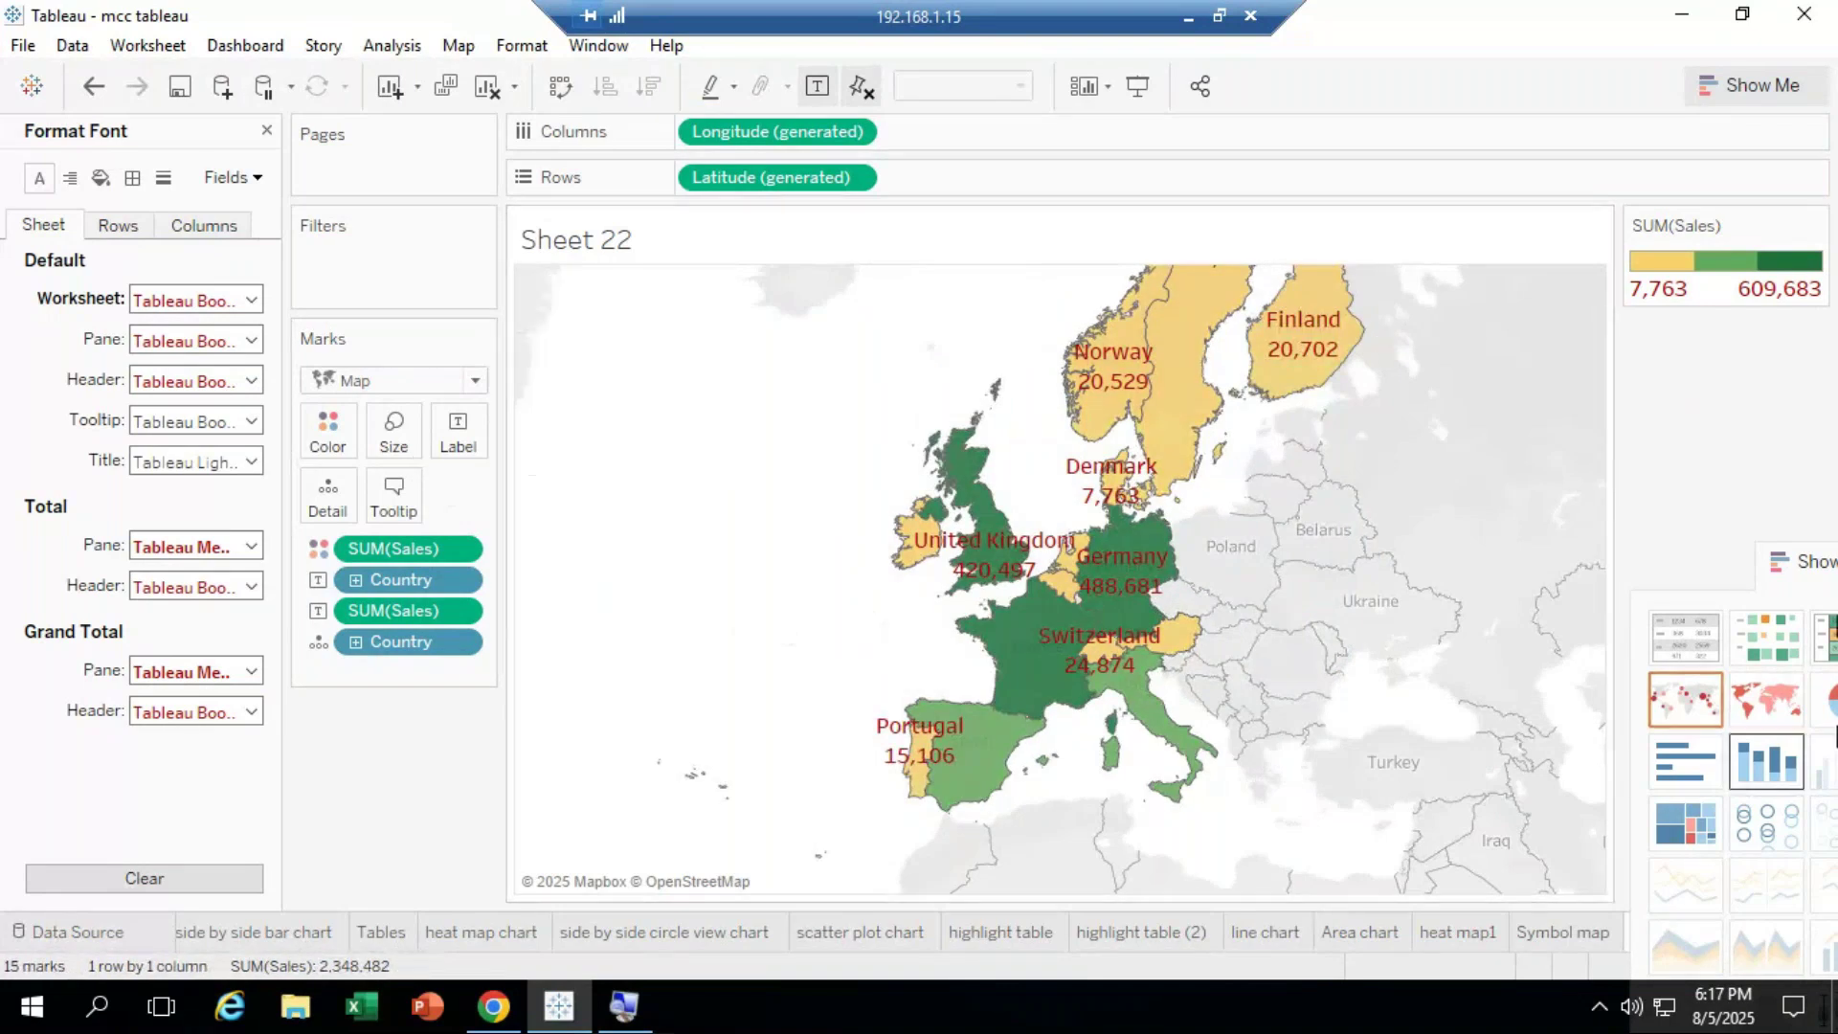
Step: Move the floating Show Me palette so all its chart types fit, and recenter the map on the colored European countries
drag(1804, 565, 1787, 92)
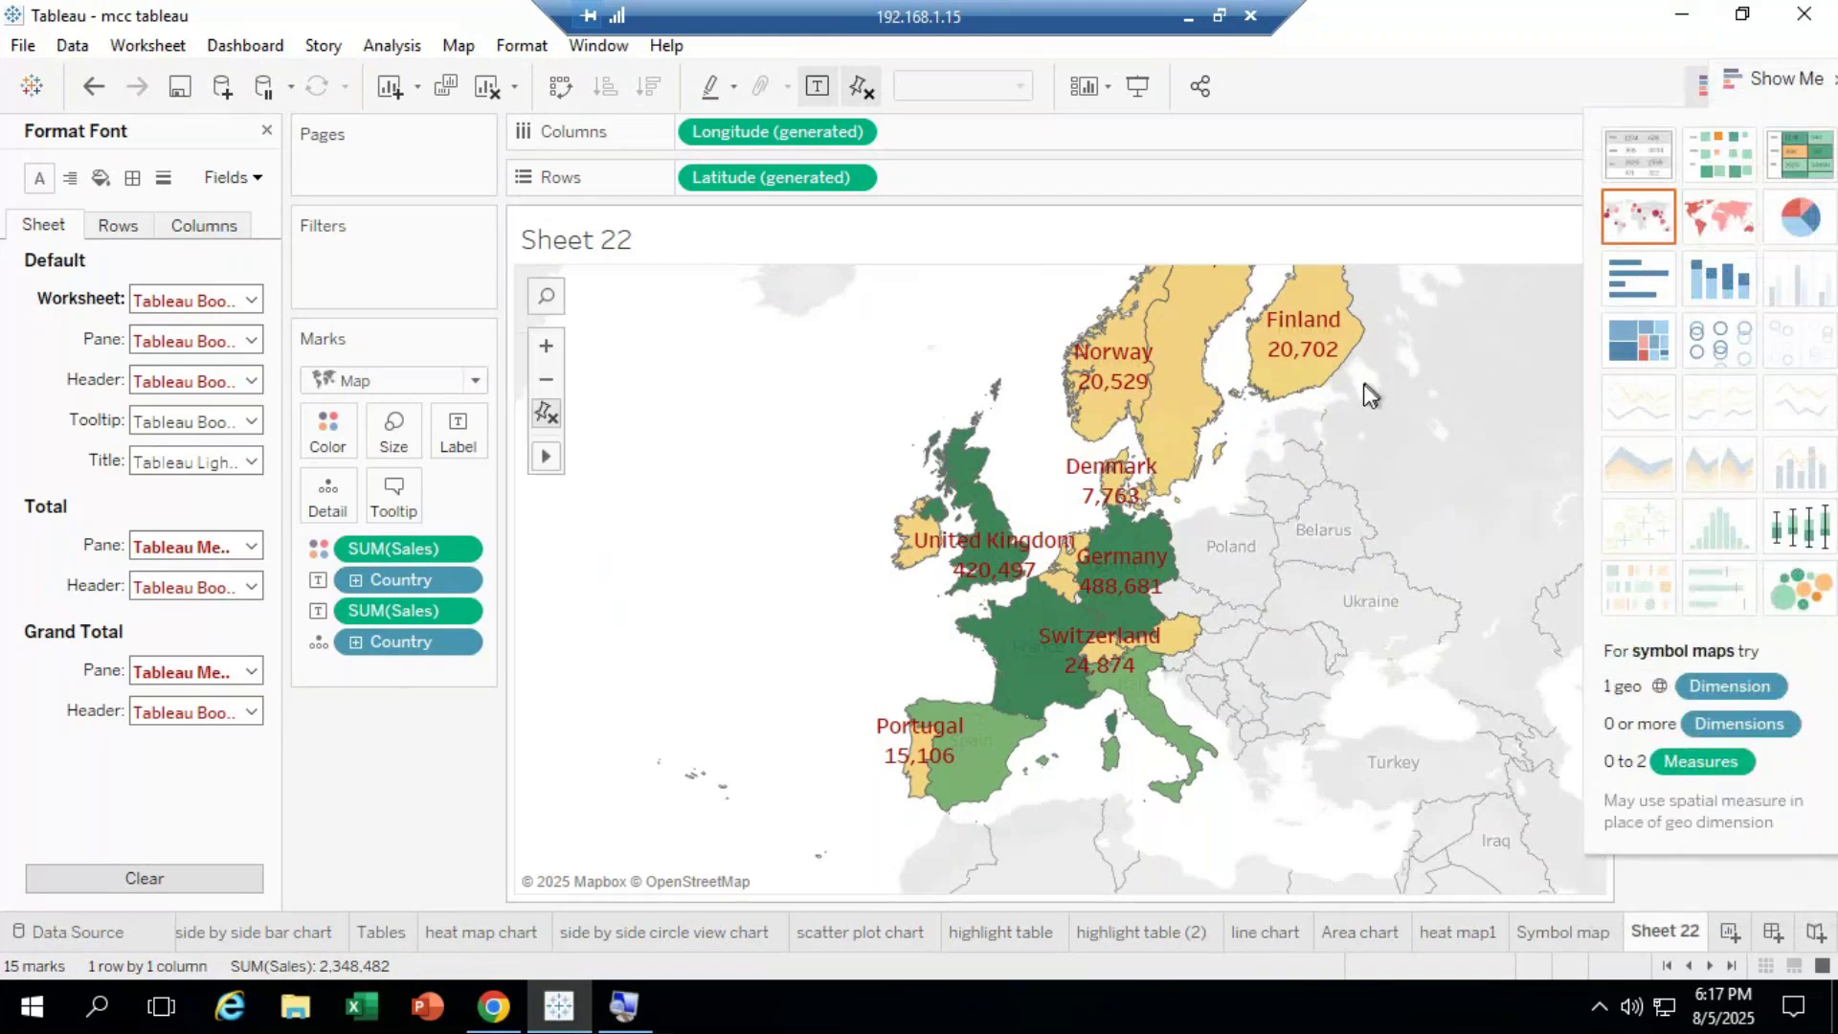
scroll(1450, 517, up, 1)
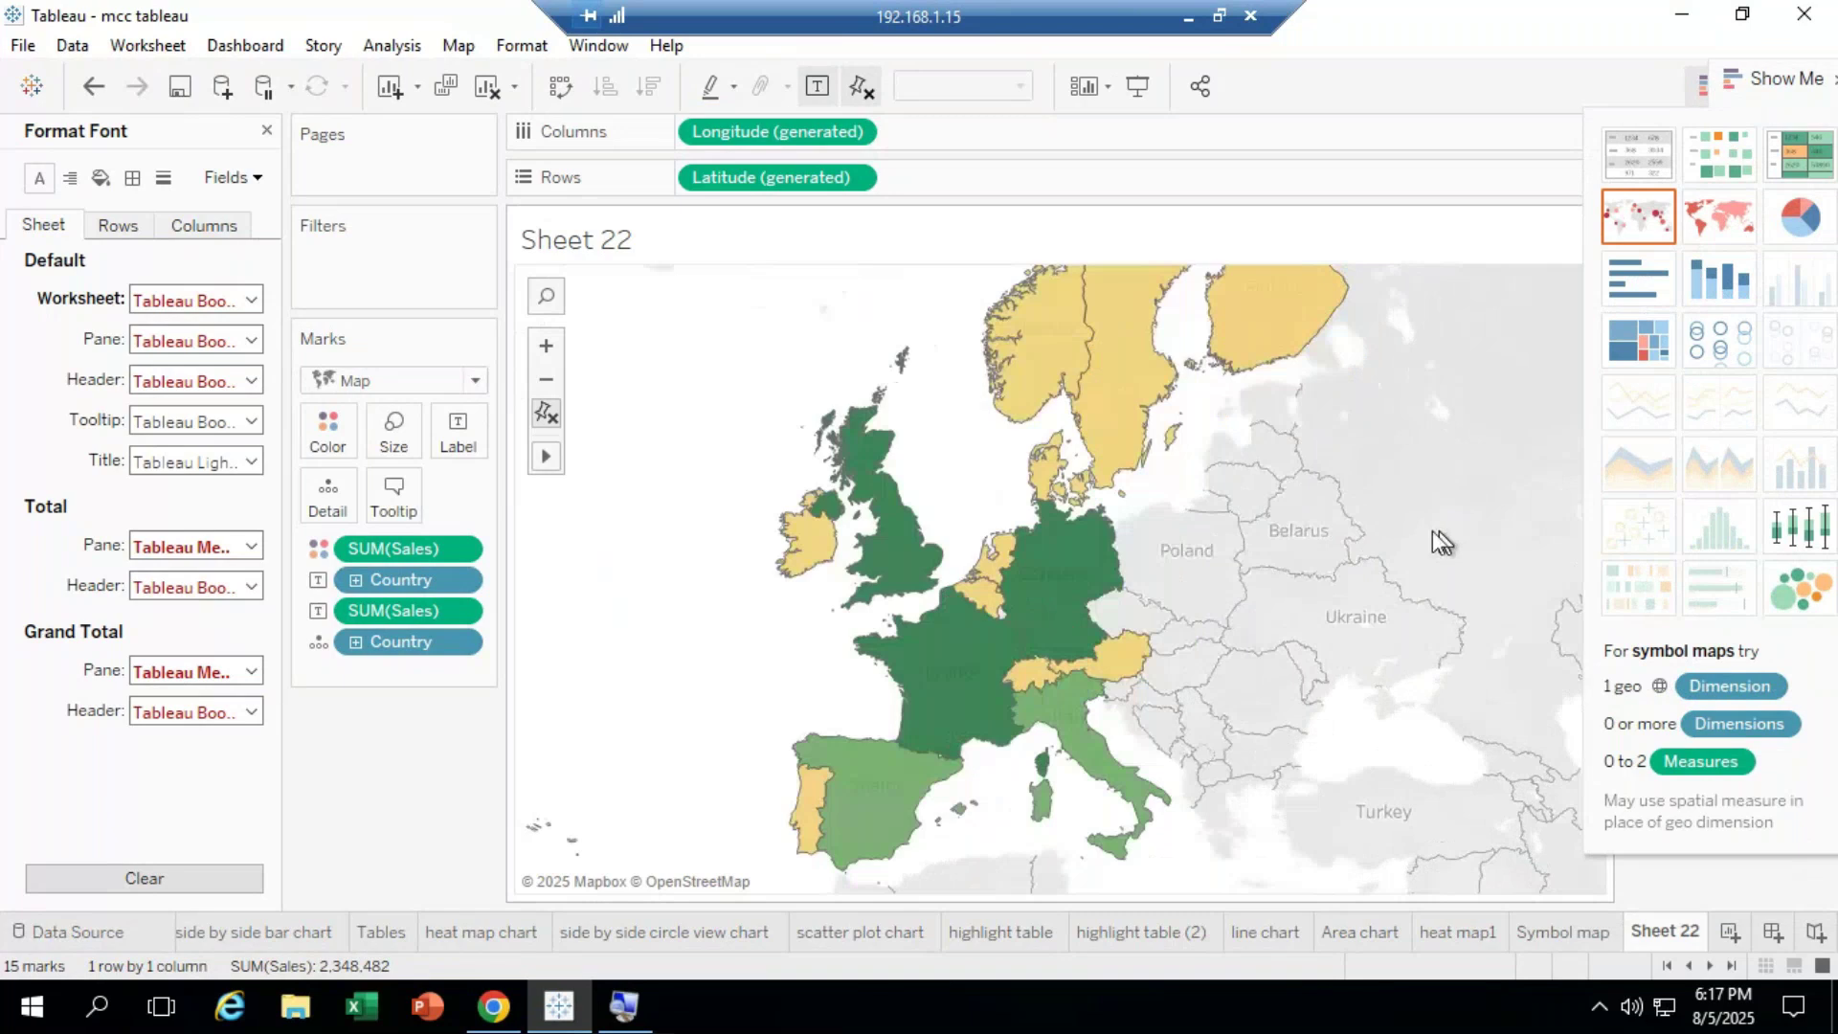
scroll(1441, 541, down, 1)
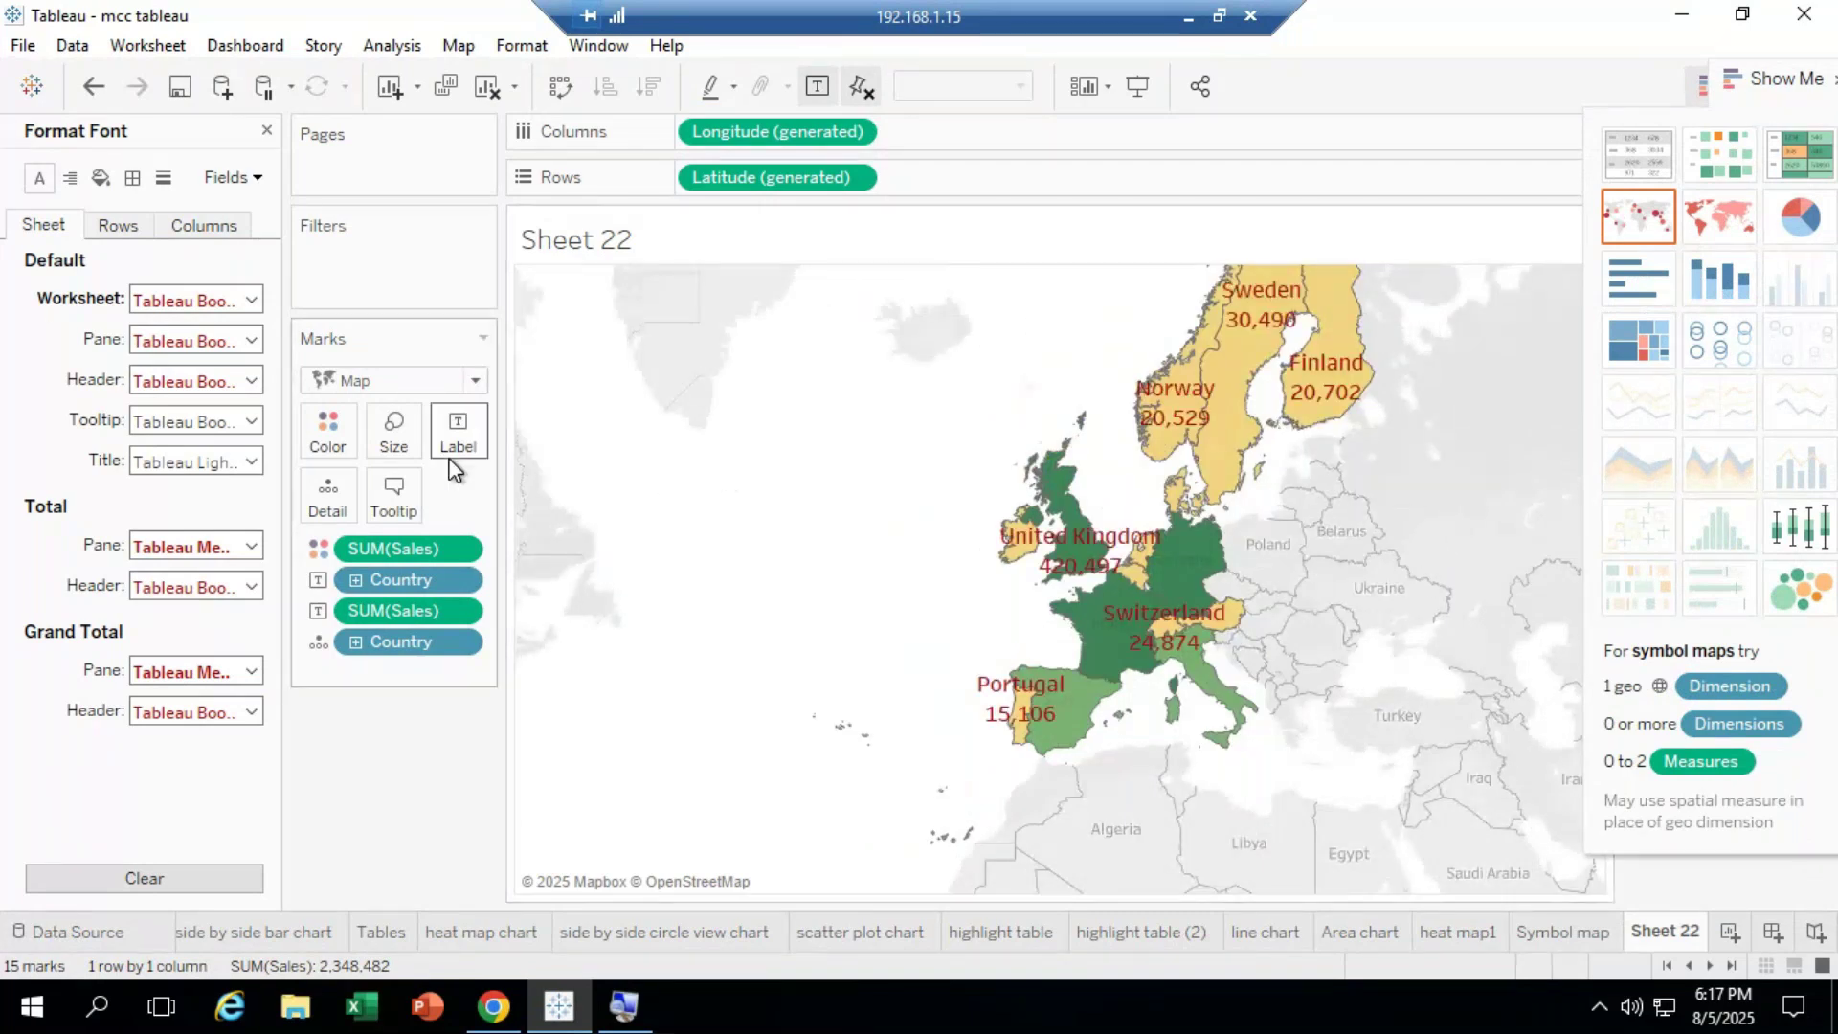
mouse_move(545, 456)
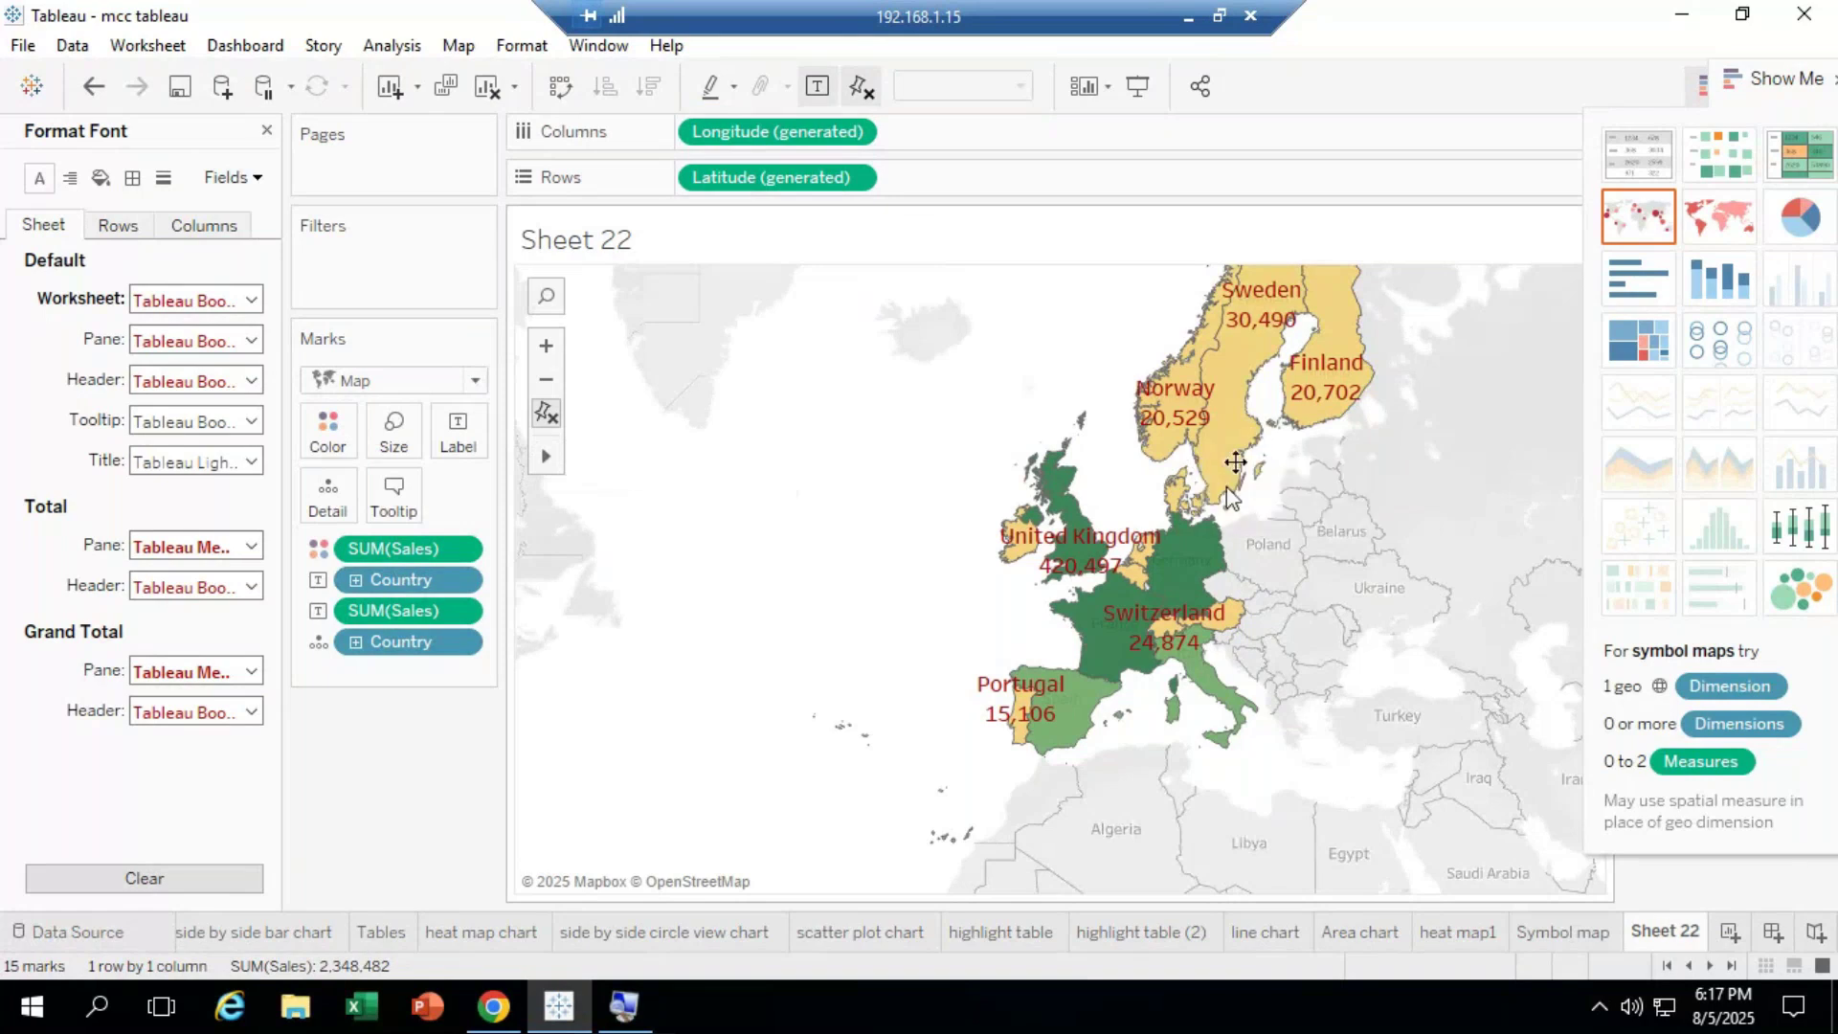
drag(1226, 486, 1100, 532)
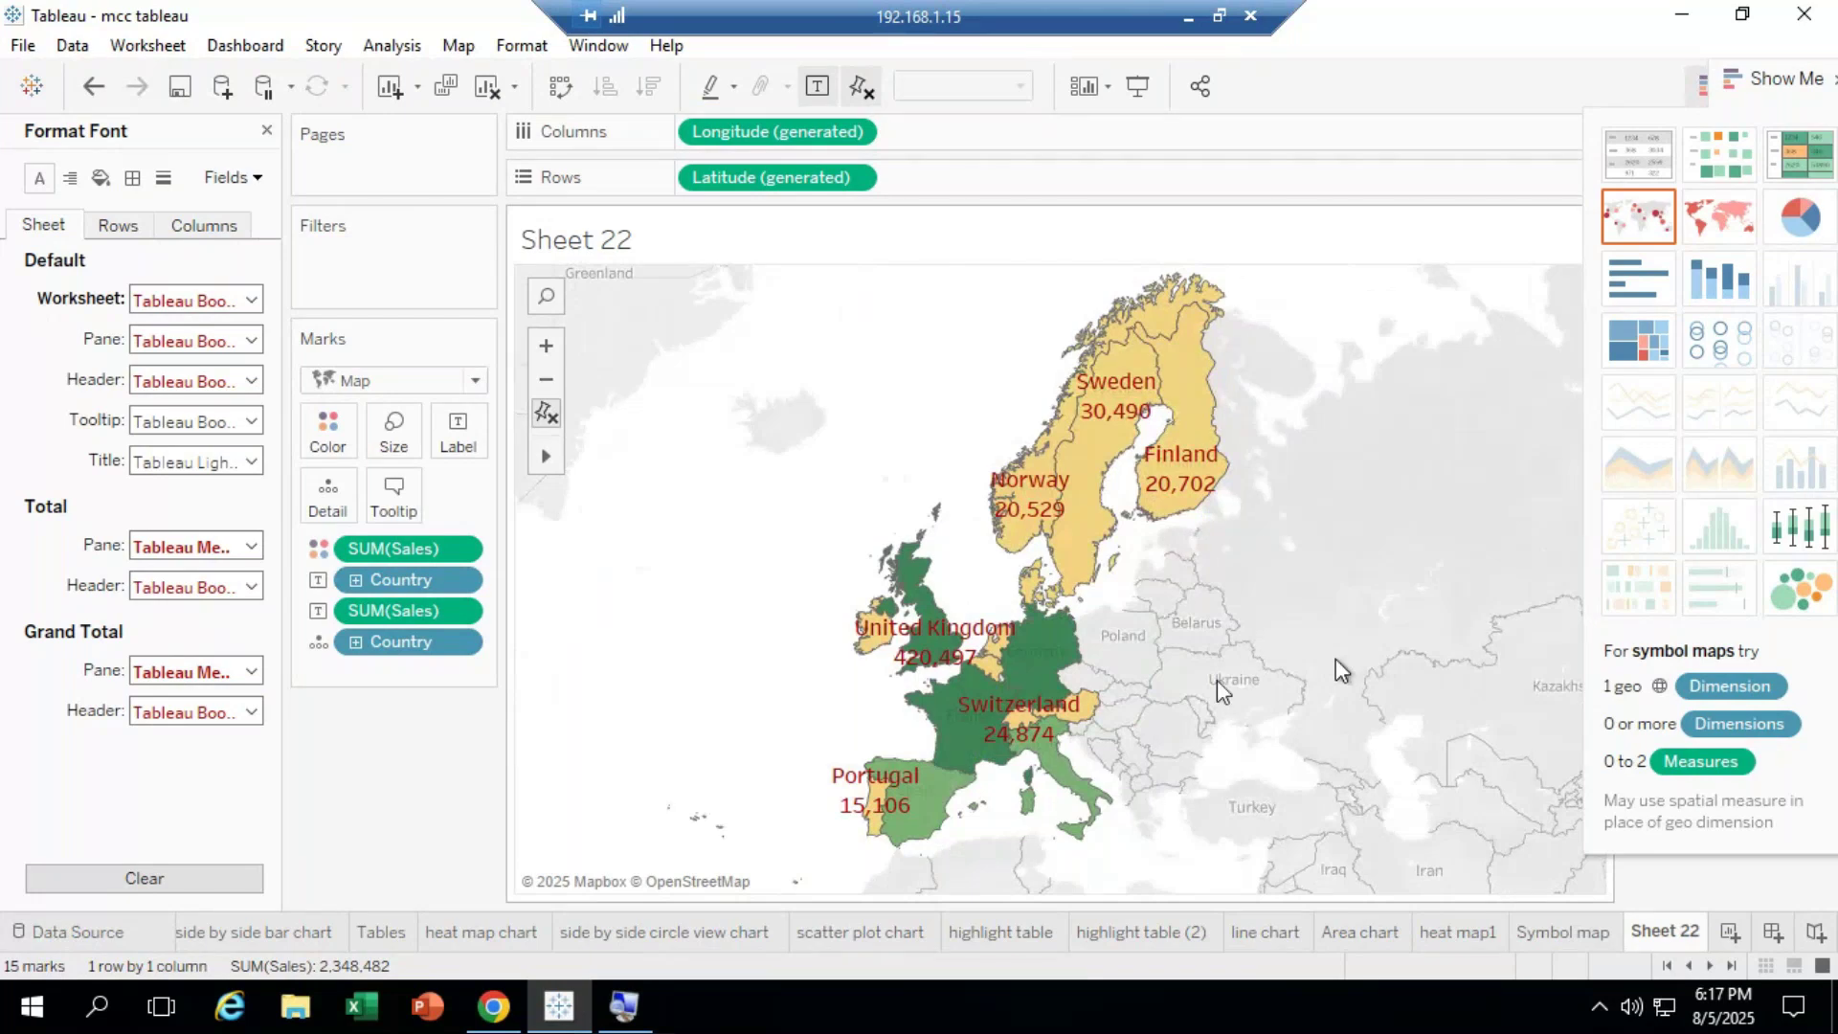
scroll(1218, 680, up, 1)
Step: Rename the worksheet Sheet 22 as "map chart"
right_click(1666, 932)
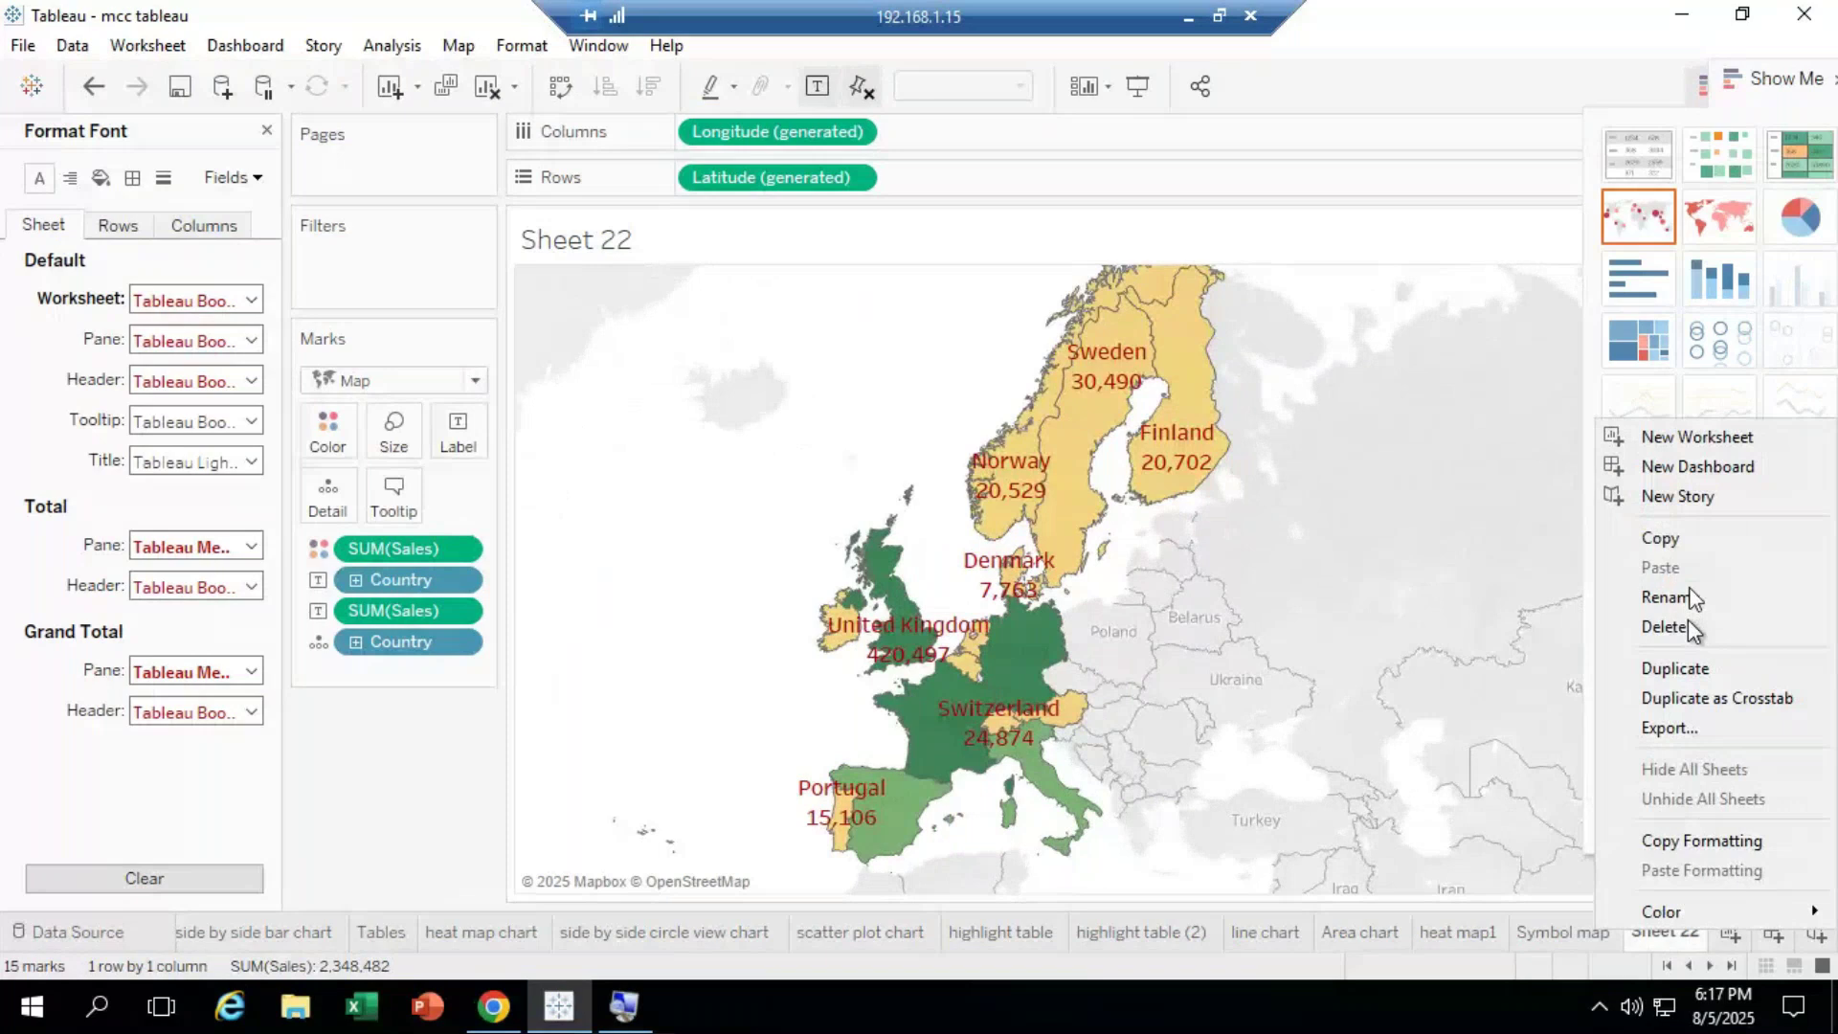
click(1690, 595)
text(map)
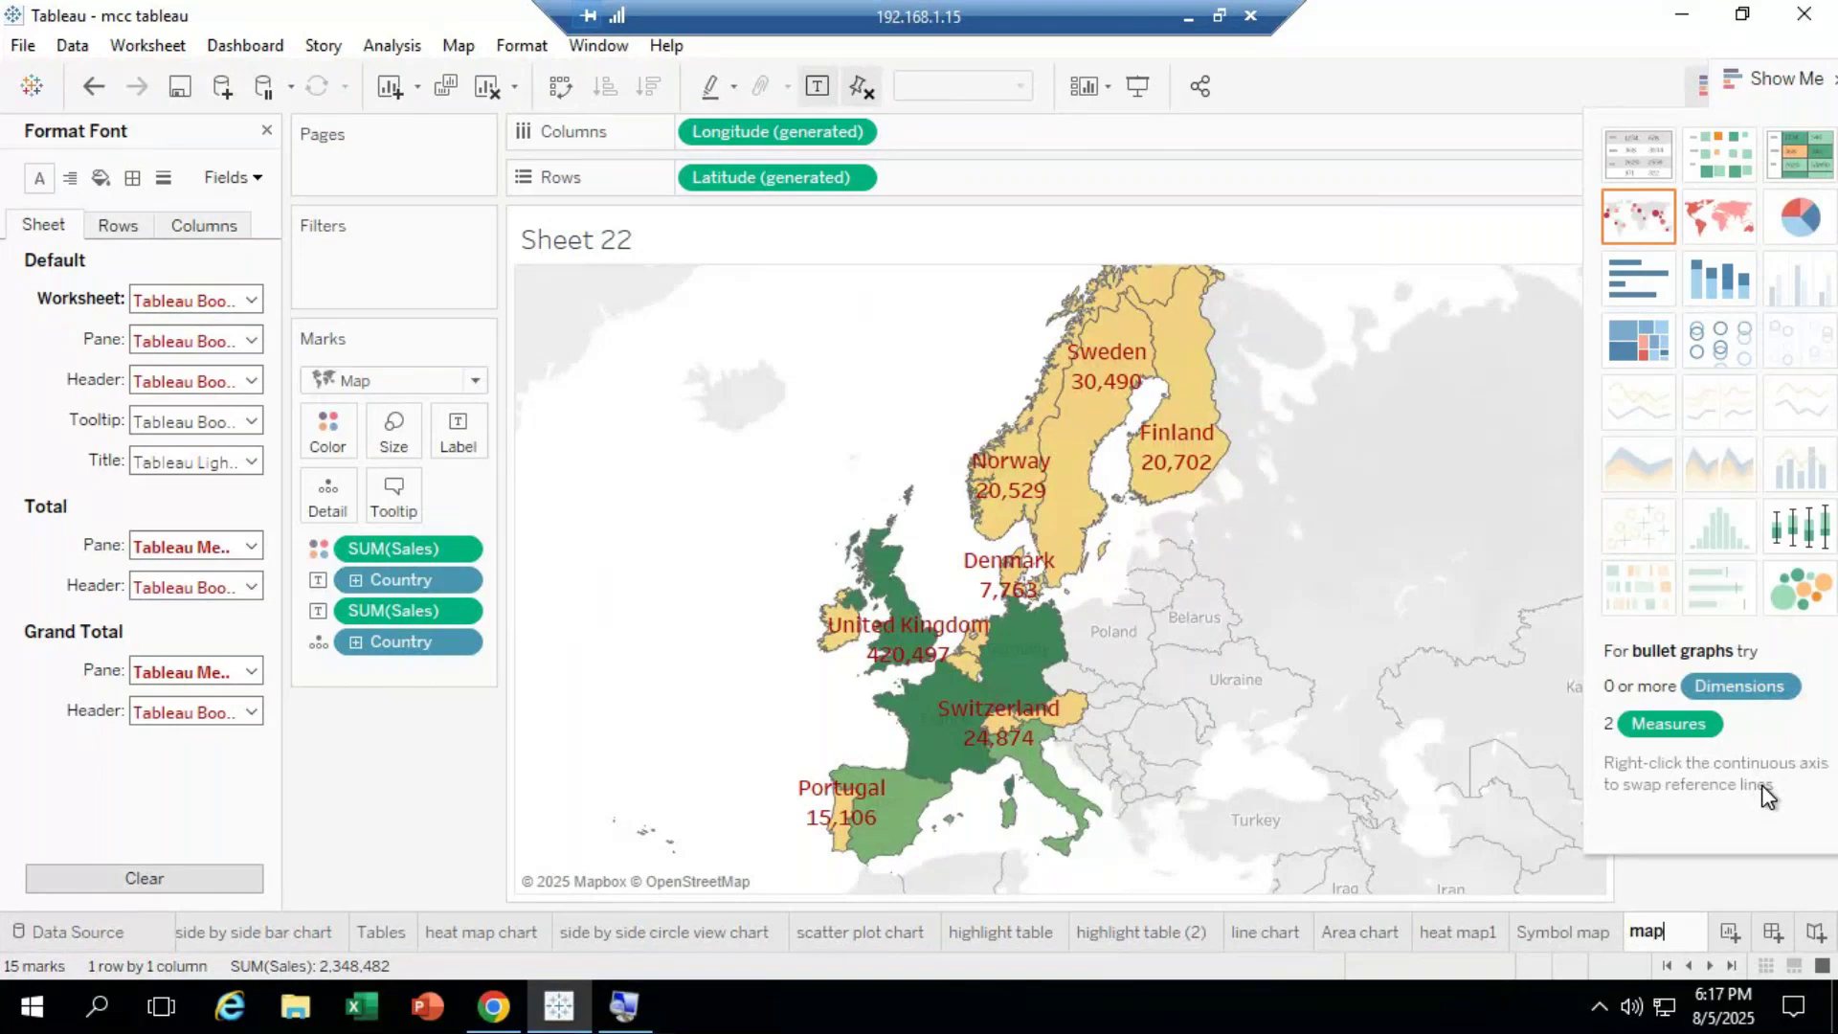
text( chart)
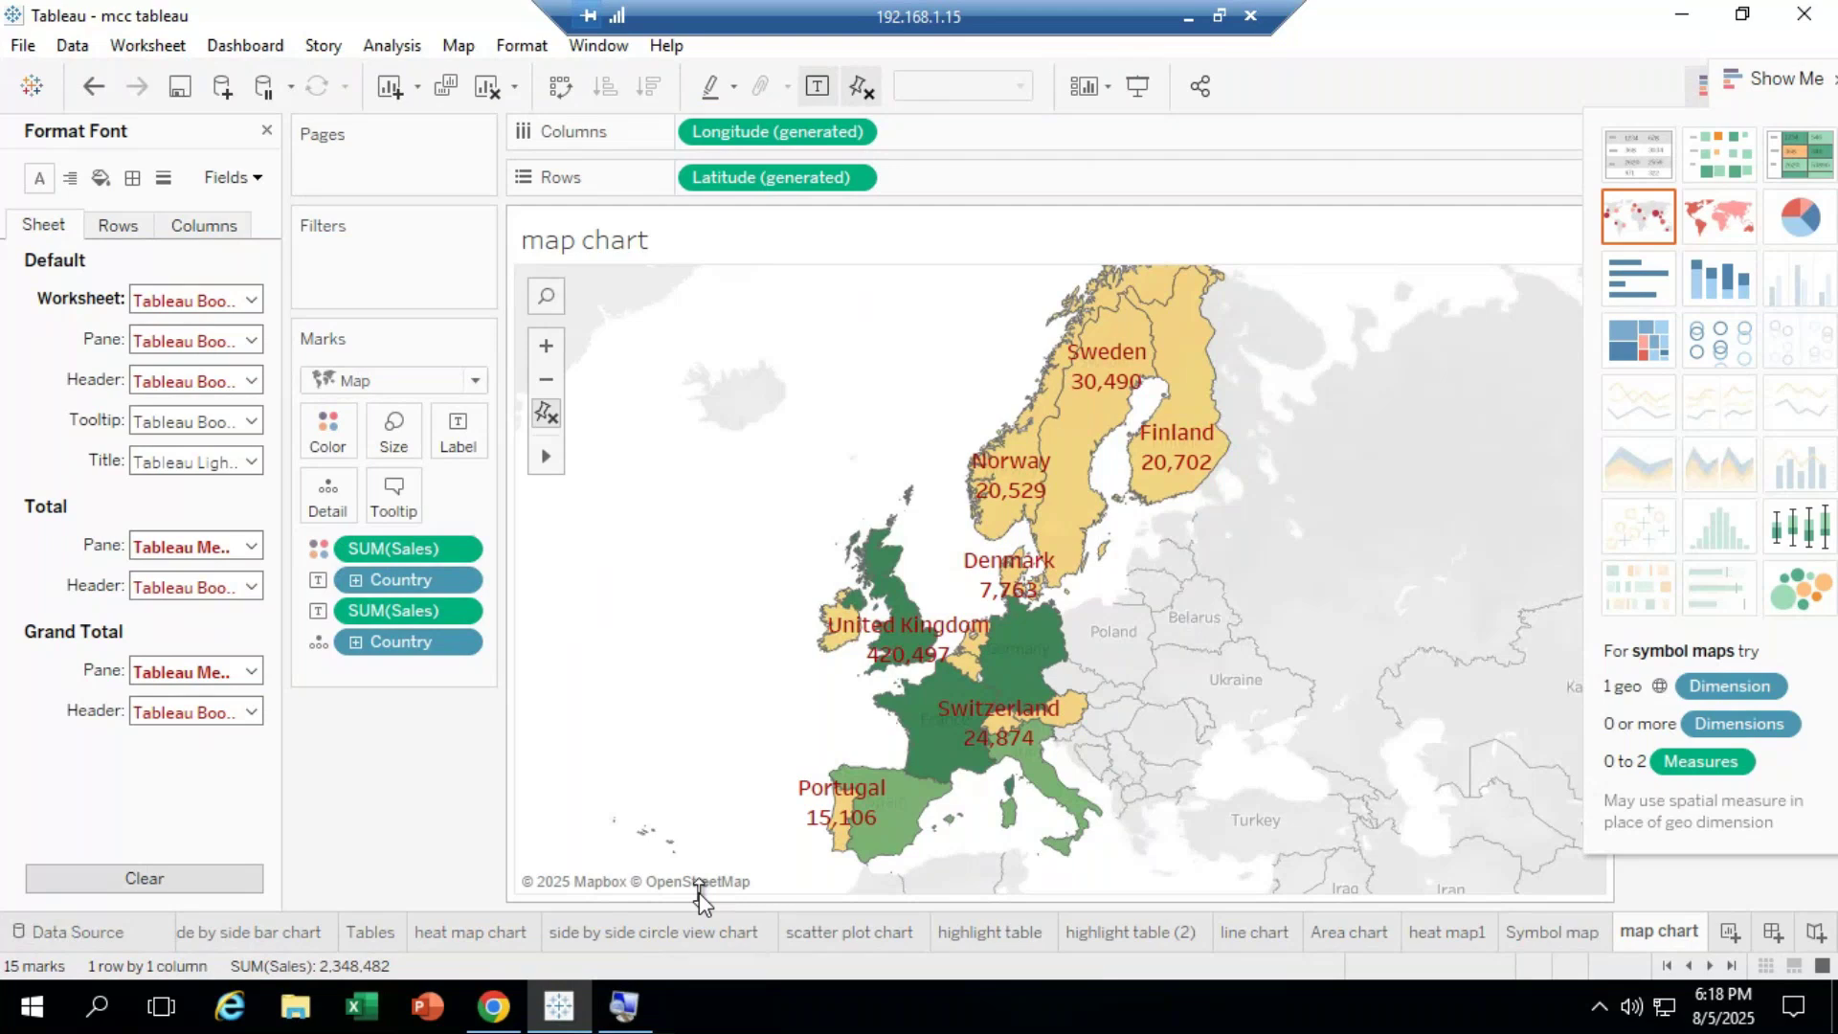
Step: Switch to the GoTo Meeting window to check the chat, and return to the Tableau remote session
click(1188, 17)
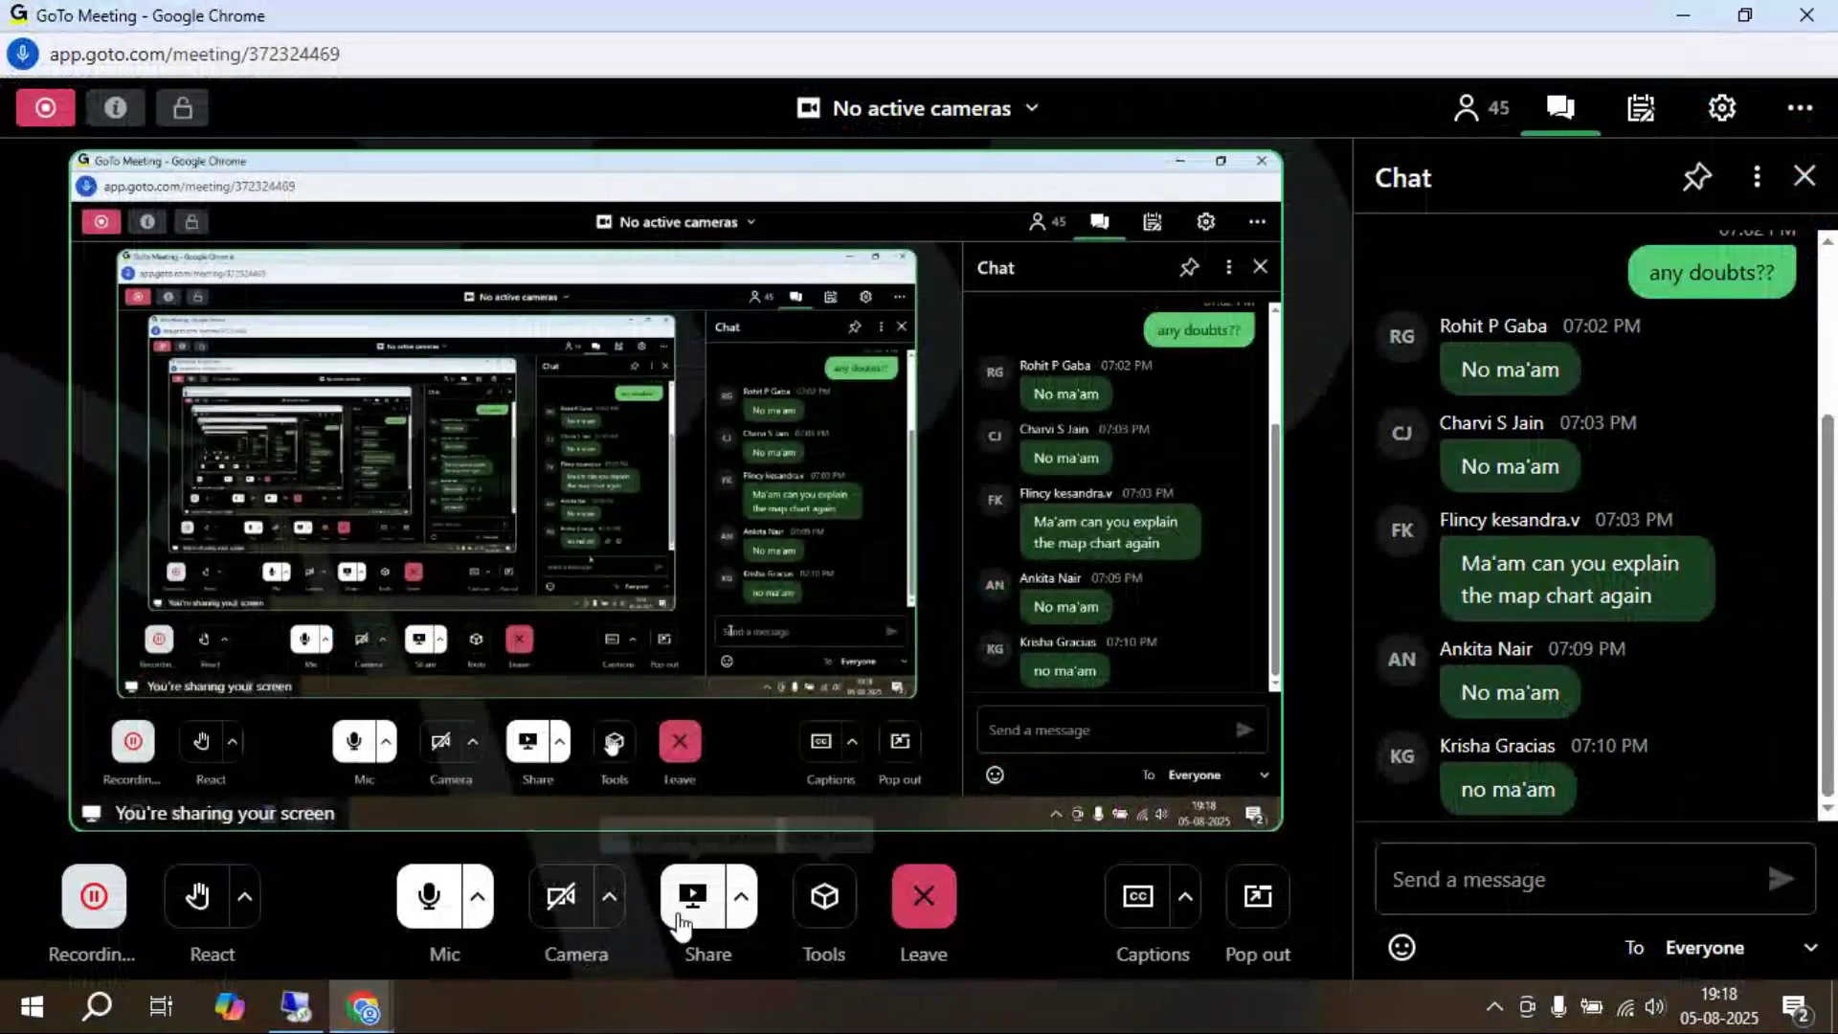
click(292, 1021)
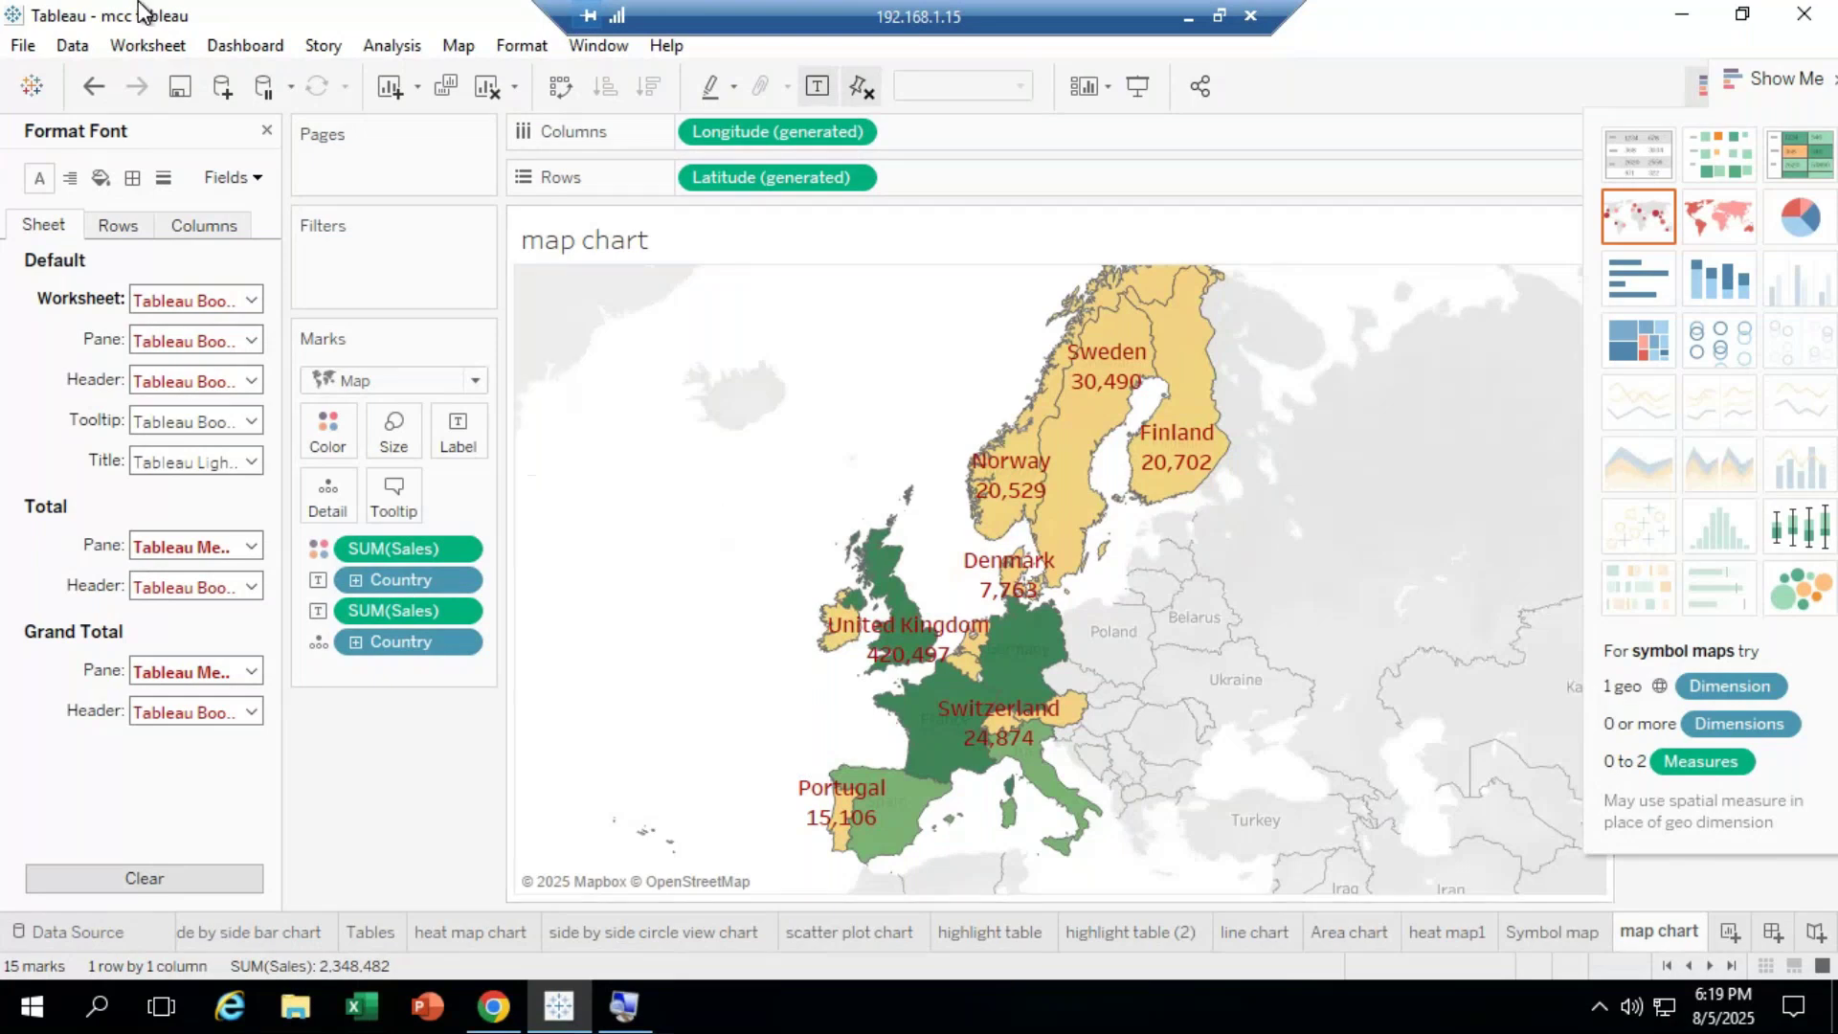
Step: Close the Format Font pane so the data fields are available again
click(268, 130)
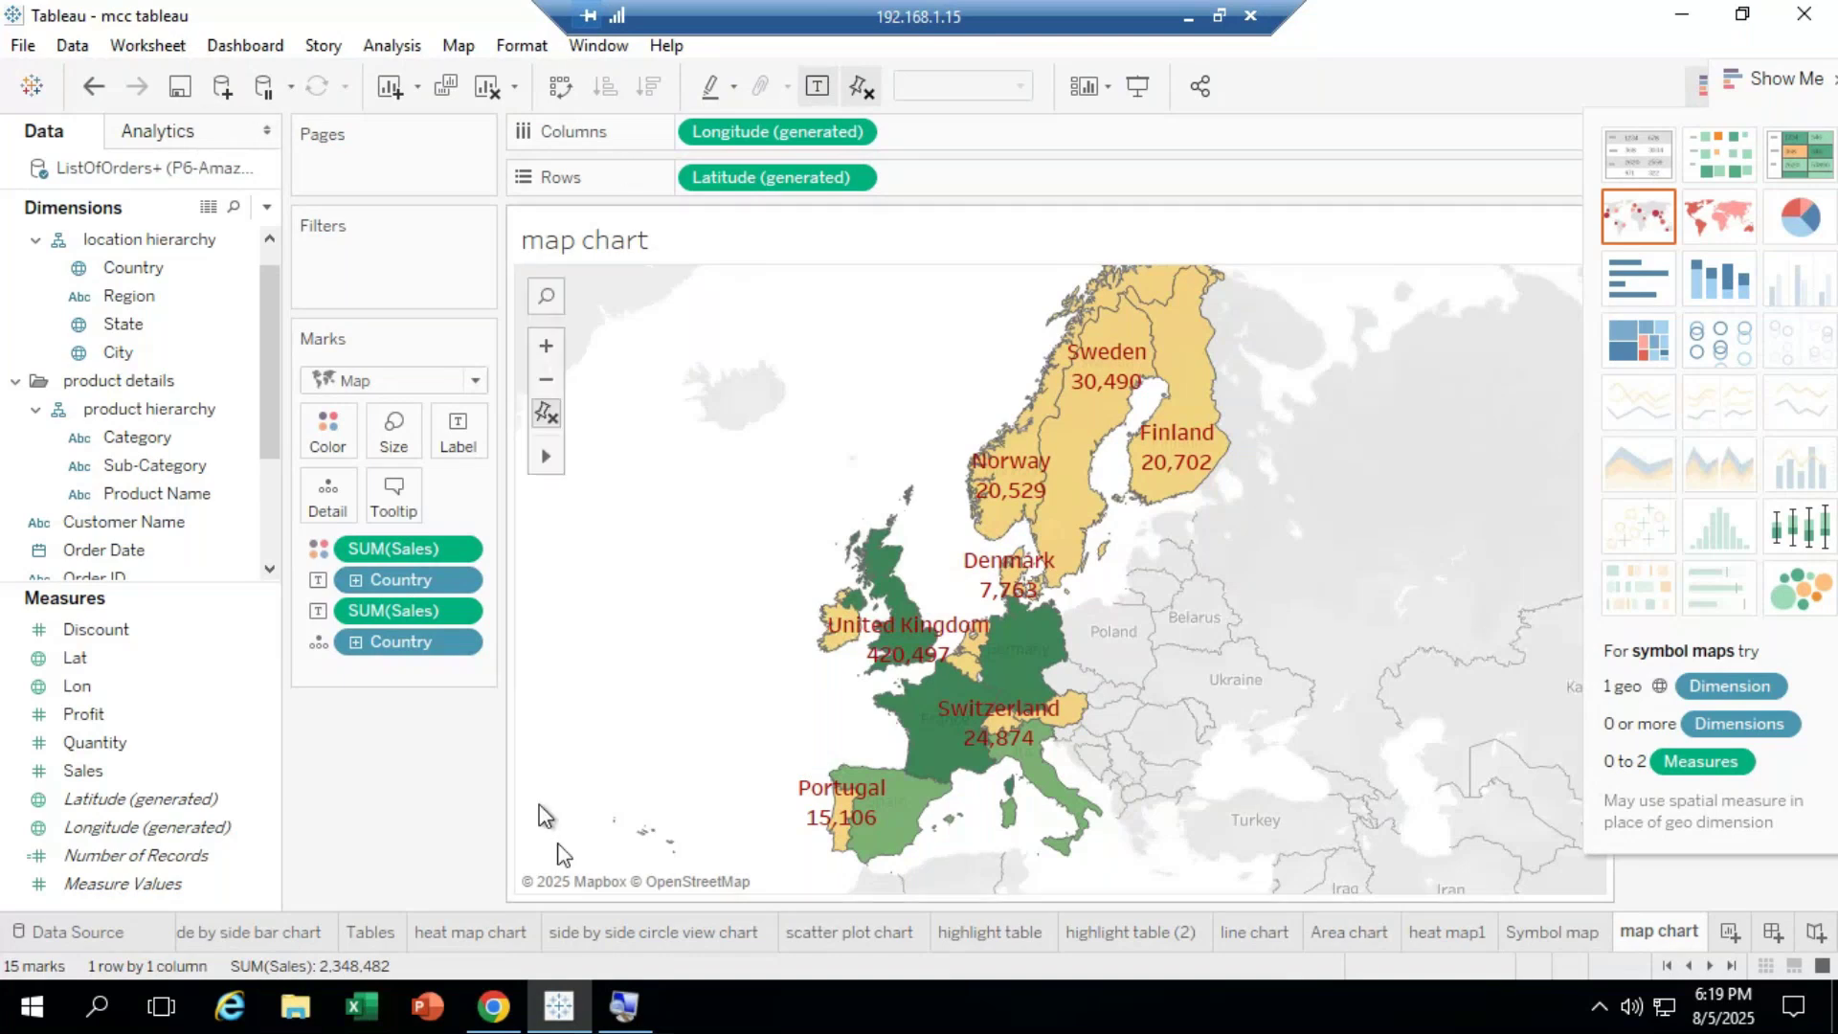
Step: Switch to the GoTo Meeting window repeatedly to check the chat for replies, returning to the Tableau remote session each time
click(1191, 15)
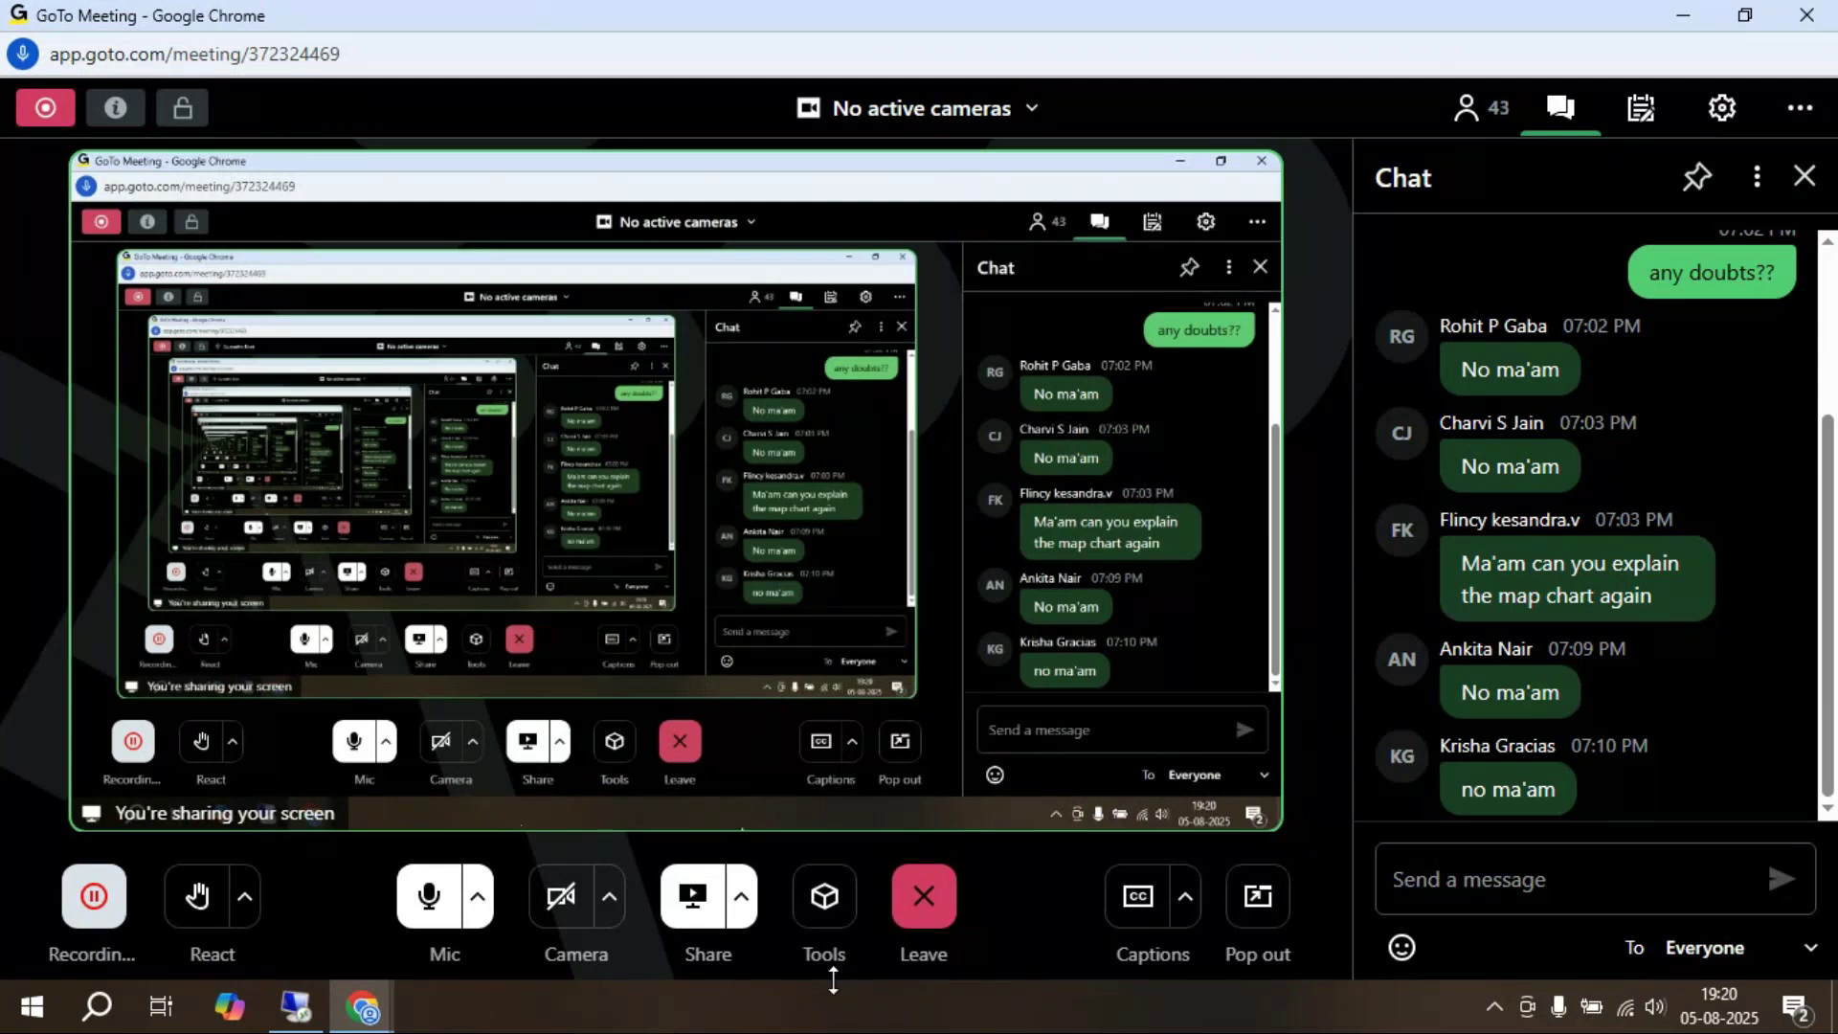
click(287, 1023)
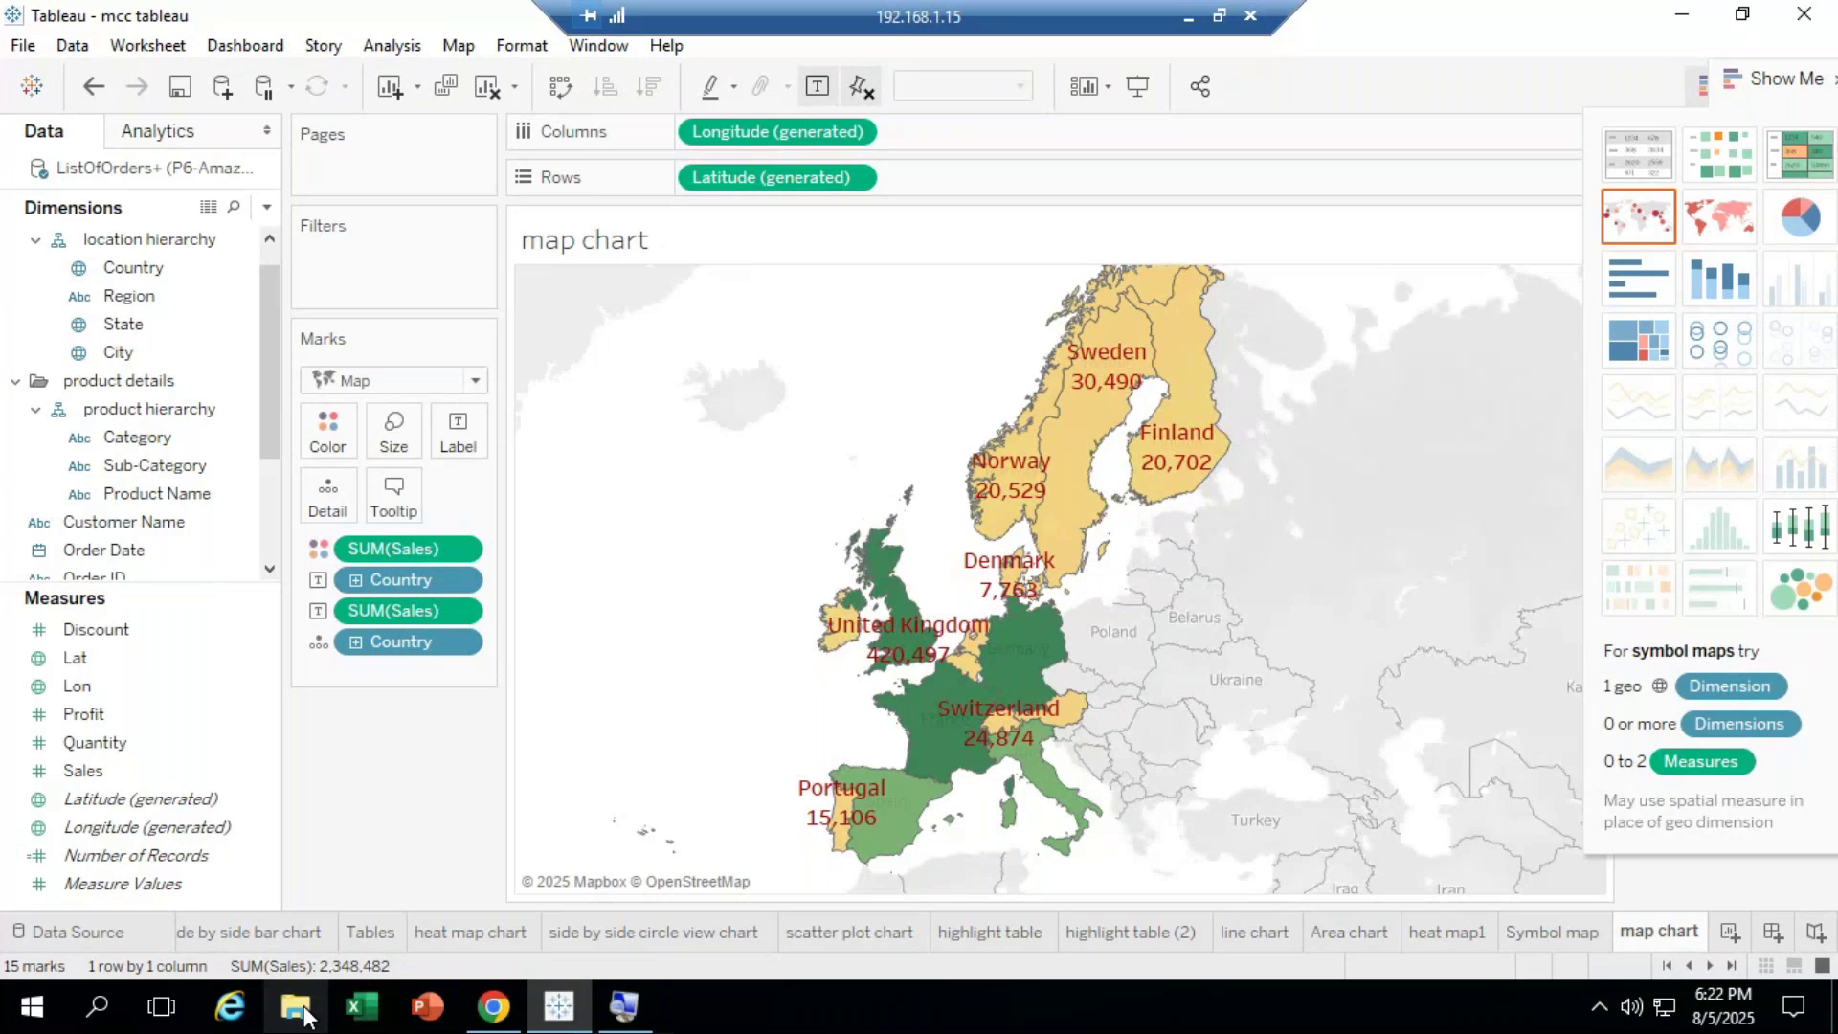
click(1189, 17)
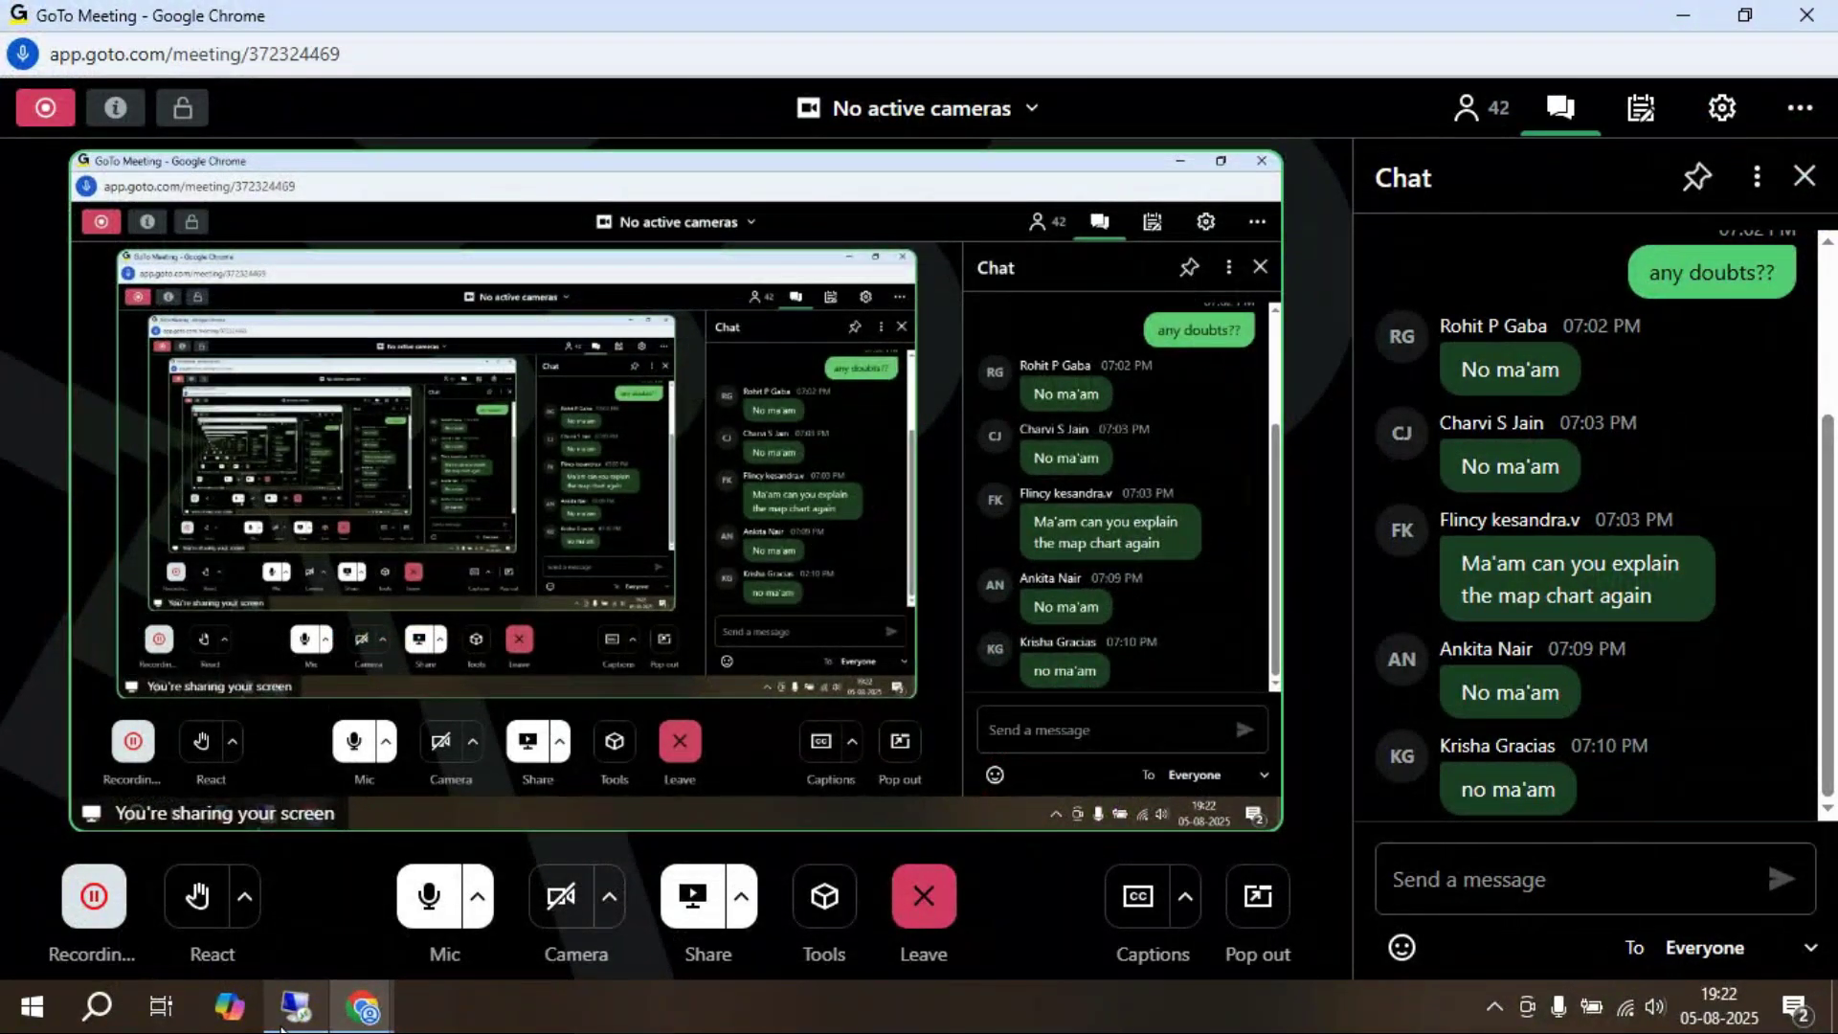
click(283, 1022)
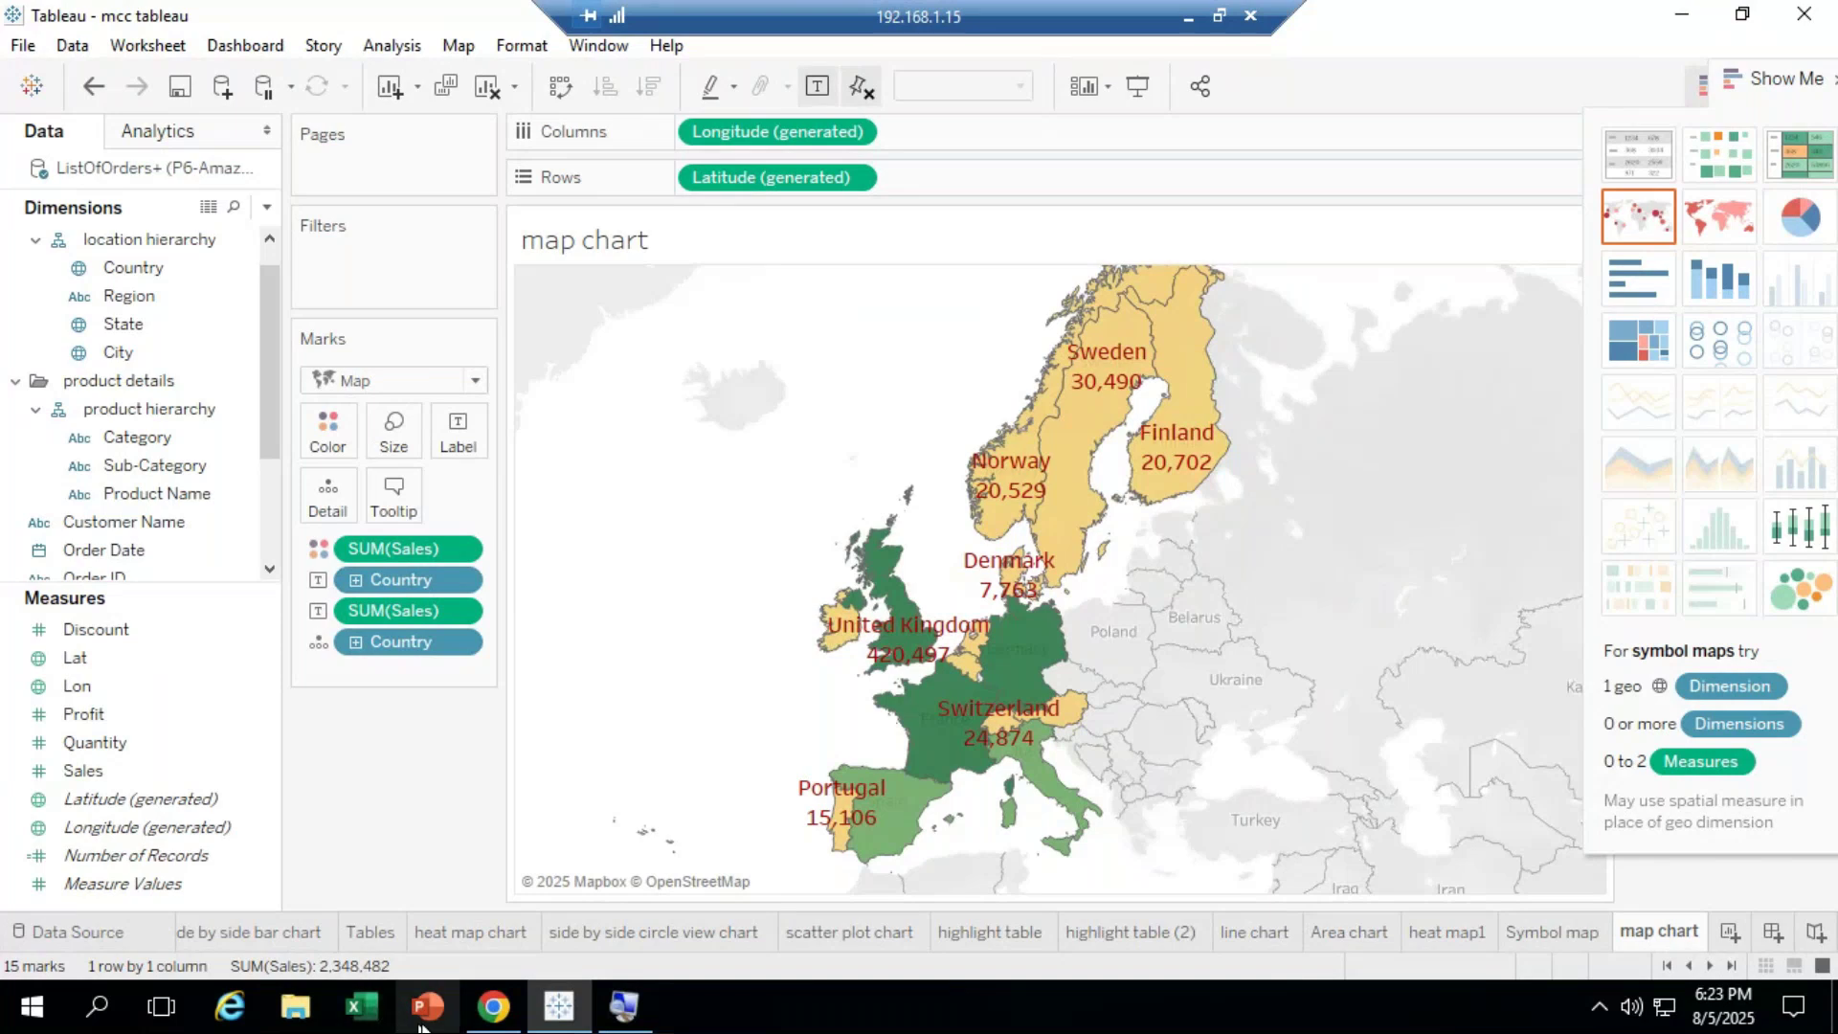
mouse_move(493, 1007)
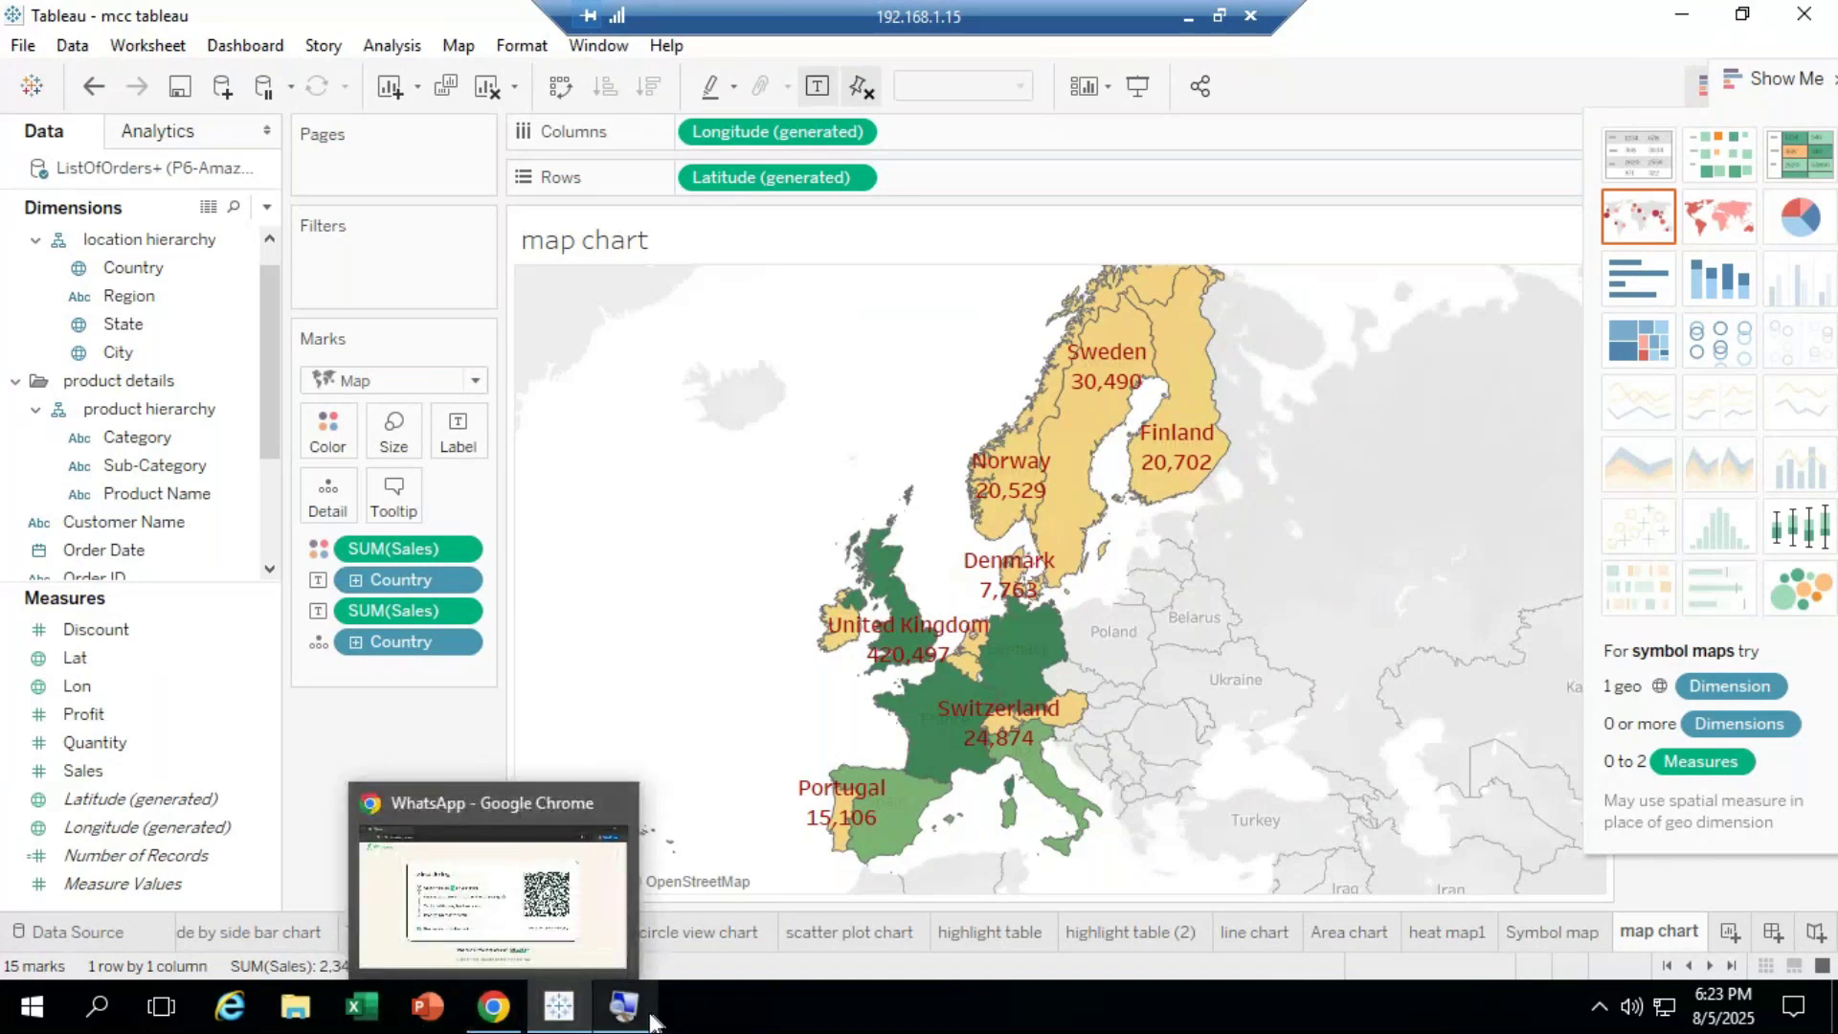
mouse_move(562, 1020)
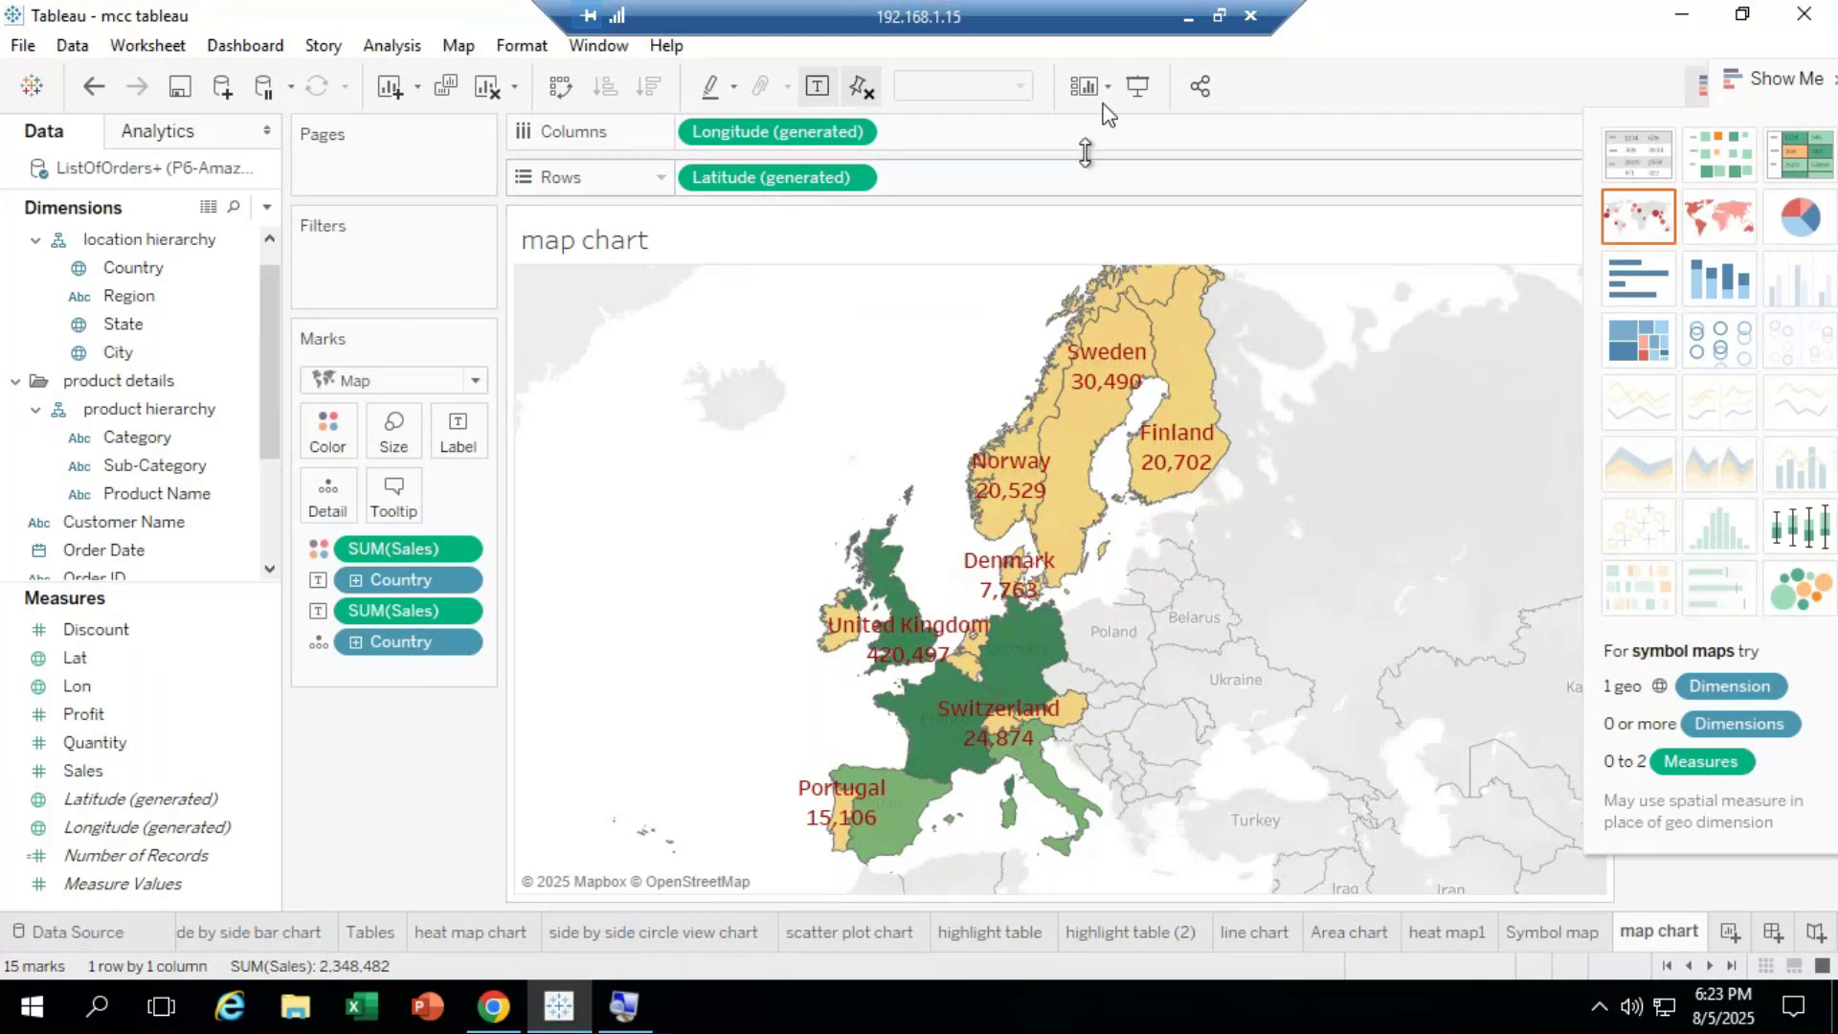
click(1188, 16)
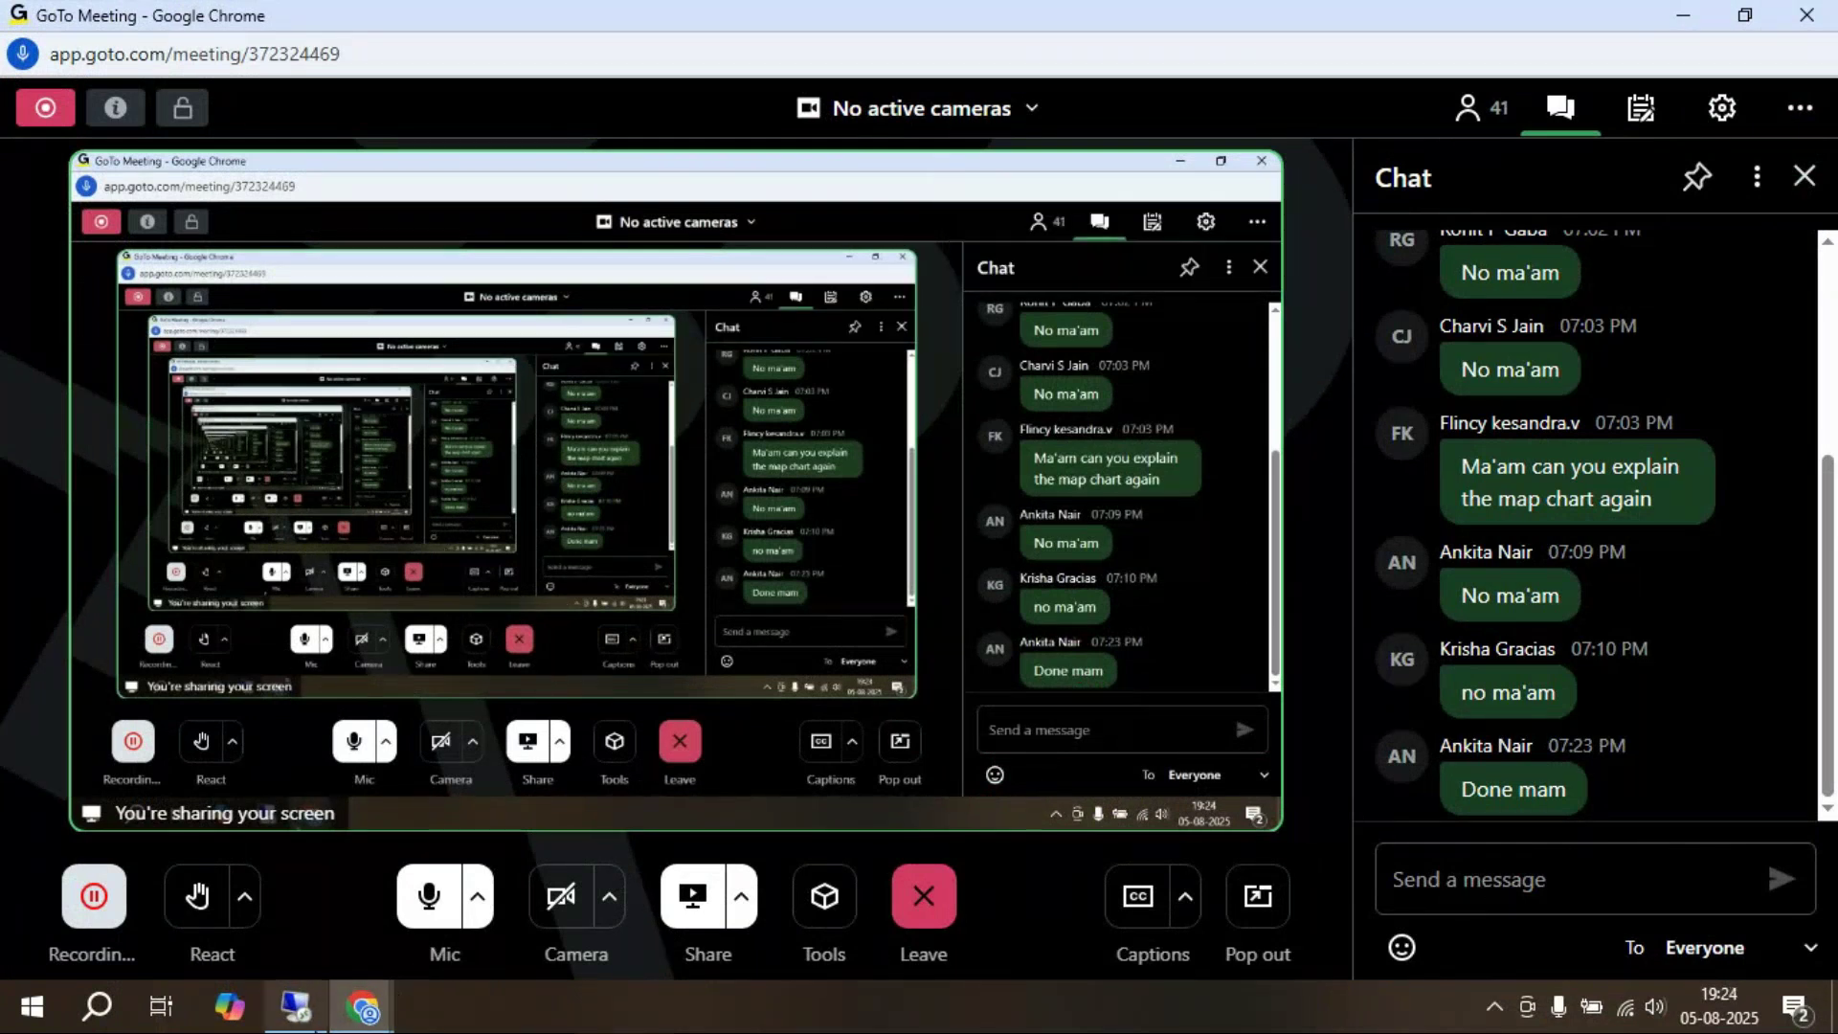
mouse_move(305, 1023)
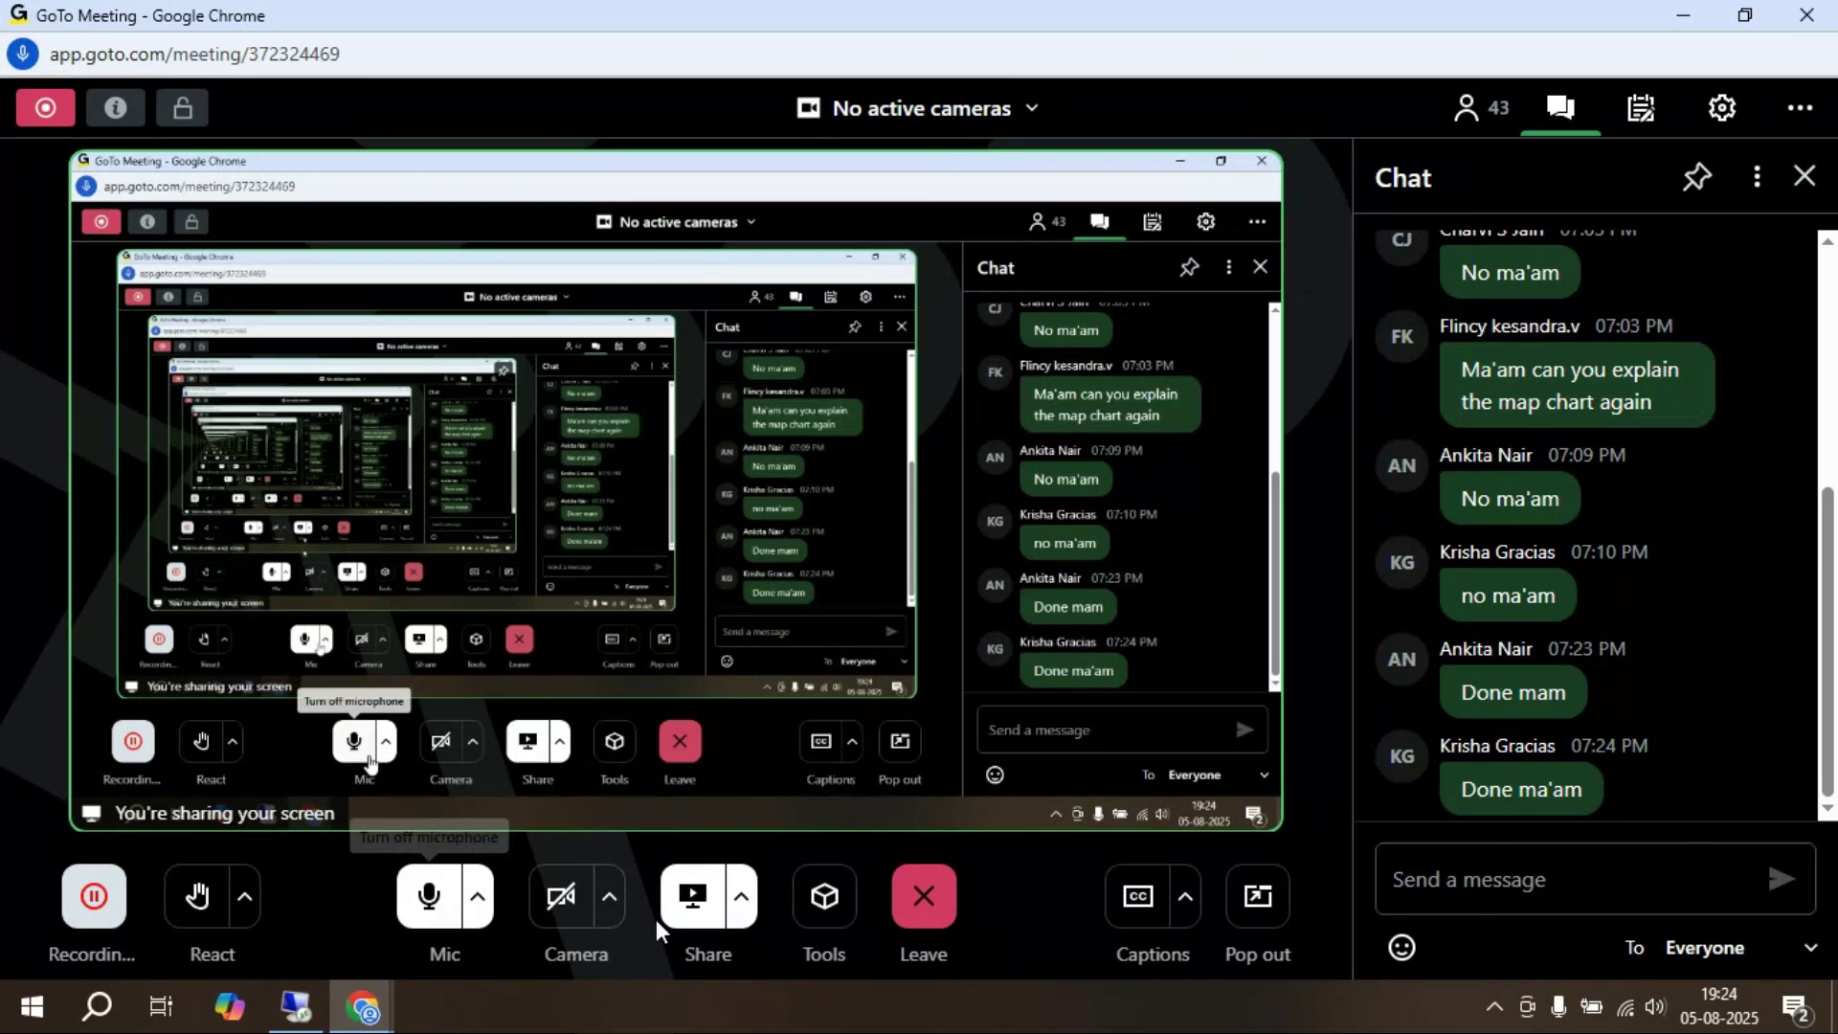
click(285, 1021)
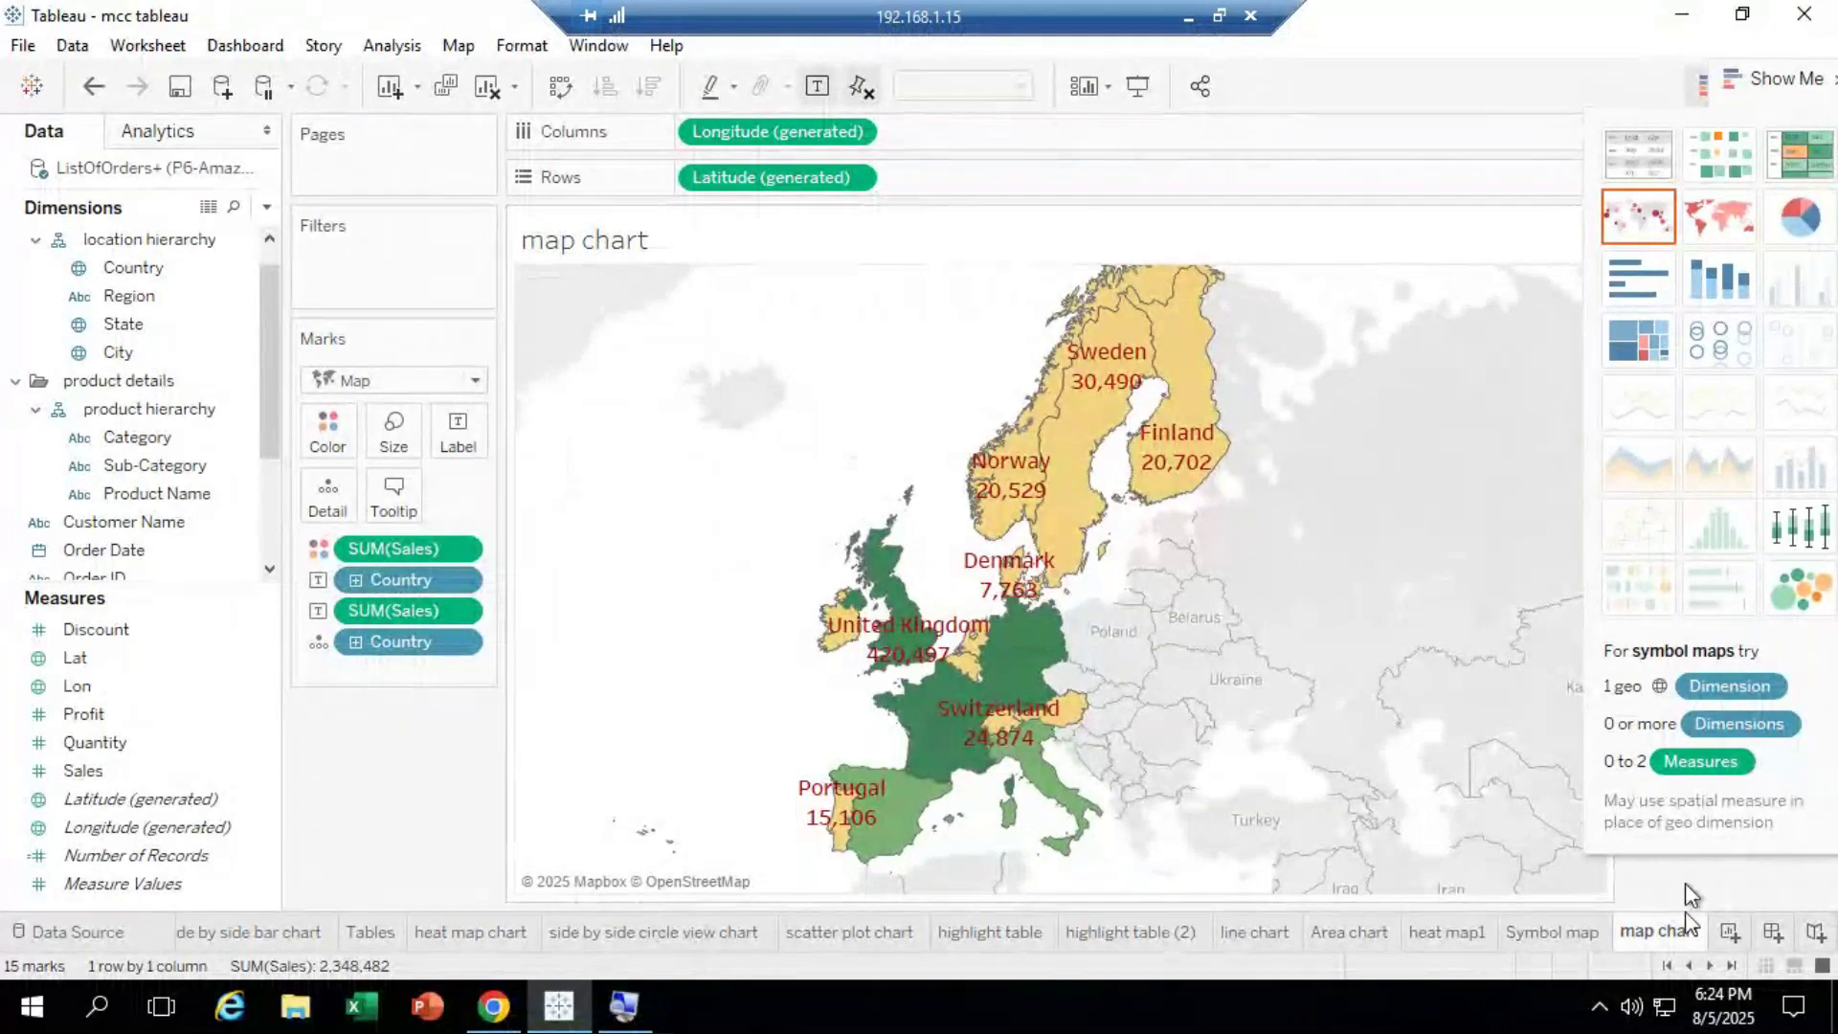
Step: Create a new worksheet with Sales and Profit on Columns and Sub-Category on Rows
key(ctrl+m)
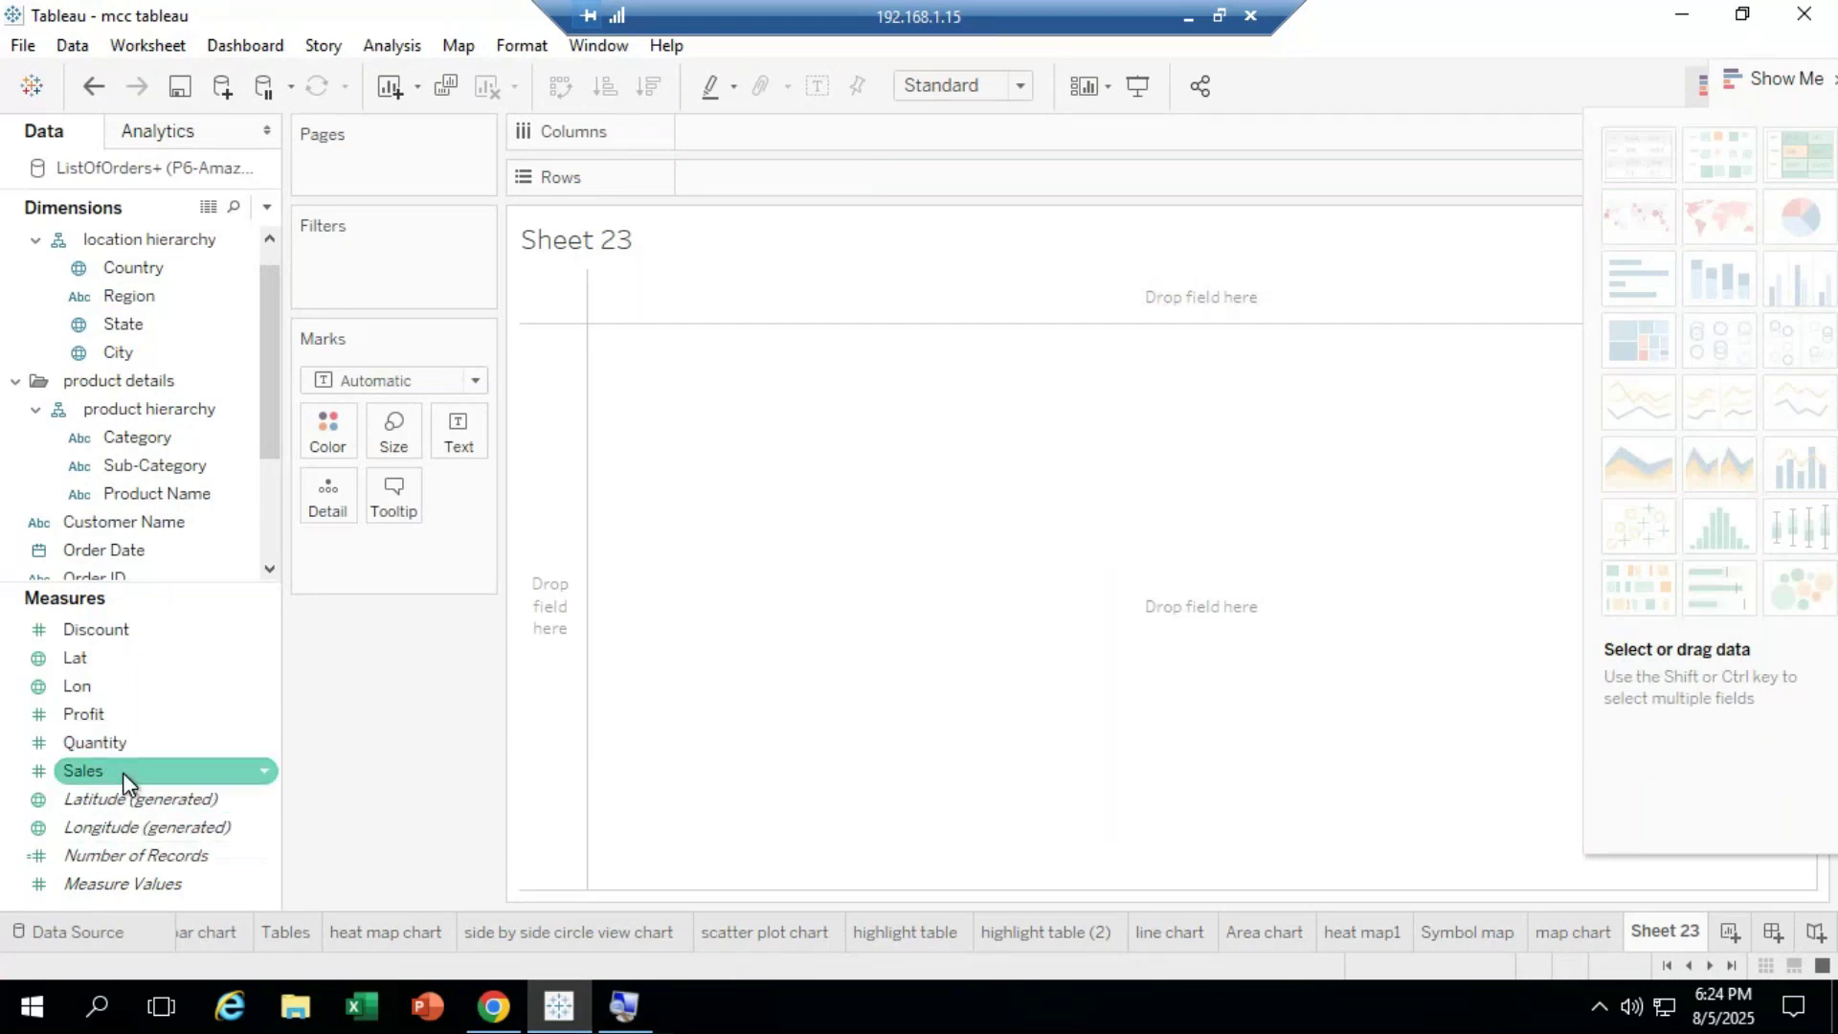
mouse_move(122, 773)
mouse_down()
mouse_move(157, 670)
mouse_move(513, 295)
mouse_move(768, 169)
mouse_move(772, 127)
mouse_up()
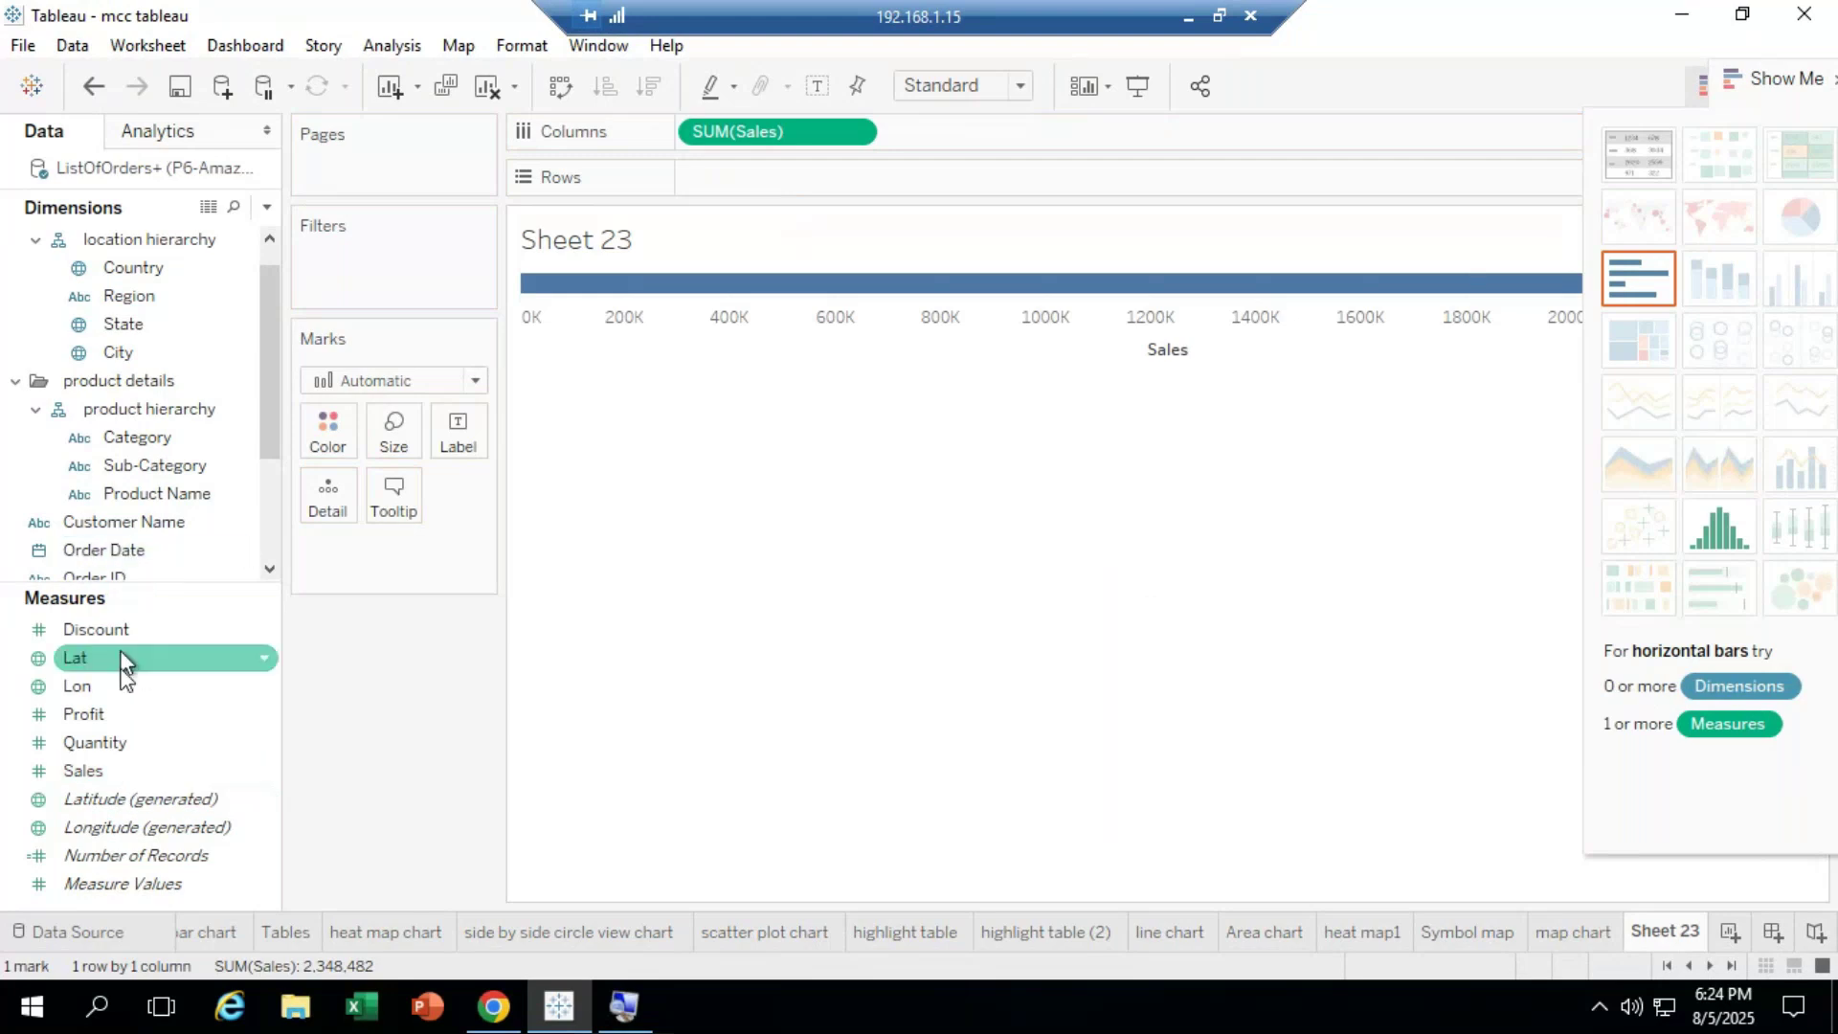
drag(124, 713, 988, 132)
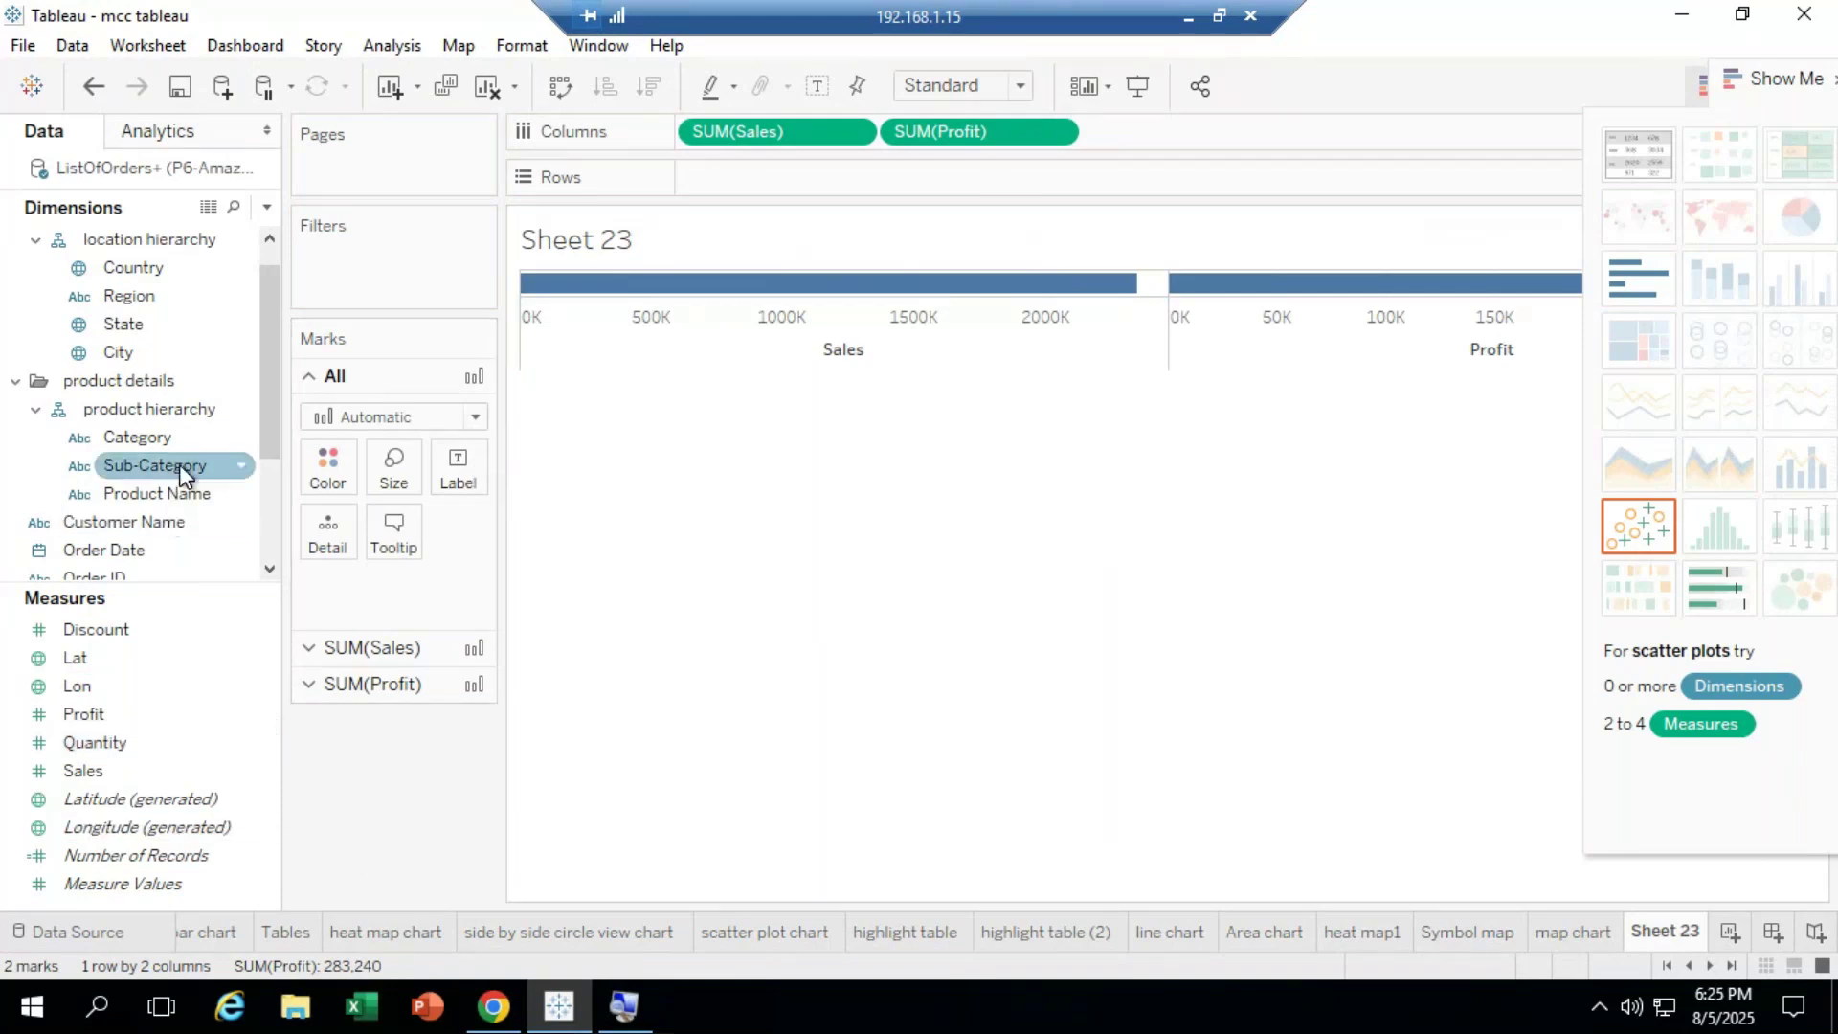
drag(180, 464, 778, 186)
mouse_move(898, 587)
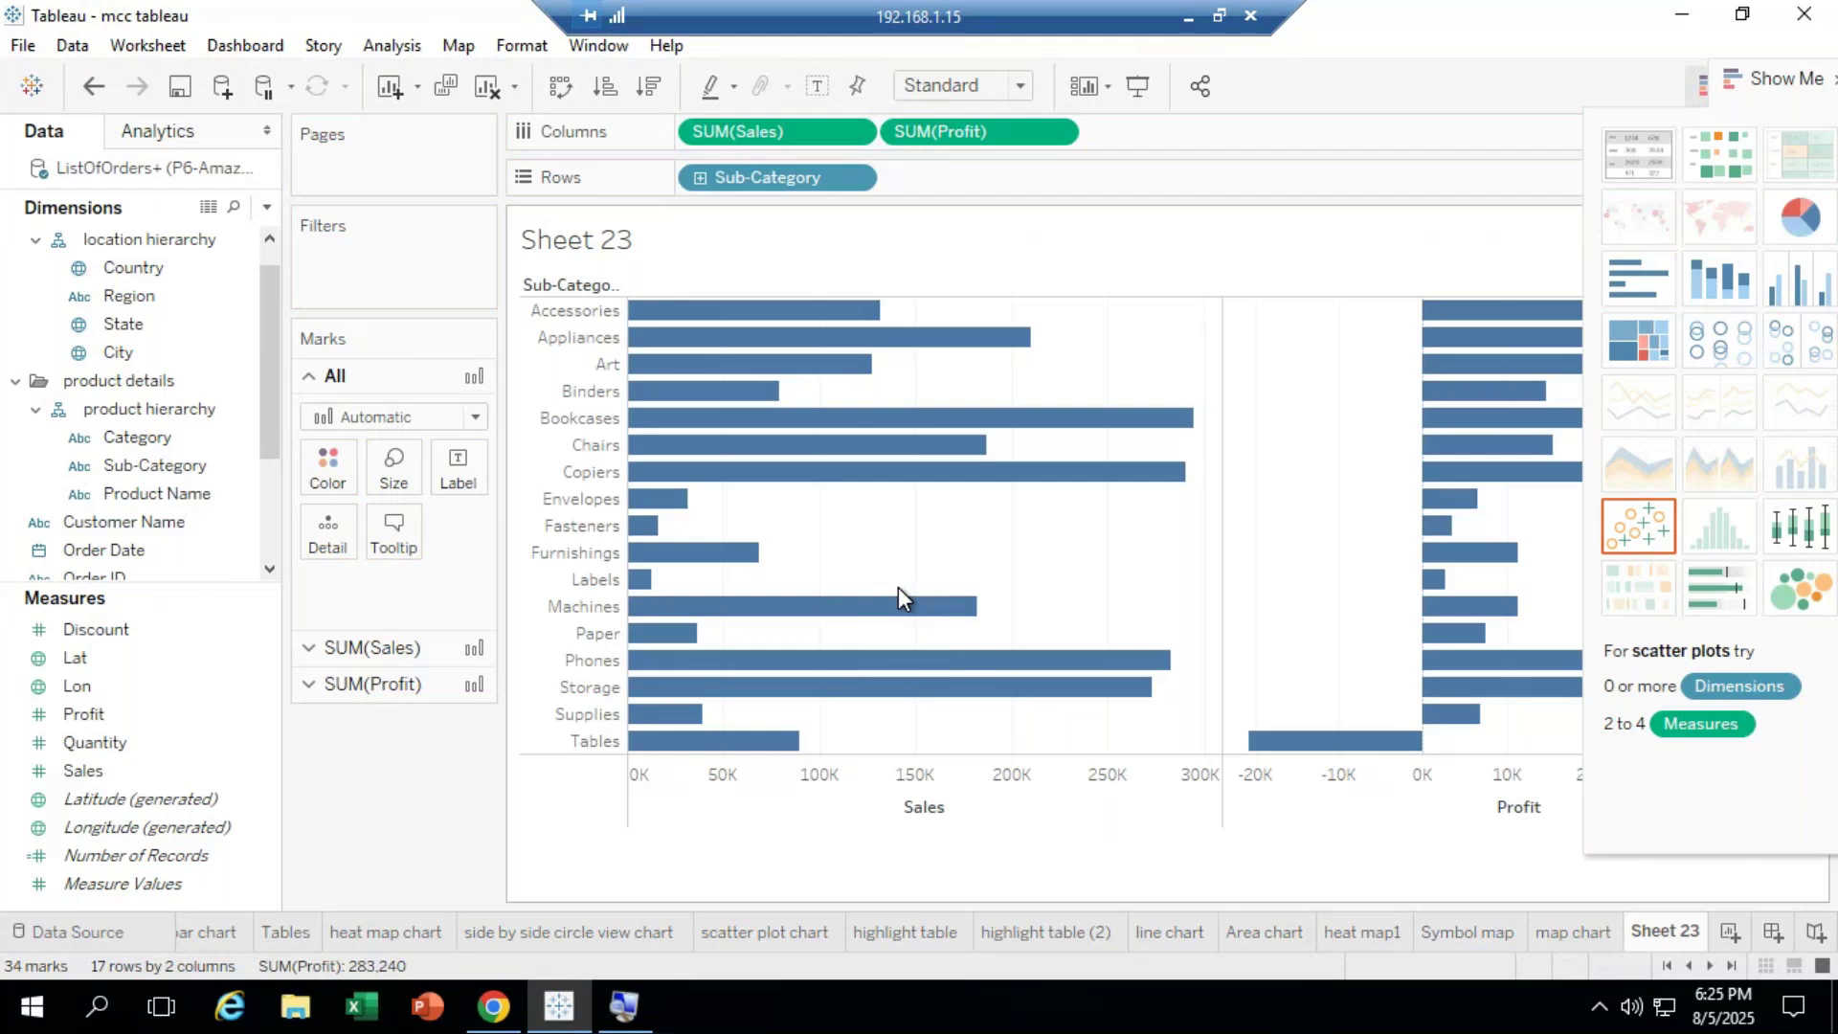
Step: Add Ship Date to Rows after Sub-Category, and expand its year down to quarter
click(134, 494)
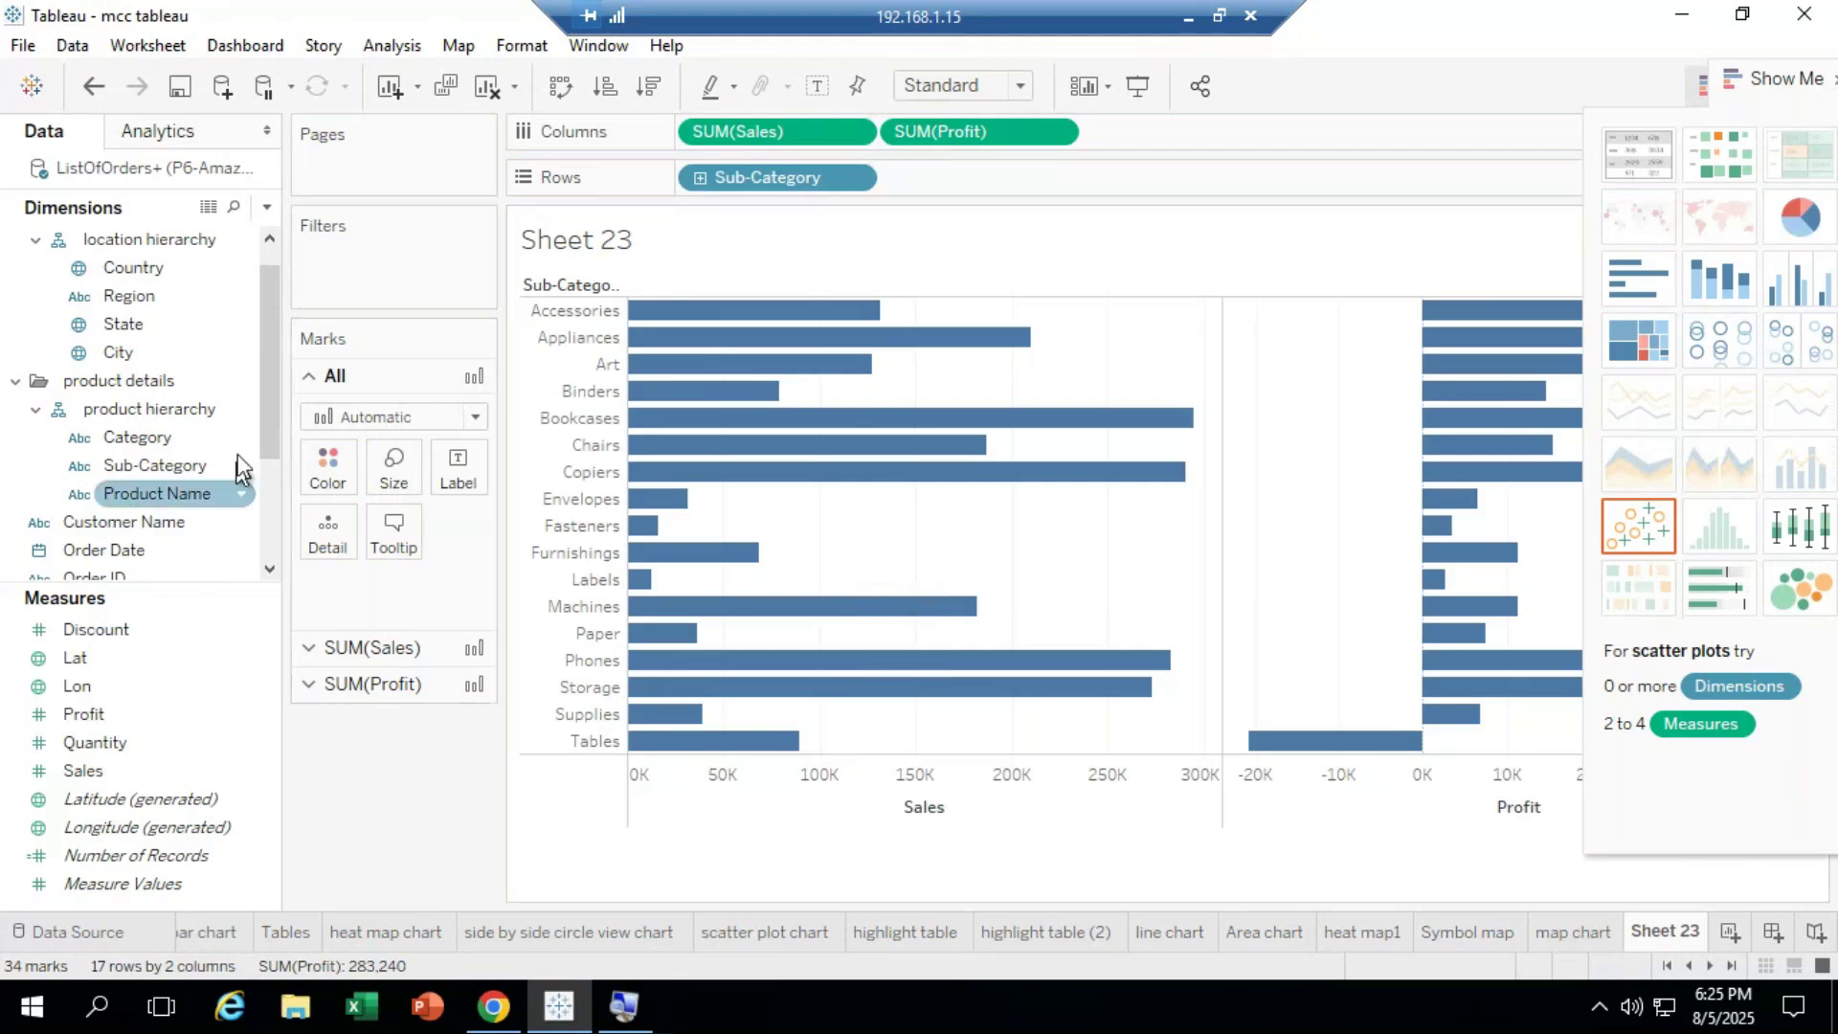
drag(280, 411, 261, 593)
click(247, 415)
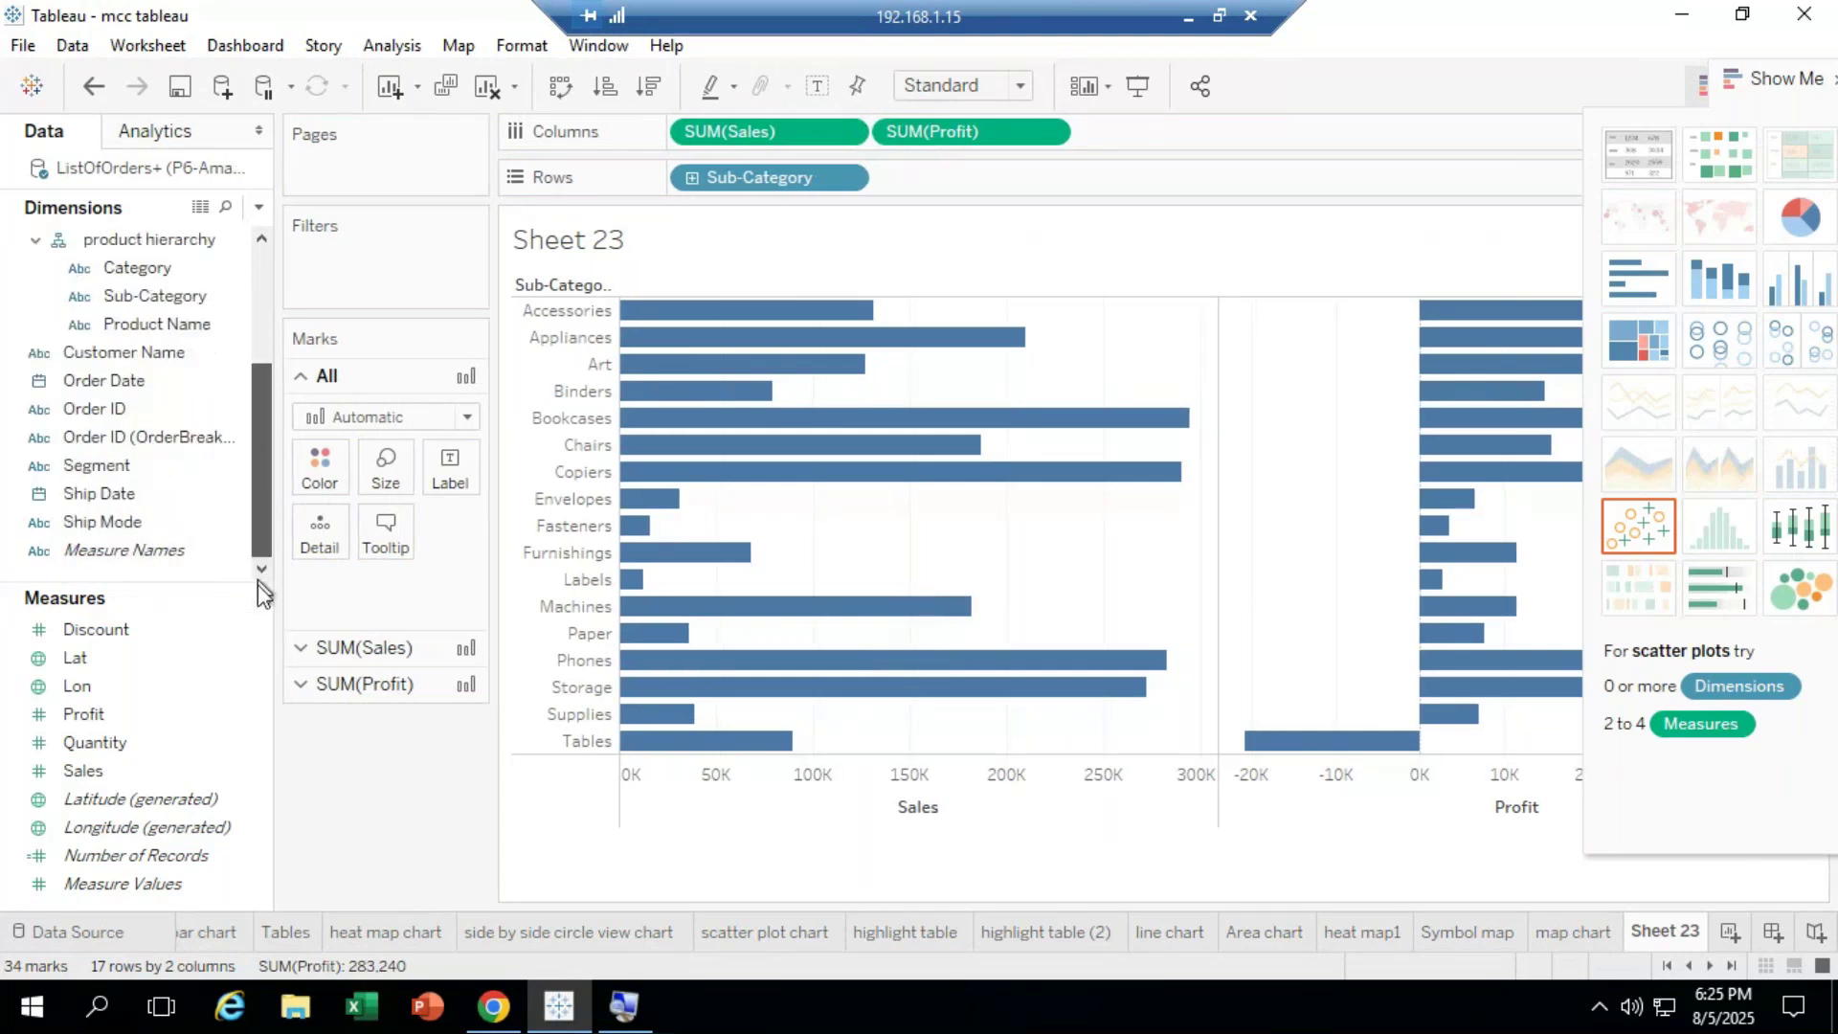
drag(109, 490, 1017, 380)
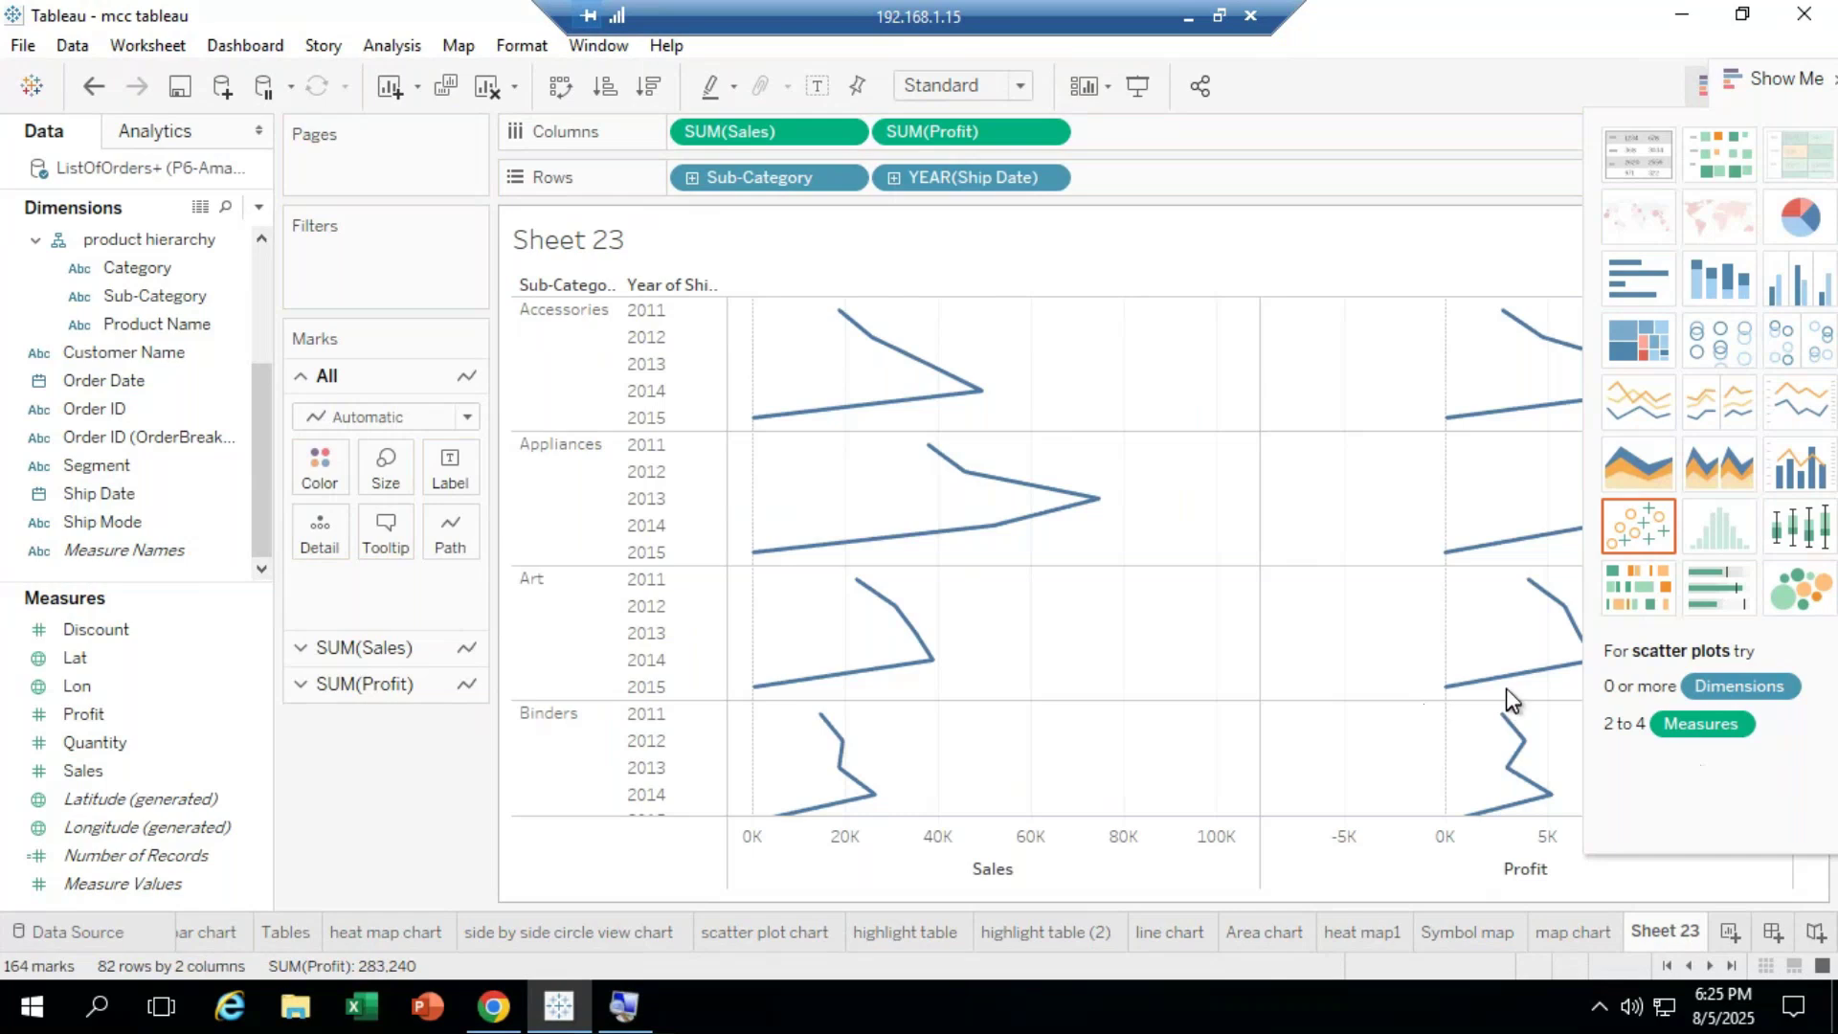
mouse_move(1507, 689)
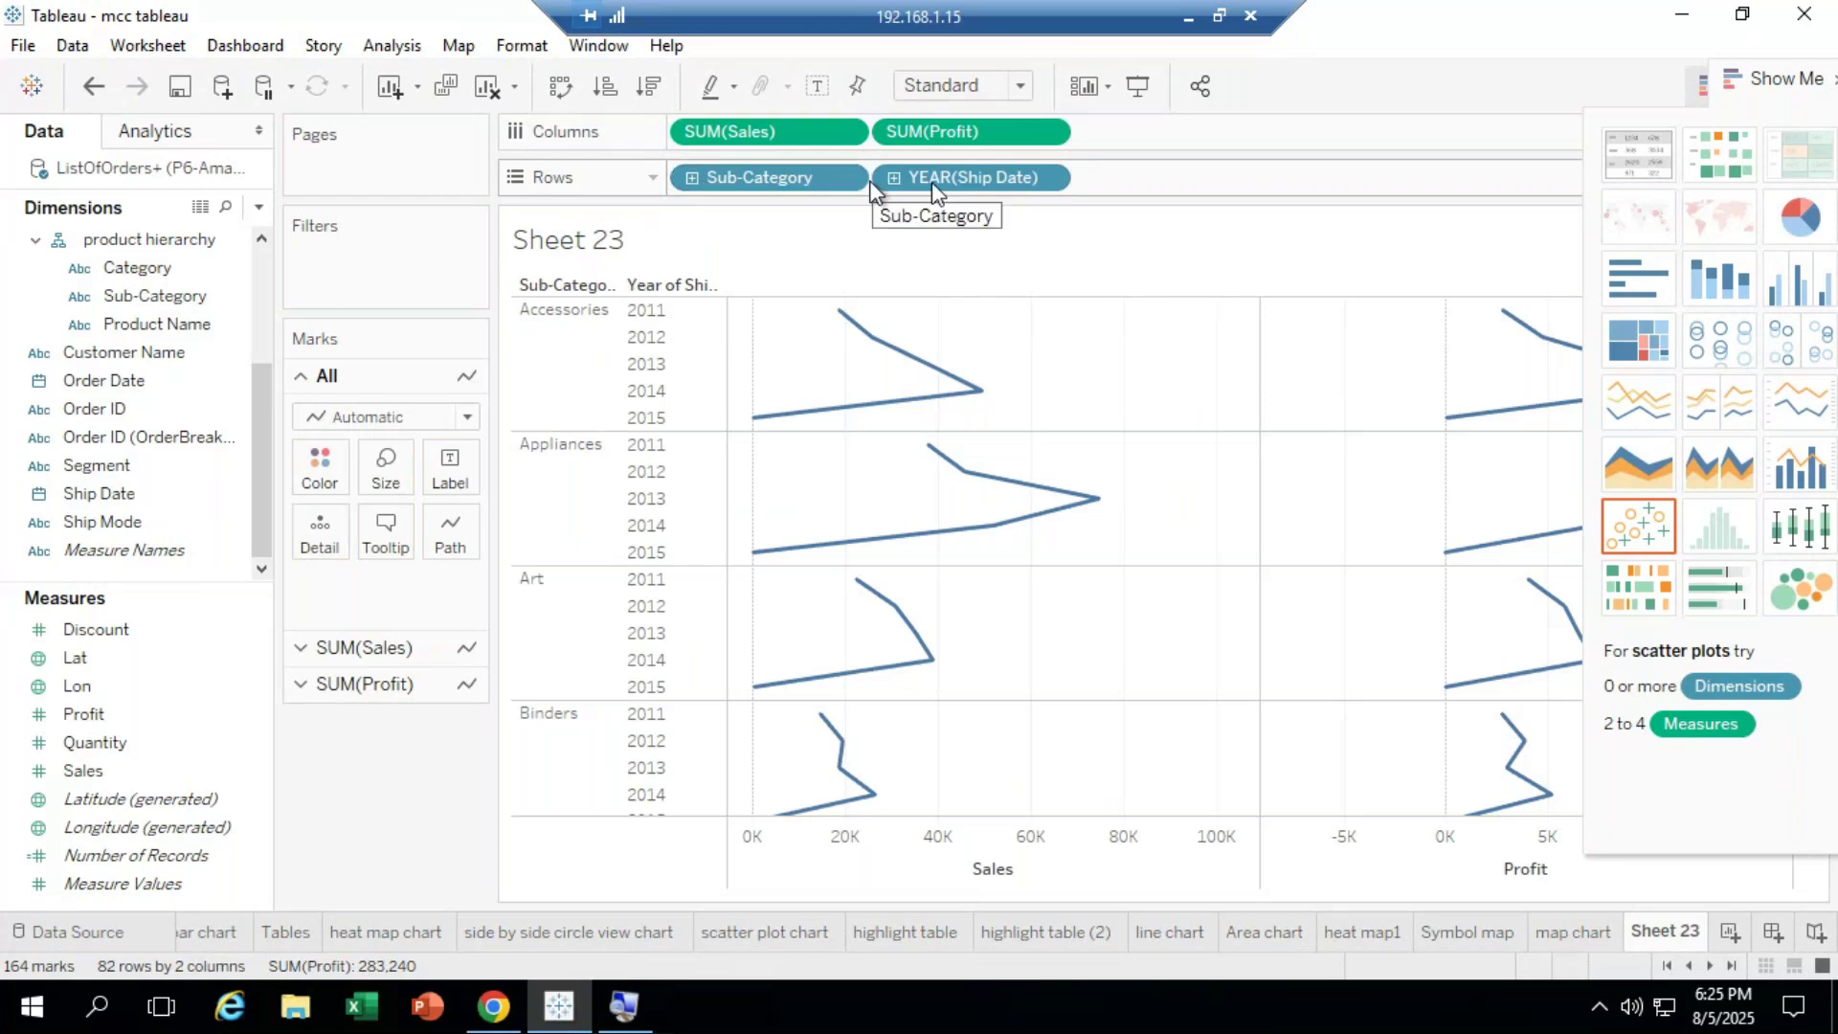
click(896, 179)
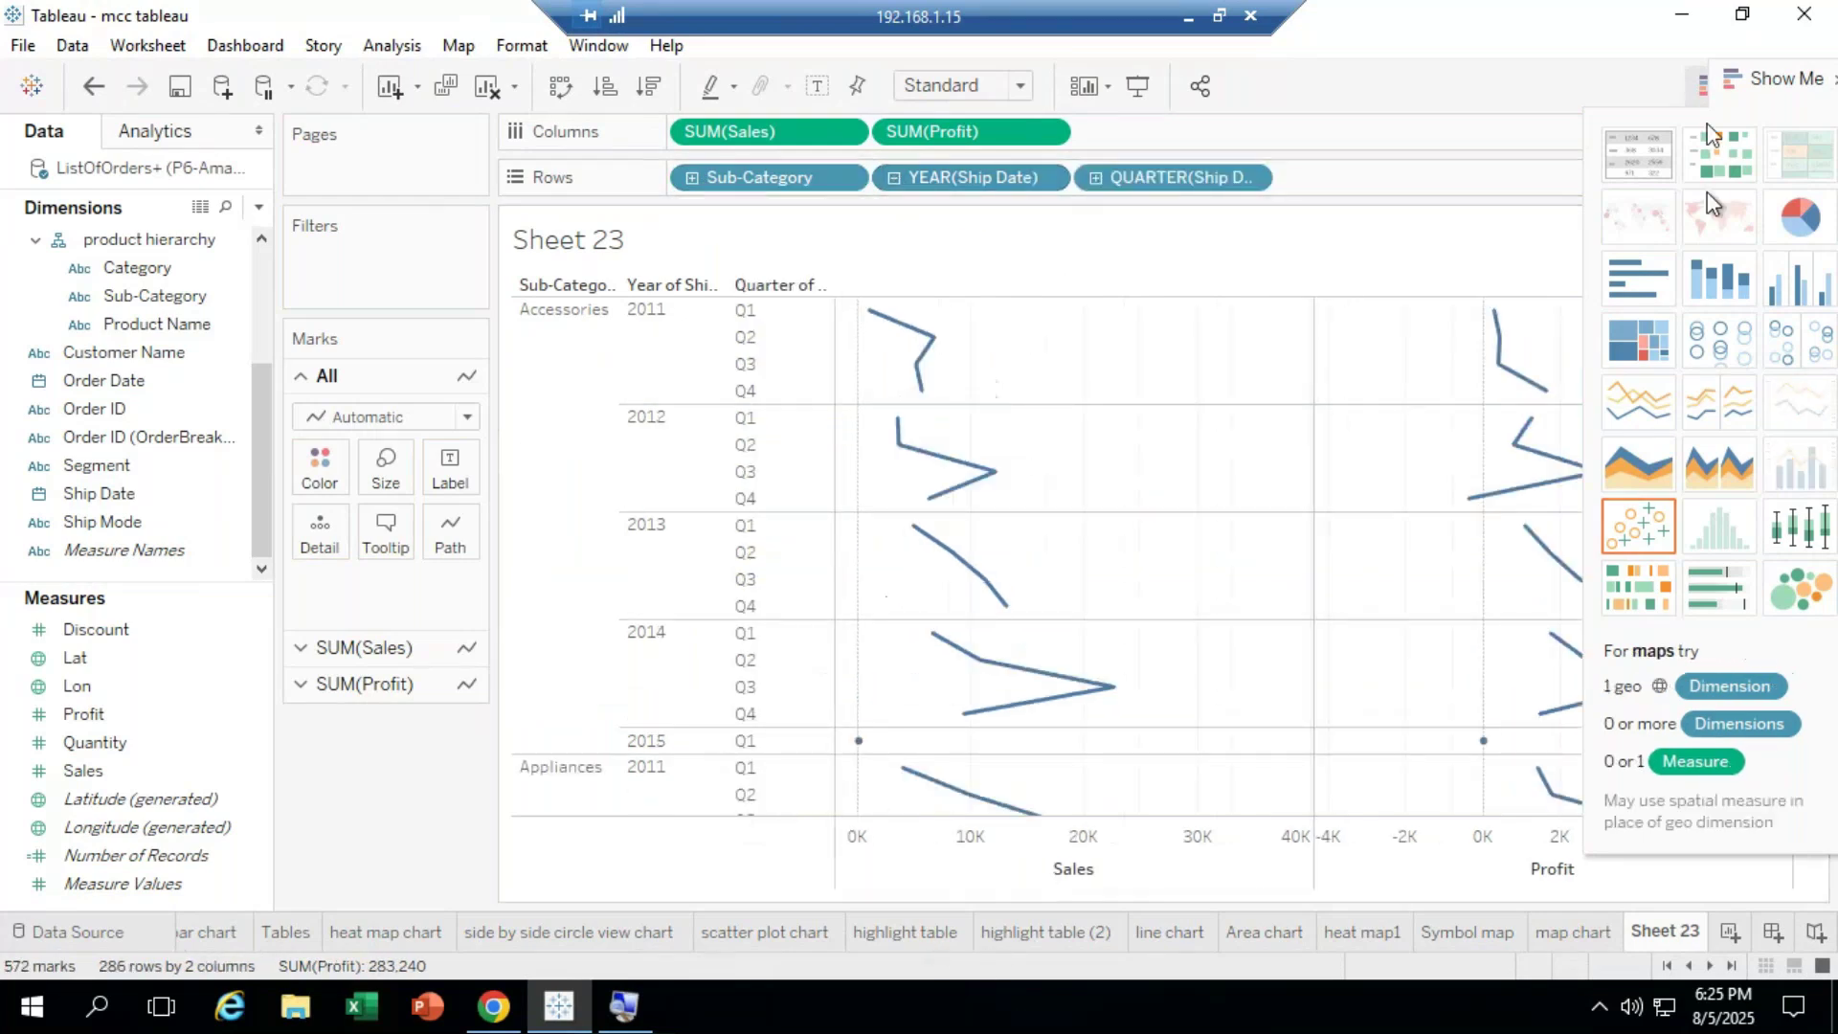
Step: Convert the view to a Gantt chart, and move the floating Show Me palette clear of the chart and its color legend
drag(1748, 76, 1626, 71)
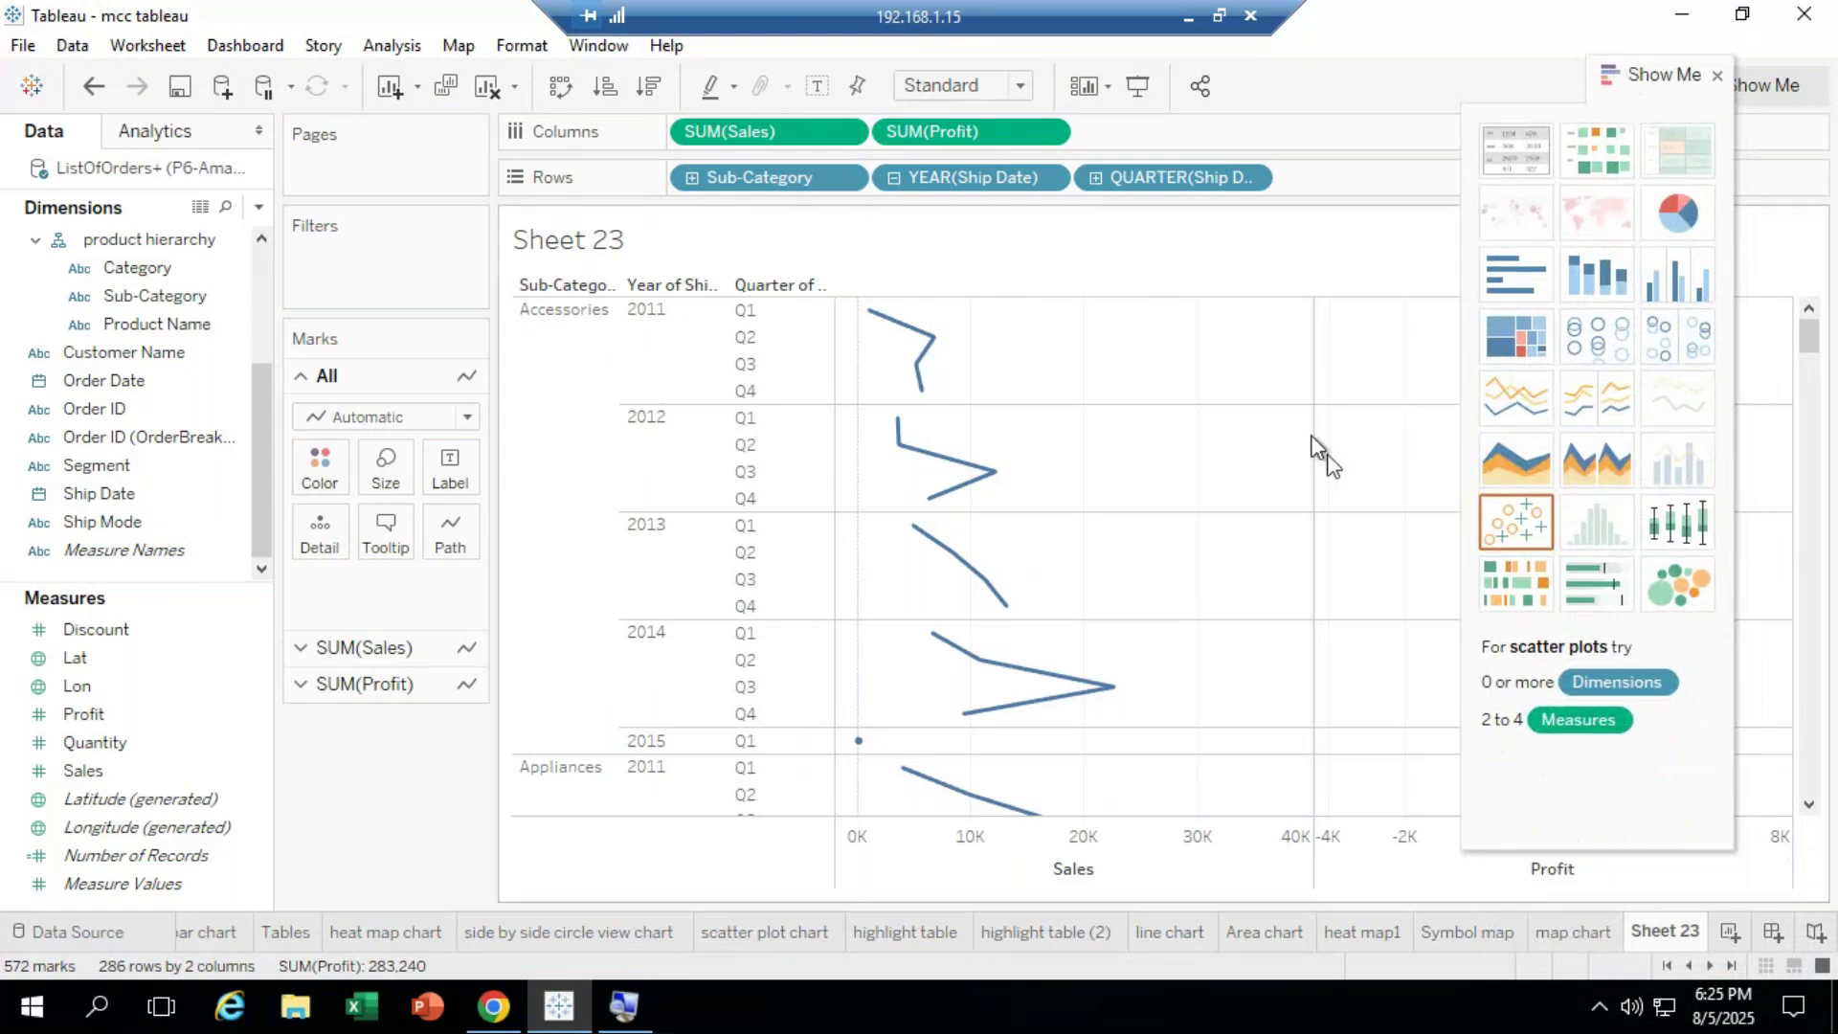
click(1505, 576)
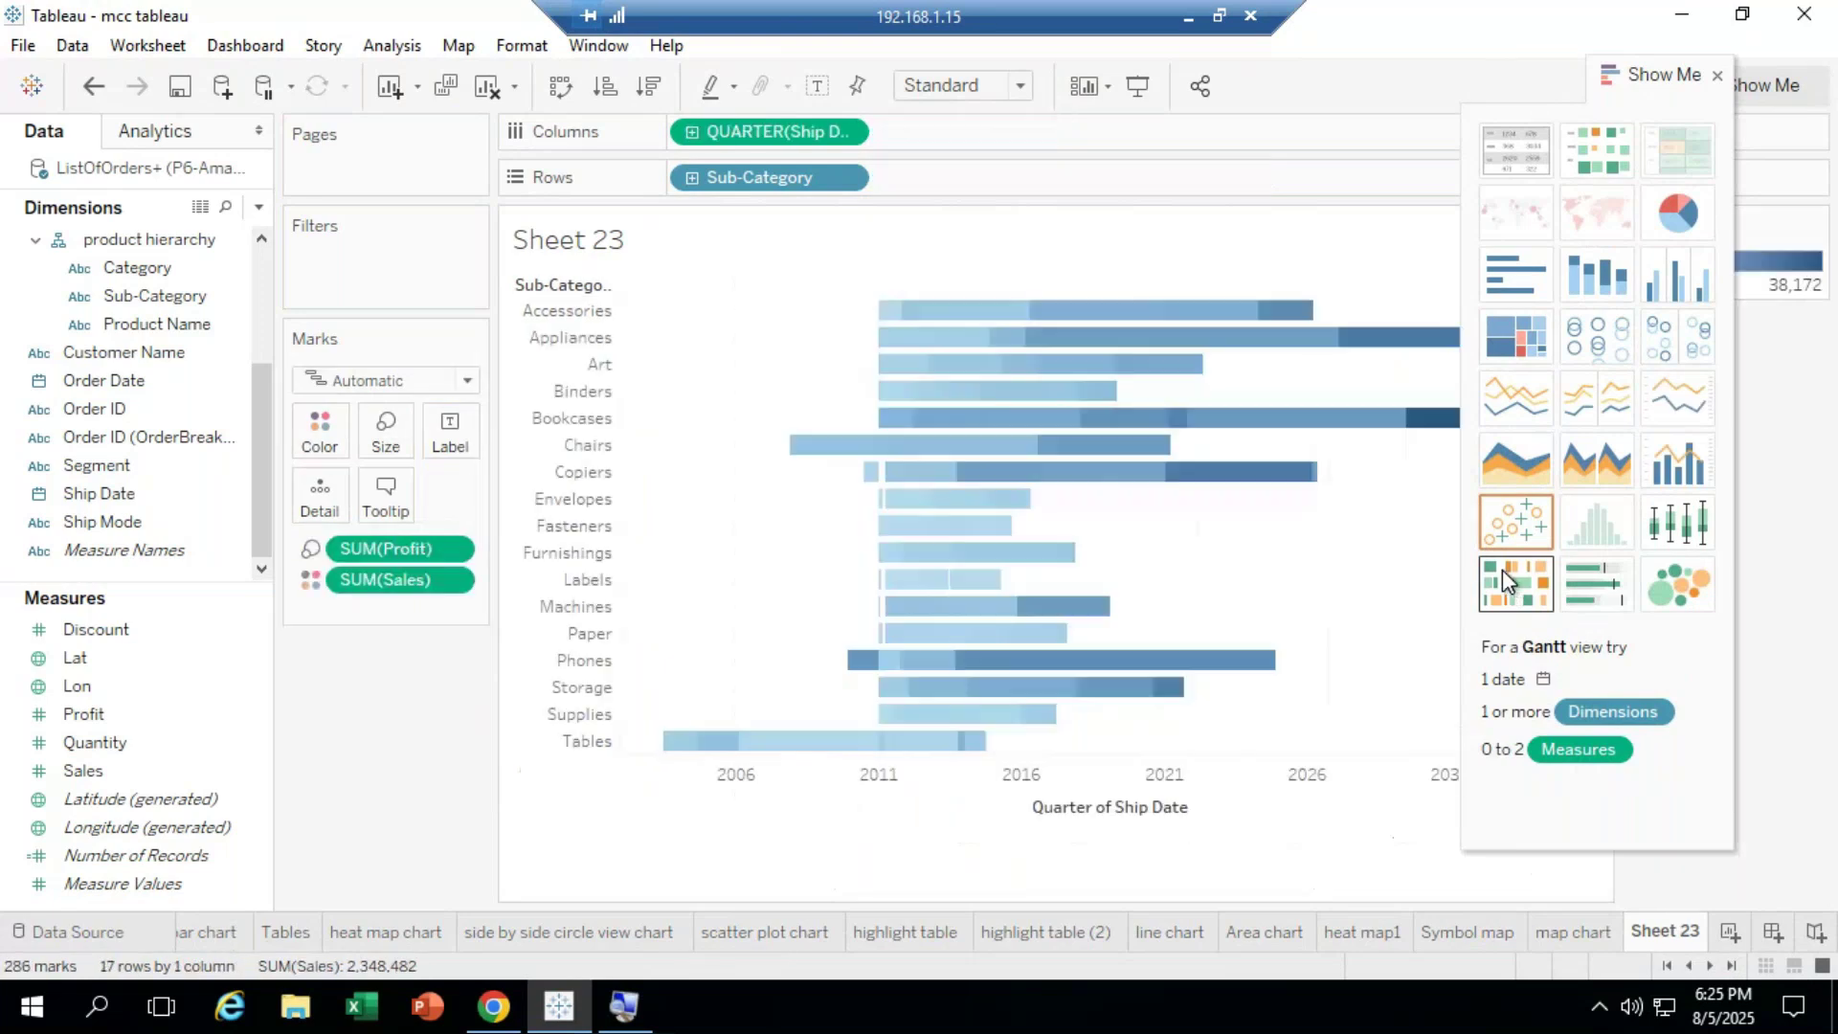
drag(1627, 91, 1785, 375)
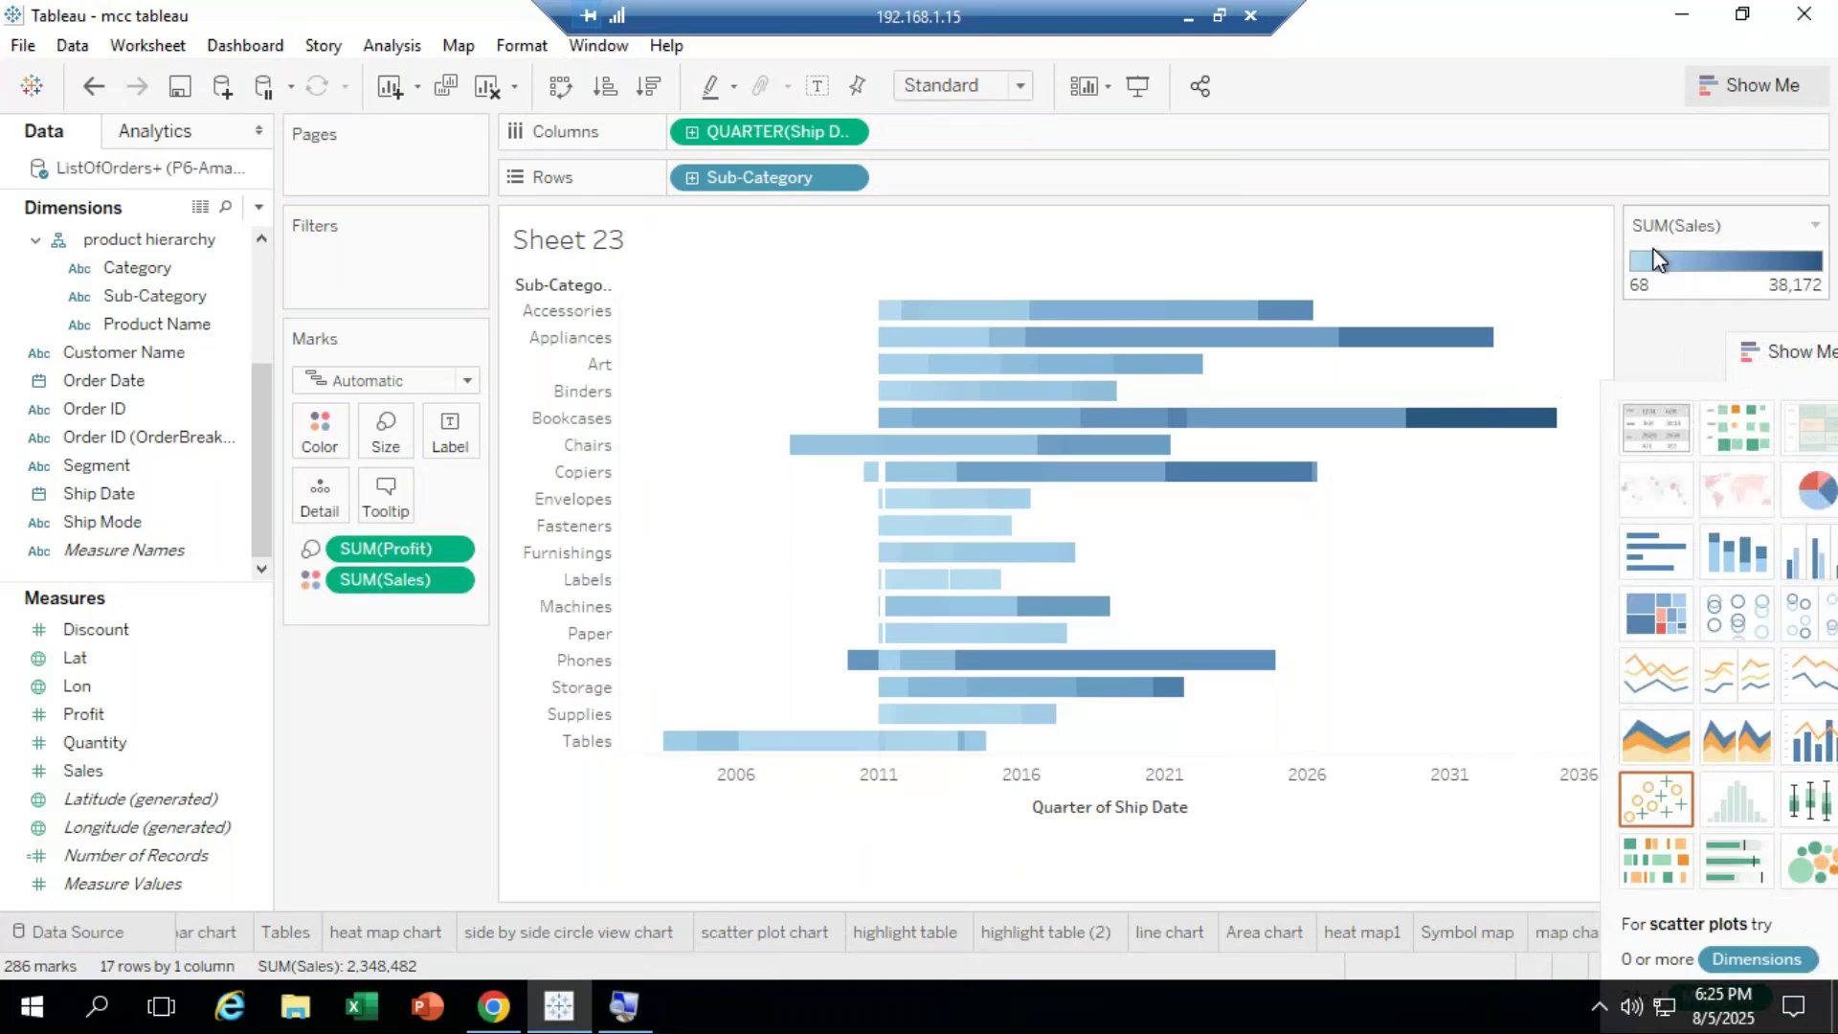
Step: Set the Sales colors of the Gantt bars to the Green-Gold palette with stepped color in 3 steps
click(1815, 228)
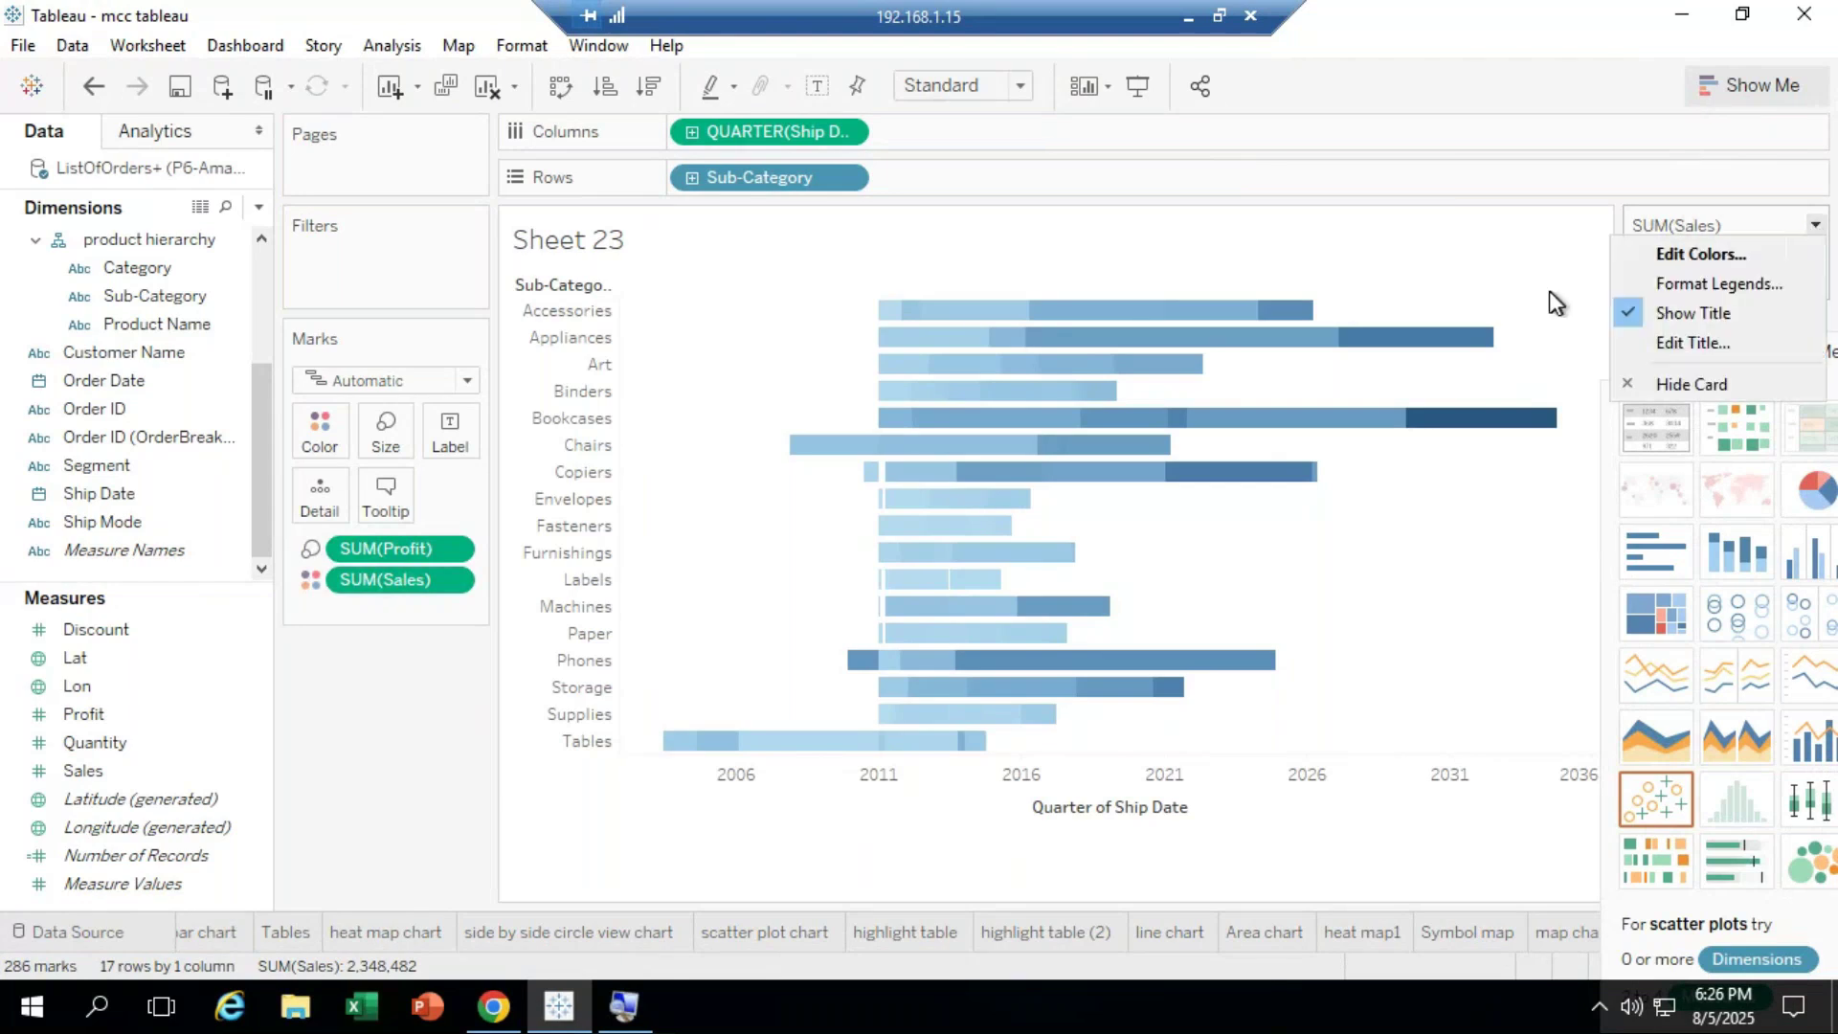
click(1695, 254)
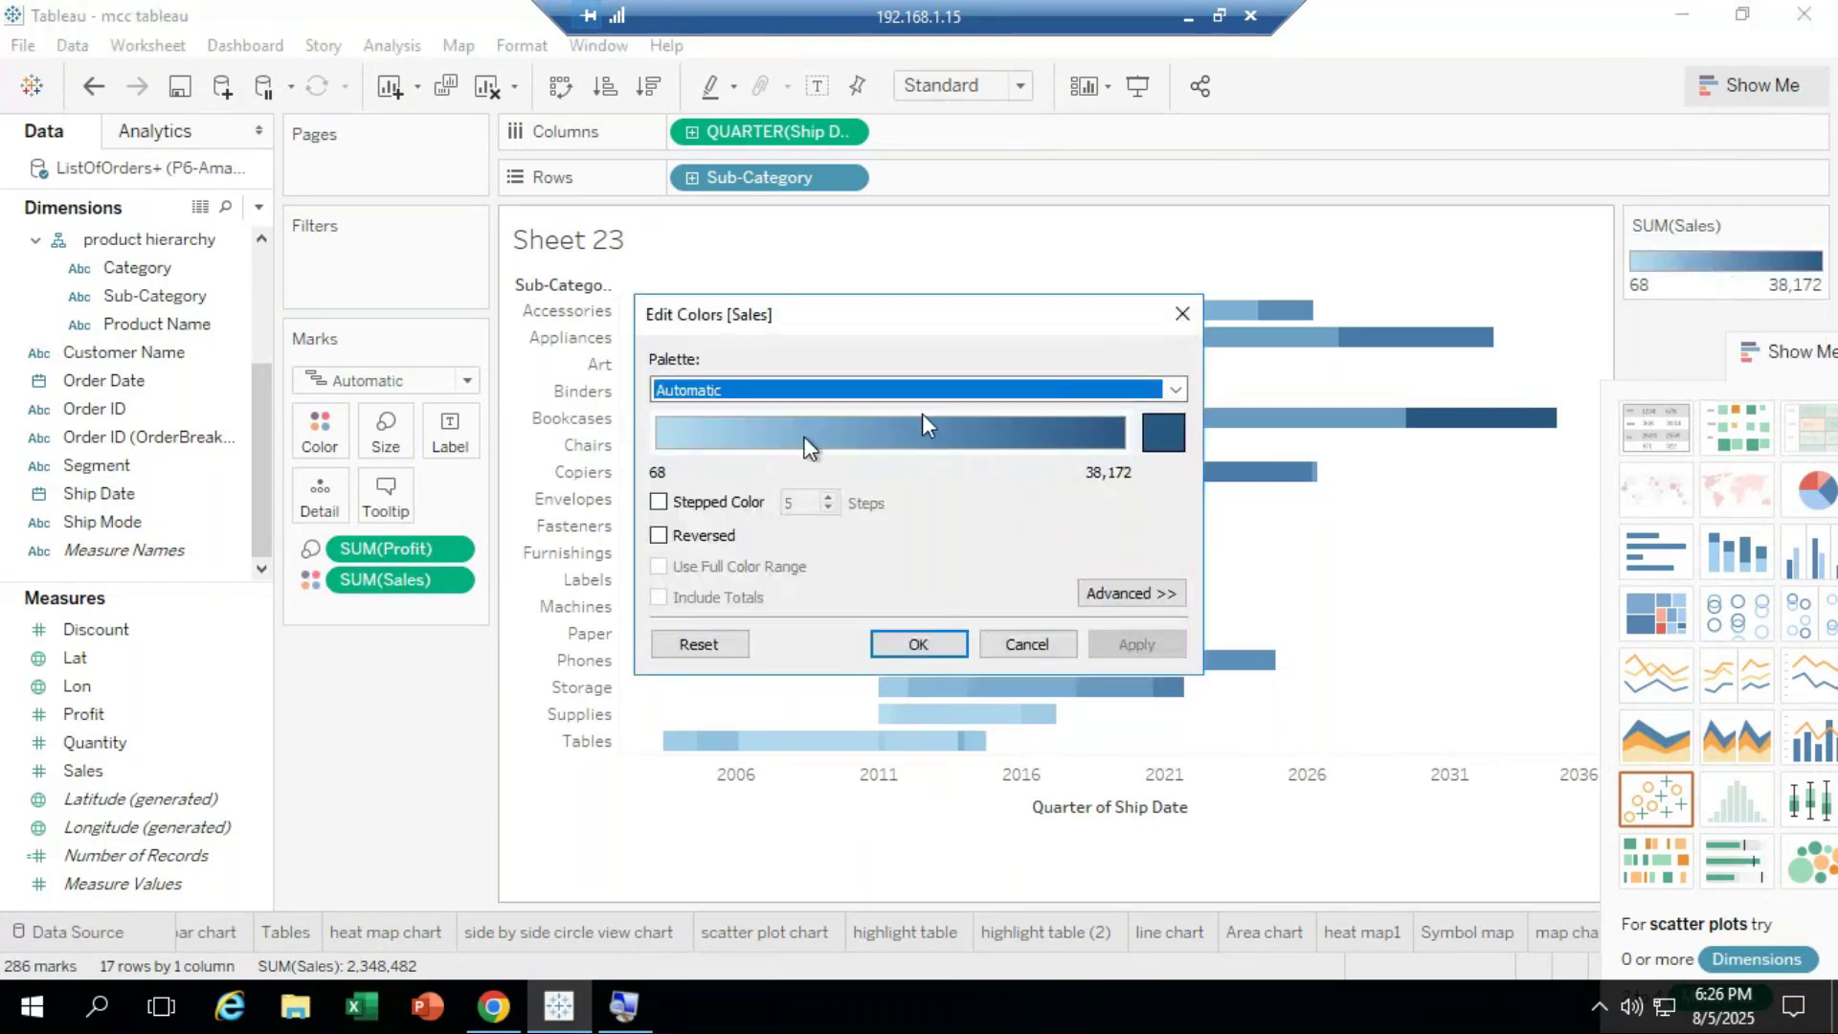
click(1172, 388)
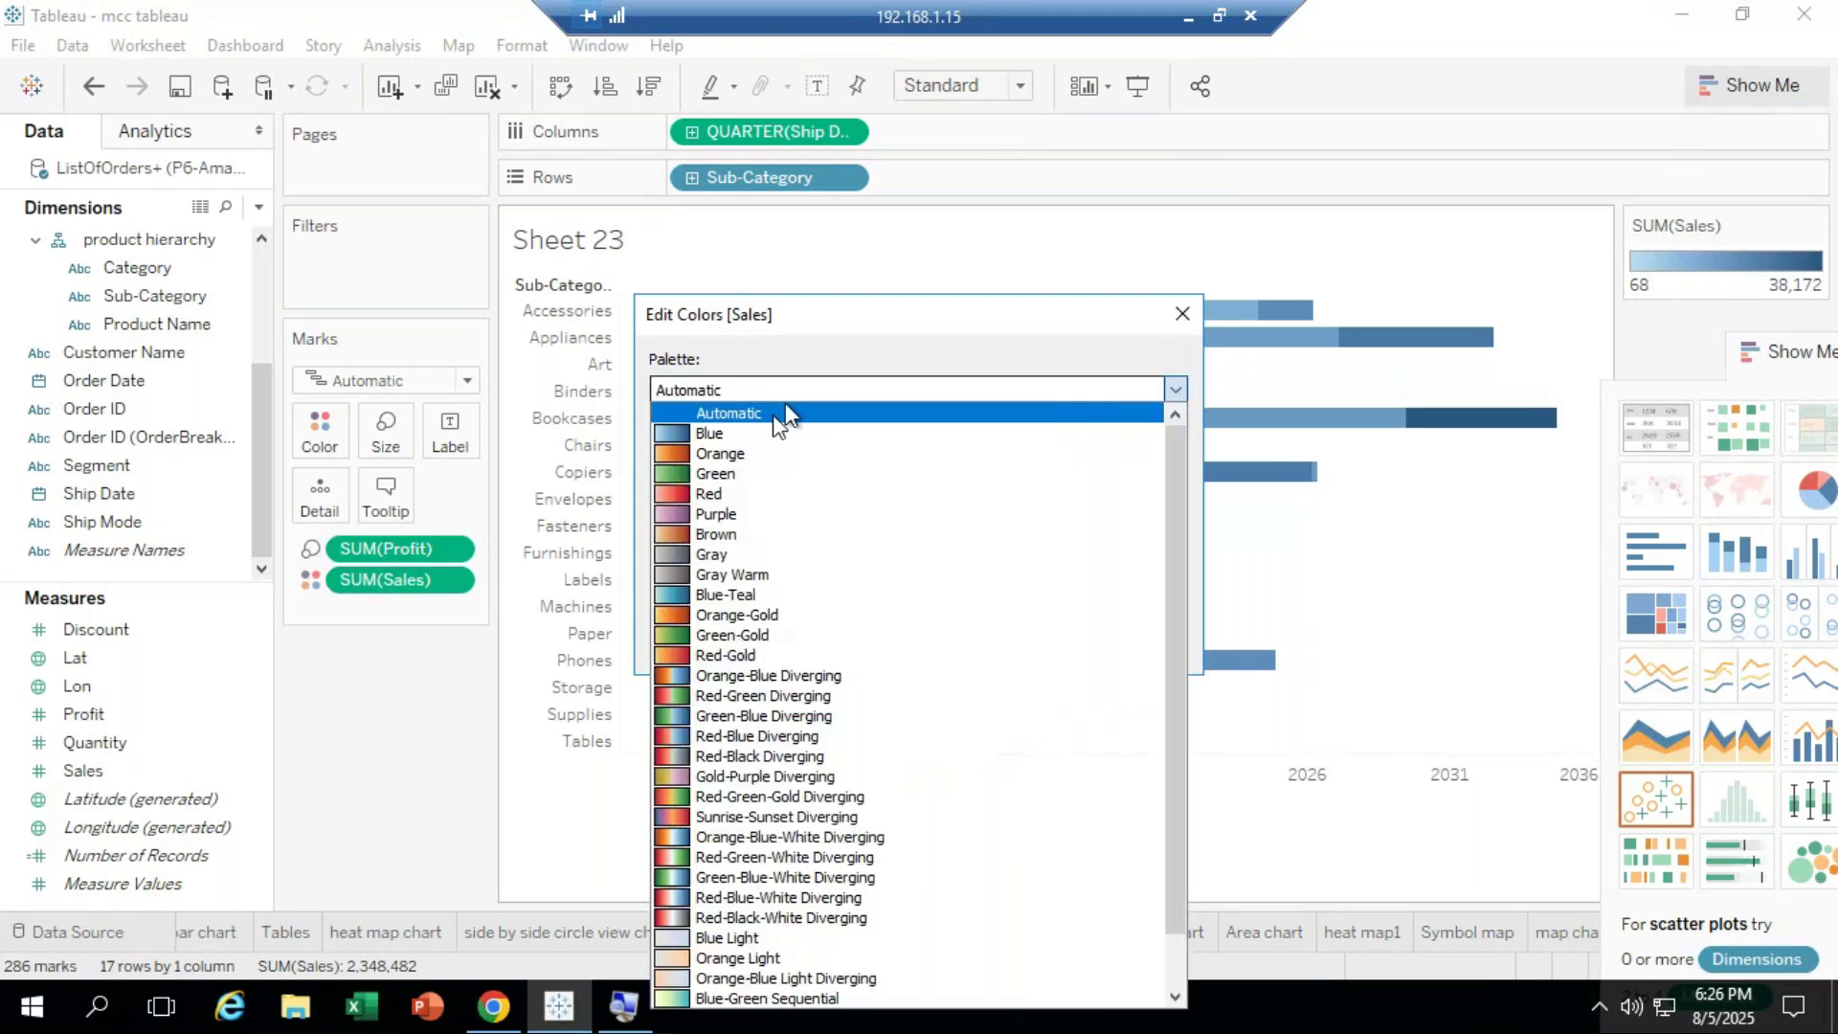
click(724, 654)
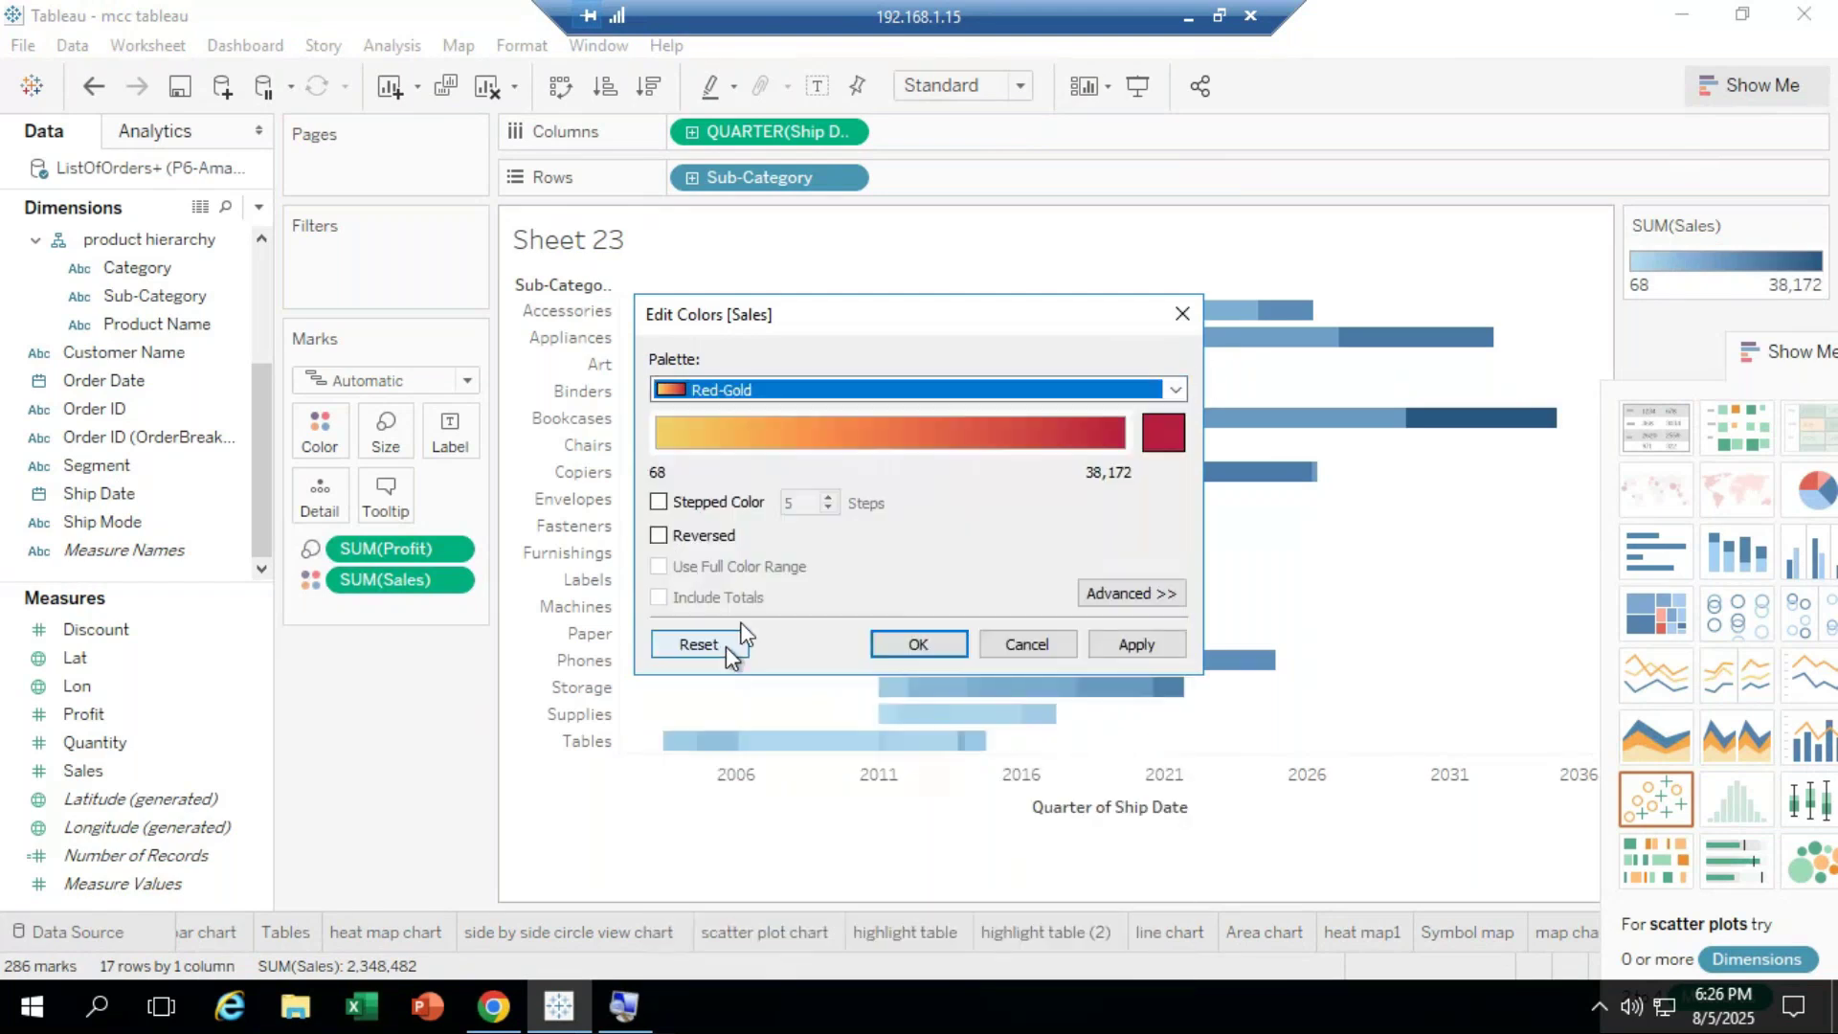
click(1177, 388)
click(791, 575)
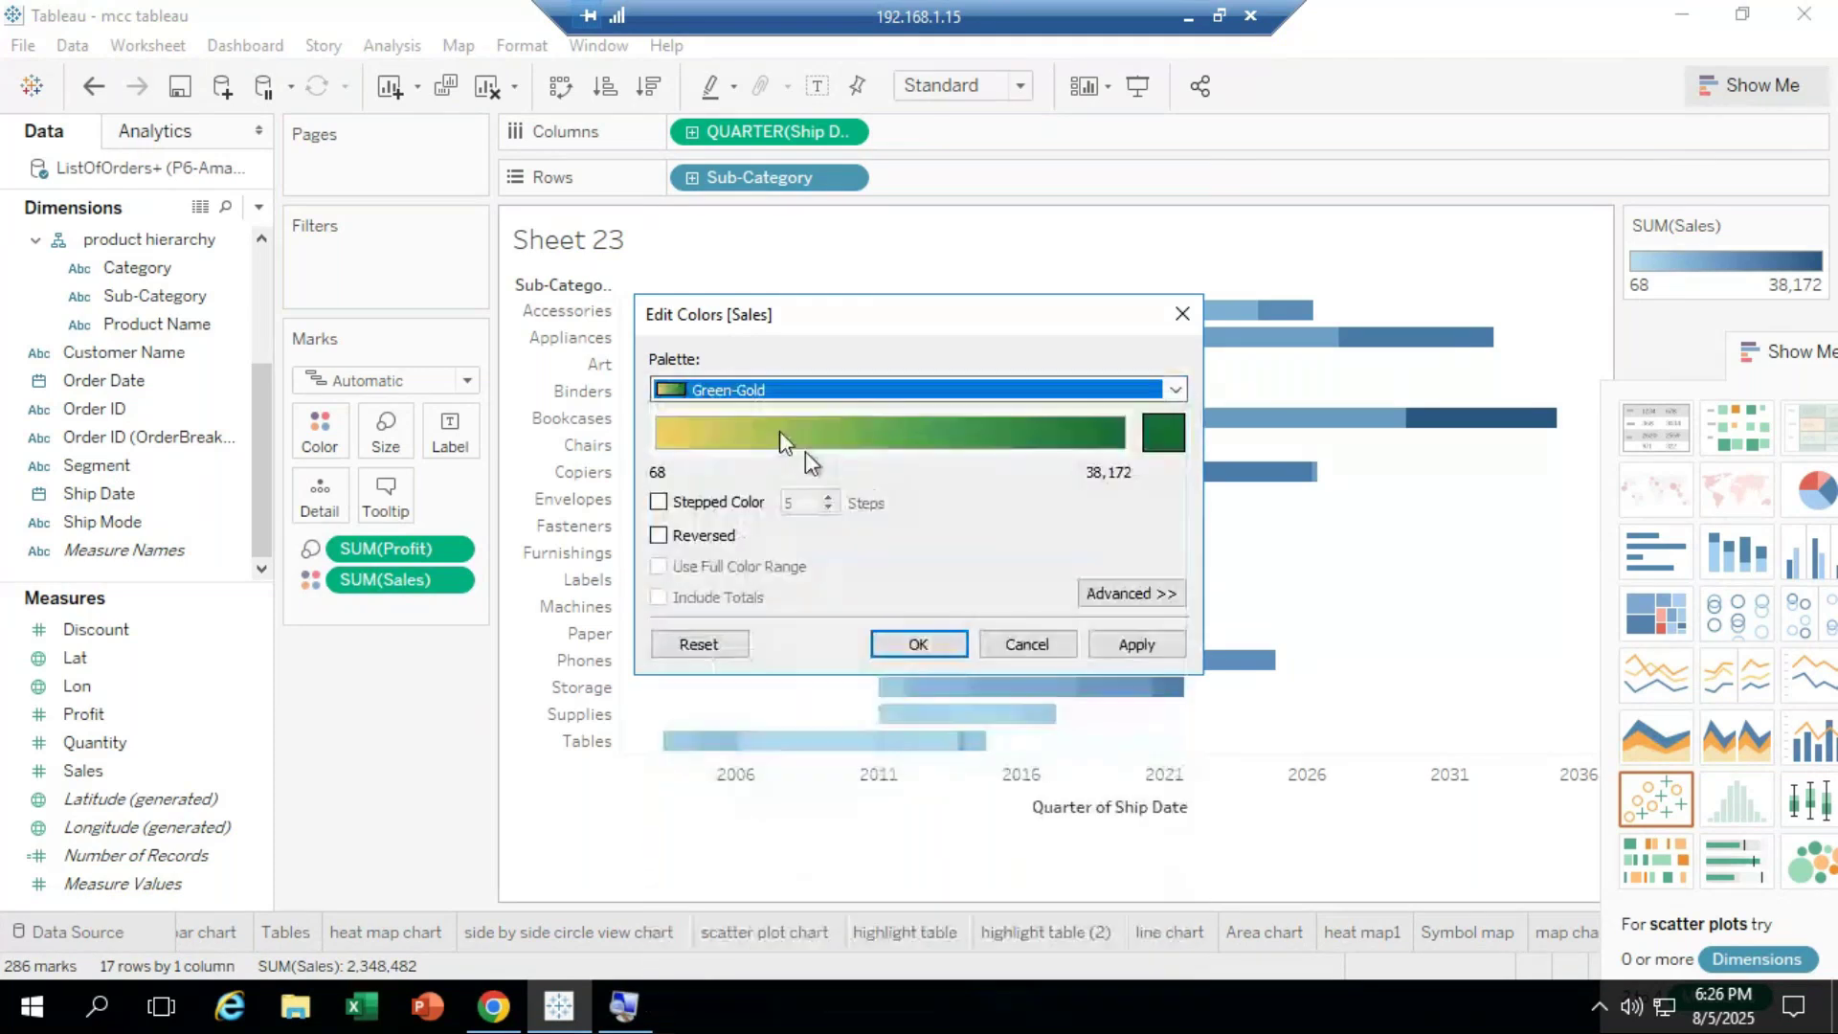
click(681, 508)
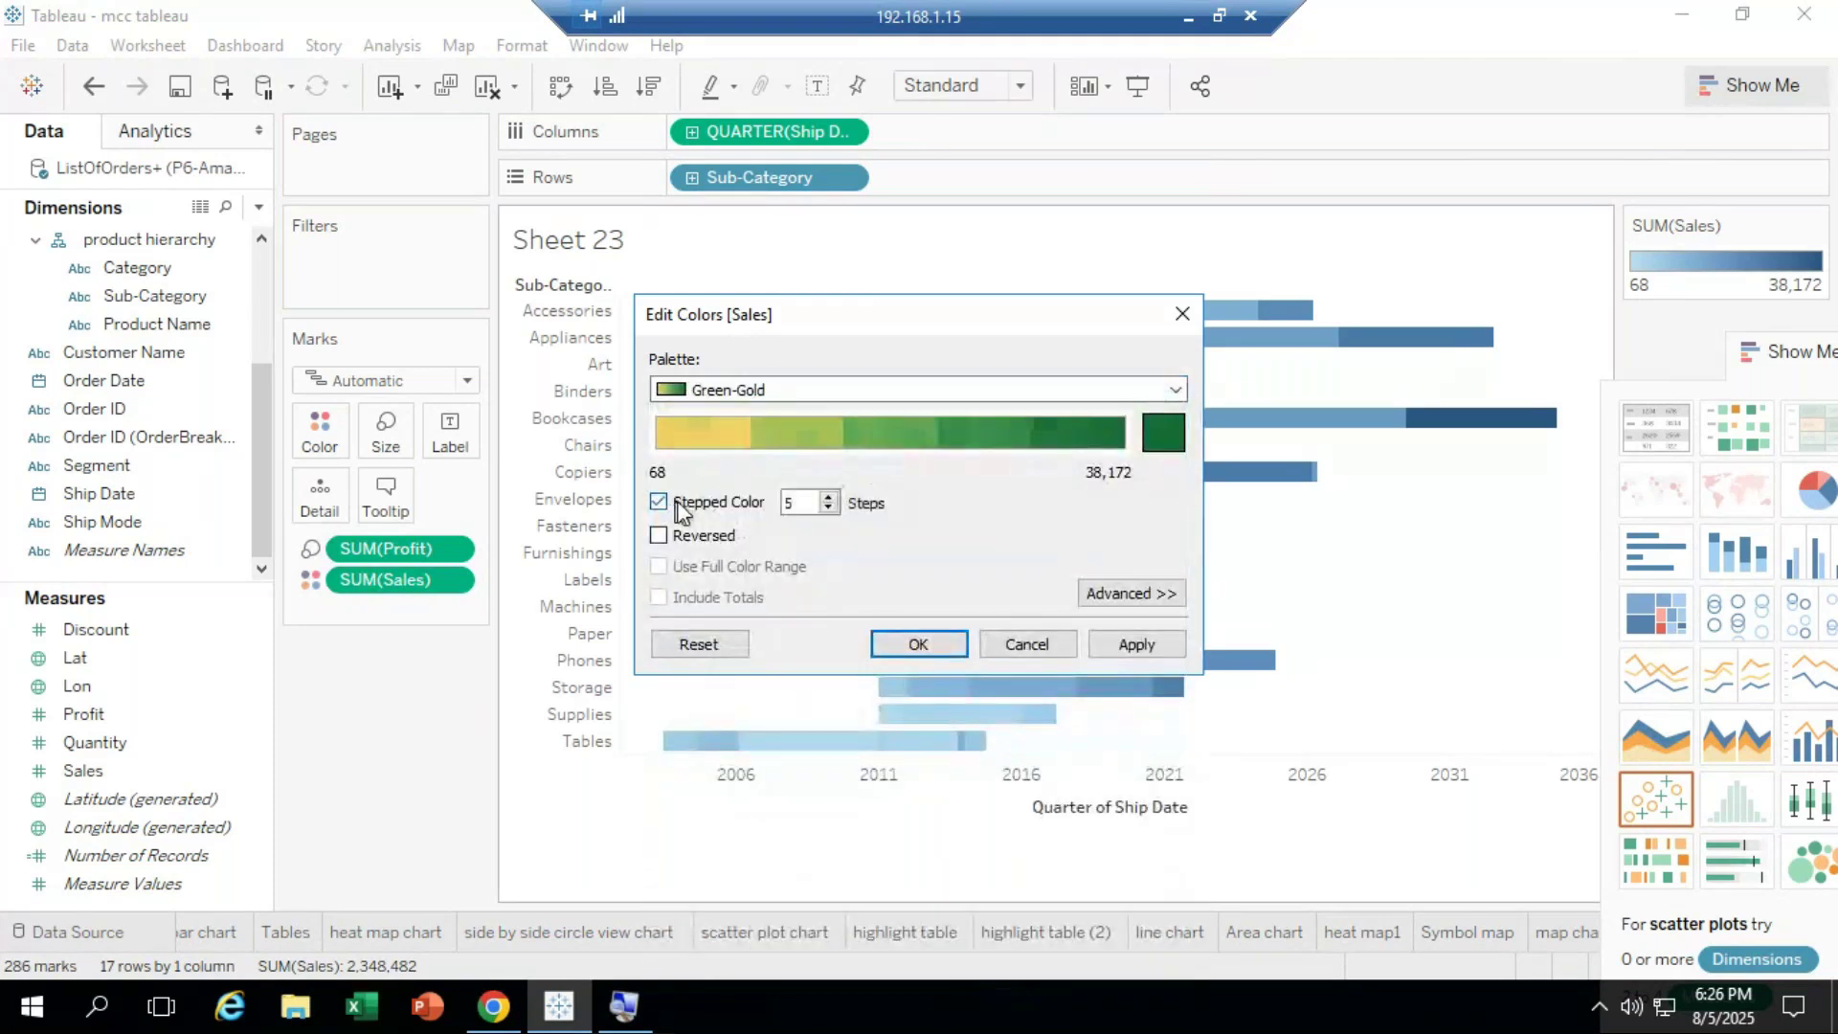
click(829, 508)
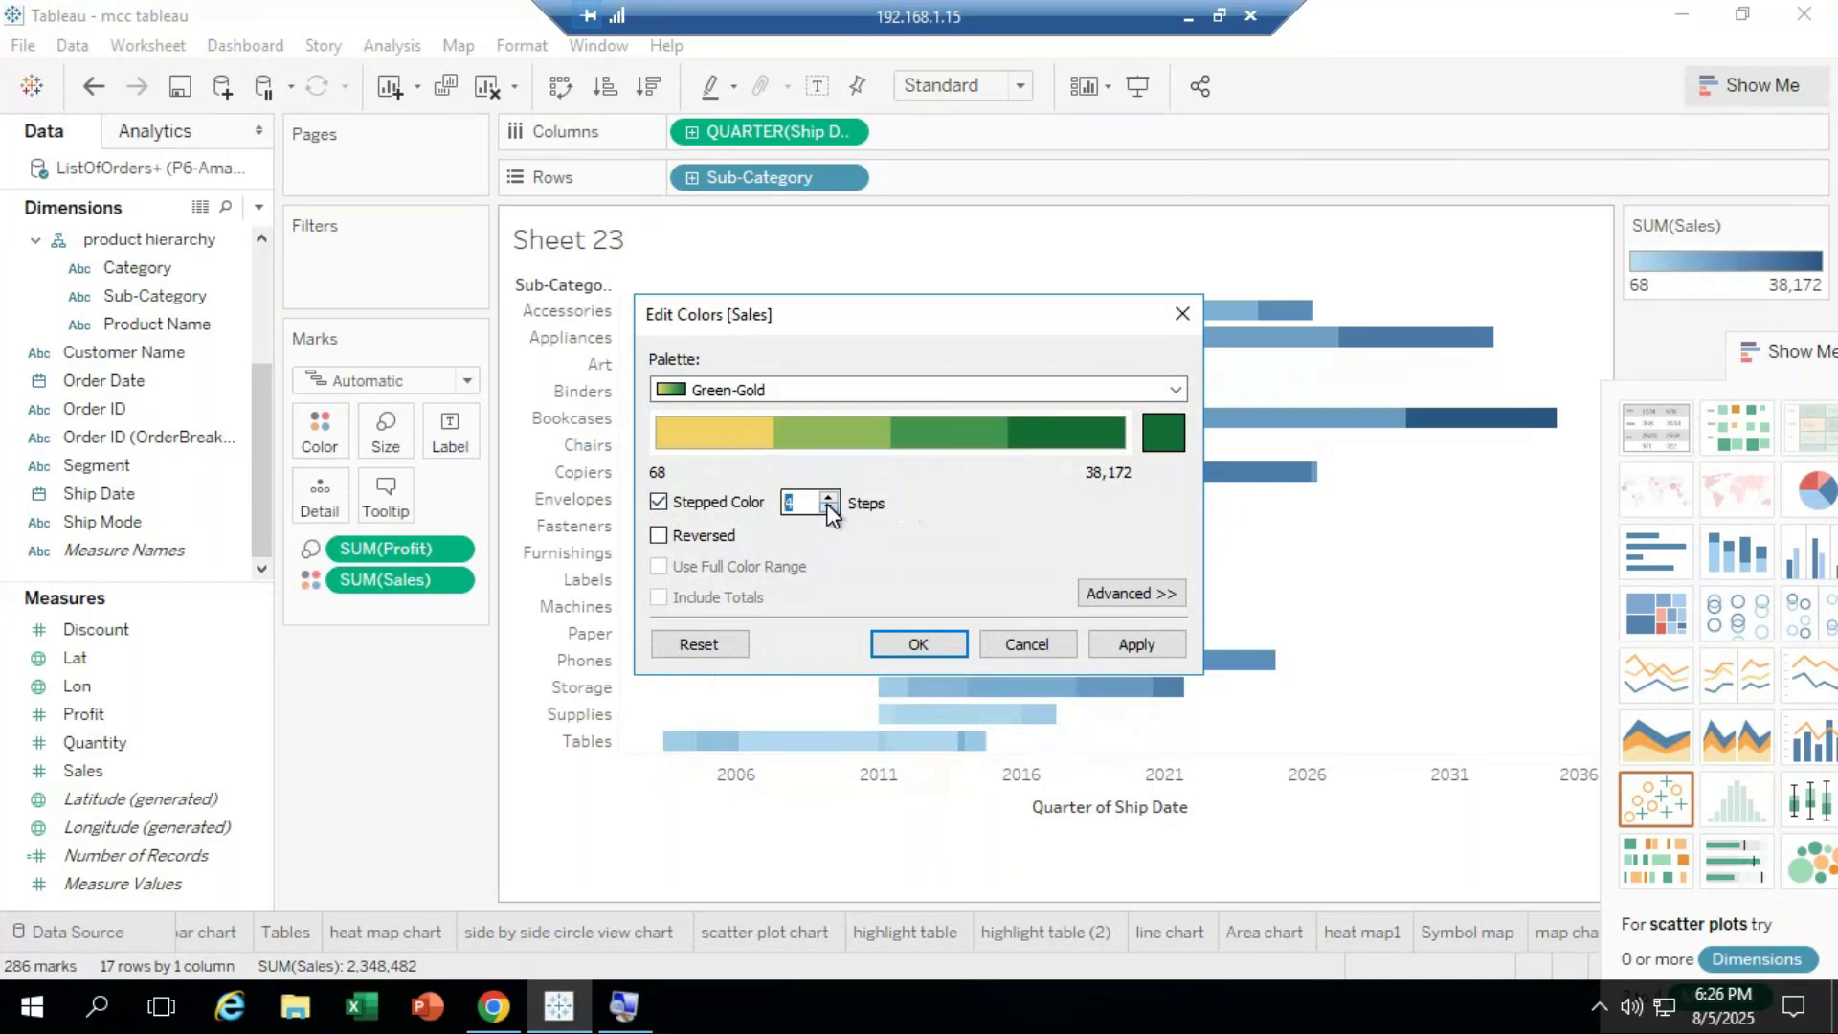
click(829, 509)
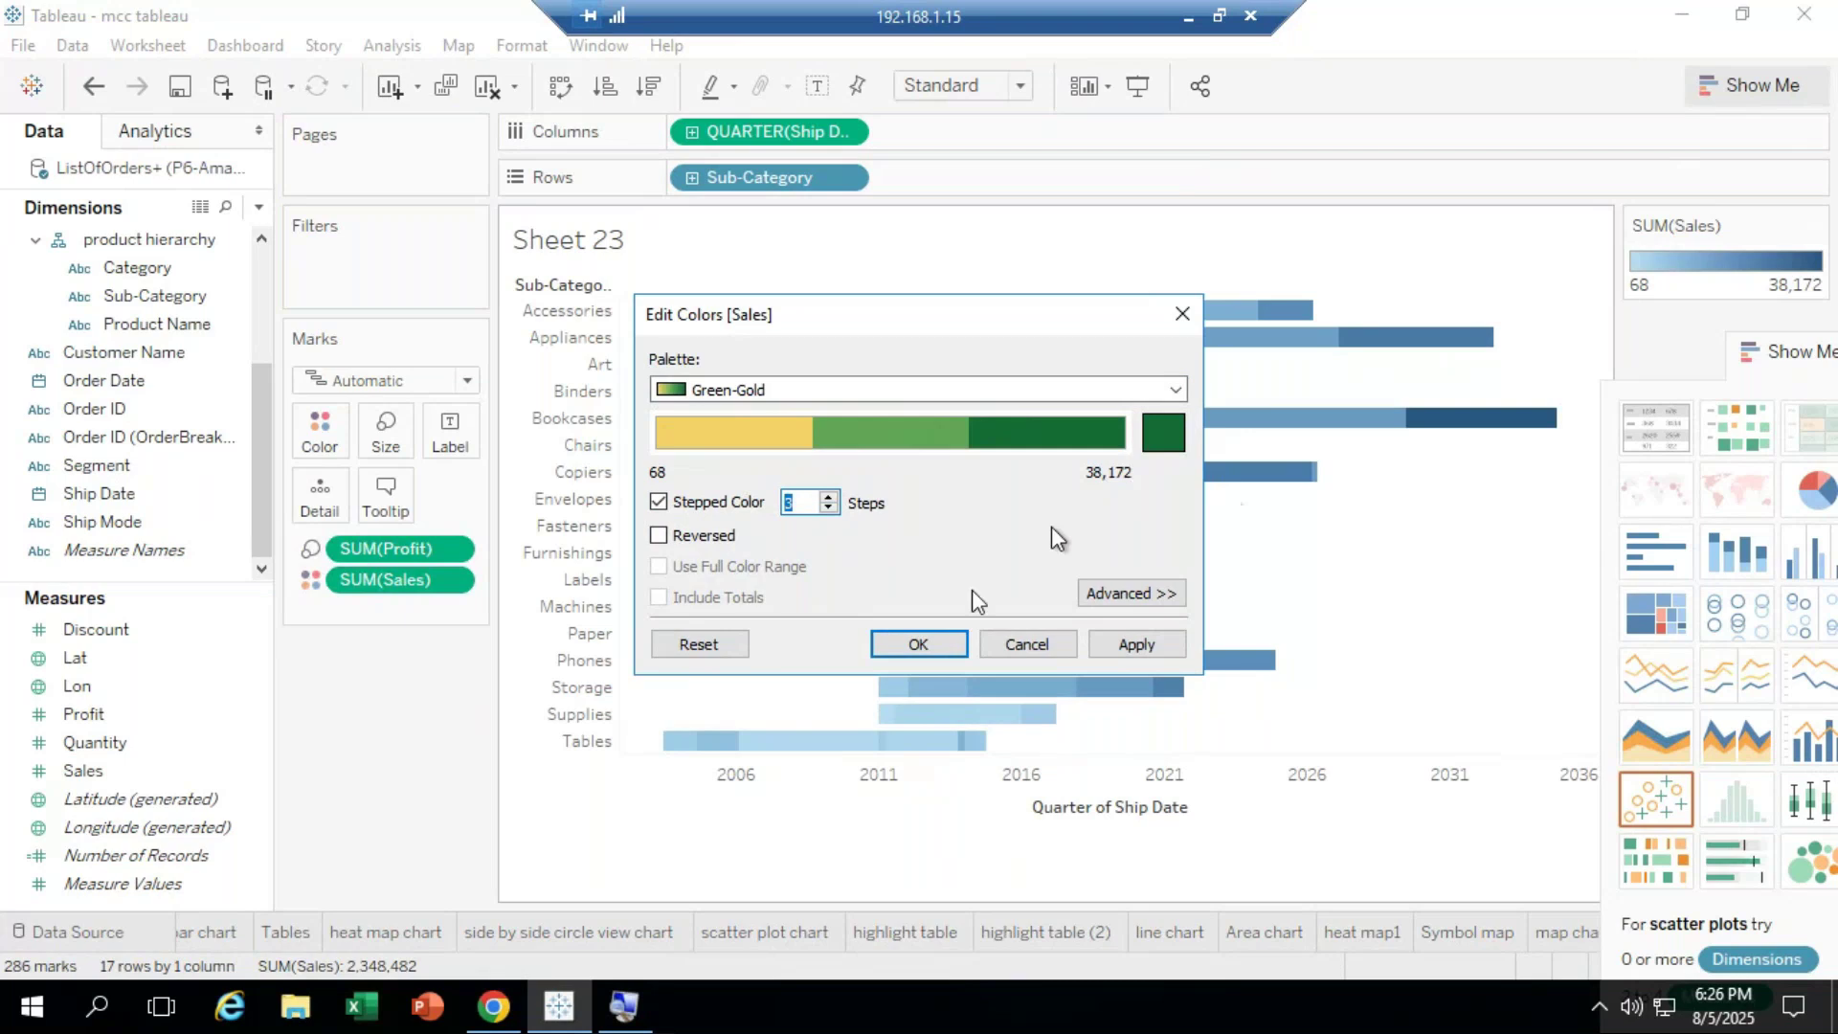
click(926, 647)
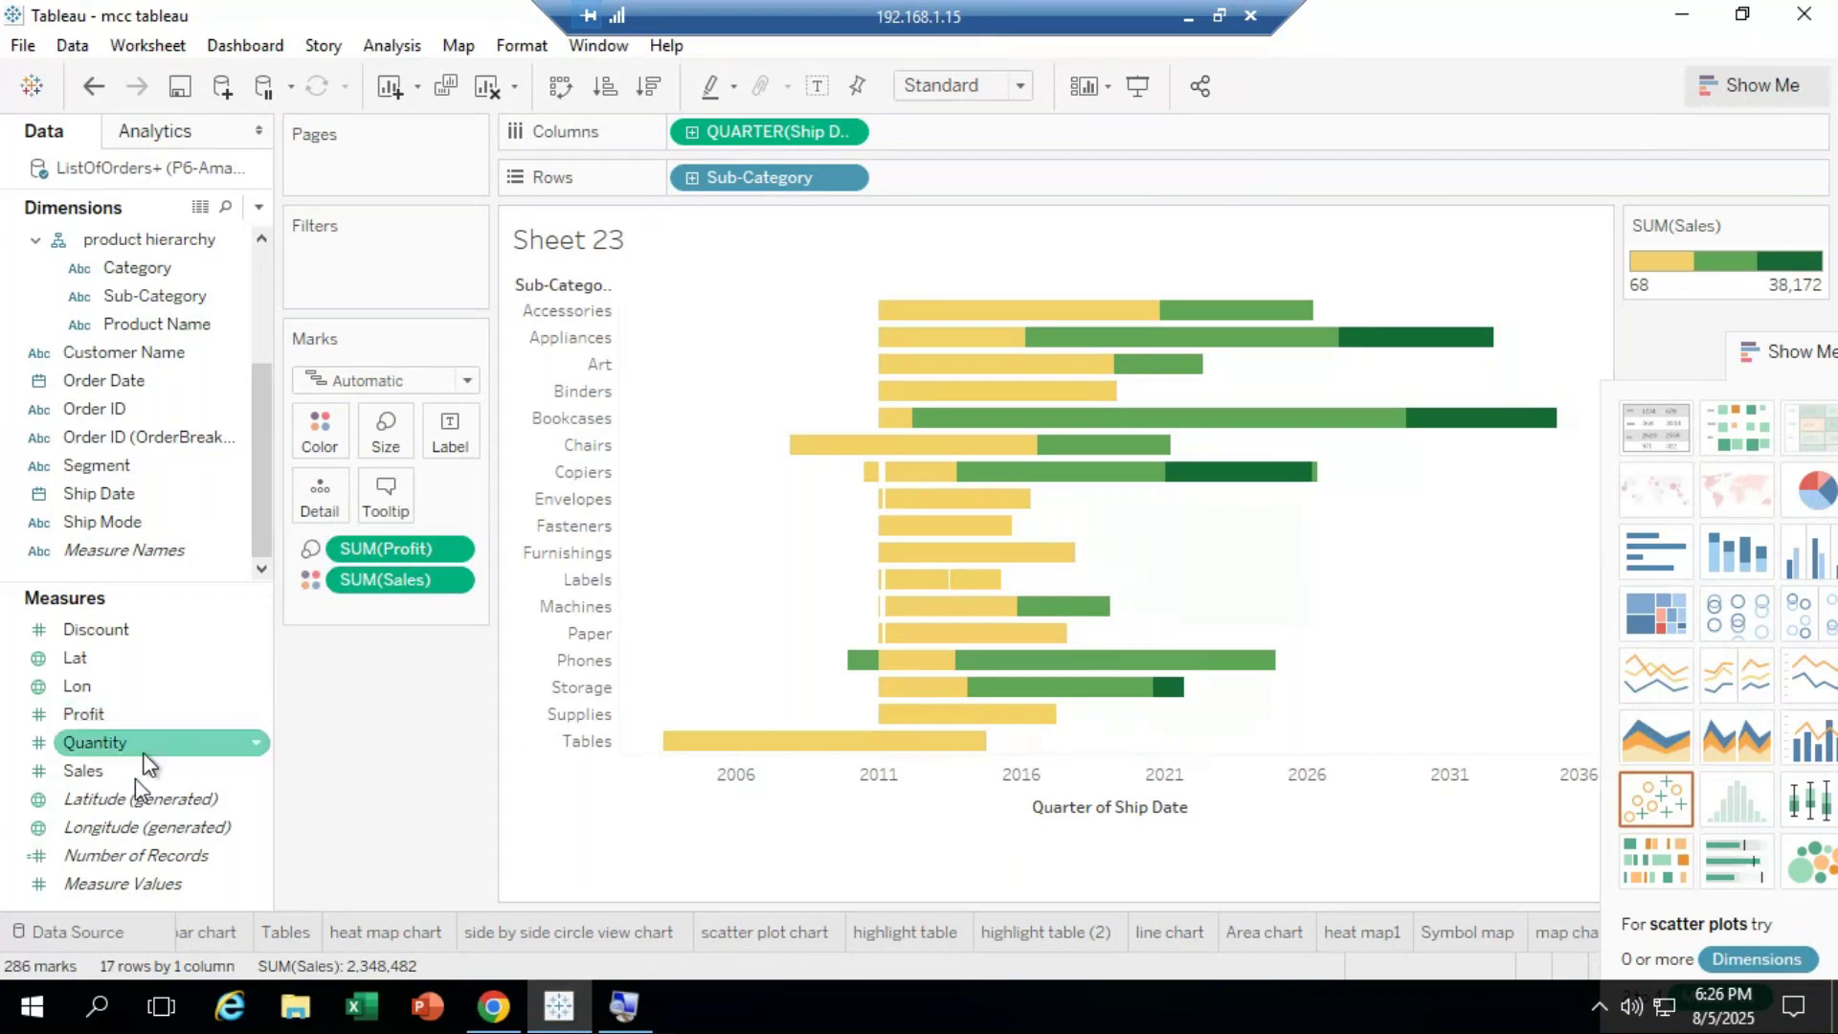
Step: Color the Gantt bars by Profit instead of Sales, and label them with their Profit values
drag(106, 713, 745, 635)
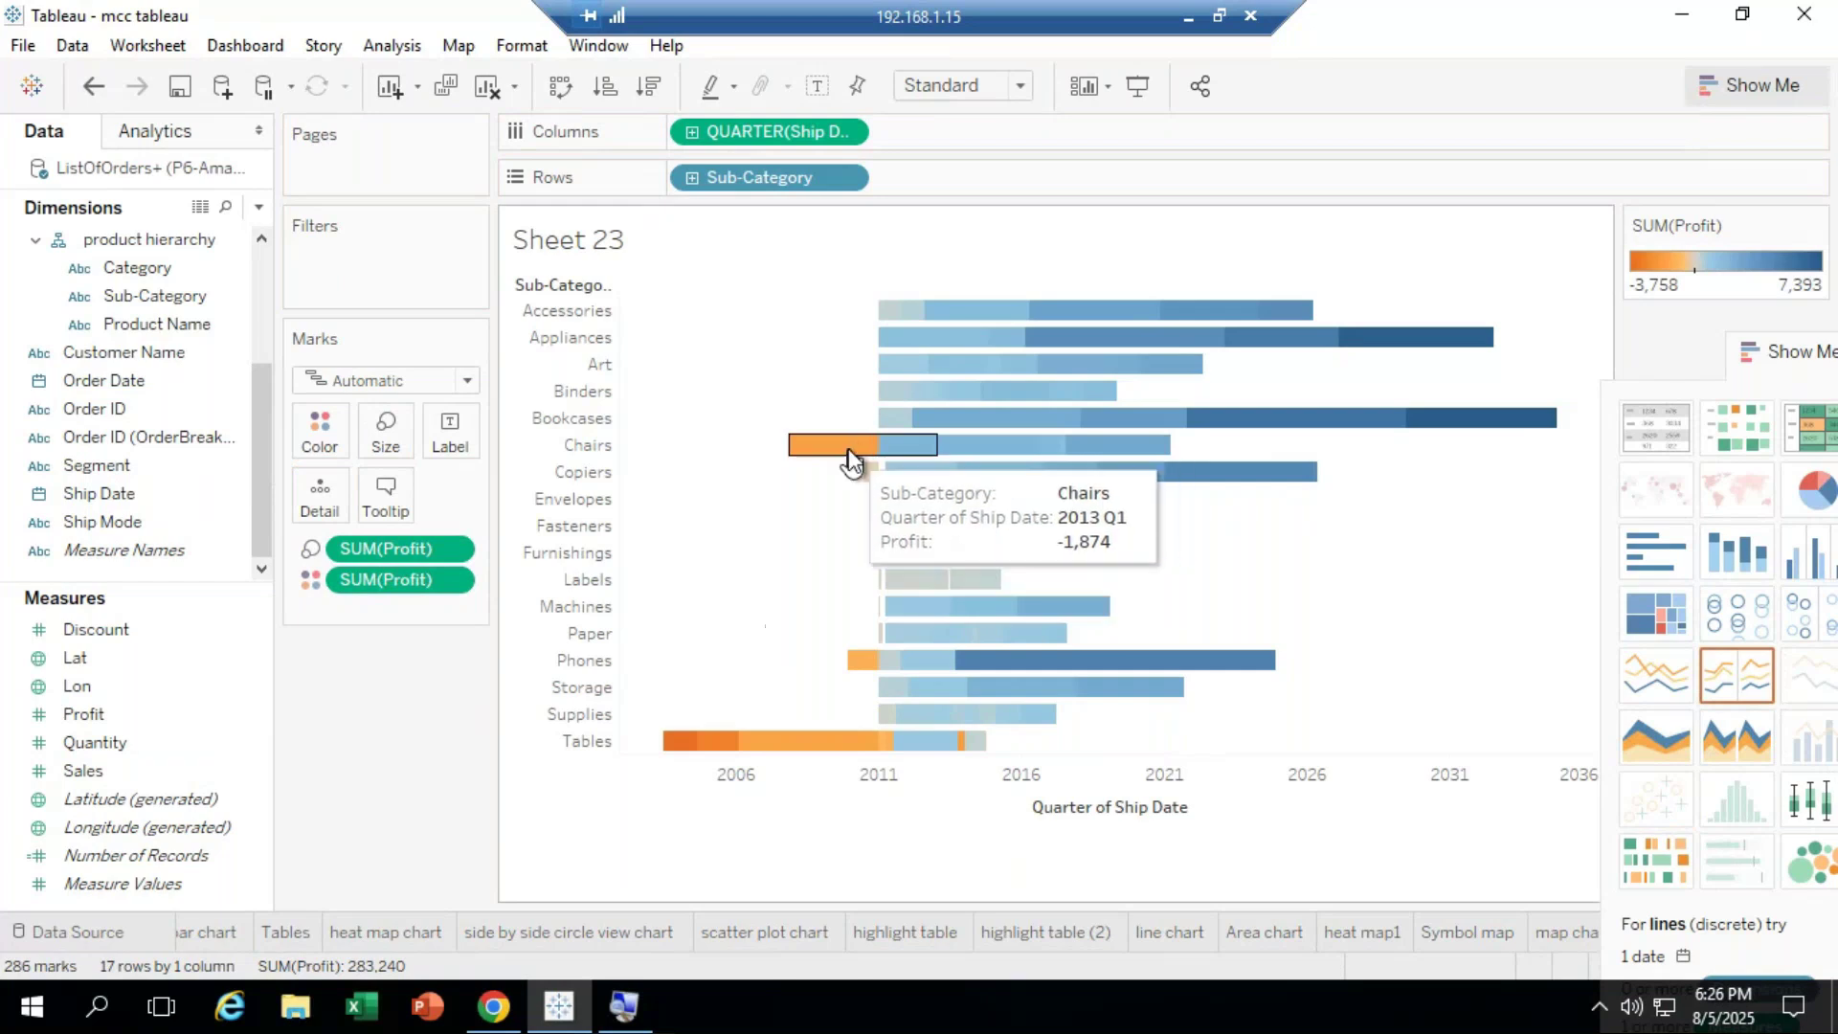
mouse_move(893, 692)
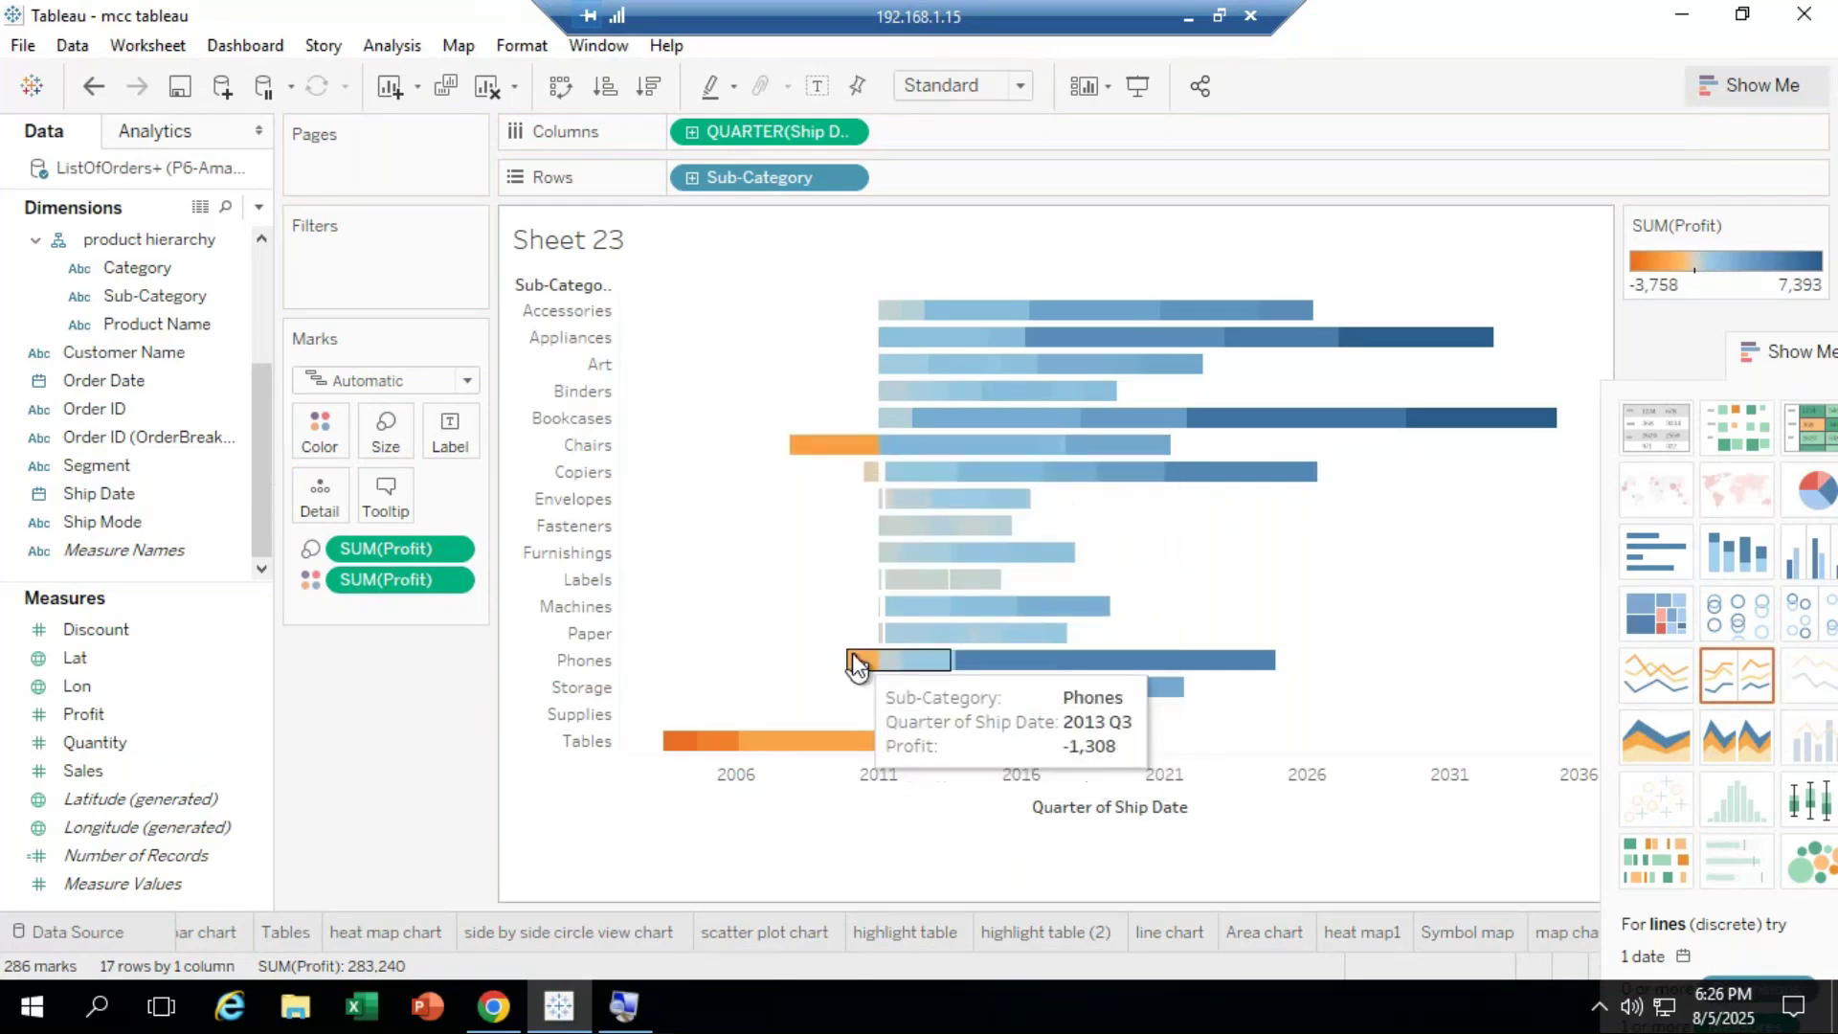
mouse_move(689, 759)
mouse_move(941, 759)
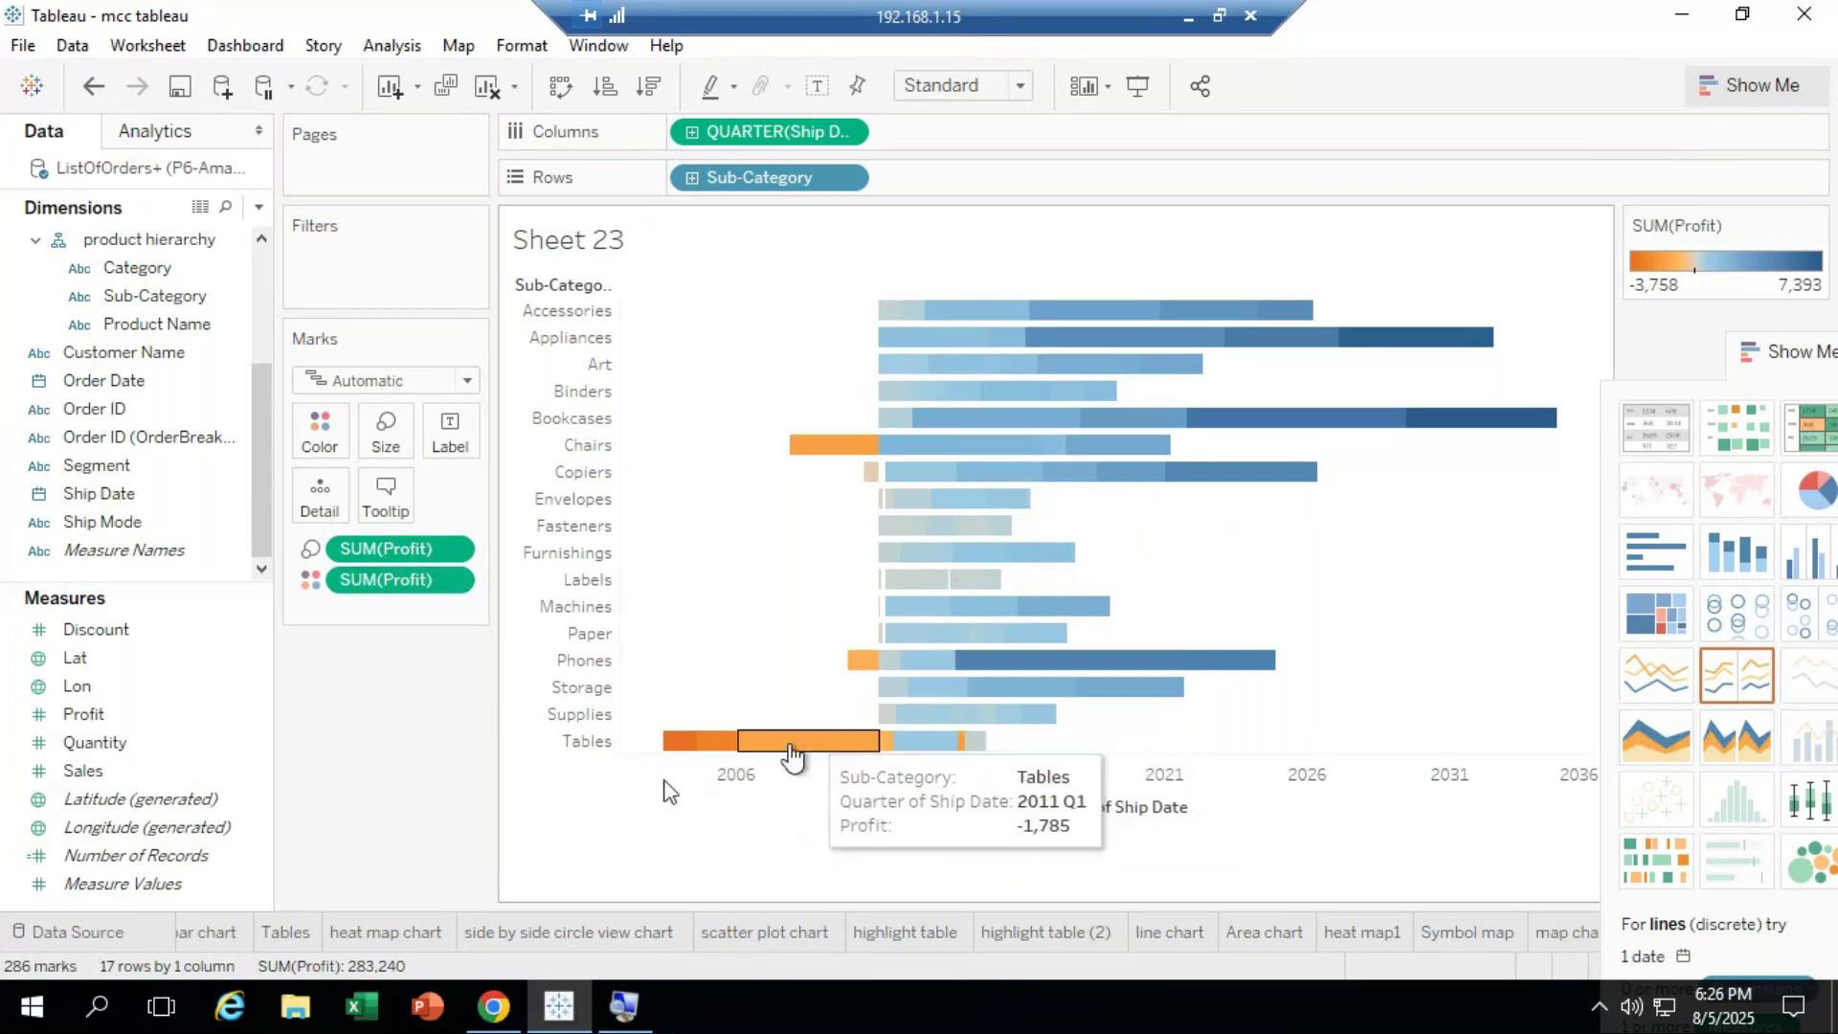
drag(105, 714, 450, 443)
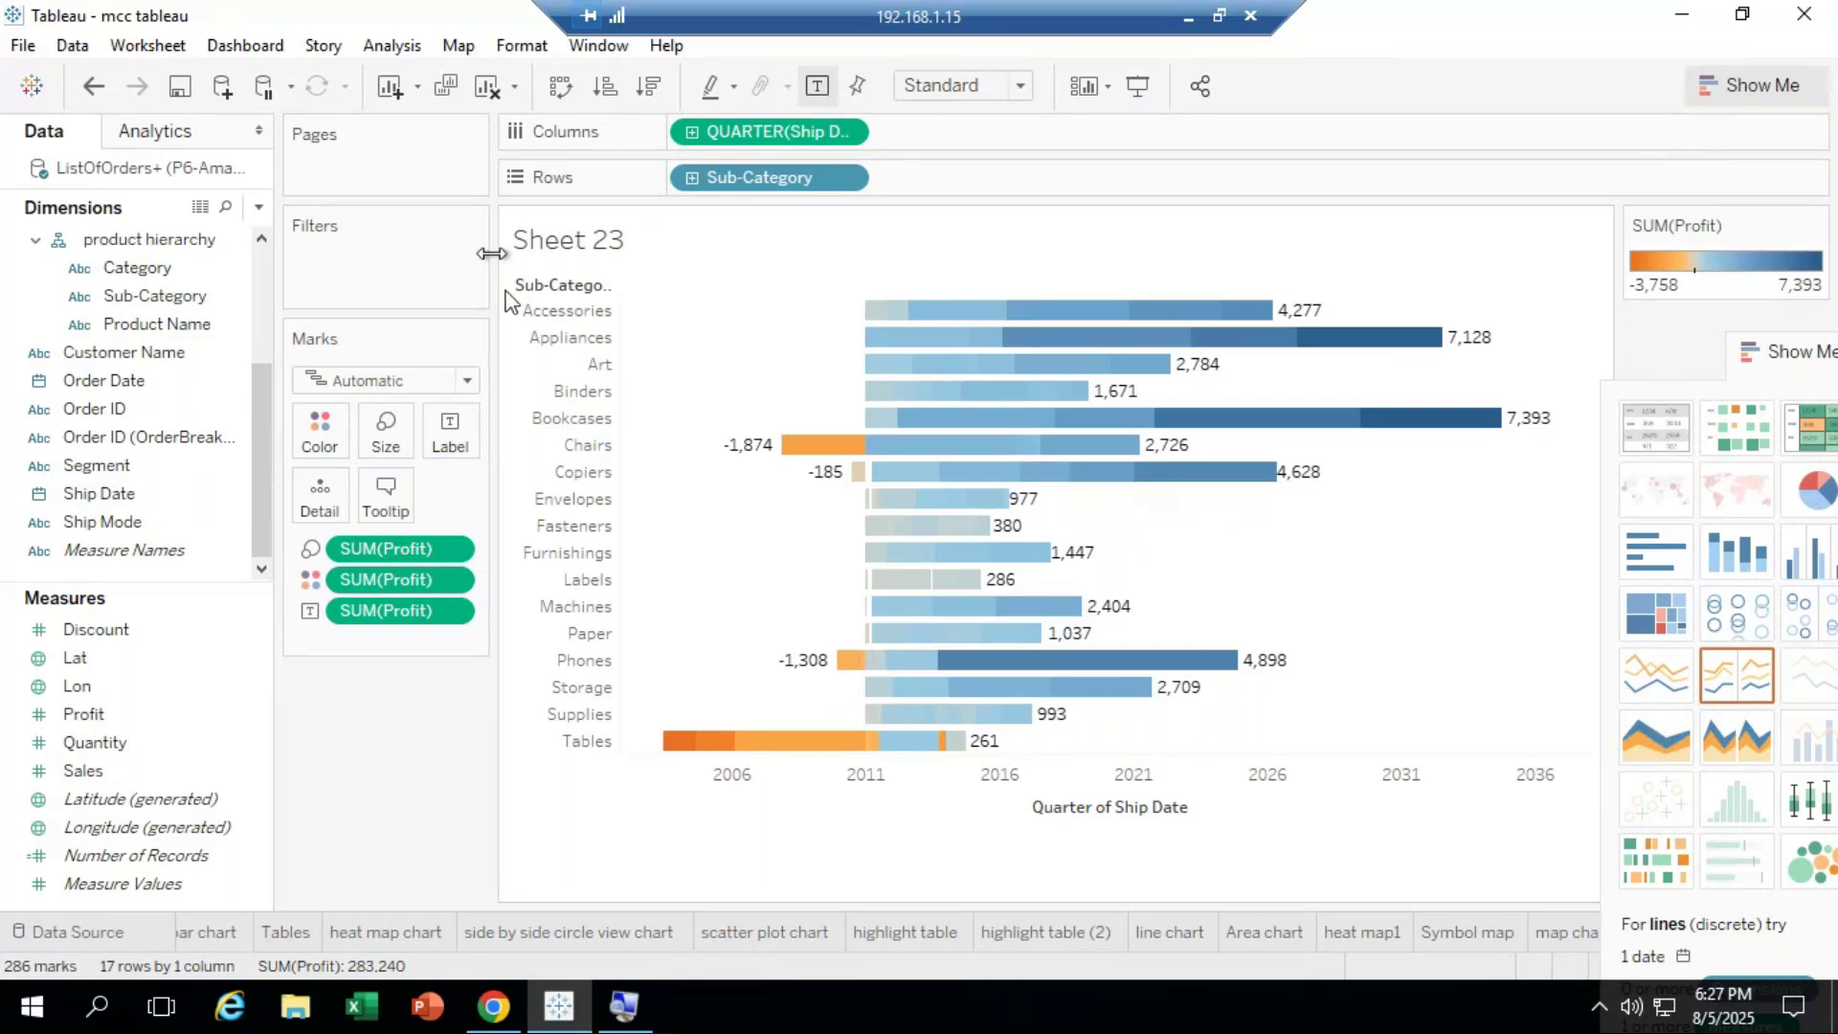
Step: Try sizing the Gantt bars by Sales and without any size measure, and undo both changes to return to Profit sizing
drag(83, 771, 386, 448)
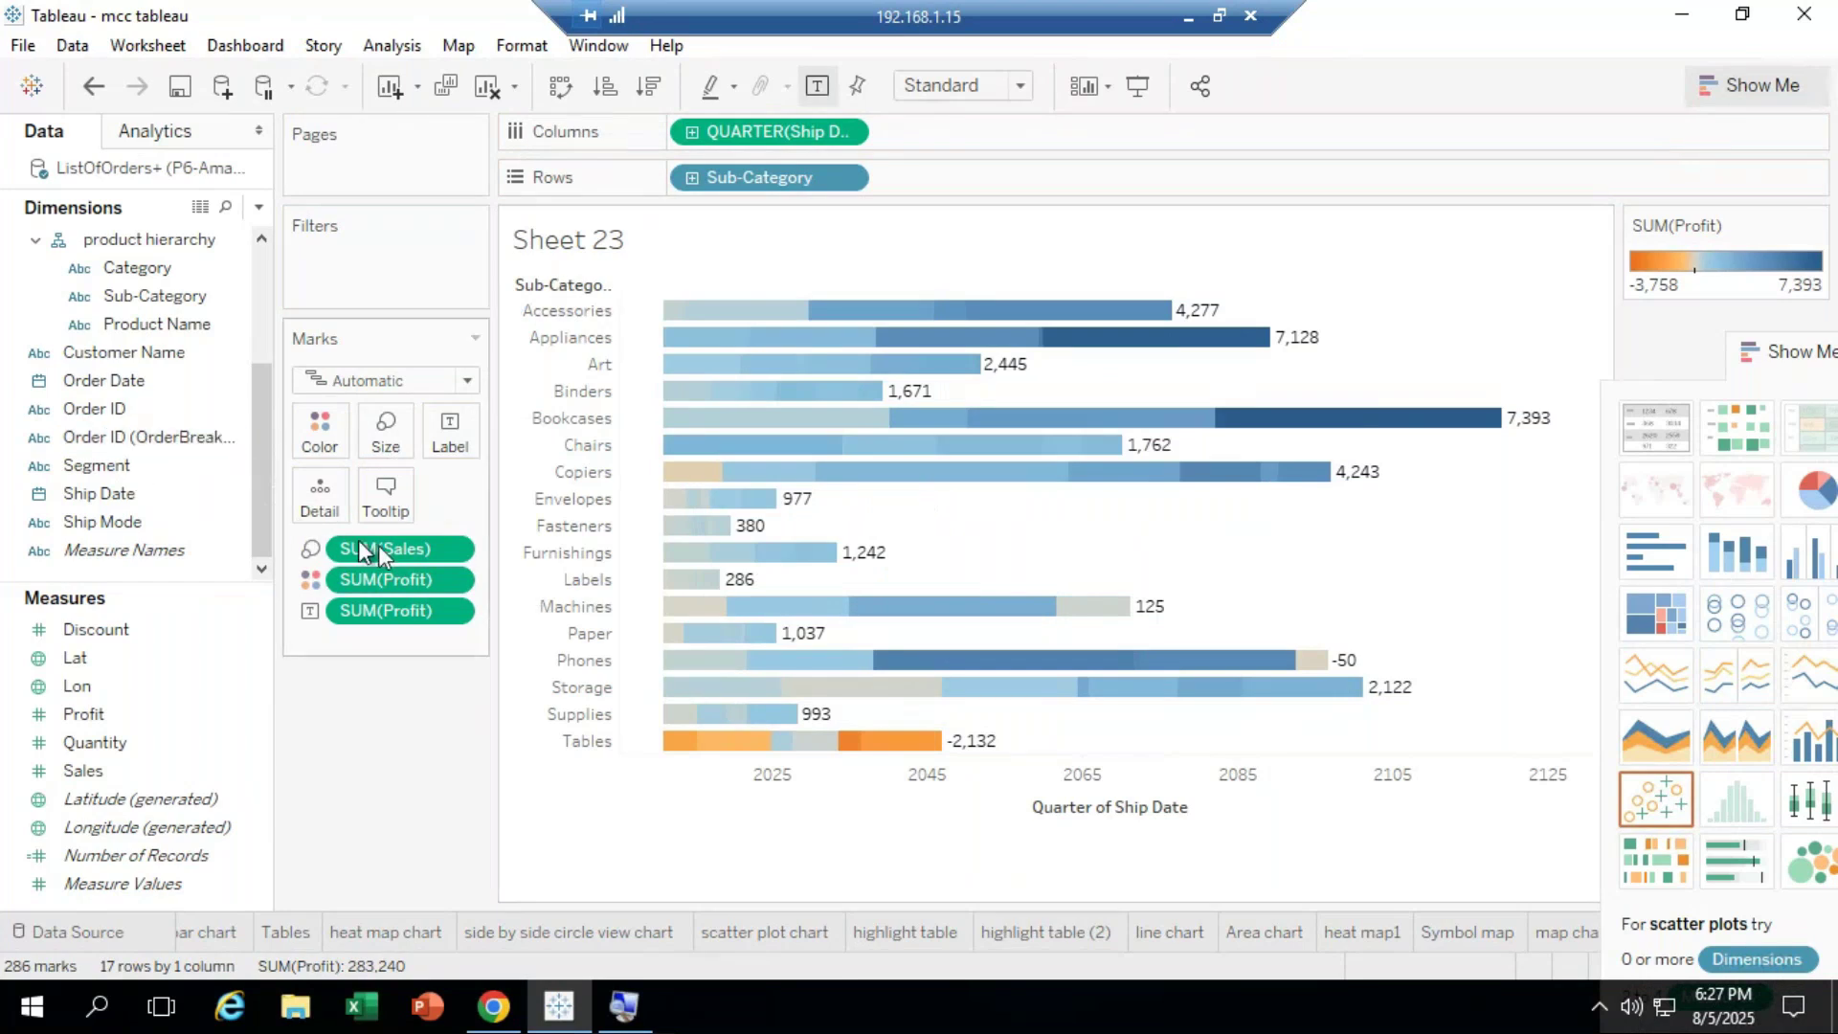
drag(400, 544, 885, 575)
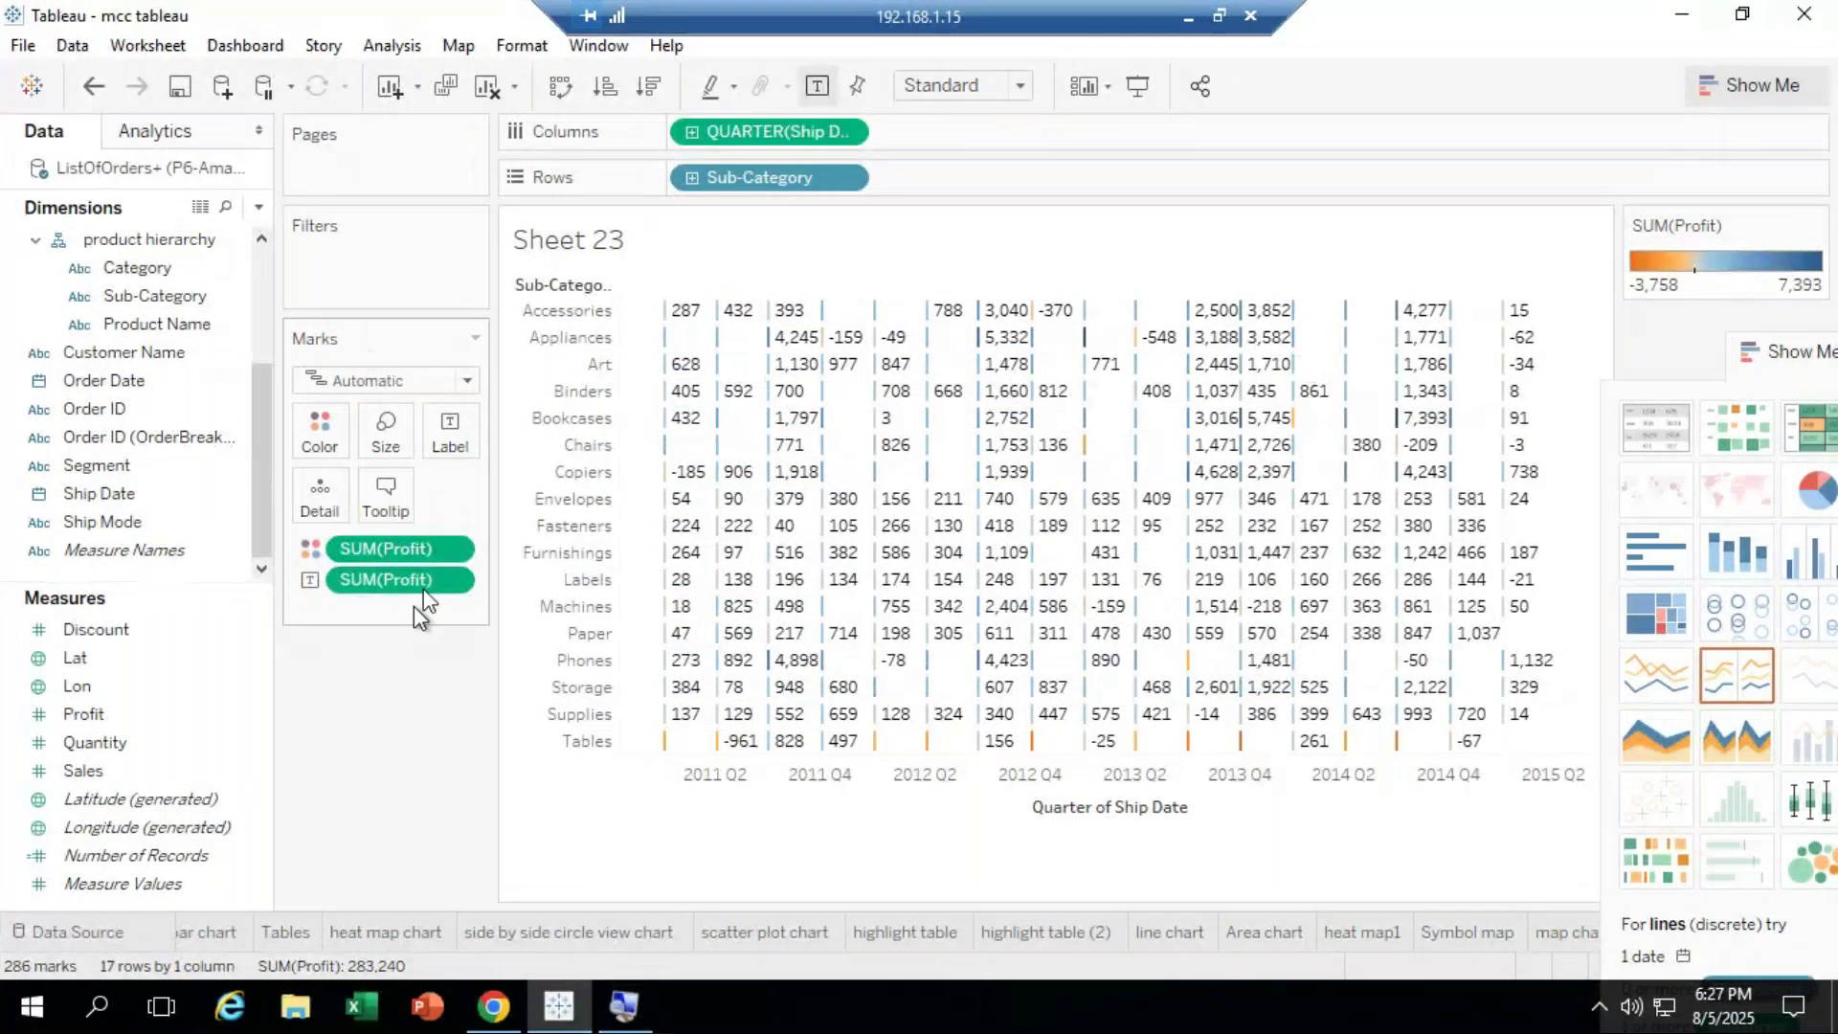
key(ctrl+z)
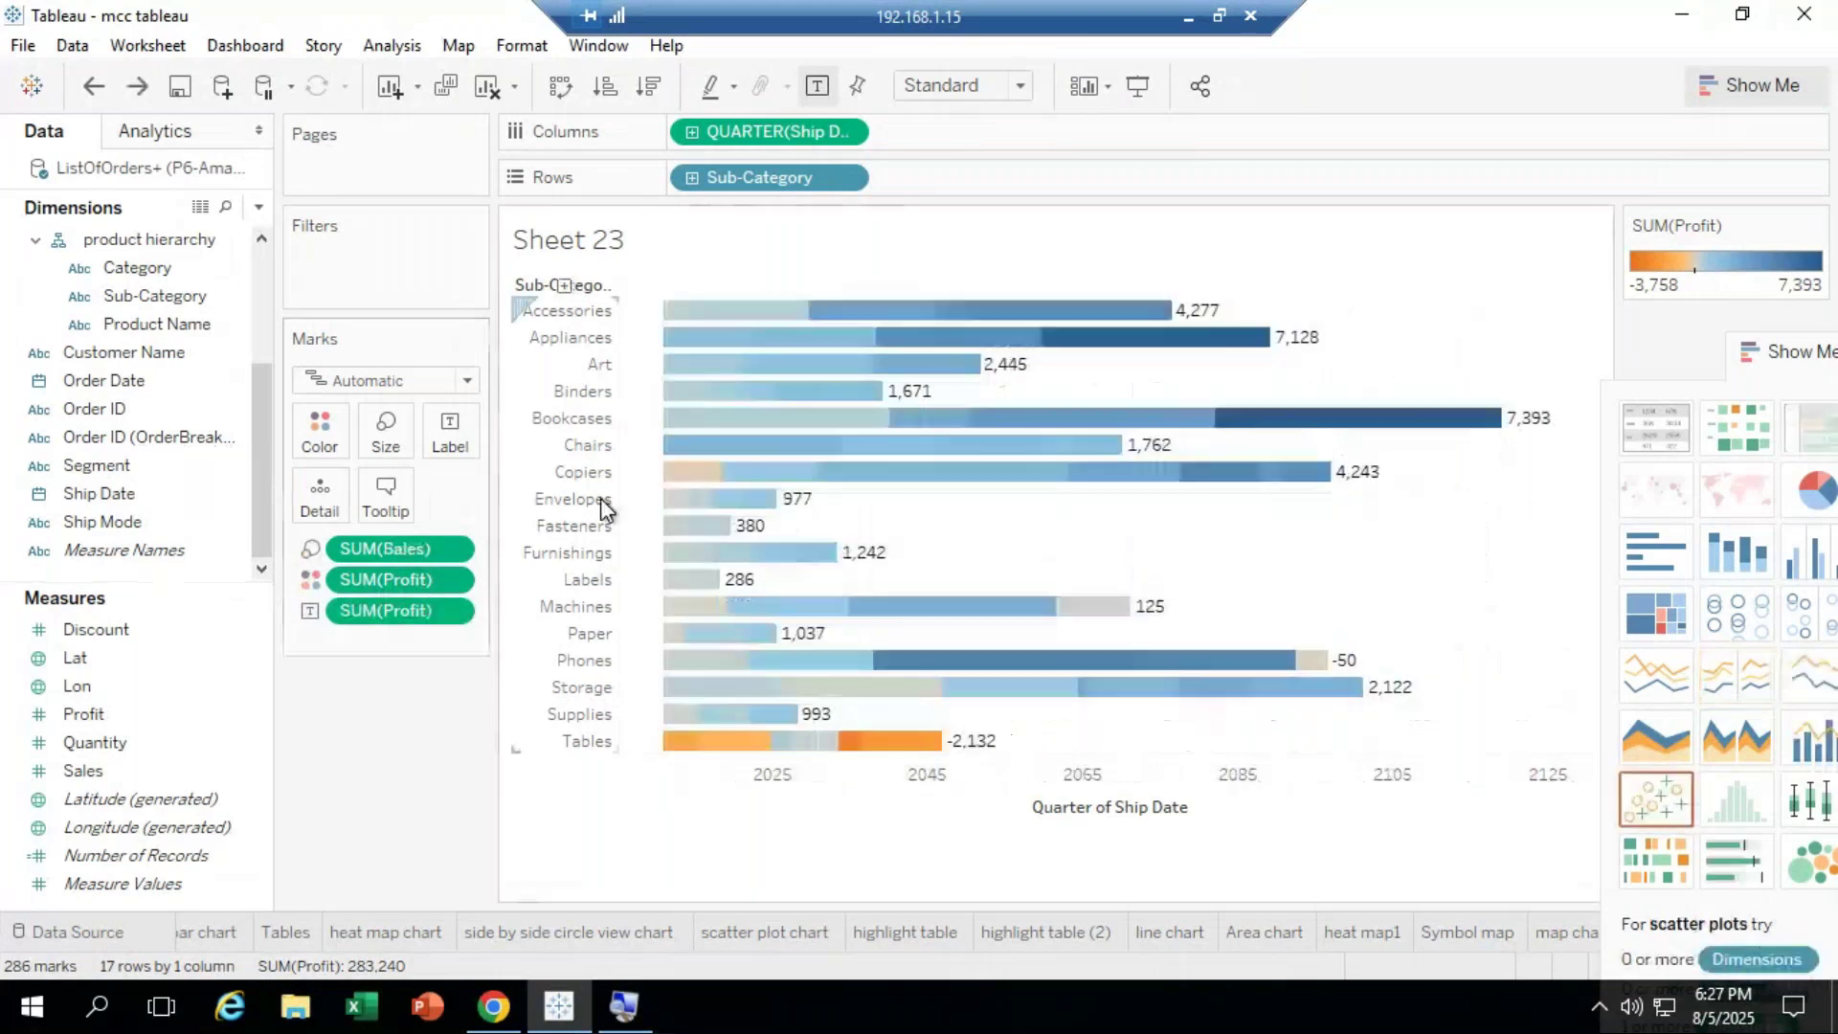
key(ctrl+z)
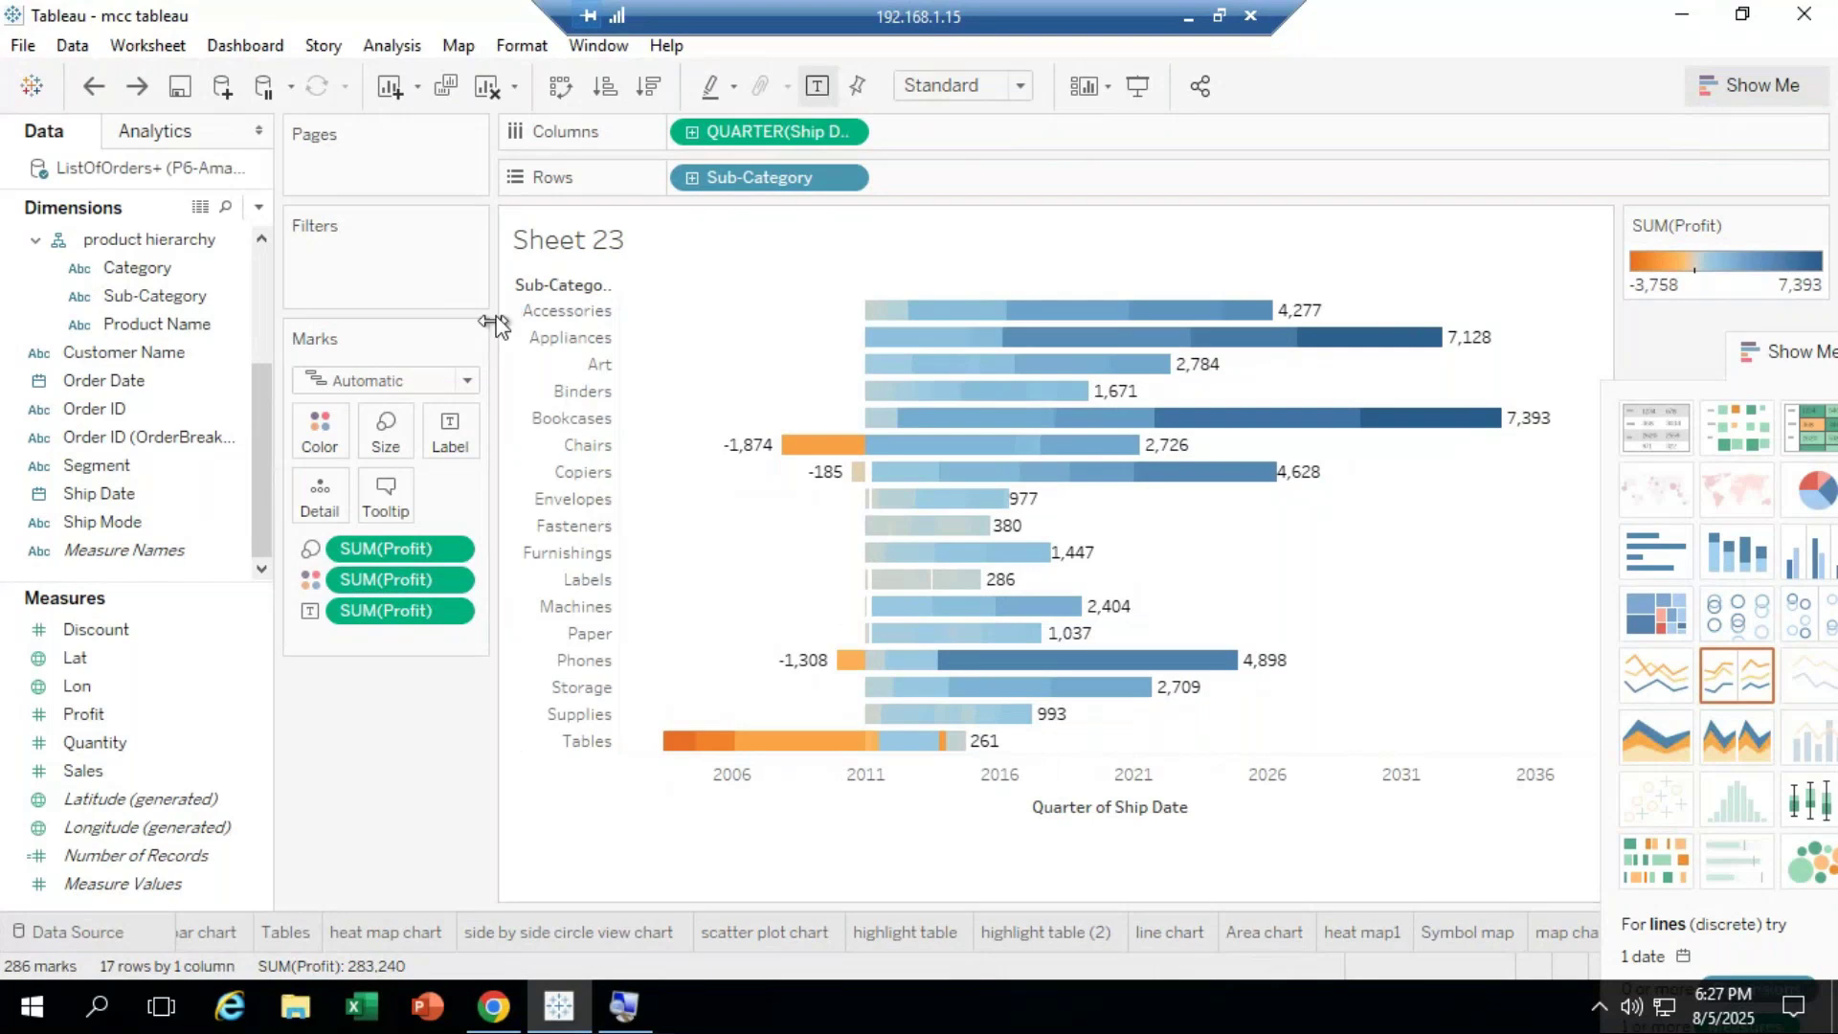
Step: Expand Sub-Category on Rows down to Product Name, and add Category ahead of Sub-Category
click(688, 178)
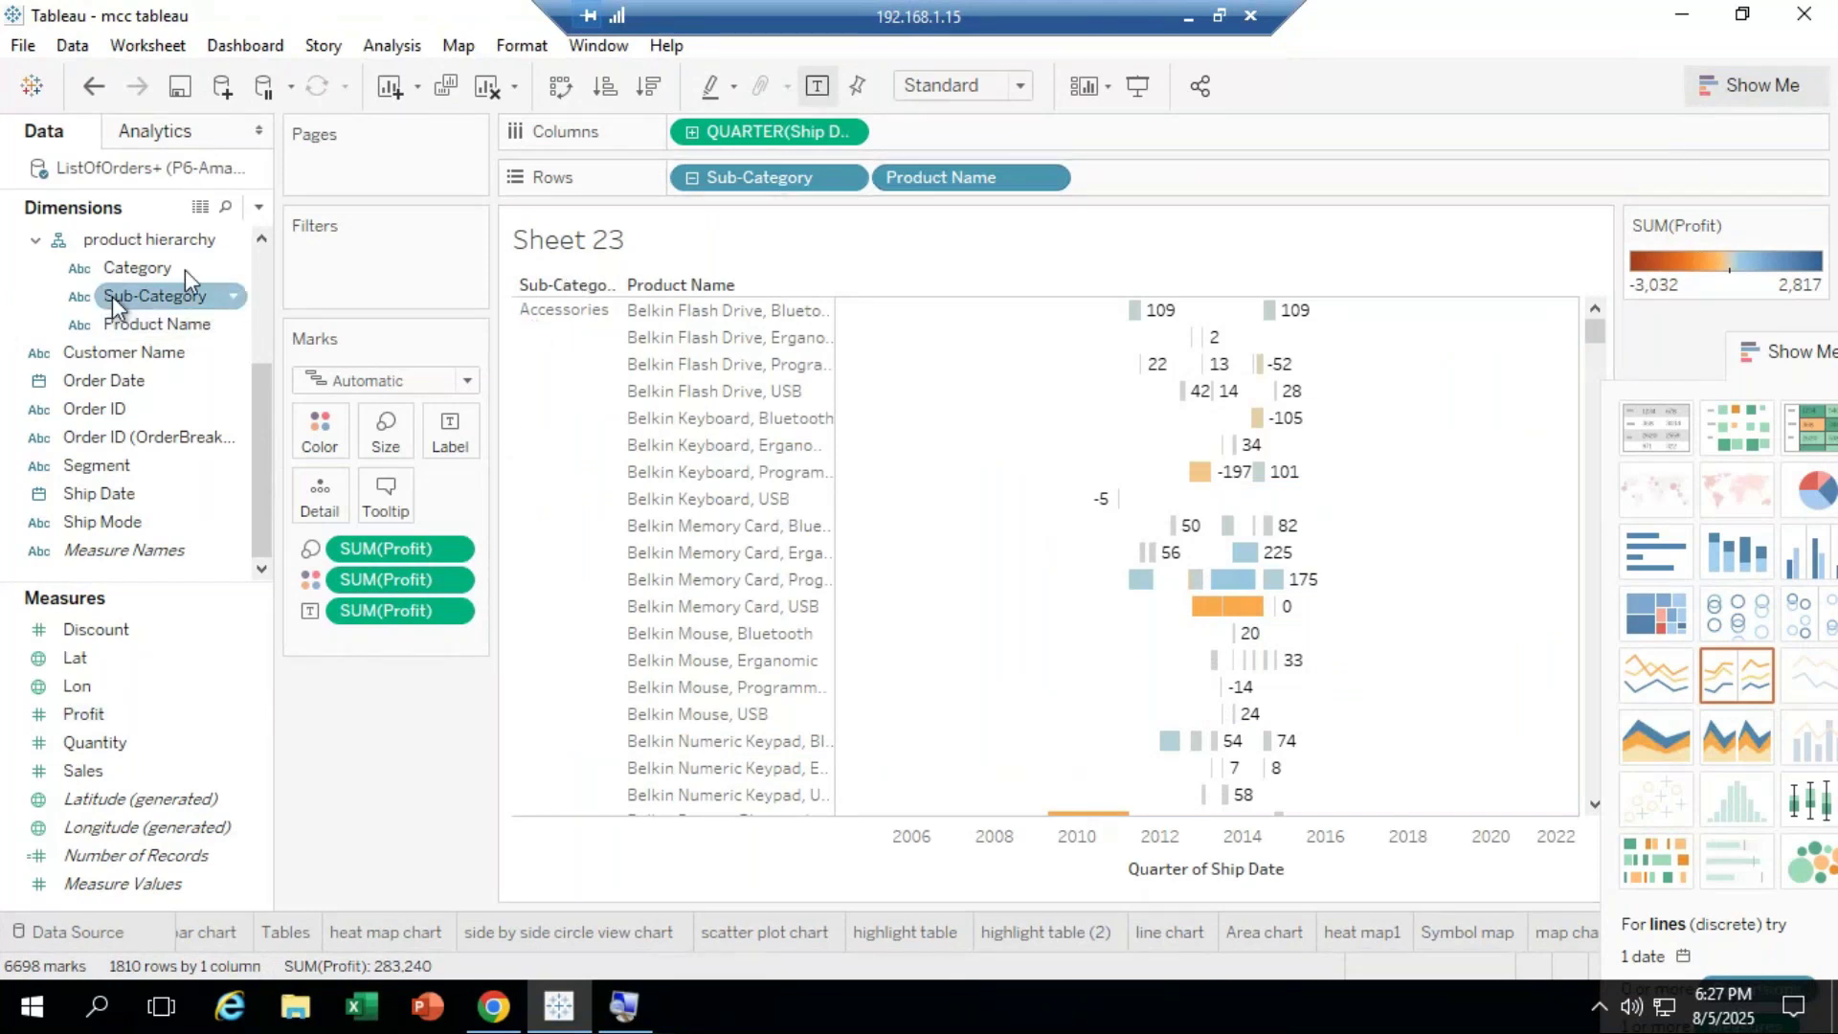
mouse_move(159, 266)
mouse_down()
mouse_move(1156, 167)
mouse_move(1163, 184)
mouse_move(649, 182)
mouse_up()
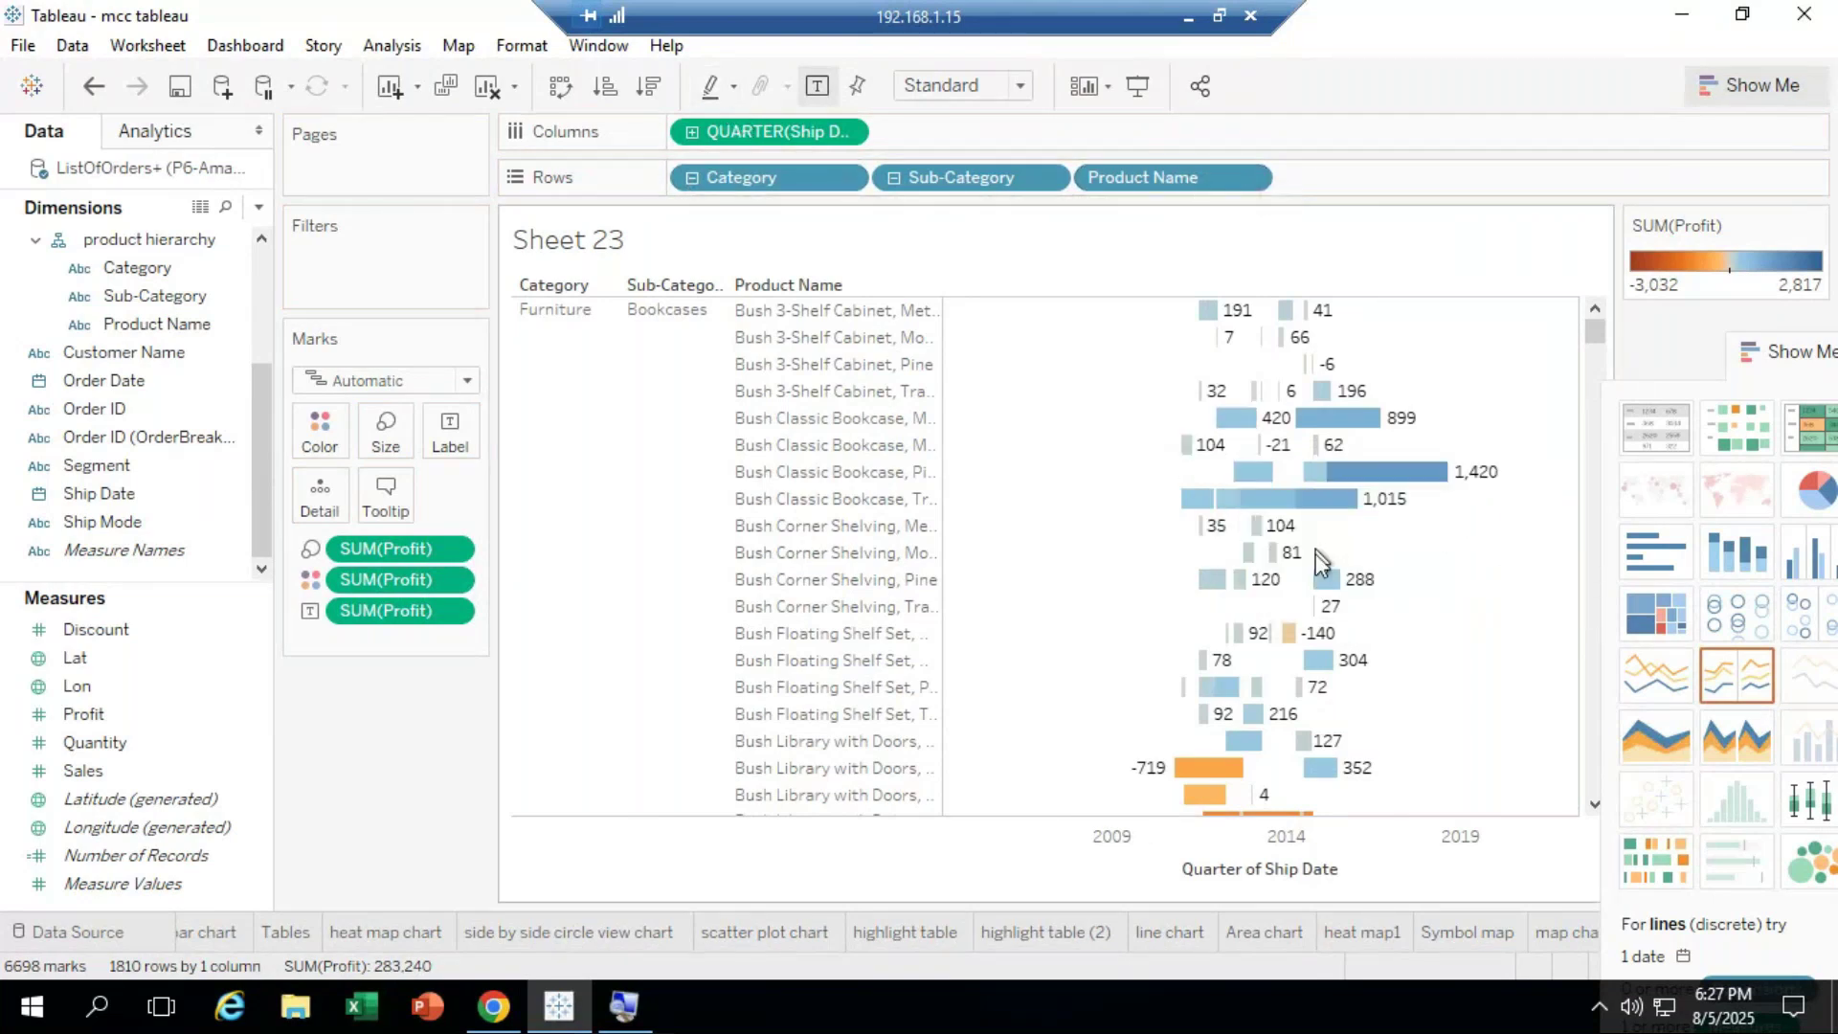
drag(1271, 794, 1411, 803)
drag(1595, 330, 1609, 428)
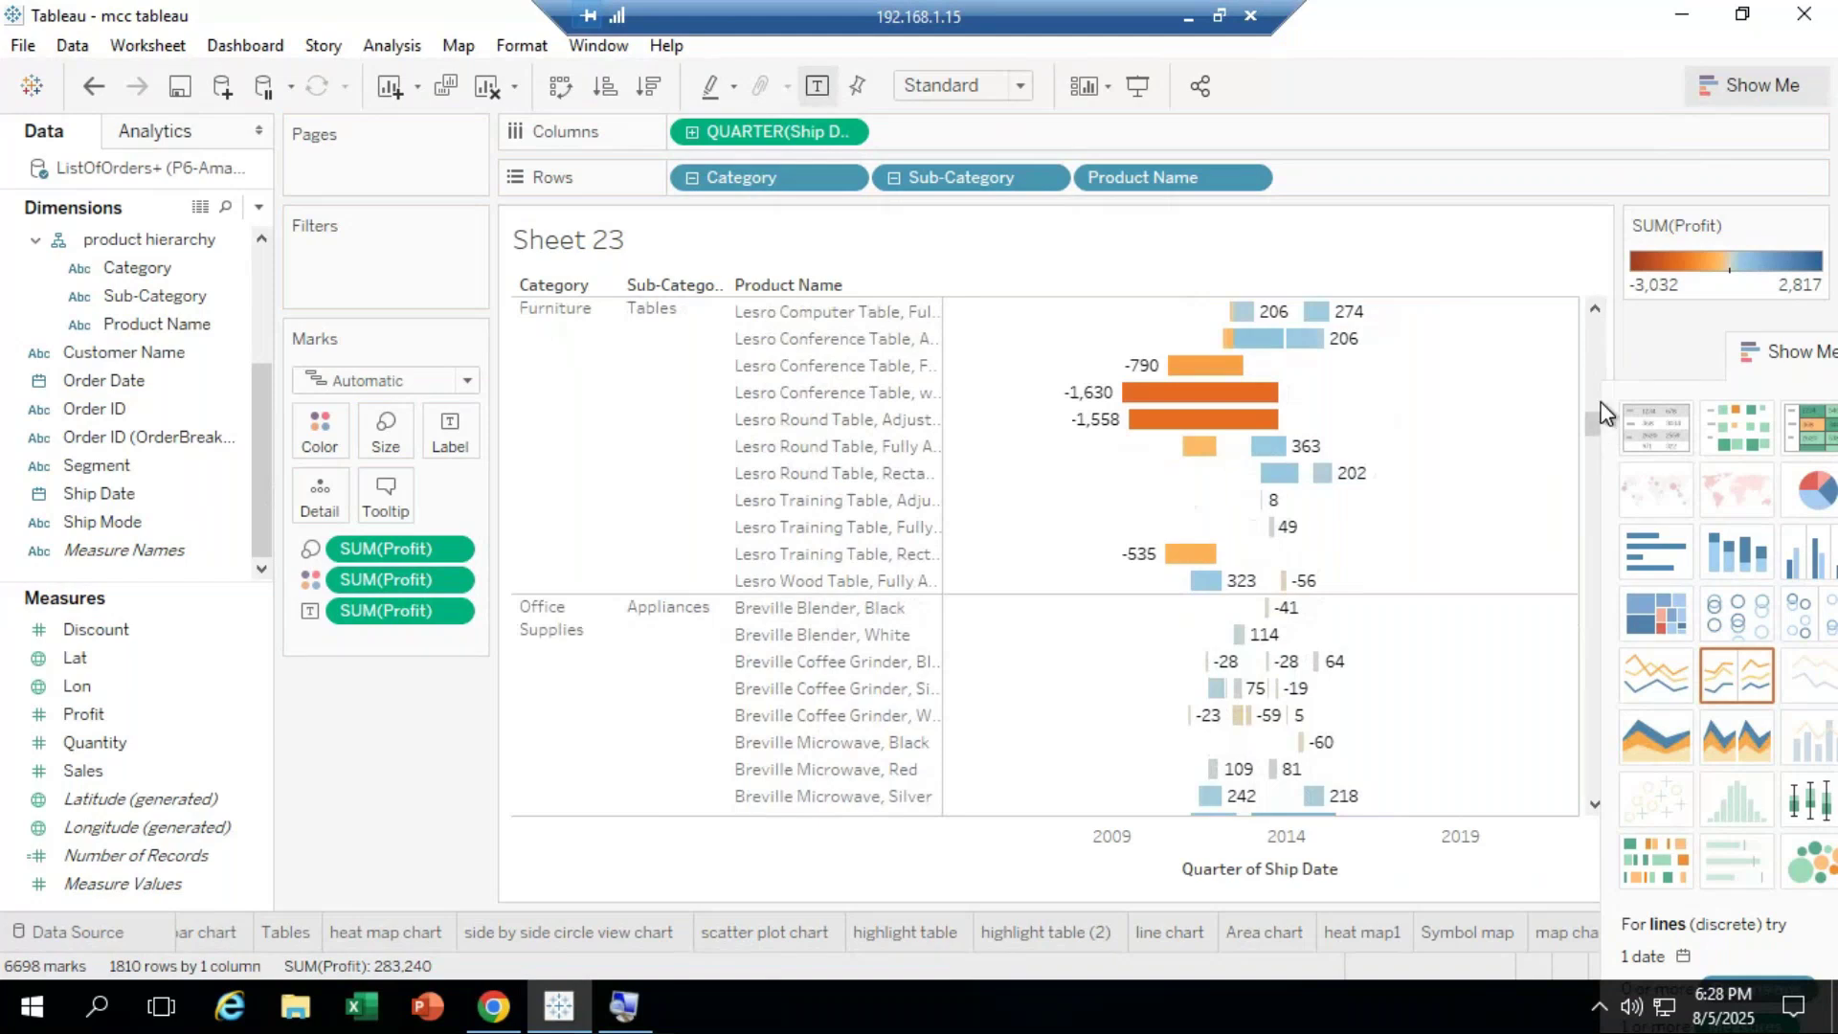
drag(1597, 433, 1596, 460)
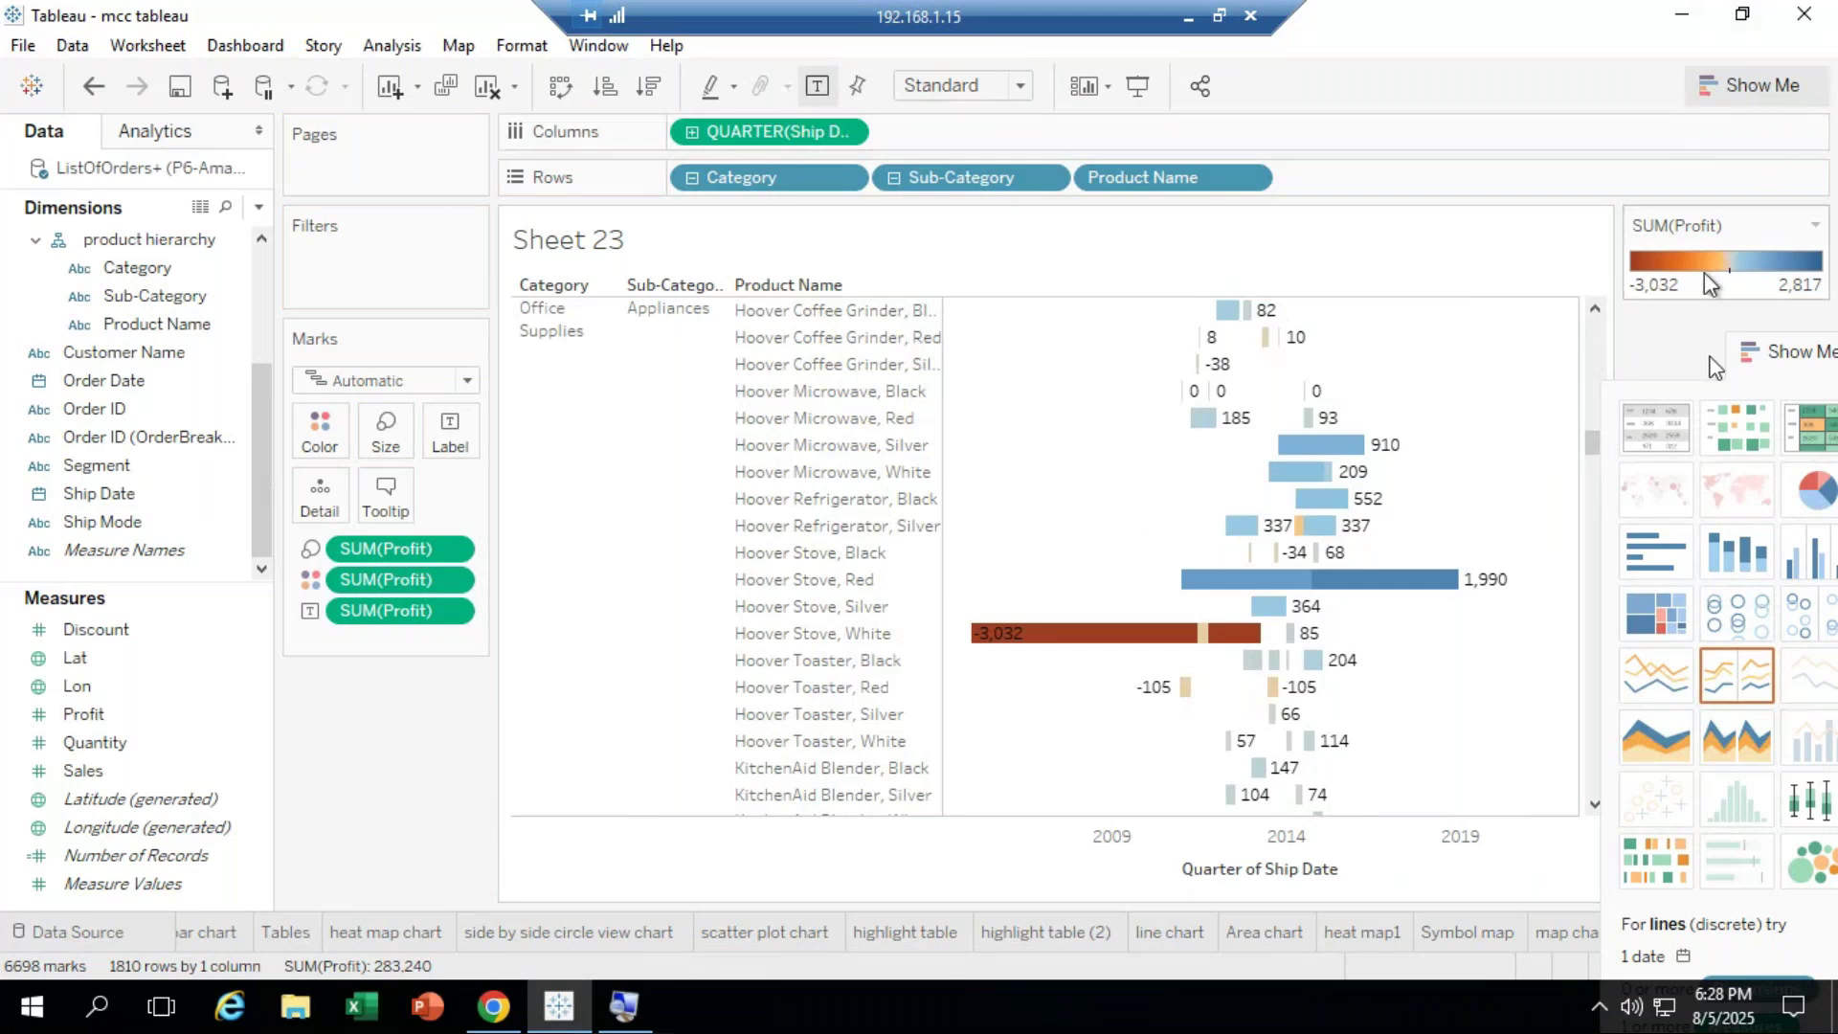
Step: Rename Sheet 23 as gantt chart, and position the floating Show Me palette clear of the sheet's Profit color legend
drag(1779, 374, 1810, 62)
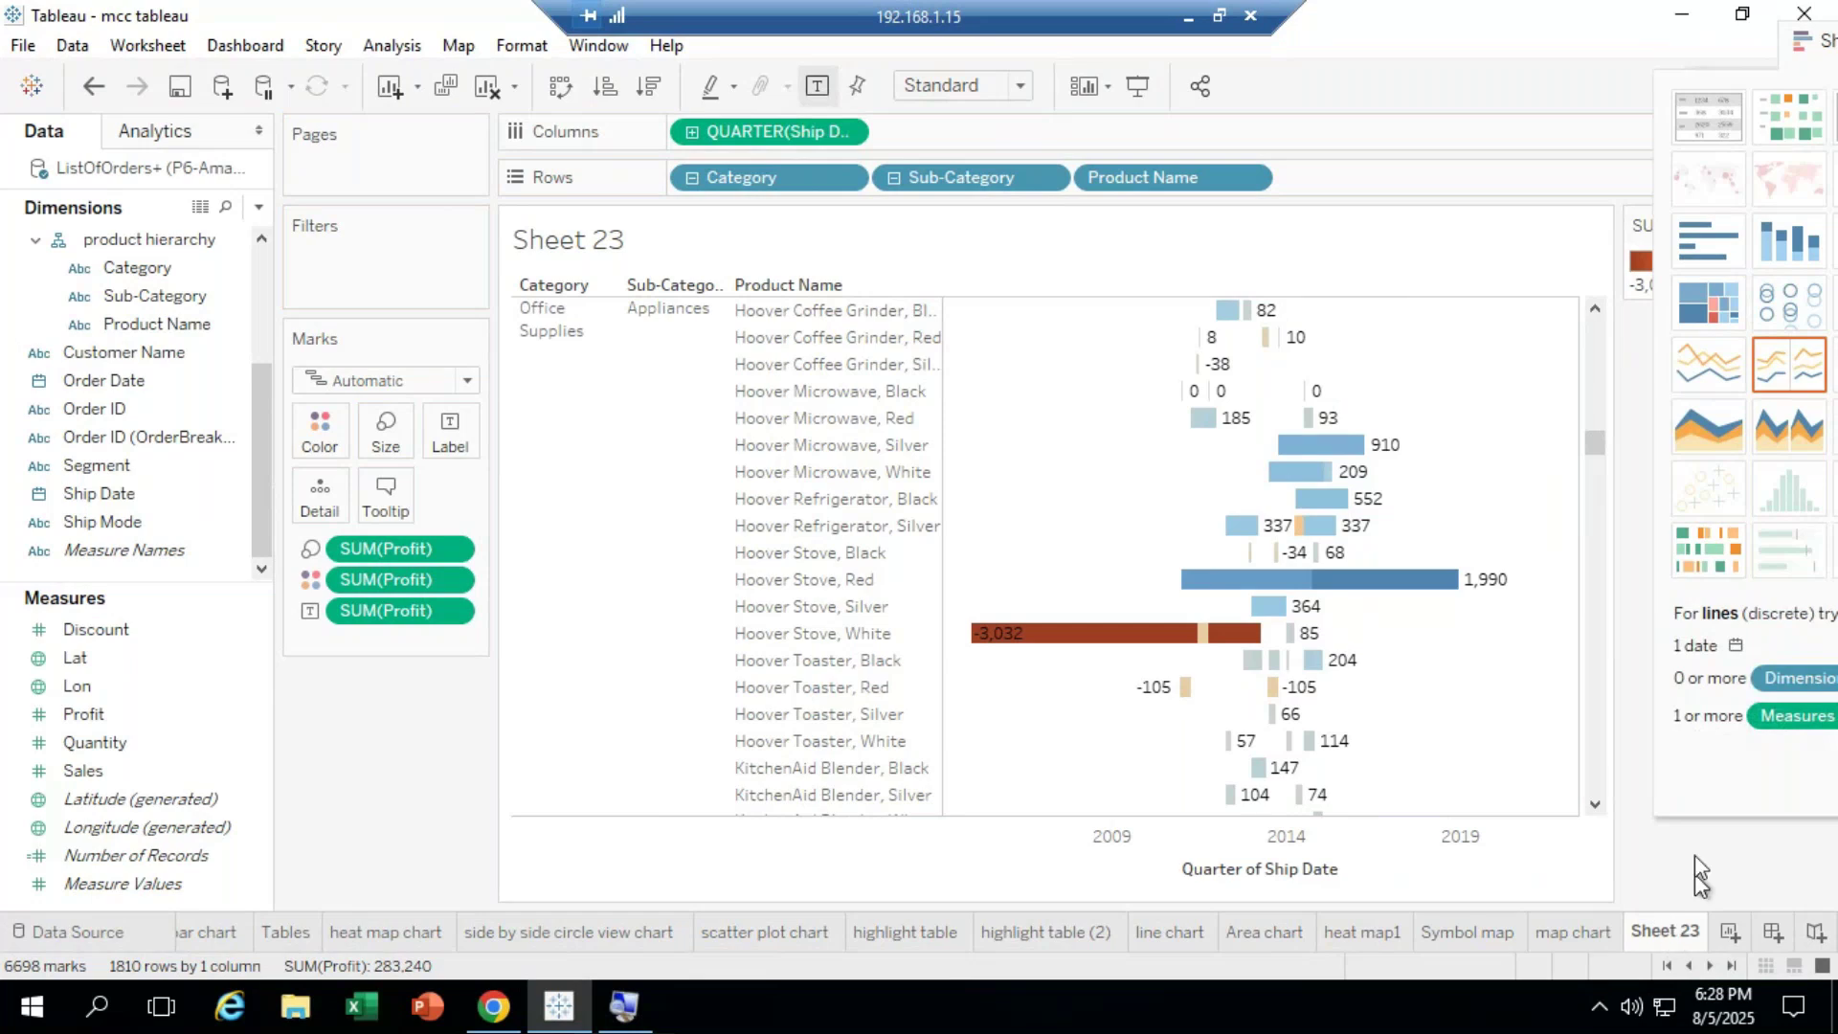
right_click(1664, 925)
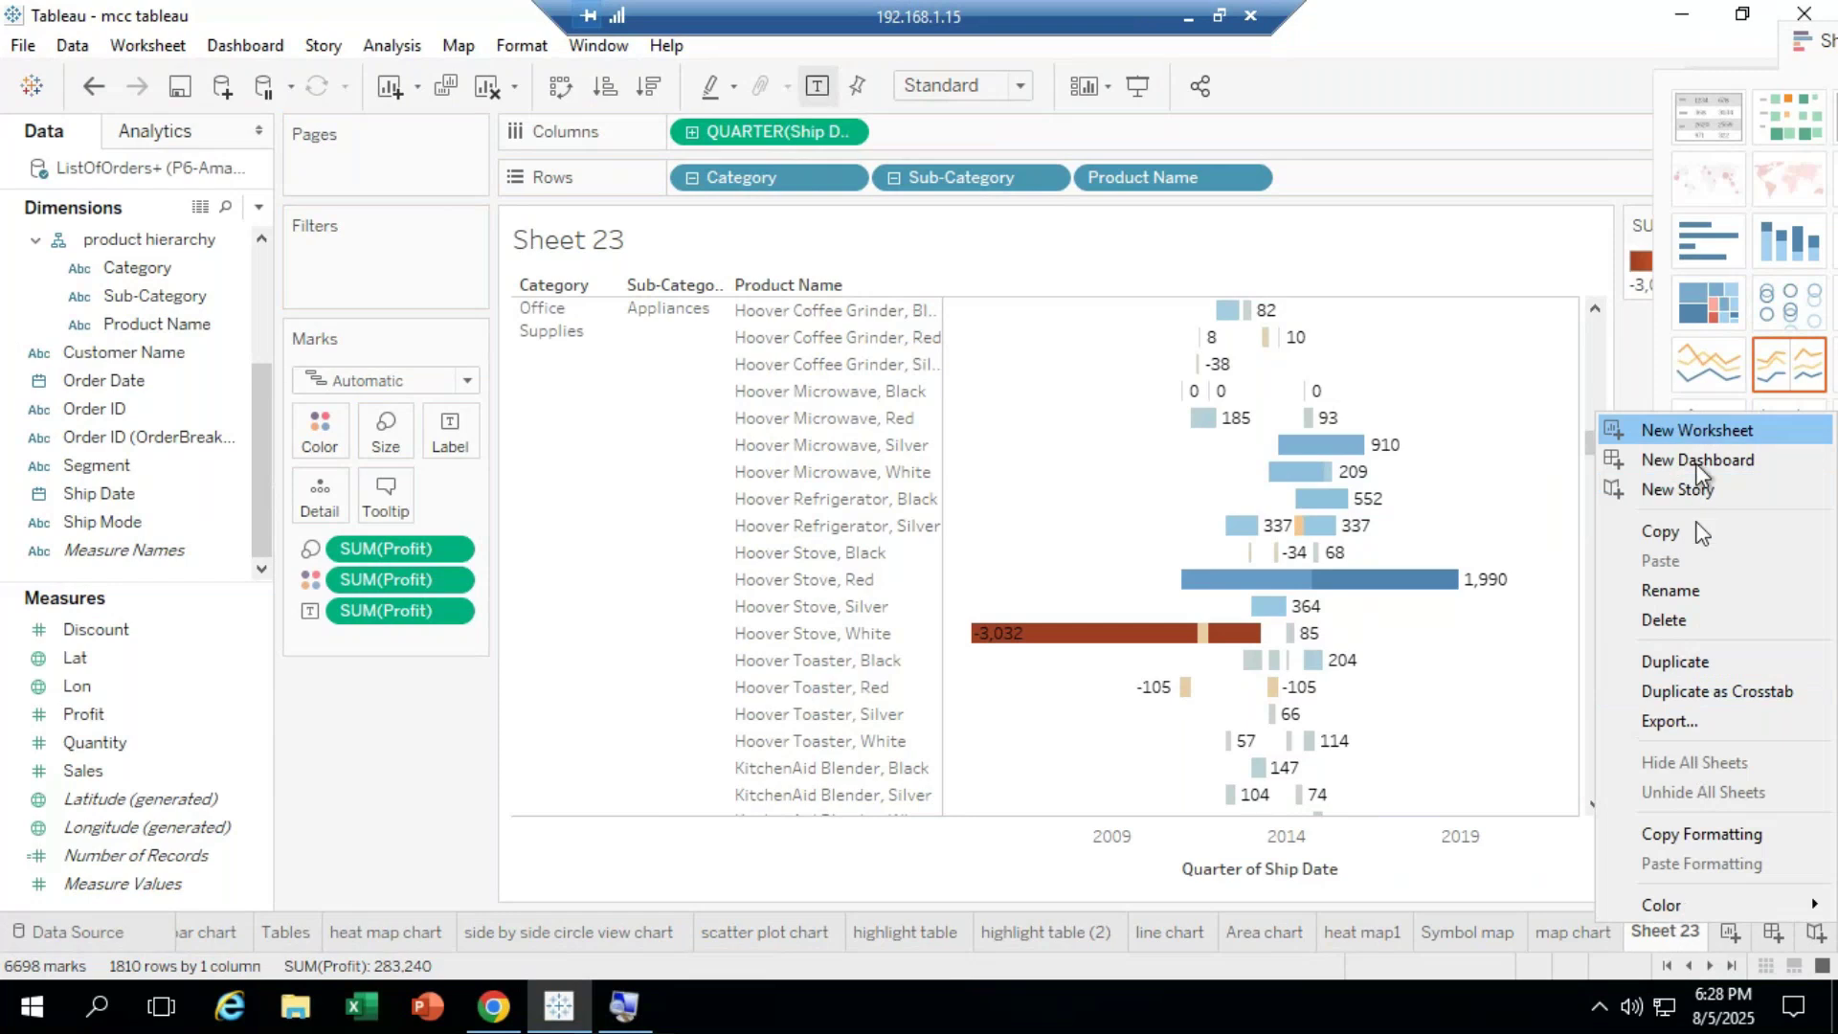
click(1670, 589)
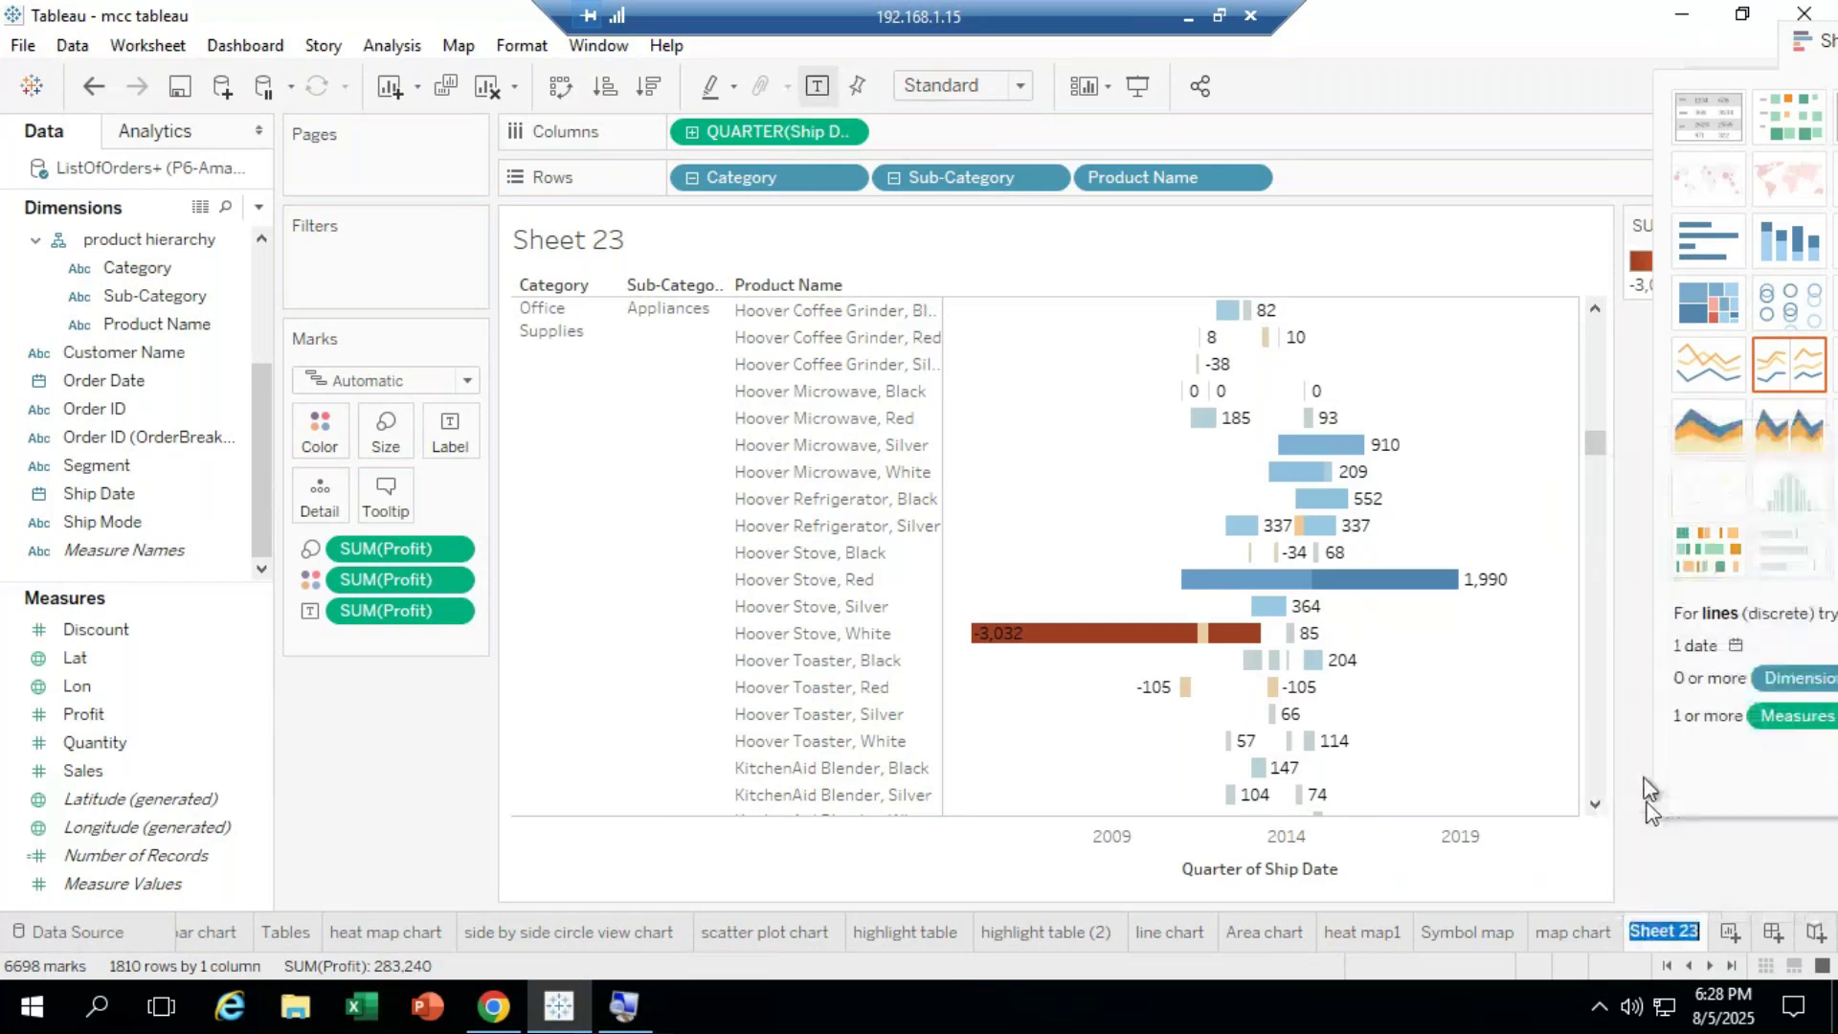
text(gannt chart)
key(Return)
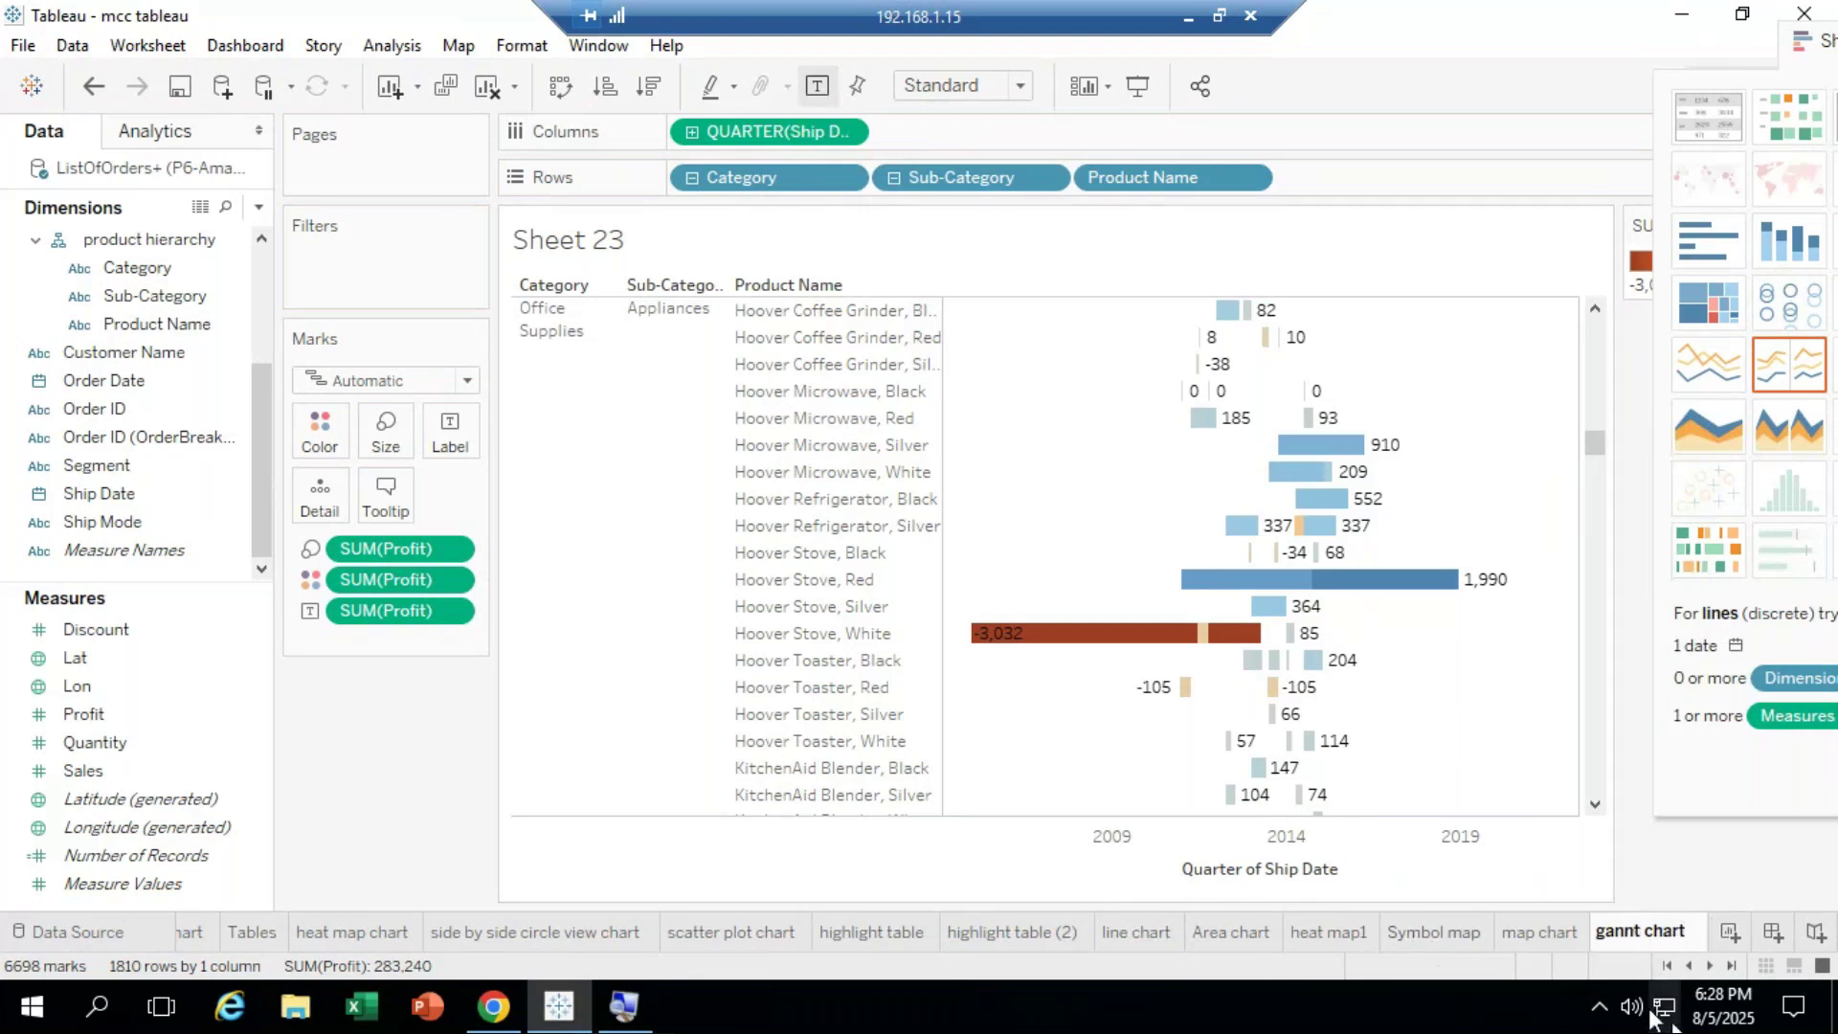
key(BackSpace)
text(t)
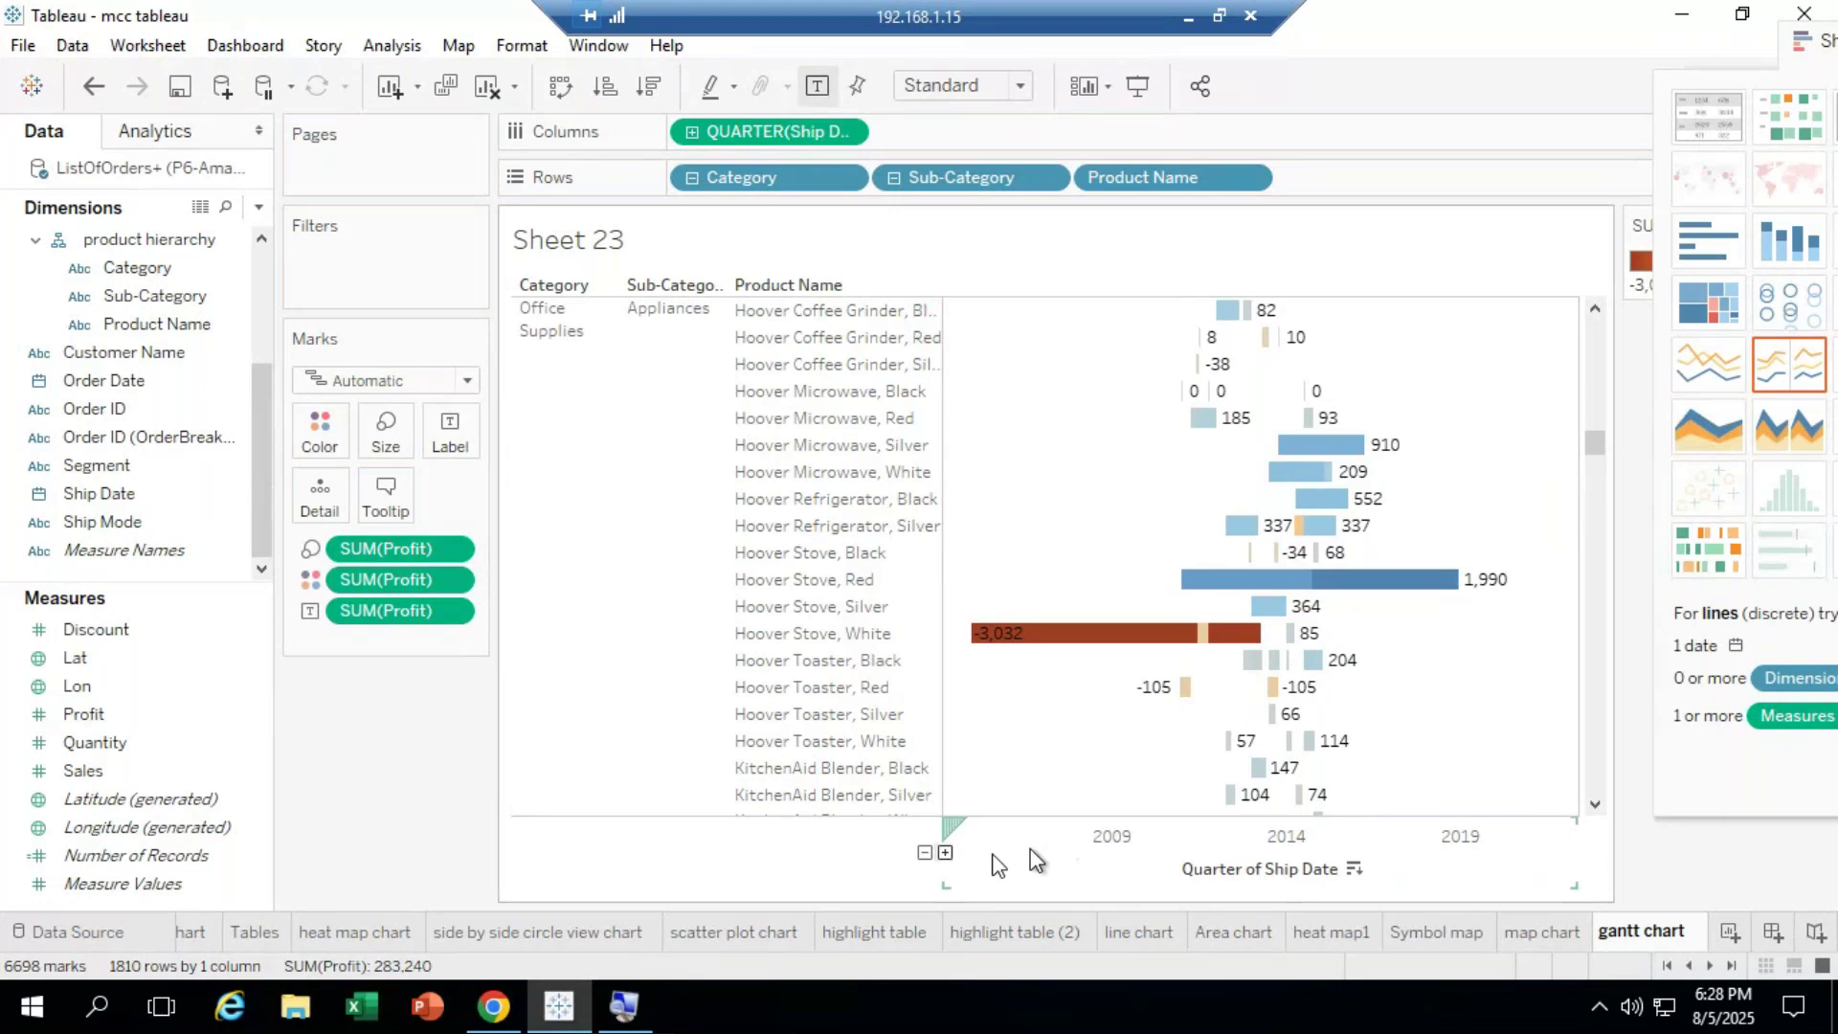
click(553, 860)
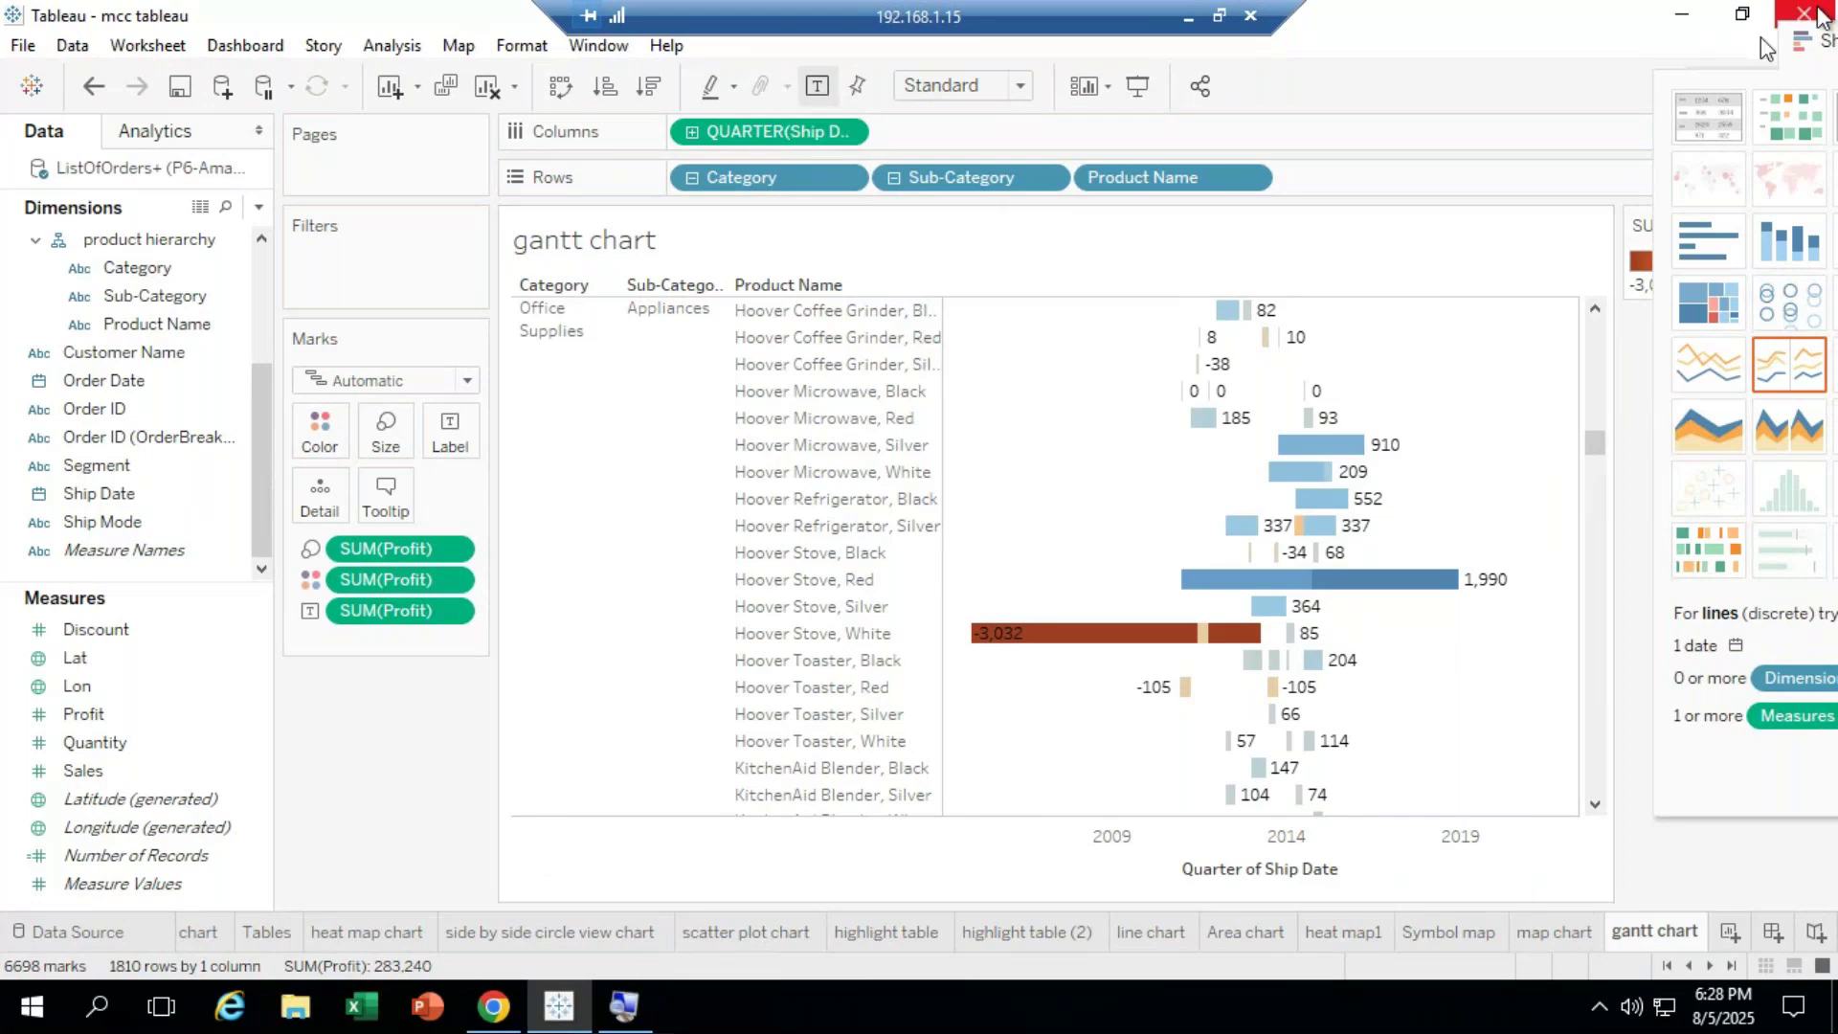
drag(1809, 84, 1797, 373)
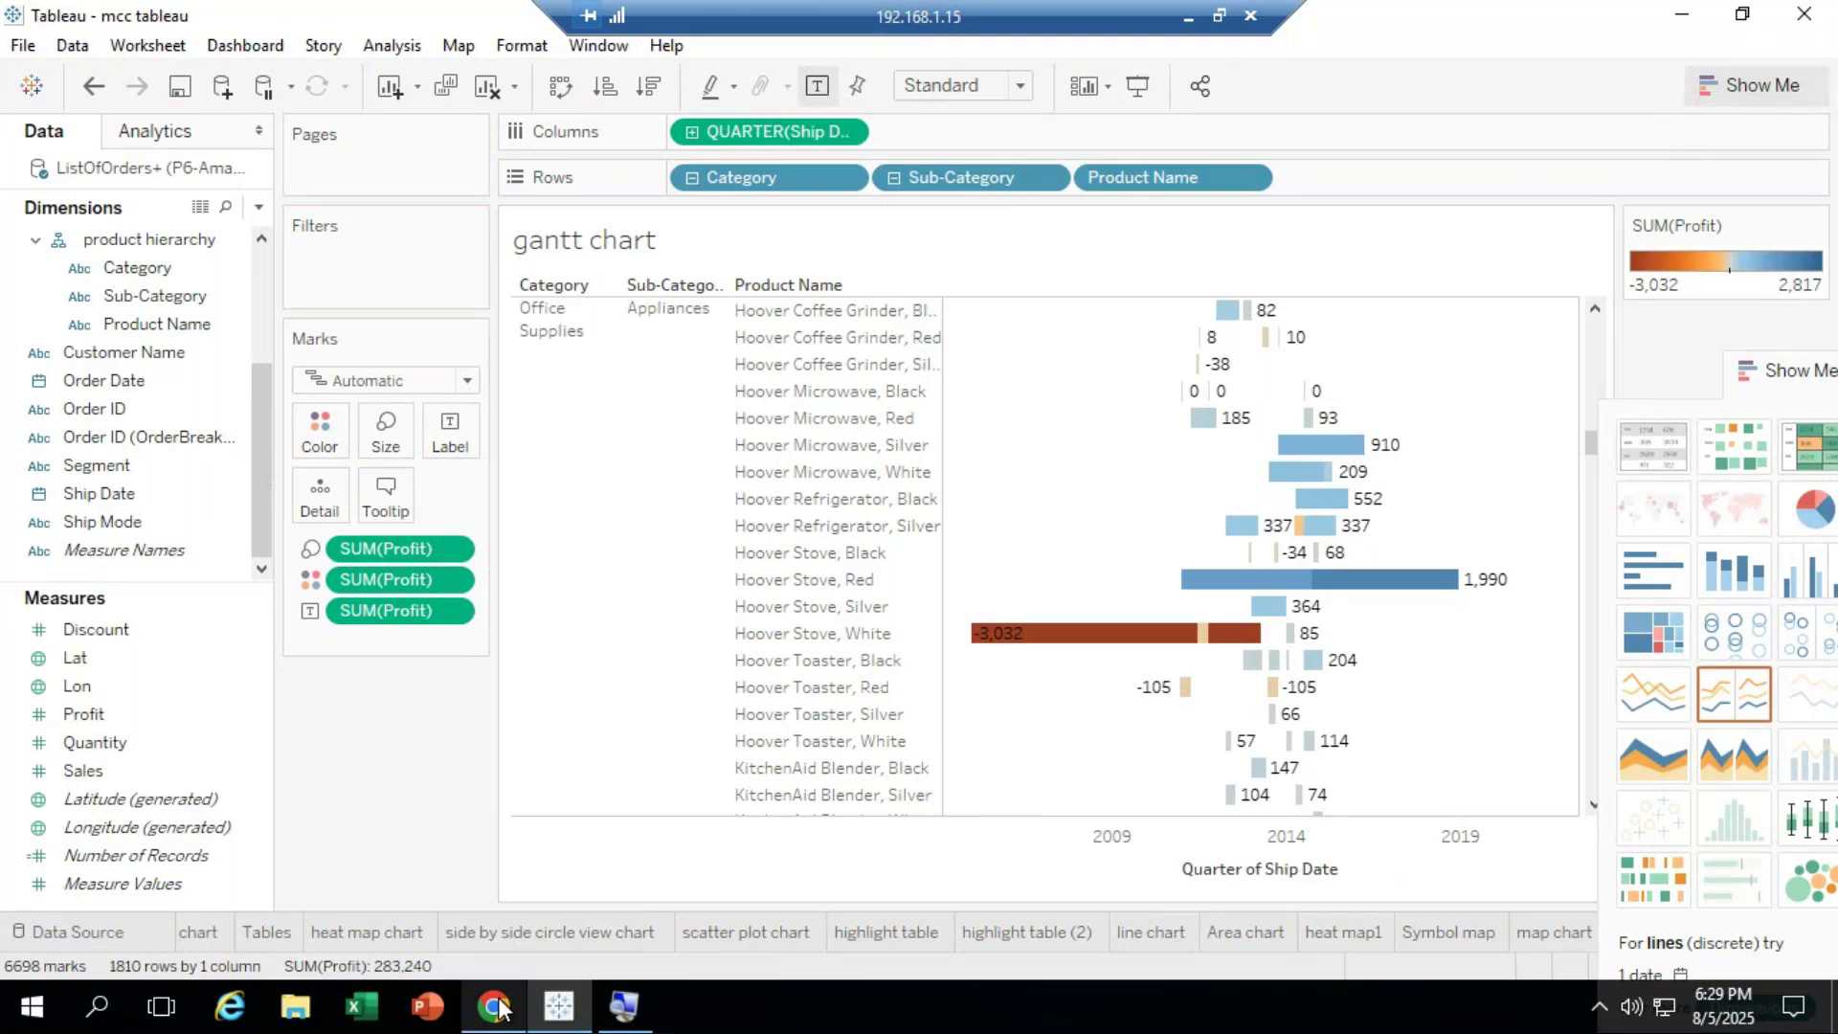
Step: Switch to the GoTo Meeting window and start a chat message to everyone
mouse_move(502, 1006)
click(1188, 16)
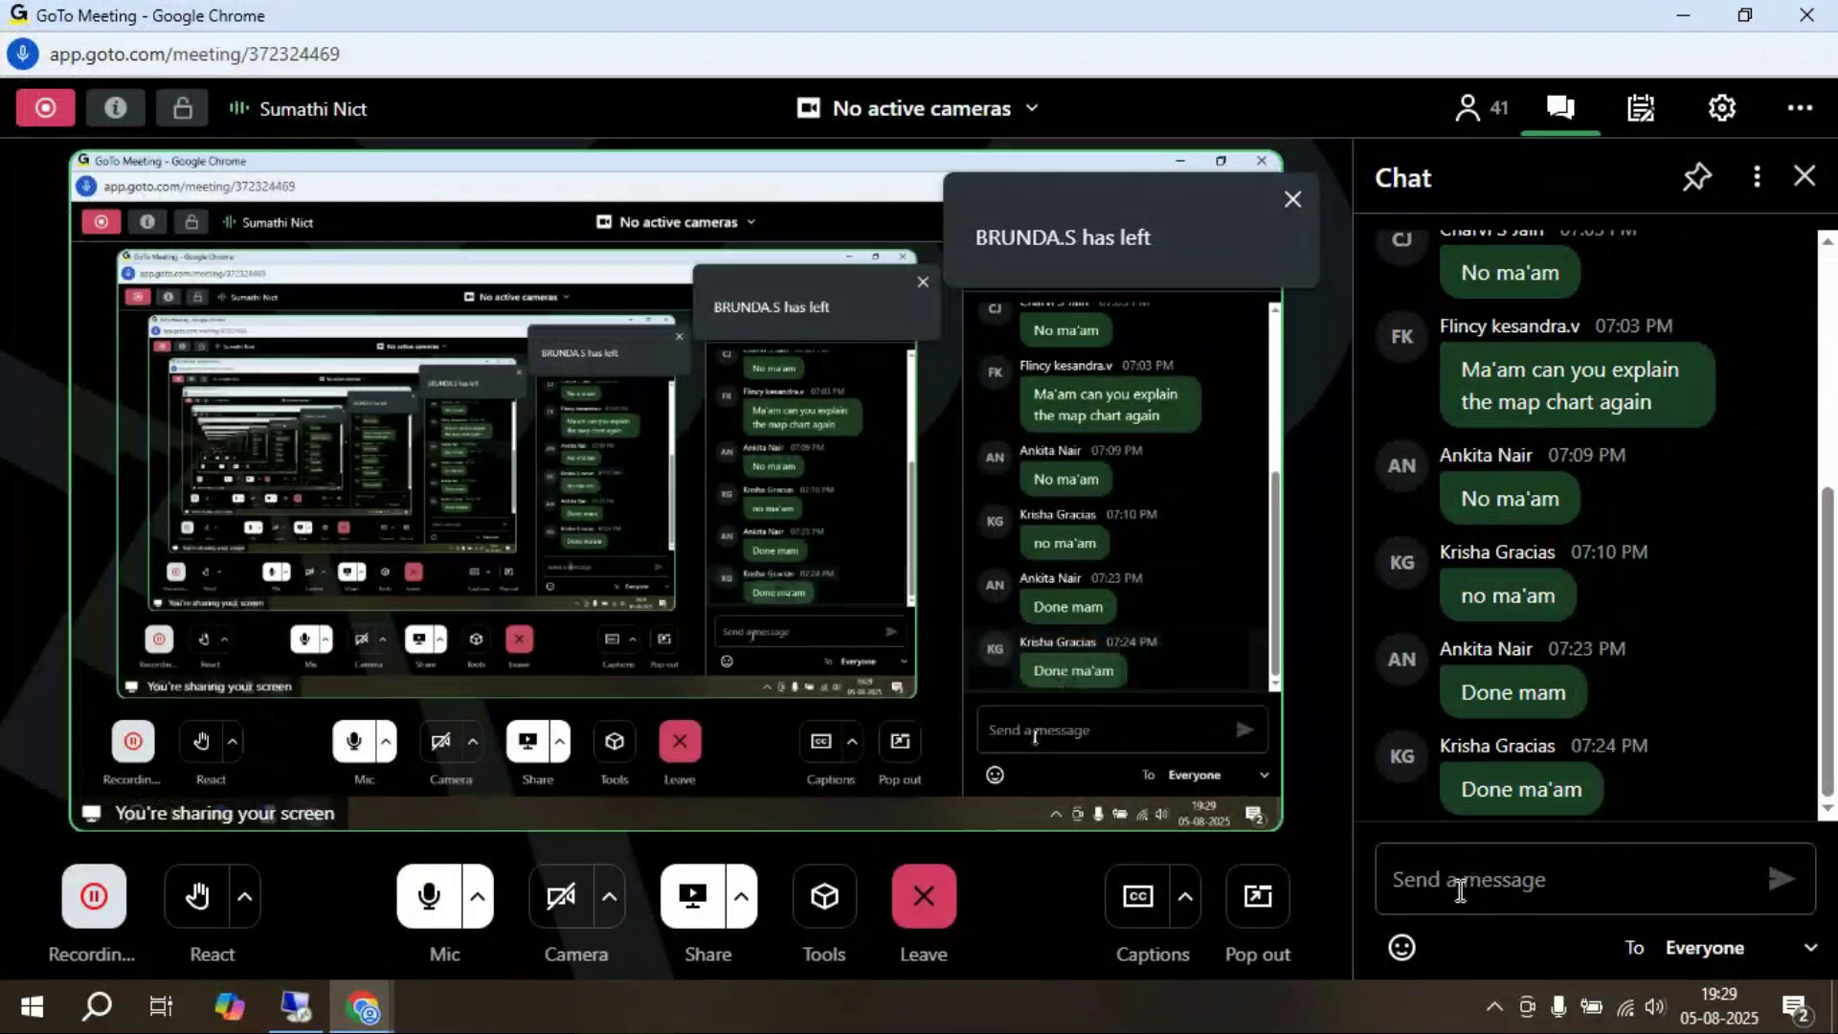
click(1459, 891)
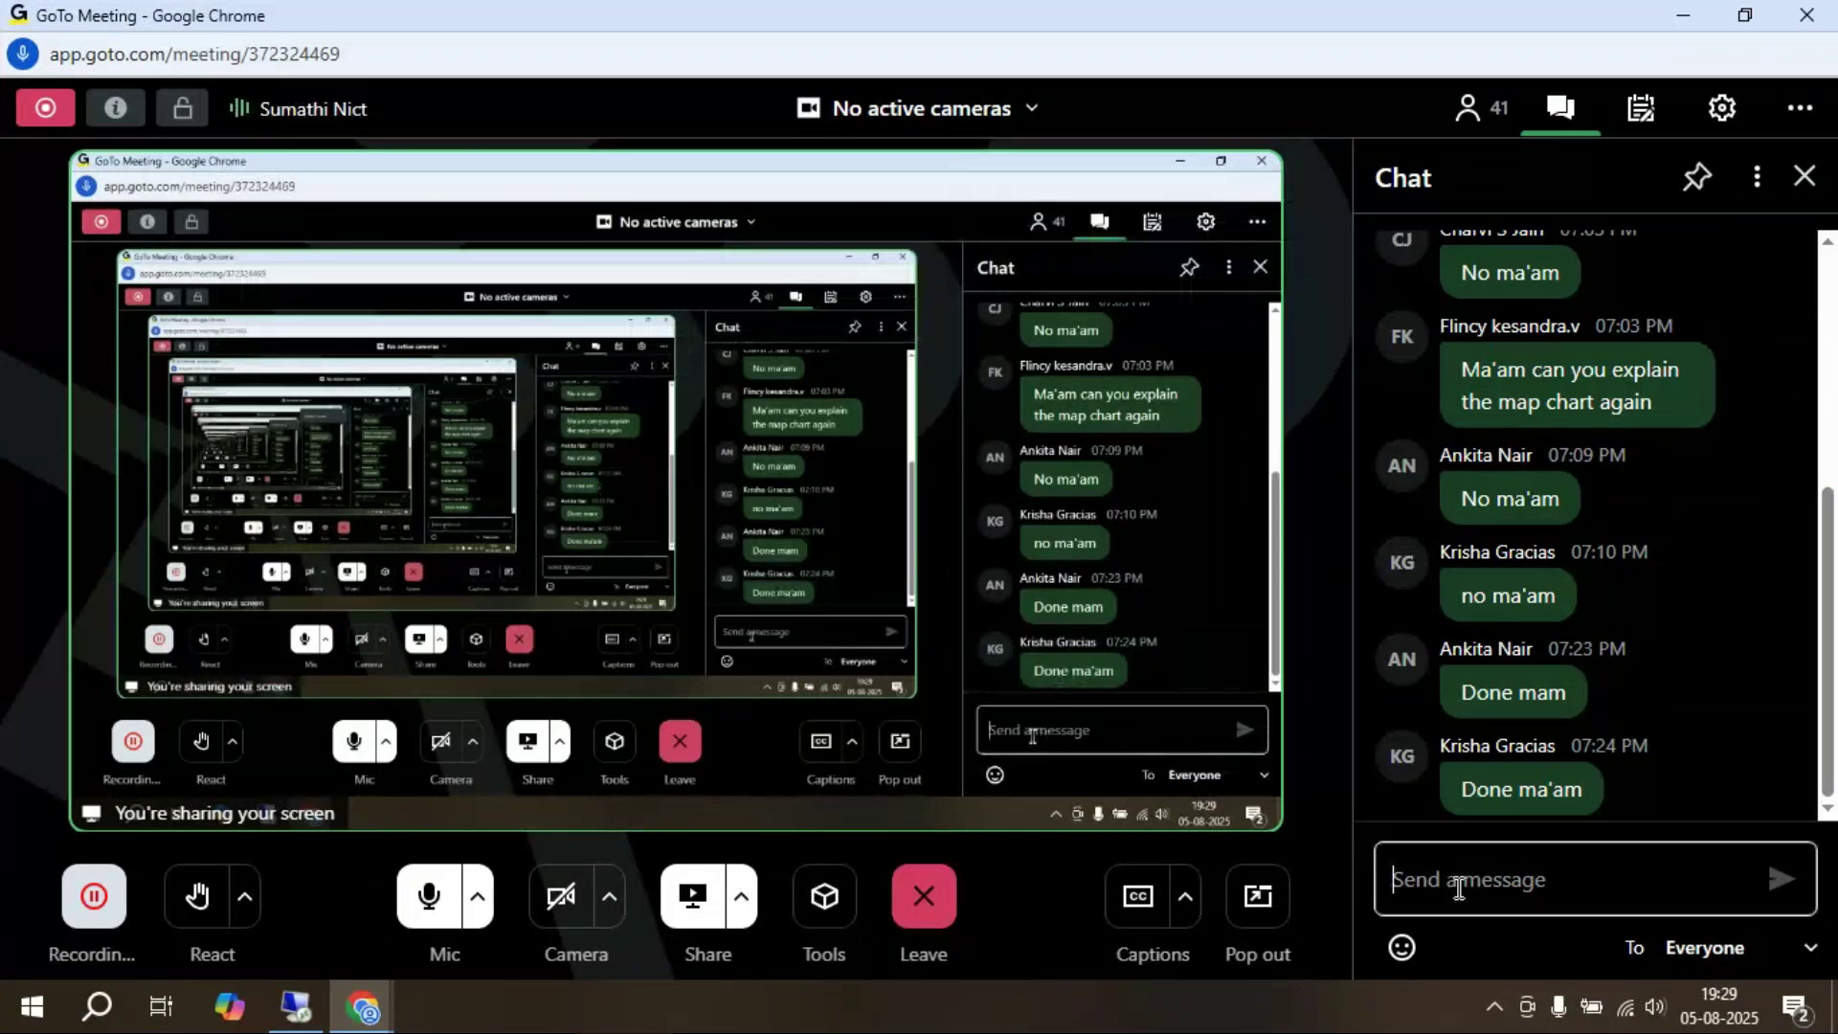